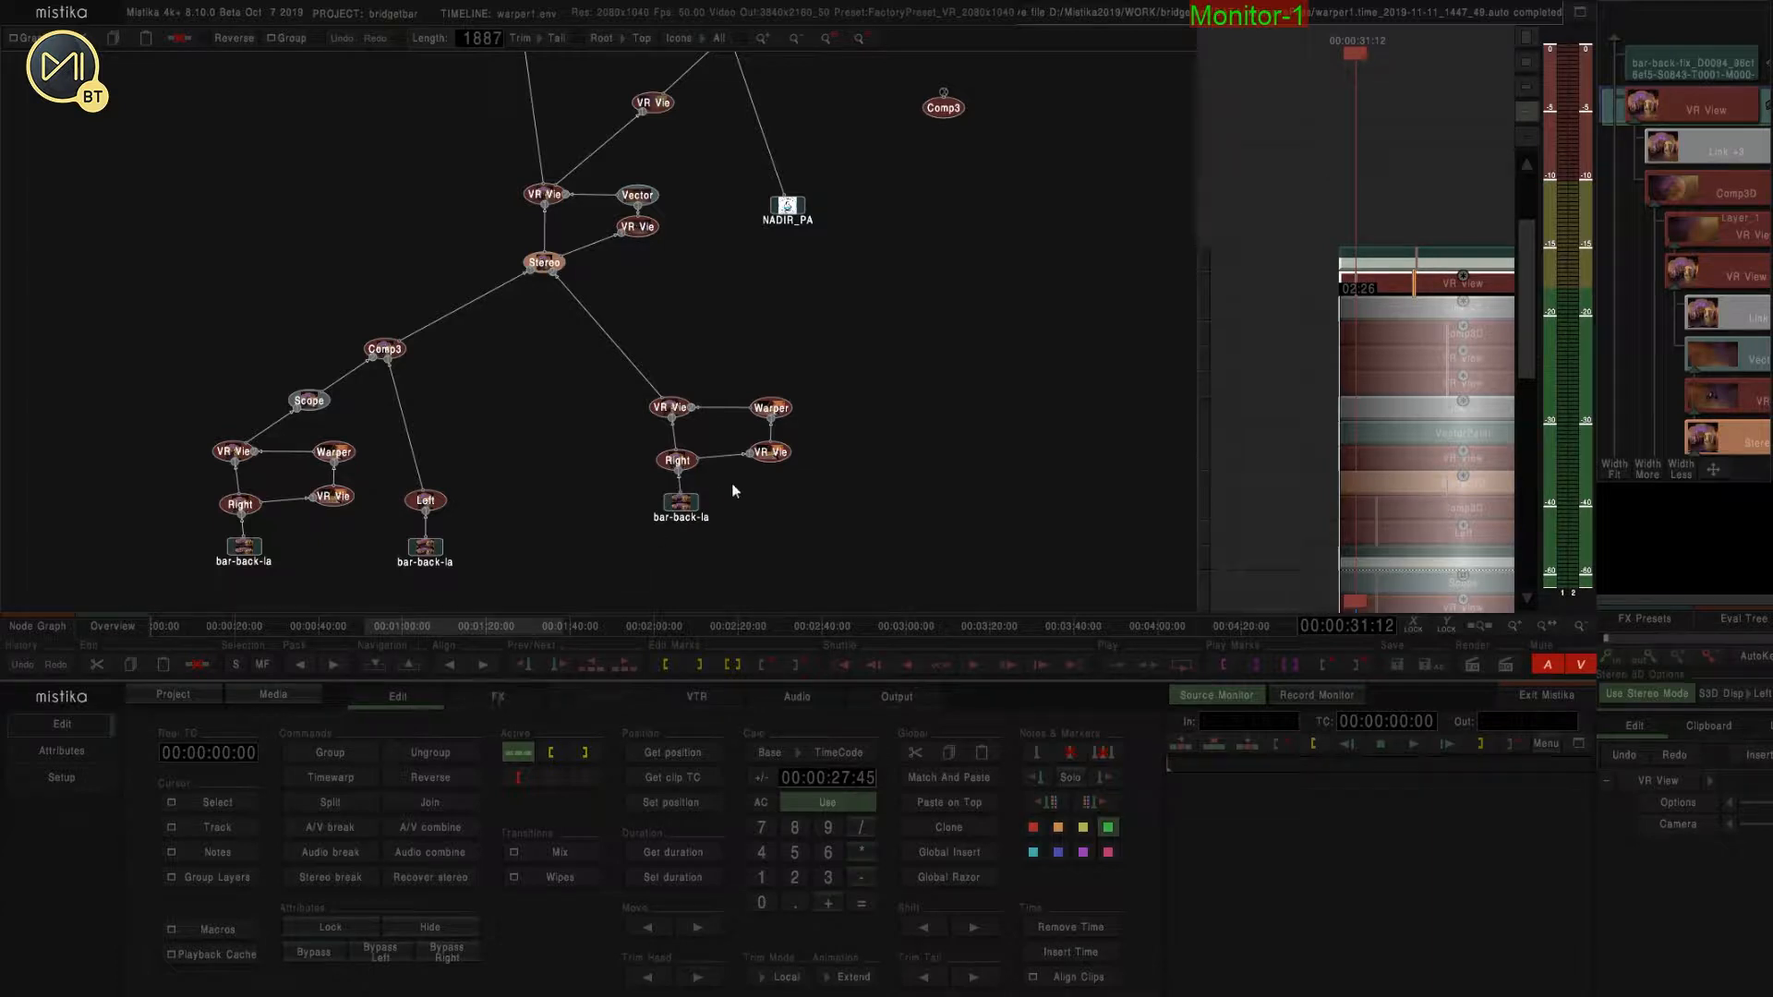
Hide the node graph and bring up the original VR Stitch stack in the timeline at a frame inside the clip.
{"action": "left_click_drag", "start_coordinate": [899, 513], "coordinate": [853, 531]}
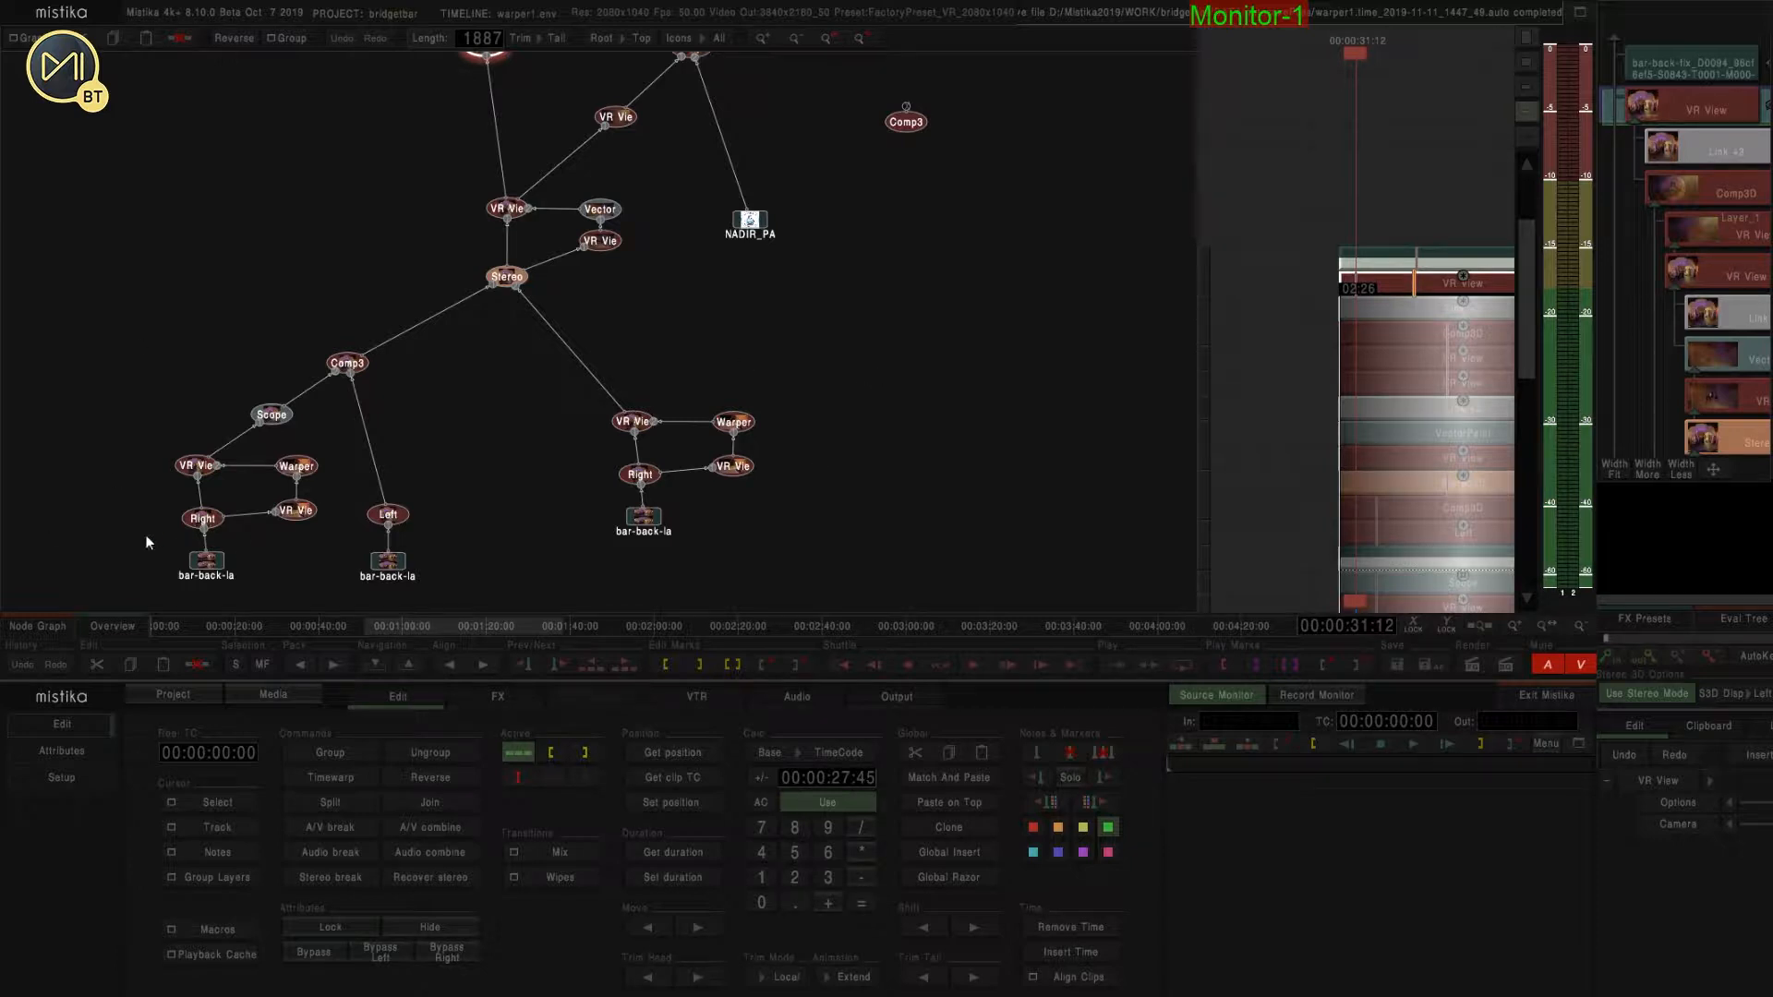
{"action": "left_click", "coordinate": [37, 626]}
{"action": "left_click_drag", "start_coordinate": [1254, 353], "coordinate": [477, 179]}
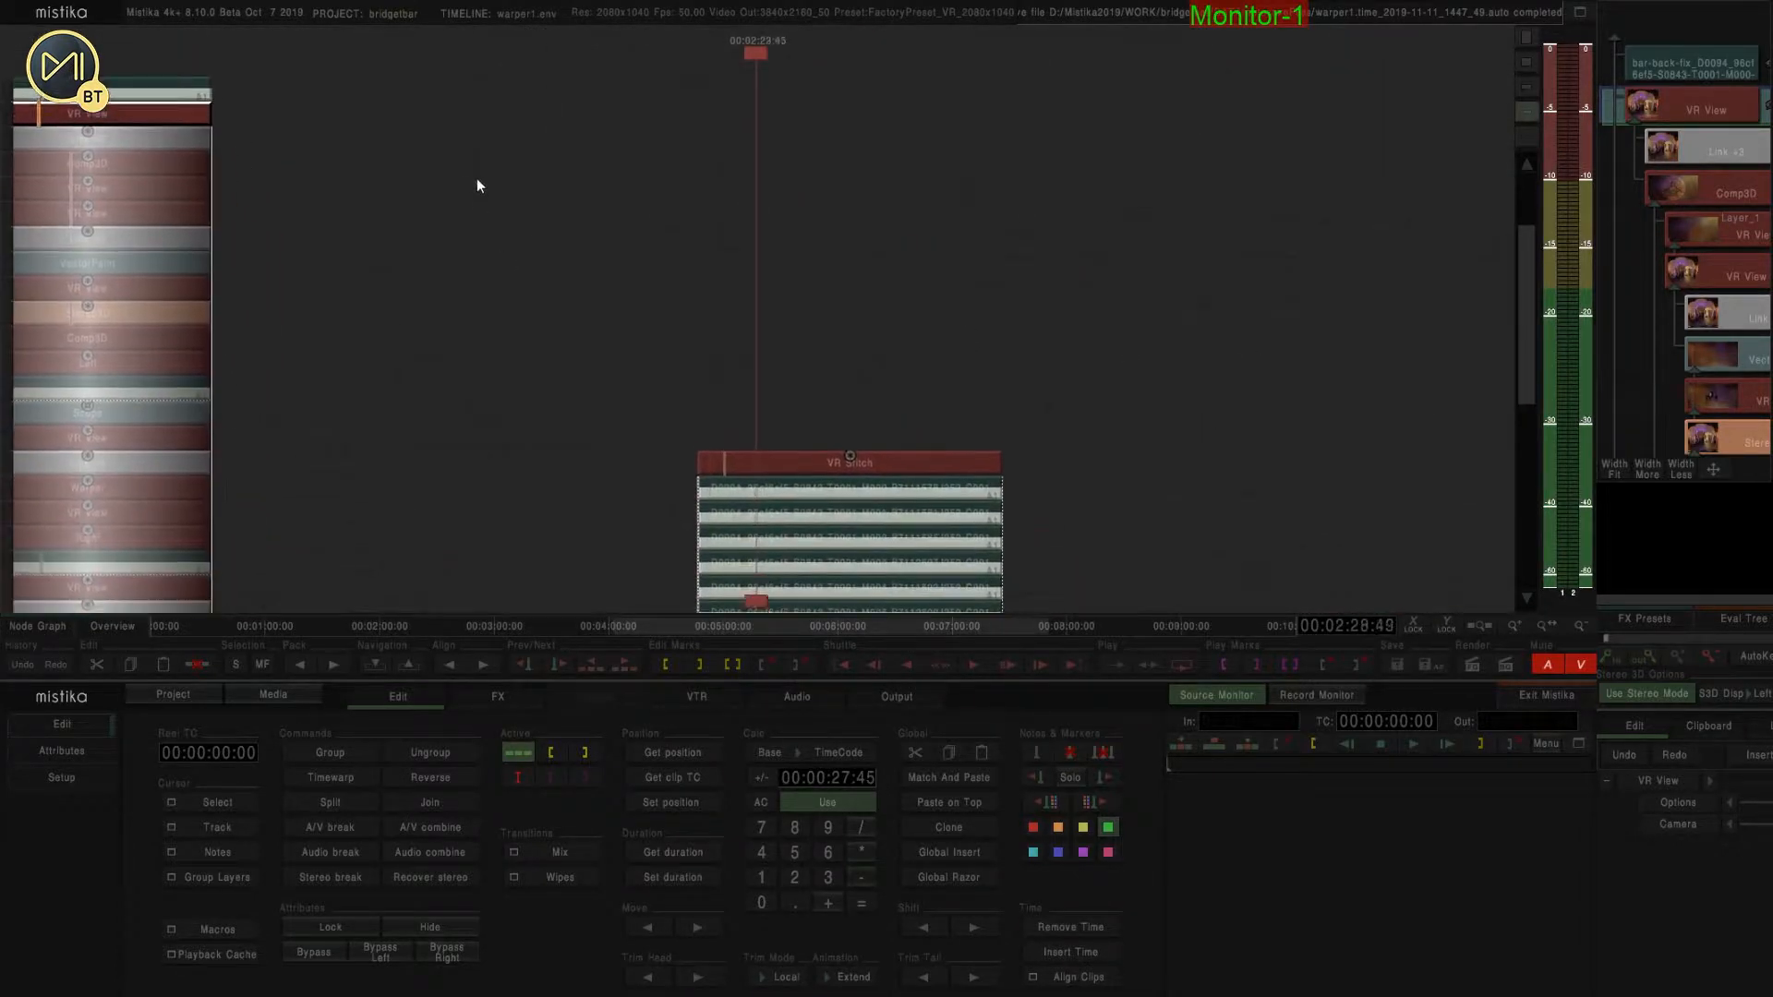
{"action": "left_click_drag", "start_coordinate": [519, 518], "coordinate": [449, 173]}
{"action": "left_click_drag", "start_coordinate": [433, 386], "coordinate": [431, 282]}
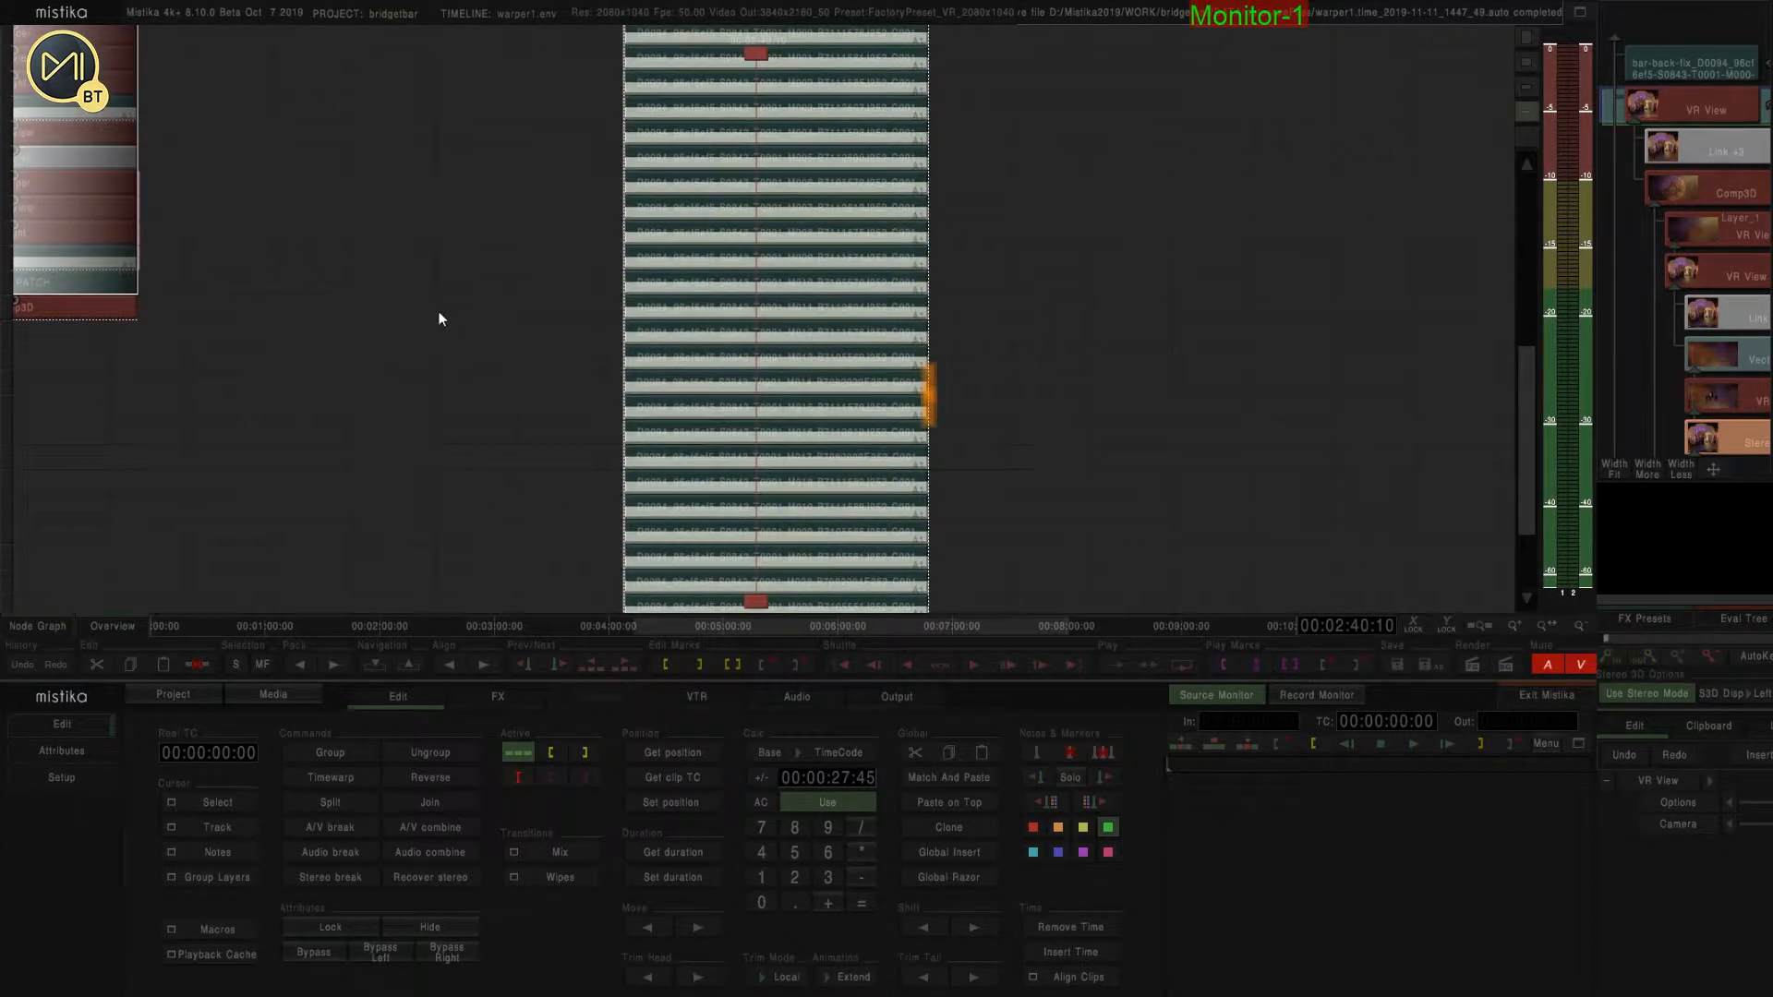
{"action": "scroll", "coordinate": [441, 292], "scroll_direction": "down", "scroll_amount": 3}
{"action": "scroll", "coordinate": [461, 300], "scroll_direction": "up", "scroll_amount": 4}
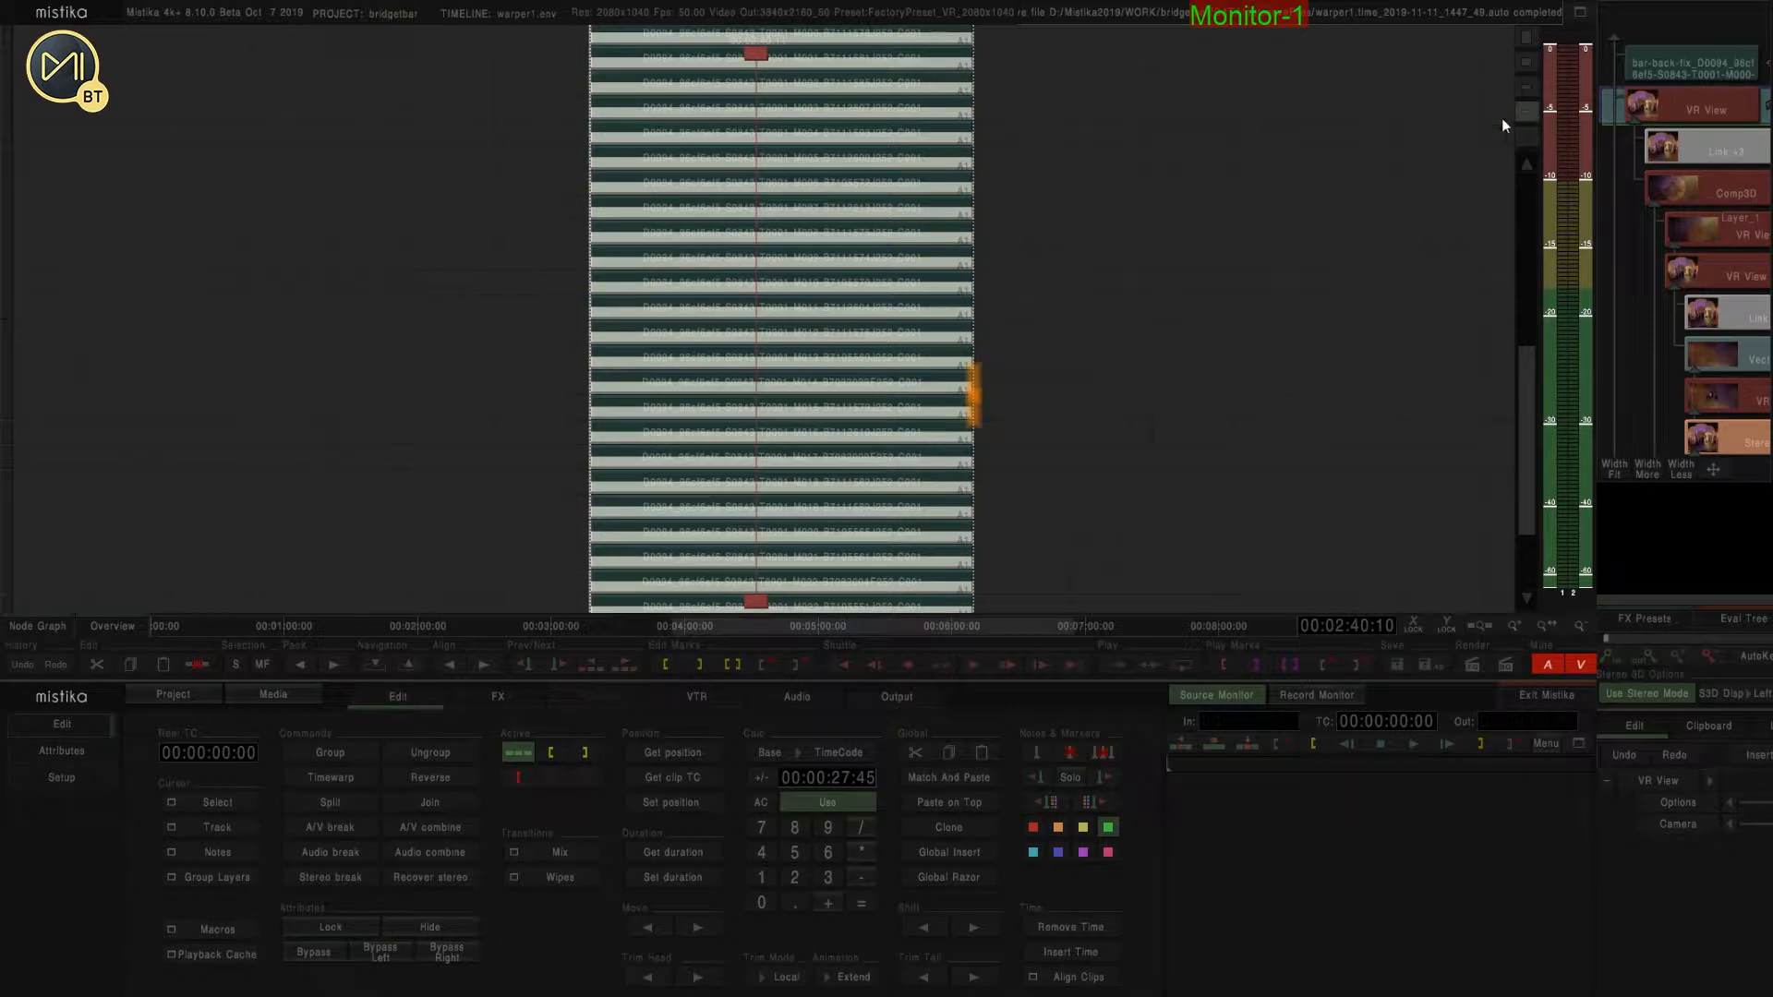
{"action": "left_click", "coordinate": [1526, 135]}
{"action": "left_click_drag", "start_coordinate": [1113, 215], "coordinate": [1125, 358]}
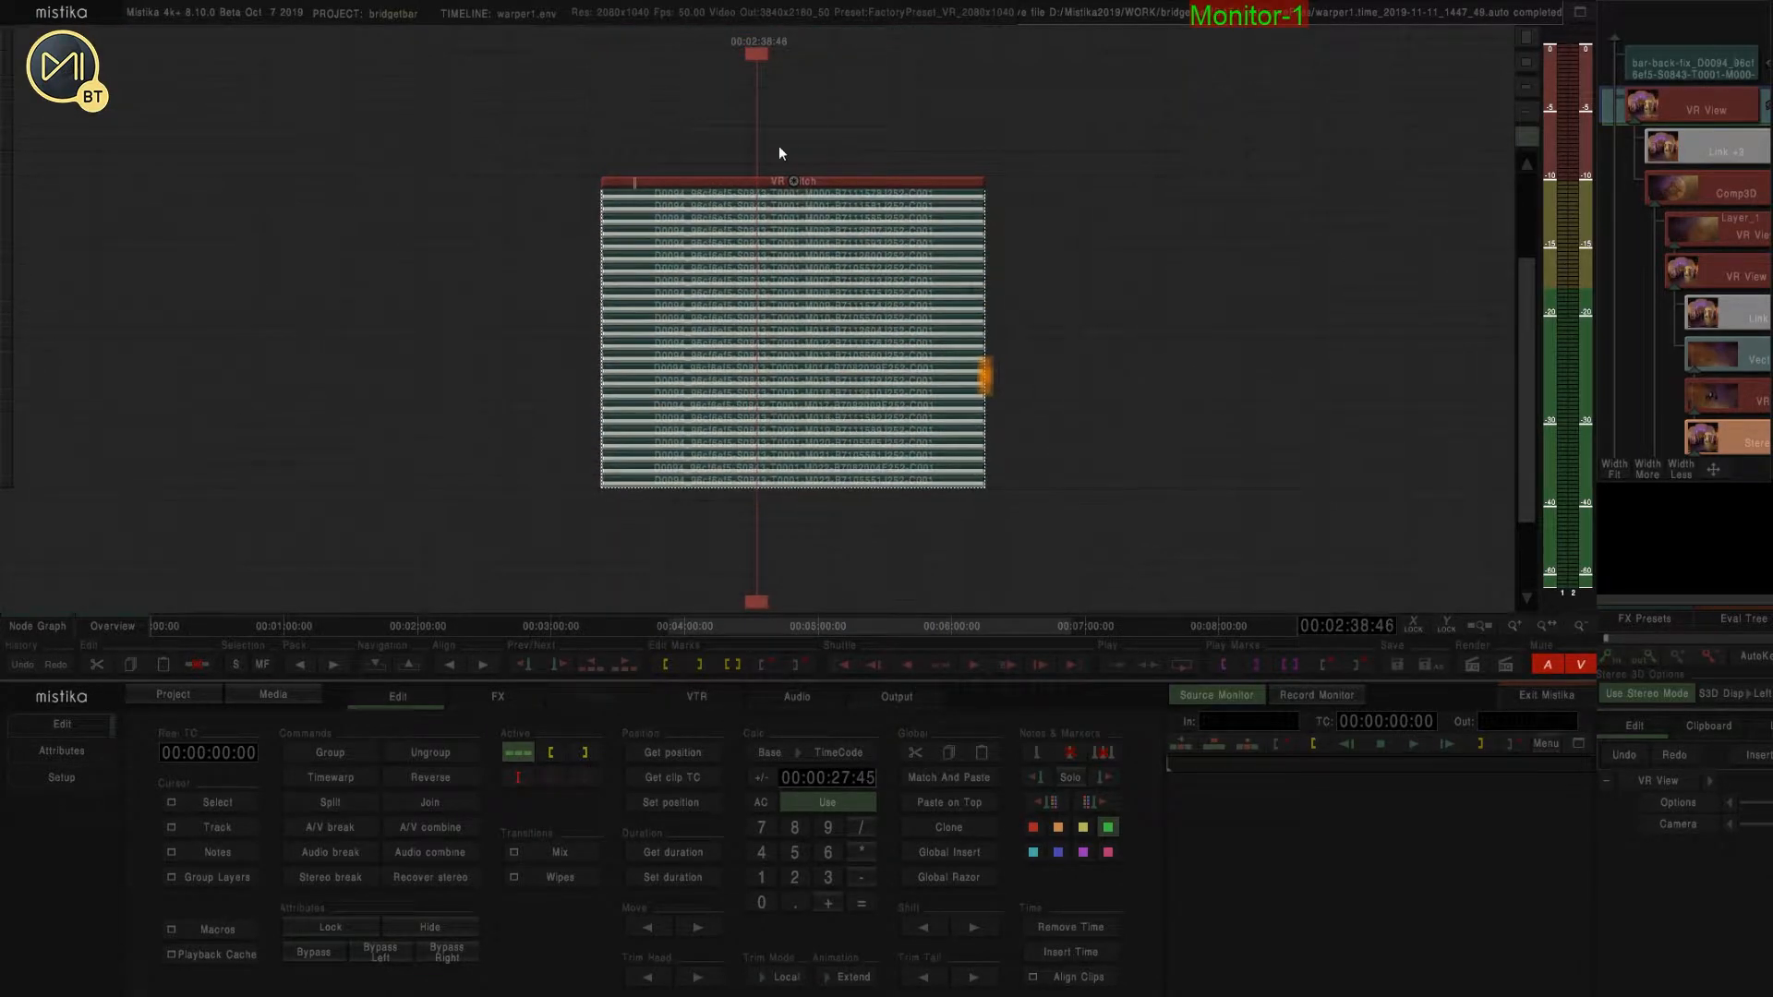
{"action": "left_click", "coordinate": [841, 181]}
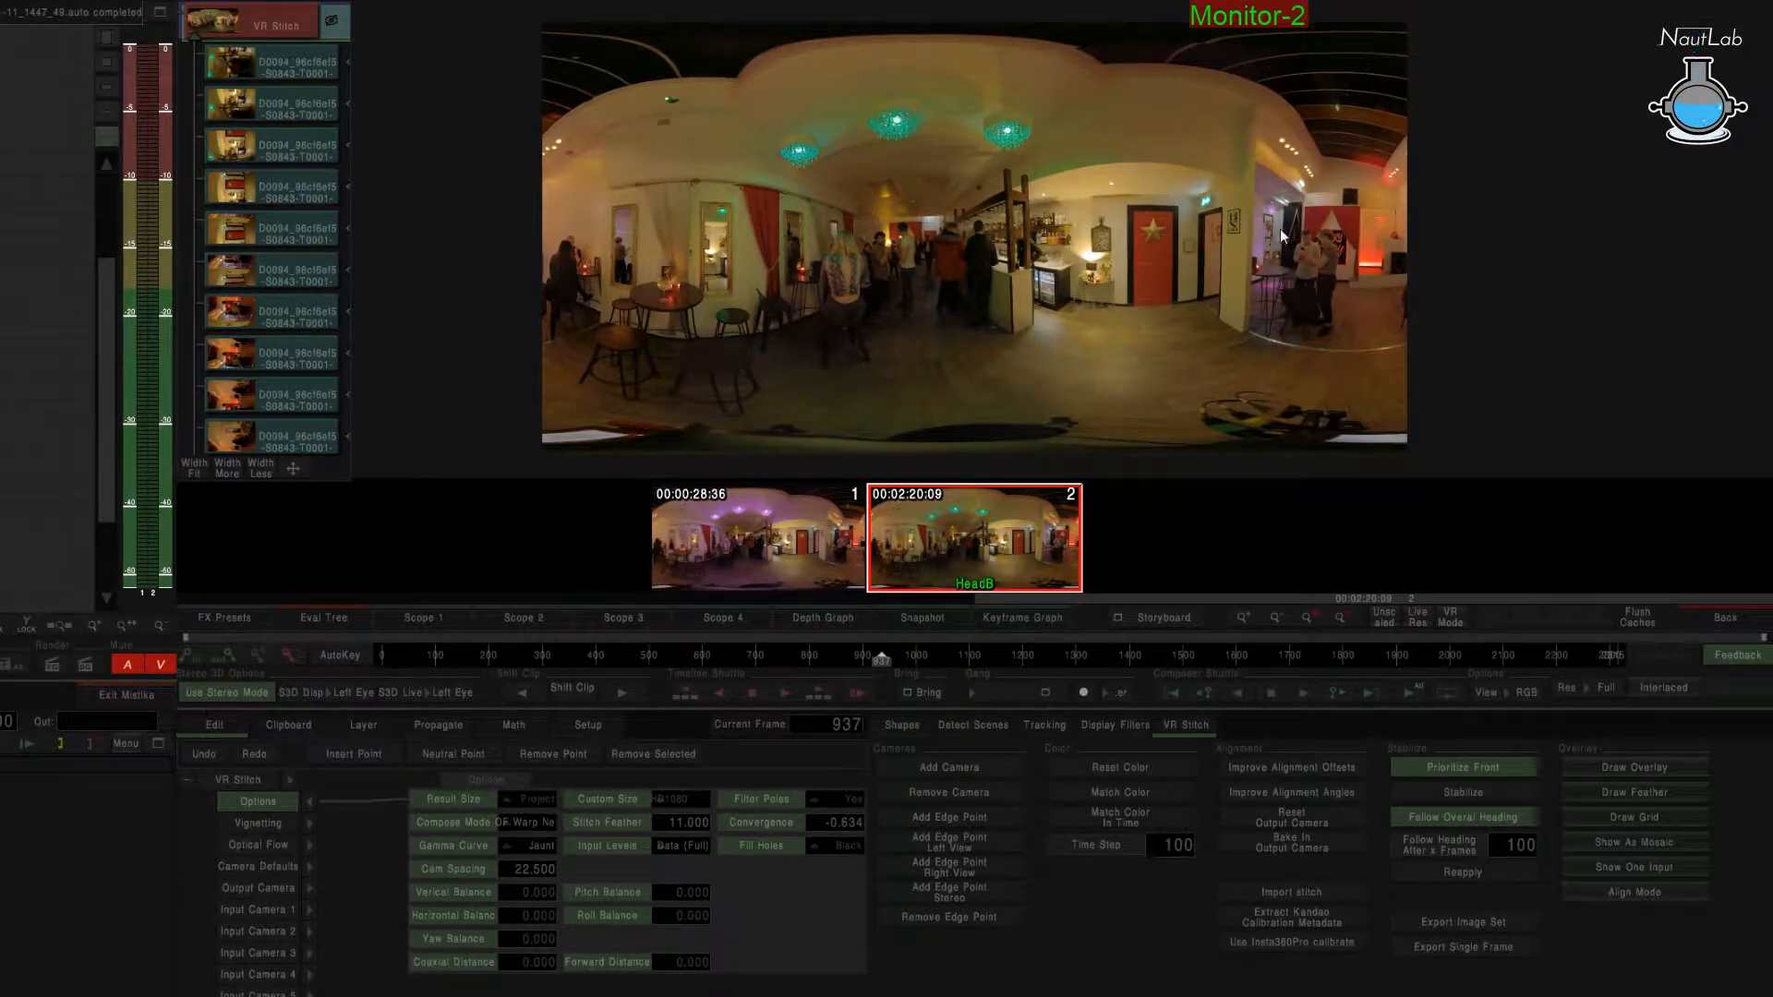
Examine the stitched panorama's ceiling and the red-lit corner of the bar up close.
{"action": "scroll", "coordinate": [1282, 229], "scroll_direction": "up", "scroll_amount": 4}
{"action": "left_click_drag", "start_coordinate": [1354, 151], "coordinate": [1069, 328]}
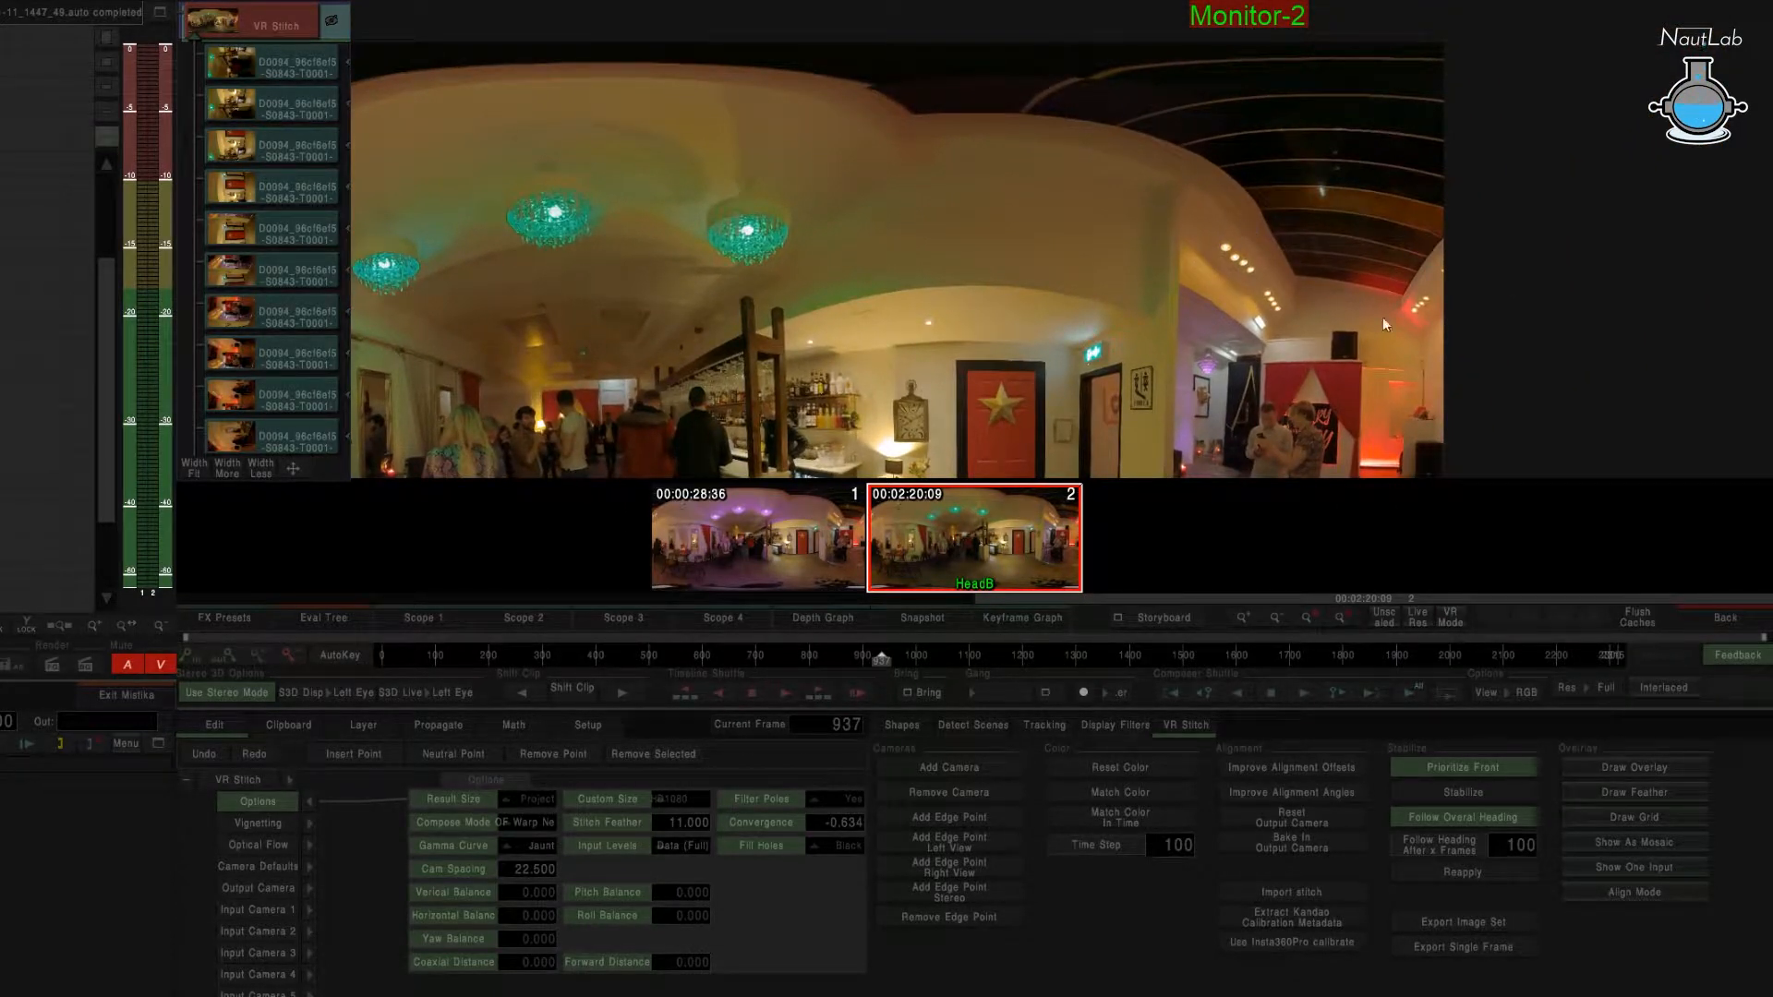
{"action": "scroll", "coordinate": [1281, 279], "scroll_direction": "up", "scroll_amount": 5}
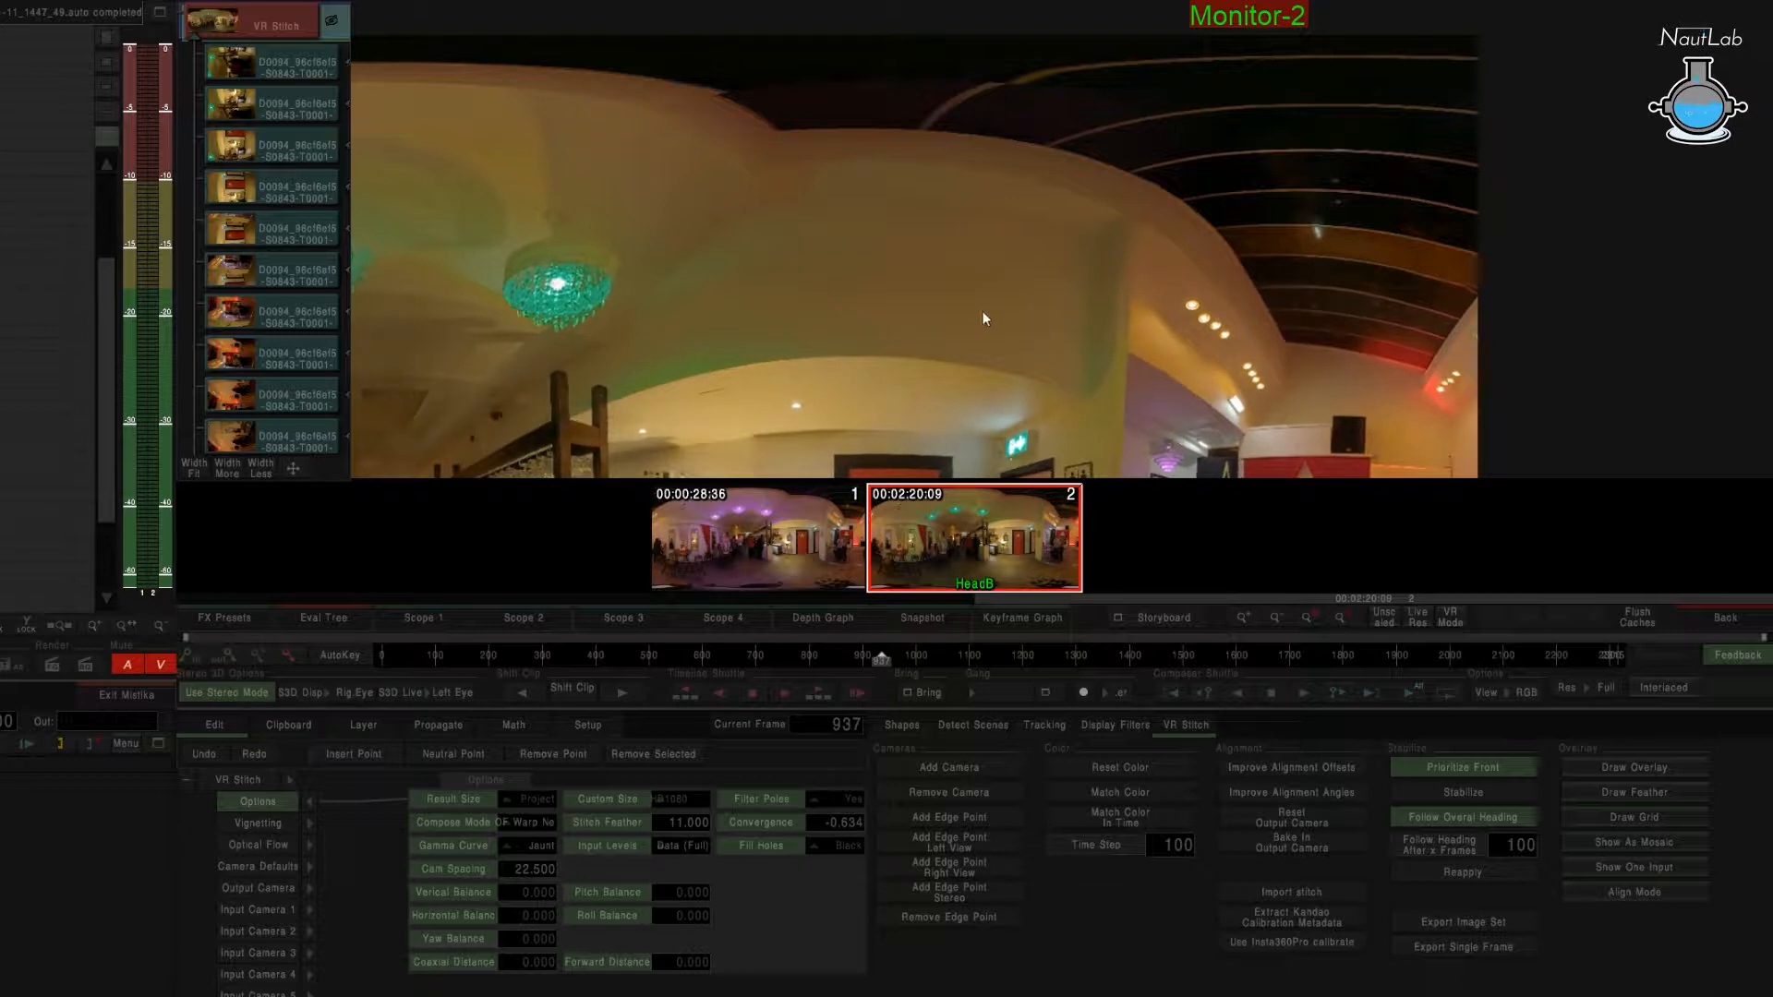
{"action": "scroll", "coordinate": [982, 310], "scroll_direction": "down", "scroll_amount": 2}
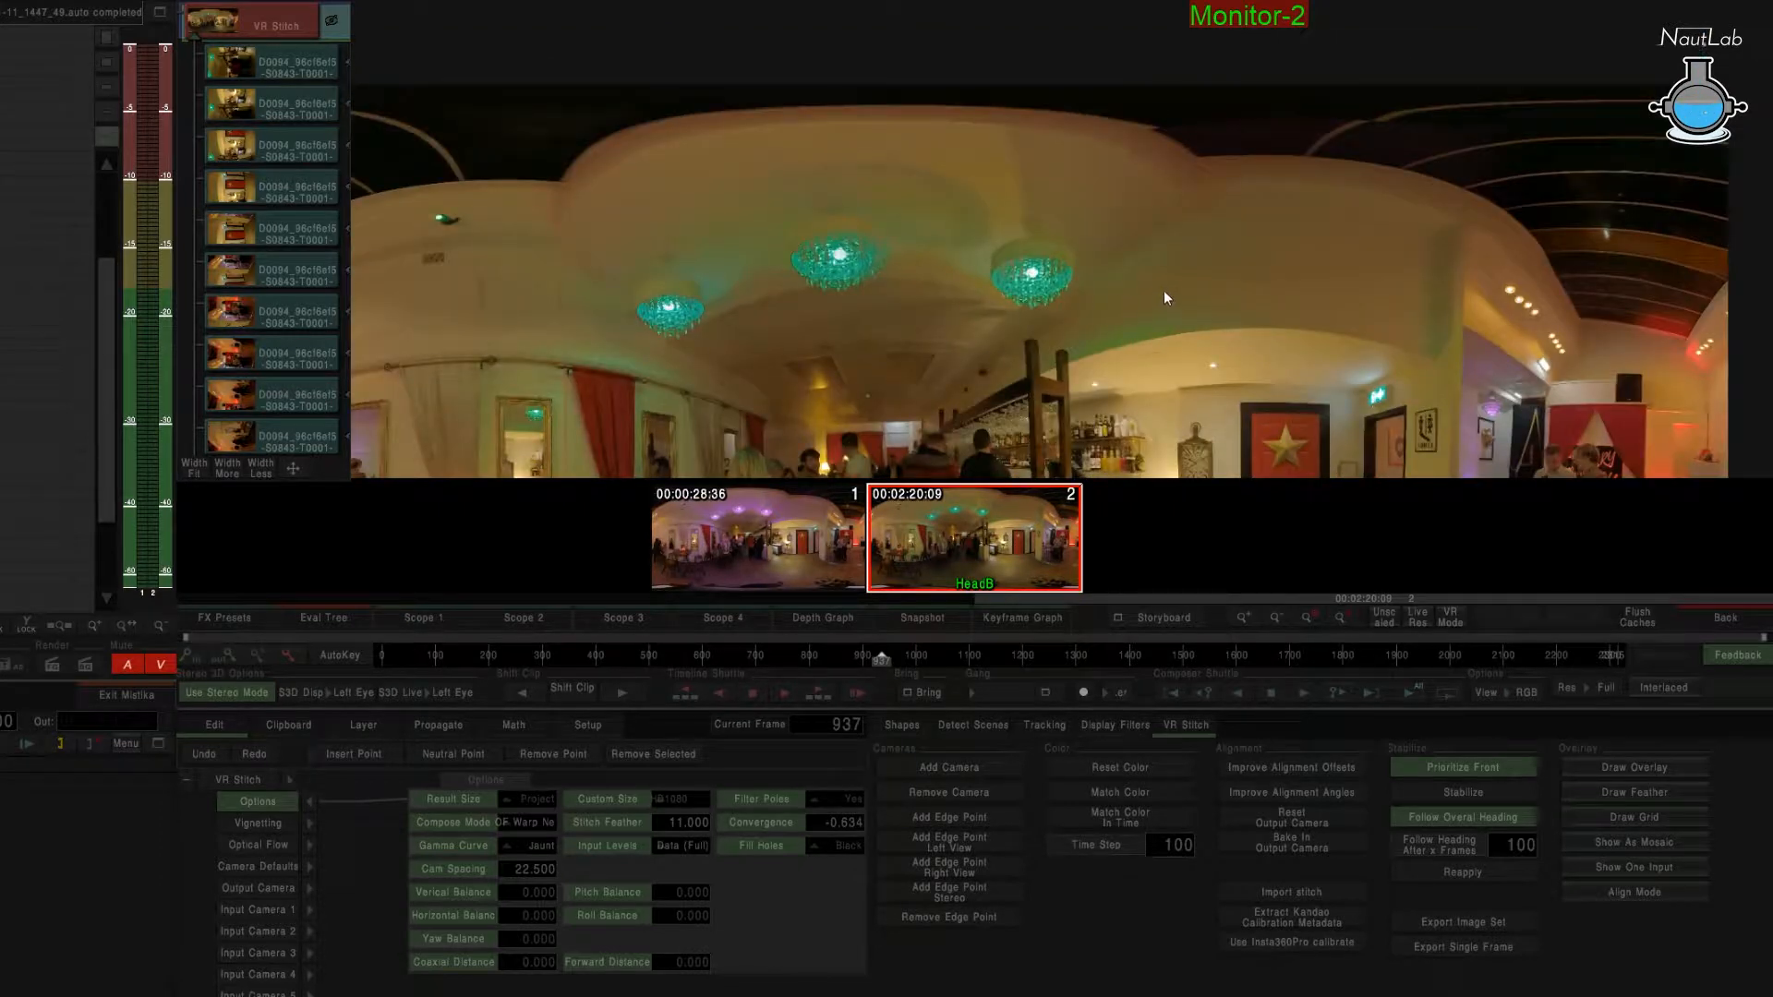
{"action": "scroll", "coordinate": [1163, 290], "scroll_direction": "down", "scroll_amount": 4}
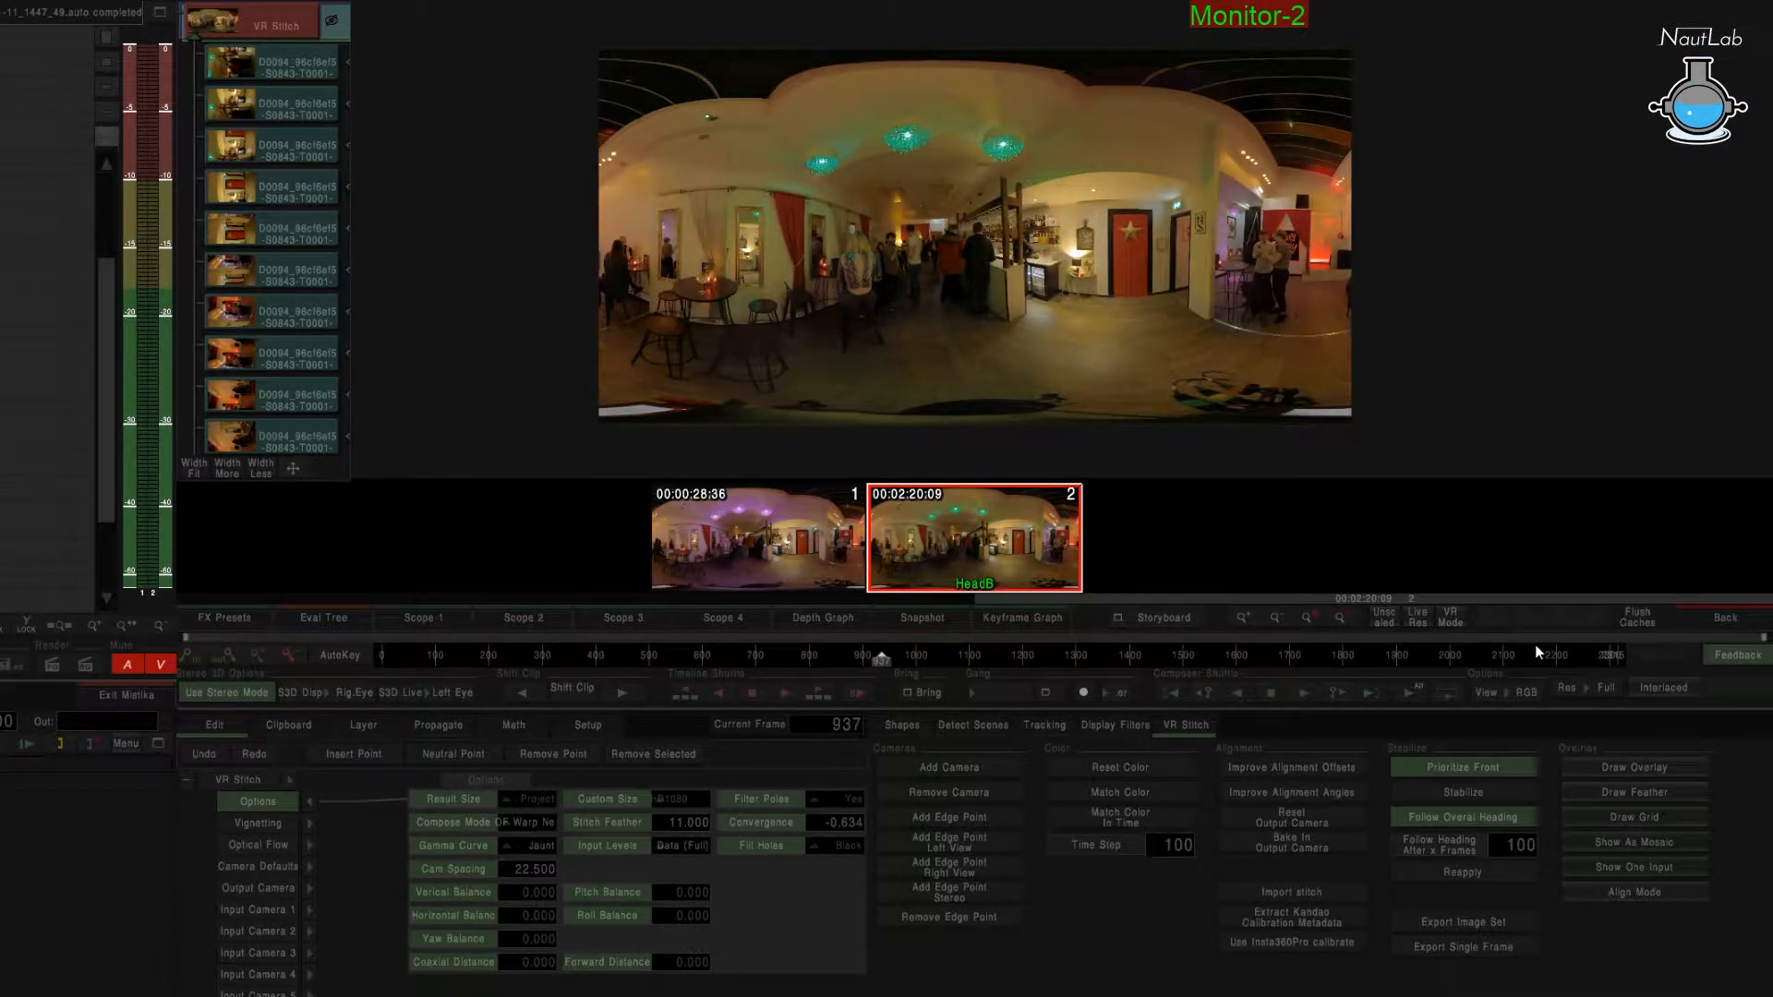
Show the camera overlay on the stitch and inspect the coverage of cameras C19, C8 and C7.
{"action": "left_click", "coordinate": [1635, 767]}
{"action": "scroll", "coordinate": [1304, 249], "scroll_direction": "up", "scroll_amount": 5}
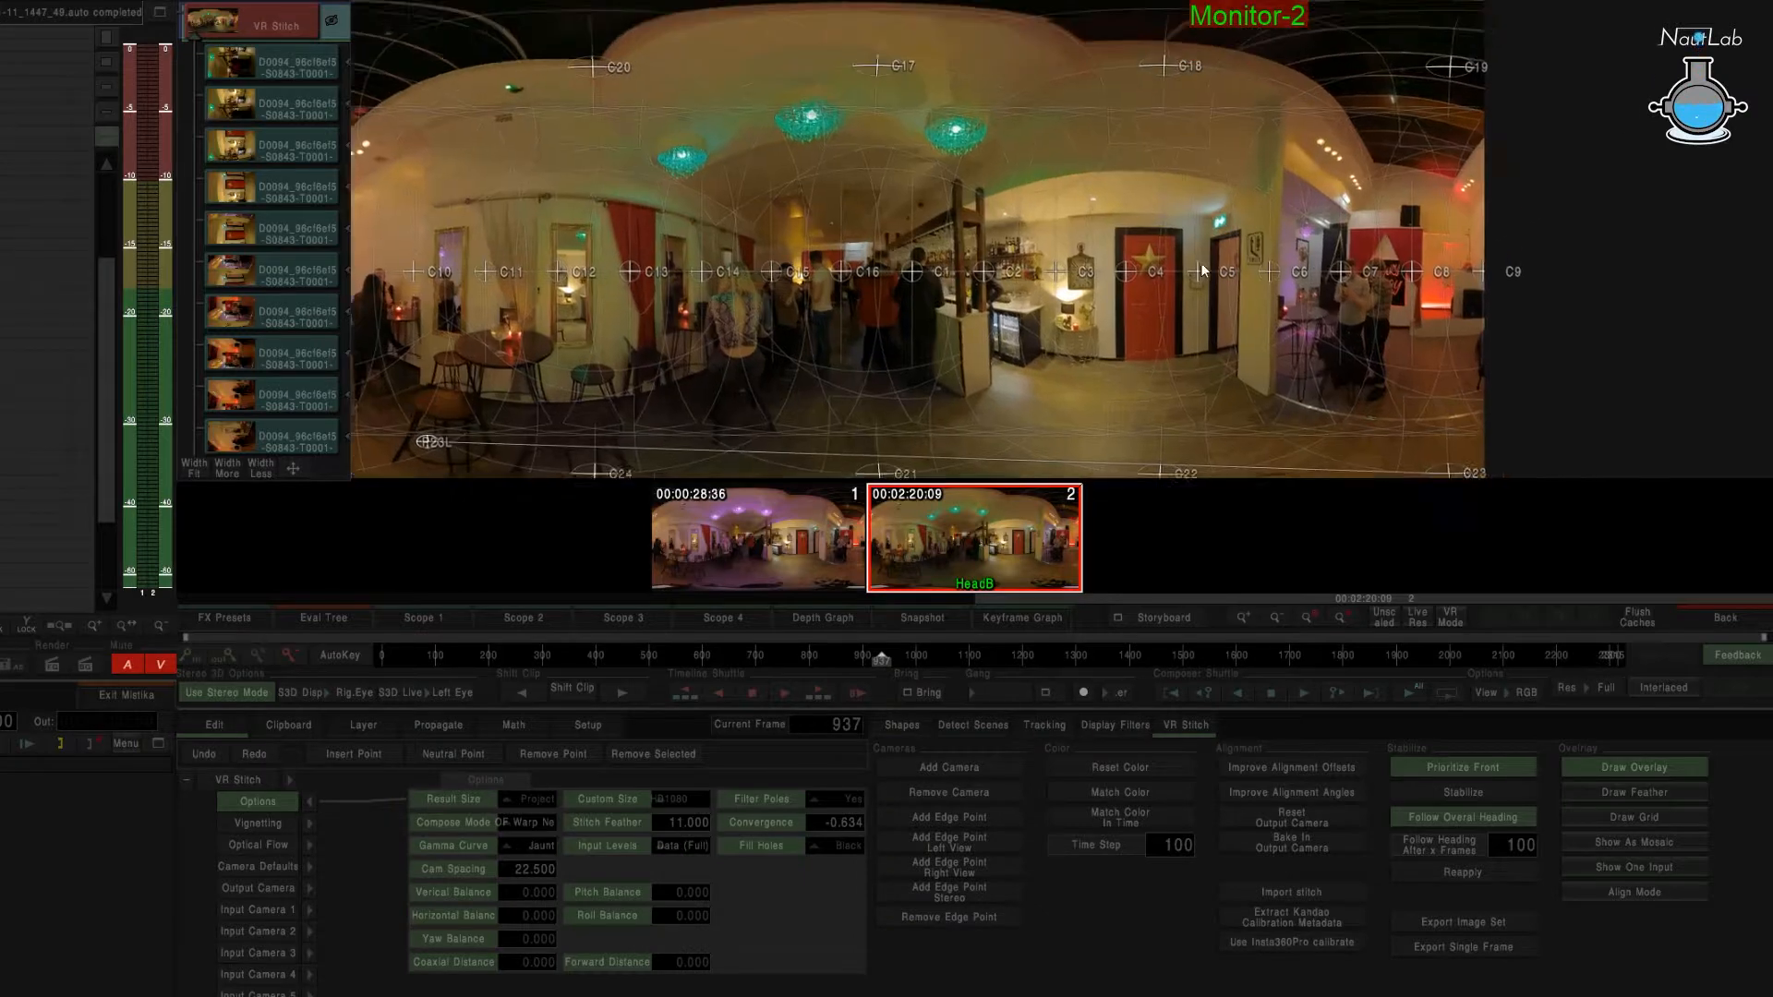
{"action": "left_click", "coordinate": [1335, 121]}
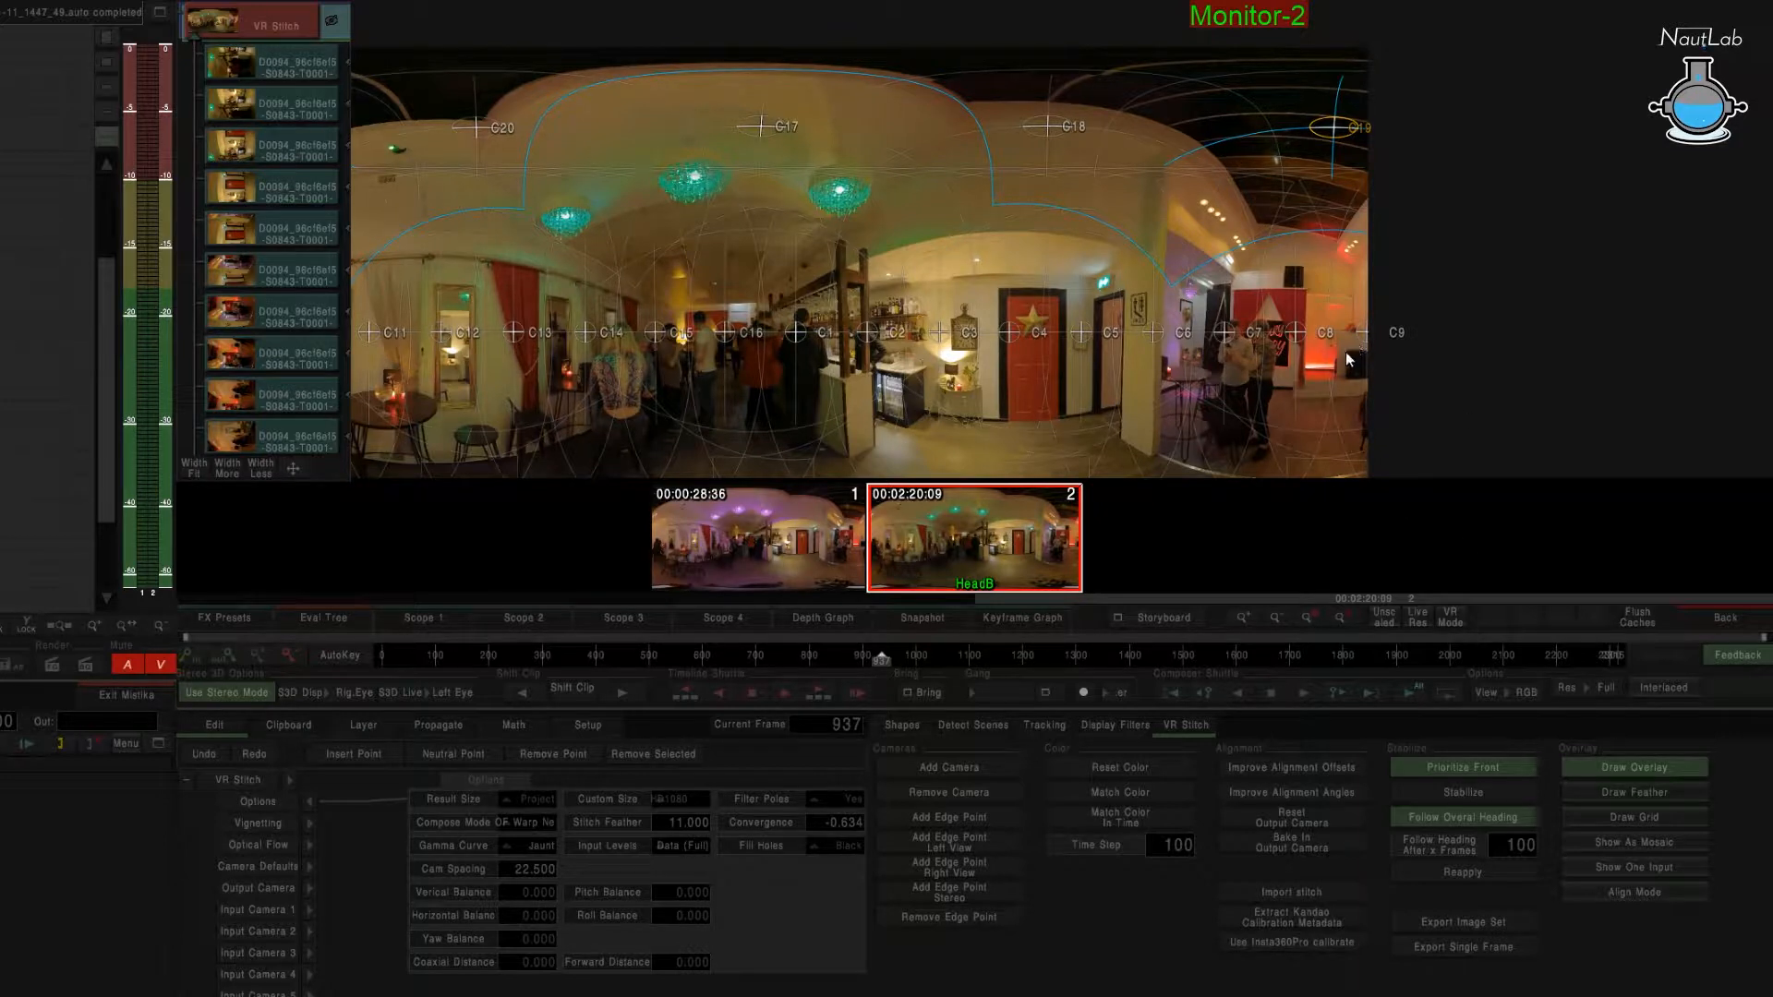
{"action": "left_click", "coordinate": [1298, 333]}
{"action": "left_click", "coordinate": [1225, 332]}
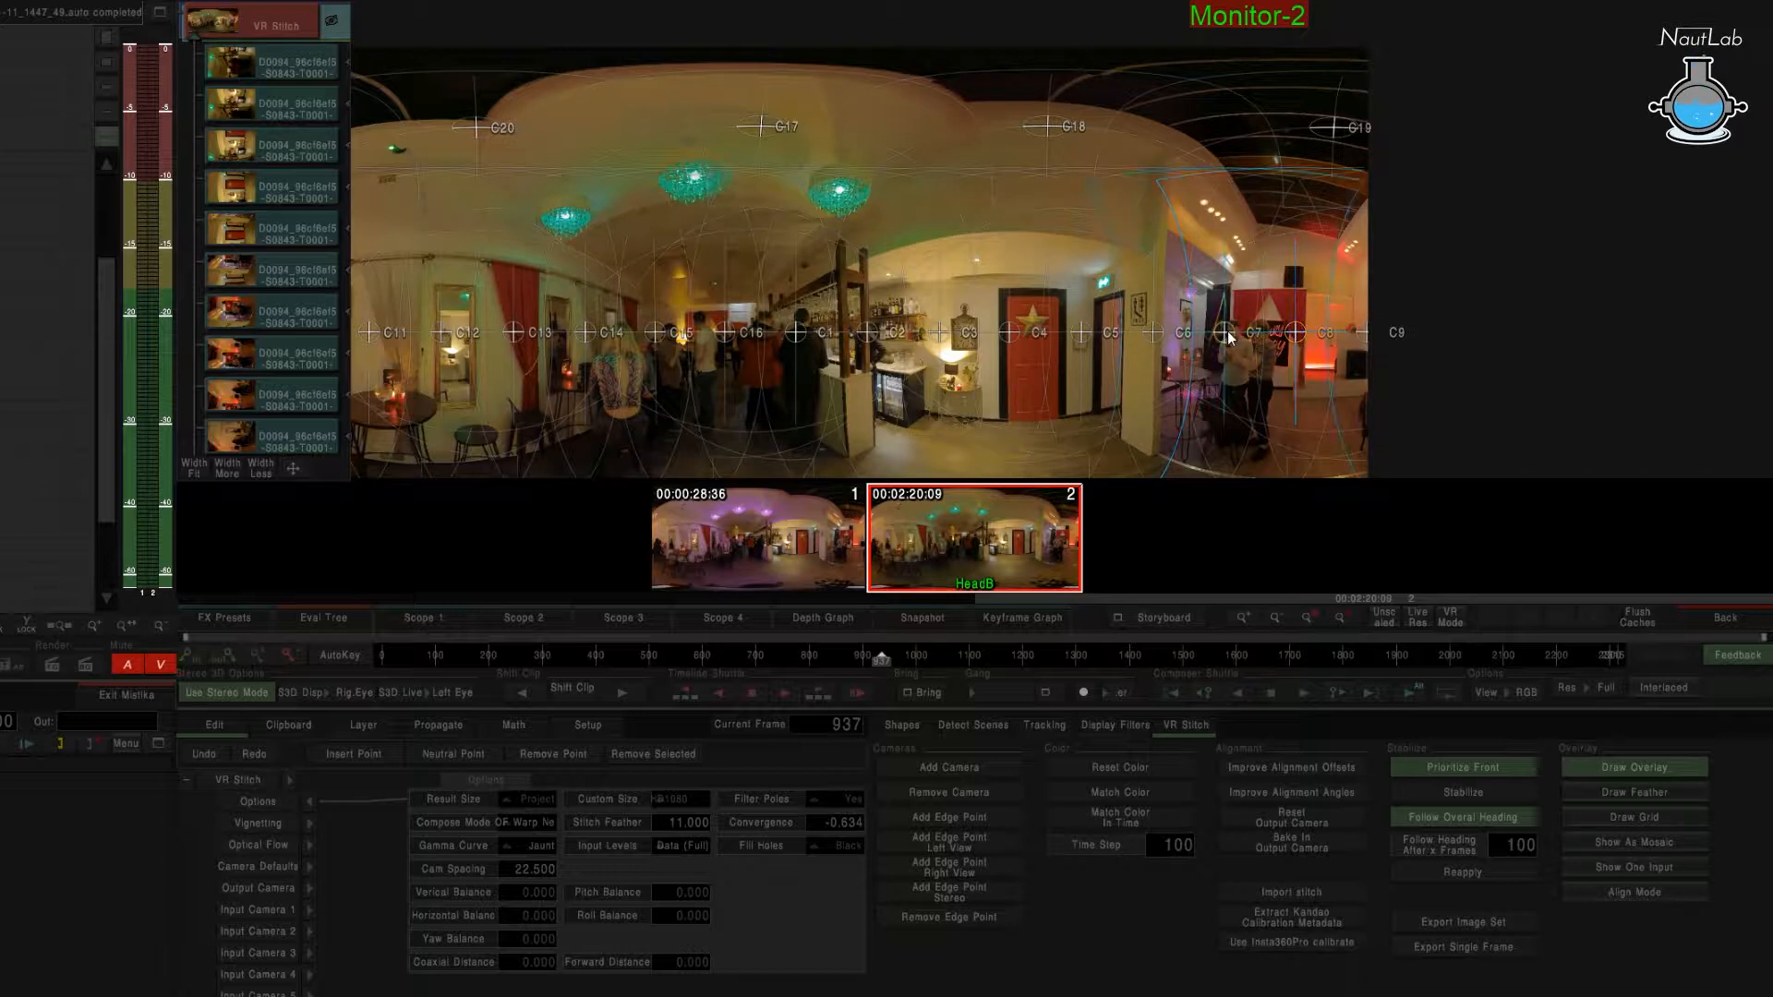
Select camera C19 in the overlay and locate the Input Camera 19 parameters of the VR Stitch.
{"action": "left_click", "coordinate": [1334, 129]}
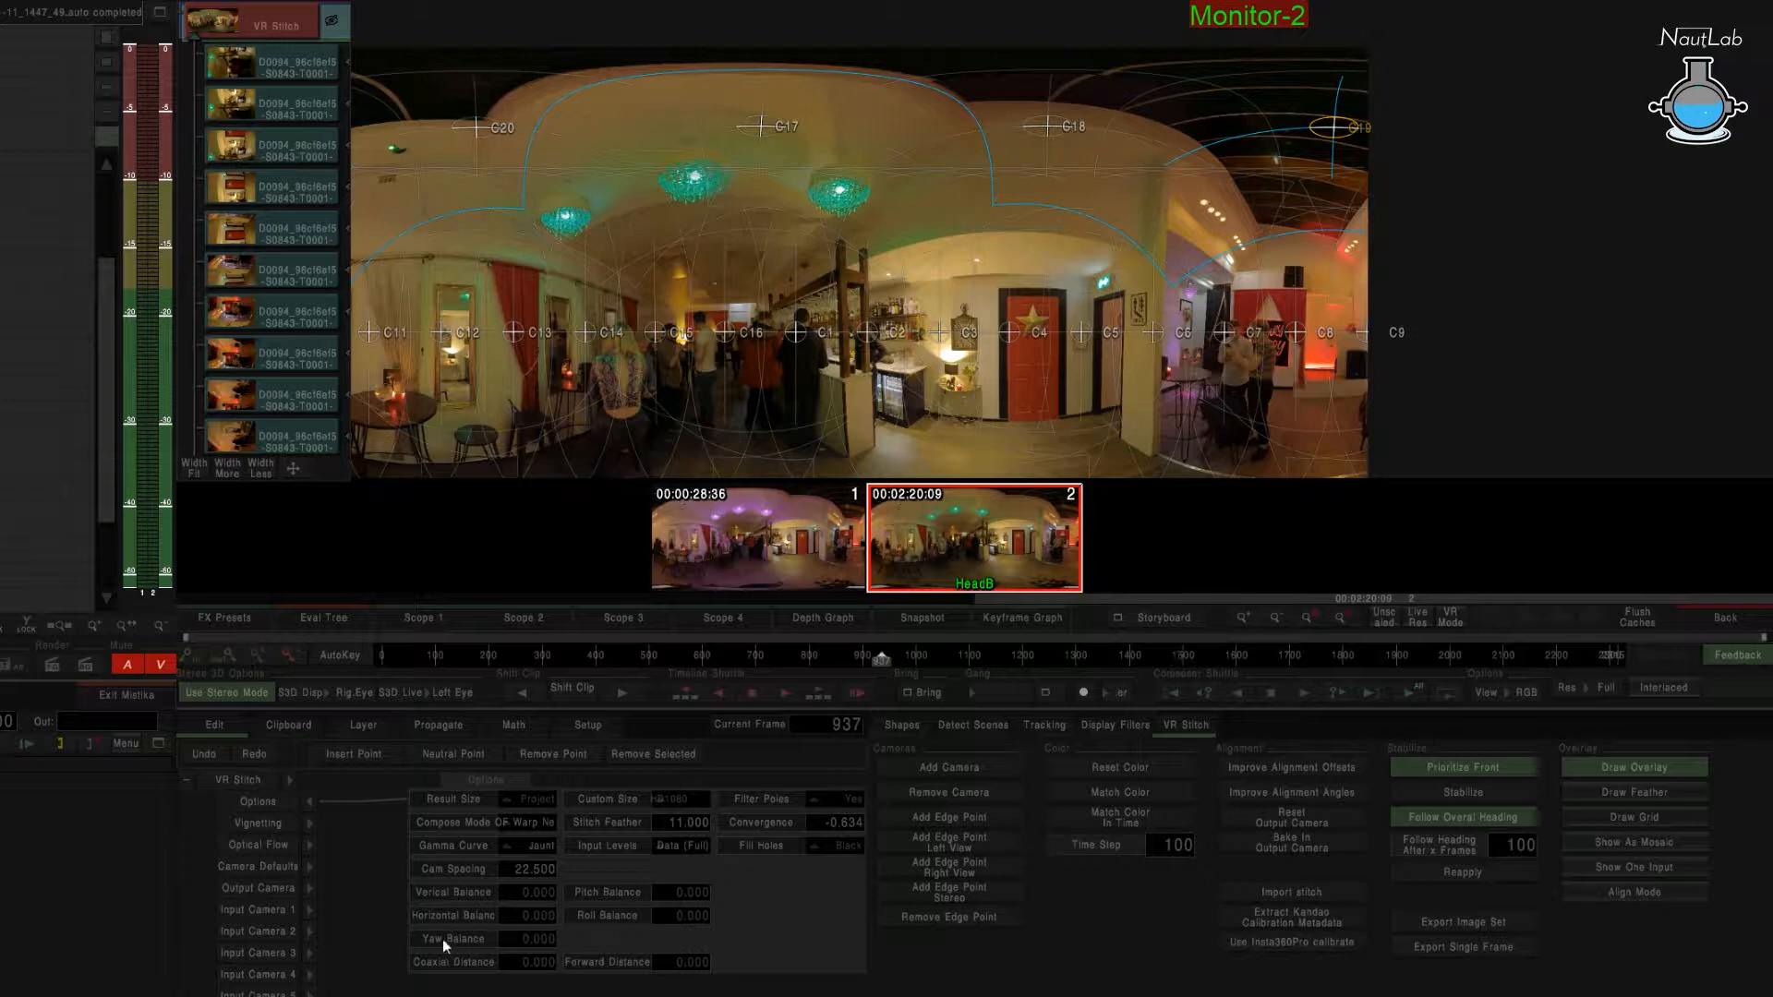
{"action": "scroll", "coordinate": [277, 849], "scroll_direction": "down", "scroll_amount": 10}
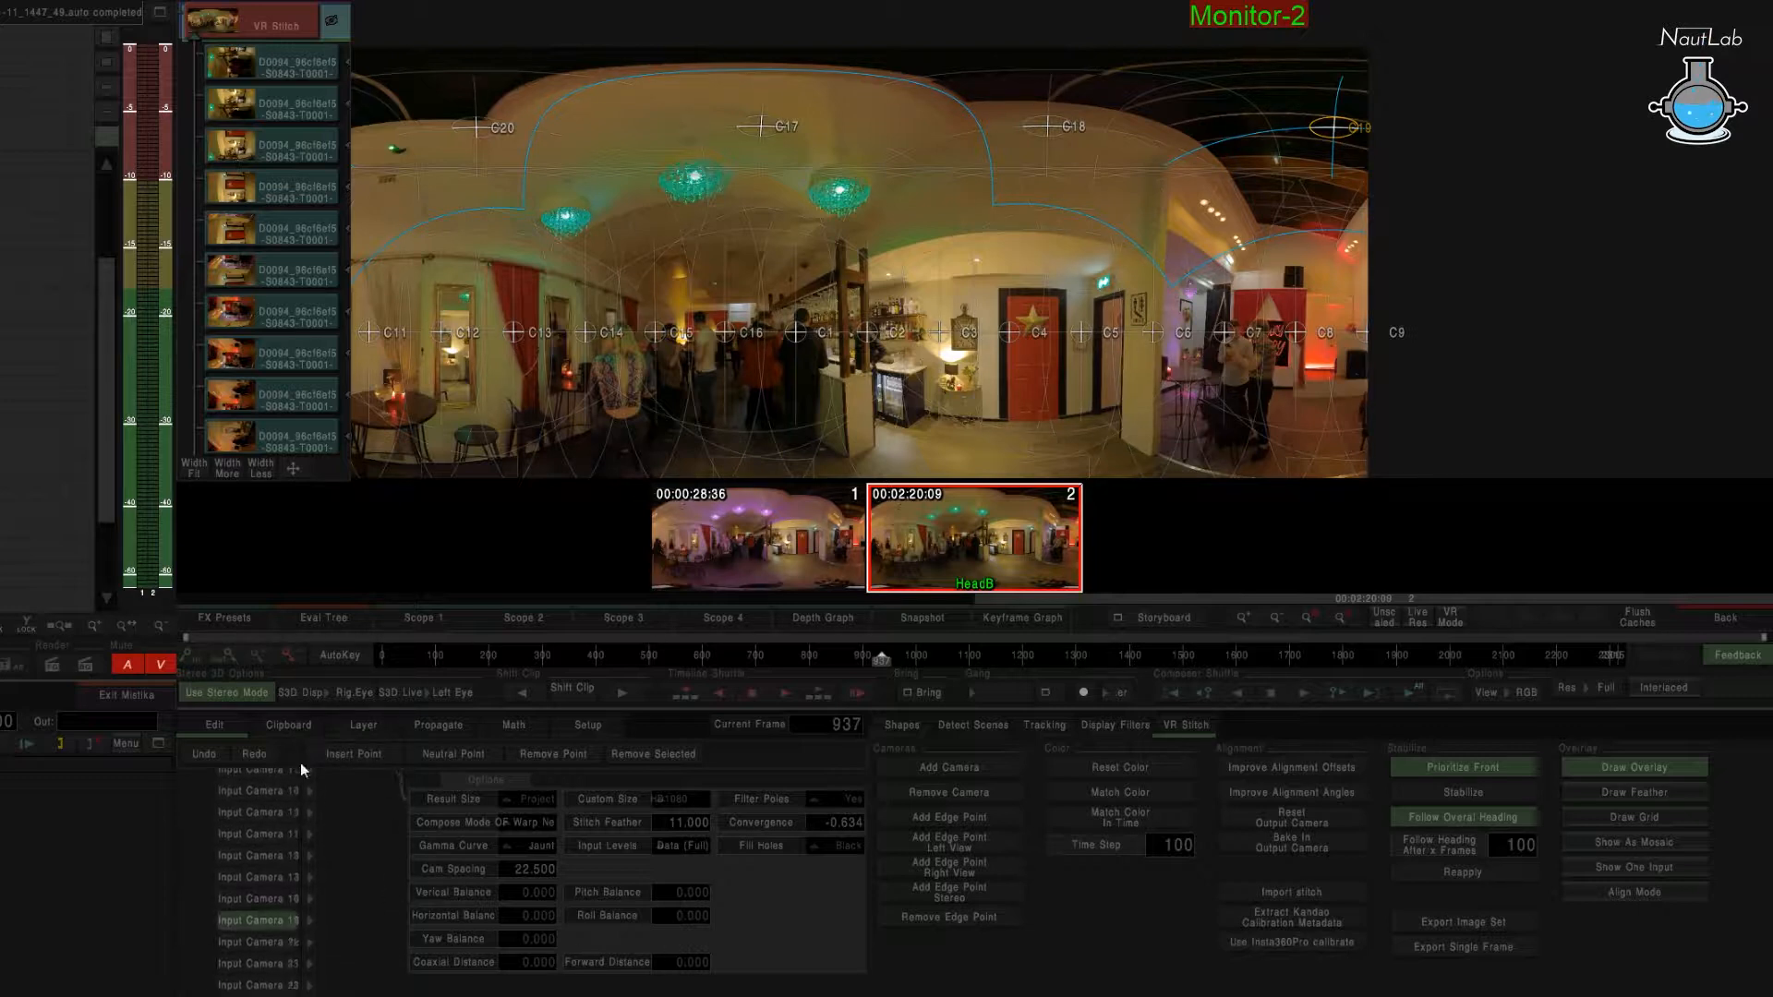
{"action": "left_click", "coordinate": [309, 918]}
{"action": "scroll", "coordinate": [524, 911], "scroll_direction": "down", "scroll_amount": 3}
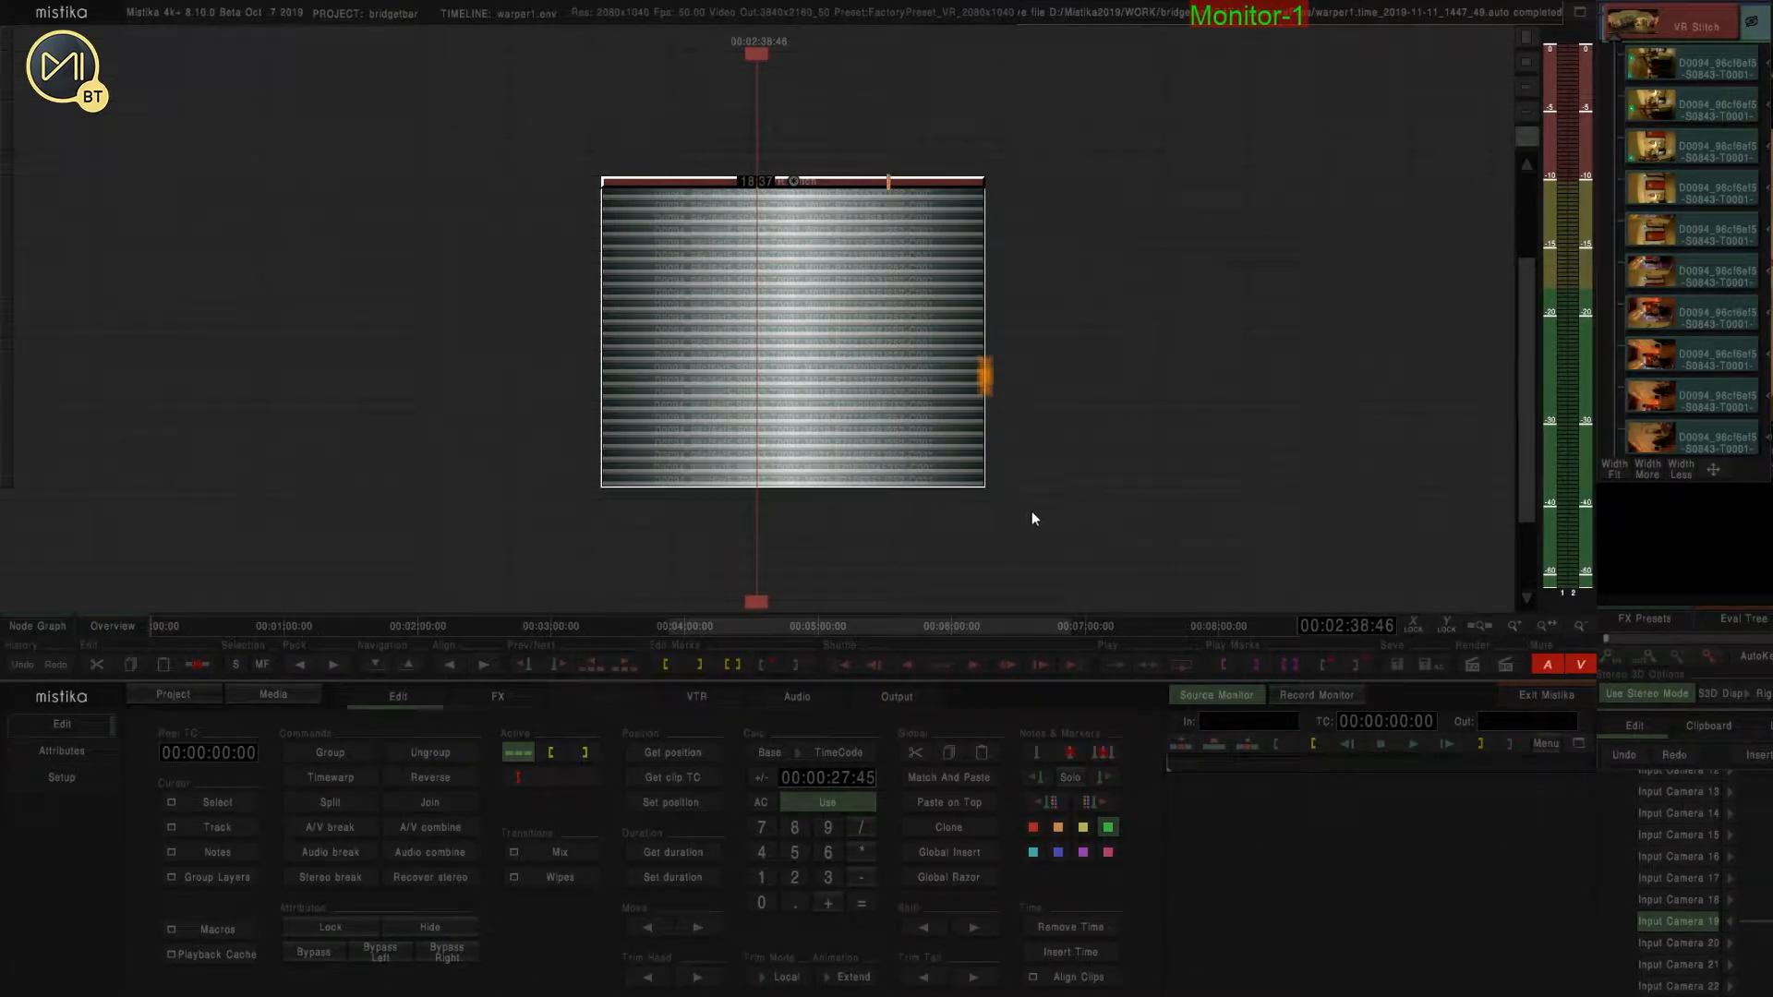
Add a Switch Eye effect on top of the VR Stitch stack in the timeline.
{"action": "left_click_drag", "start_coordinate": [860, 534], "coordinate": [894, 556]}
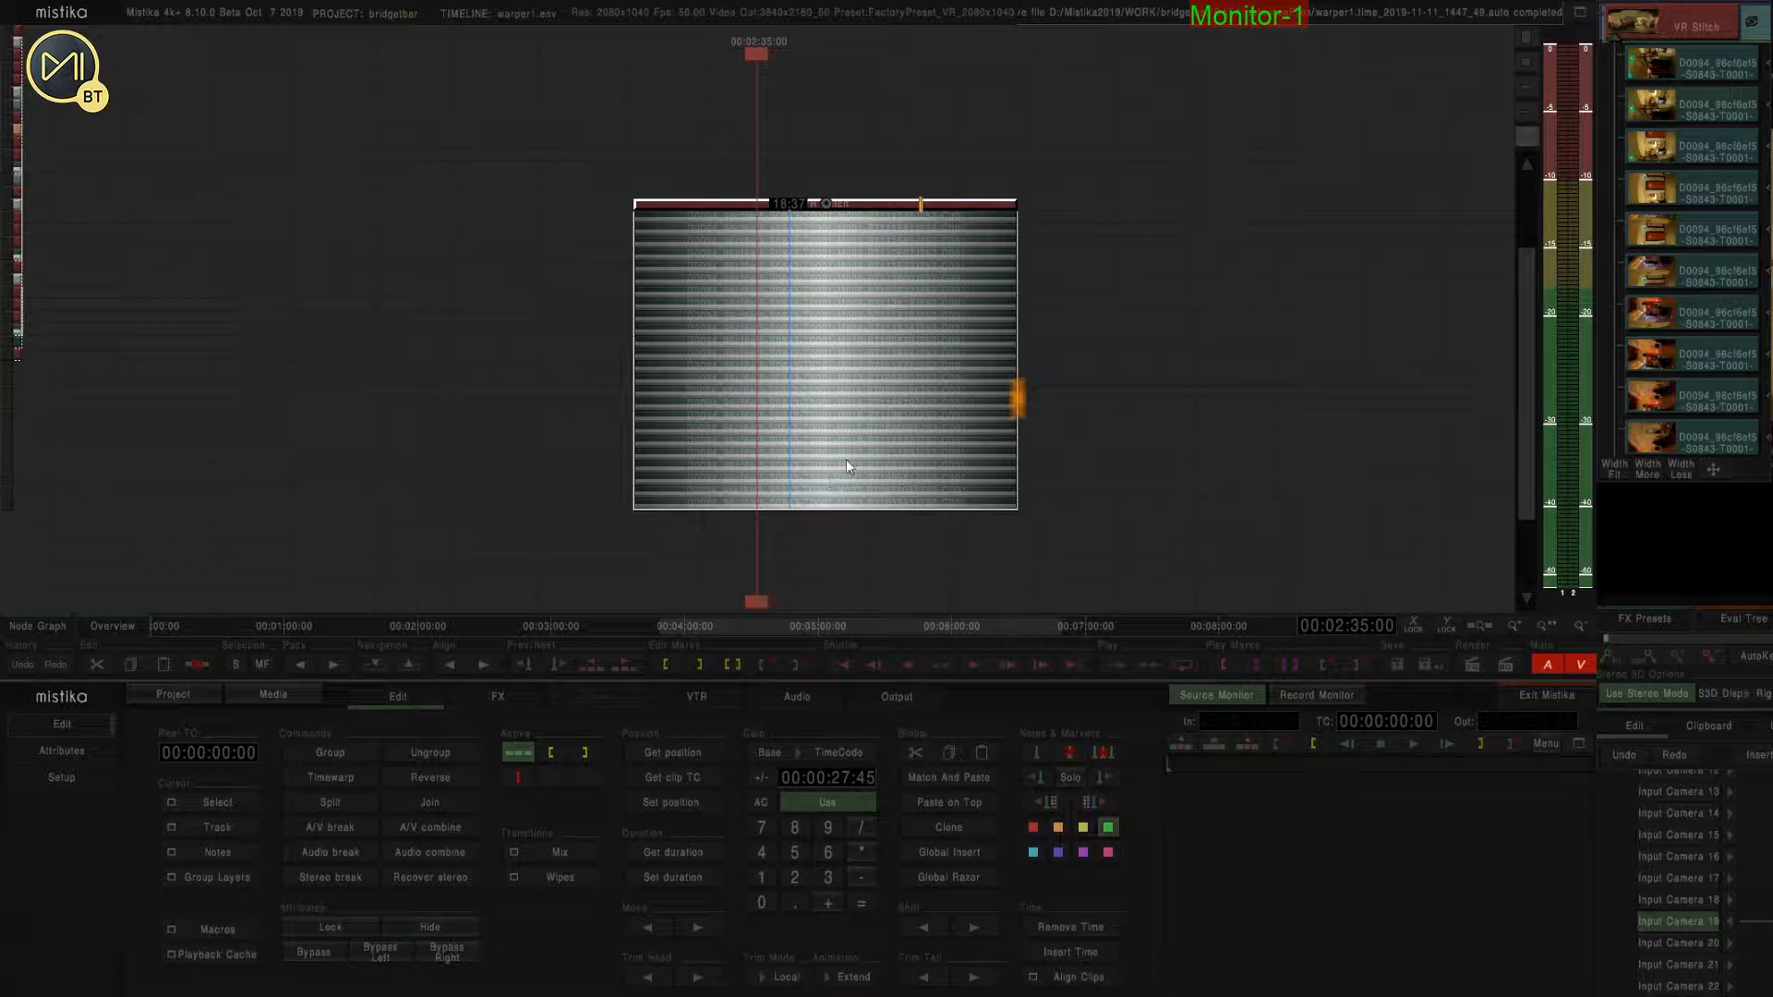
{"action": "left_click_drag", "start_coordinate": [1115, 393], "coordinate": [1027, 430]}
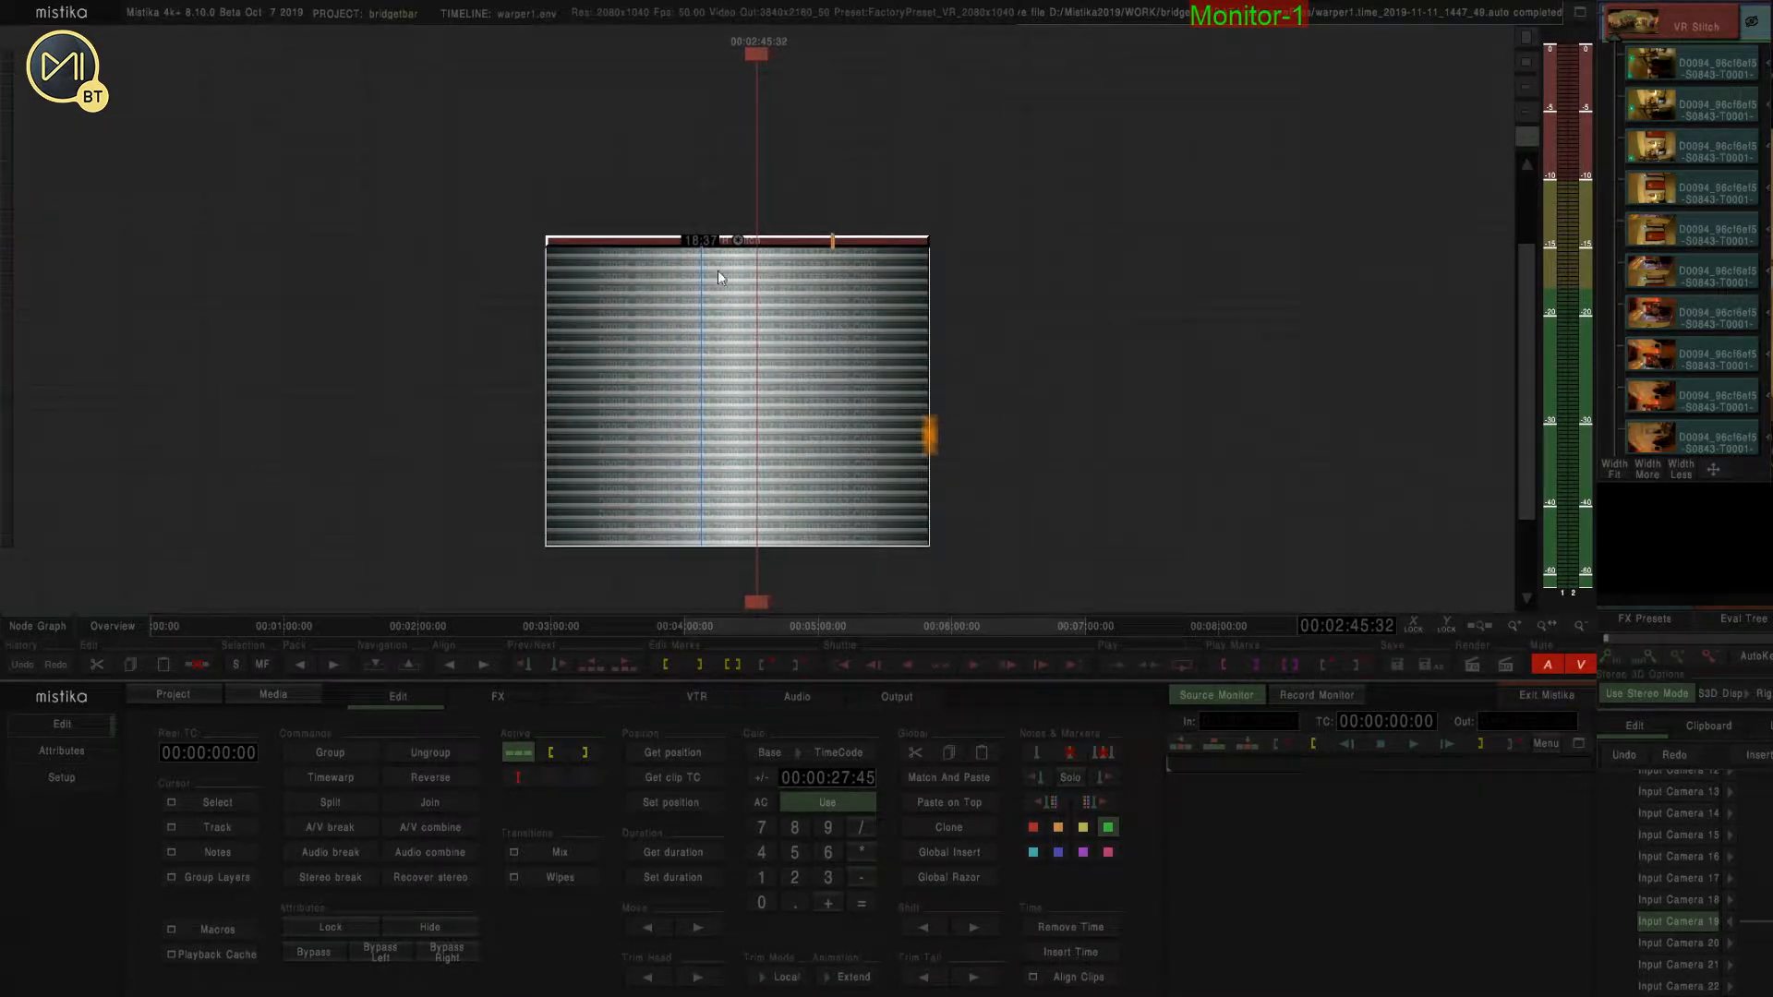
{"action": "left_click", "coordinate": [661, 241]}
{"action": "left_click_drag", "start_coordinate": [862, 189], "coordinate": [820, 237]}
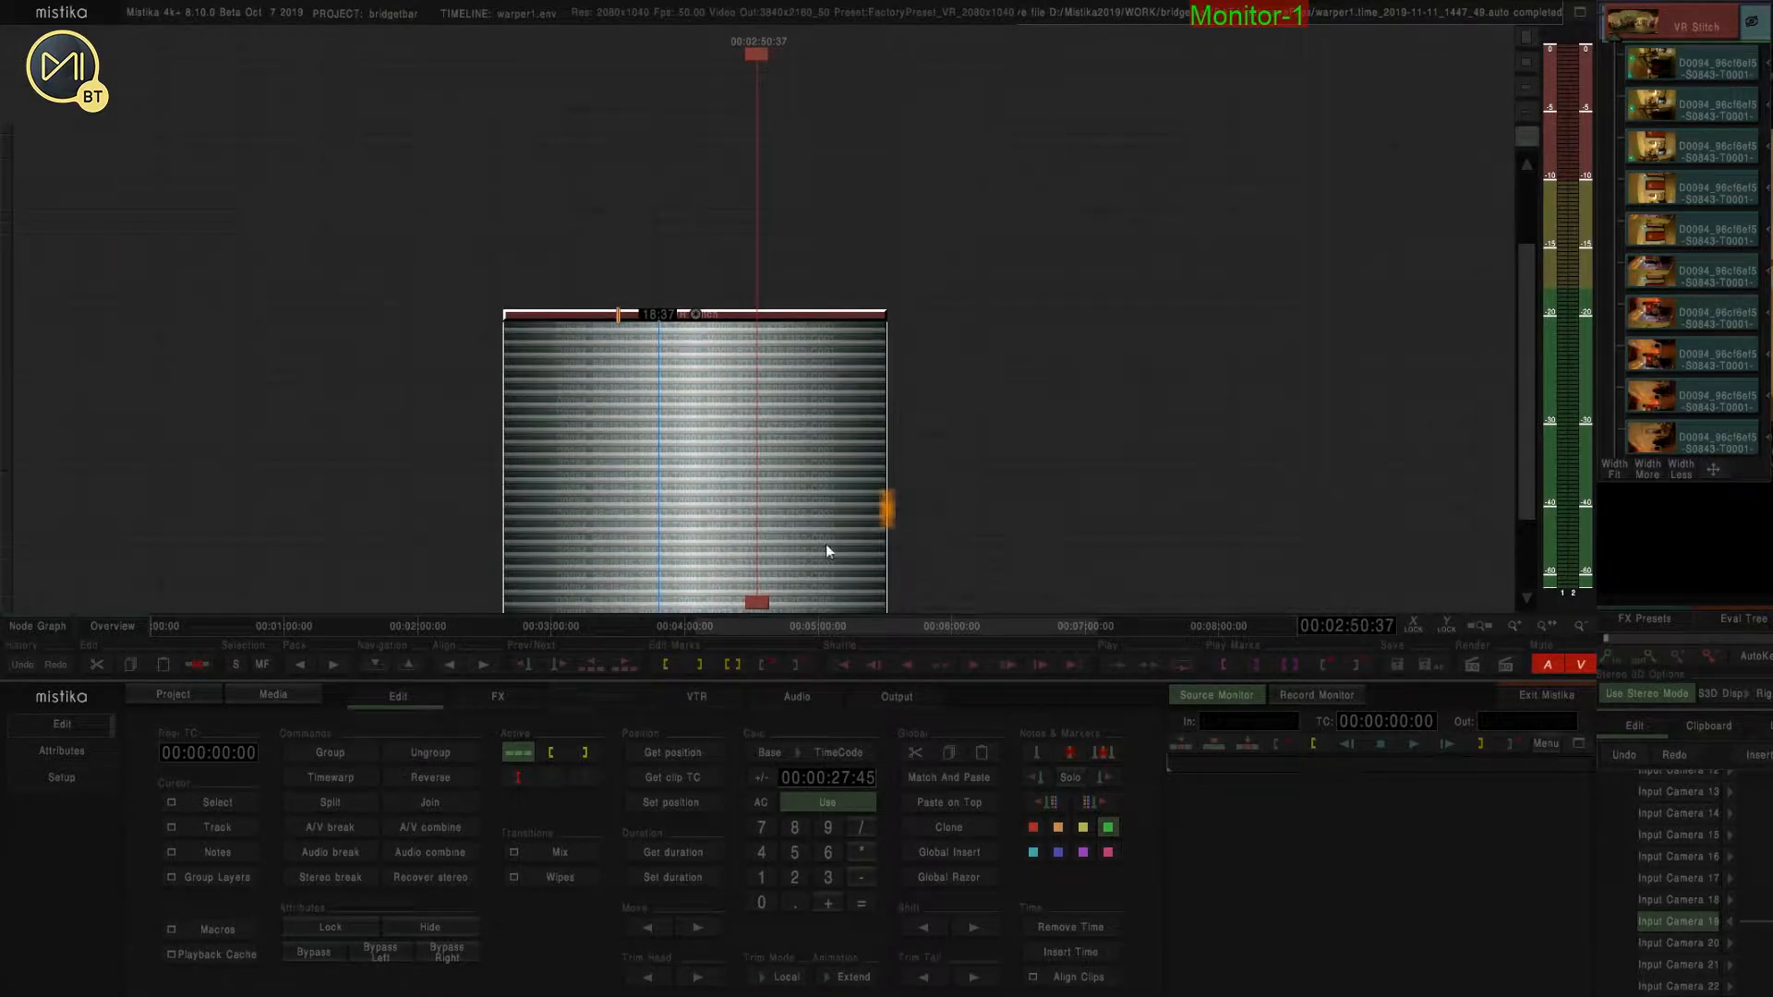
{"action": "left_click", "coordinate": [480, 696]}
{"action": "left_click", "coordinate": [763, 314]}
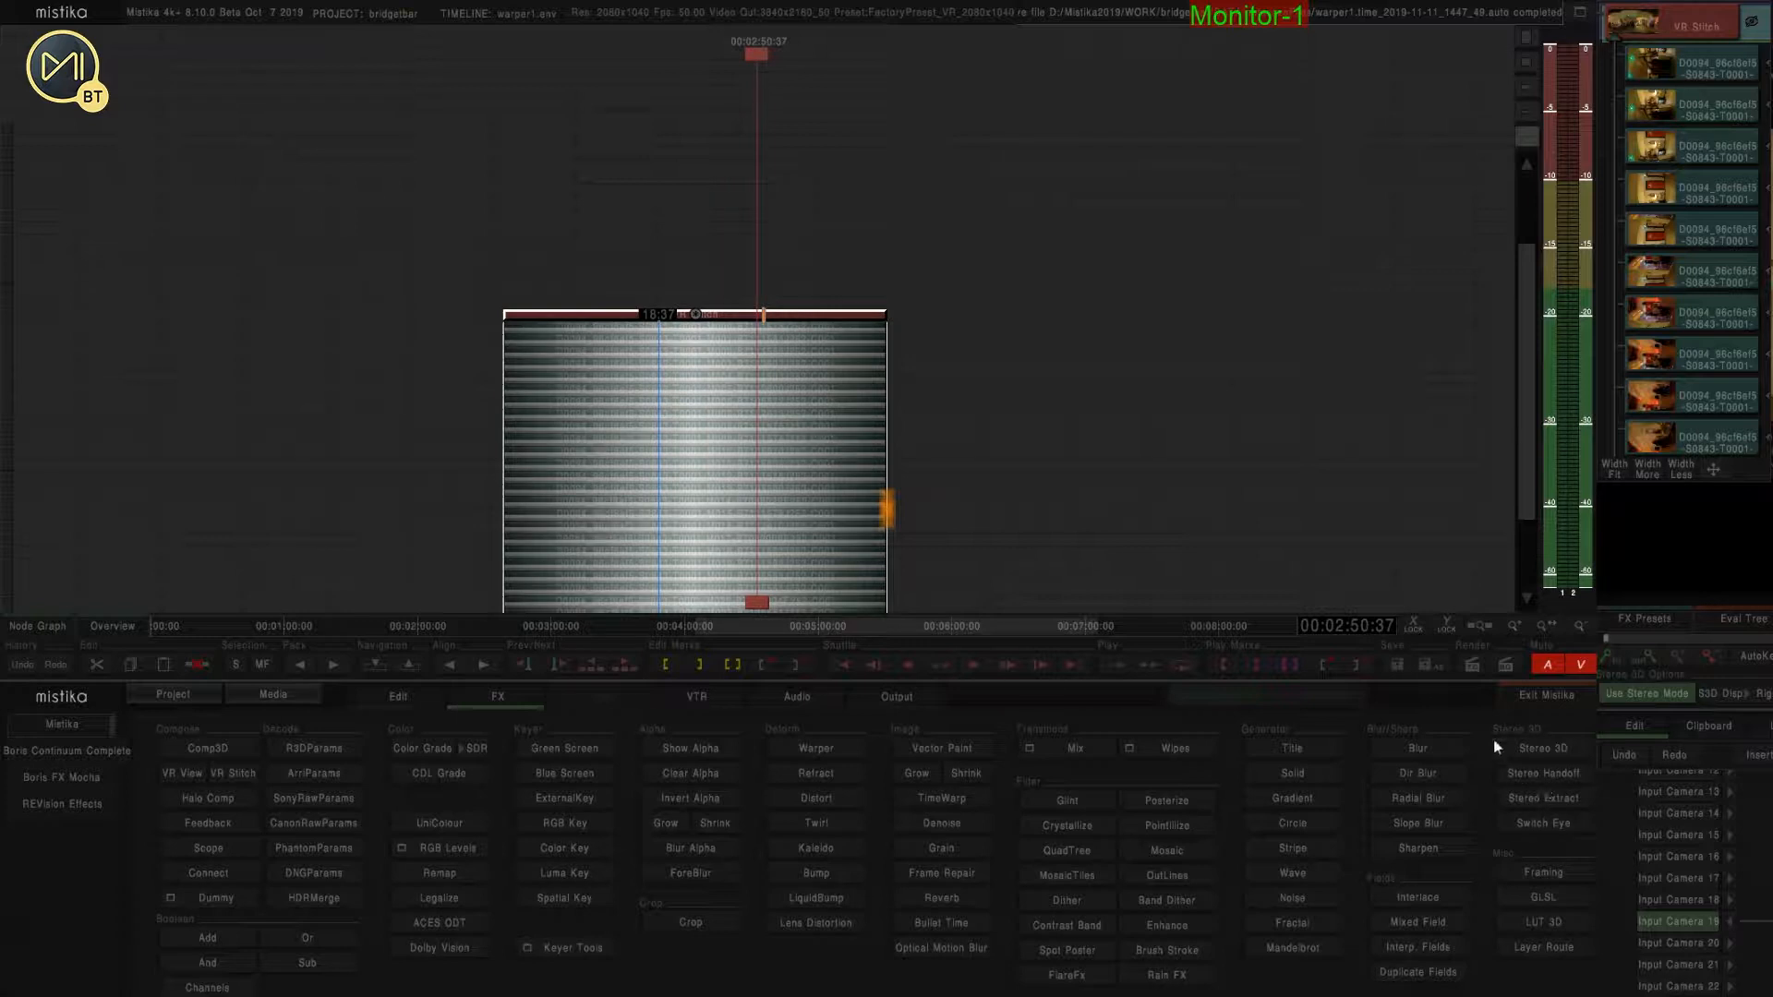
{"action": "left_click", "coordinate": [1512, 827]}
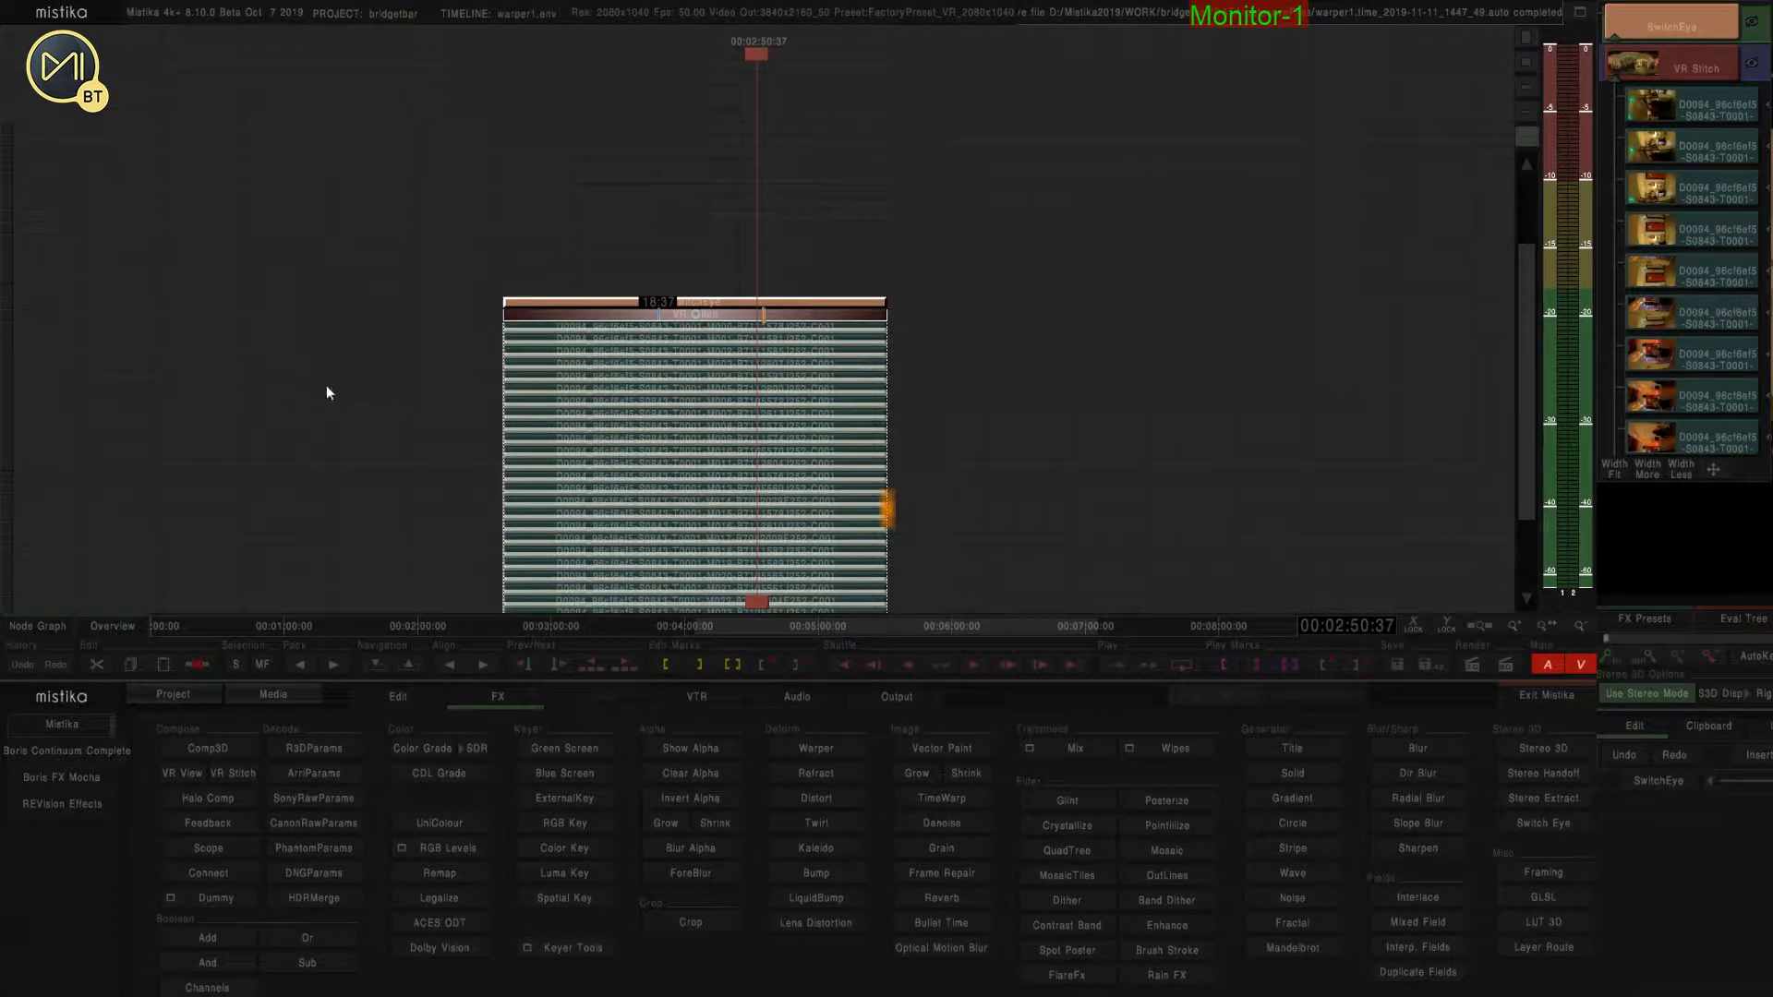
Set the Switch Eye effect to Left only.
{"action": "left_click_drag", "start_coordinate": [325, 385], "coordinate": [456, 335]}
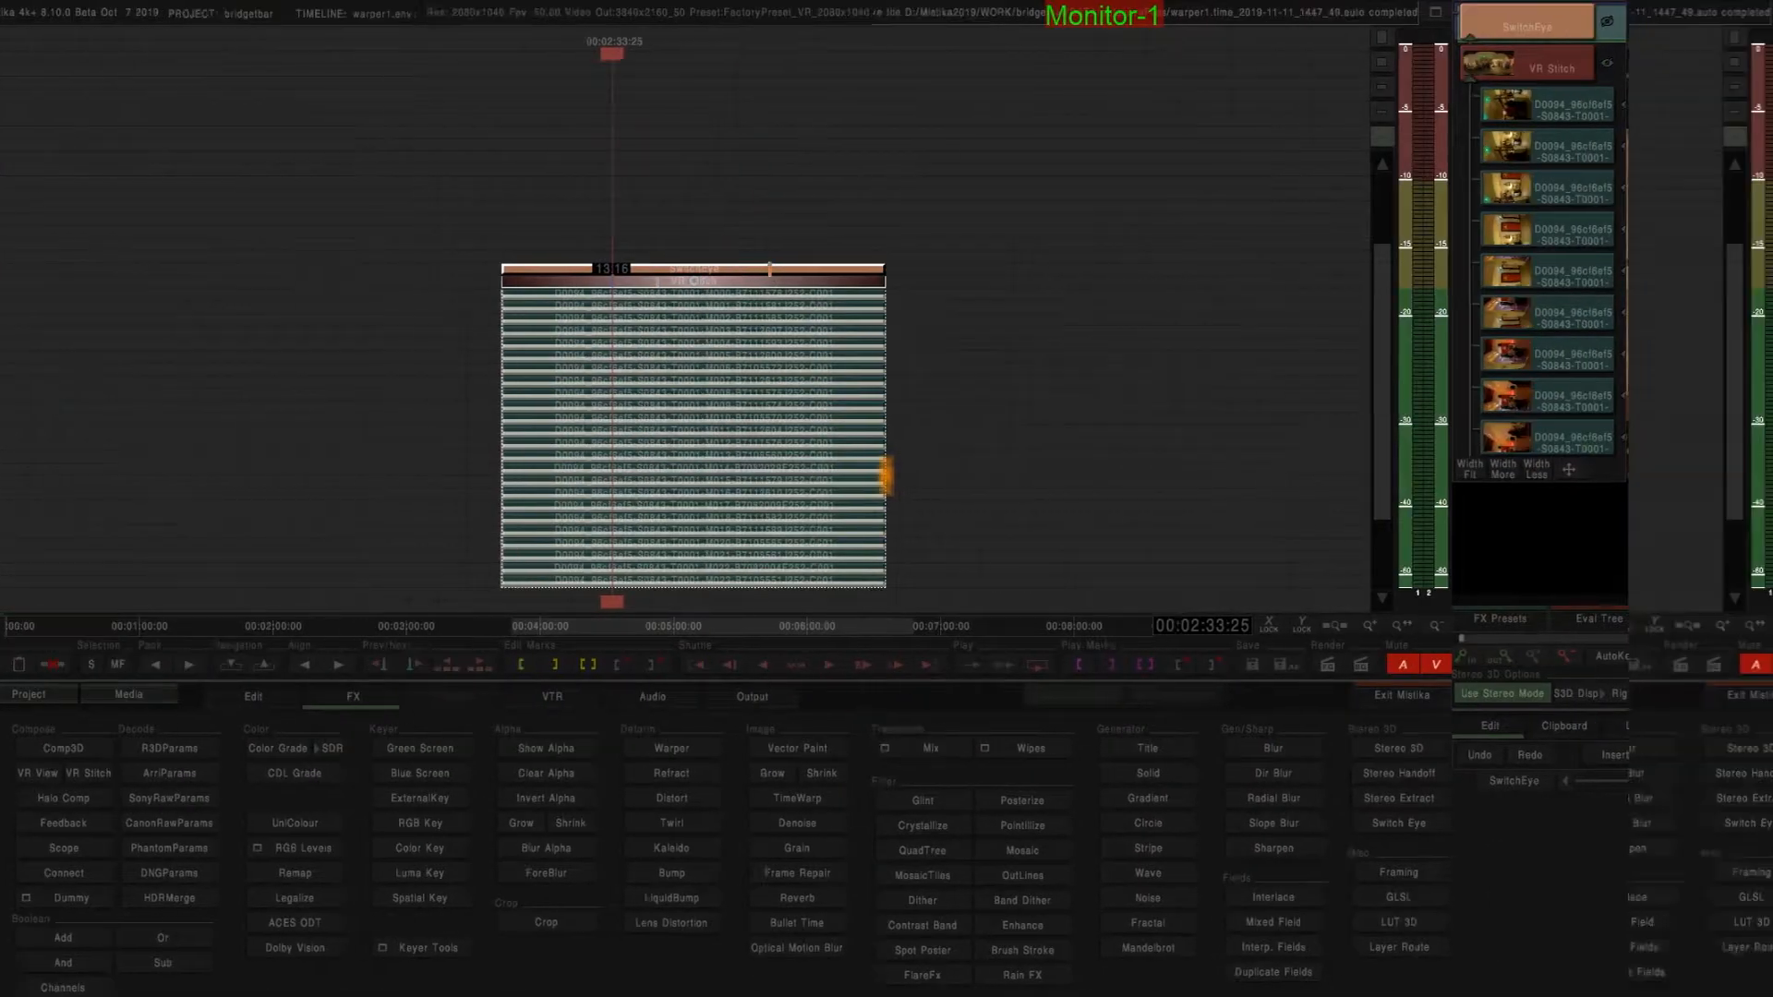
{"action": "left_click", "coordinate": [519, 779]}
{"action": "left_click", "coordinate": [530, 733]}
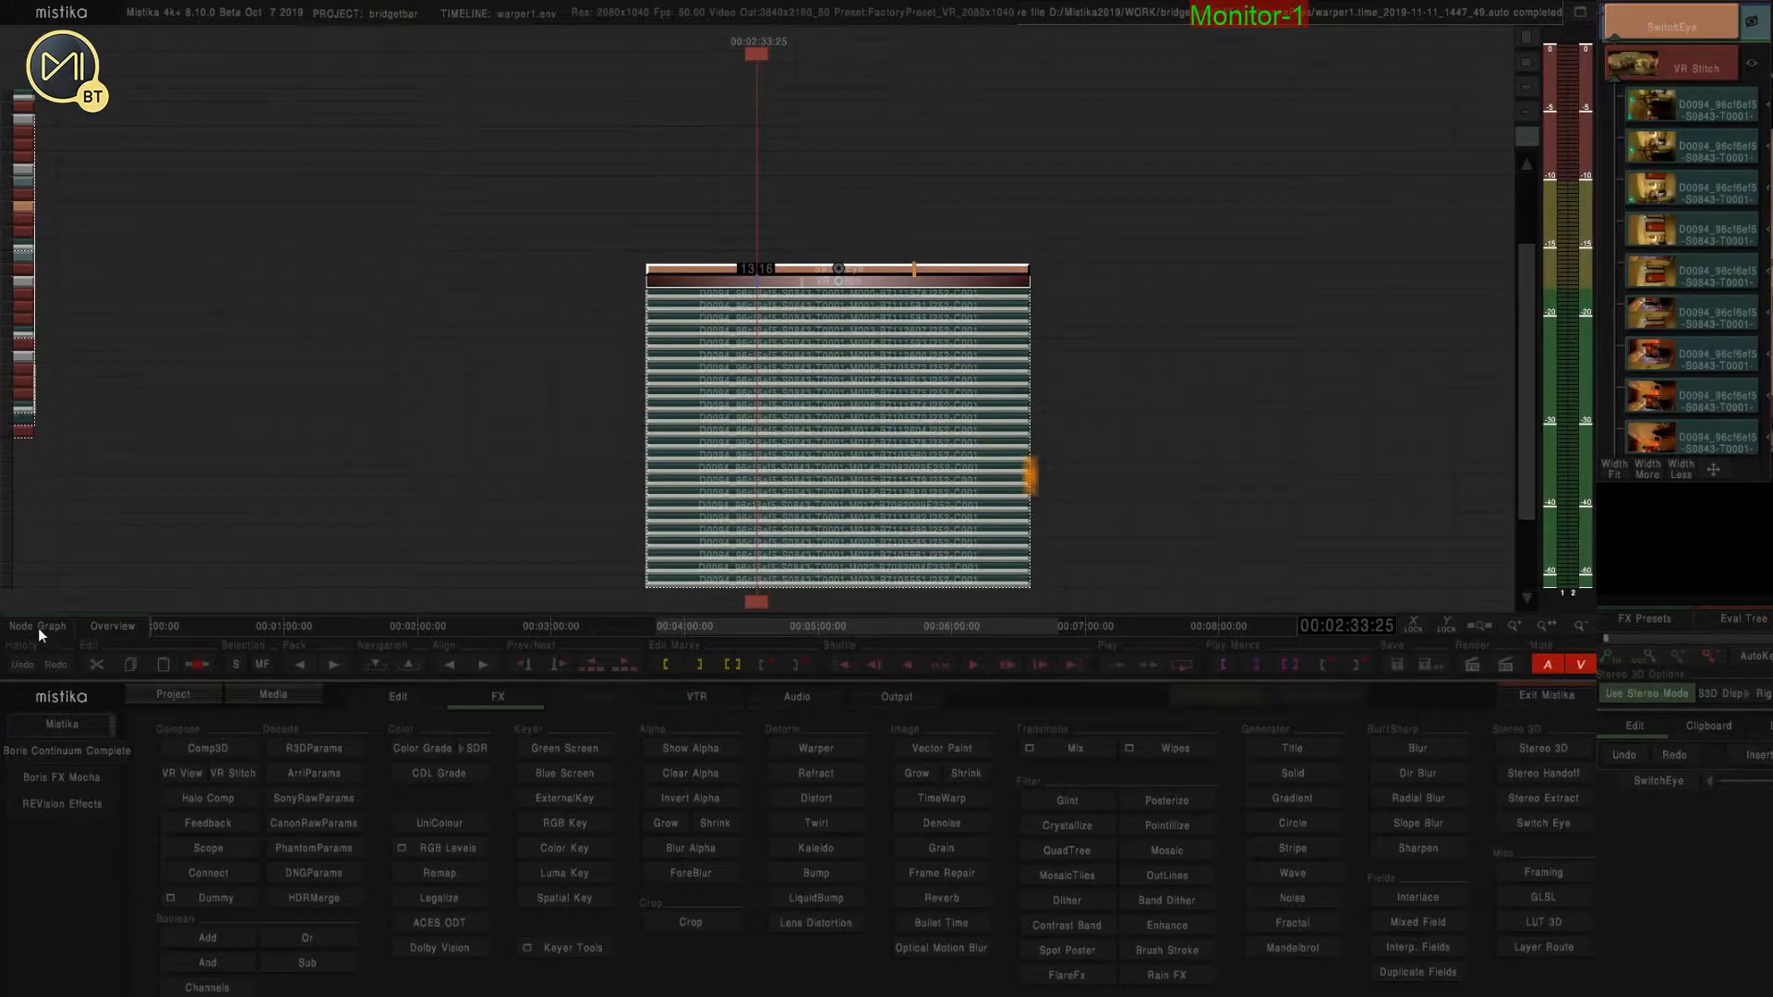
Show the stitch stack in the node graph and move the Switch Eye node up and to the right of VR Stitch.
{"action": "left_click", "coordinate": [37, 626]}
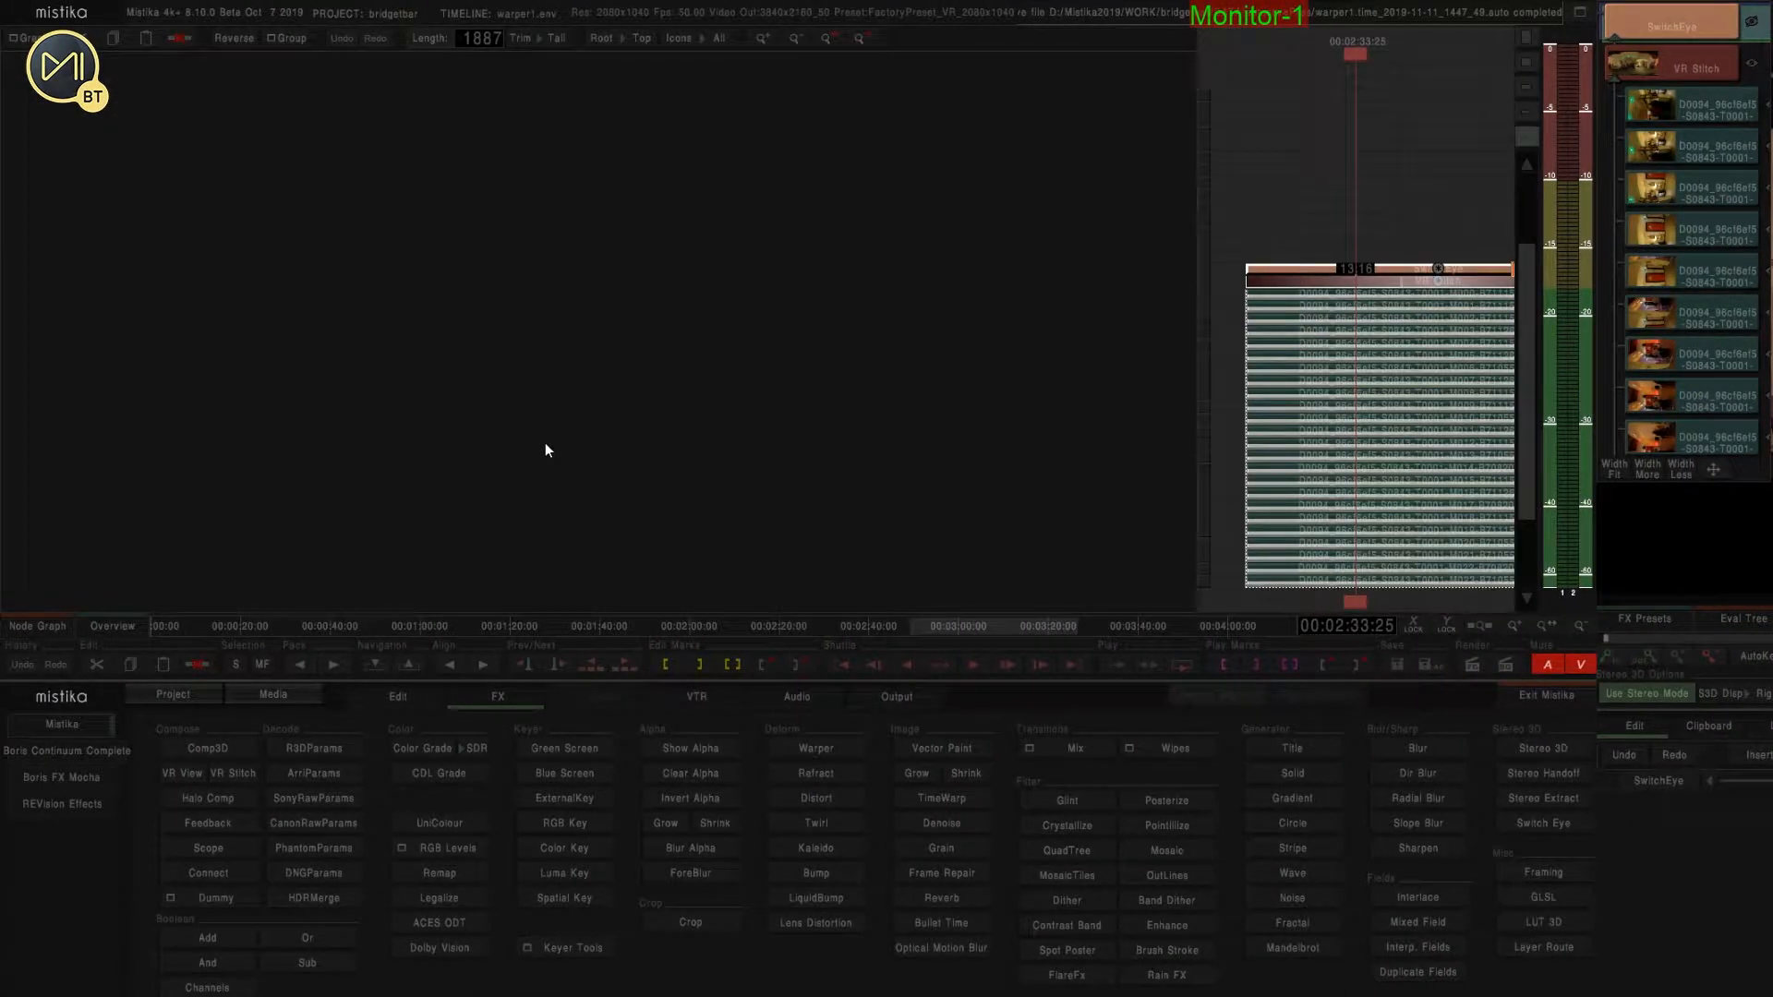
{"action": "left_click", "coordinate": [25, 43]}
{"action": "left_click_drag", "start_coordinate": [600, 300], "coordinate": [592, 193]}
{"action": "left_click_drag", "start_coordinate": [602, 332], "coordinate": [591, 260]}
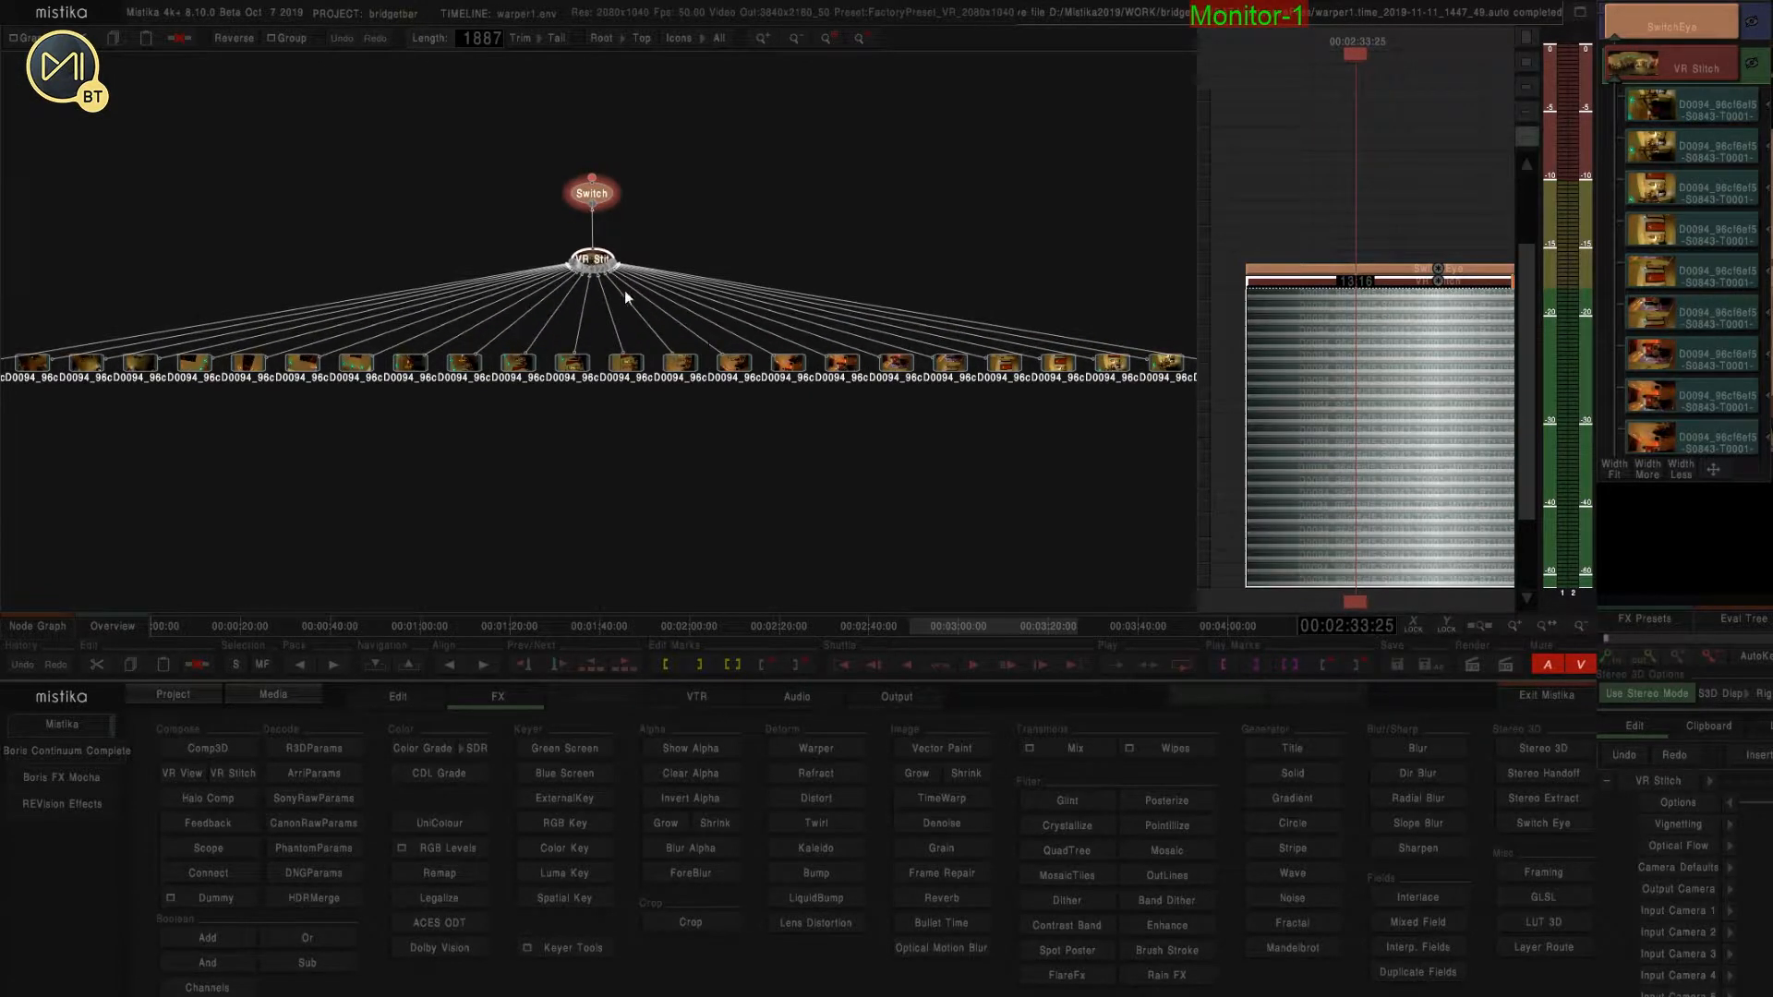
{"action": "left_click_drag", "start_coordinate": [836, 434], "coordinate": [796, 533]}
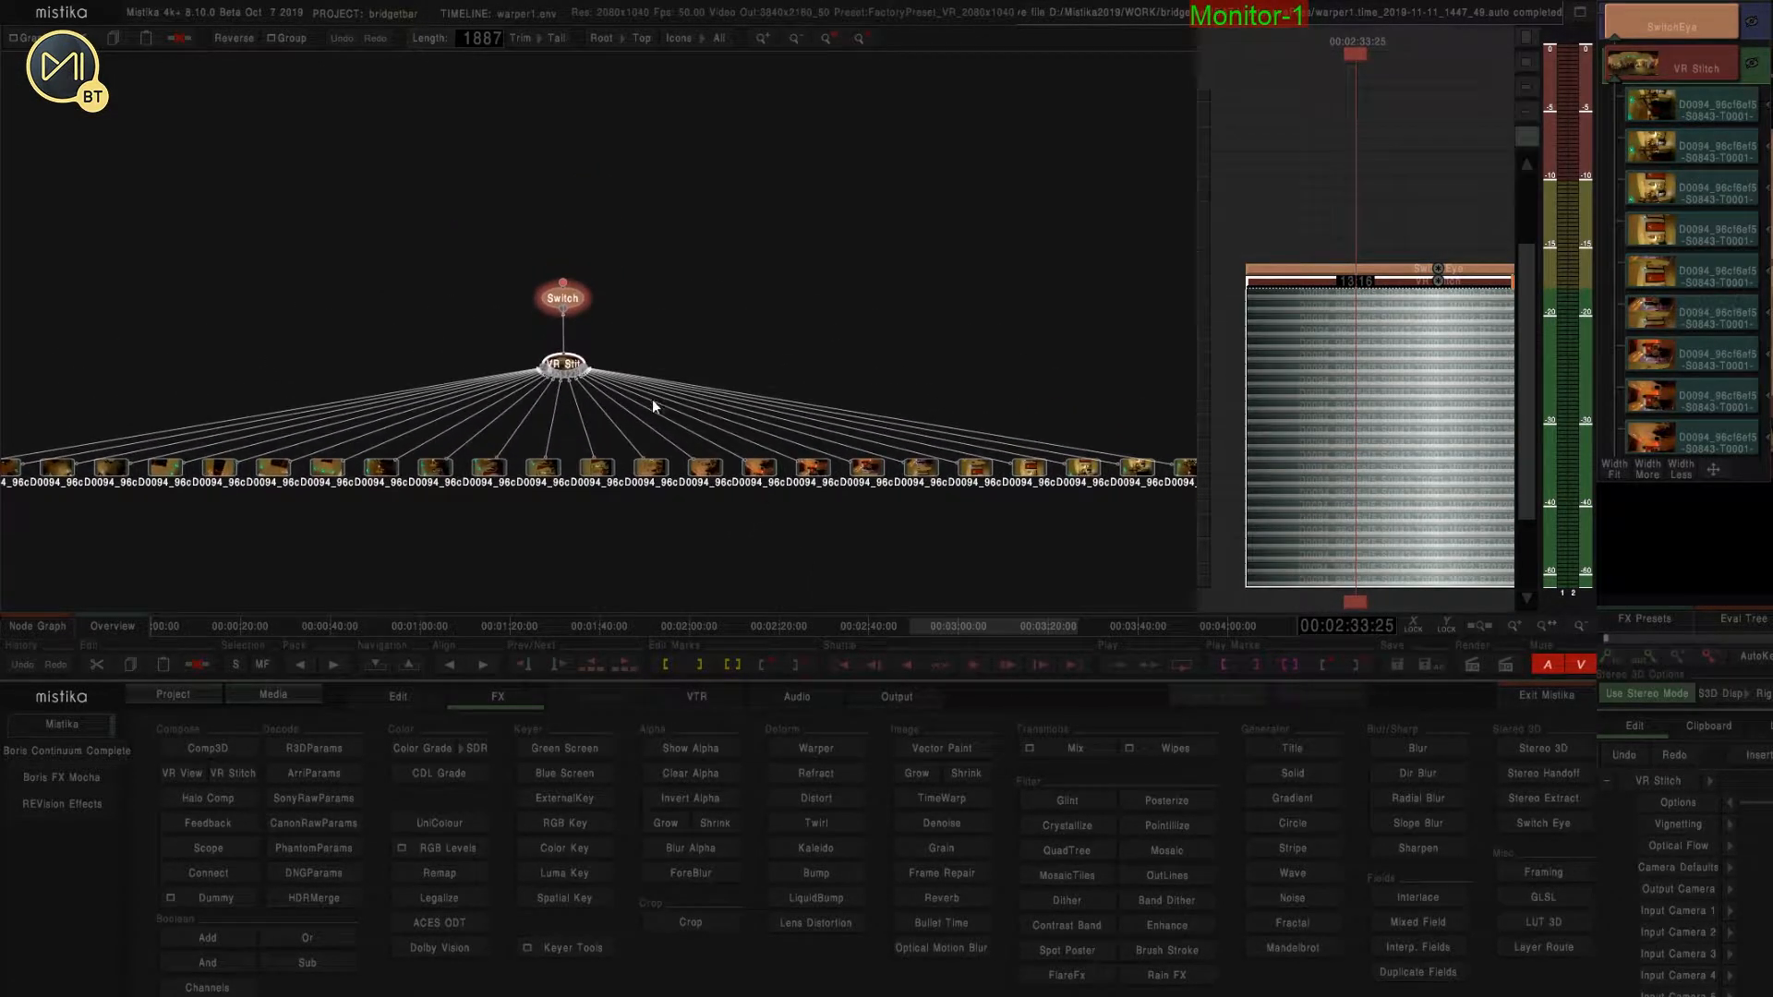
{"action": "left_click_drag", "start_coordinate": [569, 304], "coordinate": [673, 289]}
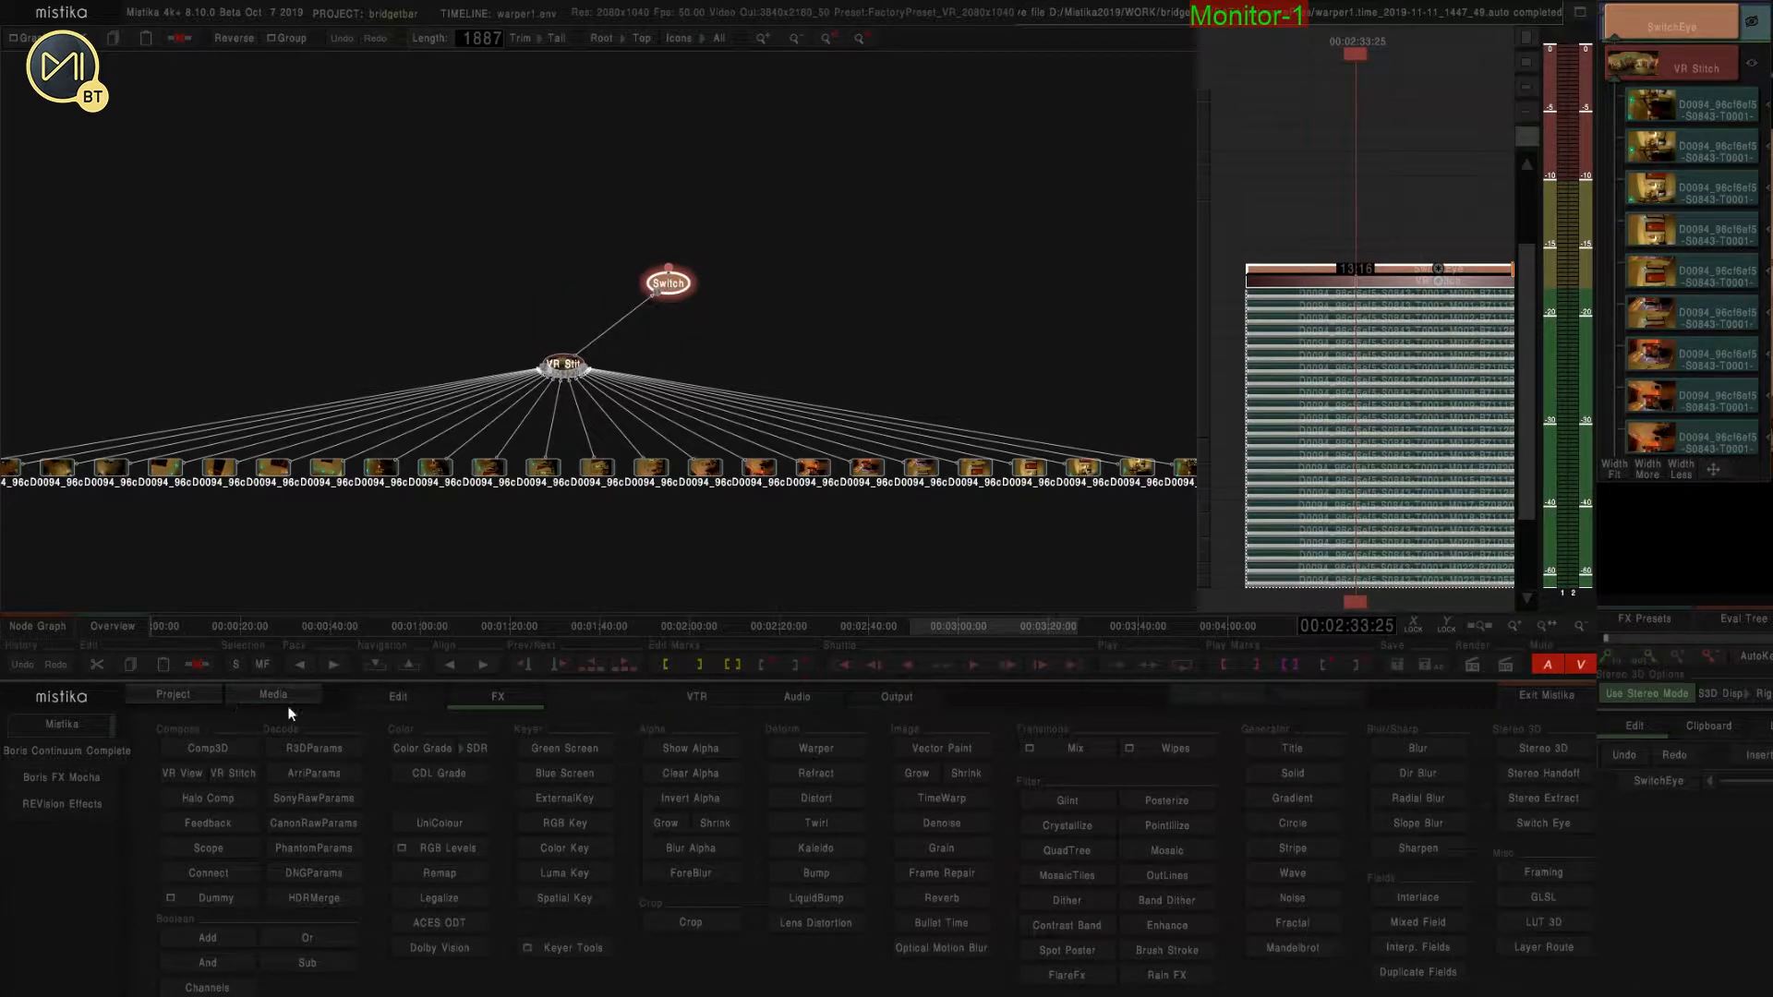
Rename the Switch Eye node as Left in its clip attributes.
{"action": "left_click", "coordinate": [391, 706]}
{"action": "left_click", "coordinate": [61, 750]}
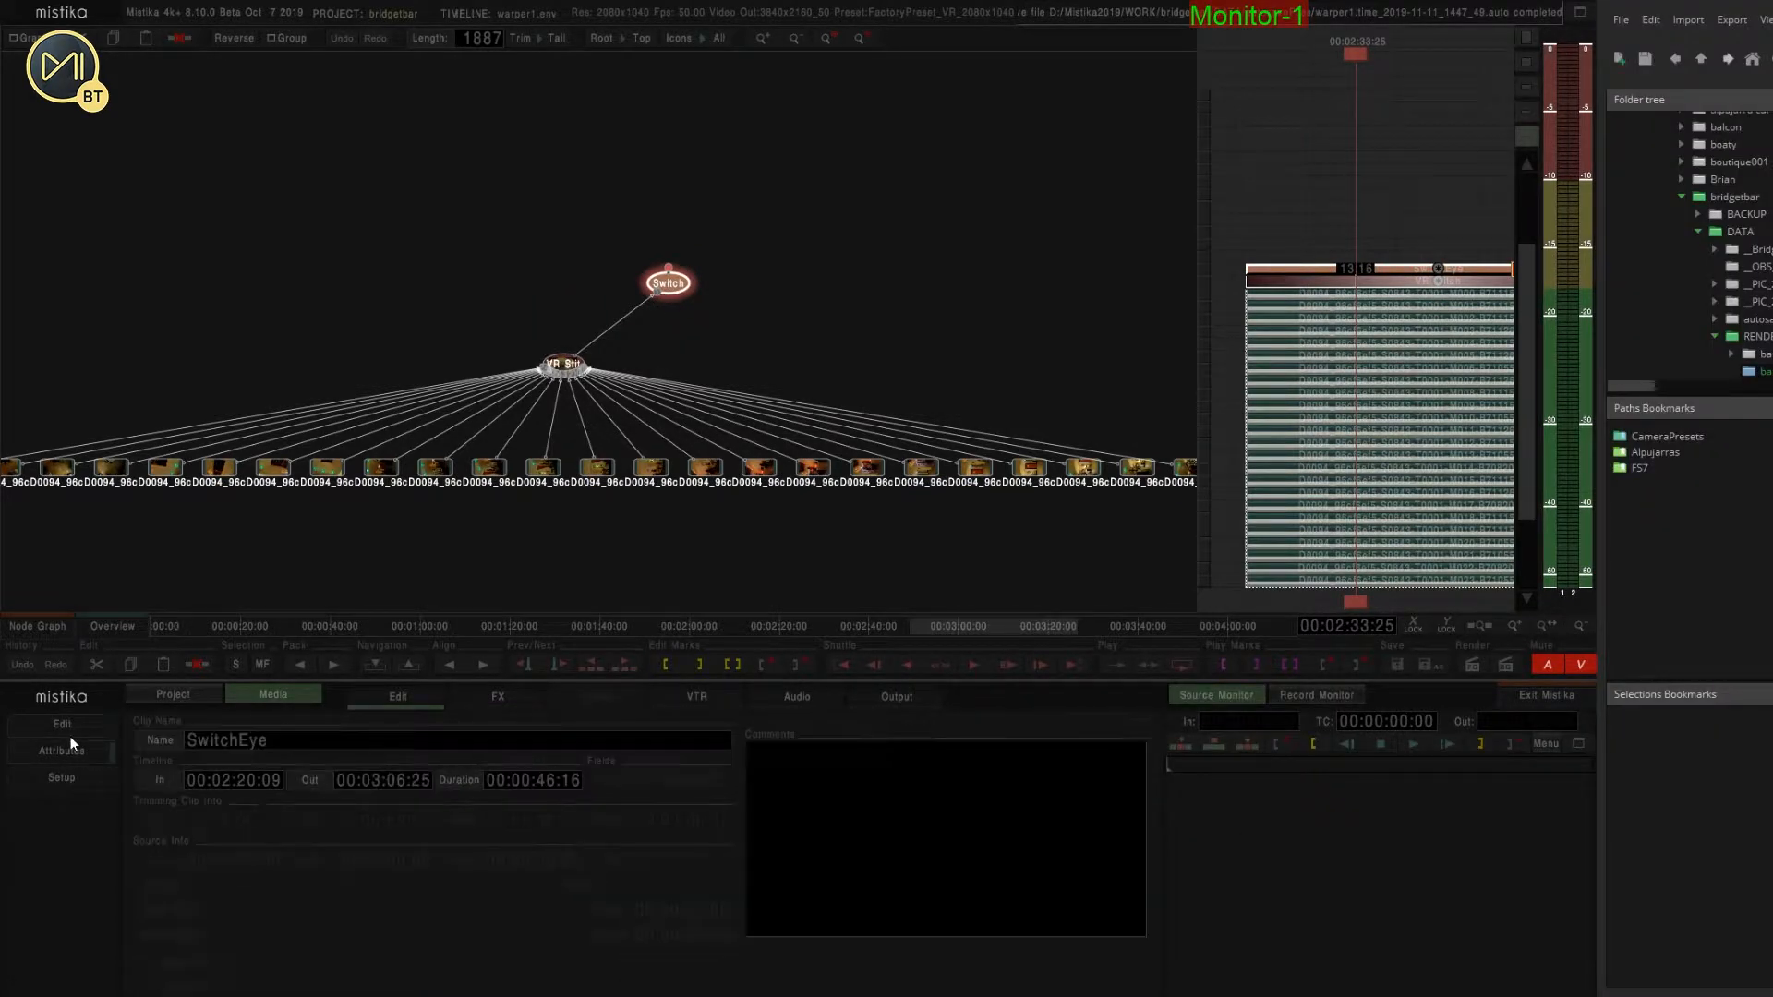
{"action": "left_click_drag", "start_coordinate": [303, 743], "coordinate": [124, 740]}
{"action": "type", "text": "Left"}
Clone the Left node to the left of the original and connect VR Stitch to the clone.
{"action": "left_click_drag", "start_coordinate": [661, 279], "coordinate": [468, 276]}
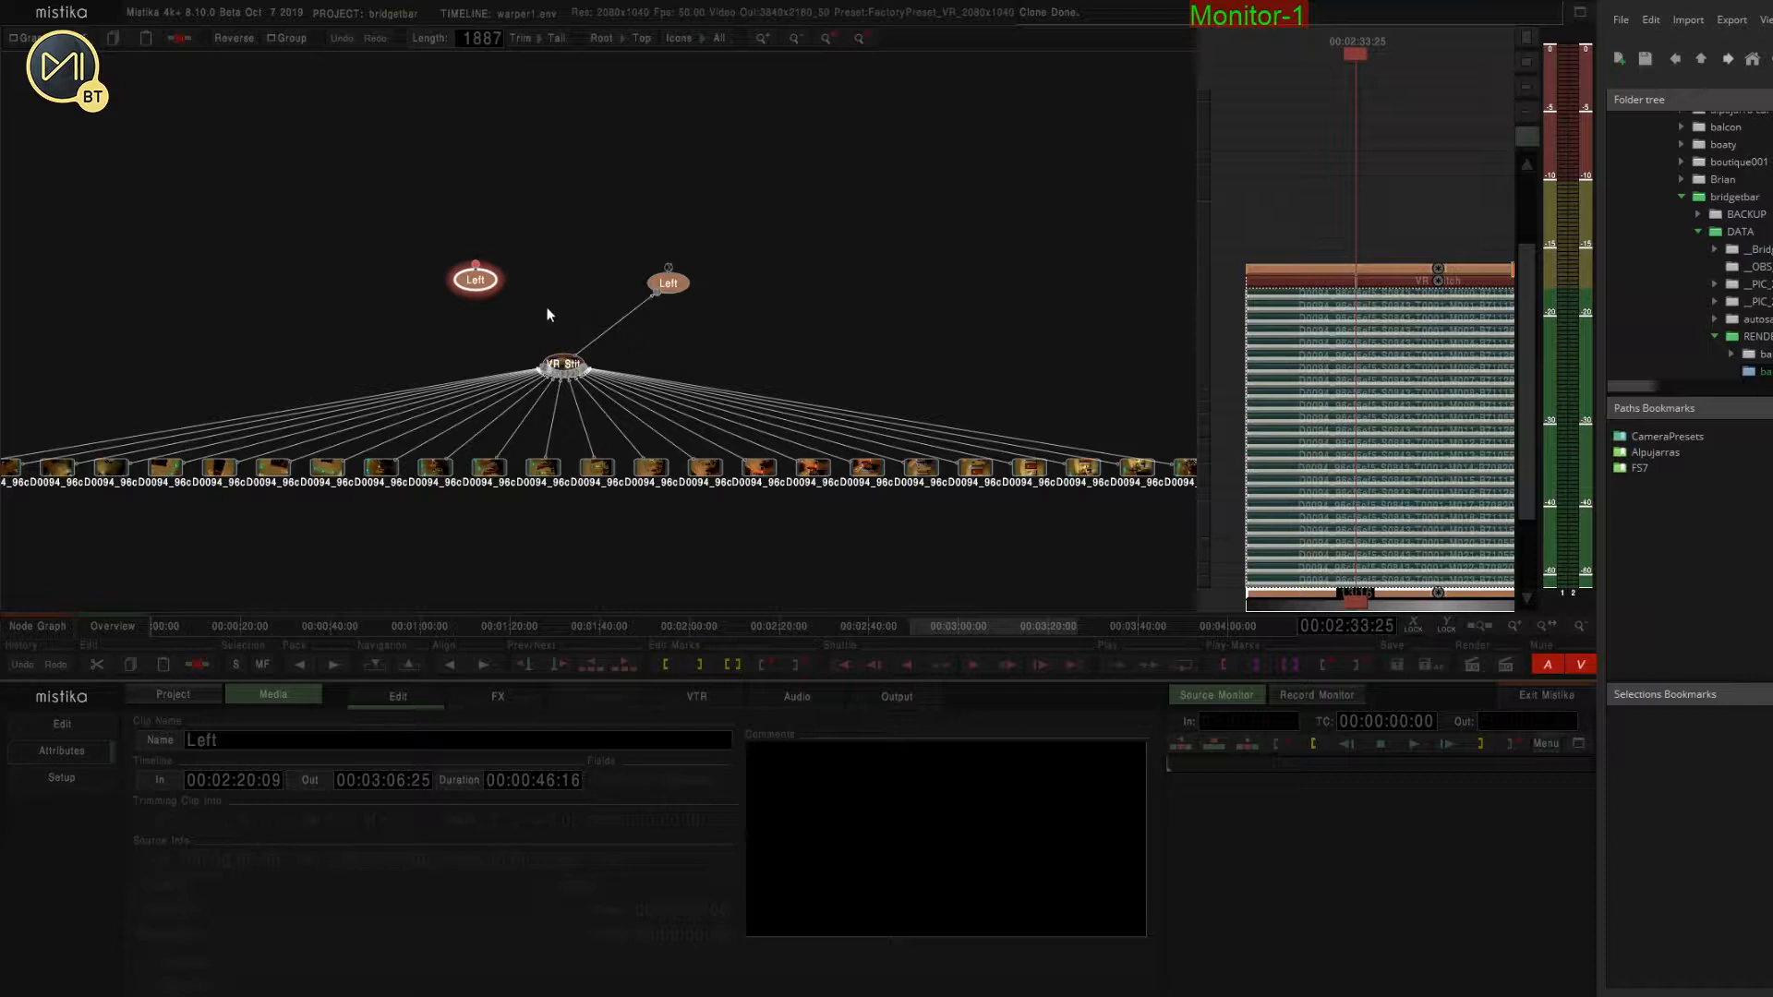
{"action": "left_click_drag", "start_coordinate": [657, 291], "coordinate": [470, 291]}
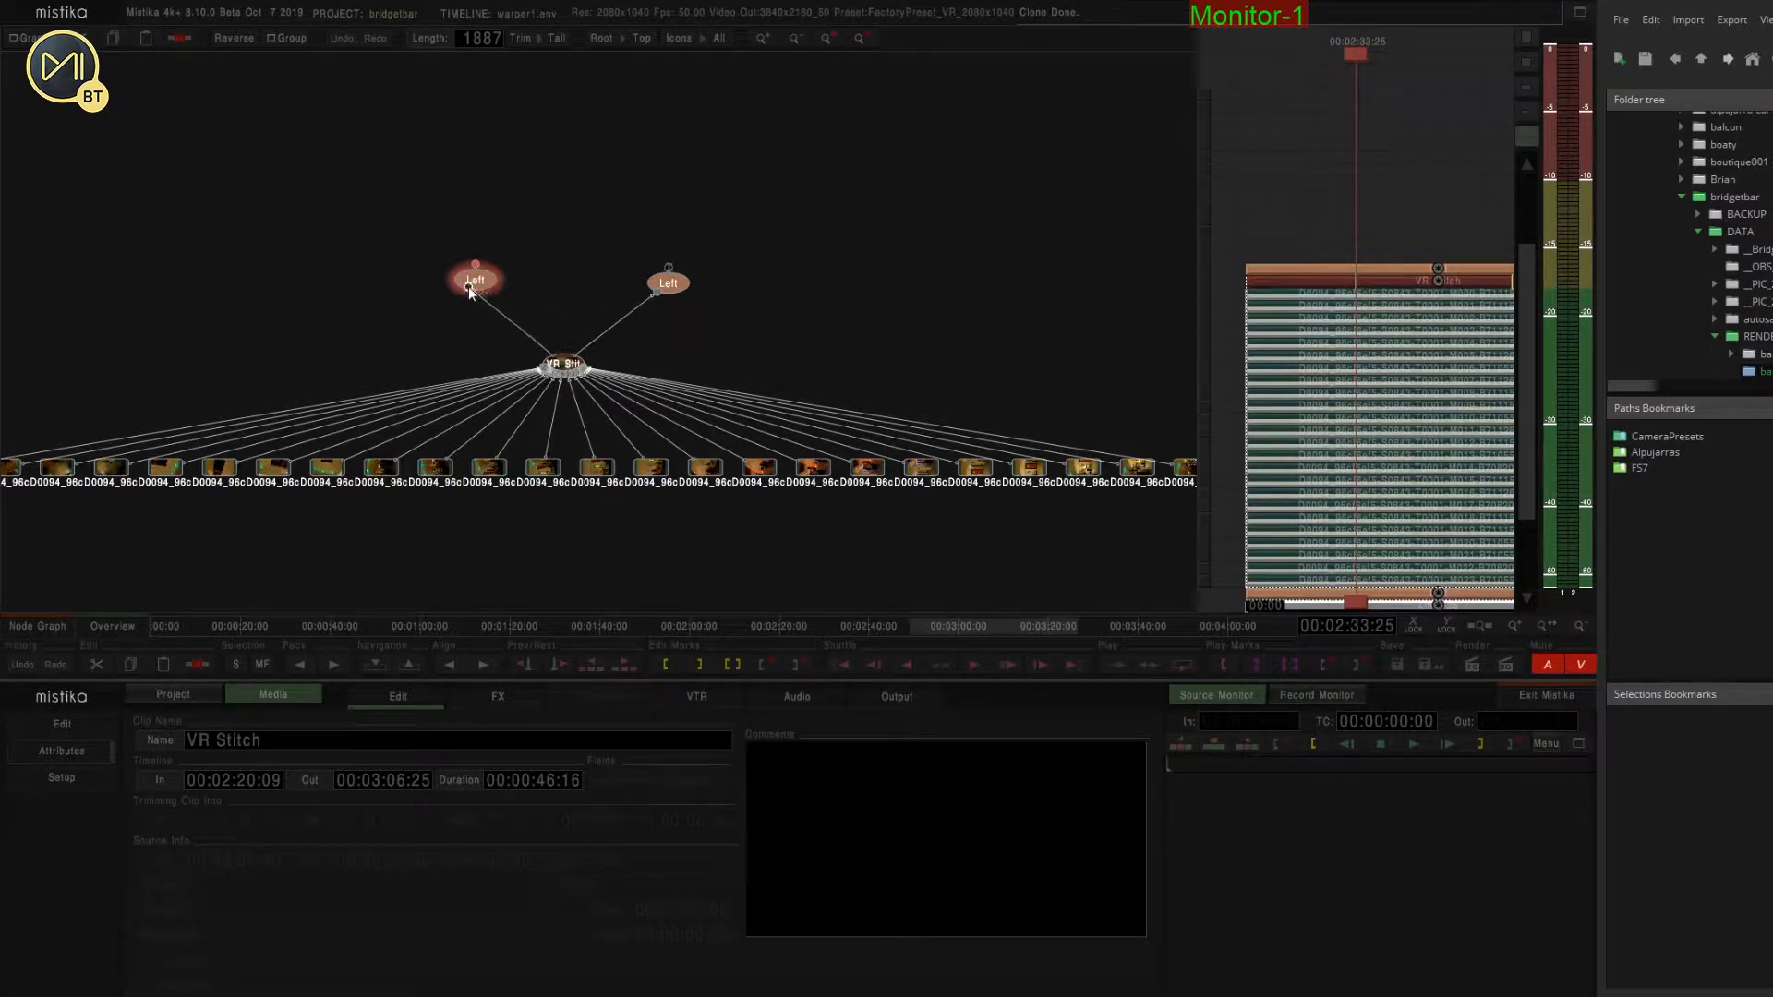
{"action": "left_click", "coordinate": [473, 279]}
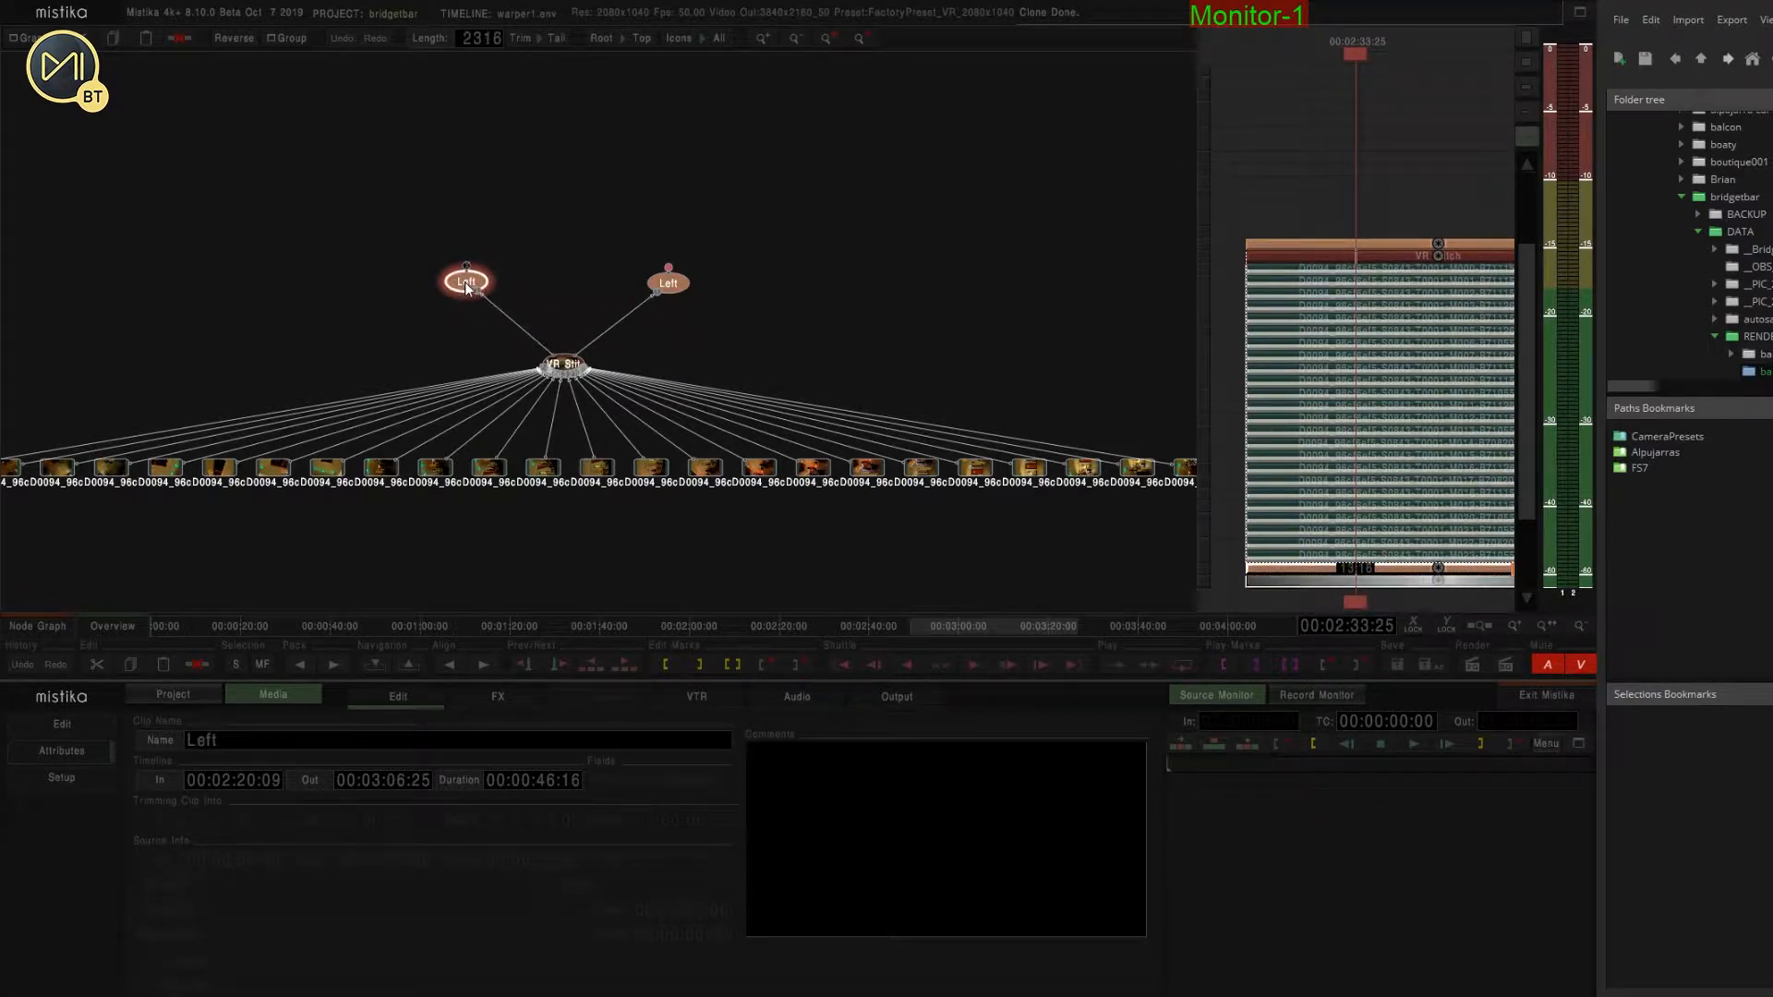
Rename the original Left node, on the right side of the graph, as Righ.
{"action": "left_click", "coordinate": [678, 282]}
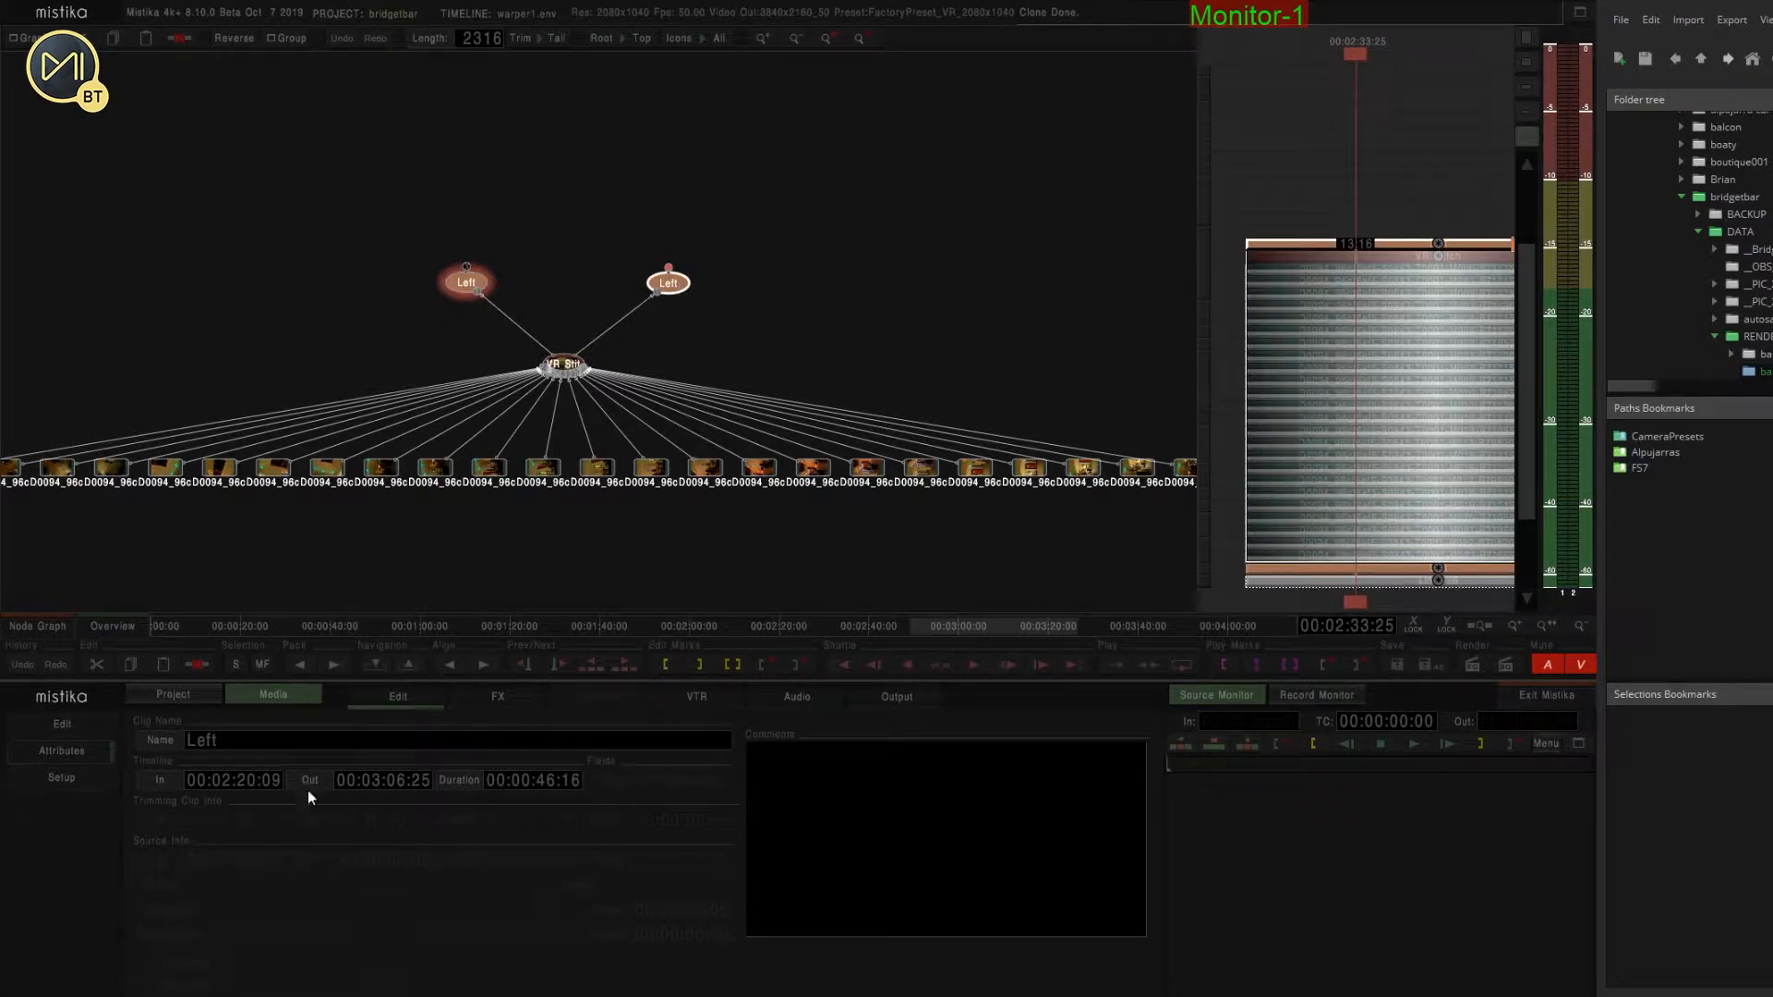
{"action": "left_click_drag", "start_coordinate": [196, 740], "coordinate": [166, 741]}
{"action": "double_click", "coordinate": [666, 288]}
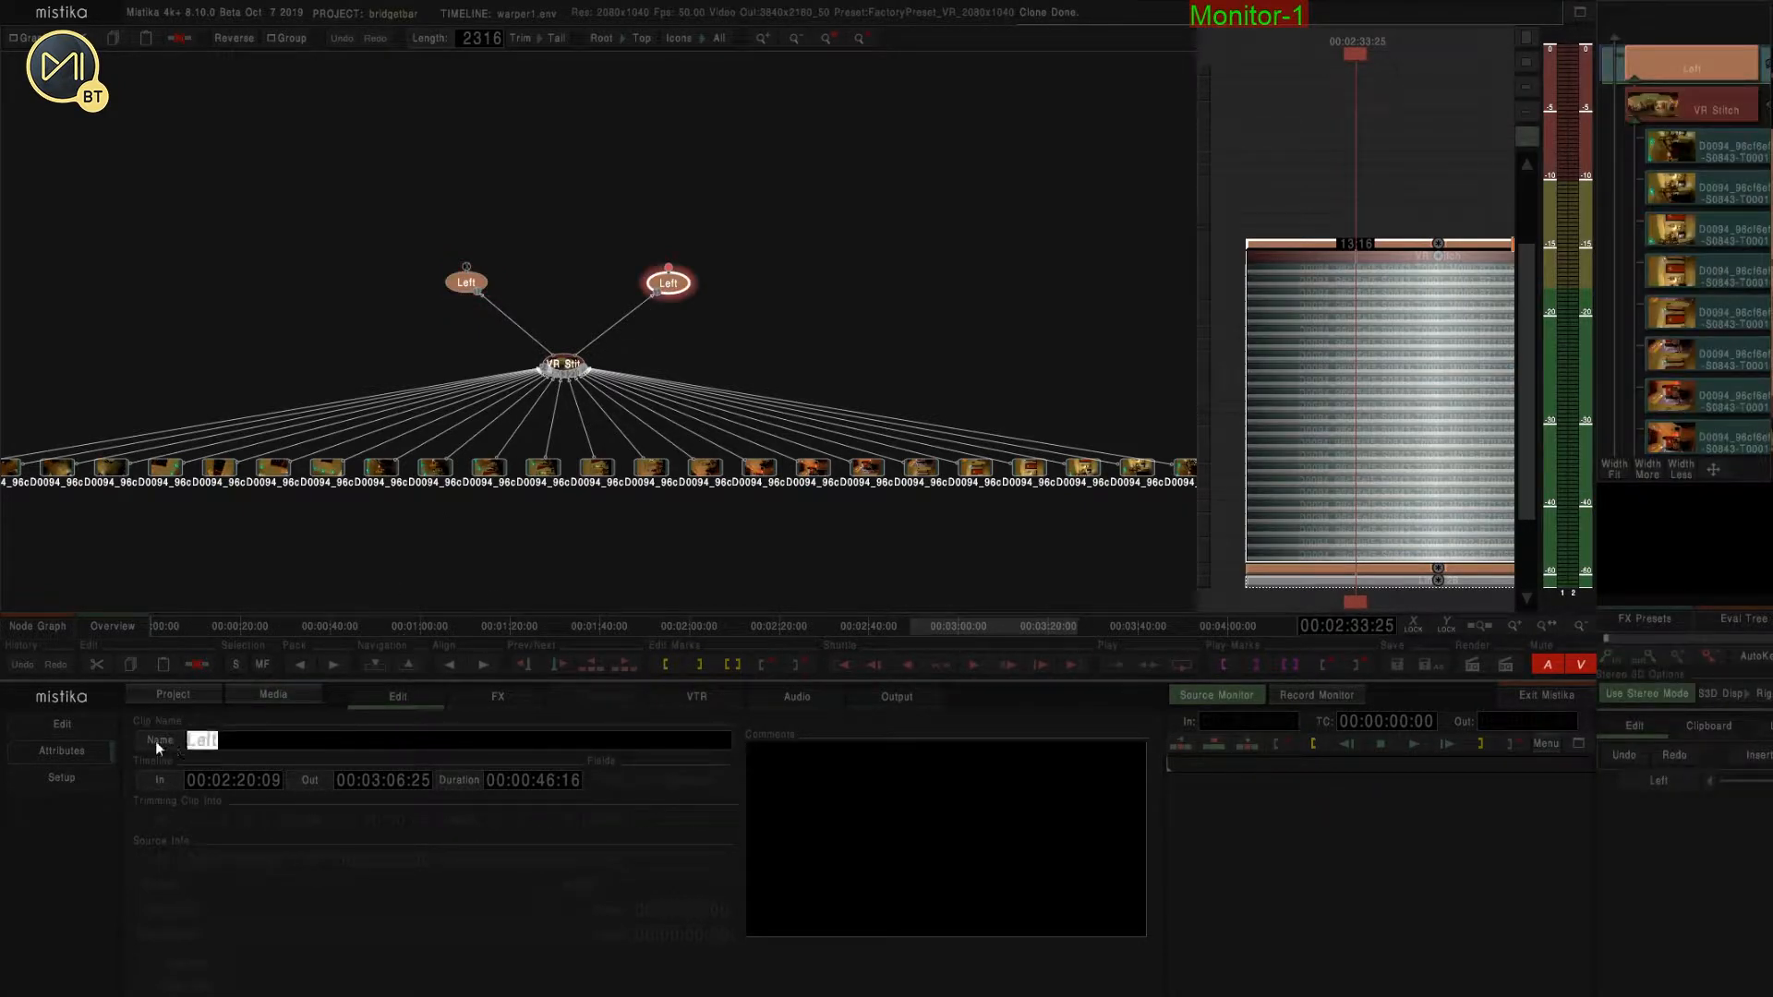
{"action": "type", "text": "Righ"}
{"action": "left_click", "coordinate": [731, 300]}
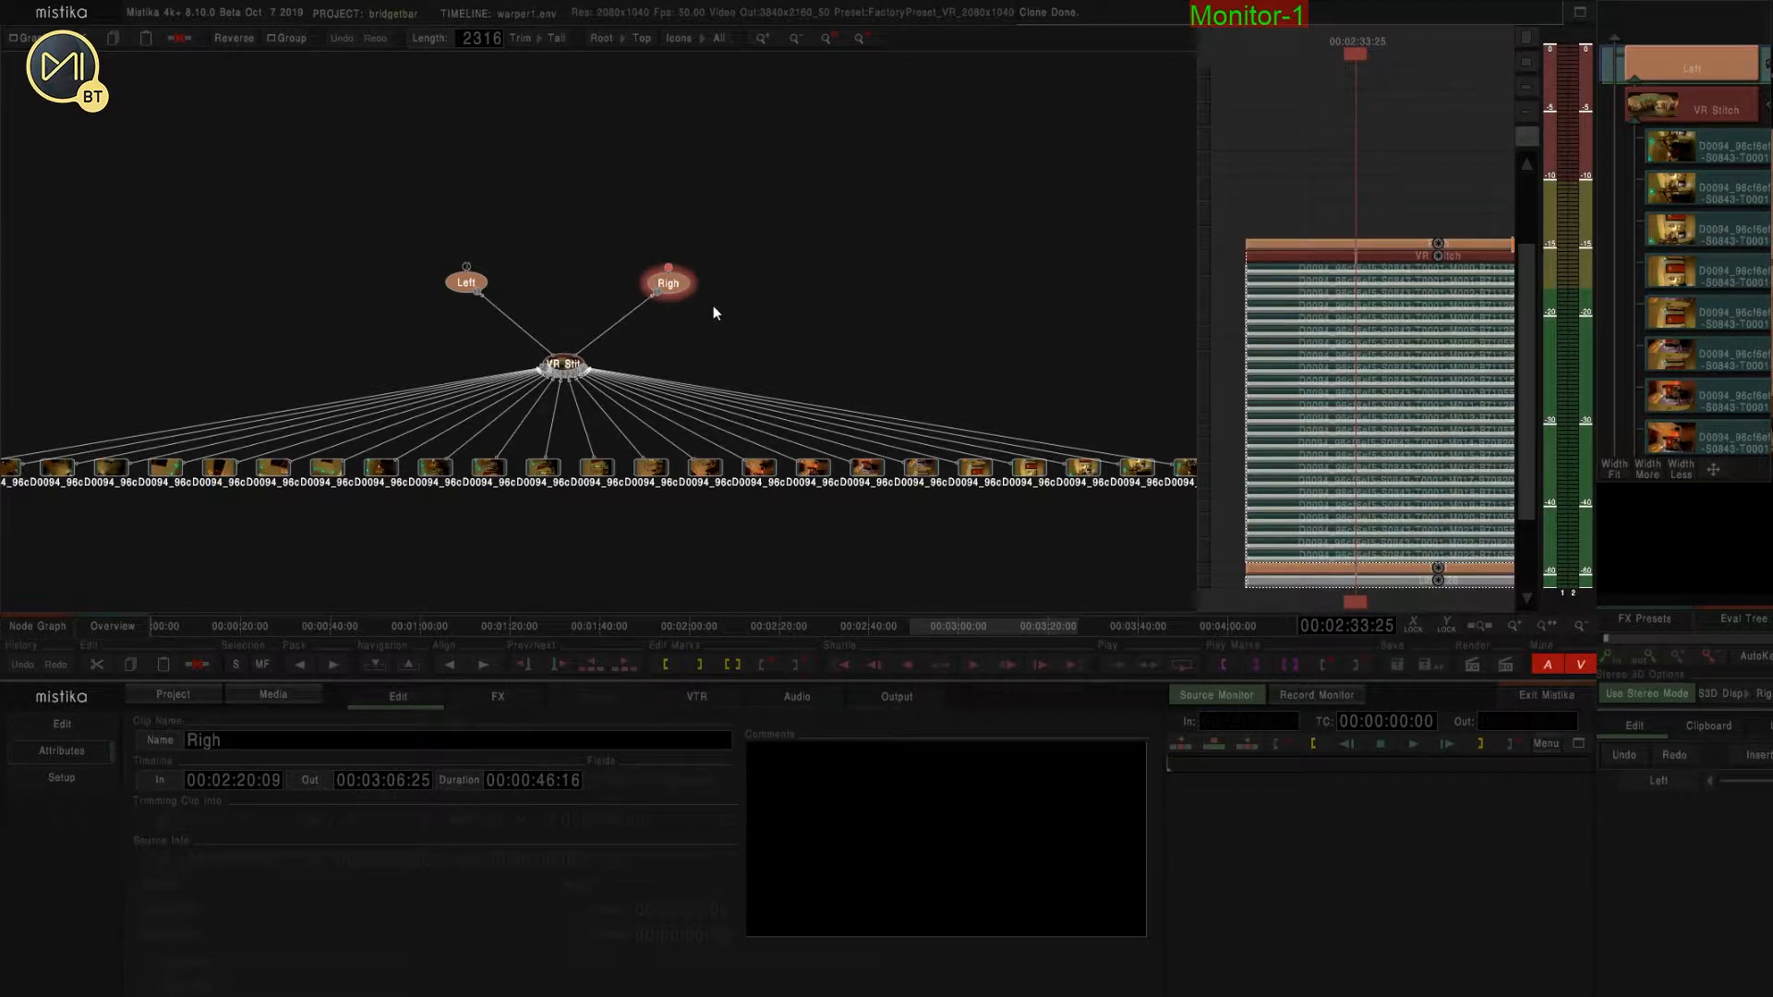
Set the Switch Eye option of the Righ node to Right only.
{"action": "left_click", "coordinate": [673, 293]}
{"action": "left_click", "coordinate": [532, 782]}
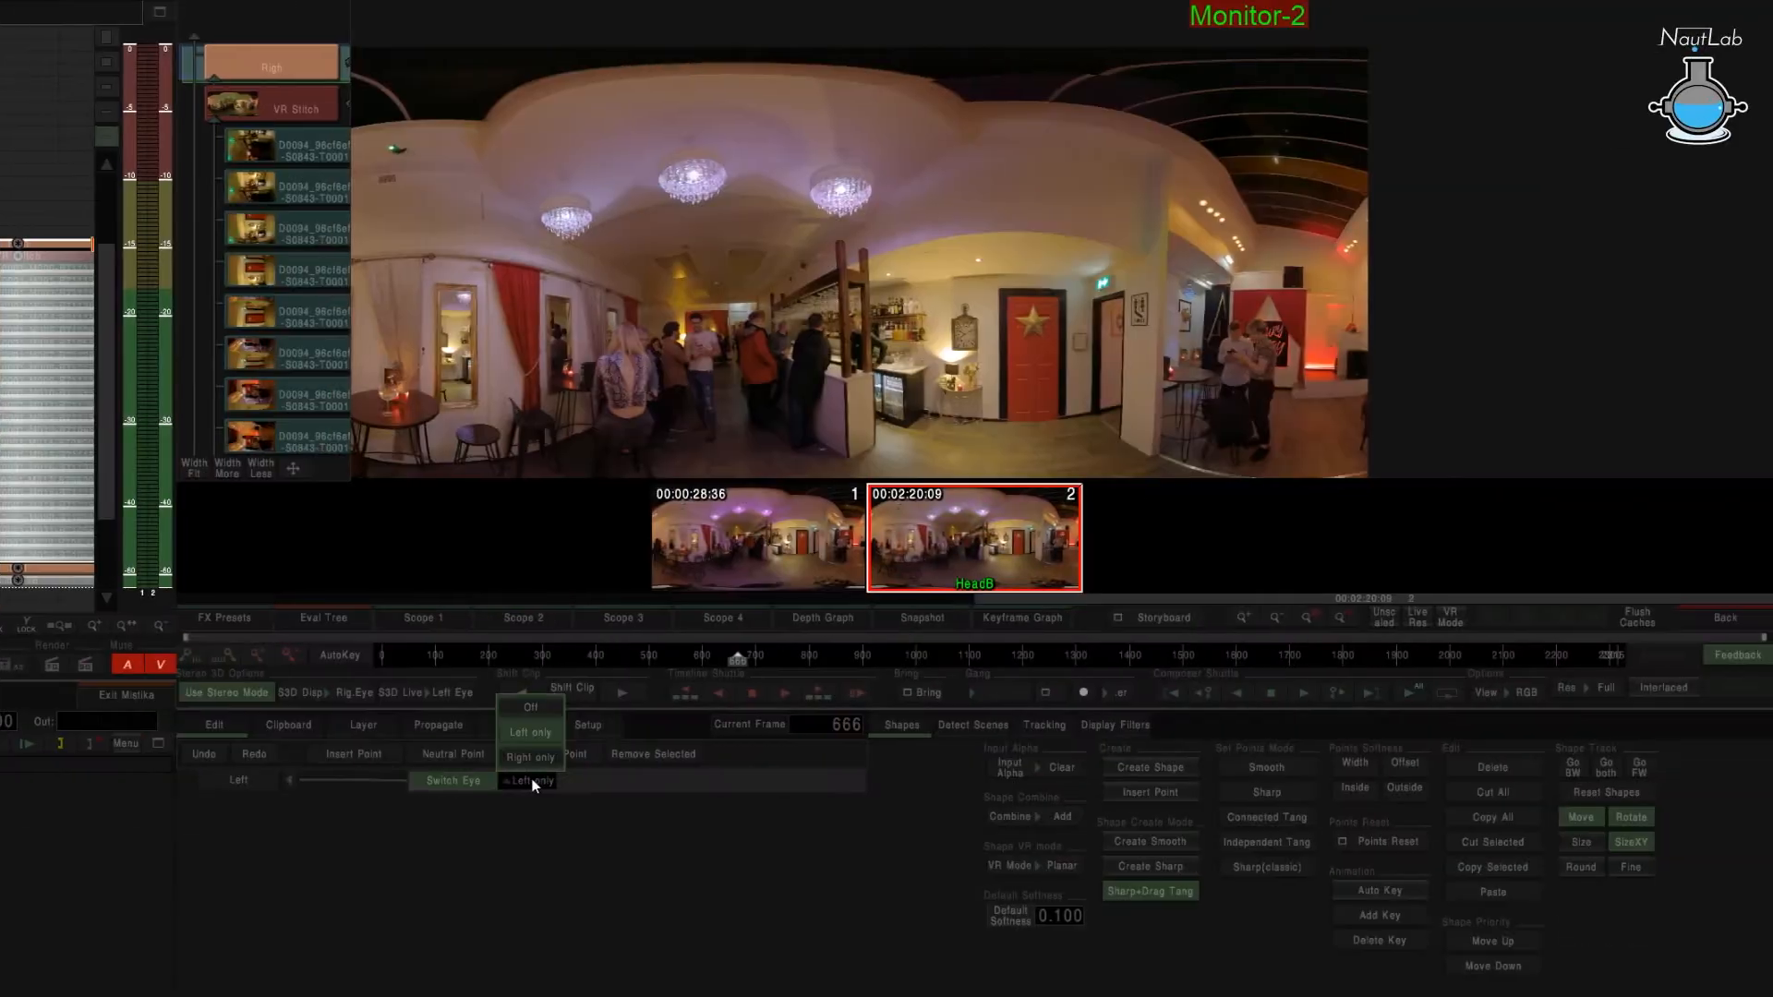
{"action": "left_click", "coordinate": [529, 757]}
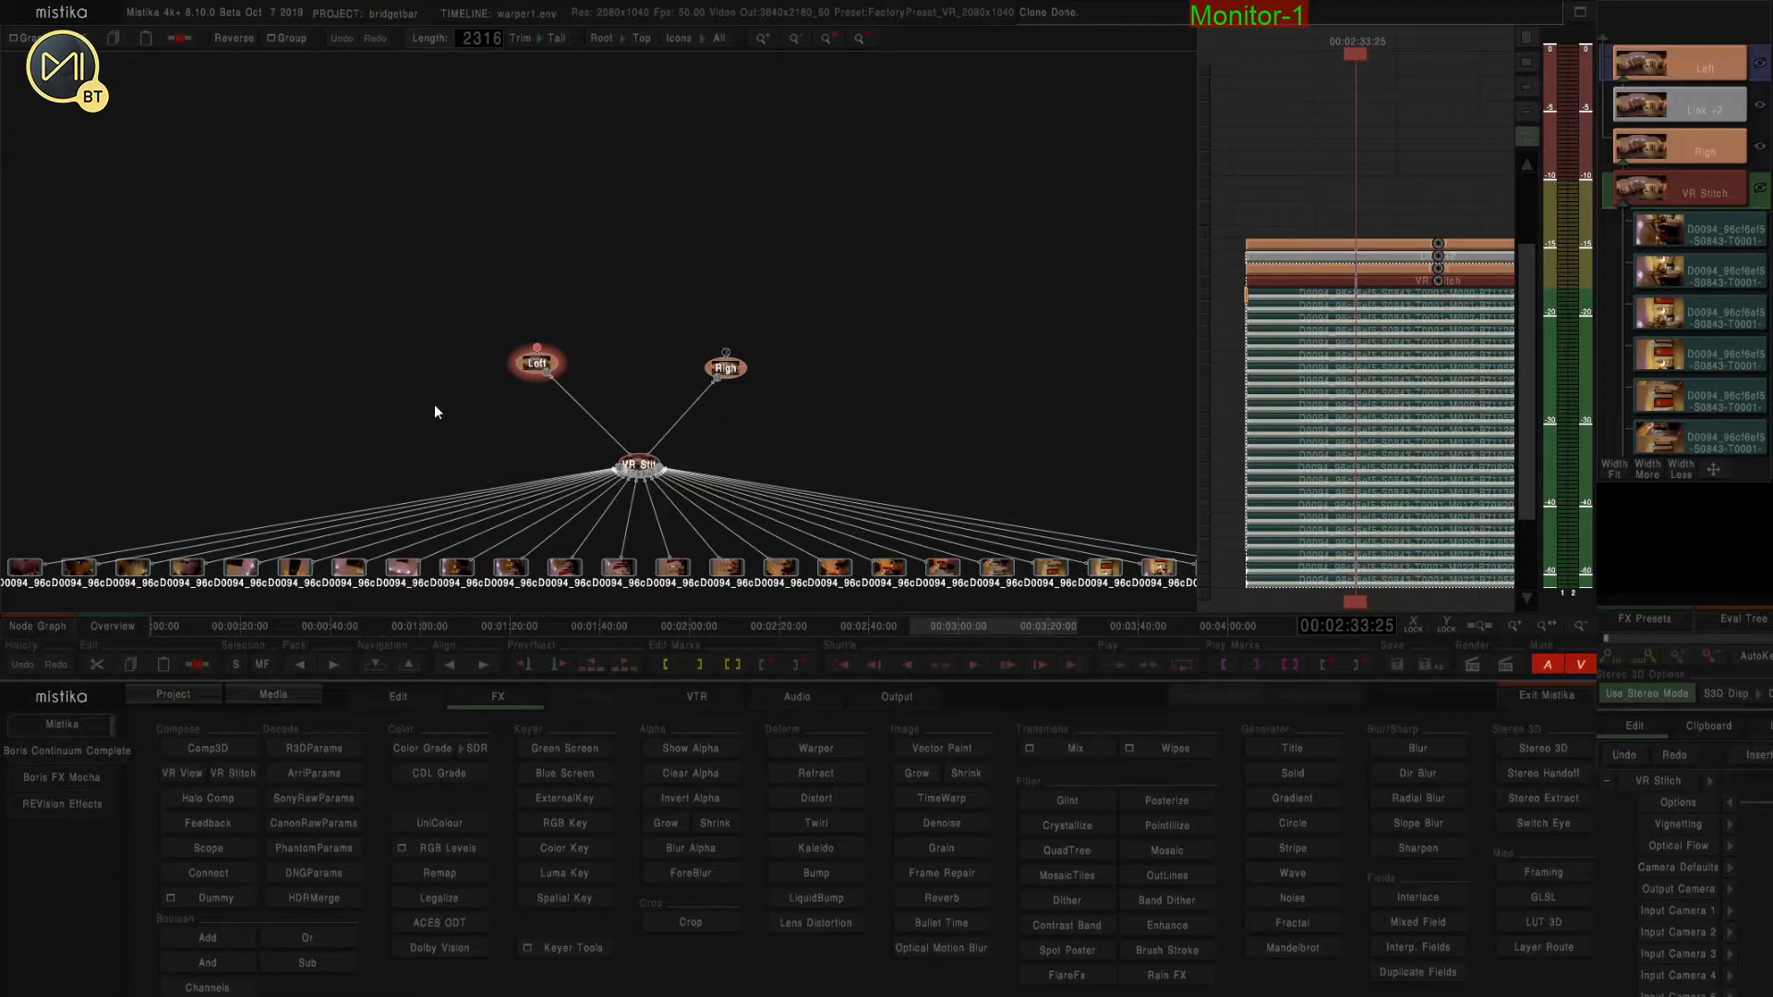
Make the Left node active and set the stereo 3D display mode to Left Eye.
{"action": "left_click_drag", "start_coordinate": [436, 412], "coordinate": [409, 443]}
{"action": "left_click", "coordinate": [508, 395]}
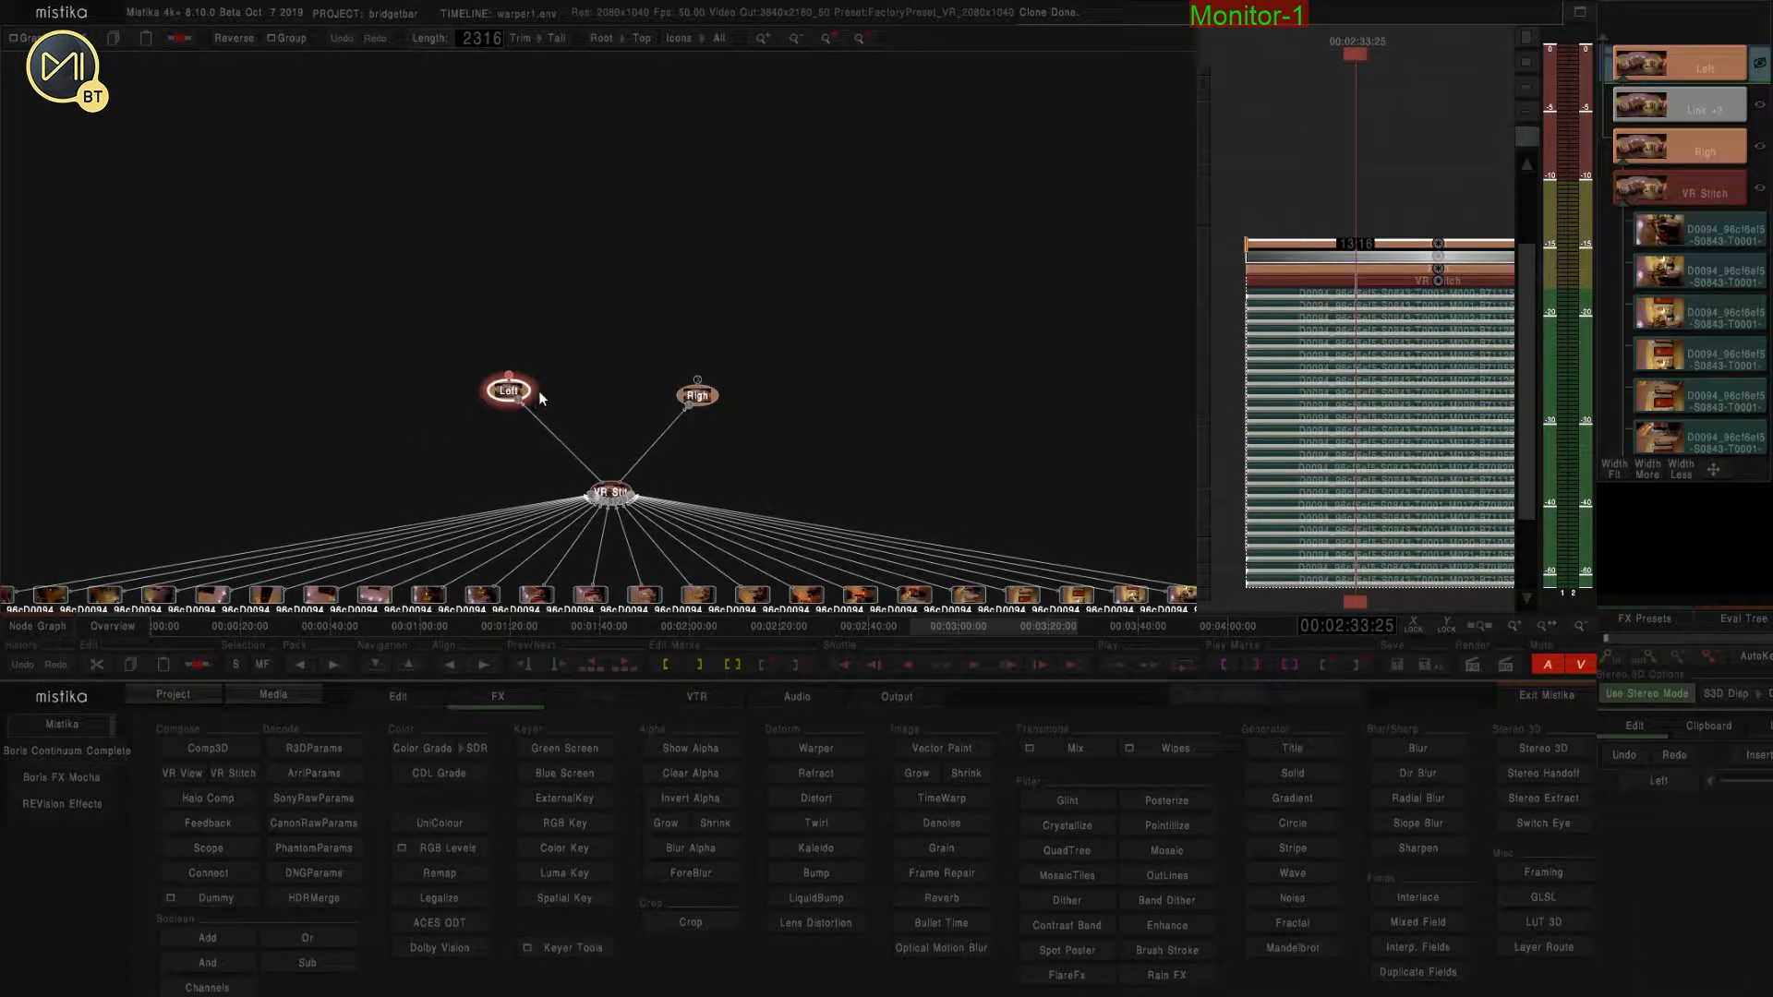
{"action": "left_click", "coordinate": [1712, 694]}
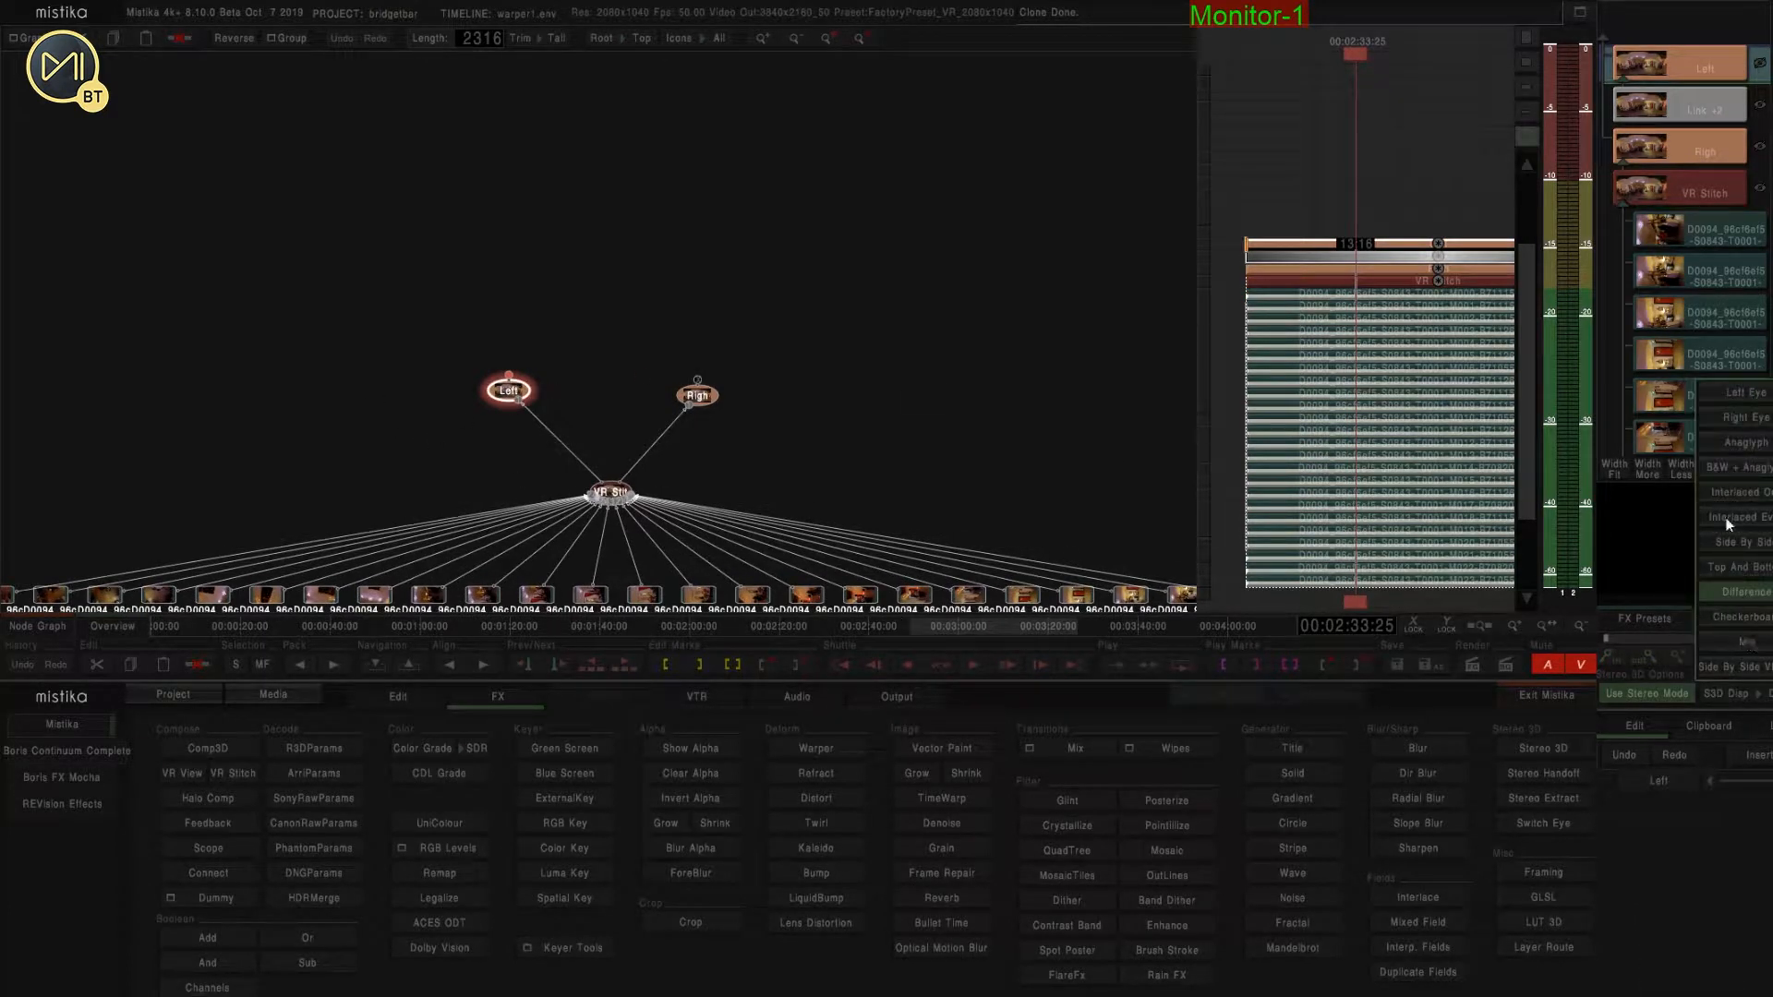
{"action": "left_click", "coordinate": [1740, 397]}
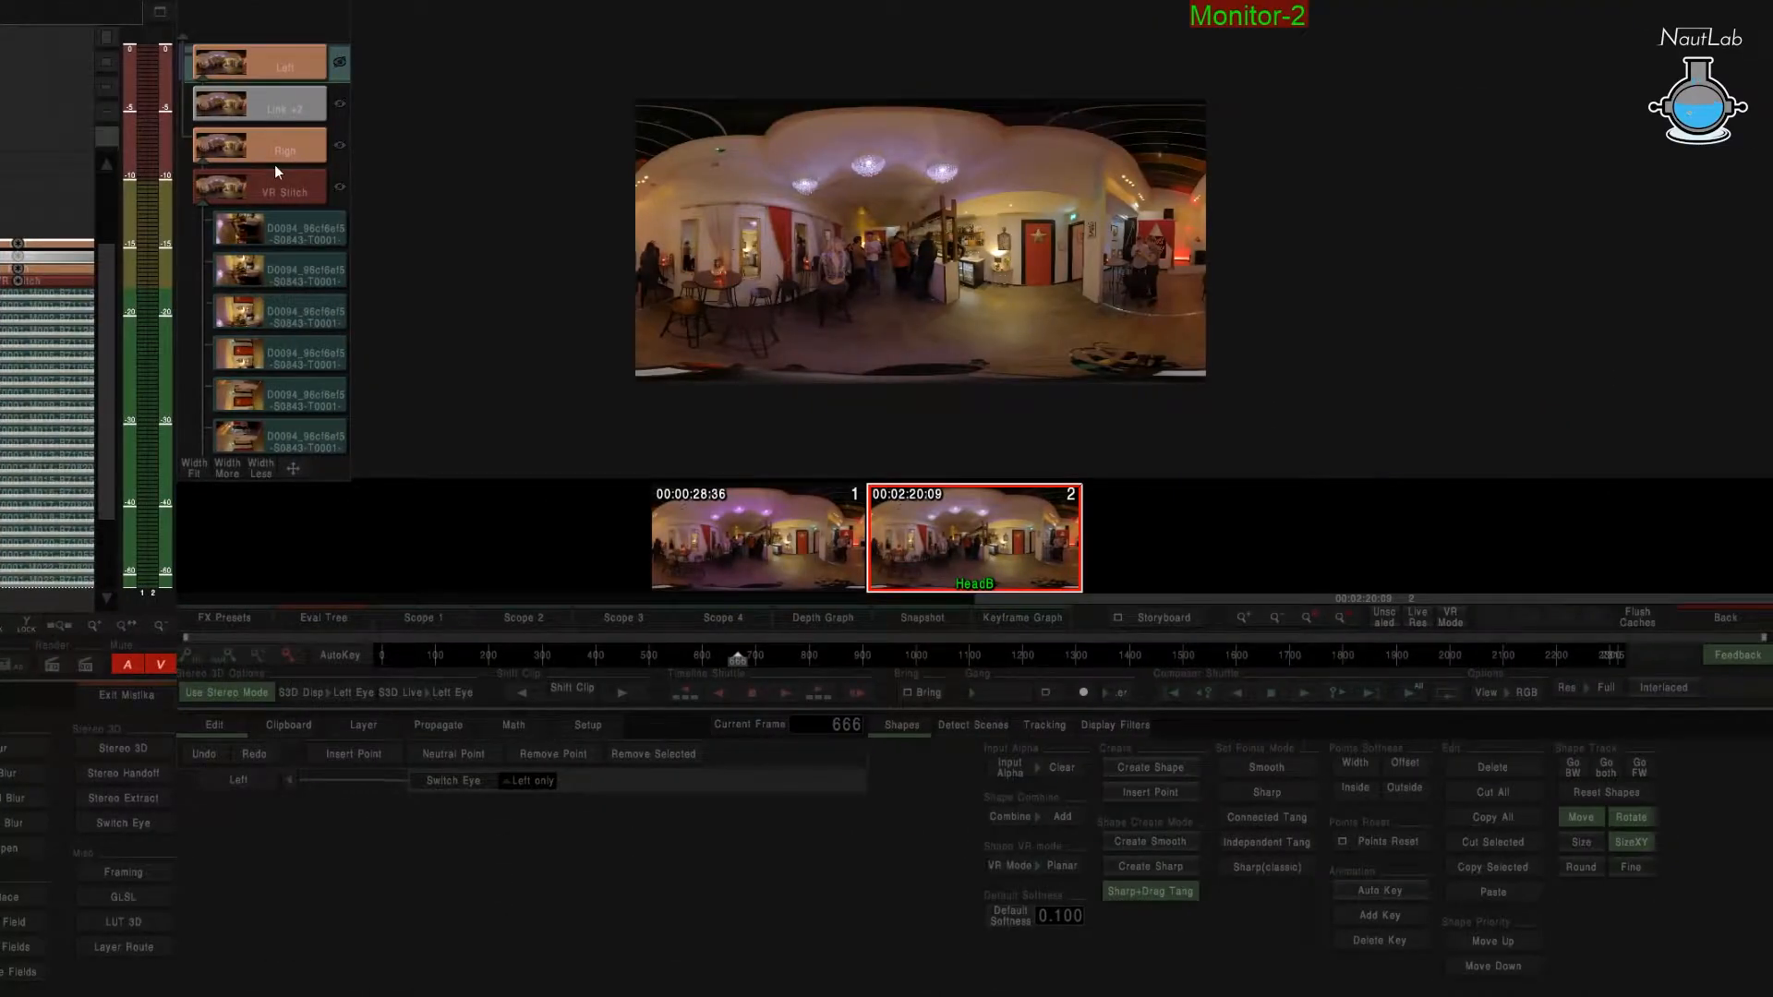
Compare the outputs of the Left and Righ nodes by switching between them in the stack.
{"action": "left_click", "coordinate": [269, 144]}
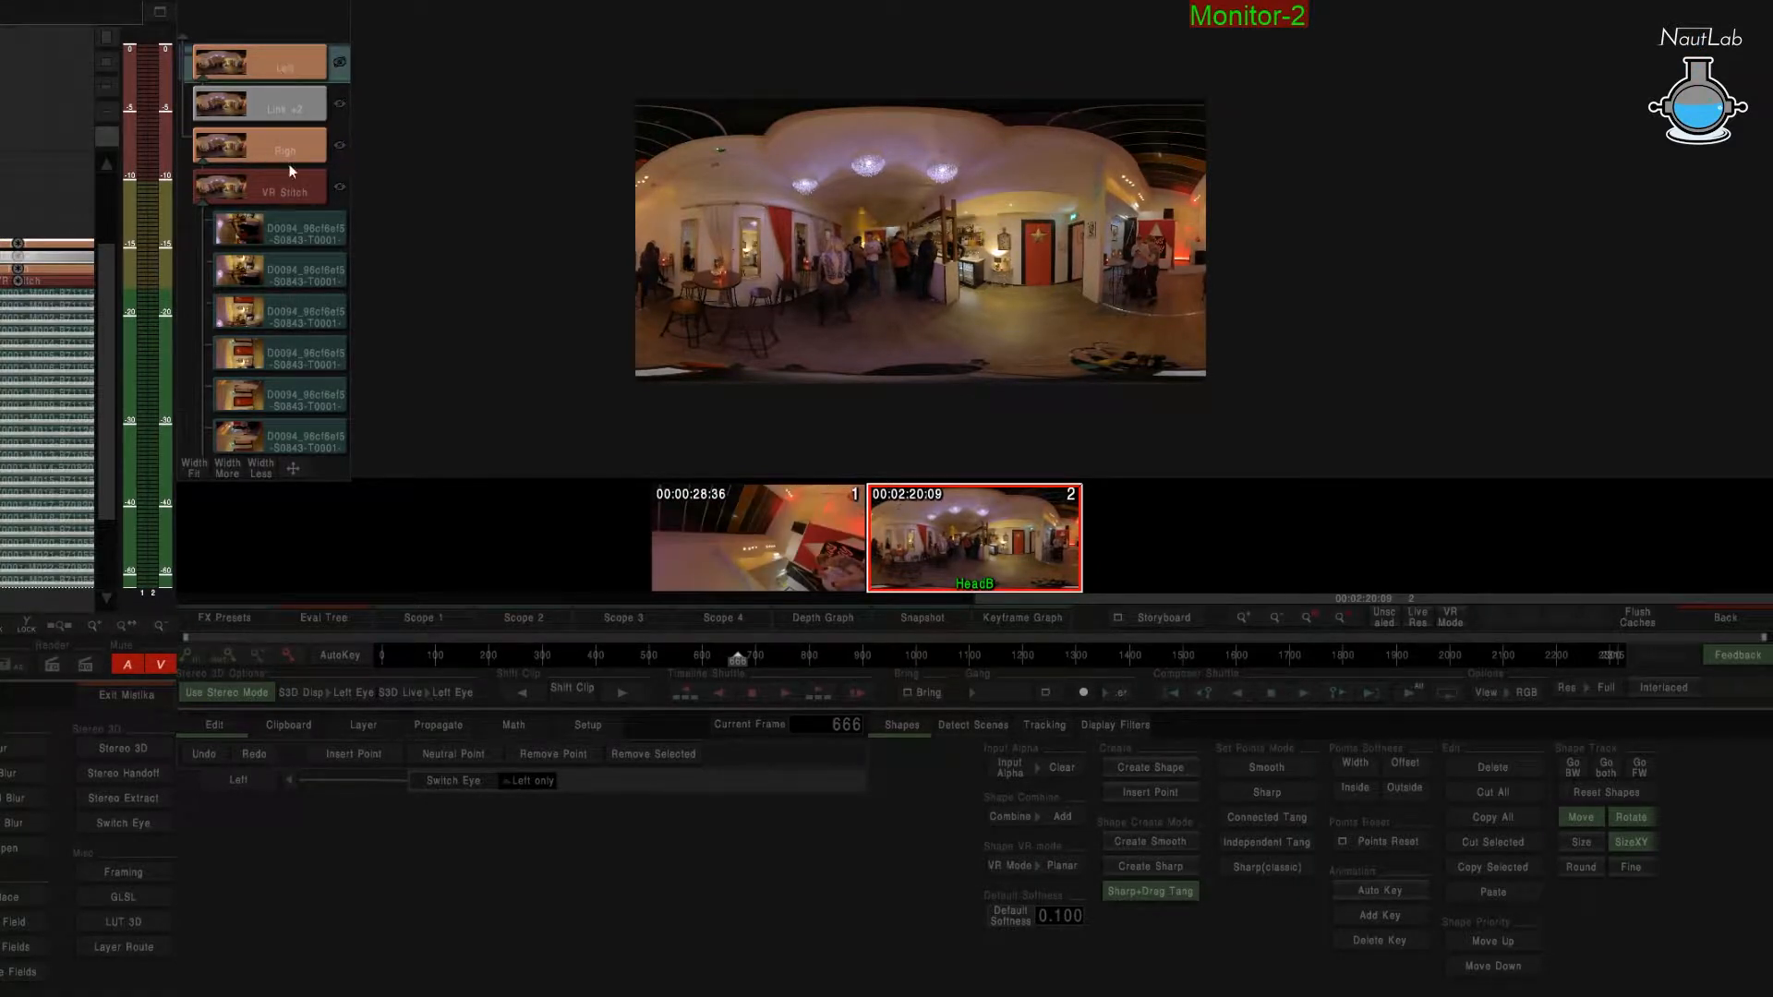
{"action": "left_click", "coordinate": [285, 143]}
{"action": "left_click", "coordinate": [273, 54]}
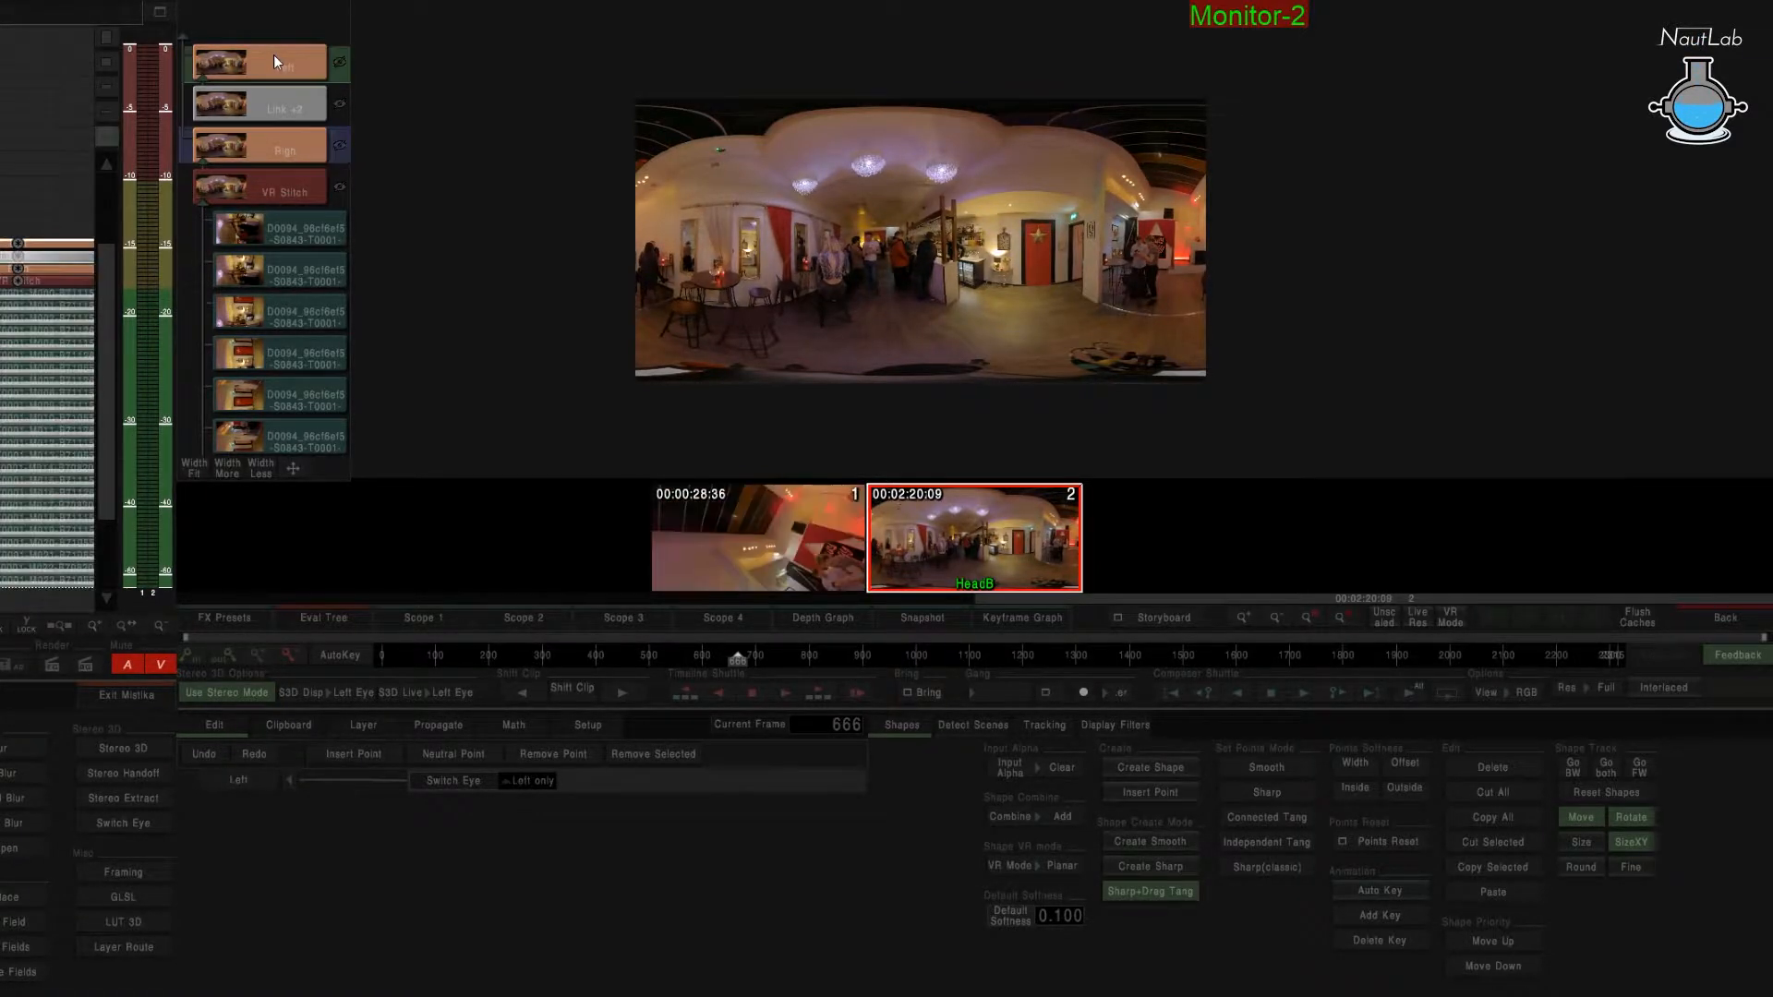
{"action": "left_click", "coordinate": [287, 144]}
{"action": "left_click", "coordinate": [286, 144]}
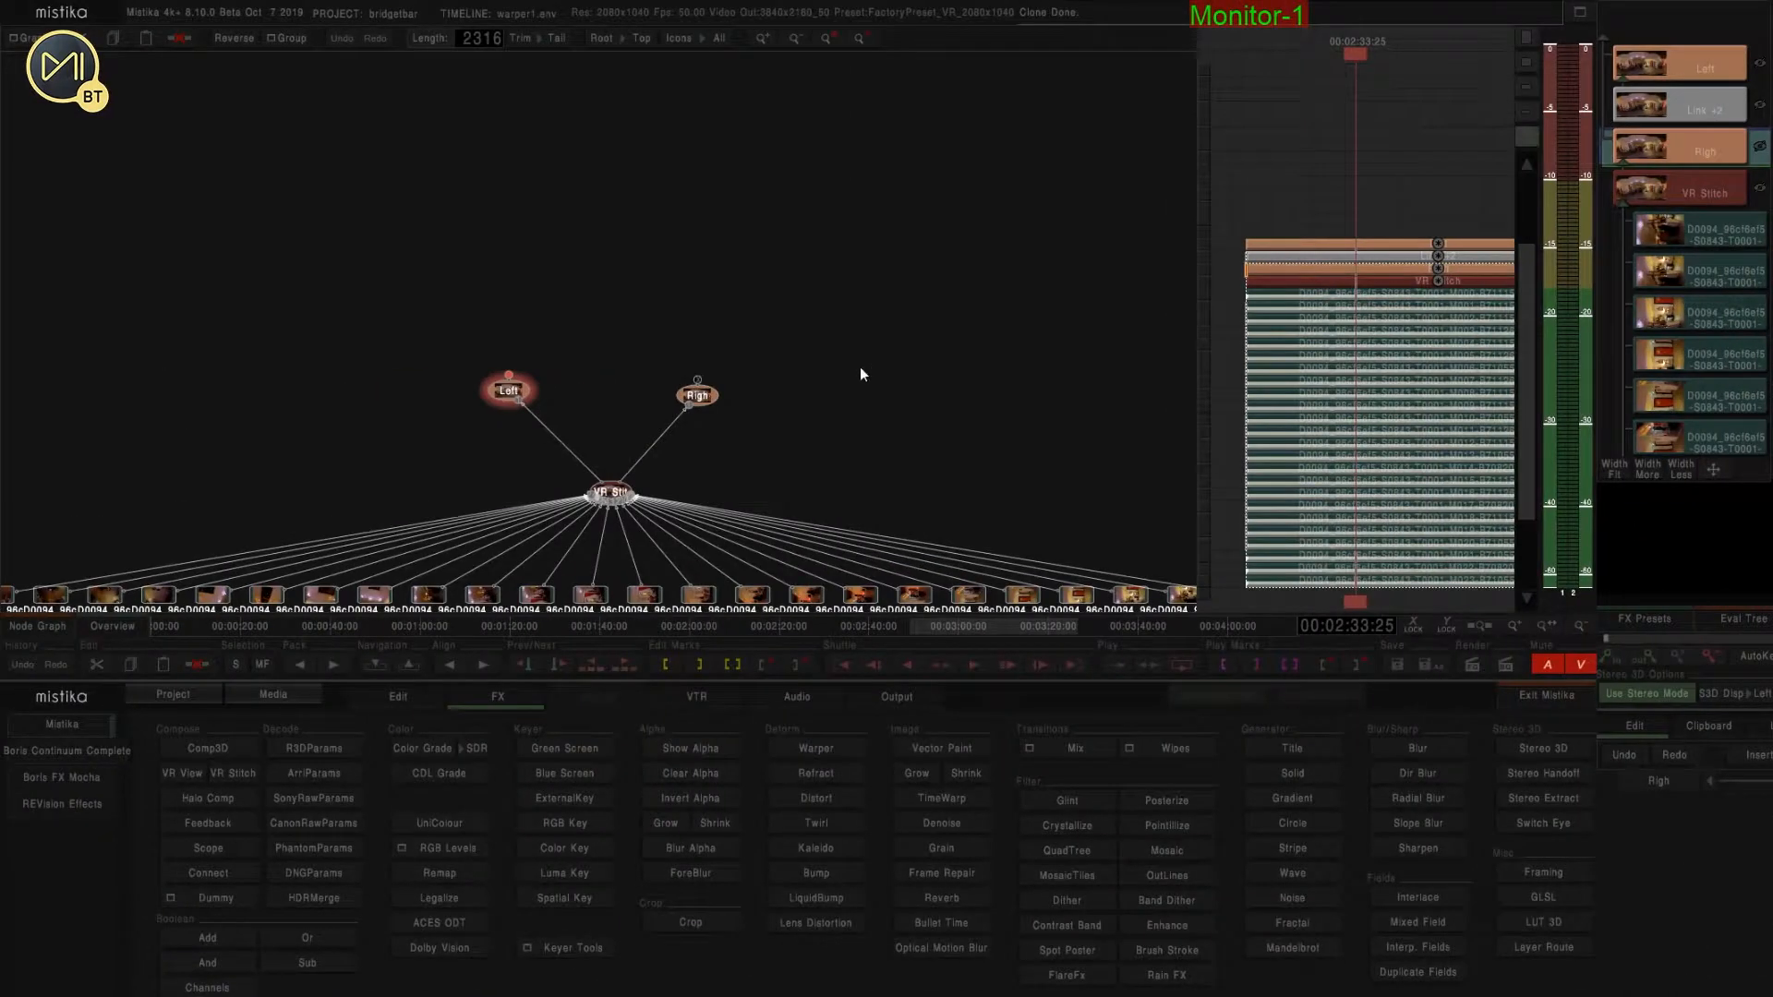
Add a Stereo 3D node above the two Switch Eye nodes and connect Left and then Righ to it.
{"action": "left_click", "coordinate": [1561, 748]}
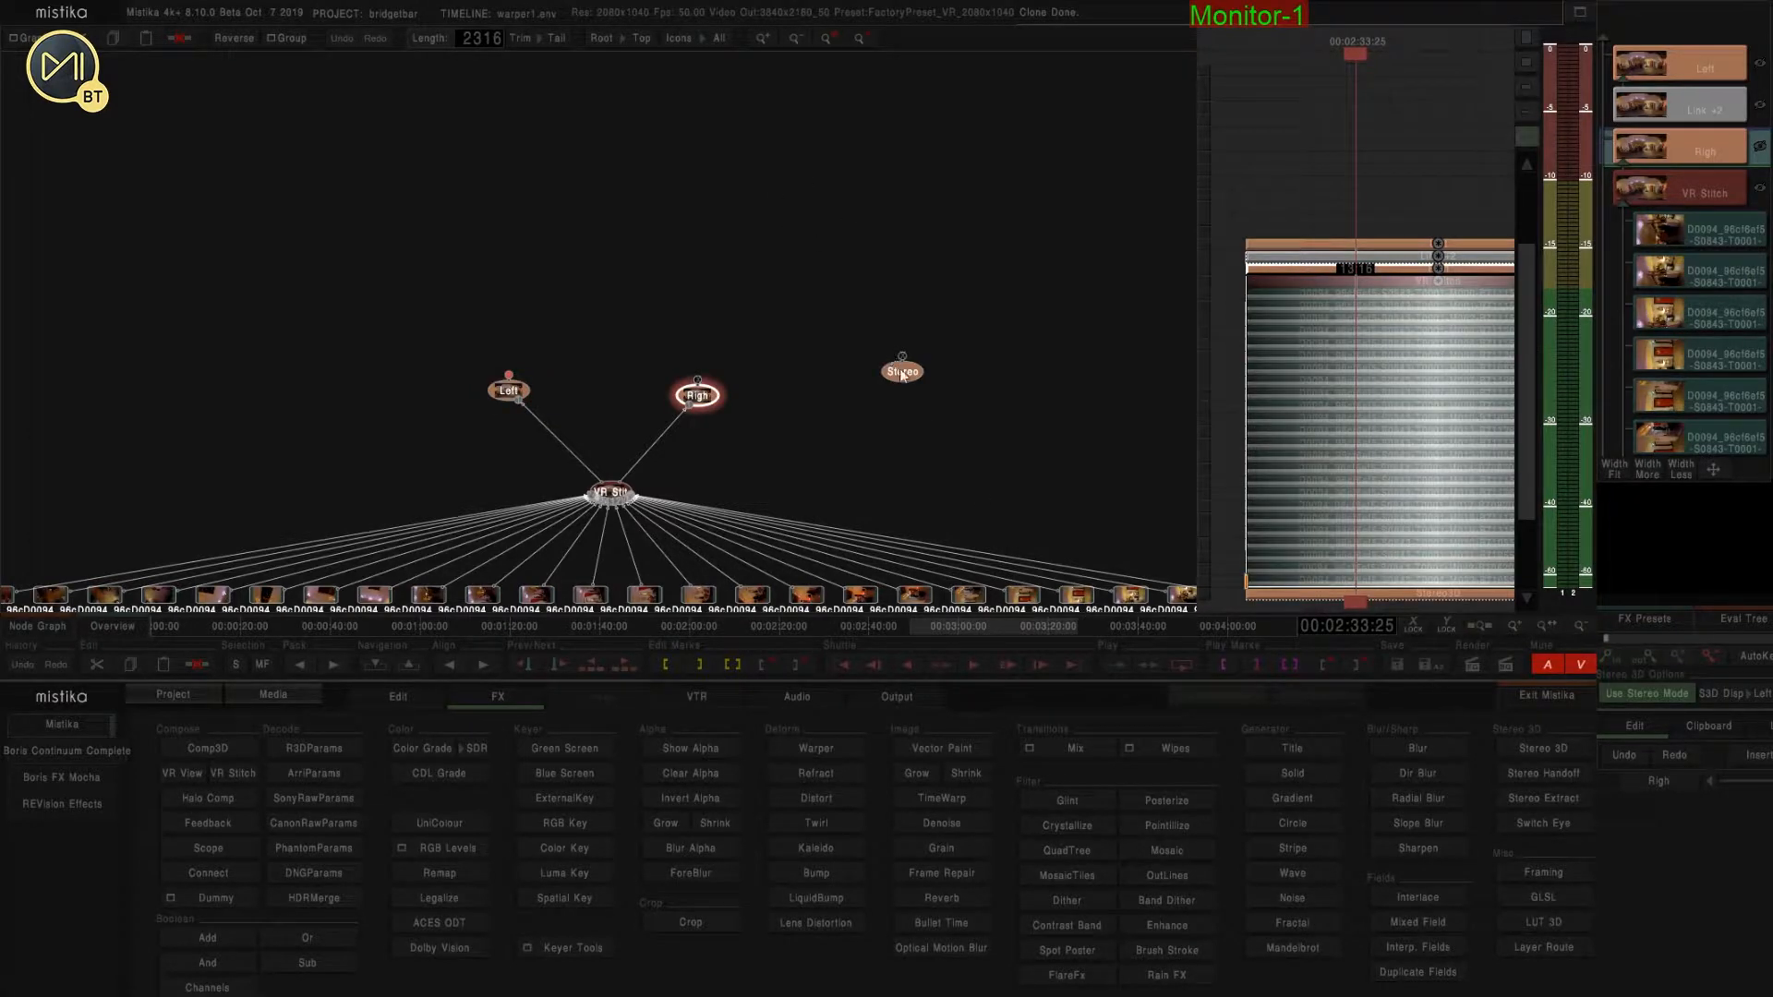
{"action": "left_click_drag", "start_coordinate": [902, 374], "coordinate": [599, 278]}
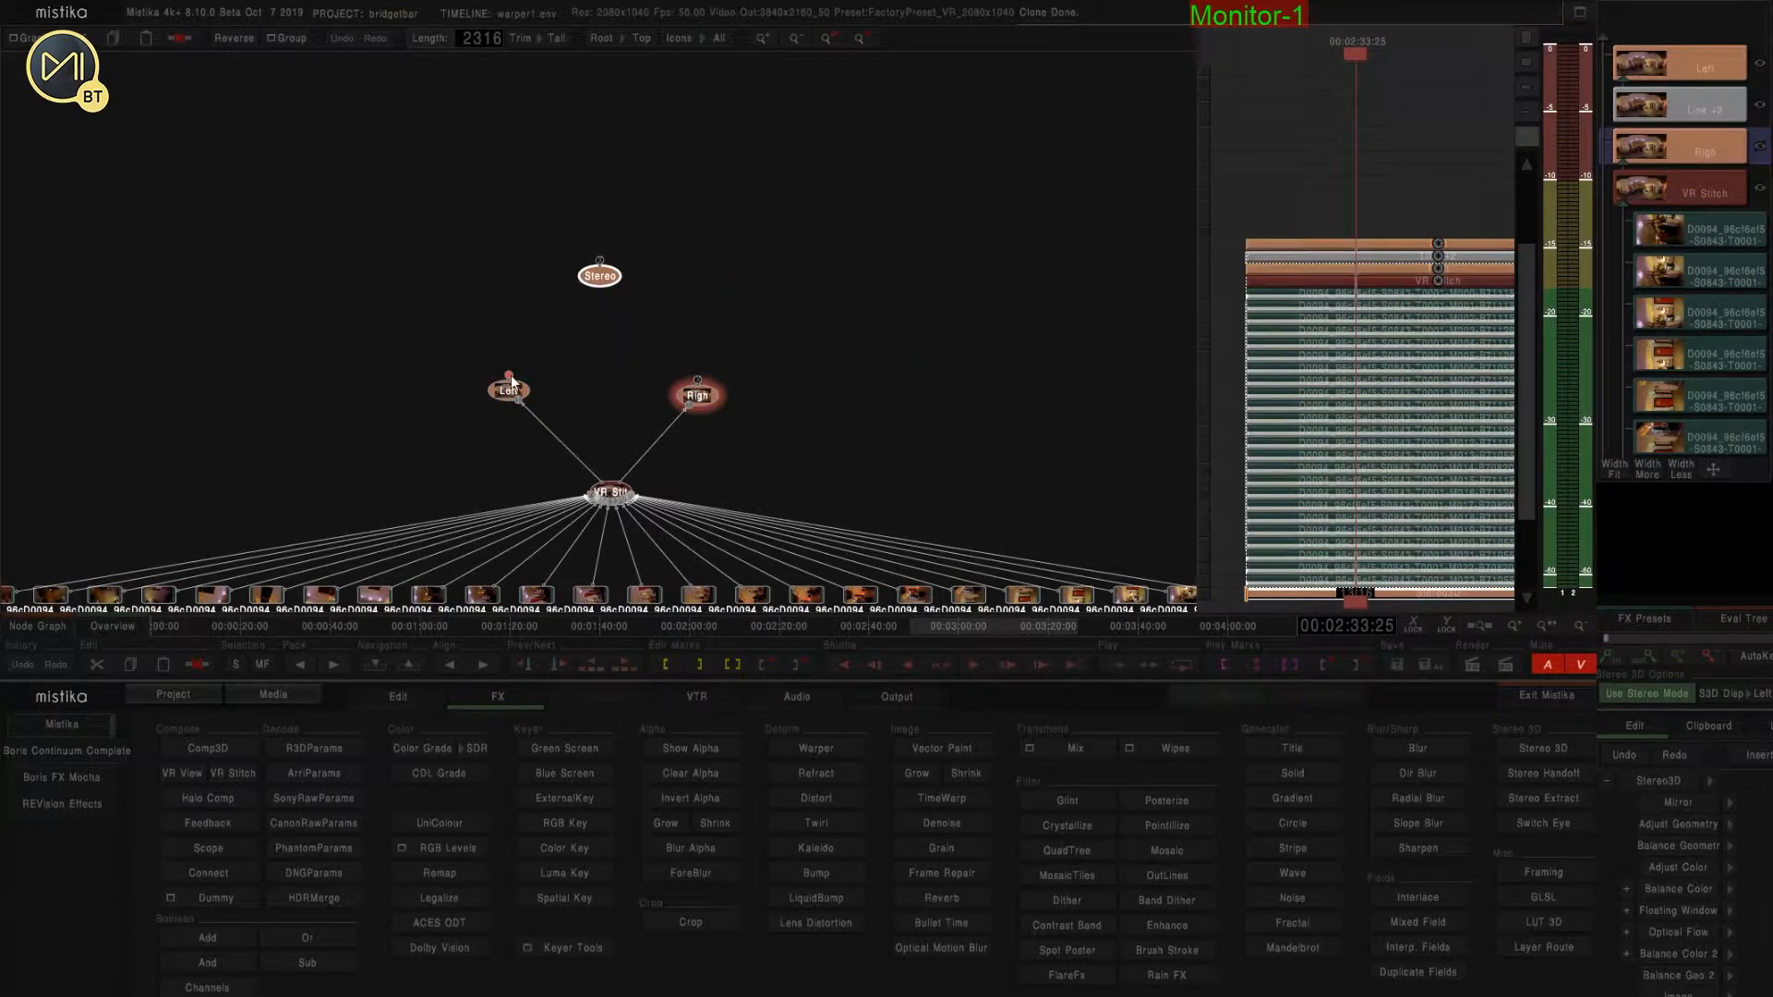
{"action": "left_click_drag", "start_coordinate": [511, 380], "coordinate": [599, 281]}
{"action": "left_click_drag", "start_coordinate": [698, 380], "coordinate": [605, 283]}
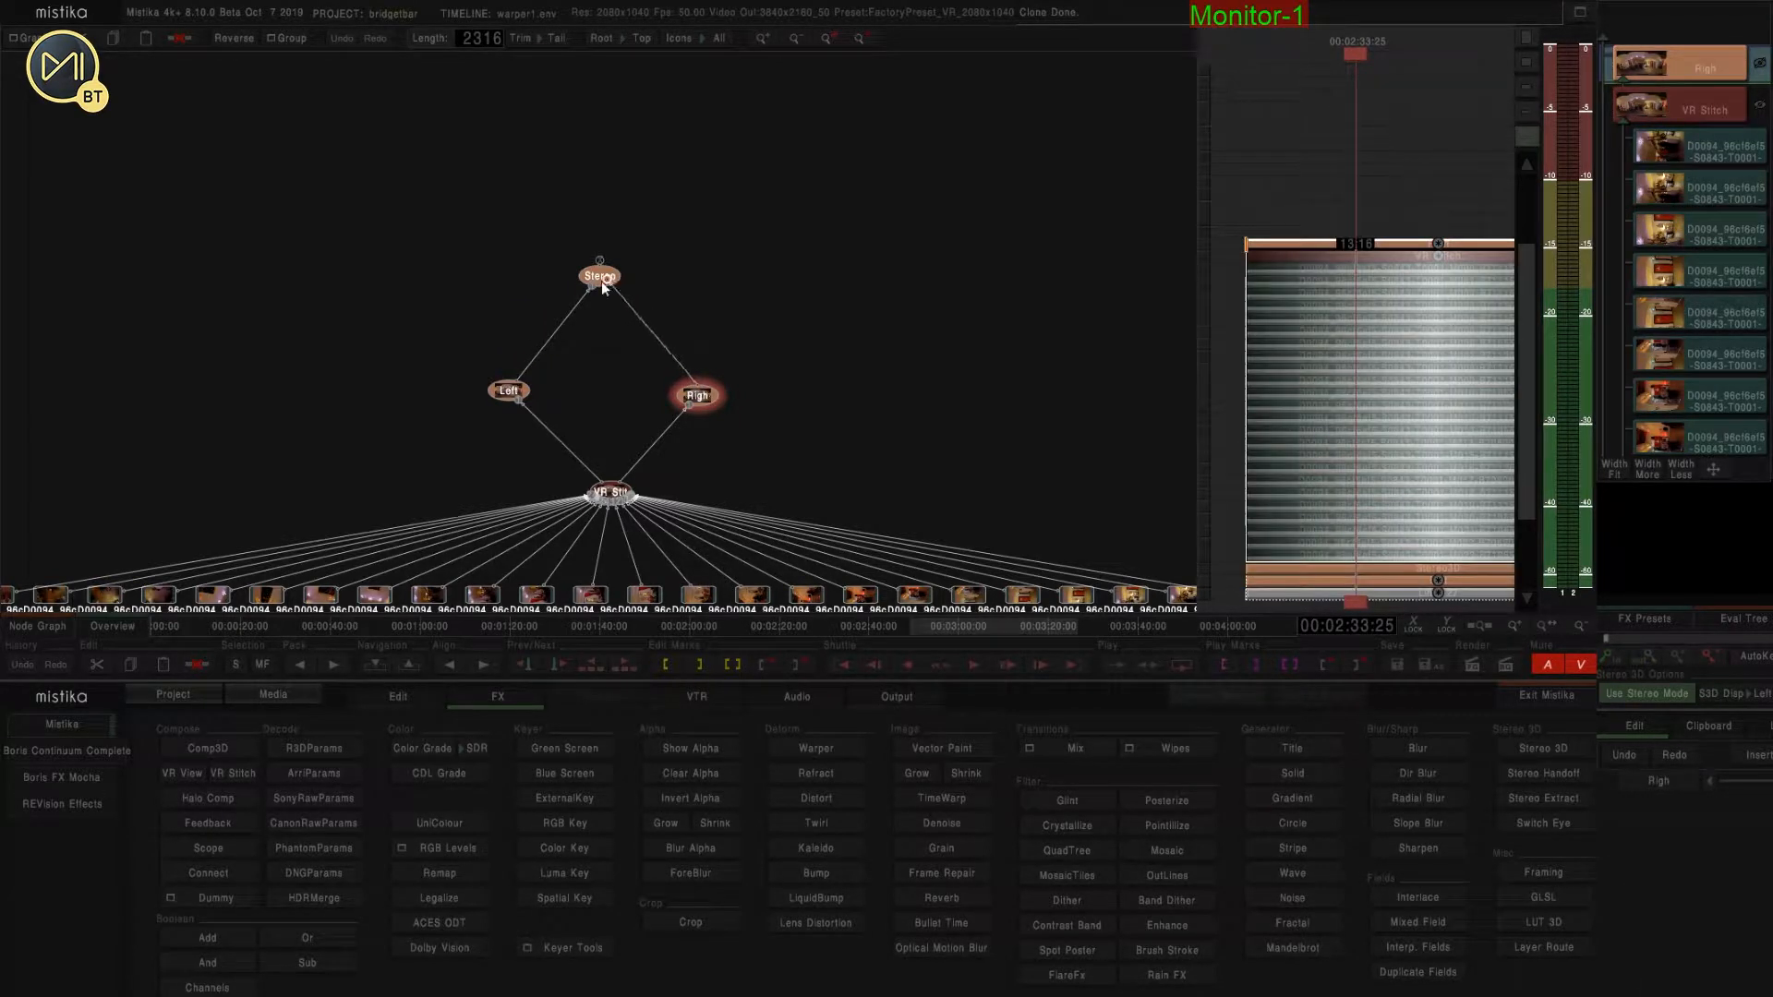
View the Stereo3D node's output in B&W anaglyph display and inspect the centre of the panorama.
{"action": "left_click", "coordinate": [594, 282]}
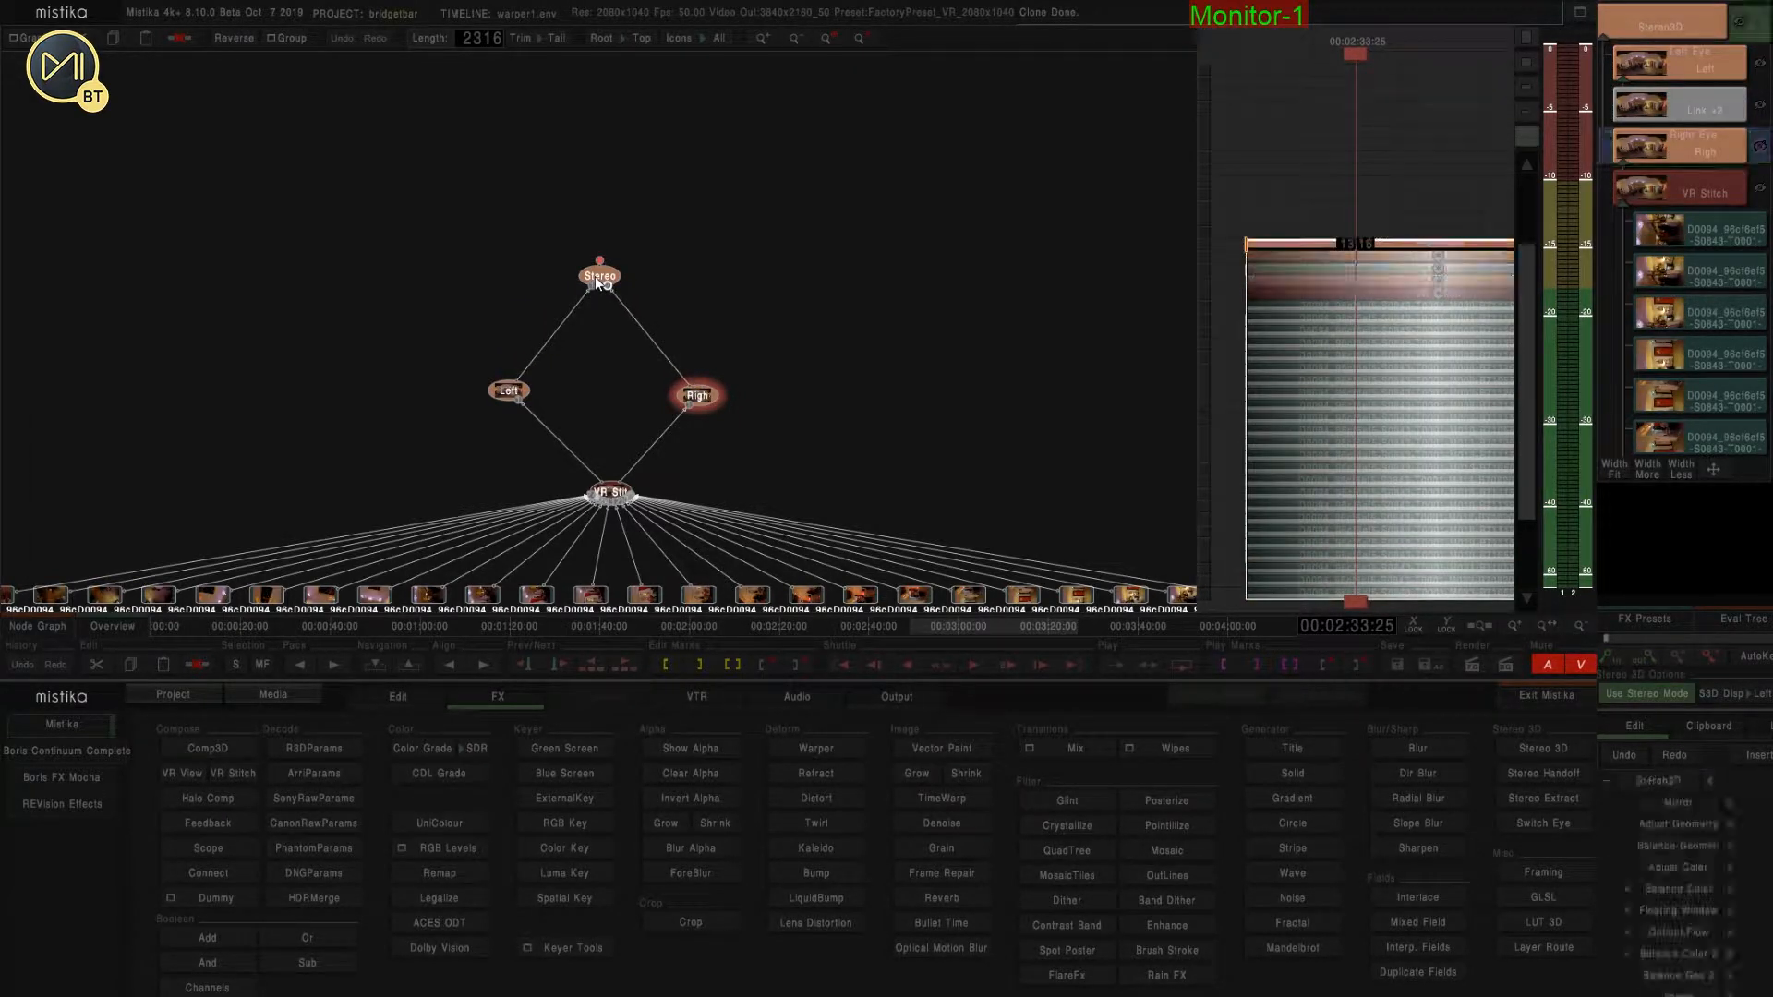
{"action": "left_click", "coordinate": [596, 282]}
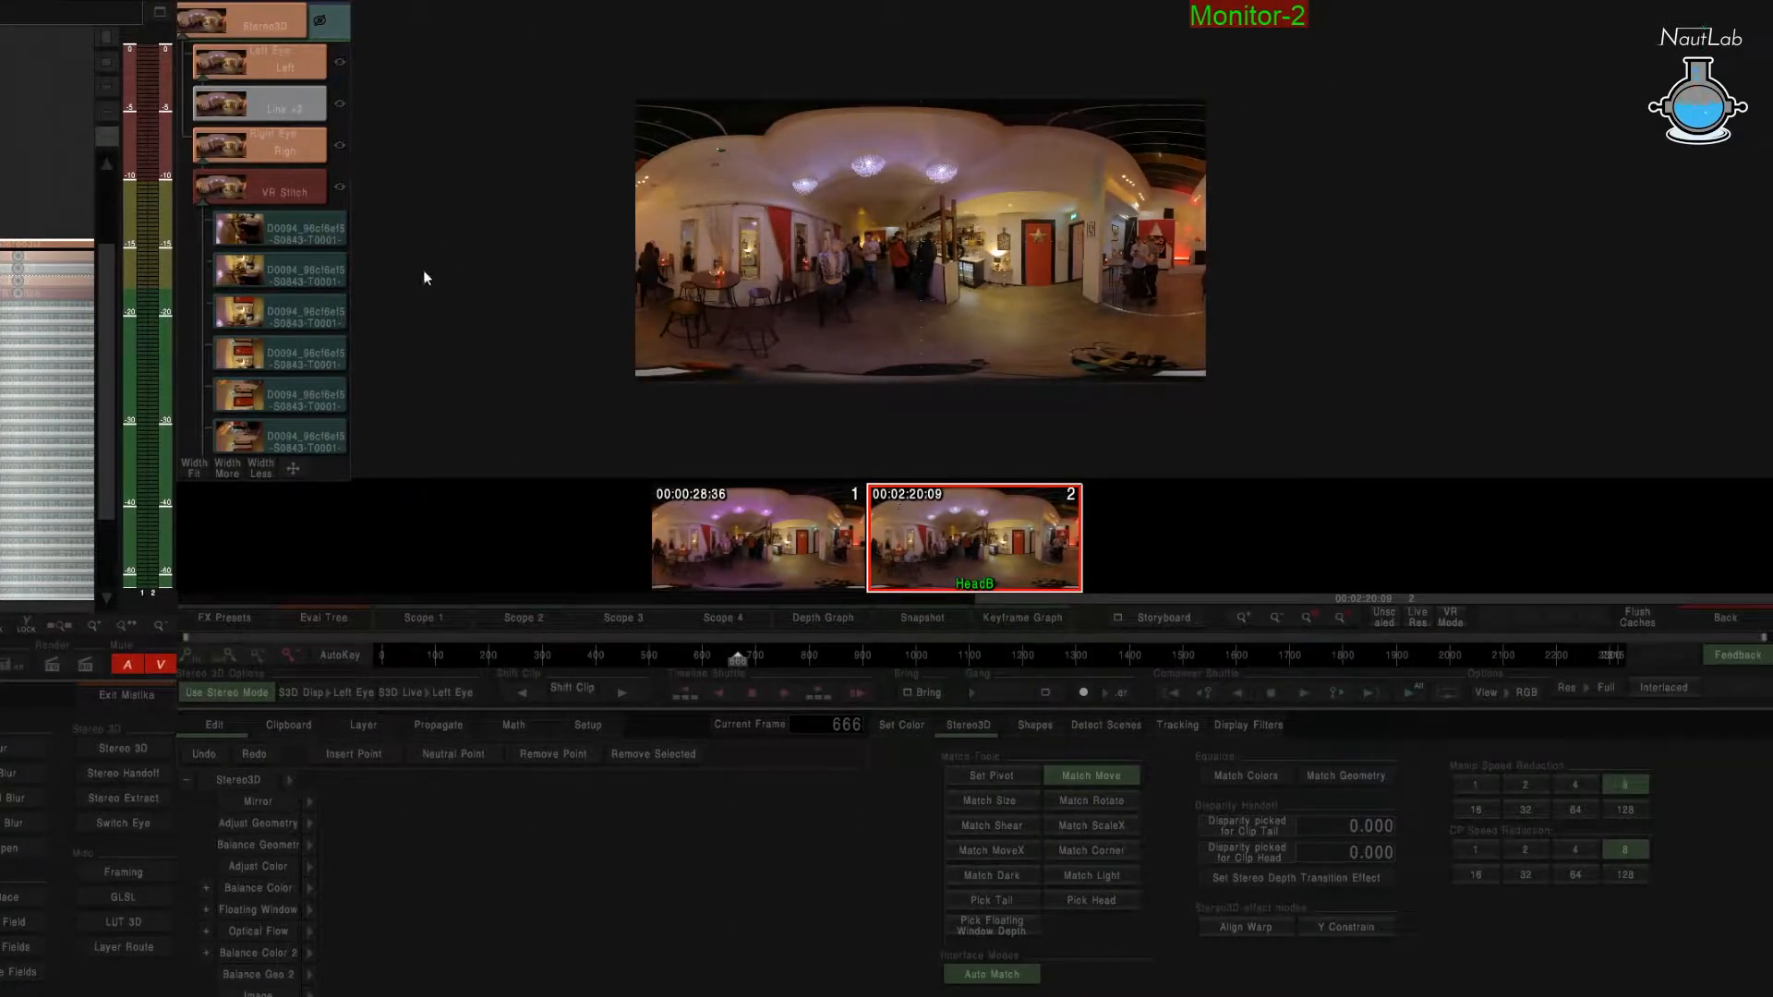
{"action": "key", "text": "b"}
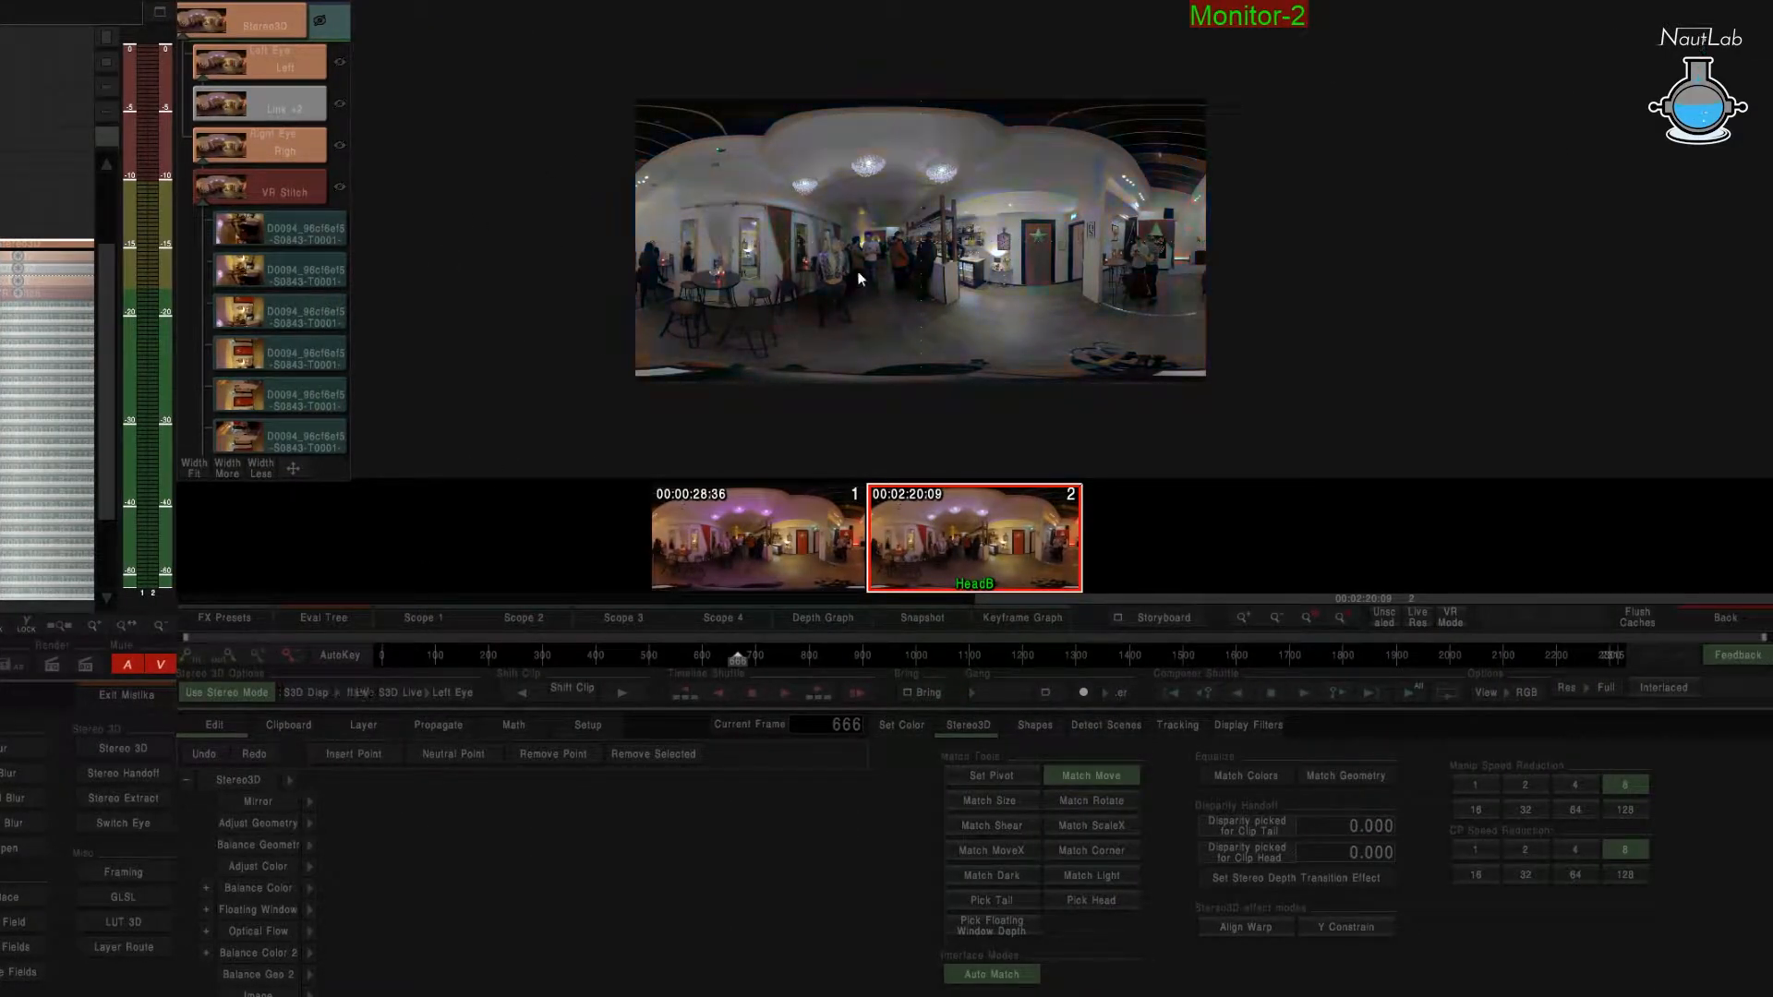
{"action": "scroll", "coordinate": [879, 301], "scroll_direction": "up", "scroll_amount": 4}
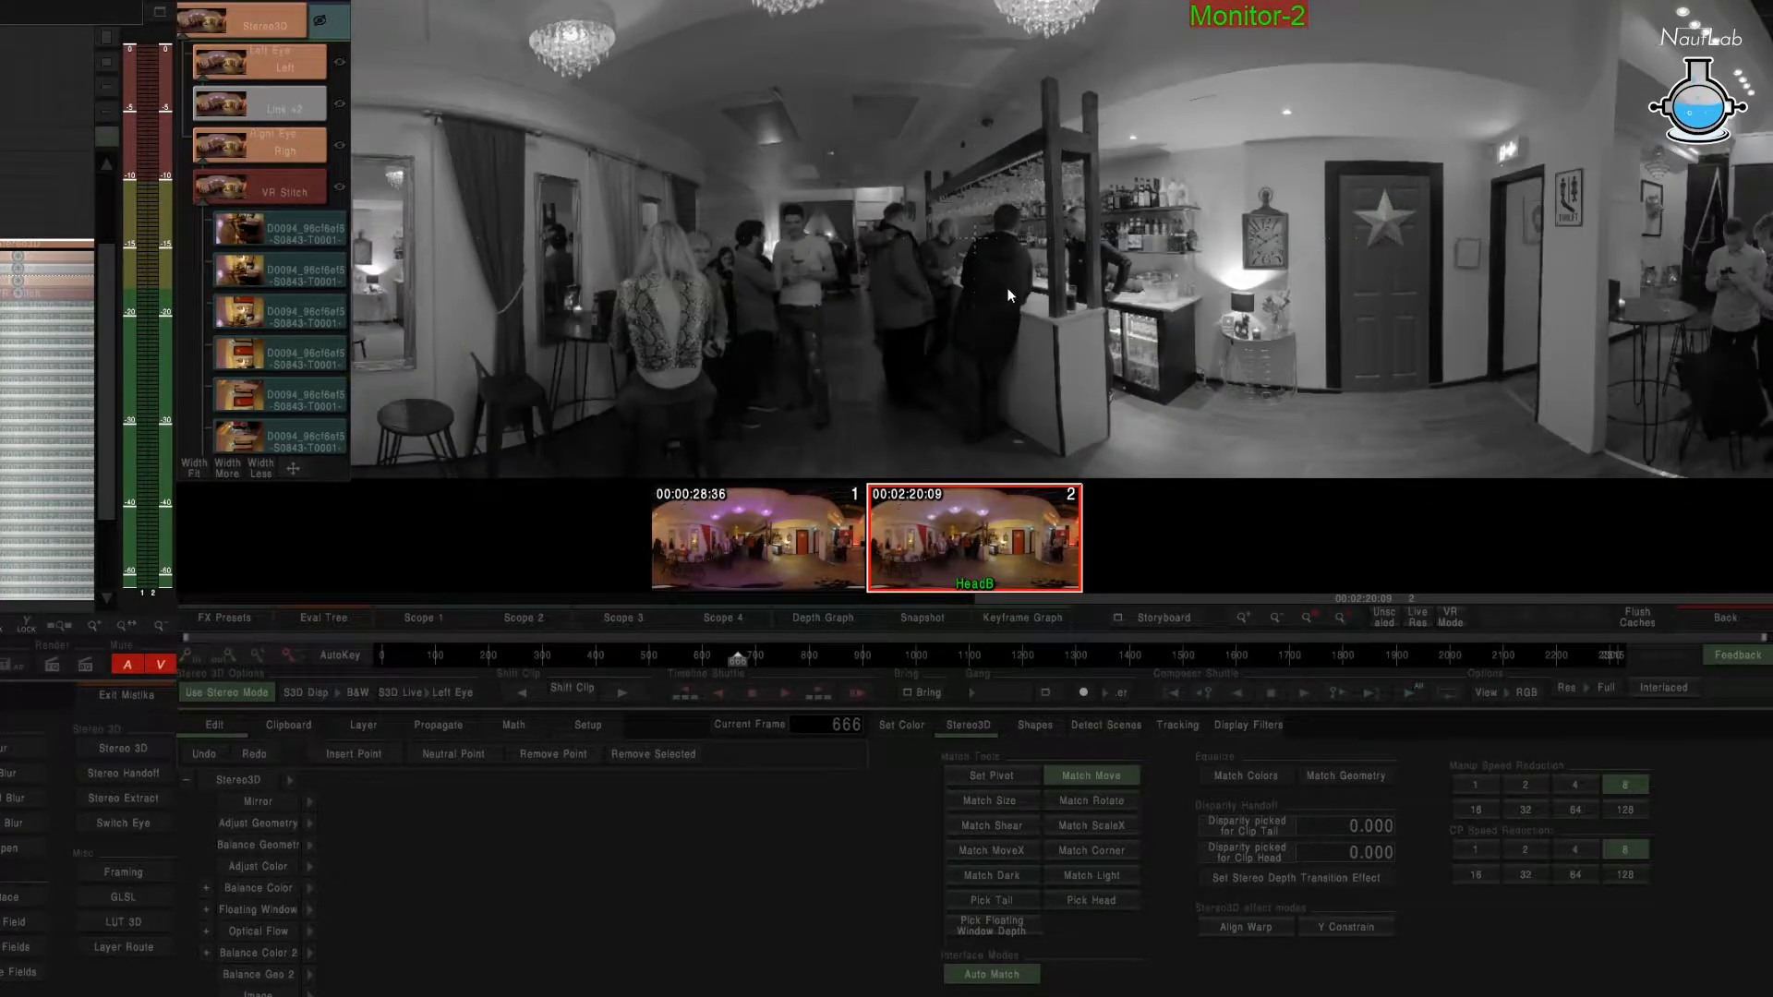
{"action": "scroll", "coordinate": [1007, 292], "scroll_direction": "down", "scroll_amount": 4}
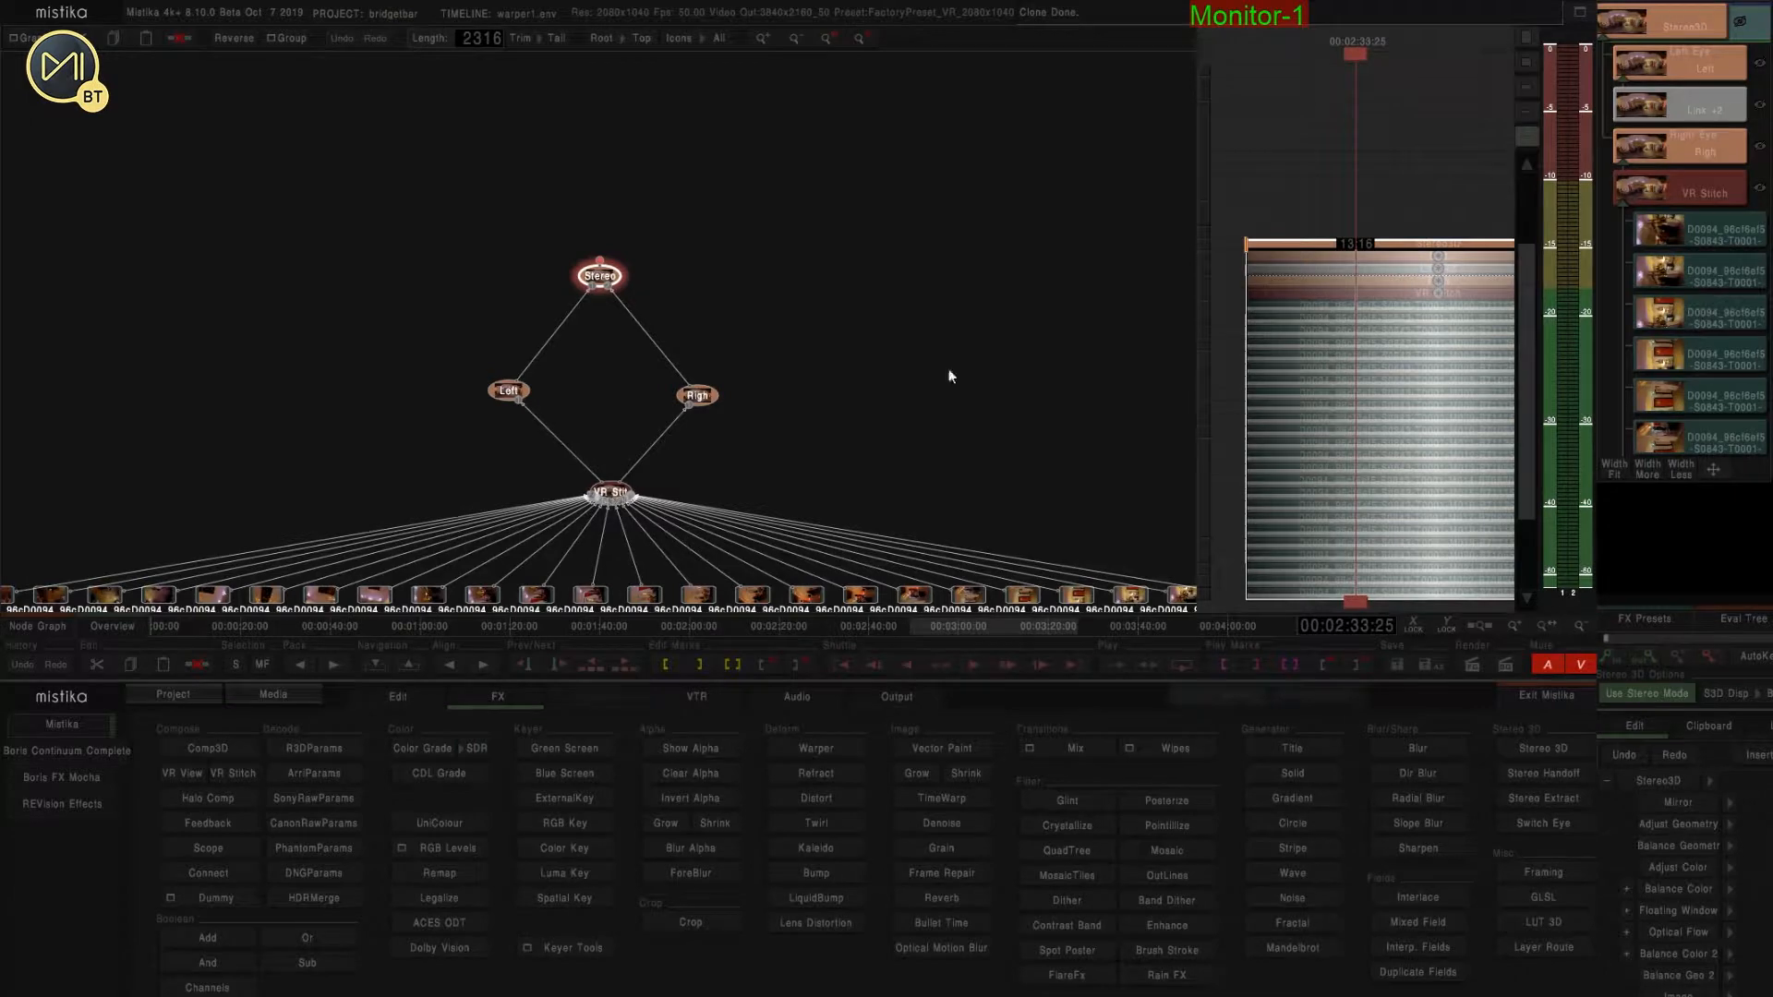
View the VR Stitch output with Draw Overlay turned off and examine the anaglyph offsets around the people and bar.
{"action": "left_click", "coordinate": [1697, 181]}
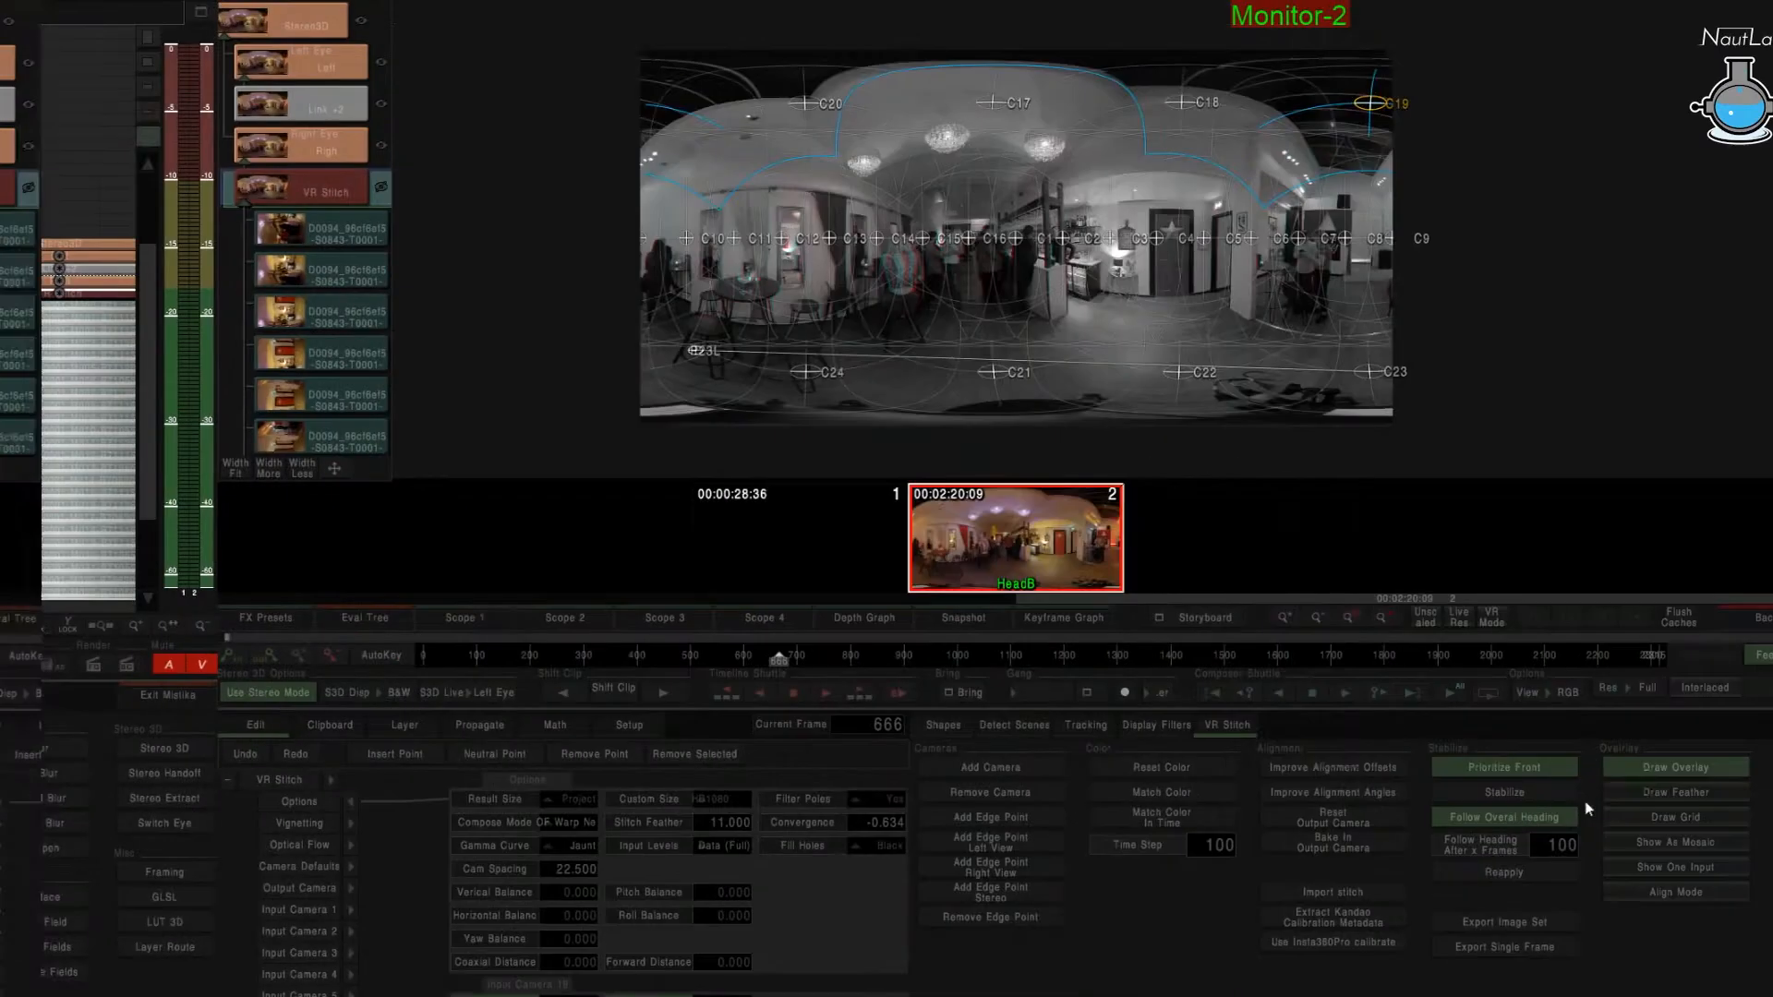
{"action": "left_click", "coordinate": [1640, 768]}
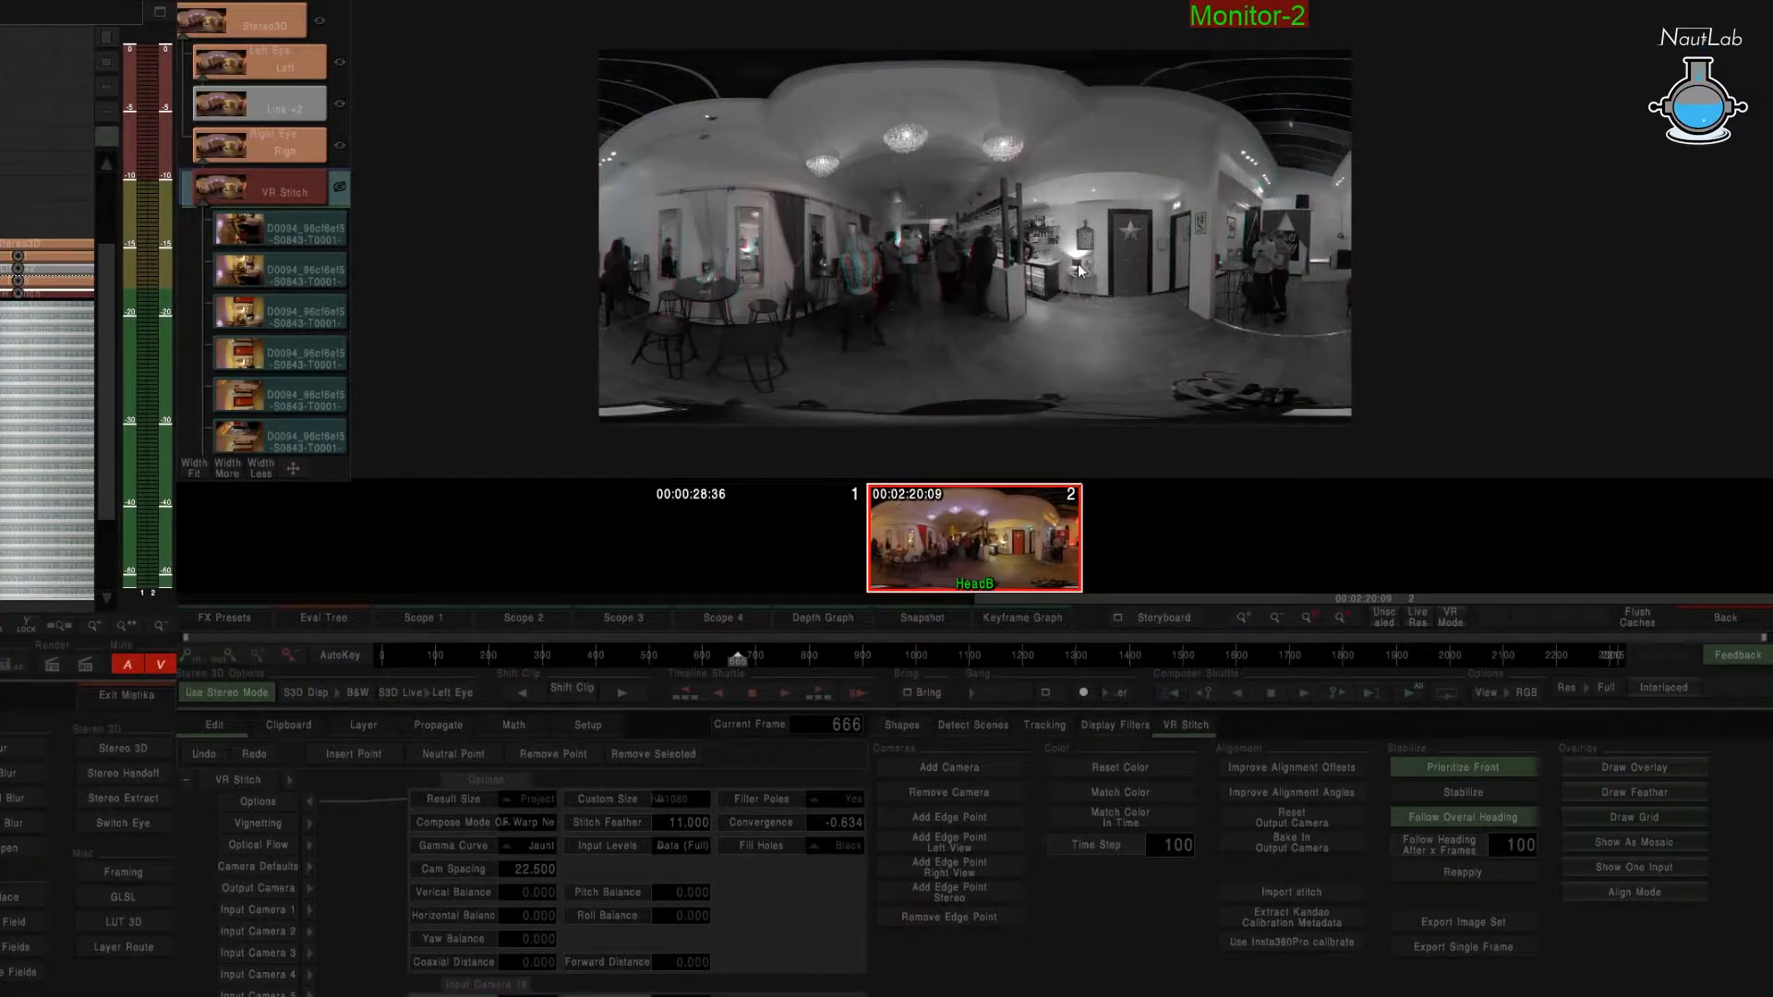
{"action": "scroll", "coordinate": [1097, 292], "scroll_direction": "up", "scroll_amount": 2}
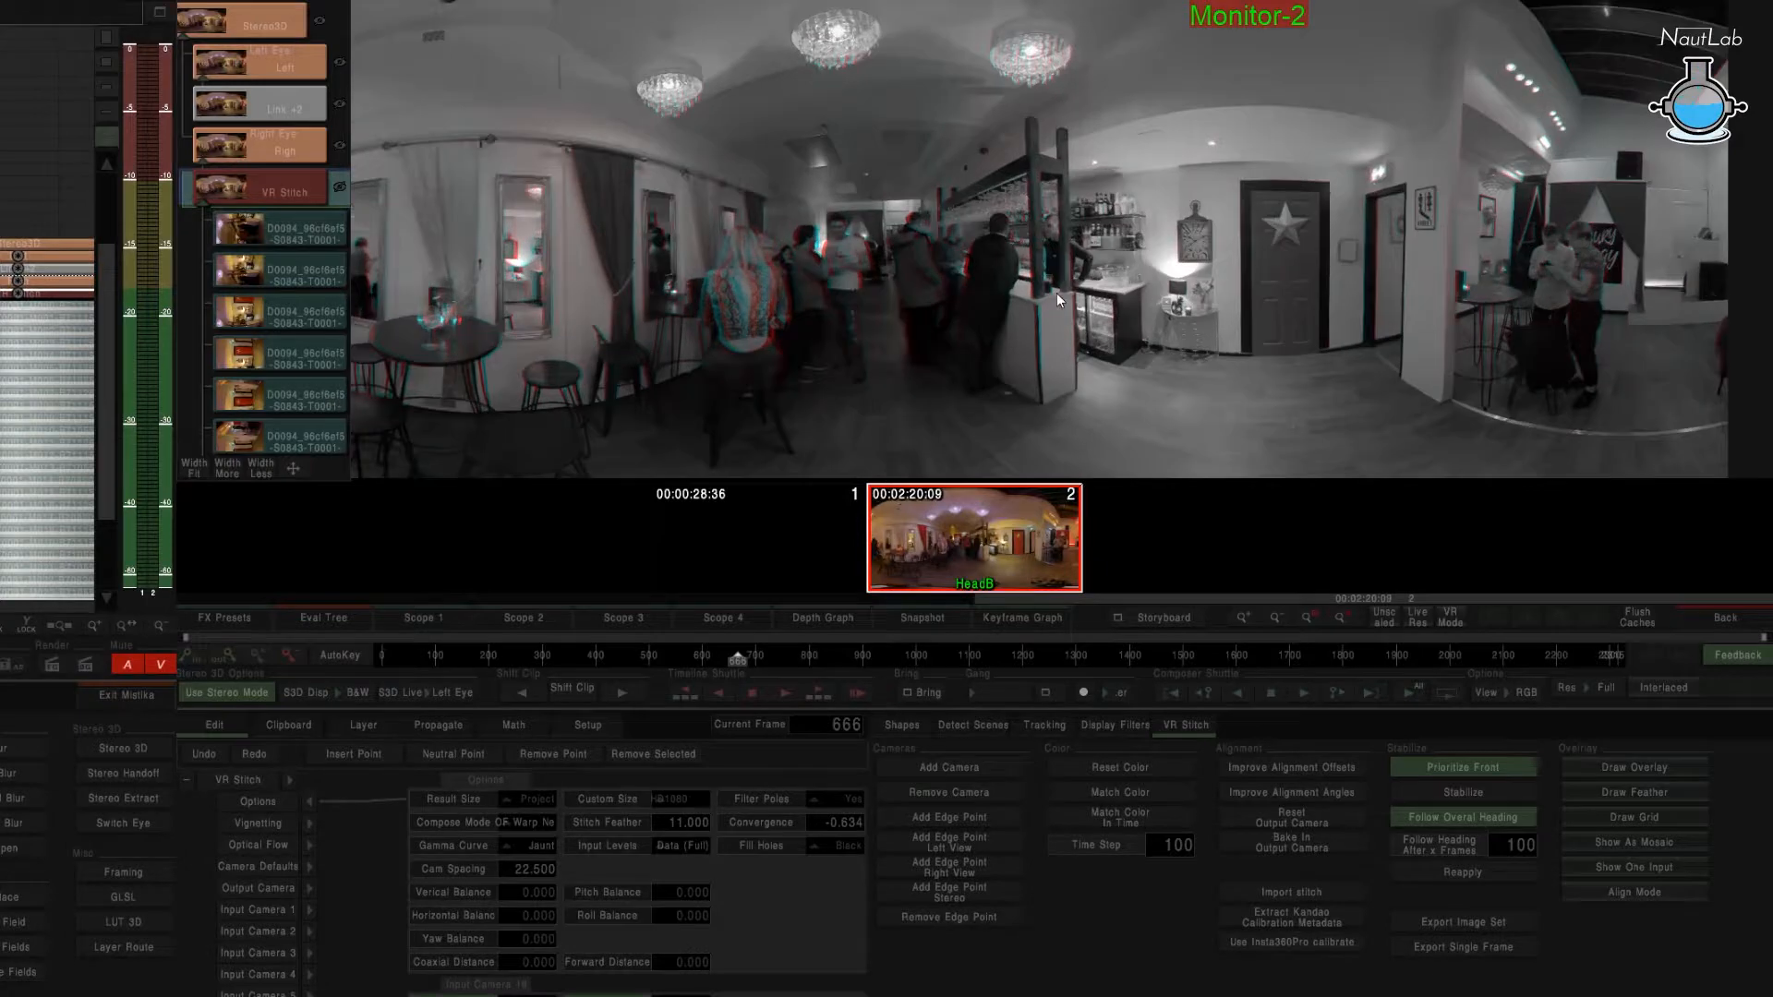
{"action": "scroll", "coordinate": [1056, 292], "scroll_direction": "up", "scroll_amount": 2}
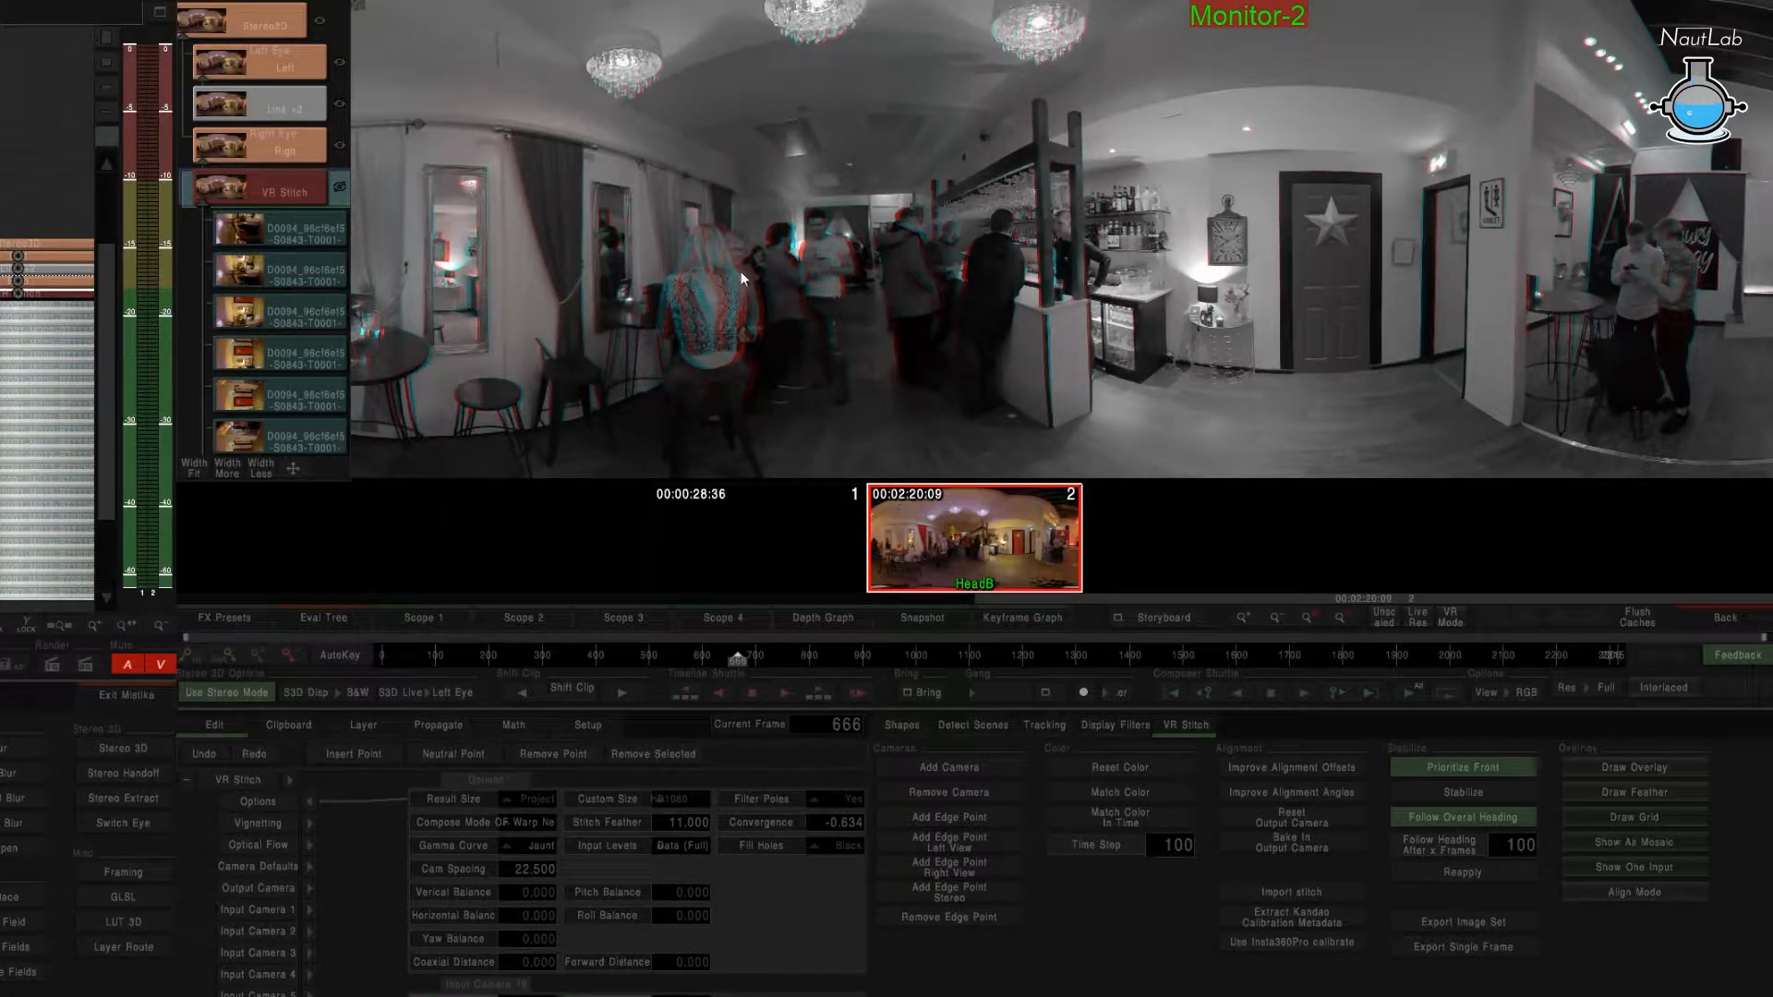
{"action": "scroll", "coordinate": [842, 287], "scroll_direction": "up", "scroll_amount": 2}
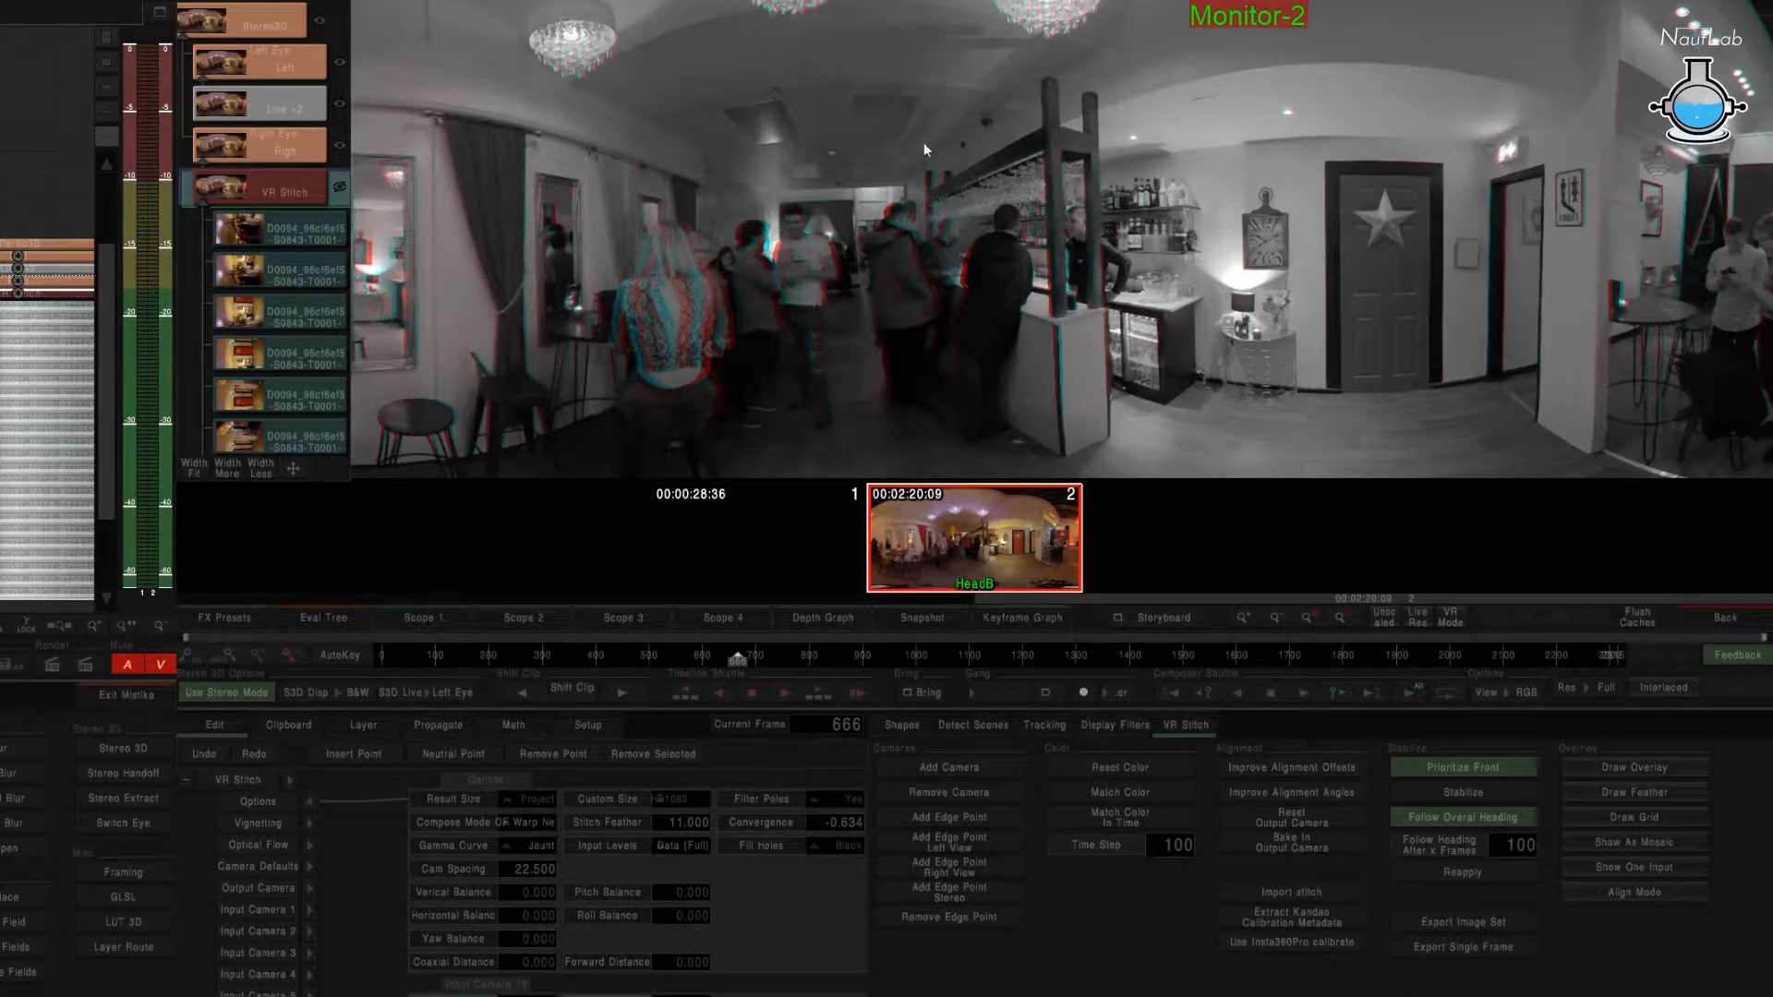
{"action": "left_click_drag", "start_coordinate": [1459, 242], "coordinate": [1588, 236]}
{"action": "scroll", "coordinate": [835, 301], "scroll_direction": "up", "scroll_amount": 2}
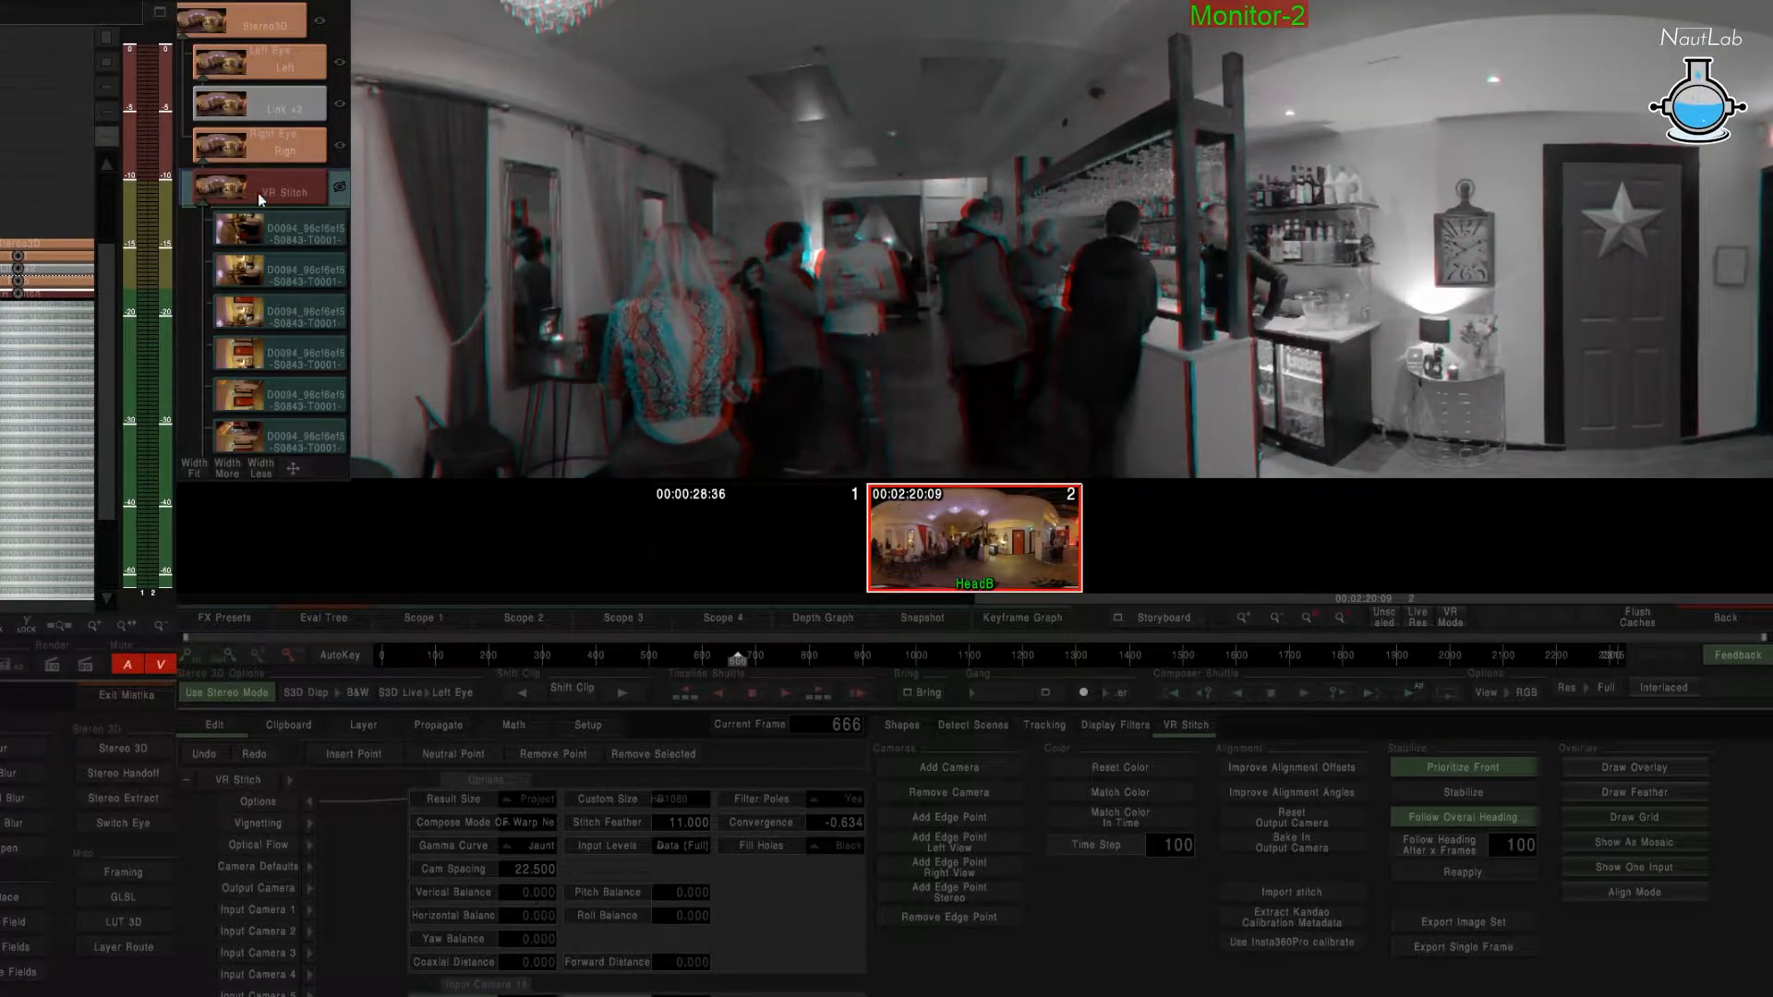
Check the anaglyph view of the Righ, Left and Stereo3D nodes in turn.
{"action": "left_click", "coordinate": [273, 144]}
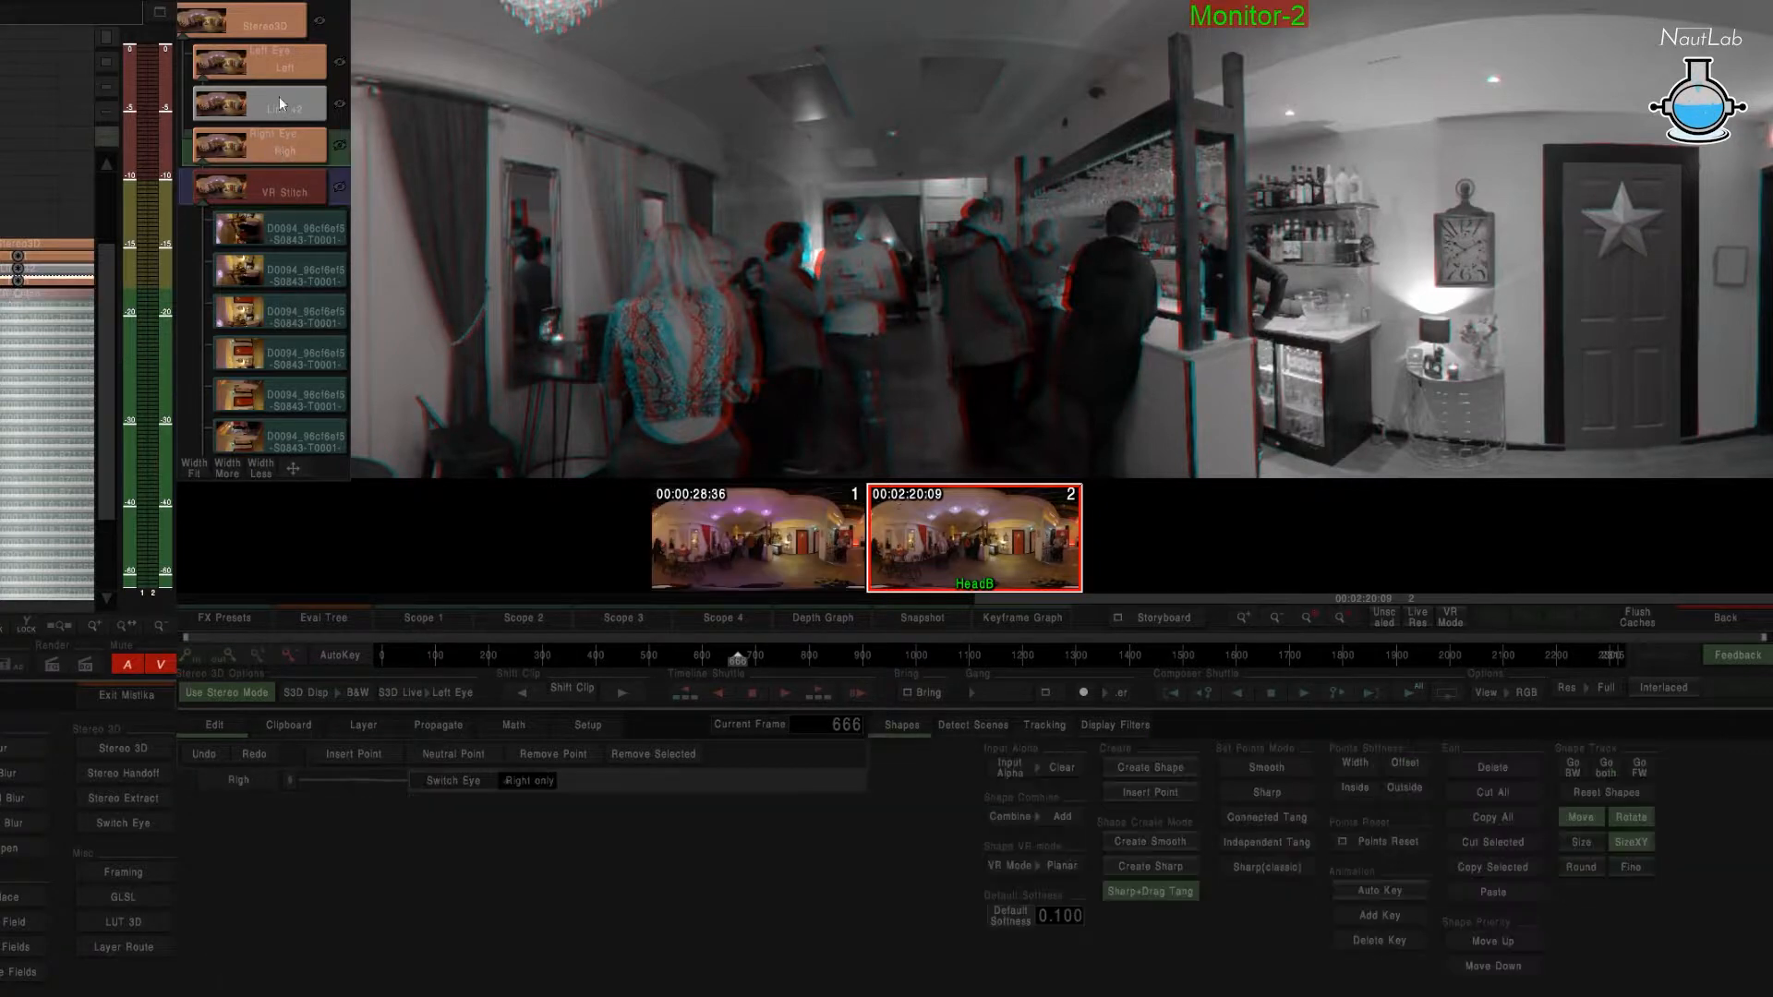
{"action": "left_click", "coordinate": [280, 50]}
{"action": "left_click", "coordinate": [265, 16]}
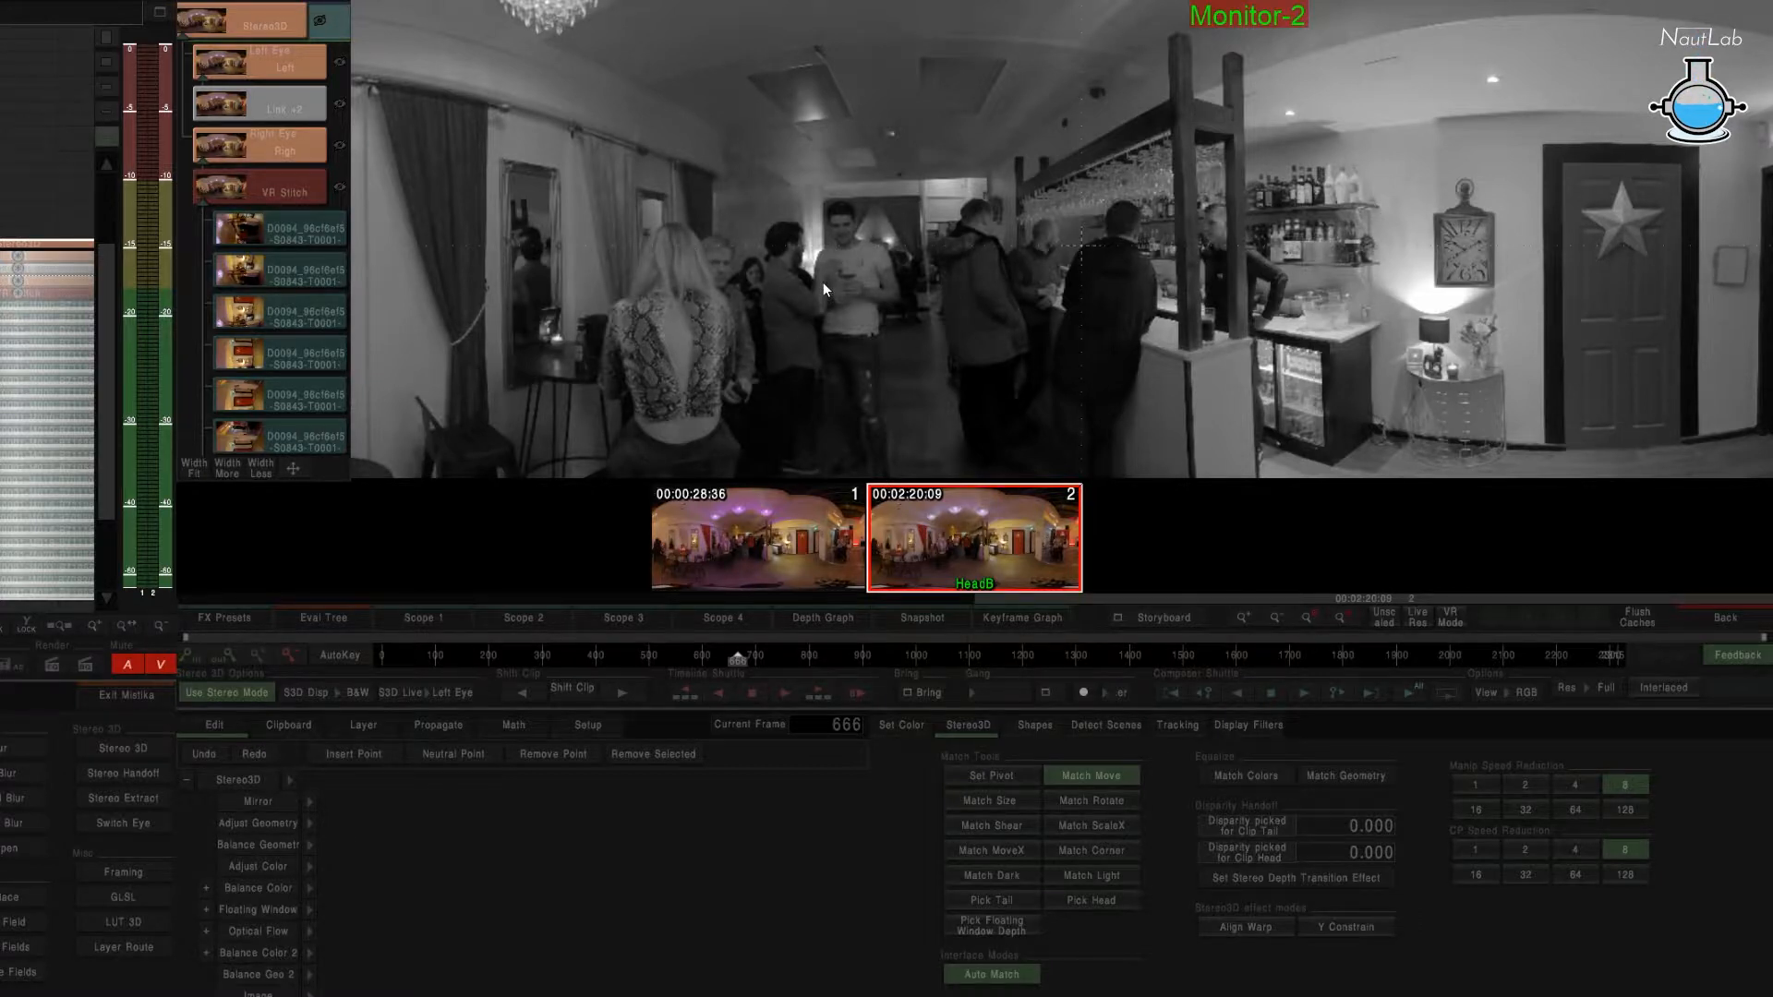
{"action": "scroll", "coordinate": [820, 283], "scroll_direction": "down", "scroll_amount": 4}
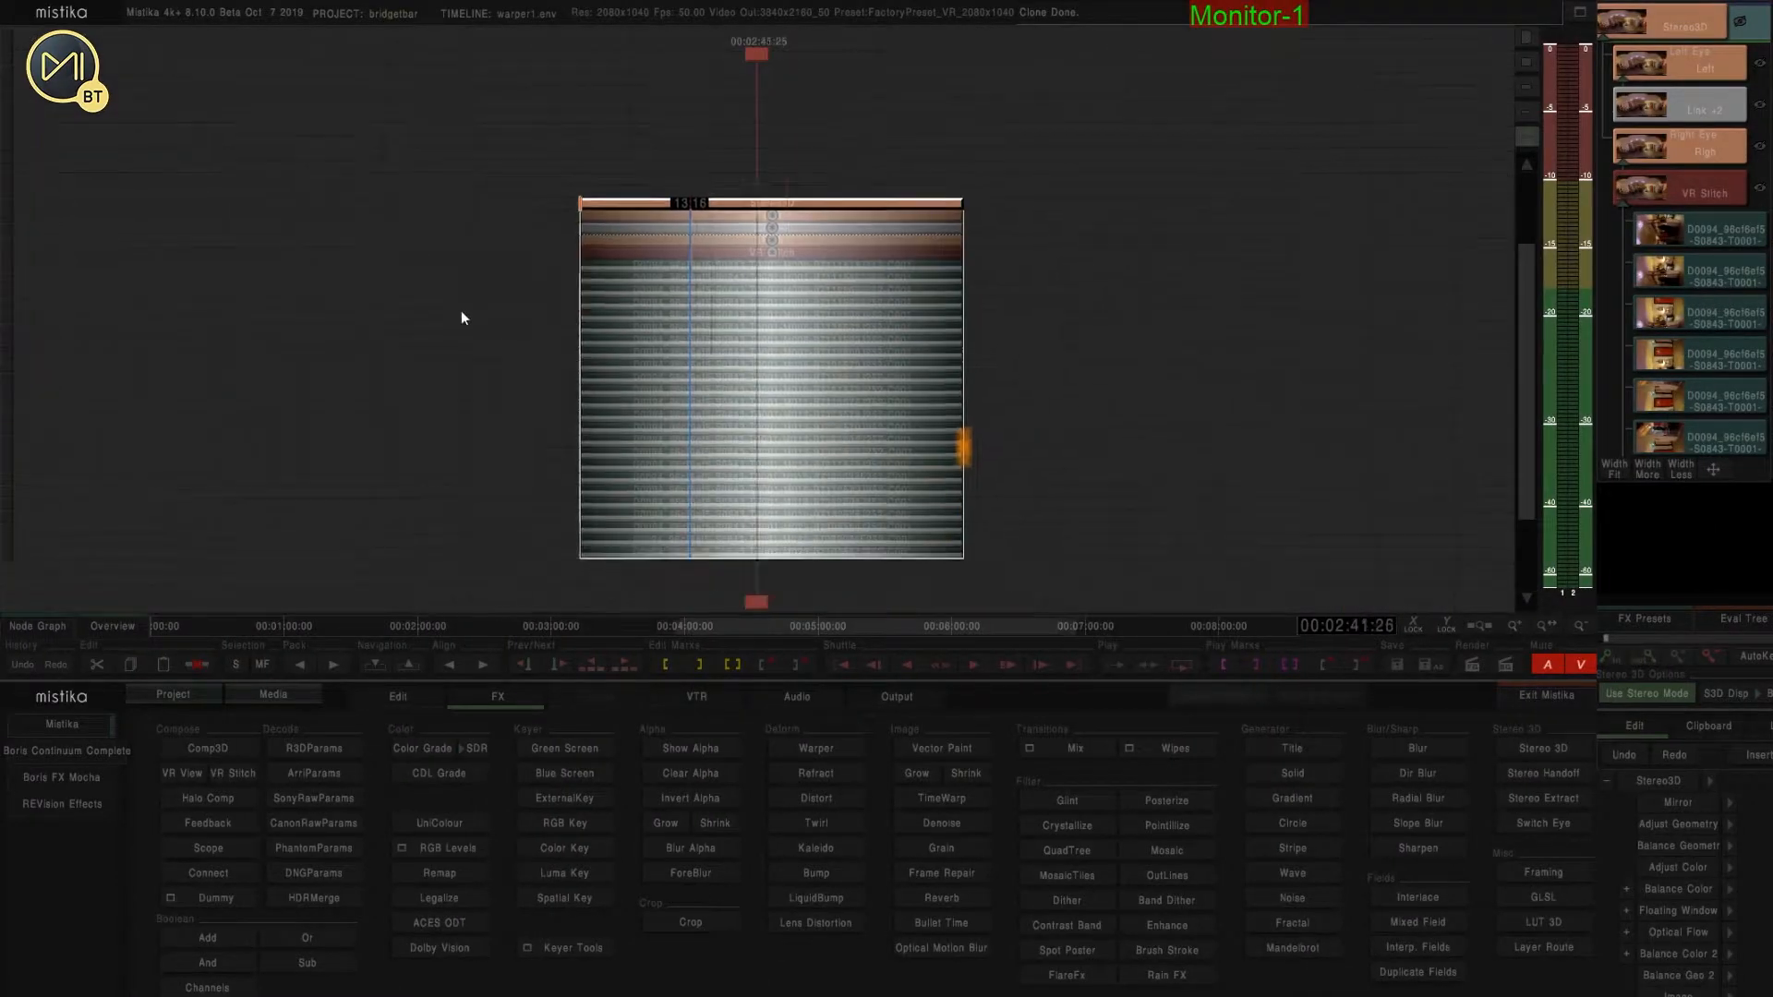
Delete the whole Stereo3D and VR Stitch stack from the timeline.
{"action": "left_click_drag", "start_coordinate": [461, 312], "coordinate": [373, 309]}
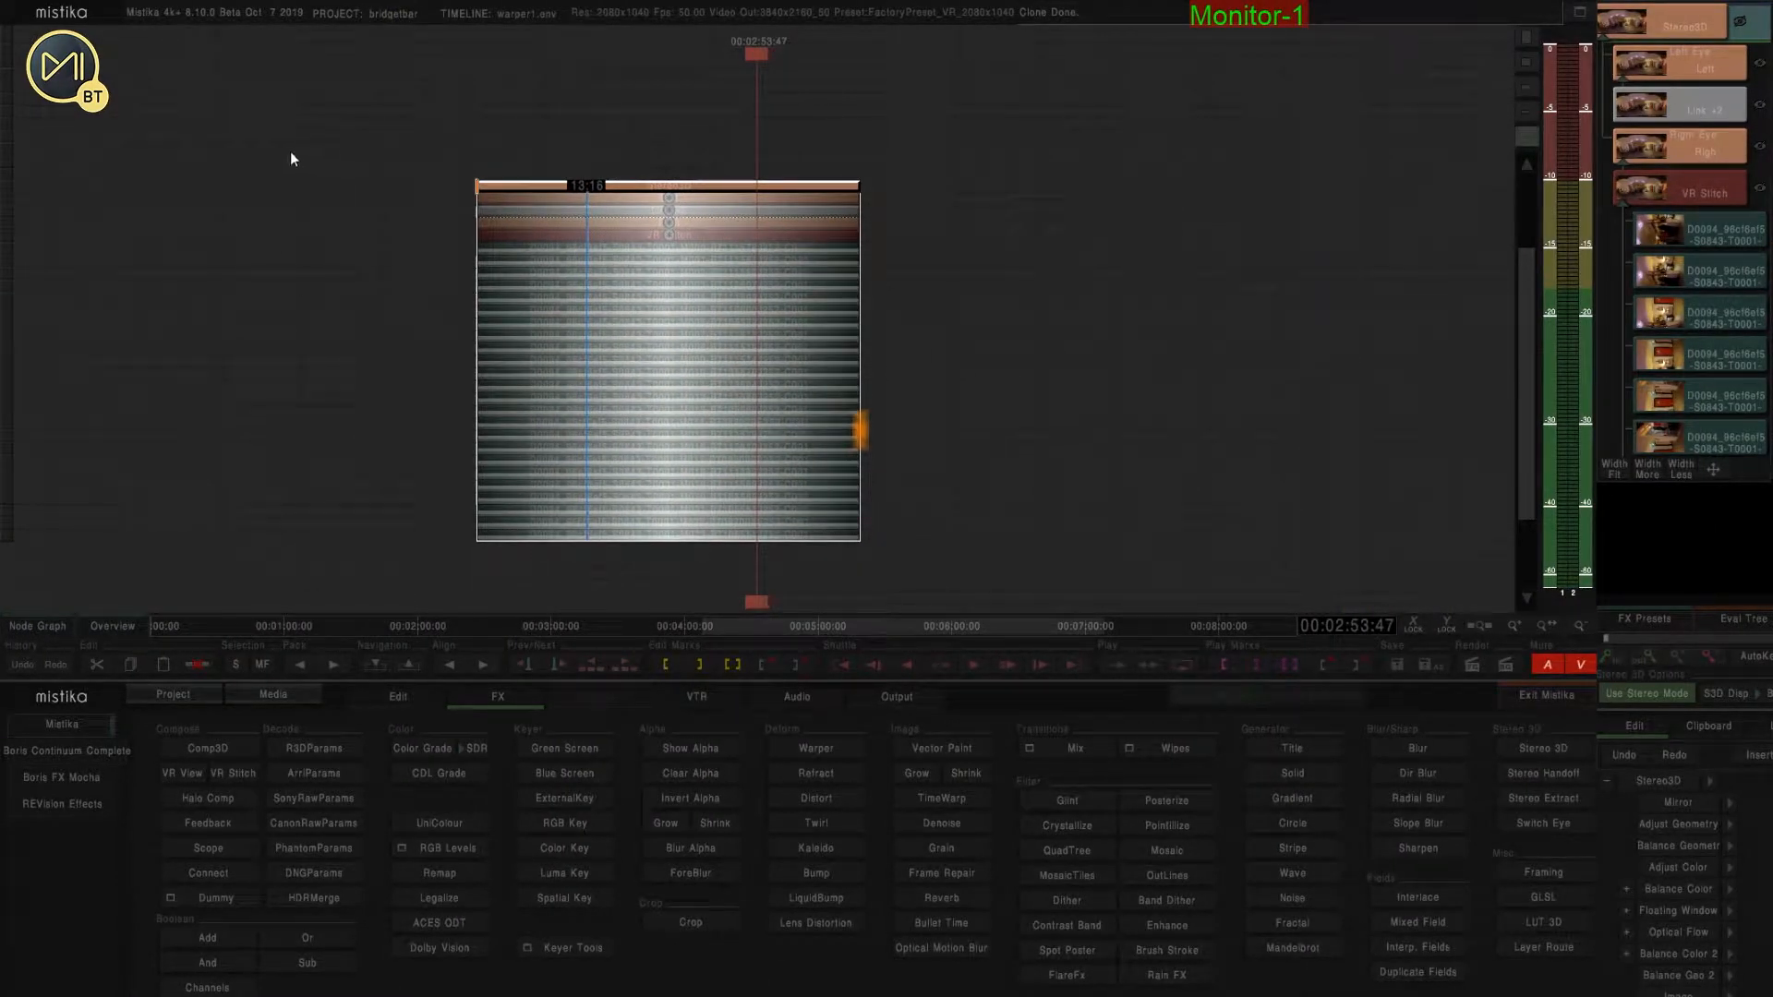
{"action": "left_click_drag", "start_coordinate": [280, 151], "coordinate": [1032, 549]}
{"action": "key", "text": "Delete"}
Copy the bar-back-later clip from the remaining timeline stack into the empty space to its right.
{"action": "left_click_drag", "start_coordinate": [497, 371], "coordinate": [991, 432]}
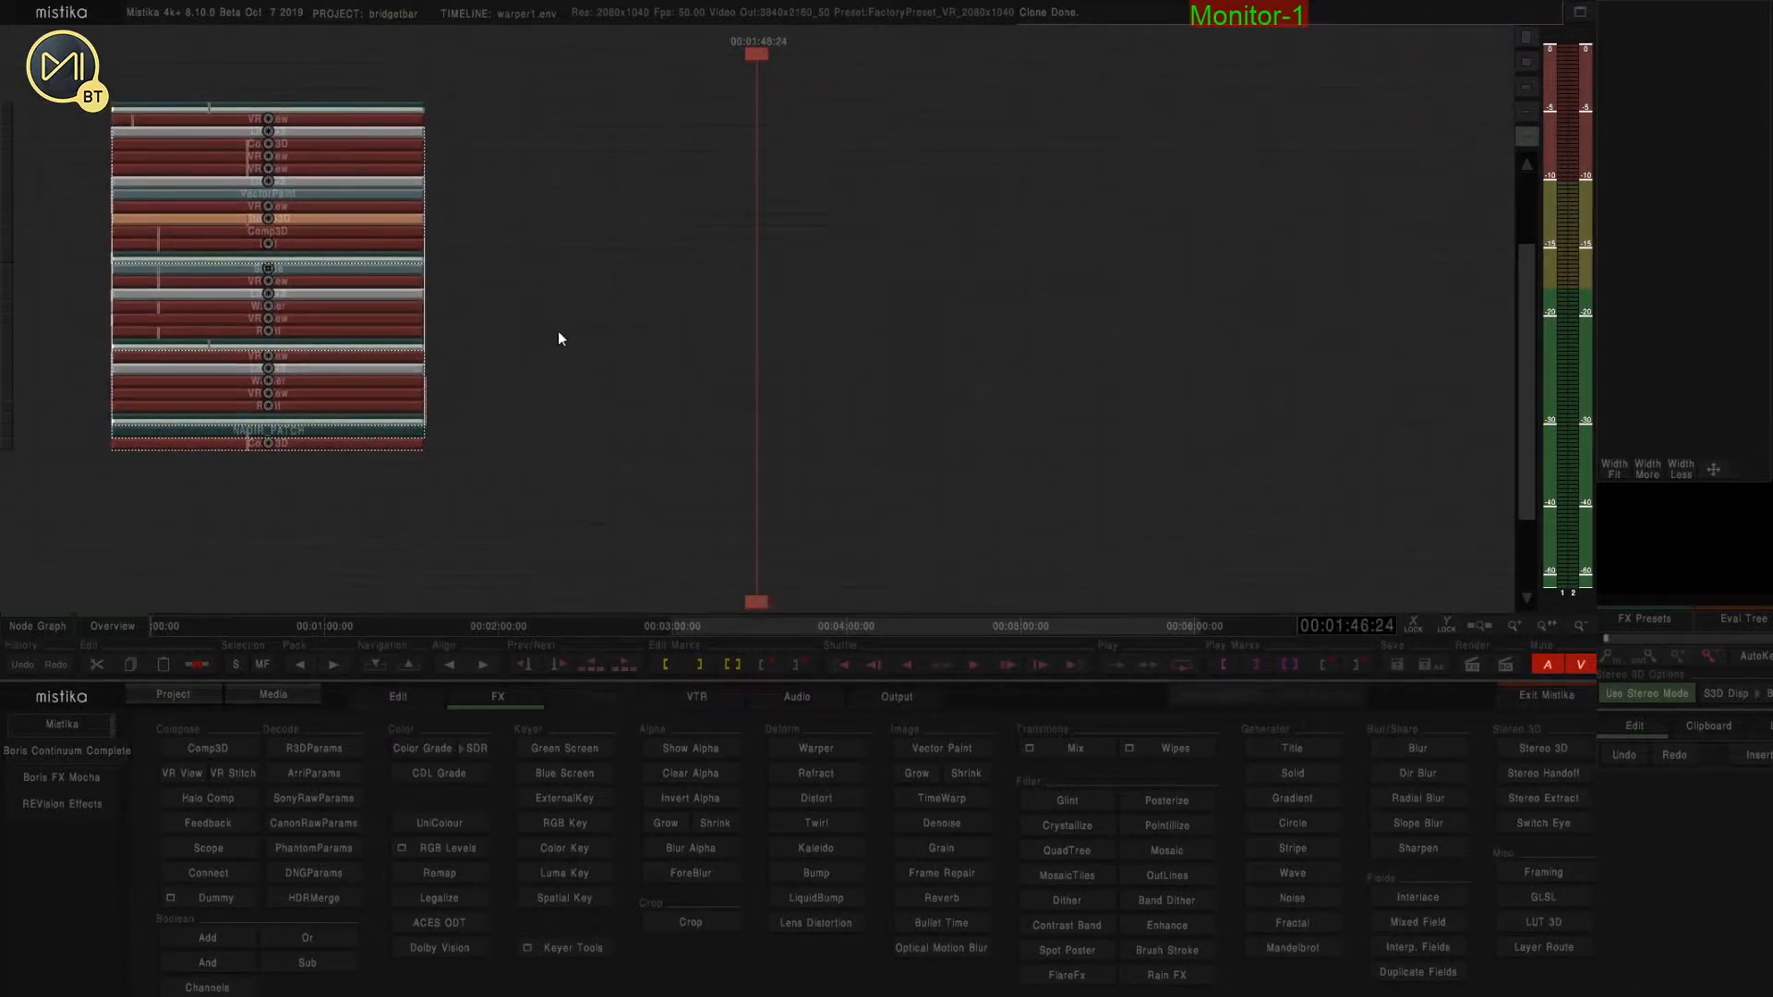
{"action": "left_click_drag", "start_coordinate": [558, 331], "coordinate": [548, 388]}
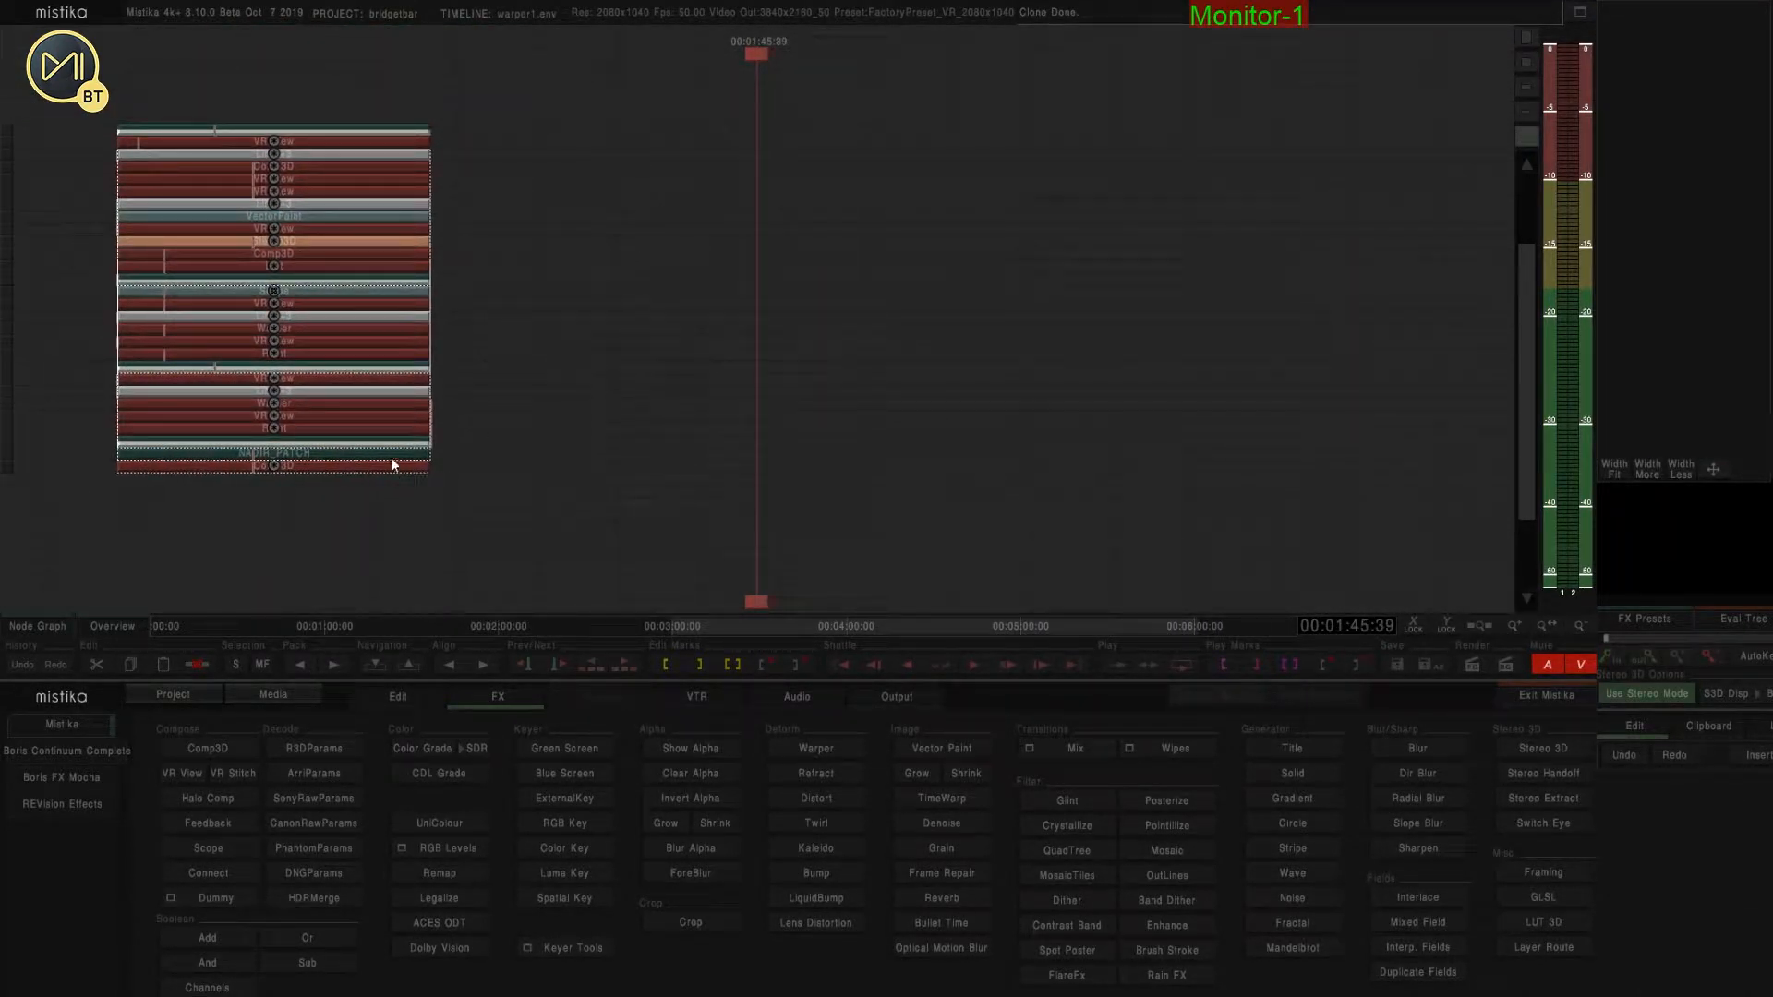
{"action": "left_click", "coordinate": [341, 441]}
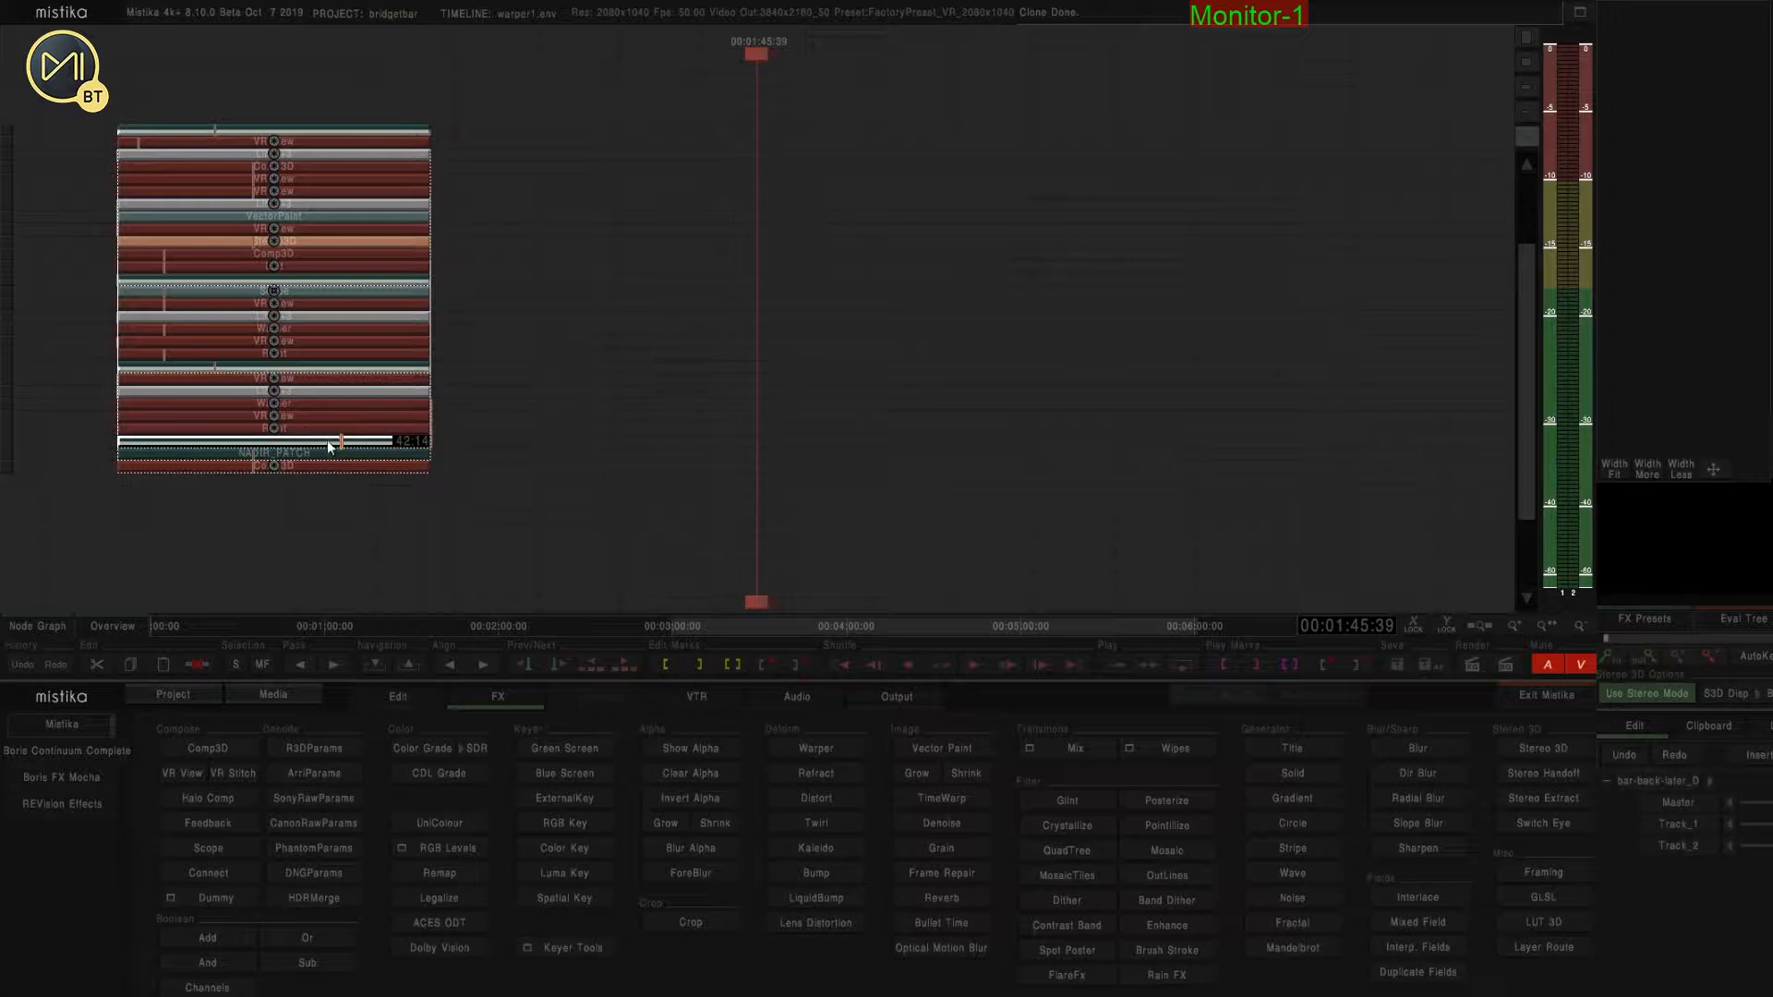
{"action": "mouse_move", "coordinate": [333, 441]}
{"action": "left_mouse_down"}
{"action": "mouse_move", "coordinate": [1113, 415]}
{"action": "mouse_move", "coordinate": [1050, 445]}
{"action": "mouse_move", "coordinate": [895, 391]}
{"action": "left_mouse_up"}
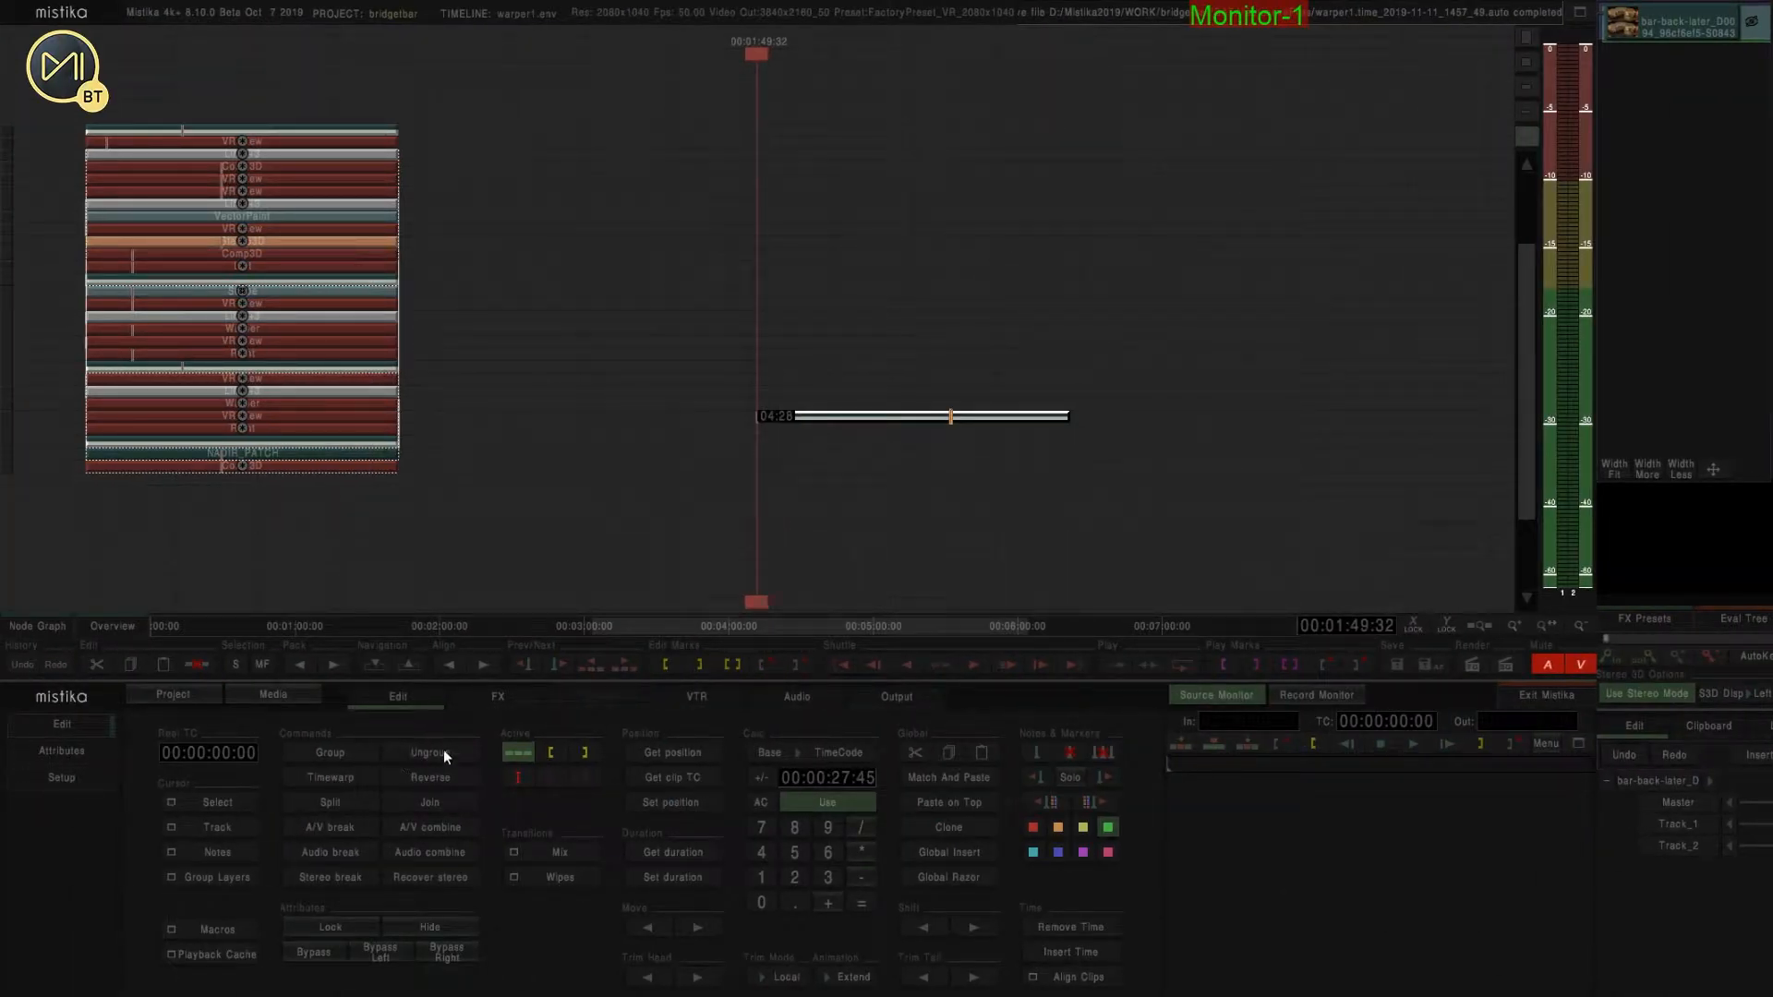
Add a Framing effect on top of the bar-back-later clip and open its parameters.
{"action": "left_click", "coordinate": [497, 697]}
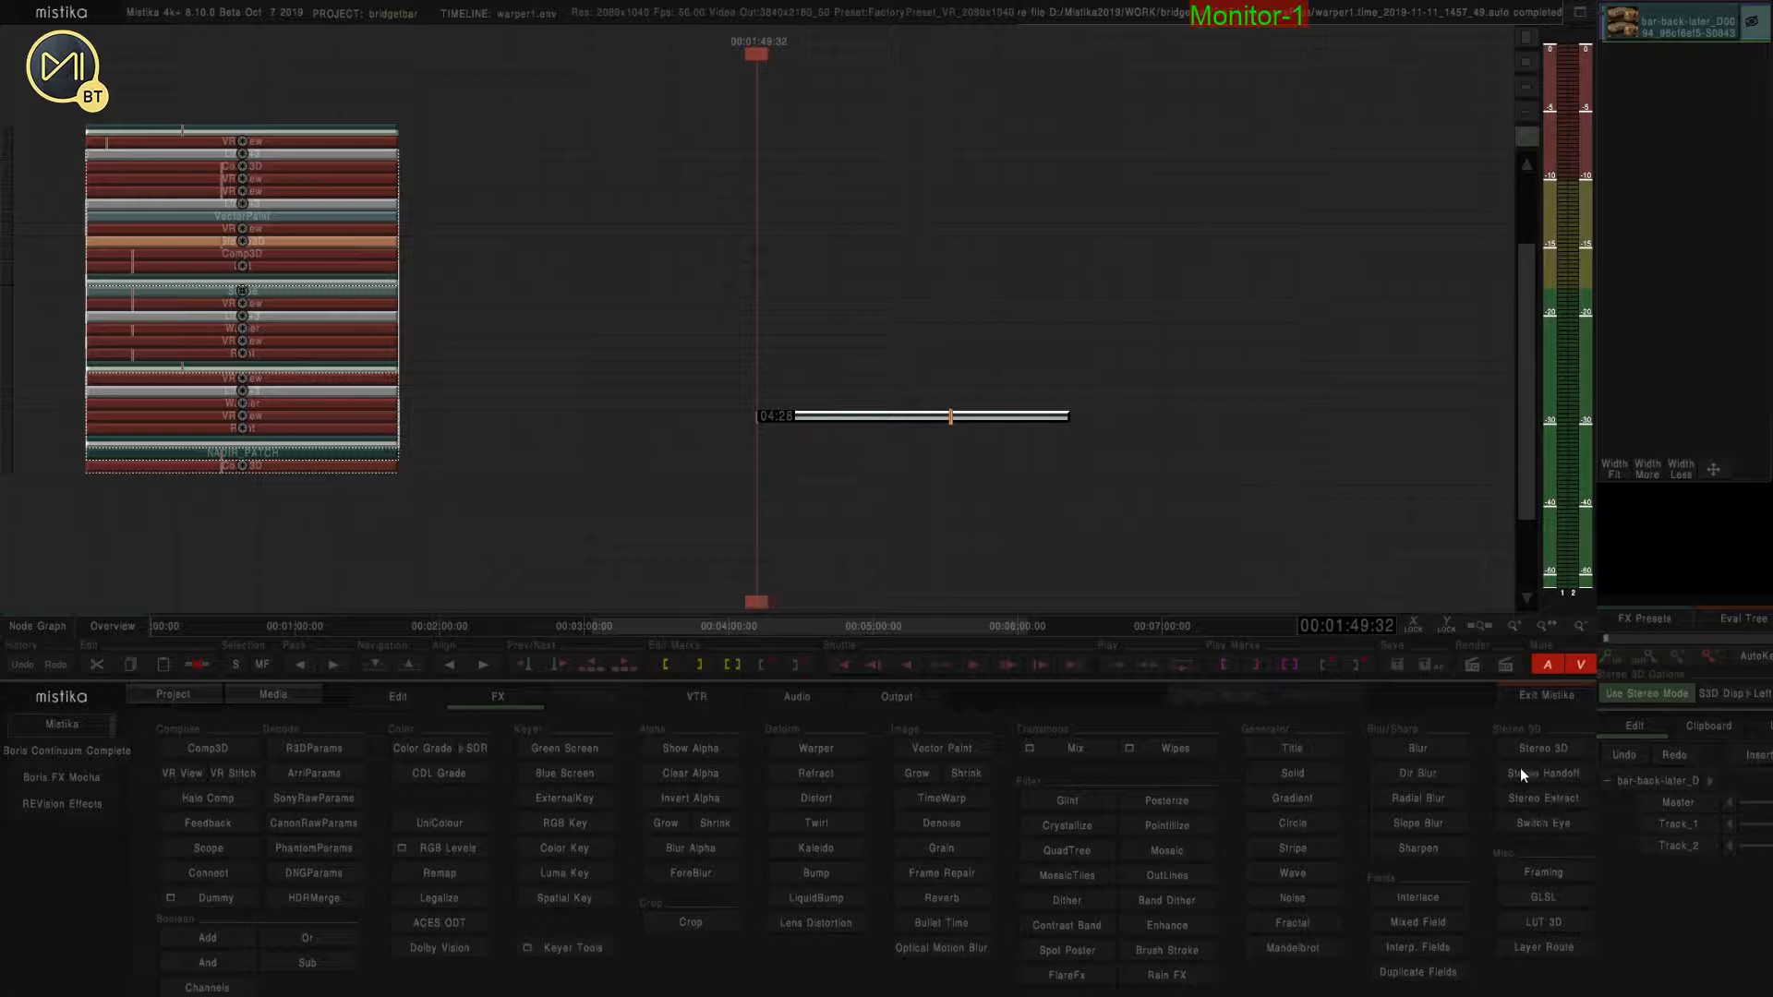
{"action": "left_click", "coordinate": [1532, 872]}
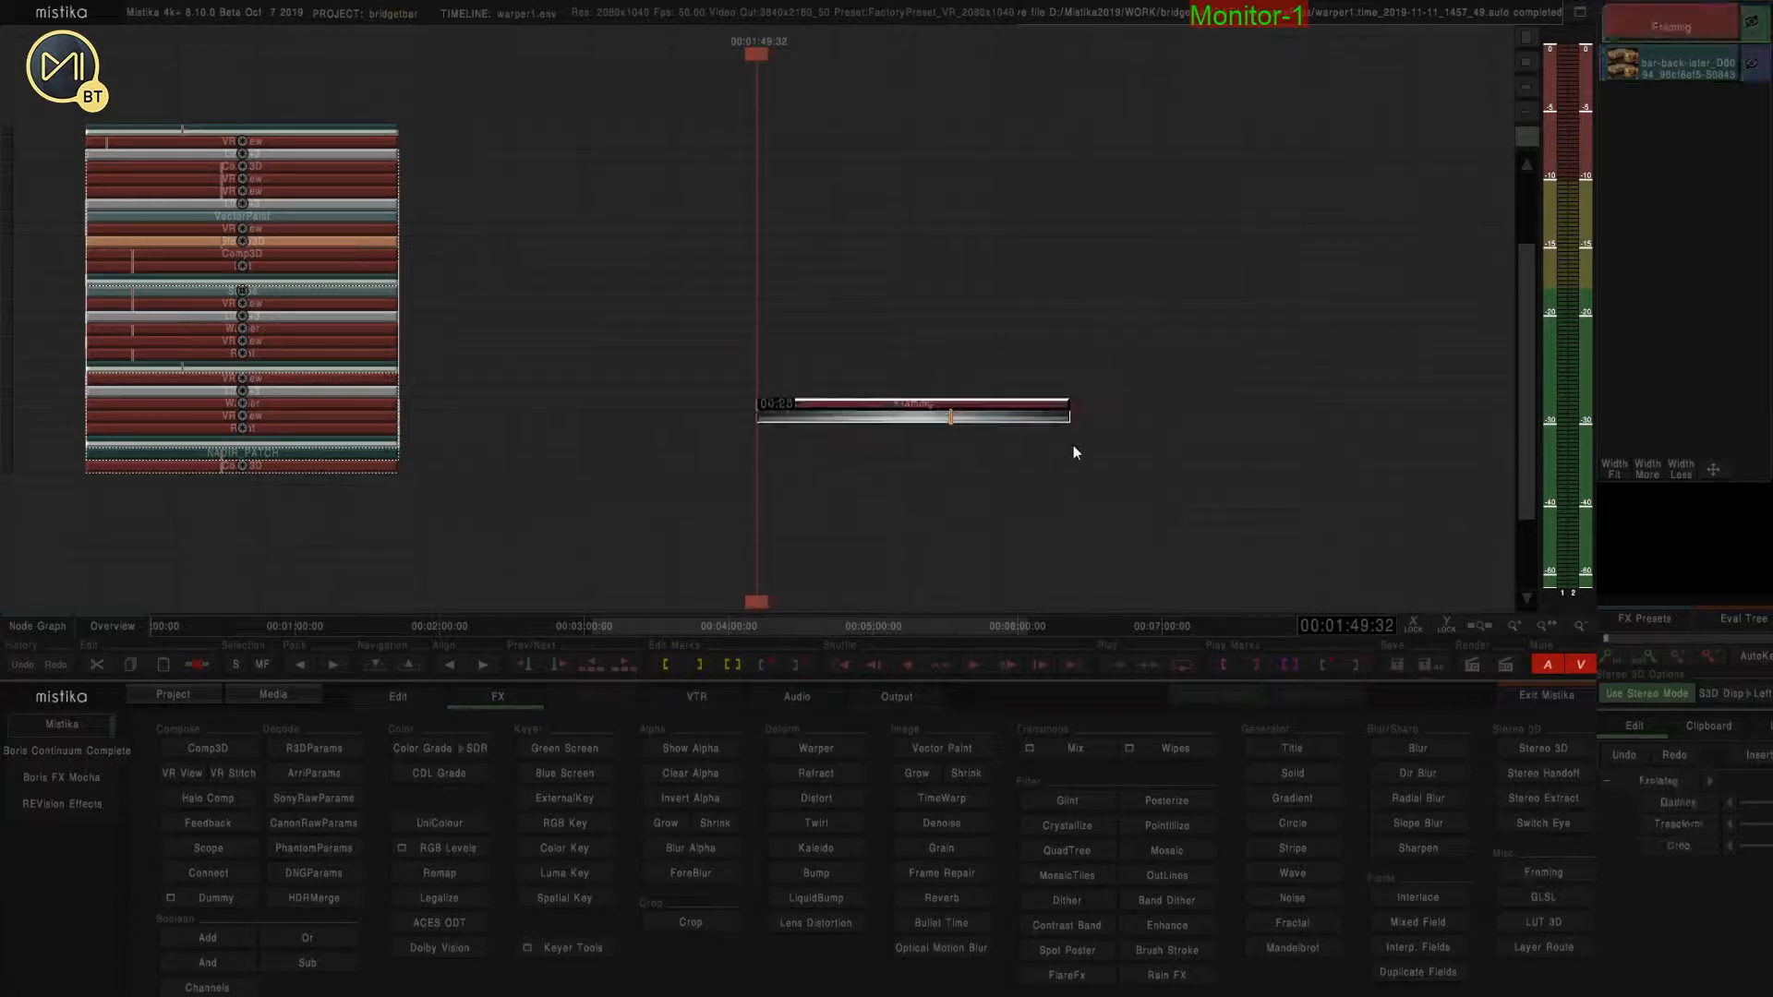
{"action": "left_click", "coordinate": [970, 405]}
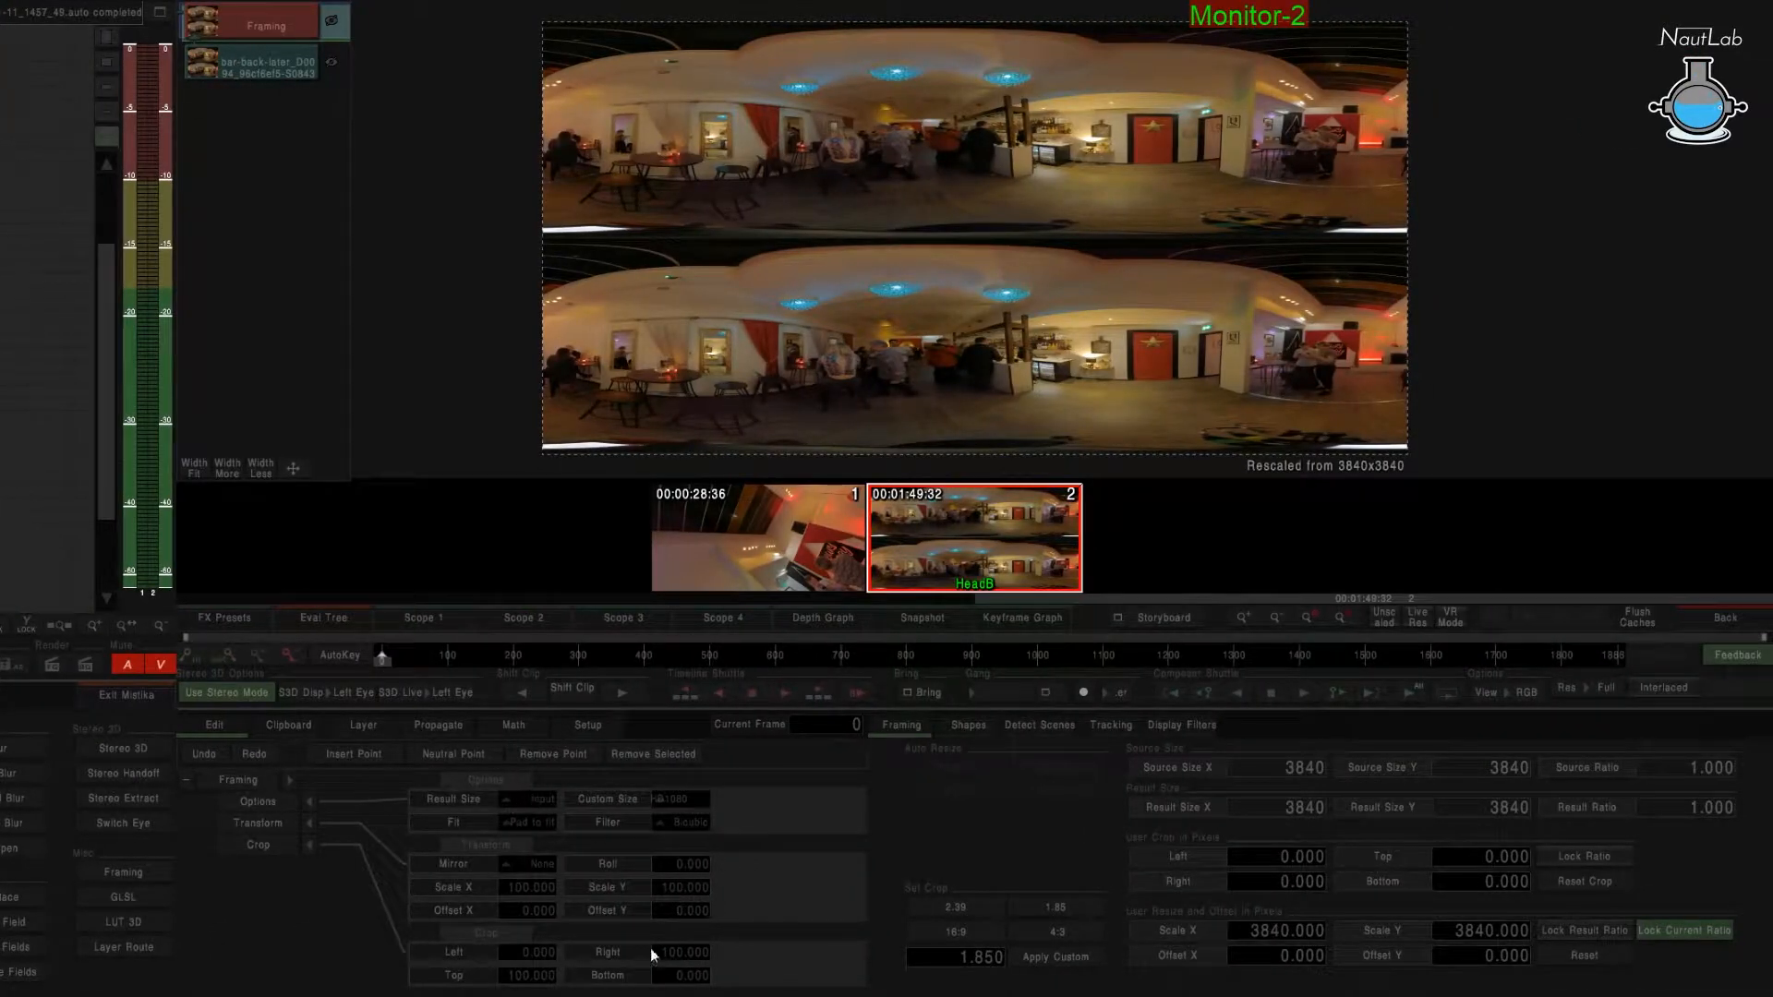
Set the Framing effect's Scale Y to 200.
{"action": "left_click", "coordinate": [684, 888]}
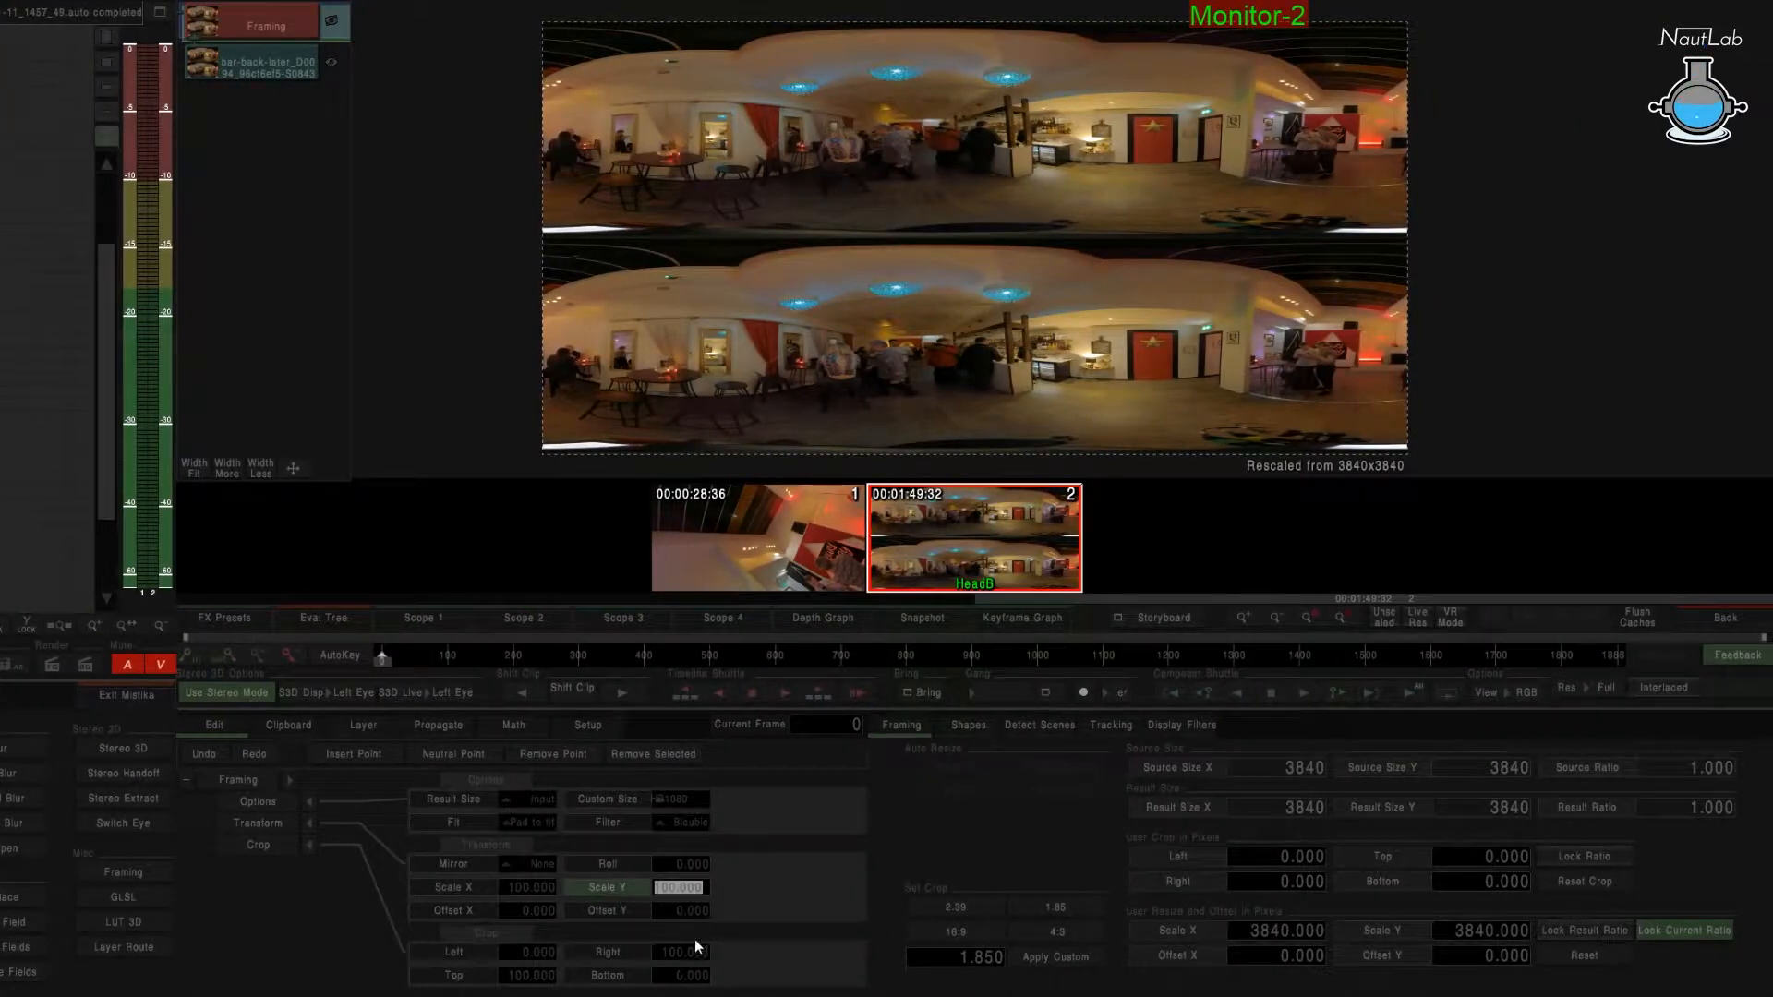
{"action": "type", "text": "200"}
{"action": "key", "text": "Return"}
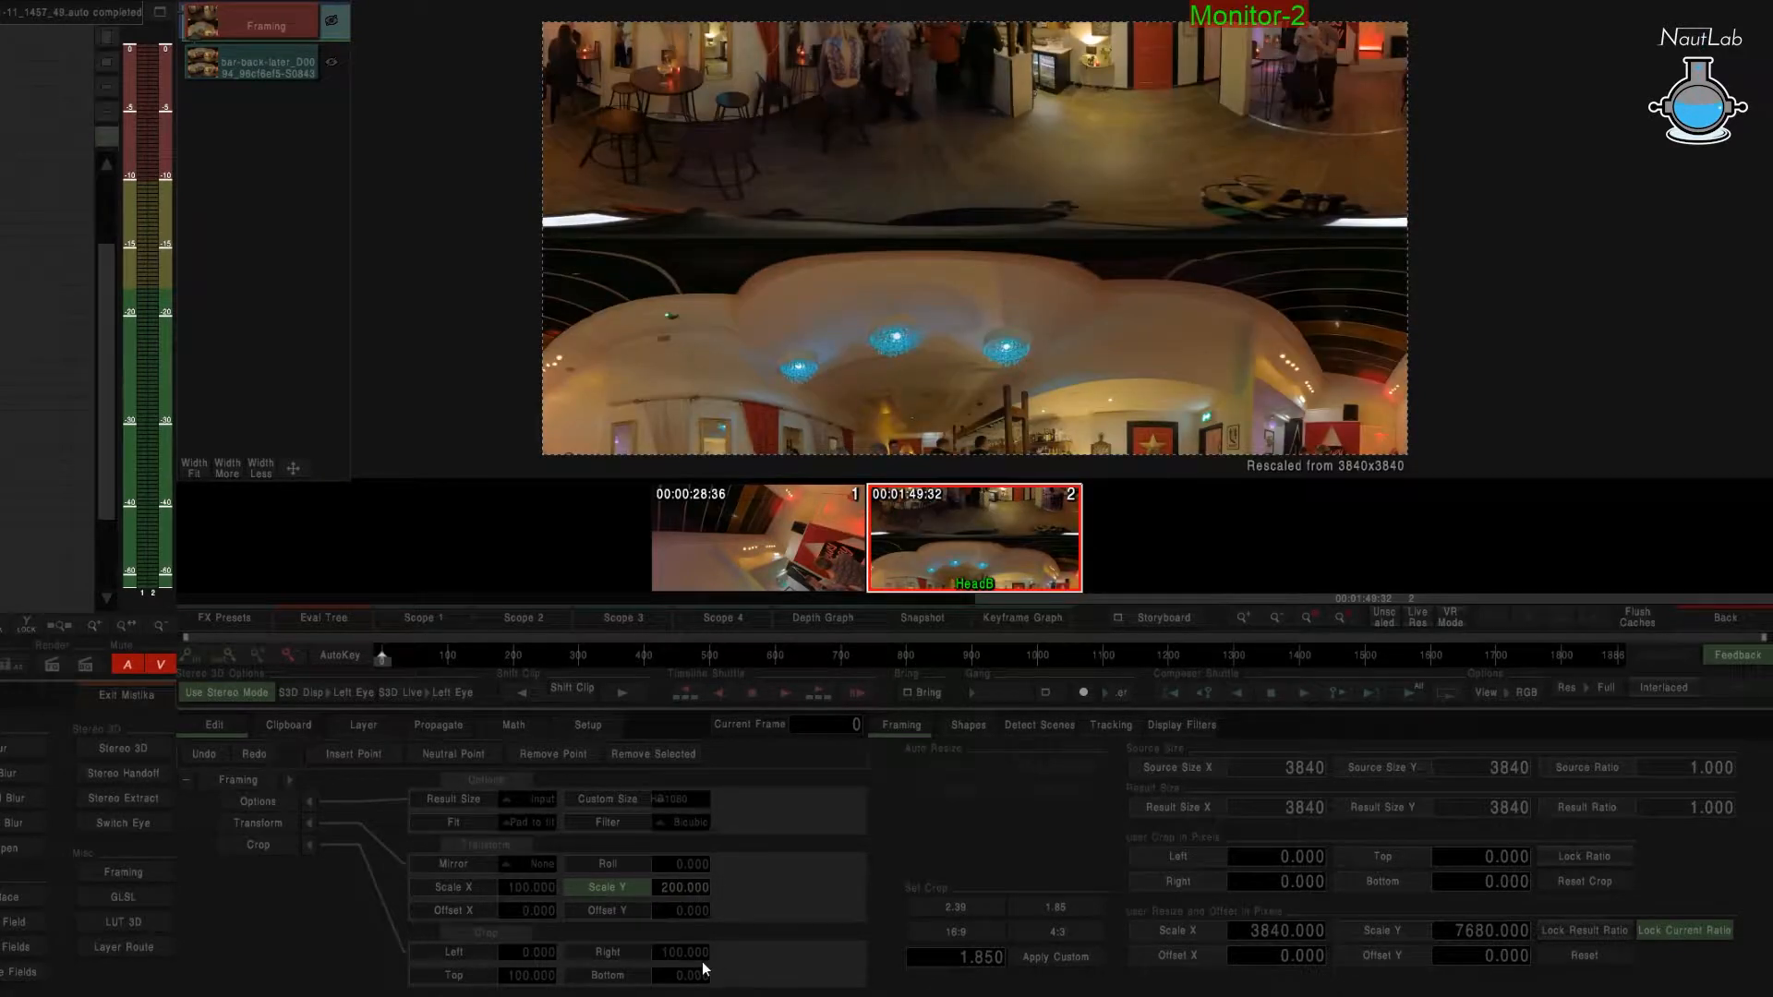
Set the Framing effect's Offset Y to -50 and check the reframed single-eye image.
{"action": "left_click", "coordinate": [683, 913]}
{"action": "type", "text": "-5"}
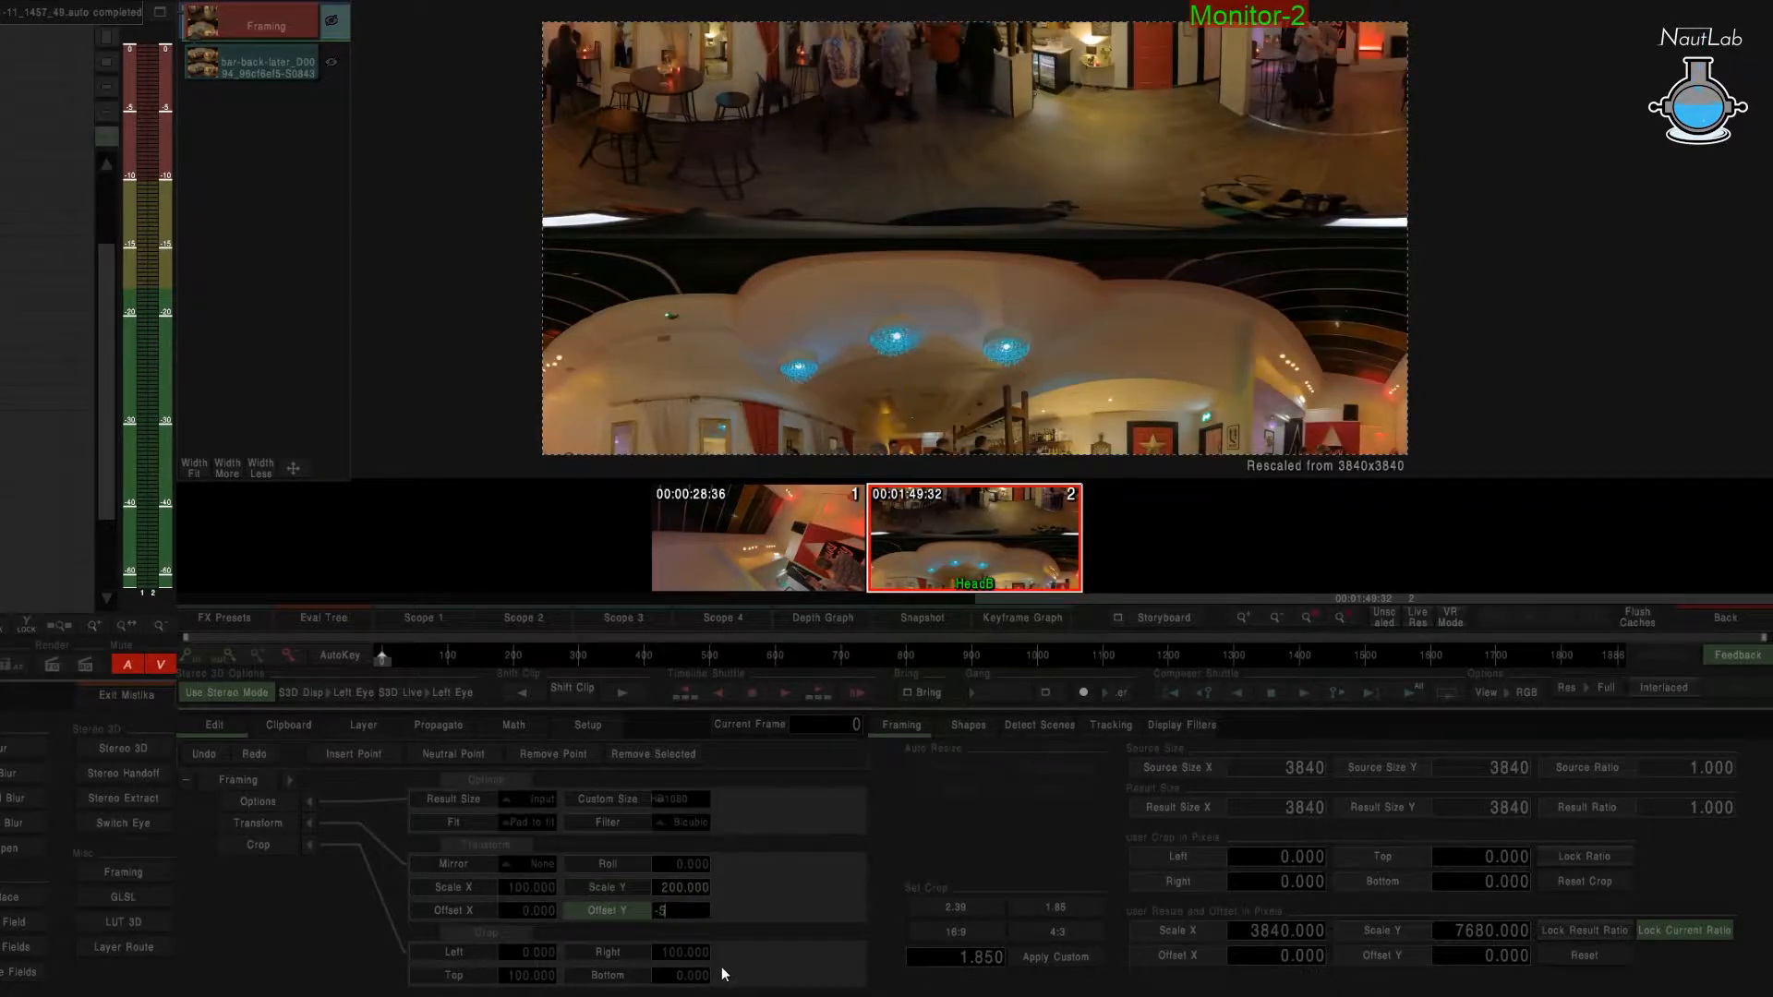
{"action": "type", "text": "0"}
{"action": "key", "text": "Return"}
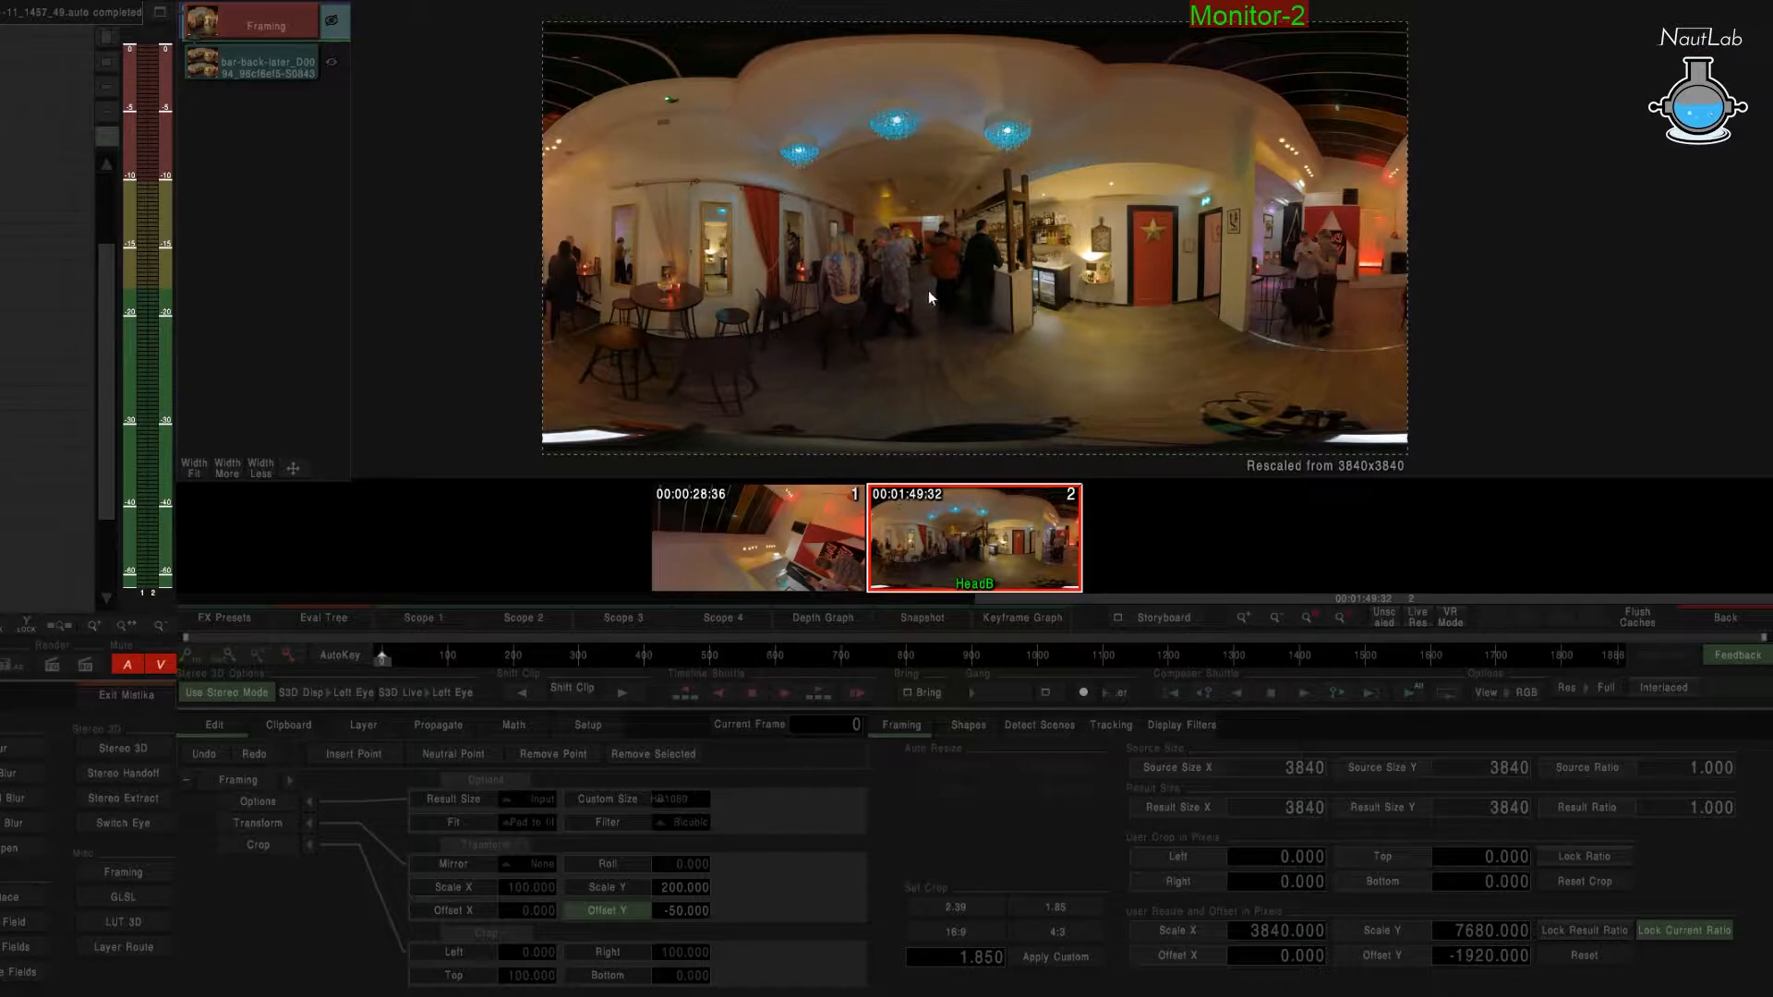
{"action": "scroll", "coordinate": [929, 292], "scroll_direction": "up", "scroll_amount": 3}
{"action": "scroll", "coordinate": [903, 312], "scroll_direction": "up", "scroll_amount": 2}
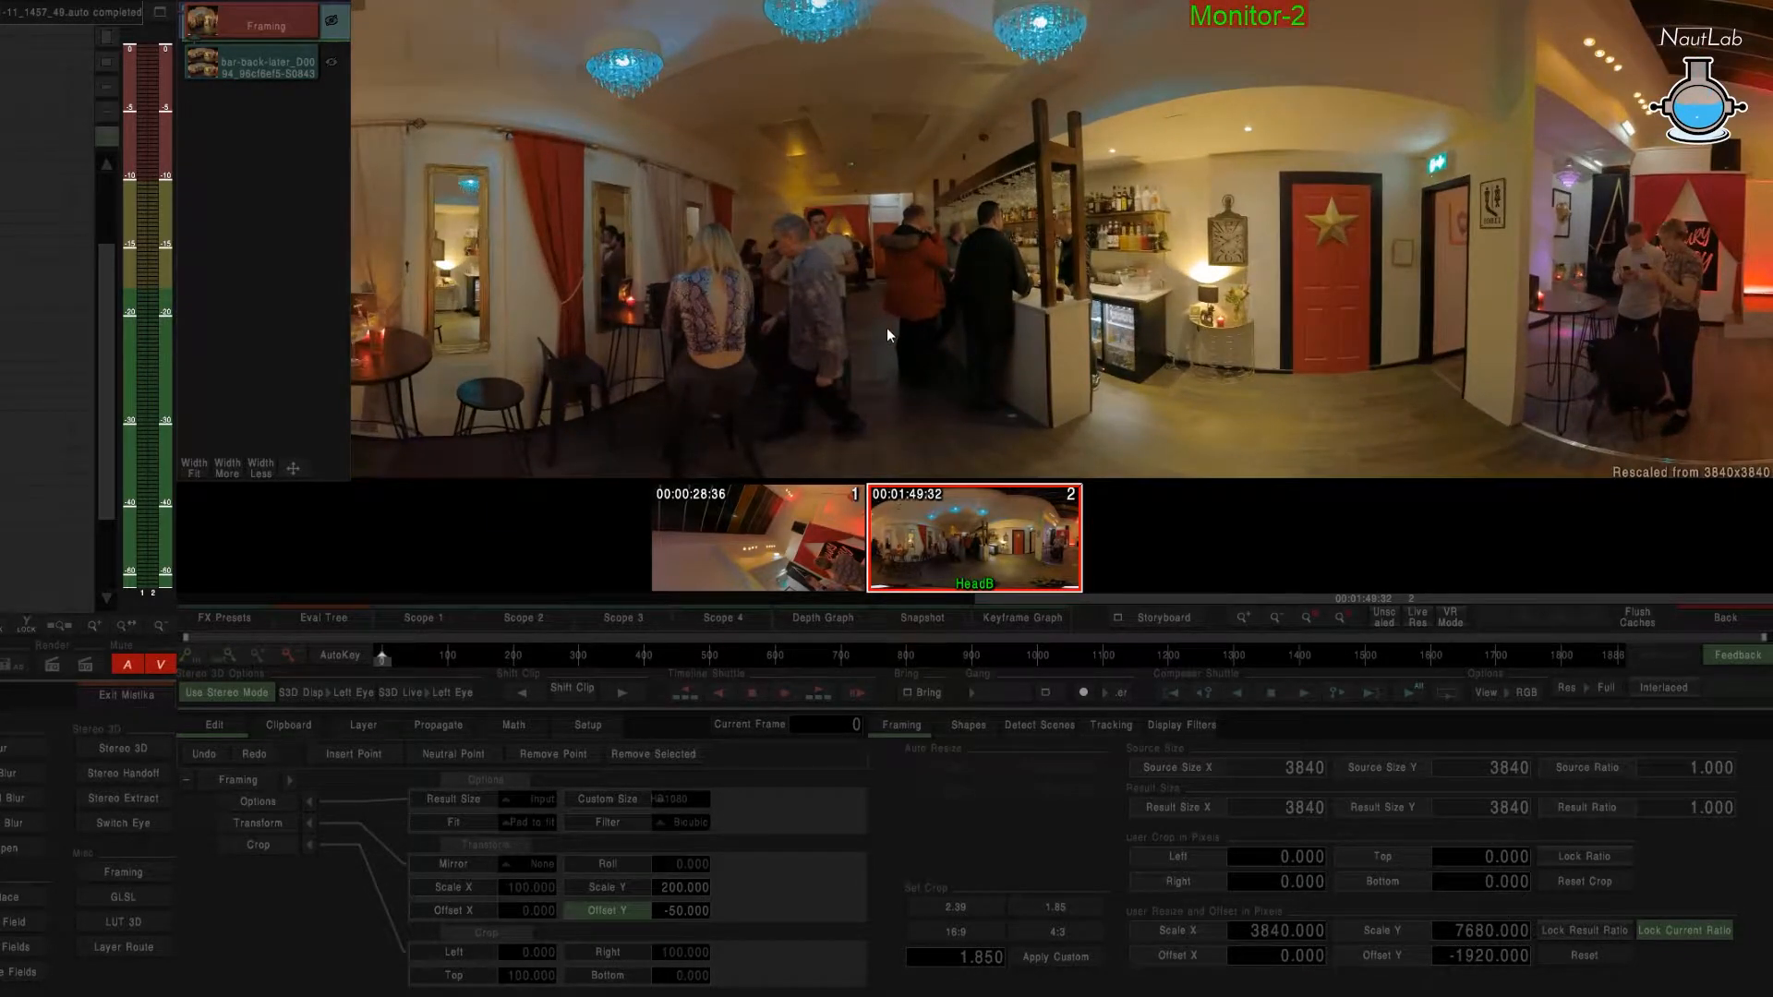
{"action": "scroll", "coordinate": [883, 314], "scroll_direction": "up", "scroll_amount": 2}
{"action": "scroll", "coordinate": [883, 319], "scroll_direction": "down", "scroll_amount": 4}
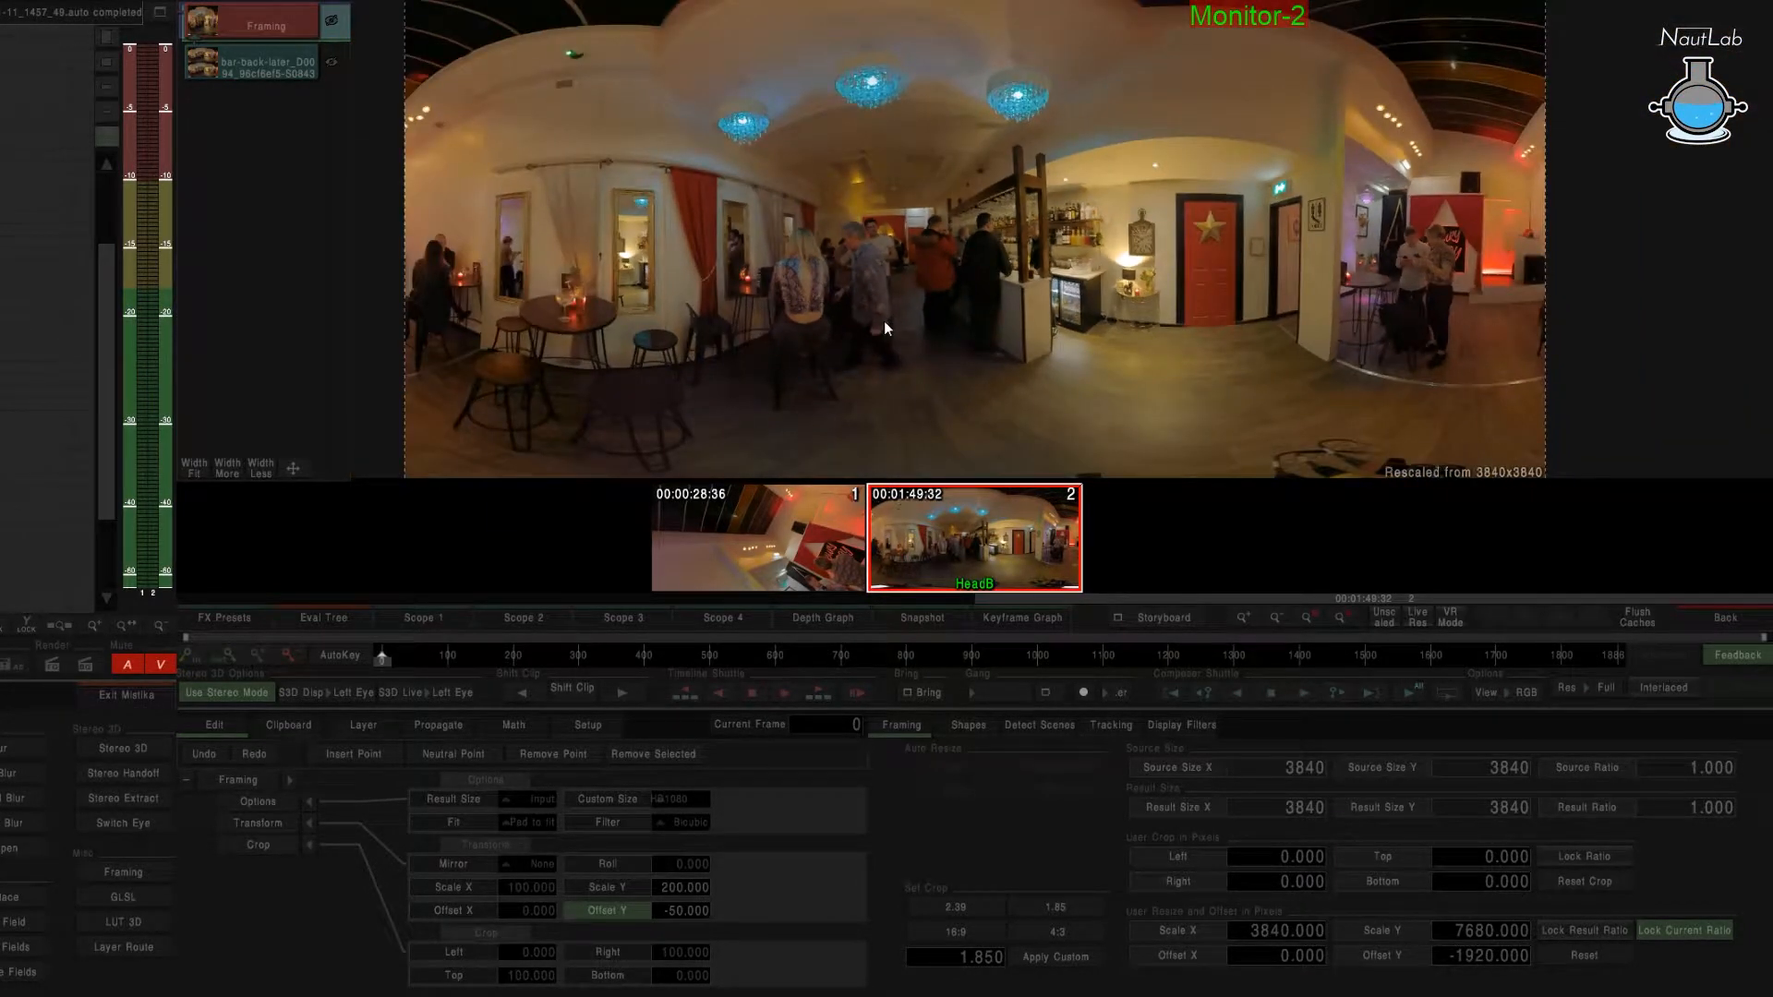
{"action": "scroll", "coordinate": [960, 320], "scroll_direction": "up", "scroll_amount": 1}
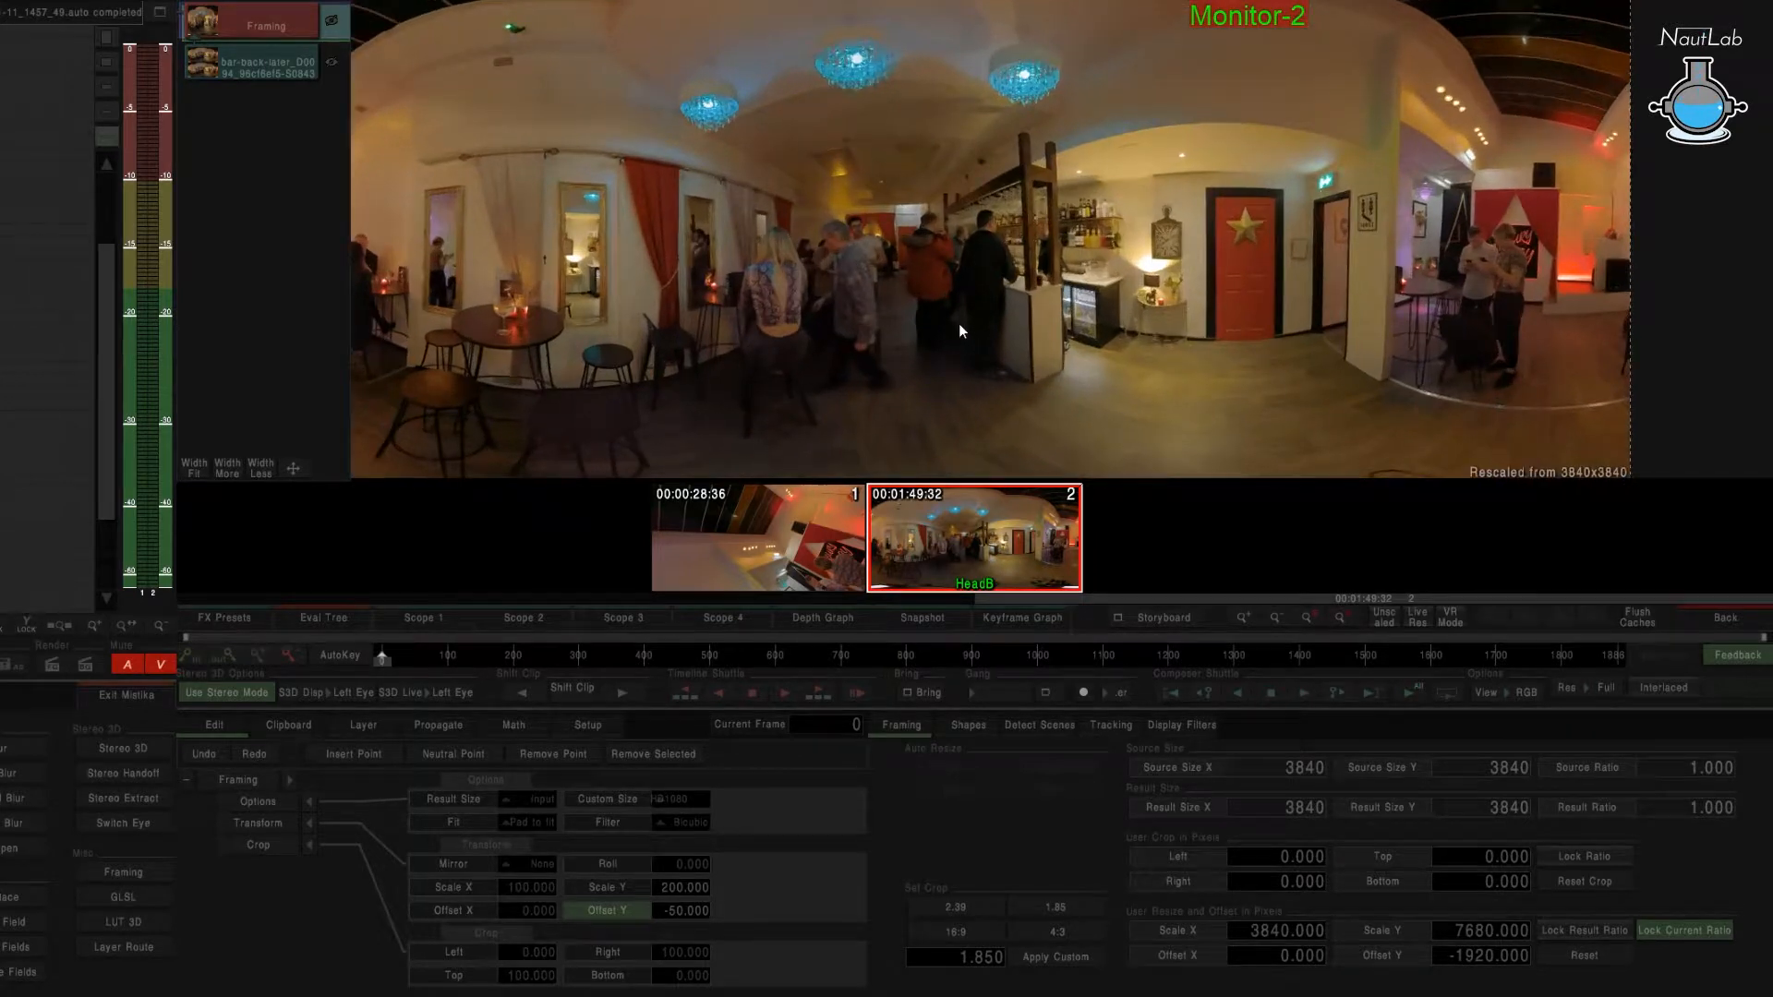
{"action": "scroll", "coordinate": [867, 281], "scroll_direction": "down", "scroll_amount": 1}
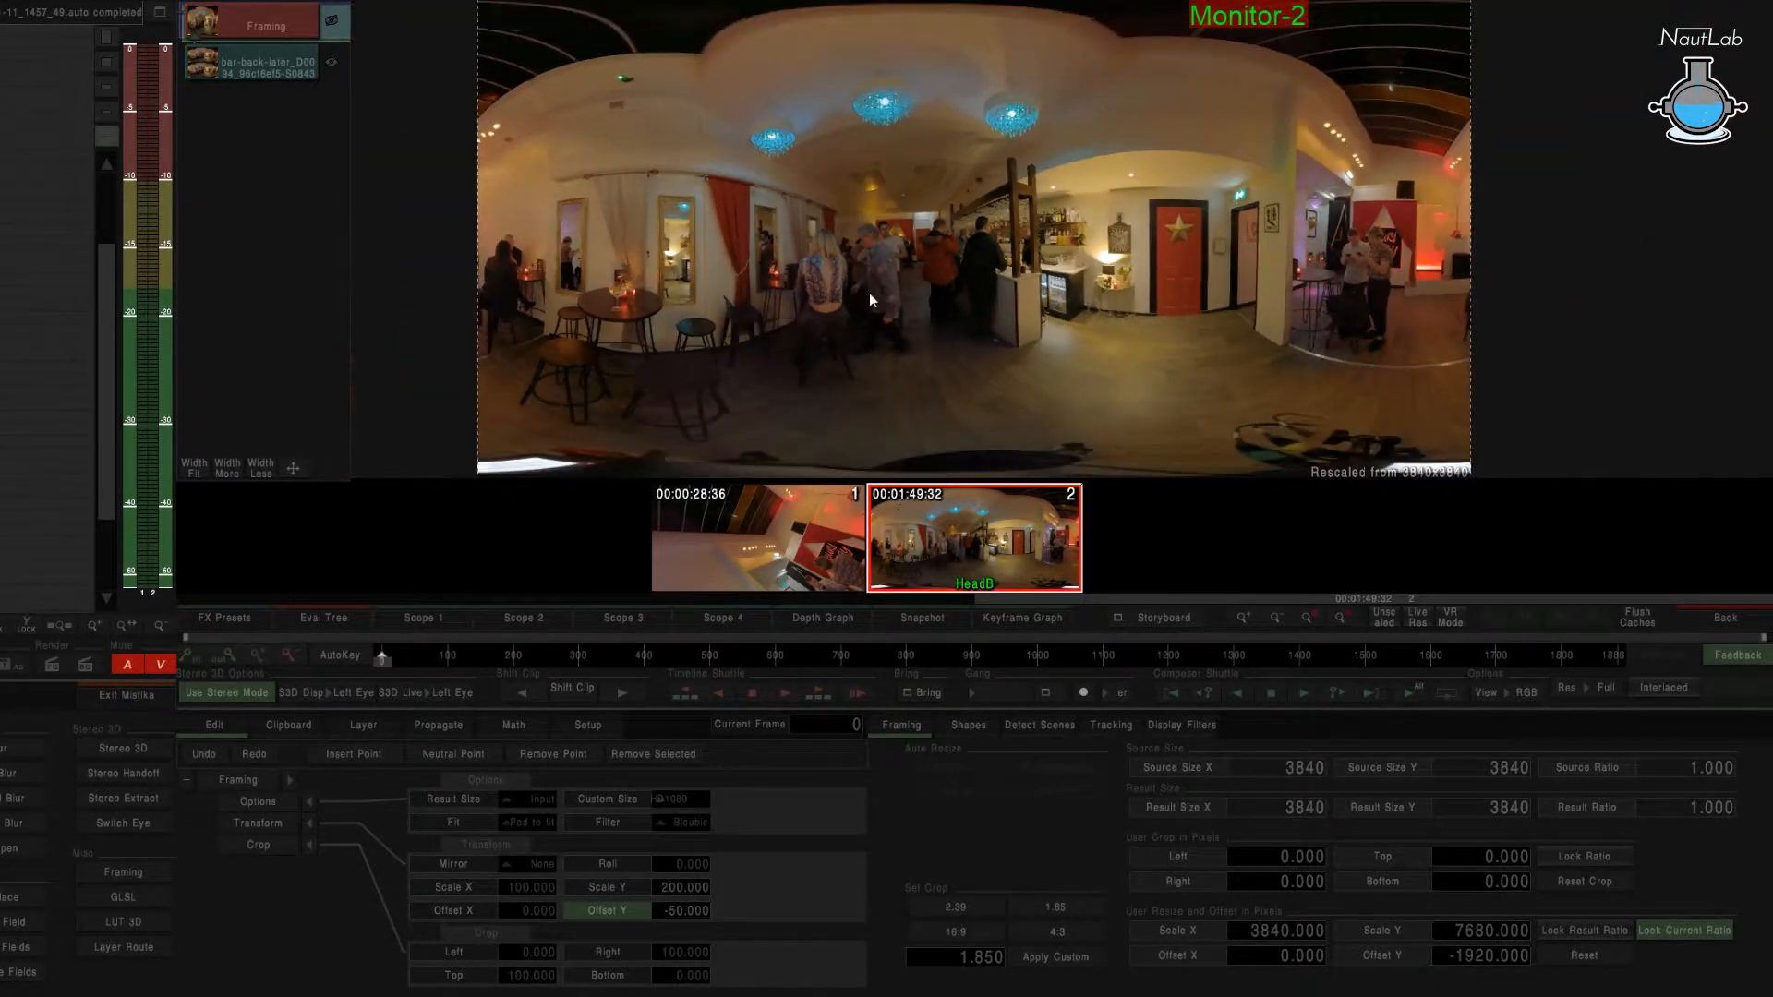
{"action": "scroll", "coordinate": [837, 219], "scroll_direction": "down", "scroll_amount": 1}
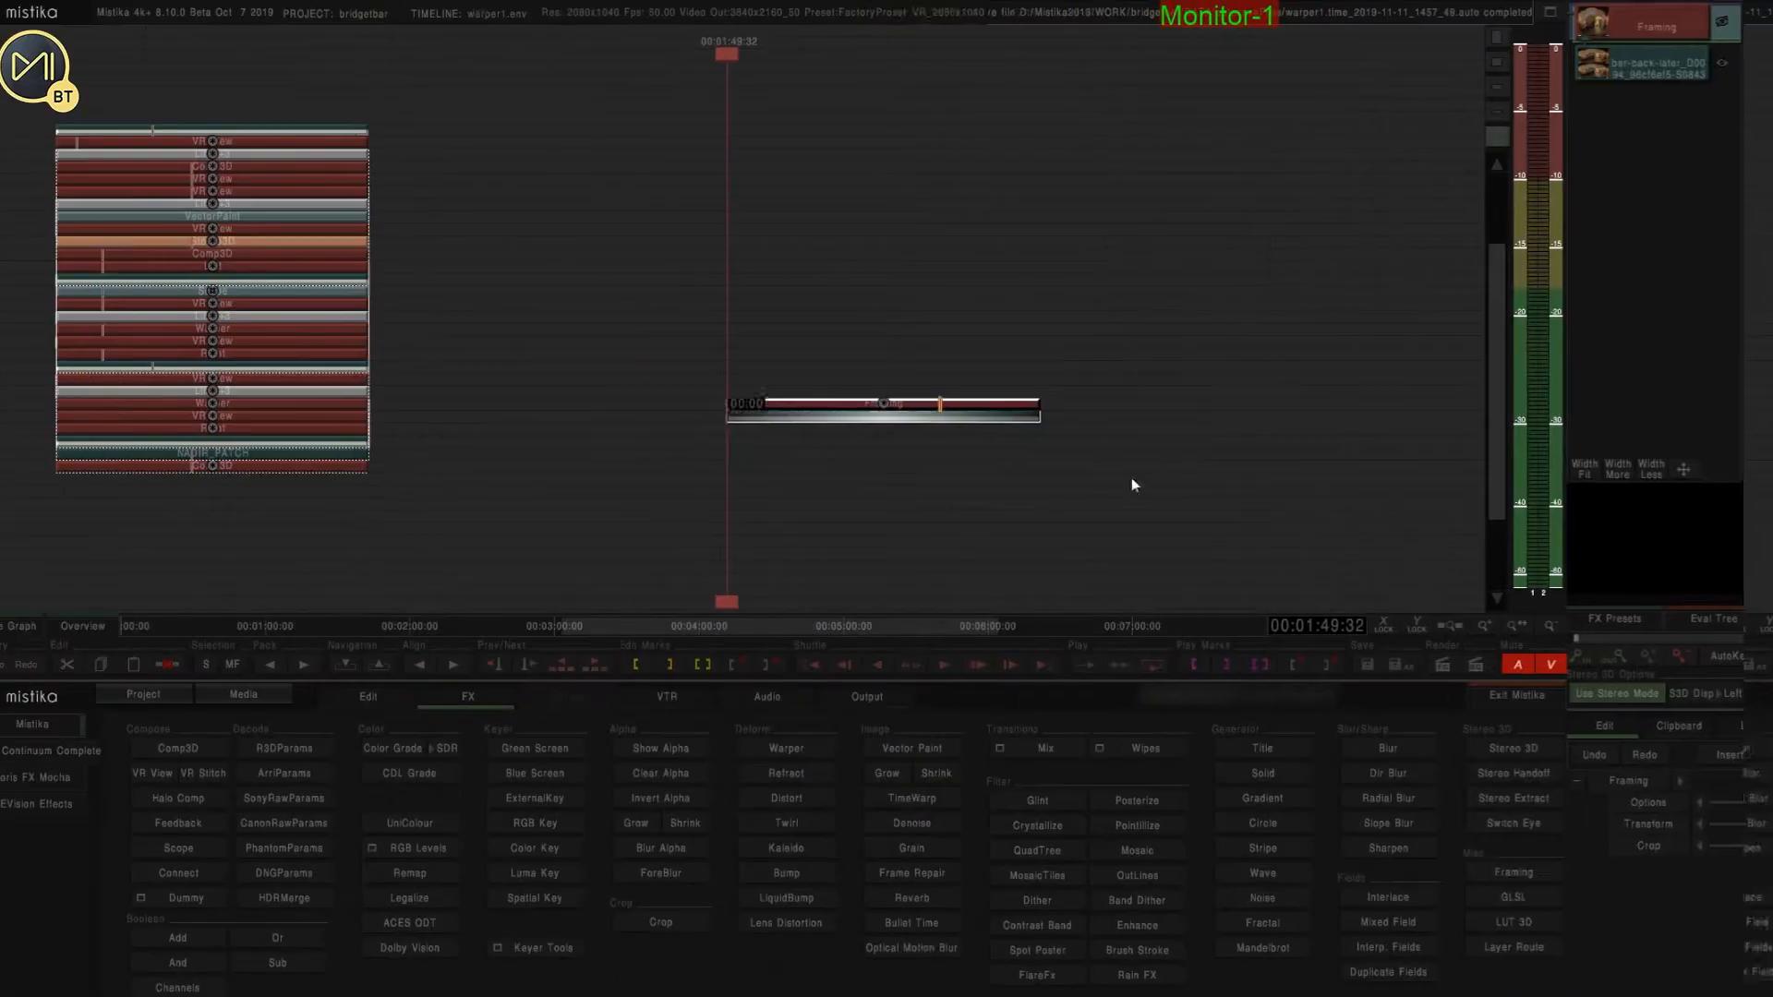
Duplicate the Framing and bar-back-later stack above the original, and set the upper Framing's Offset Y to 50.
{"action": "mouse_move", "coordinate": [728, 399]}
{"action": "left_mouse_down"}
{"action": "mouse_move", "coordinate": [1117, 462]}
{"action": "mouse_move", "coordinate": [978, 375]}
{"action": "mouse_move", "coordinate": [978, 393]}
{"action": "left_mouse_up"}
{"action": "double_click", "coordinate": [965, 379]}
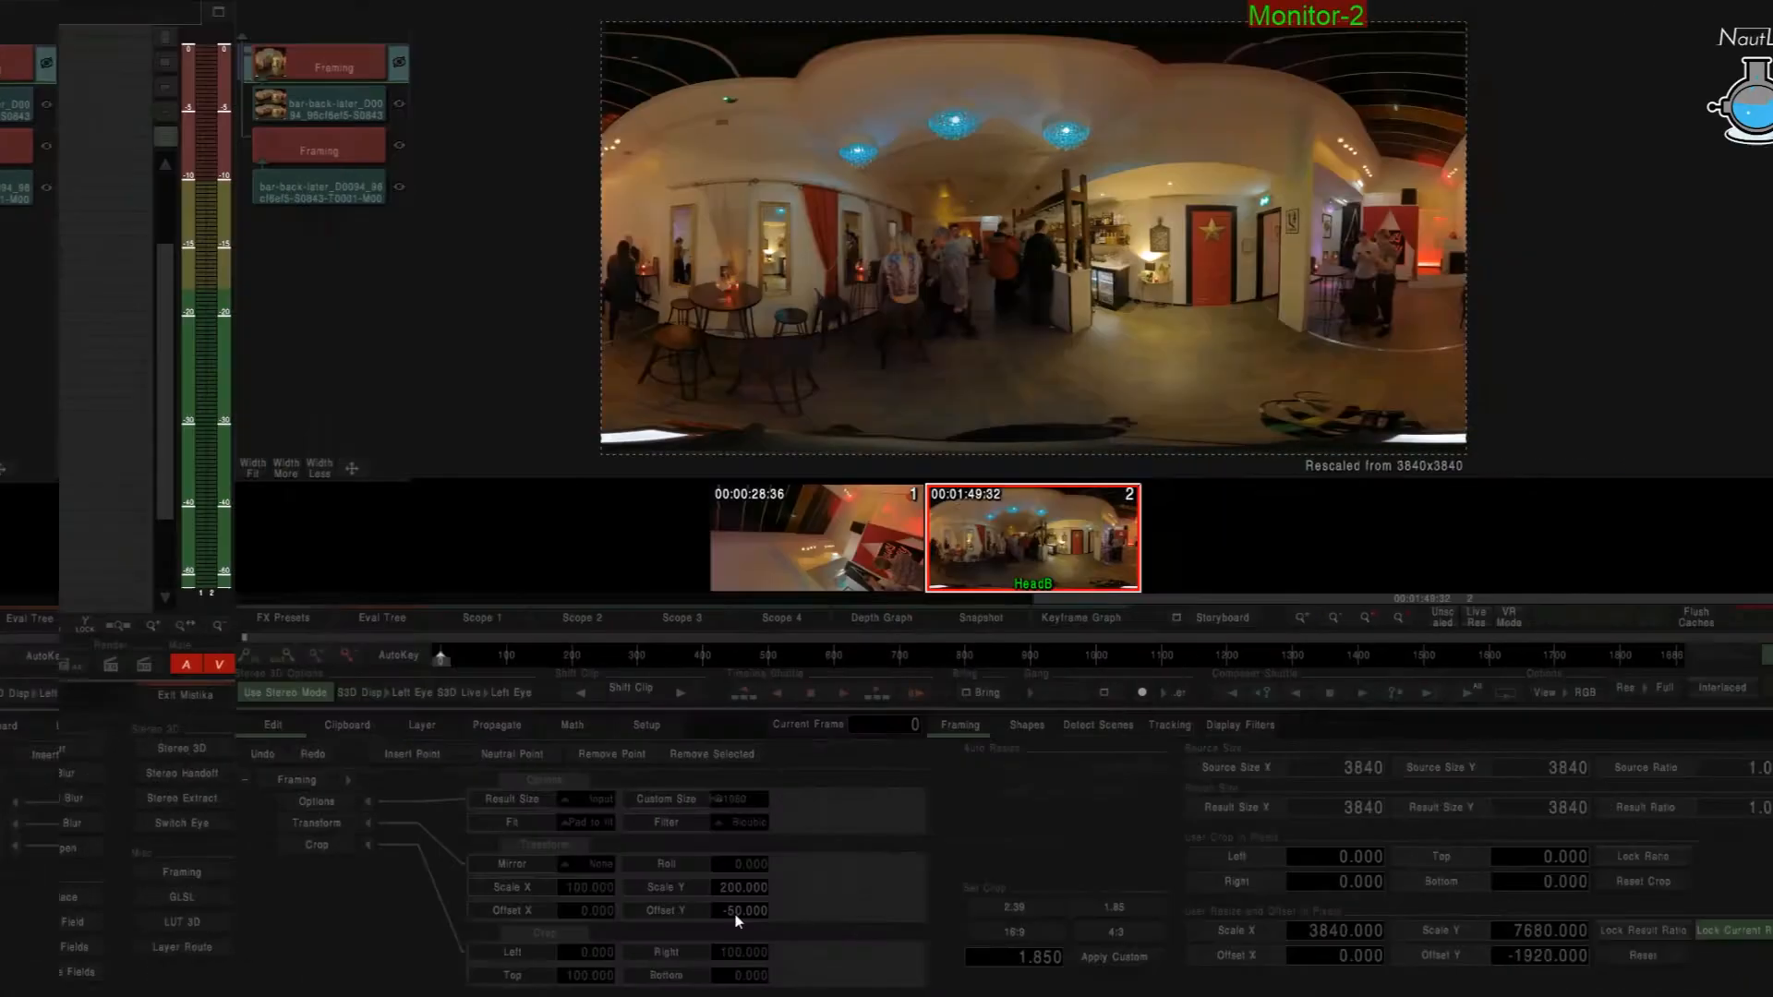
{"action": "left_click", "coordinate": [734, 913]}
{"action": "left_click", "coordinate": [721, 912]}
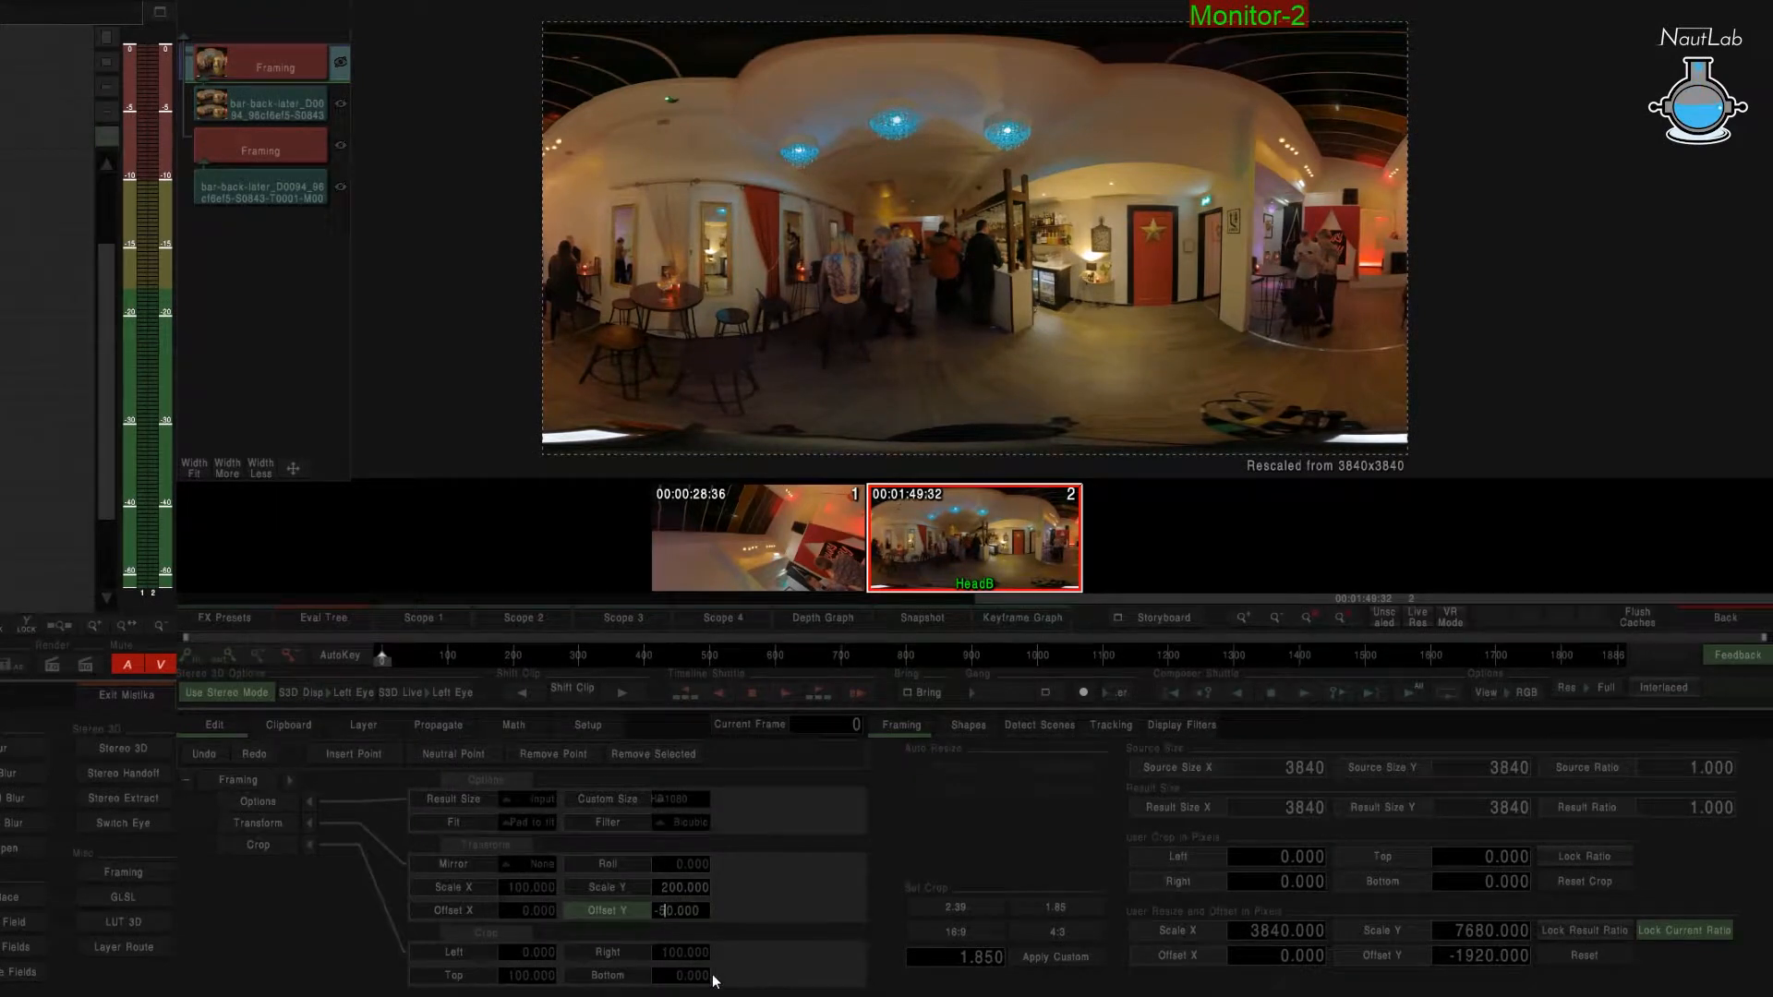
{"action": "key", "text": "Delete"}
{"action": "key", "text": "Return"}
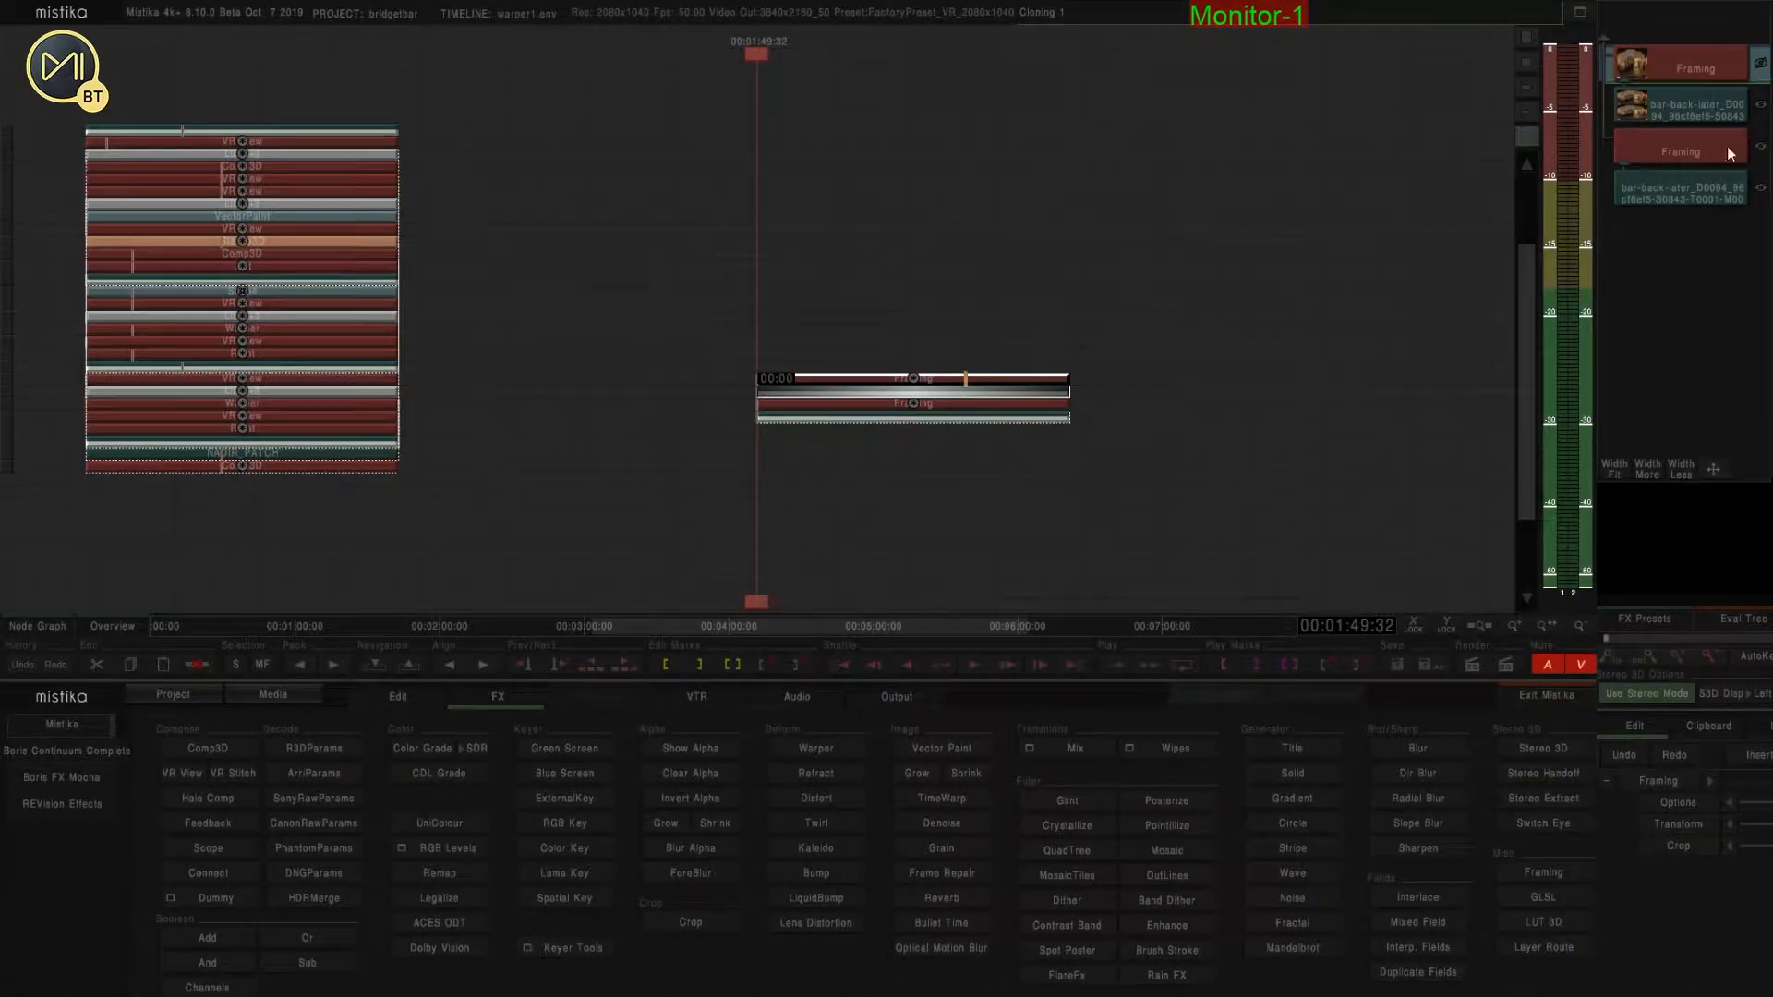
Compare the two Framing branches by viewing each of them in turn.
{"action": "left_click", "coordinate": [1709, 153]}
{"action": "left_click", "coordinate": [1693, 74]}
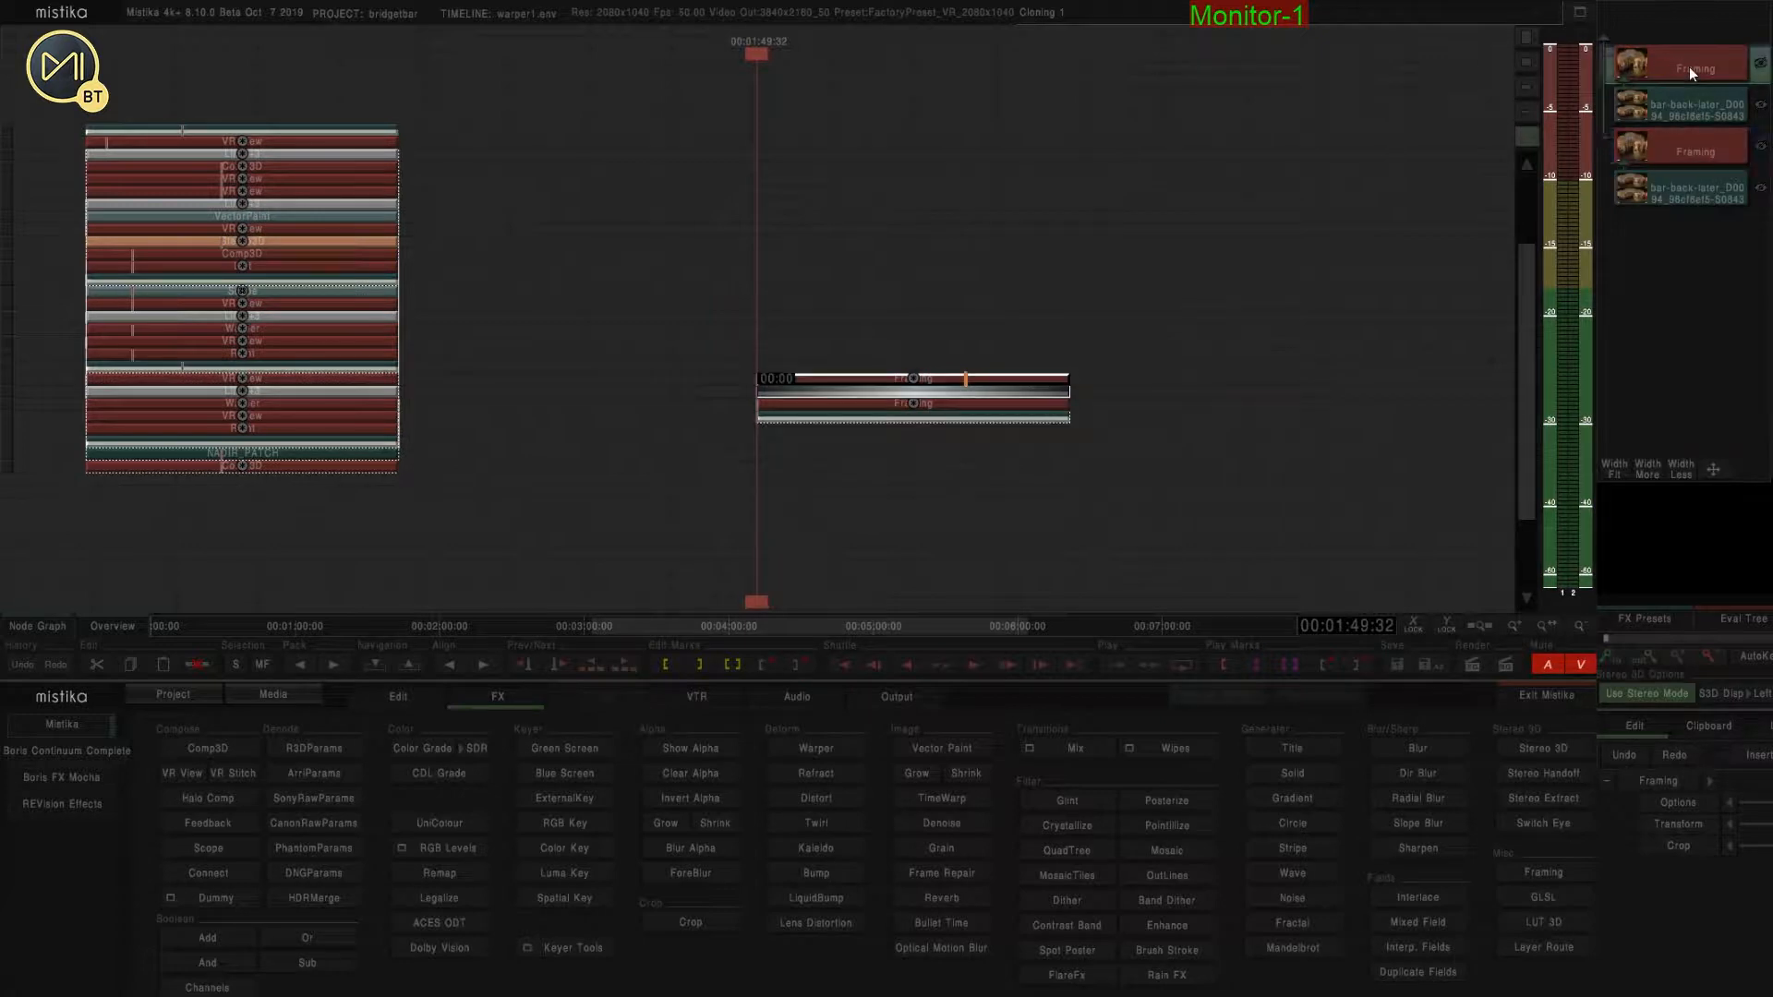
{"action": "left_click", "coordinate": [1686, 150]}
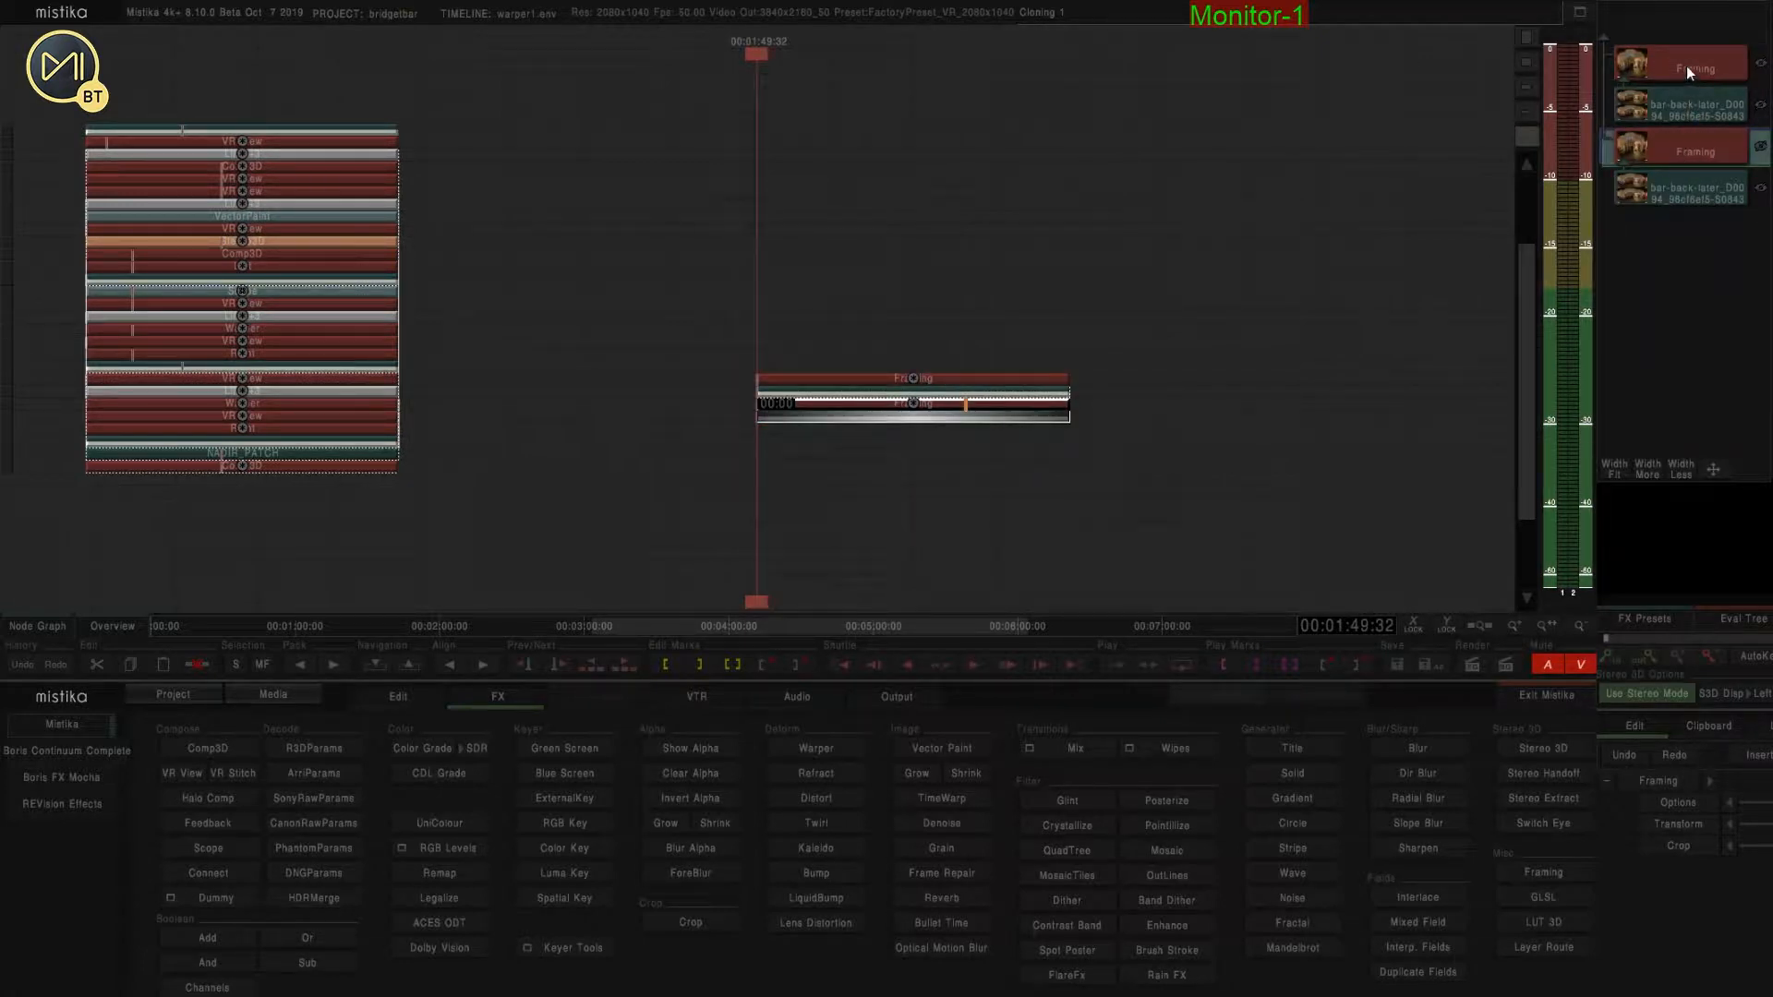
{"action": "left_click", "coordinate": [1689, 74]}
{"action": "left_click", "coordinate": [1695, 146]}
Select both Framing and clip stacks in the timeline and combine them under a Stereo 3D effect.
{"action": "left_click", "coordinate": [1232, 430]}
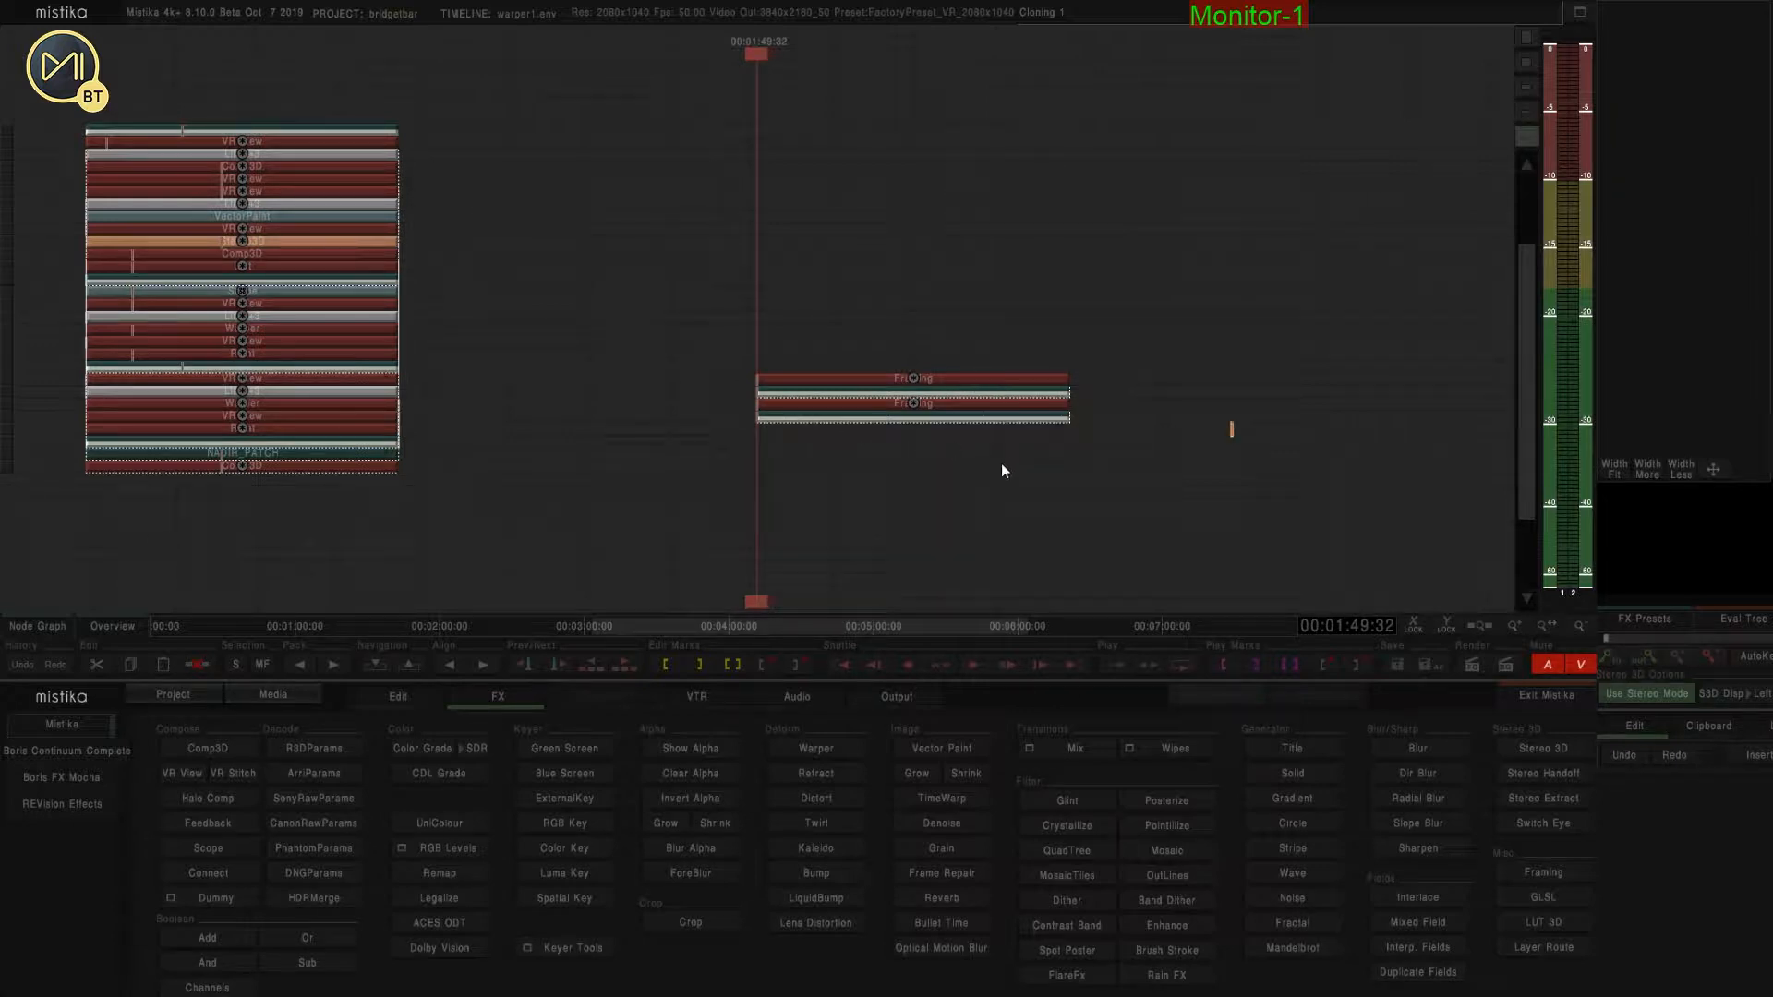
{"action": "left_click_drag", "start_coordinate": [683, 394], "coordinate": [1232, 530]}
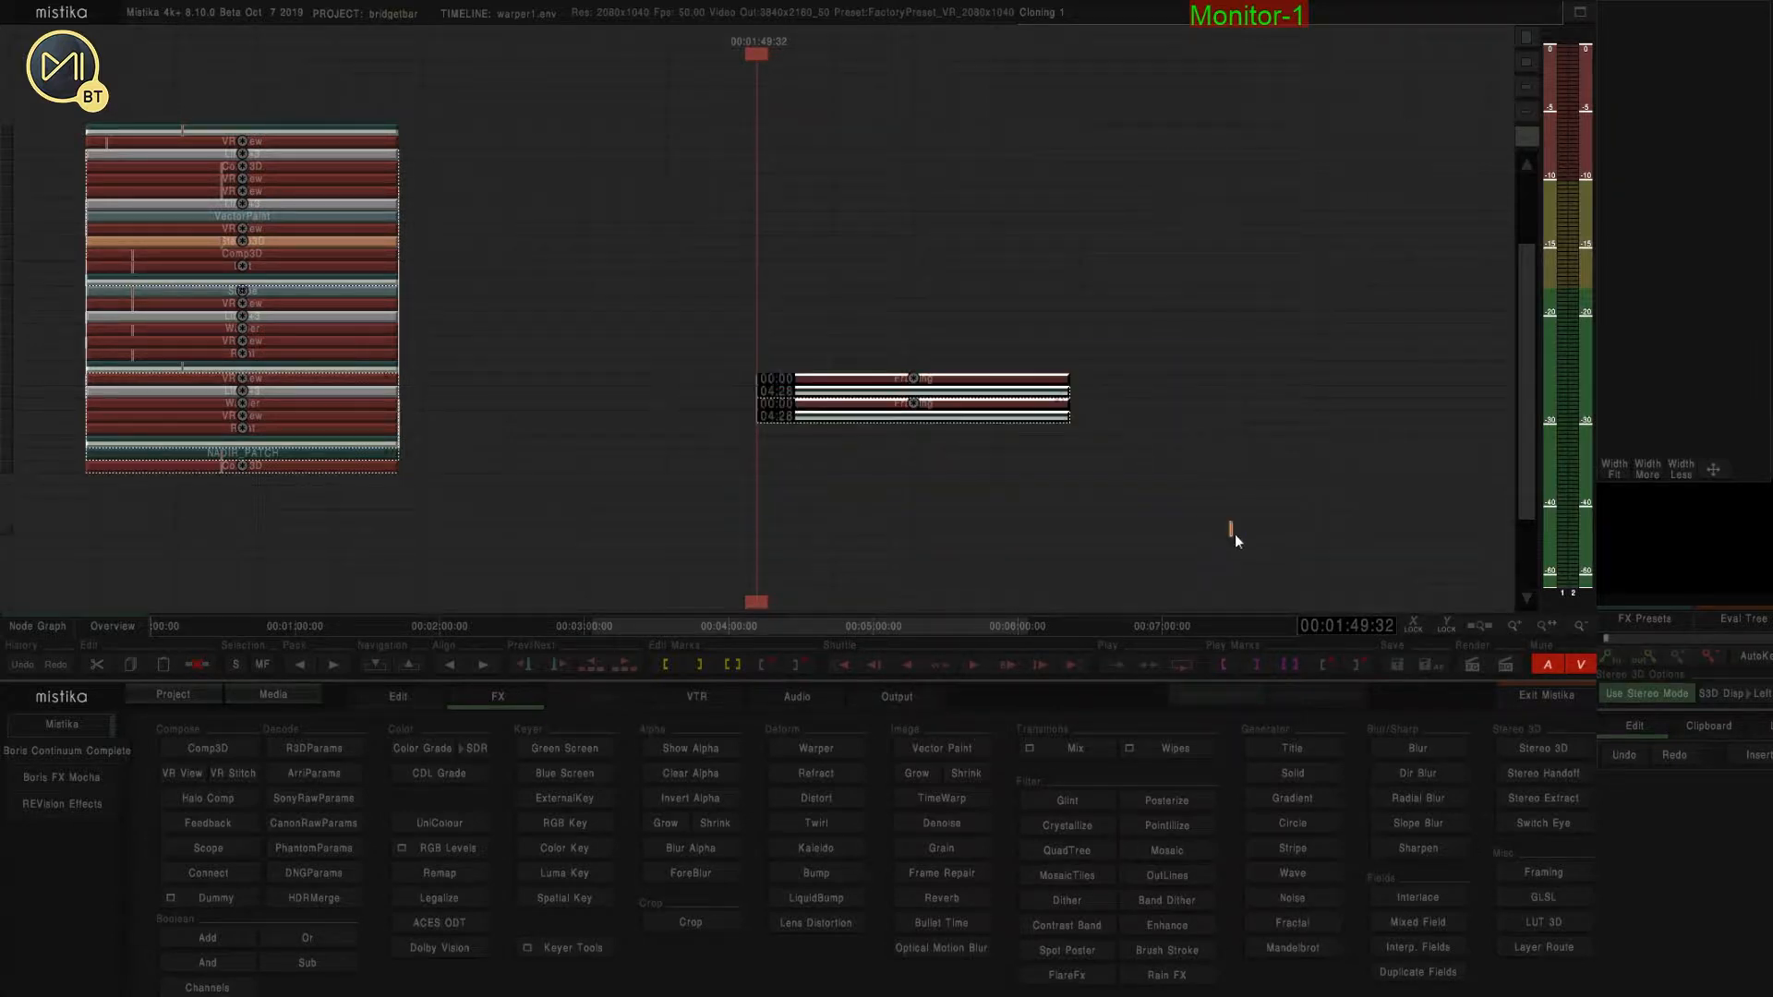
{"action": "left_click", "coordinate": [1553, 774]}
{"action": "left_click", "coordinate": [1133, 445]}
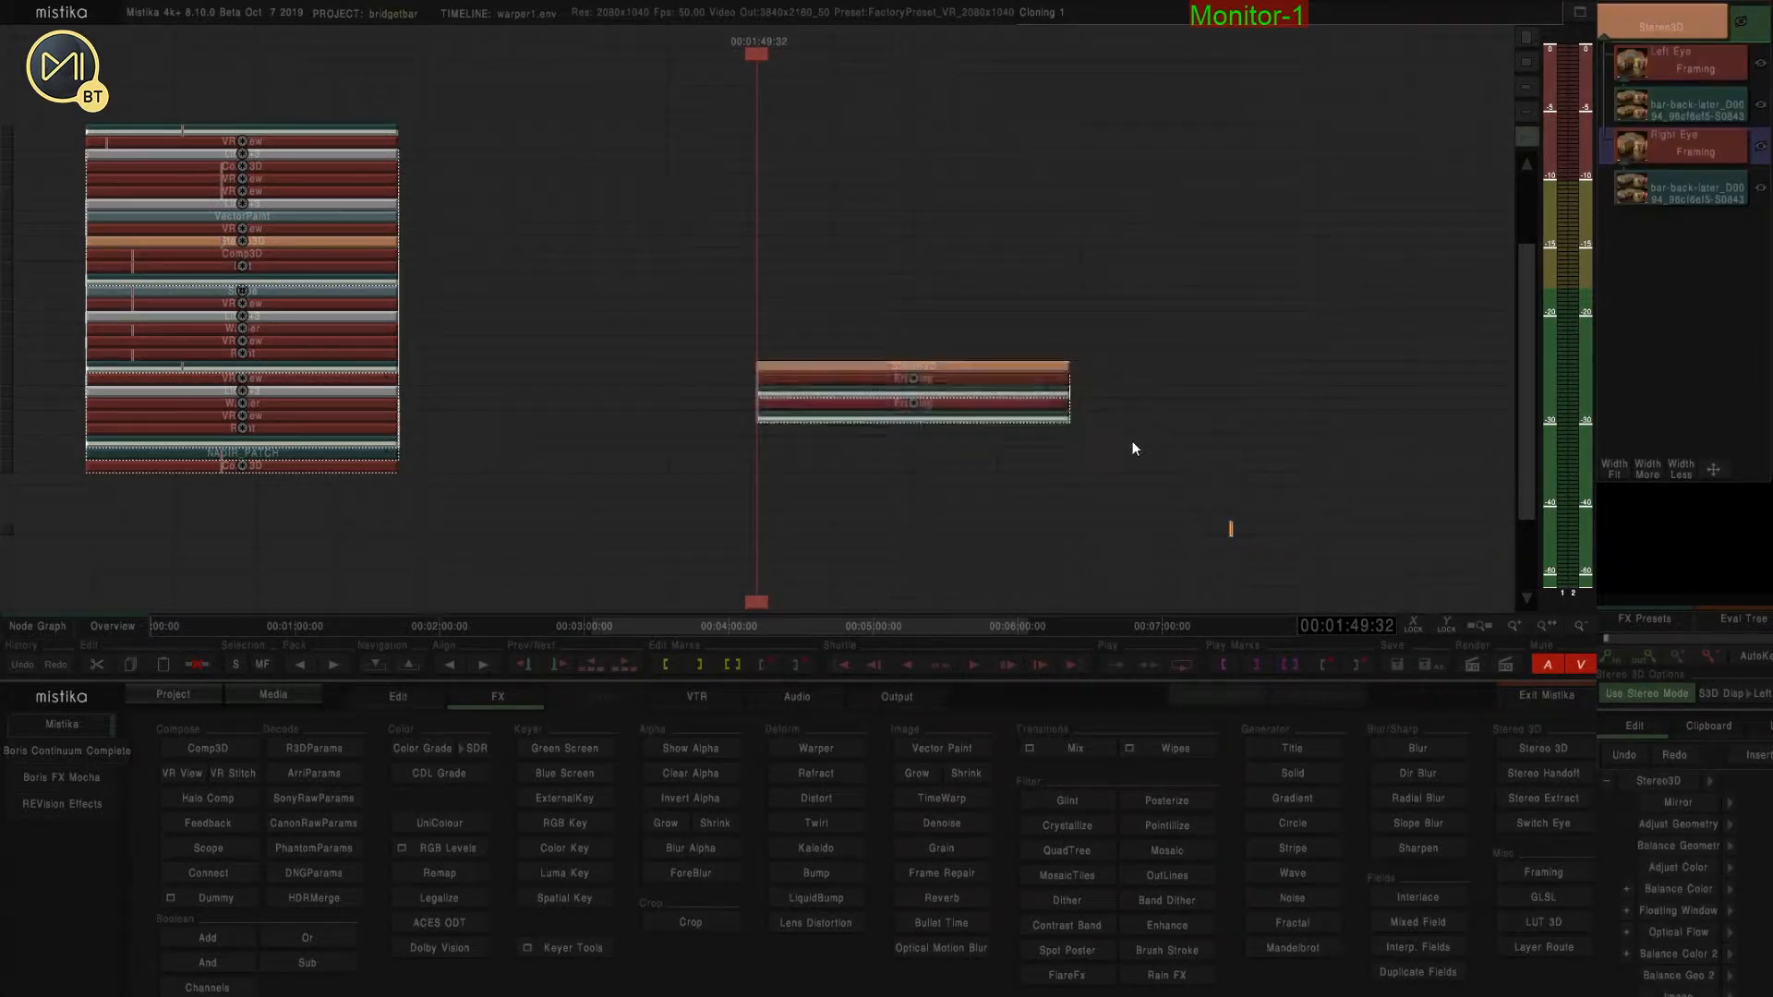
View the Stereo3D result in the B&W stereo display and examine the eye offset around the bar at another frame.
{"action": "left_click", "coordinate": [1027, 365]}
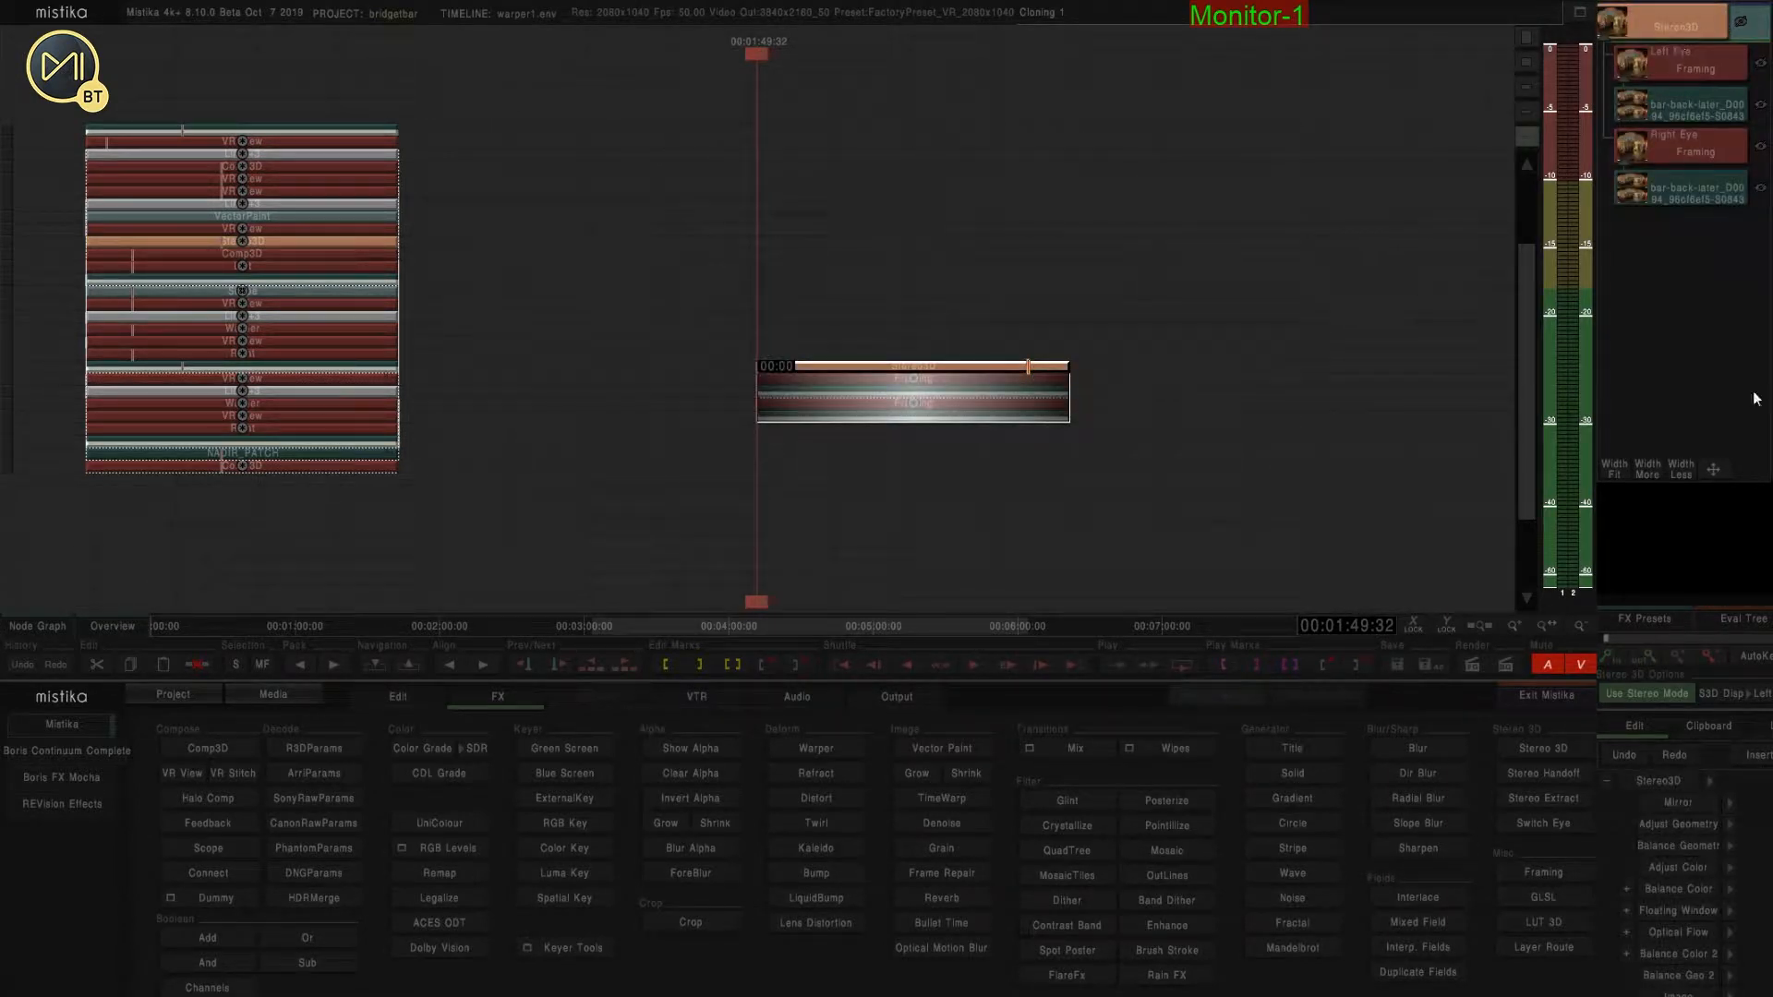
{"action": "key", "text": "3"}
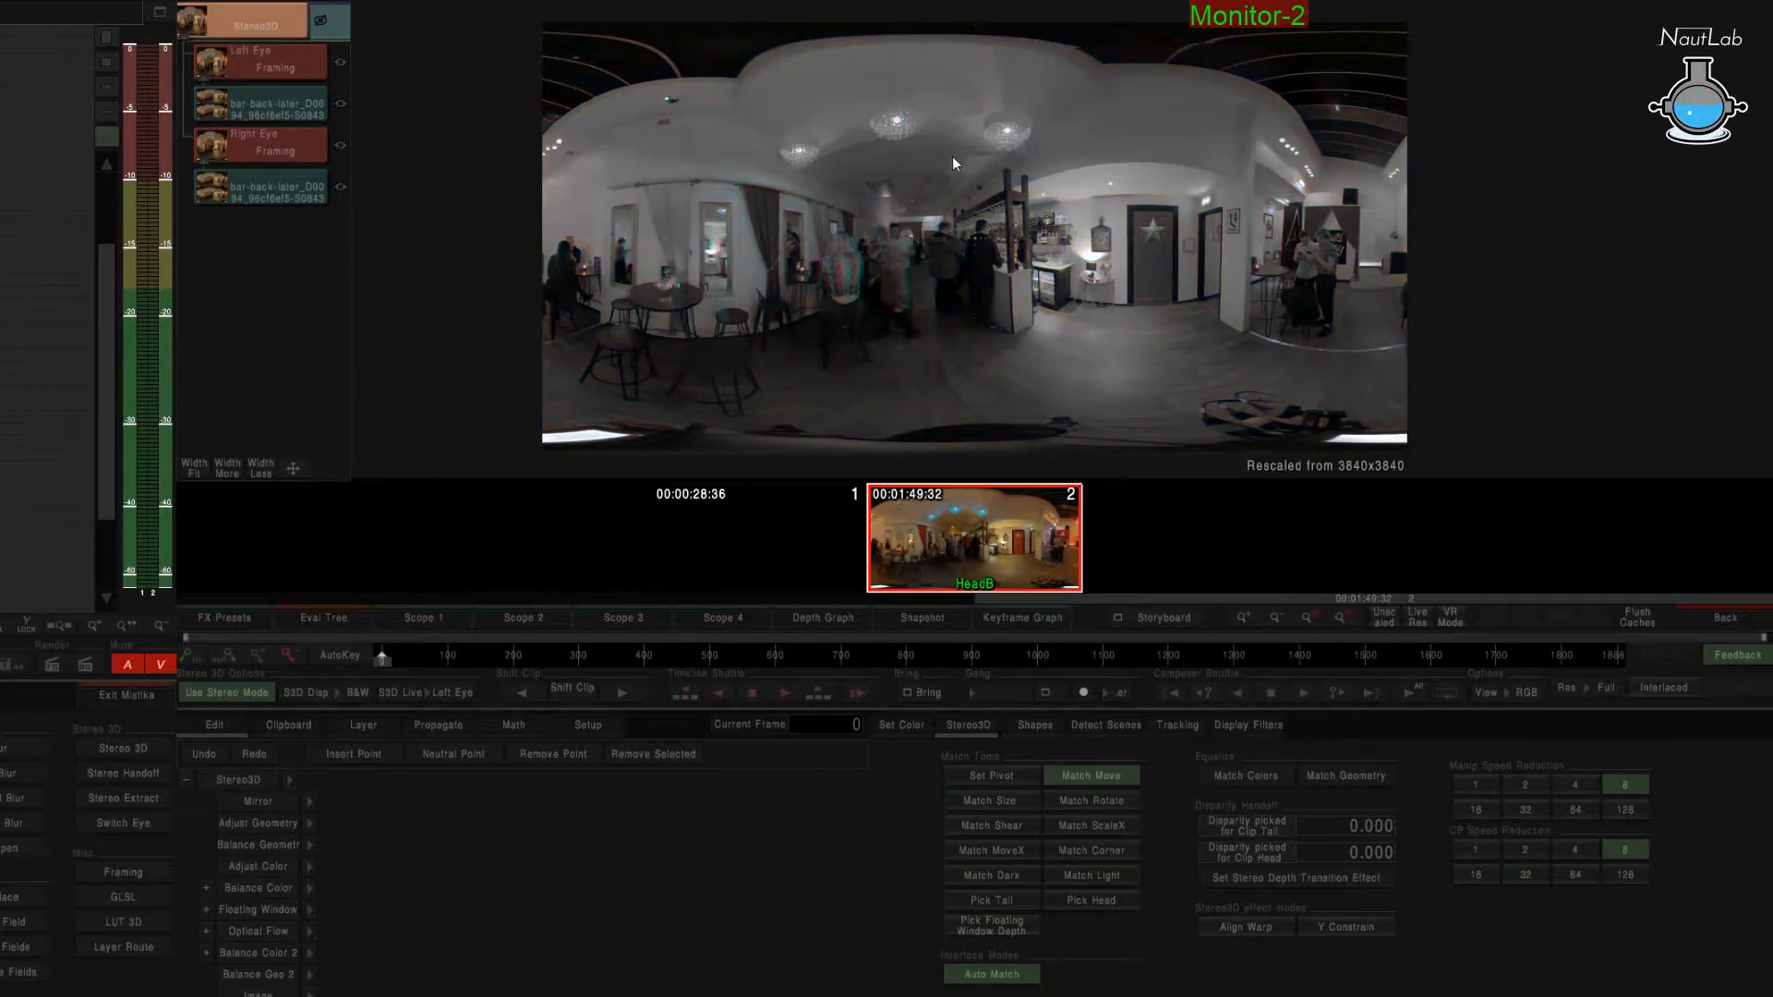
{"action": "scroll", "coordinate": [997, 231], "scroll_direction": "up", "scroll_amount": 8}
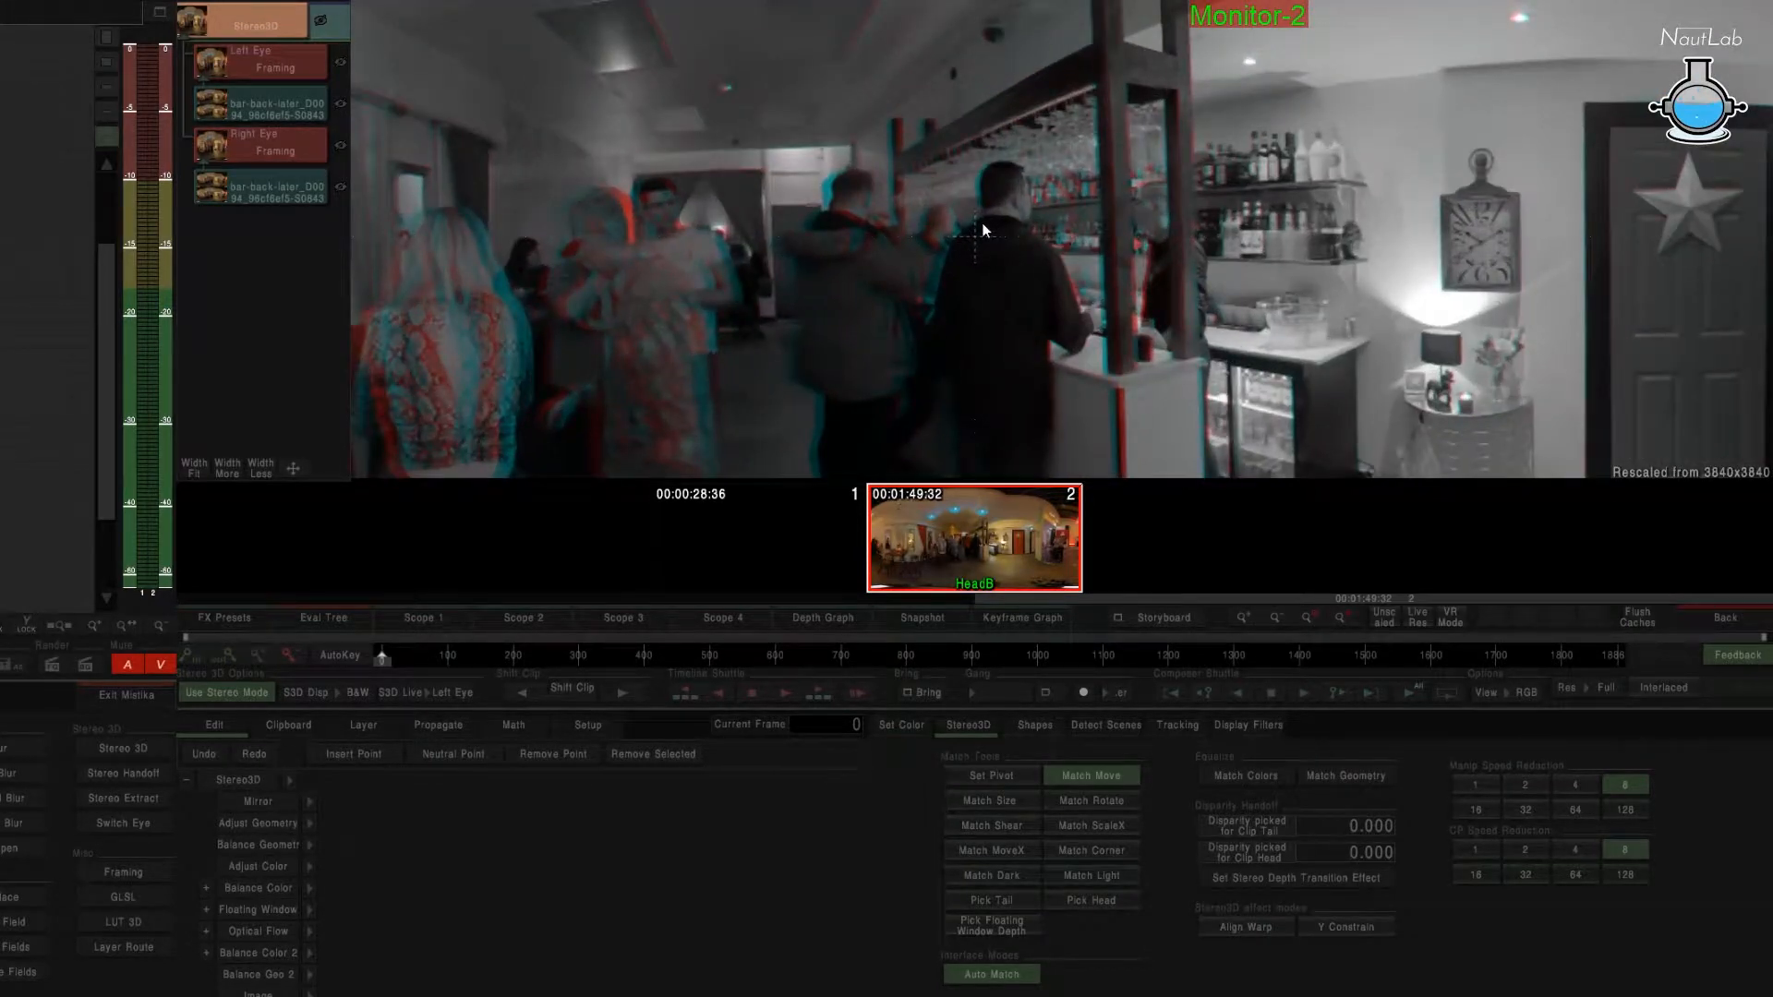
{"action": "scroll", "coordinate": [981, 231], "scroll_direction": "down", "scroll_amount": 2}
{"action": "scroll", "coordinate": [909, 225], "scroll_direction": "down", "scroll_amount": 2}
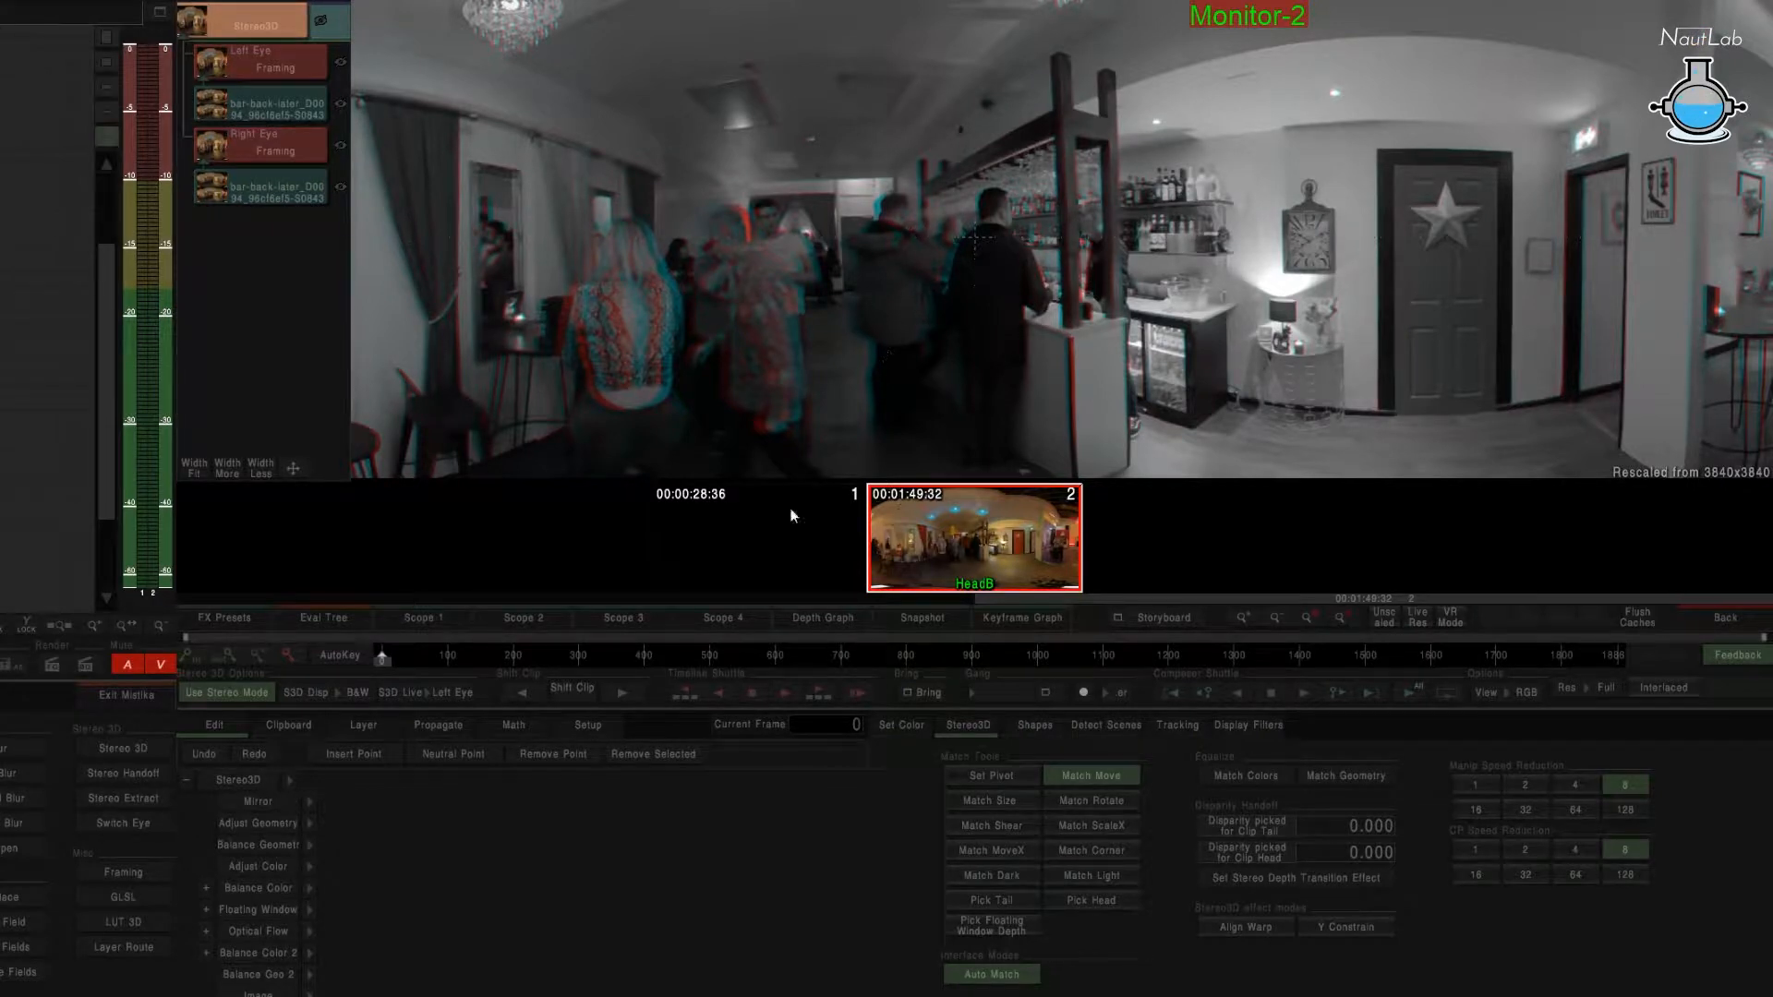
{"action": "left_click_drag", "start_coordinate": [648, 655], "coordinate": [552, 662]}
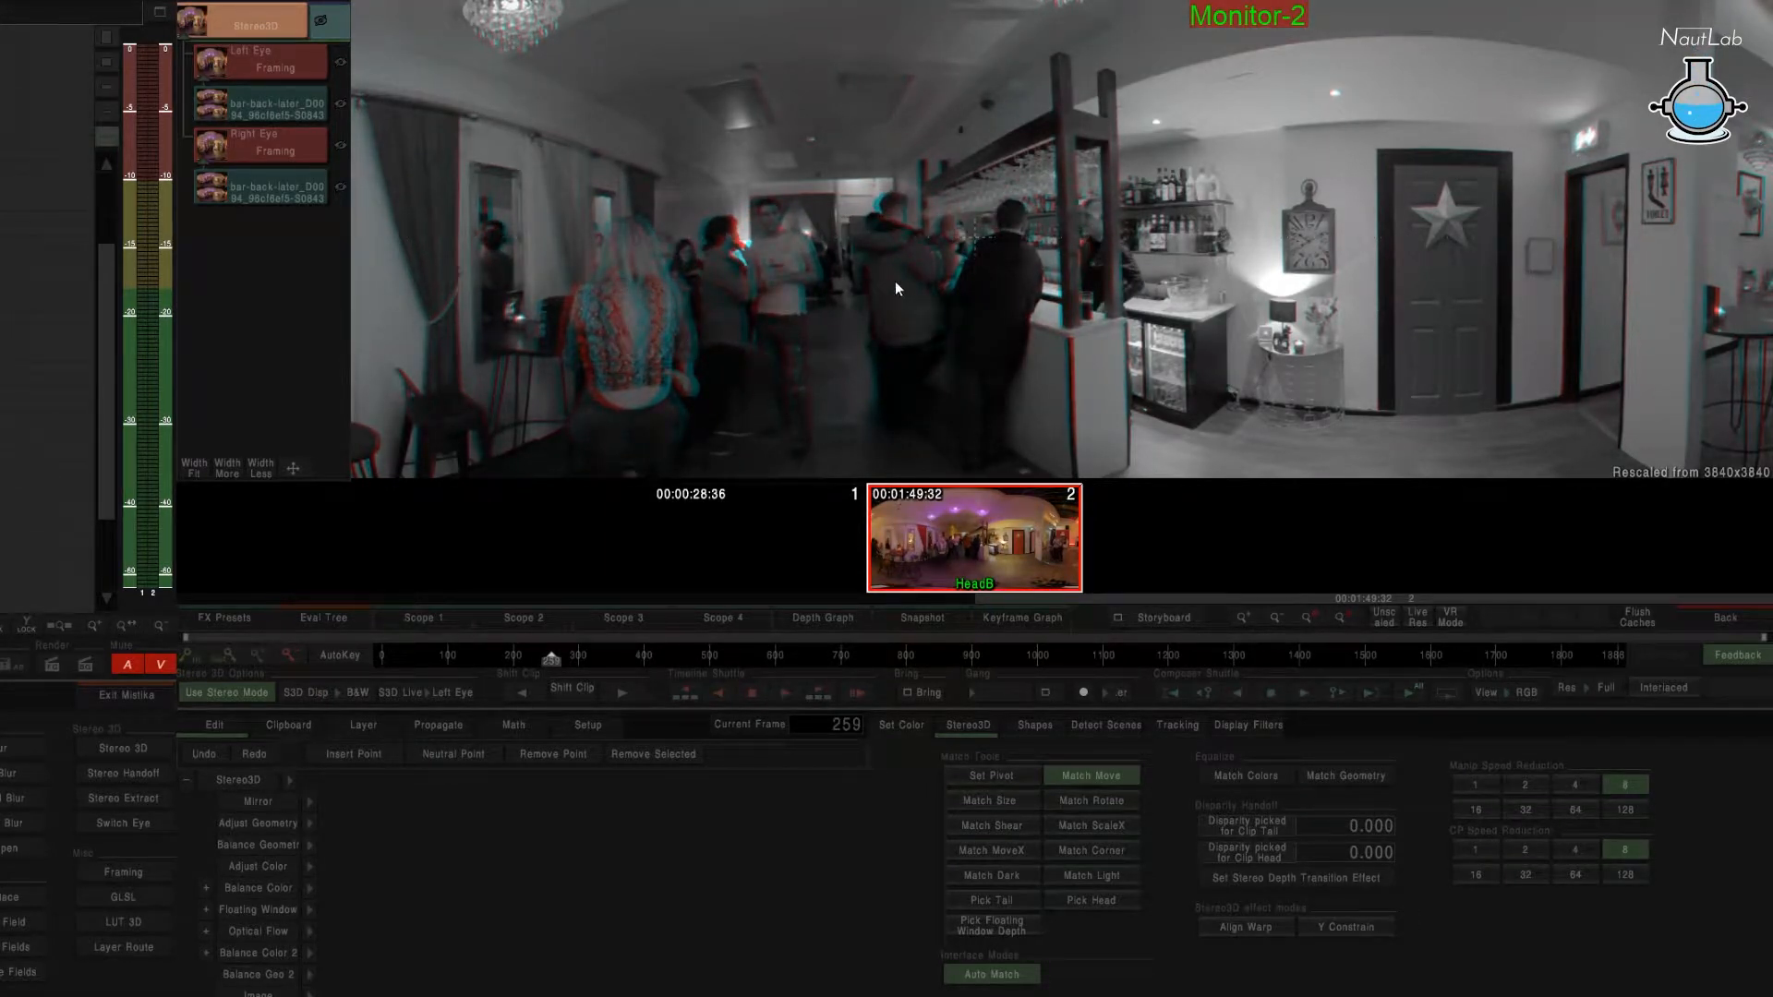
{"action": "scroll", "coordinate": [927, 323], "scroll_direction": "down", "scroll_amount": 7}
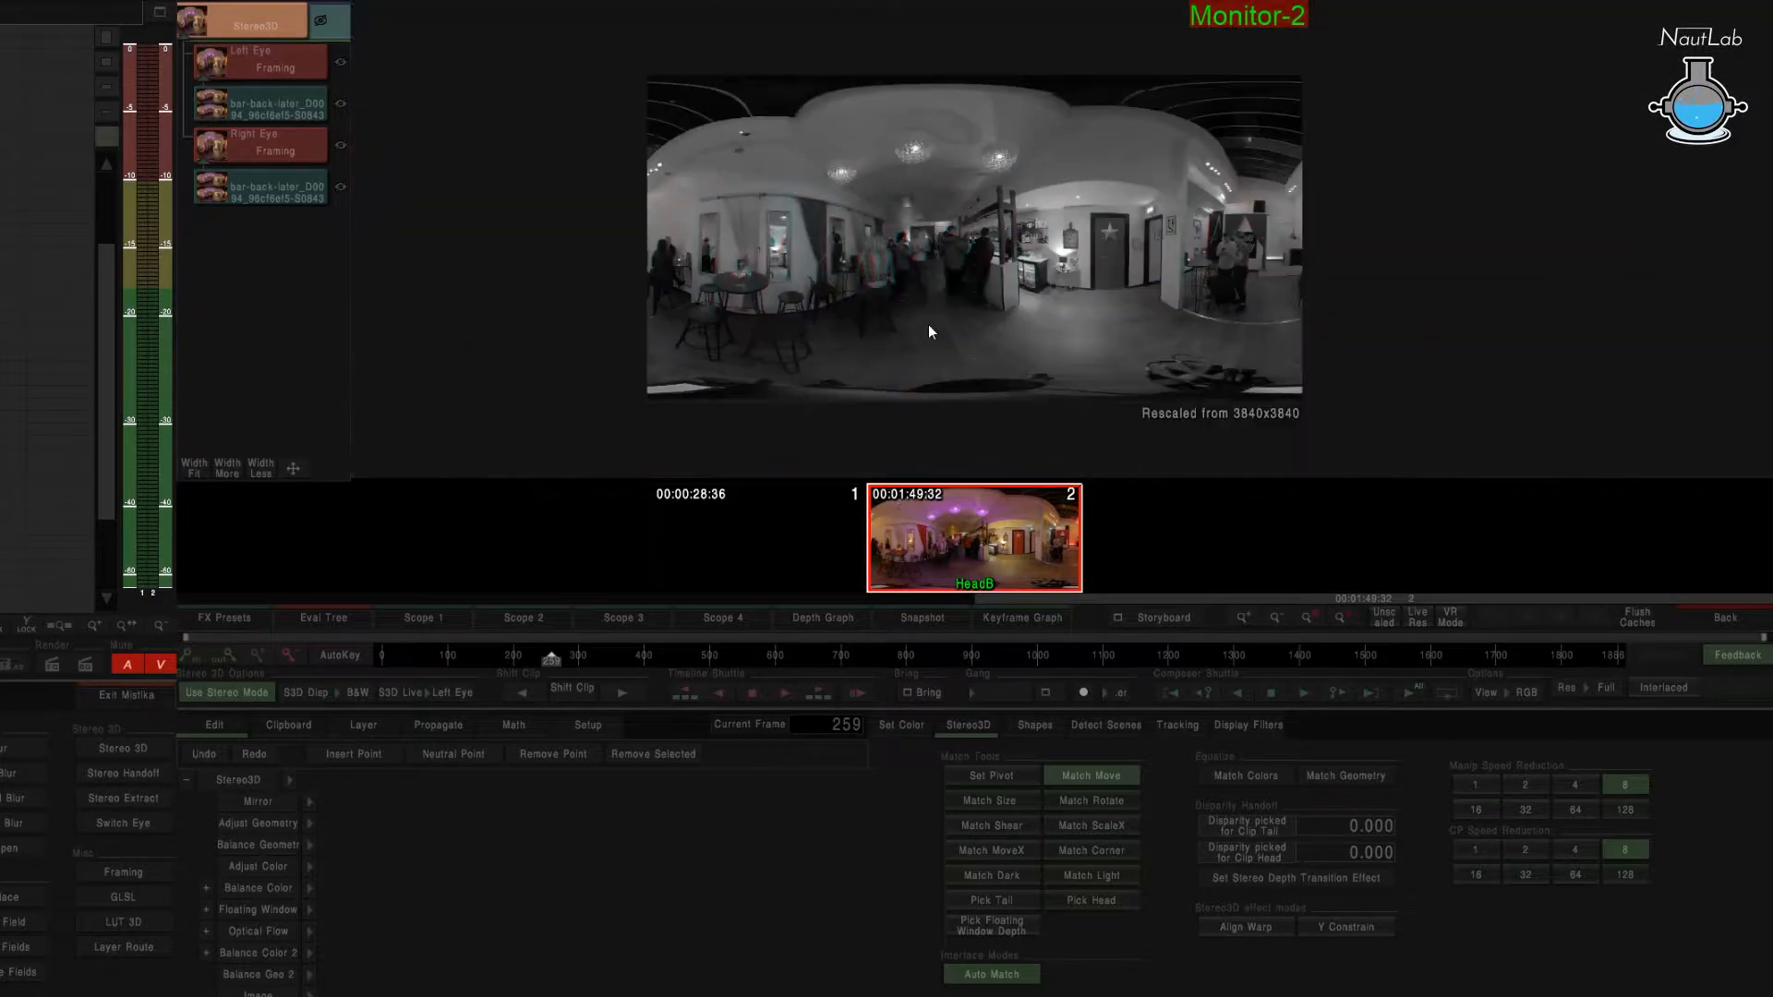
{"action": "scroll", "coordinate": [928, 324], "scroll_direction": "up", "scroll_amount": 1}
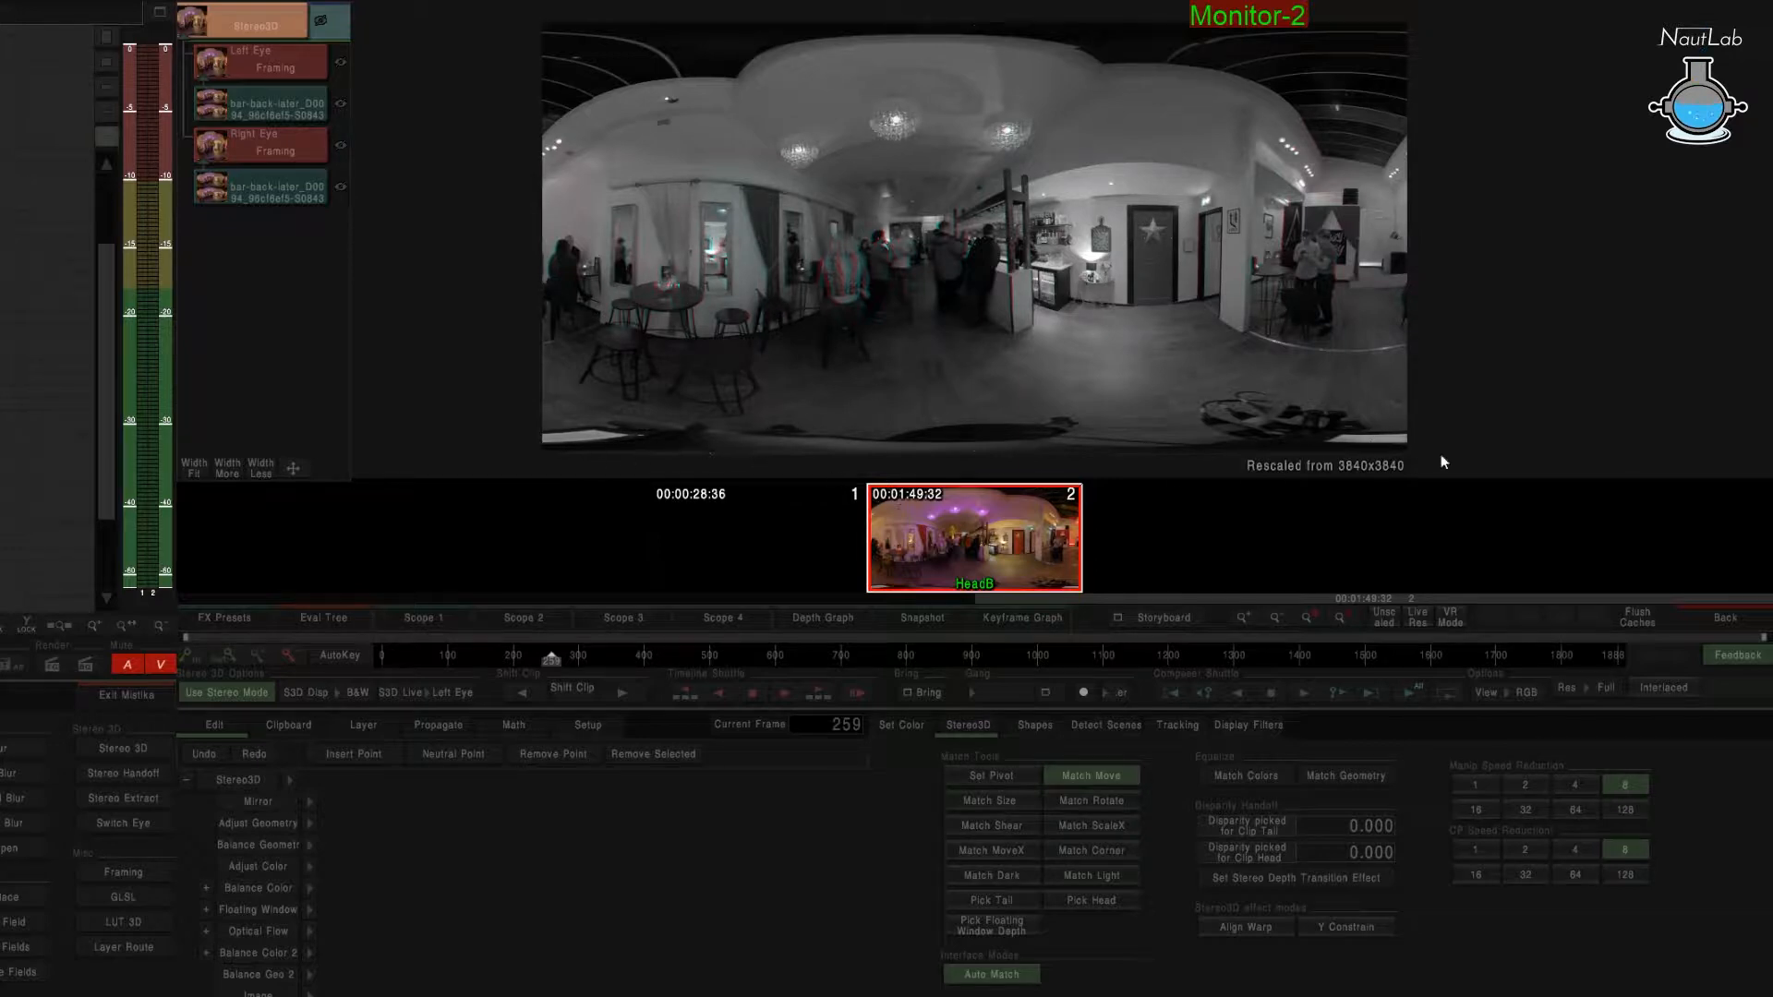
{"action": "scroll", "coordinate": [919, 342], "scroll_direction": "up", "scroll_amount": 3}
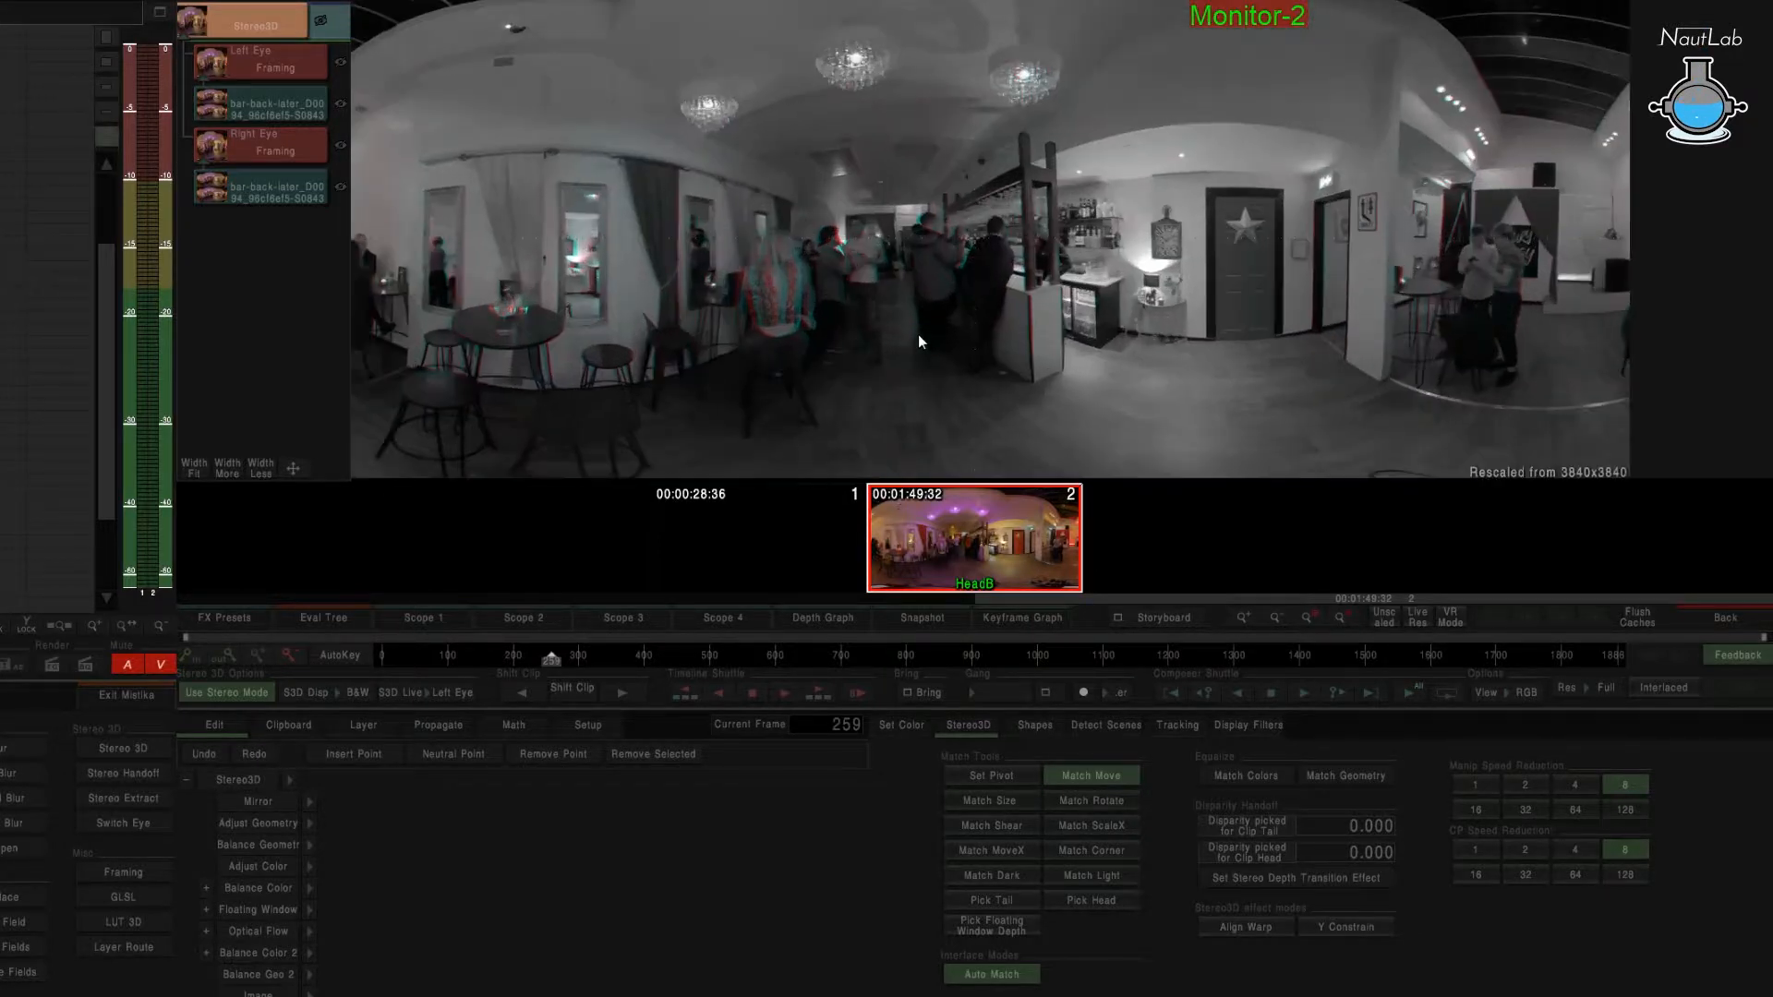
{"action": "scroll", "coordinate": [897, 335], "scroll_direction": "down", "scroll_amount": 2}
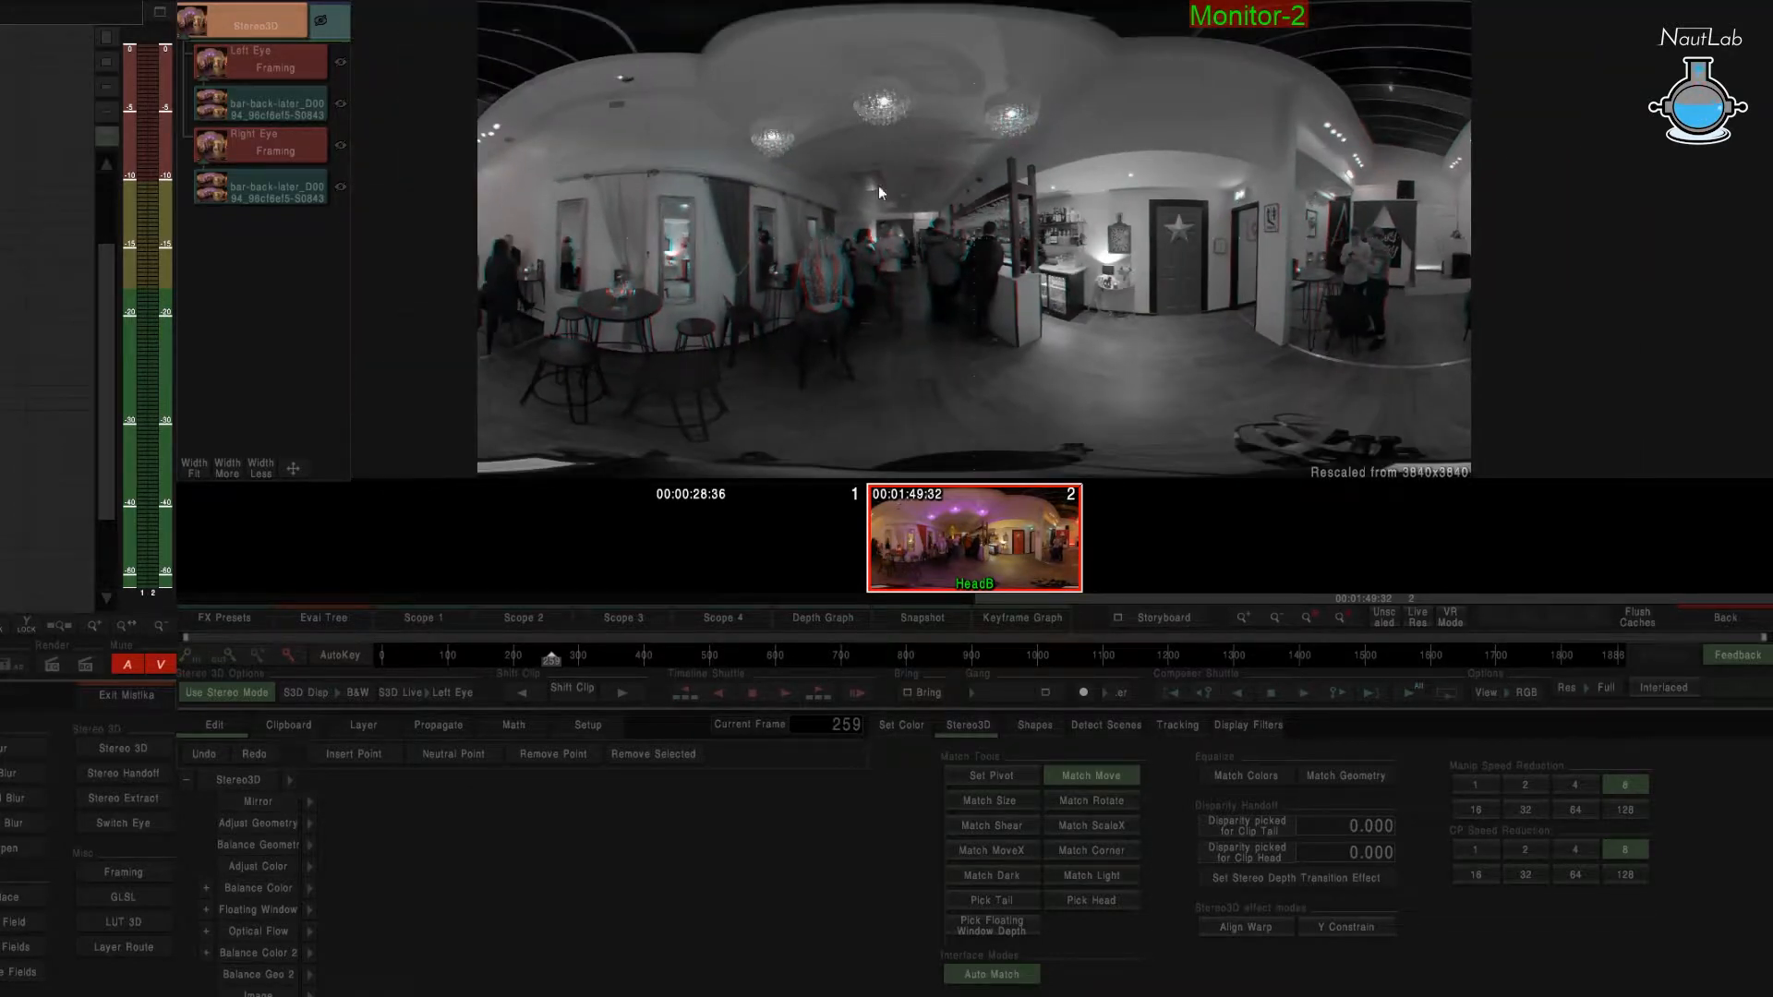
{"action": "scroll", "coordinate": [1159, 331], "scroll_direction": "down", "scroll_amount": 1}
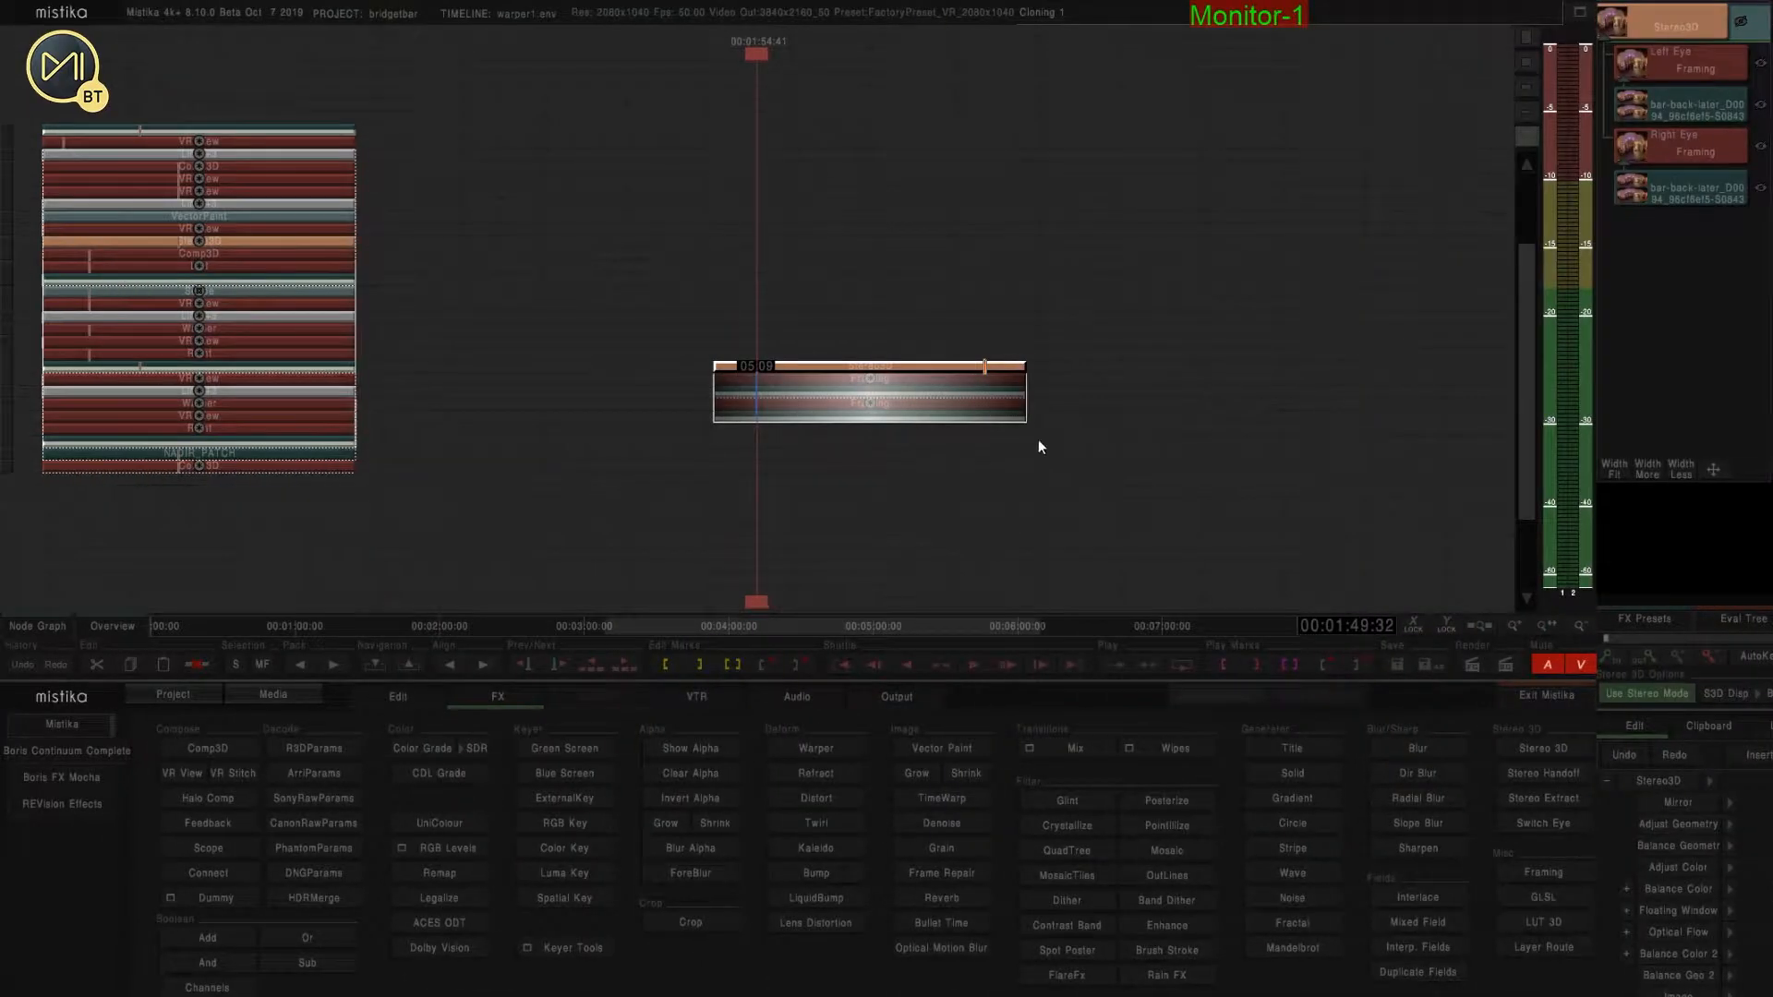
Open the Node Graph with the Stereo3D stack's nodes shown in it.
{"action": "left_click", "coordinate": [44, 628]}
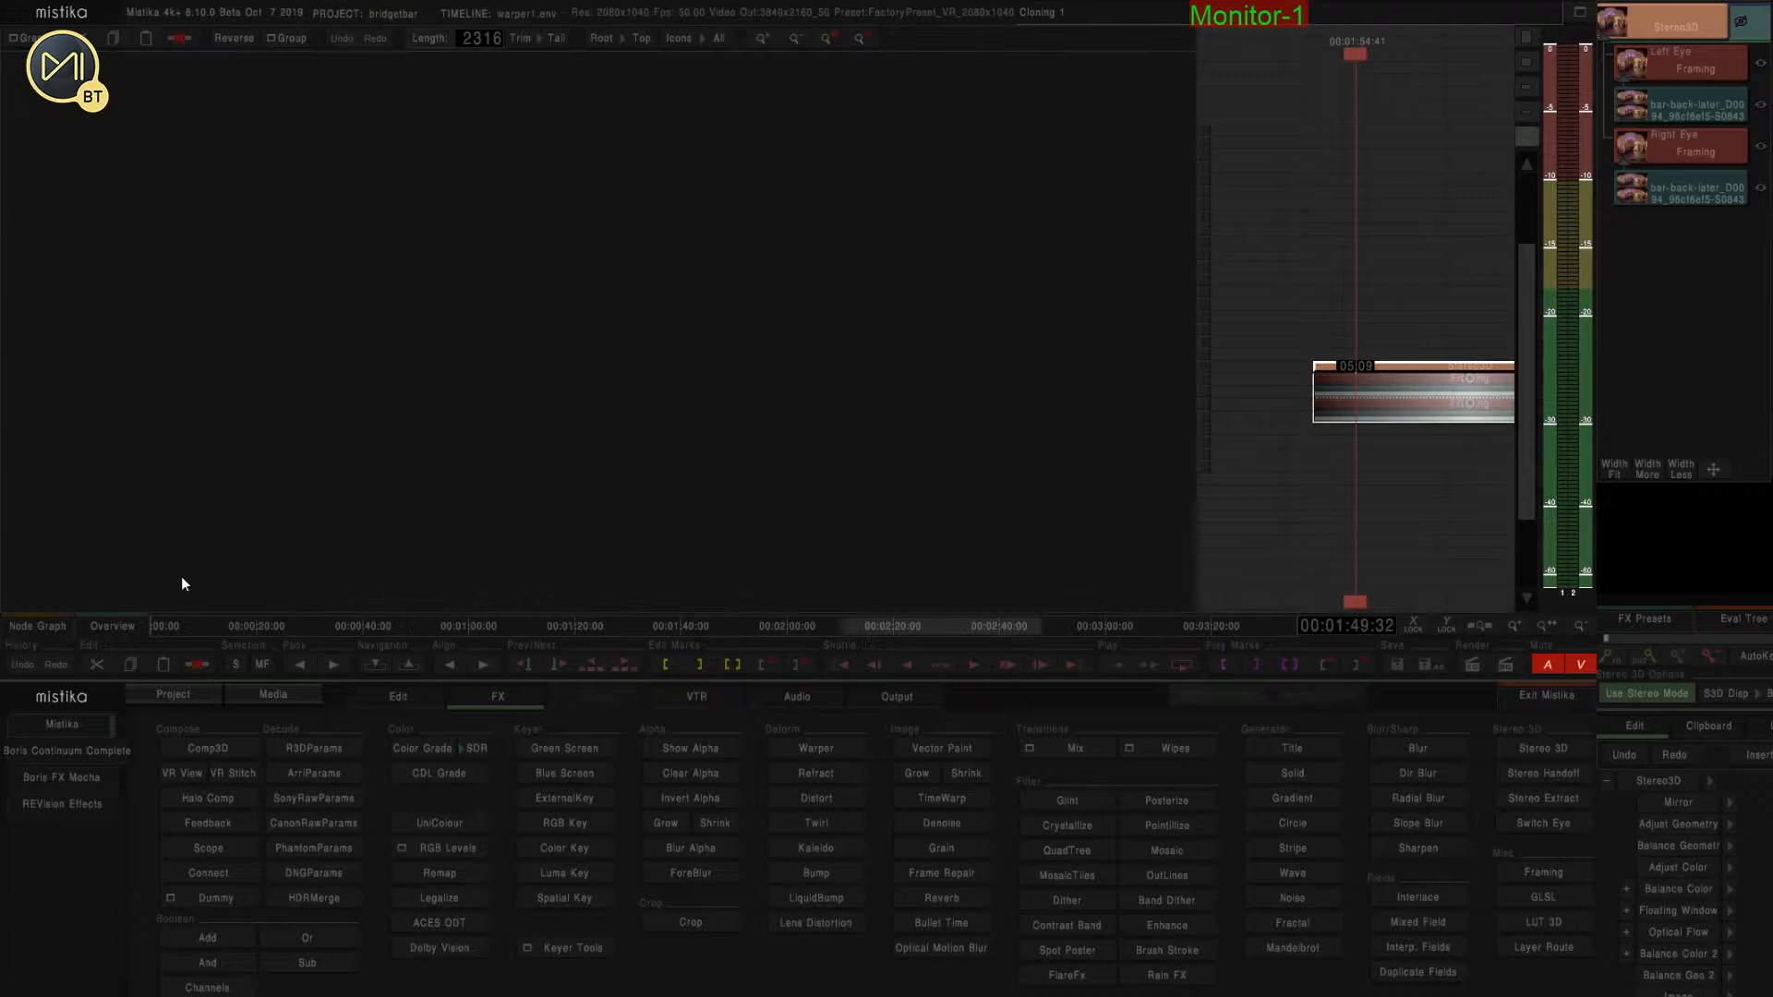
{"action": "left_click", "coordinate": [13, 37]}
{"action": "left_click", "coordinate": [15, 61]}
{"action": "left_click", "coordinate": [587, 438]}
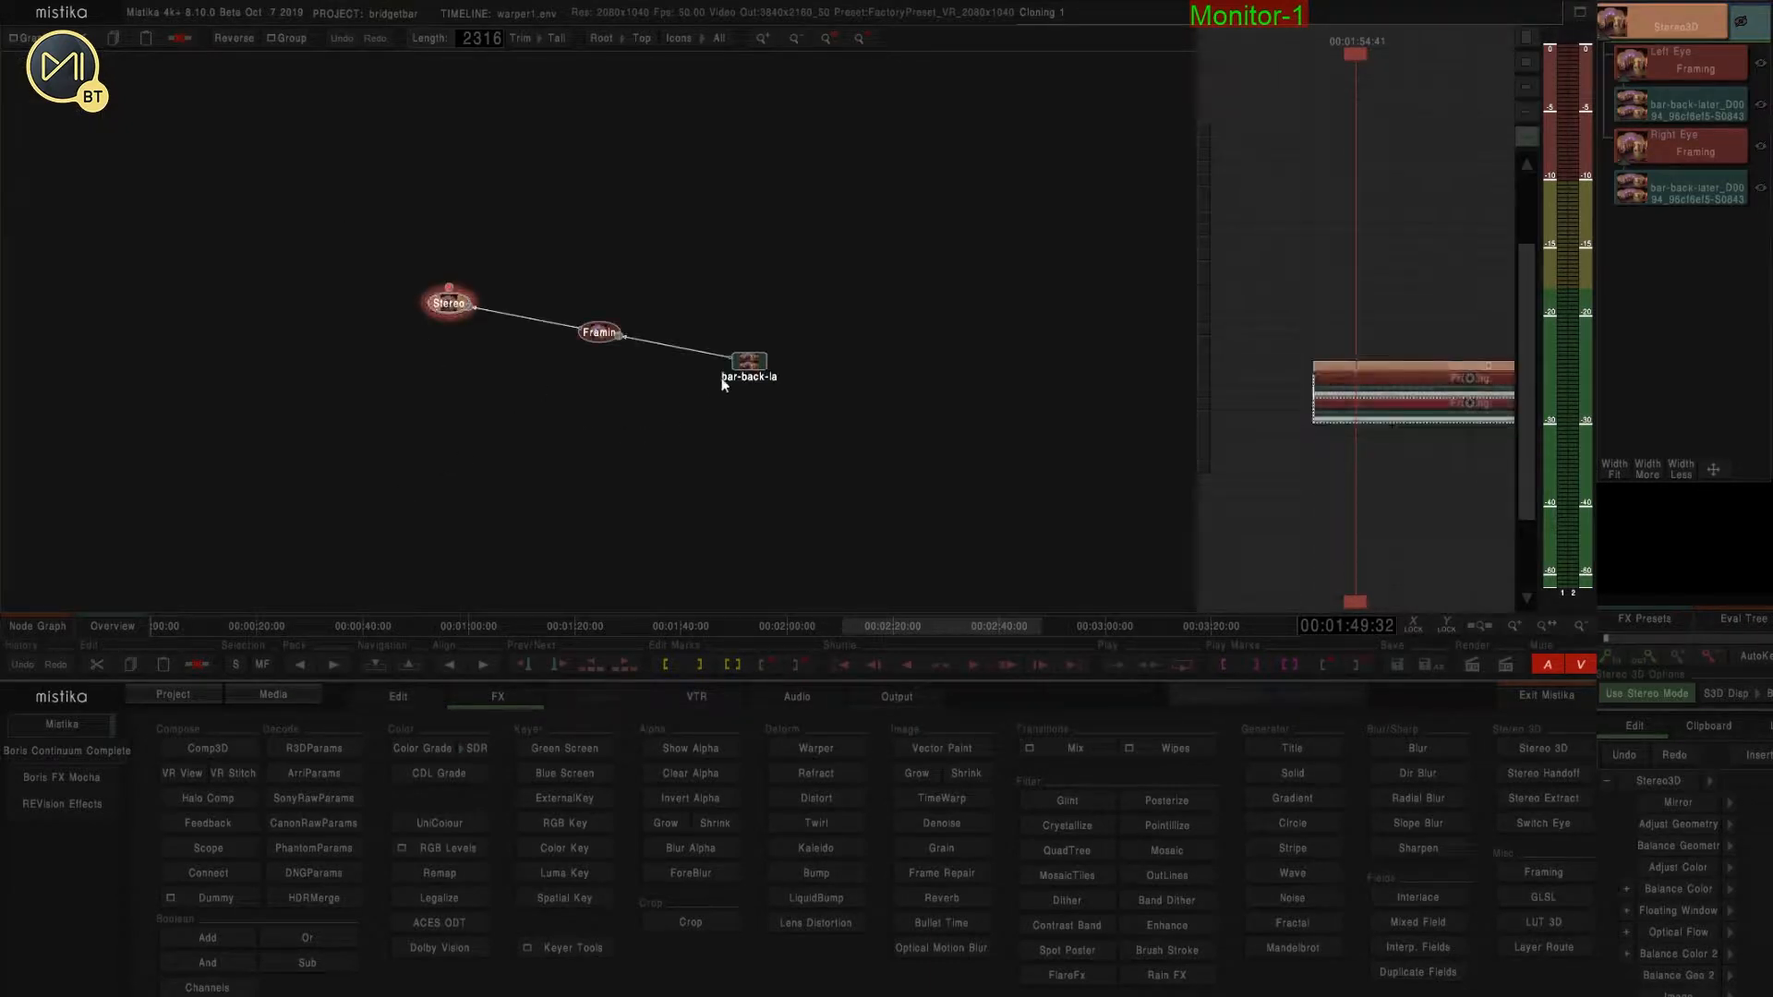
Arrange the nodes as a tree with Stereo3D above two separate branches, each Framing node above its bar-back-later clip.
{"action": "left_click_drag", "start_coordinate": [724, 379], "coordinate": [532, 384]}
{"action": "left_click_drag", "start_coordinate": [595, 334], "coordinate": [707, 321]}
{"action": "left_click_drag", "start_coordinate": [482, 356], "coordinate": [569, 318]}
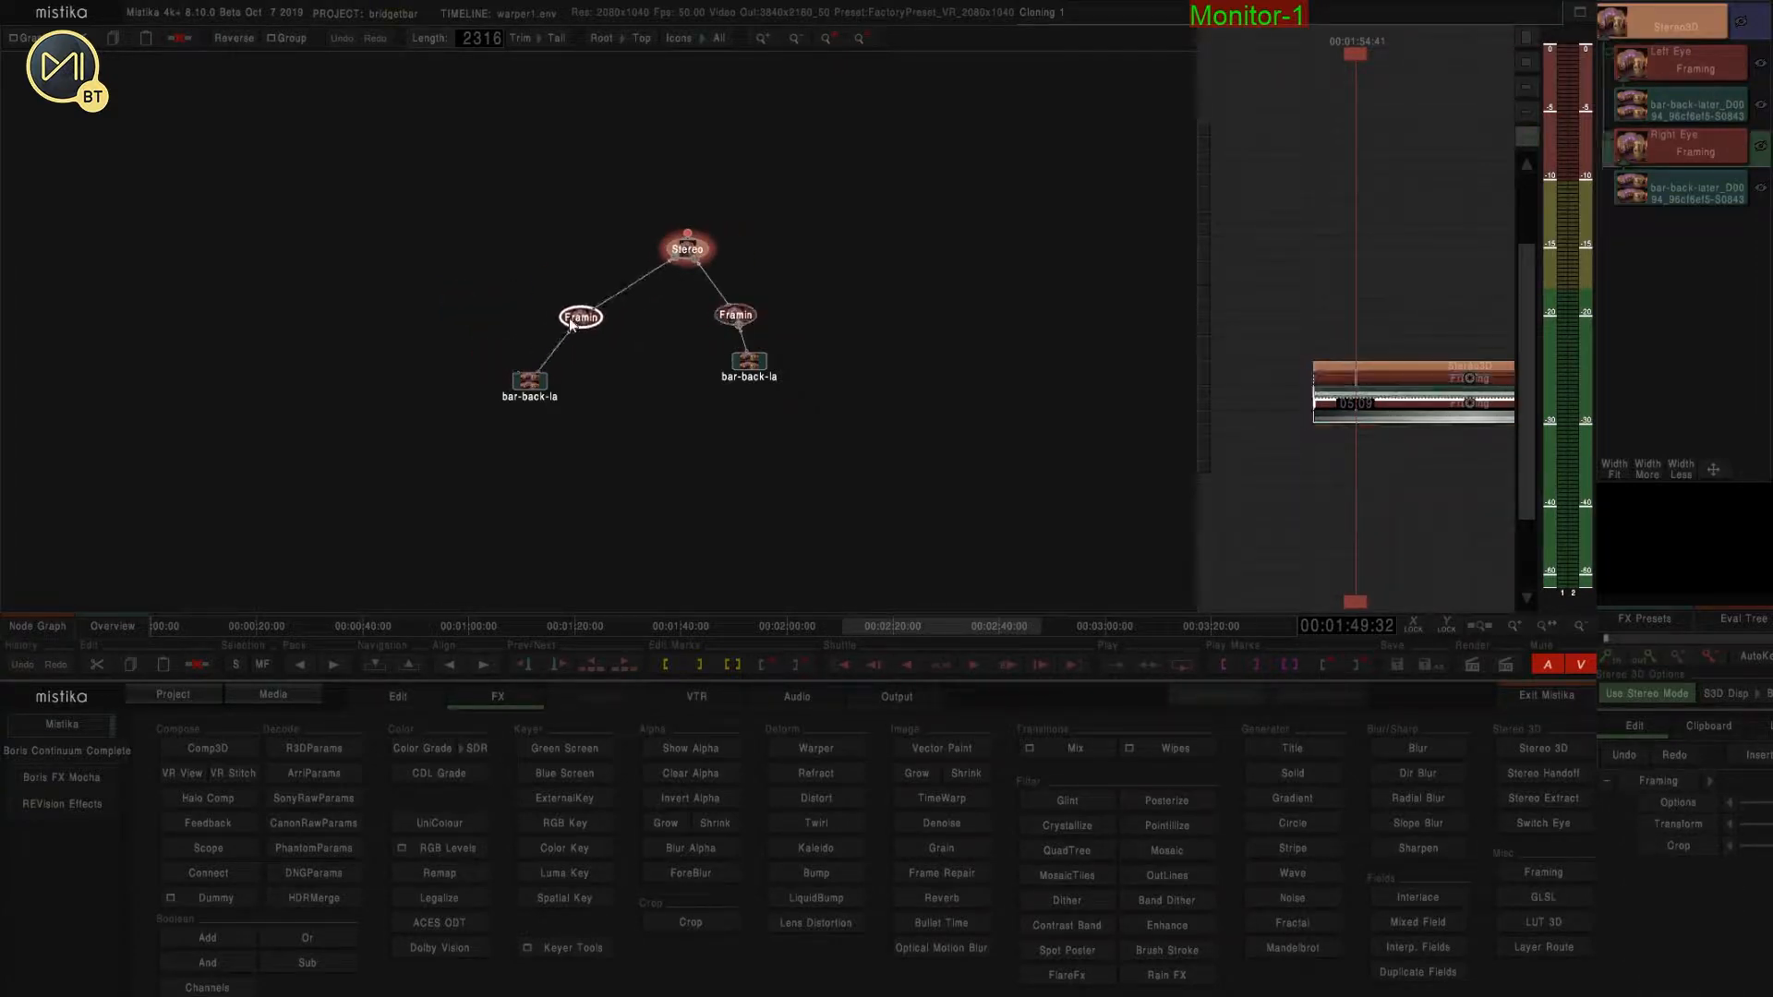
{"action": "left_click_drag", "start_coordinate": [684, 252], "coordinate": [635, 246]}
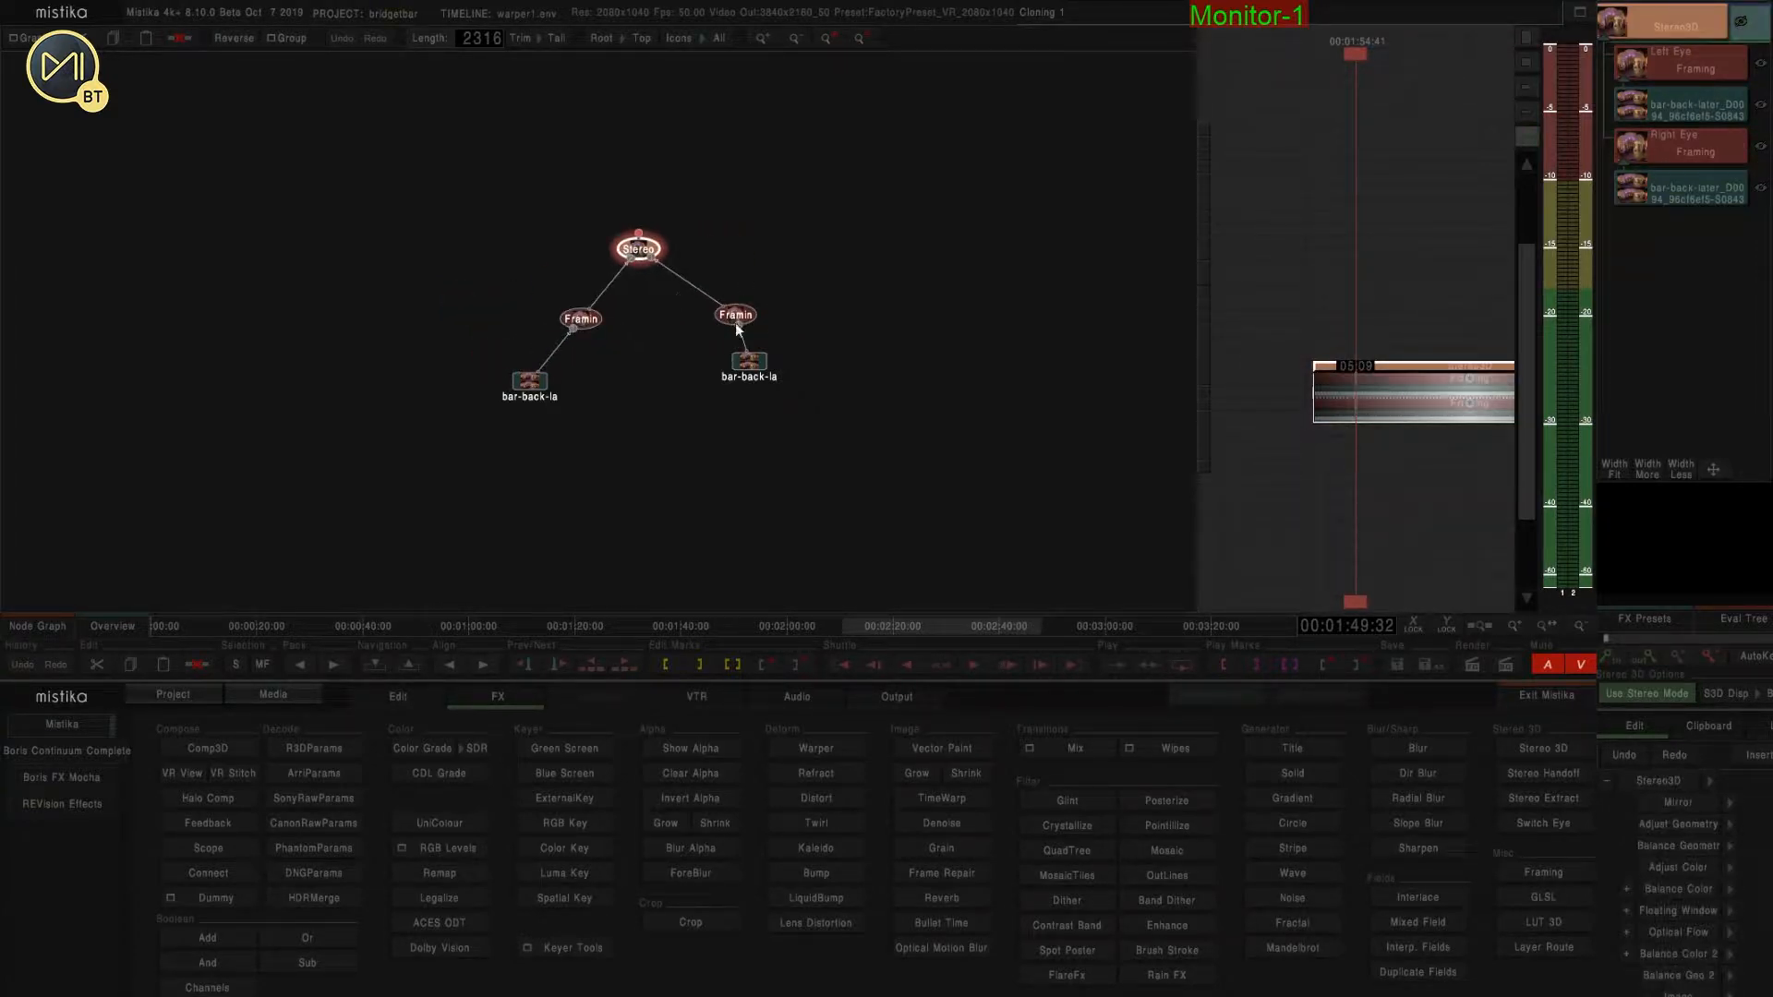
{"action": "left_click_drag", "start_coordinate": [755, 373], "coordinate": [726, 394]}
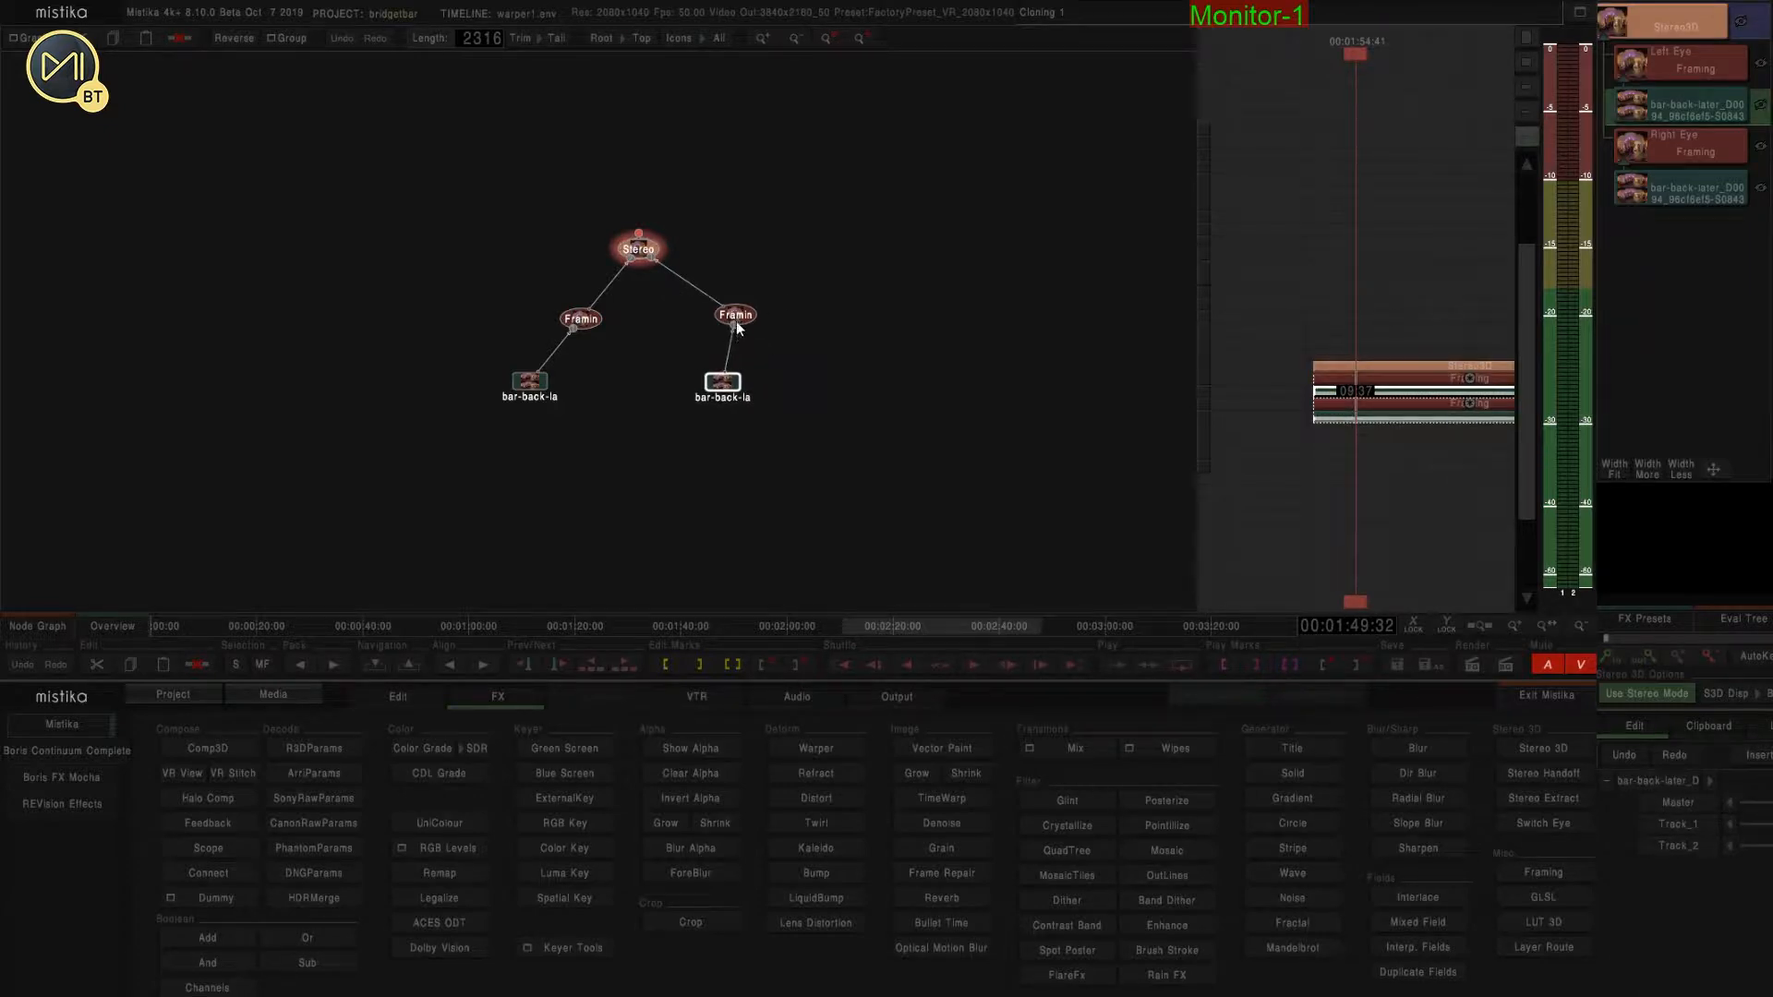
{"action": "left_click_drag", "start_coordinate": [737, 327], "coordinate": [716, 330]}
Move the Stereo3D node over the left-eye branch and shift the right-eye branch to the other side of it.
{"action": "left_click_drag", "start_coordinate": [635, 245], "coordinate": [788, 248]}
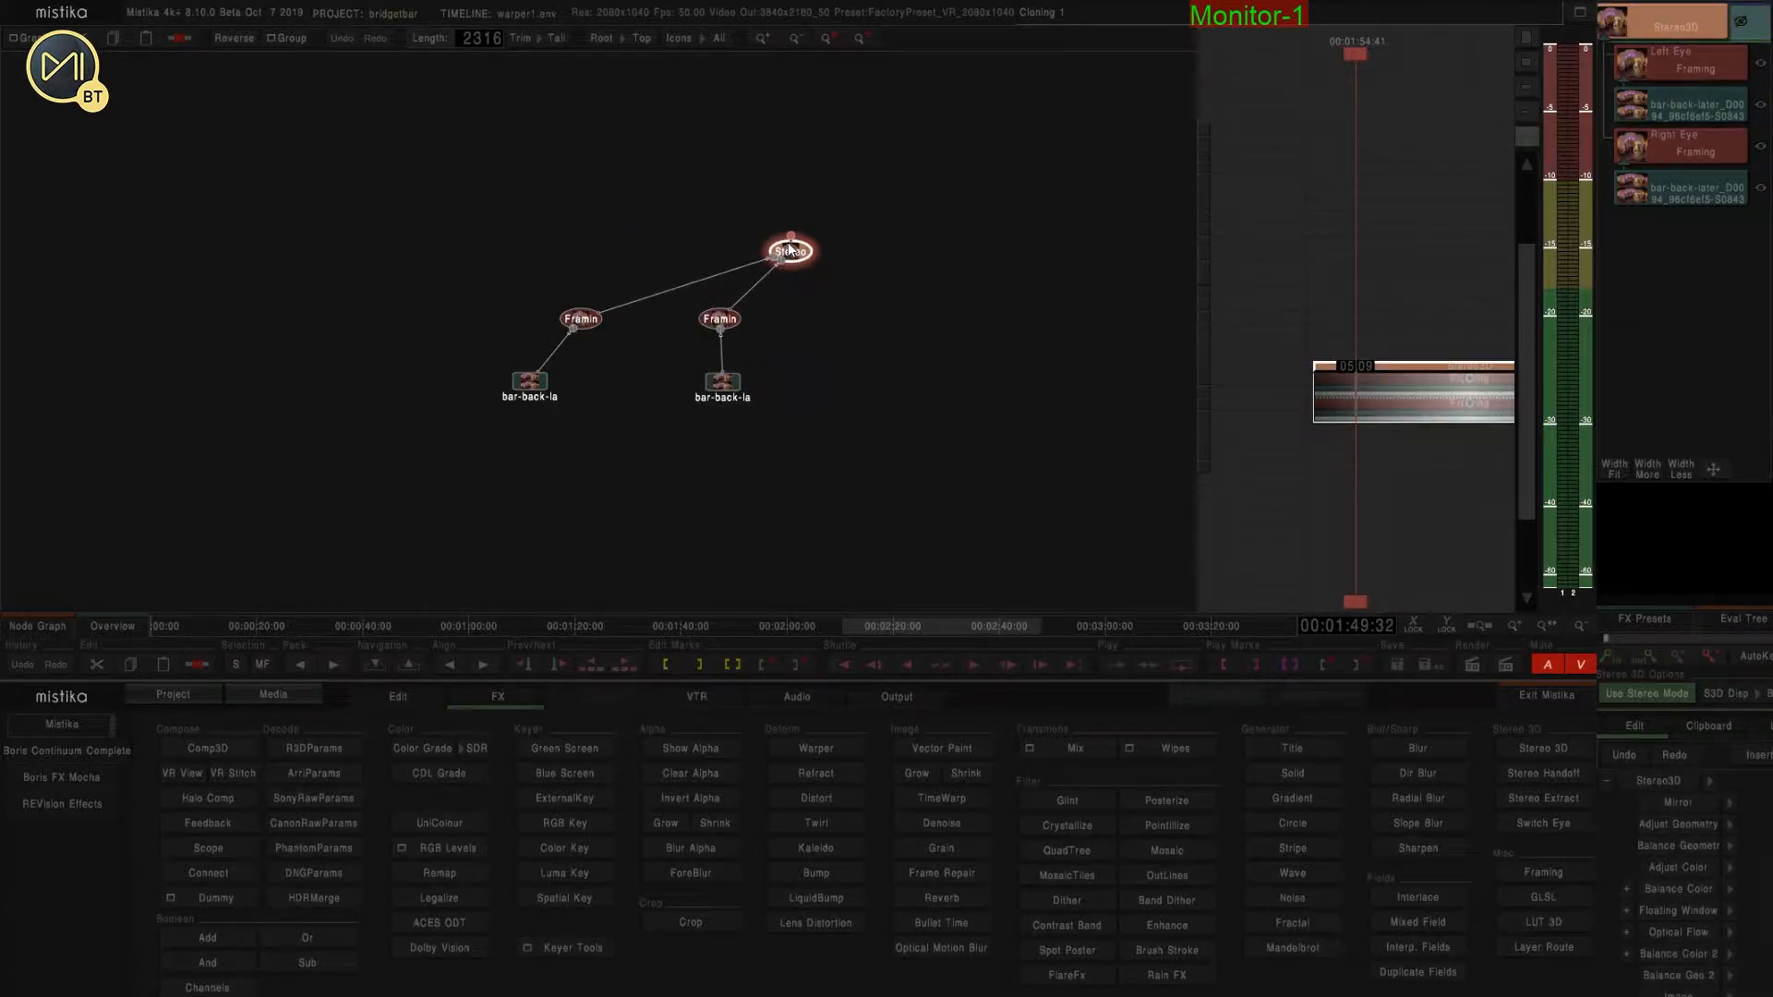
{"action": "left_click_drag", "start_coordinate": [461, 280], "coordinate": [844, 407]}
{"action": "left_click_drag", "start_coordinate": [879, 326], "coordinate": [832, 320]}
{"action": "left_click", "coordinate": [940, 386]}
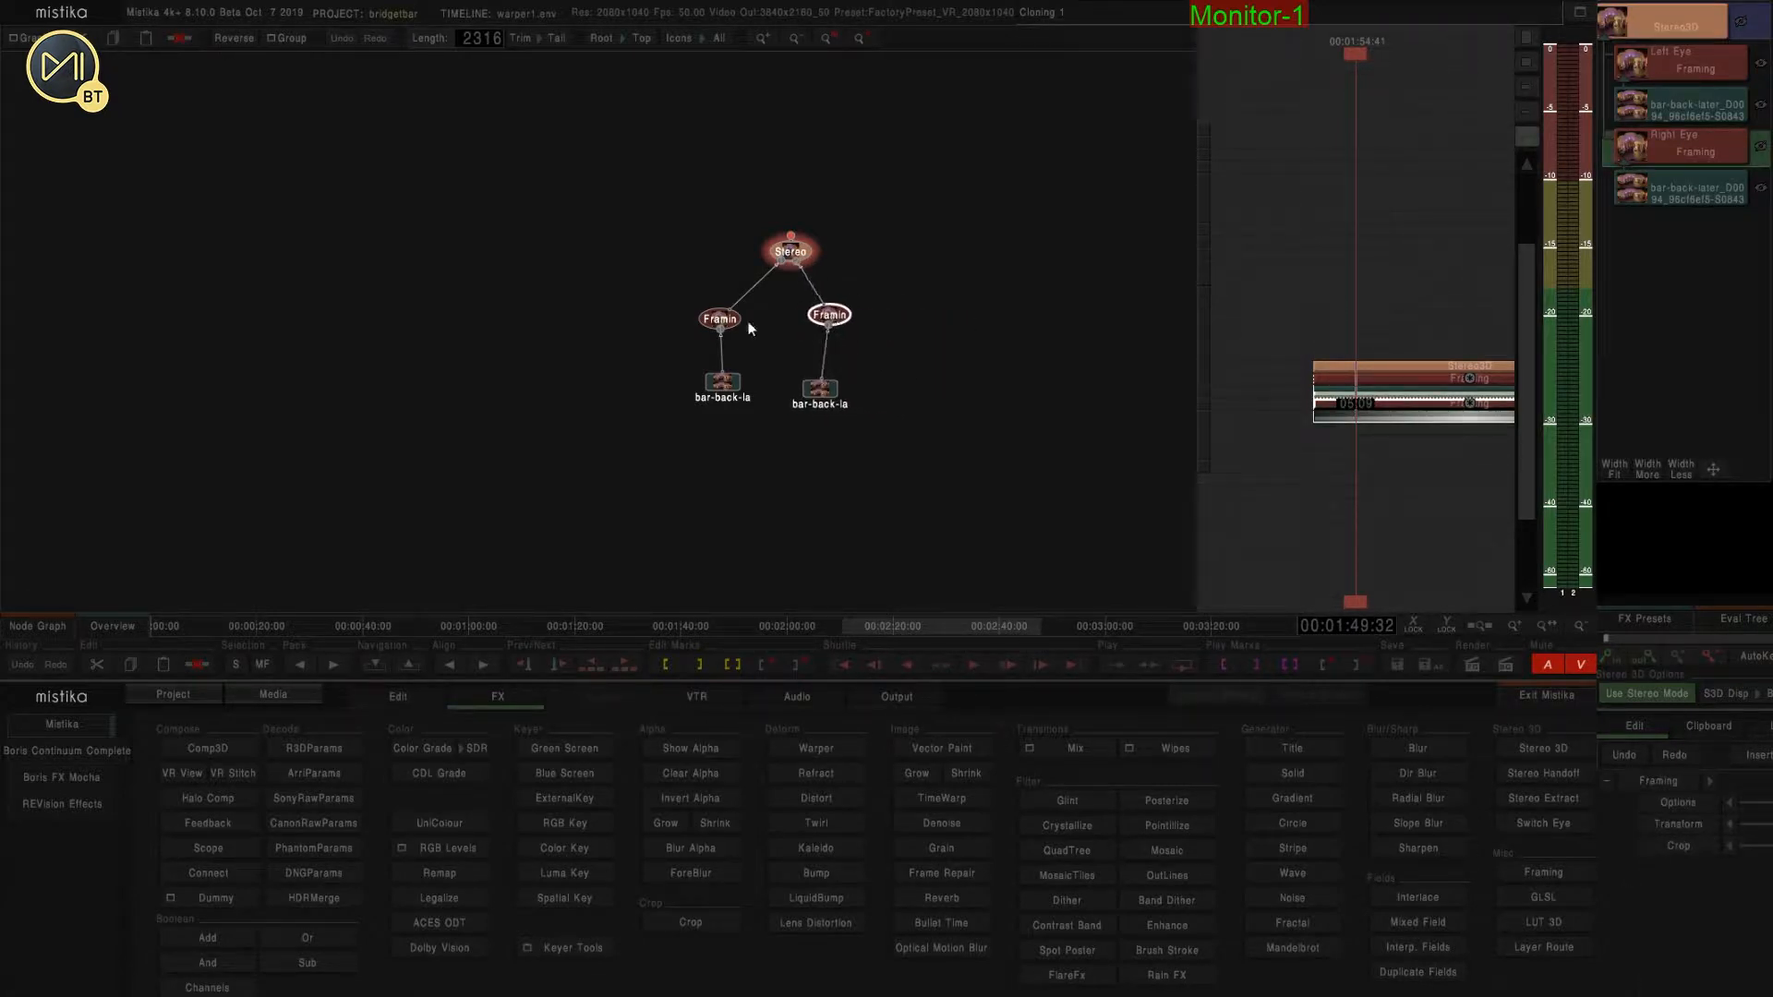
Rename the left-eye Framing node as Left in its clip attributes.
{"action": "left_click", "coordinate": [724, 321]}
{"action": "left_click", "coordinate": [273, 695]}
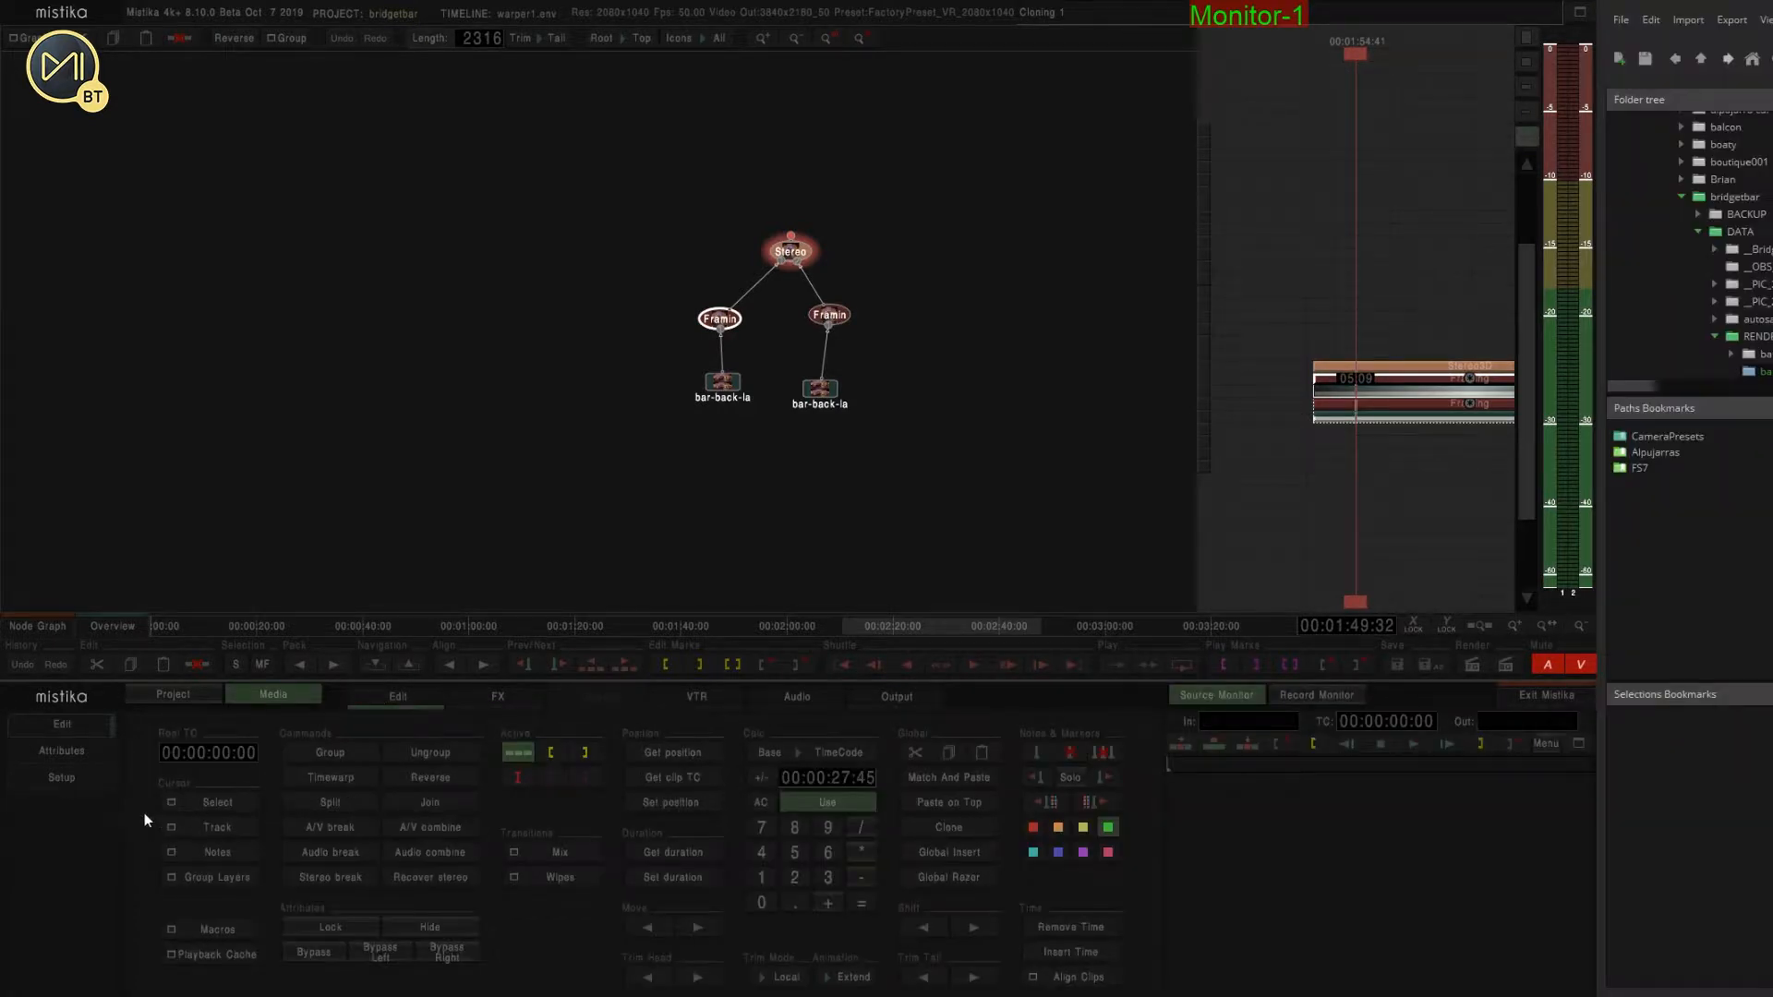
{"action": "left_click", "coordinate": [61, 751]}
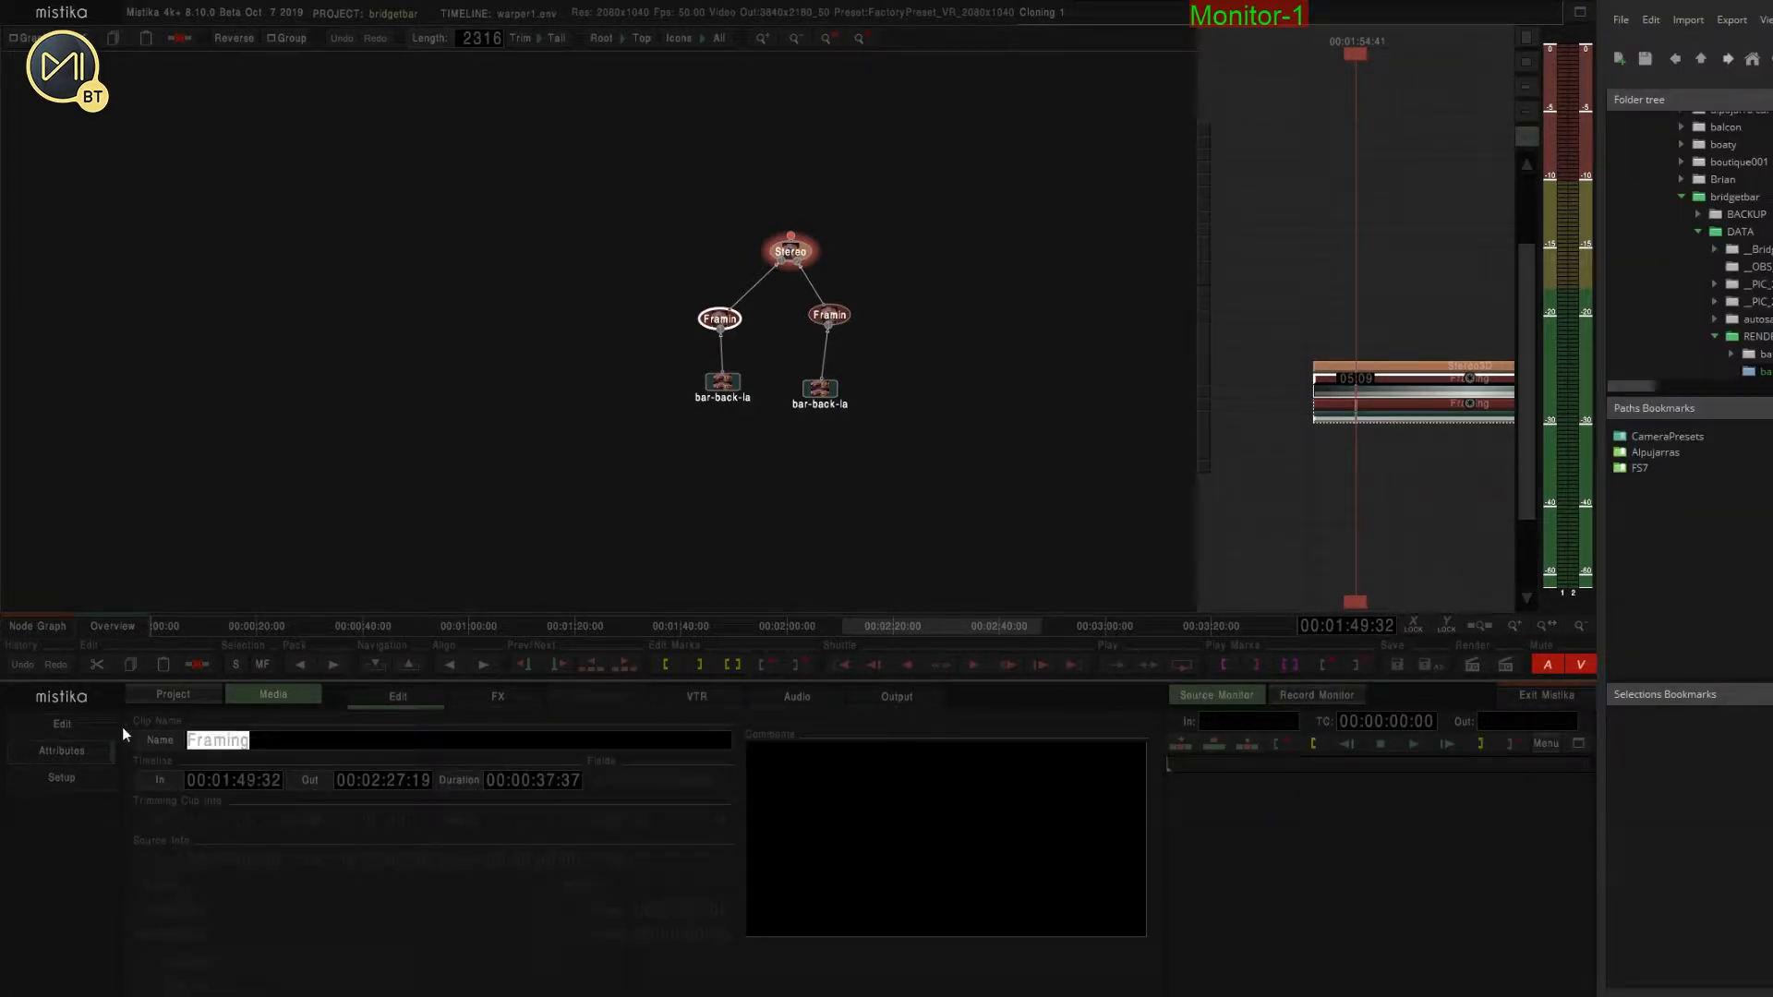
{"action": "type", "text": "Left"}
Rename the remaining Framing node, on the right-eye branch, as Right in its clip attributes.
{"action": "left_click", "coordinate": [837, 321]}
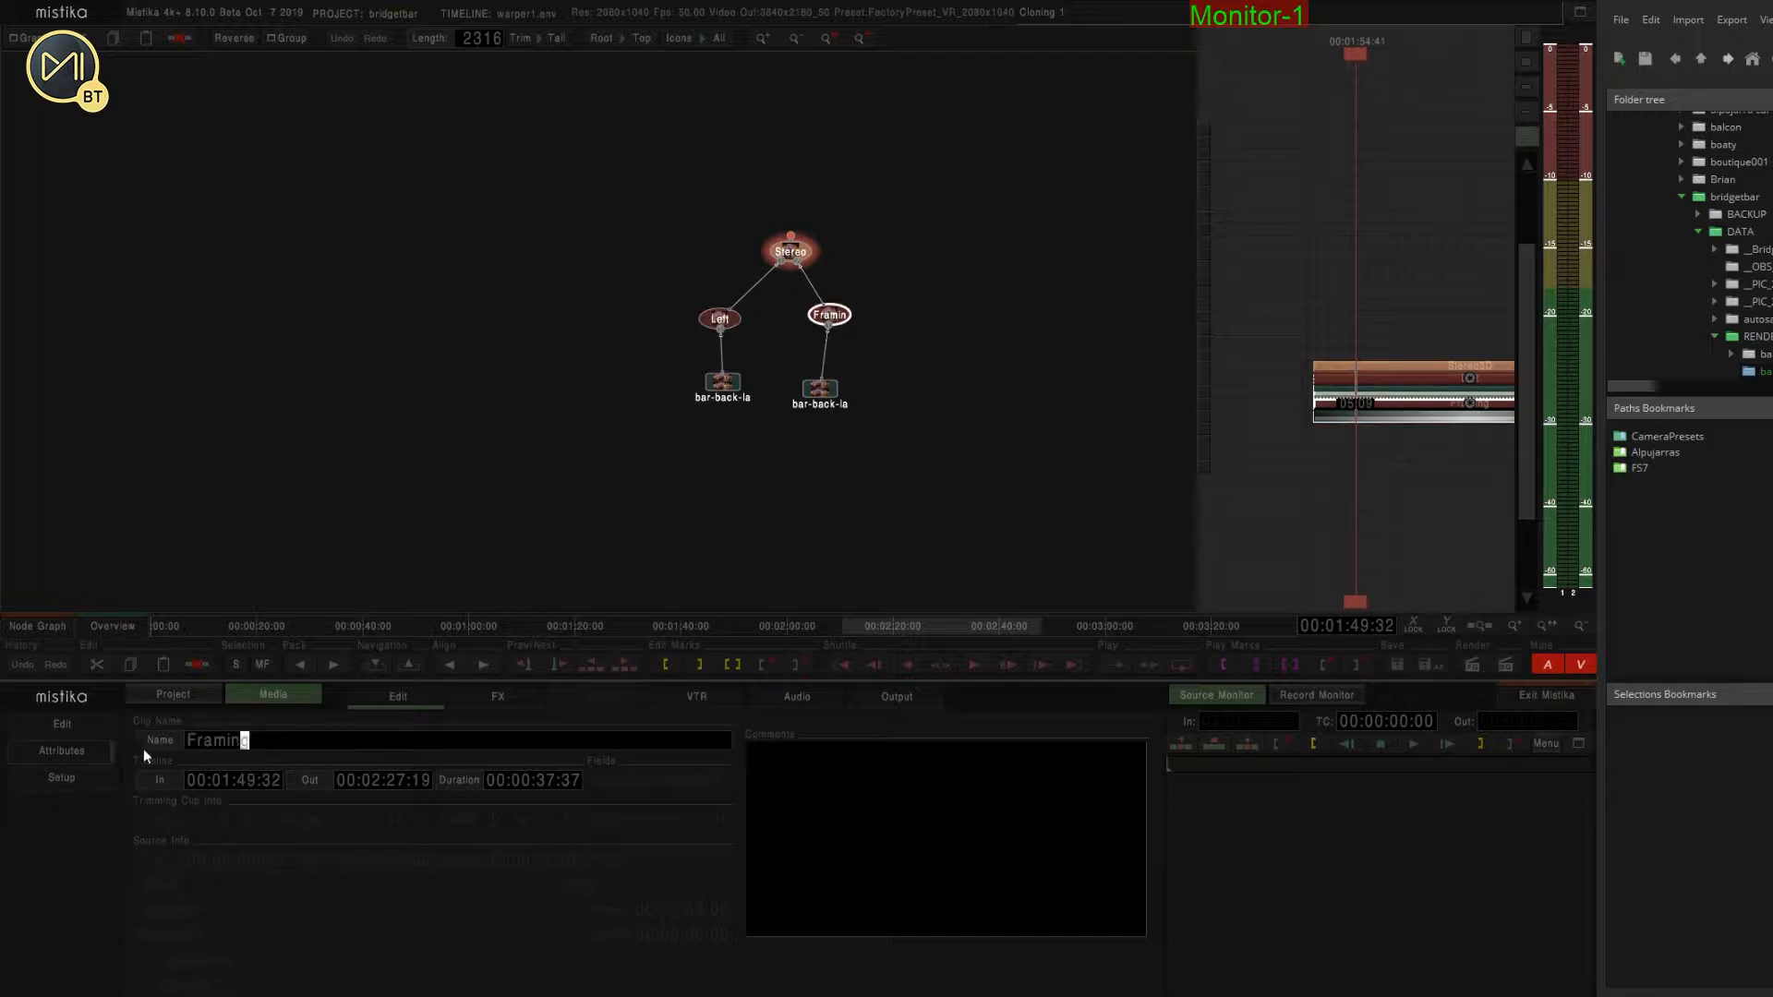
{"action": "left_click_drag", "start_coordinate": [143, 749], "coordinate": [125, 749]}
{"action": "type", "text": "Right"}
{"action": "left_click", "coordinate": [646, 378]}
Check the Left and Stereo3D nodes, and rename the node on the left-eye input as Right.
{"action": "left_click", "coordinate": [719, 319]}
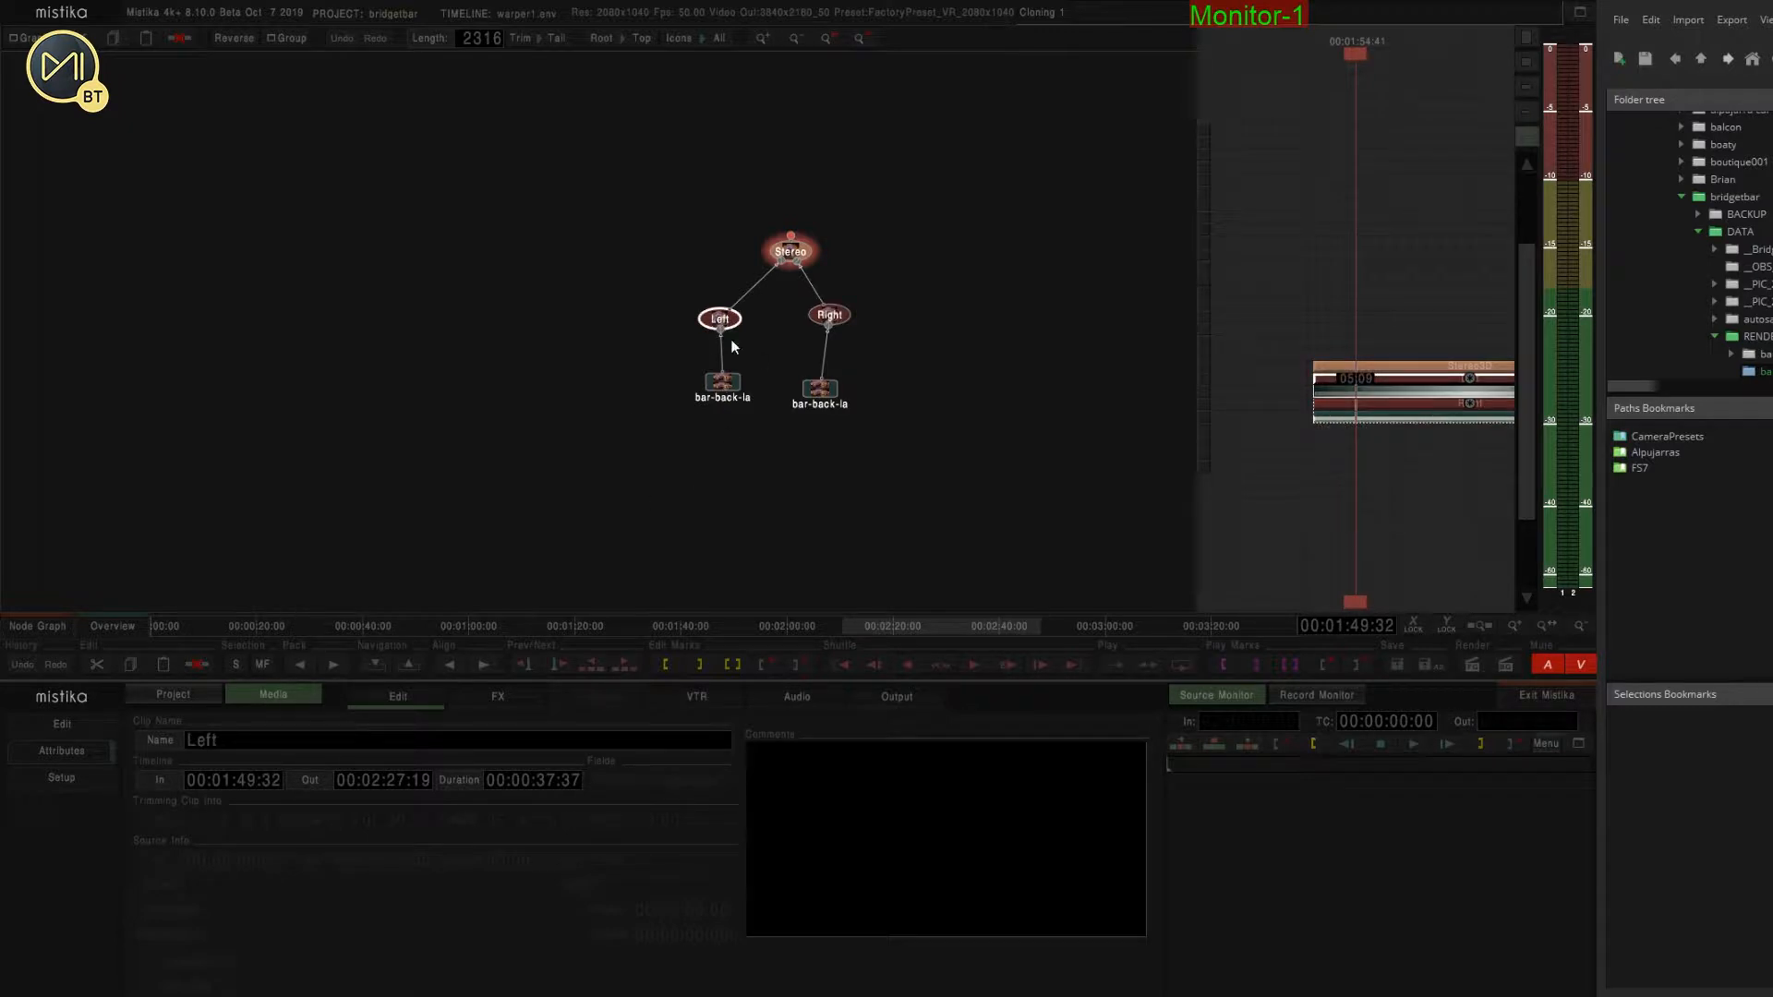
{"action": "left_click", "coordinate": [719, 318]}
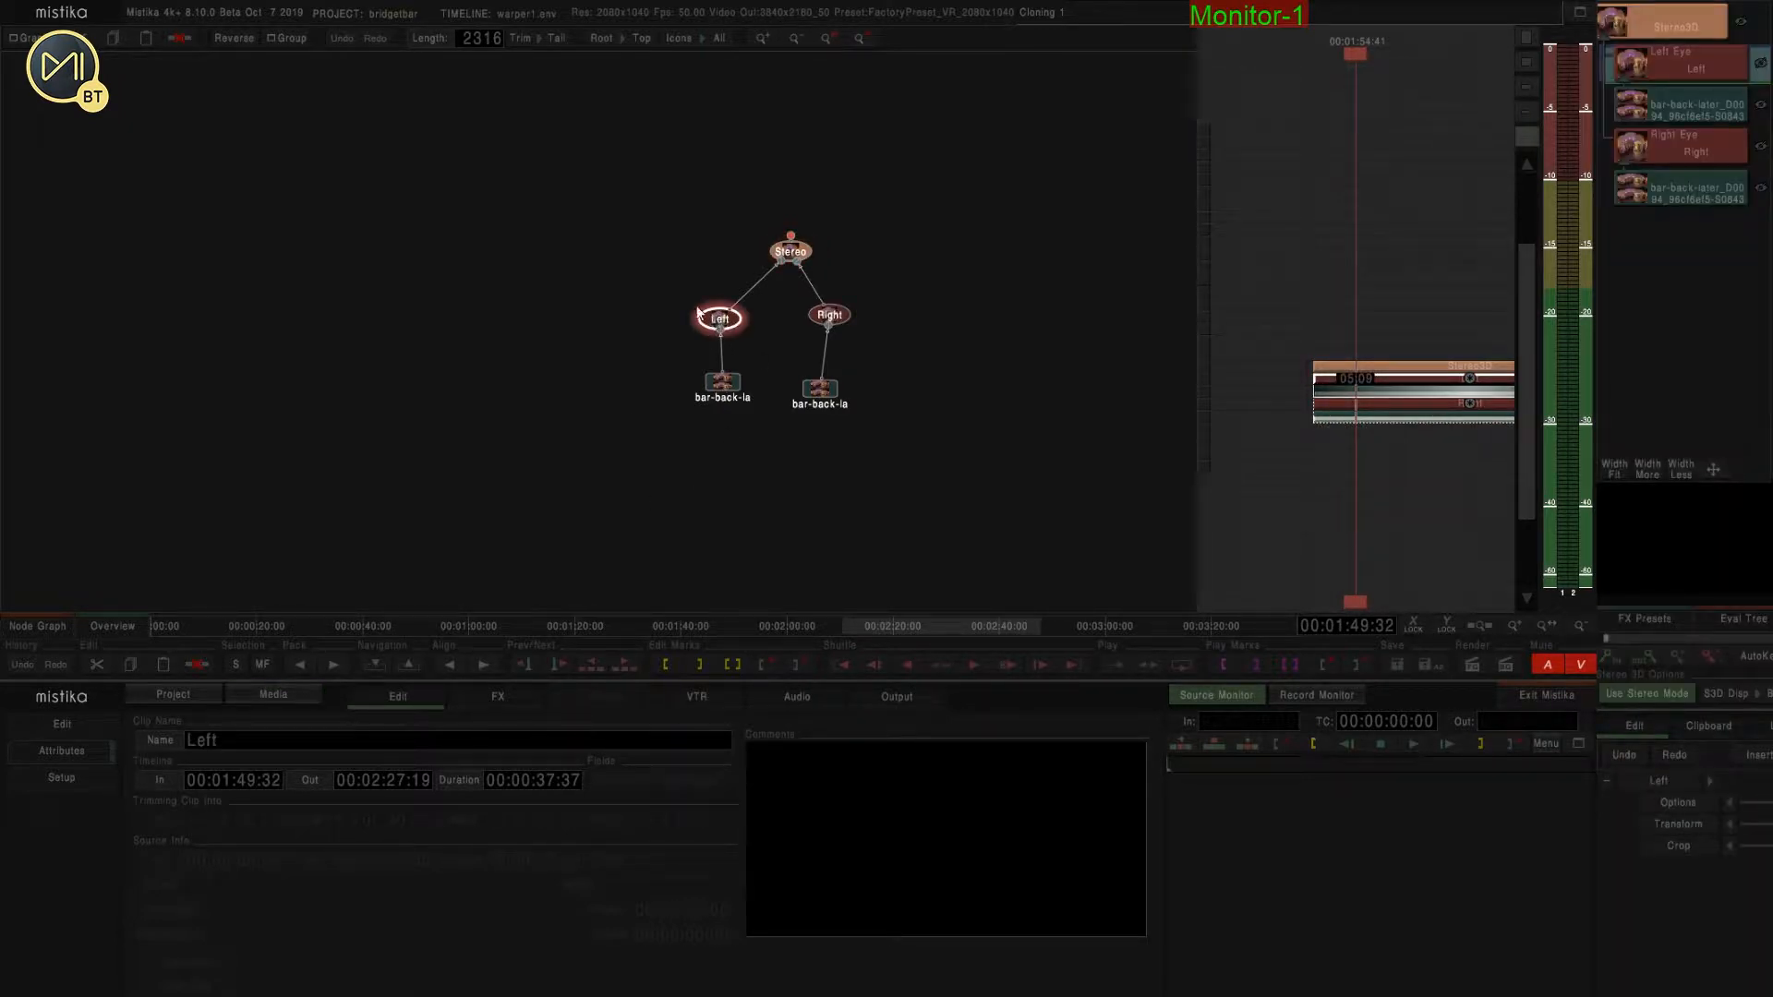
{"action": "left_click", "coordinate": [790, 258]}
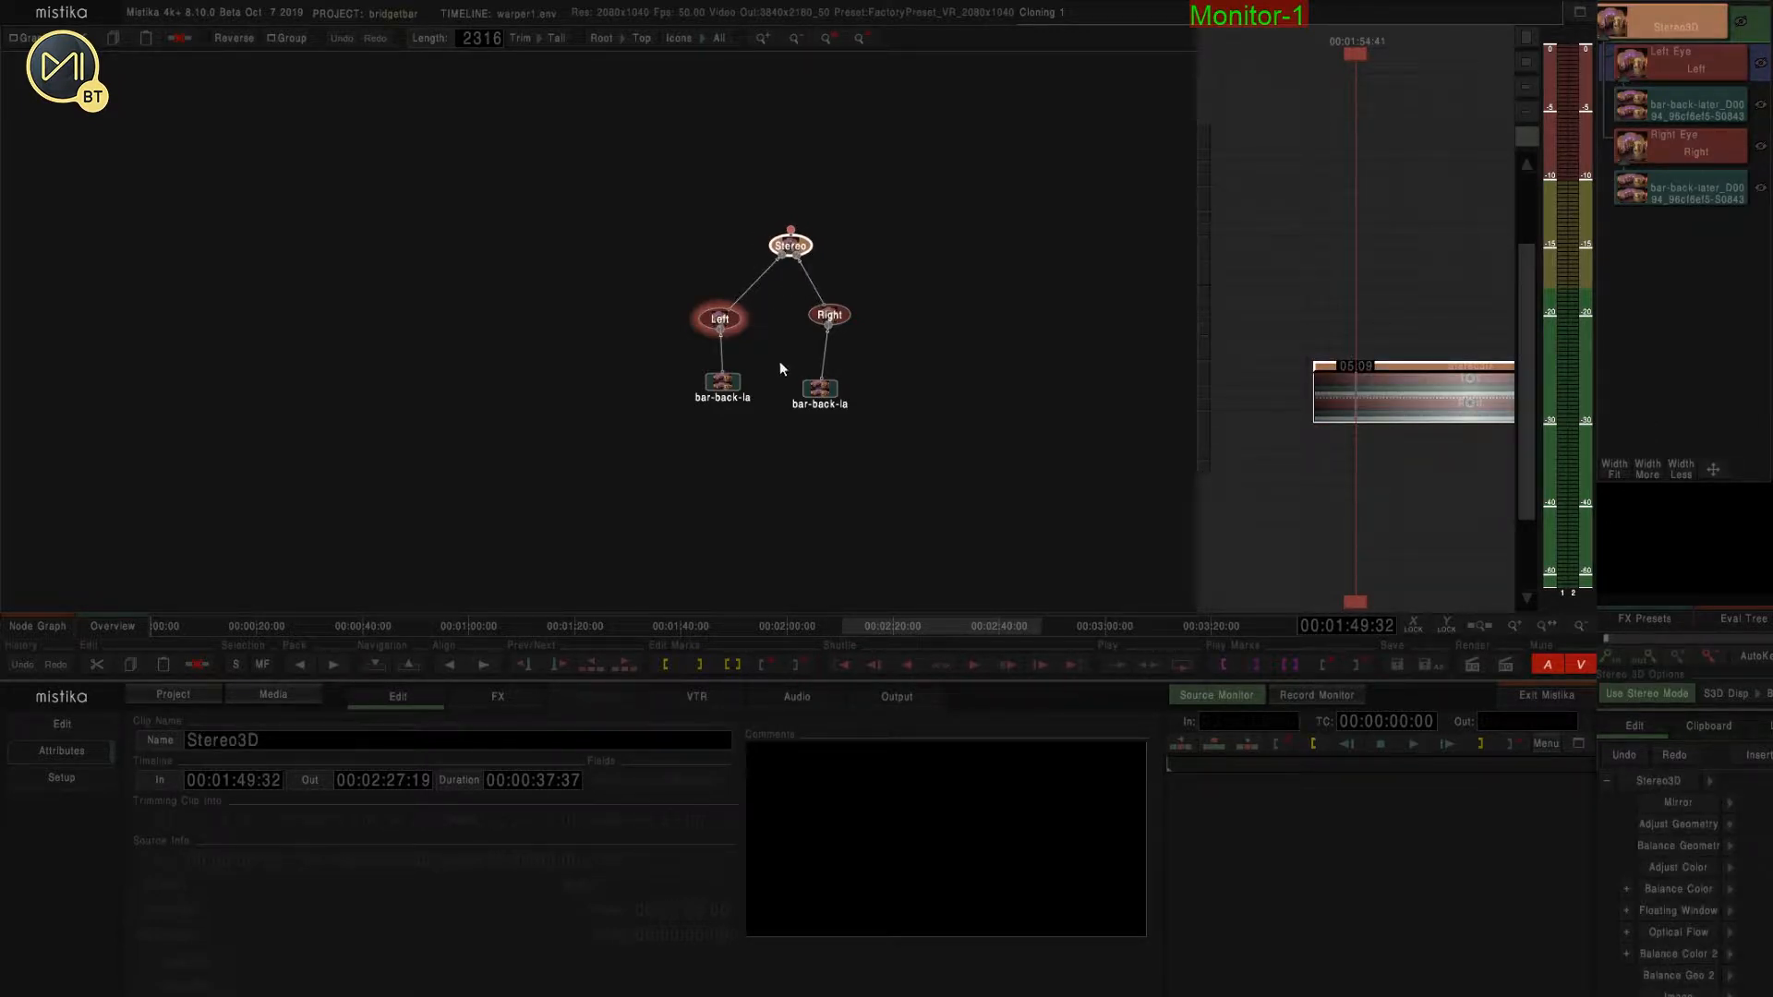
{"action": "left_click", "coordinate": [728, 323]}
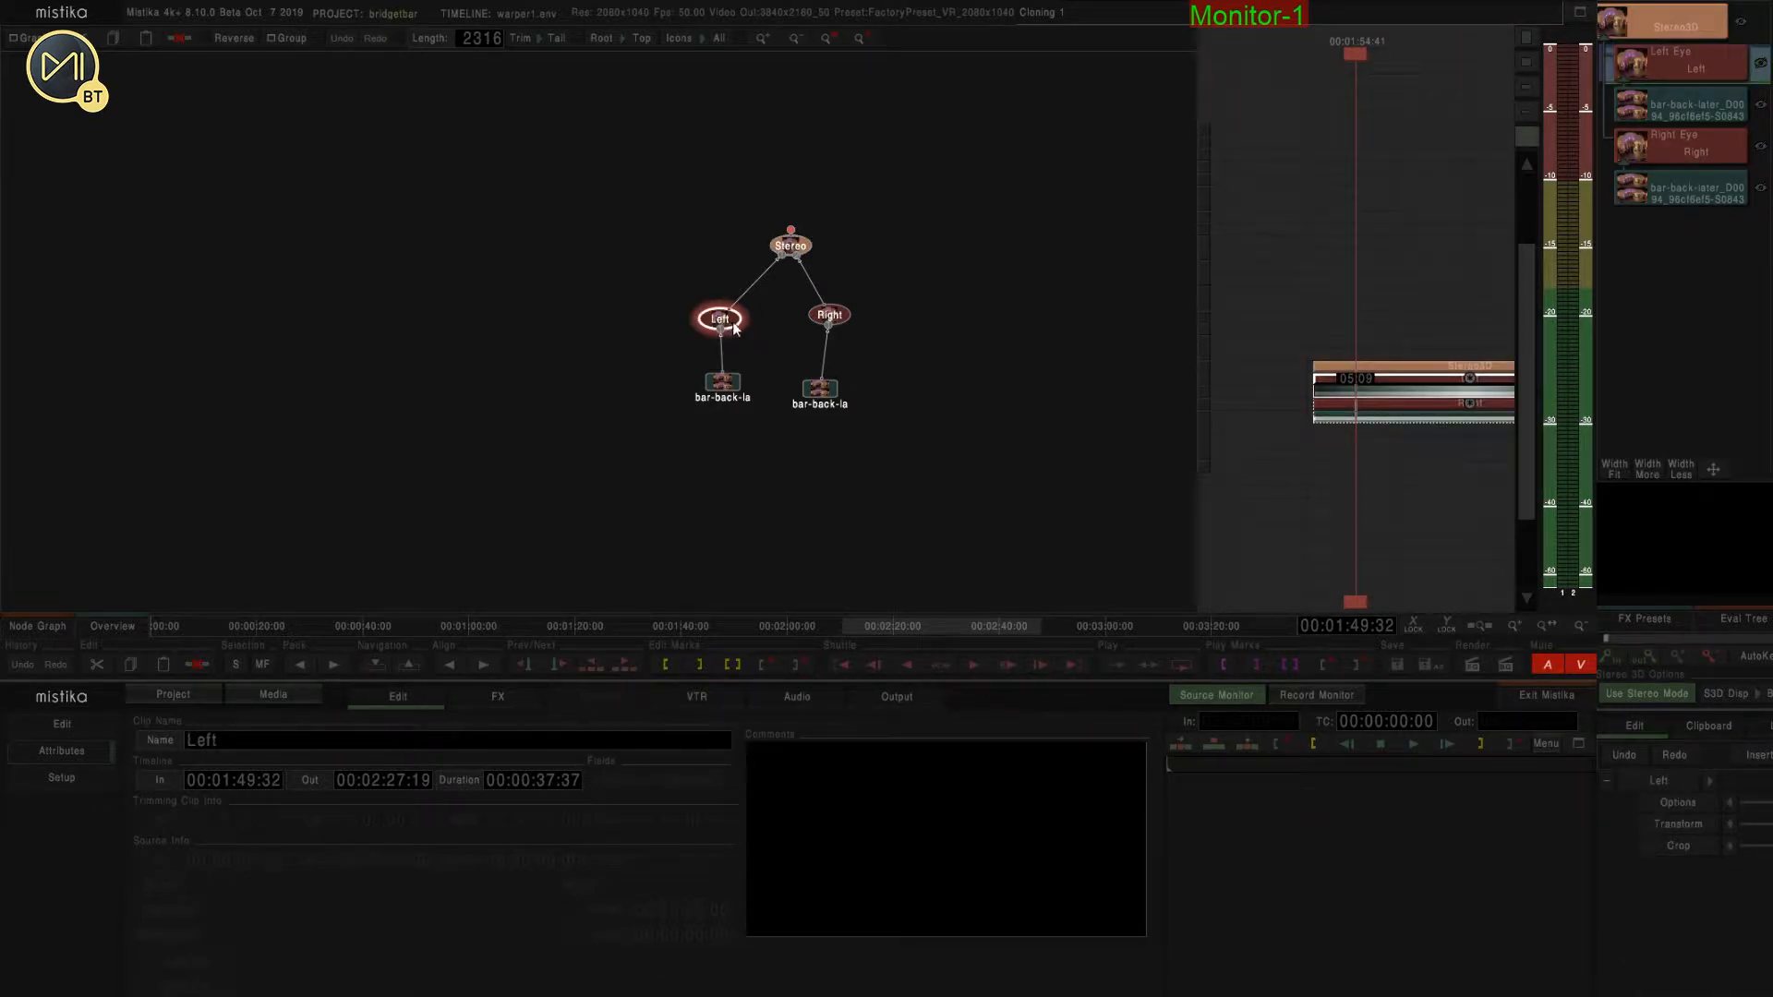
{"action": "left_click", "coordinate": [274, 746]}
{"action": "type", "text": "Right"}
{"action": "key", "text": "Return"}
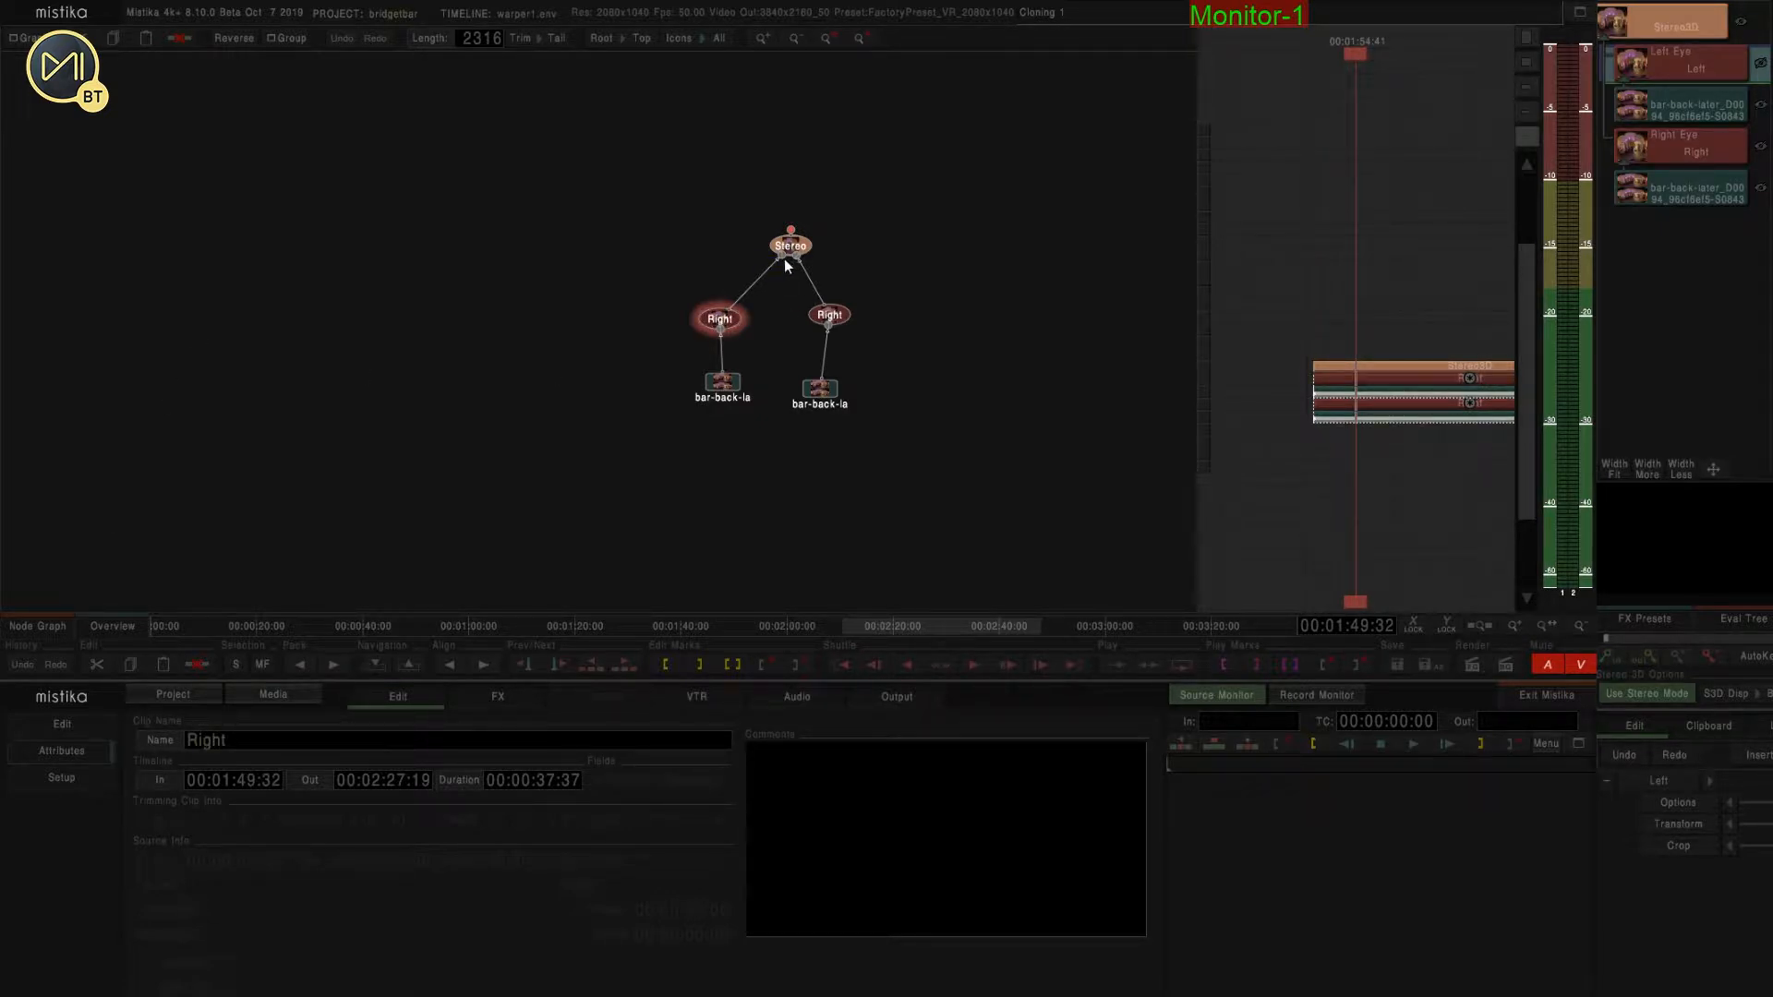
Disconnect both branches from the Stereo3D node and remove its leftover space holders.
{"action": "left_click", "coordinate": [770, 269]}
{"action": "left_click", "coordinate": [796, 261]}
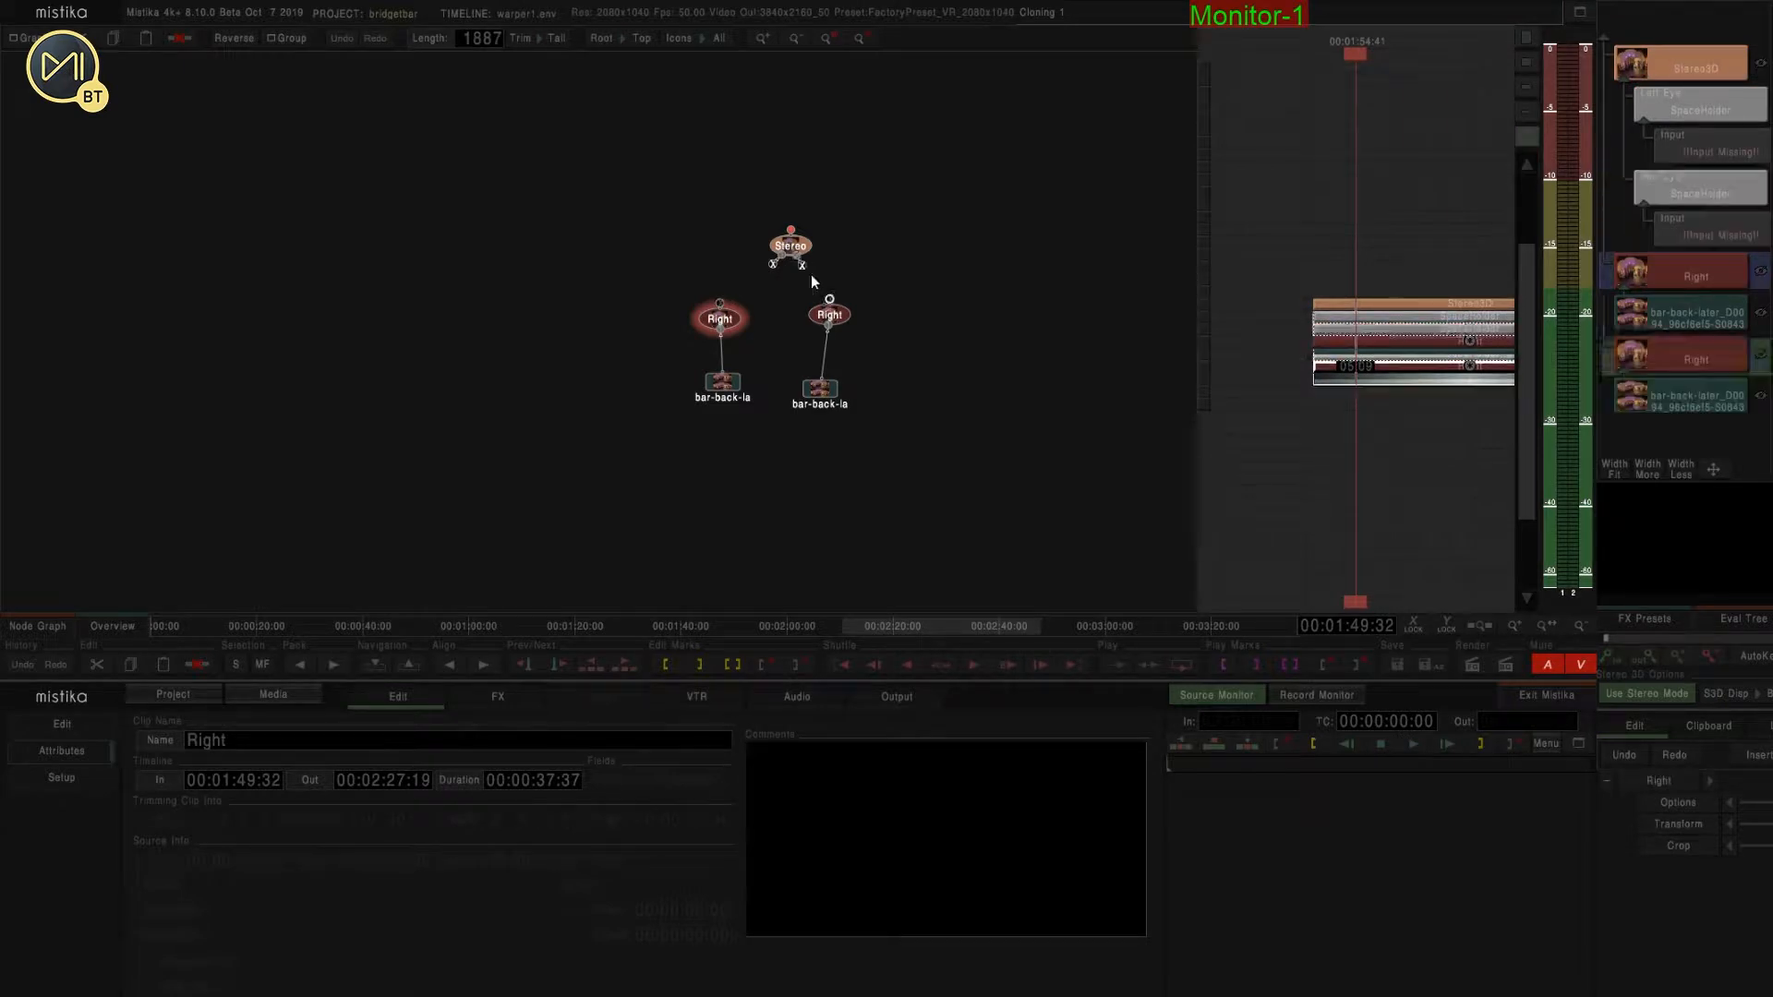
{"action": "mouse_move", "coordinate": [789, 248]}
{"action": "left_mouse_down"}
{"action": "mouse_move", "coordinate": [750, 209]}
{"action": "mouse_move", "coordinate": [811, 274]}
{"action": "left_mouse_up"}
{"action": "key", "text": "Delete"}
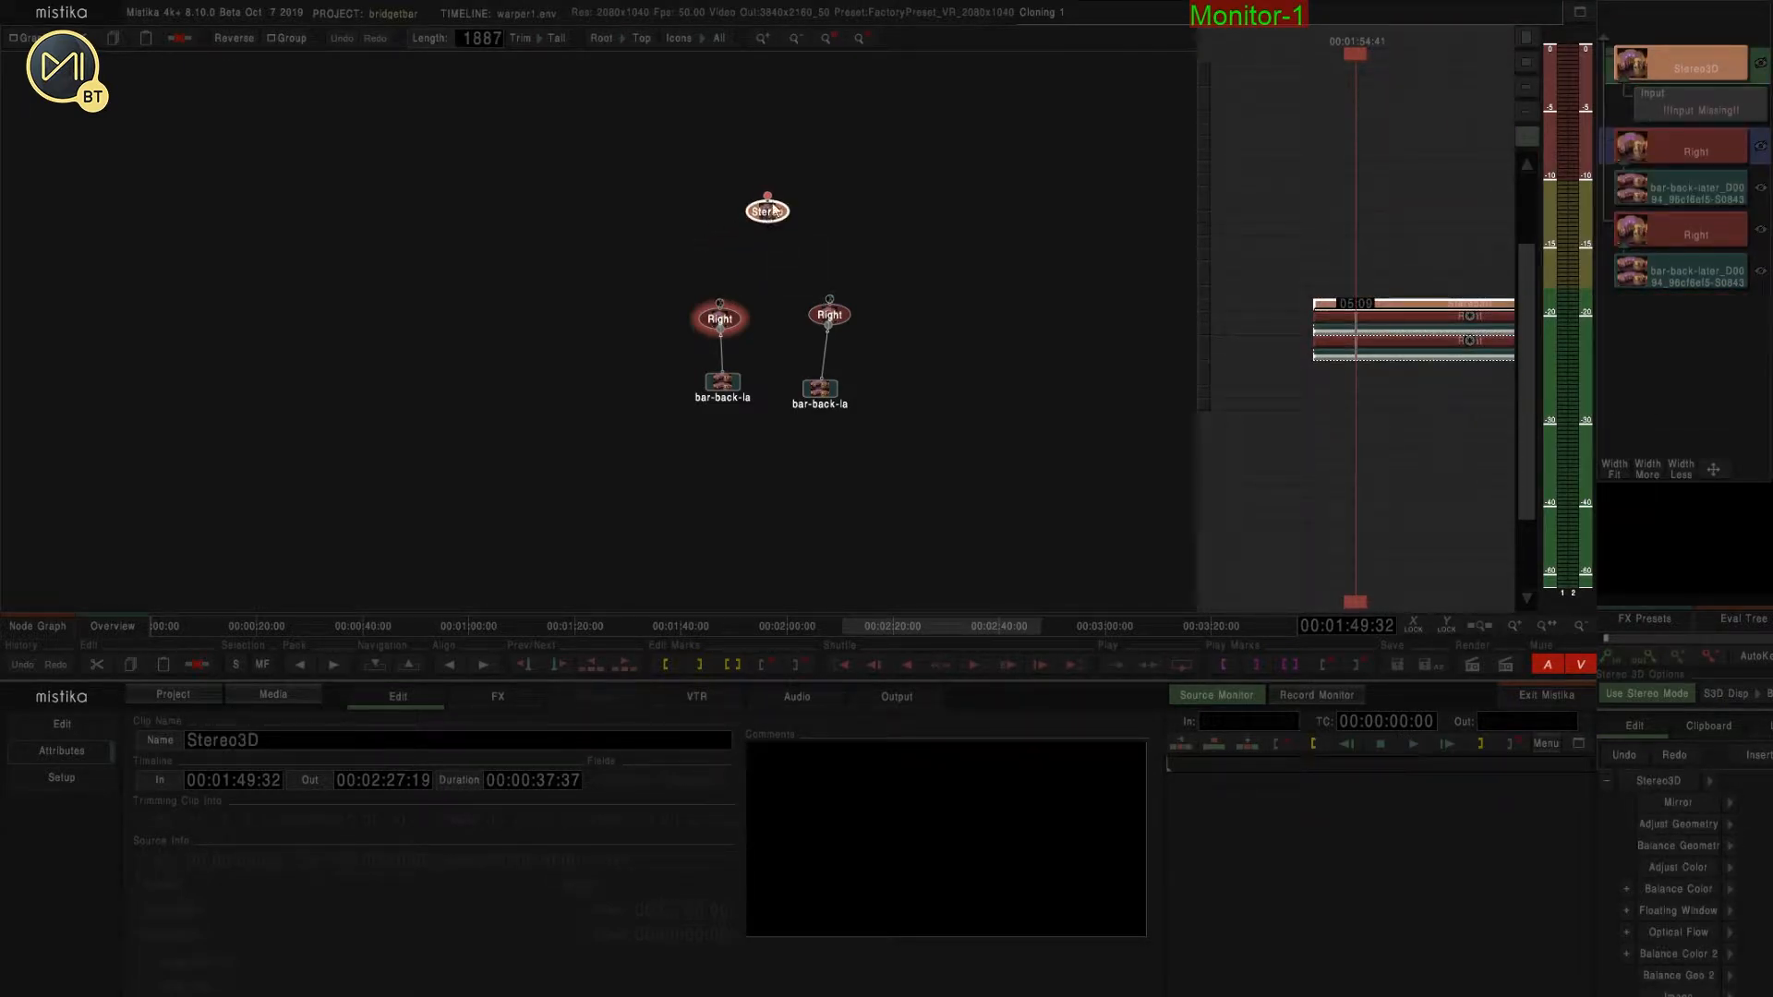
Rename the Framing node of the other disconnected branch as Left.
{"action": "left_click", "coordinate": [829, 318]}
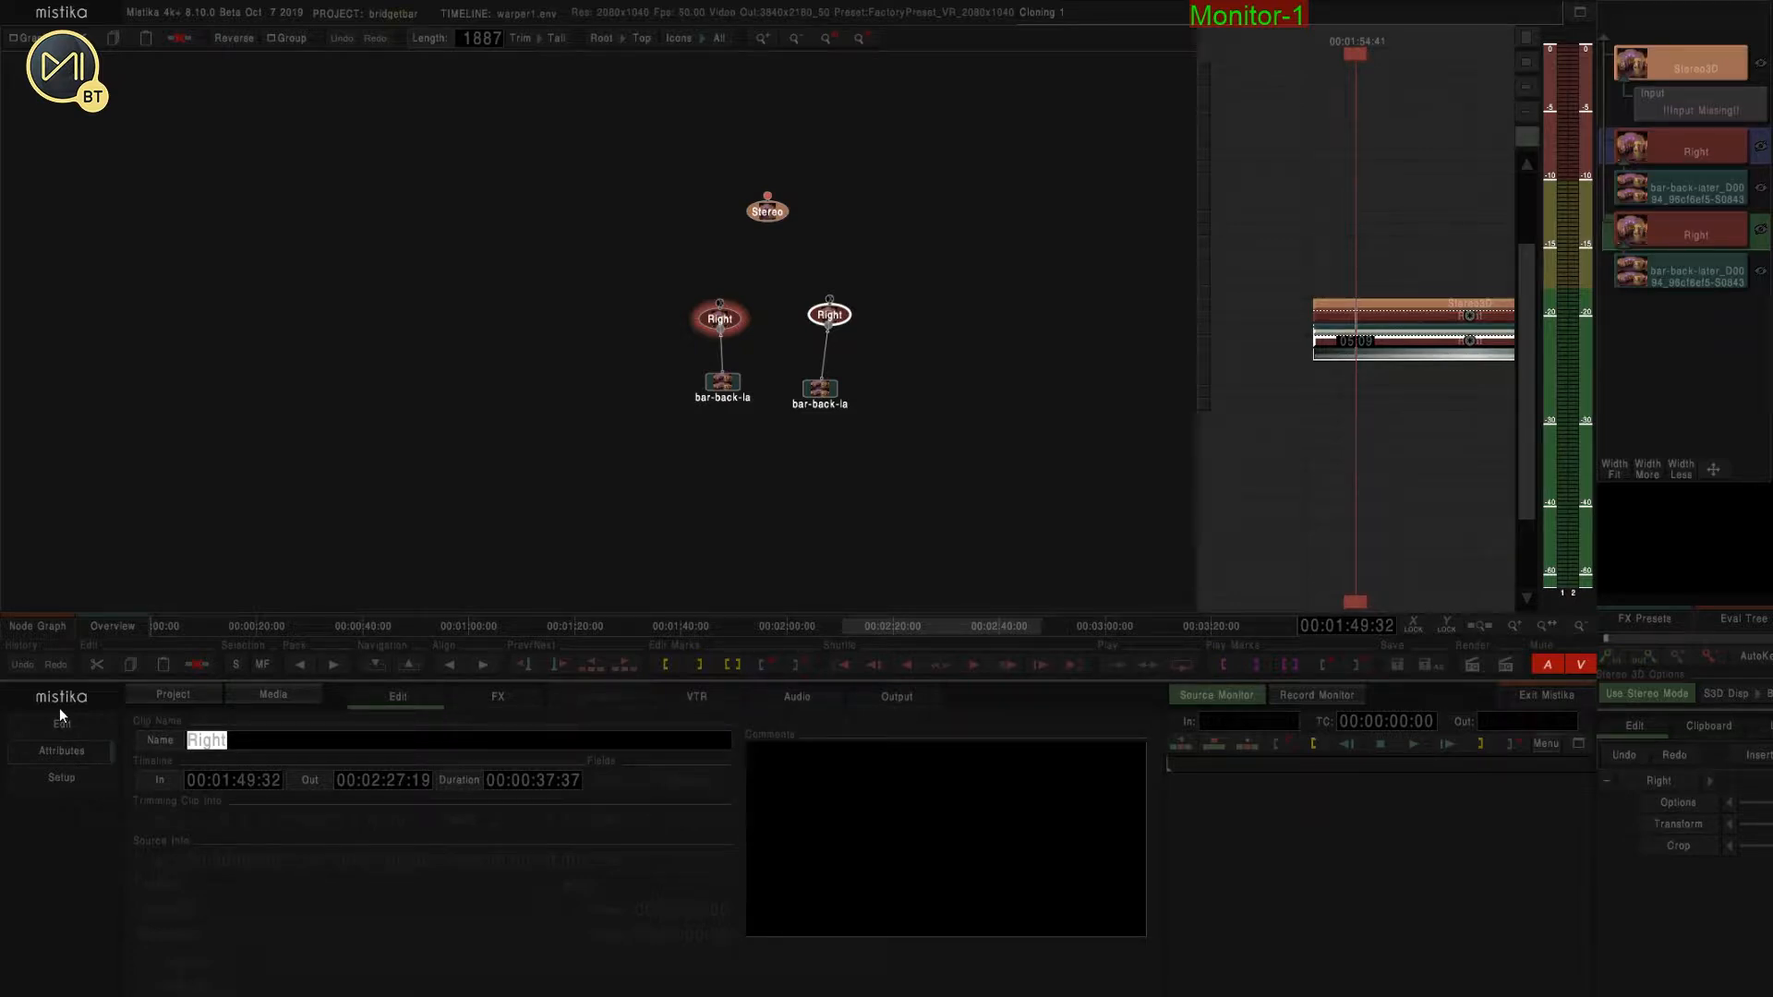
{"action": "type", "text": "Left"}
{"action": "left_click", "coordinate": [651, 409]}
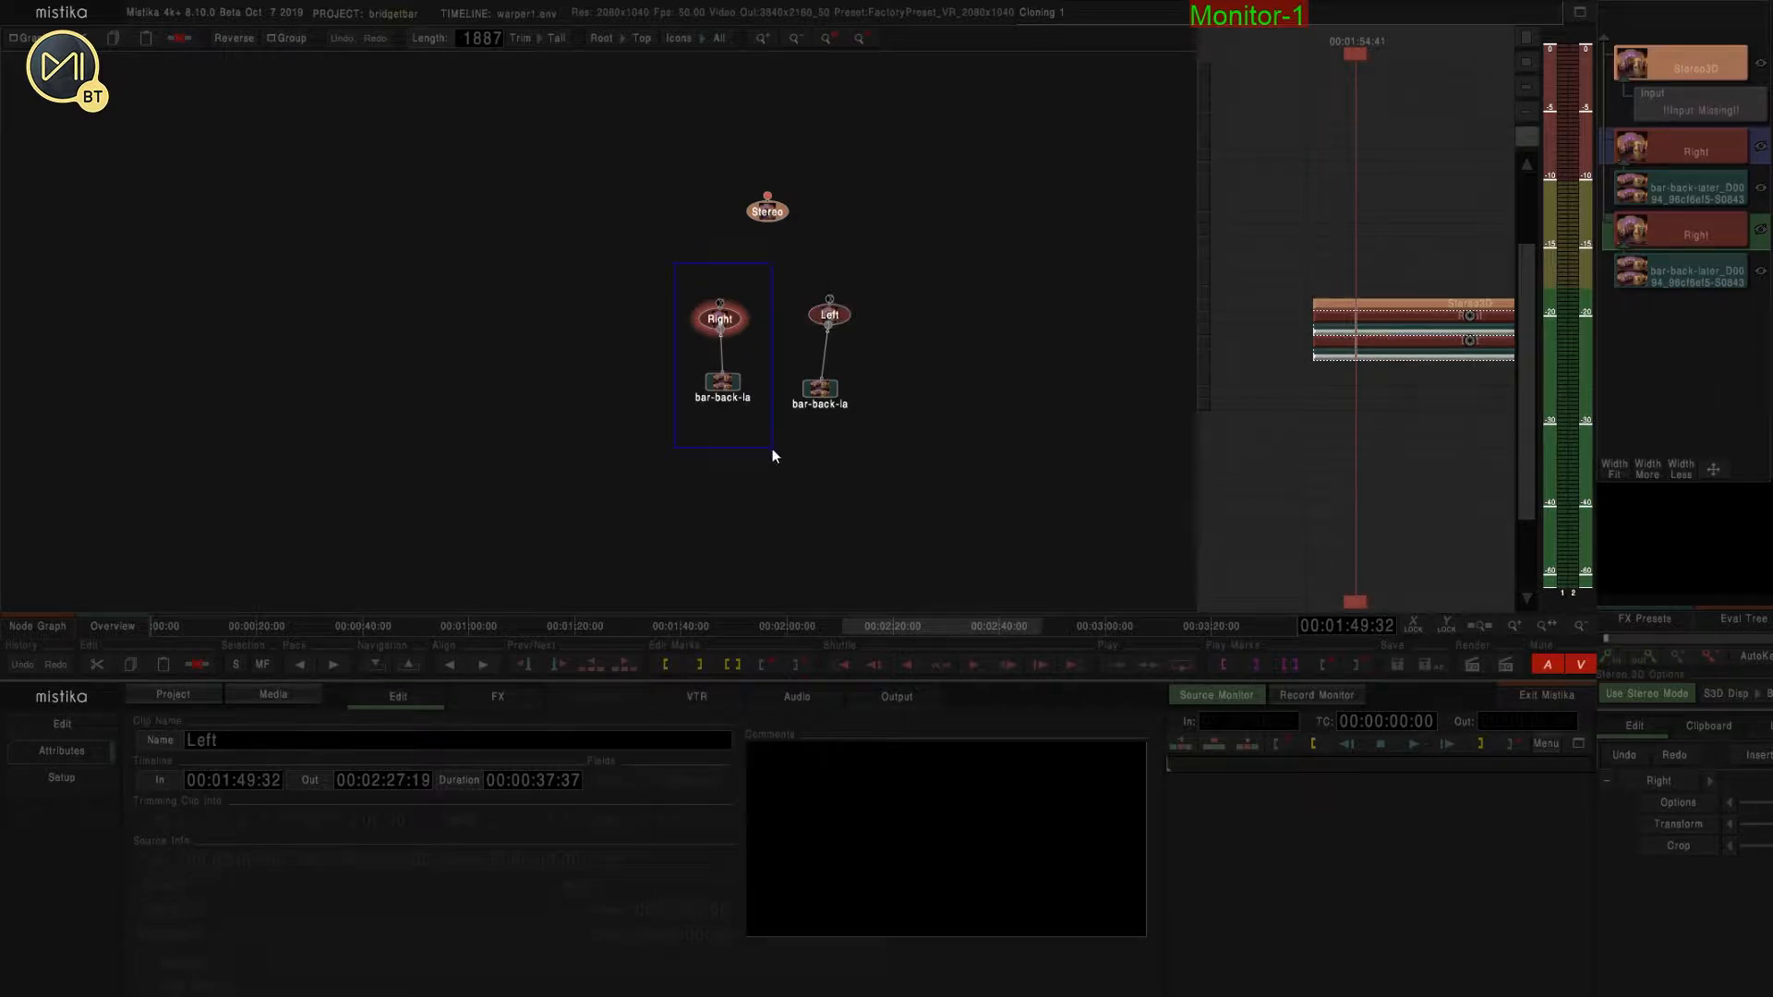
Reorder the branches and reconnect them under Stereo3D, with Left as the left eye and Right as the right eye.
{"action": "left_click_drag", "start_coordinate": [788, 275], "coordinate": [631, 387]}
{"action": "left_click", "coordinate": [776, 268]}
{"action": "left_click_drag", "start_coordinate": [765, 217], "coordinate": [683, 252]}
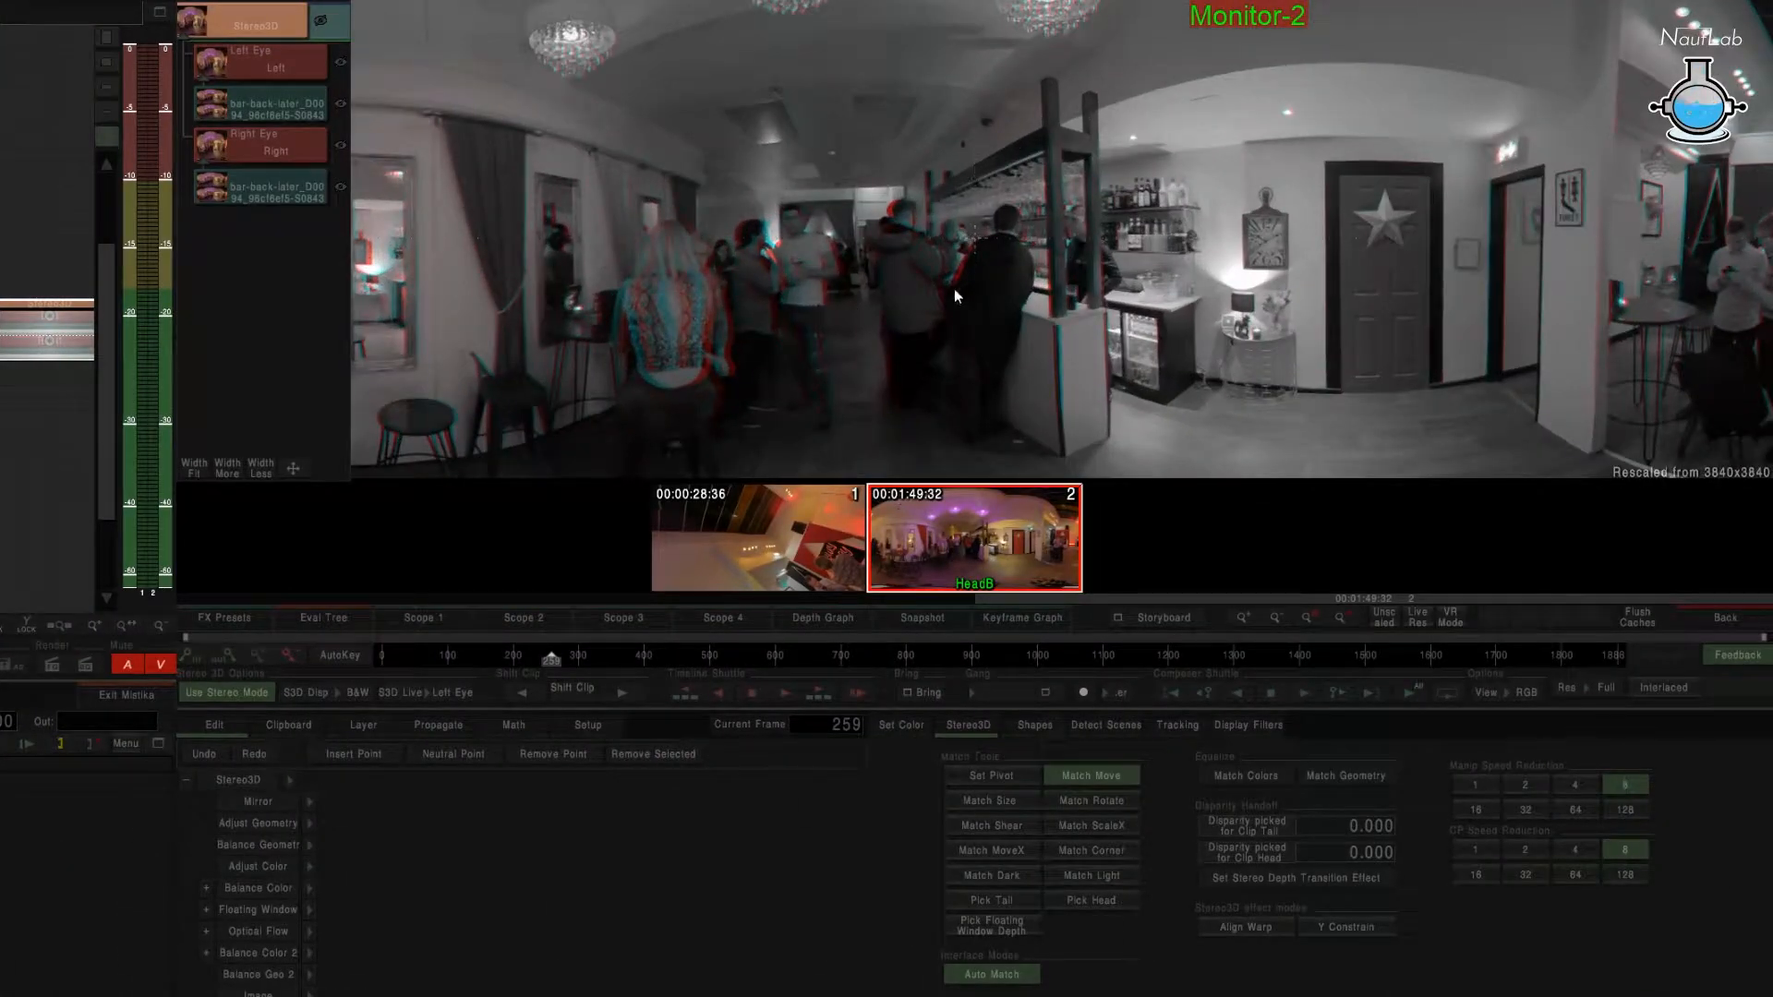
Compare the left-eye and right-eye images of the Stereo3D output across the full panorama.
{"action": "key", "text": "1"}
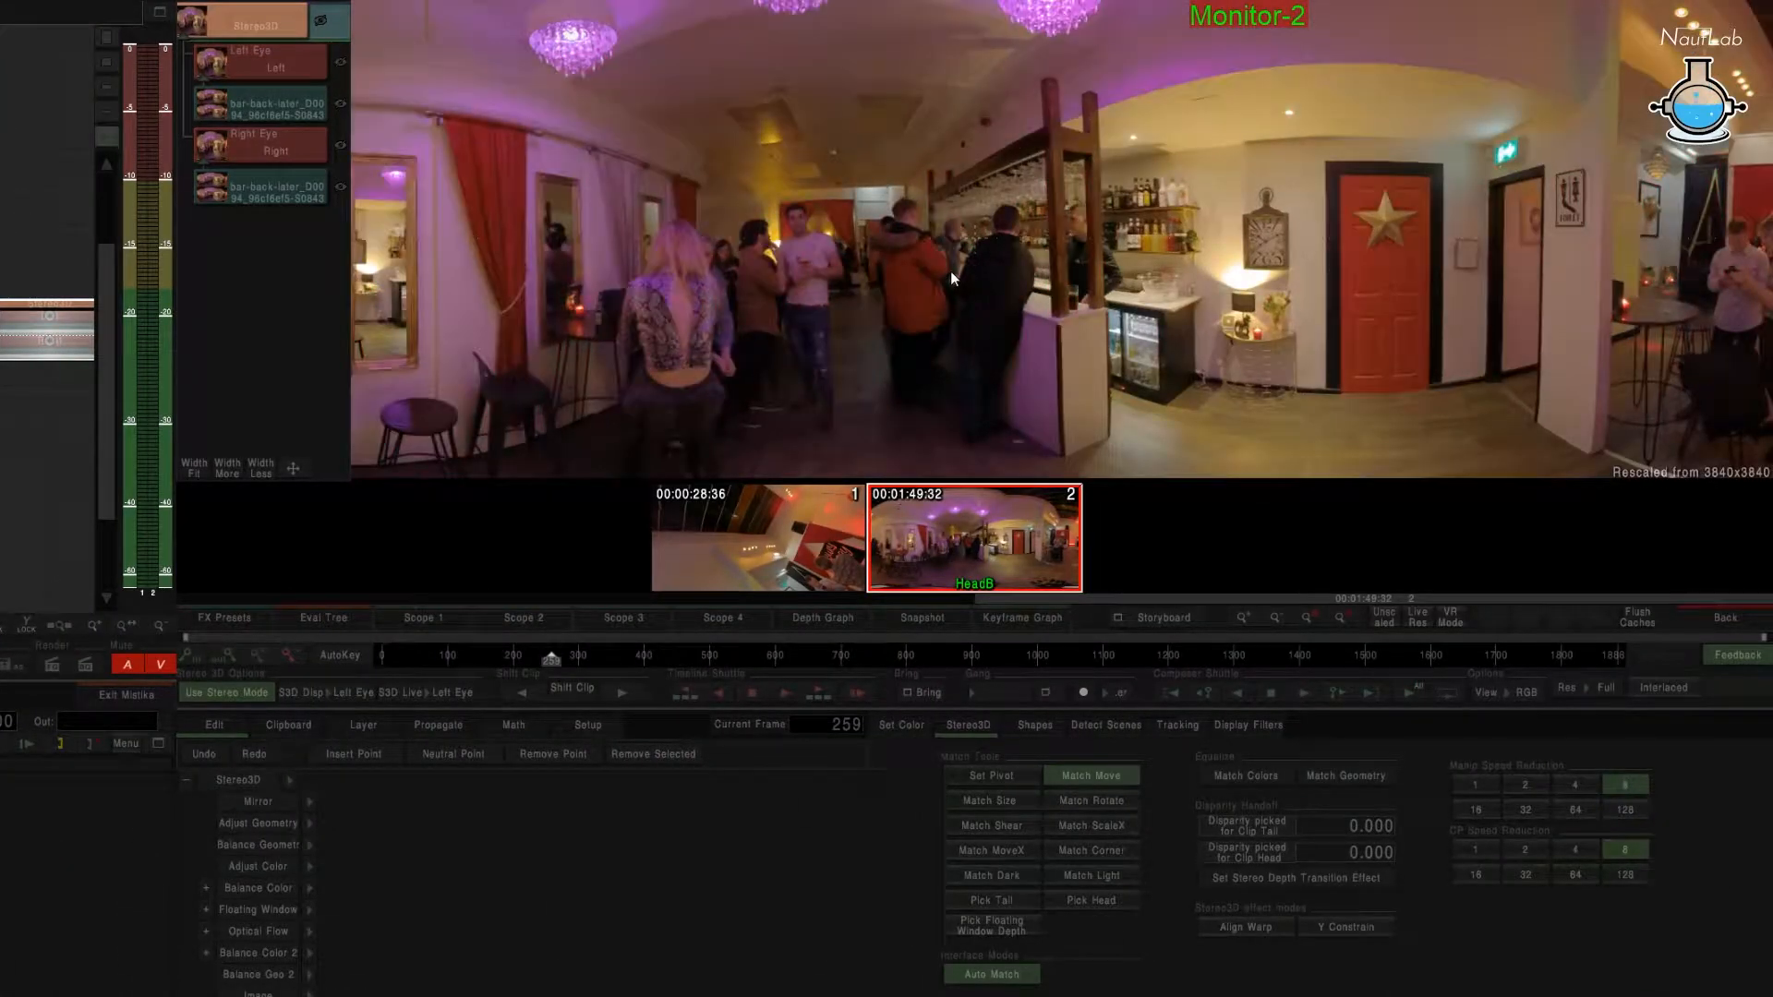
{"action": "key", "text": "2"}
{"action": "key", "text": "1"}
{"action": "key", "text": "2"}
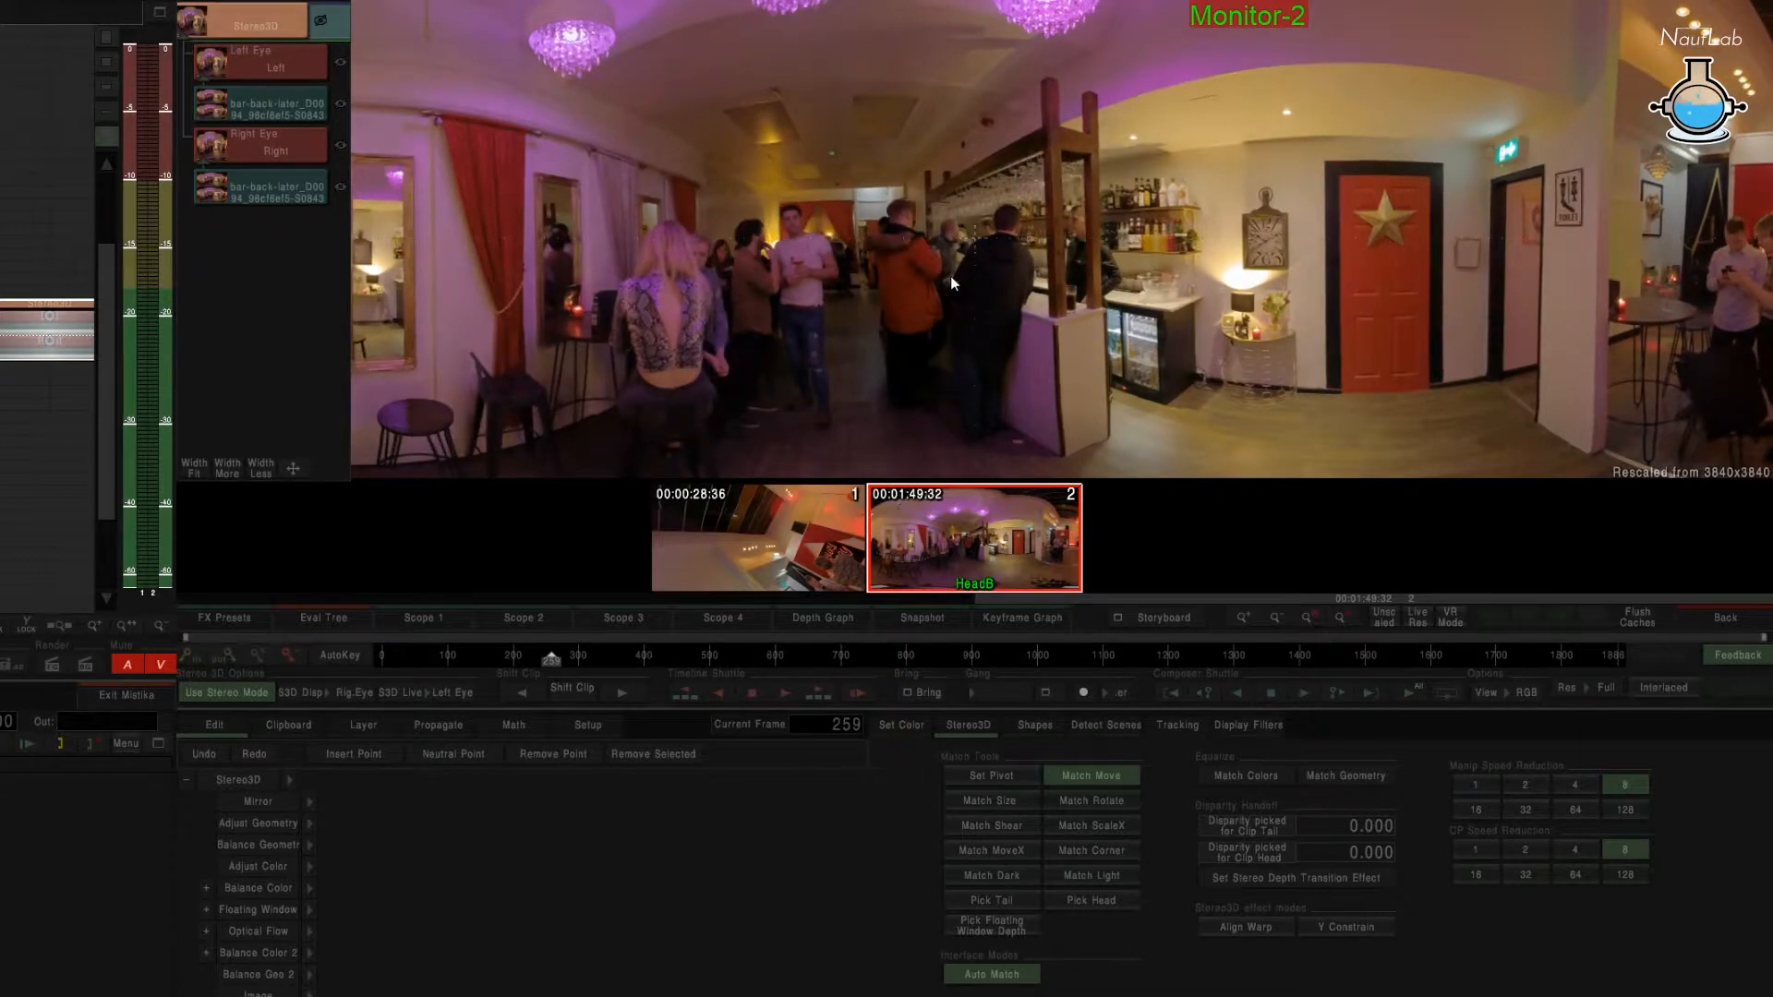
{"action": "scroll", "coordinate": [947, 280], "scroll_direction": "down", "scroll_amount": 5}
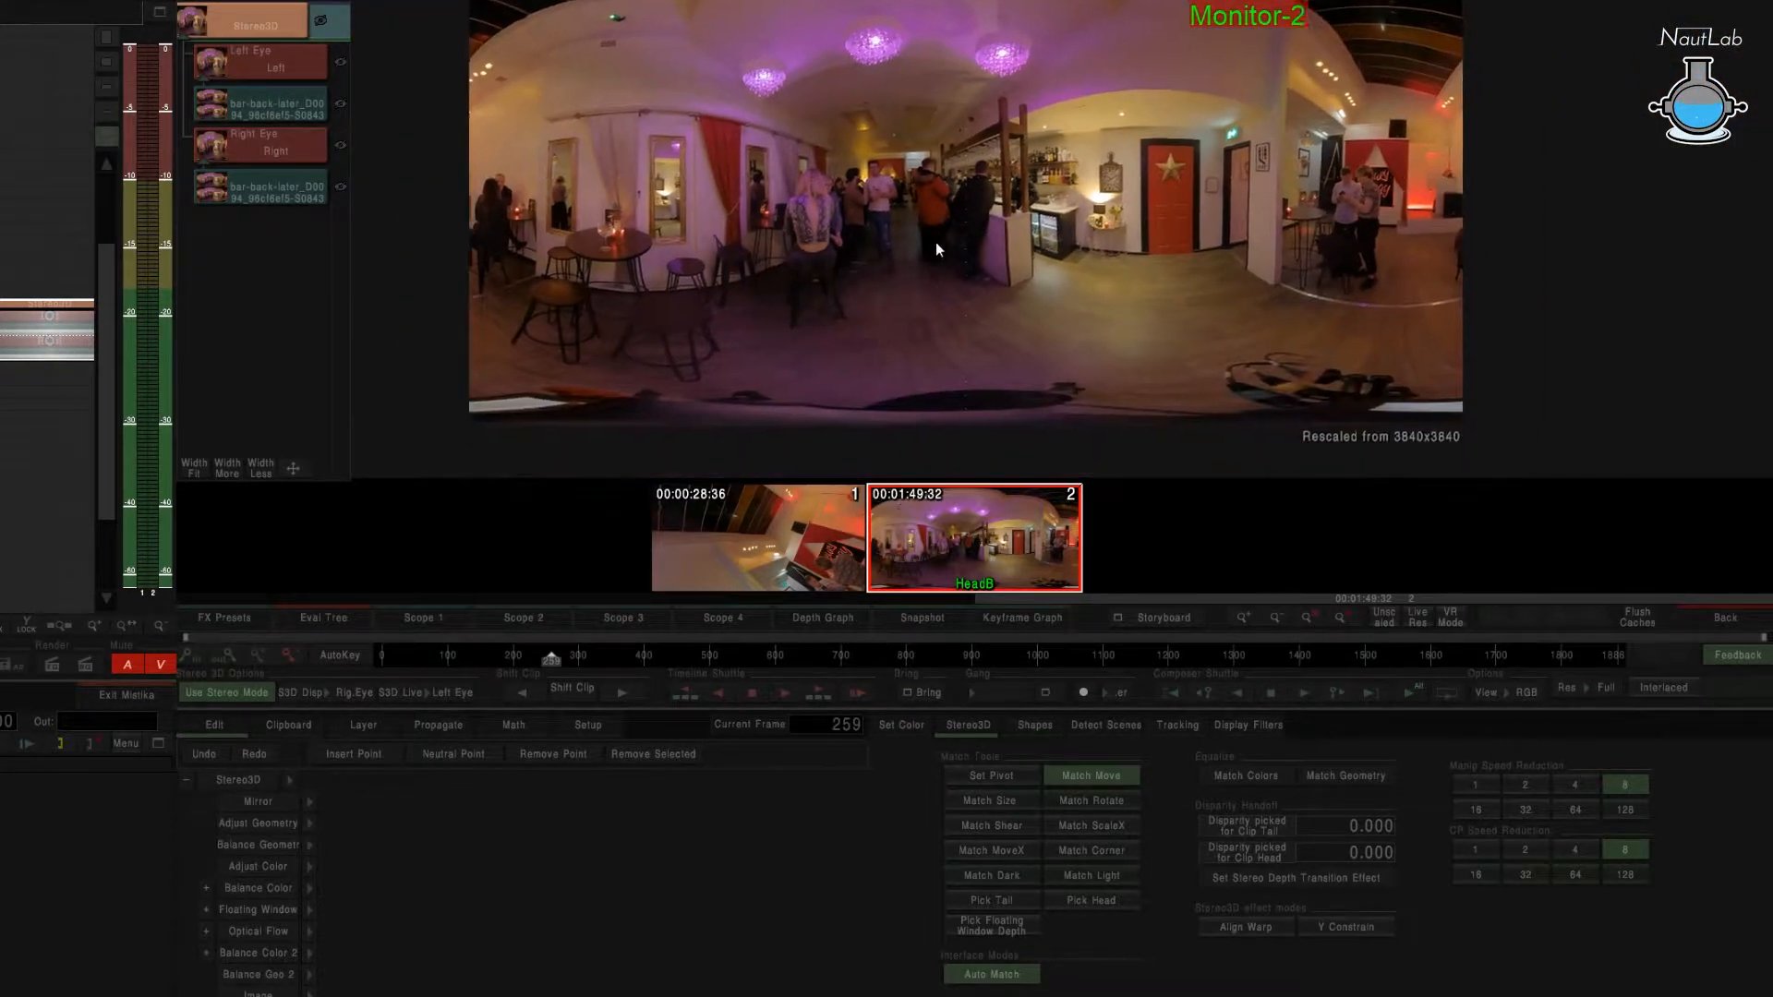
{"action": "scroll", "coordinate": [997, 280], "scroll_direction": "up", "scroll_amount": 3}
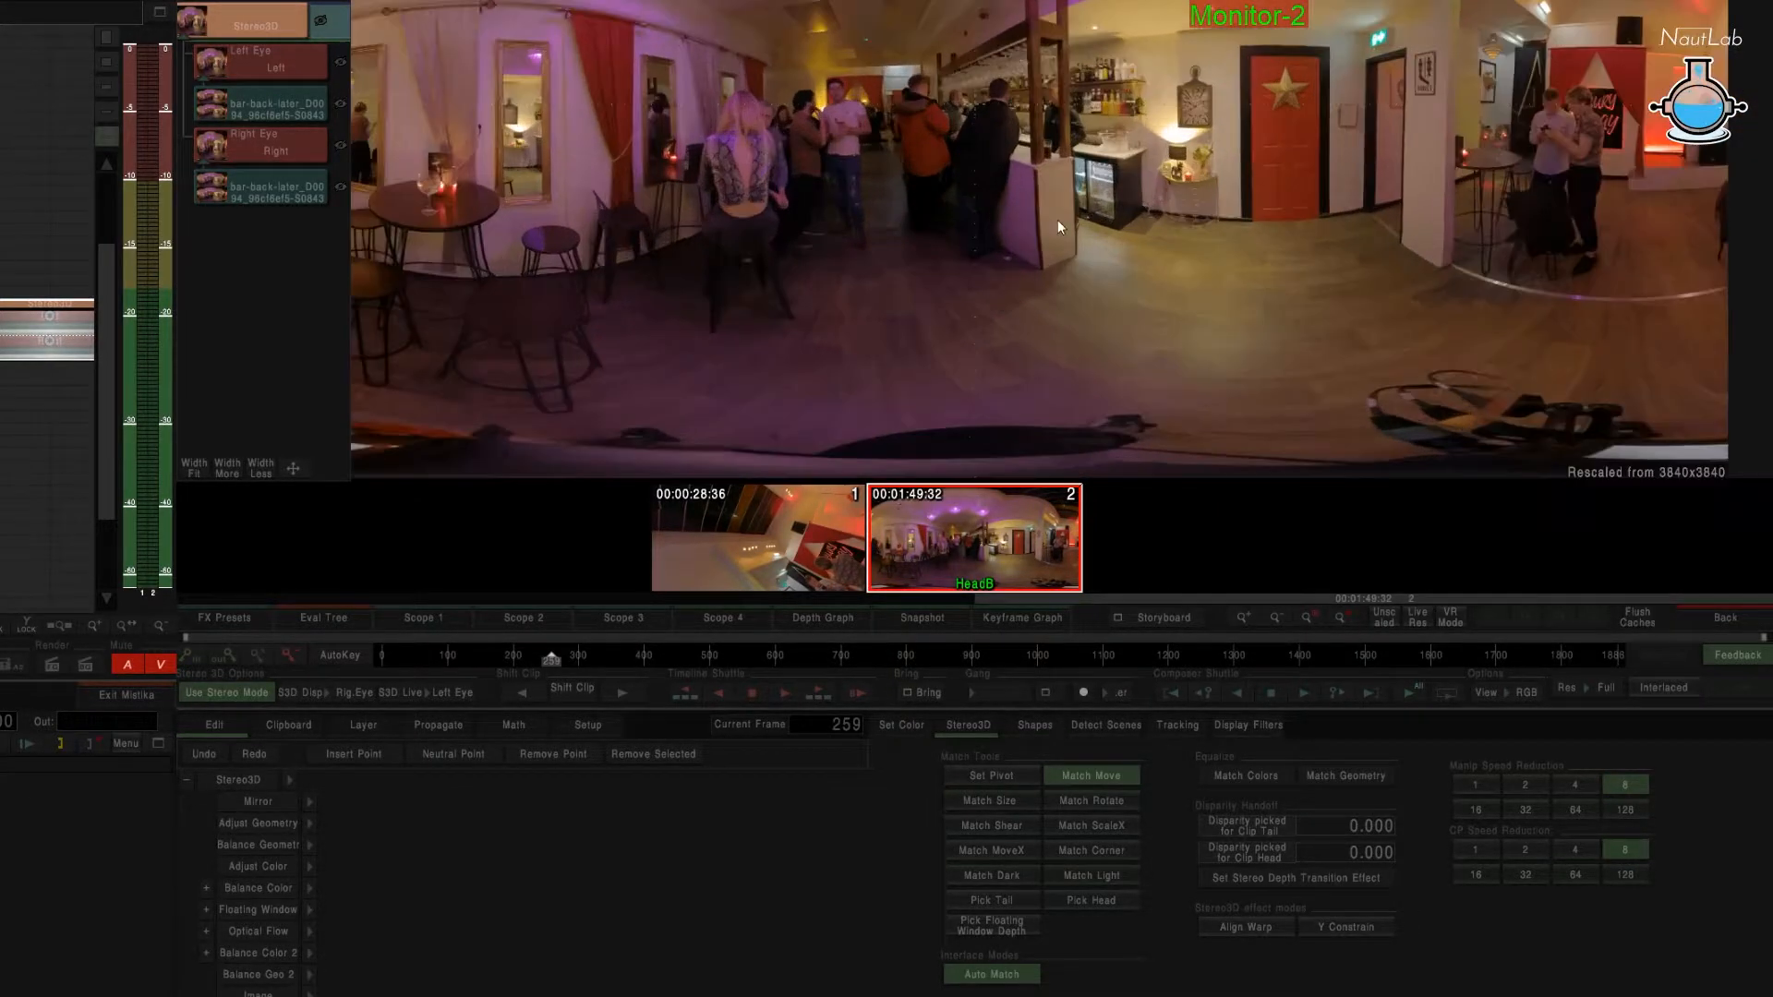
{"action": "key", "text": "a"}
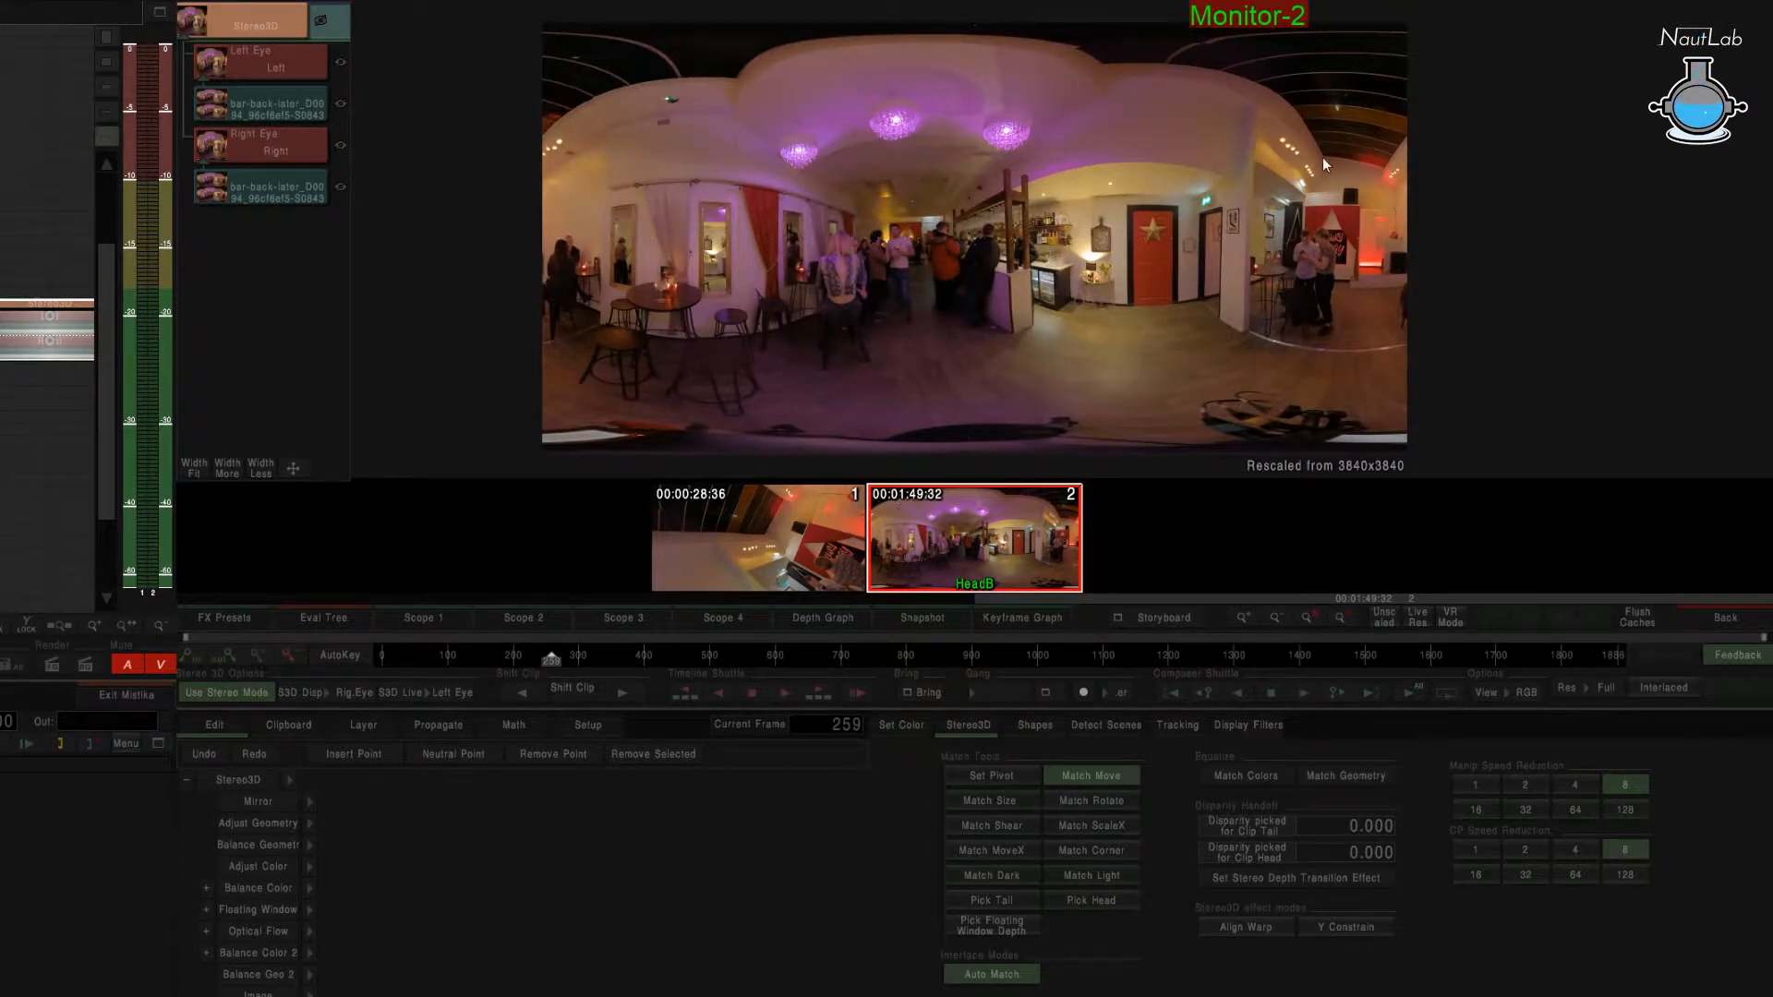
Examine the ceiling and lights up close, alternating repeatedly between the left-eye and right-eye images.
{"action": "scroll", "coordinate": [1301, 185], "scroll_direction": "up", "scroll_amount": 5}
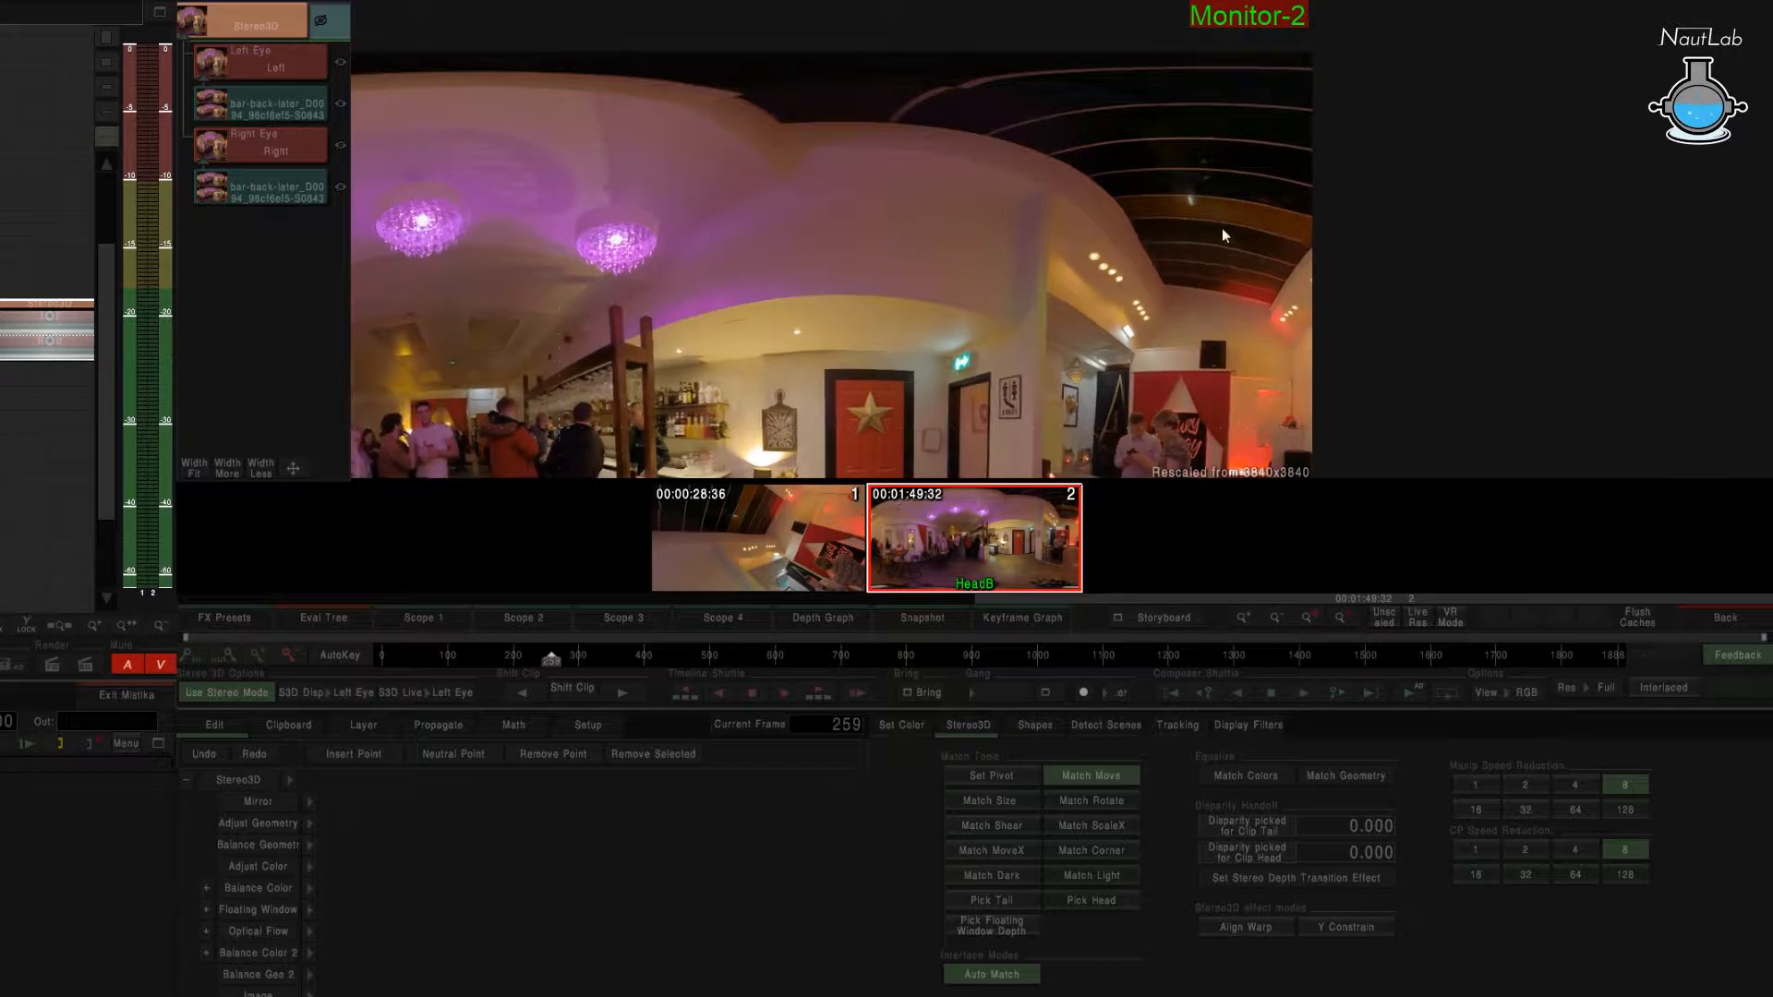
{"action": "key", "text": "r"}
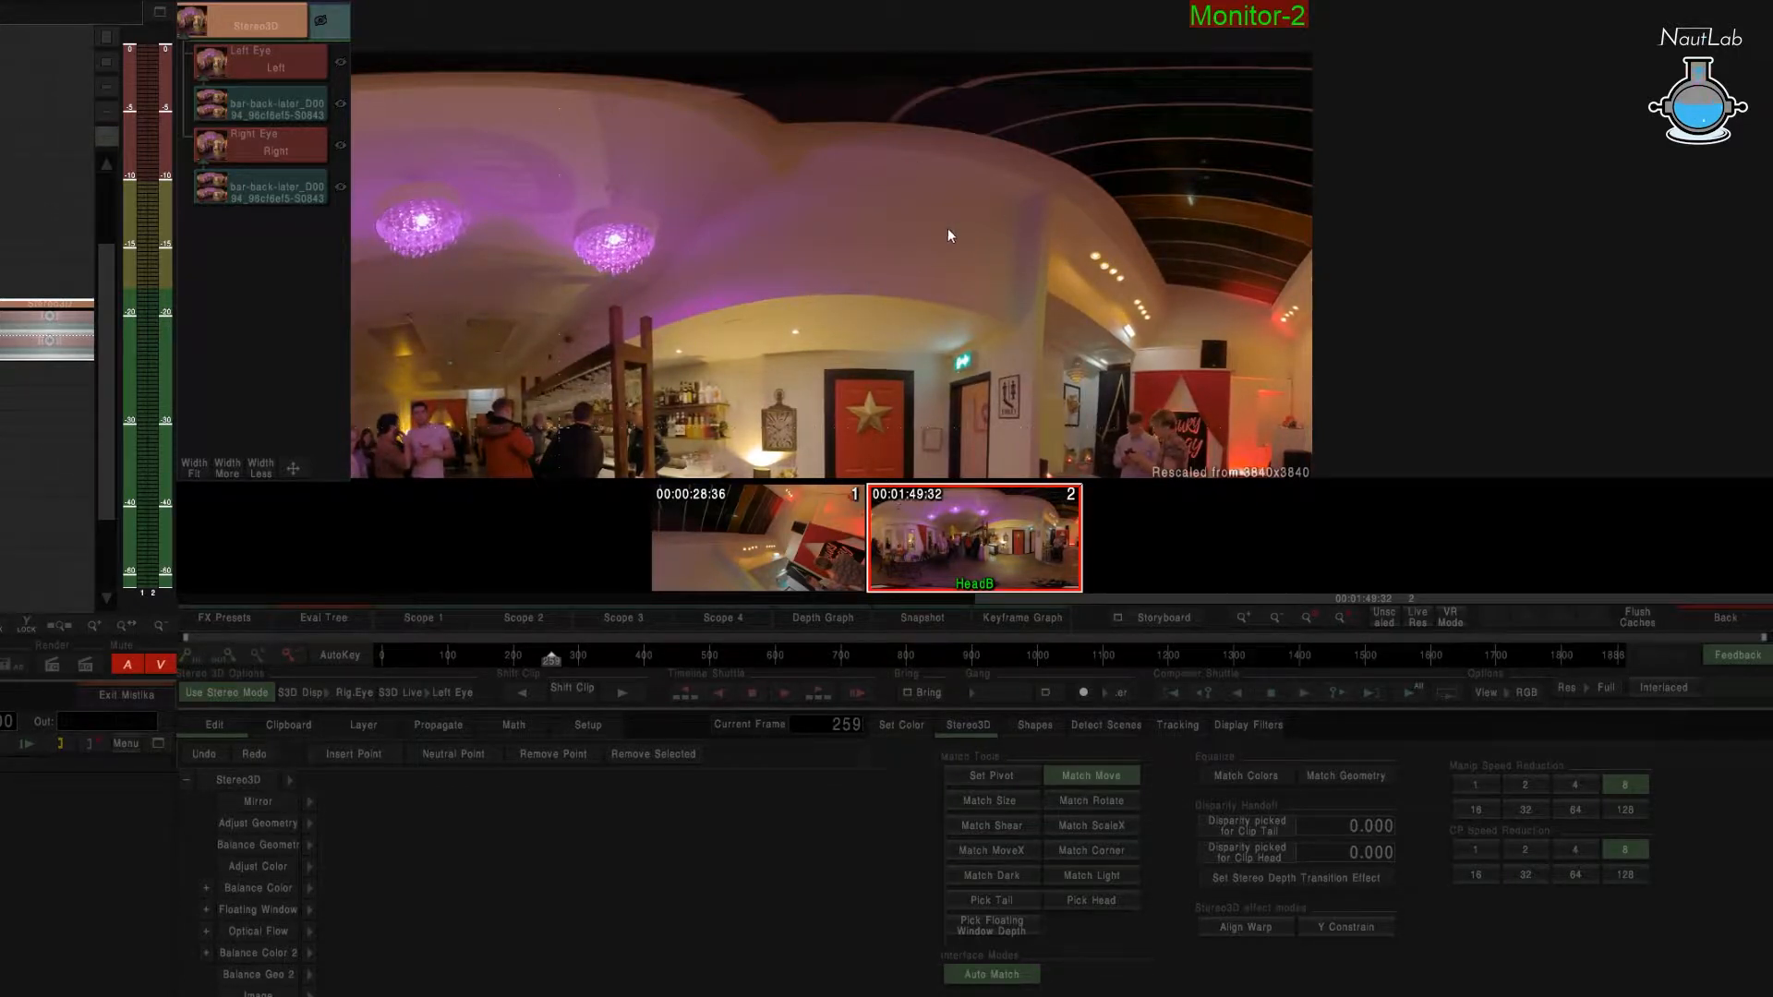
{"action": "left_click_drag", "start_coordinate": [901, 227], "coordinate": [956, 302]}
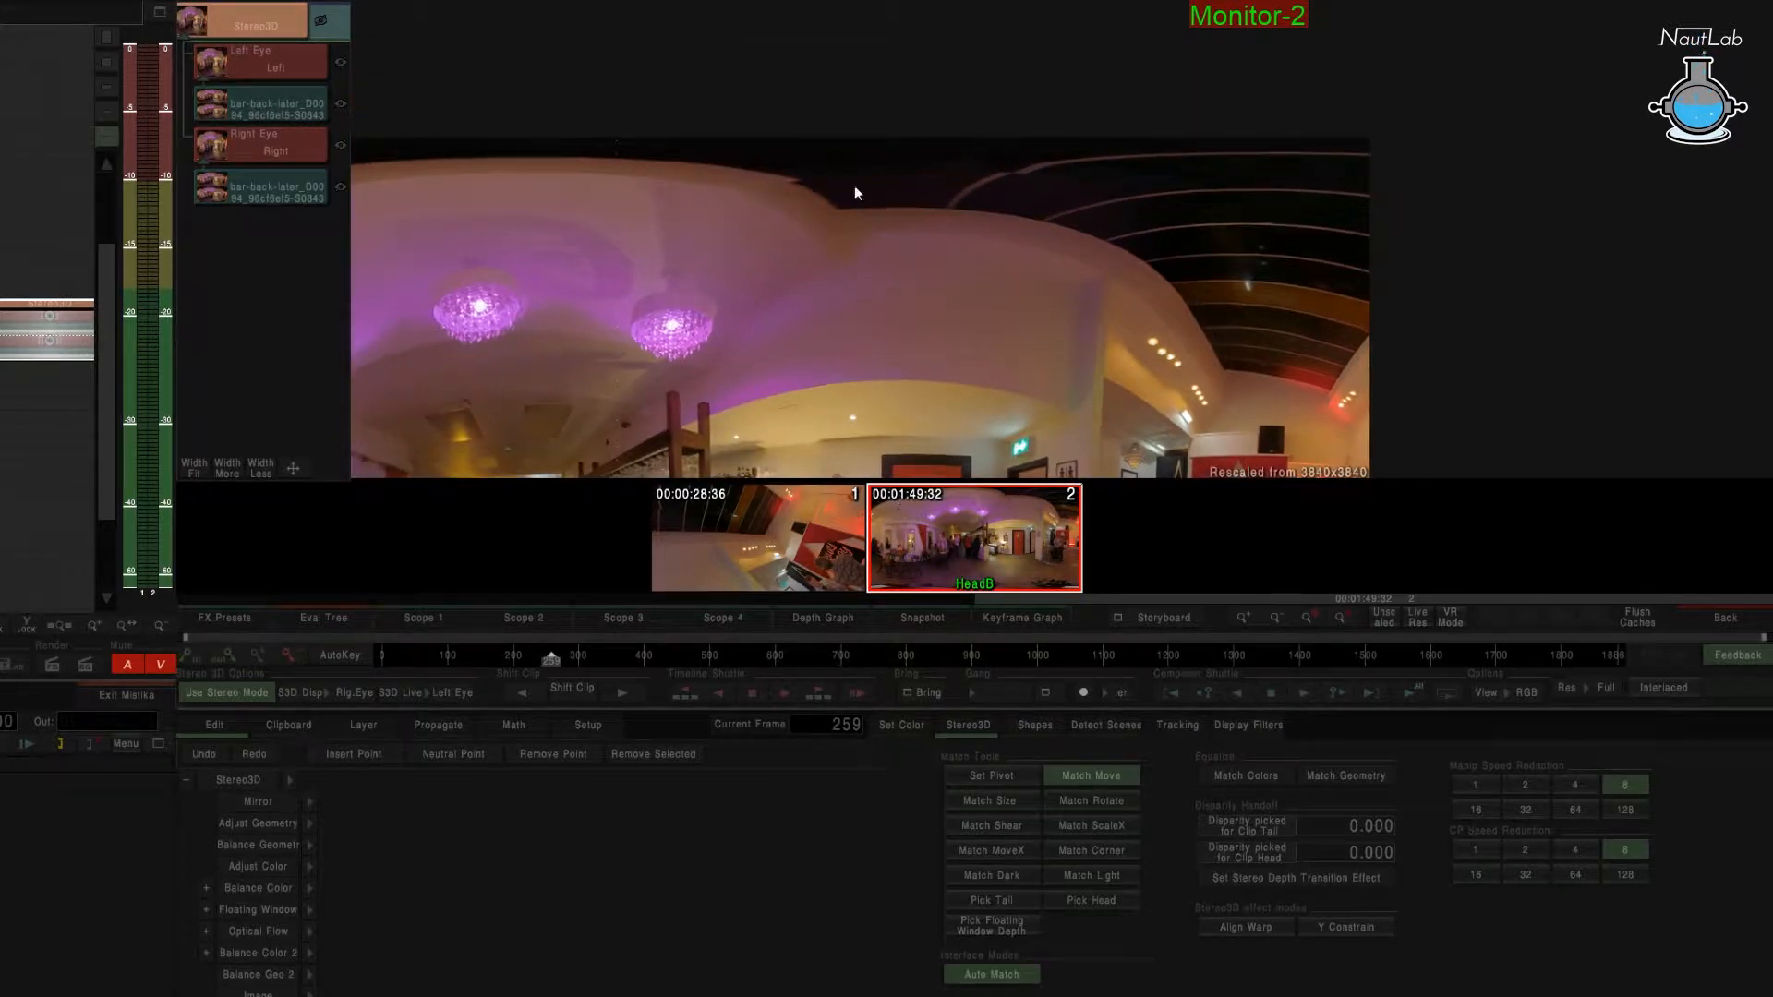
{"action": "left_click_drag", "start_coordinate": [925, 198], "coordinate": [1405, 236]}
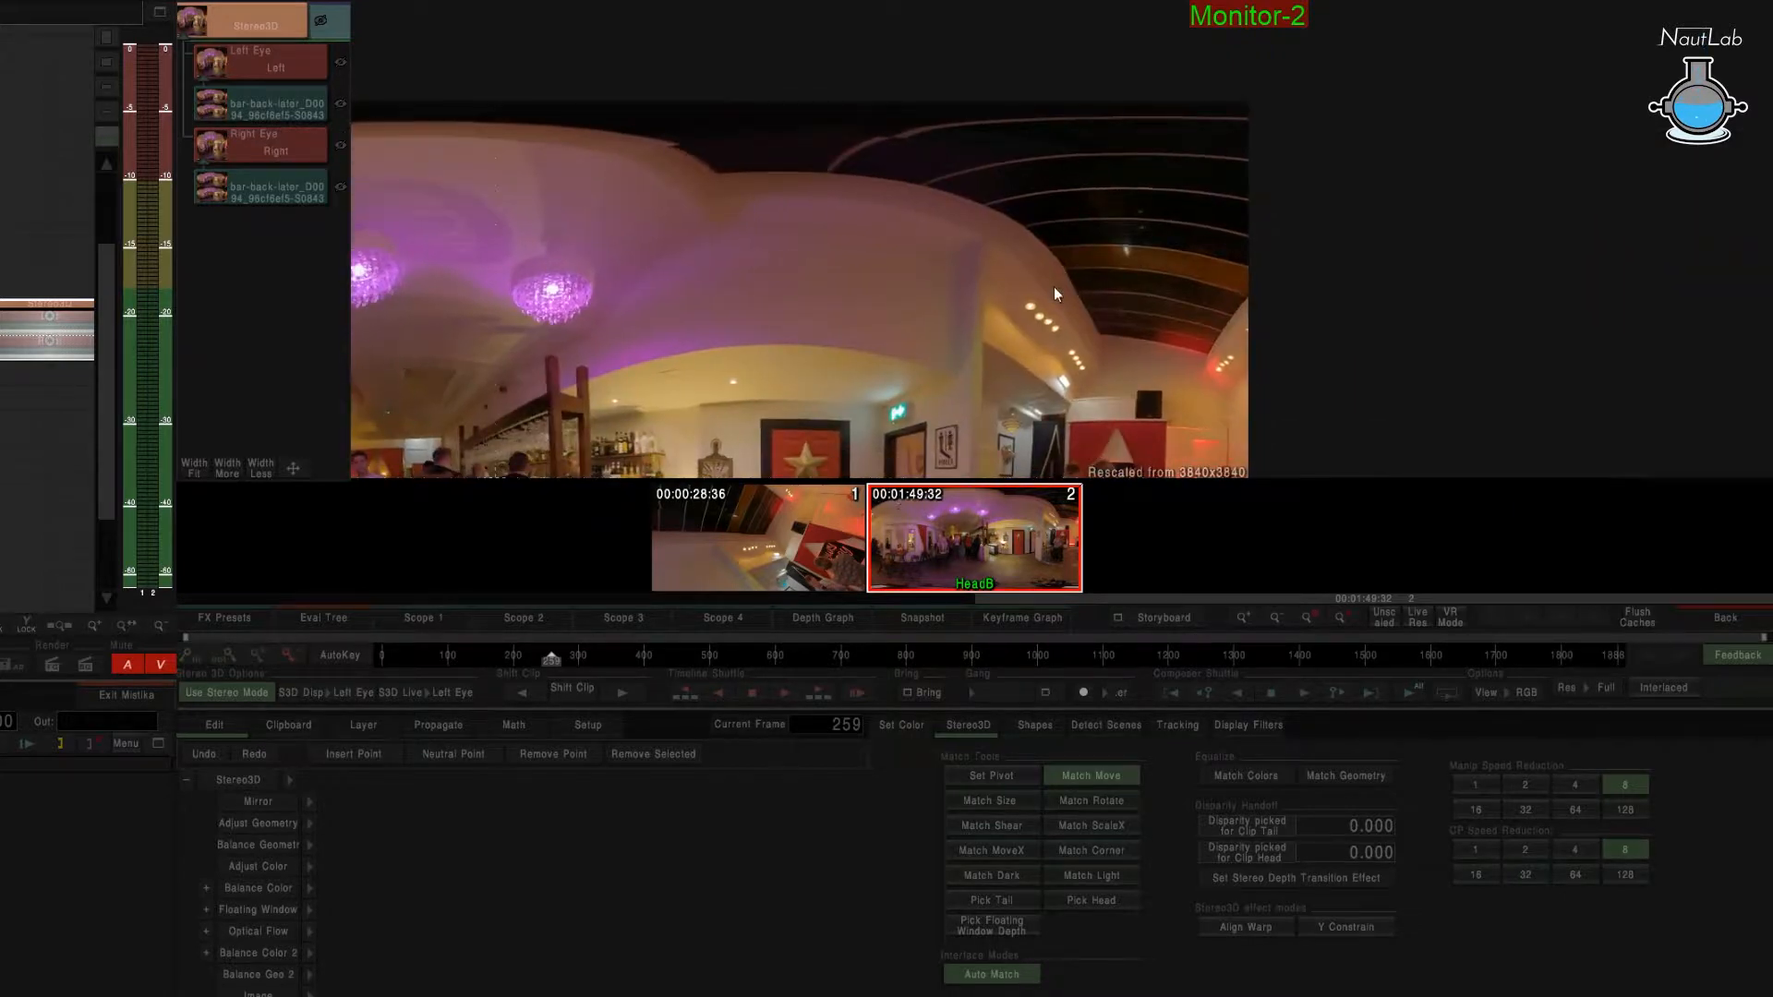
{"action": "key", "text": "l"}
{"action": "key", "text": "r"}
{"action": "key", "text": "l"}
{"action": "key", "text": "r"}
{"action": "key", "text": "l"}
{"action": "key", "text": "r"}
{"action": "key", "text": "l"}
{"action": "key", "text": "r"}
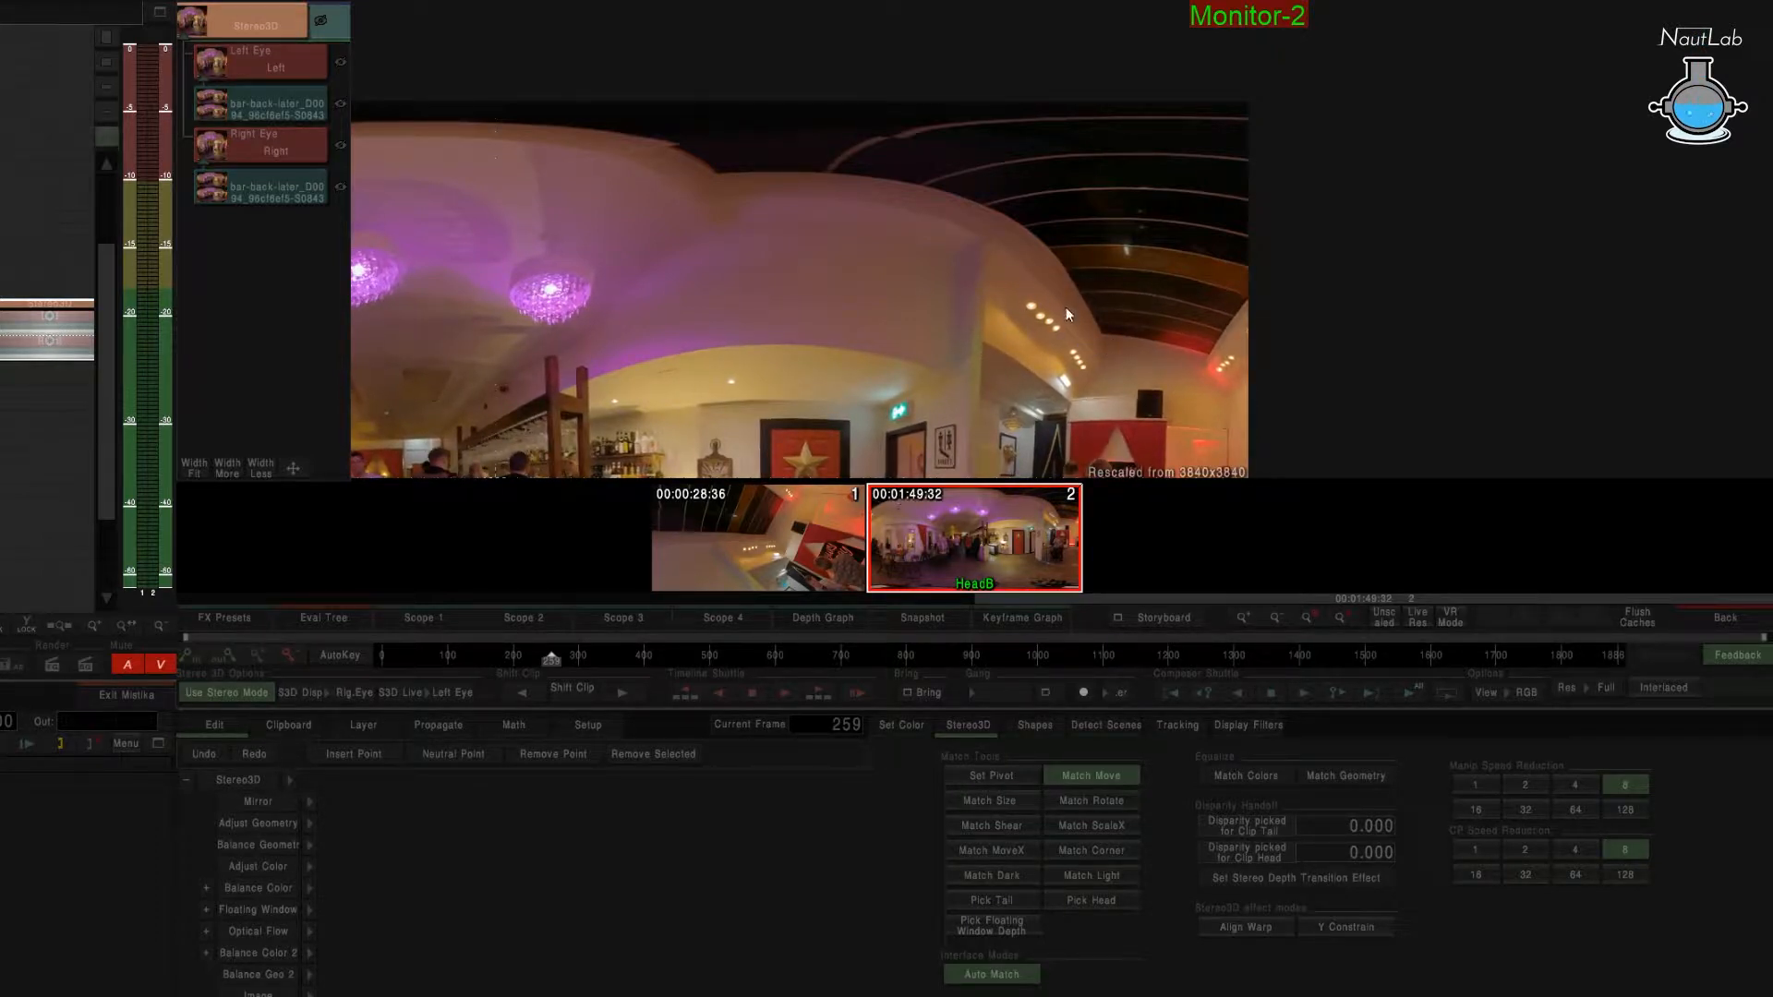
{"action": "key", "text": "l"}
{"action": "key", "text": "r"}
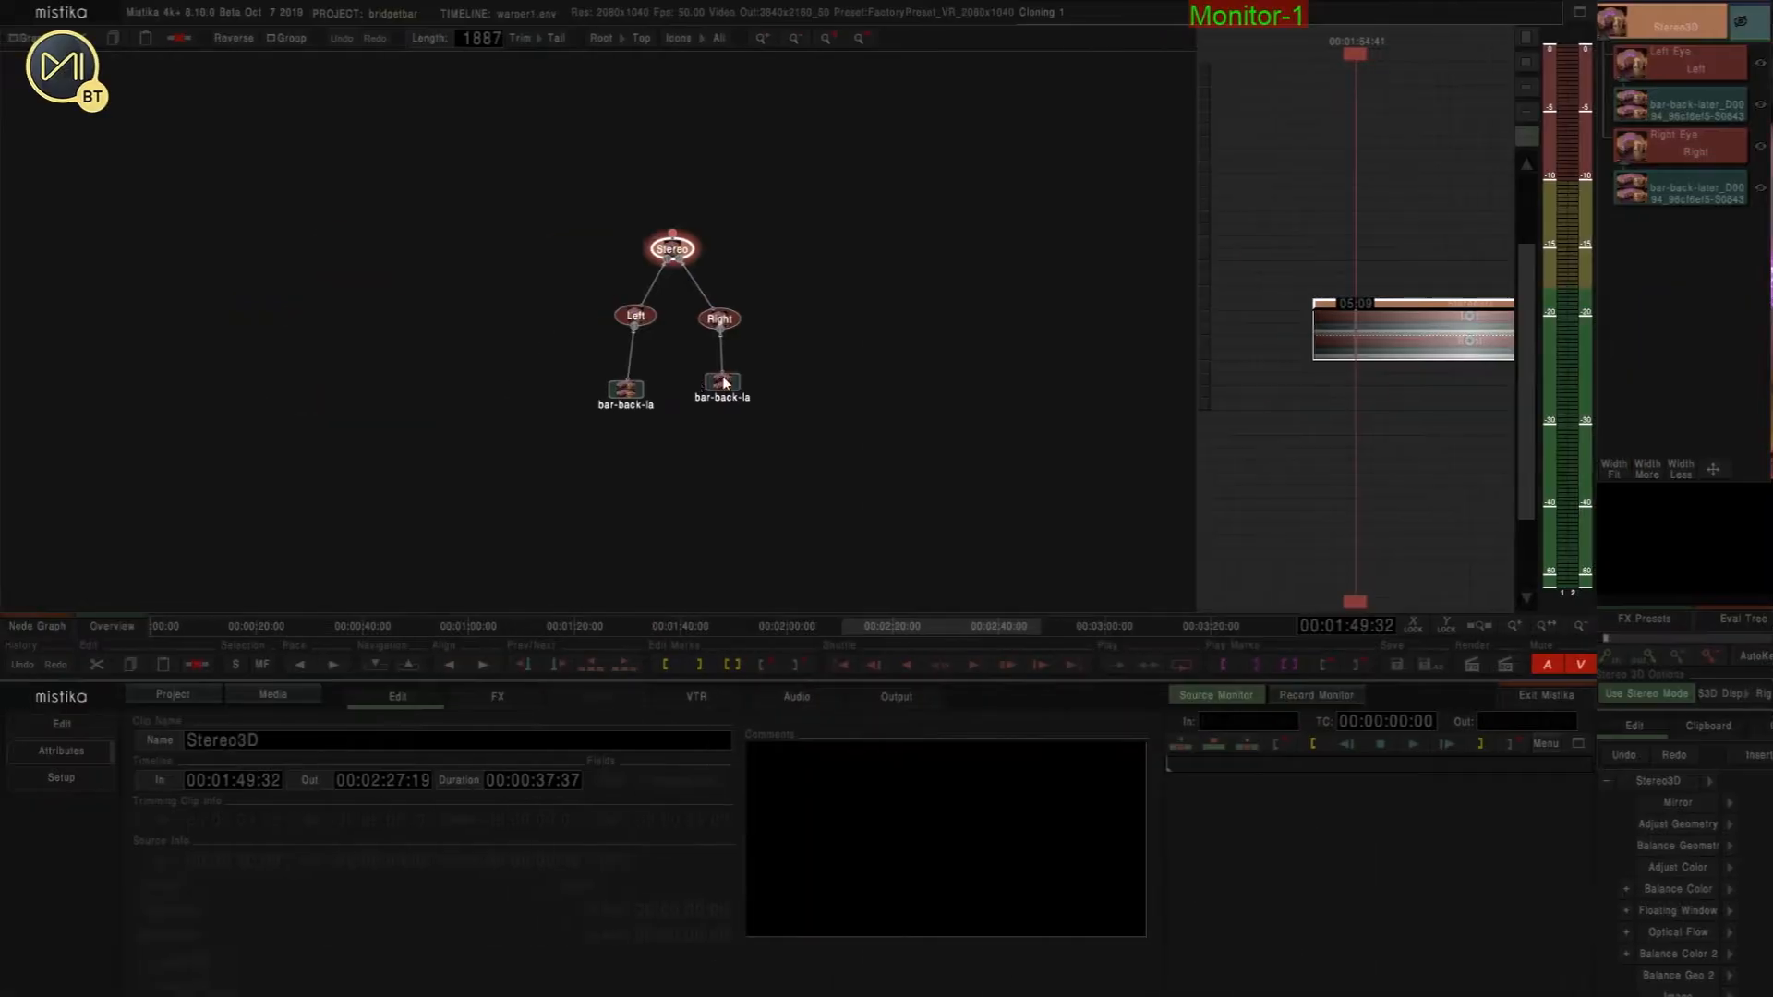
Show the Left node in the viewer and turn off stereo mode.
{"action": "left_click", "coordinate": [722, 321]}
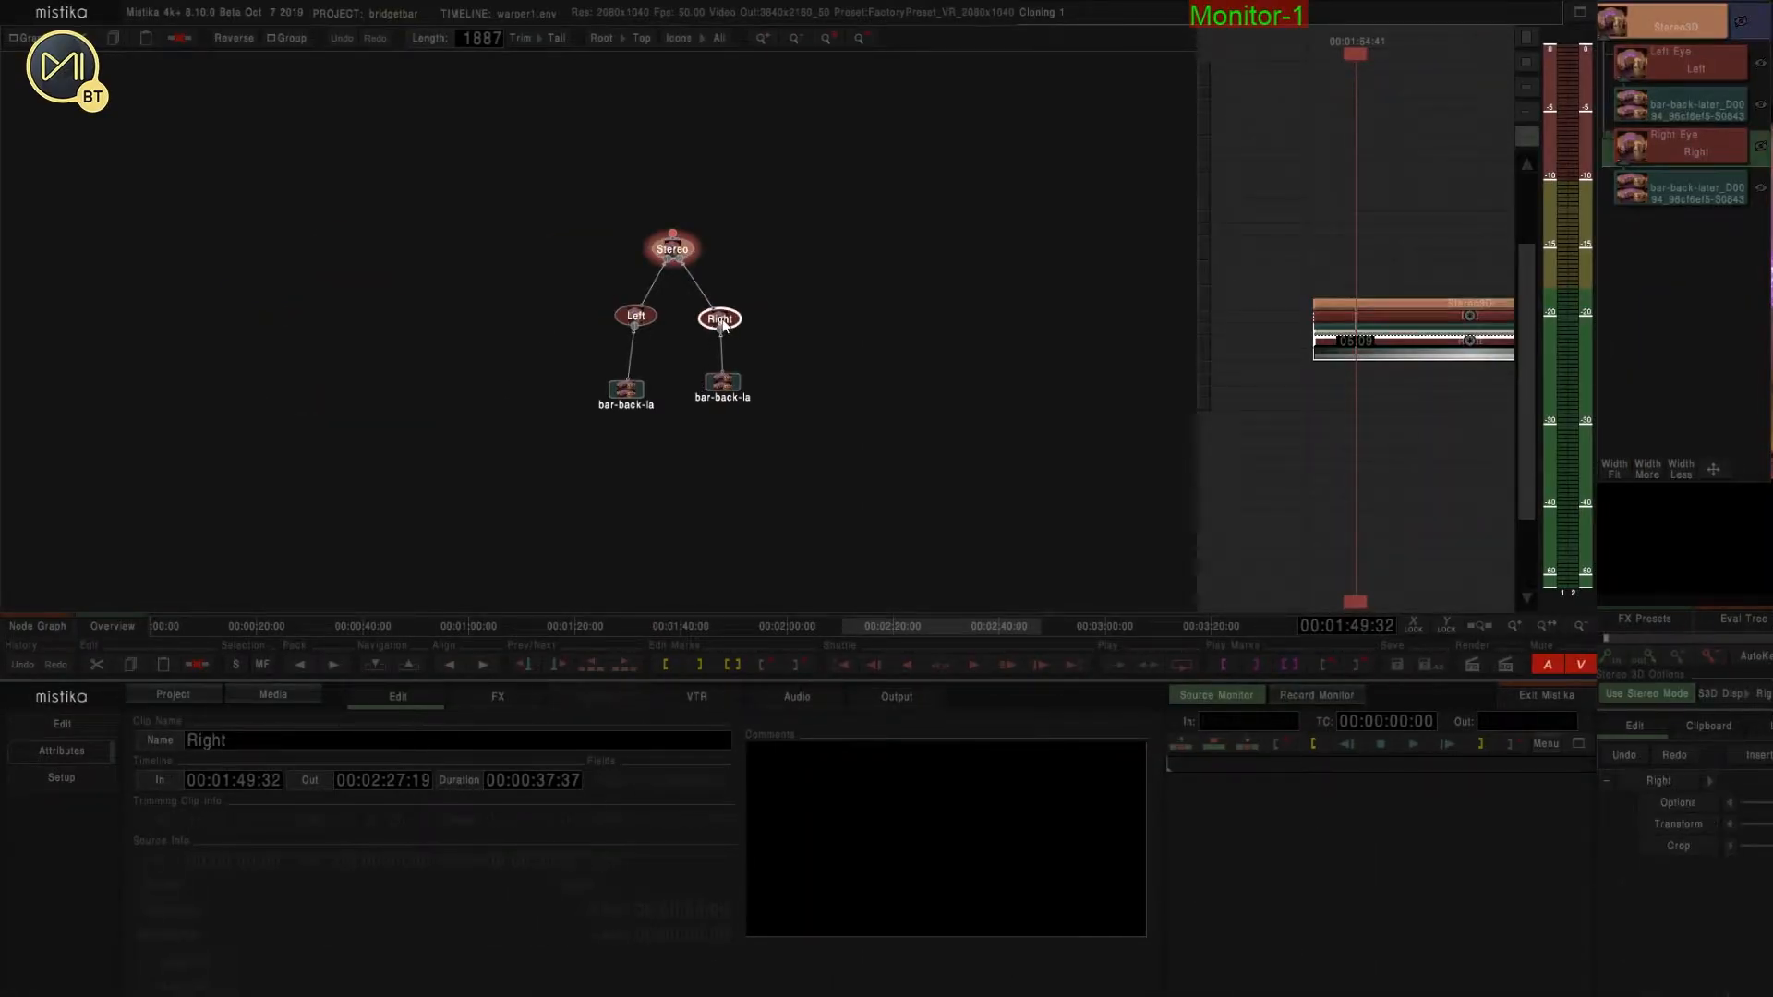
{"action": "left_click", "coordinate": [635, 317]}
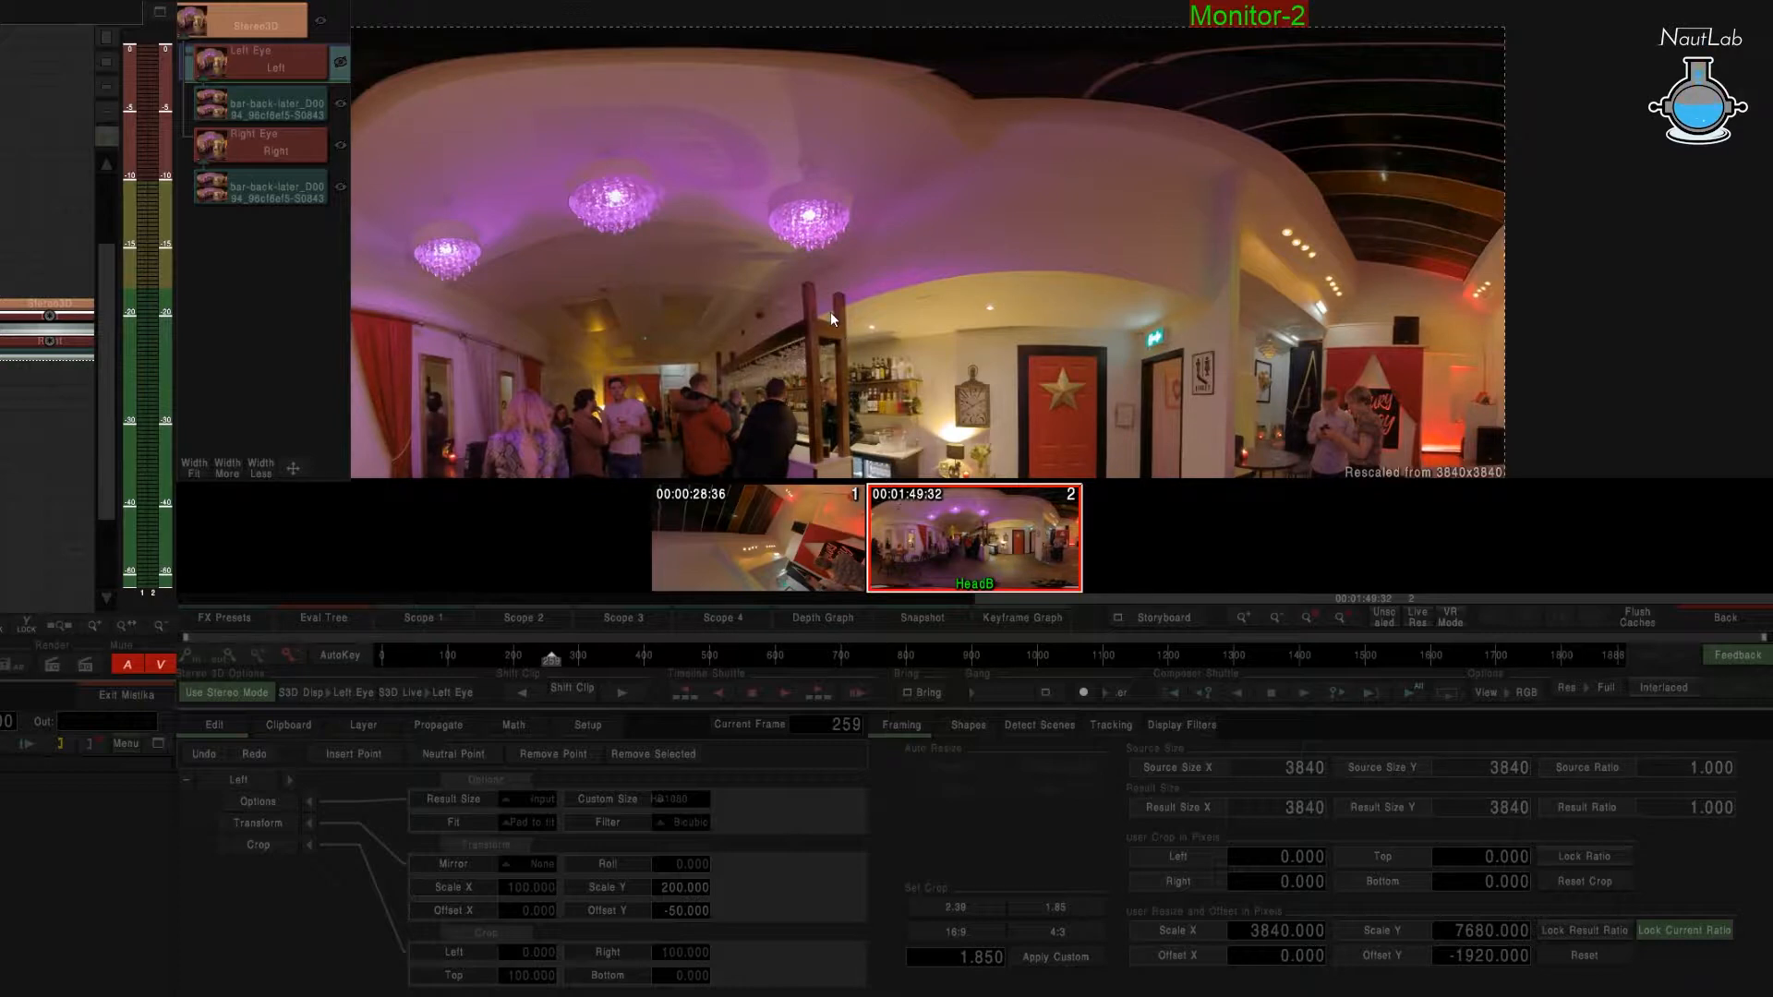
{"action": "left_click", "coordinate": [894, 306]}
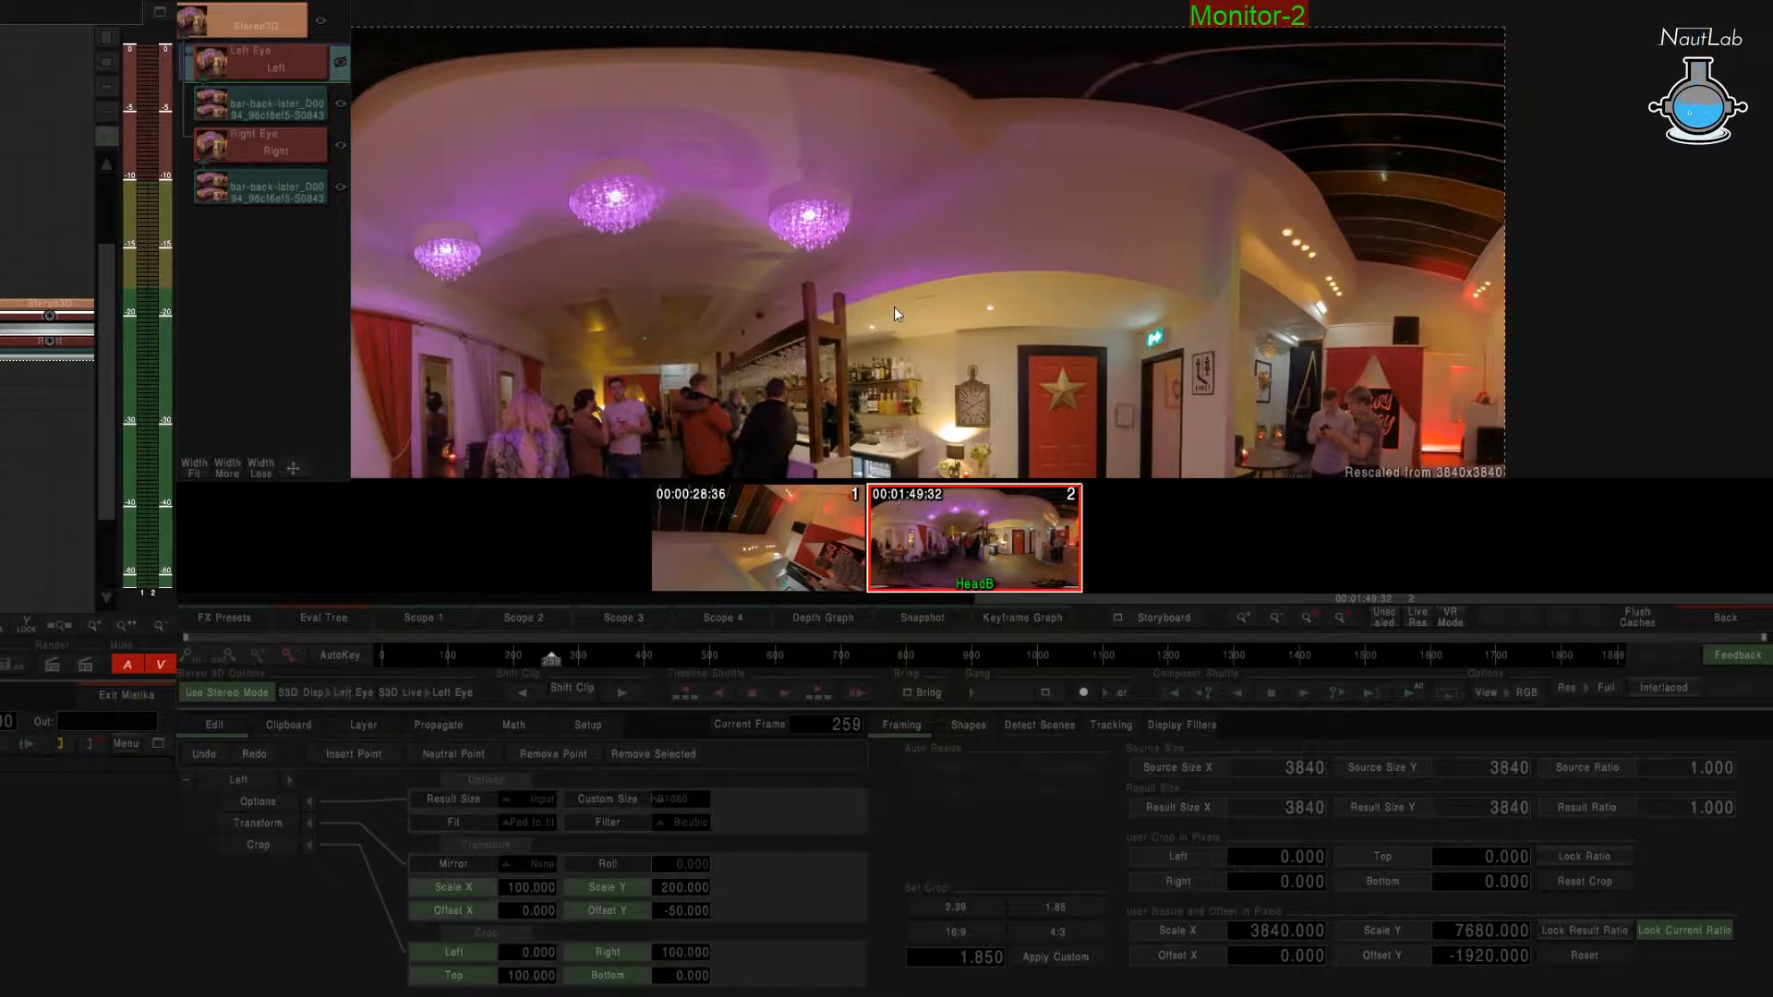
{"action": "left_click", "coordinate": [238, 693]}
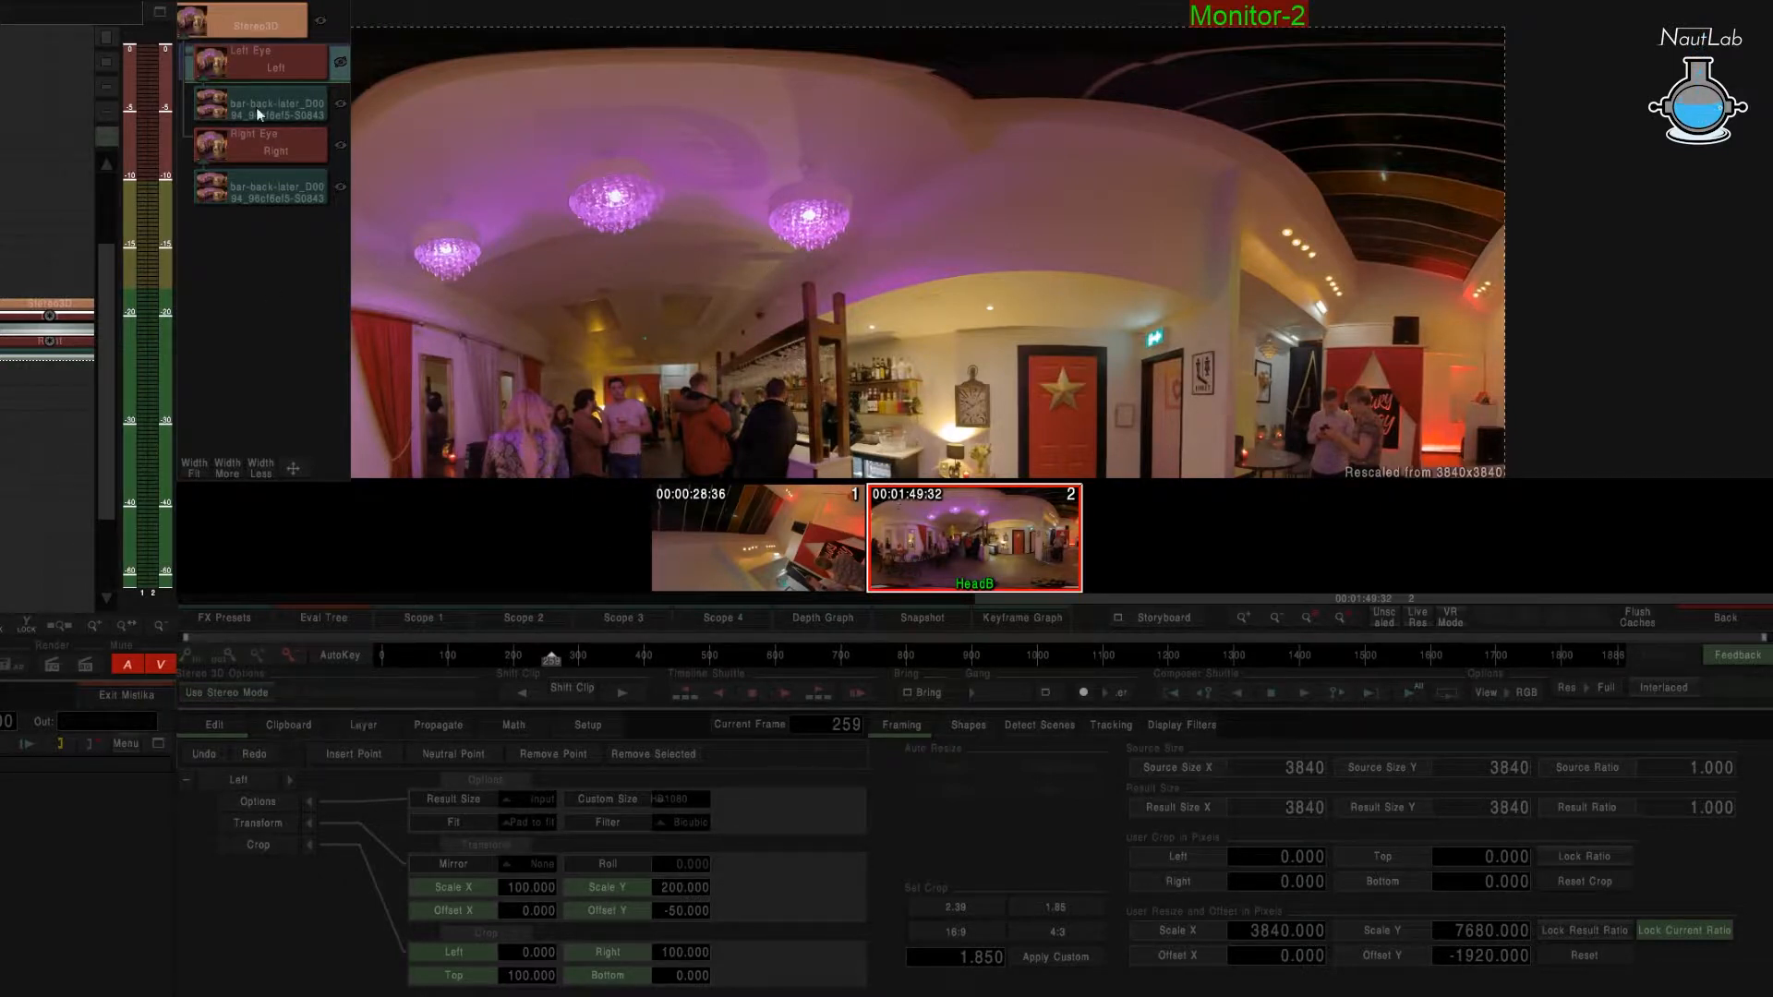
View the Stereo3D, Left and Right nodes in turn with stereo mode off, ending on Left.
{"action": "left_click", "coordinate": [235, 18]}
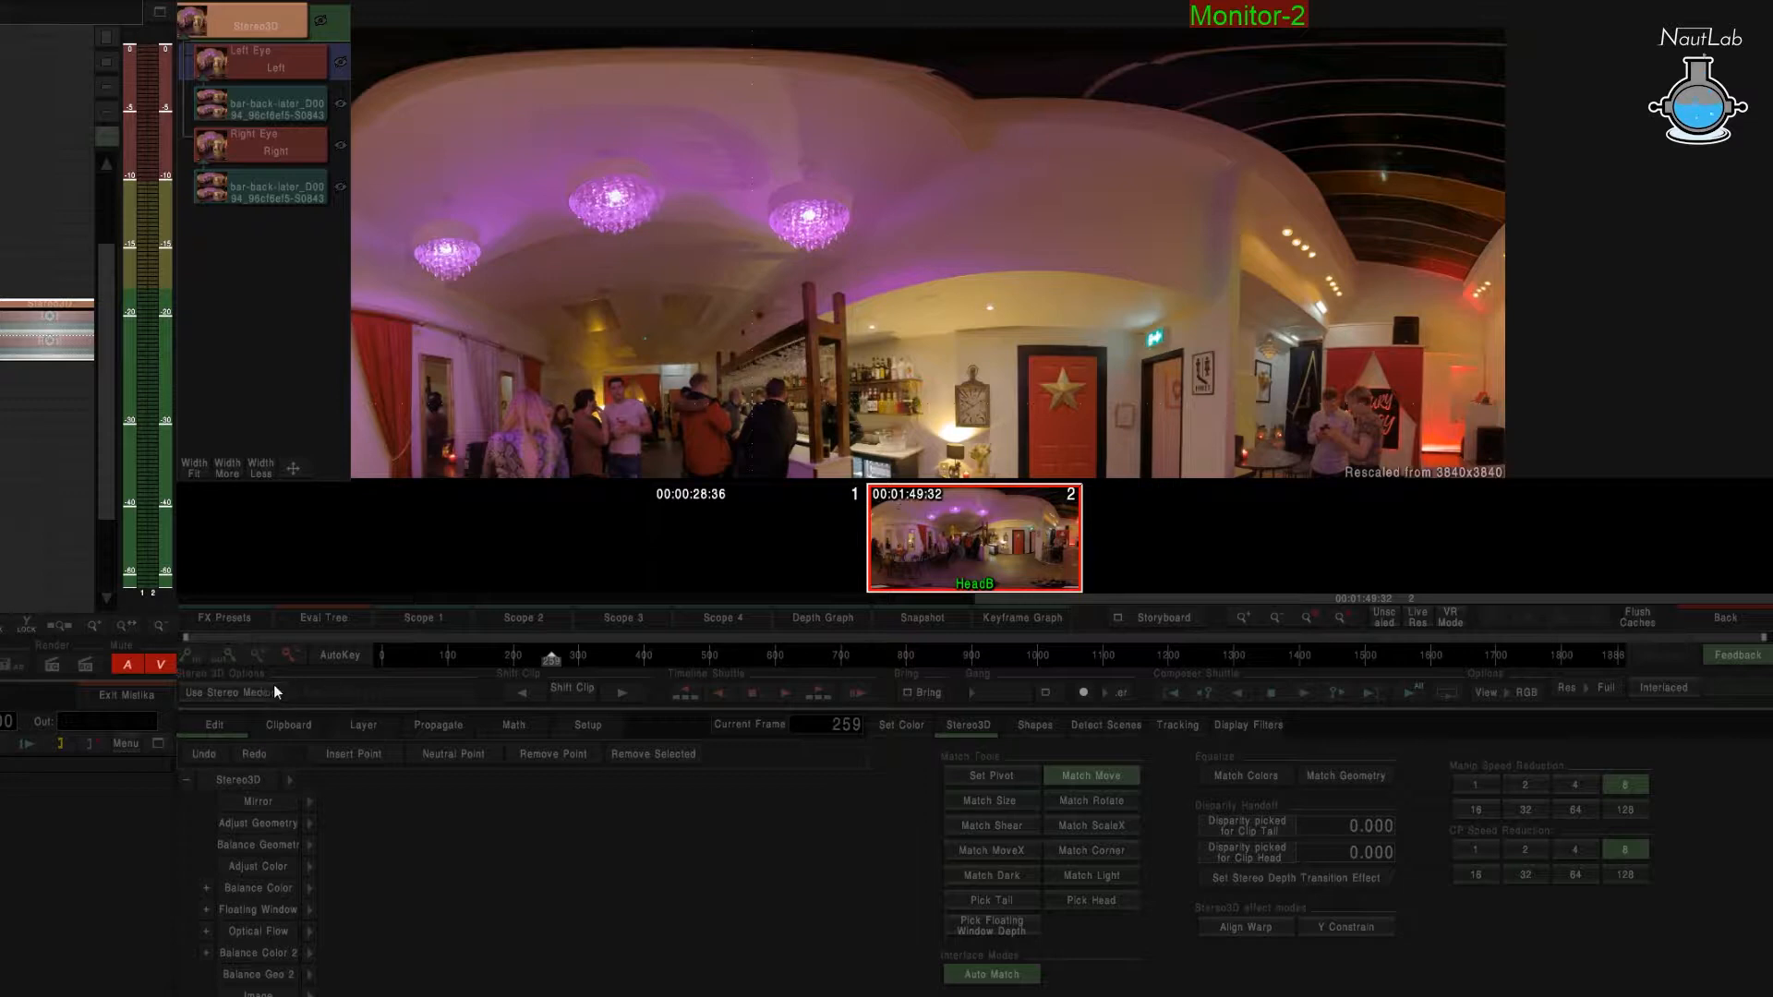
{"action": "left_click", "coordinate": [271, 57]}
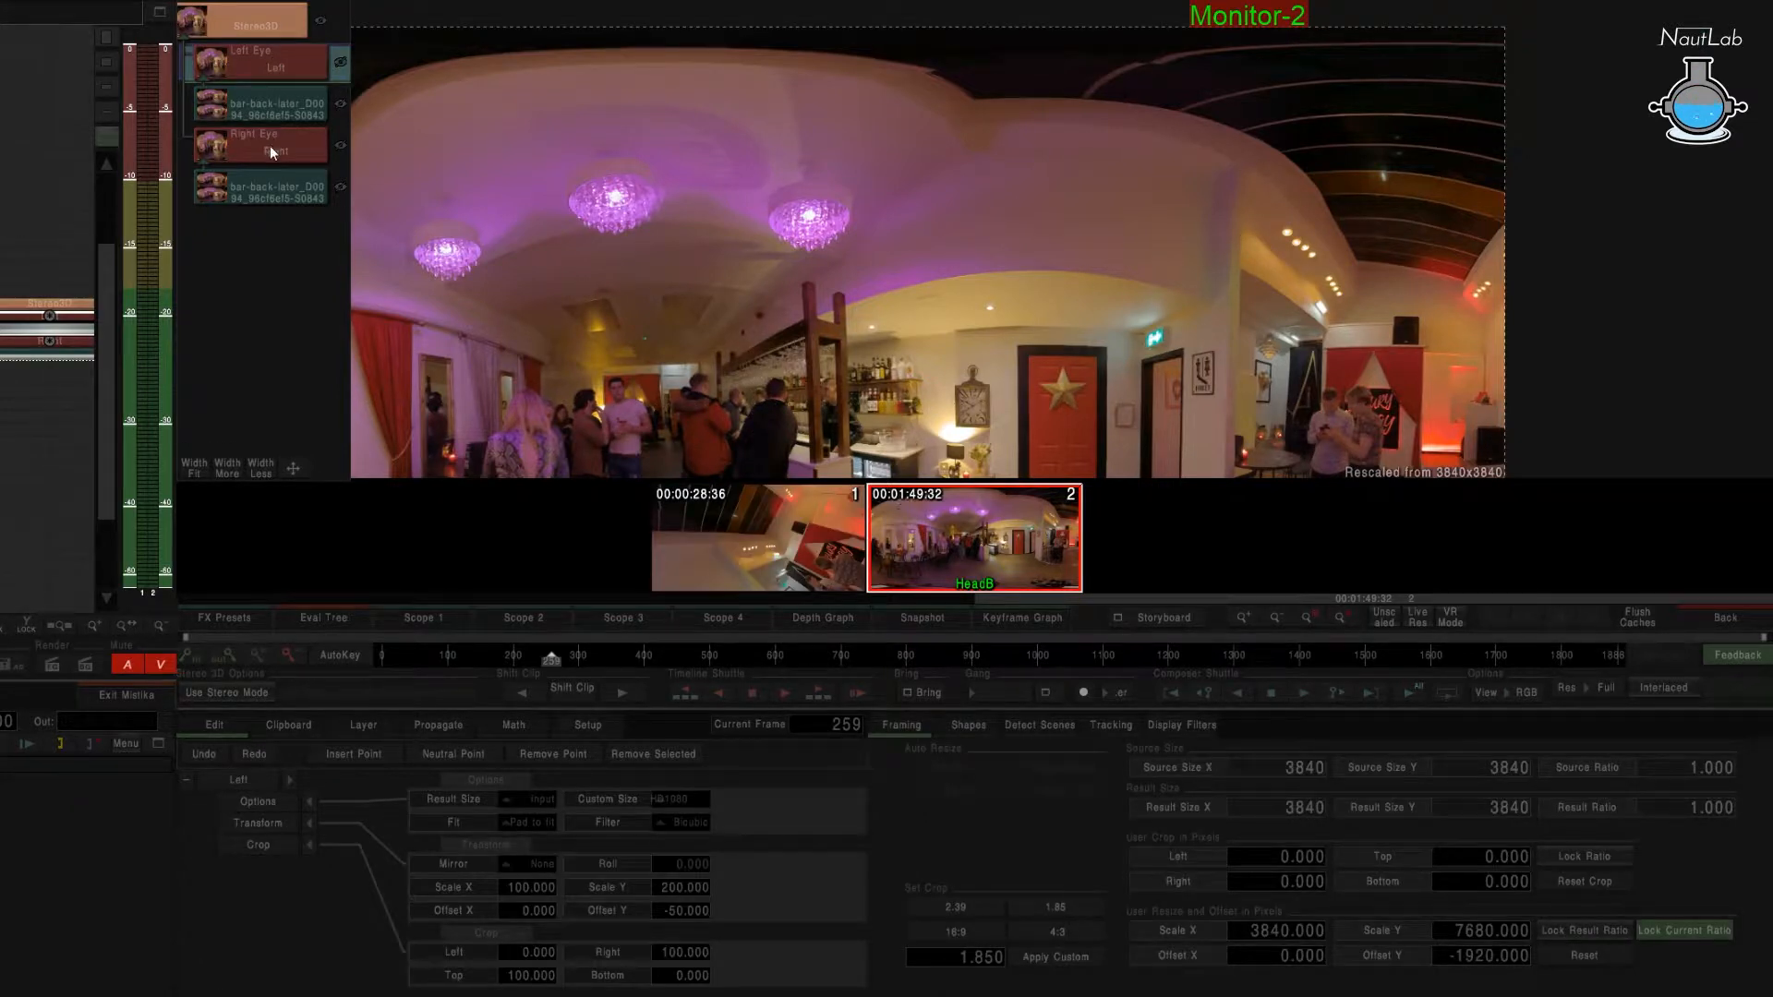
{"action": "left_click", "coordinate": [270, 147]}
{"action": "left_click", "coordinate": [270, 57]}
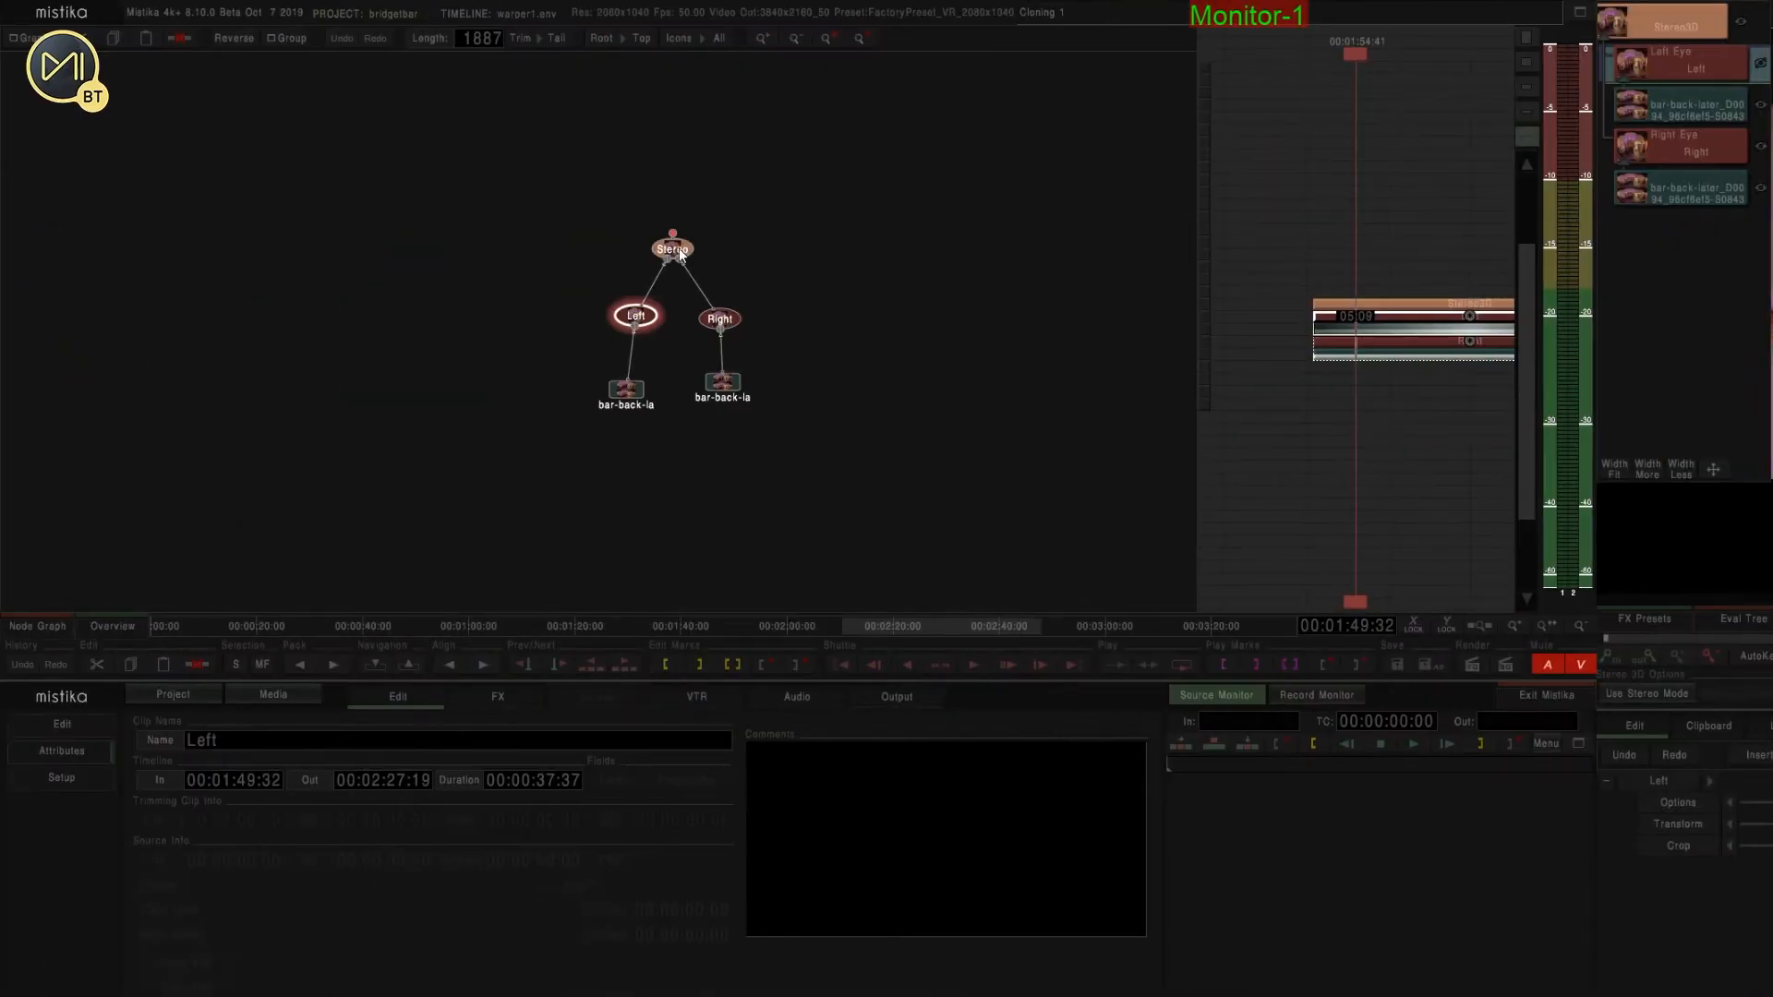
Spread out the node tree by raising Stereo3D, moving the Right branch away and nudging the Left node.
{"action": "left_click_drag", "start_coordinate": [676, 246], "coordinate": [697, 157]}
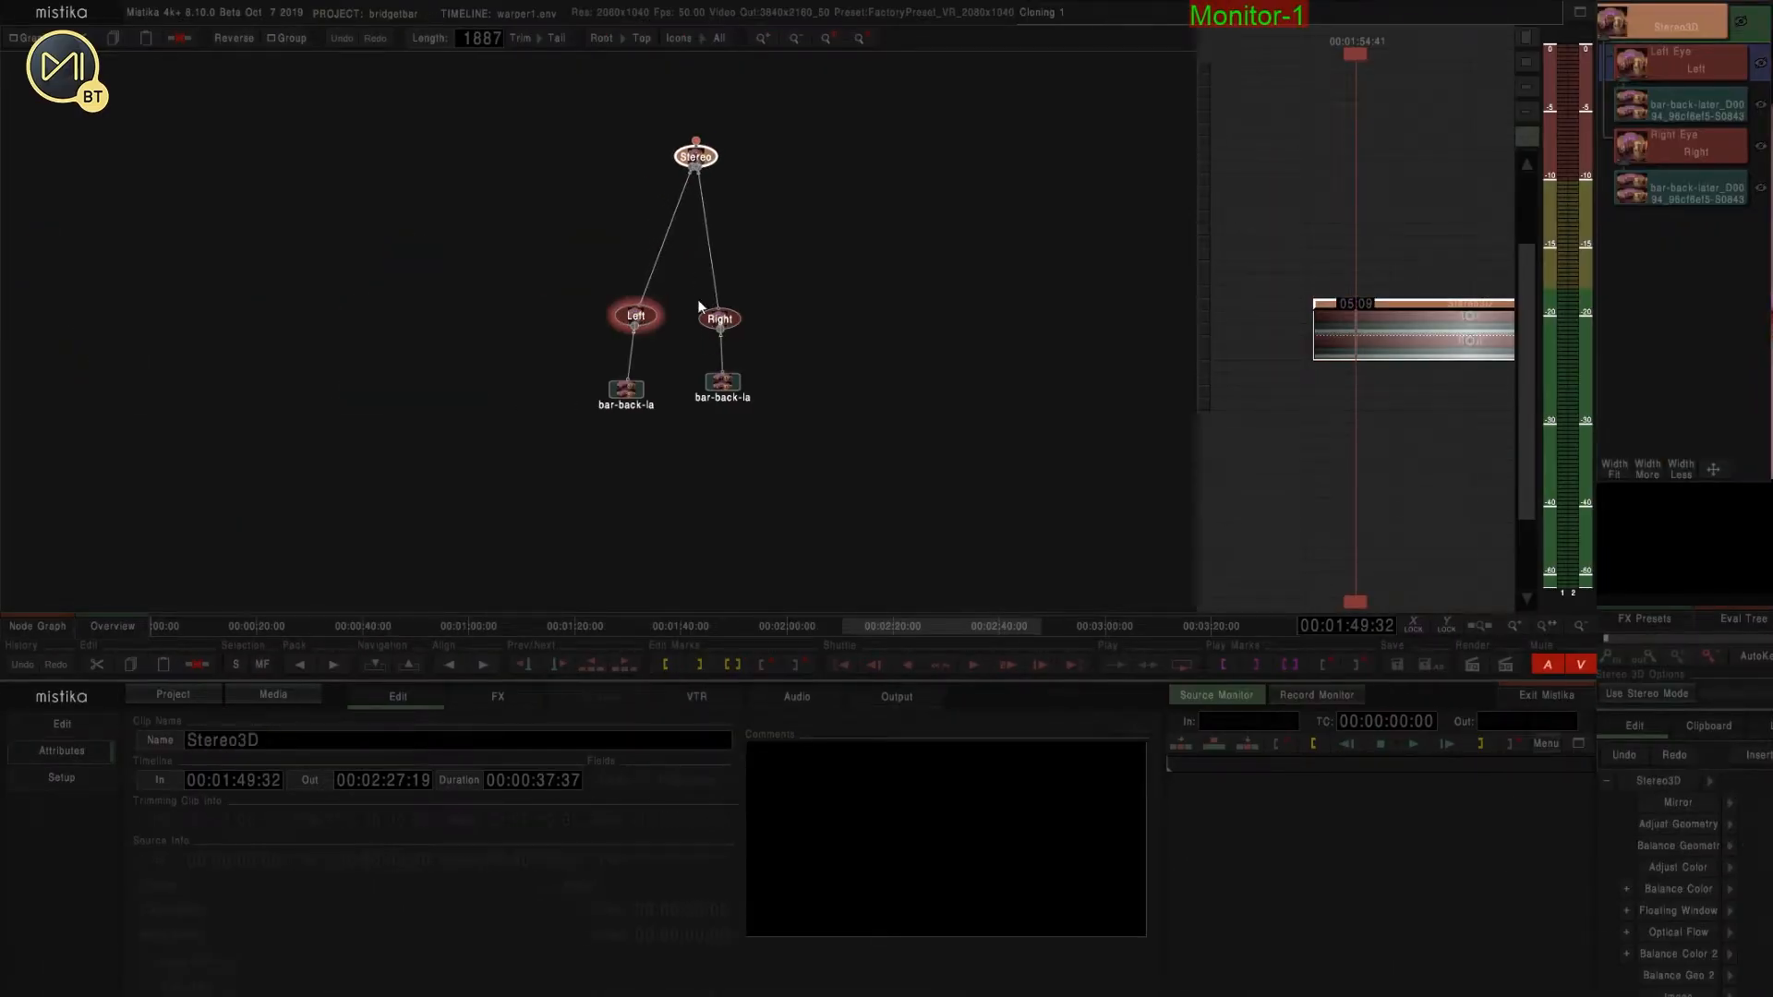
{"action": "left_click_drag", "start_coordinate": [697, 300], "coordinate": [868, 395]}
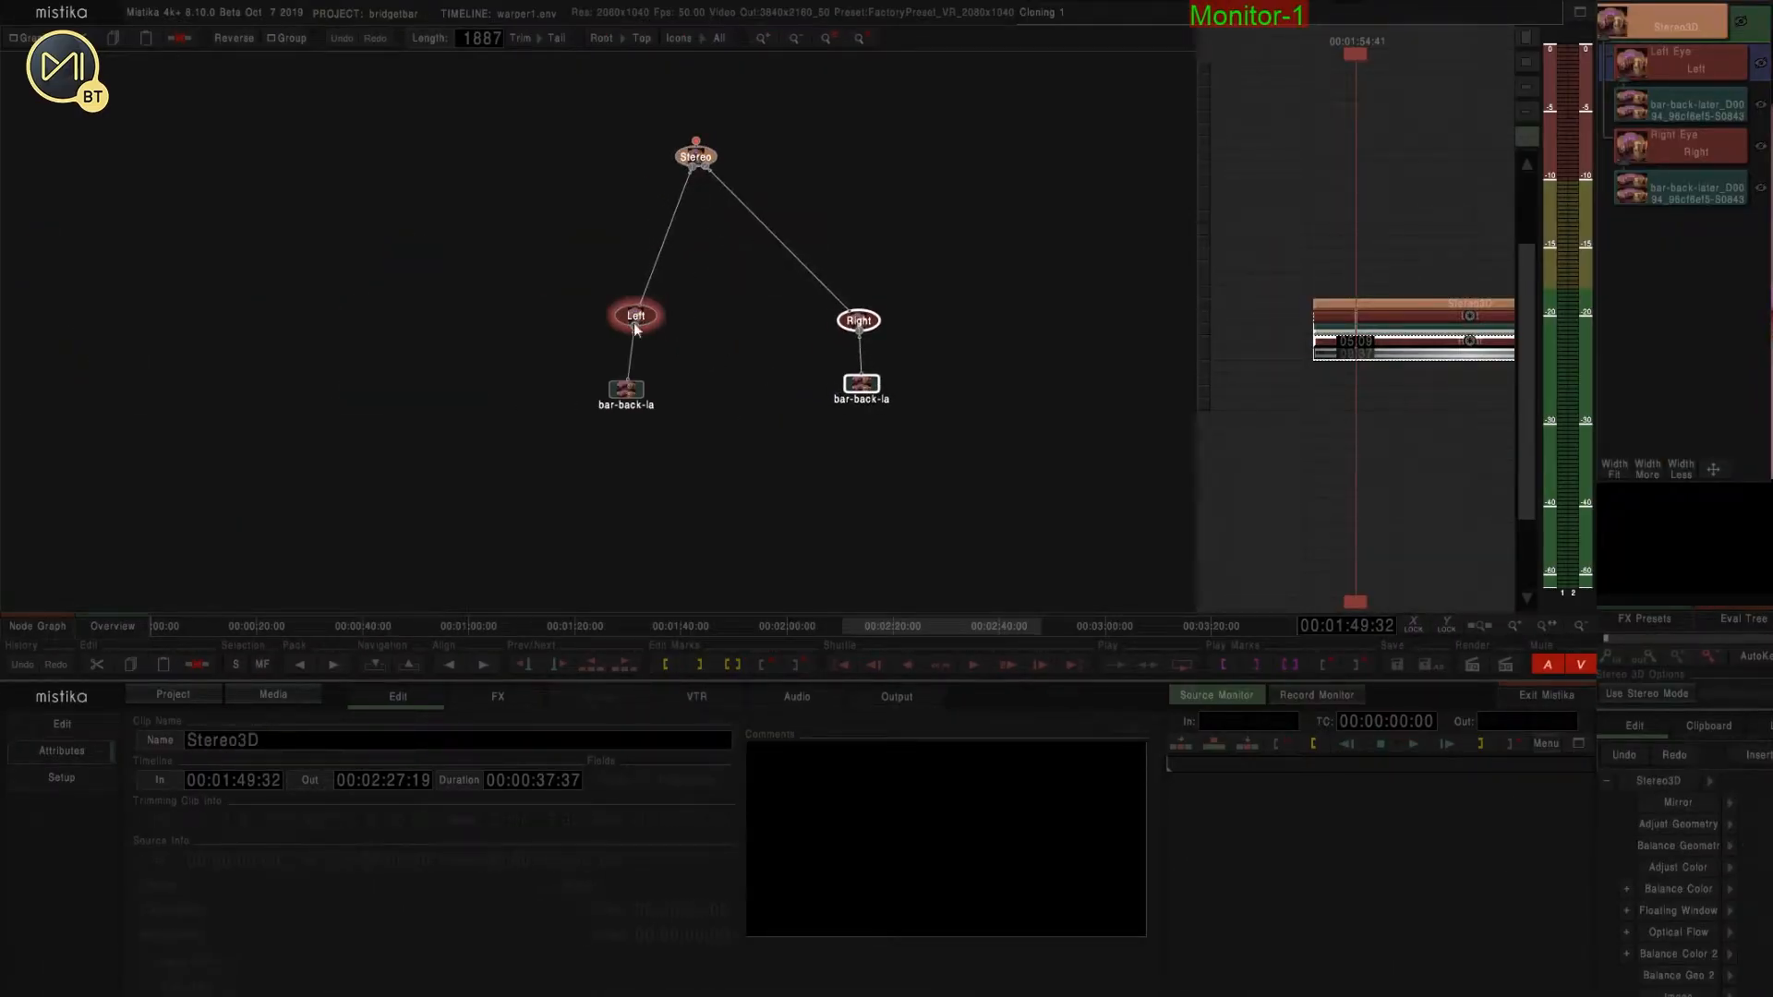
{"action": "left_click_drag", "start_coordinate": [627, 318], "coordinate": [615, 332]}
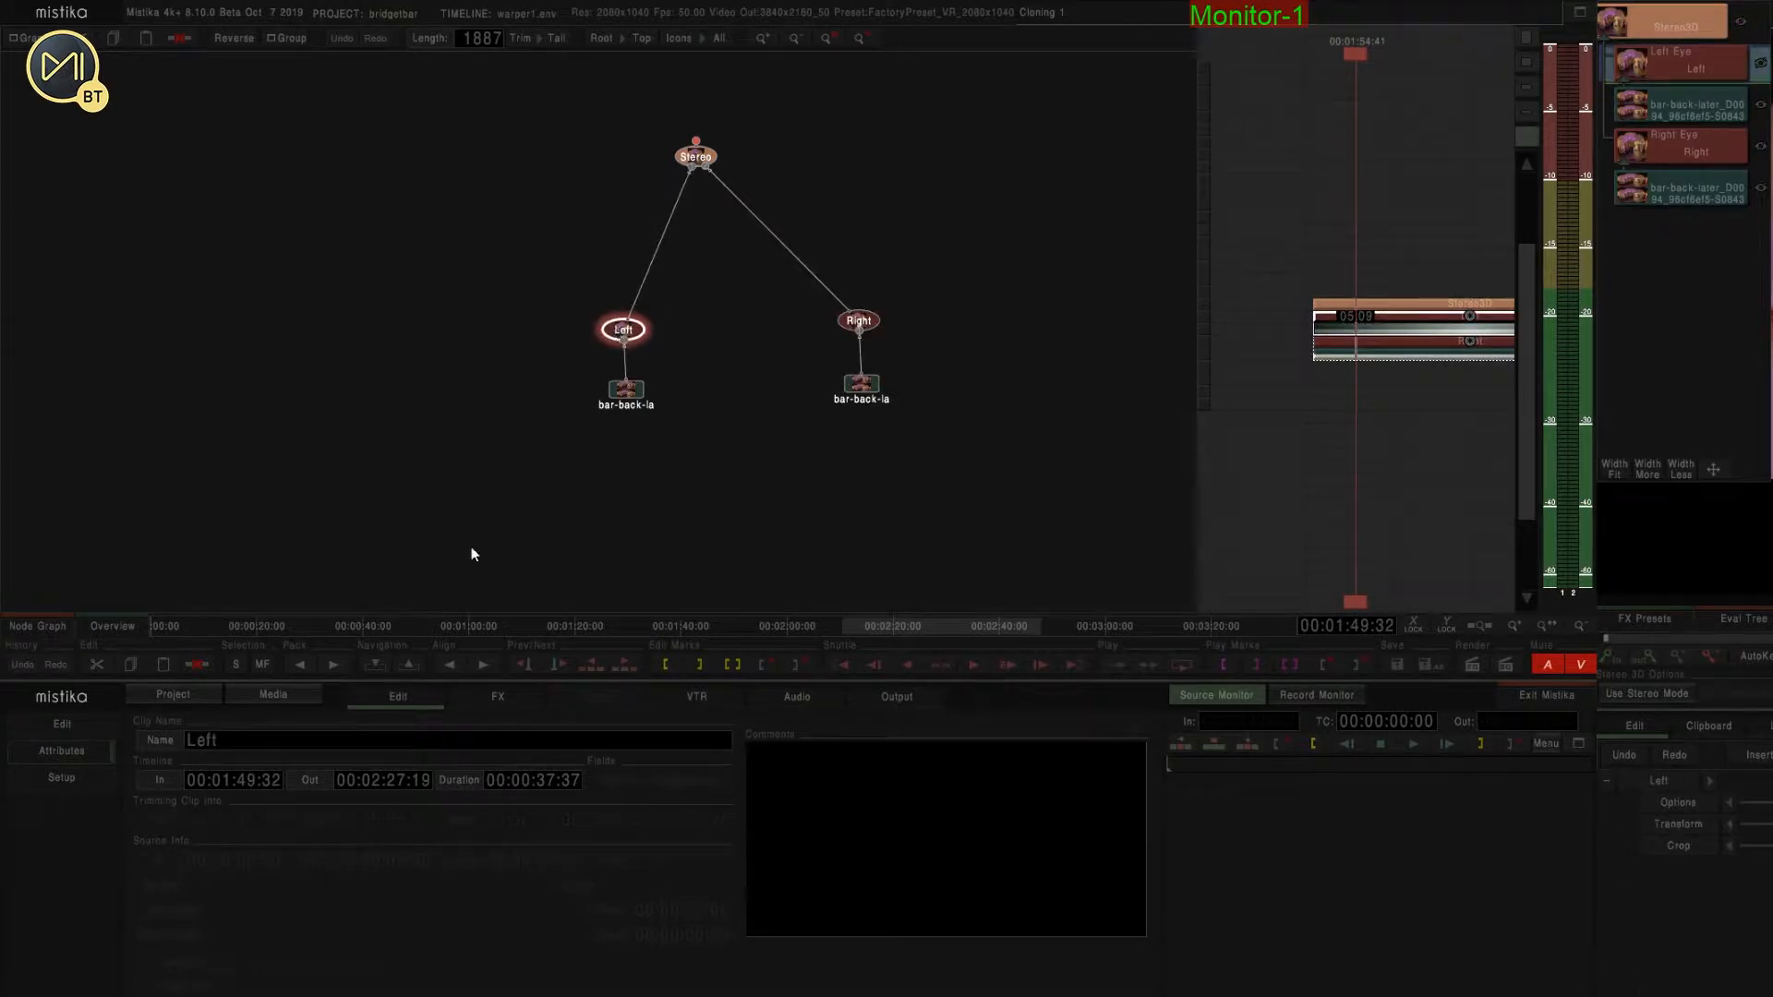
Insert a VR View effect between the Left node and Stereo3D, and move Stereo3D over the Right branch.
{"action": "left_click", "coordinate": [489, 699]}
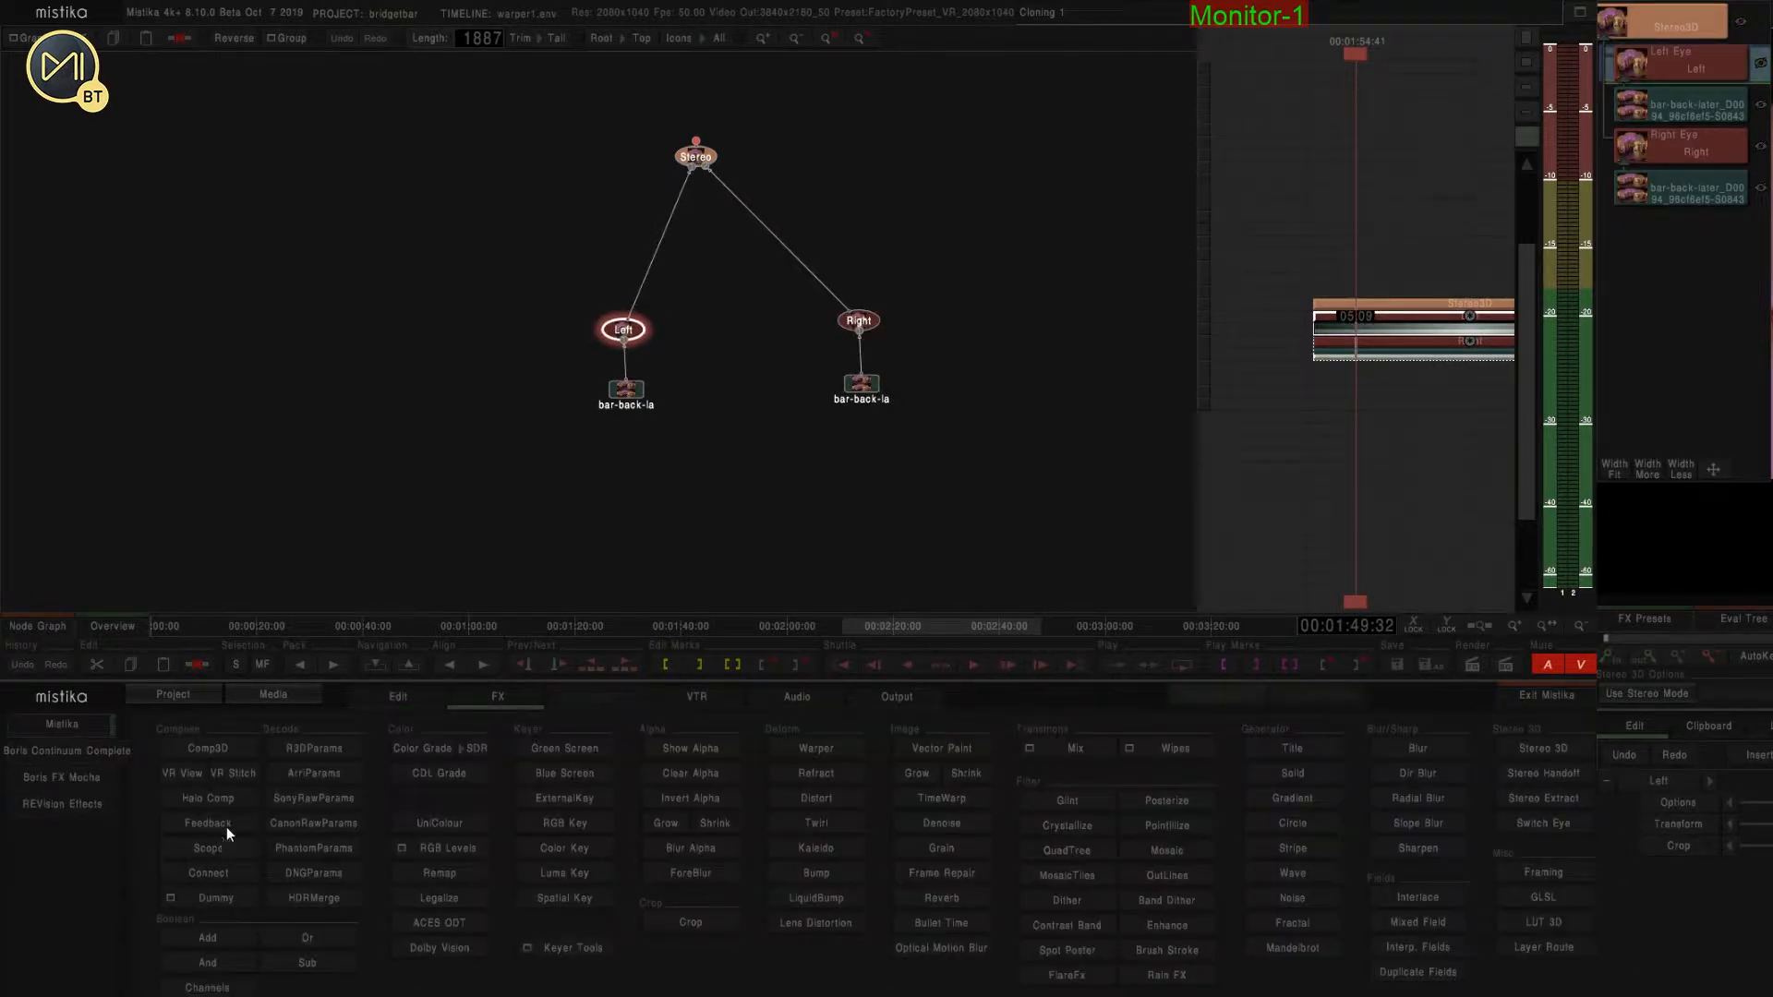
{"action": "left_click", "coordinate": [174, 772]}
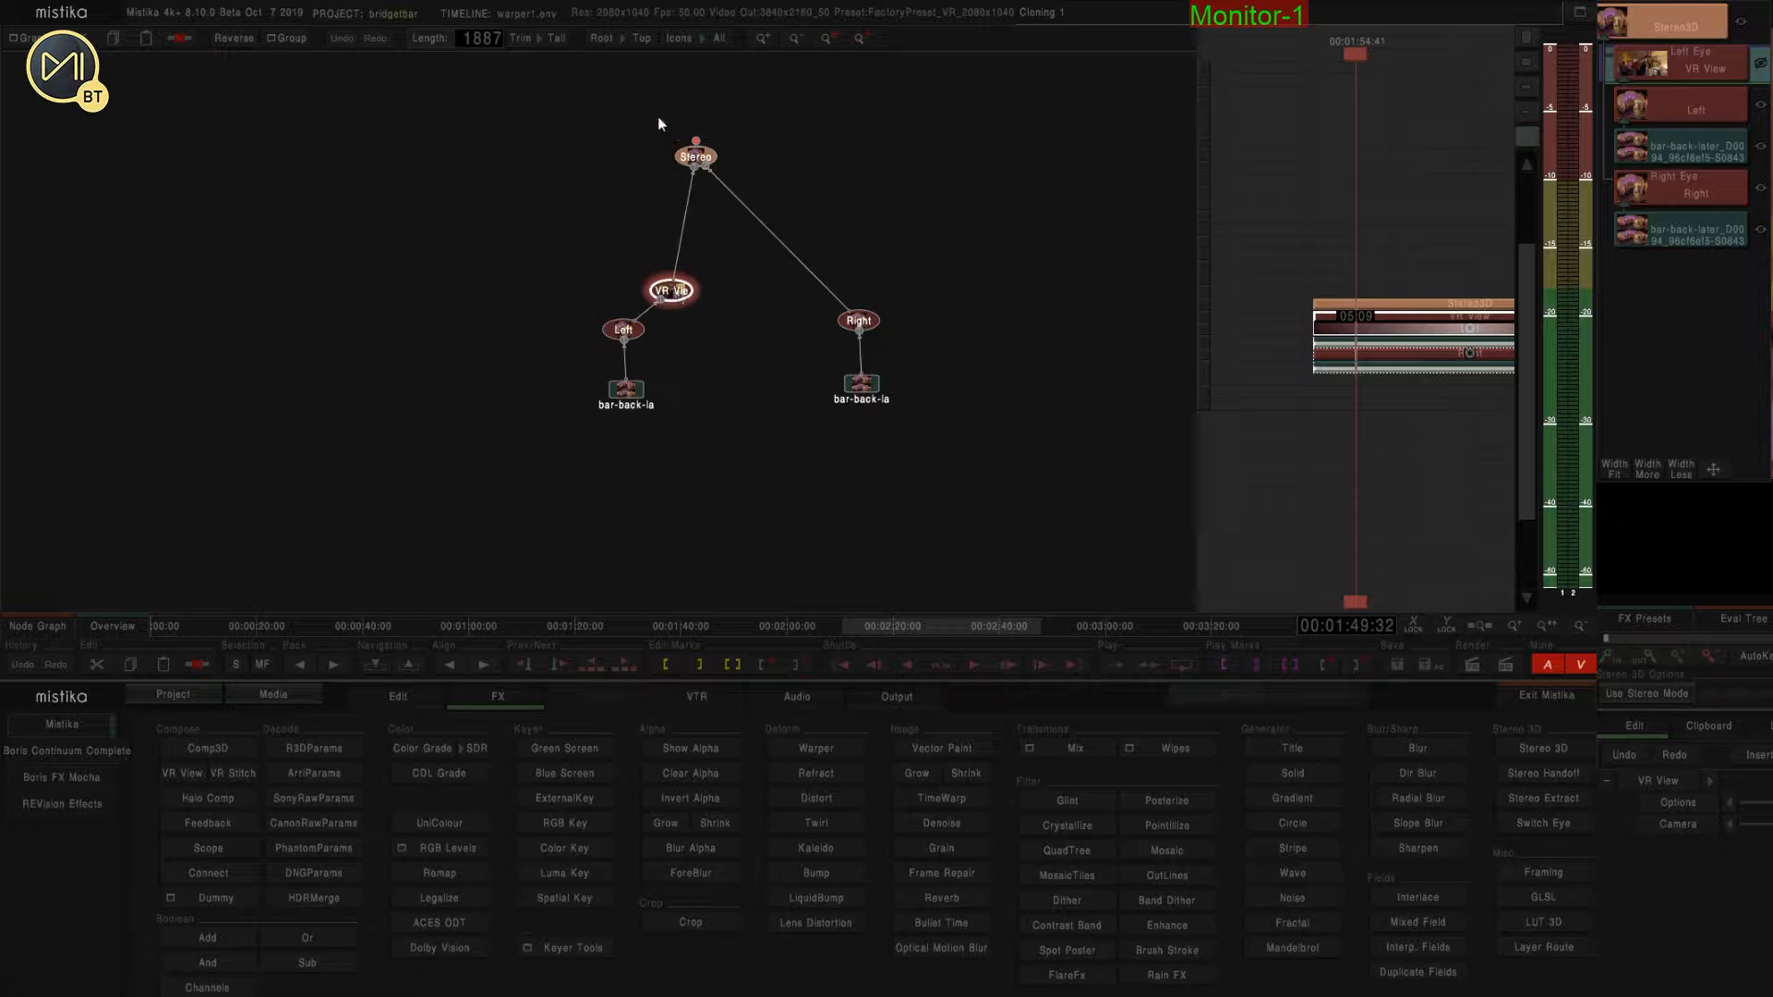
{"action": "left_click_drag", "start_coordinate": [698, 159], "coordinate": [844, 169]}
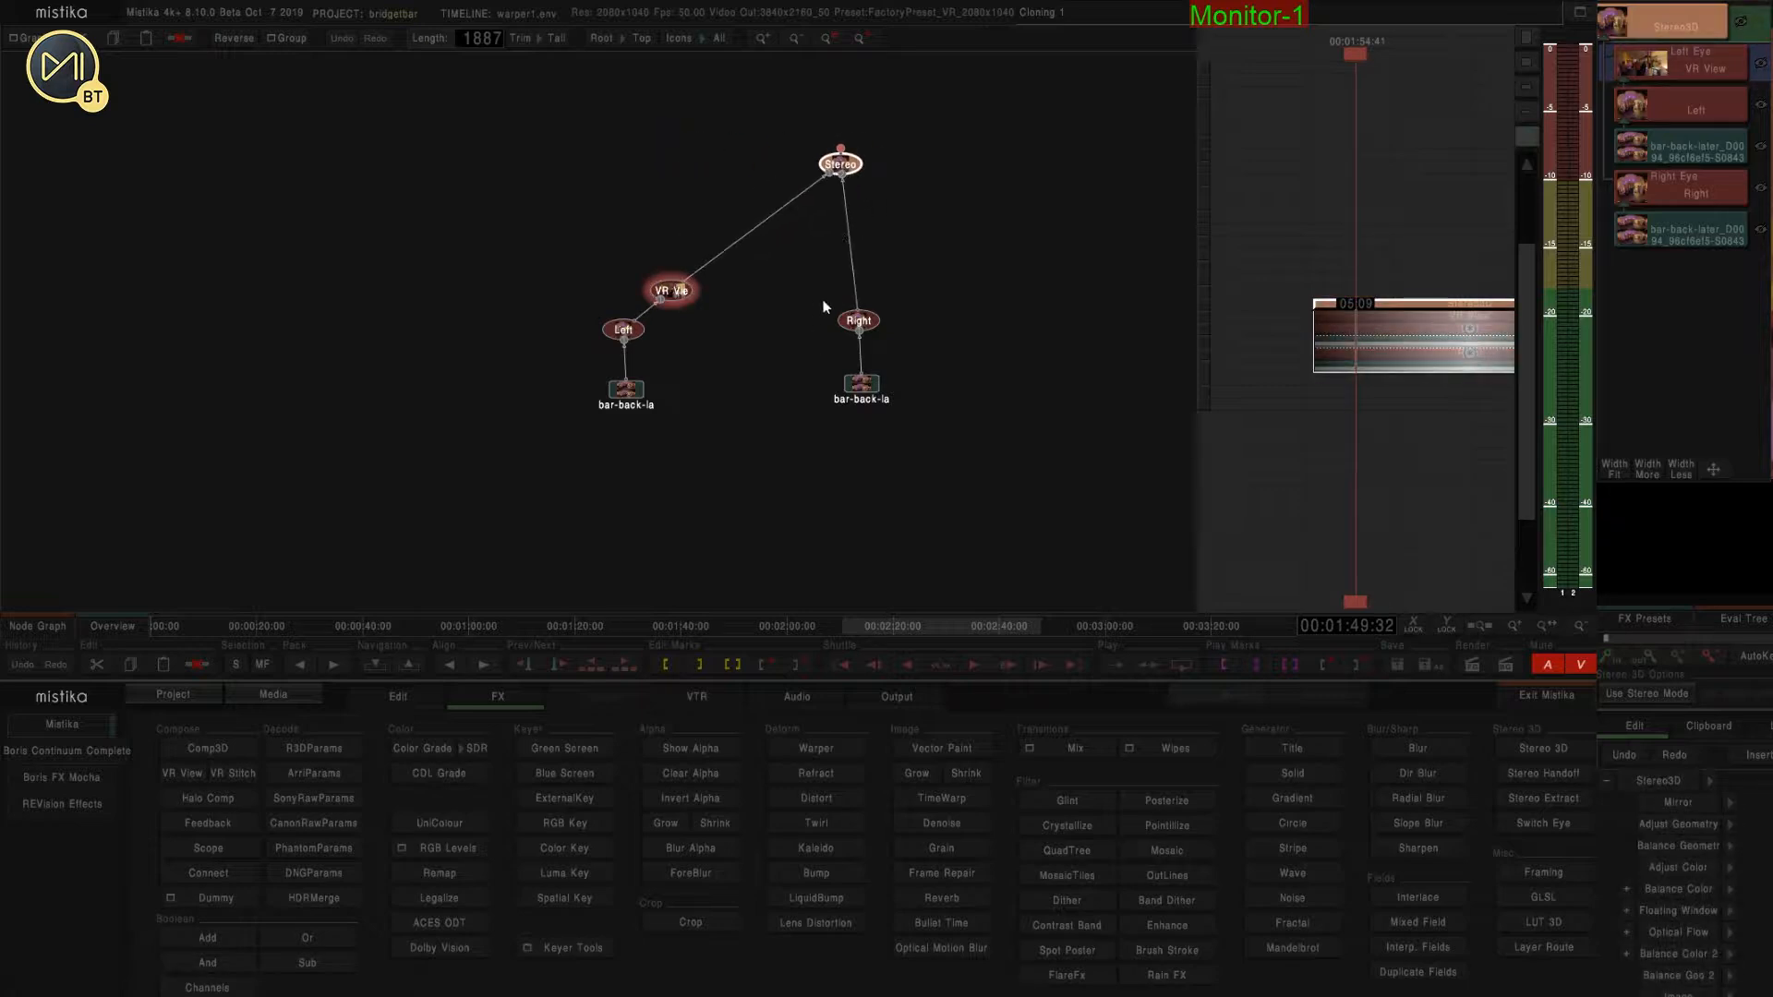
Move the Right branch farther from the Left branch and aim the VR View camera at yaw 138, pitch 33 and roll 63.
{"action": "left_click_drag", "start_coordinate": [822, 301], "coordinate": [1009, 406]}
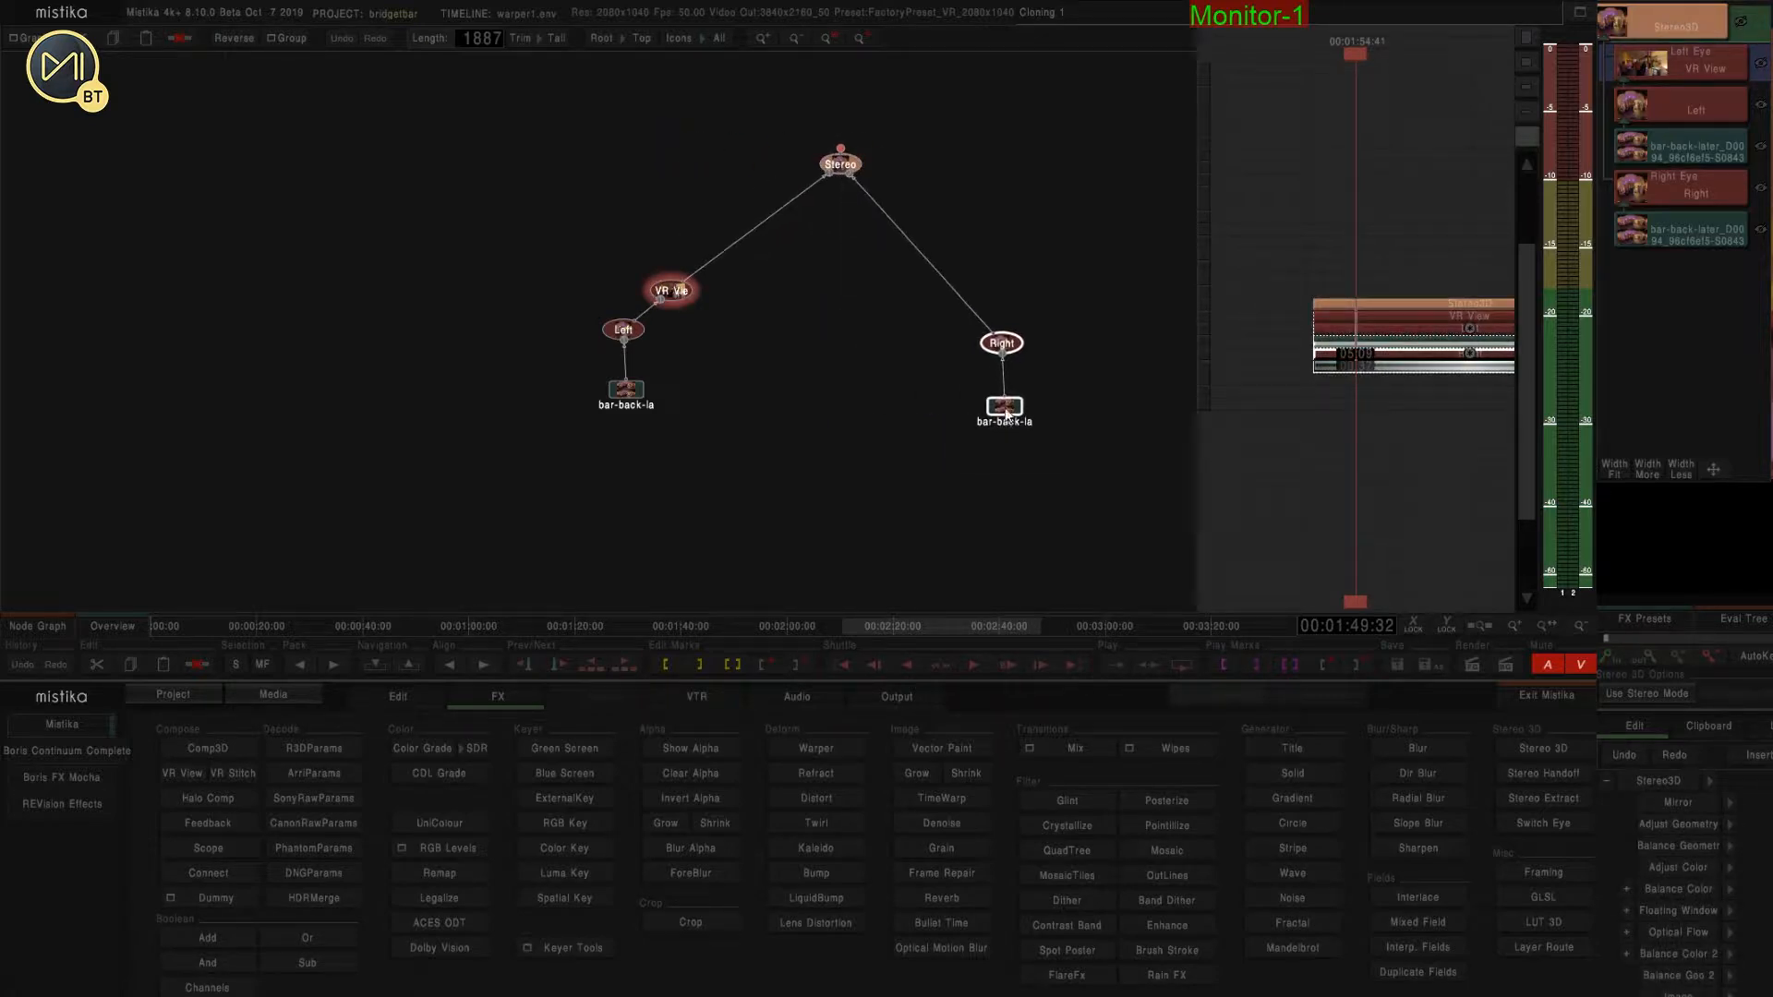
{"action": "left_click", "coordinate": [657, 294]}
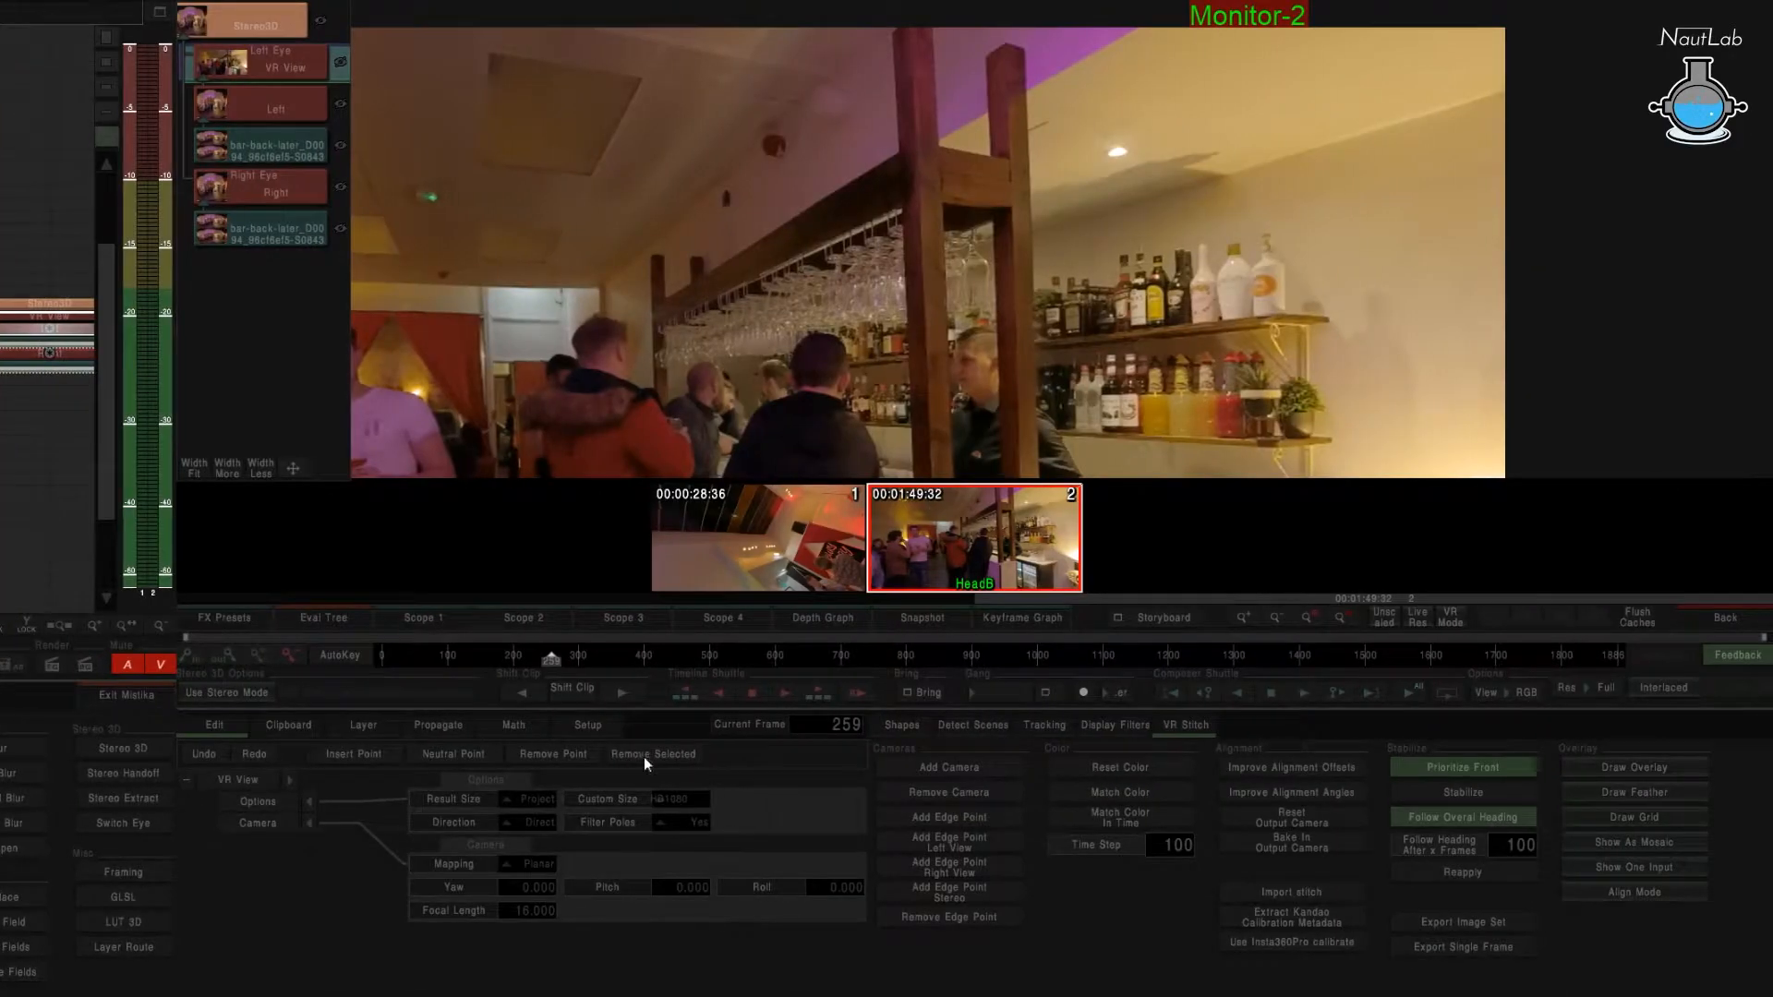
{"action": "left_click", "coordinate": [519, 884]}
{"action": "left_click_drag", "start_coordinate": [528, 886], "coordinate": [1745, 773]}
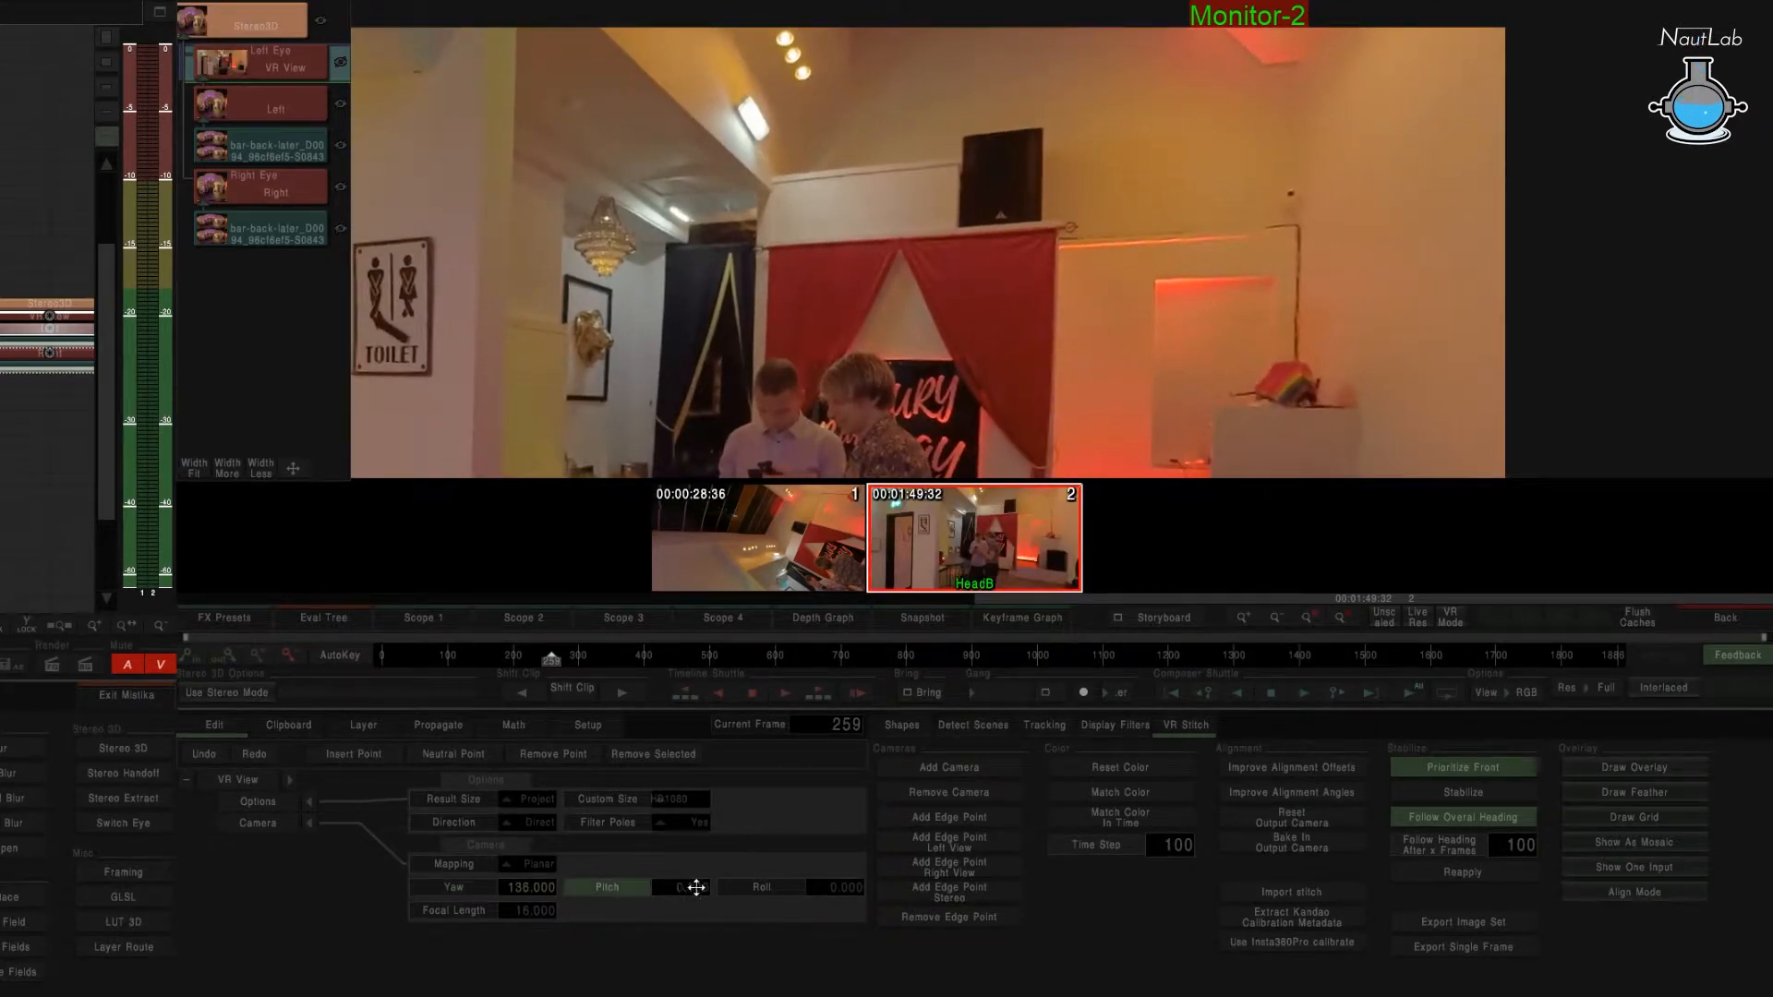
{"action": "left_click_drag", "start_coordinate": [696, 887], "coordinate": [931, 888]}
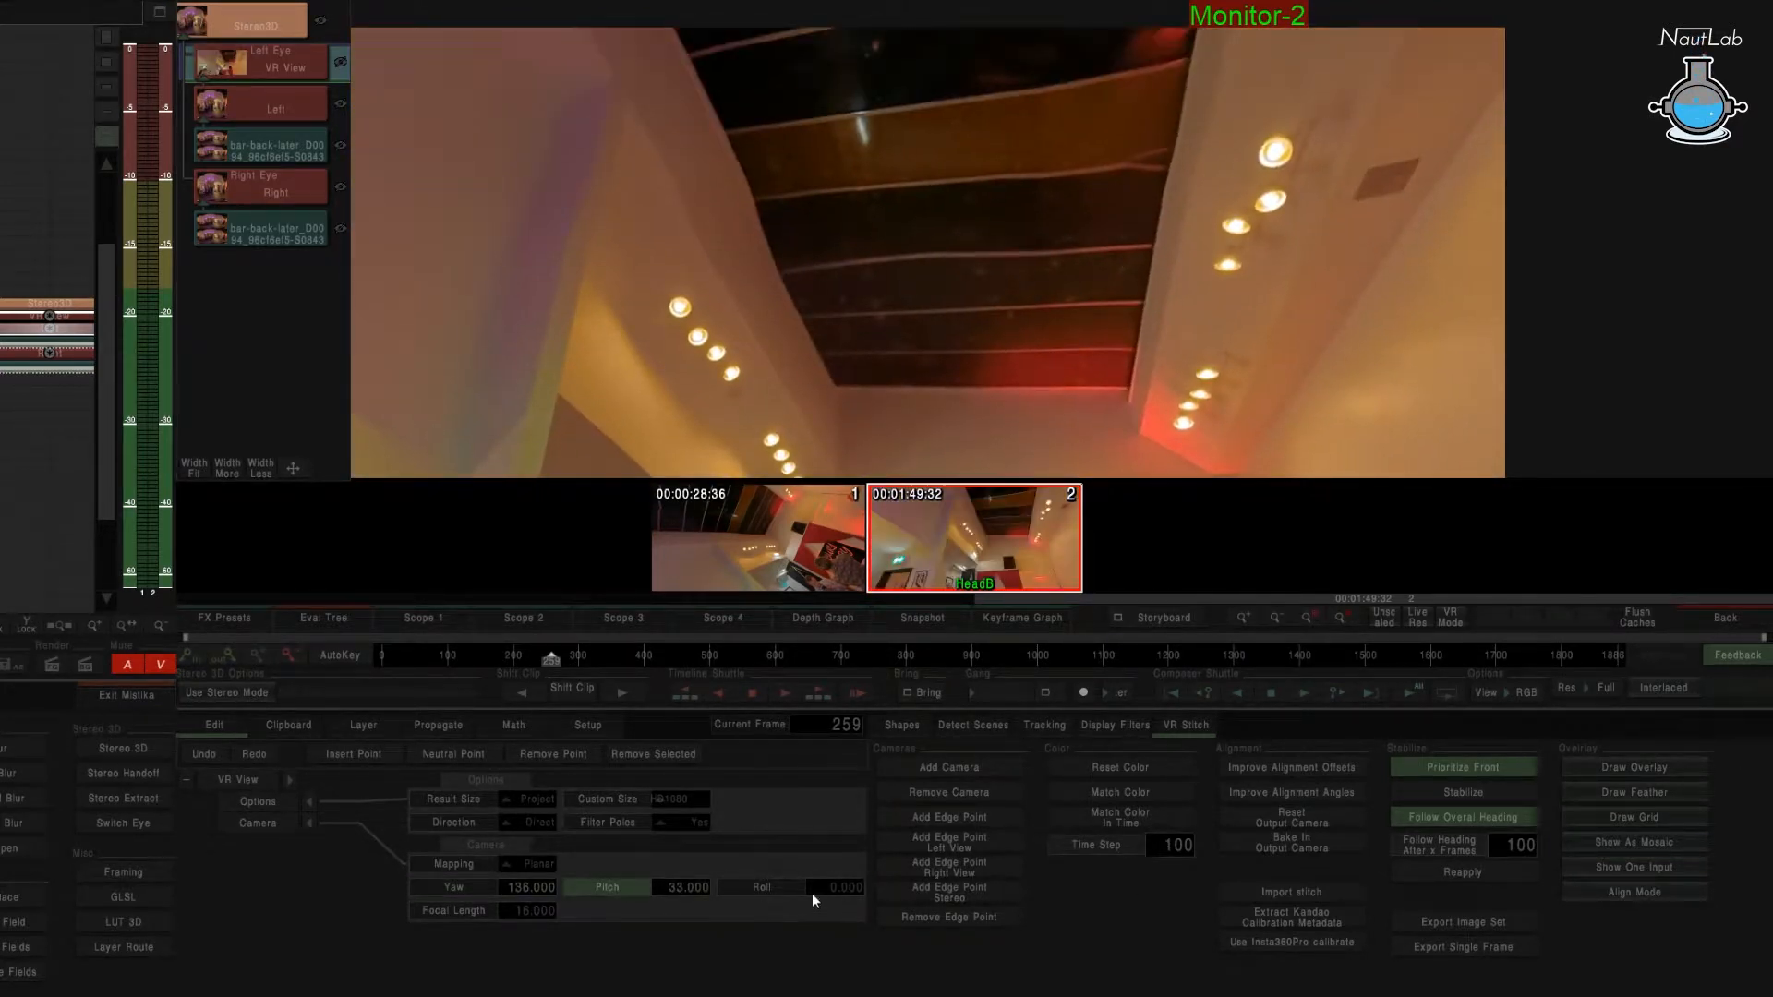
{"action": "mouse_move", "coordinate": [811, 894]}
{"action": "left_mouse_down"}
{"action": "mouse_move", "coordinate": [1239, 760]}
{"action": "mouse_move", "coordinate": [1364, 773]}
{"action": "left_mouse_up"}
Overlay the grid and fine-tune the VR View camera to yaw 134, pitch 35 and roll 62.4, checking the ceiling edge against it.
{"action": "left_click", "coordinate": [1608, 817]}
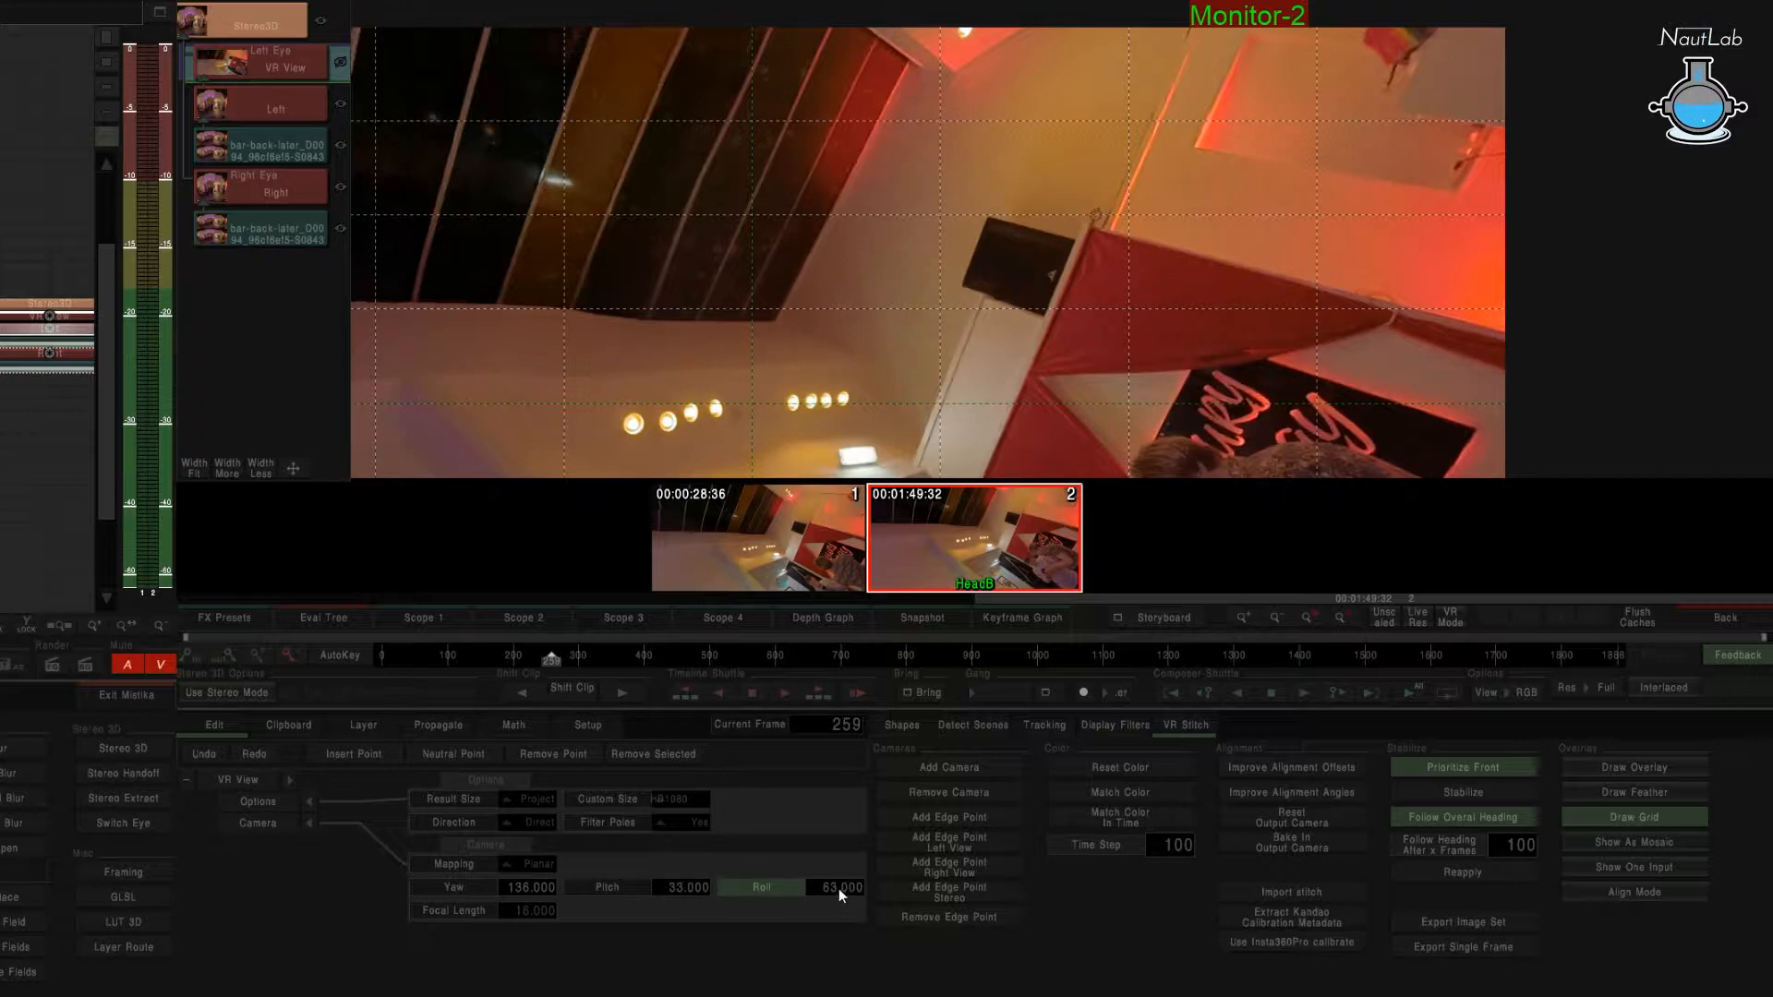
{"action": "mouse_move", "coordinate": [838, 888]}
{"action": "left_mouse_down"}
{"action": "mouse_move", "coordinate": [861, 884]}
{"action": "mouse_move", "coordinate": [845, 885]}
{"action": "left_mouse_up"}
{"action": "left_click_drag", "start_coordinate": [681, 889], "coordinate": [699, 886]}
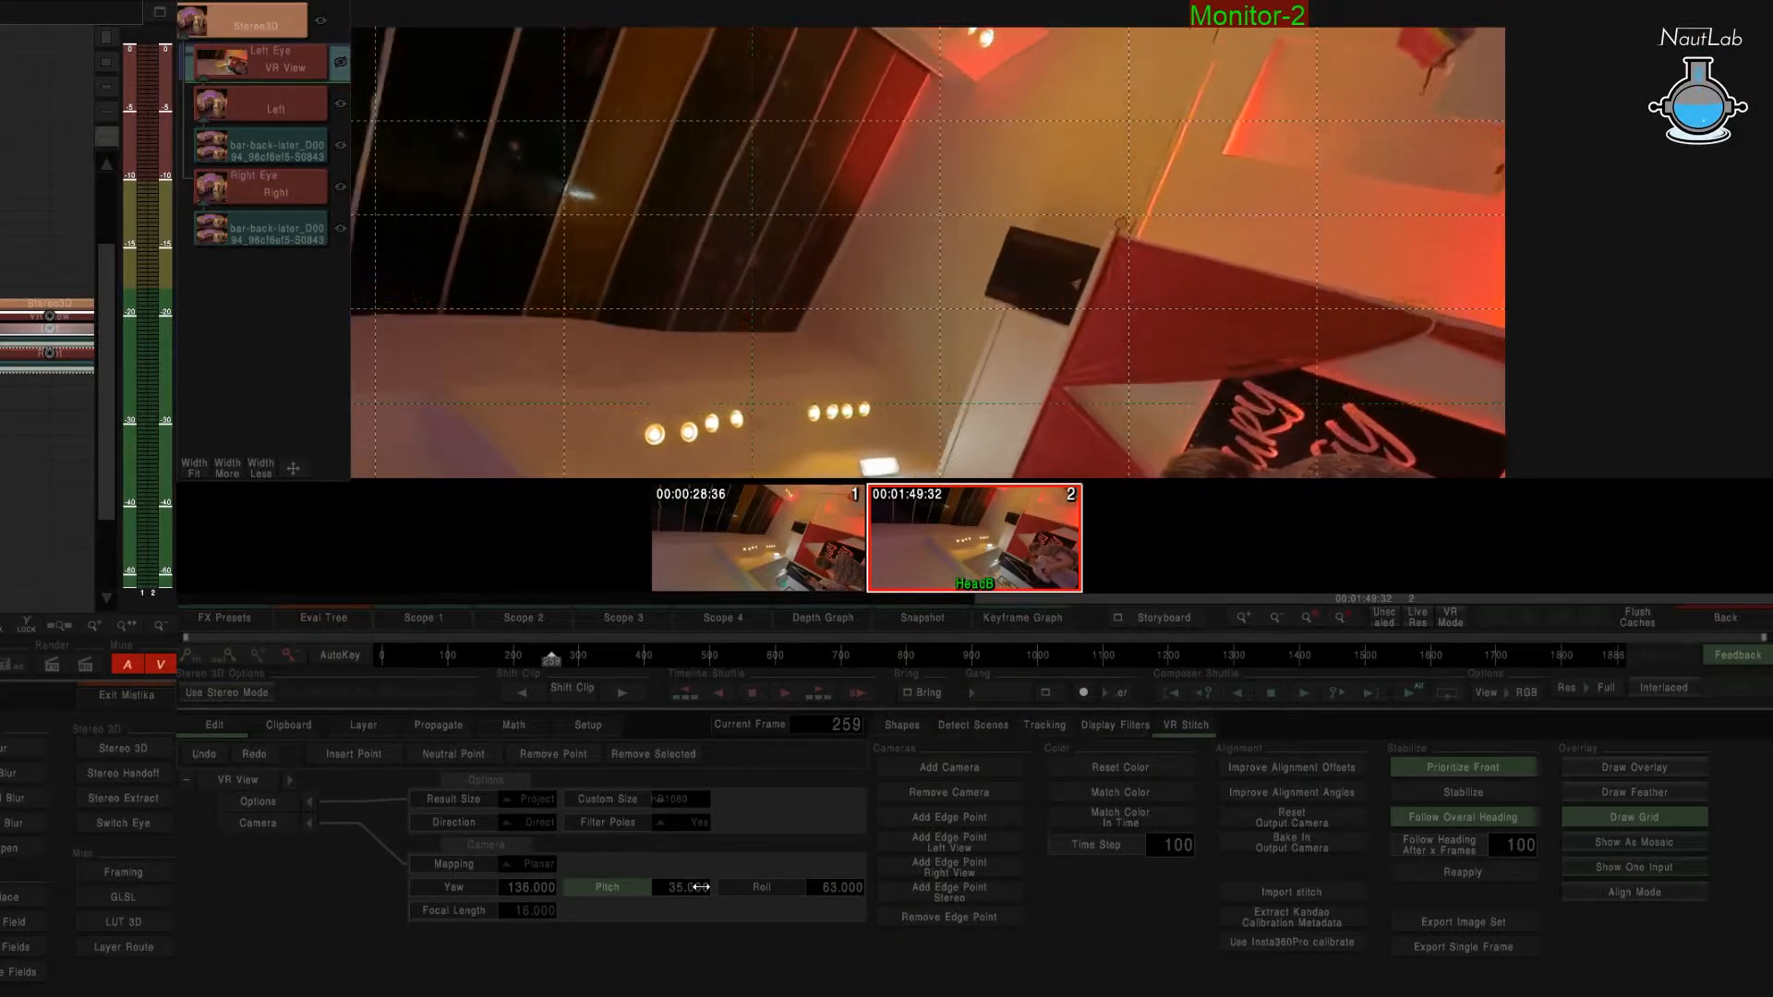
{"action": "left_click_drag", "start_coordinate": [534, 887], "coordinate": [523, 886]}
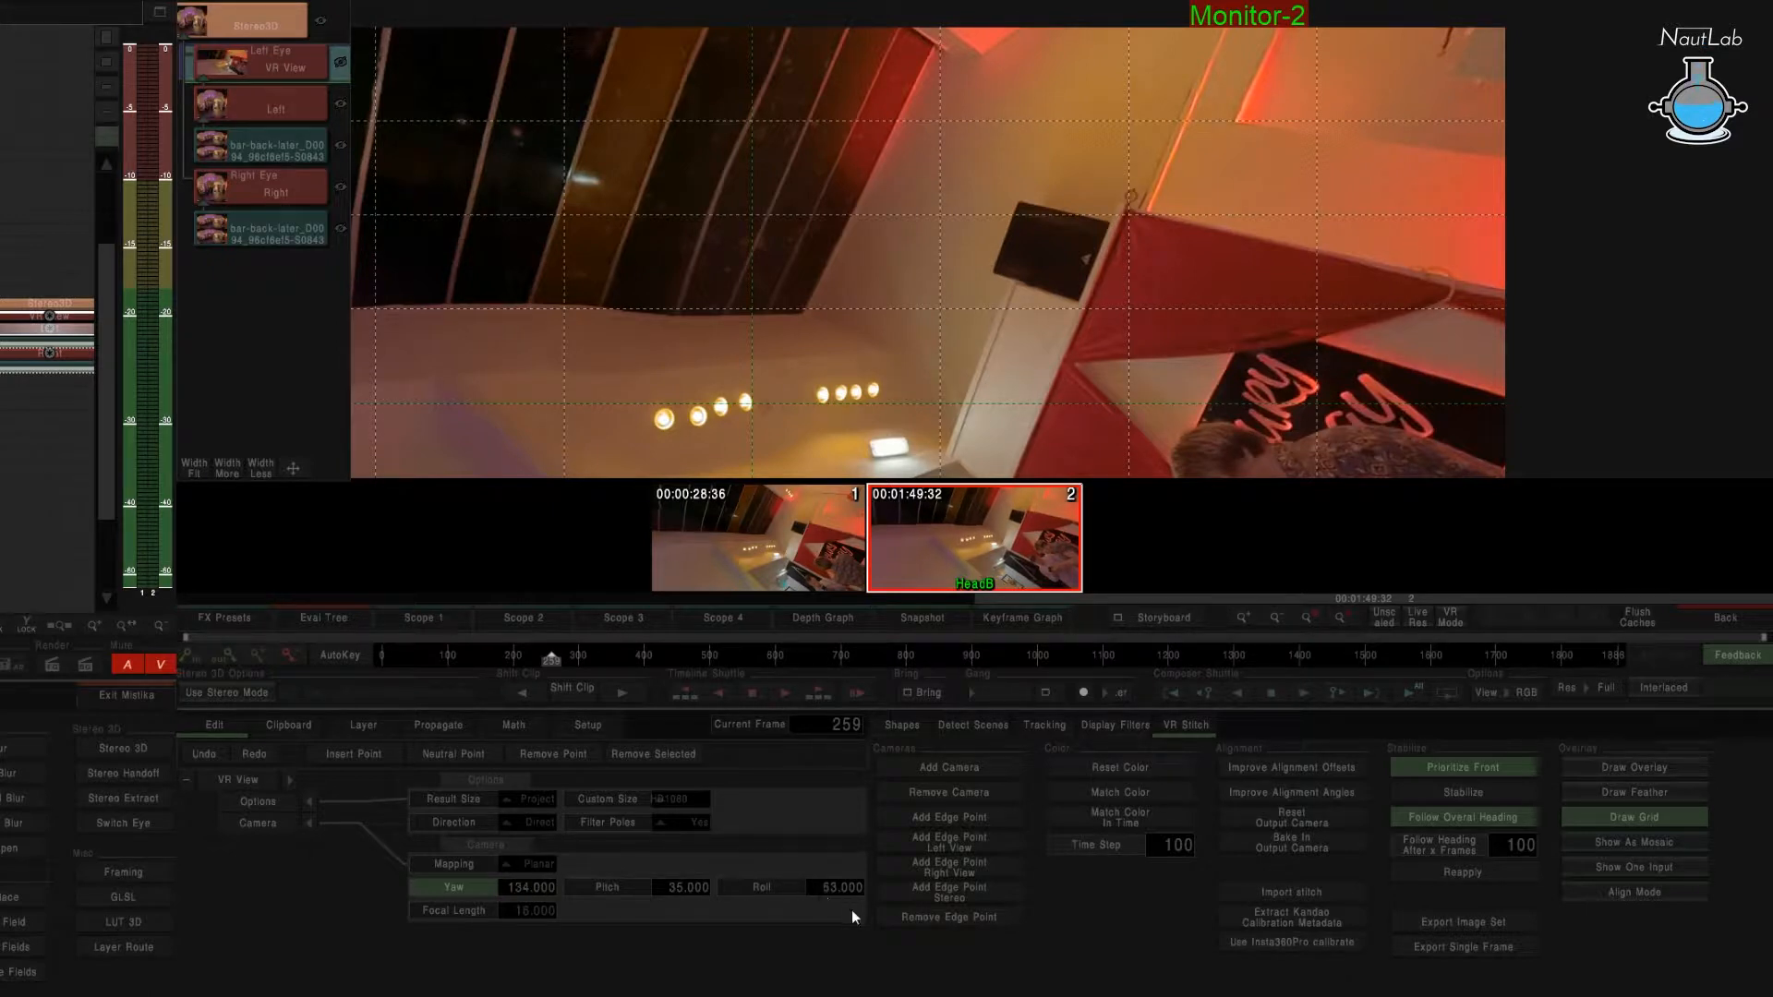
{"action": "left_click_drag", "start_coordinate": [845, 887], "coordinate": [801, 879]}
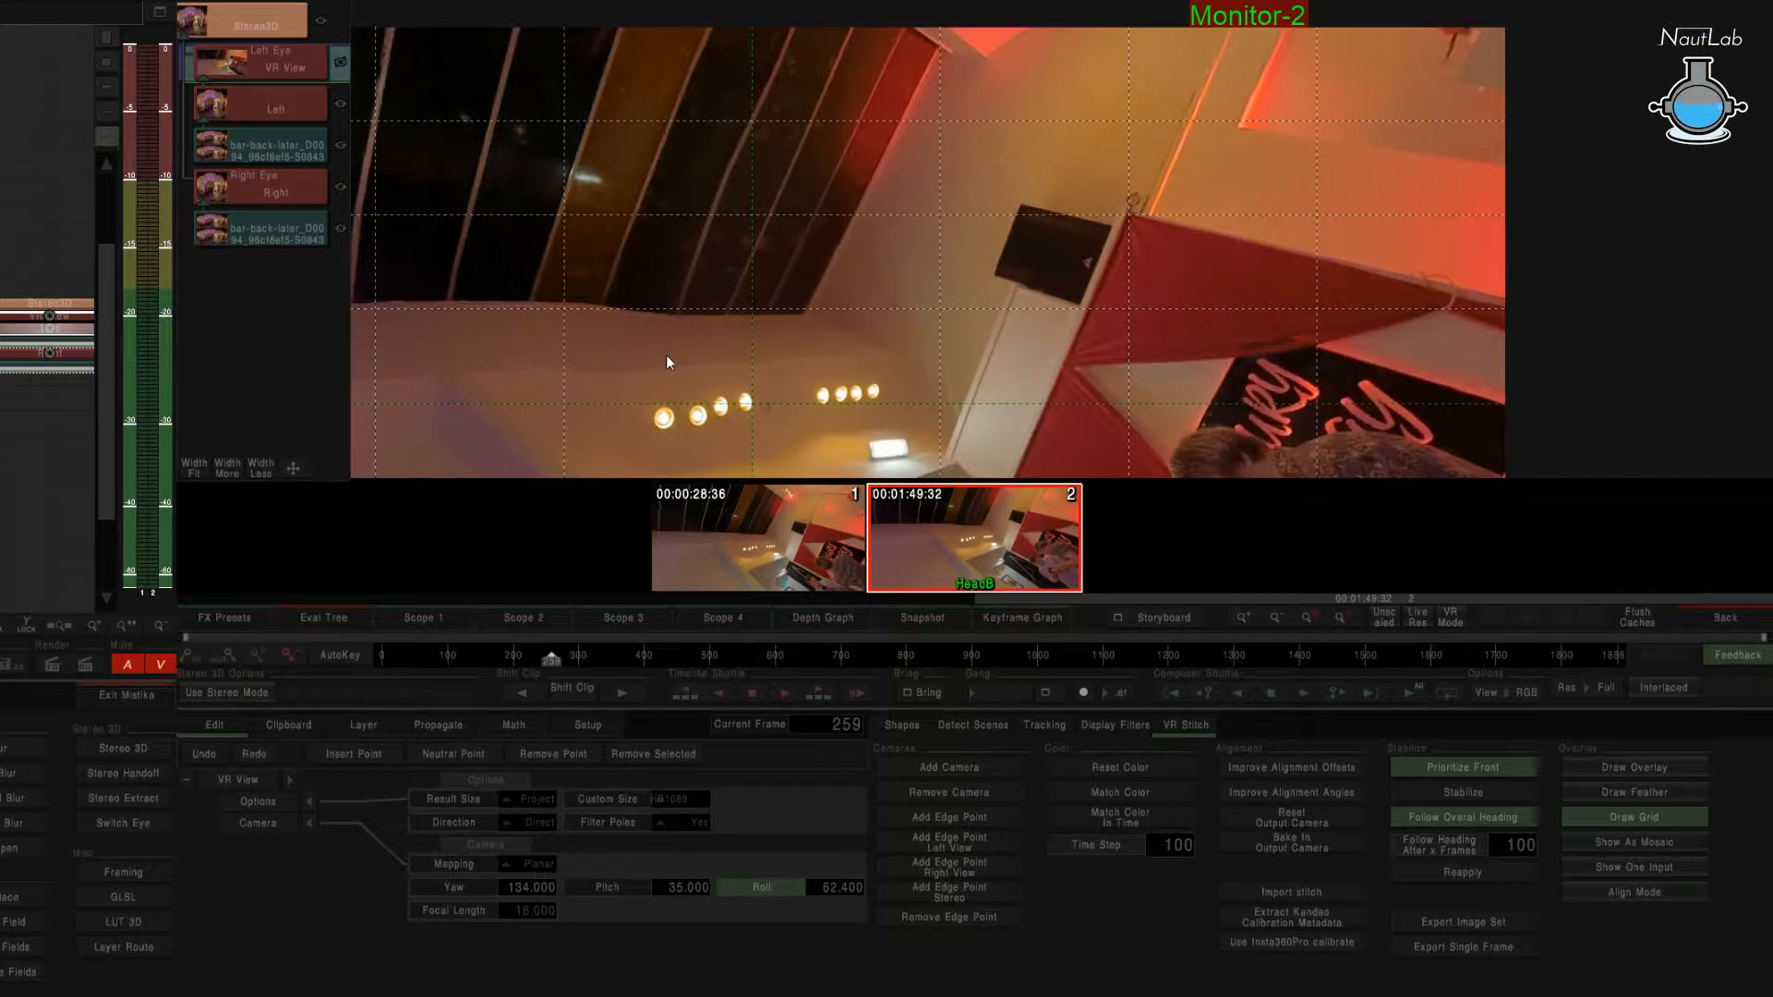
{"action": "left_click_drag", "start_coordinate": [666, 355], "coordinate": [996, 325]}
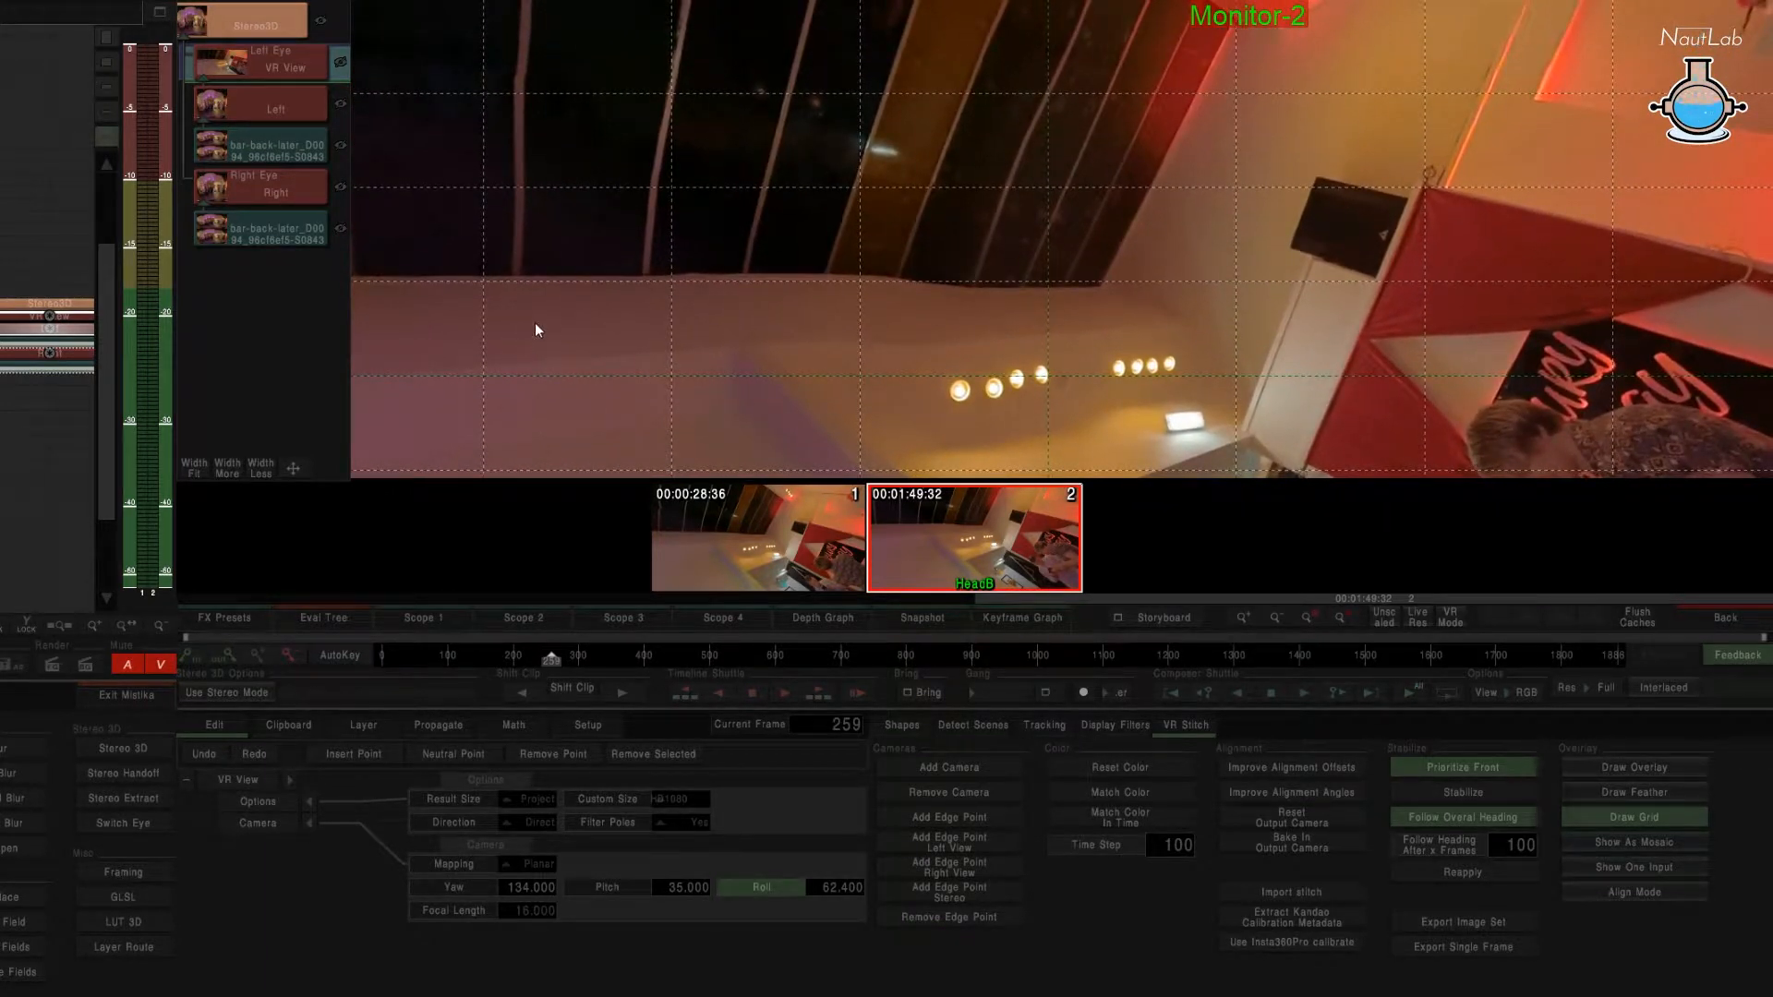
{"action": "left_click_drag", "start_coordinate": [535, 323], "coordinate": [693, 335]}
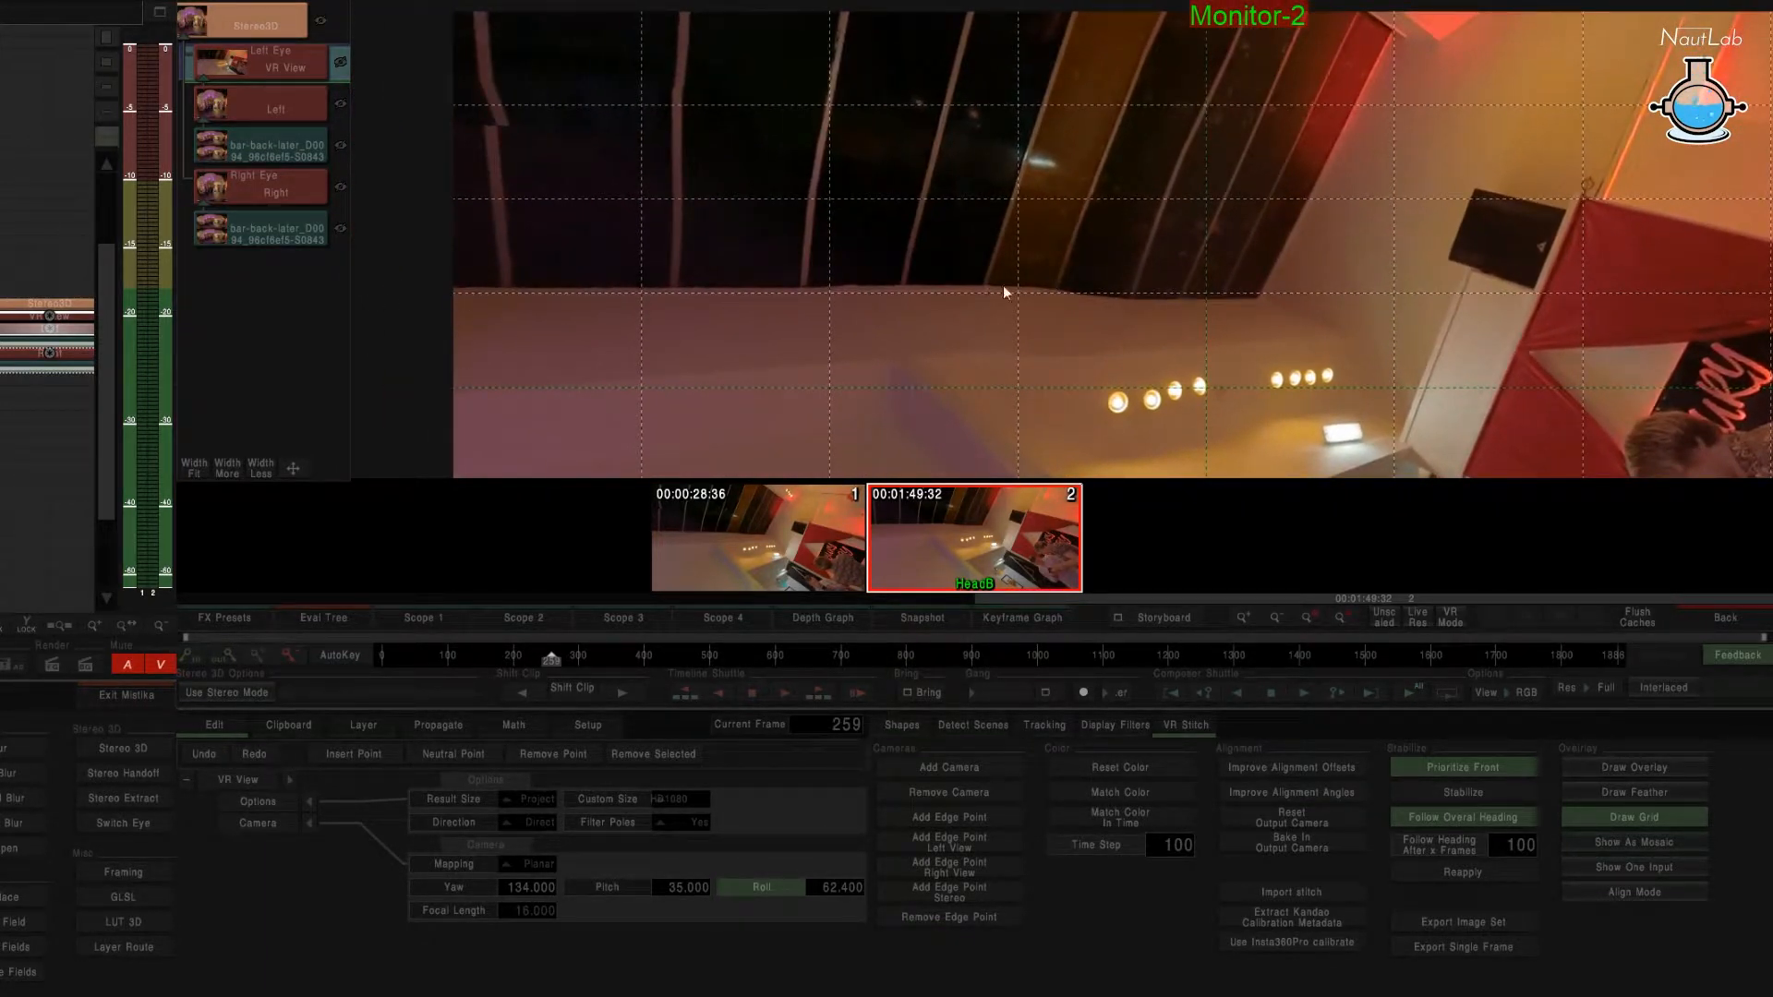
{"action": "left_click_drag", "start_coordinate": [1058, 324], "coordinate": [831, 297]}
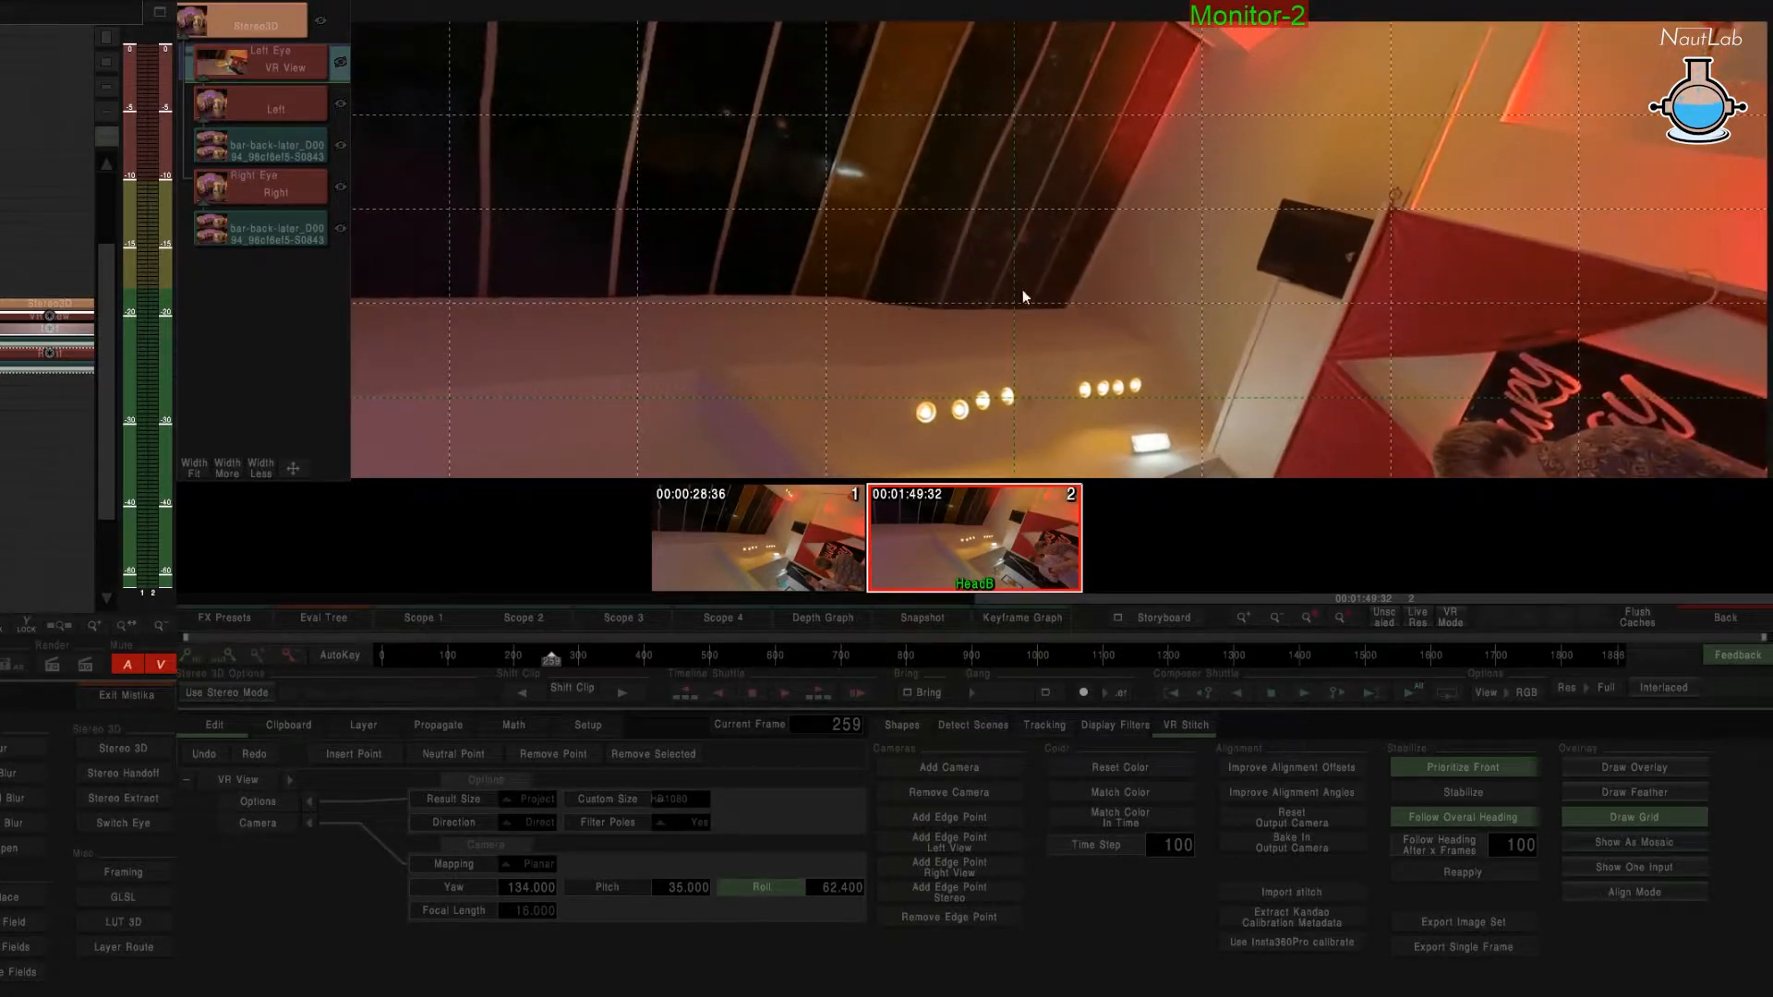
{"action": "left_click_drag", "start_coordinate": [1047, 325], "coordinate": [973, 360]}
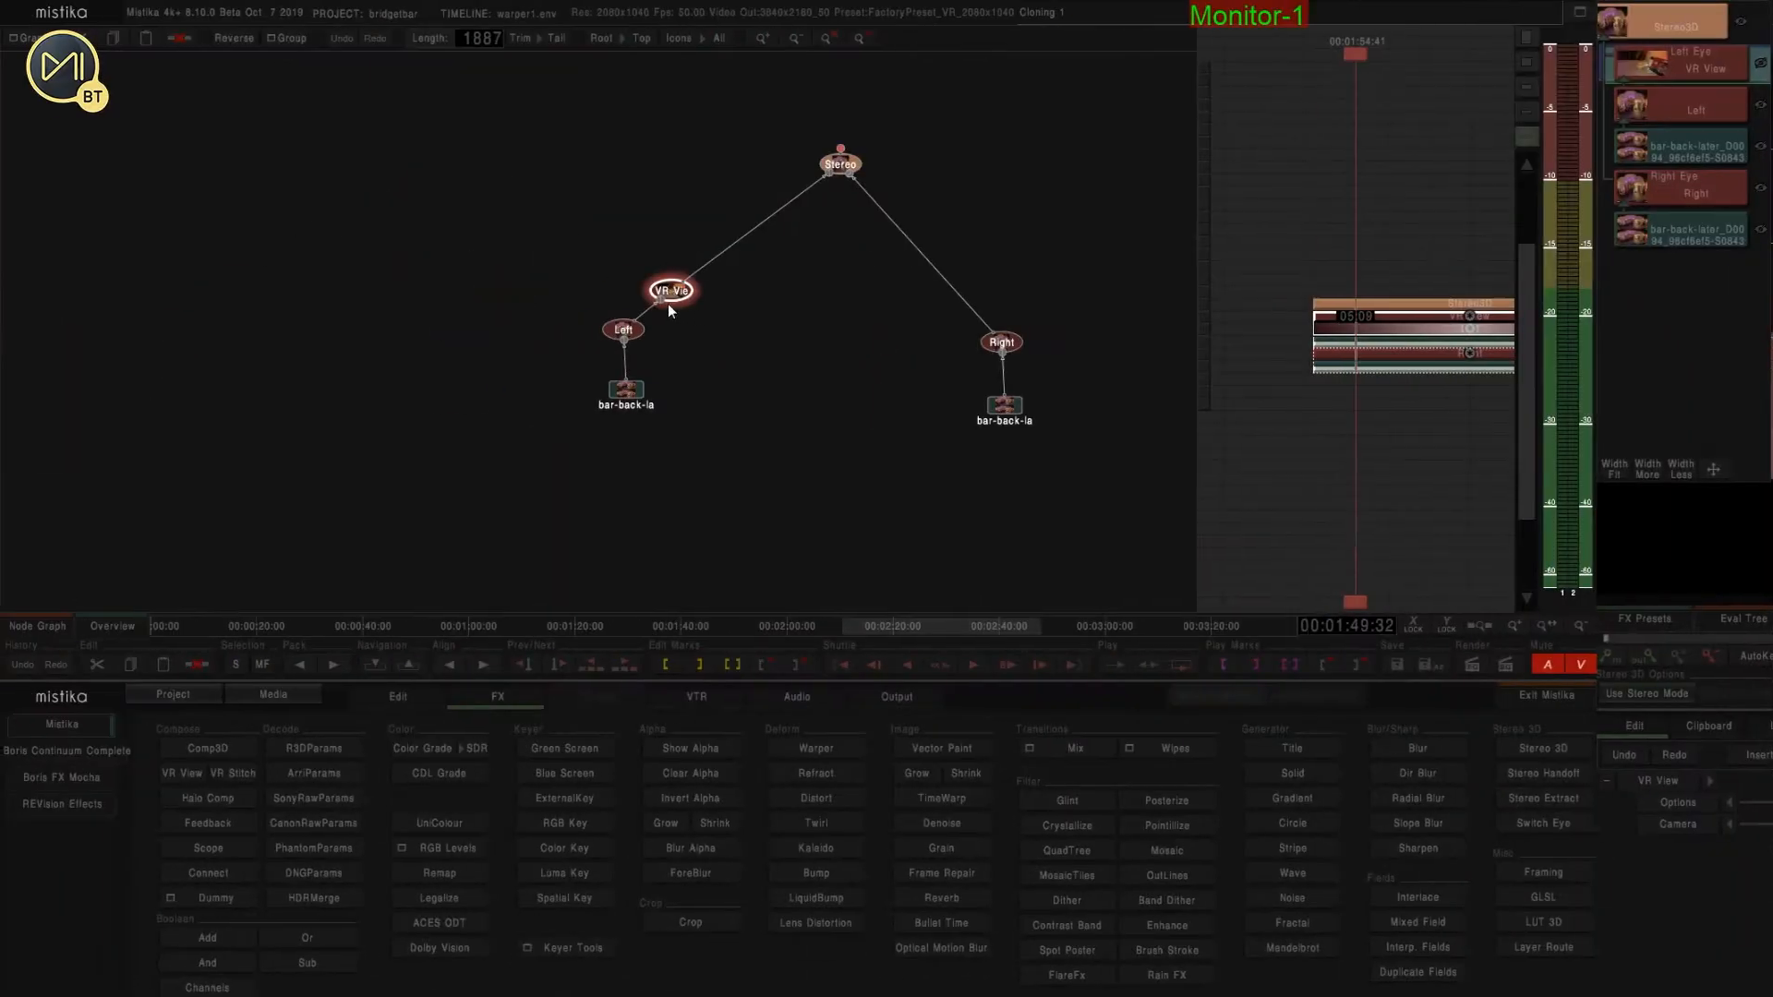
Insert a Warper effect between VR View and Stereo3D, and stack Warper above VR View to the left of the Left node.
{"action": "left_click_drag", "start_coordinate": [667, 303], "coordinate": [732, 323]}
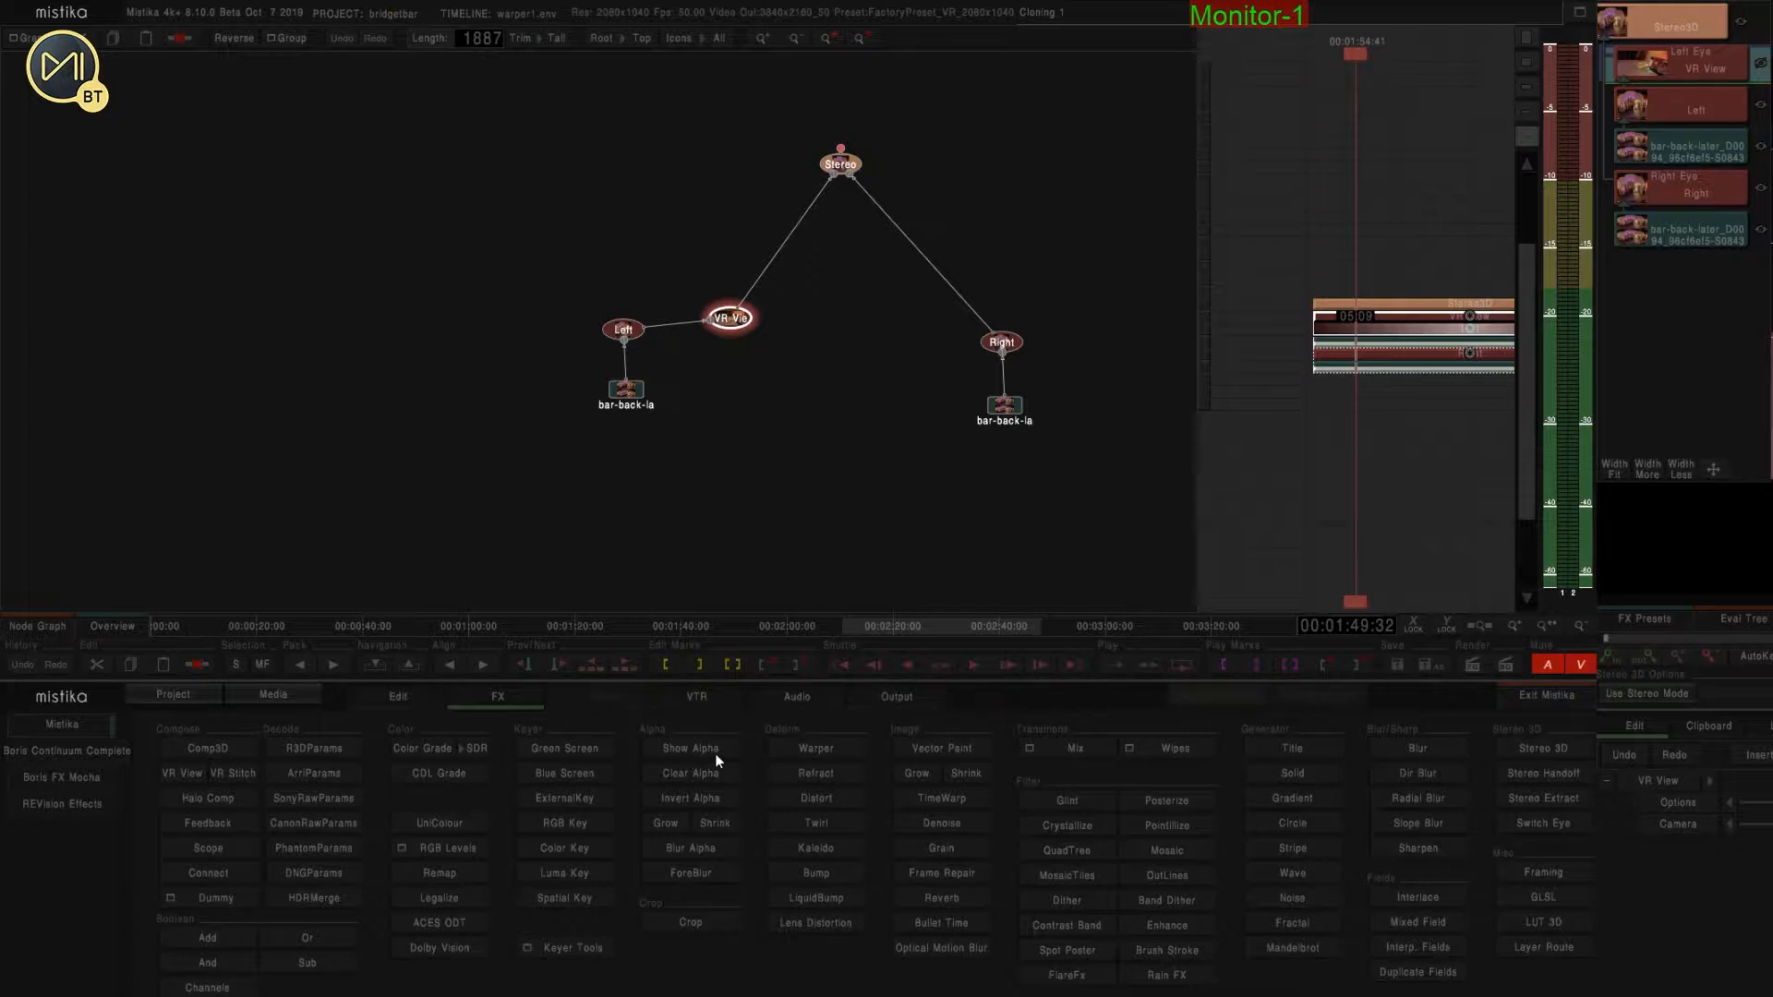
{"action": "left_click", "coordinate": [805, 754]}
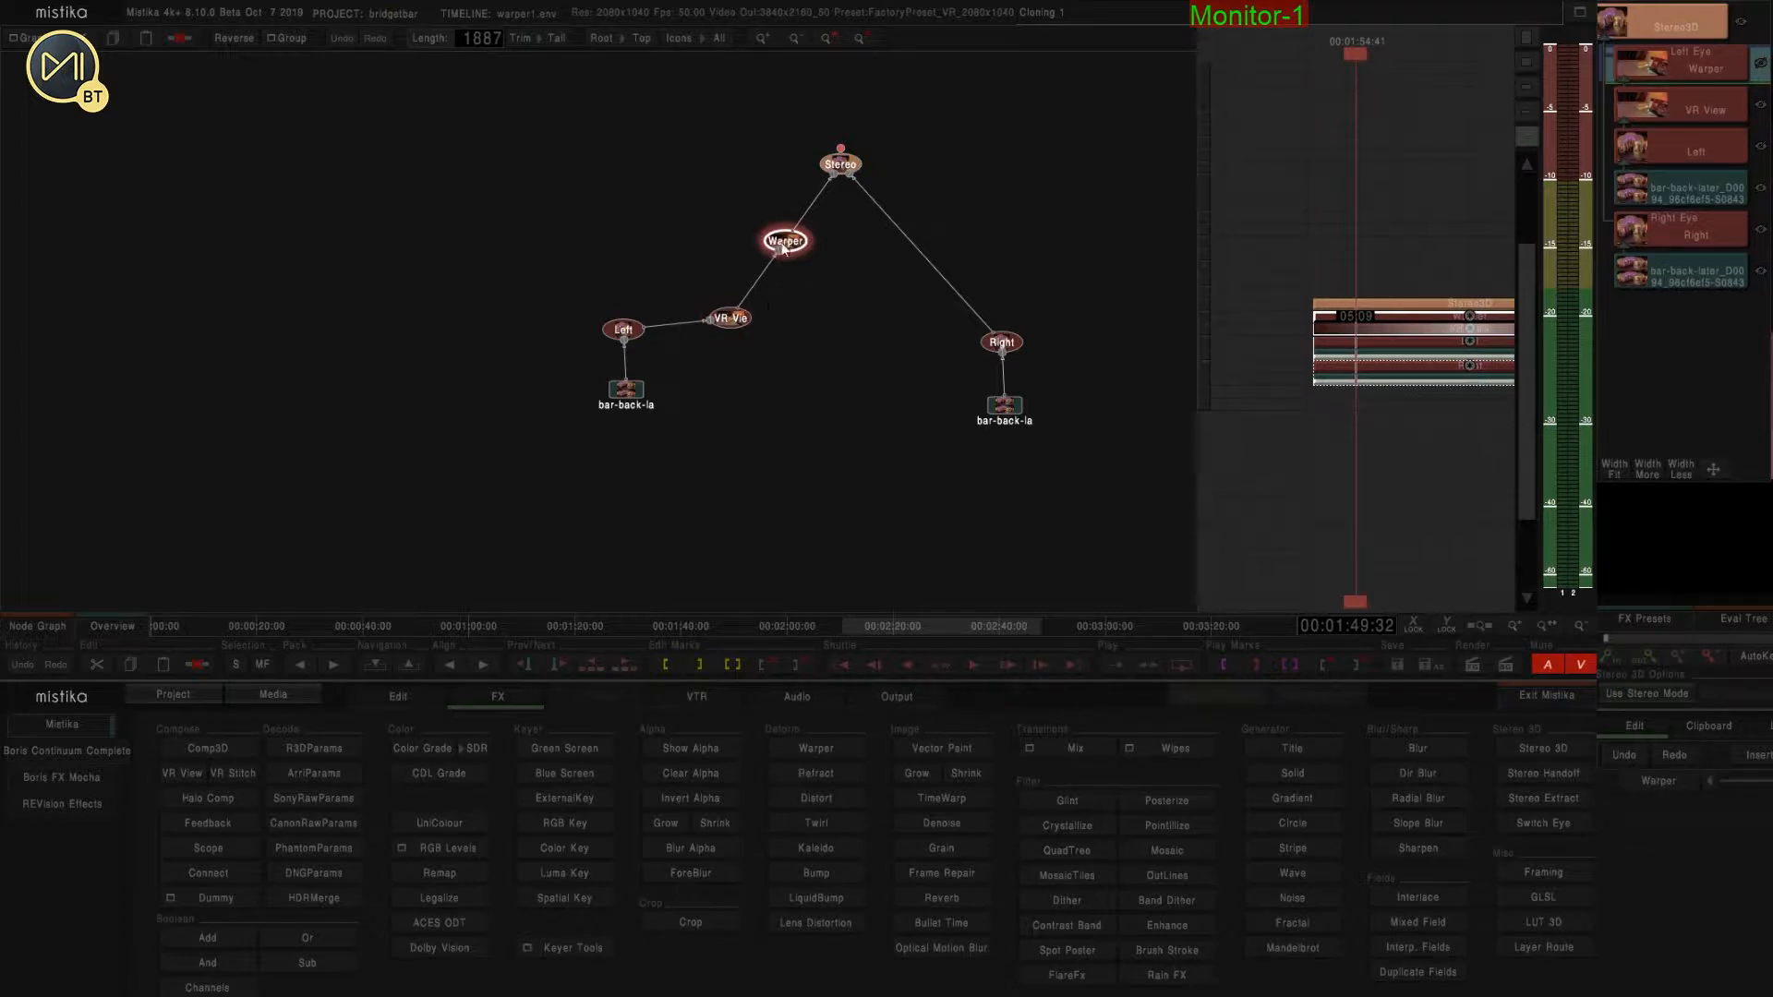
{"action": "left_click_drag", "start_coordinate": [781, 243], "coordinate": [524, 240]}
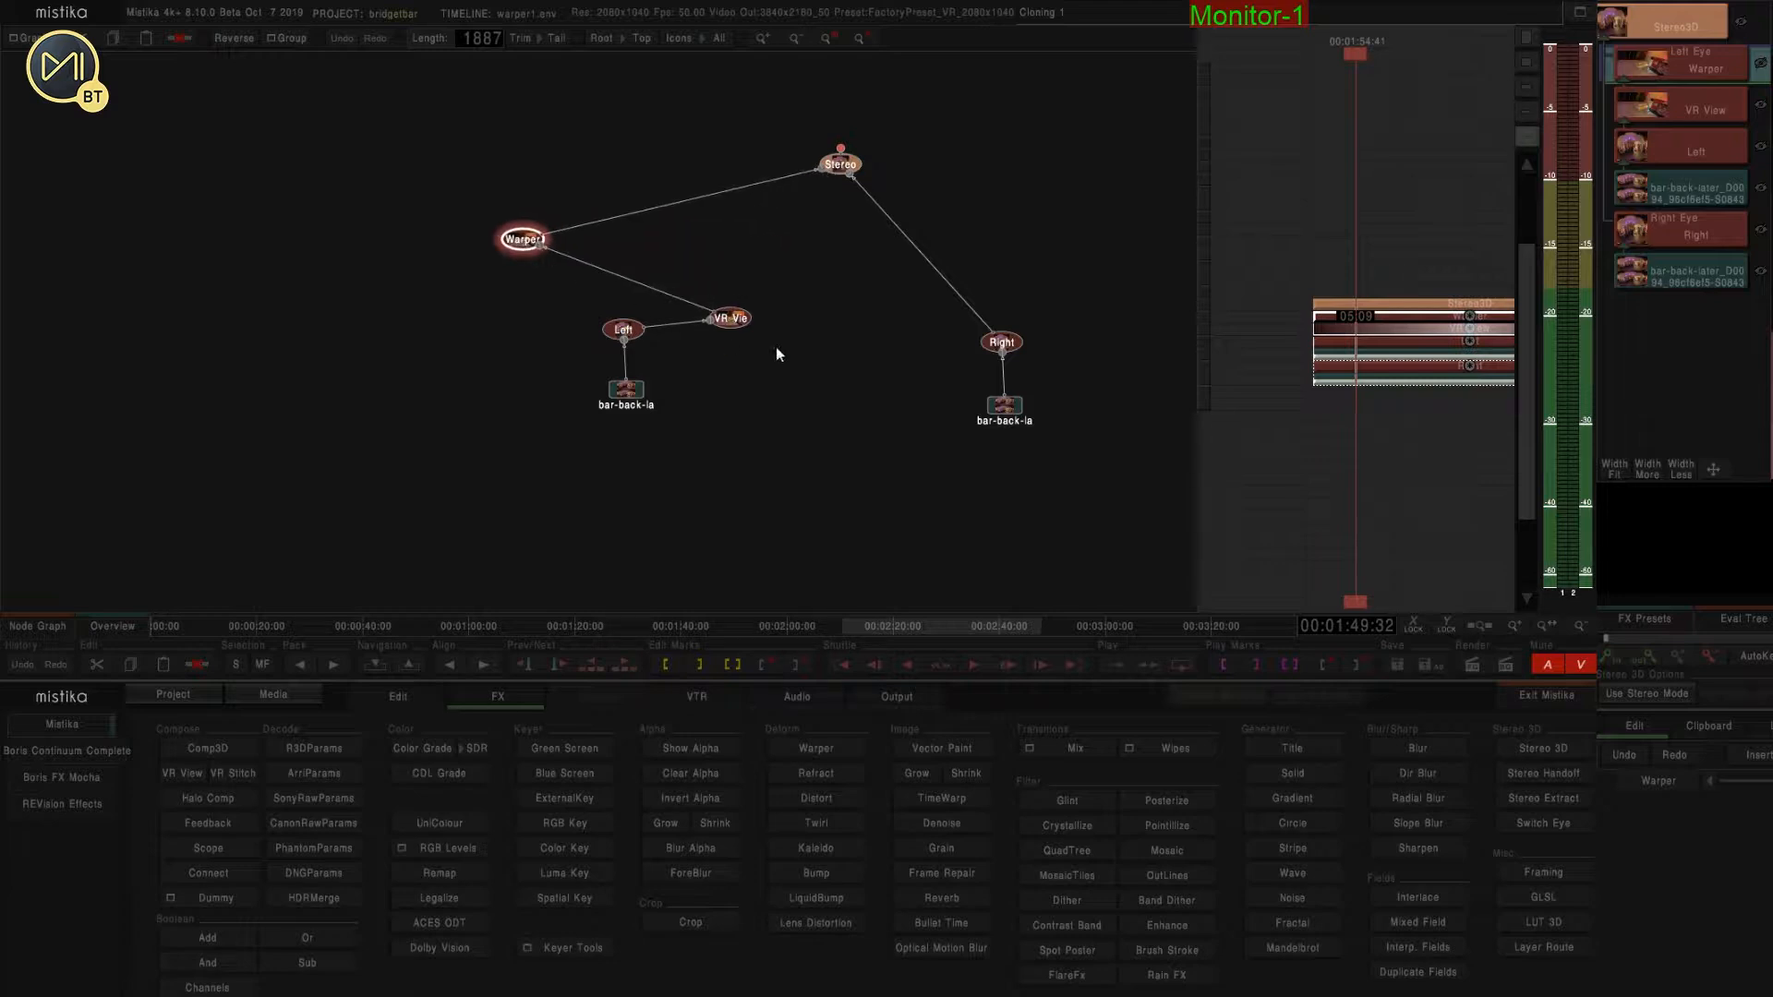
{"action": "left_click_drag", "start_coordinate": [735, 318], "coordinate": [526, 323]}
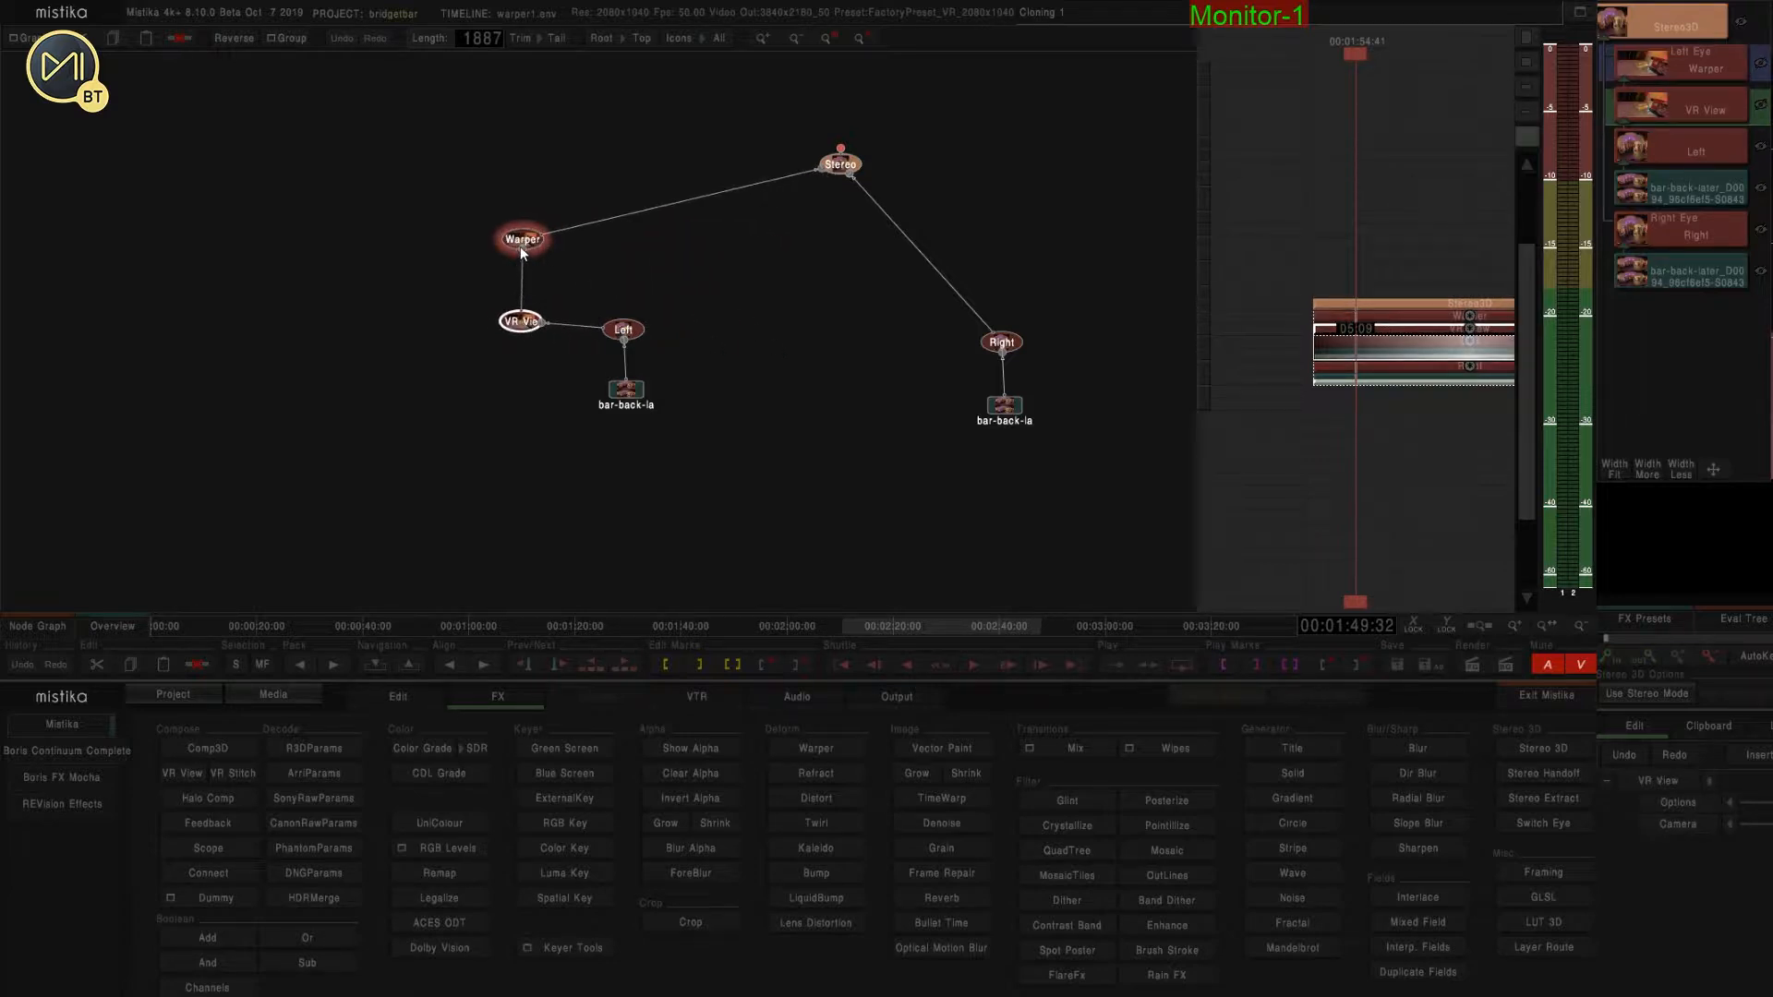
{"action": "left_click_drag", "start_coordinate": [520, 243], "coordinate": [506, 233]}
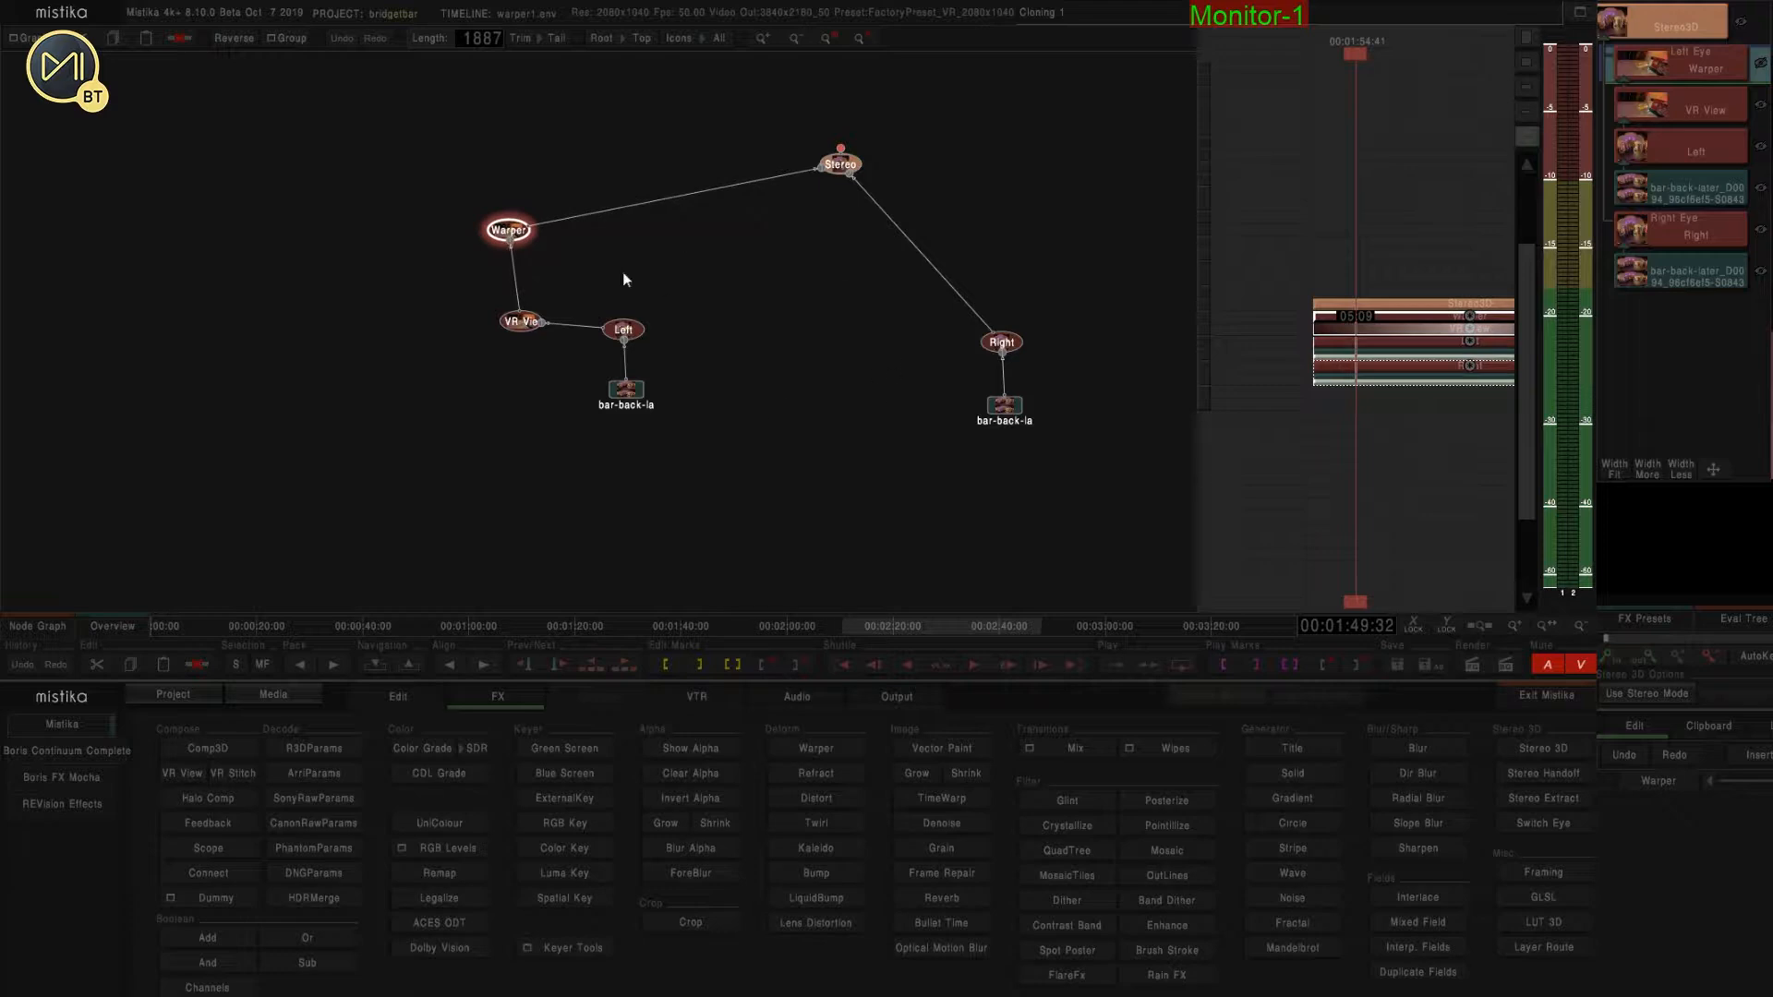
Disconnect Warper from Stereo3D and clone the VR View node into the space above the Left node.
{"action": "left_click", "coordinate": [521, 325]}
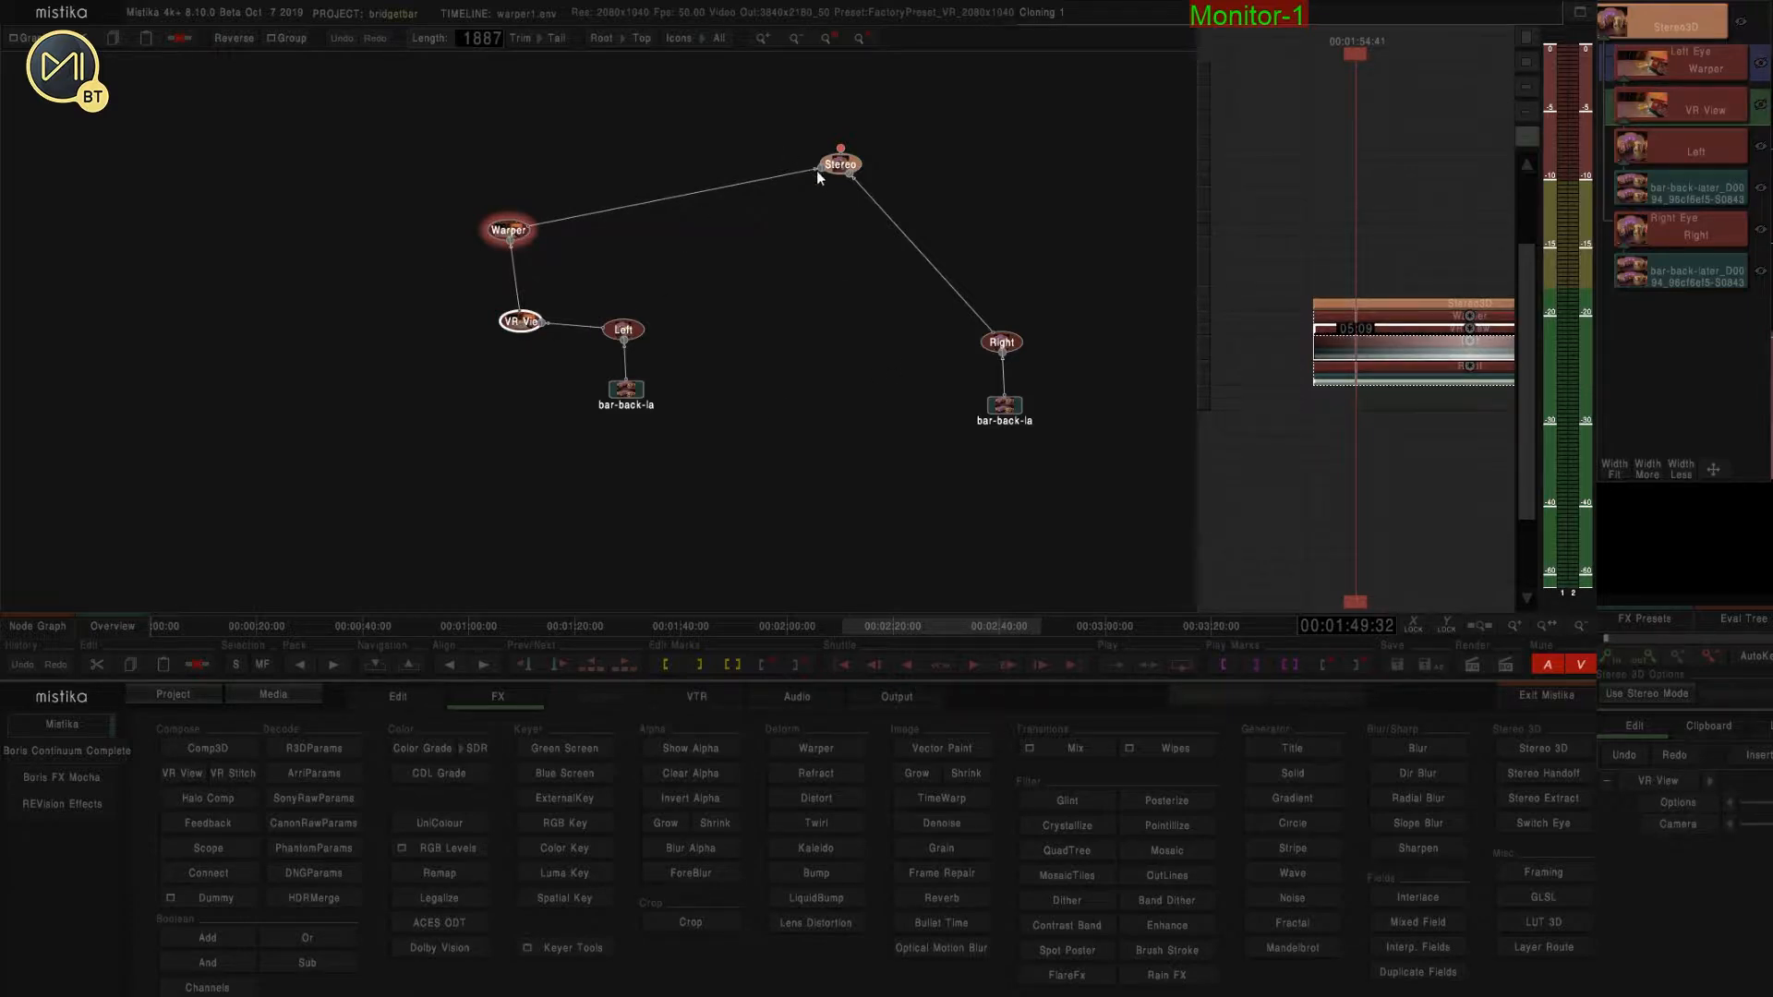
{"action": "left_click_drag", "start_coordinate": [818, 169], "coordinate": [609, 185]}
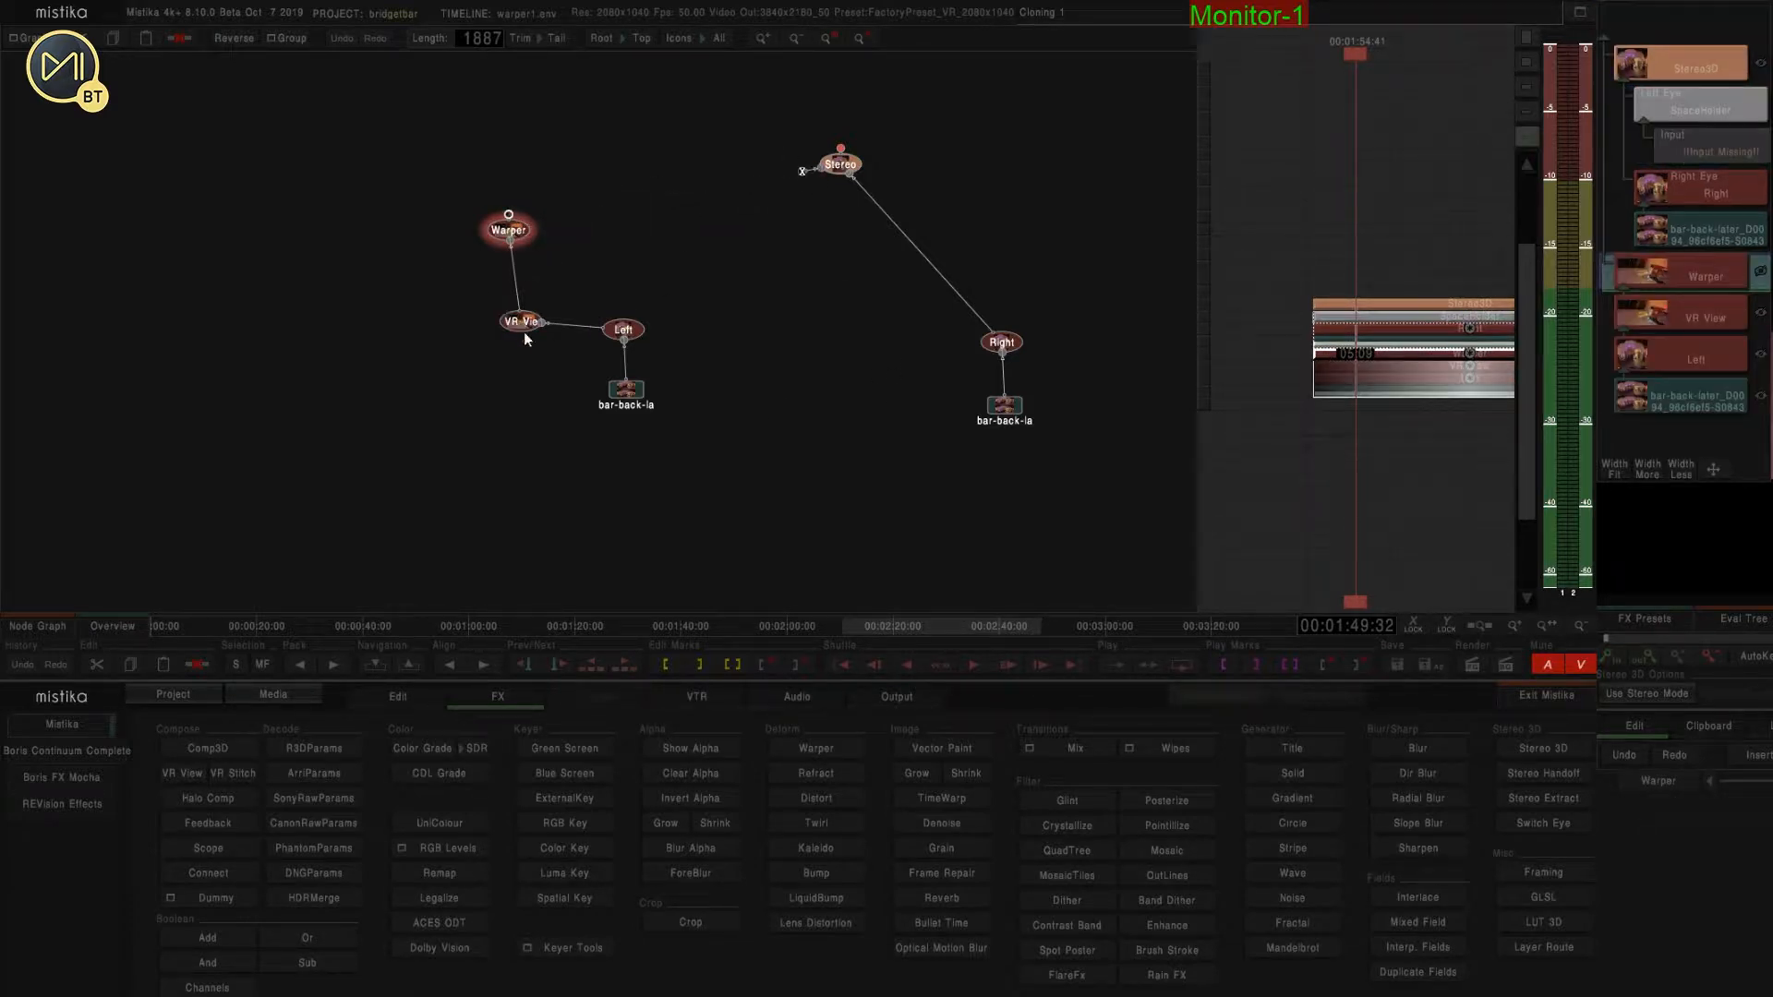
{"action": "left_click_drag", "start_coordinate": [530, 325], "coordinate": [635, 226]}
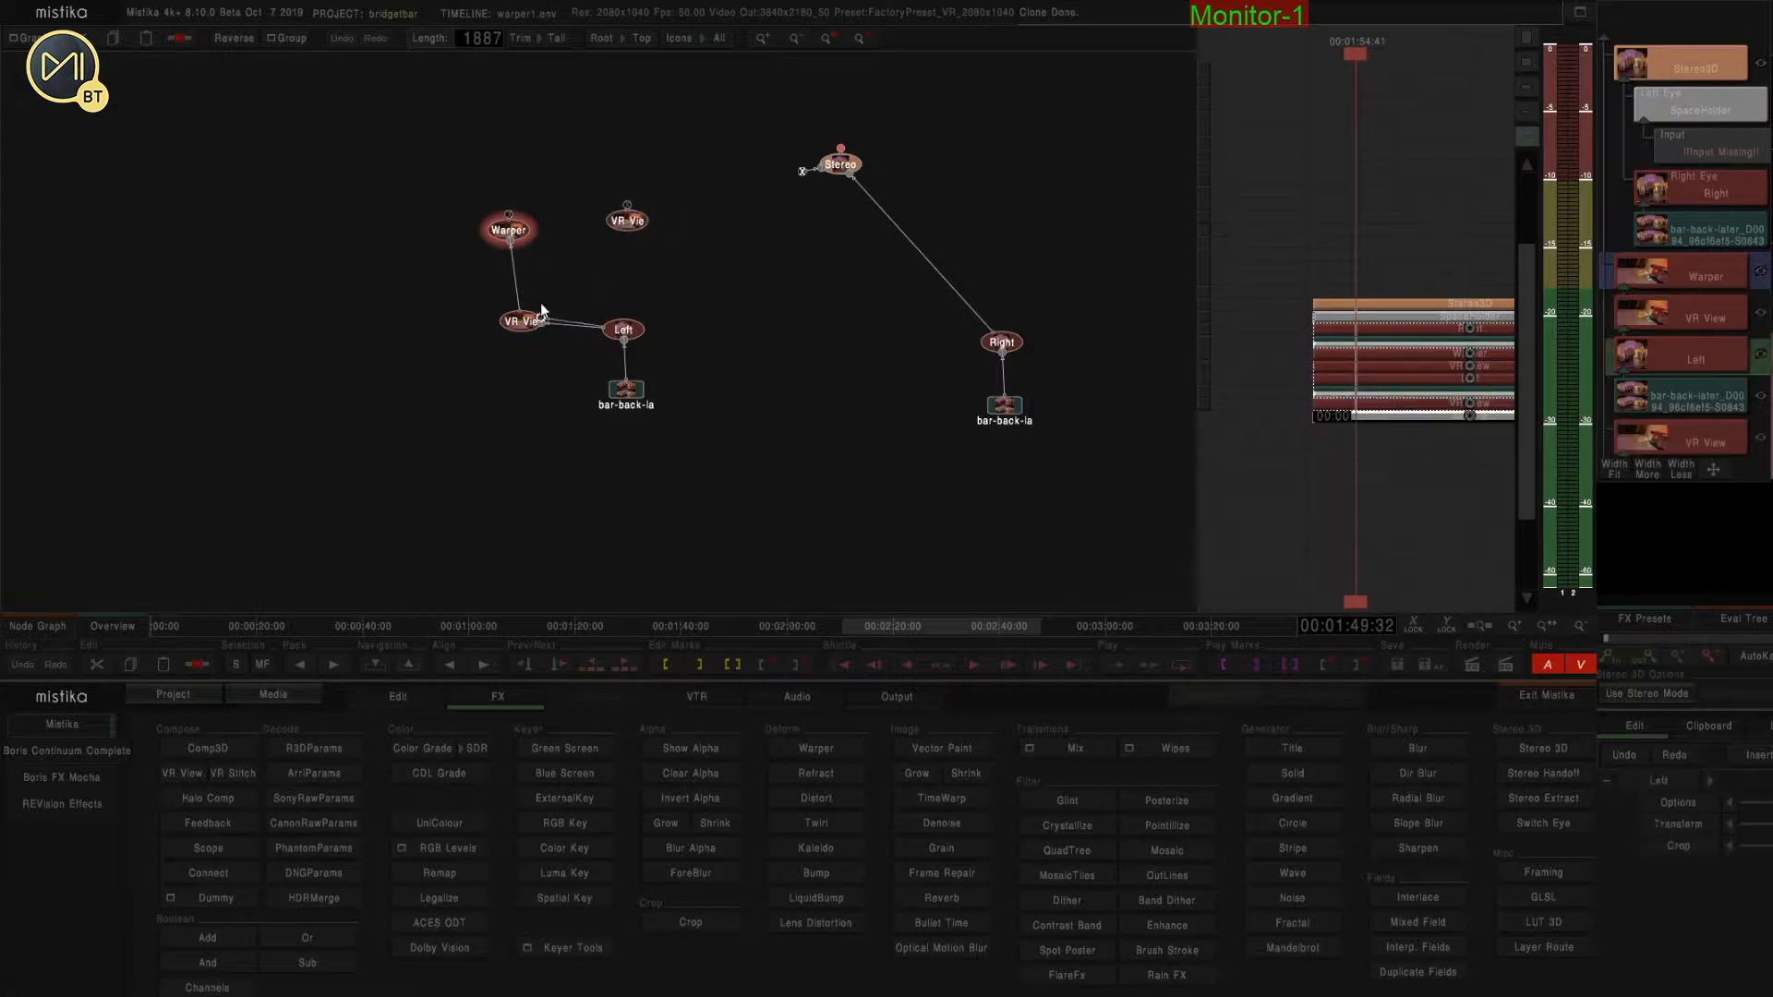
Connect the Left node to the cloned VR View's main input and the Warper to its side input.
{"action": "left_click_drag", "start_coordinate": [624, 322], "coordinate": [626, 232]}
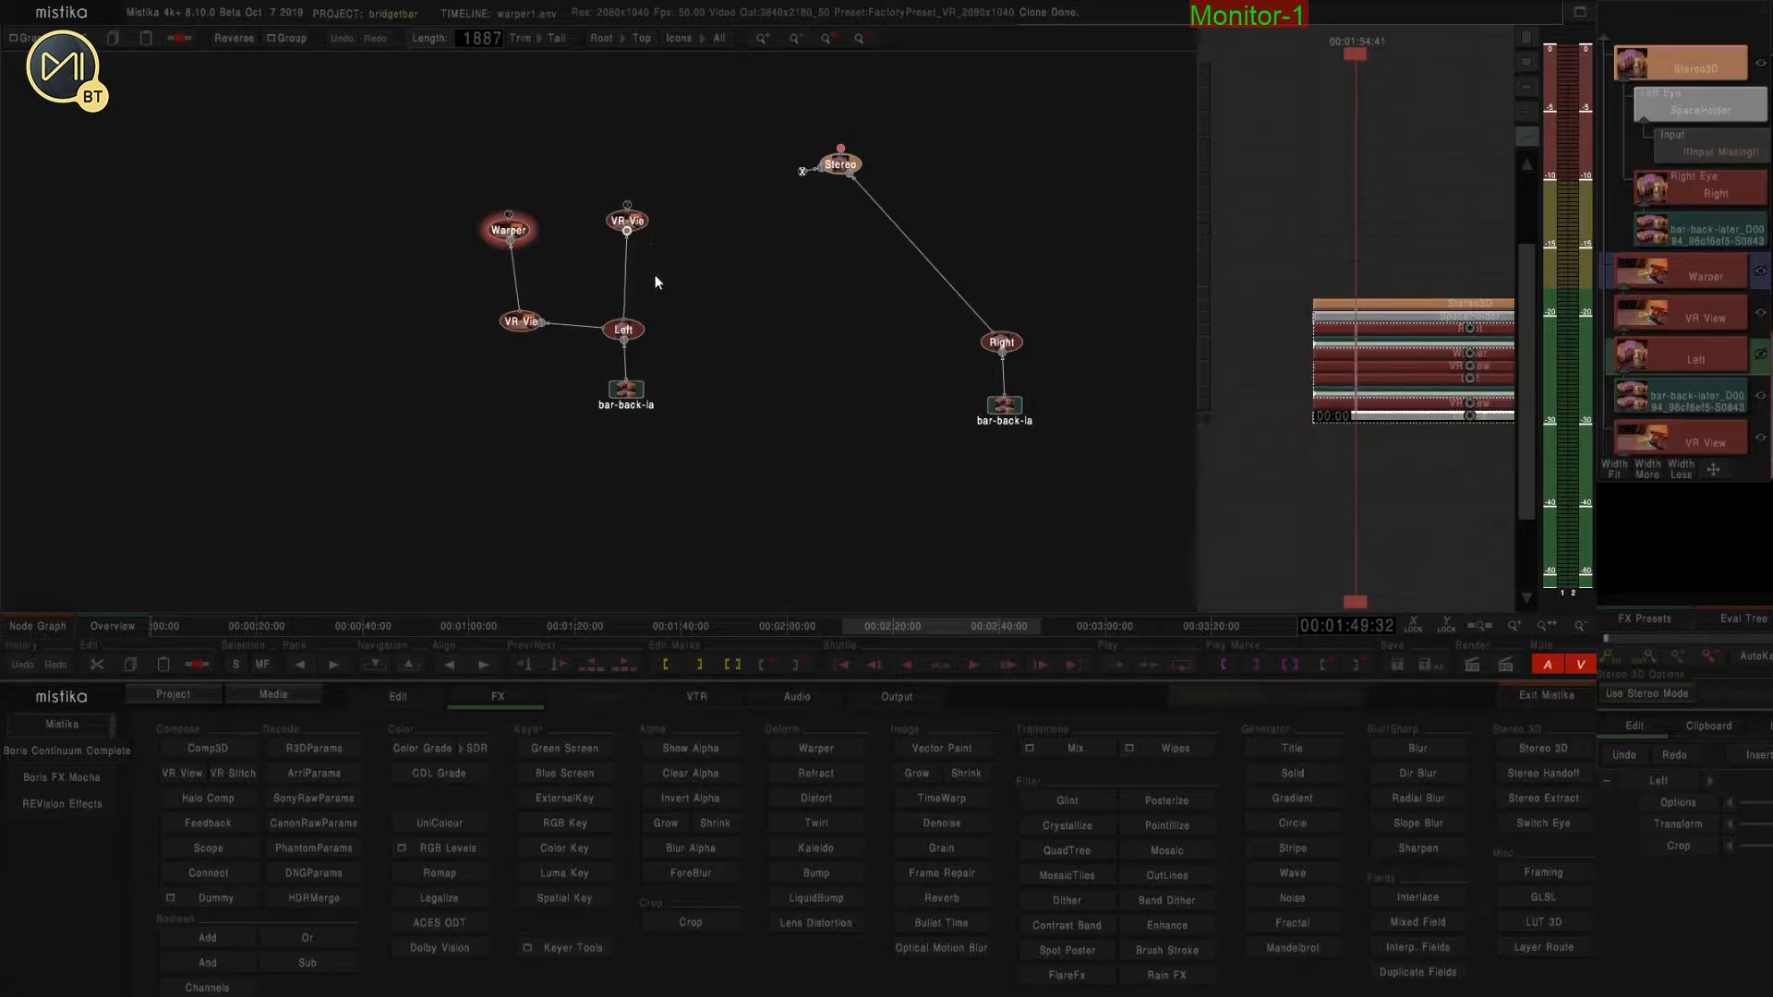
{"action": "left_click", "coordinate": [514, 225]}
{"action": "left_click_drag", "start_coordinate": [527, 221], "coordinate": [617, 222]}
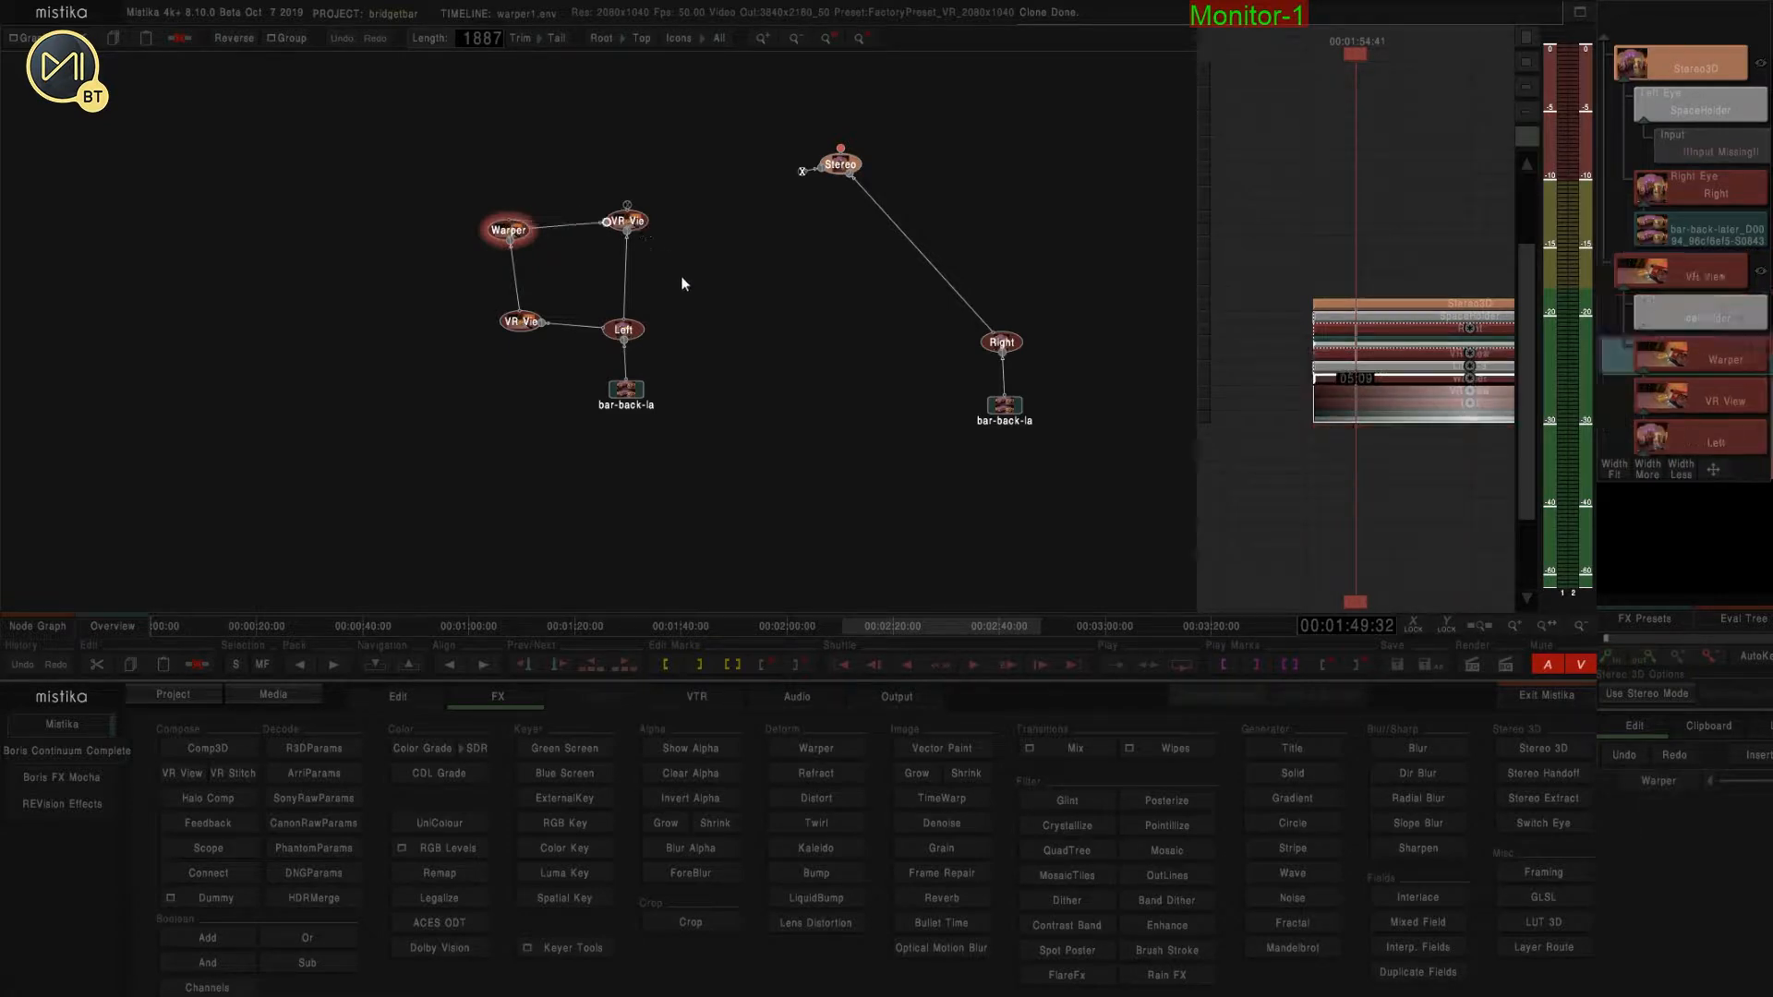
Set the cloned VR View's direction to Reverse to Previous VRView Camera.
{"action": "left_click", "coordinate": [632, 222]}
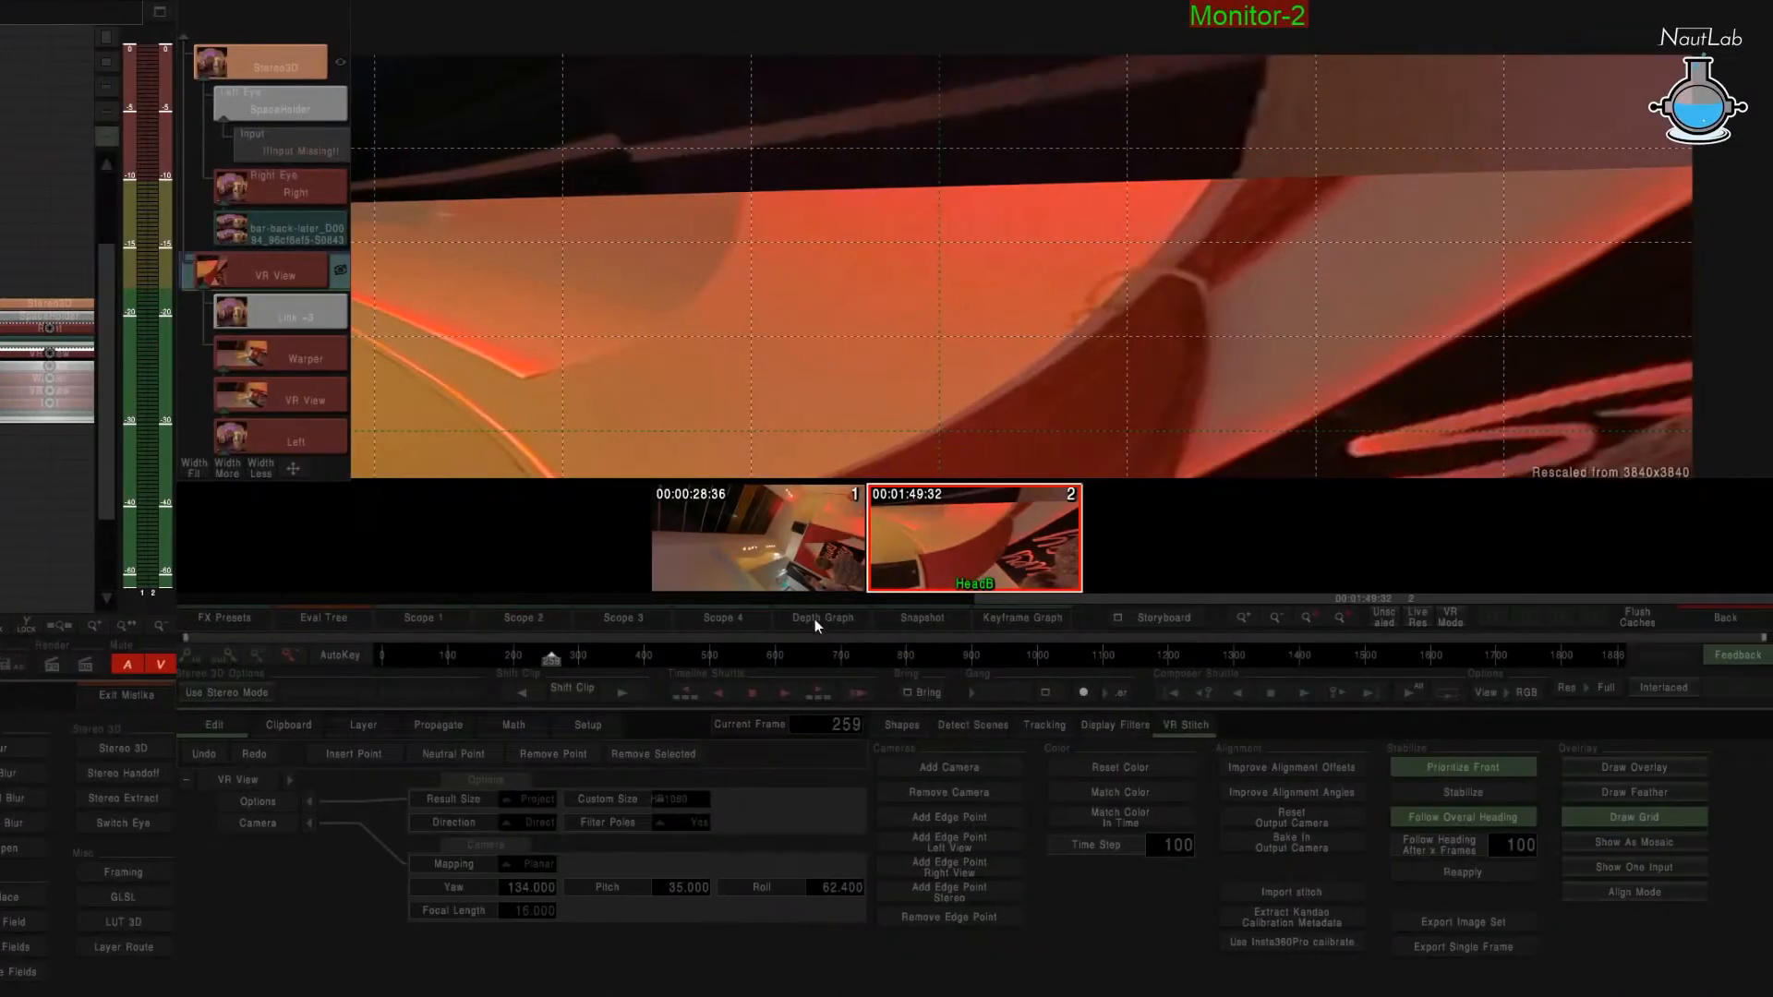
{"action": "scroll", "coordinate": [1106, 351], "scroll_direction": "down", "scroll_amount": 3}
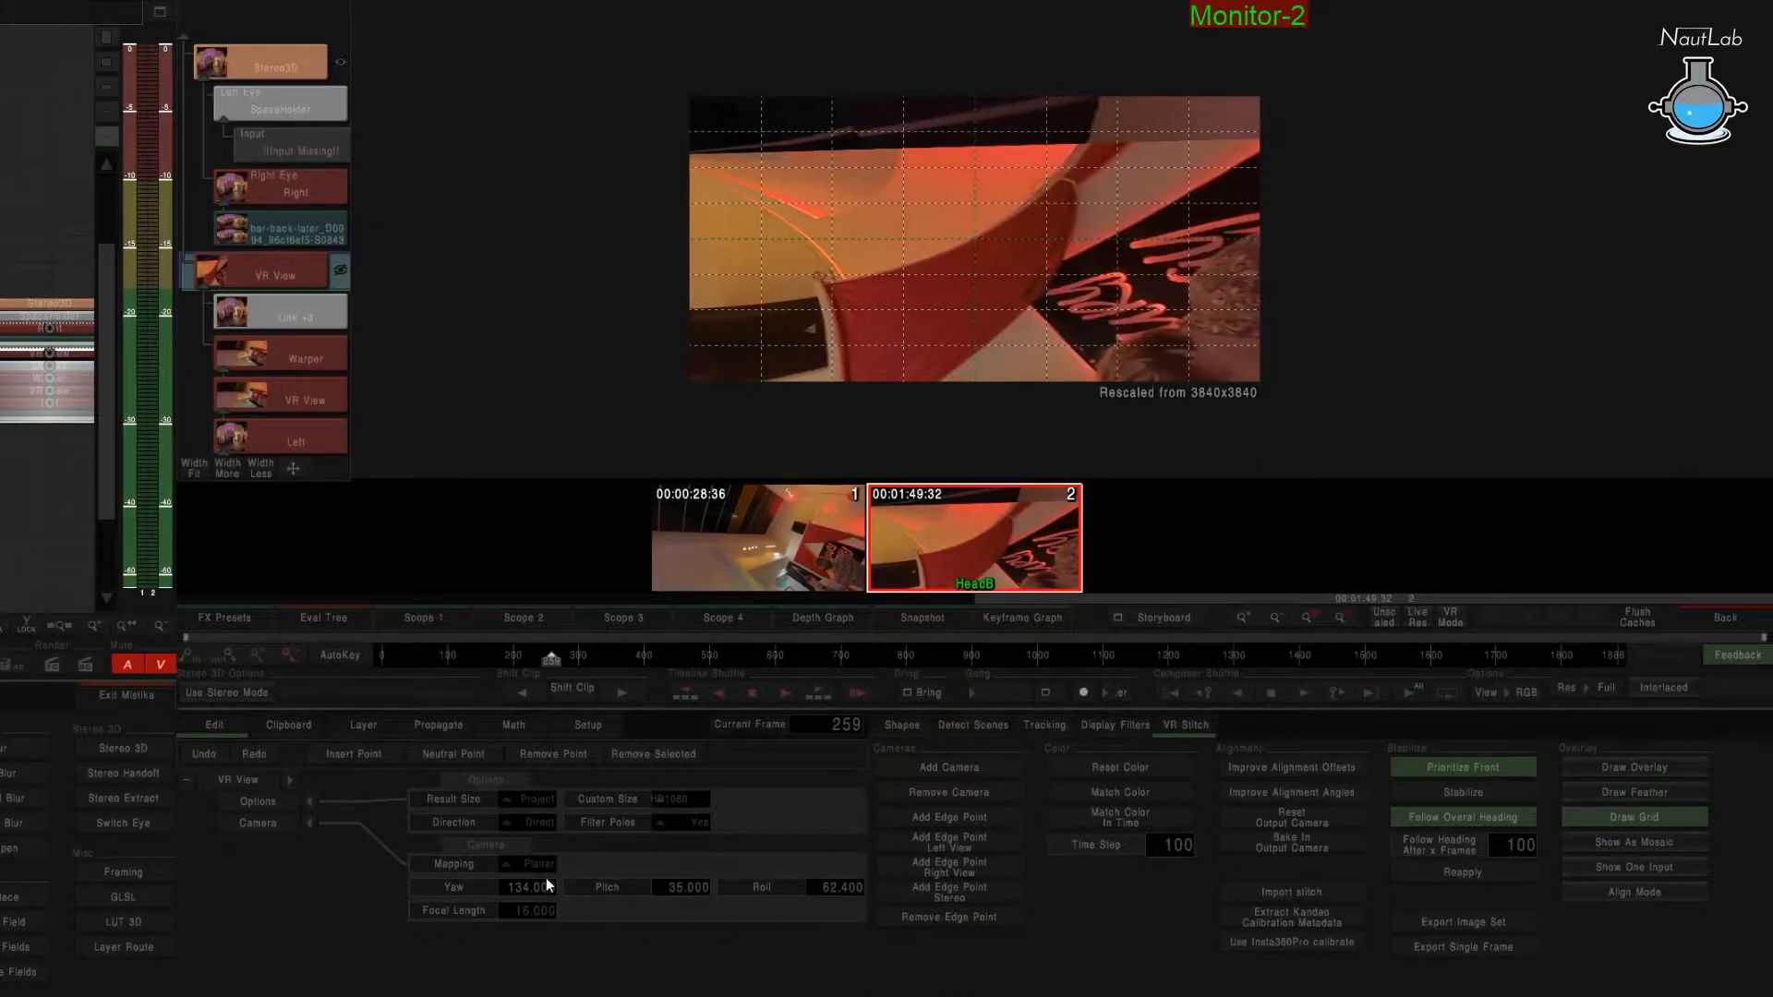
{"action": "left_click", "coordinate": [540, 823]}
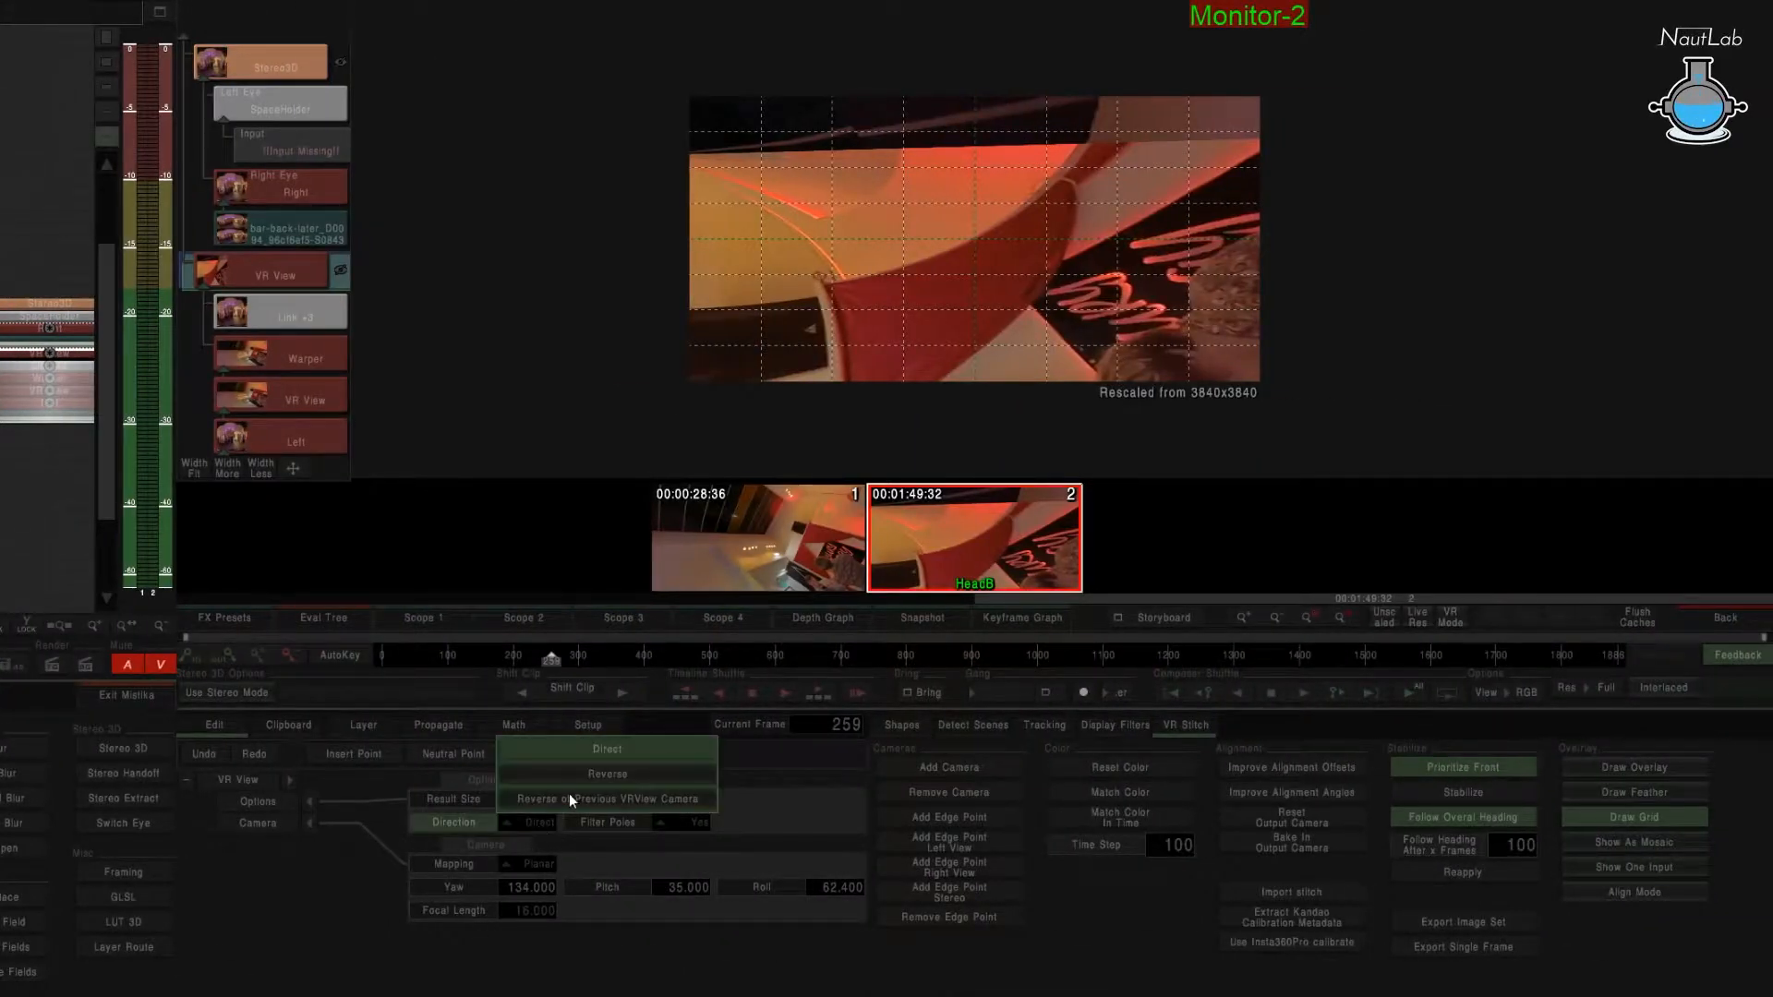
{"action": "left_click", "coordinate": [571, 798]}
{"action": "scroll", "coordinate": [912, 252], "scroll_direction": "up", "scroll_amount": 3}
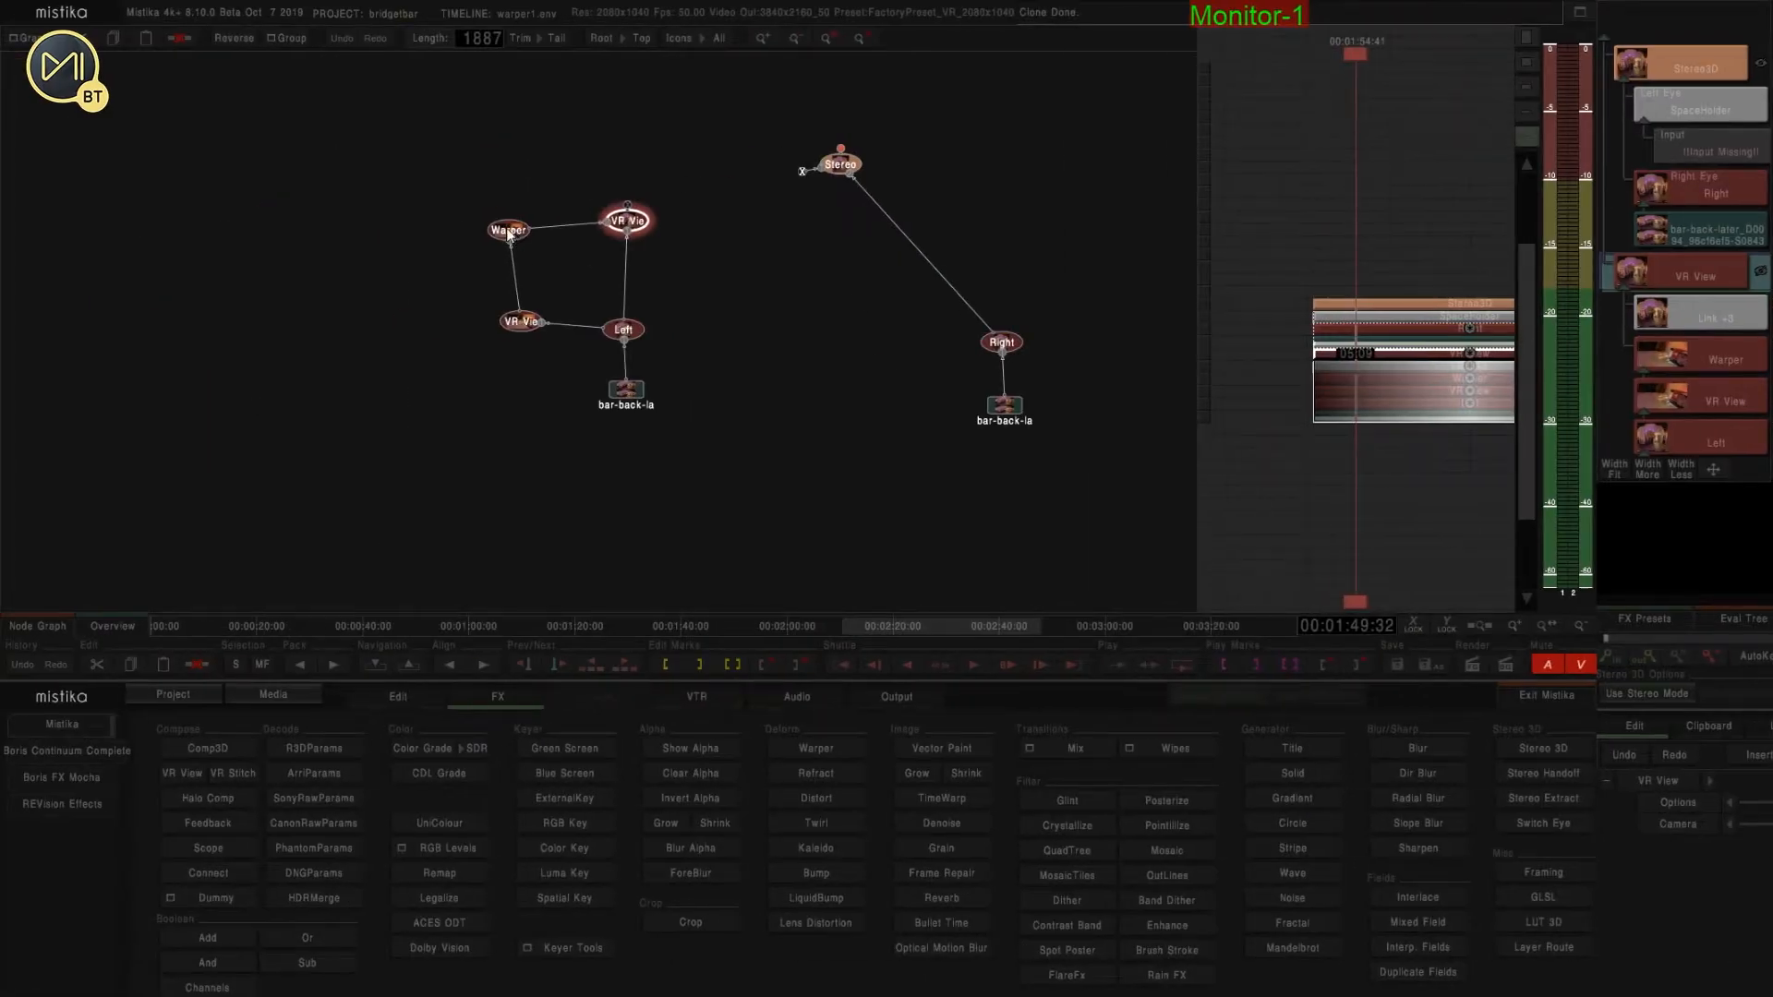
Open the Warper's mesh editor and create a new mesh with a single subdivision in both X and Y.
{"action": "left_click", "coordinate": [507, 232]}
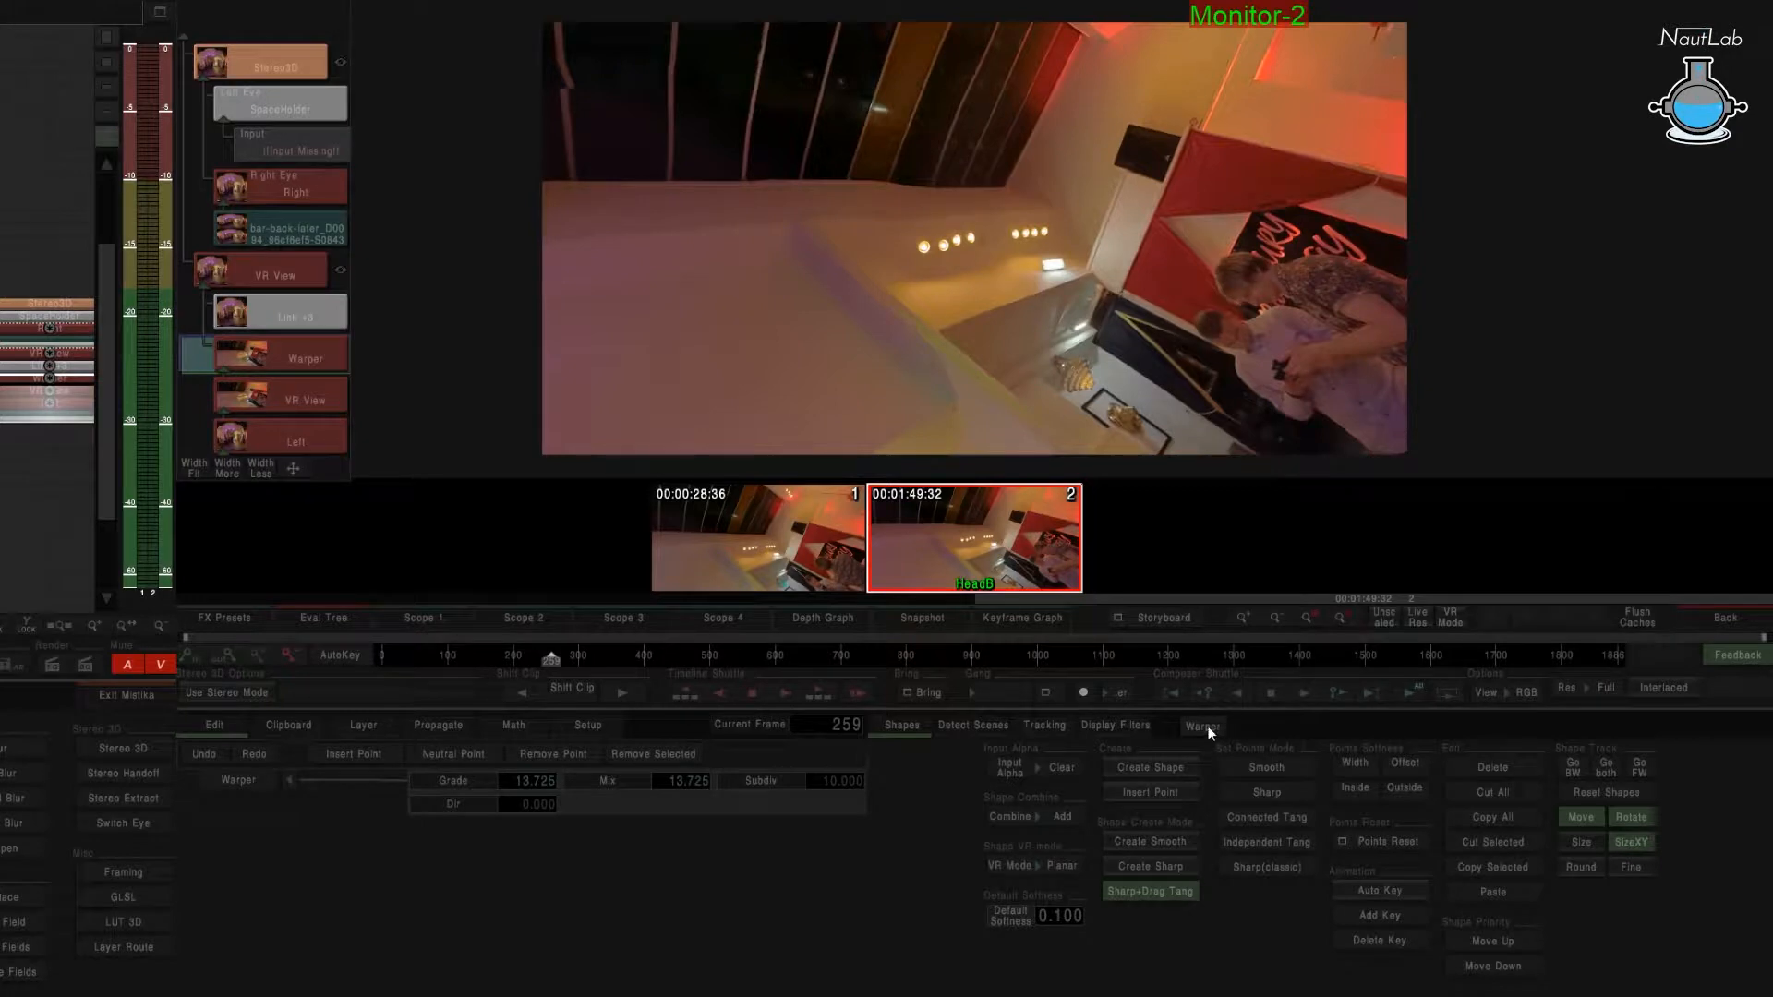
{"action": "left_click", "coordinate": [1203, 727]}
{"action": "left_click", "coordinate": [1689, 977]}
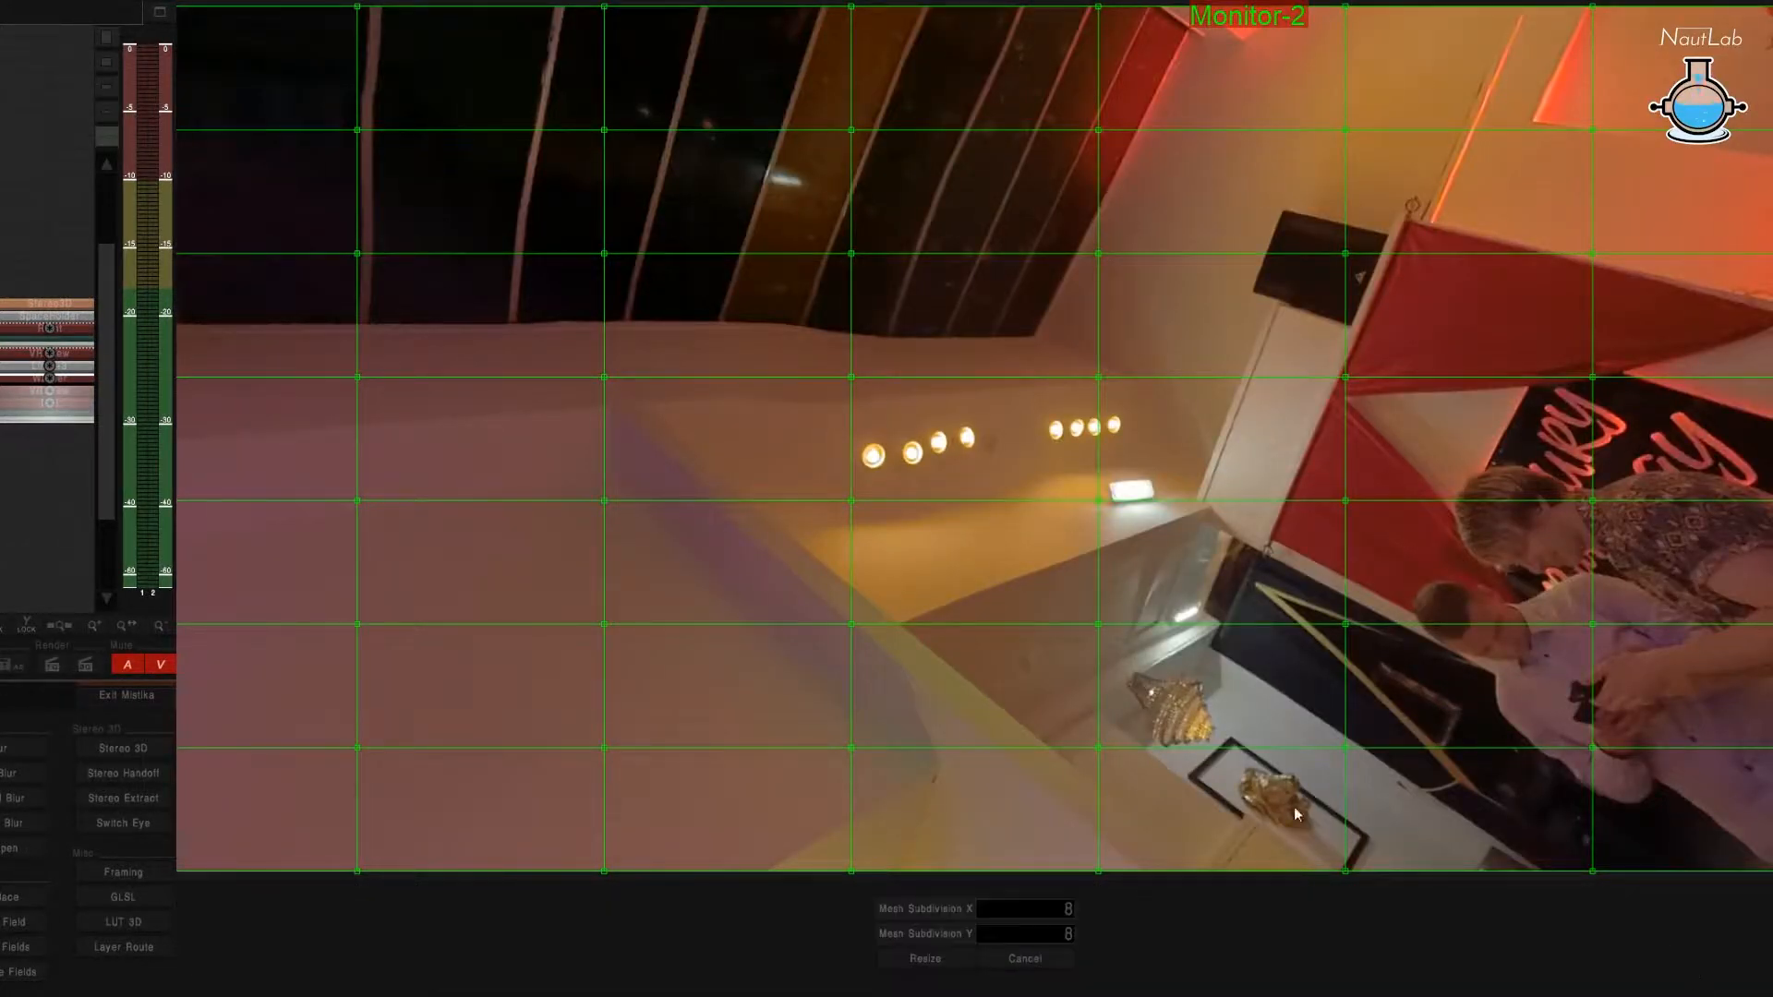
{"action": "left_click_drag", "start_coordinate": [426, 885], "coordinate": [293, 870]}
{"action": "left_click_drag", "start_coordinate": [1063, 937], "coordinate": [351, 923]}
{"action": "left_click", "coordinate": [925, 960]}
{"action": "left_click", "coordinate": [885, 944]}
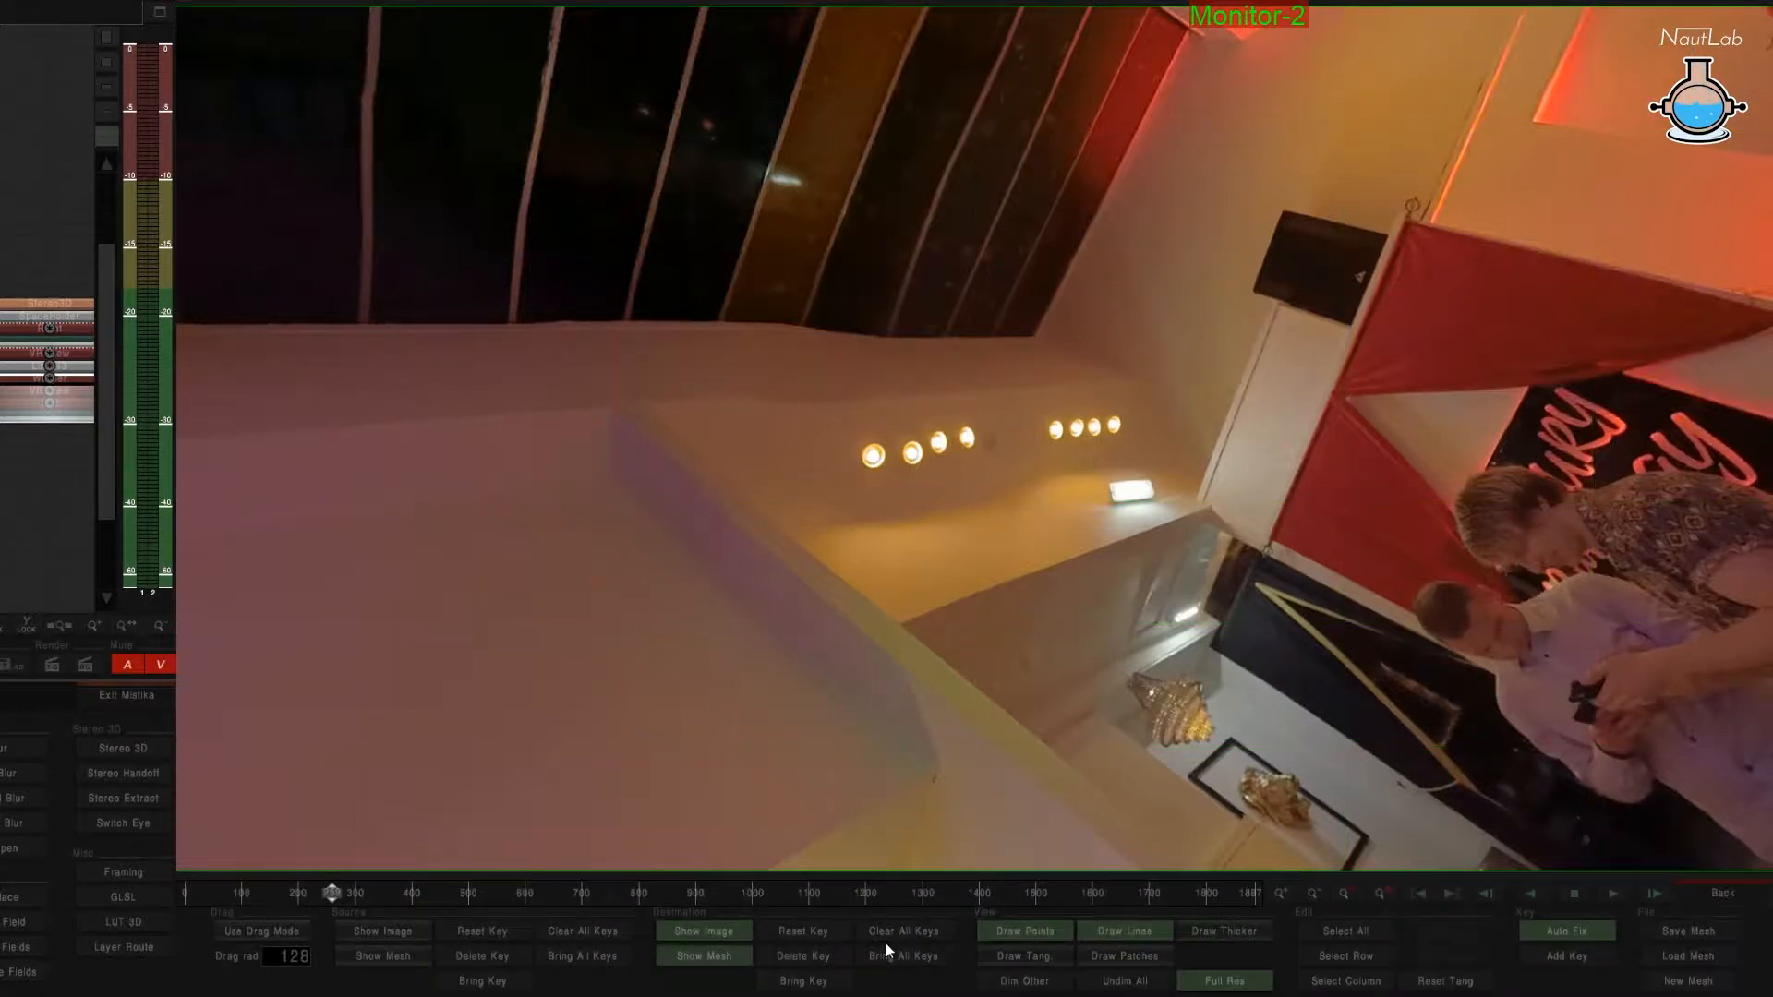
Pick the mesh's upper-left corner point and extend the selection to the whole left-edge column.
{"action": "scroll", "coordinate": [559, 537], "scroll_direction": "down", "scroll_amount": 1}
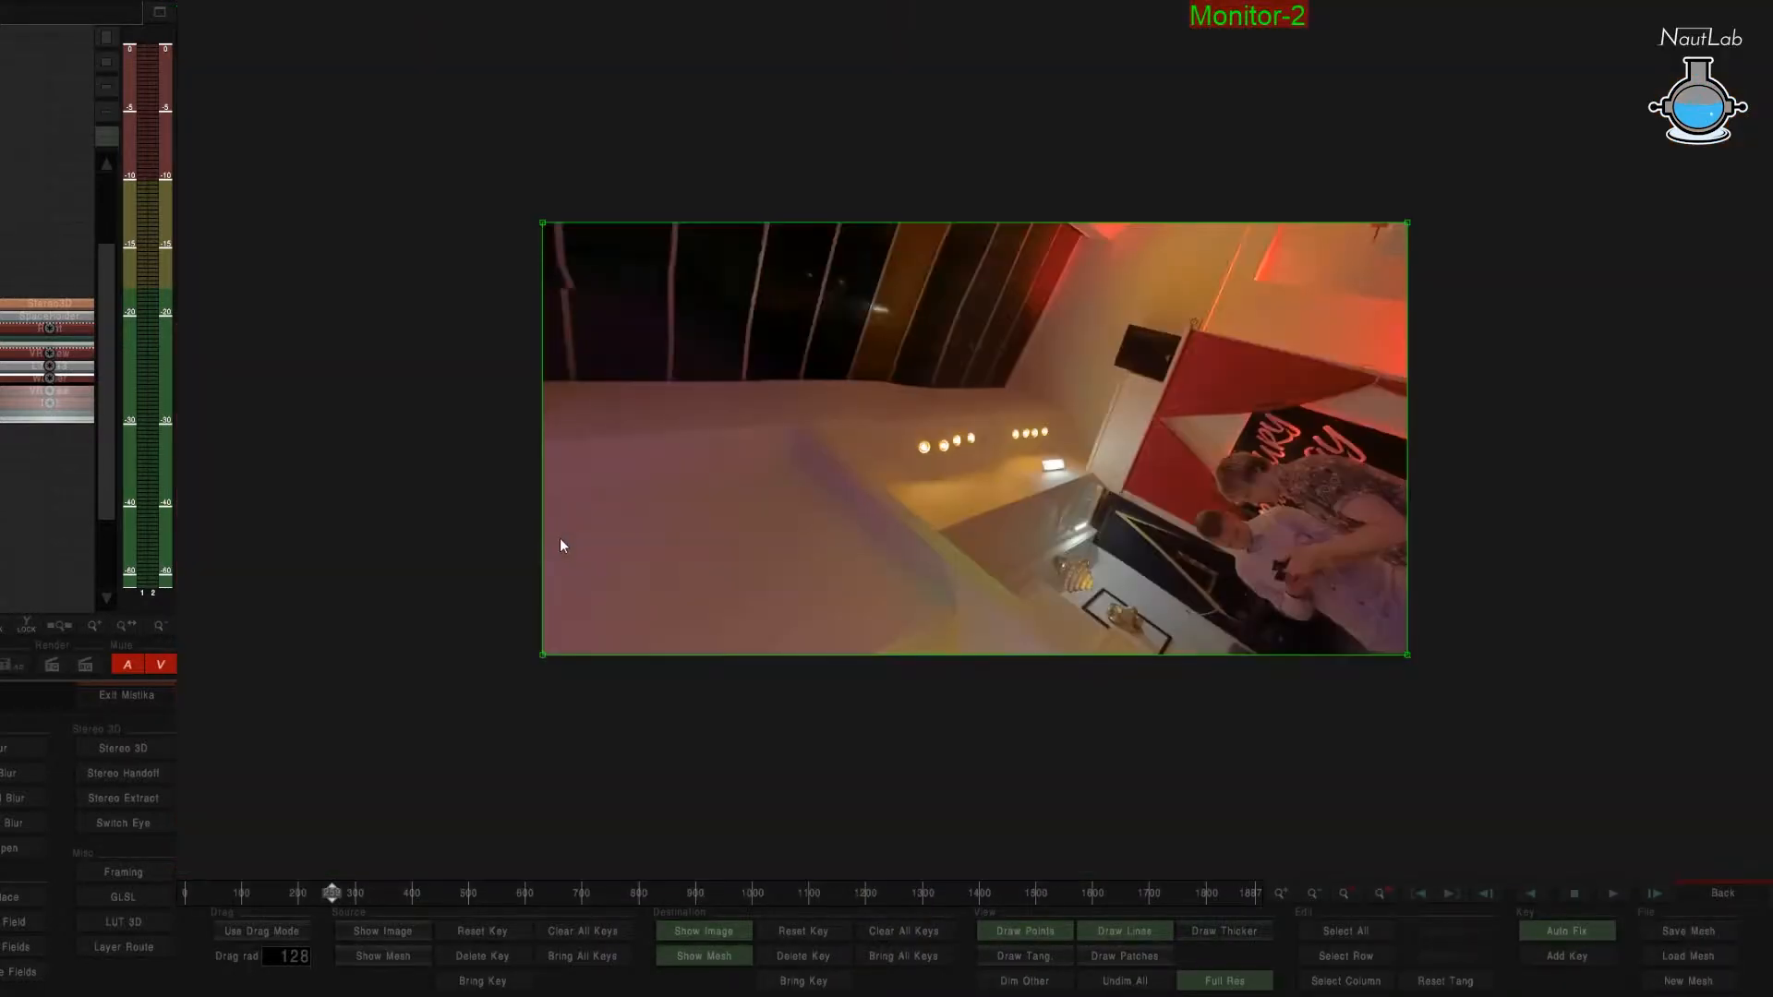
{"action": "left_click", "coordinate": [542, 223]}
{"action": "scroll", "coordinate": [622, 317], "scroll_direction": "up", "scroll_amount": 1}
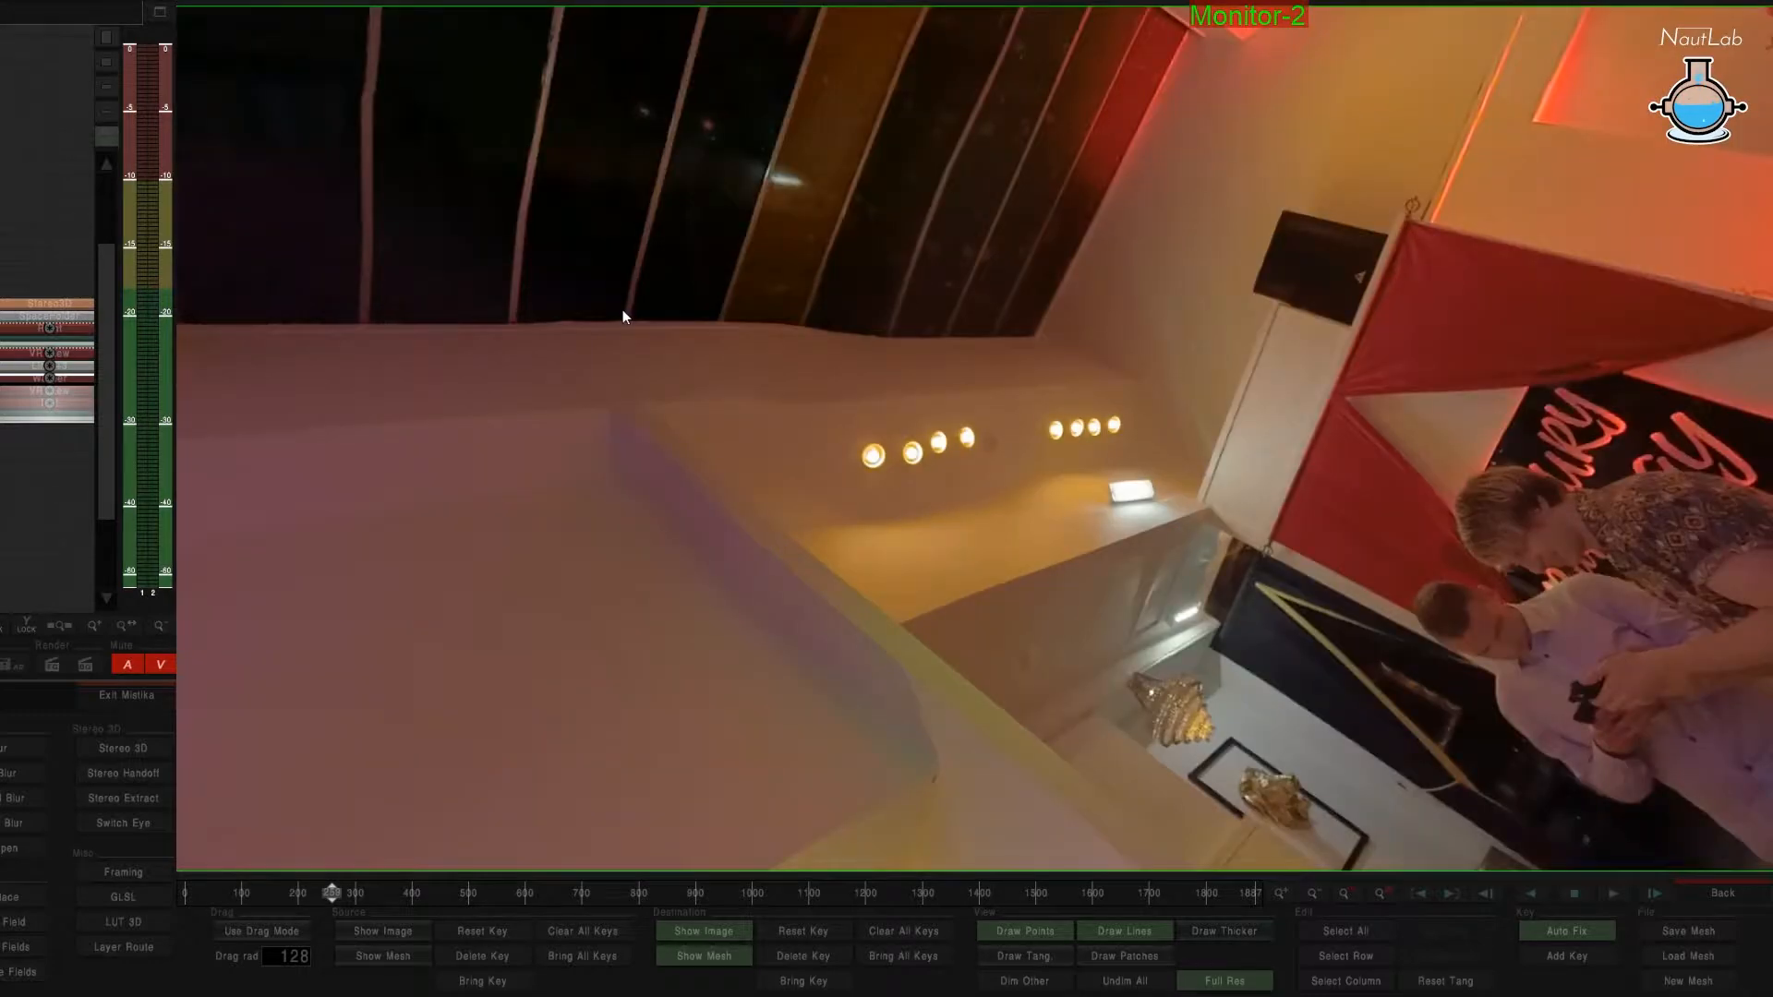
{"action": "scroll", "coordinate": [621, 317], "scroll_direction": "down", "scroll_amount": 1}
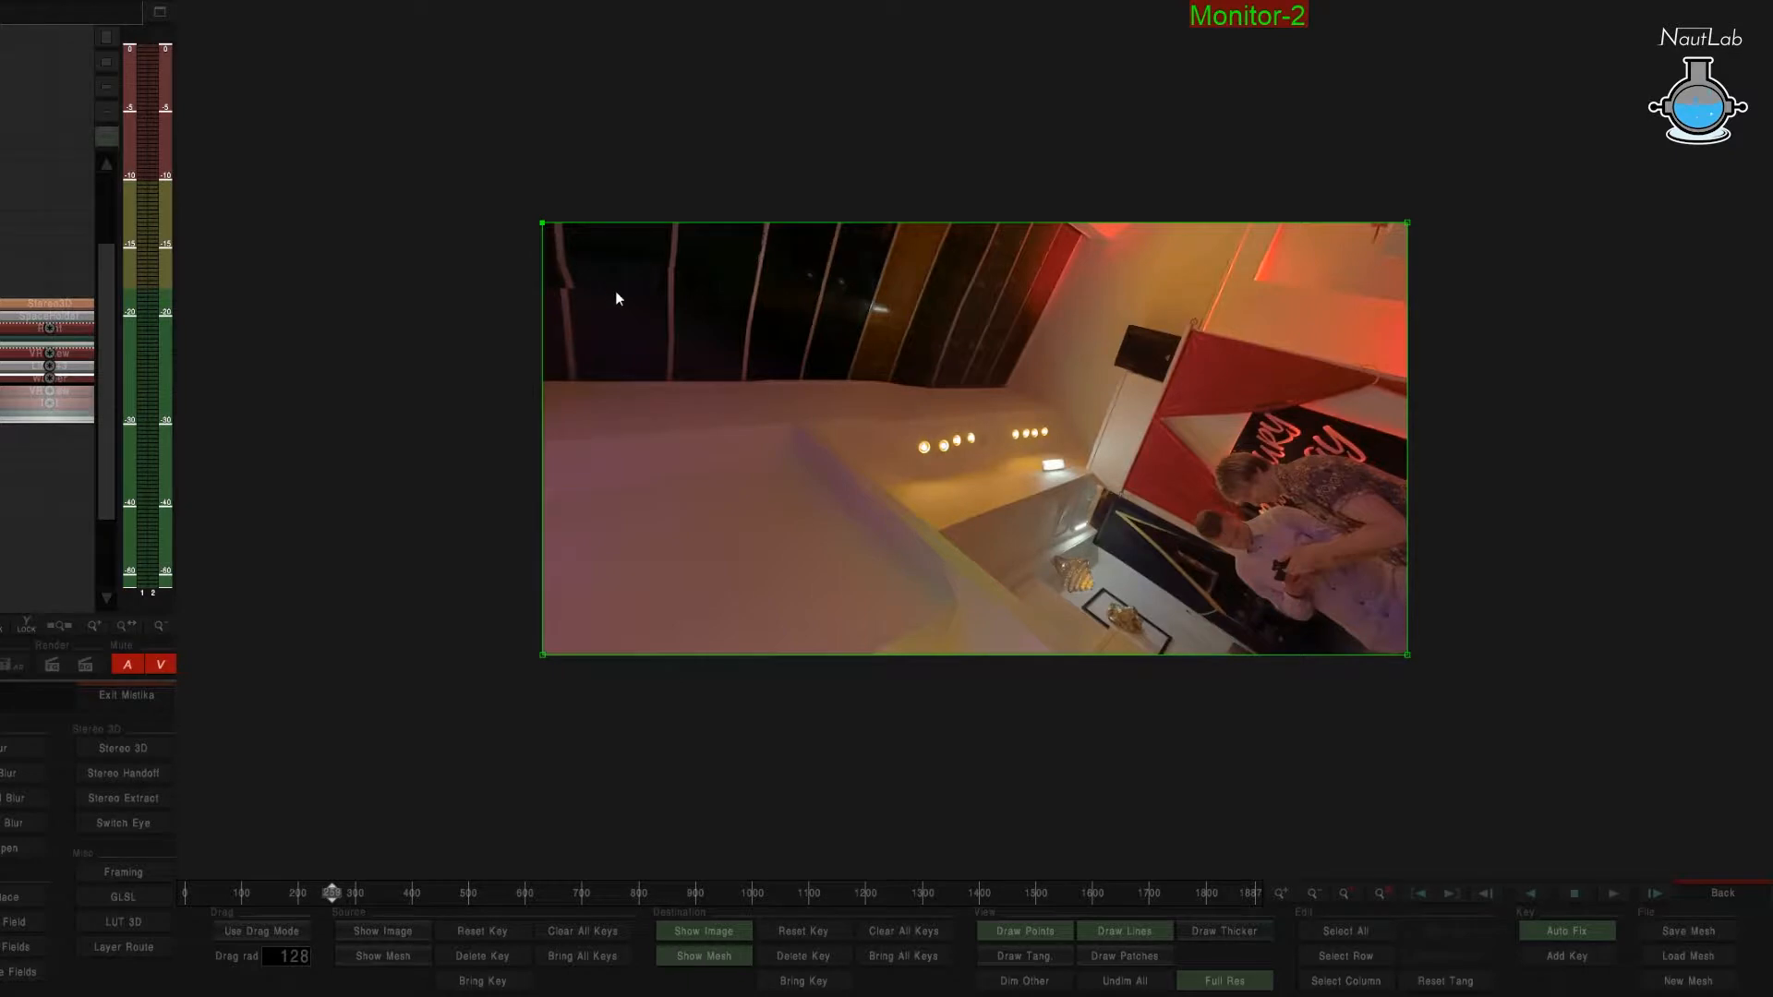
{"action": "left_click_drag", "start_coordinate": [616, 293], "coordinate": [623, 338]}
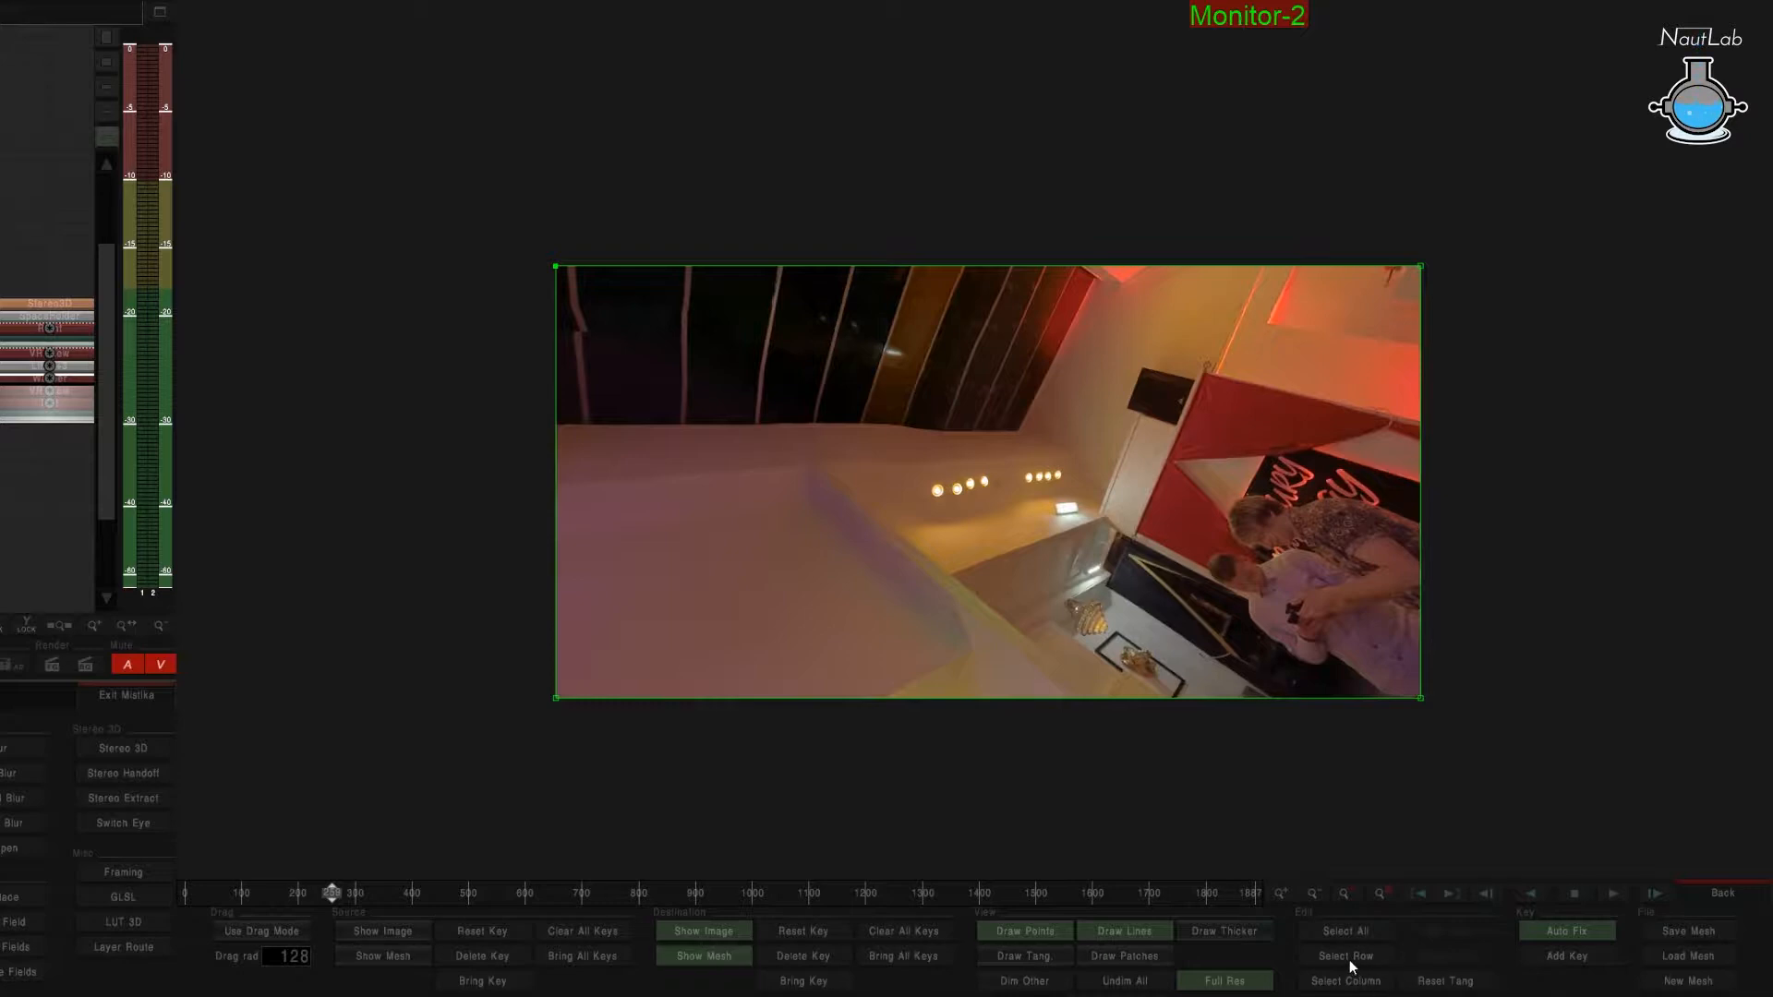
{"action": "left_click", "coordinate": [1349, 984]}
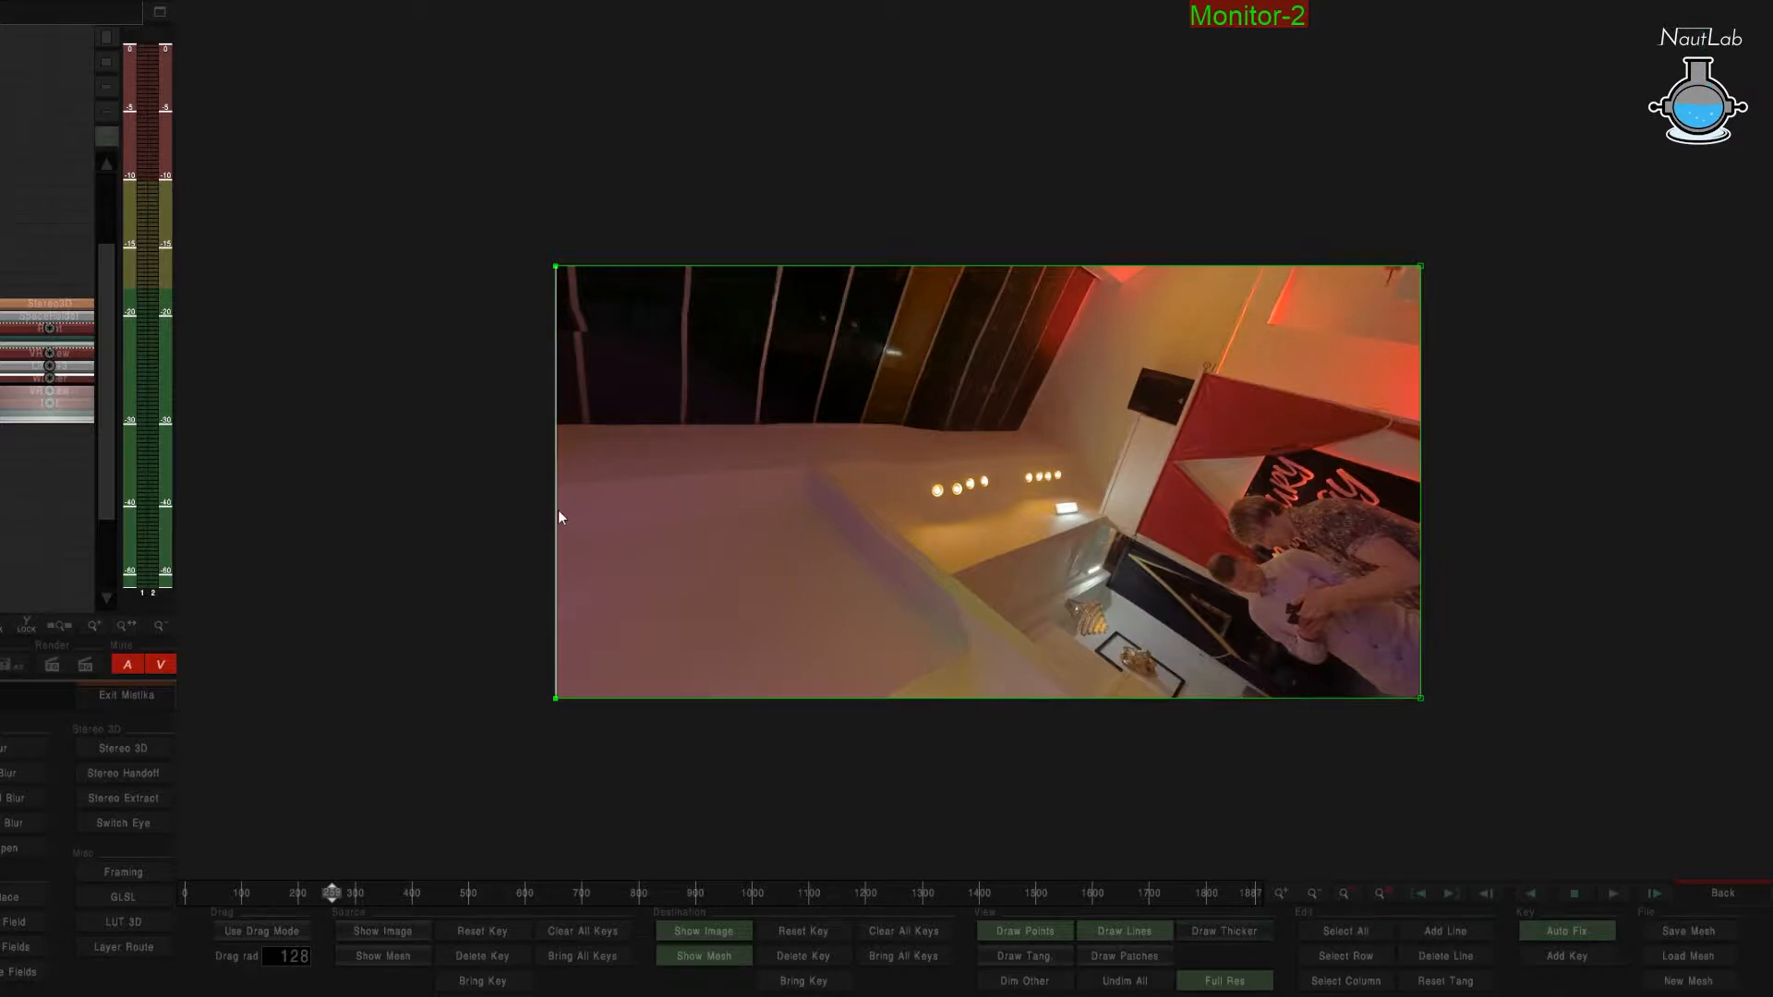
{"action": "scroll", "coordinate": [565, 512], "scroll_direction": "up", "scroll_amount": 1}
{"action": "left_click_drag", "start_coordinate": [572, 478], "coordinate": [885, 531]}
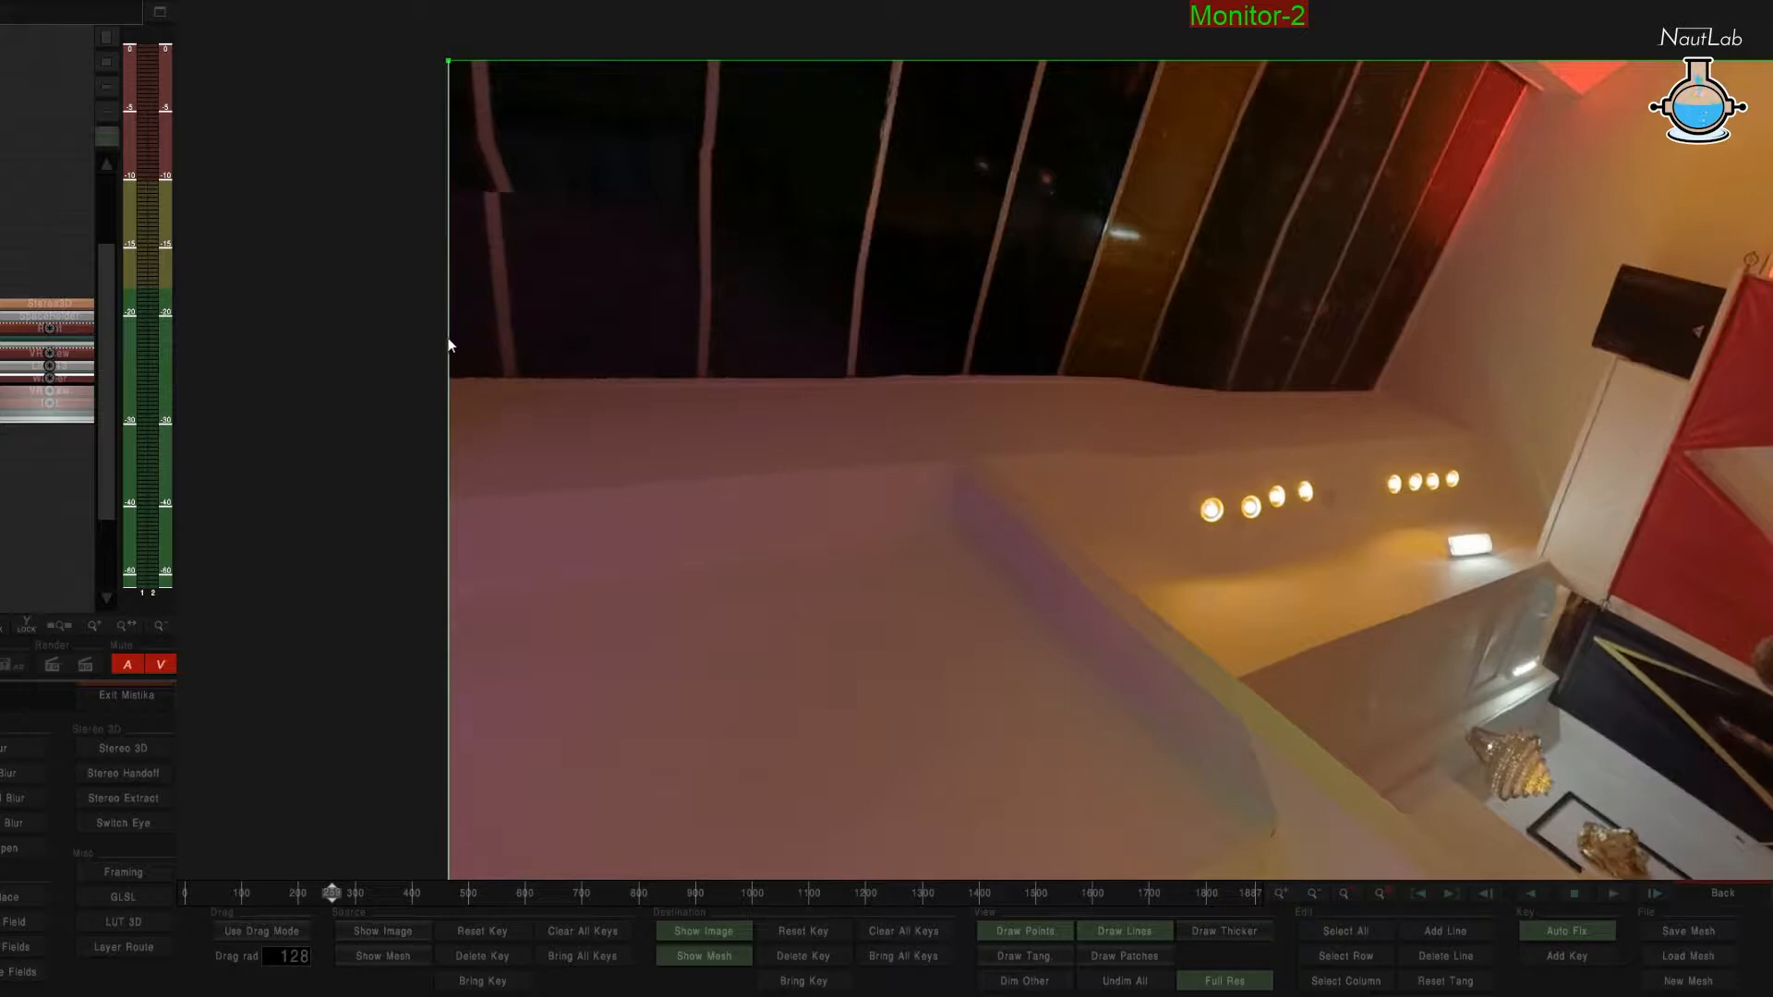
Add five closely spaced vertical mesh lines just inside the left edge, across the first window bar.
{"action": "left_click_drag", "start_coordinate": [450, 344], "coordinate": [471, 345]}
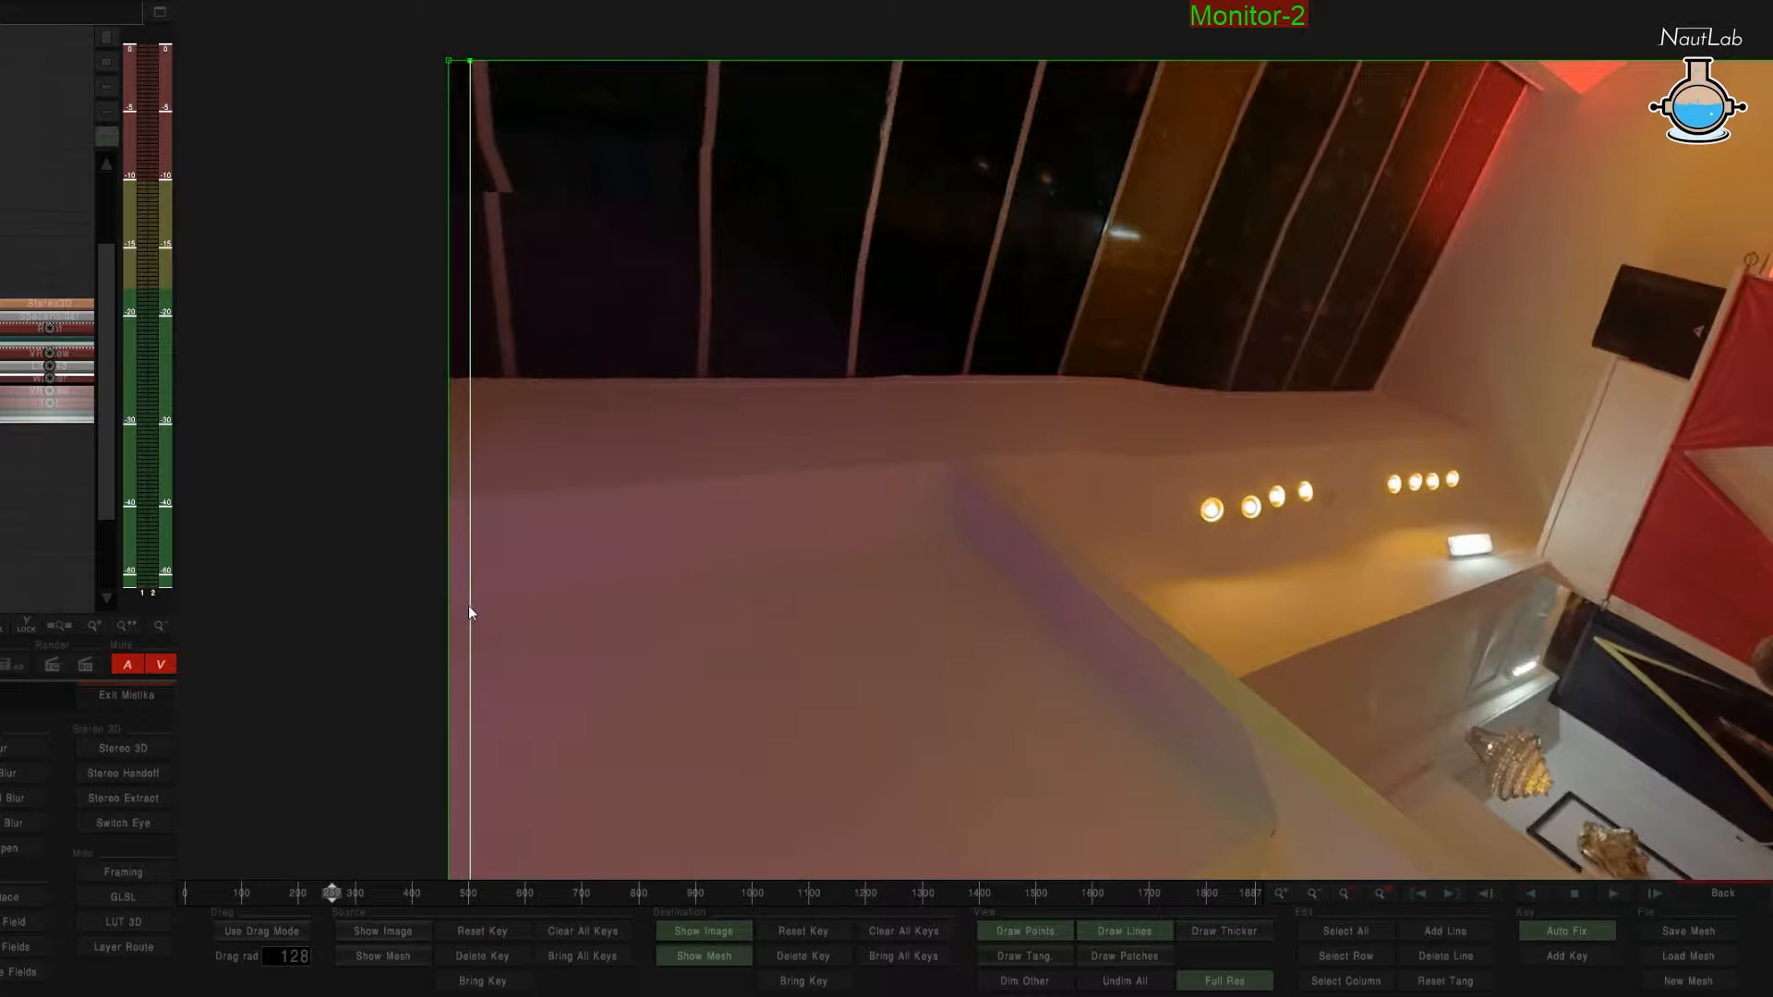
{"action": "left_click_drag", "start_coordinate": [468, 606], "coordinate": [475, 605]}
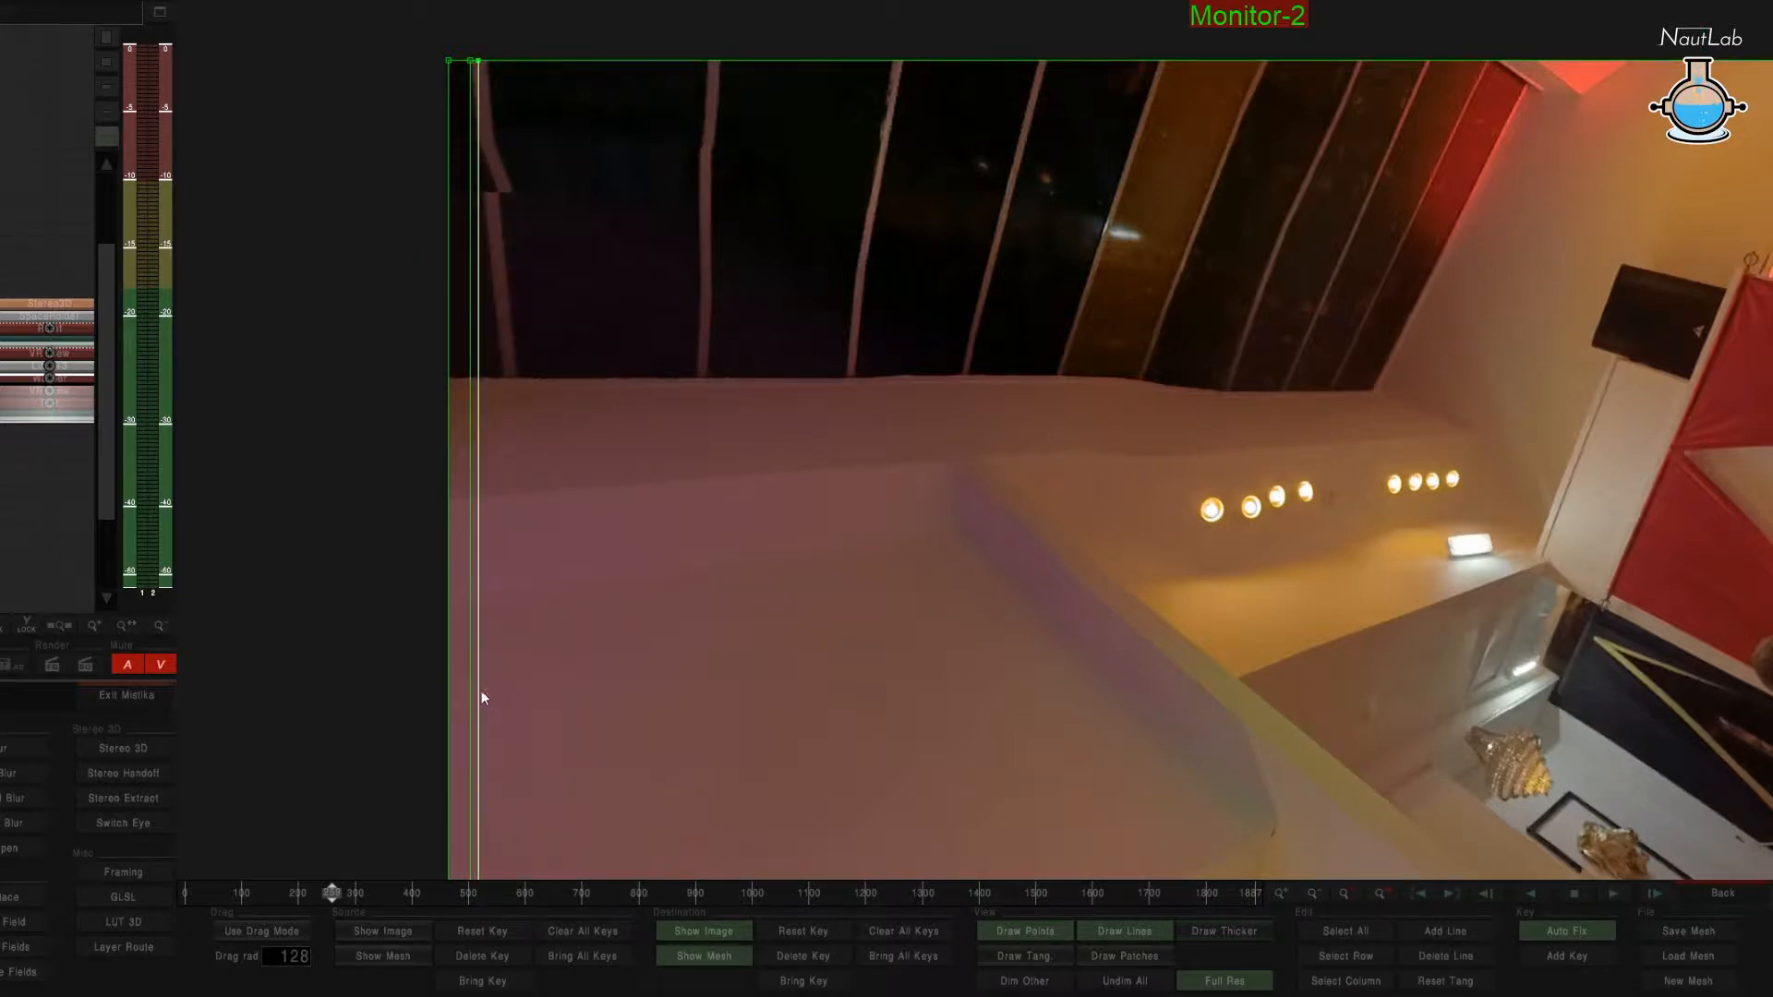
{"action": "left_click_drag", "start_coordinate": [481, 689], "coordinate": [481, 691]}
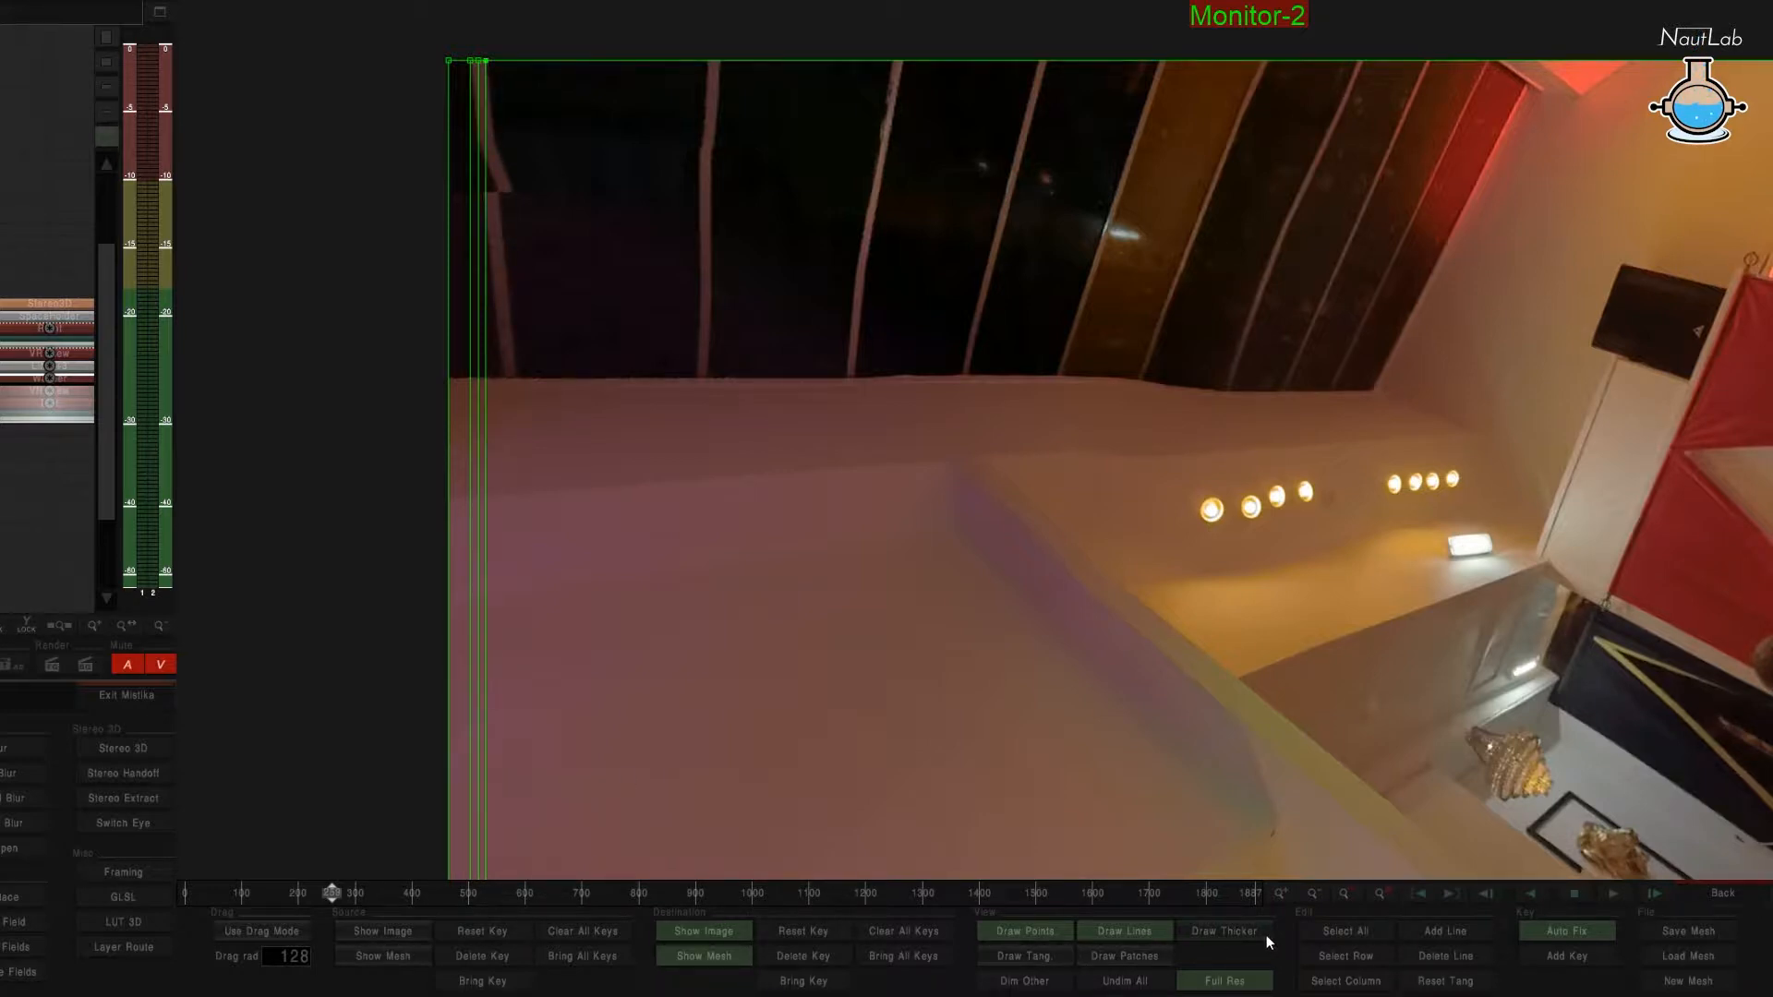
{"action": "left_click", "coordinate": [1438, 934]}
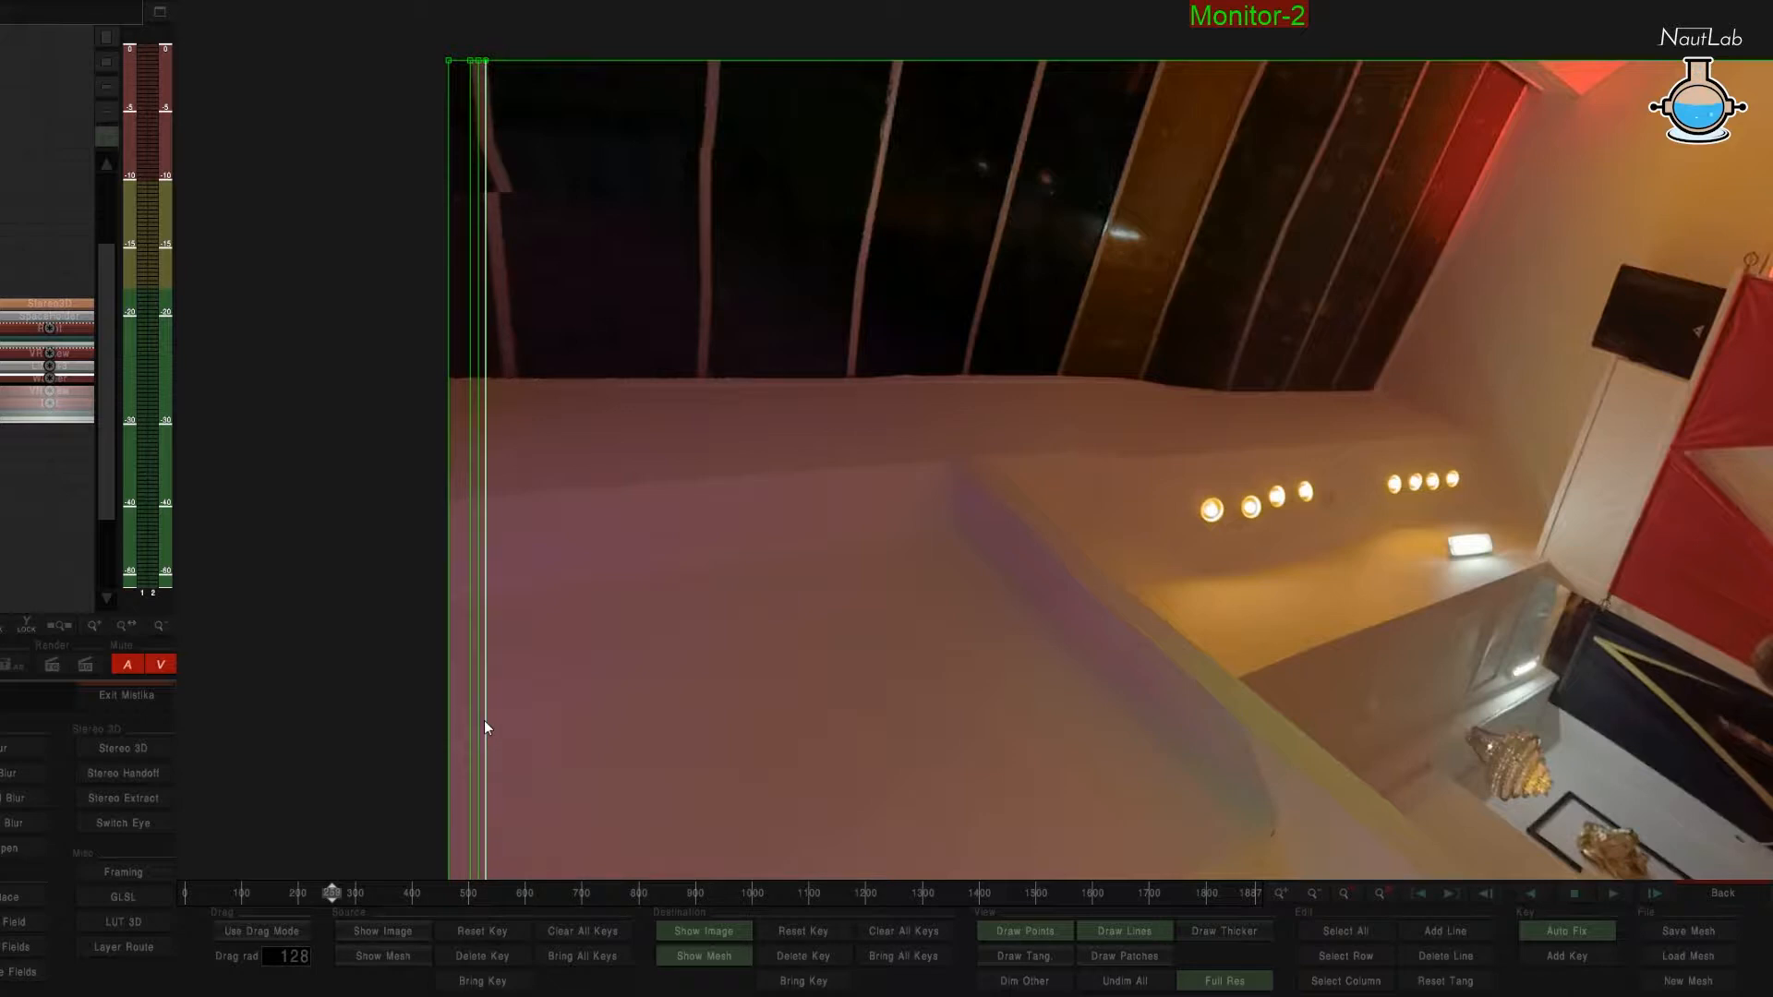
{"action": "left_click_drag", "start_coordinate": [485, 721], "coordinate": [488, 725]}
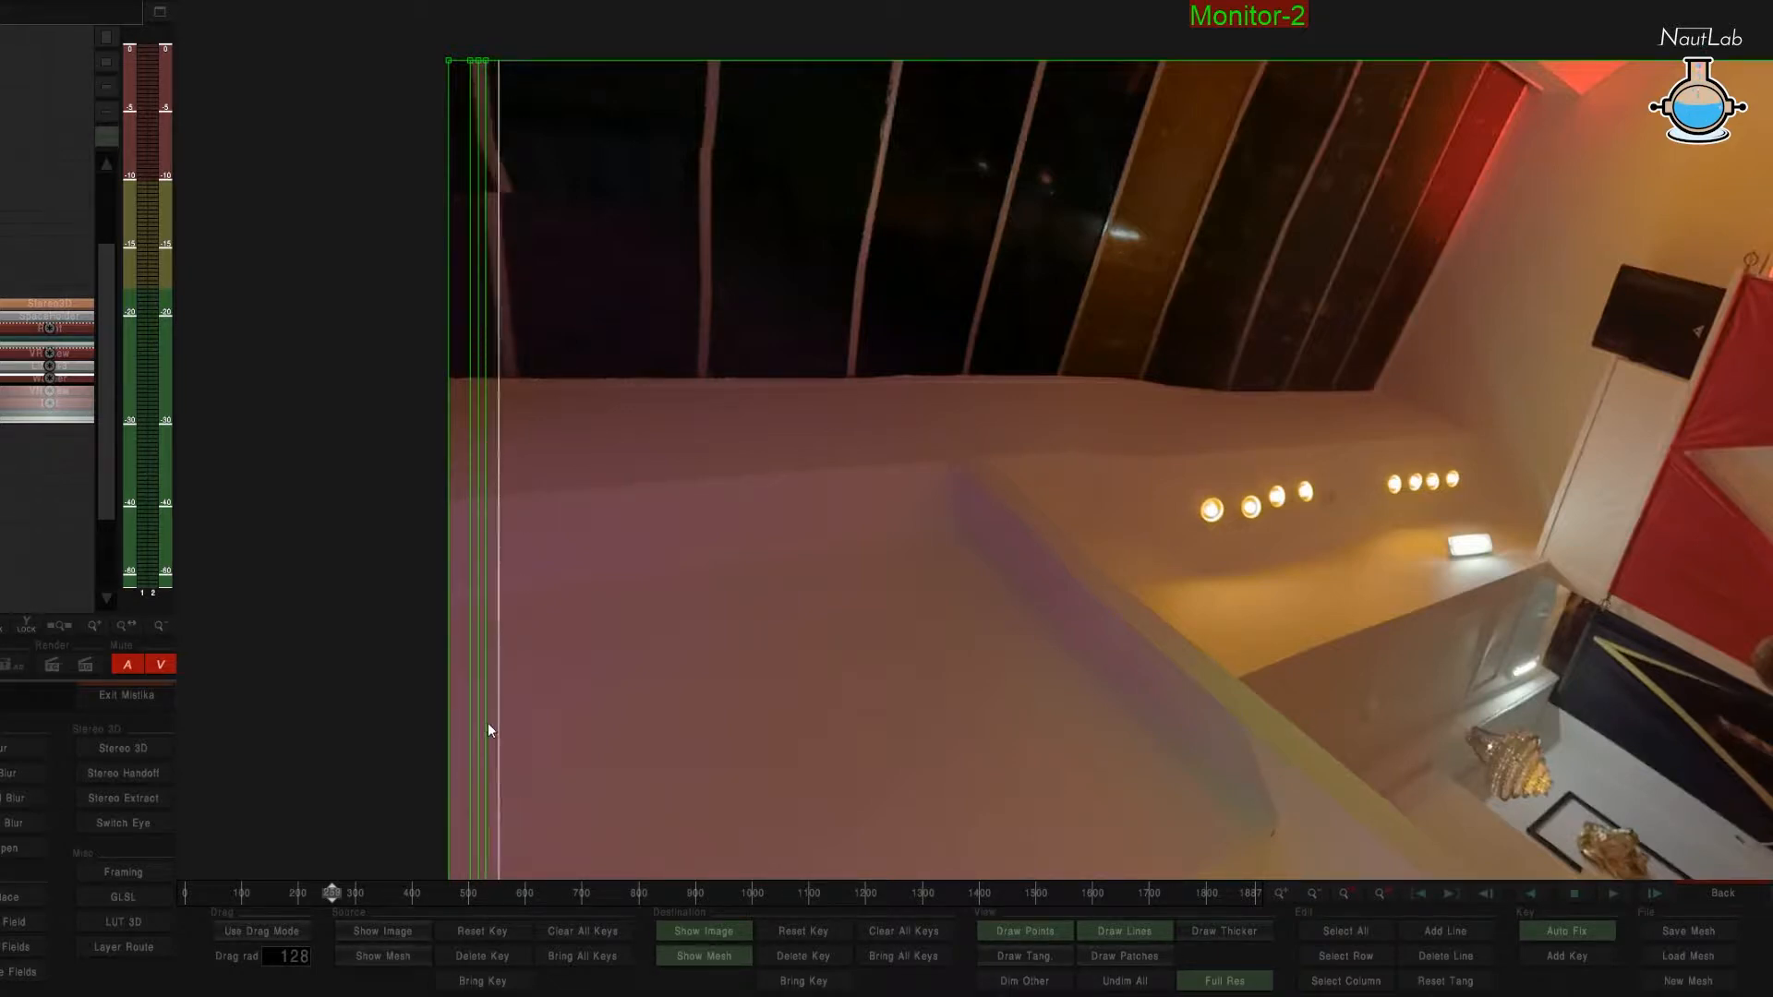
{"action": "left_click", "coordinate": [1430, 937]}
{"action": "left_click_drag", "start_coordinate": [497, 812], "coordinate": [503, 811]}
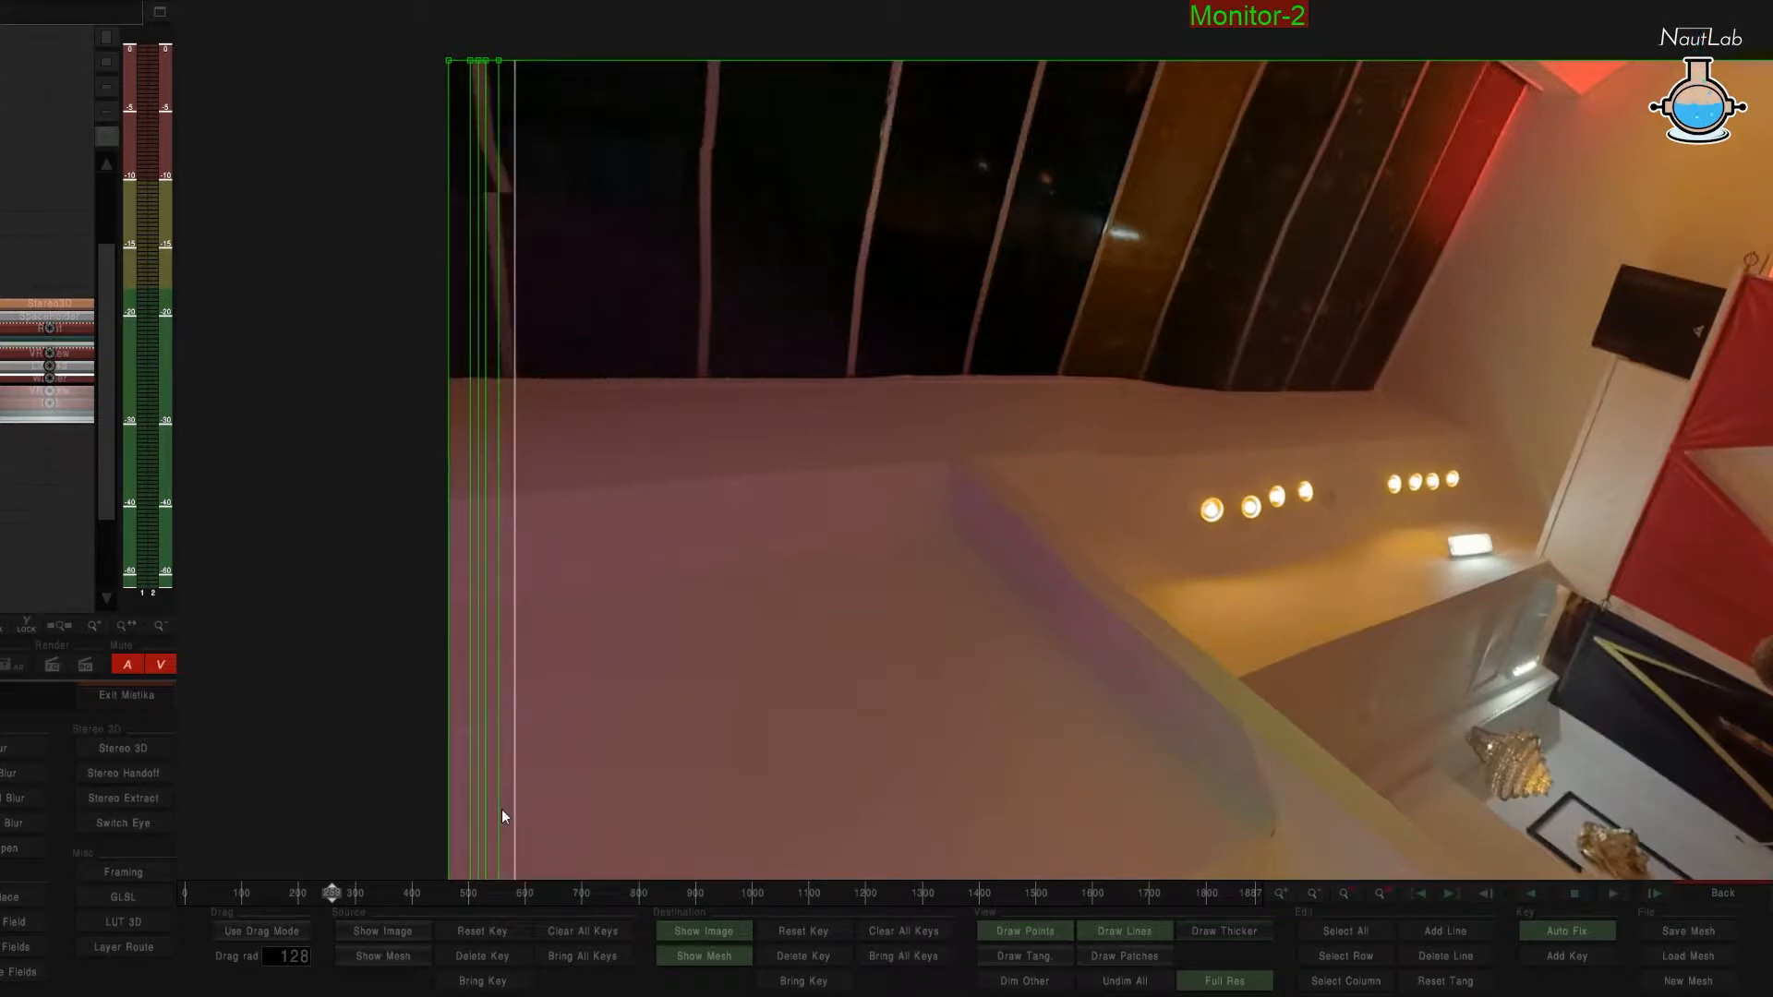
{"action": "left_click", "coordinate": [501, 810]}
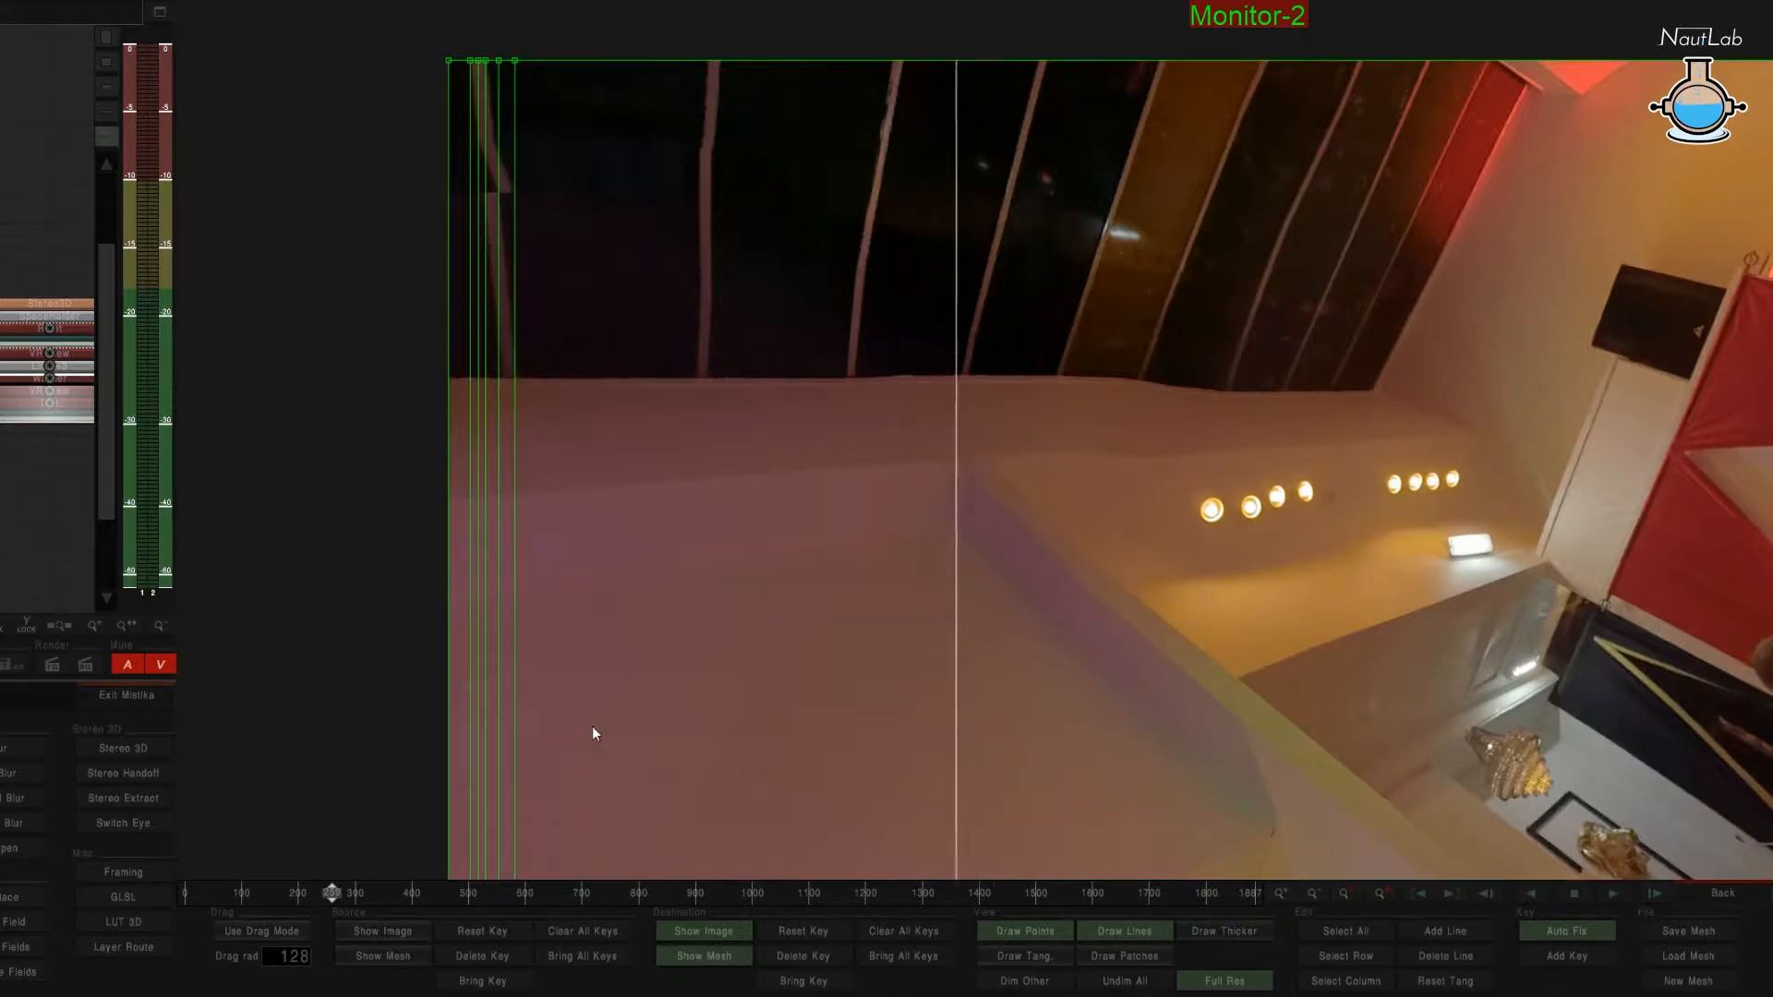
Add three tightly spaced vertical mesh lines around the second window bar.
{"action": "left_click", "coordinate": [547, 730]}
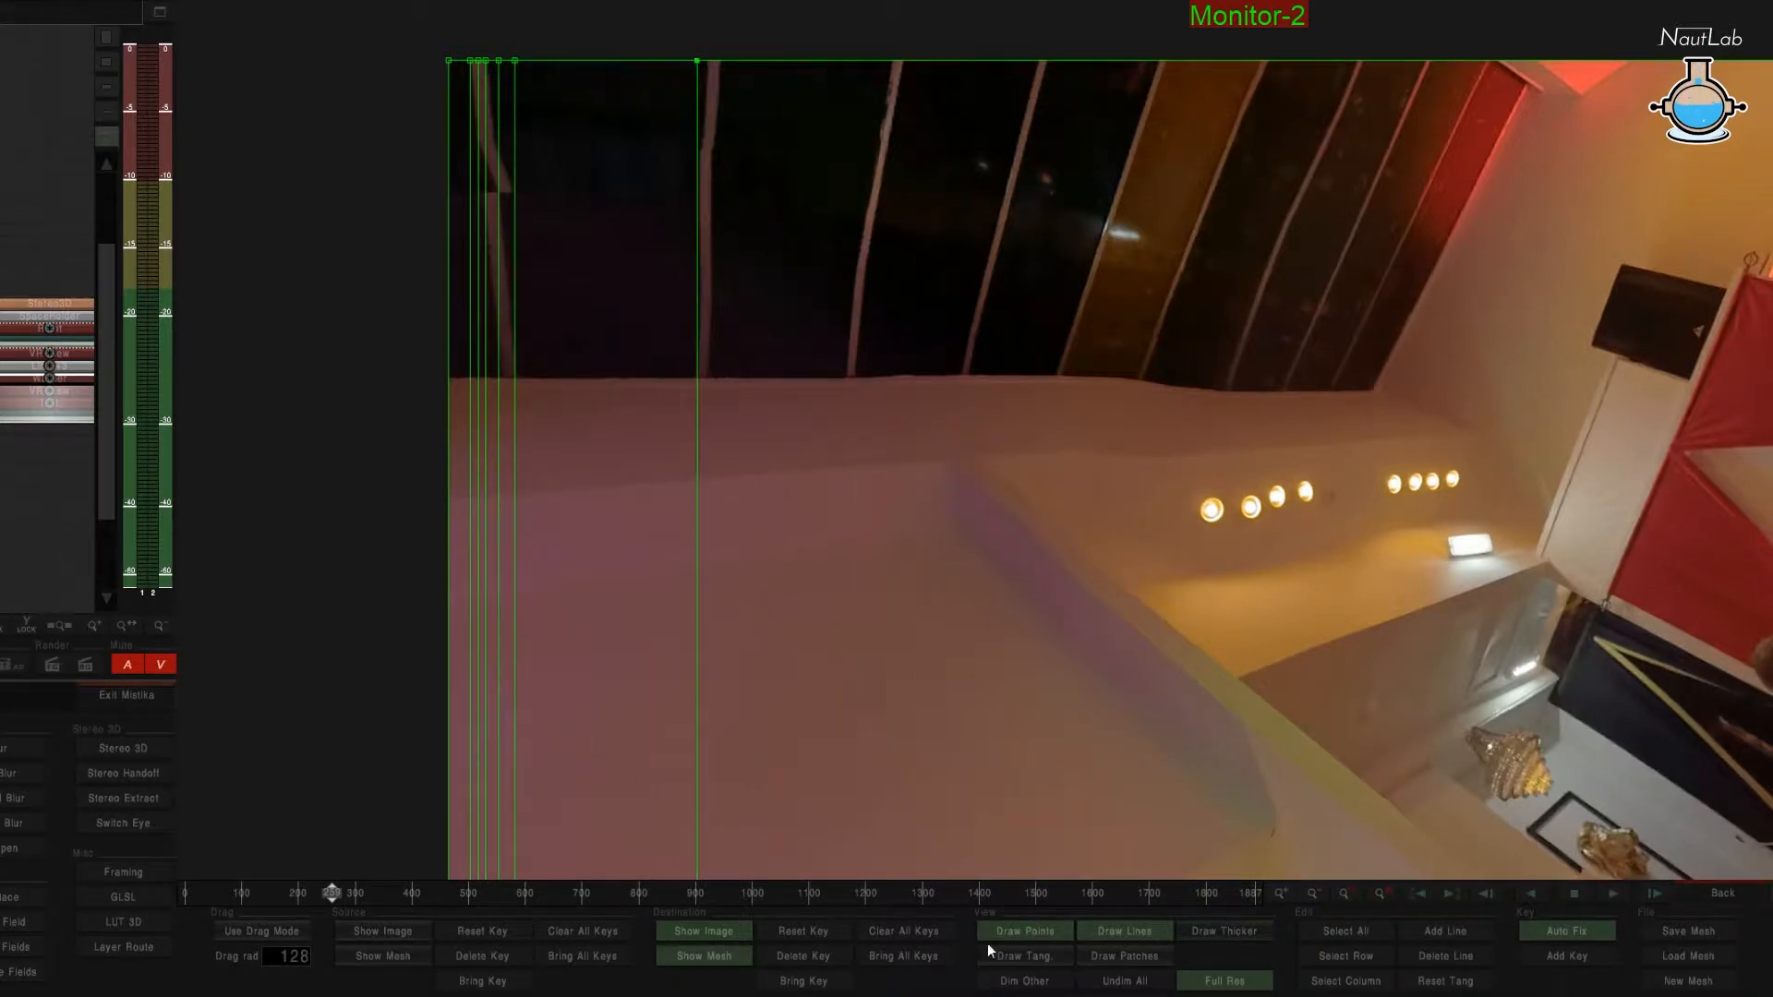
{"action": "left_click", "coordinate": [699, 755]}
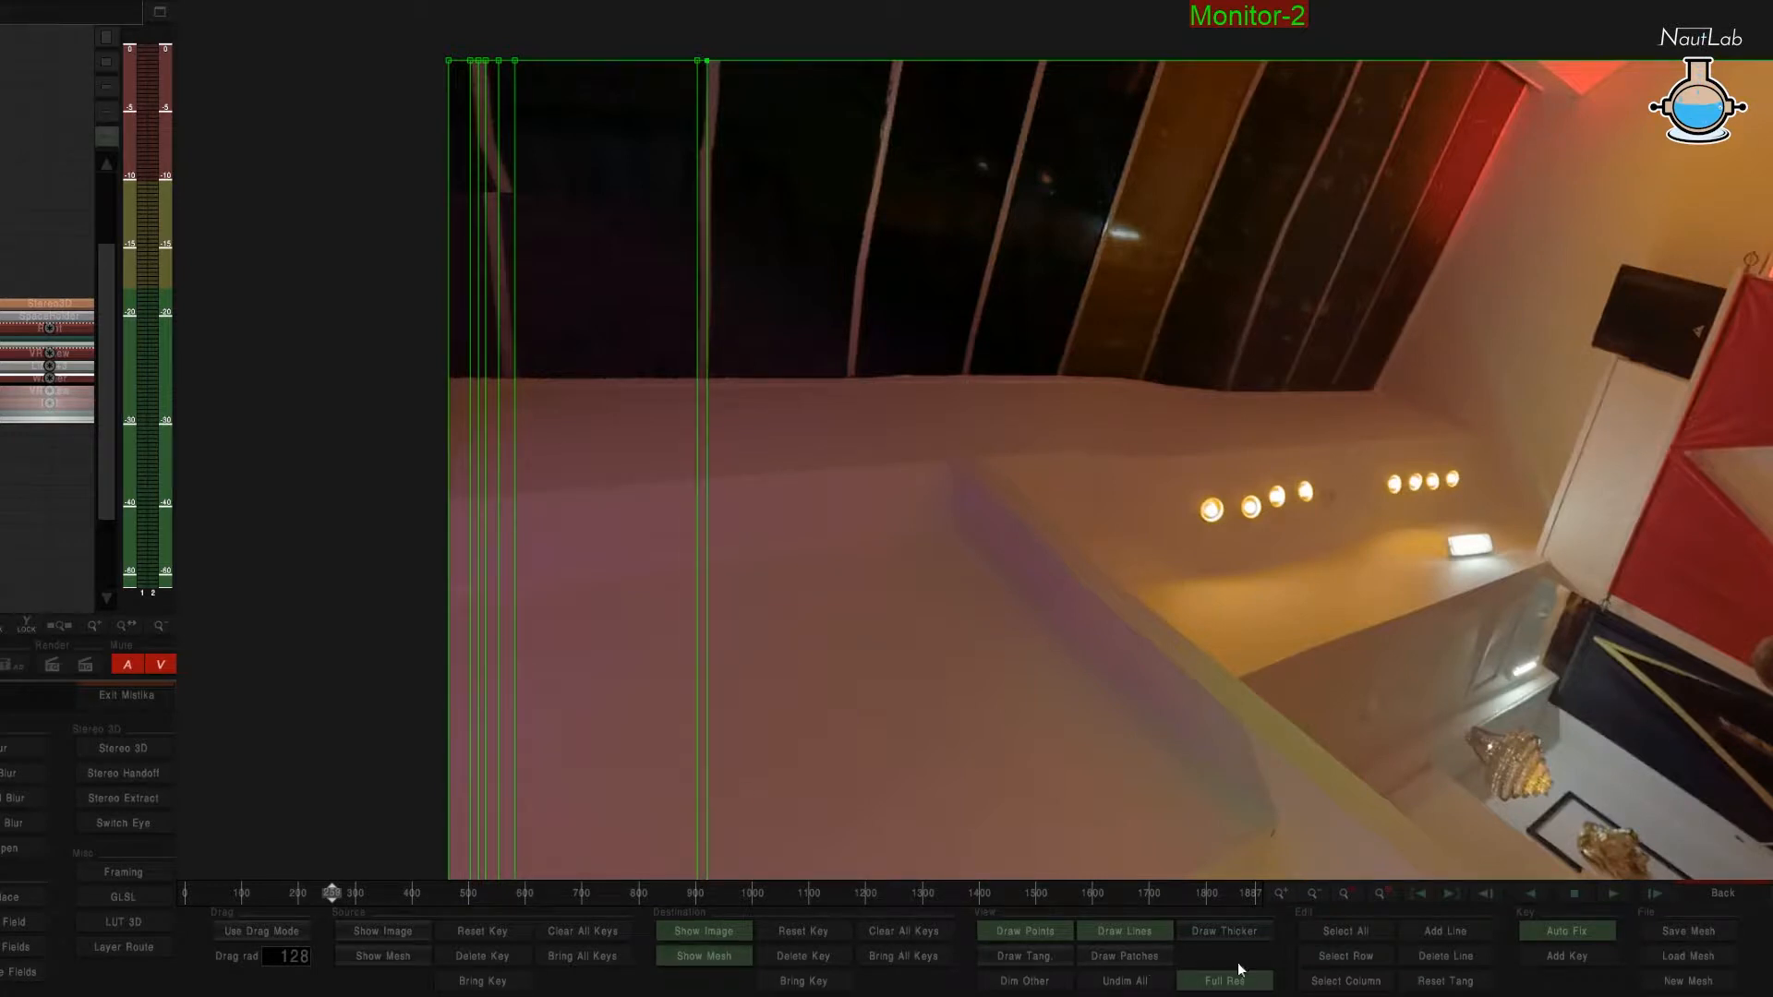
{"action": "left_click", "coordinate": [1375, 979]}
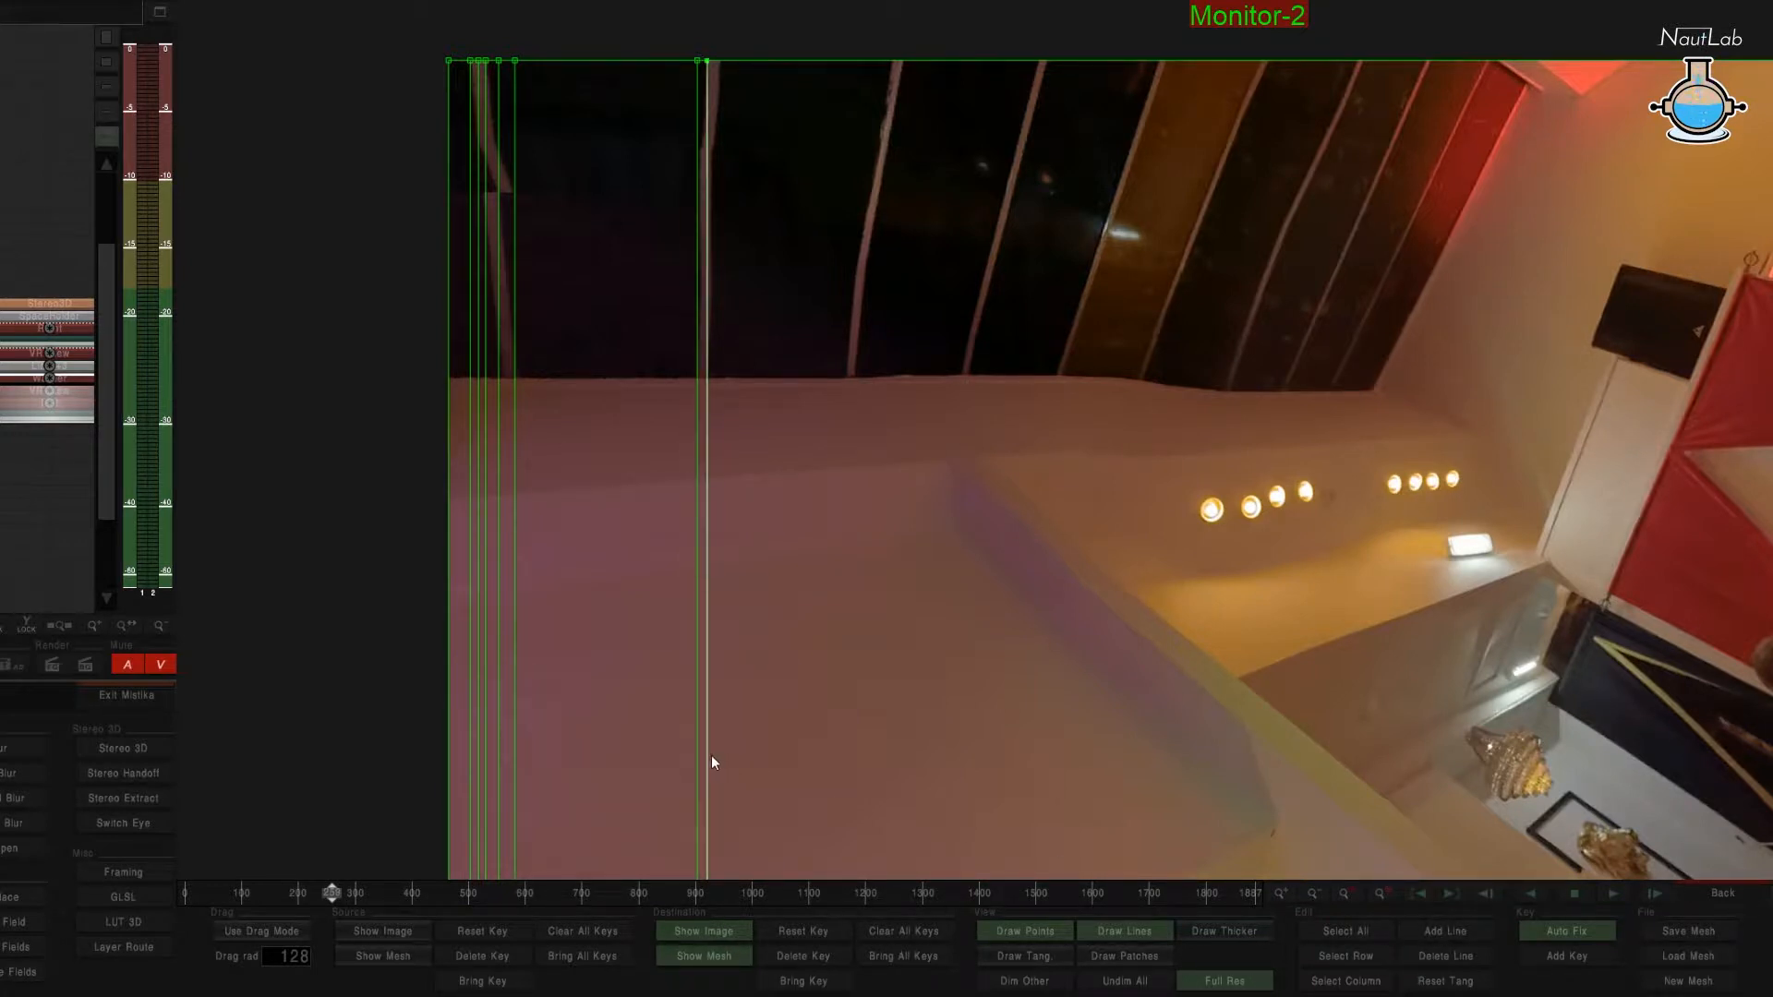
{"action": "left_click_drag", "start_coordinate": [708, 755], "coordinate": [710, 755]}
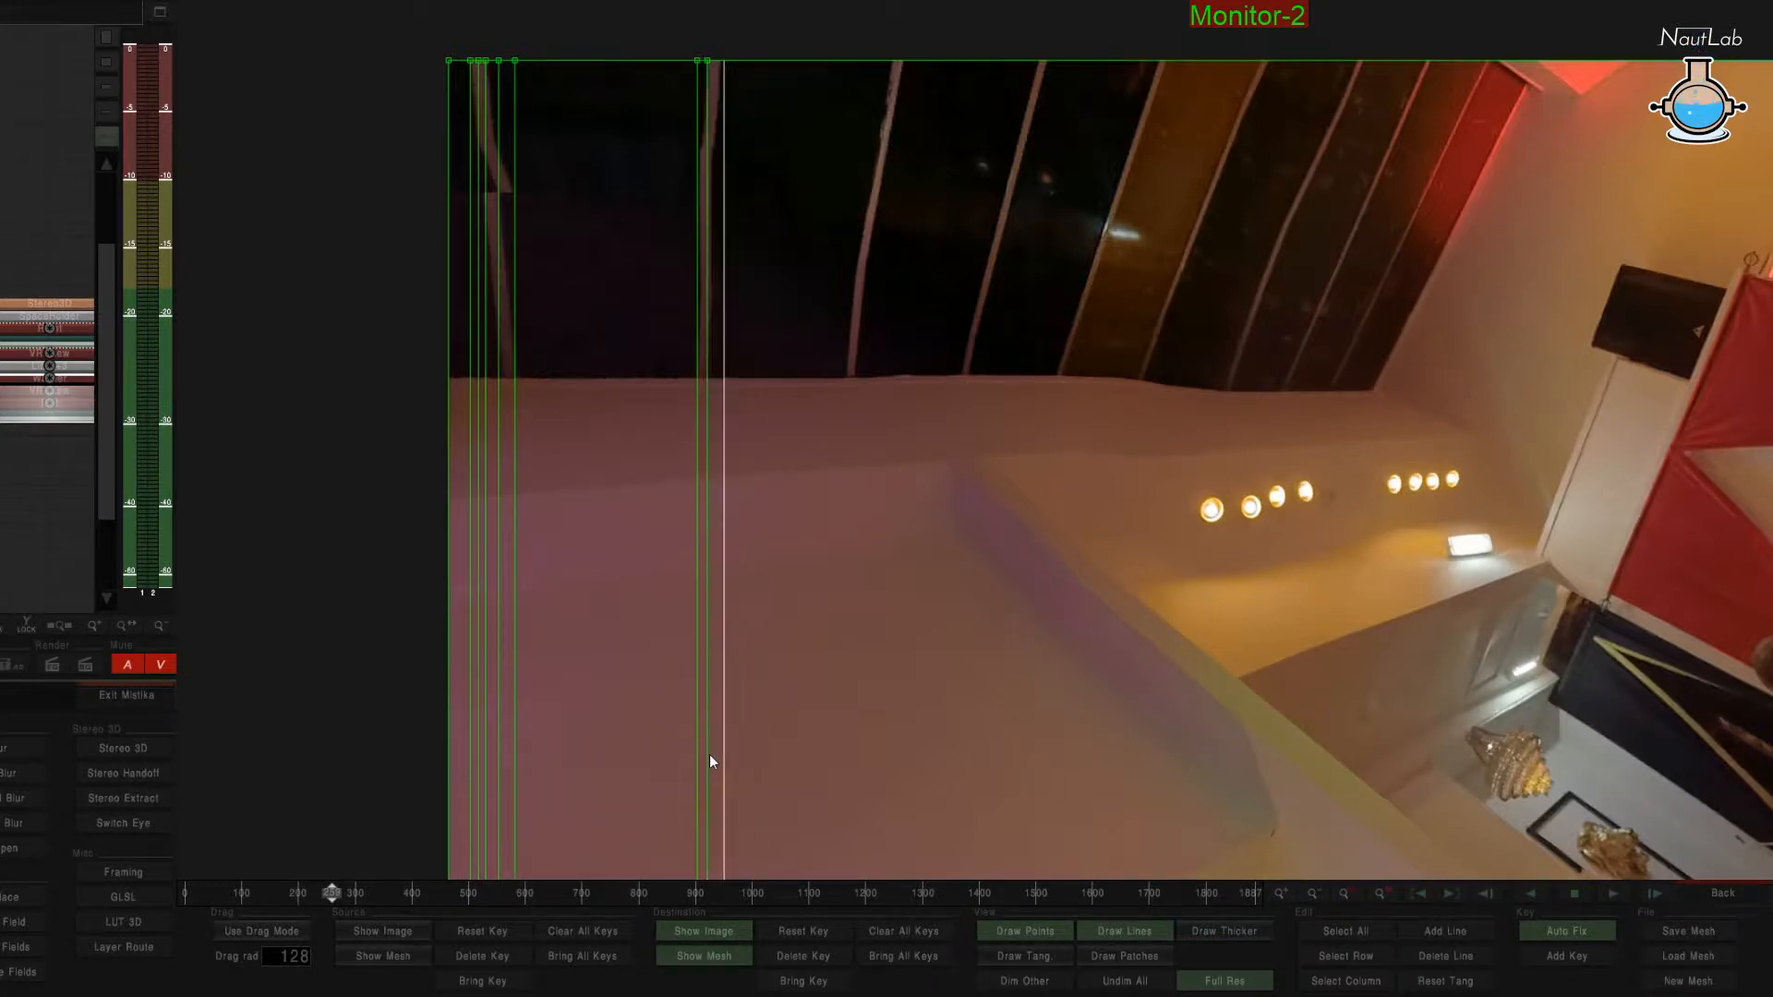
{"action": "left_click", "coordinate": [709, 755]}
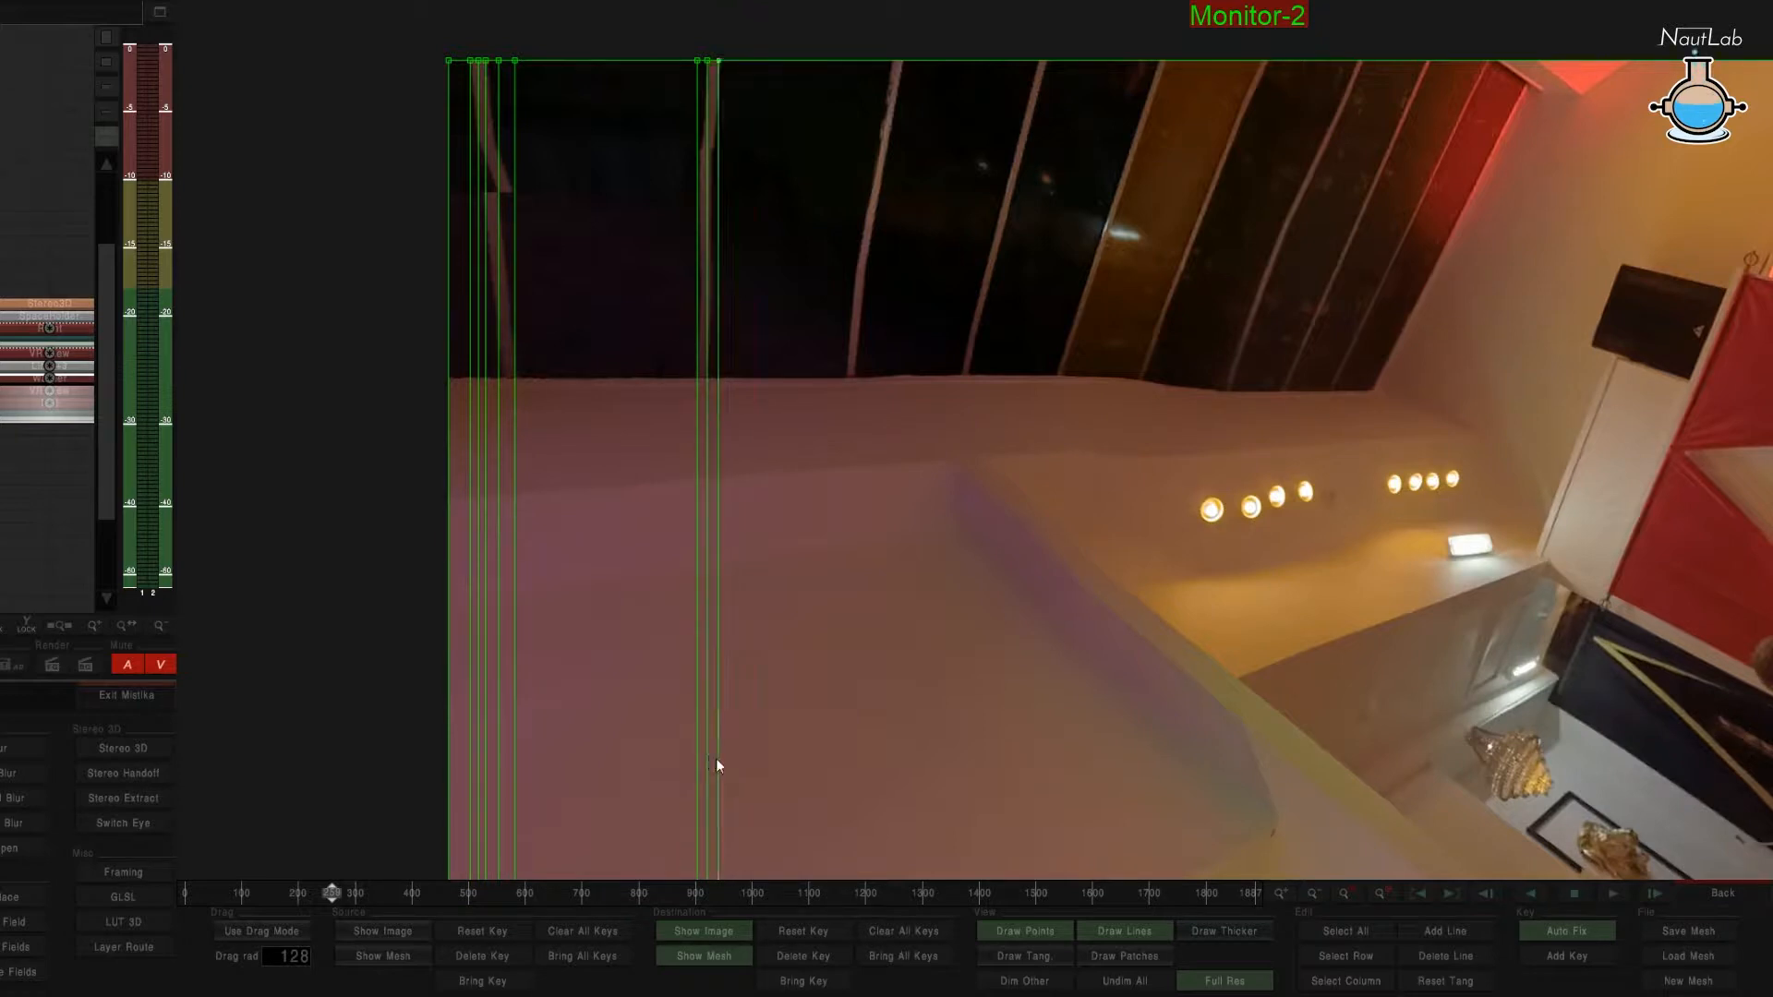
Add vertical mesh lines beyond the fourth window bar and just past the second, plus two between the first and second bars.
{"action": "left_click", "coordinate": [1444, 932]}
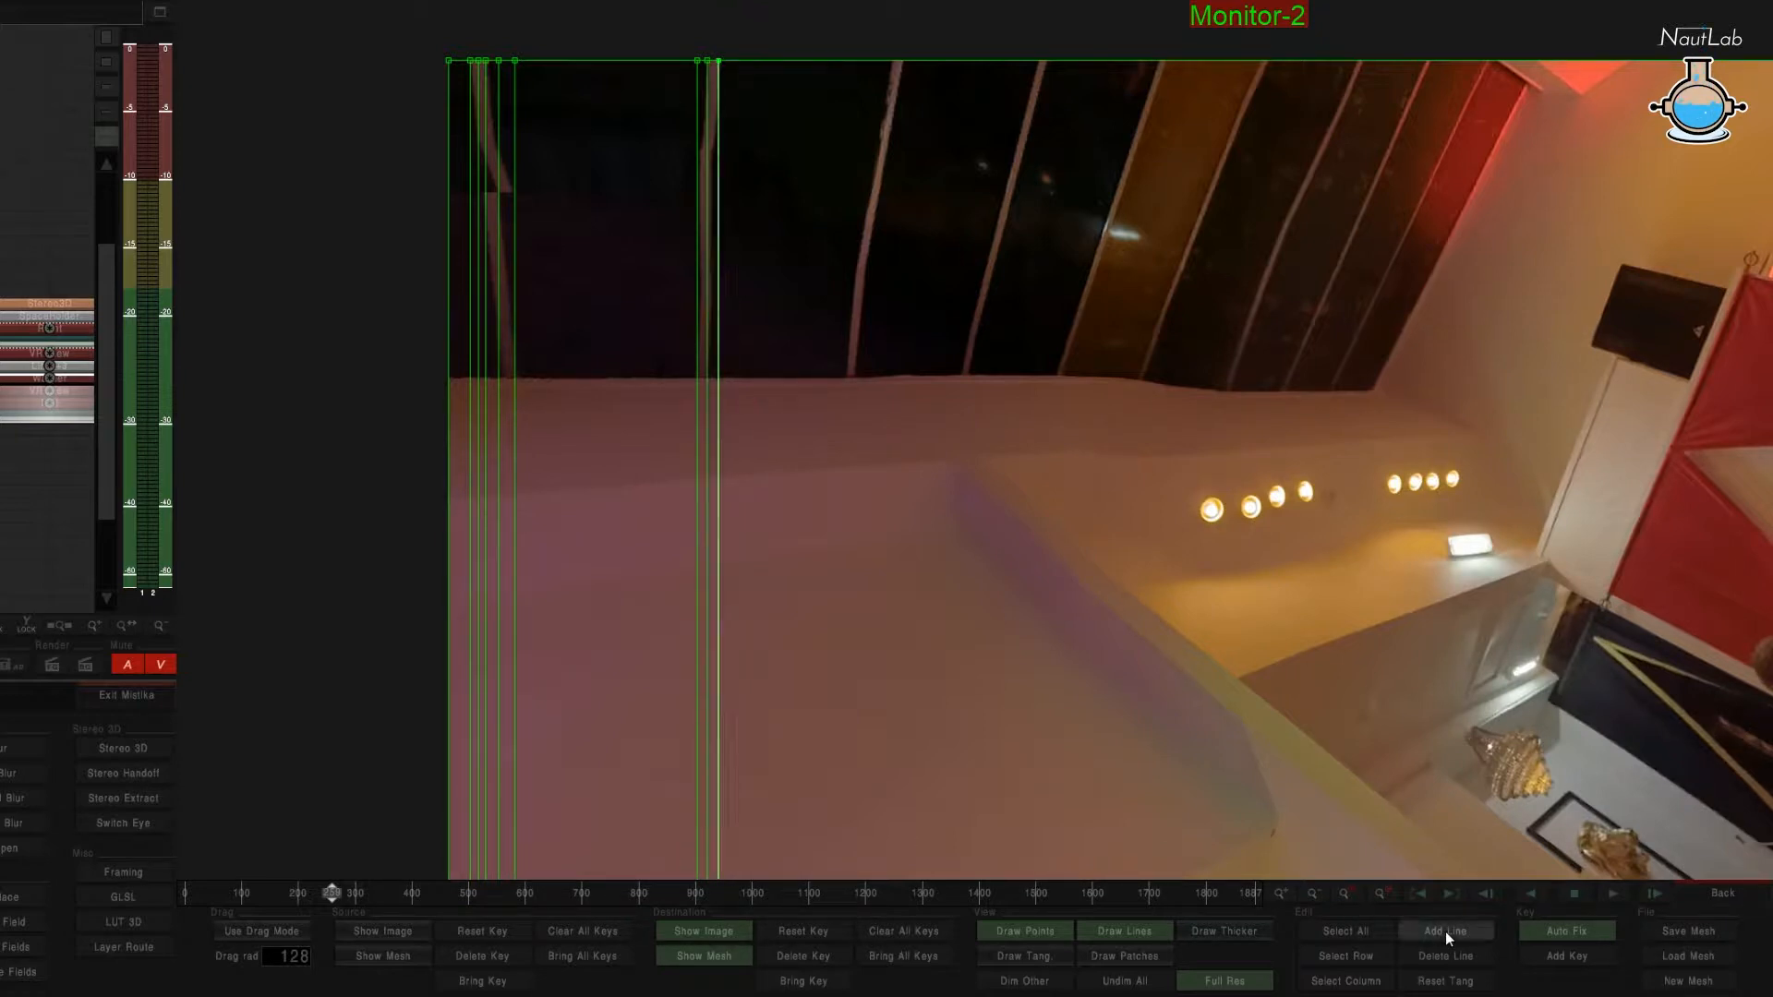
{"action": "left_click", "coordinate": [770, 743]}
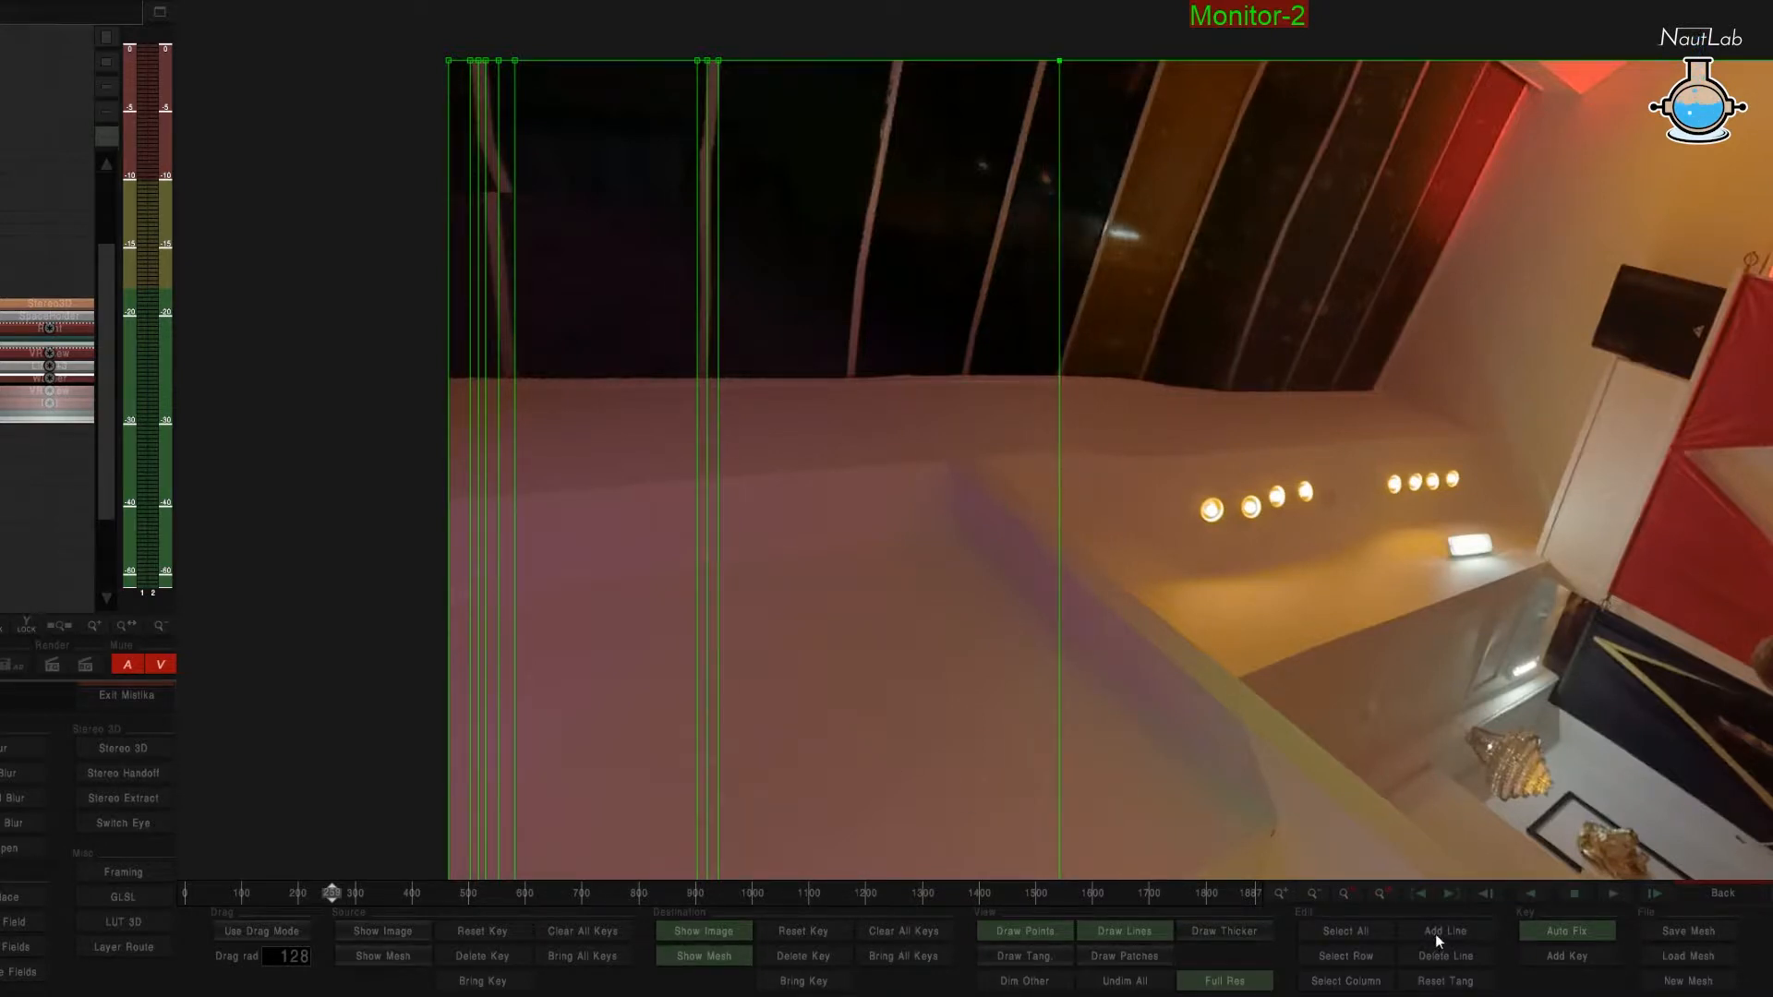
{"action": "left_click", "coordinate": [901, 739]}
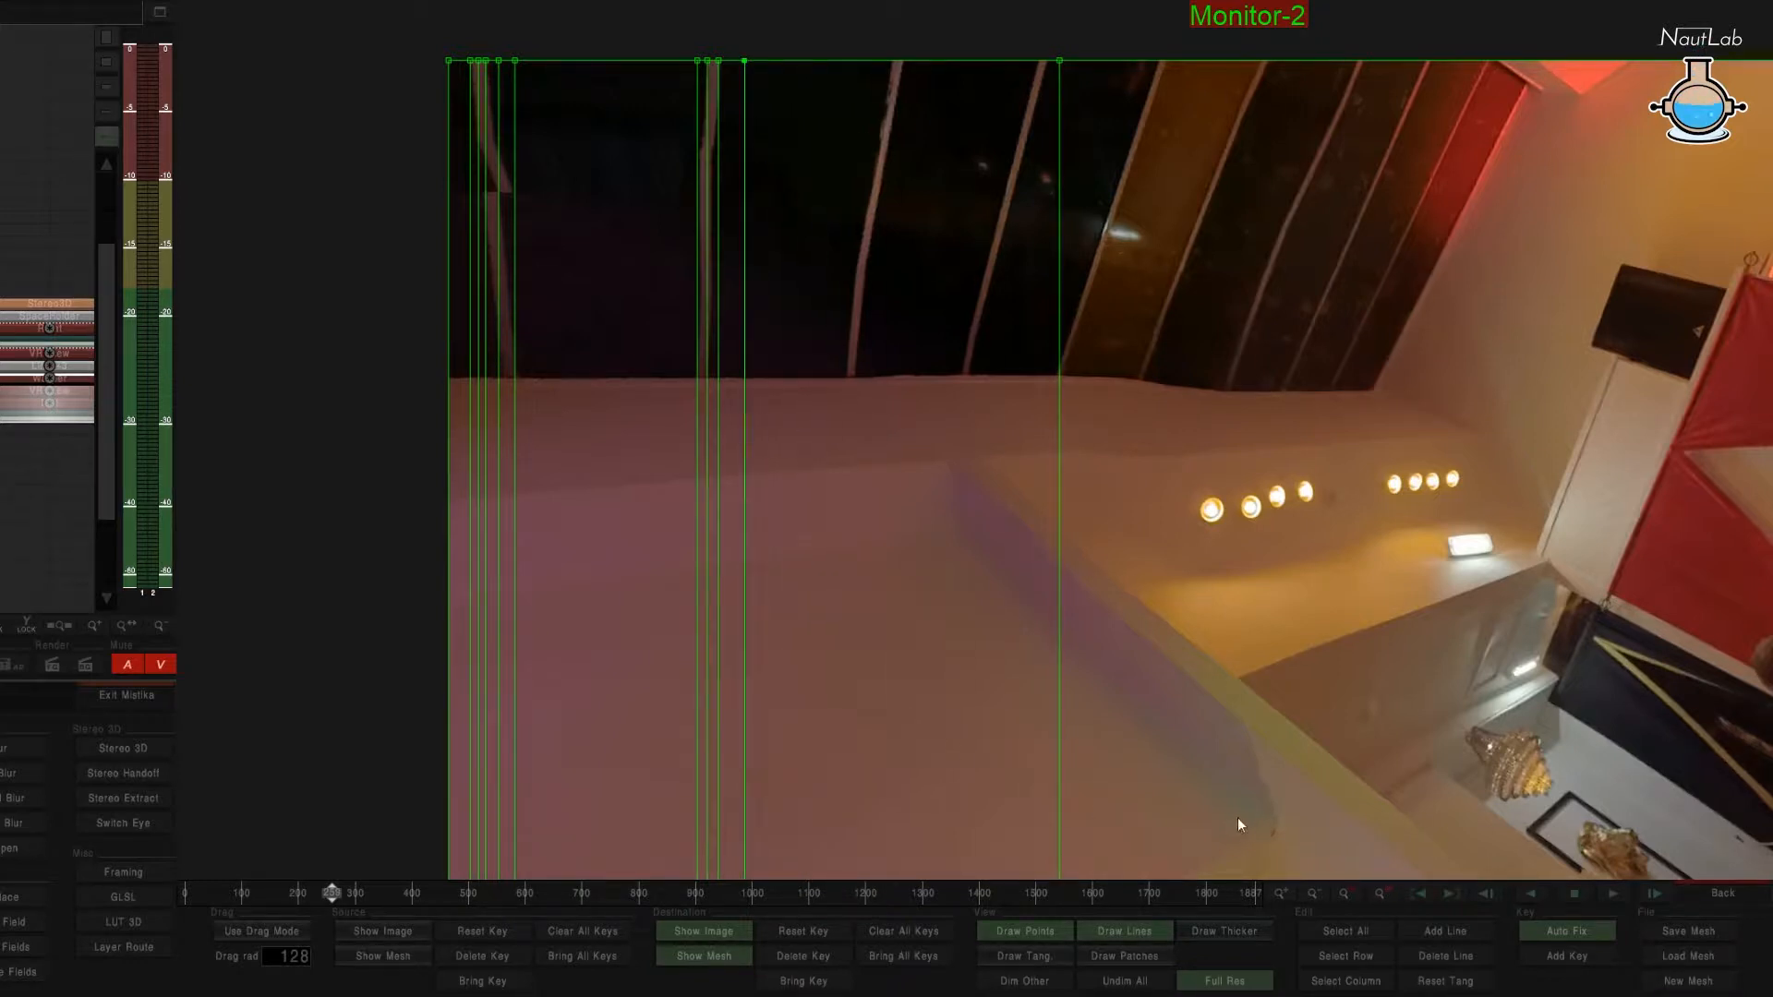
{"action": "left_click", "coordinate": [1461, 938]}
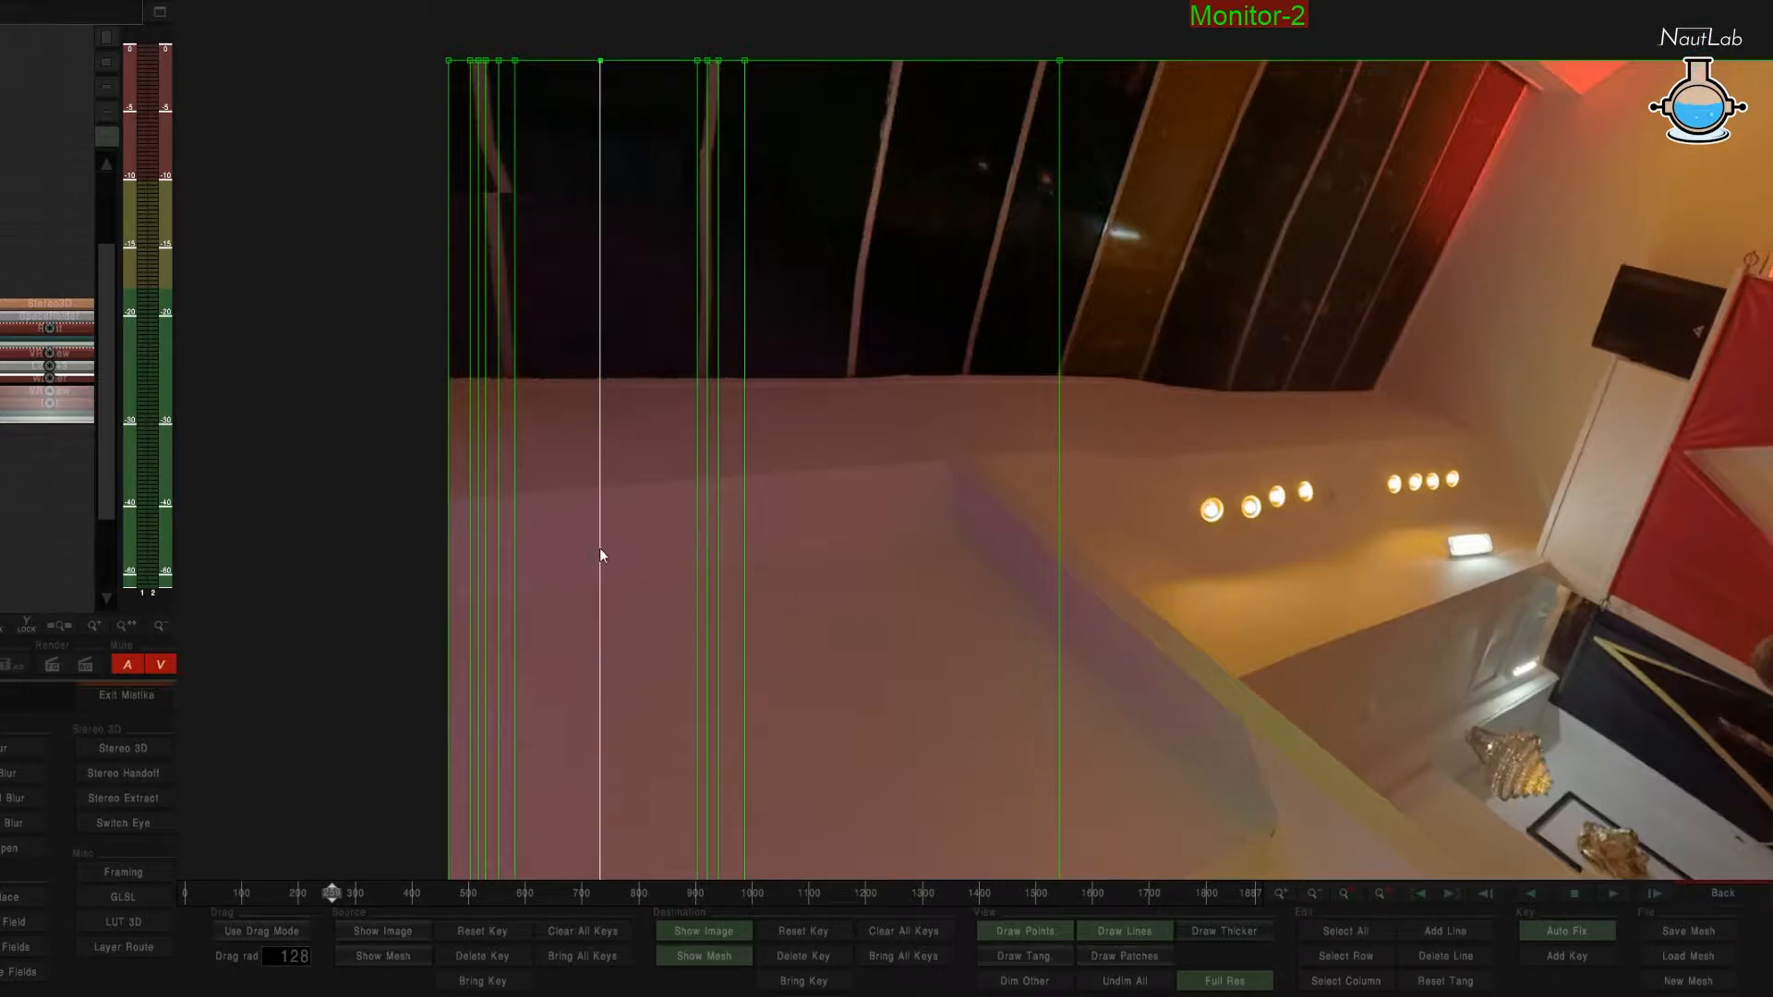
{"action": "left_click_drag", "start_coordinate": [600, 553], "coordinate": [695, 584]}
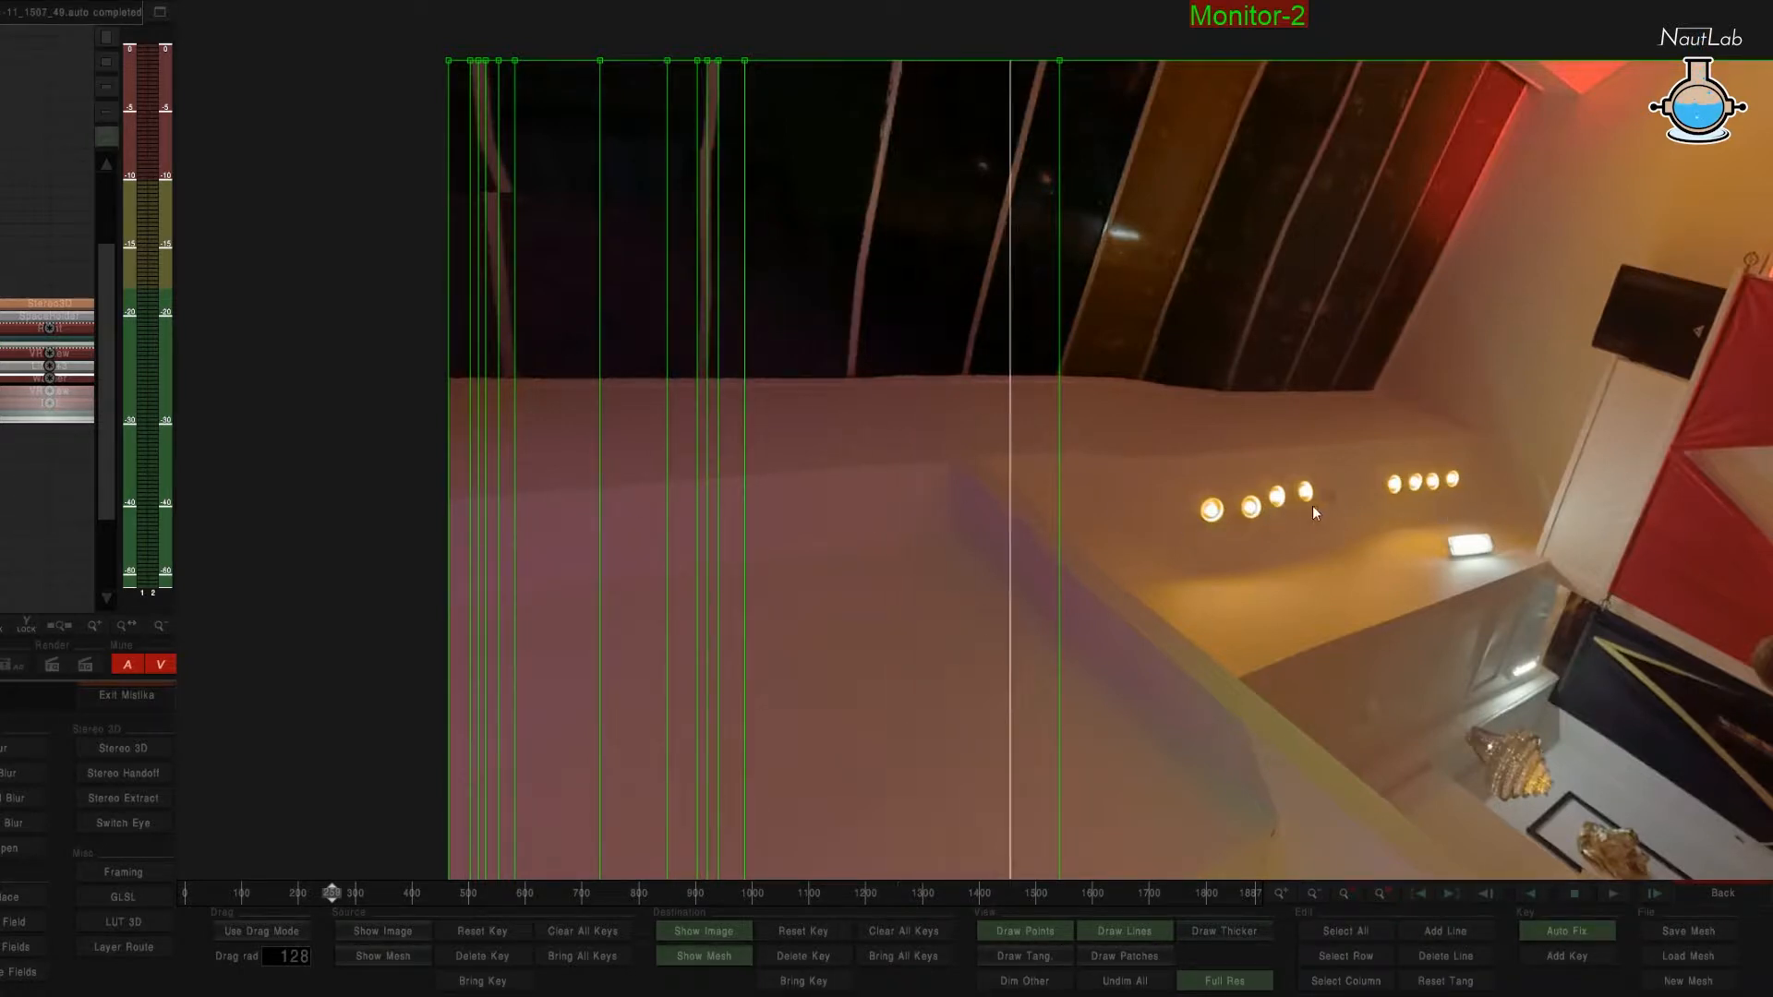
Add three vertical mesh lines between the fourth window bar and the first ceiling lamp.
{"action": "left_click", "coordinate": [1340, 506]}
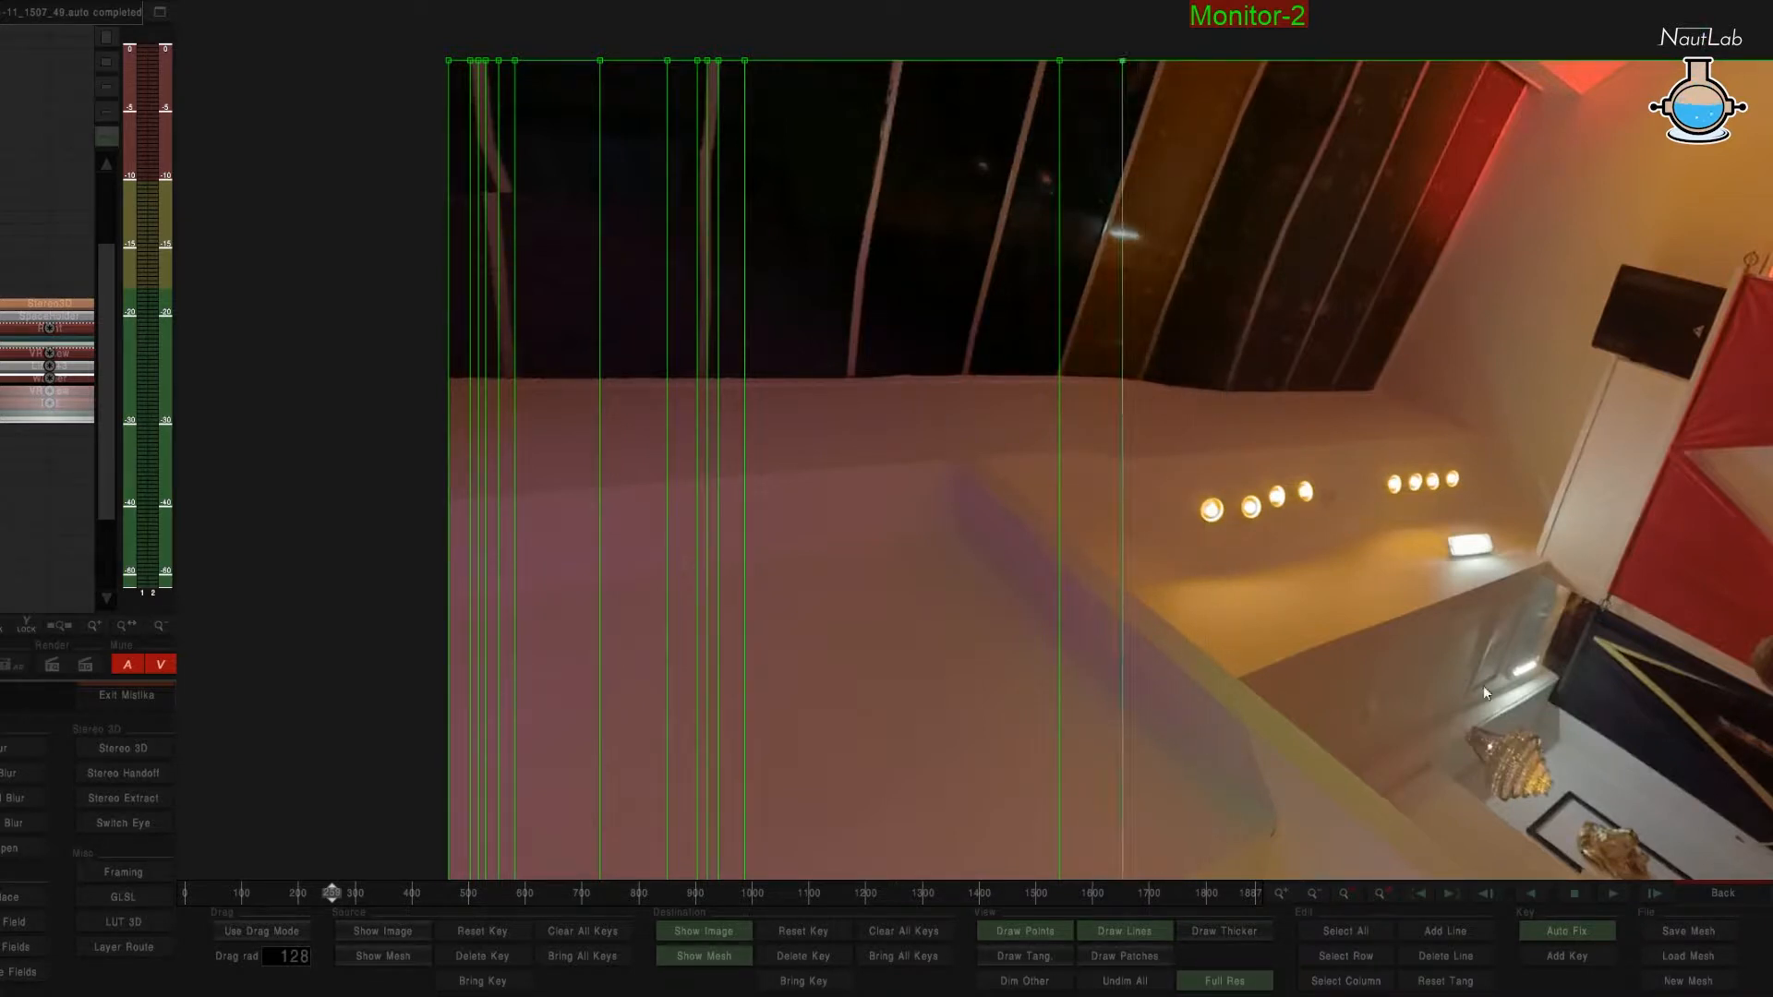
{"action": "left_click", "coordinate": [1126, 553]}
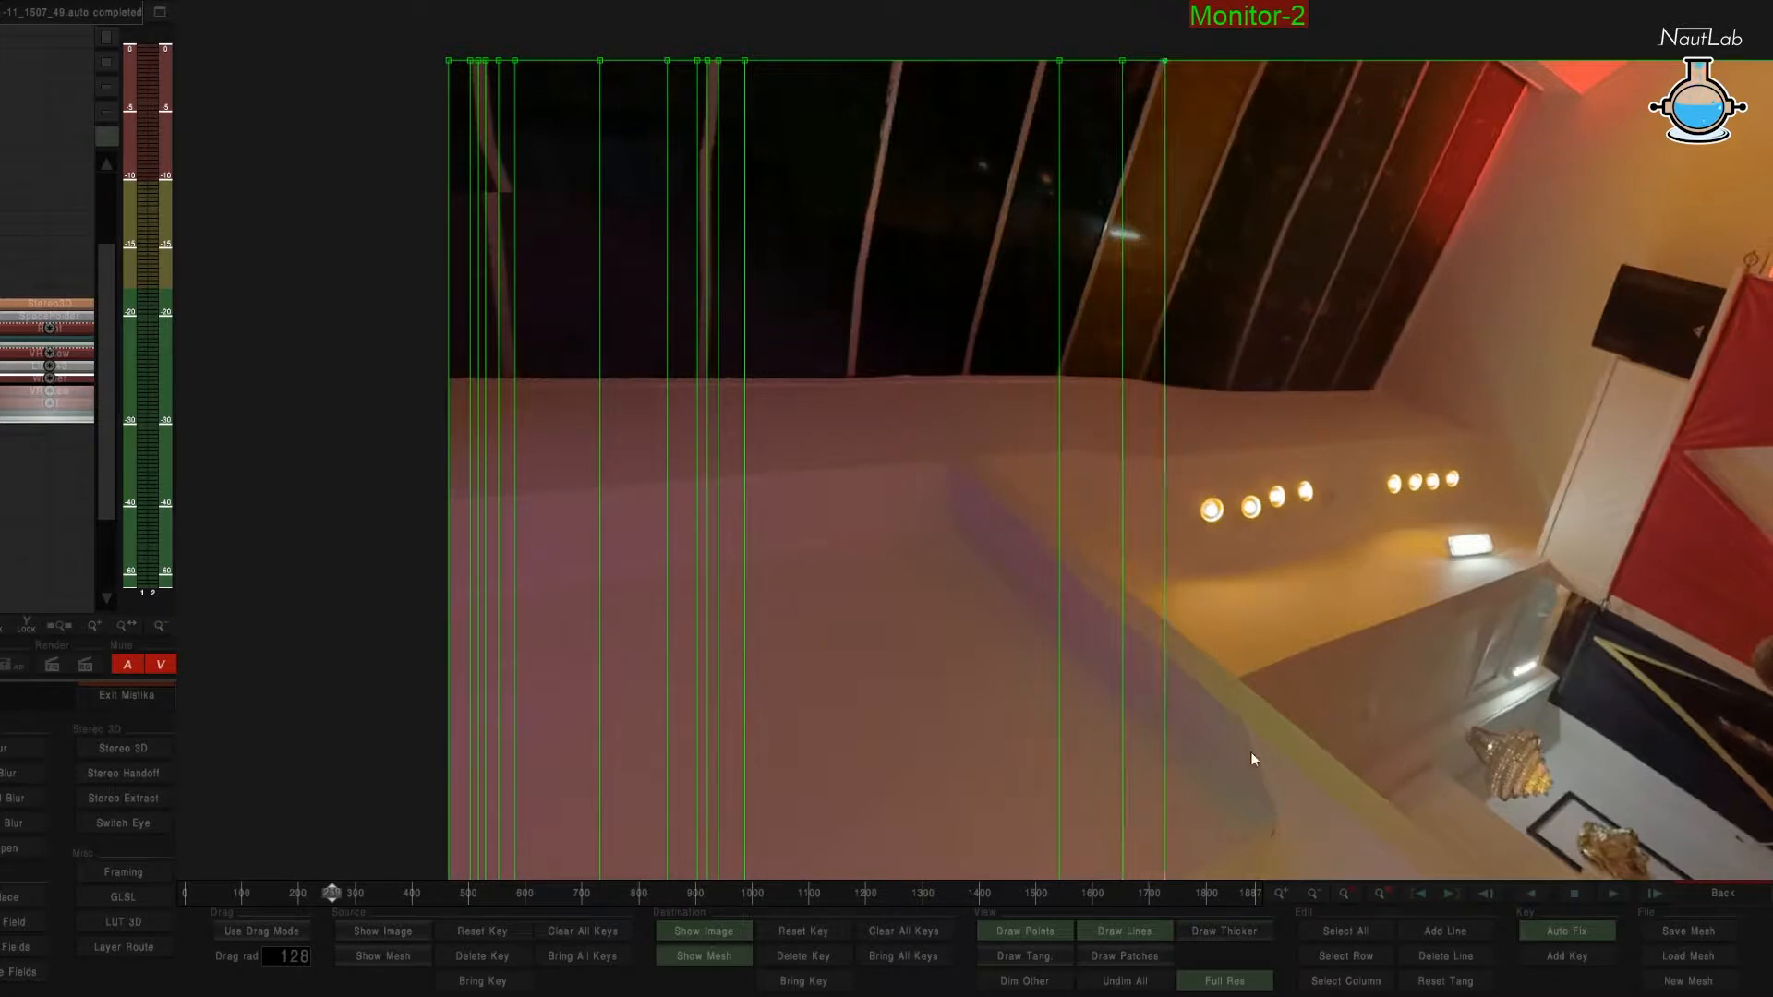
{"action": "left_click", "coordinate": [1167, 737]}
Add two vertical mesh lines between the two groups of ceiling lamps, at the lower corner of the window area.
{"action": "left_click", "coordinate": [1446, 932]}
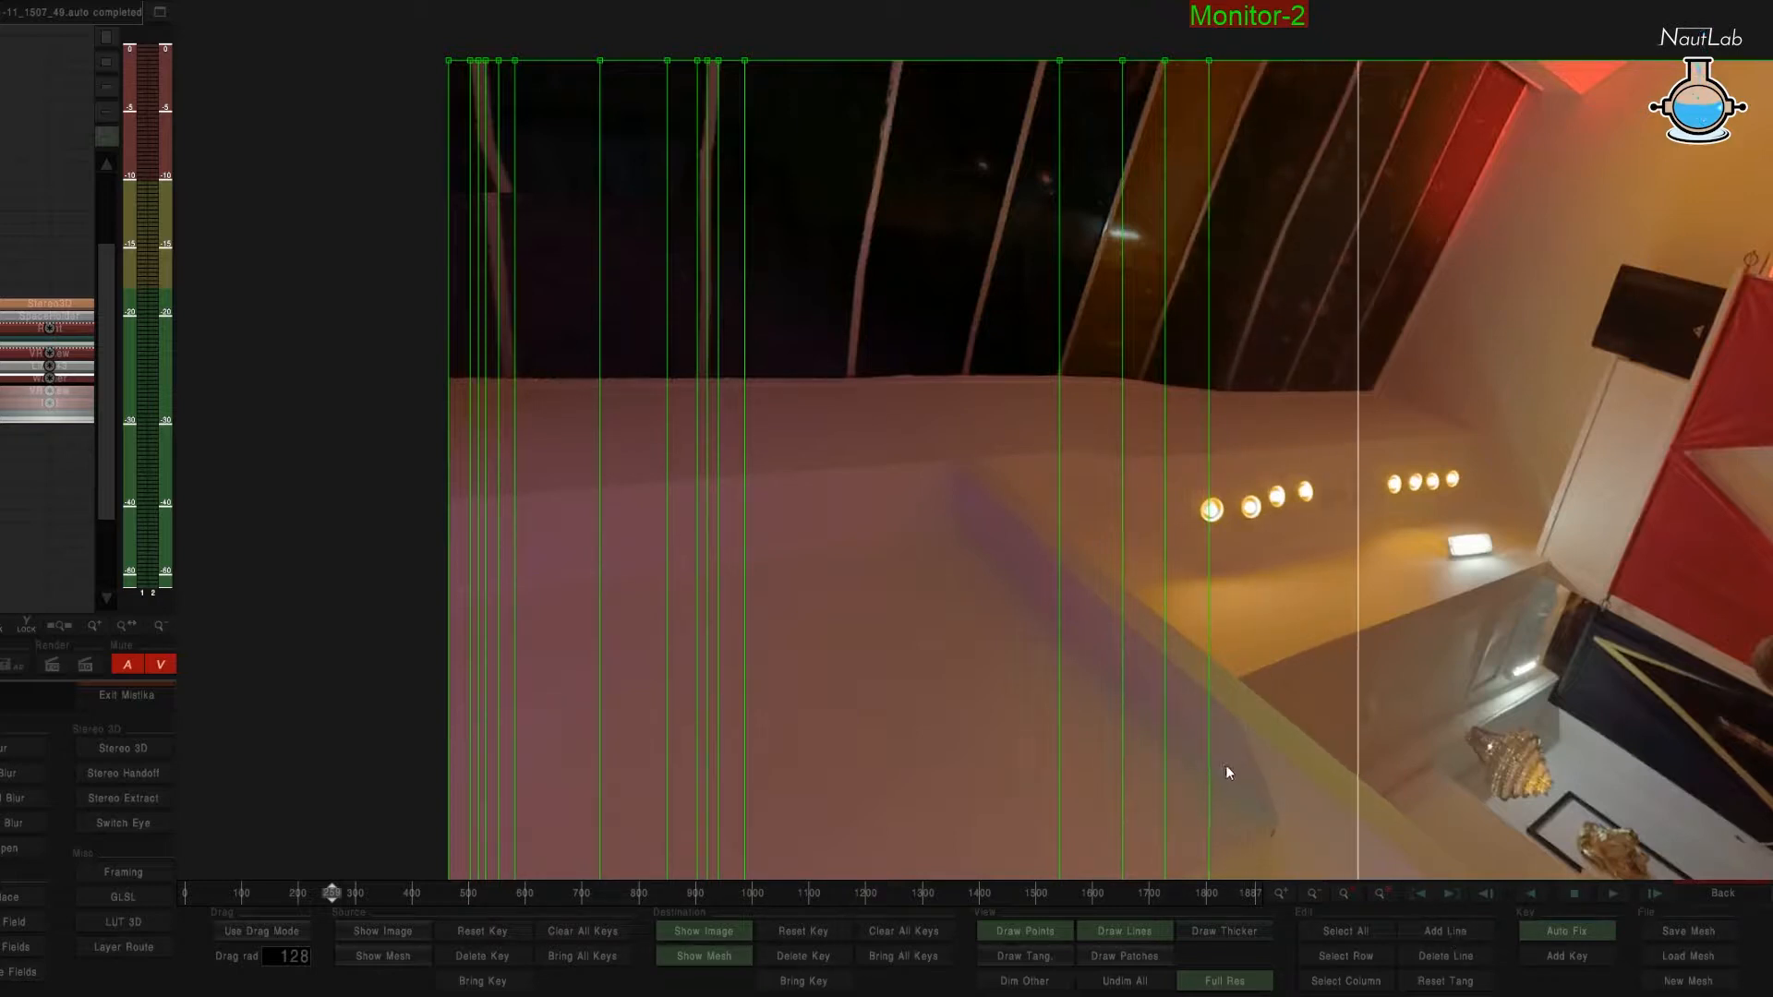
{"action": "left_click", "coordinate": [1227, 766]}
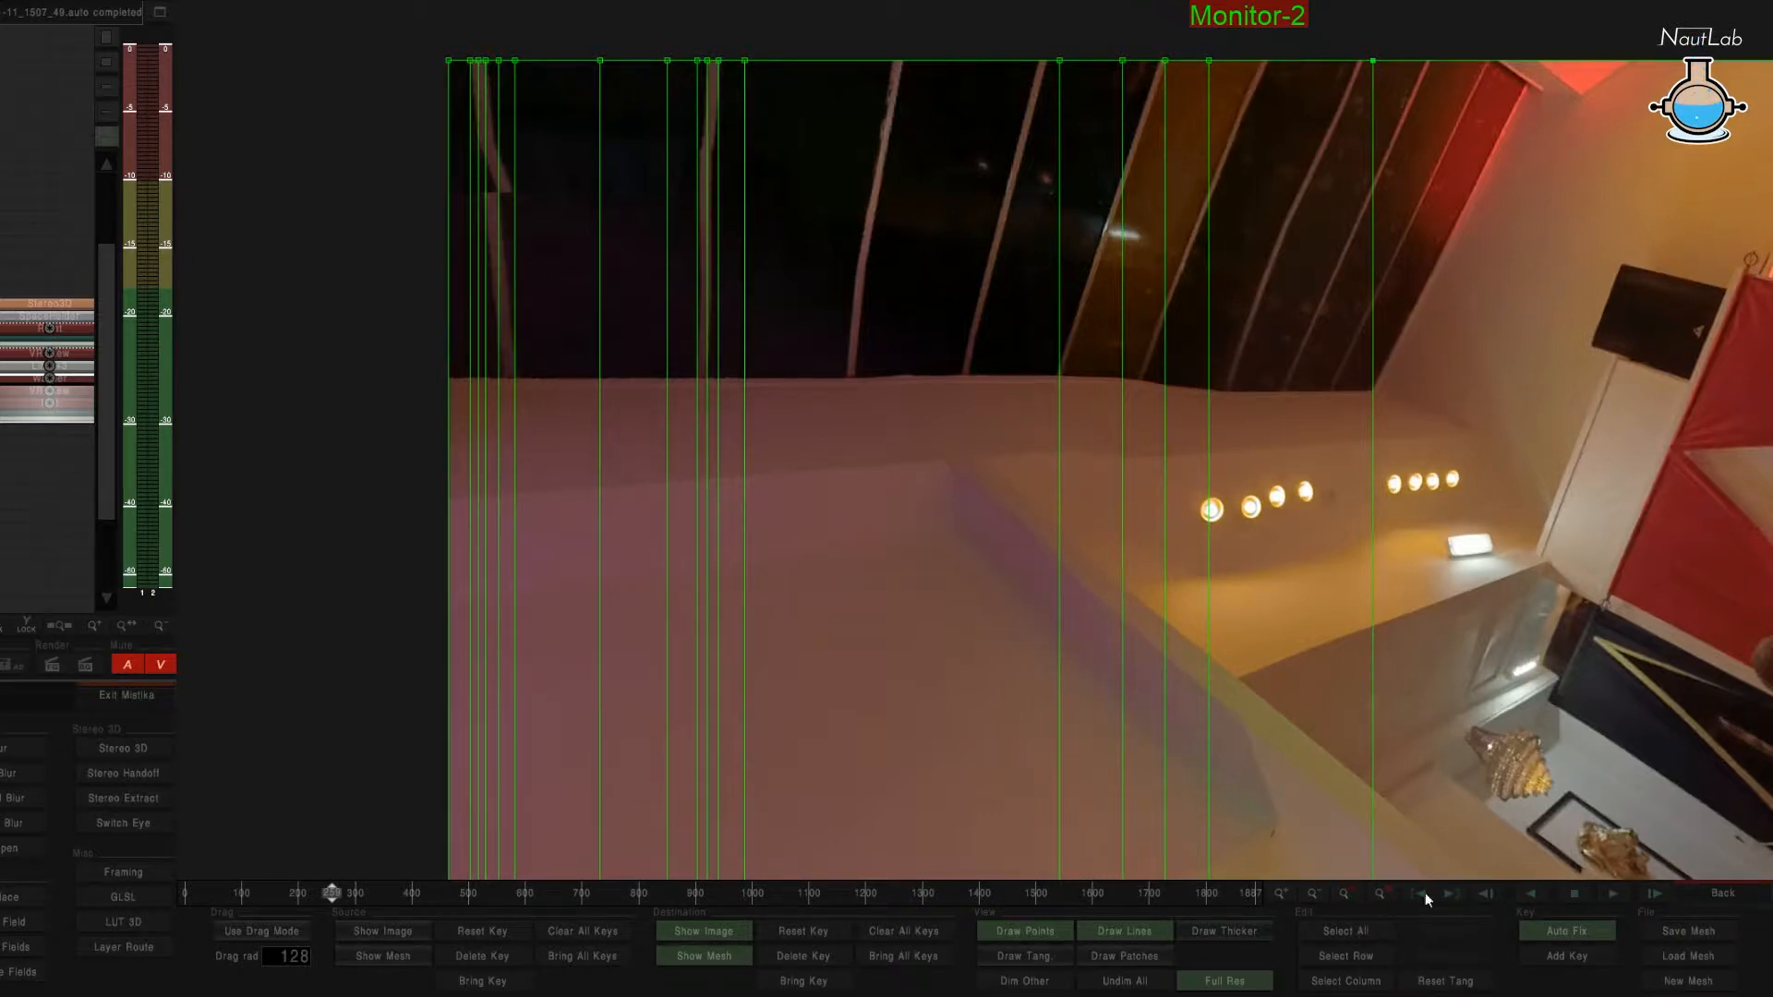
{"action": "left_click", "coordinate": [1358, 985]}
{"action": "left_click", "coordinate": [1462, 931]}
{"action": "left_click", "coordinate": [1376, 676]}
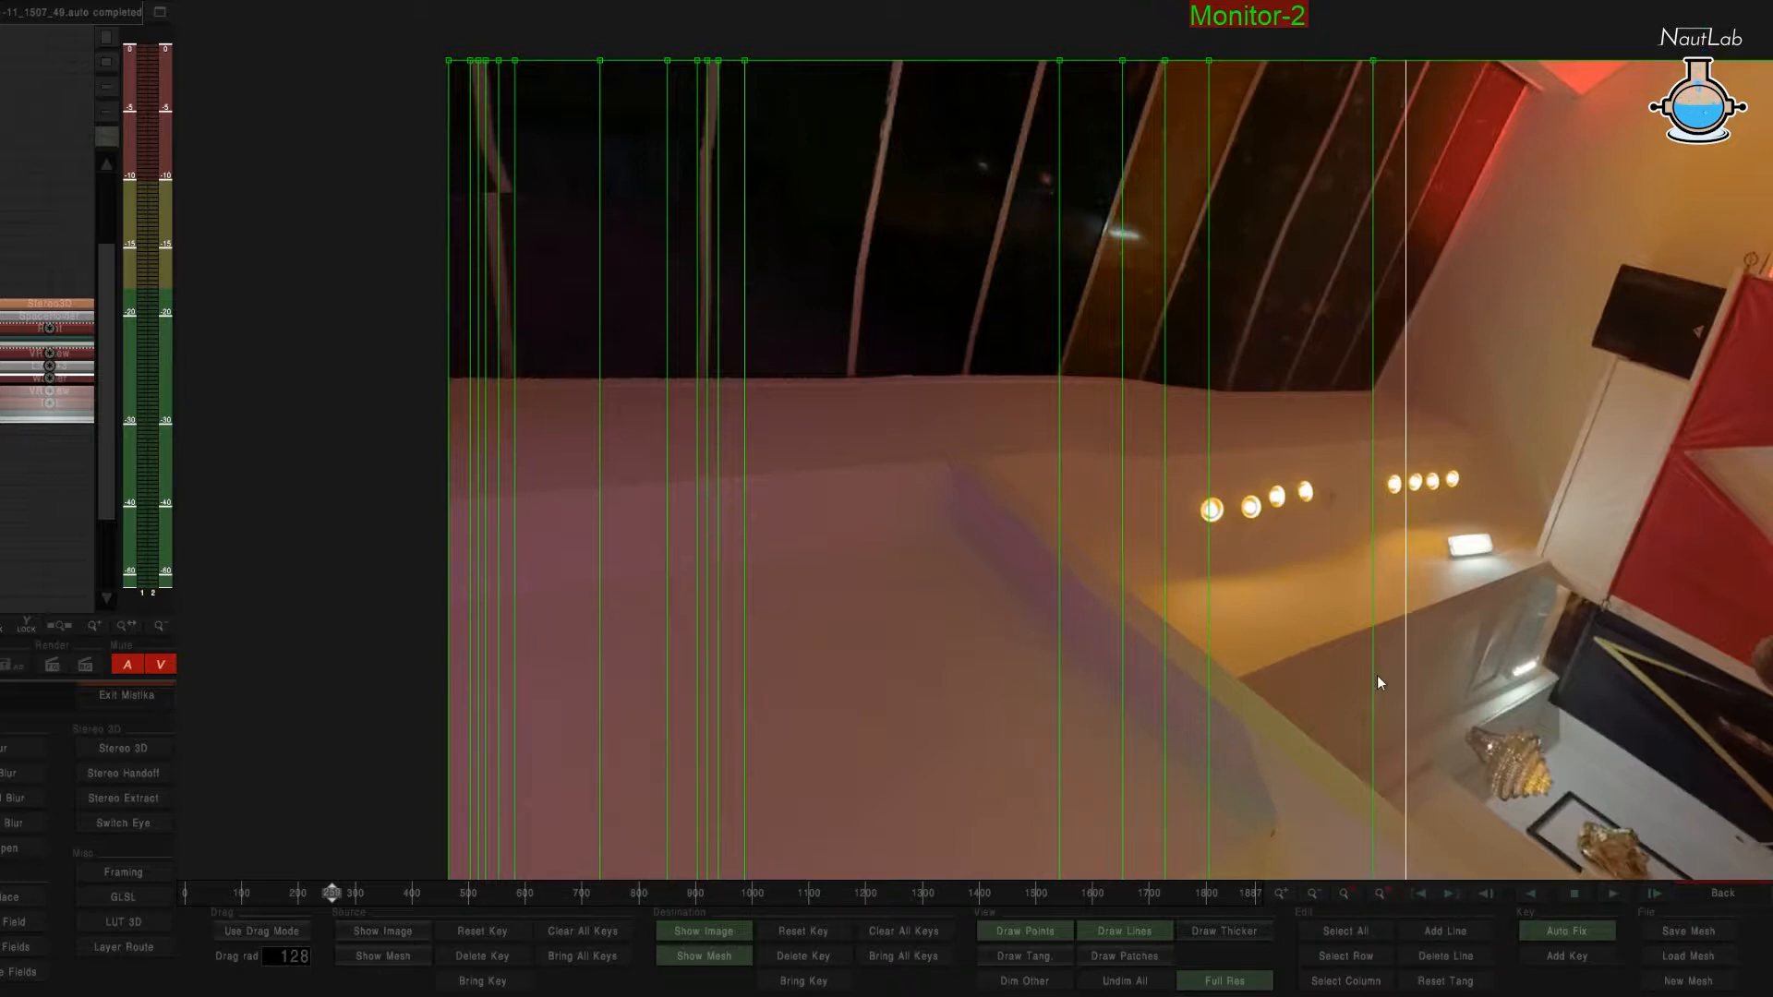
Select the mesh's whole top row and add two closely spaced horizontal lines across the upper part of the windows.
{"action": "left_click", "coordinate": [1372, 59]}
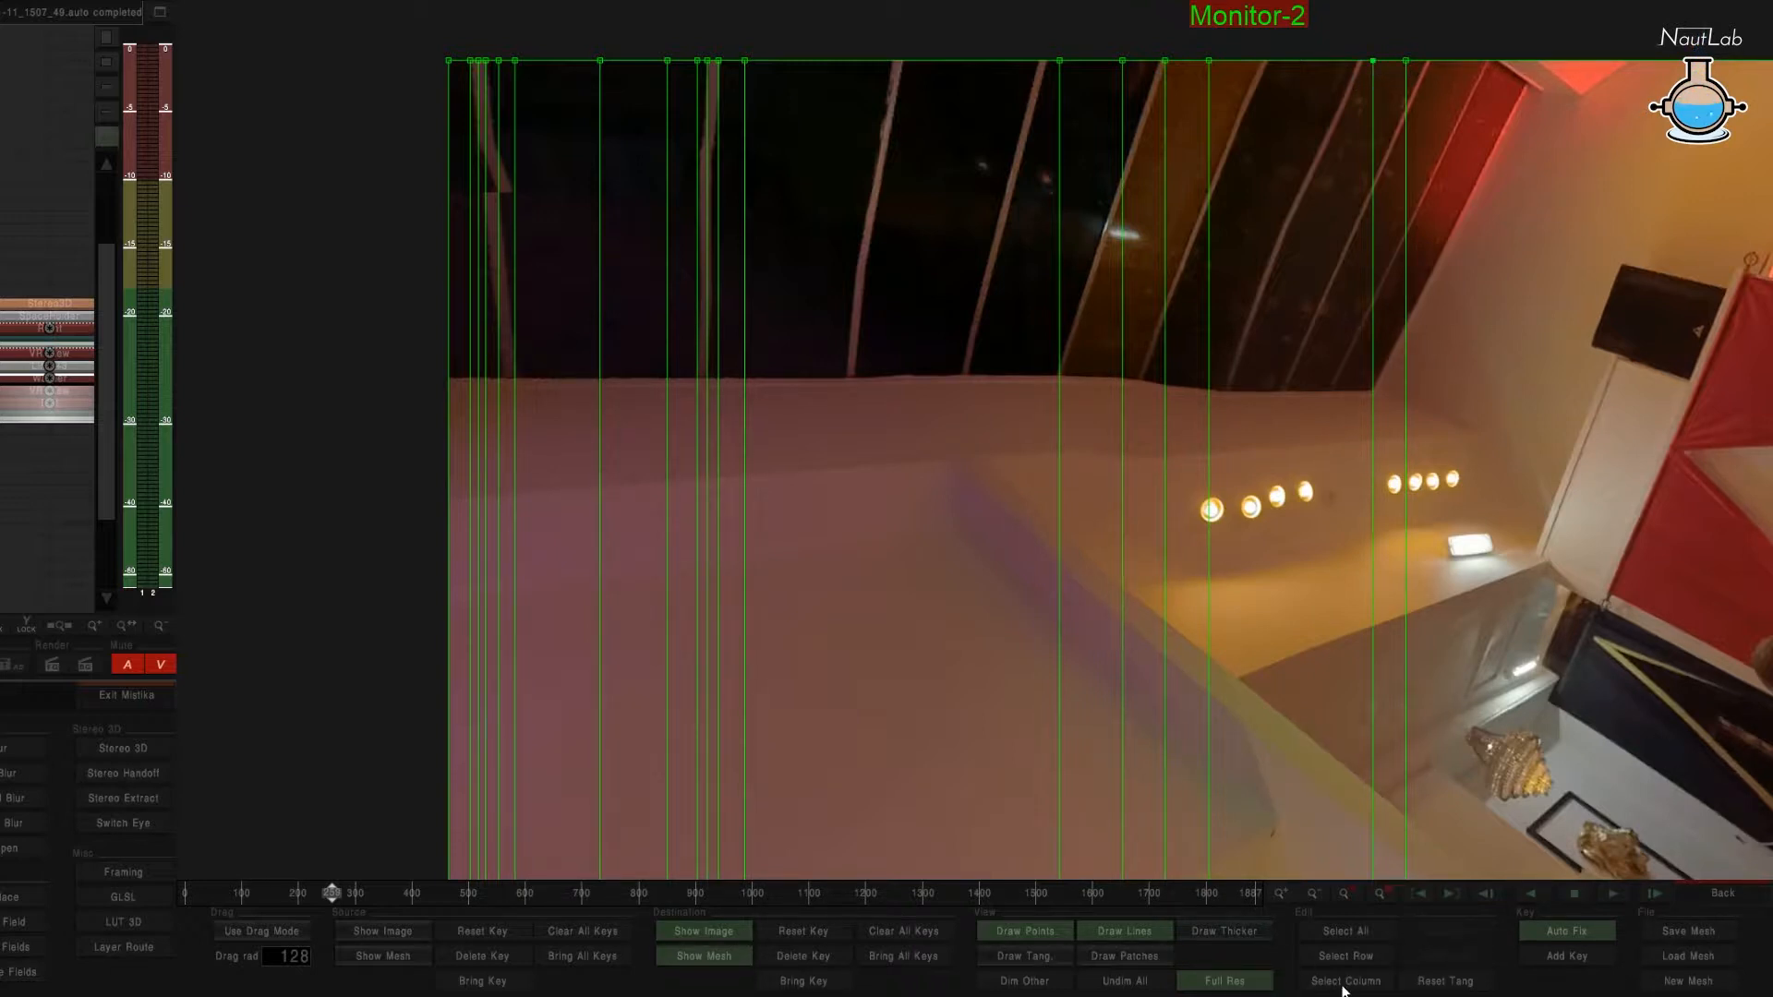
{"action": "left_click", "coordinate": [1345, 956]}
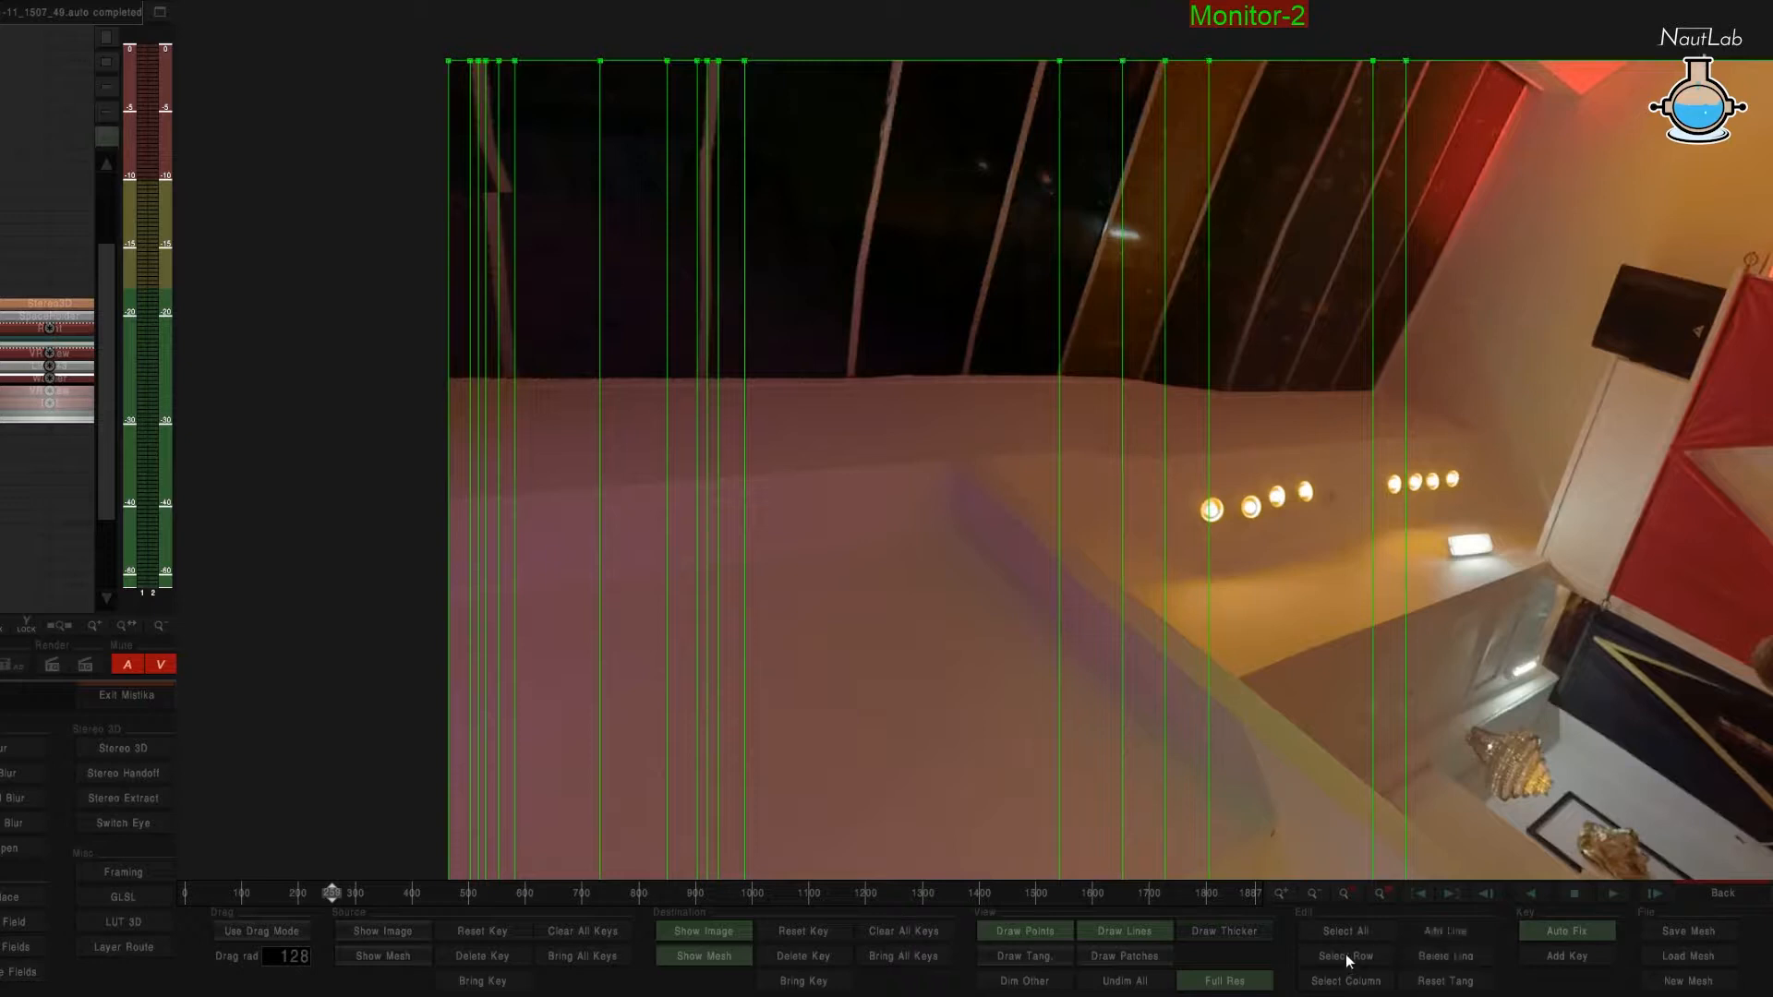
{"action": "left_click", "coordinate": [1443, 938]}
{"action": "left_click_drag", "start_coordinate": [938, 63], "coordinate": [907, 131]}
{"action": "left_click", "coordinate": [1426, 929]}
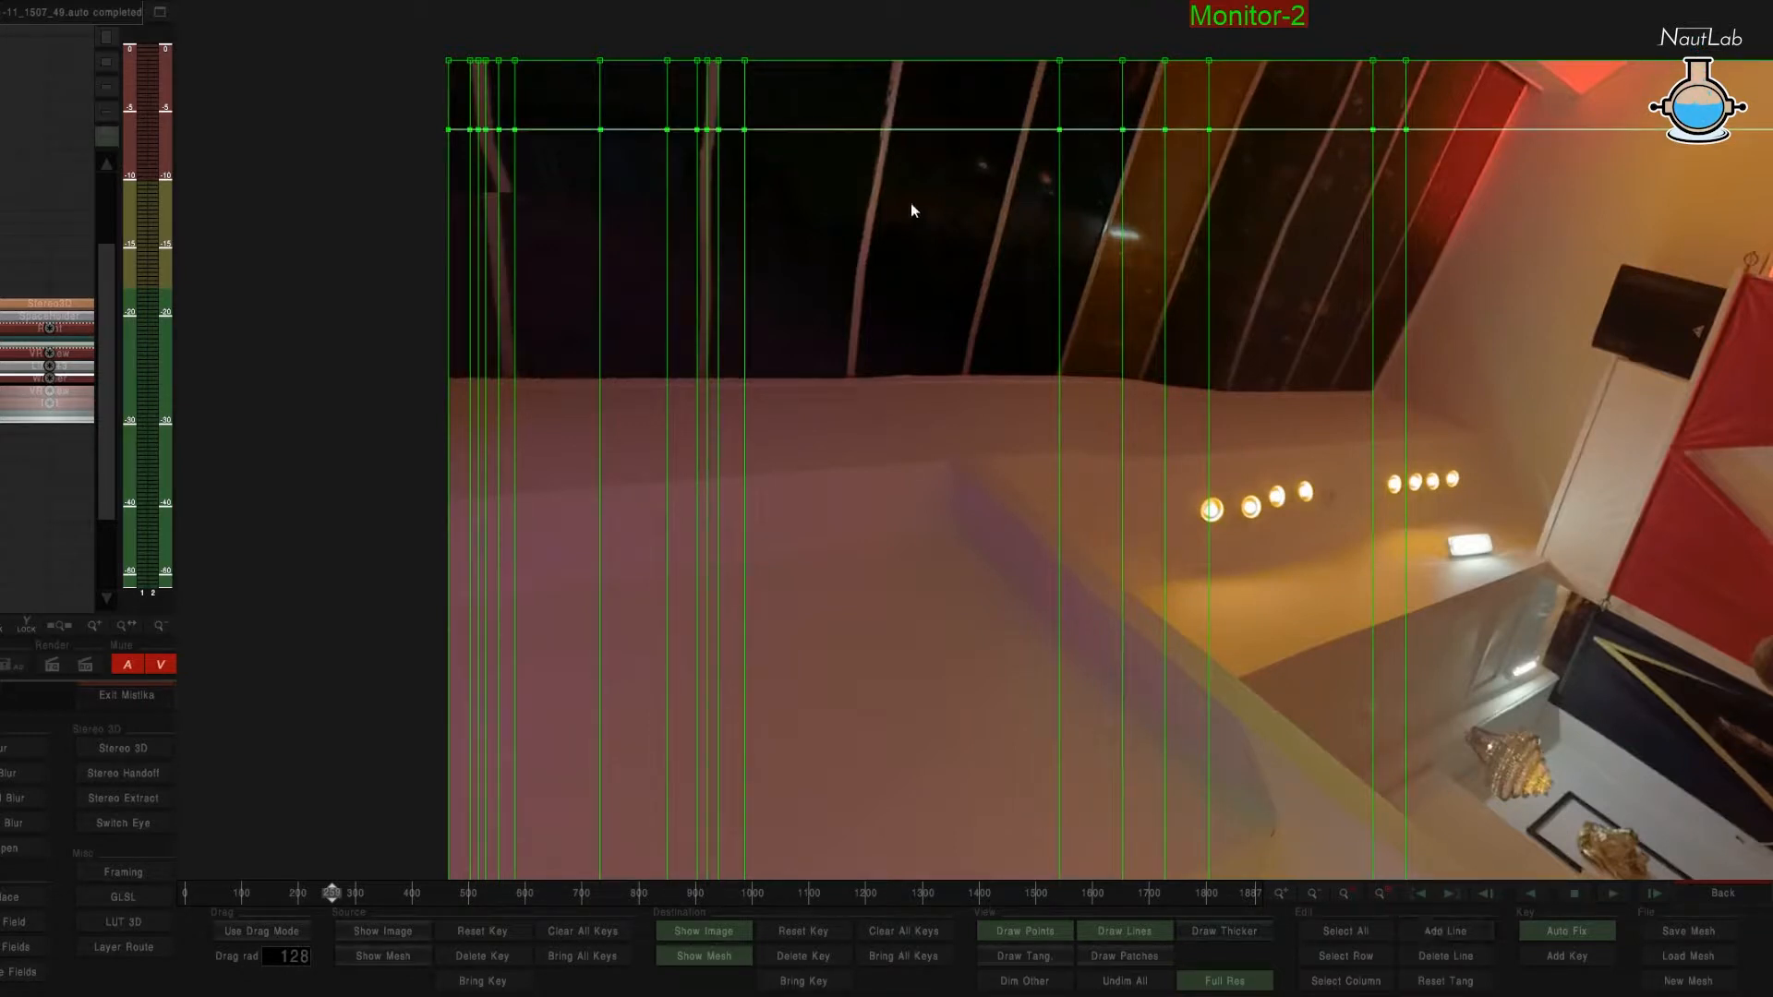
{"action": "left_click_drag", "start_coordinate": [862, 130], "coordinate": [856, 145]}
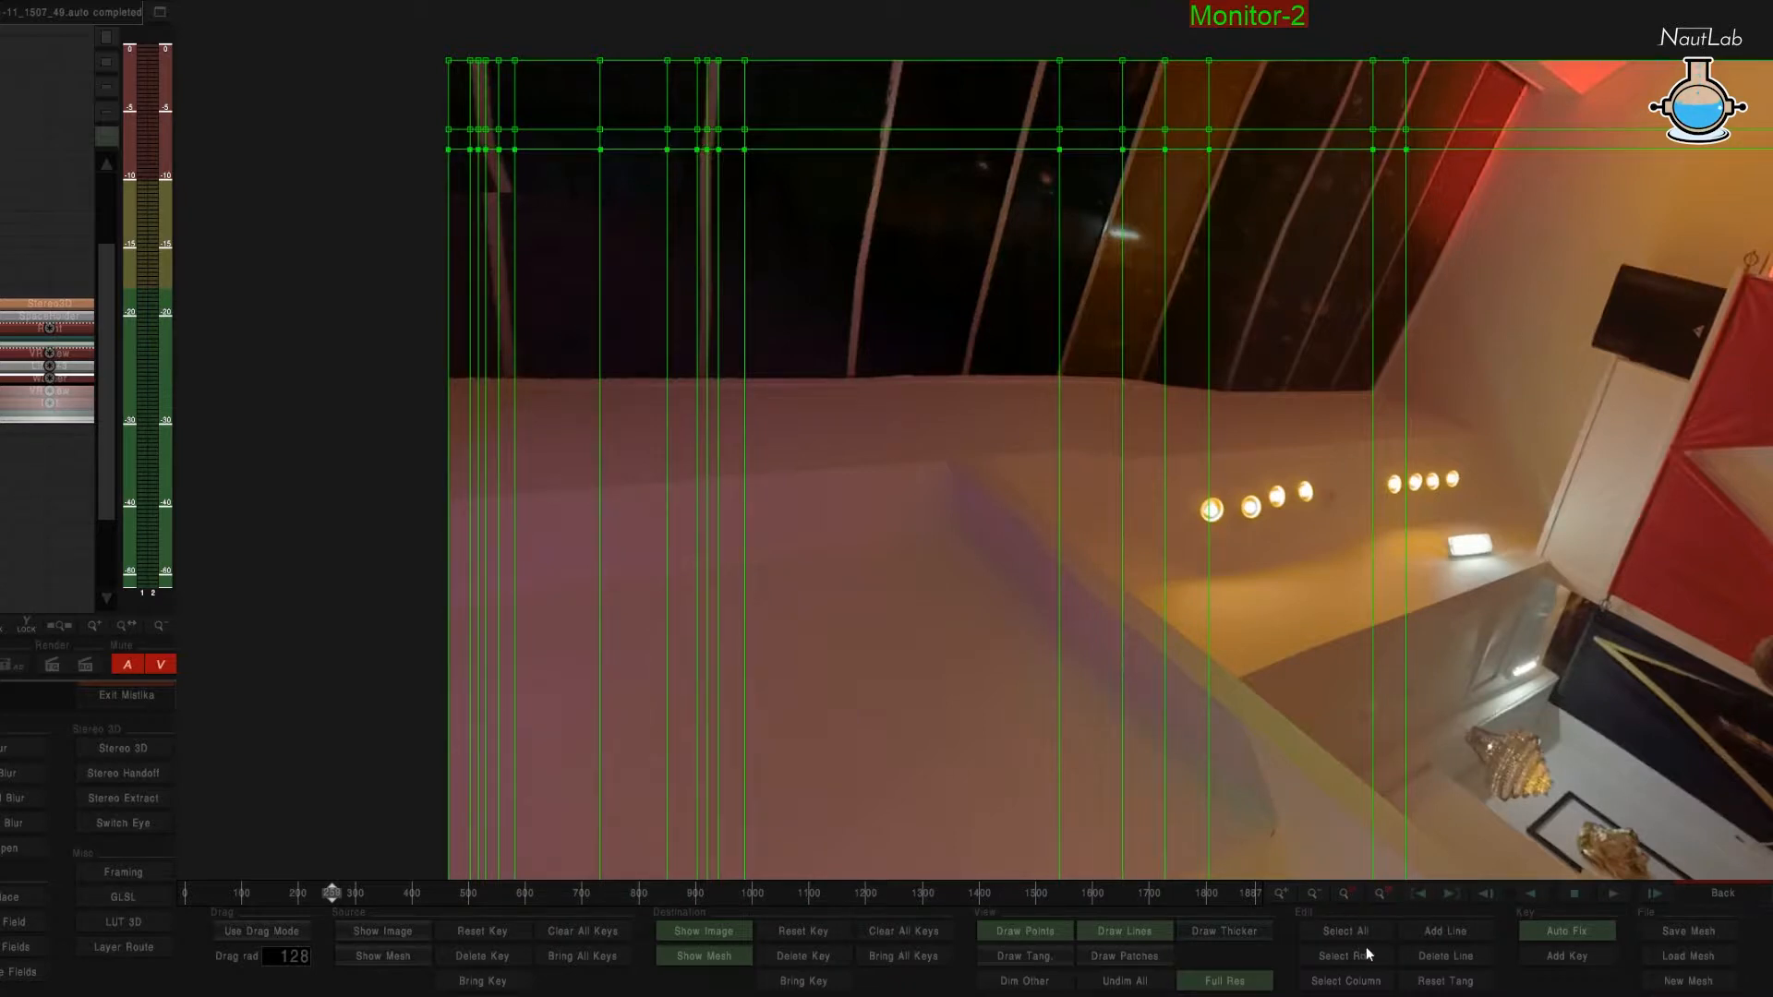
Add three more horizontal mesh lines through the middle of the windows, each below the previous one.
{"action": "left_click", "coordinate": [1413, 931]}
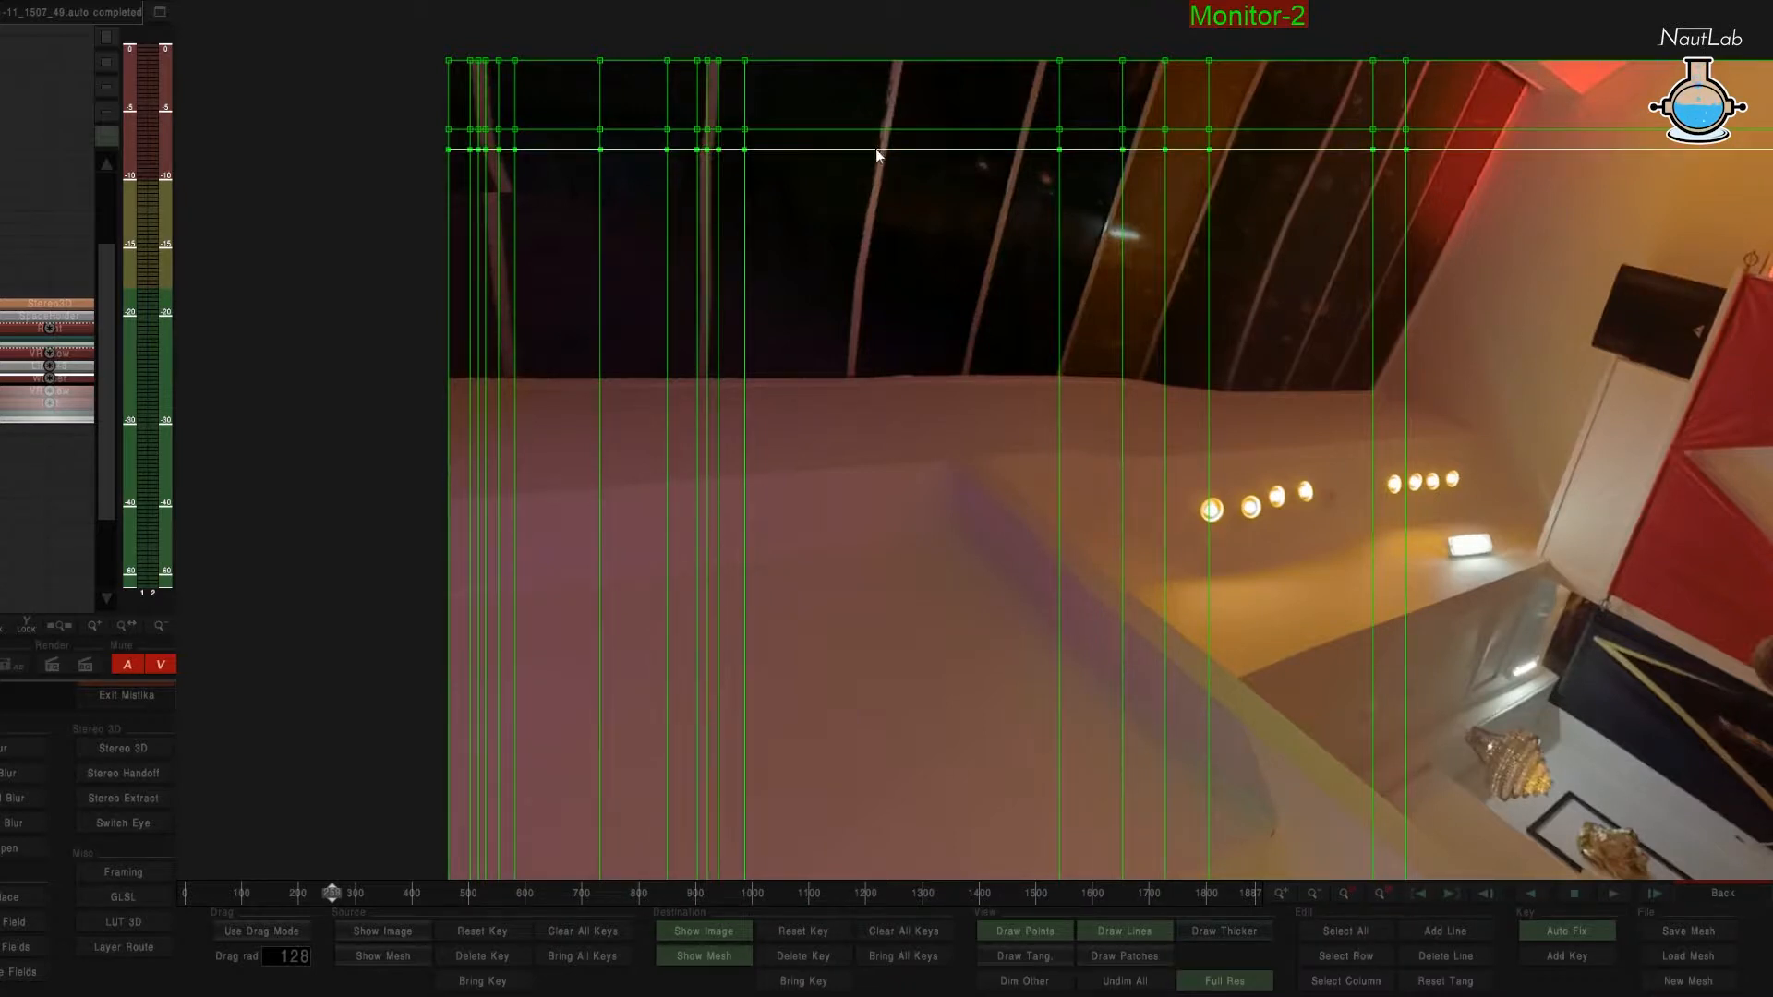
{"action": "left_click_drag", "start_coordinate": [876, 147], "coordinate": [862, 172]}
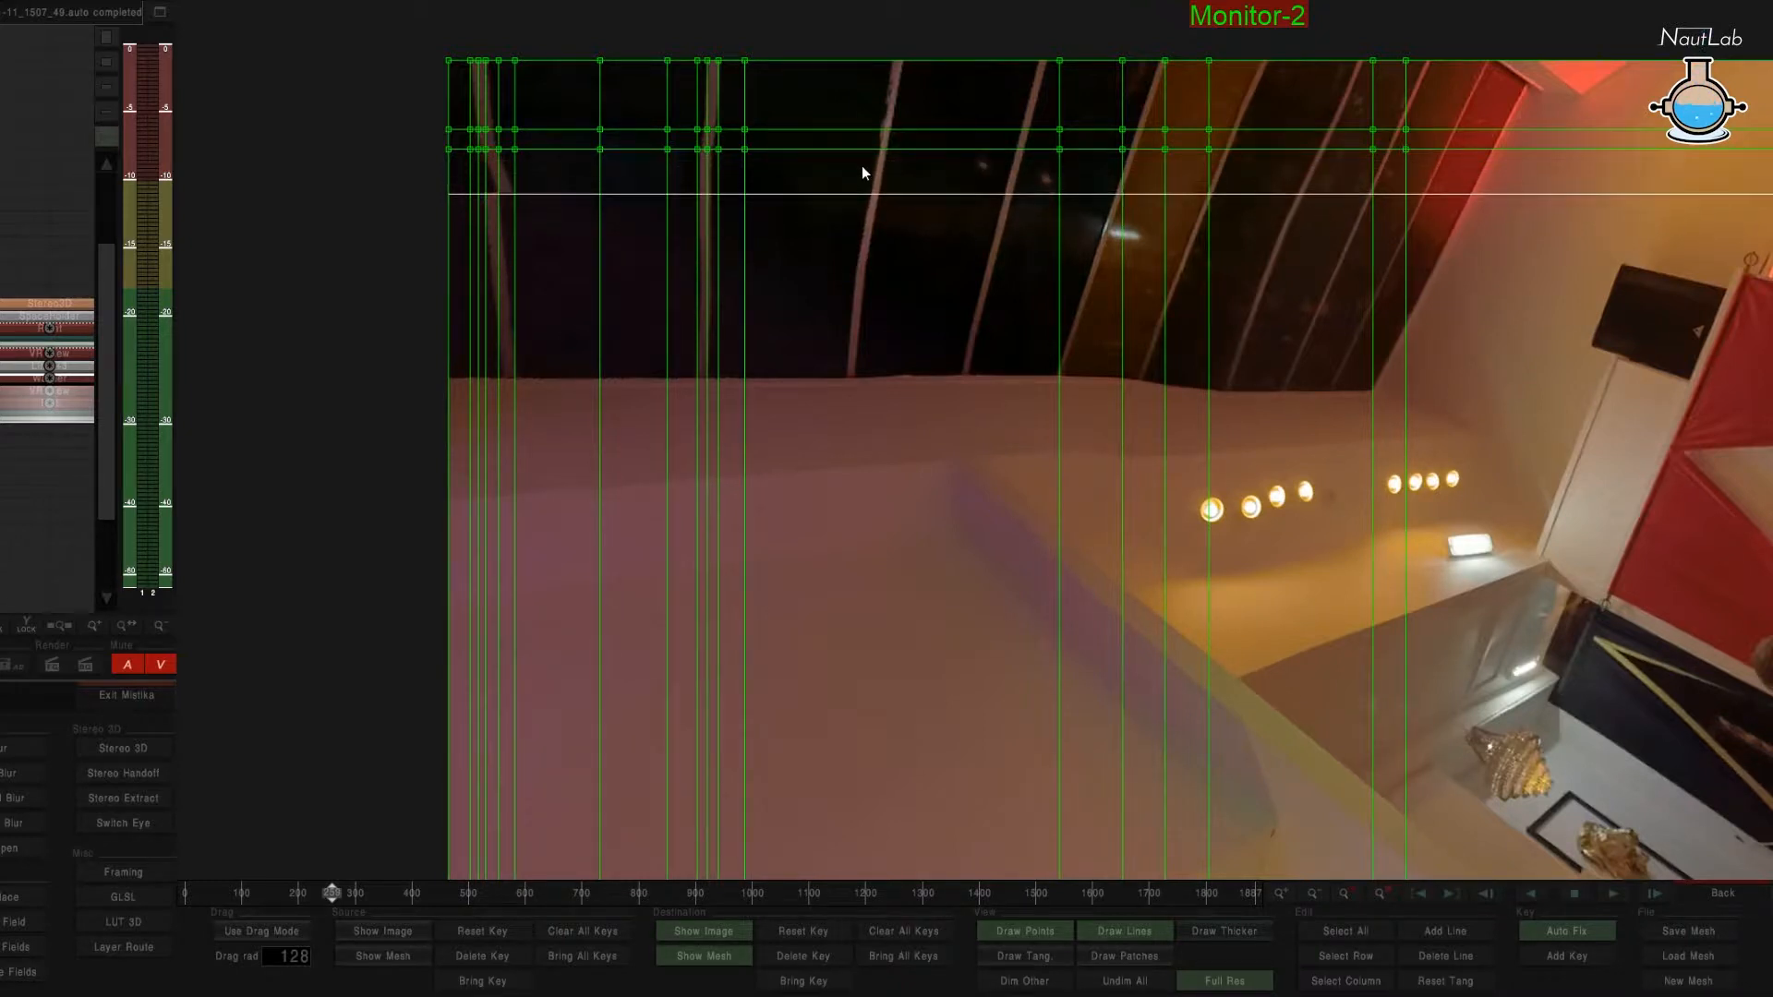
{"action": "left_click", "coordinate": [1442, 928]}
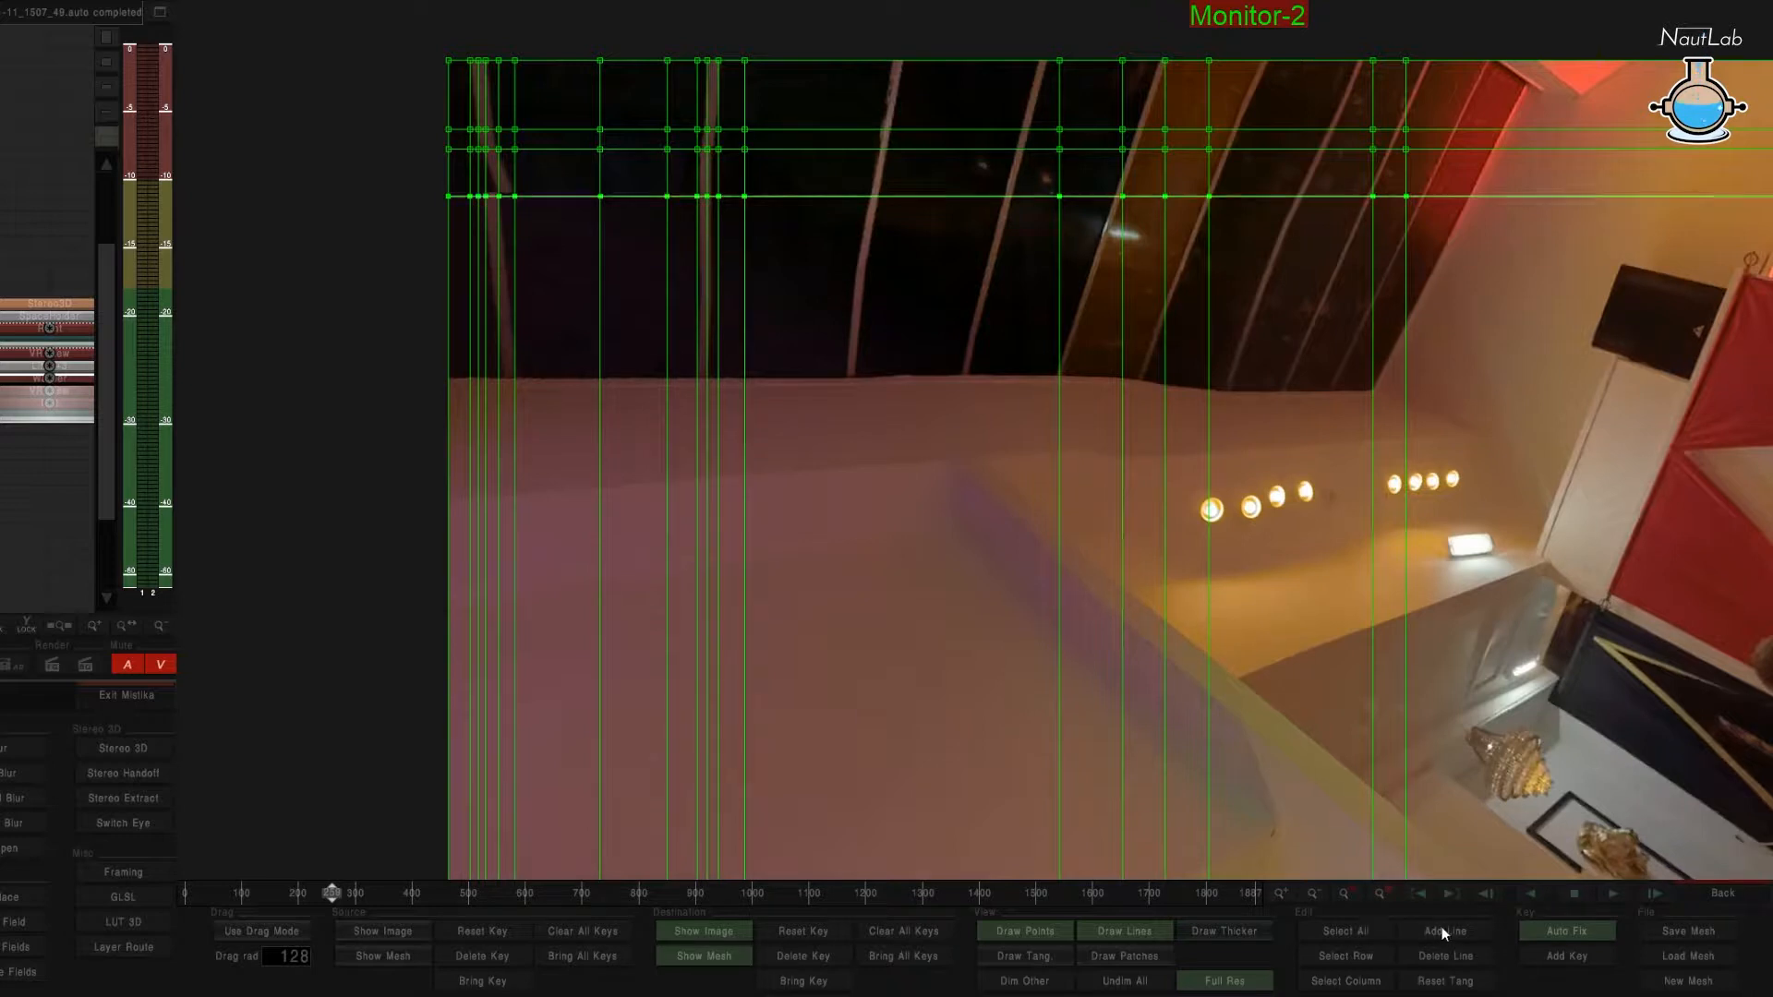
{"action": "left_click_drag", "start_coordinate": [792, 186], "coordinate": [802, 215]}
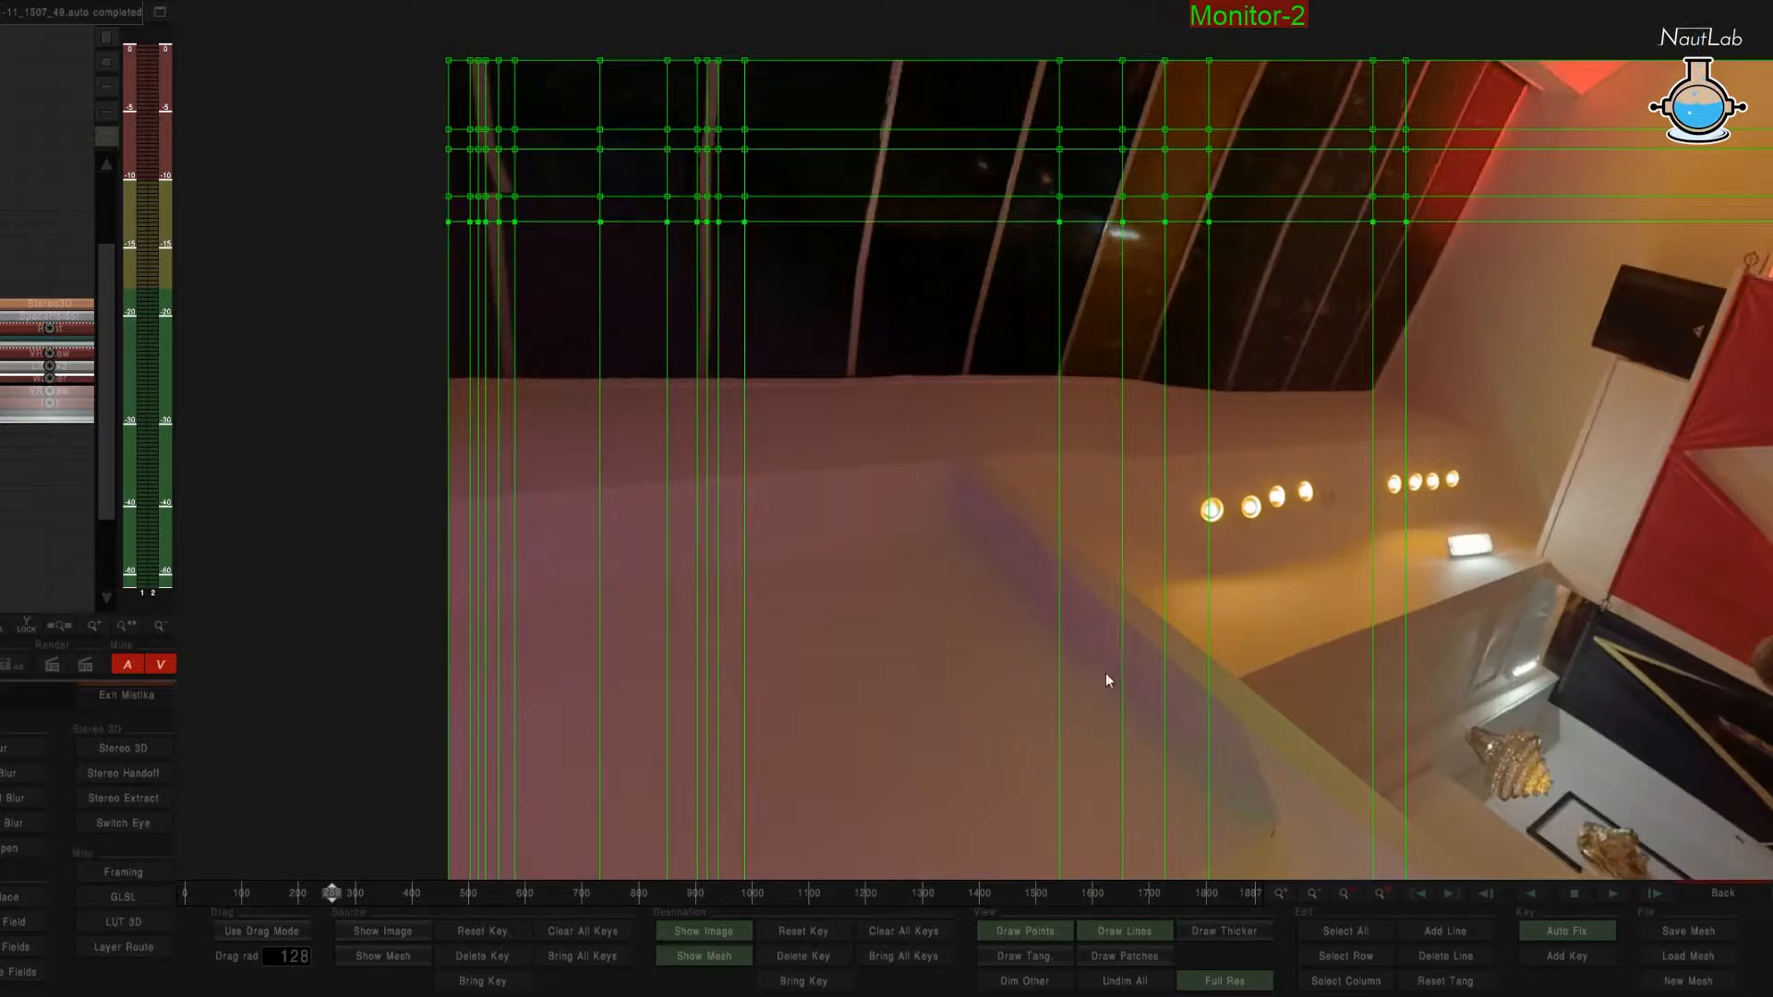
{"action": "left_click", "coordinate": [1426, 950]}
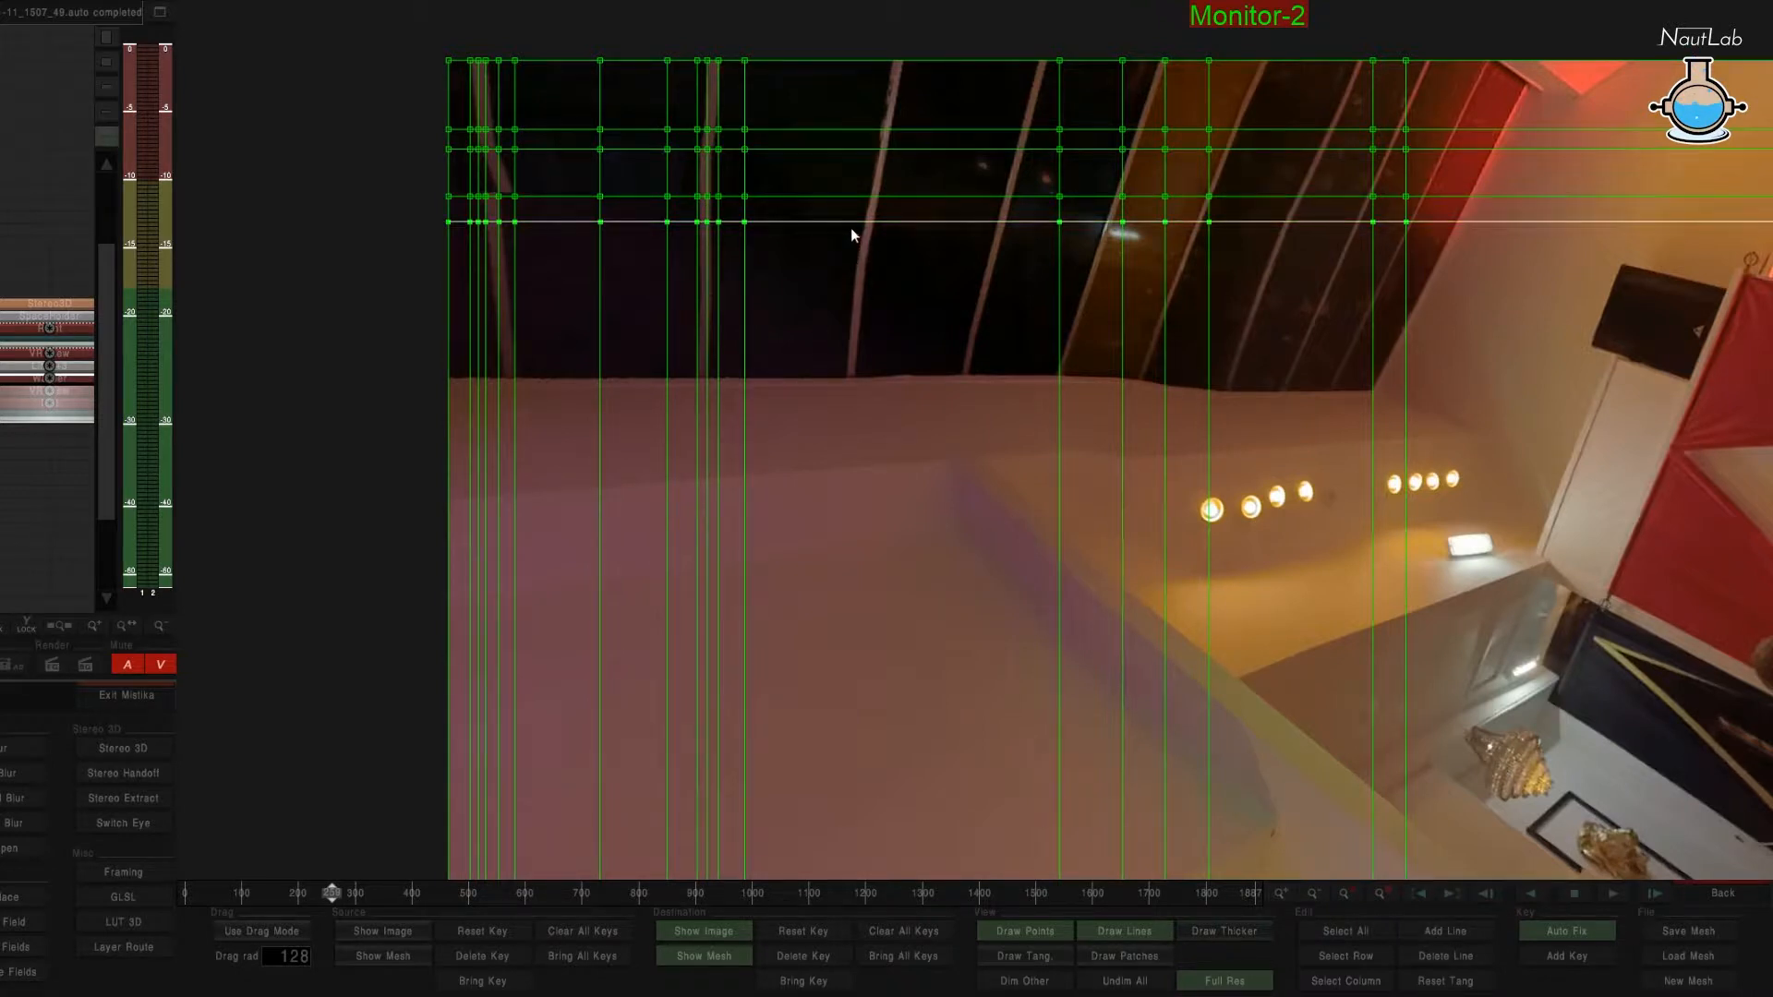
{"action": "left_click_drag", "start_coordinate": [848, 228], "coordinate": [846, 236]}
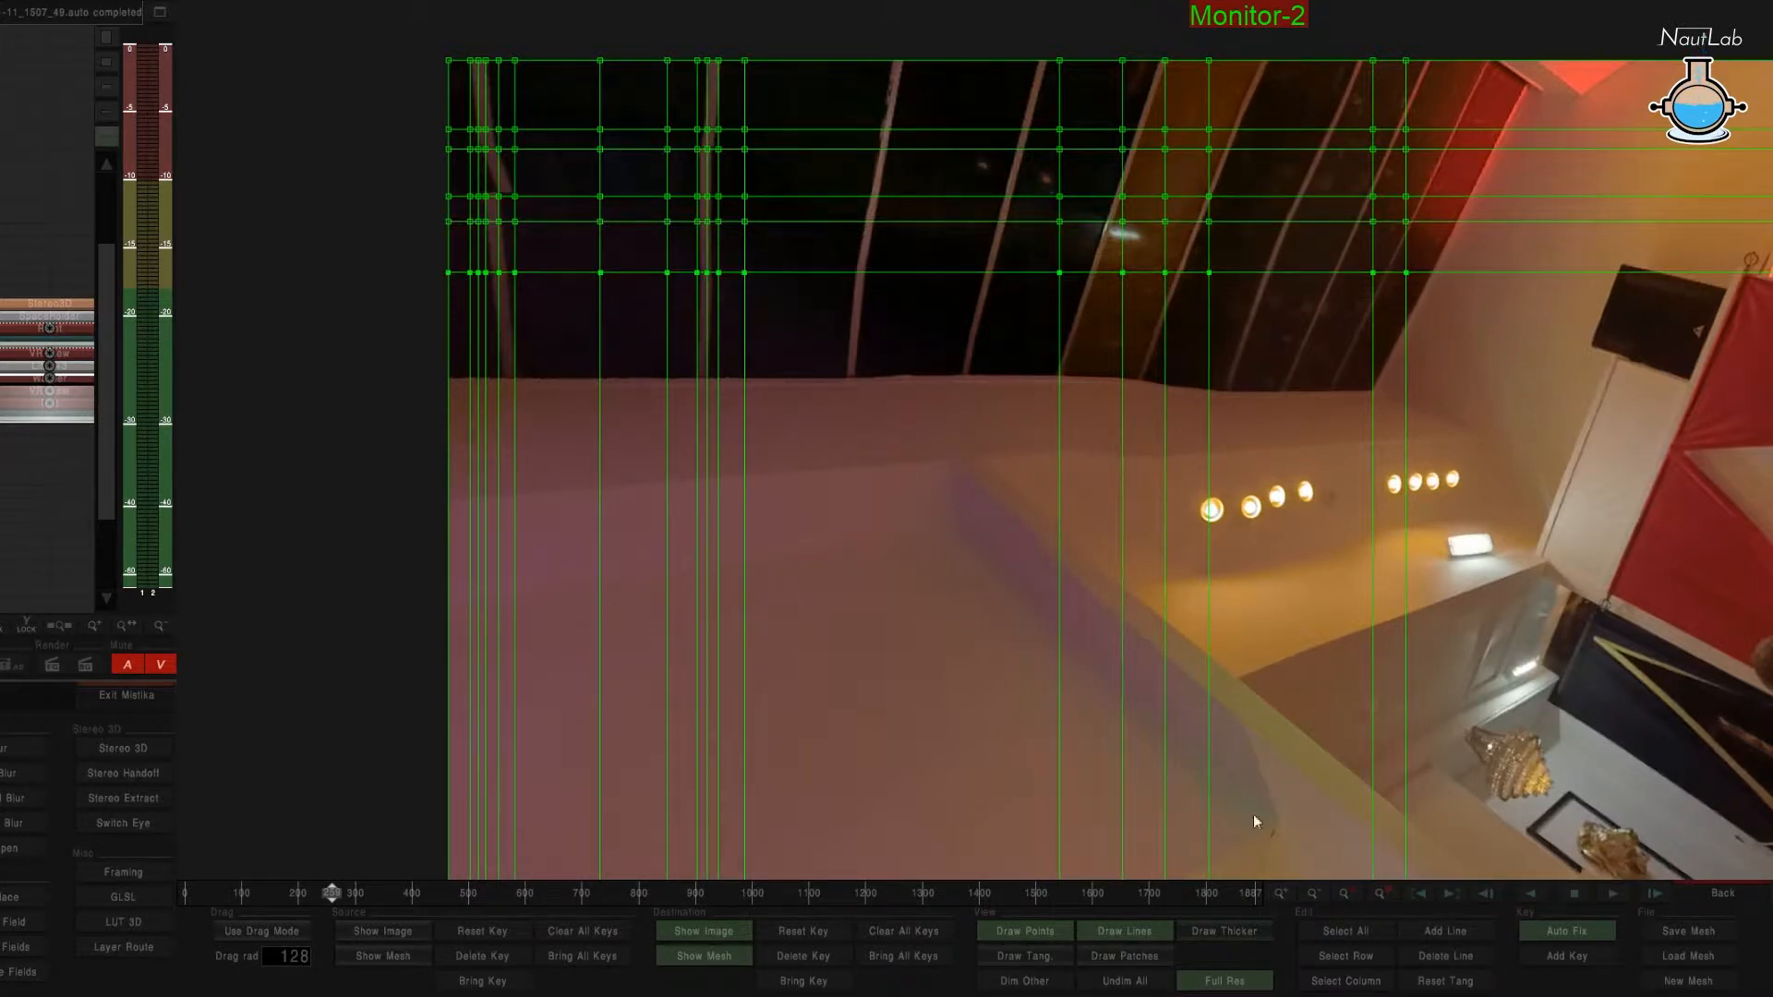
Add three horizontal mesh lines around the windows' lower edge: one just above it, one along it and one slightly below.
{"action": "left_click", "coordinate": [1438, 933]}
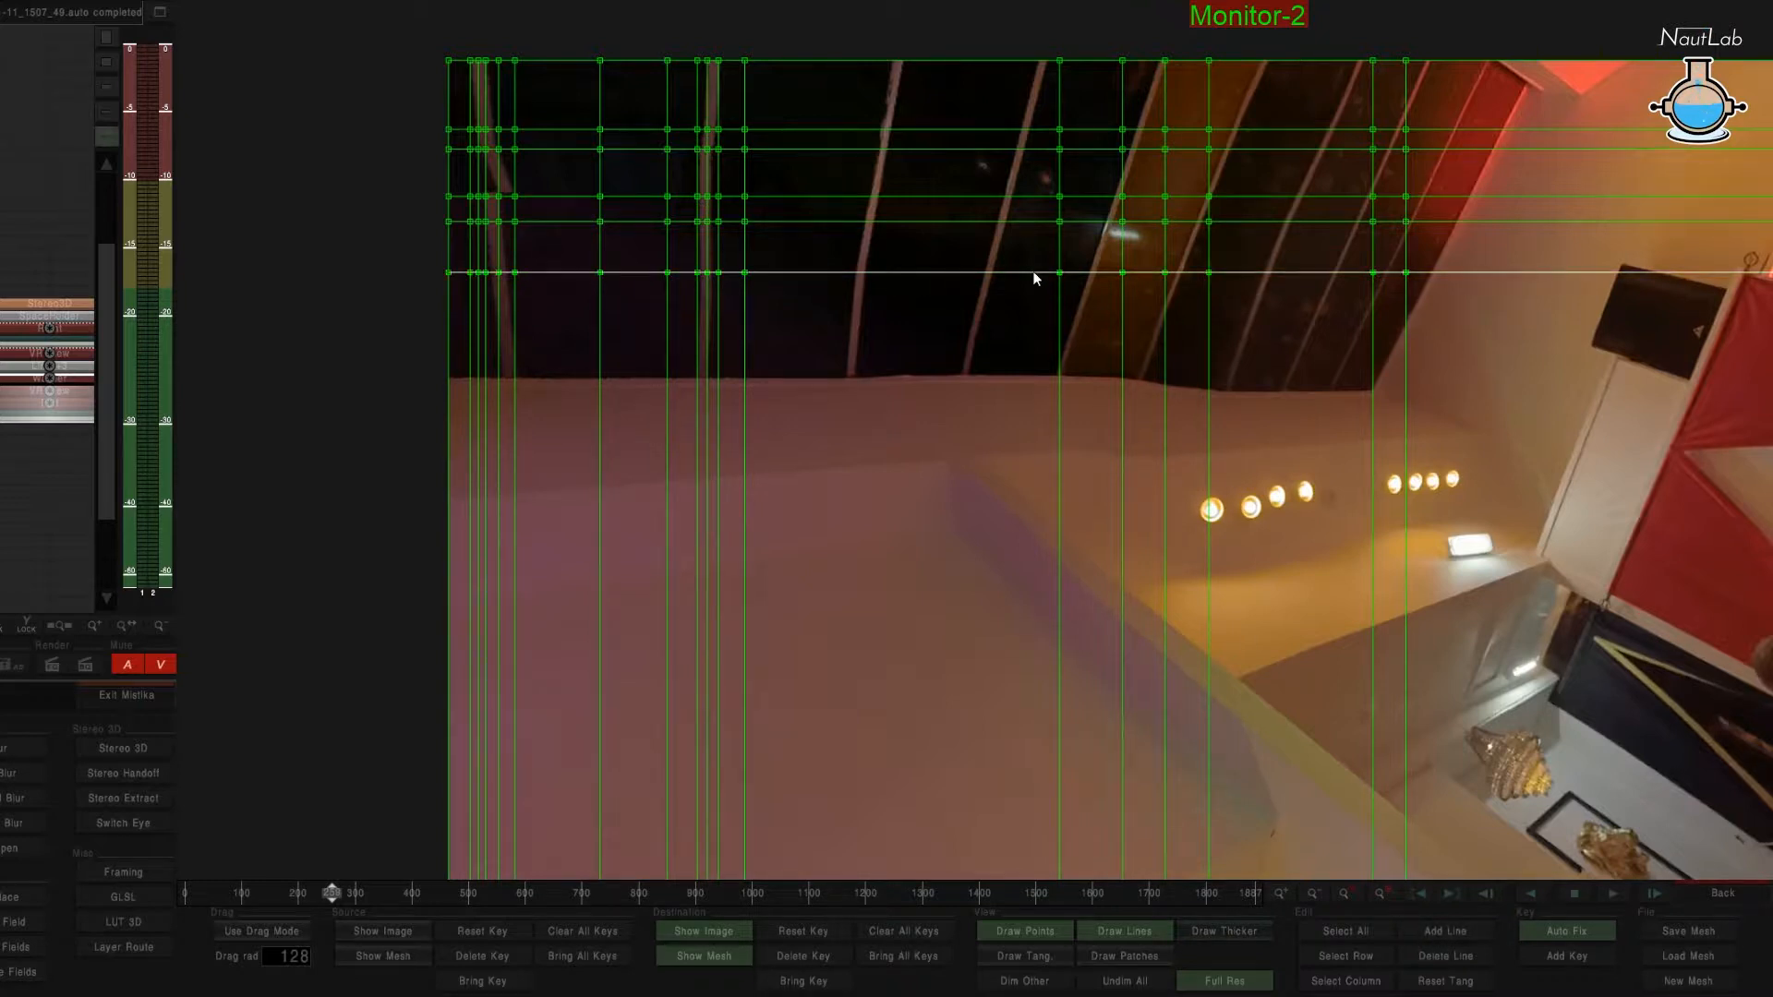
{"action": "left_click_drag", "start_coordinate": [1032, 269], "coordinate": [1029, 291]}
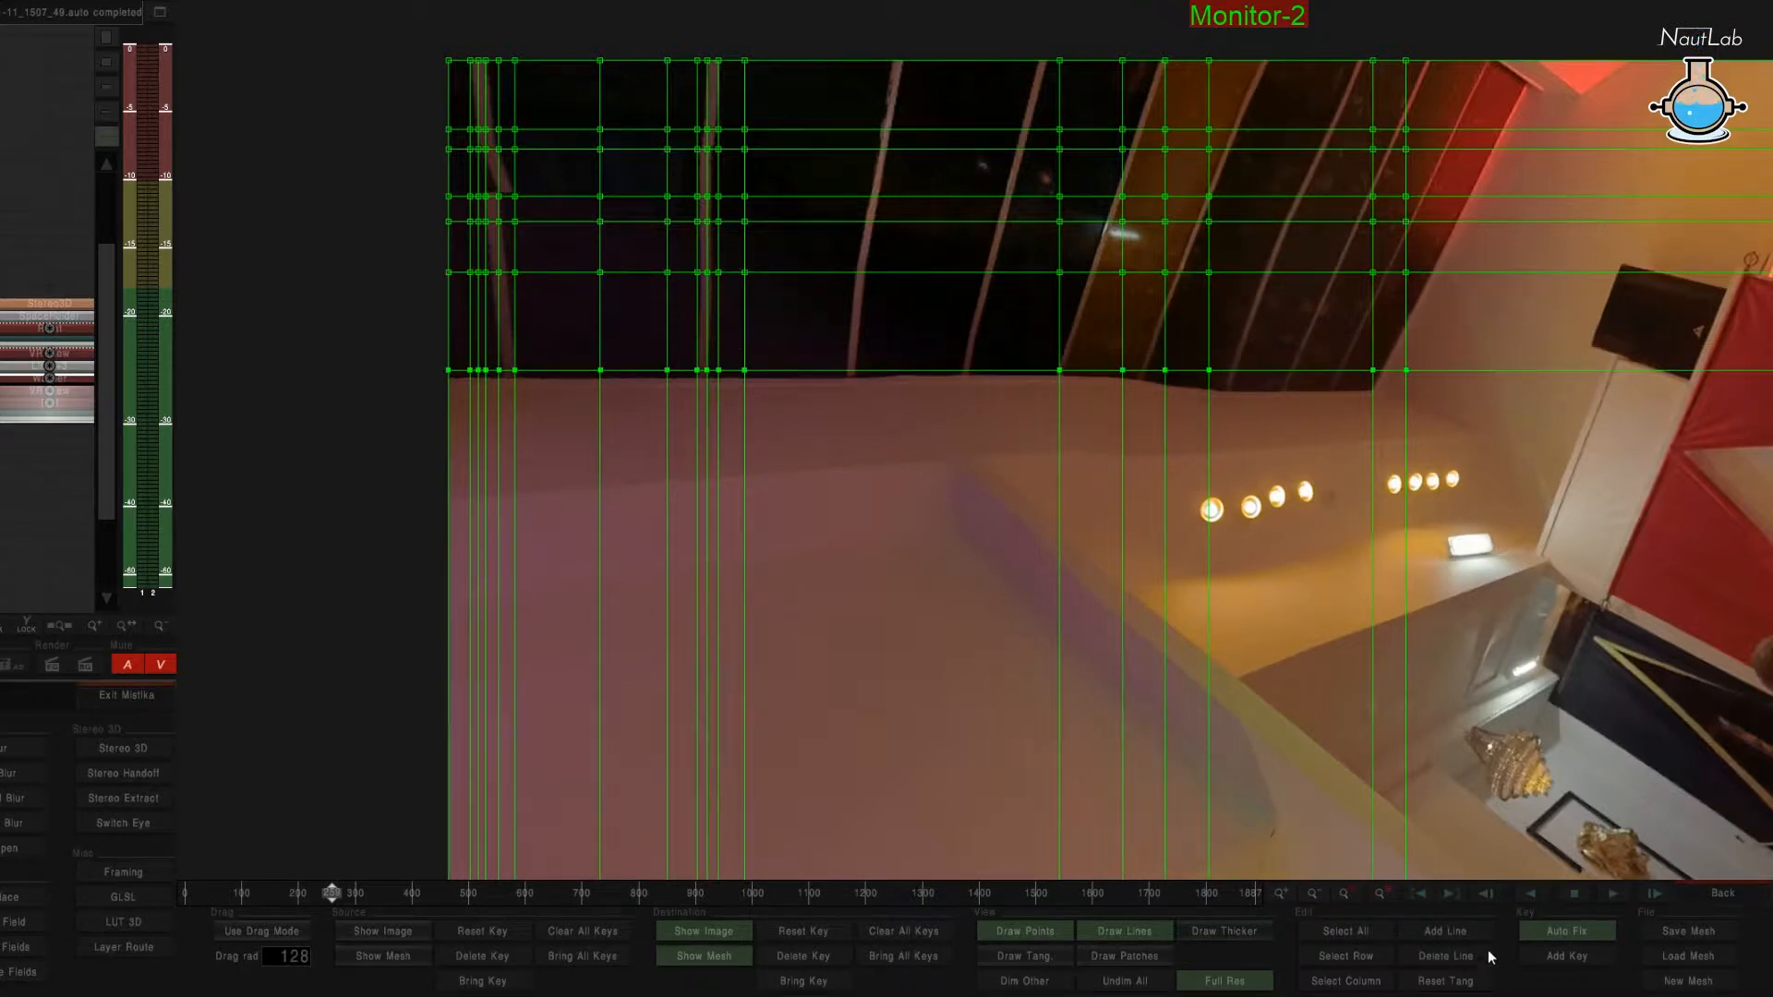
{"action": "left_click", "coordinate": [1458, 933]}
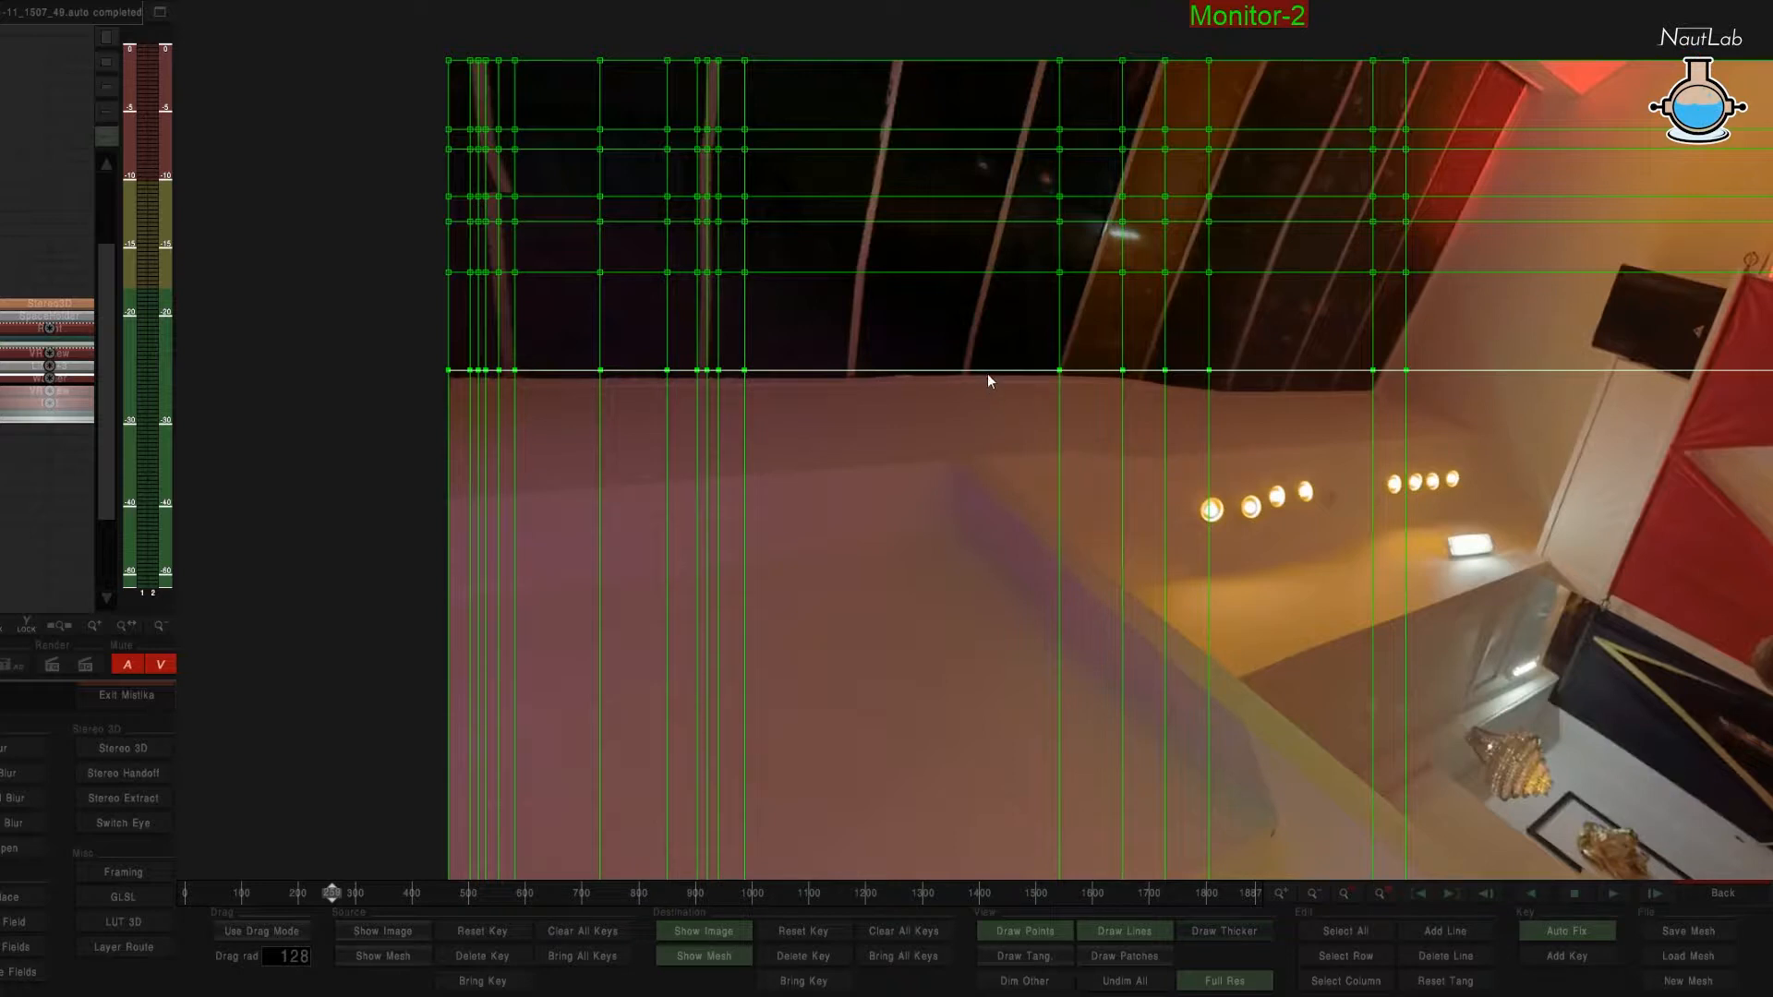
{"action": "left_click_drag", "start_coordinate": [988, 381], "coordinate": [986, 376]}
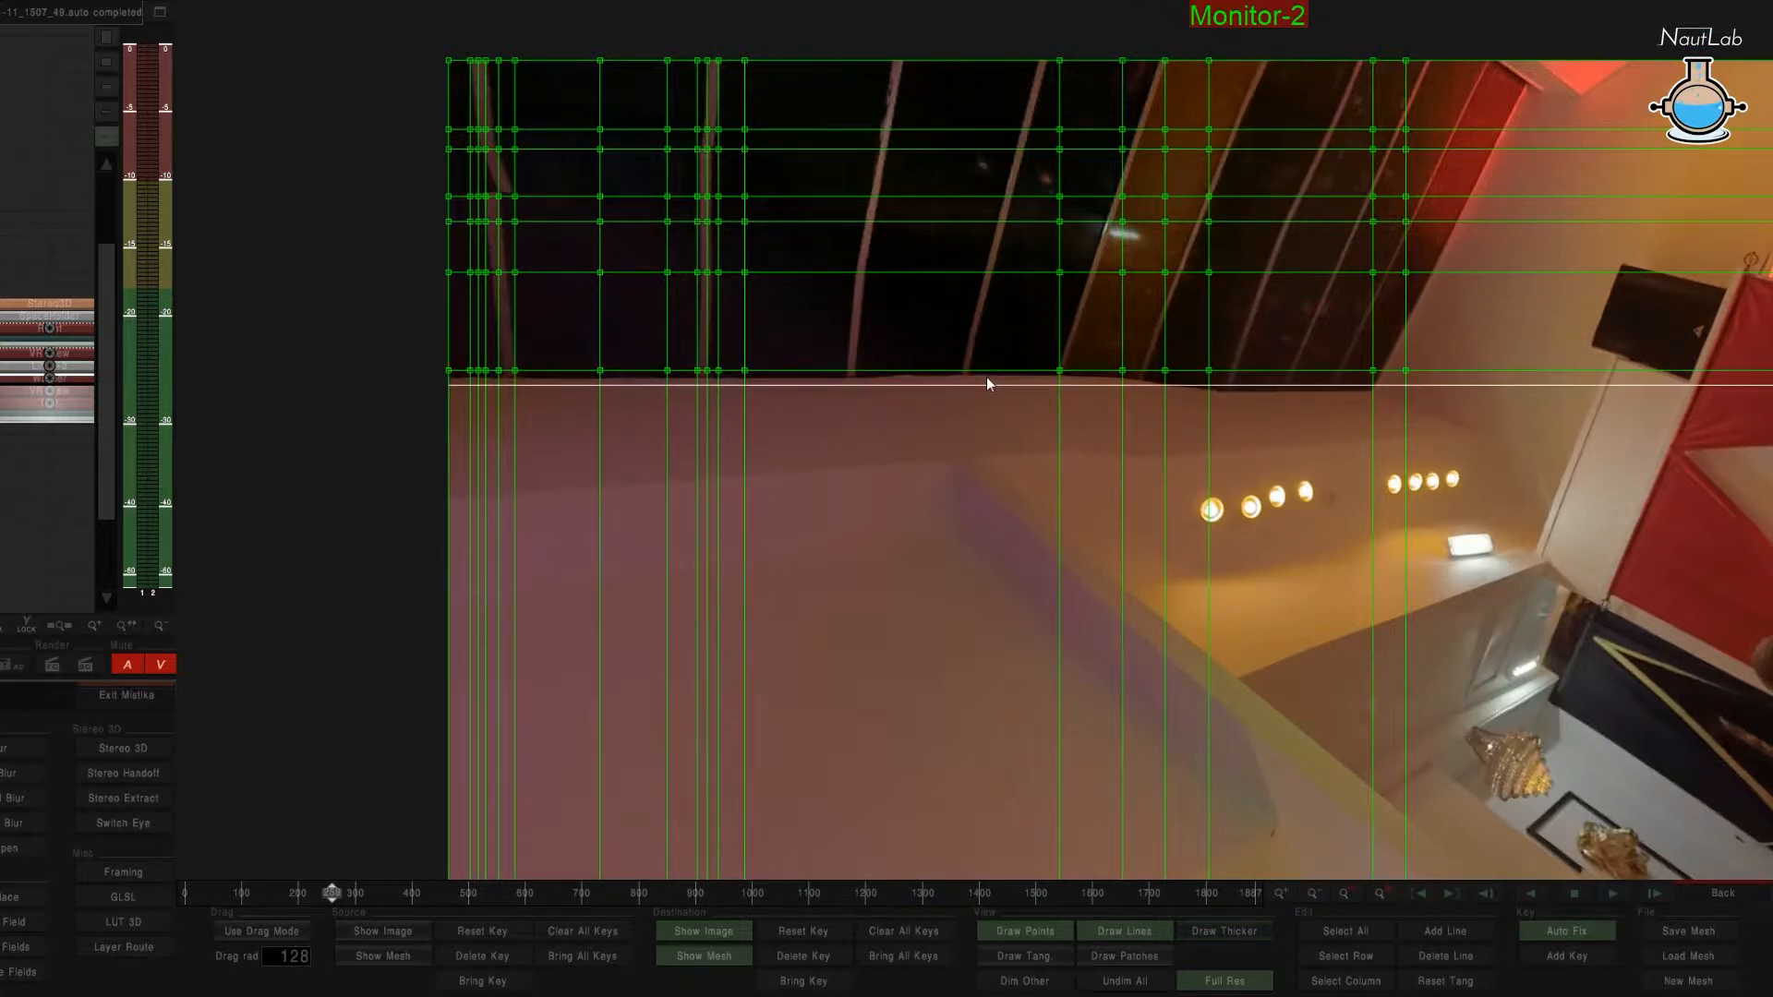
{"action": "left_click", "coordinate": [1459, 932]}
{"action": "left_click_drag", "start_coordinate": [1045, 383], "coordinate": [1045, 389]}
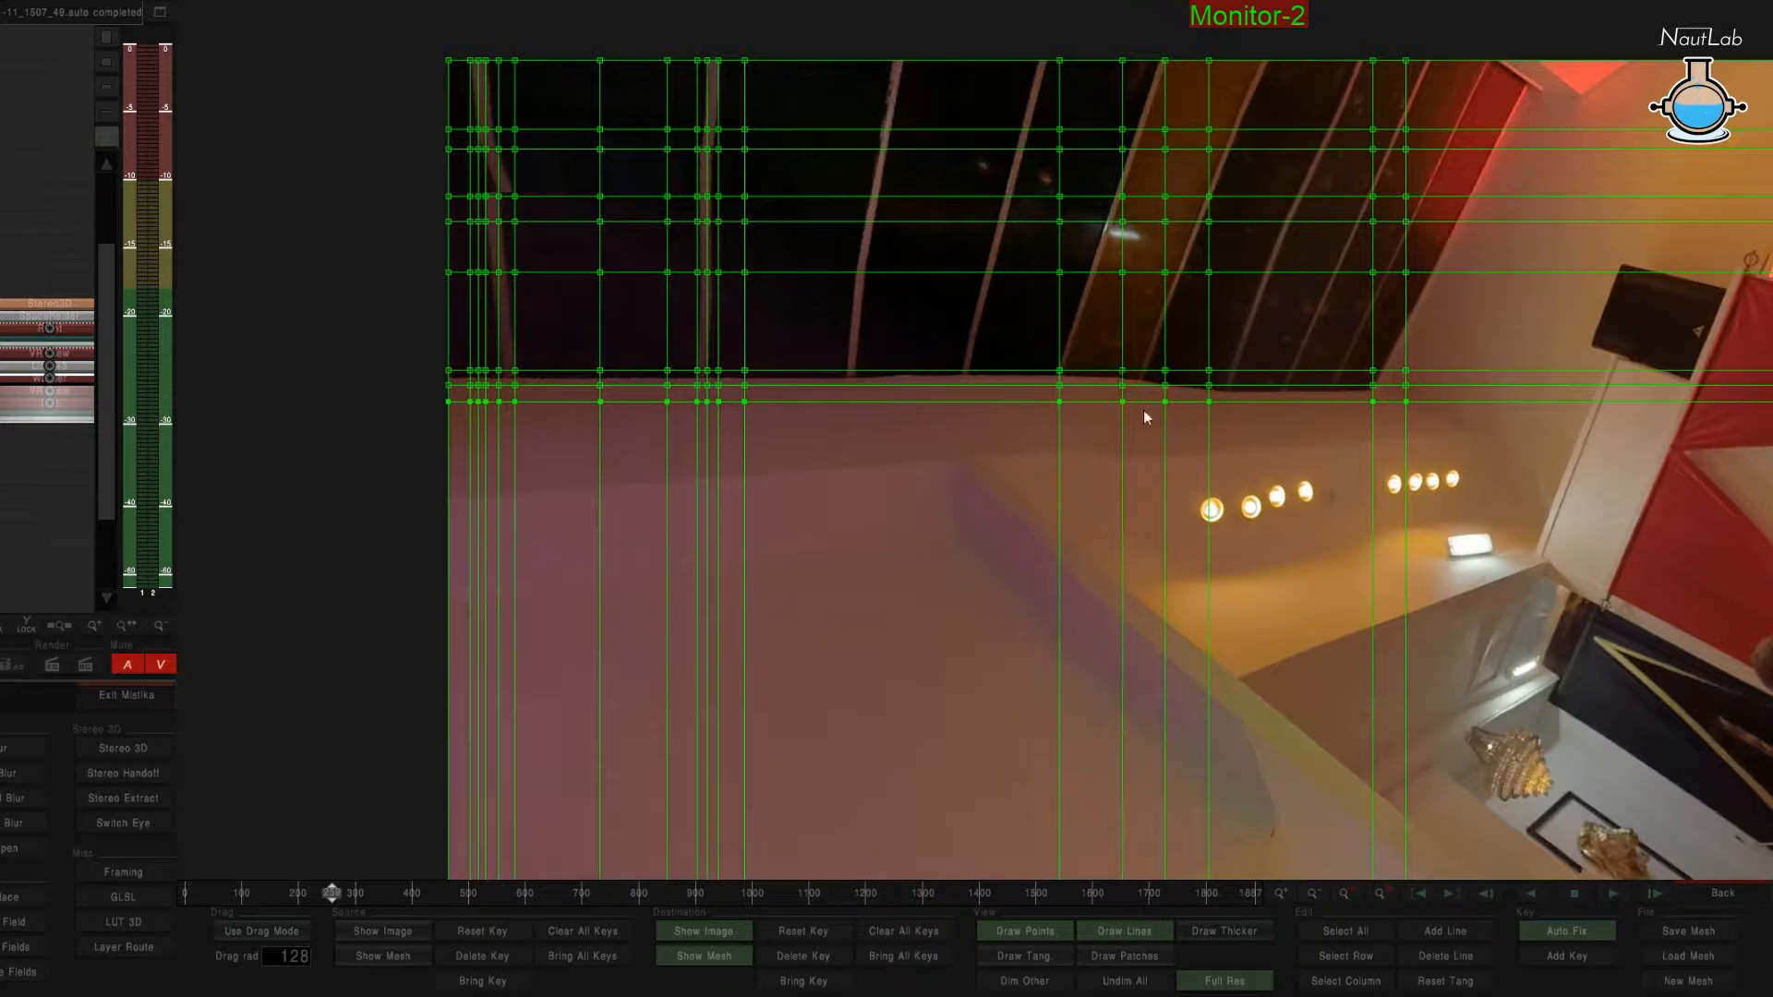
Raise two neighbouring mesh points on the line along the windows' lower edge, above and just before the first ceiling lamp.
{"action": "scroll", "coordinate": [1305, 463], "scroll_direction": "up", "scroll_amount": 3}
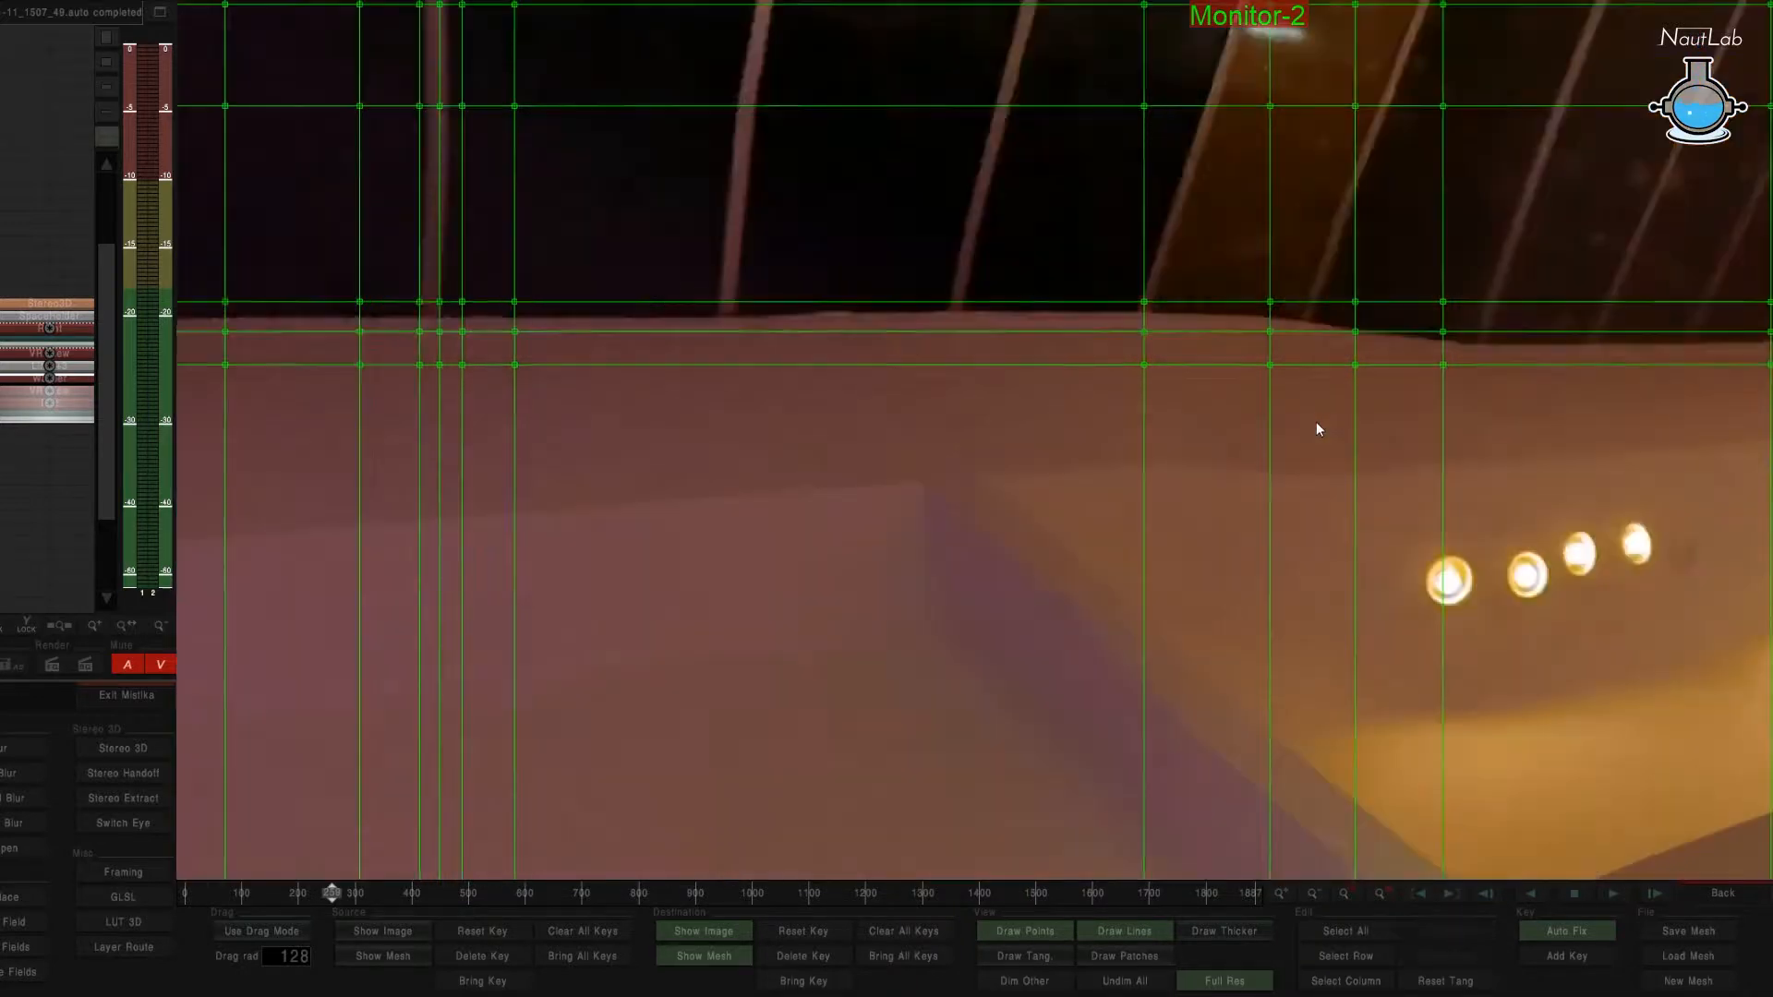
{"action": "scroll", "coordinate": [1313, 422], "scroll_direction": "down", "scroll_amount": 2}
{"action": "left_click_drag", "start_coordinate": [1313, 426], "coordinate": [861, 447]}
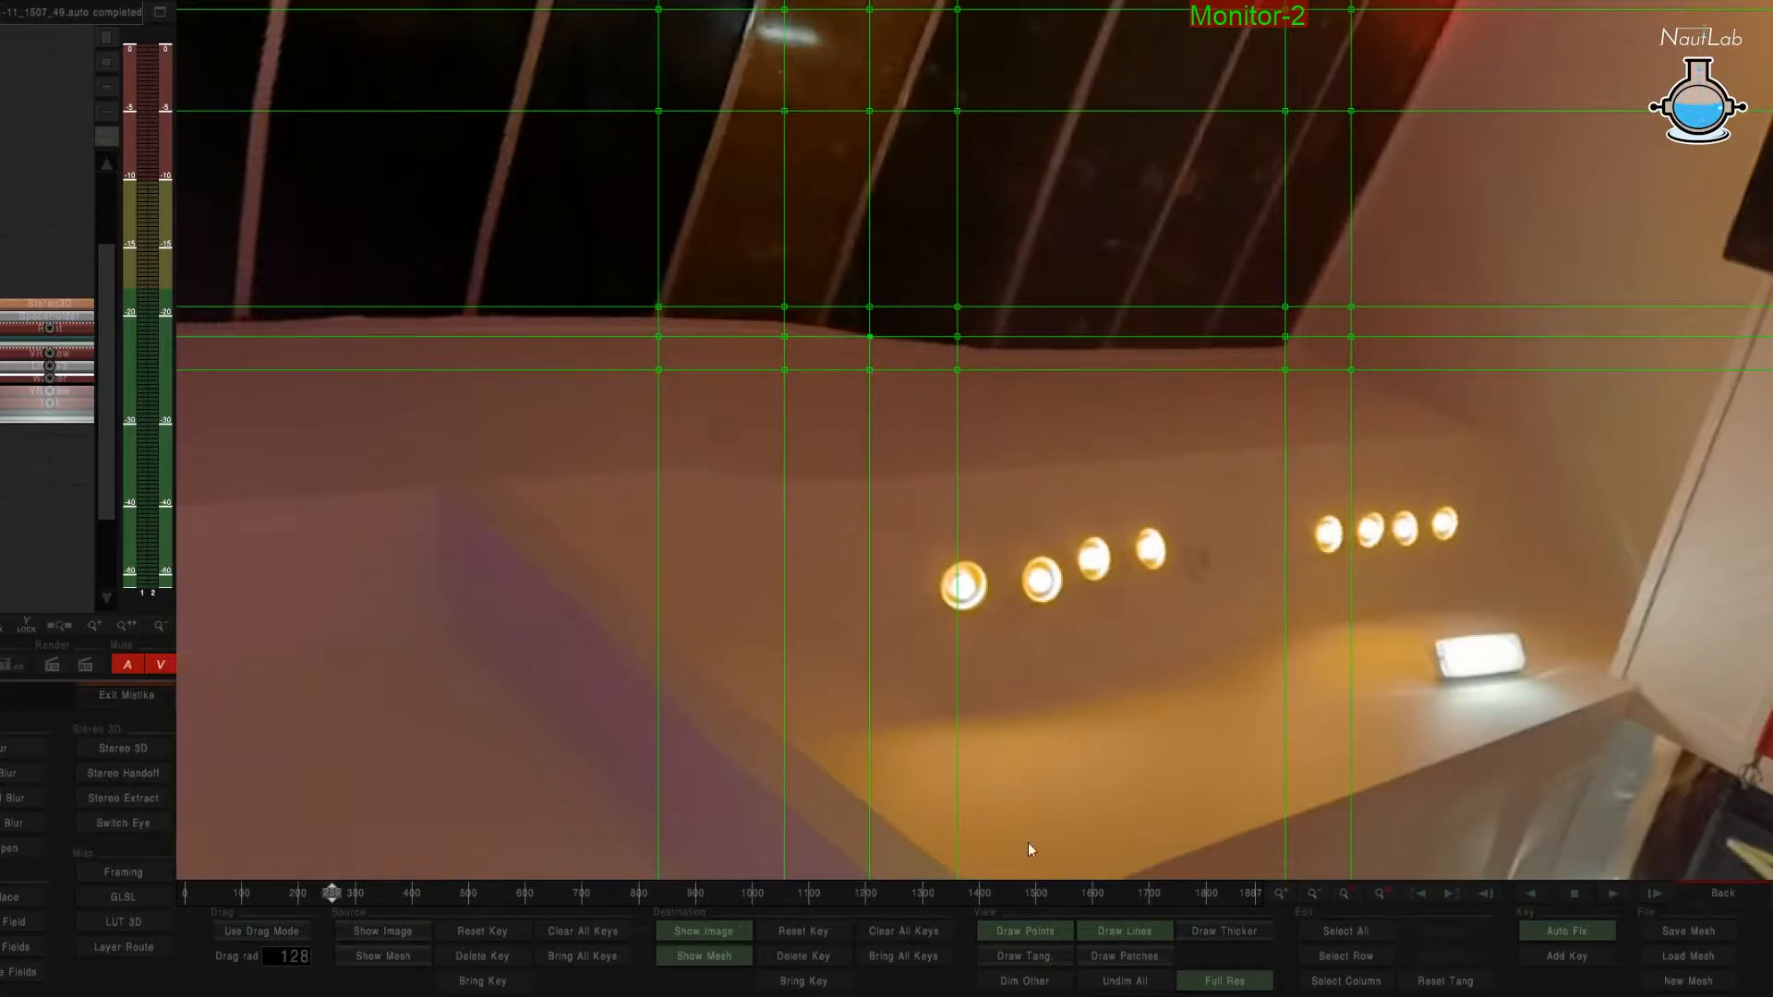
{"action": "left_click", "coordinate": [1025, 957]}
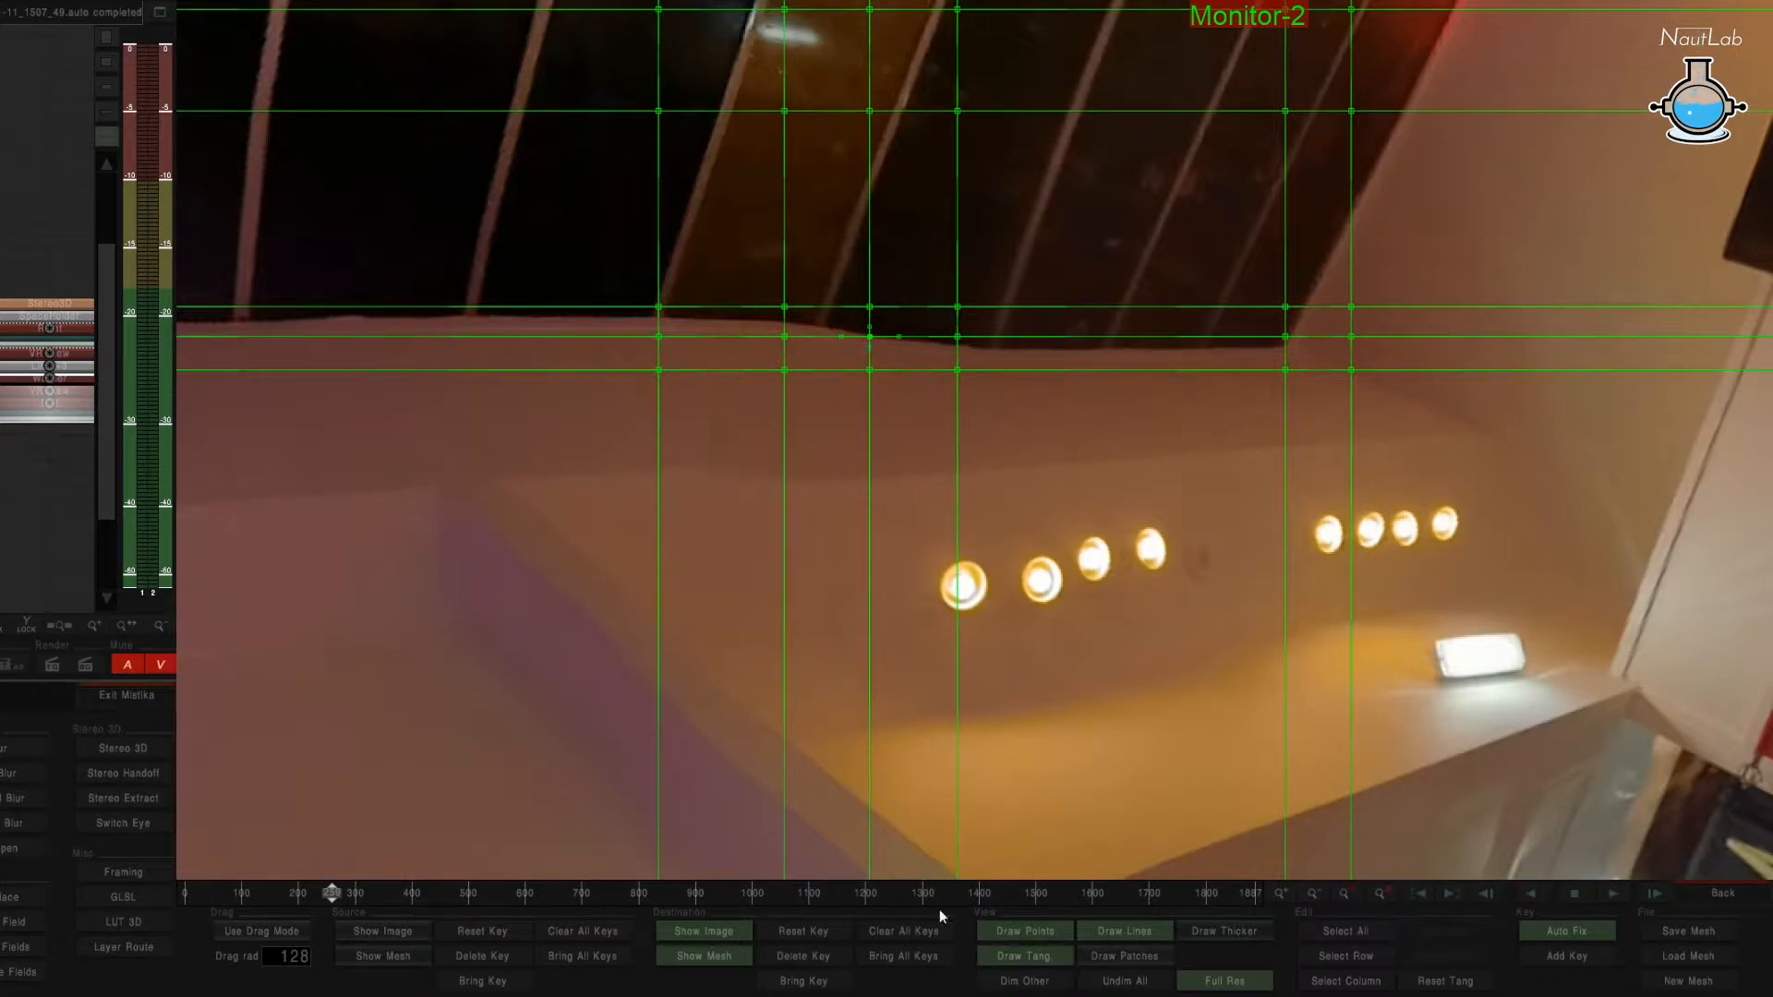
{"action": "left_click", "coordinate": [1025, 957]}
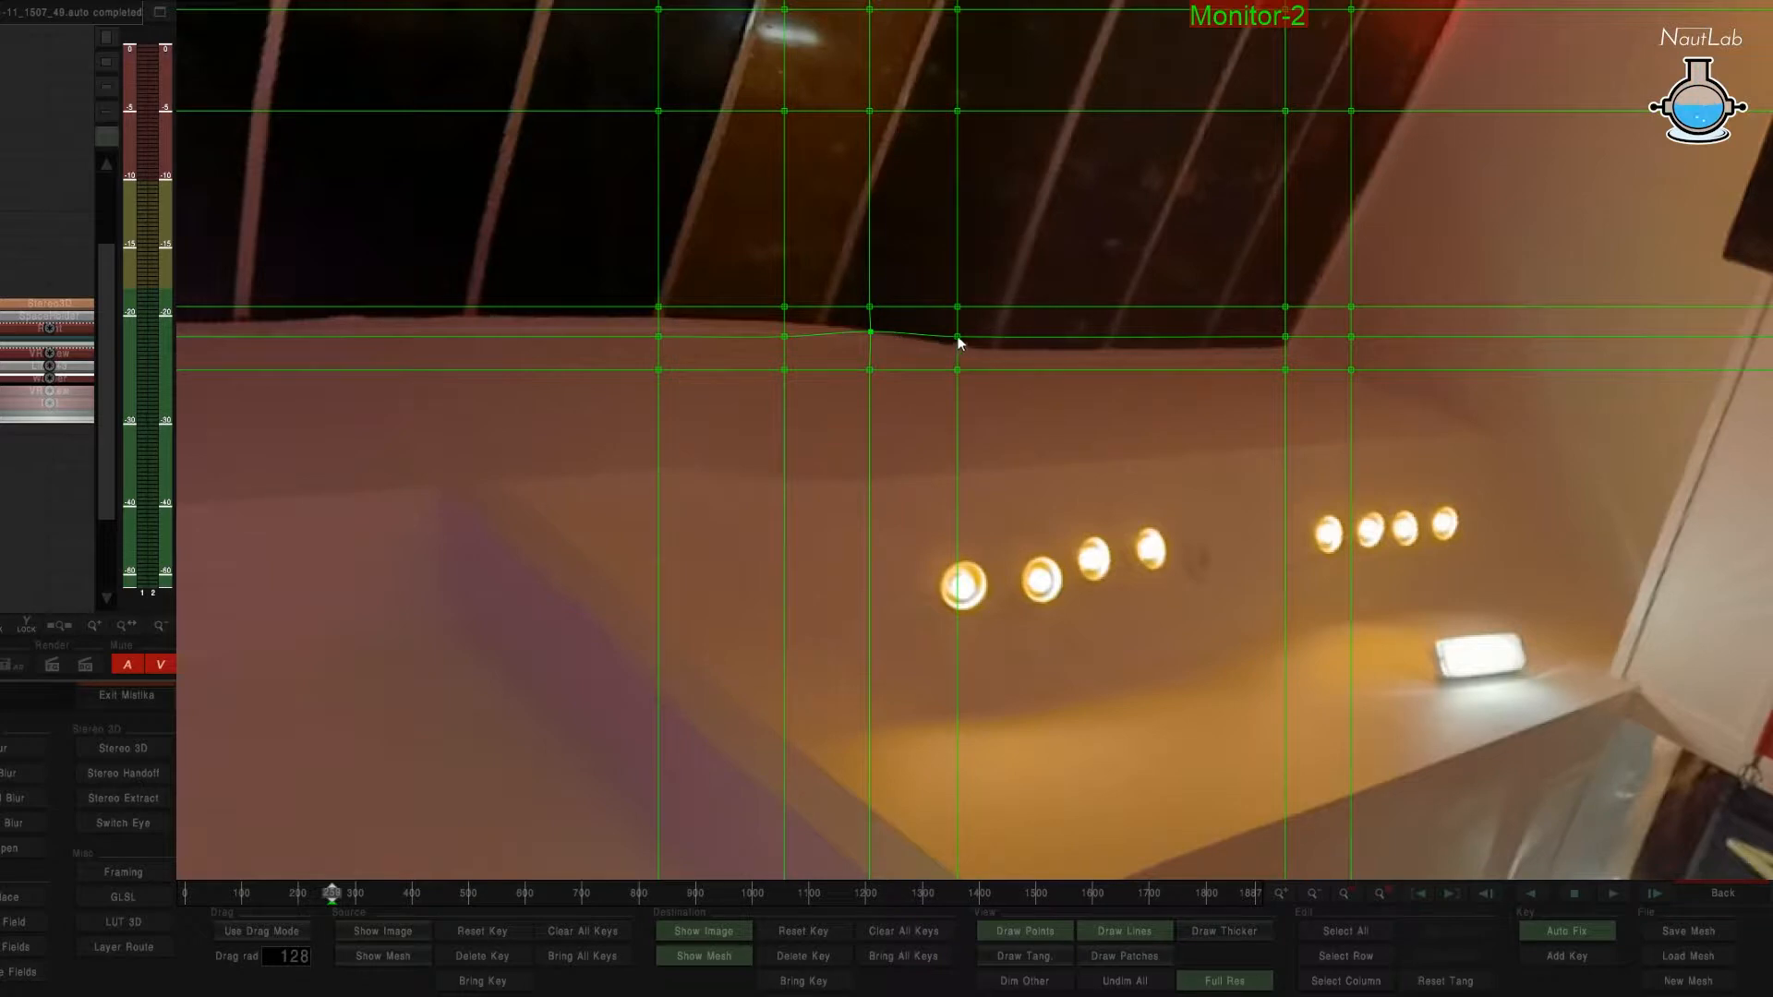
{"action": "left_click_drag", "start_coordinate": [960, 339], "coordinate": [960, 372]}
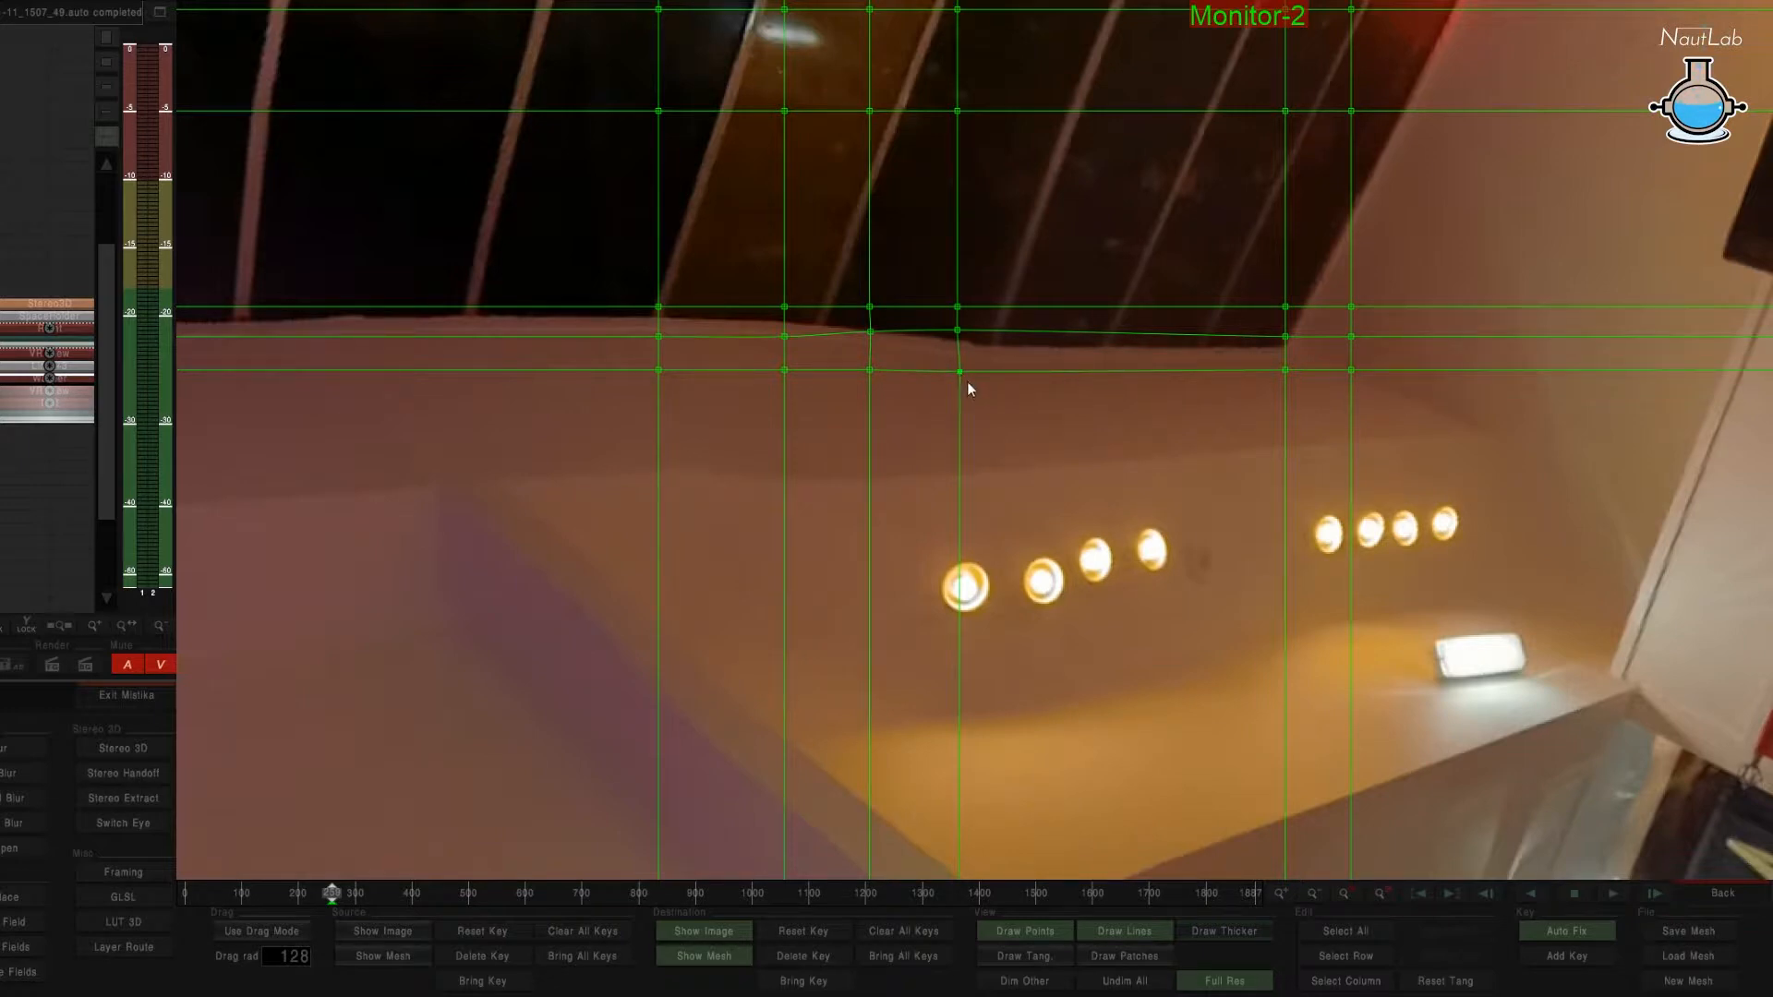
Add a horizontal mesh line above the ceiling lamps and raise points under the windows, from the first lamp to the window corner.
{"action": "left_click", "coordinate": [1345, 955]}
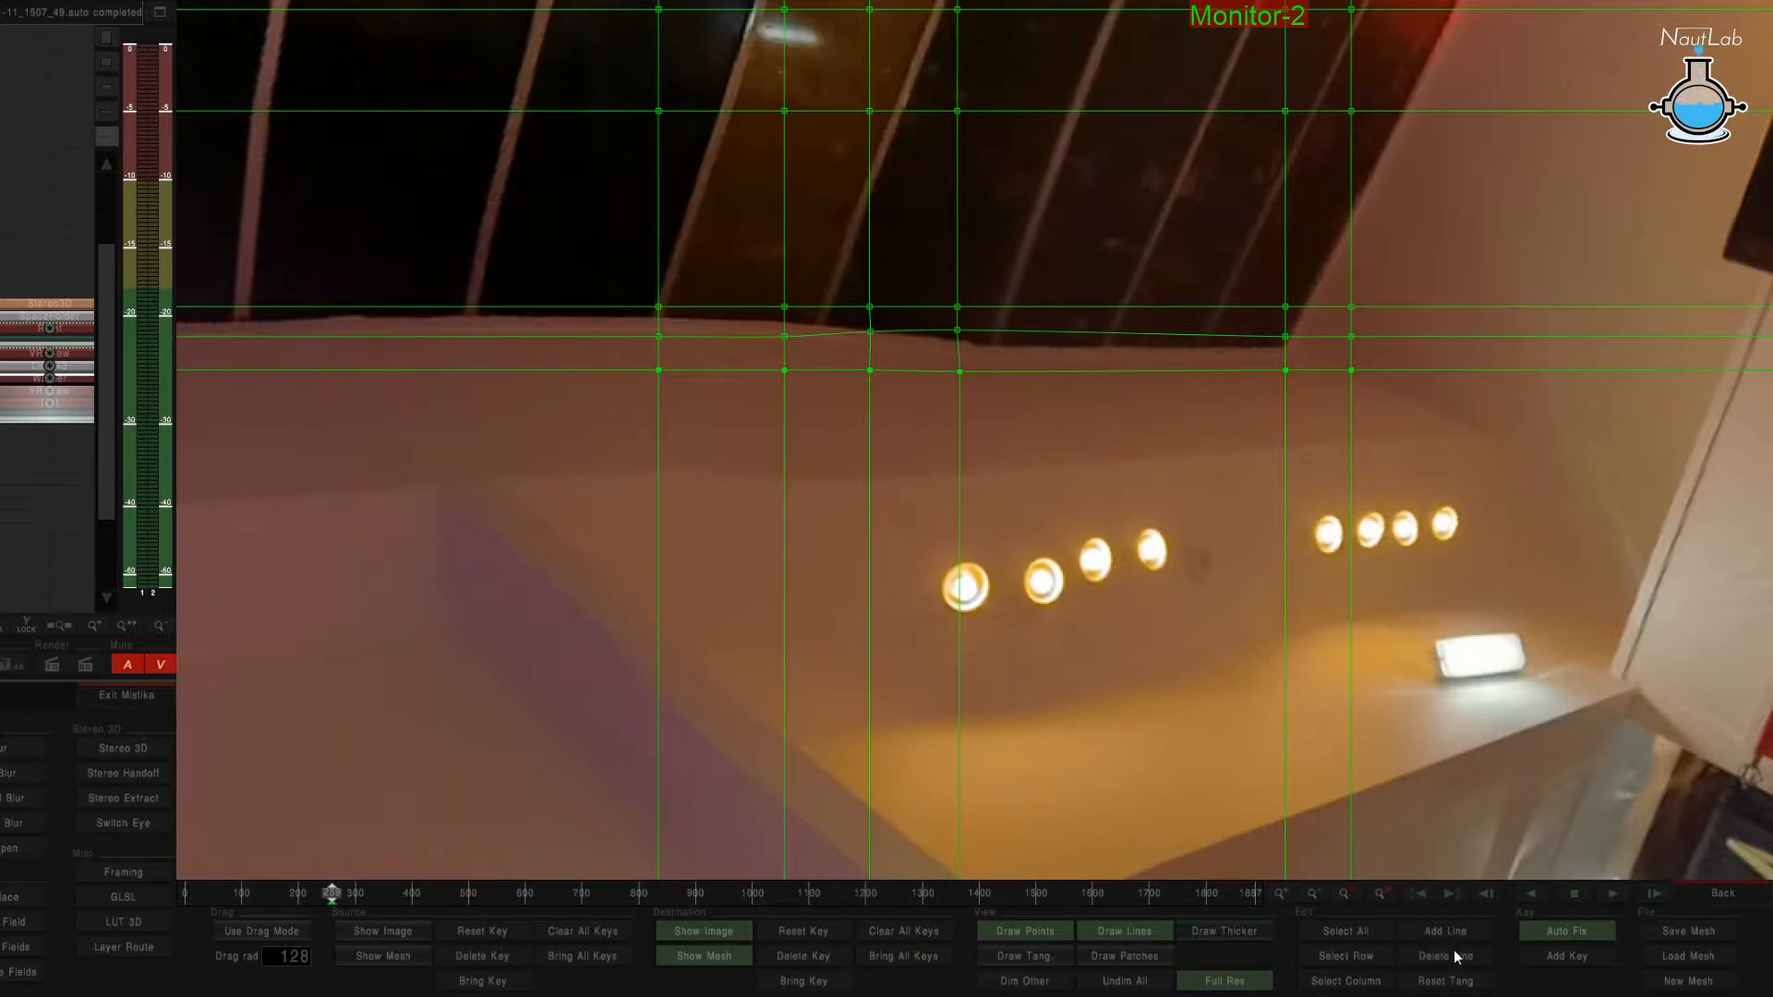
{"action": "left_click", "coordinate": [933, 386]}
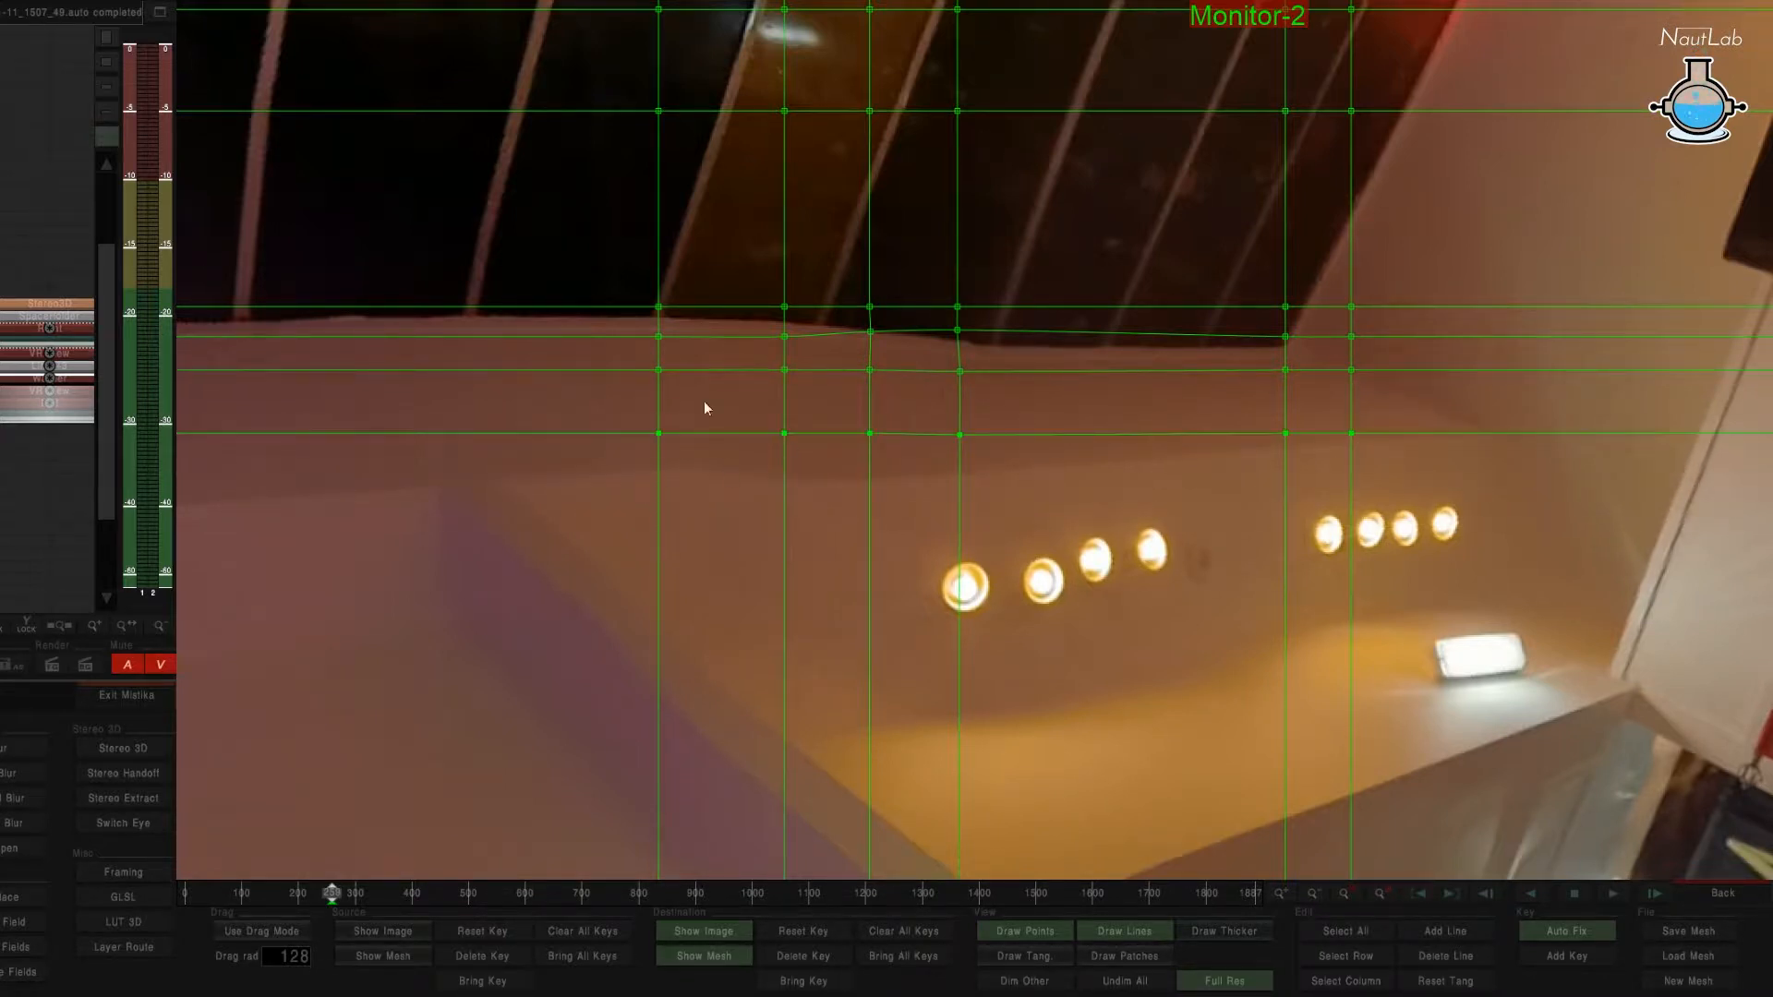
{"action": "left_click", "coordinate": [961, 373]}
{"action": "mouse_move", "coordinate": [960, 373]}
{"action": "left_mouse_down"}
{"action": "mouse_move", "coordinate": [868, 364]}
{"action": "mouse_move", "coordinate": [962, 356]}
{"action": "left_mouse_up"}
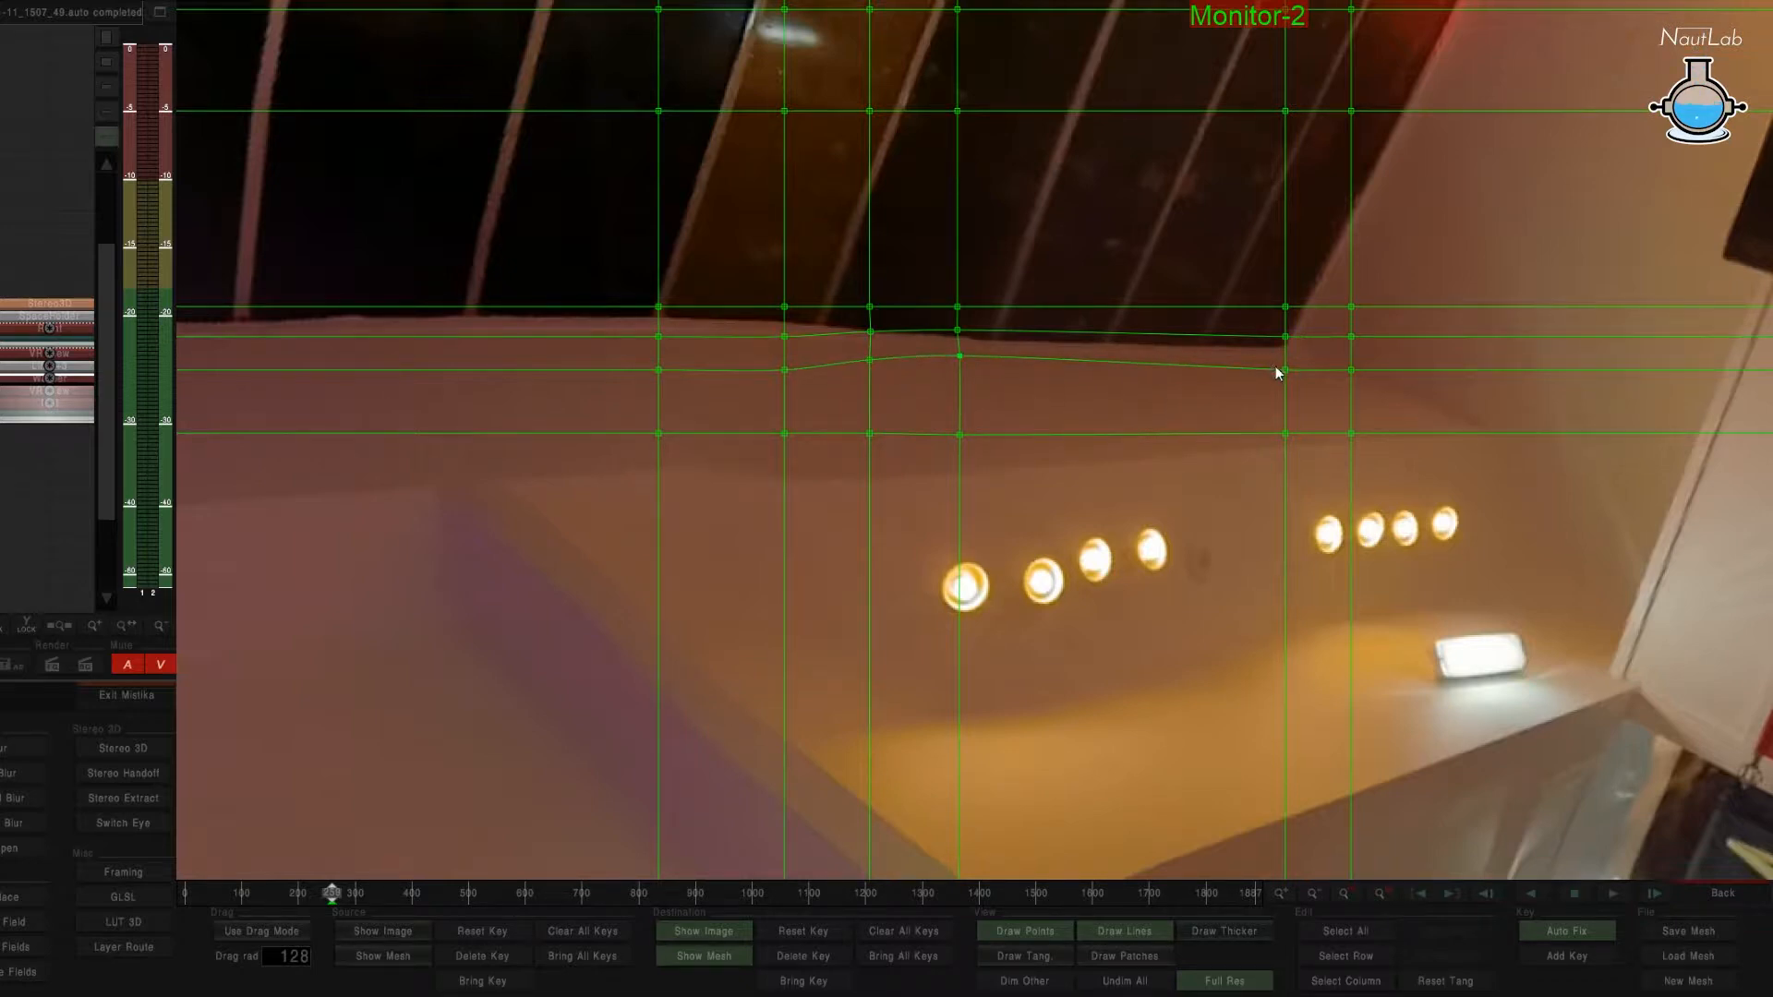
{"action": "mouse_move", "coordinate": [1286, 370]}
{"action": "left_mouse_down"}
{"action": "mouse_move", "coordinate": [1287, 331]}
{"action": "mouse_move", "coordinate": [1284, 353]}
{"action": "left_mouse_up"}
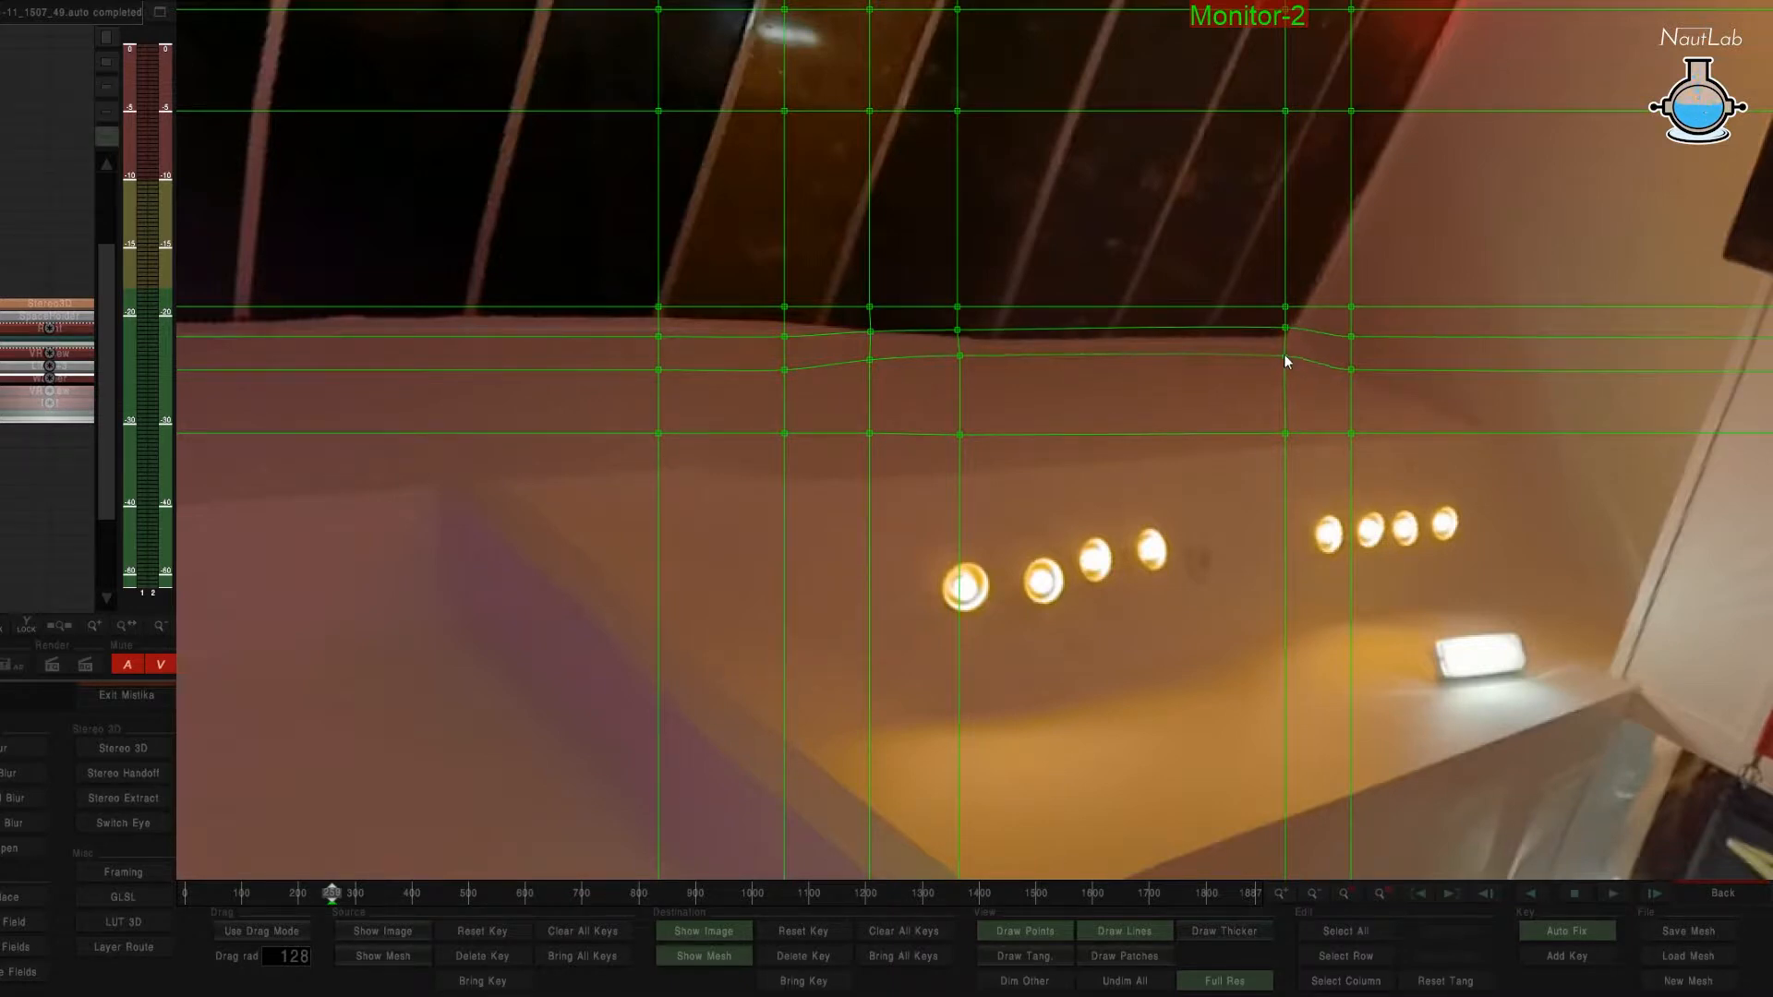
Straighten the windows' lower edge by raising points between the first lamp and window corner and slightly lowering two points before the lamps.
{"action": "mouse_move", "coordinate": [959, 330]}
{"action": "left_mouse_down"}
{"action": "mouse_move", "coordinate": [870, 331]}
{"action": "mouse_move", "coordinate": [957, 351]}
{"action": "mouse_move", "coordinate": [957, 322]}
{"action": "left_mouse_up"}
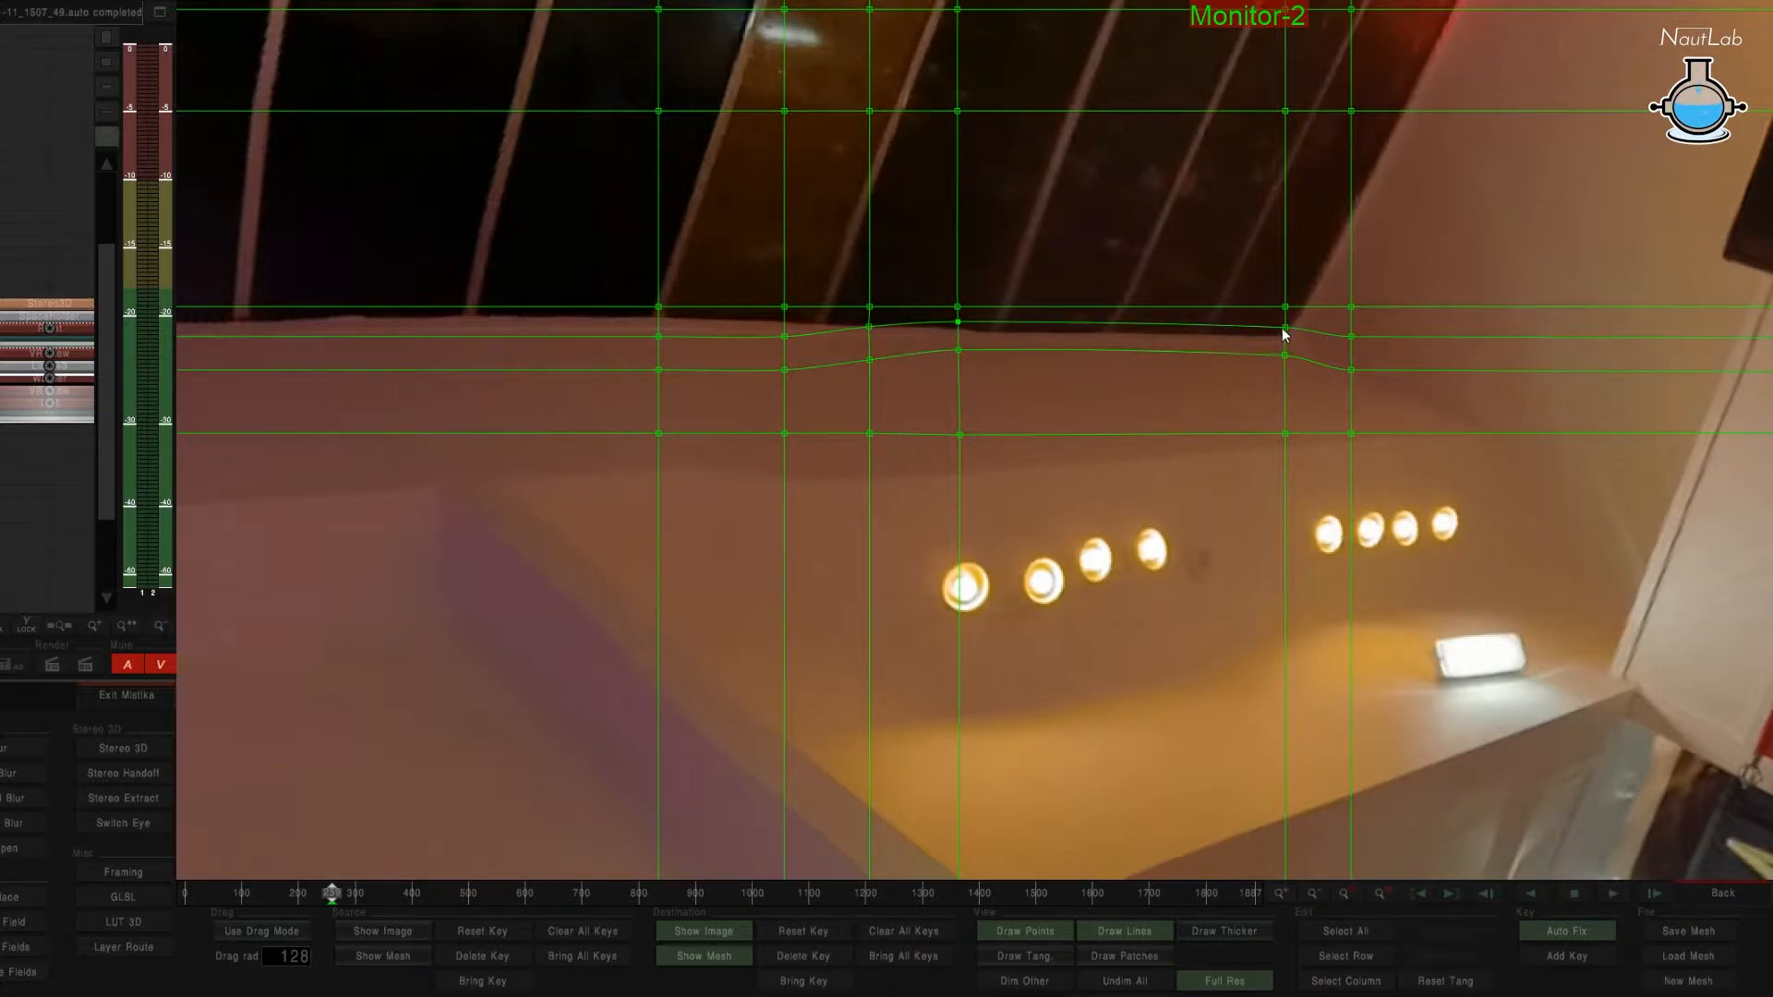
{"action": "left_click_drag", "start_coordinate": [1282, 330], "coordinate": [1282, 322]}
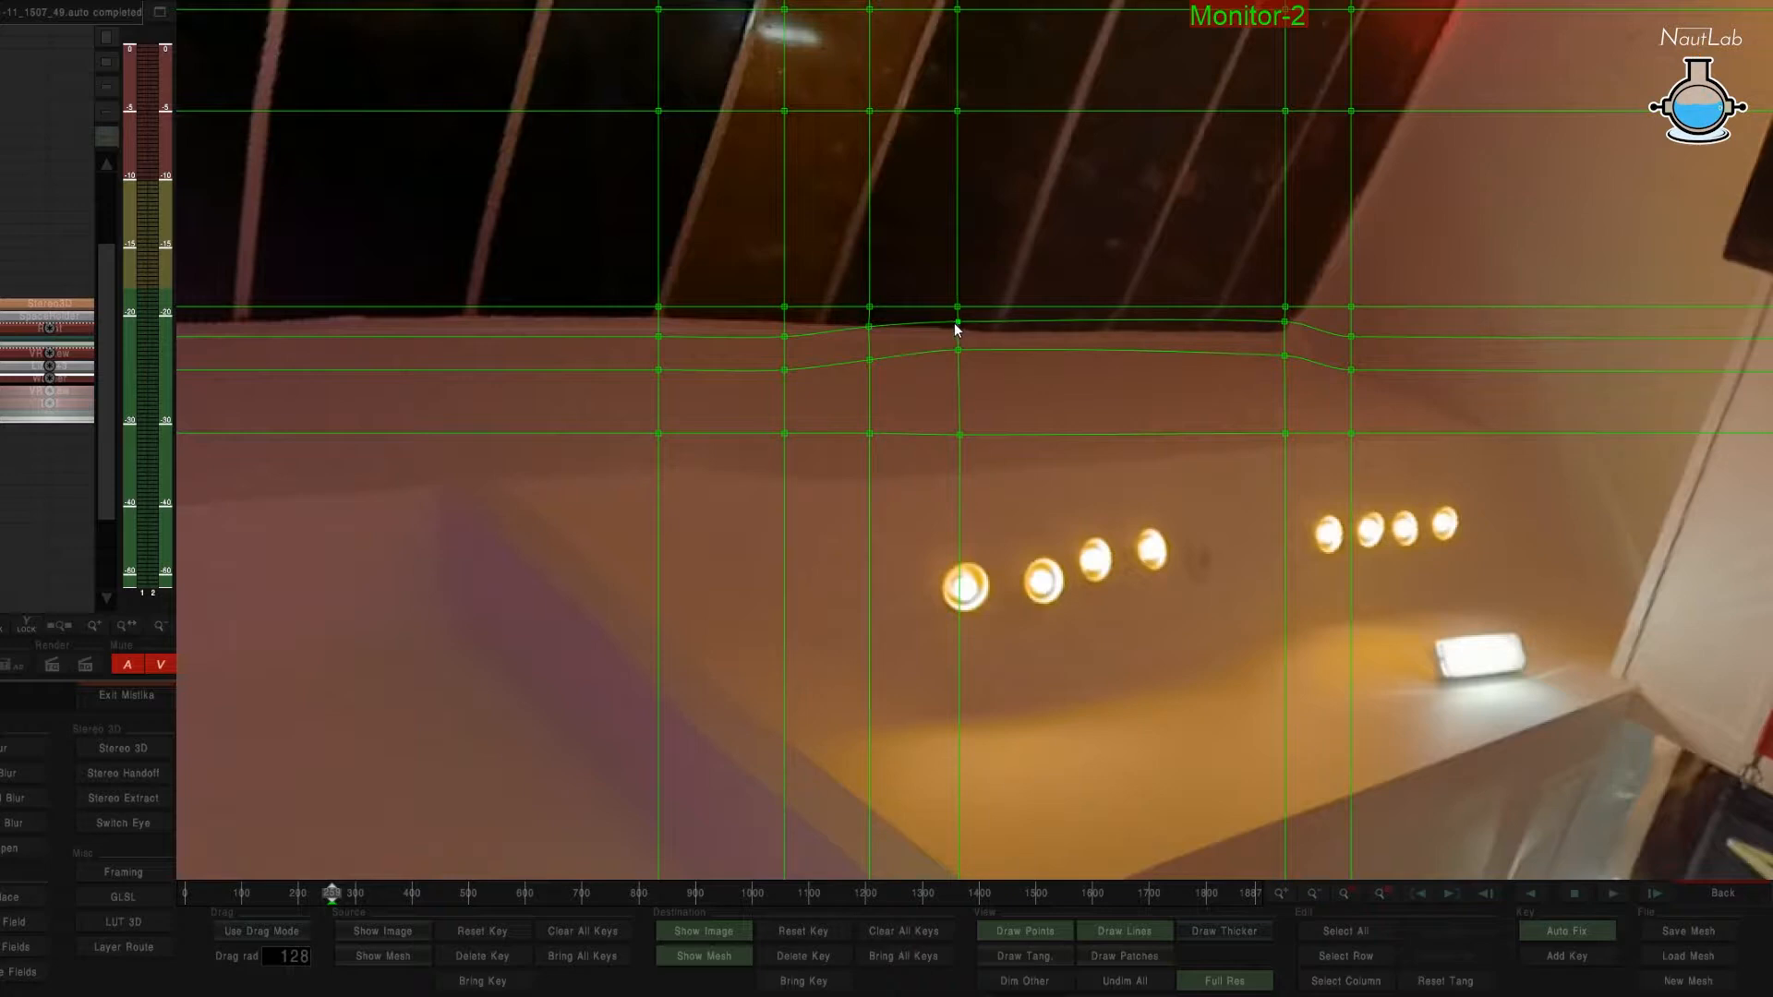
{"action": "left_click_drag", "start_coordinate": [956, 323], "coordinate": [954, 325]}
{"action": "left_click_drag", "start_coordinate": [659, 305], "coordinate": [657, 310]}
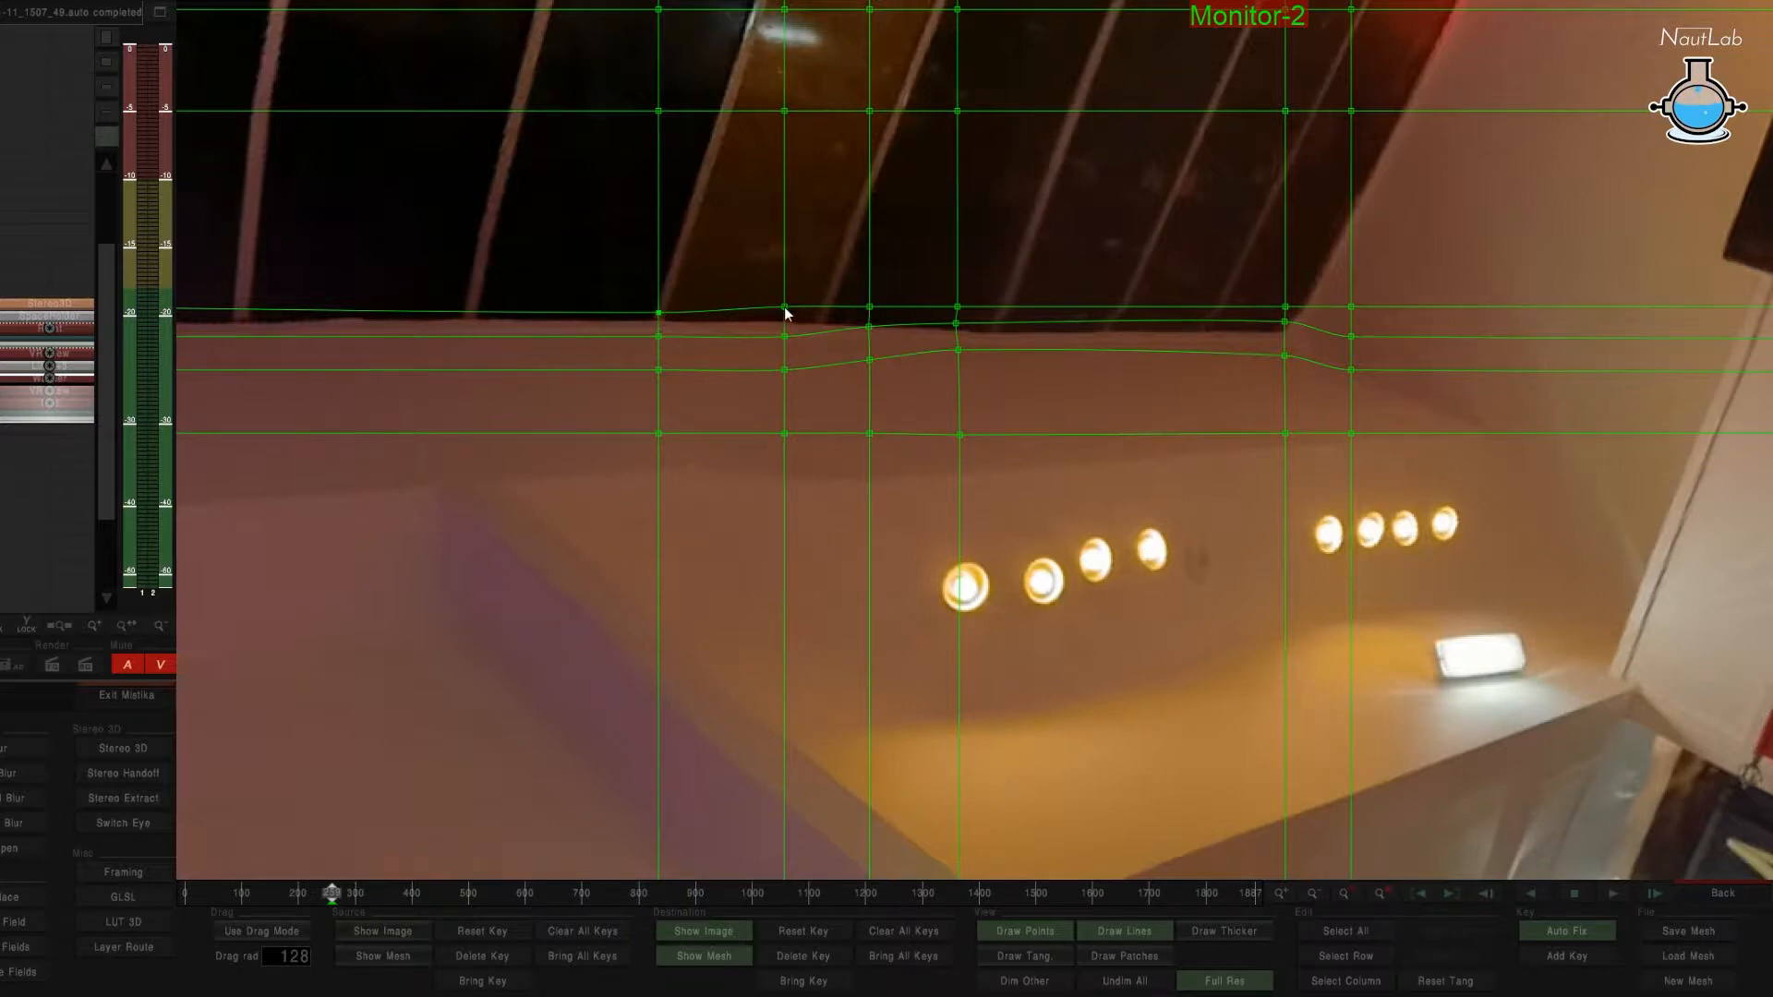
{"action": "left_click_drag", "start_coordinate": [784, 306], "coordinate": [783, 312]}
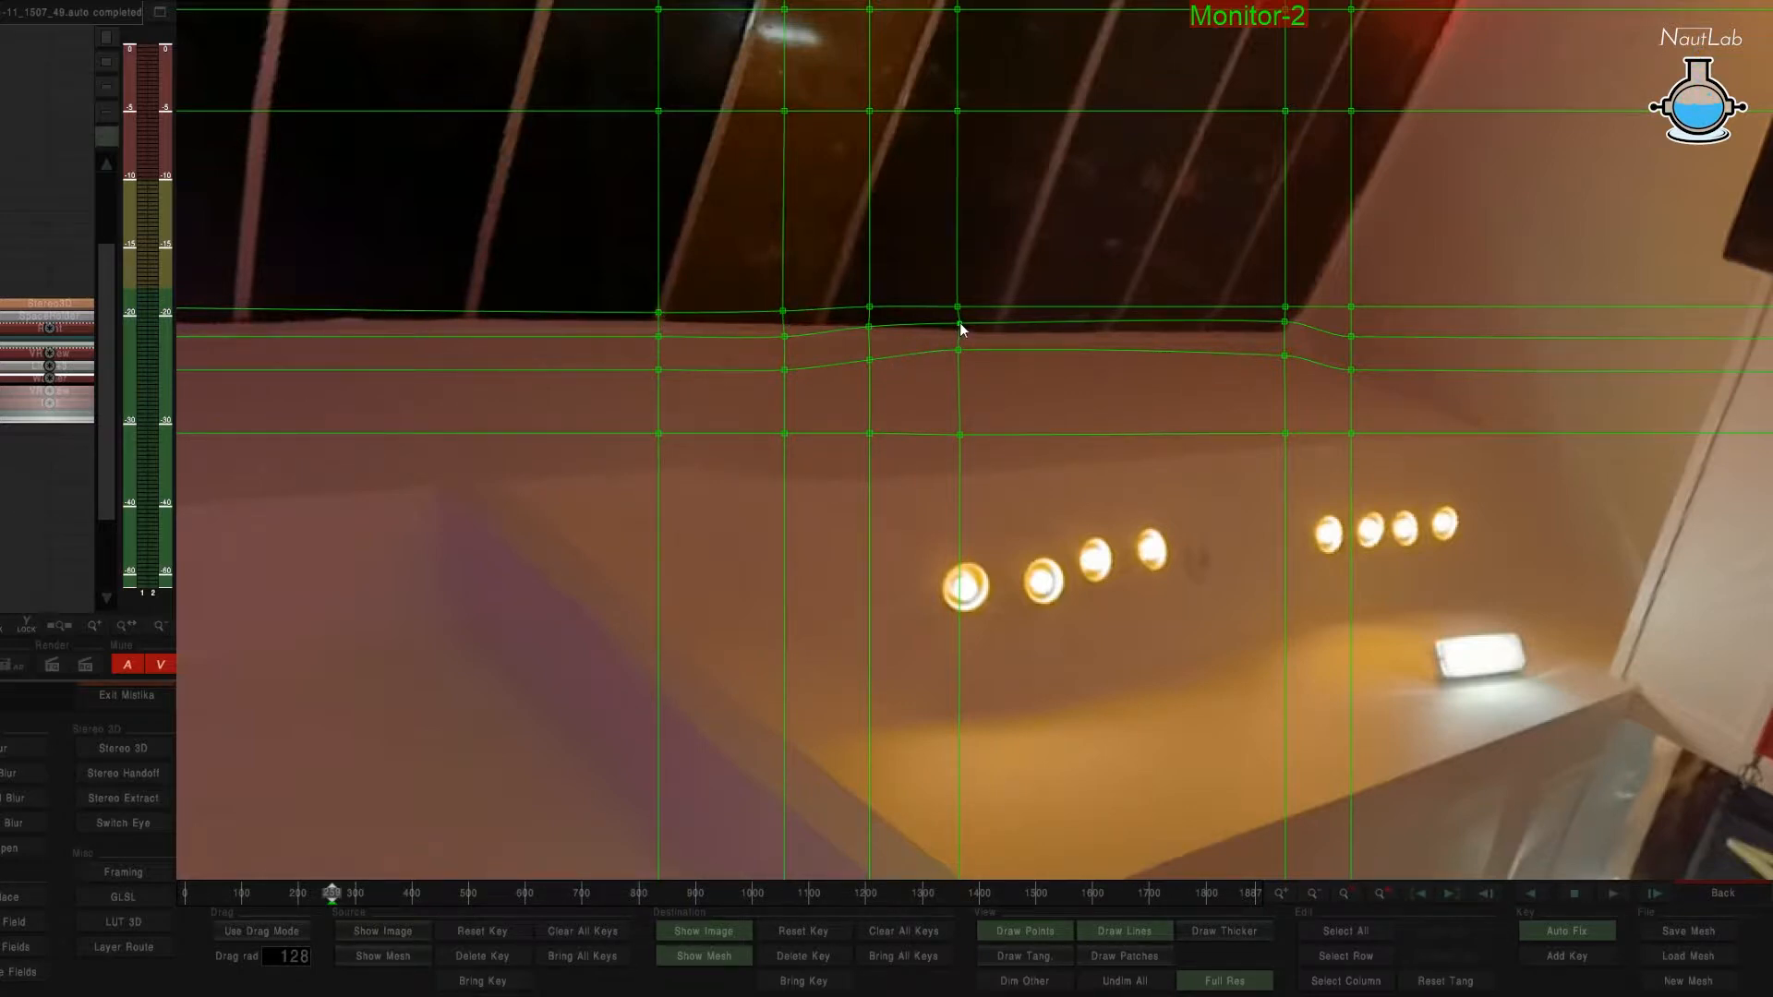
{"action": "left_click_drag", "start_coordinate": [959, 323], "coordinate": [958, 346]}
Add a vertical mesh line at the third window bar and fine-tune its point in the lower half of the bar.
{"action": "left_click_drag", "start_coordinate": [693, 402], "coordinate": [1016, 408]}
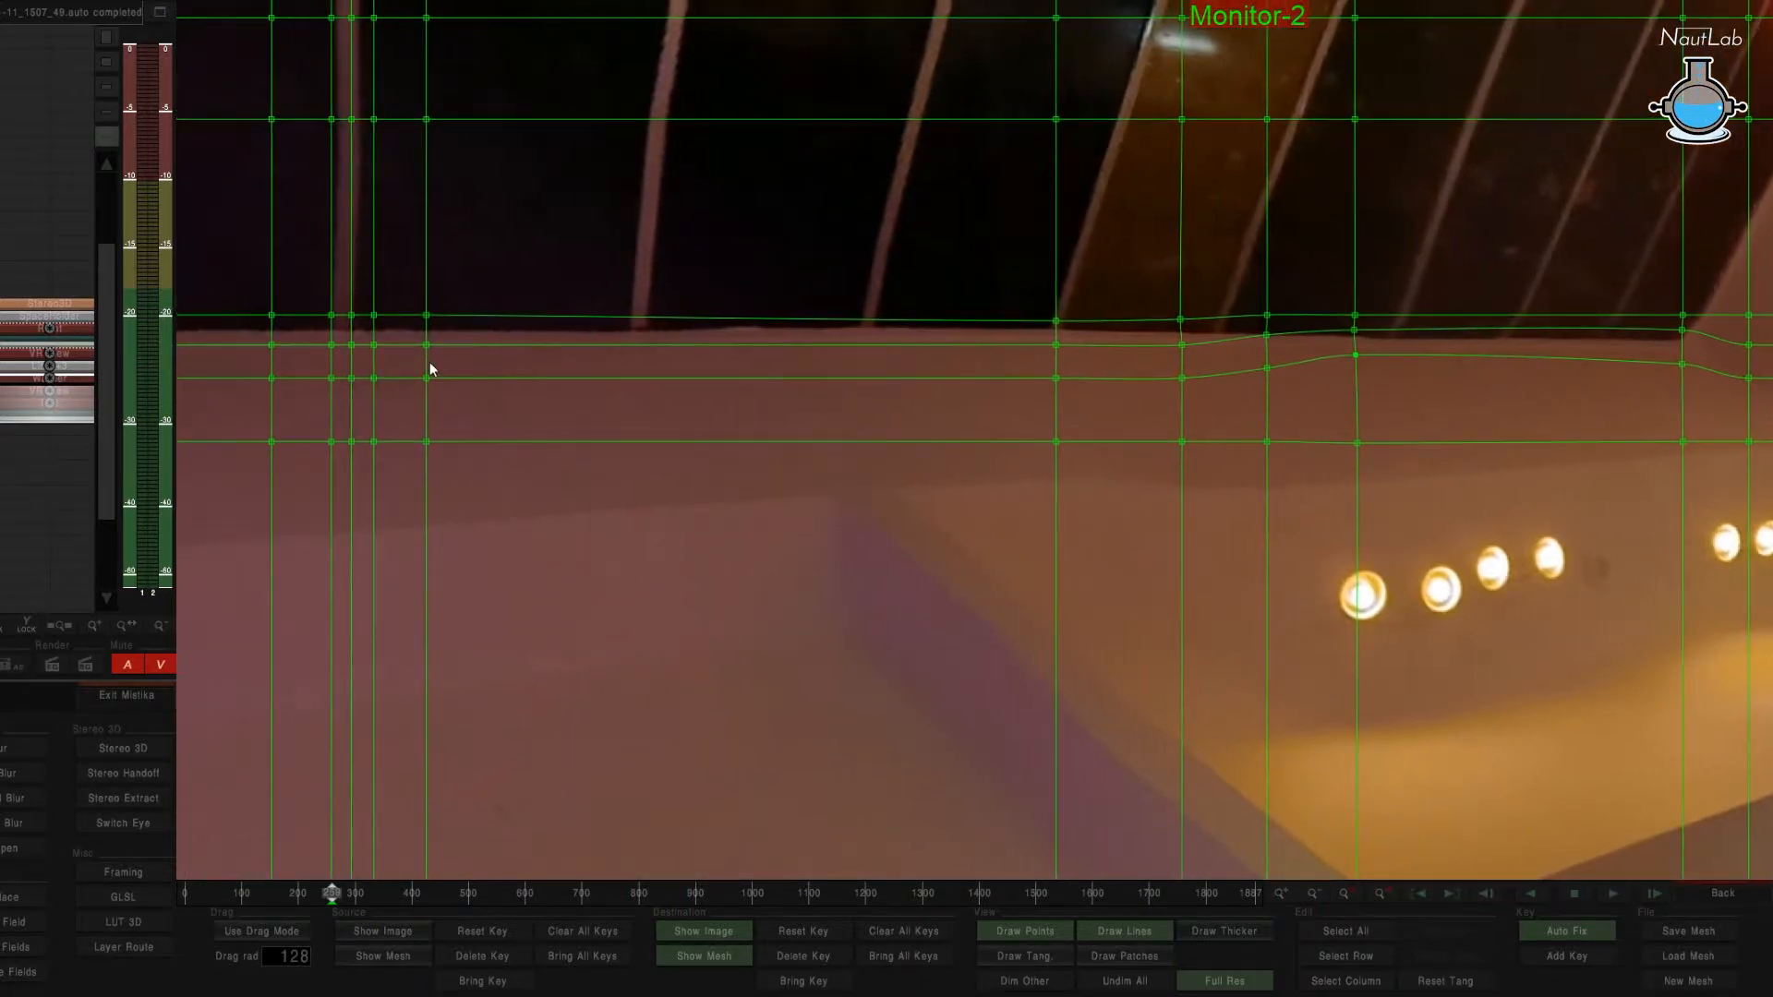
{"action": "left_click_drag", "start_coordinate": [431, 368], "coordinate": [1034, 656]}
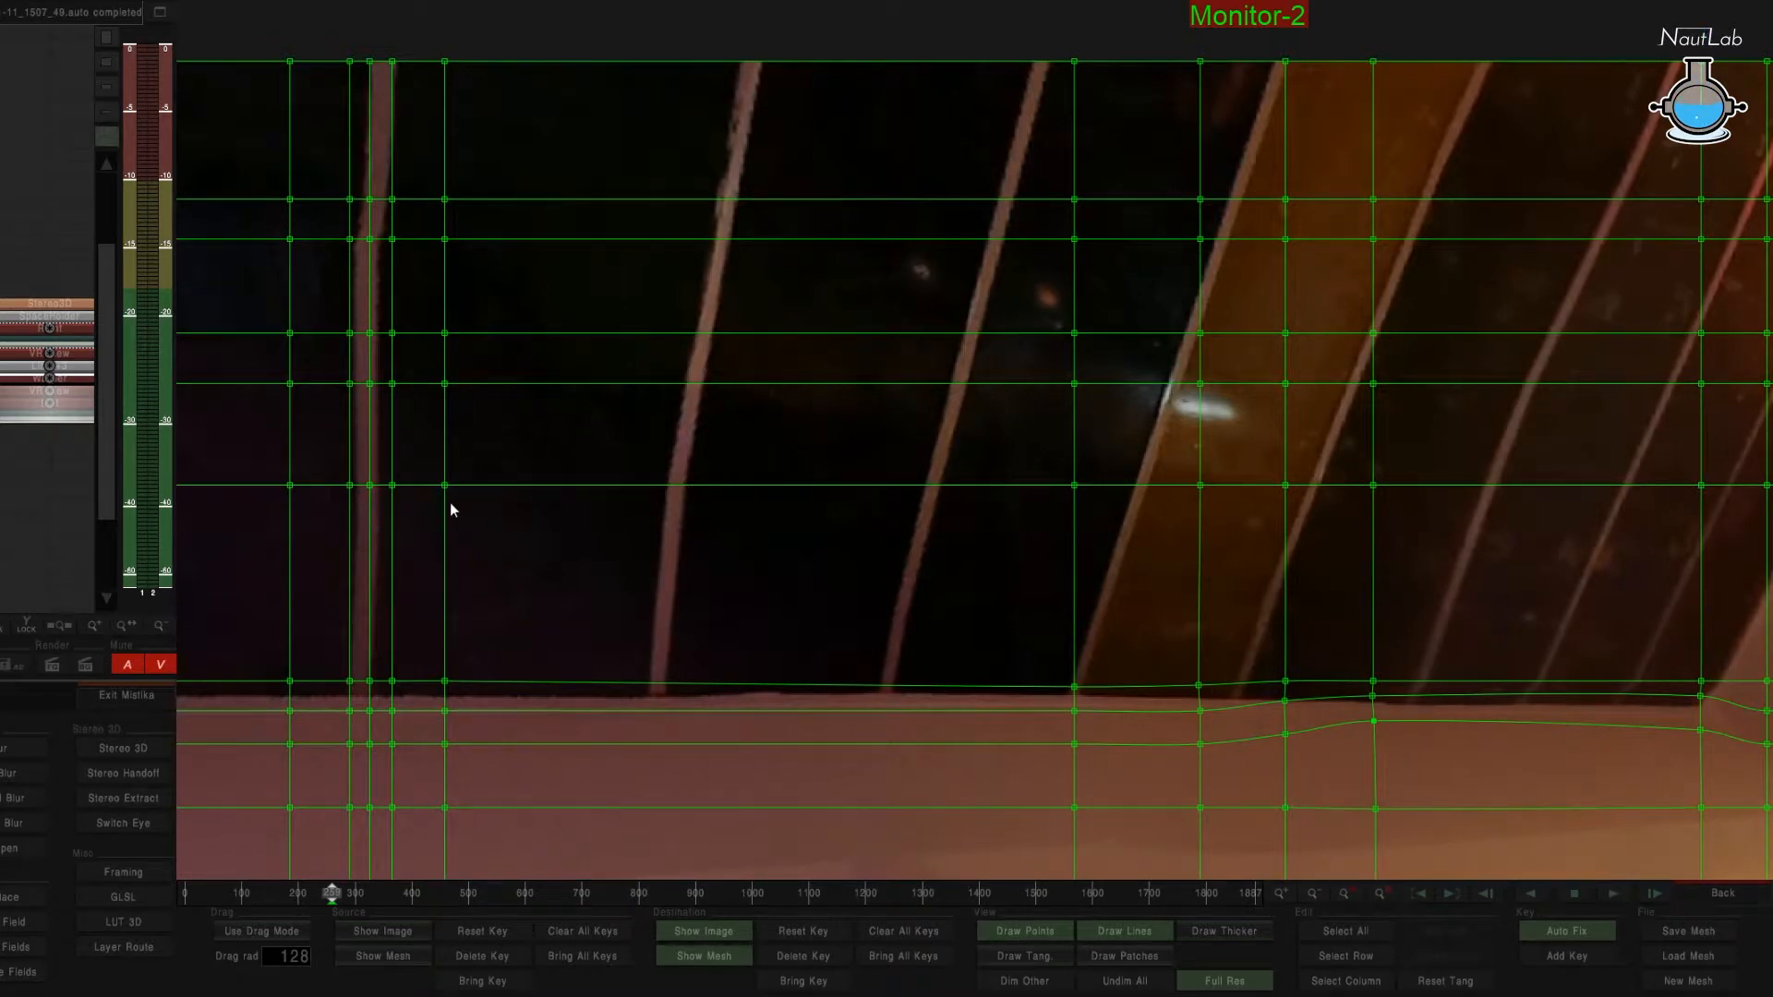
{"action": "left_click", "coordinate": [1350, 982]}
{"action": "left_click", "coordinate": [1458, 931]}
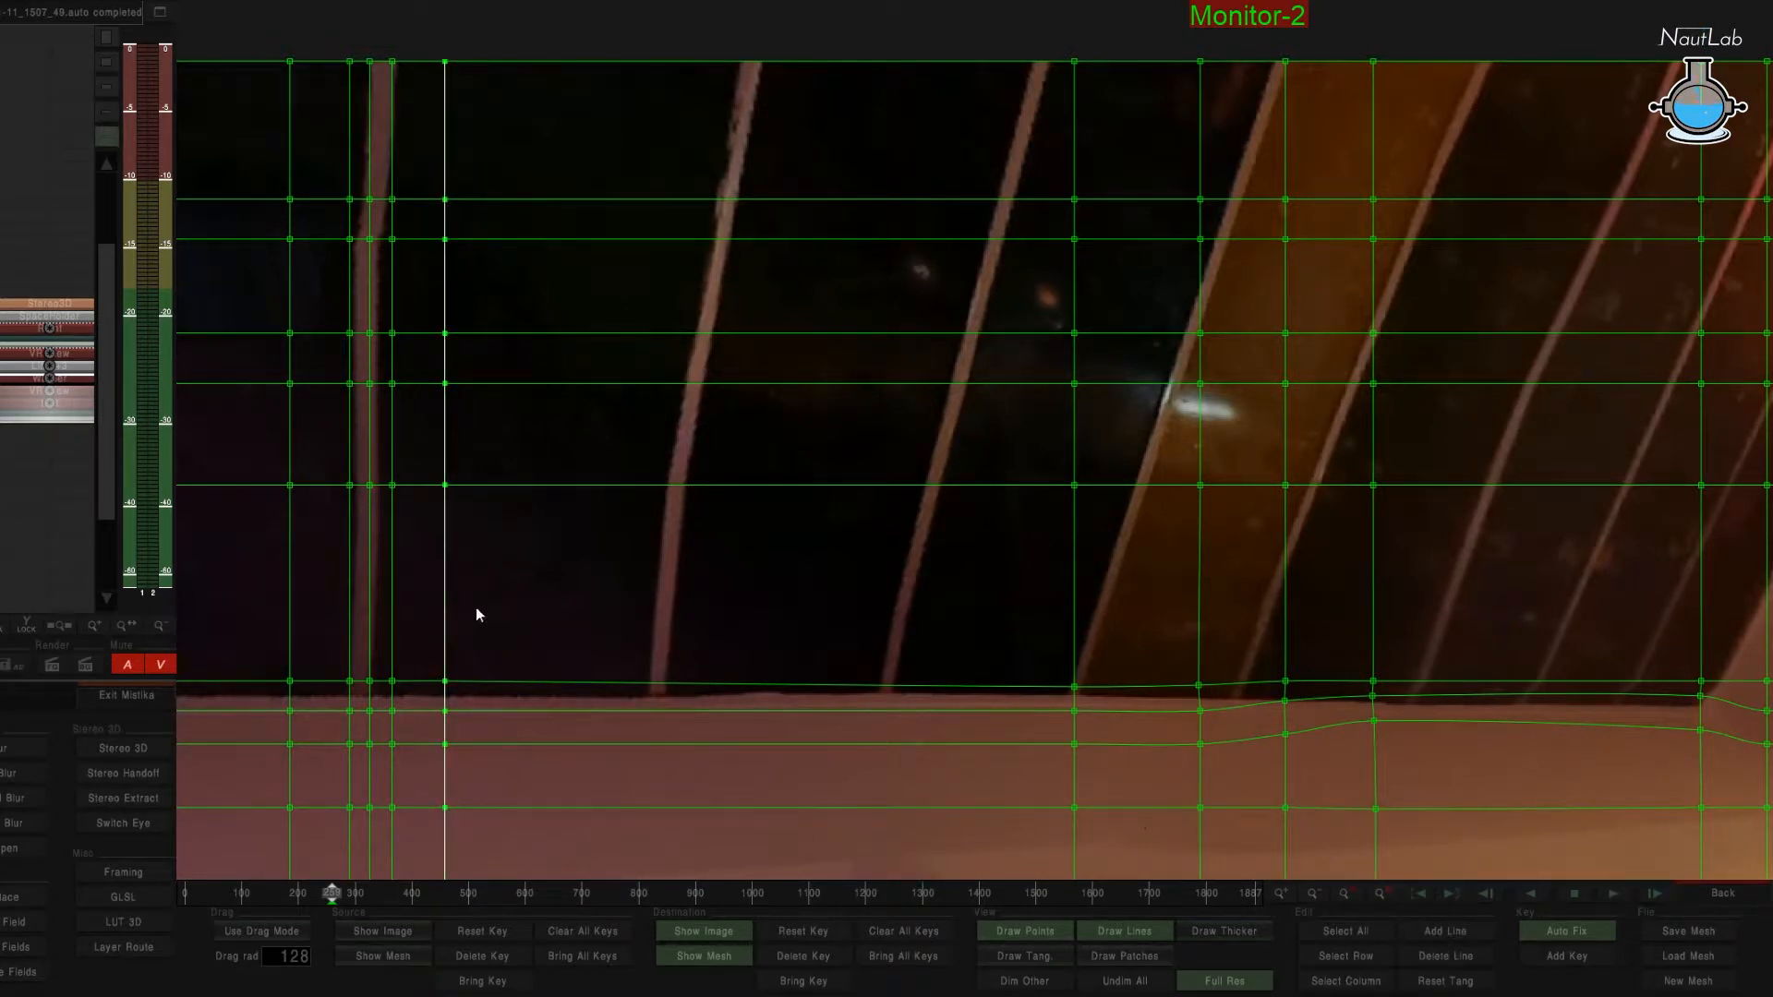
{"action": "left_click_drag", "start_coordinate": [446, 608], "coordinate": [518, 627]}
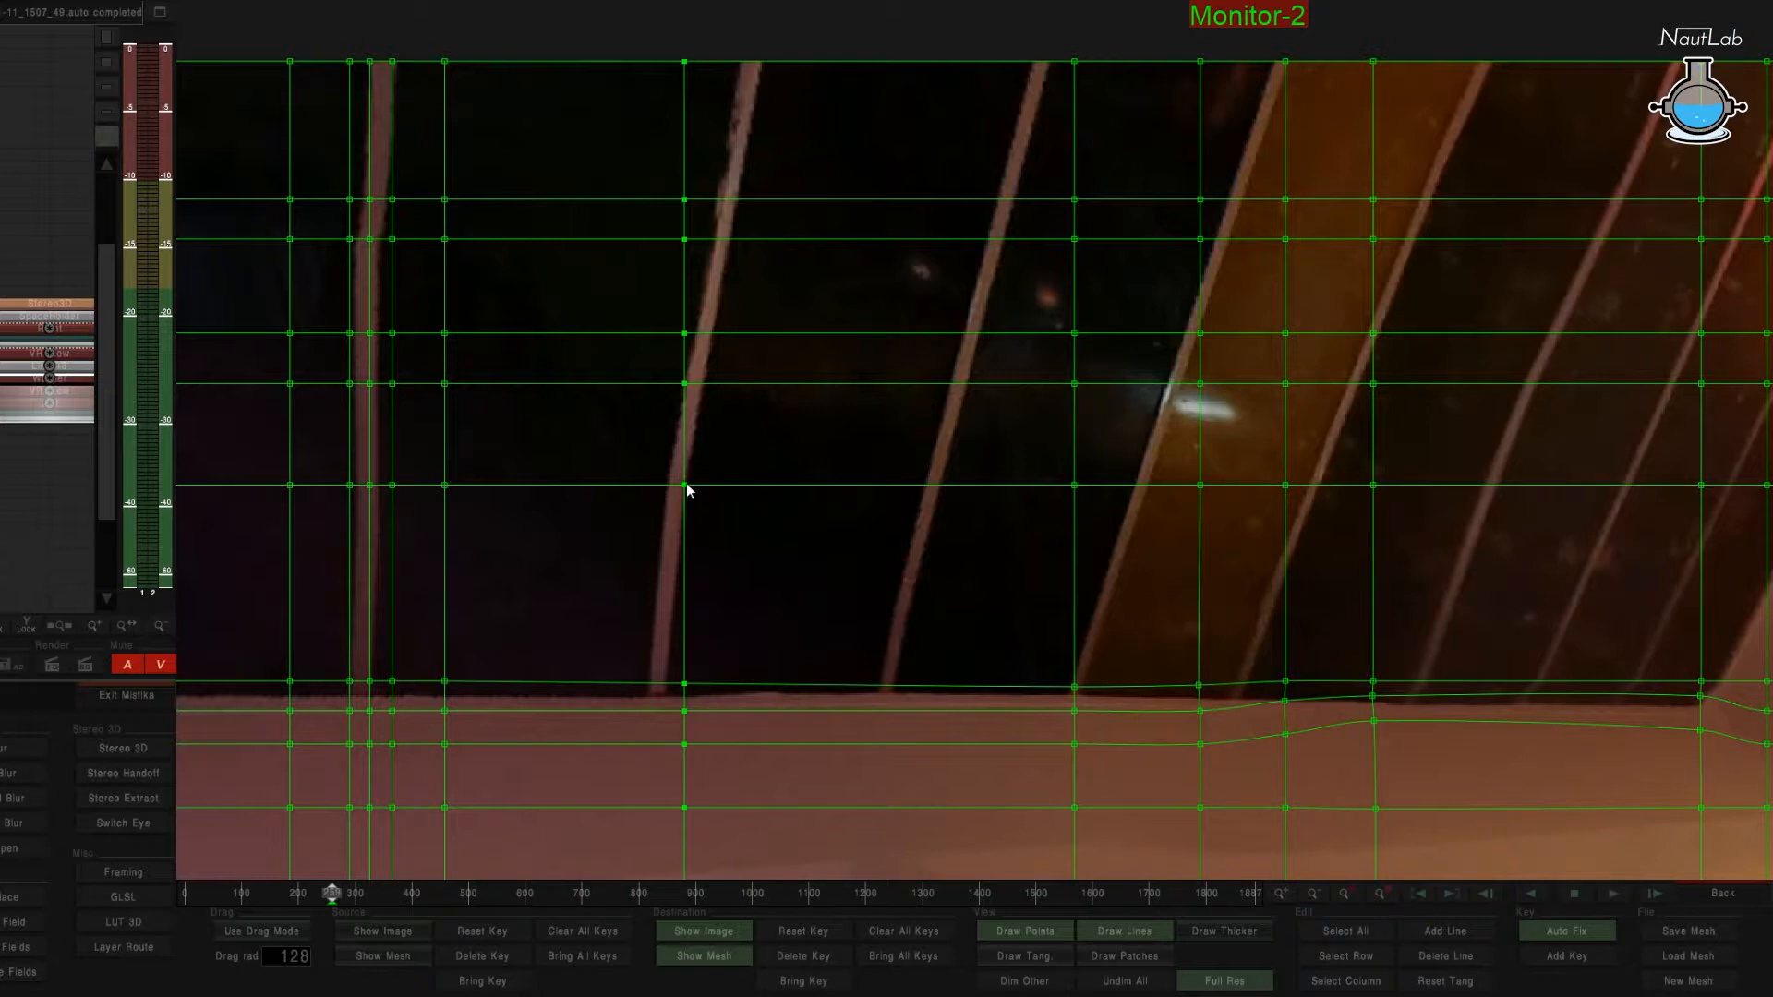
{"action": "left_click", "coordinate": [633, 531]}
{"action": "left_click_drag", "start_coordinate": [688, 485], "coordinate": [689, 484]}
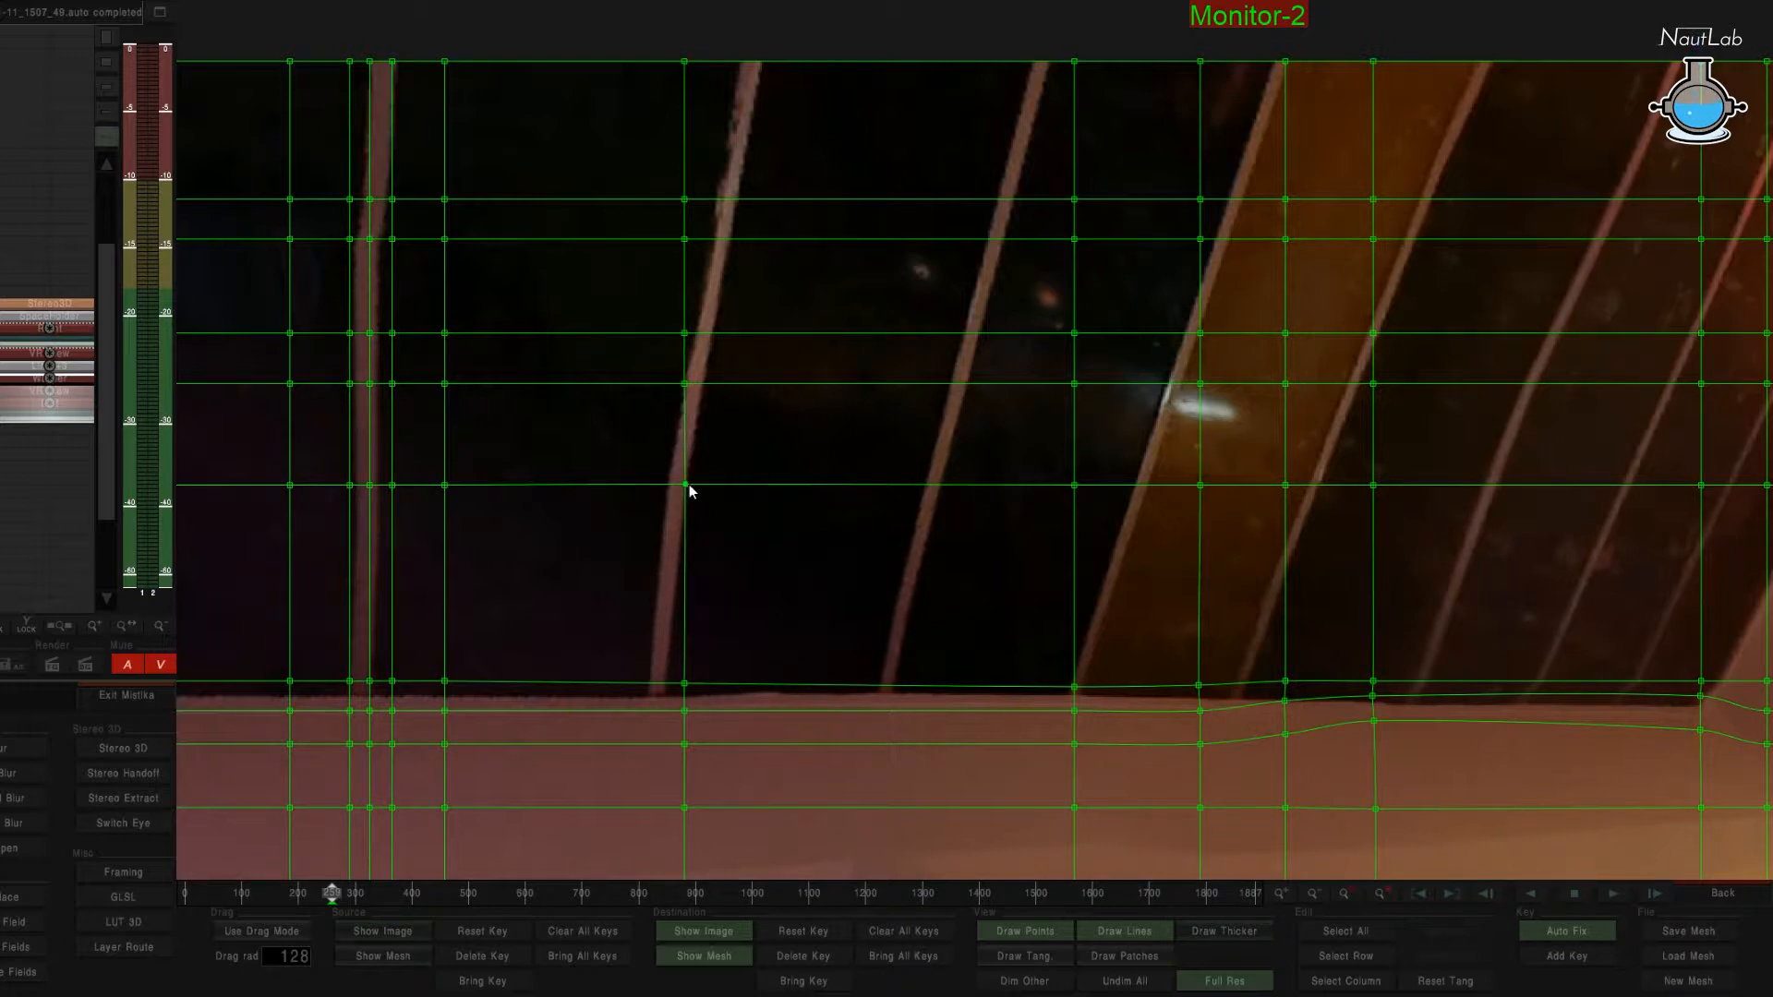
Move mesh points along two window bars to follow their edges, straightening the kink near the upper end of the second bar.
{"action": "left_click_drag", "start_coordinate": [691, 486], "coordinate": [687, 486]}
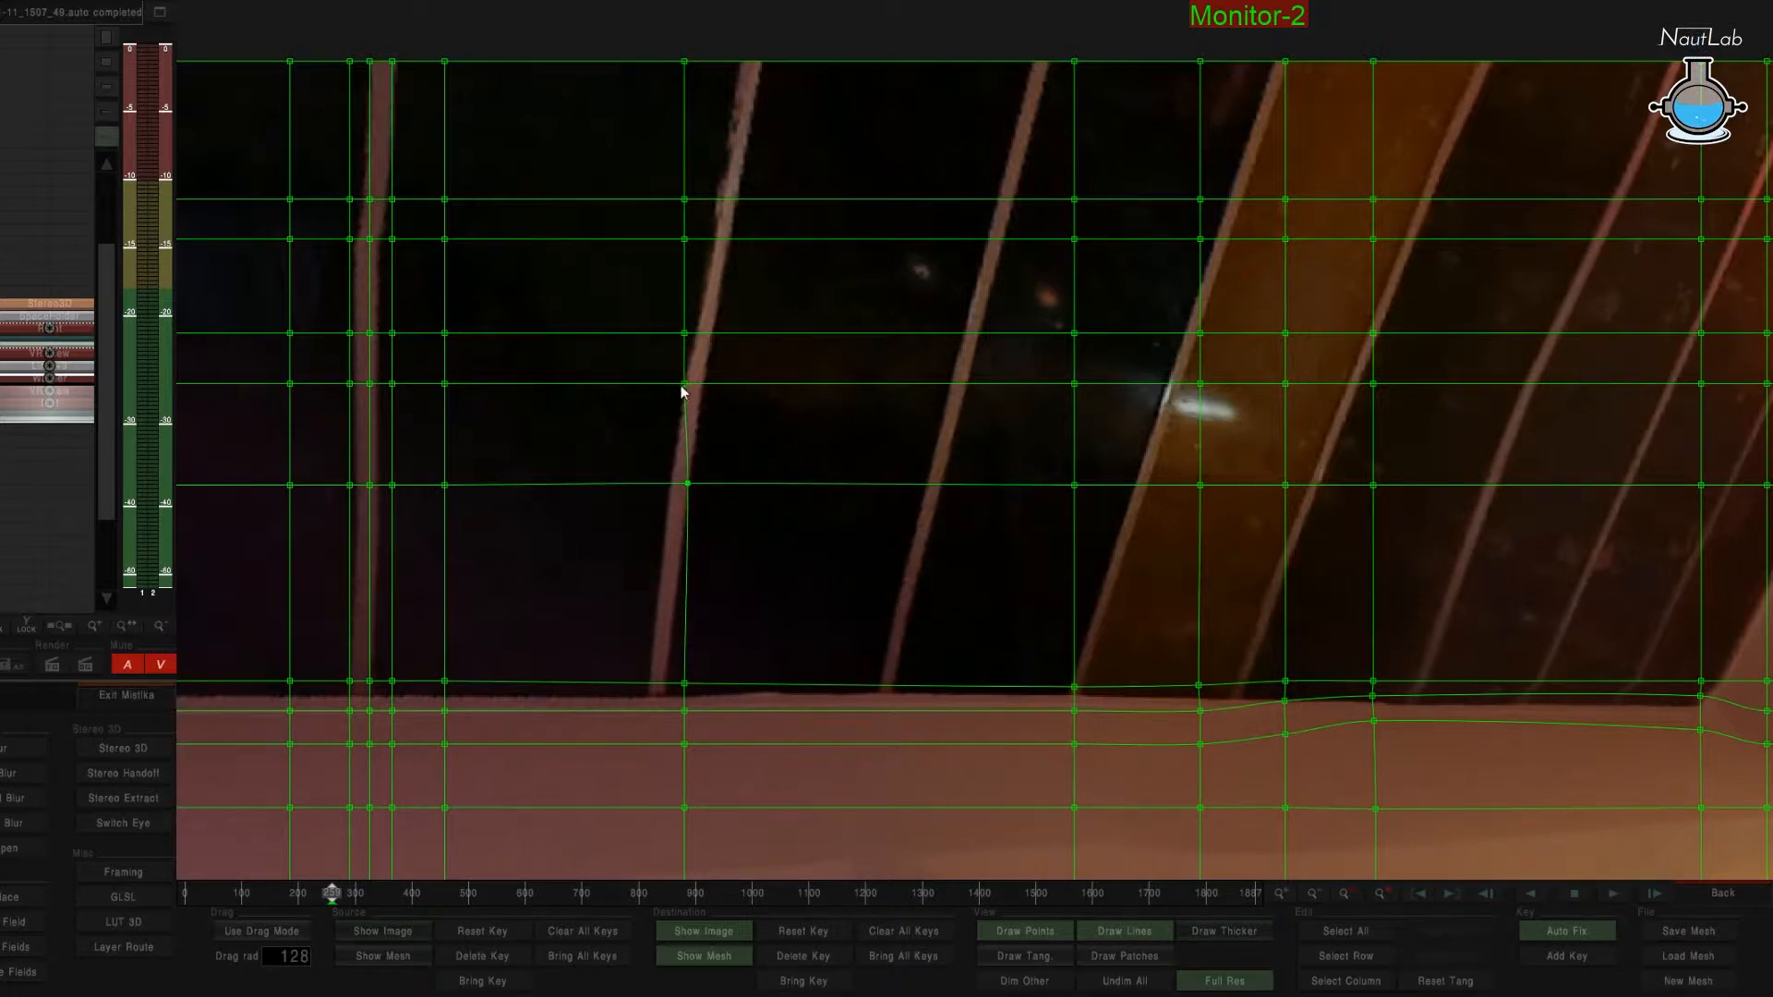
{"action": "left_click_drag", "start_coordinate": [680, 387], "coordinate": [684, 386]}
{"action": "left_click_drag", "start_coordinate": [486, 428], "coordinate": [954, 473]}
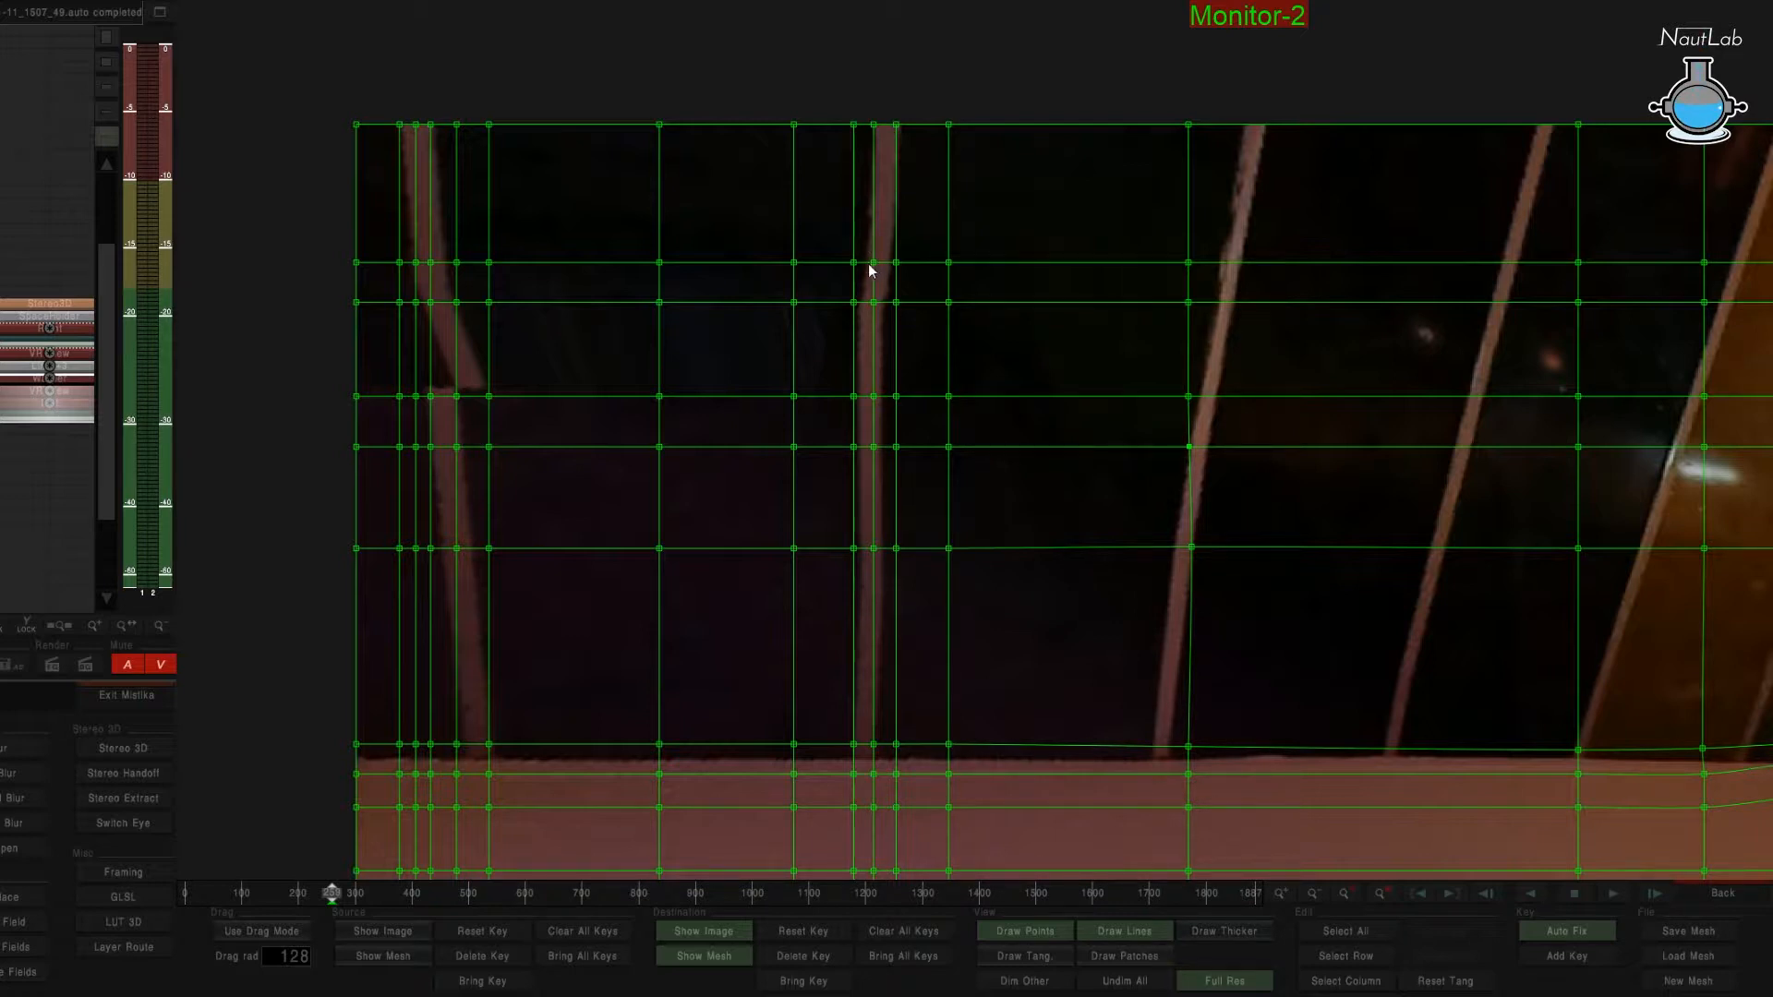
{"action": "left_click_drag", "start_coordinate": [839, 241], "coordinate": [891, 263]}
{"action": "left_click_drag", "start_coordinate": [838, 288], "coordinate": [895, 302]}
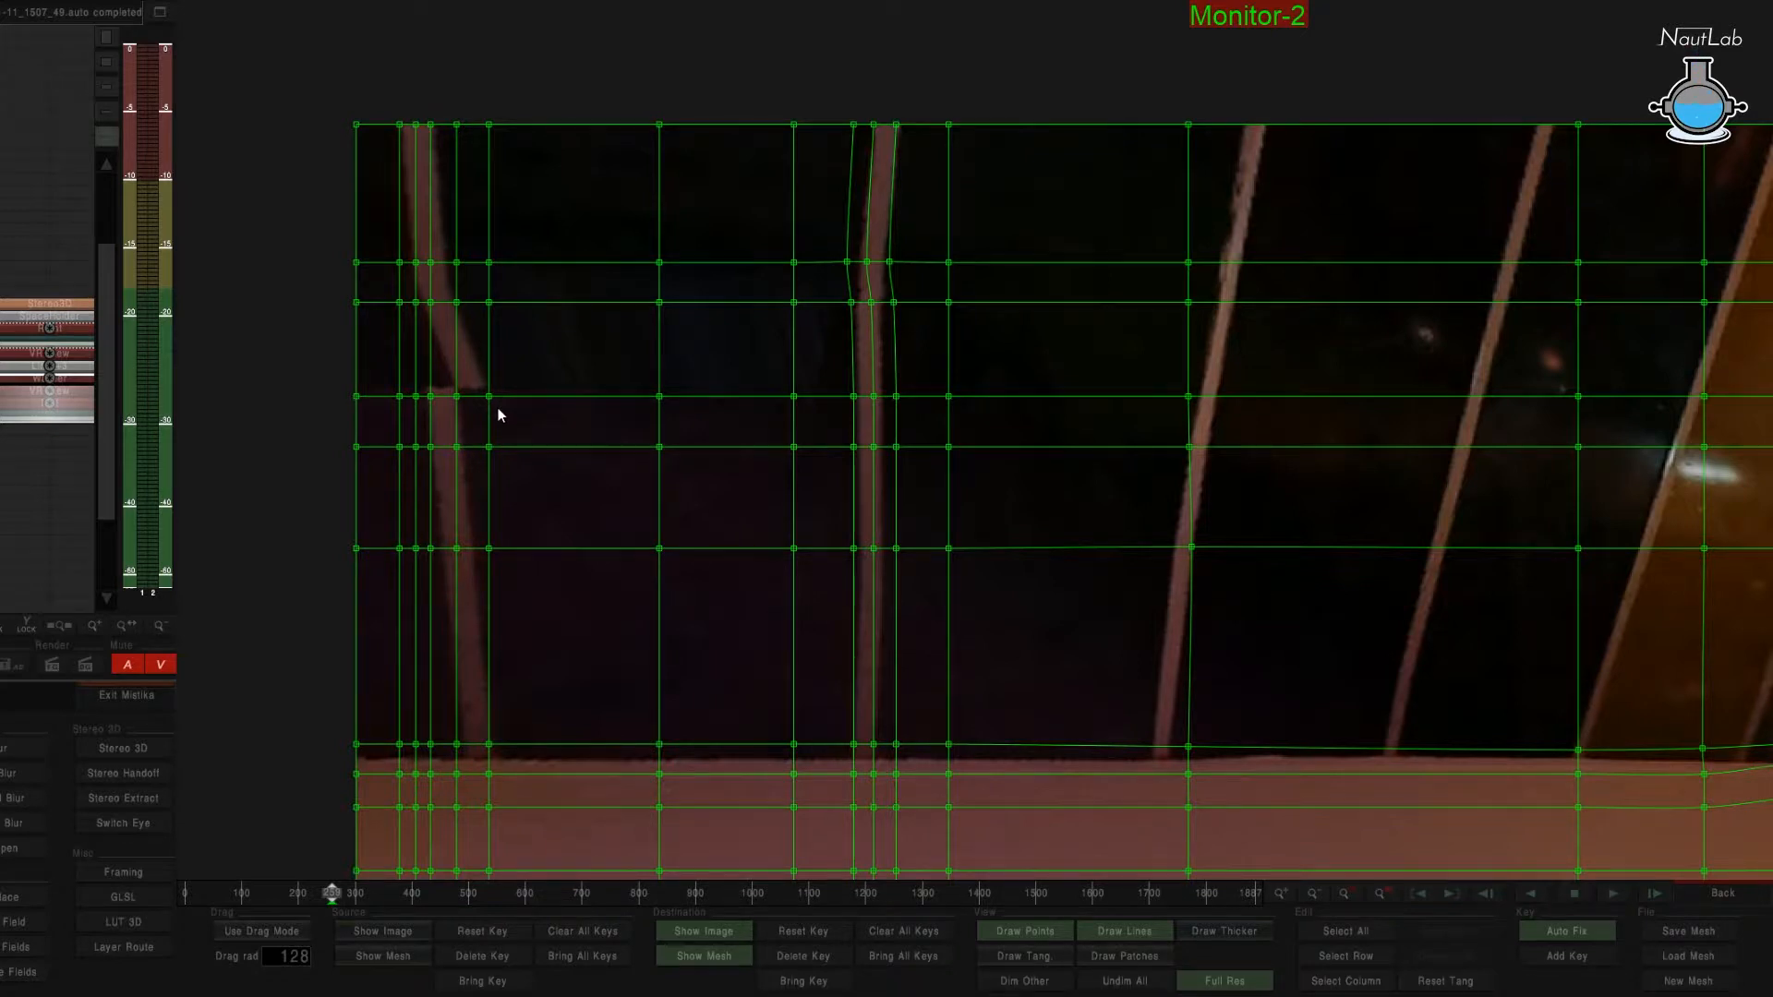
Add a mesh row along the break in the leftmost window bar and fit its points to the edge of the break.
{"action": "left_click_drag", "start_coordinate": [498, 408], "coordinate": [1049, 527]}
{"action": "scroll", "coordinate": [447, 402], "scroll_direction": "up", "scroll_amount": 2}
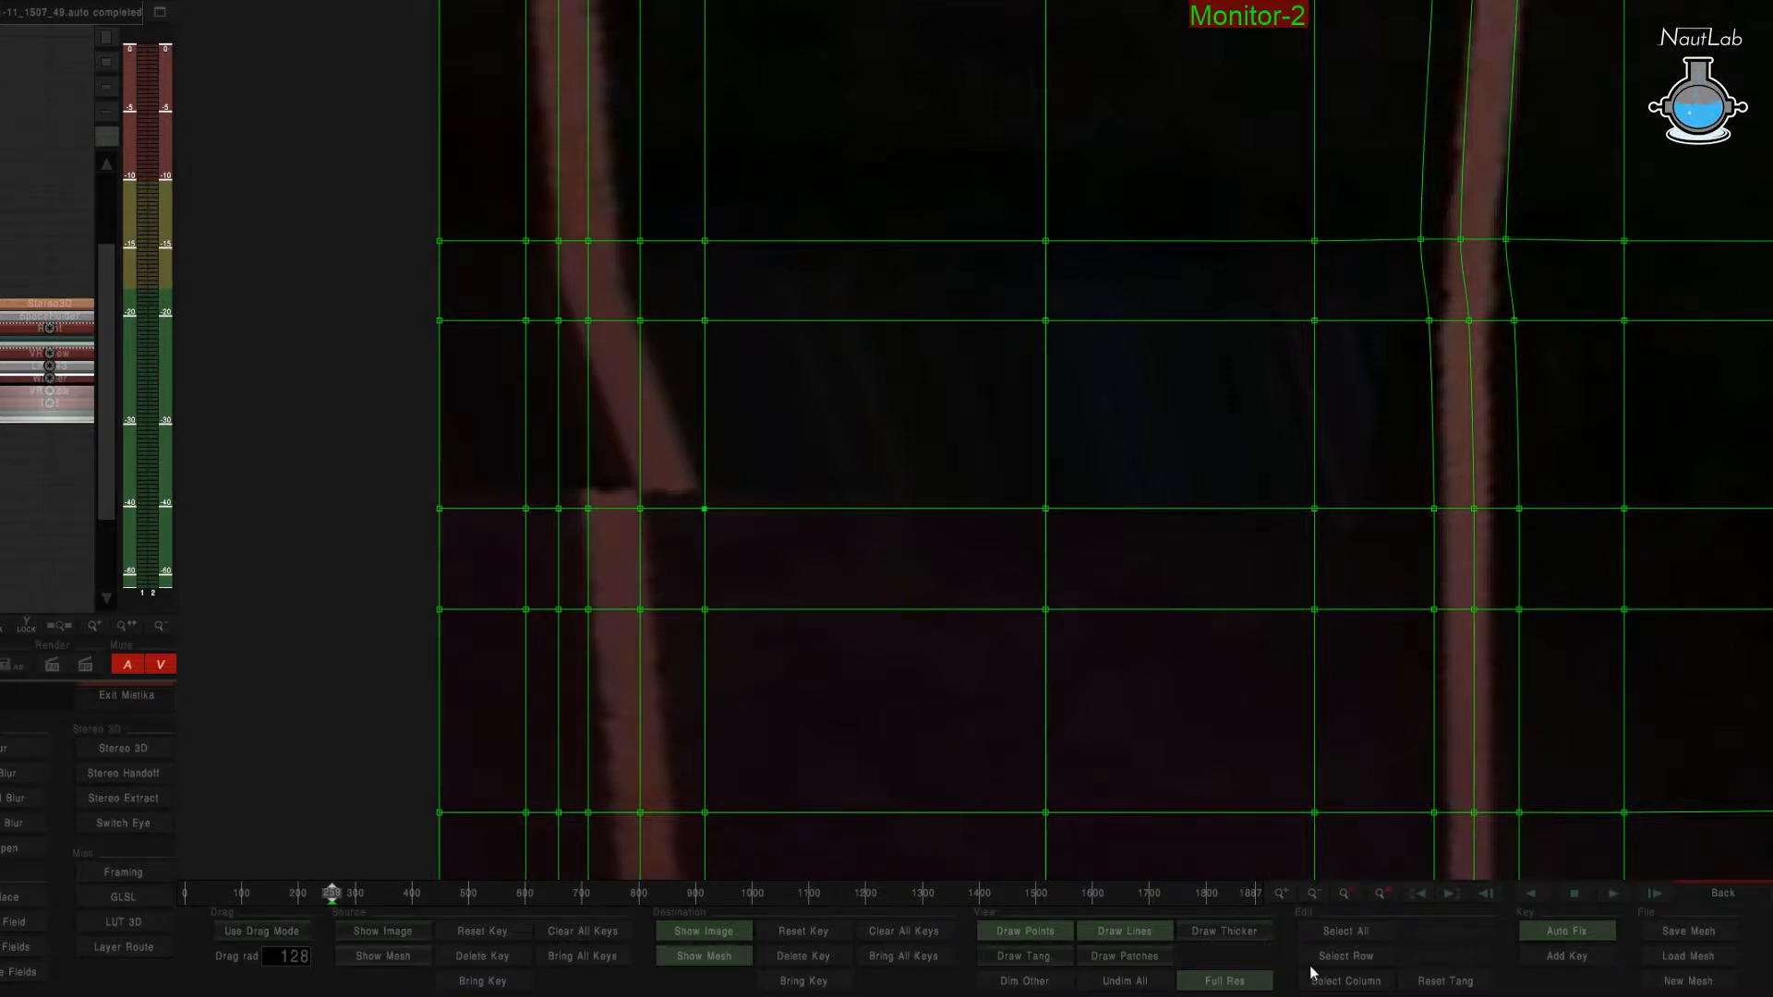
{"action": "left_click", "coordinate": [1345, 957]}
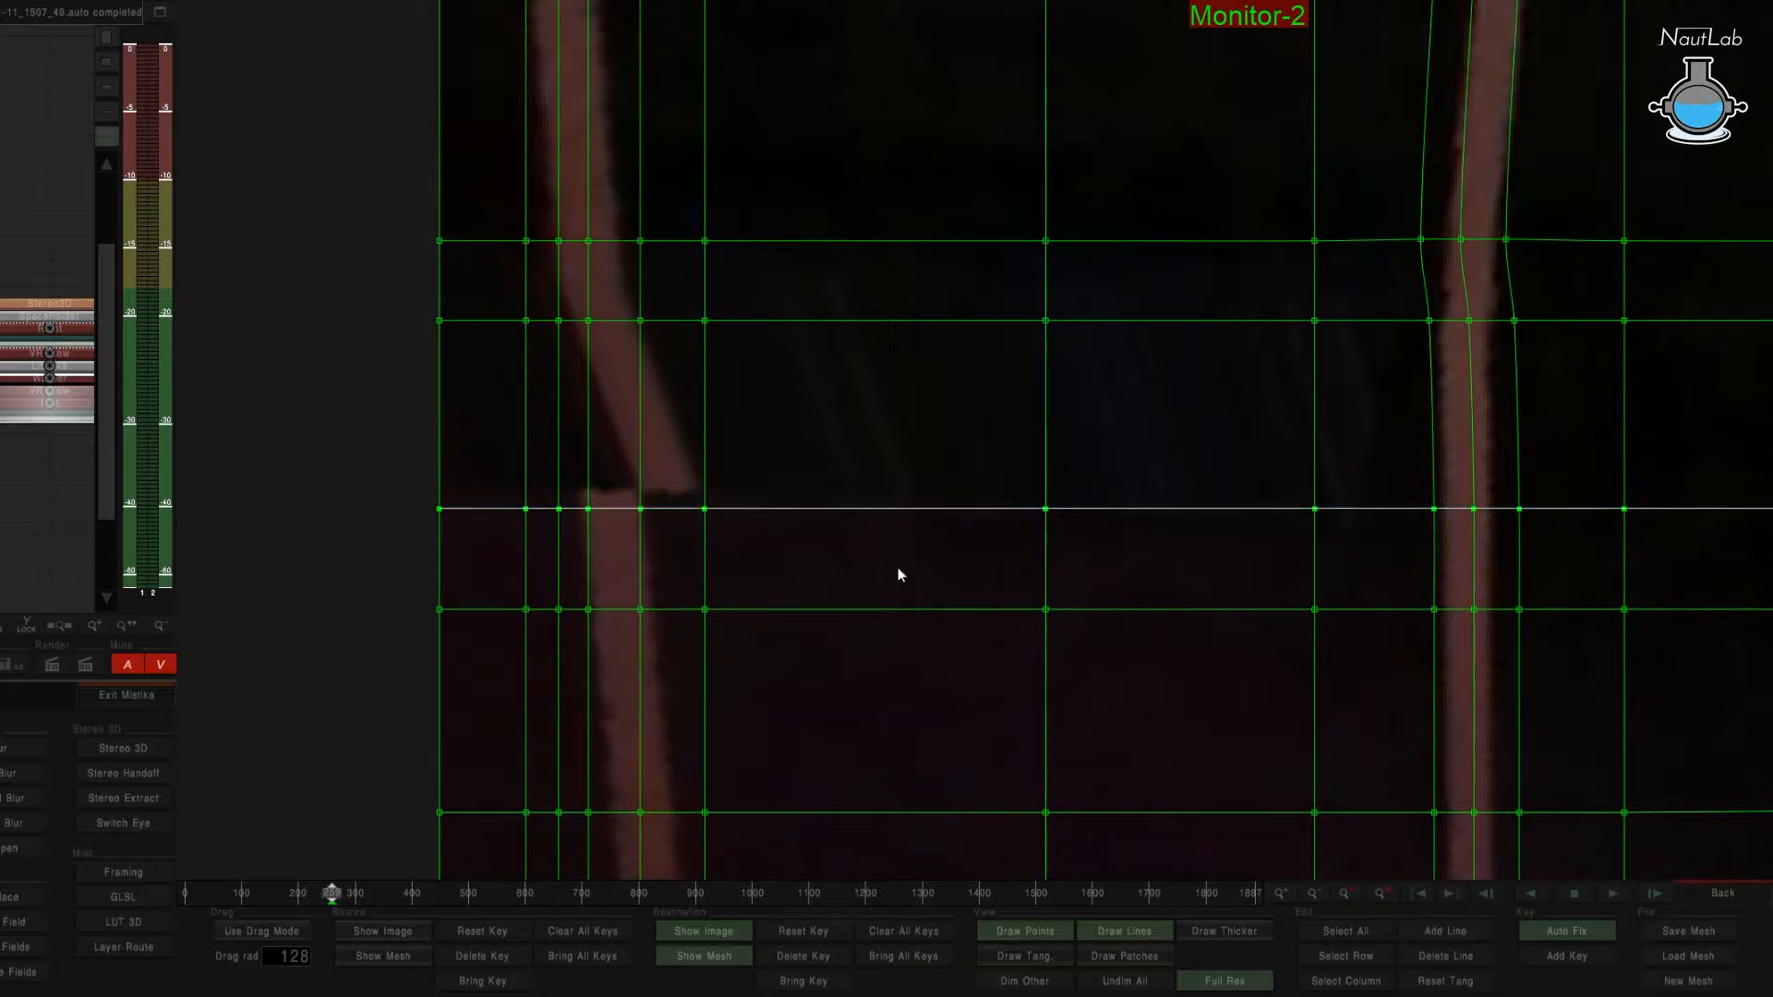
{"action": "left_click_drag", "start_coordinate": [796, 507], "coordinate": [792, 474]}
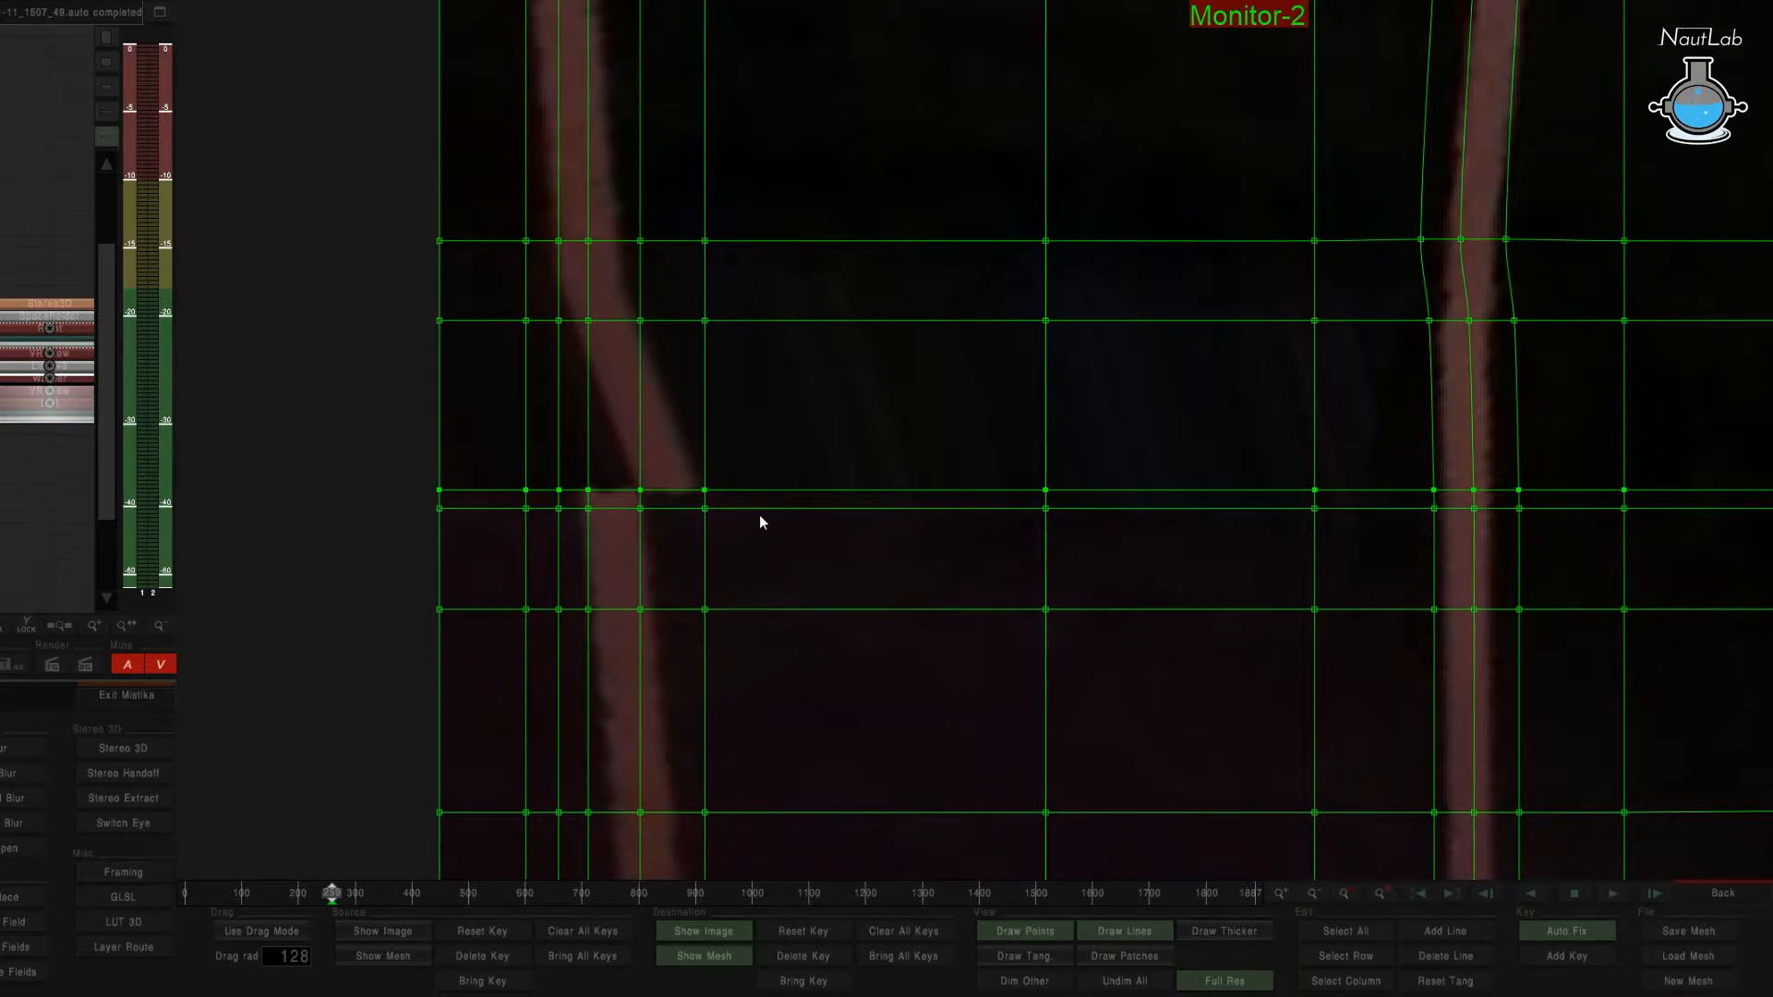
{"action": "left_click_drag", "start_coordinate": [631, 489], "coordinate": [705, 494]}
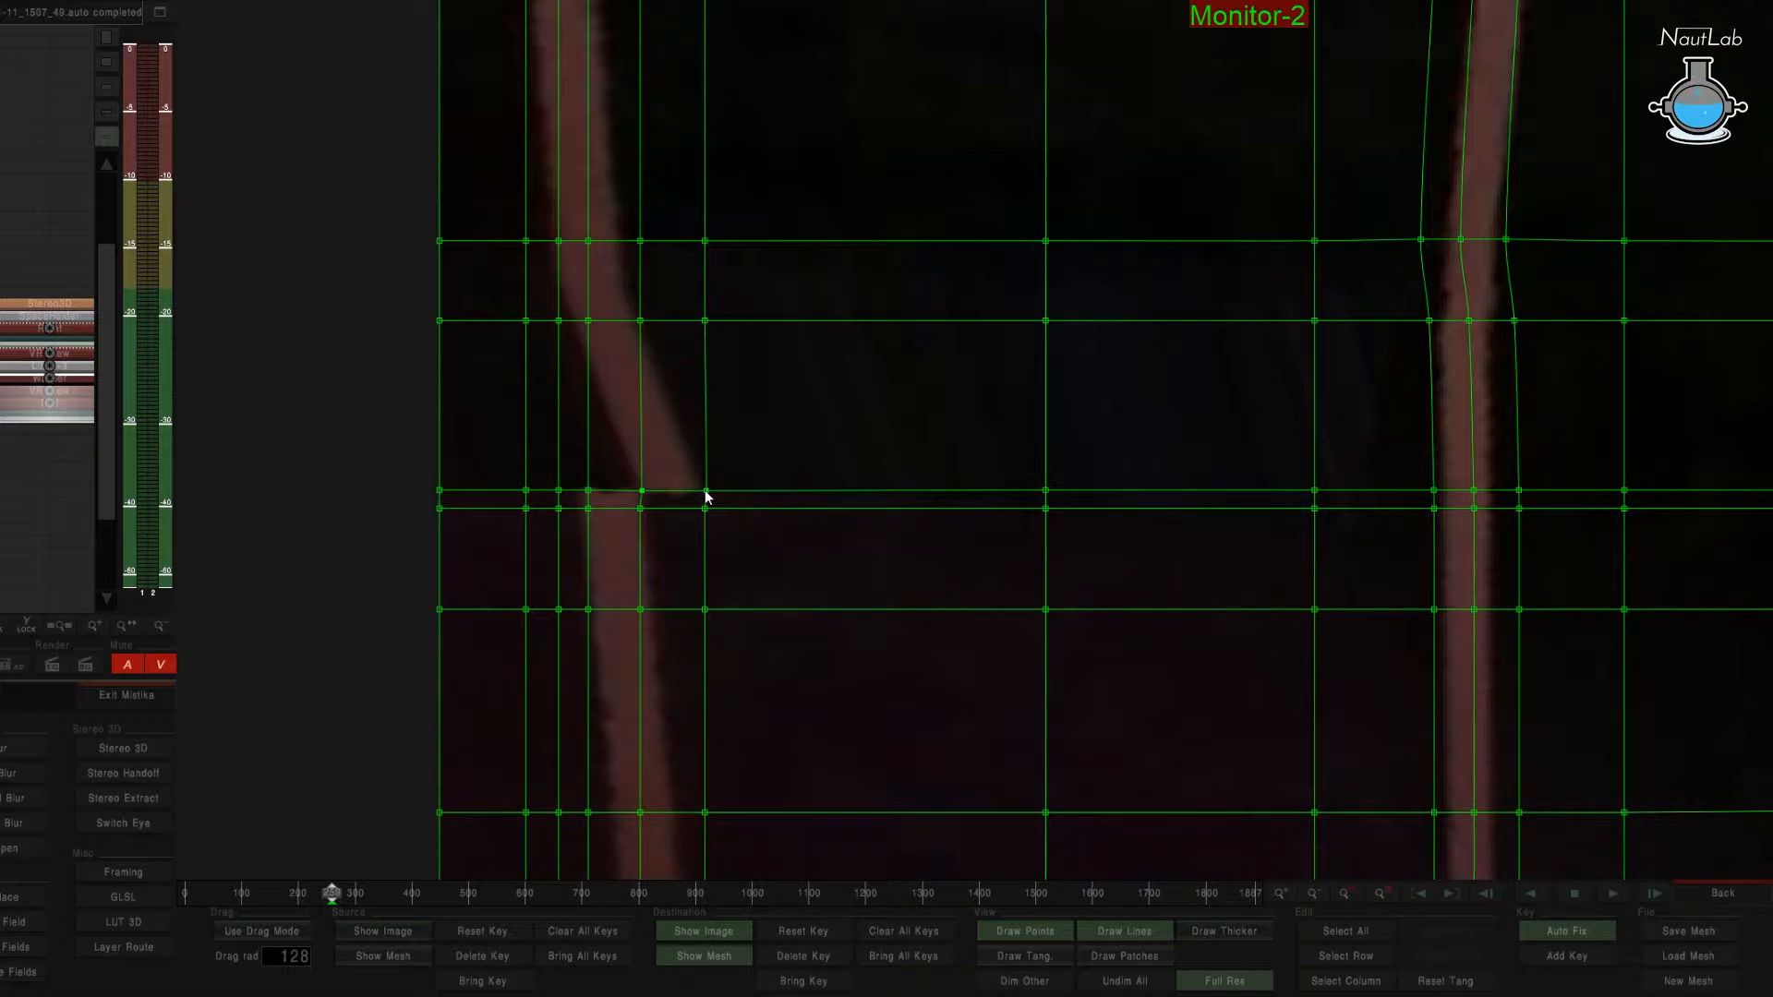
{"action": "left_click_drag", "start_coordinate": [705, 491], "coordinate": [706, 489]}
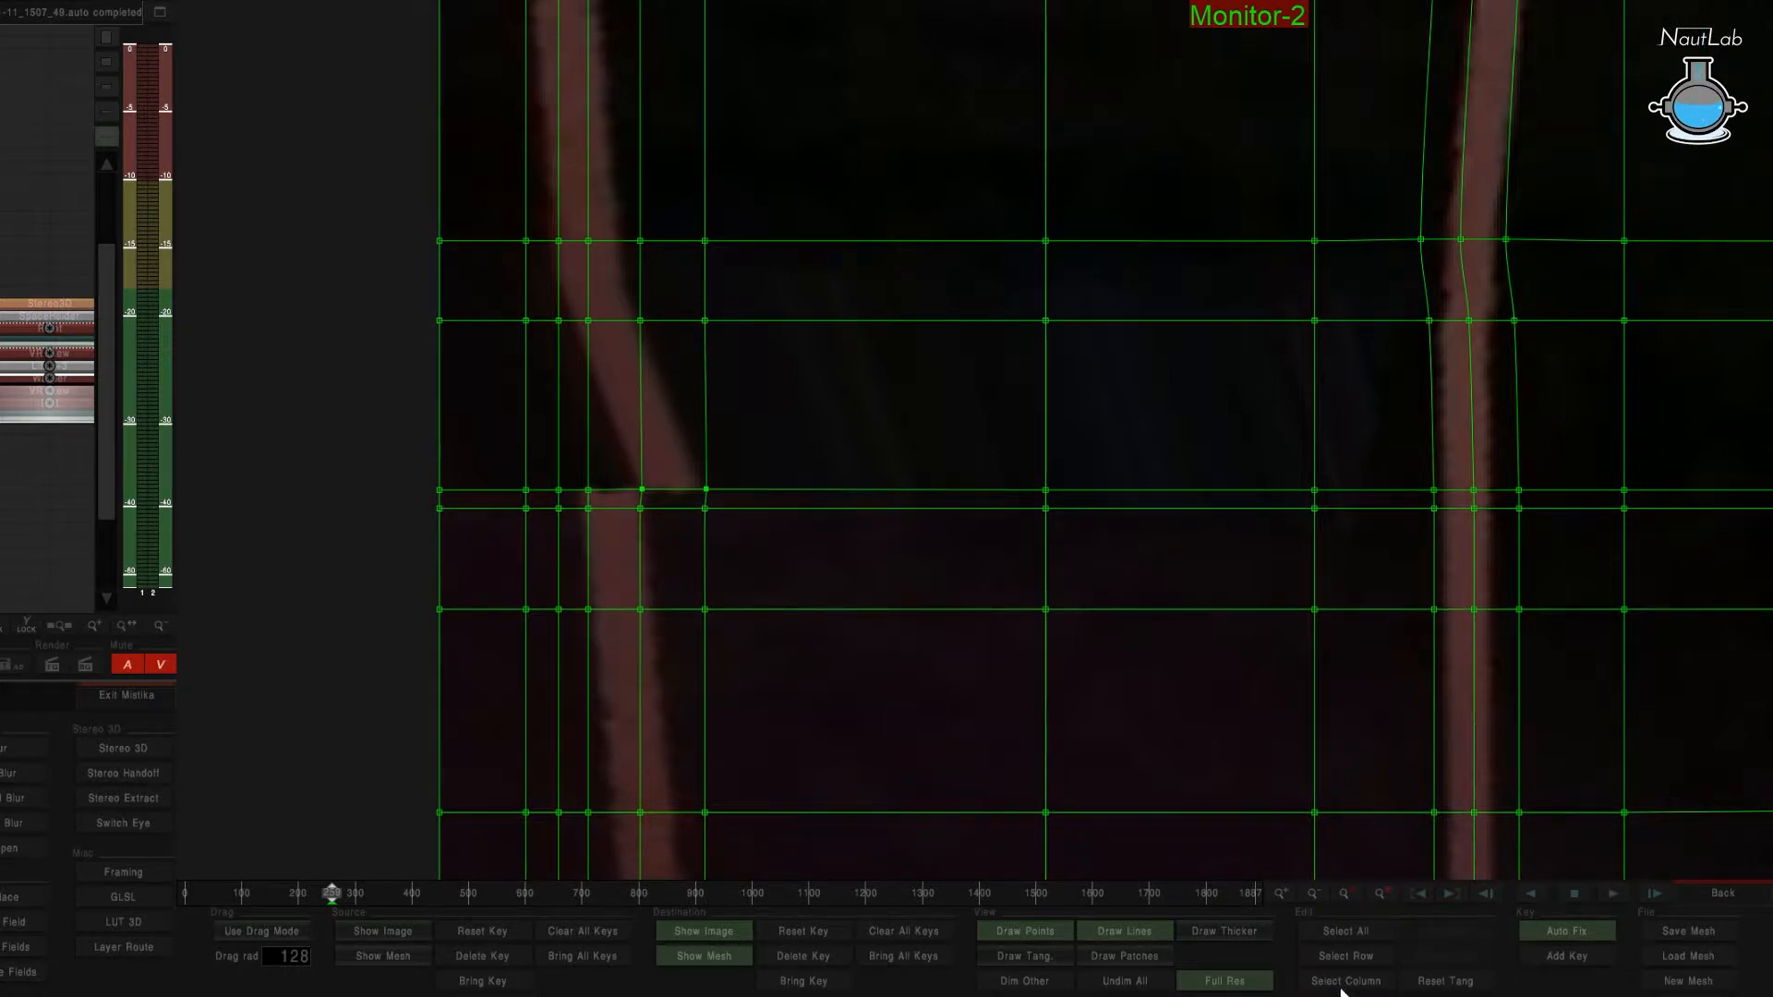
Add a second mesh row immediately above the row at the bar's break.
{"action": "left_click", "coordinate": [1337, 957]}
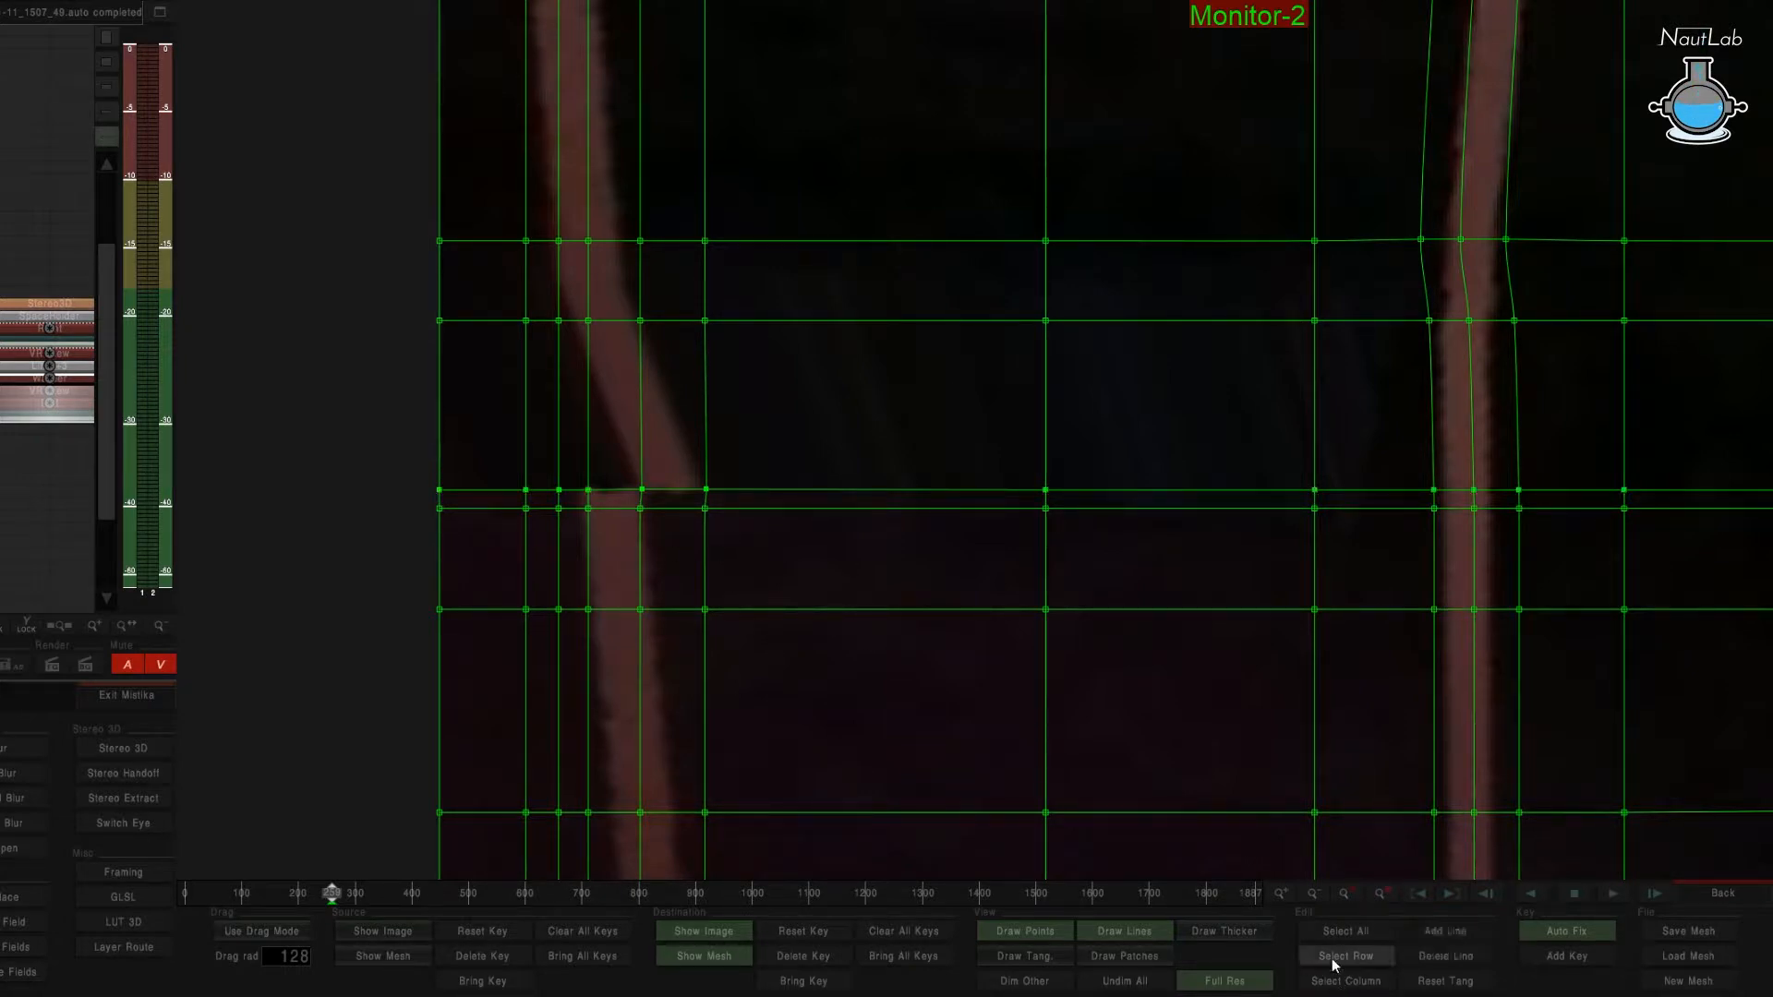
{"action": "left_click_drag", "start_coordinate": [779, 484], "coordinate": [780, 479]}
{"action": "left_click", "coordinate": [780, 481]}
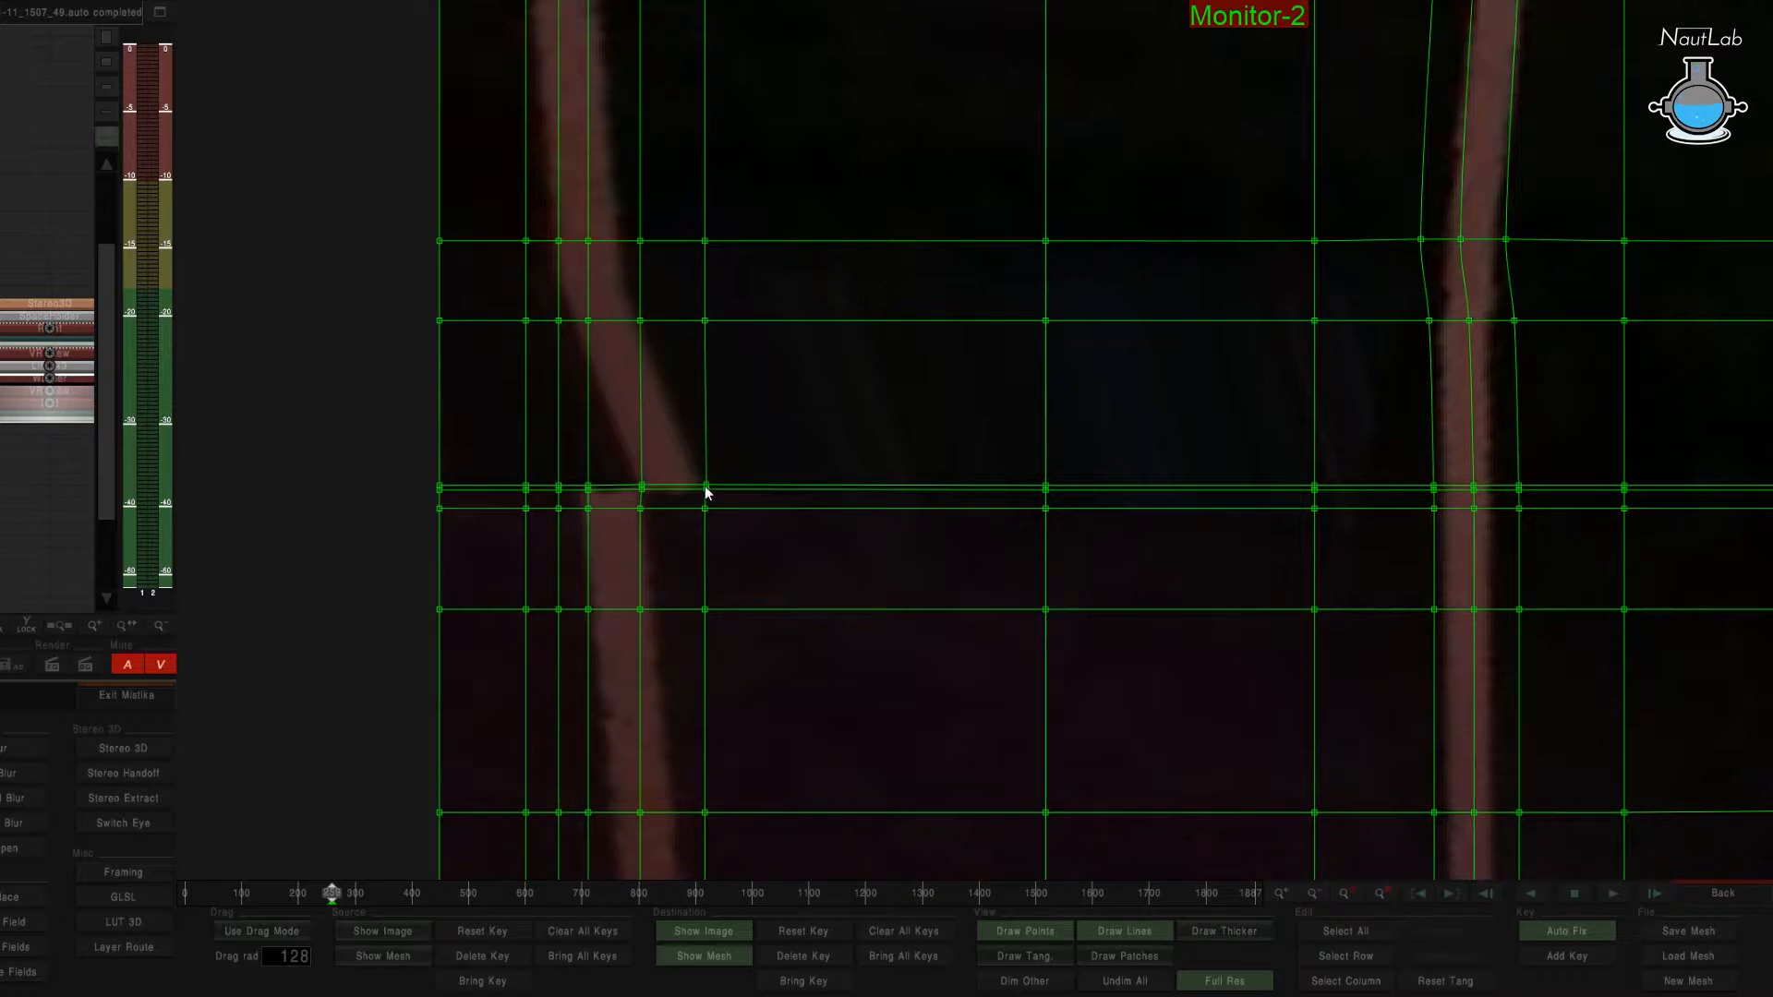
Shift the mesh points above the break to join the upper bar section with the lower one, and exit the mesh editor.
{"action": "left_click_drag", "start_coordinate": [728, 492], "coordinate": [645, 490]}
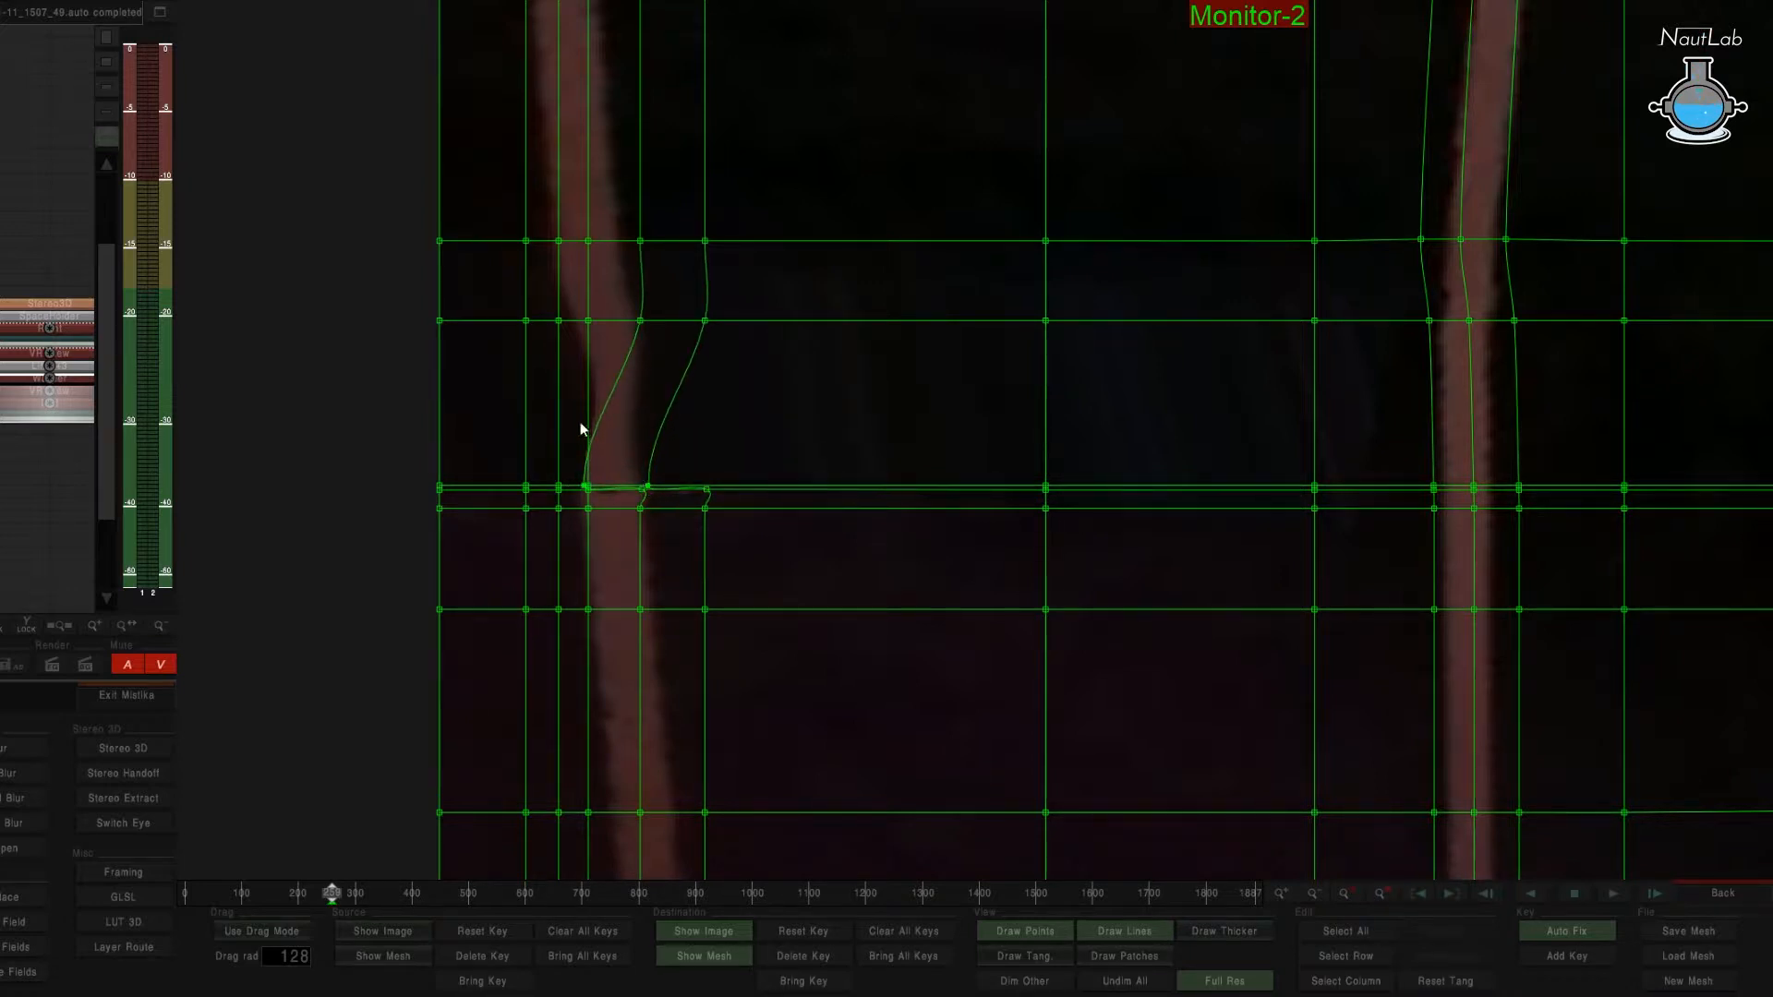
{"action": "left_click_drag", "start_coordinate": [607, 295], "coordinate": [572, 323]}
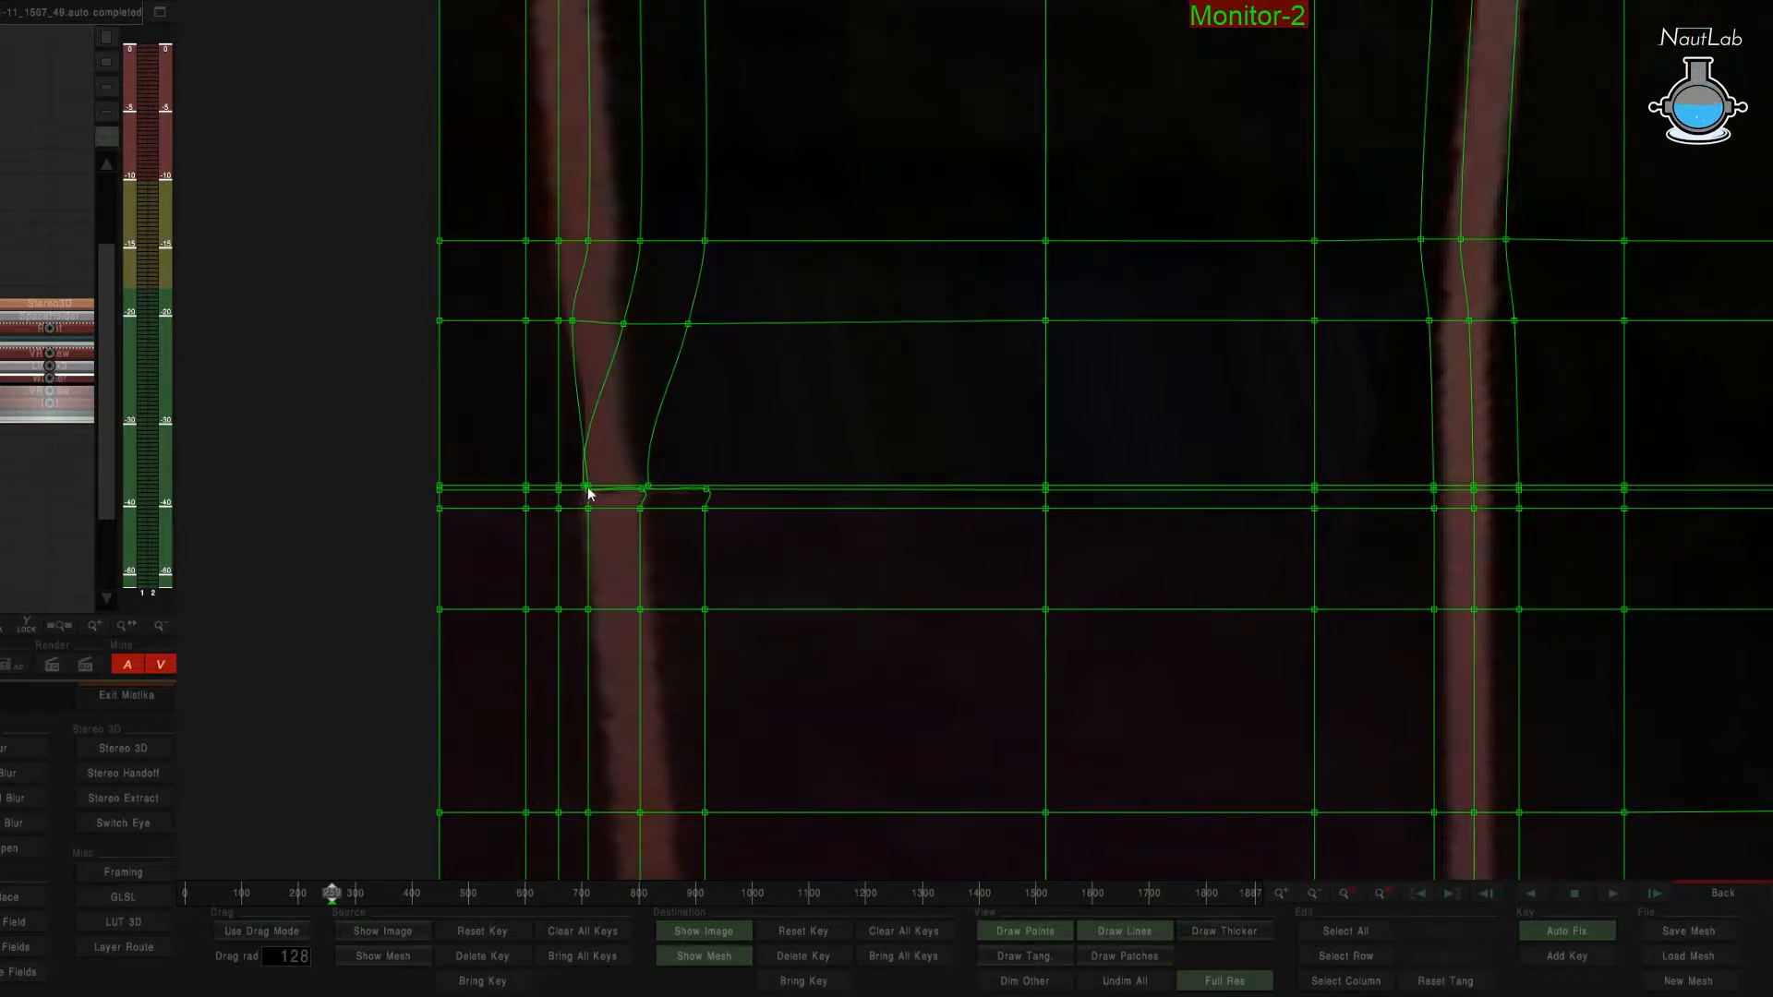
{"action": "left_click_drag", "start_coordinate": [587, 486], "coordinate": [633, 489]}
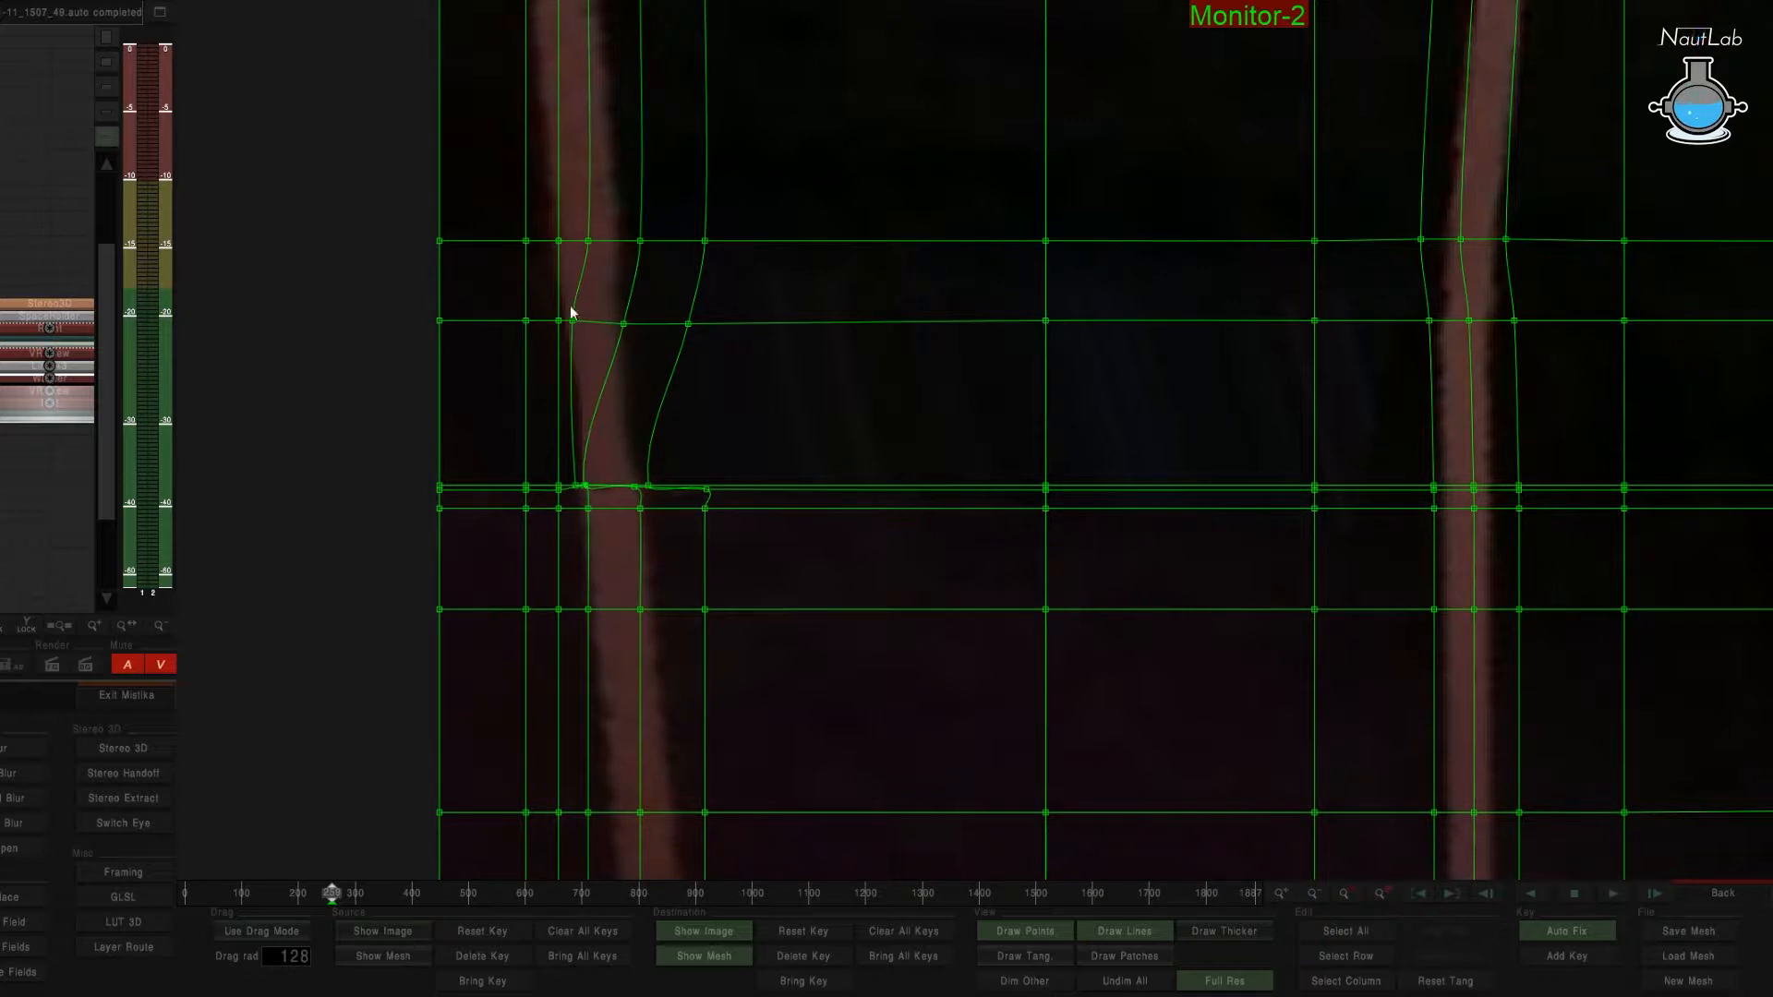
{"action": "left_click_drag", "start_coordinate": [621, 330], "coordinate": [628, 329]}
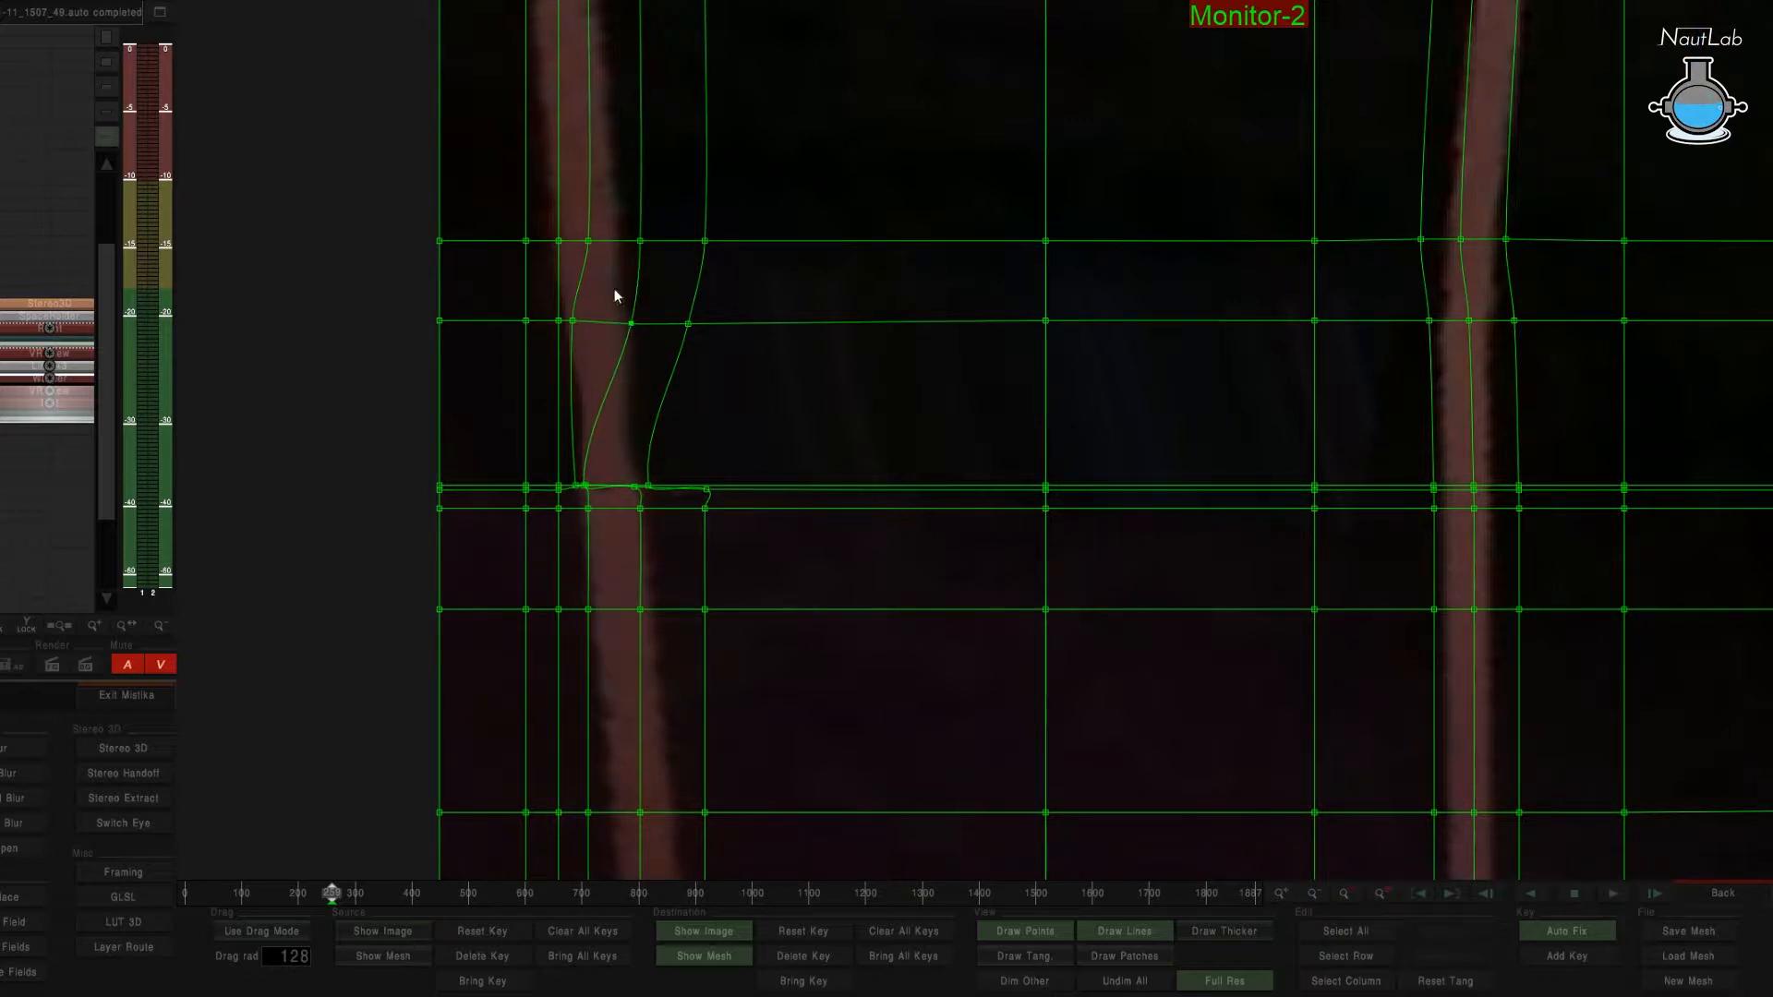
{"action": "left_click_drag", "start_coordinate": [638, 241], "coordinate": [636, 241]}
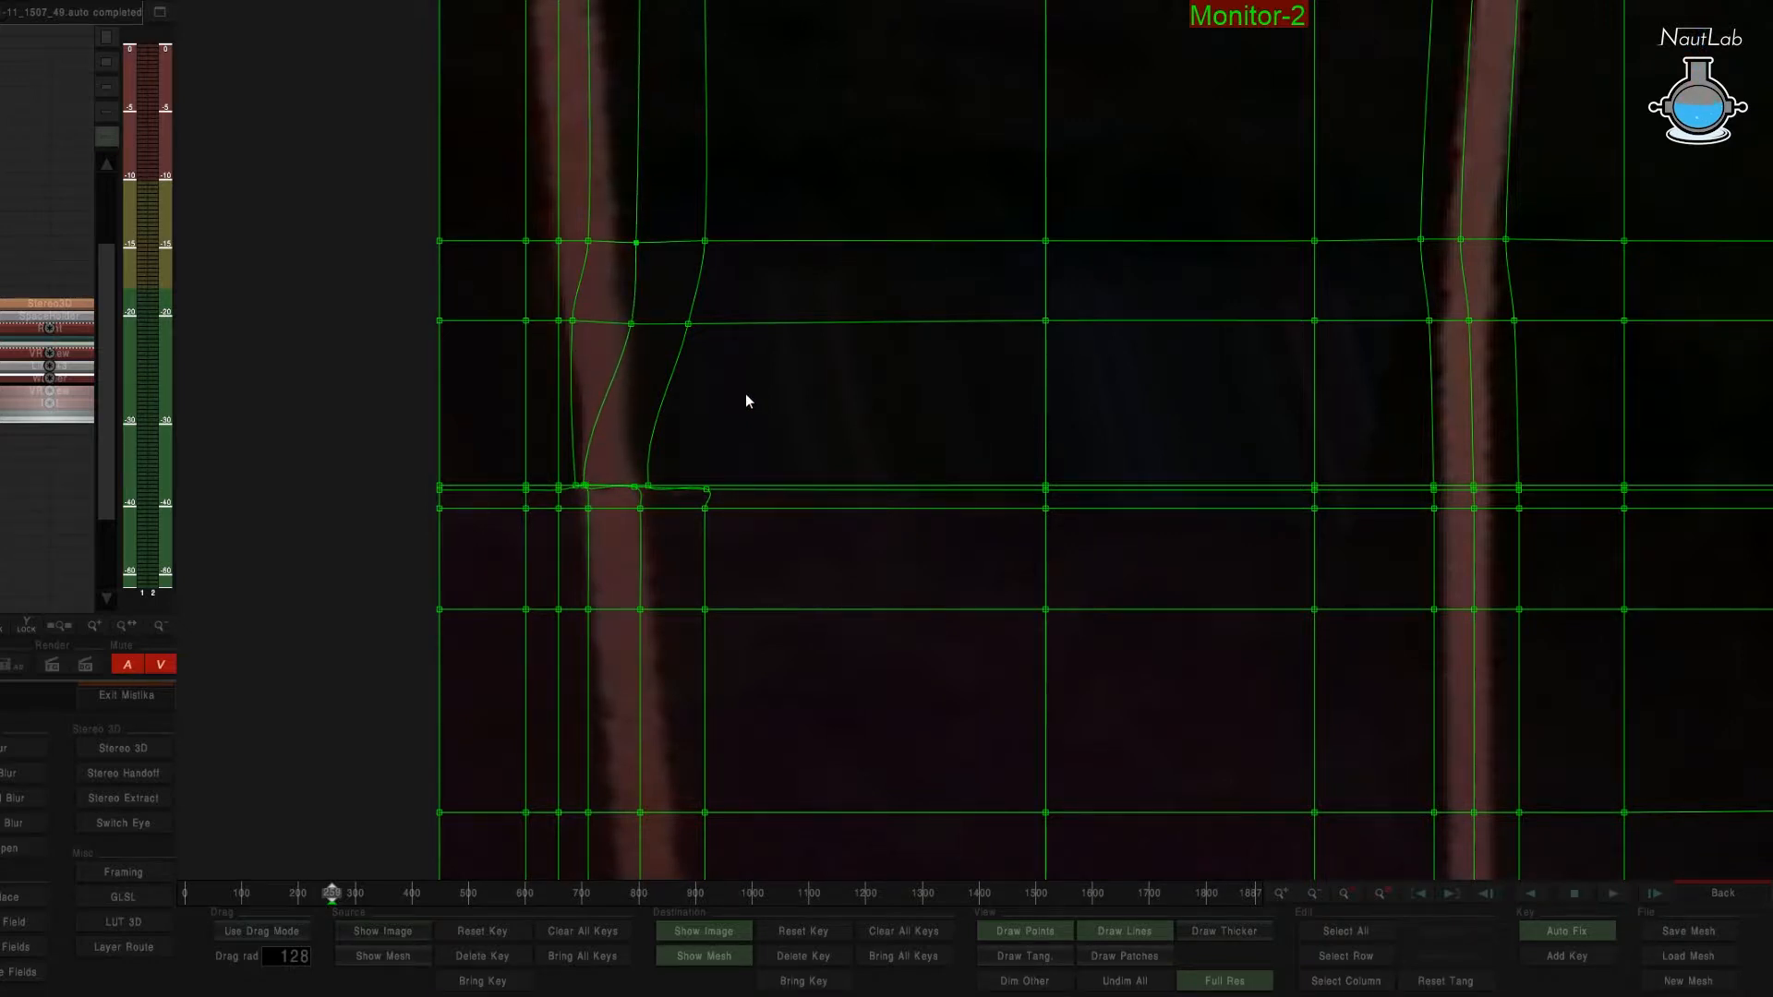
{"action": "key", "text": "Home"}
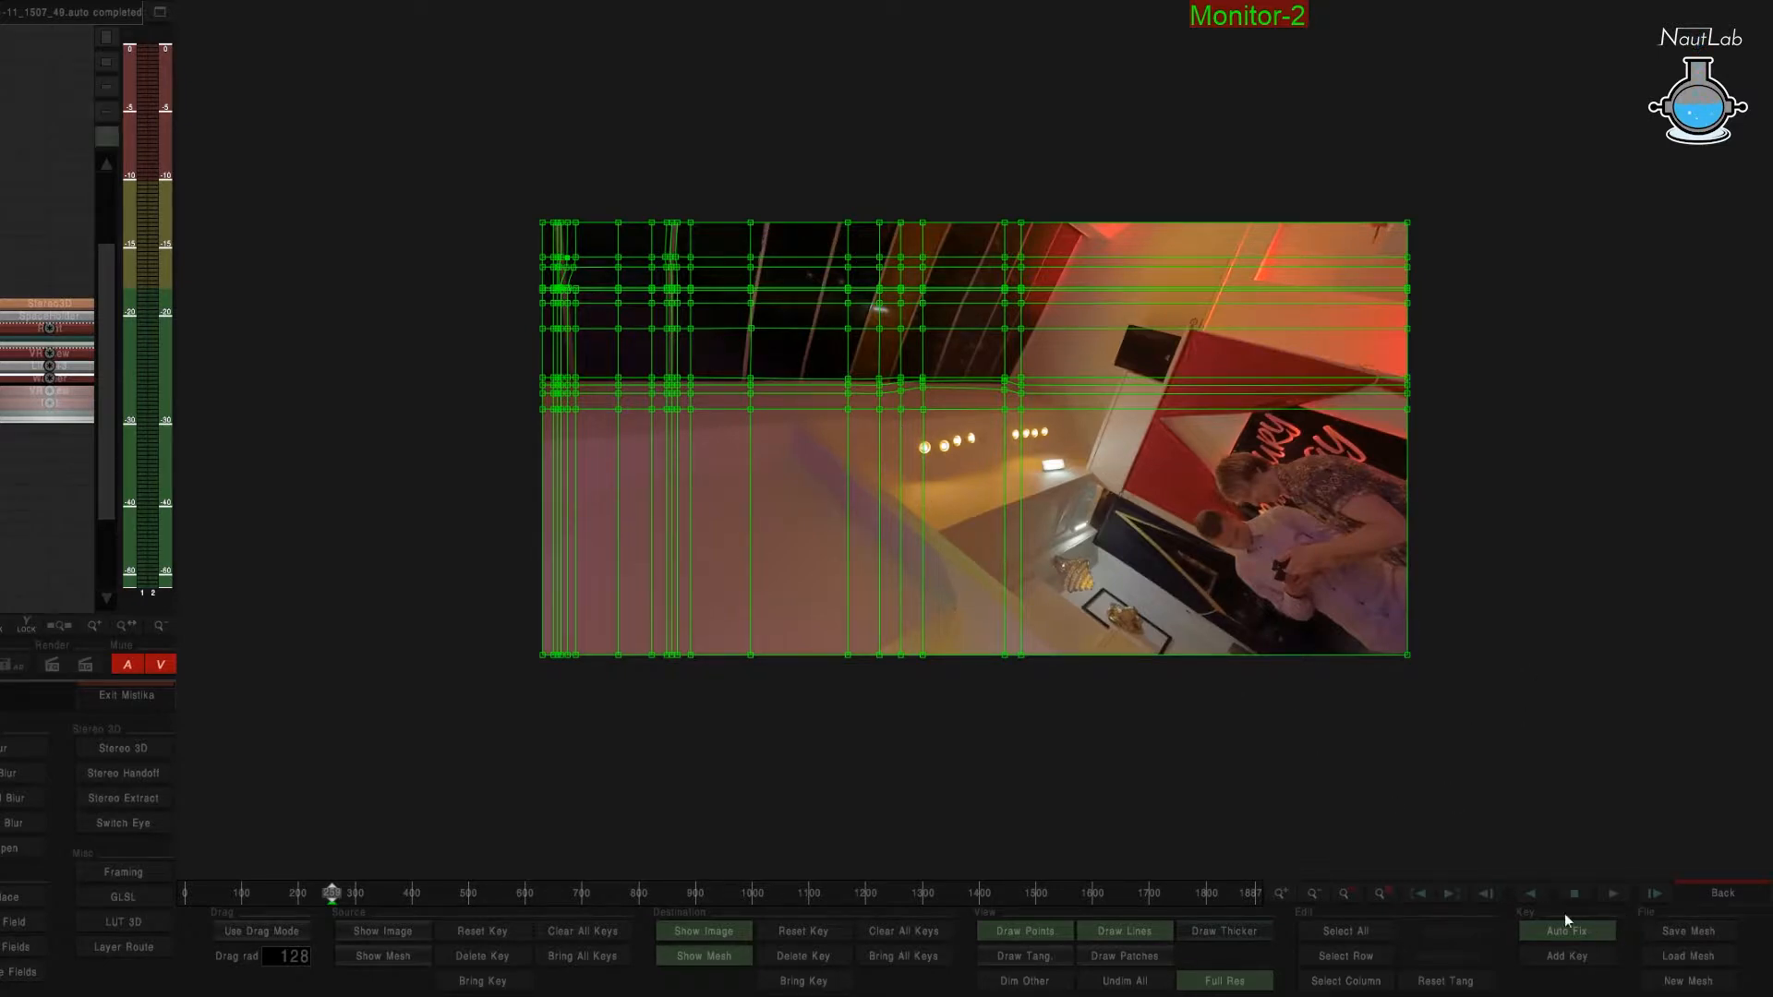
{"action": "left_click", "coordinate": [1741, 898]}
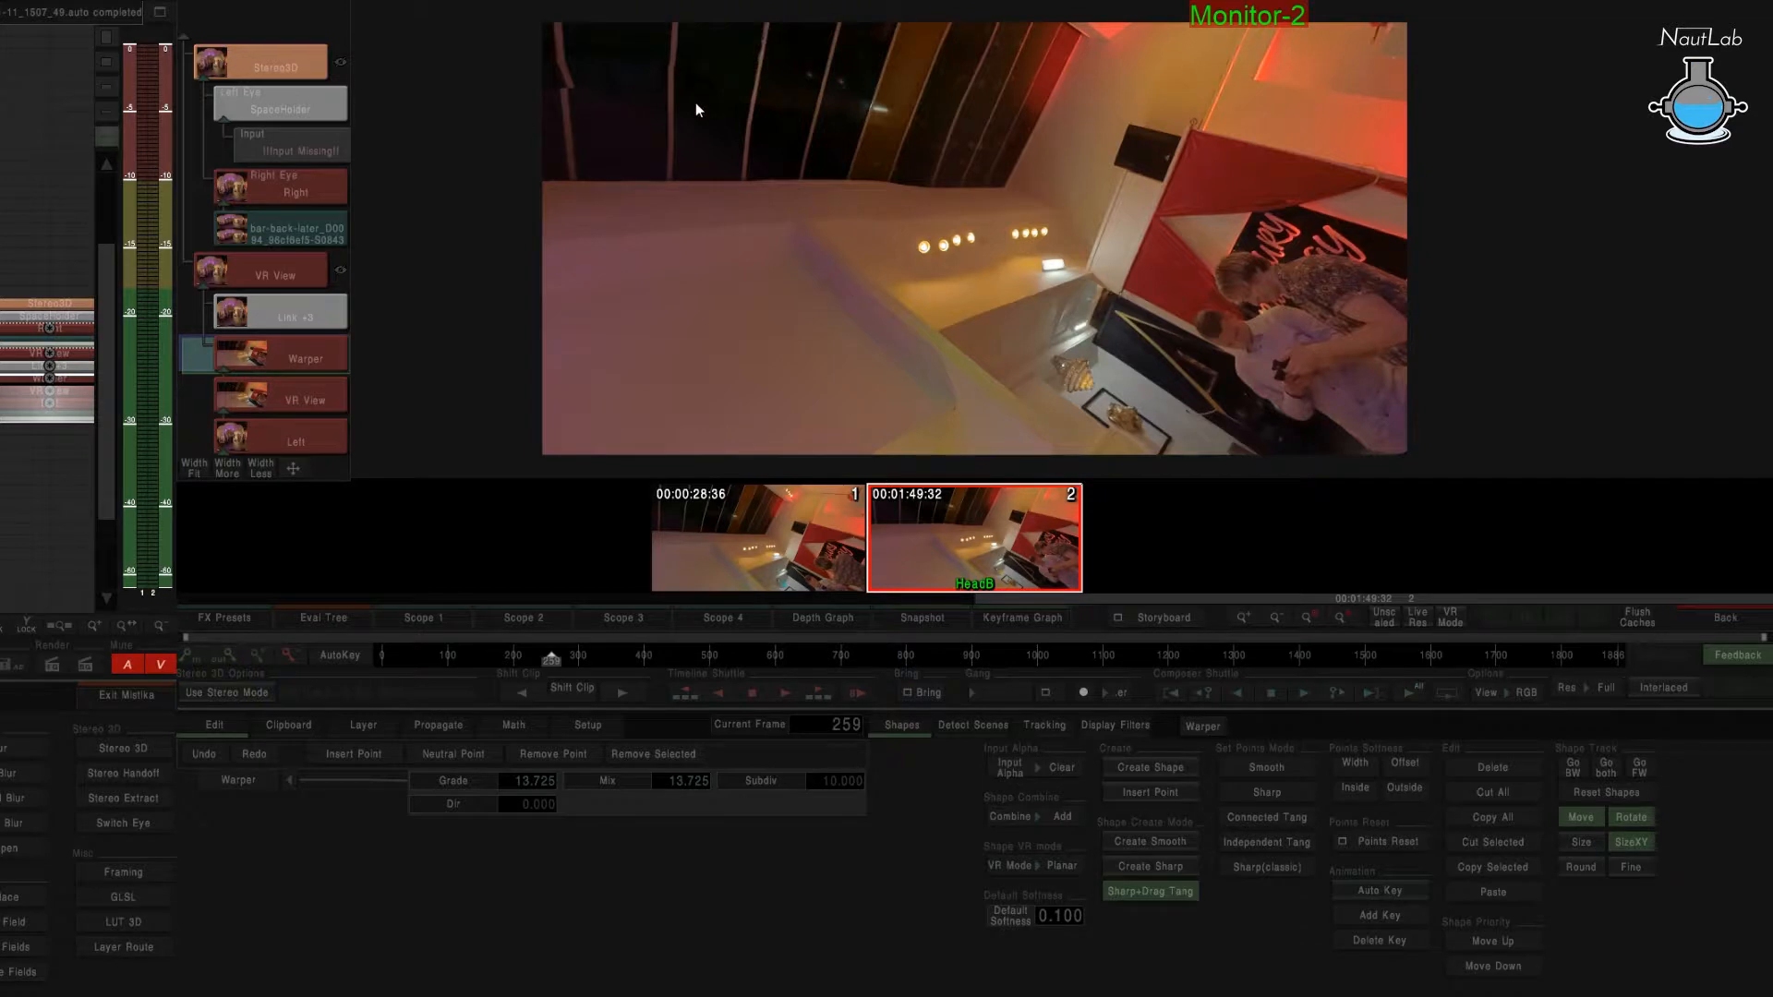
Raise the starting keyframes of the Warper's Grade and Mix curves to 100, keeping both flat over the clip, and close the keyframe graph.
{"action": "left_click", "coordinate": [1022, 617]}
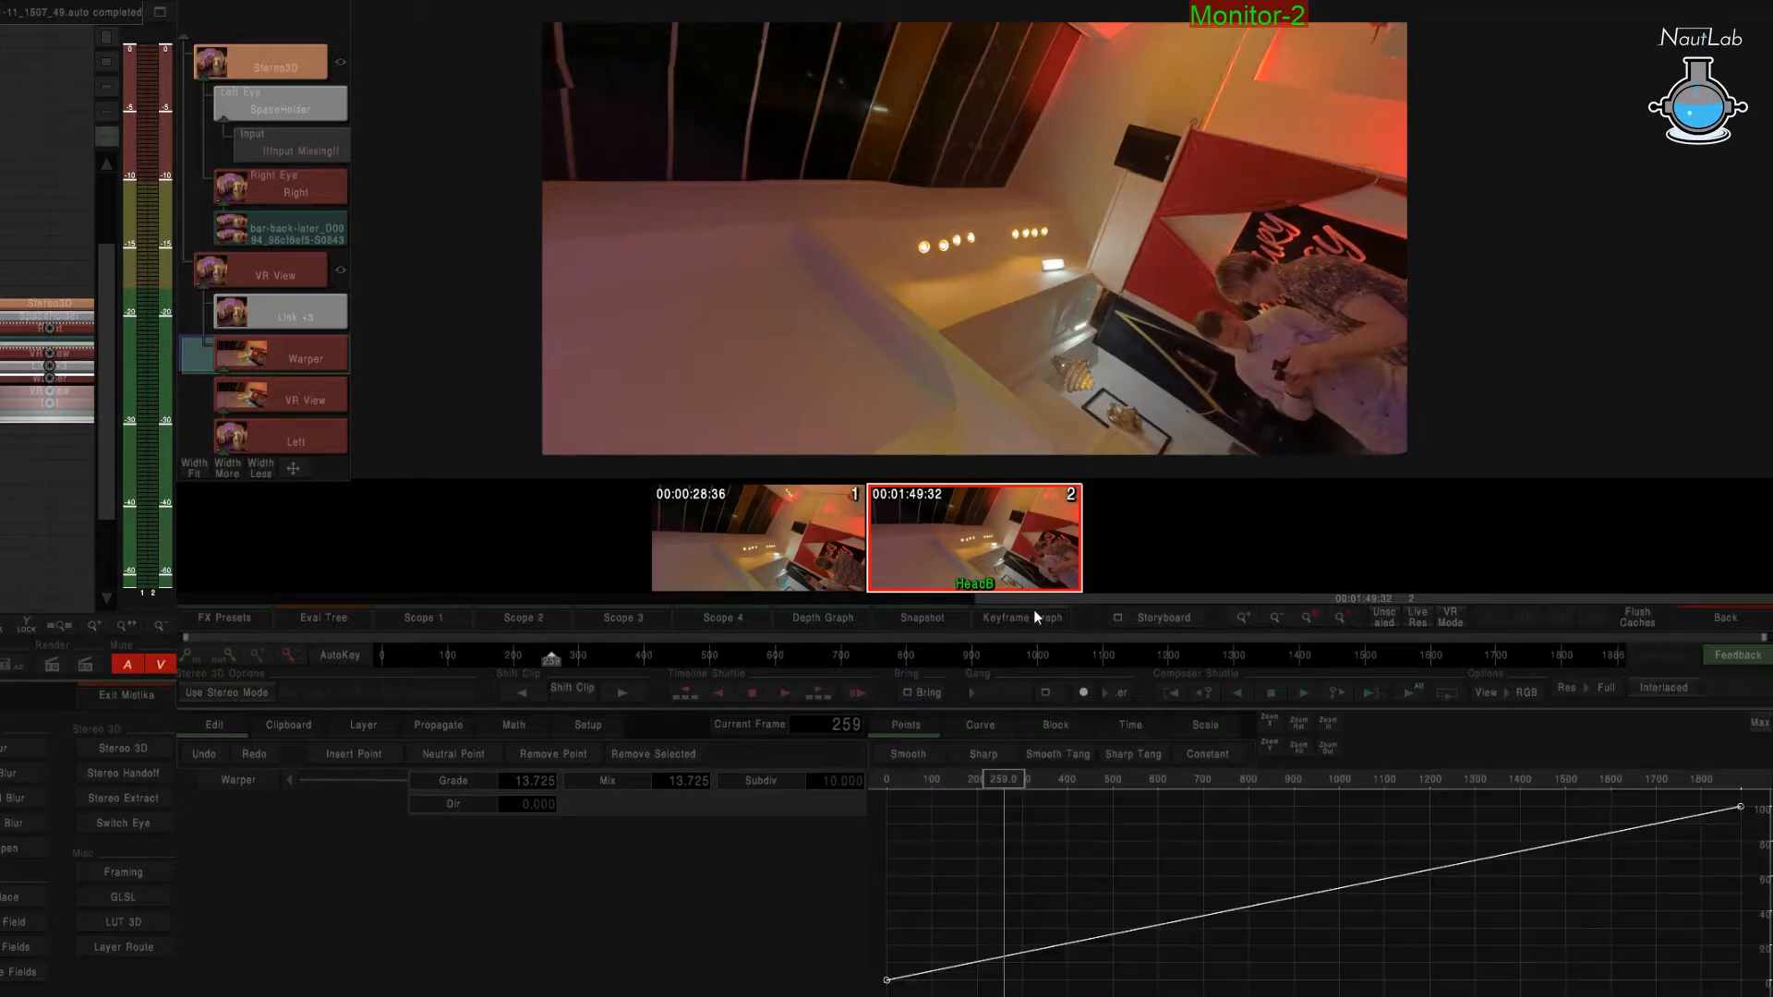
{"action": "left_click", "coordinate": [886, 978]}
{"action": "left_click_drag", "start_coordinate": [883, 885], "coordinate": [873, 795]}
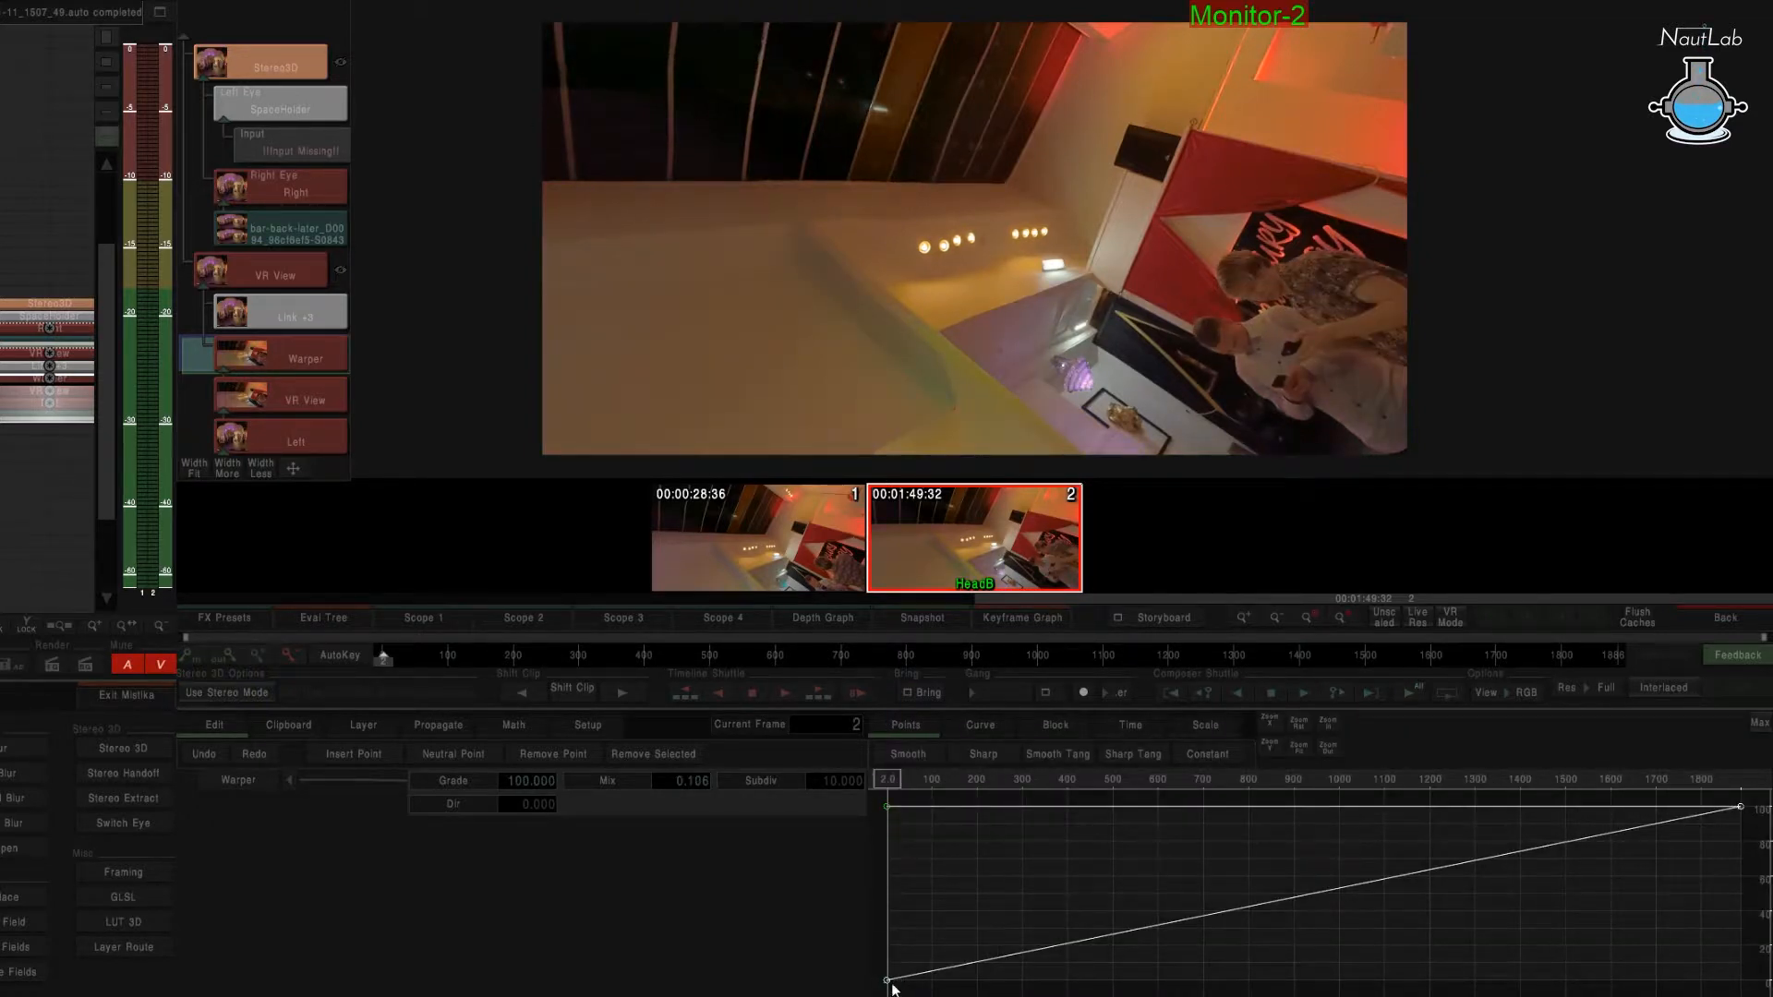
{"action": "left_click_drag", "start_coordinate": [887, 980], "coordinate": [872, 794]}
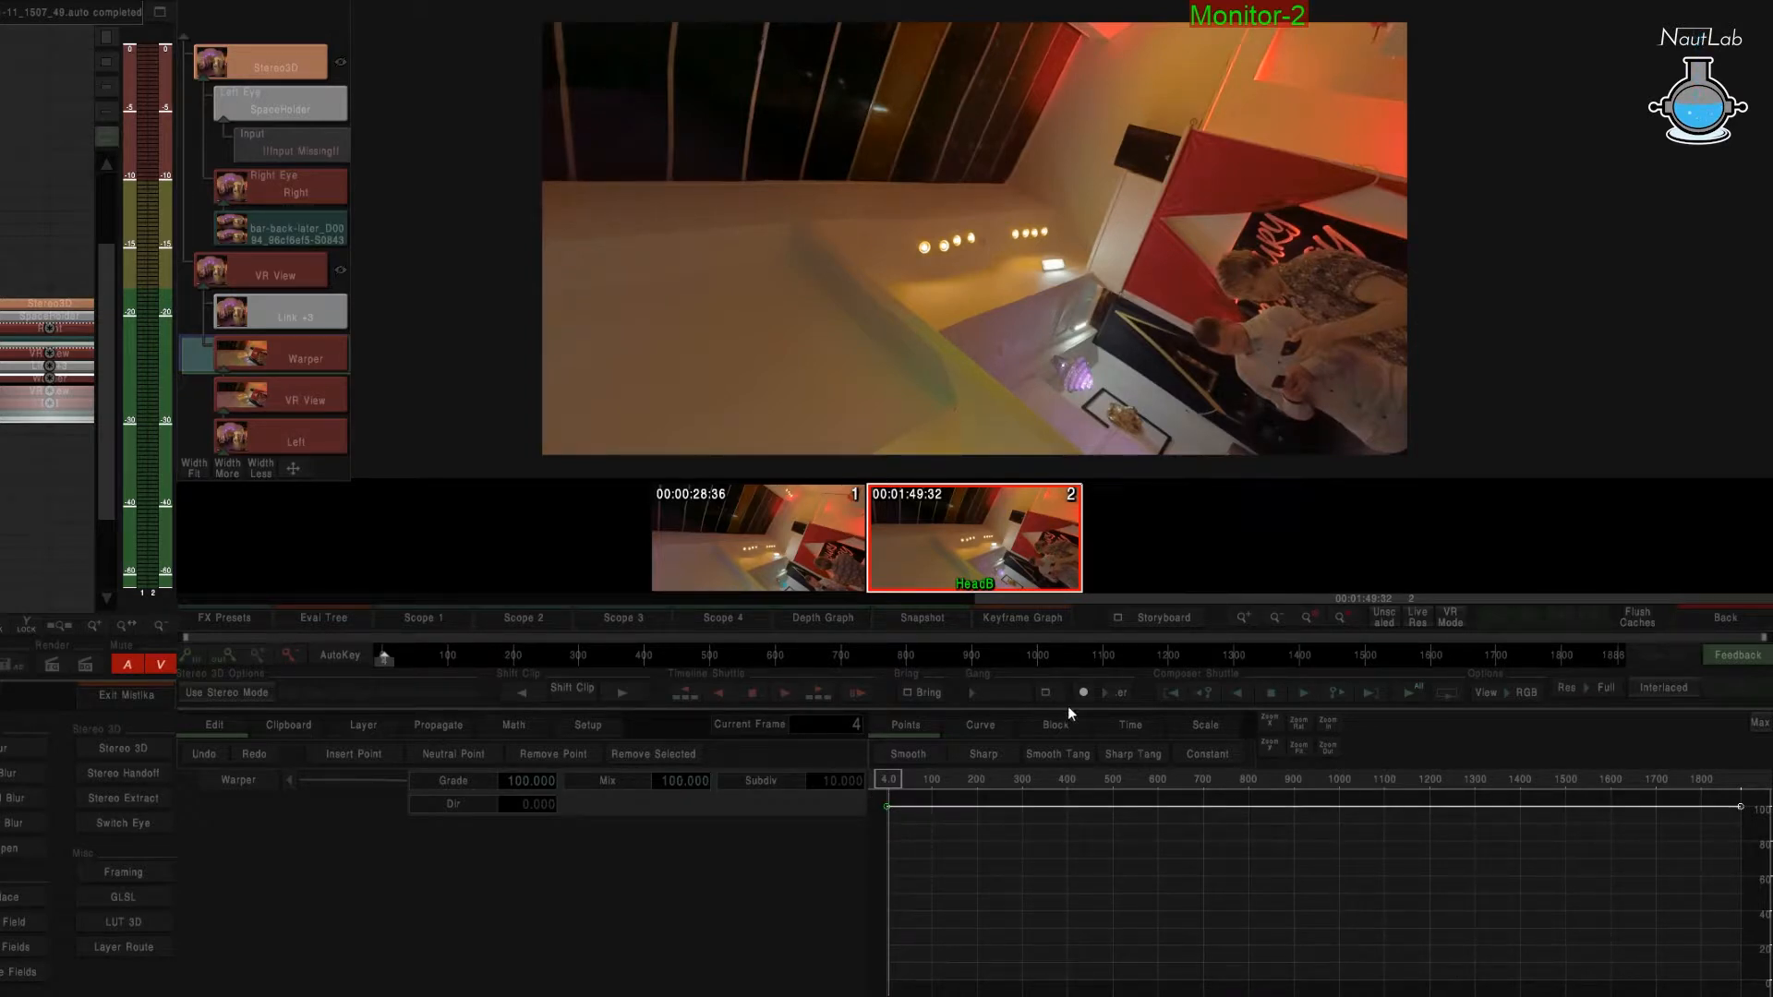
{"action": "left_click", "coordinate": [1025, 626]}
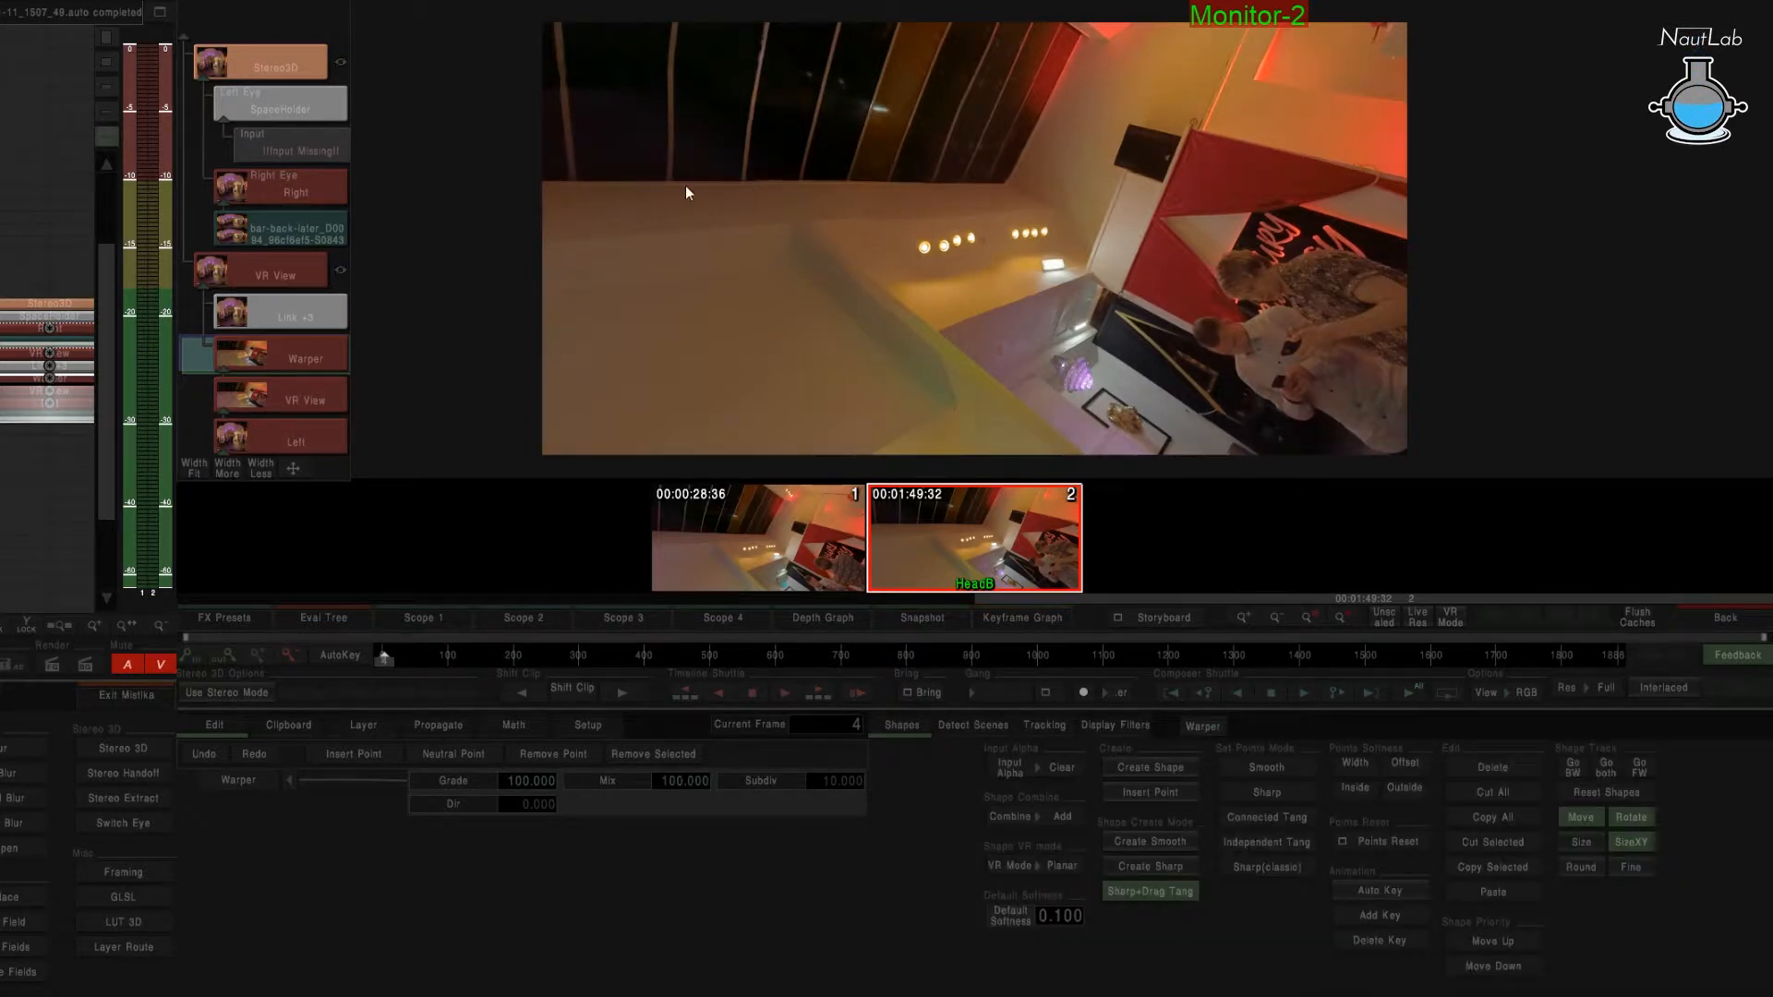
{"action": "left_click_drag", "start_coordinate": [715, 148], "coordinate": [730, 208]}
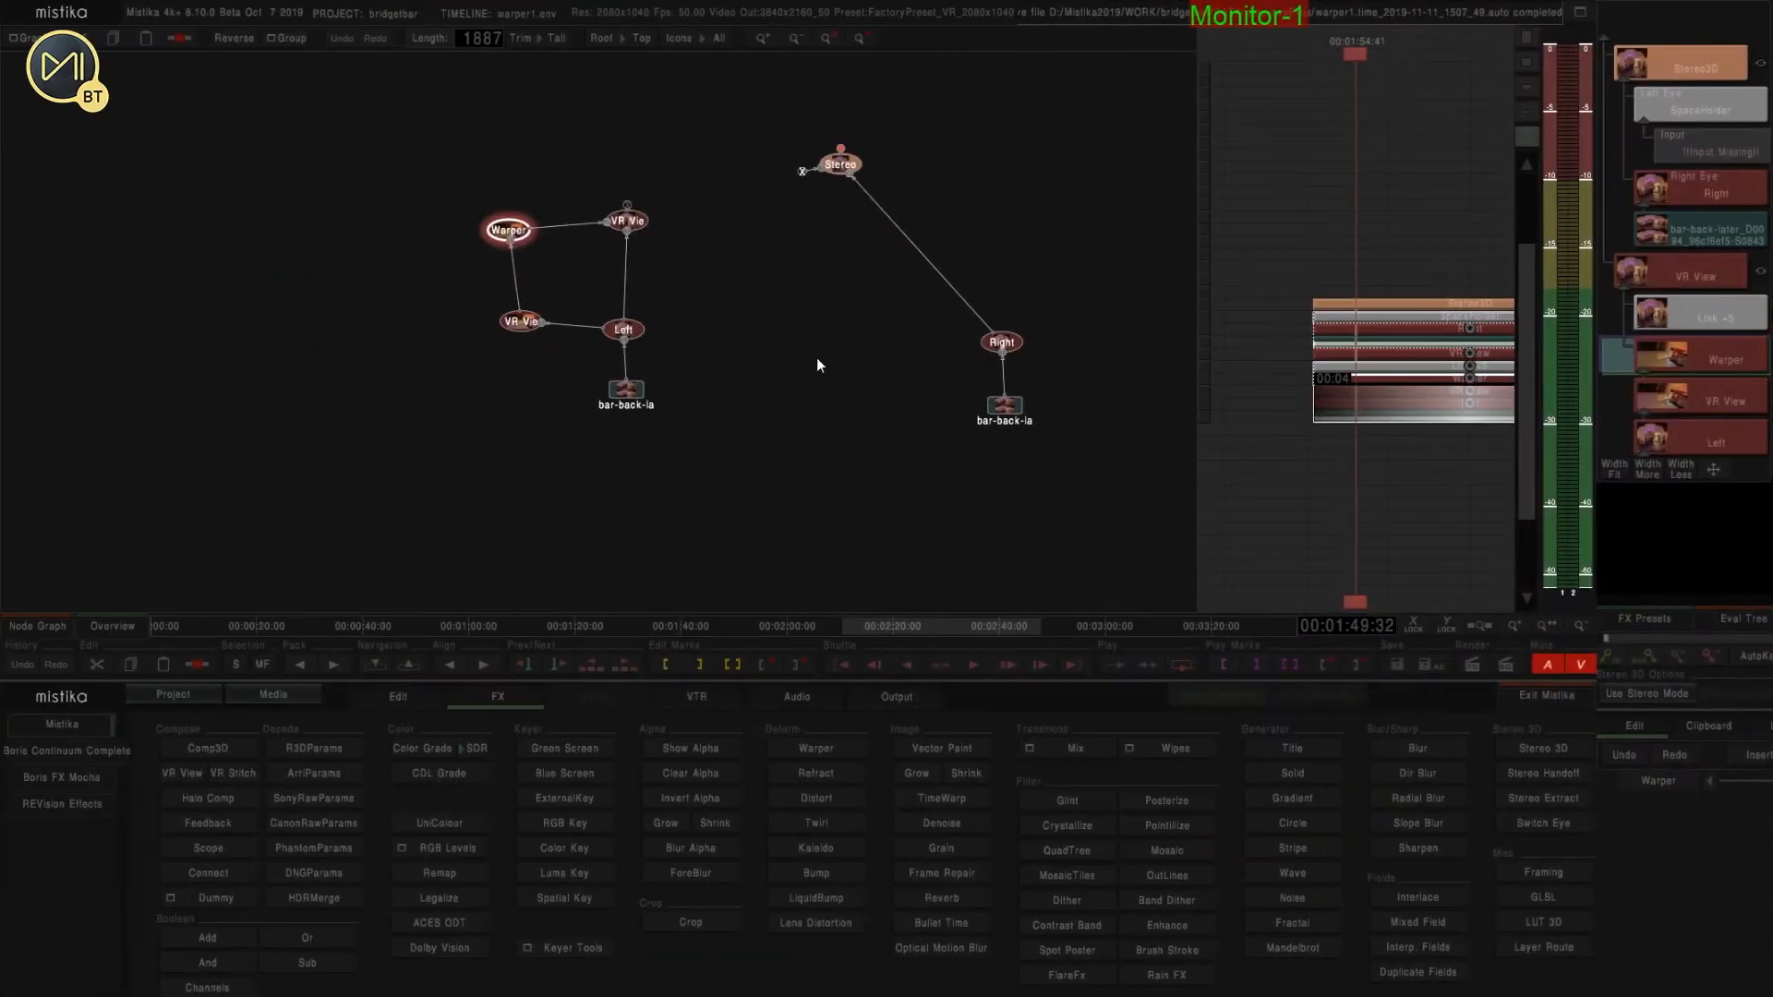
Compare the output of the warped left-eye VR View node with that of the Right node.
{"action": "left_click_drag", "start_coordinate": [784, 305], "coordinate": [755, 354]}
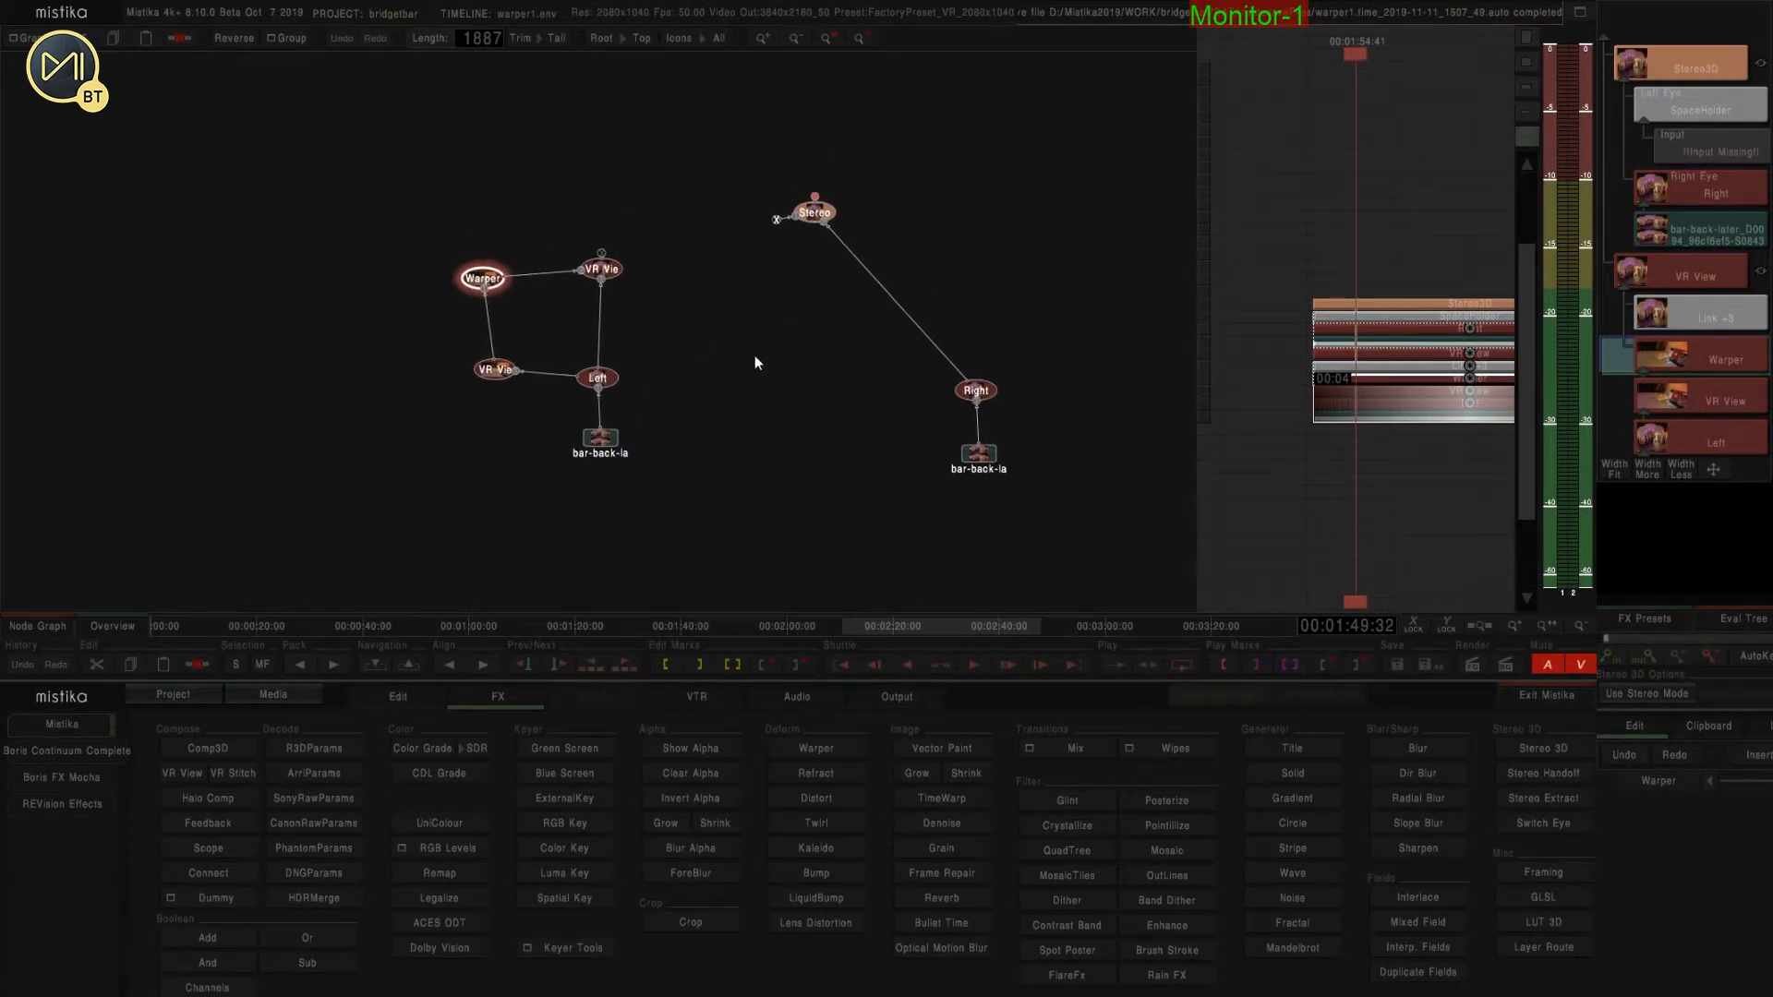
{"action": "left_click", "coordinate": [593, 271]}
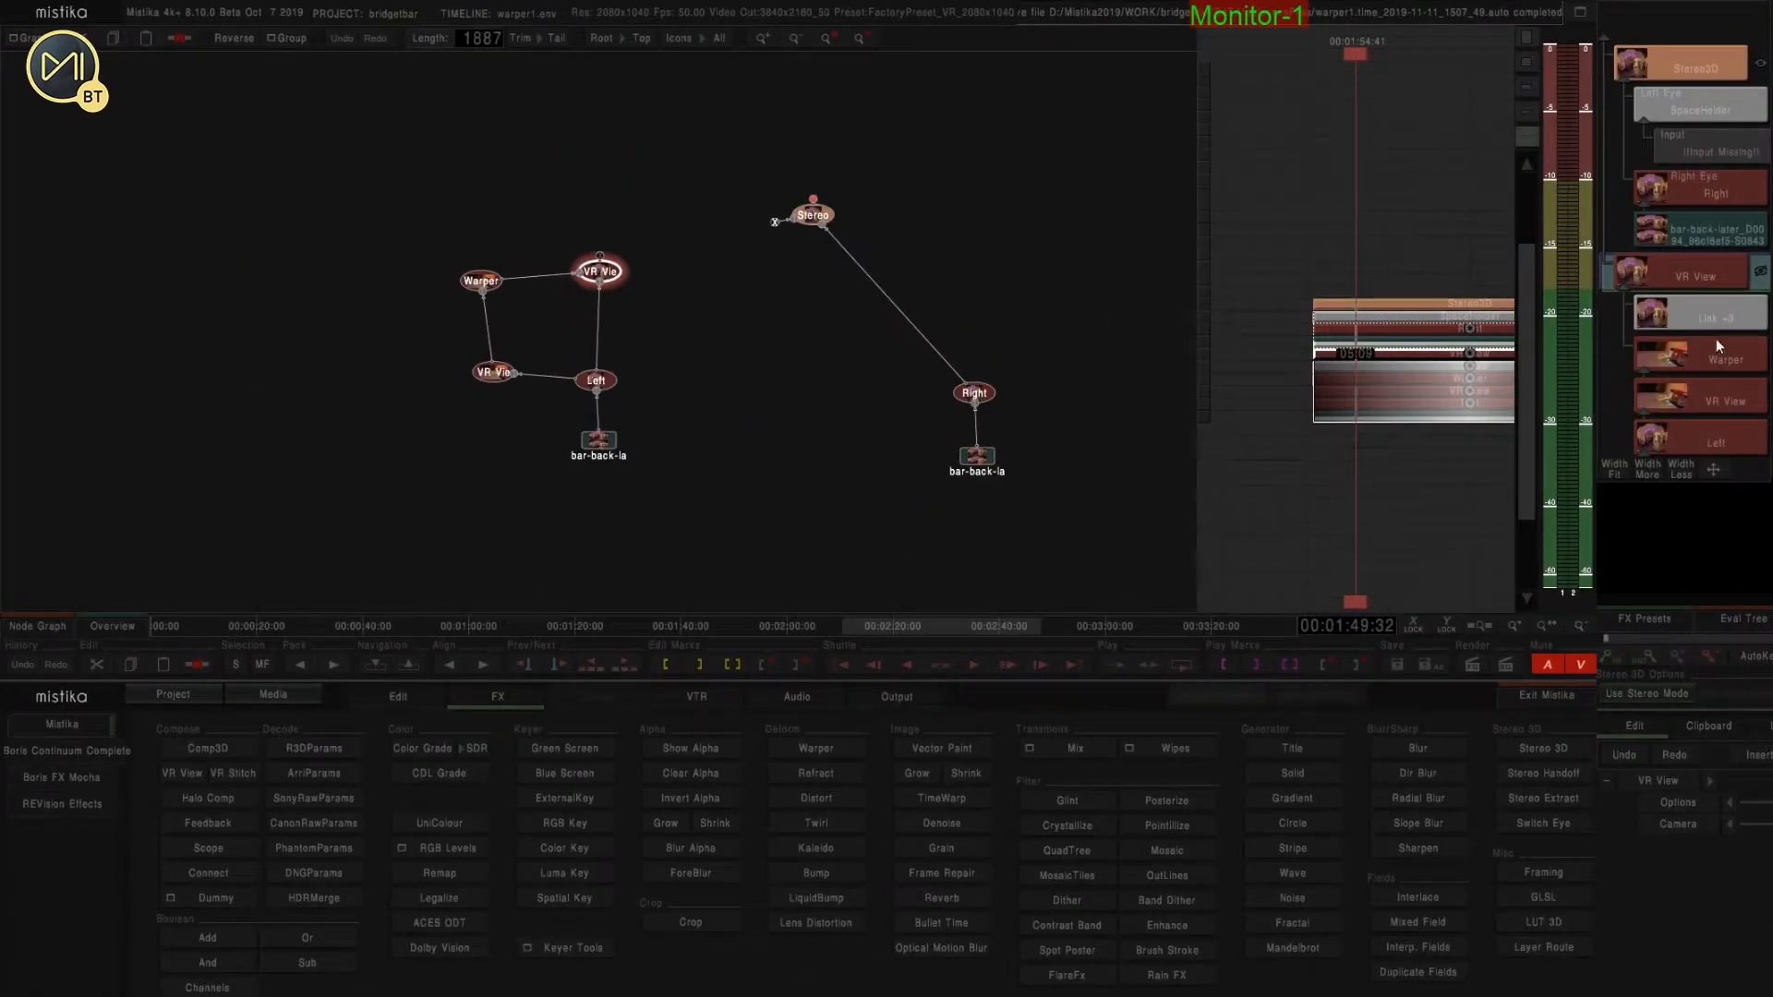
{"action": "scroll", "coordinate": [1700, 296], "scroll_direction": "down", "scroll_amount": 1}
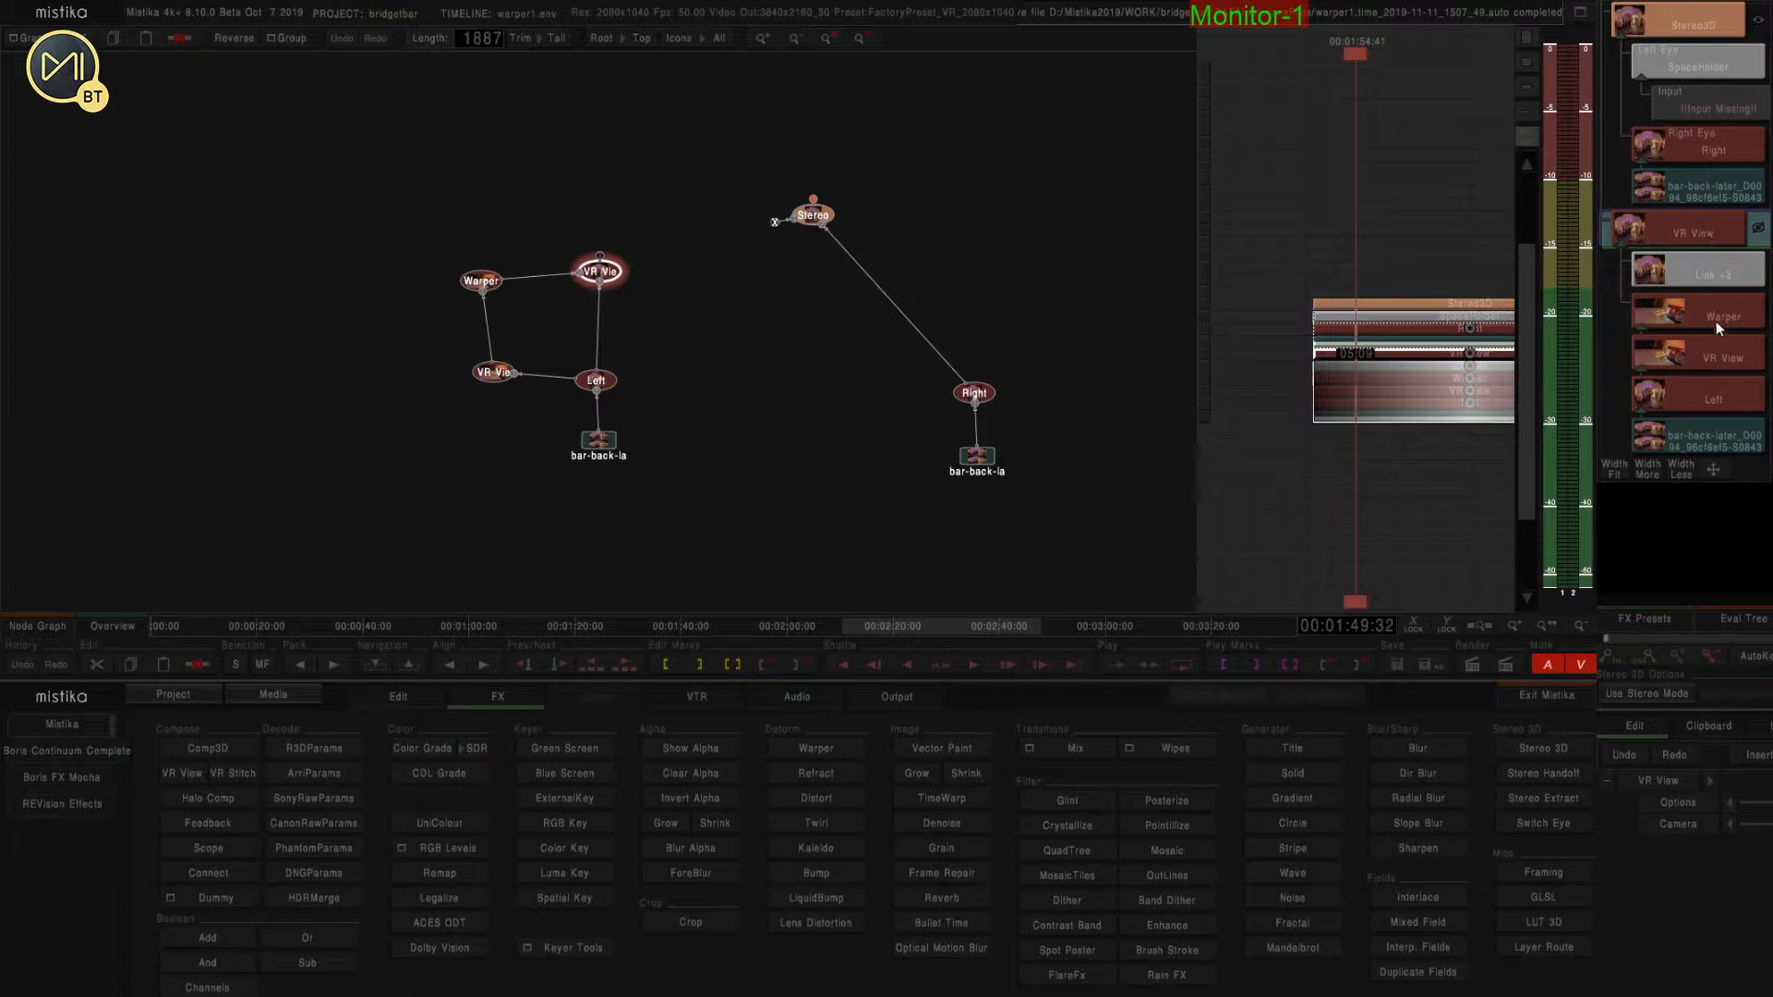
{"action": "left_click_drag", "start_coordinate": [1715, 321], "coordinate": [1672, 87]}
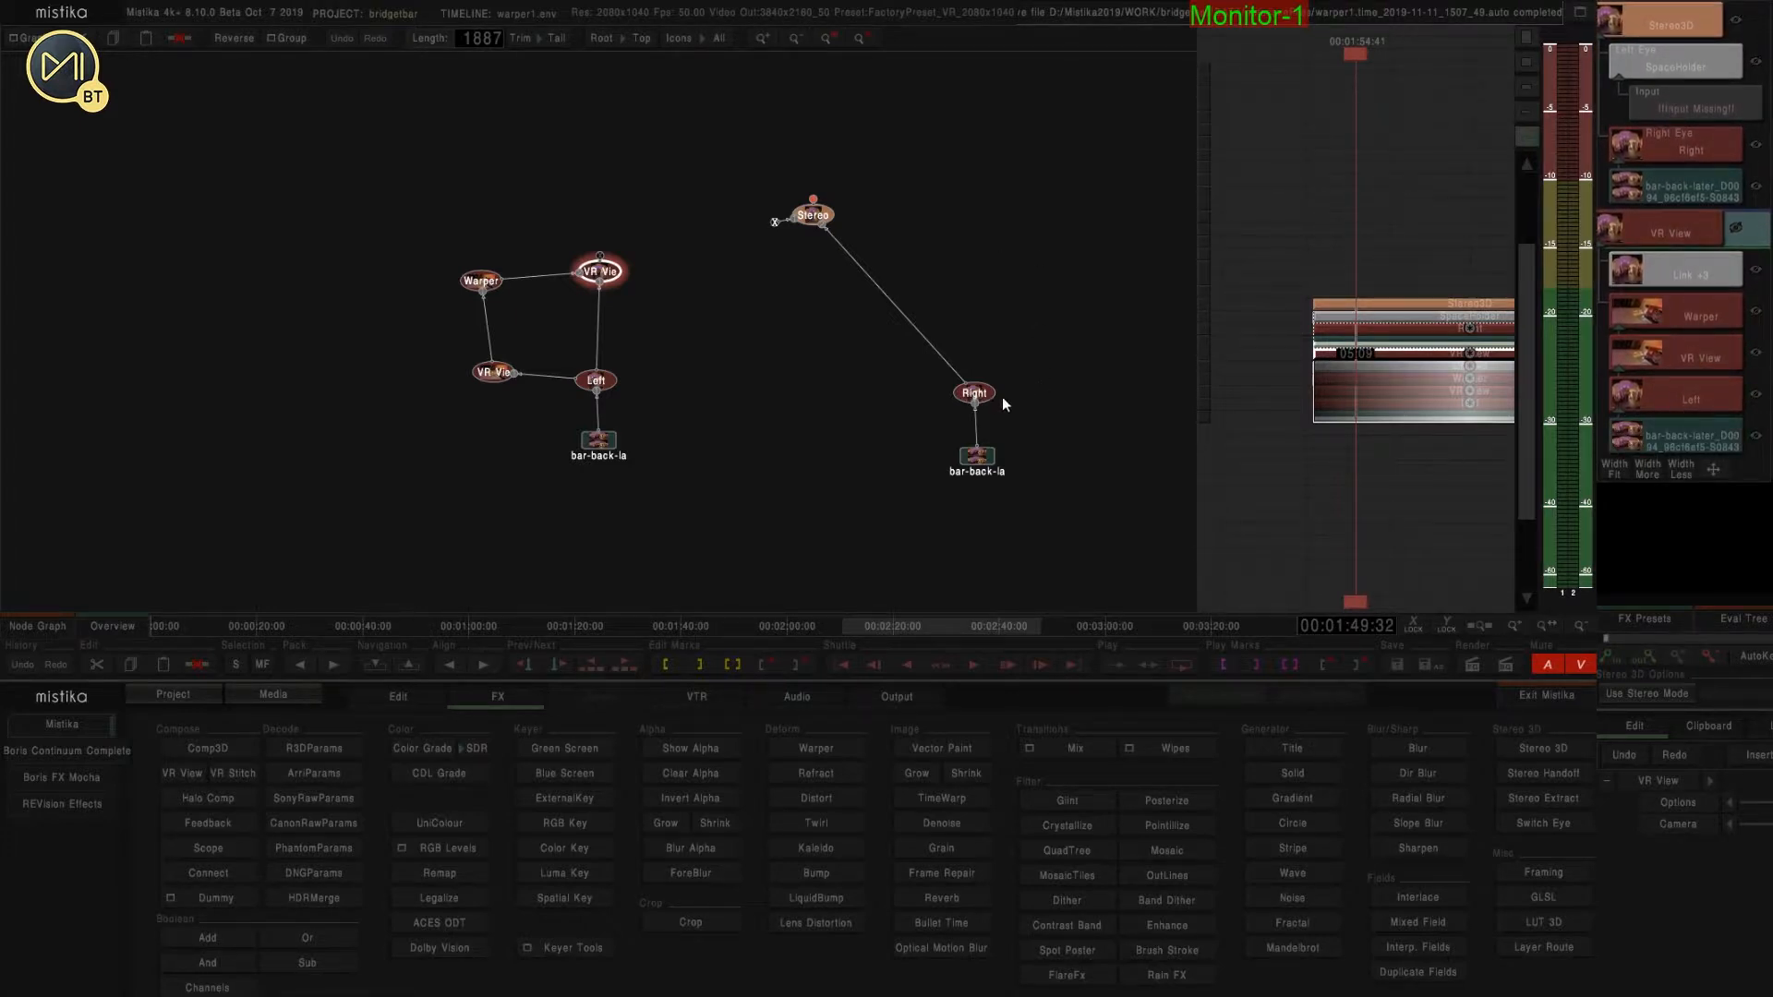
{"action": "left_click", "coordinate": [975, 395]}
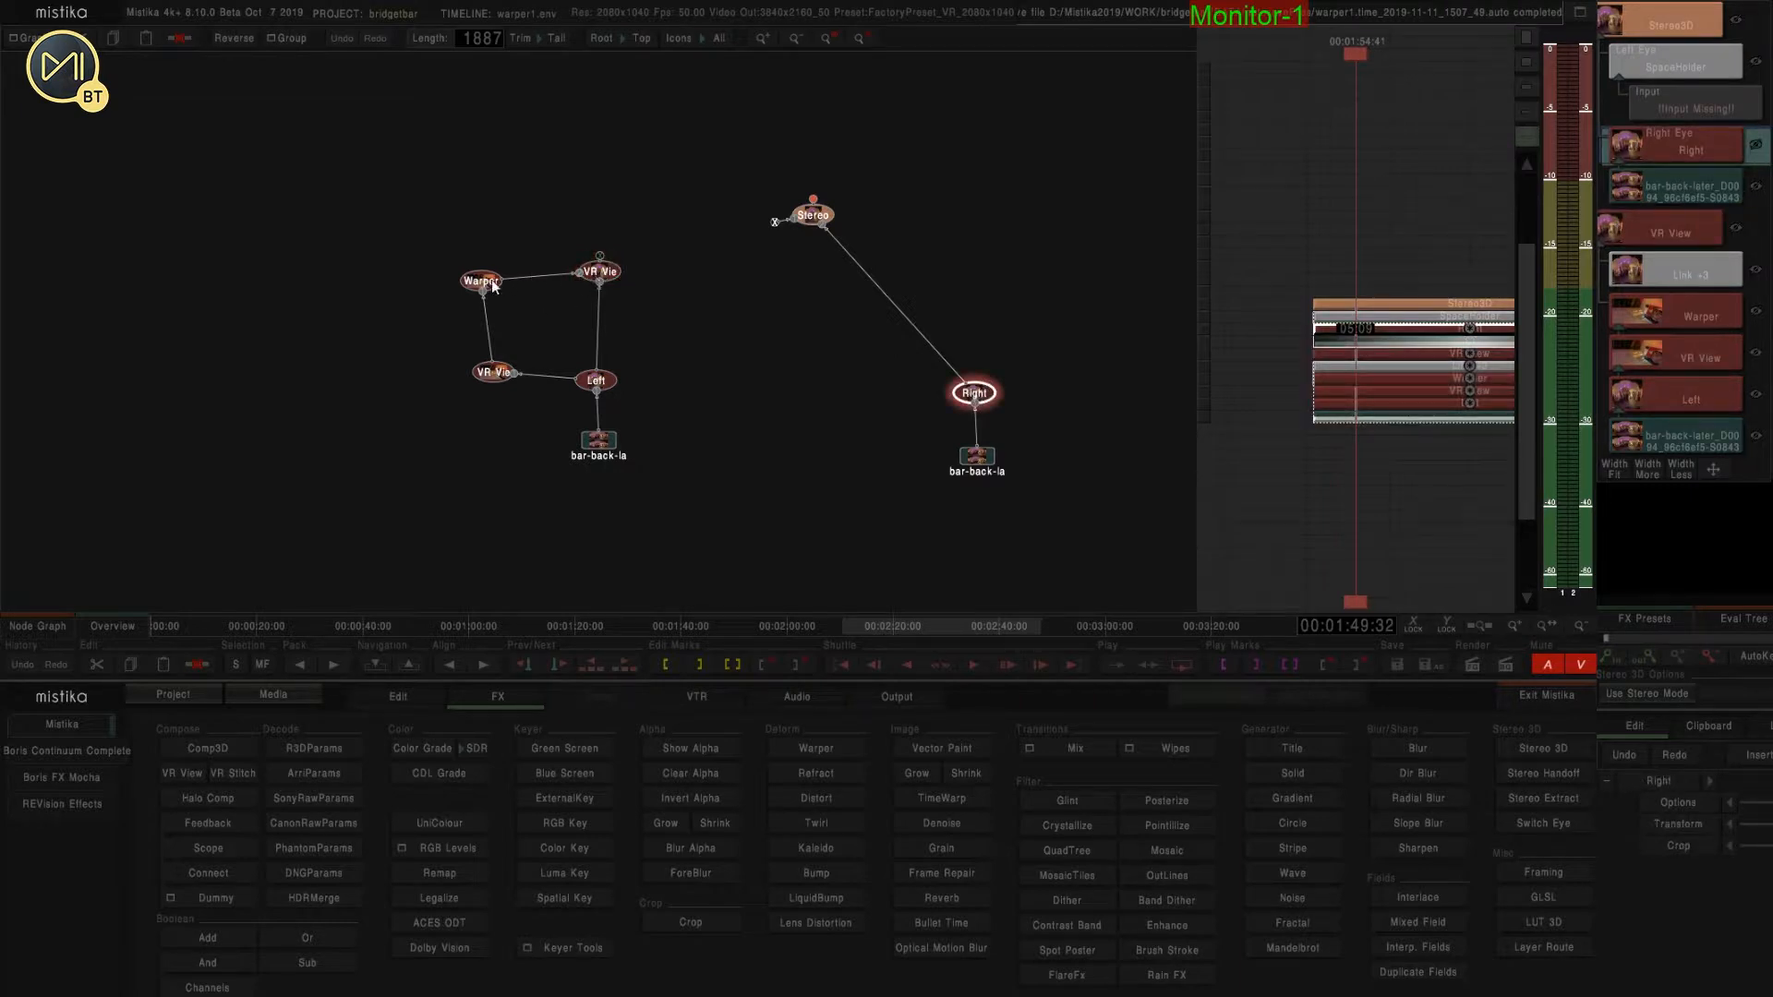
{"action": "left_click", "coordinate": [601, 273]}
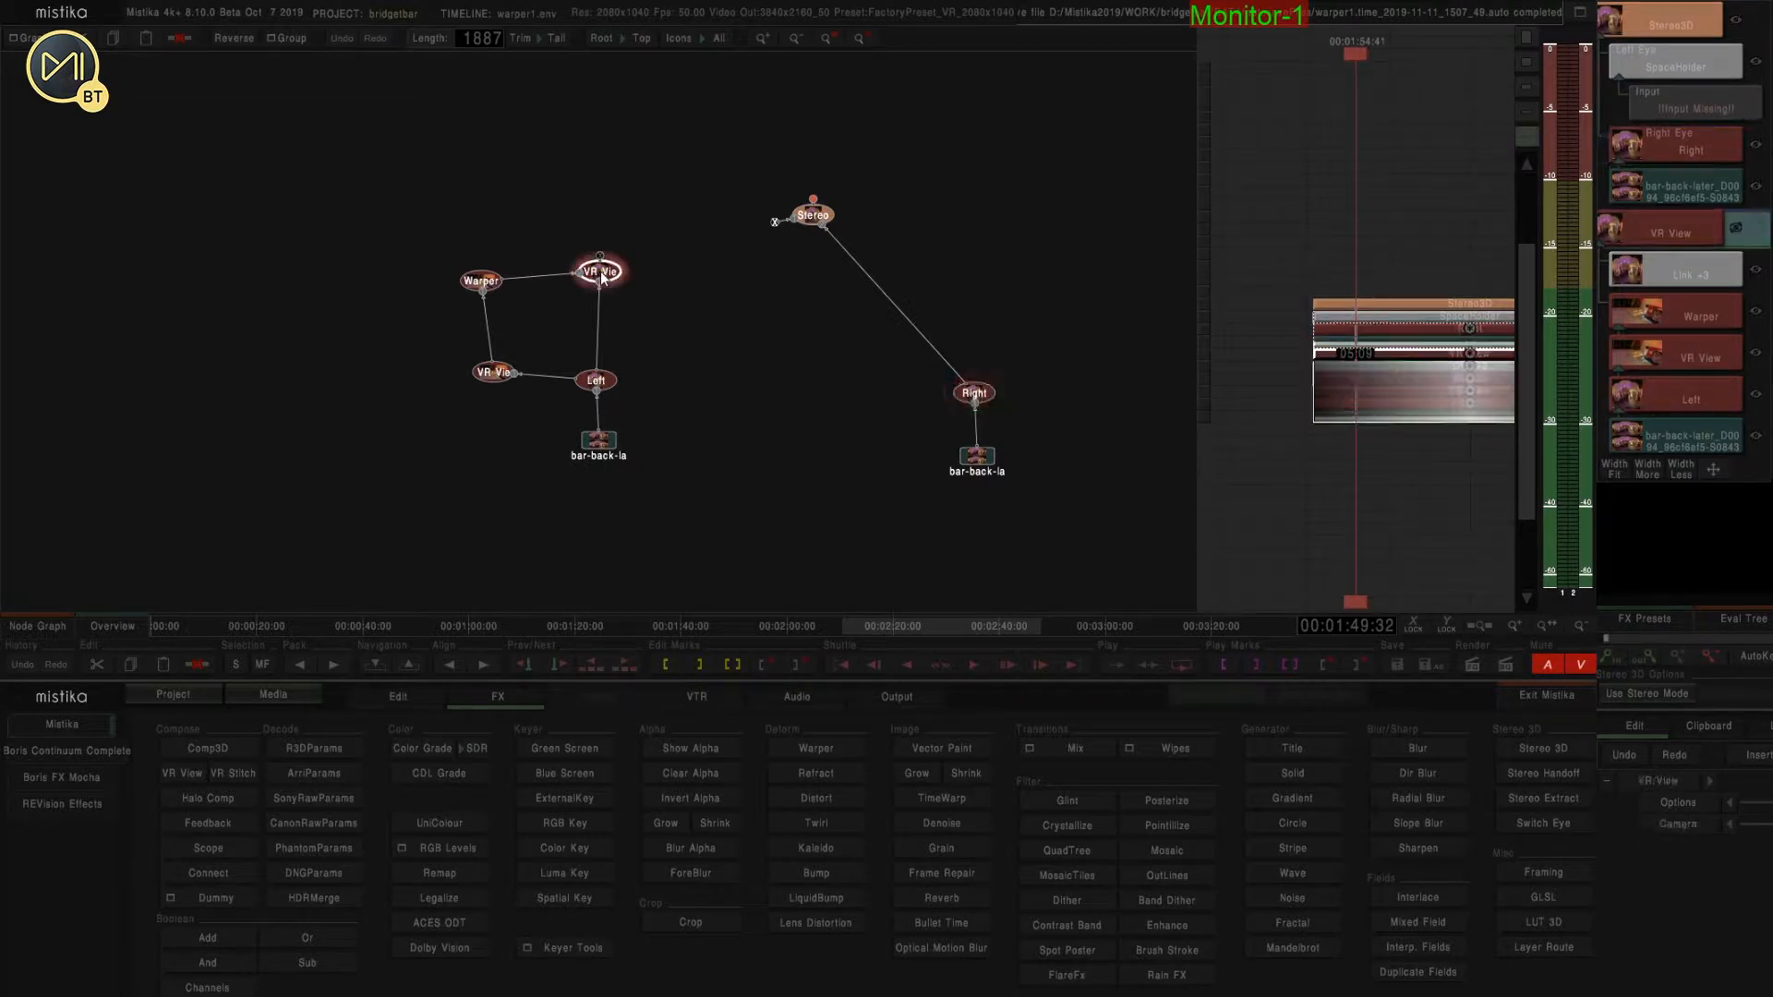
{"action": "left_click", "coordinate": [971, 394]}
{"action": "left_click", "coordinate": [604, 271]}
Move the Stereo node and its empty left input clear of the branches, and disconnect the Right node from Stereo.
{"action": "left_click_drag", "start_coordinate": [805, 216], "coordinate": [767, 130]}
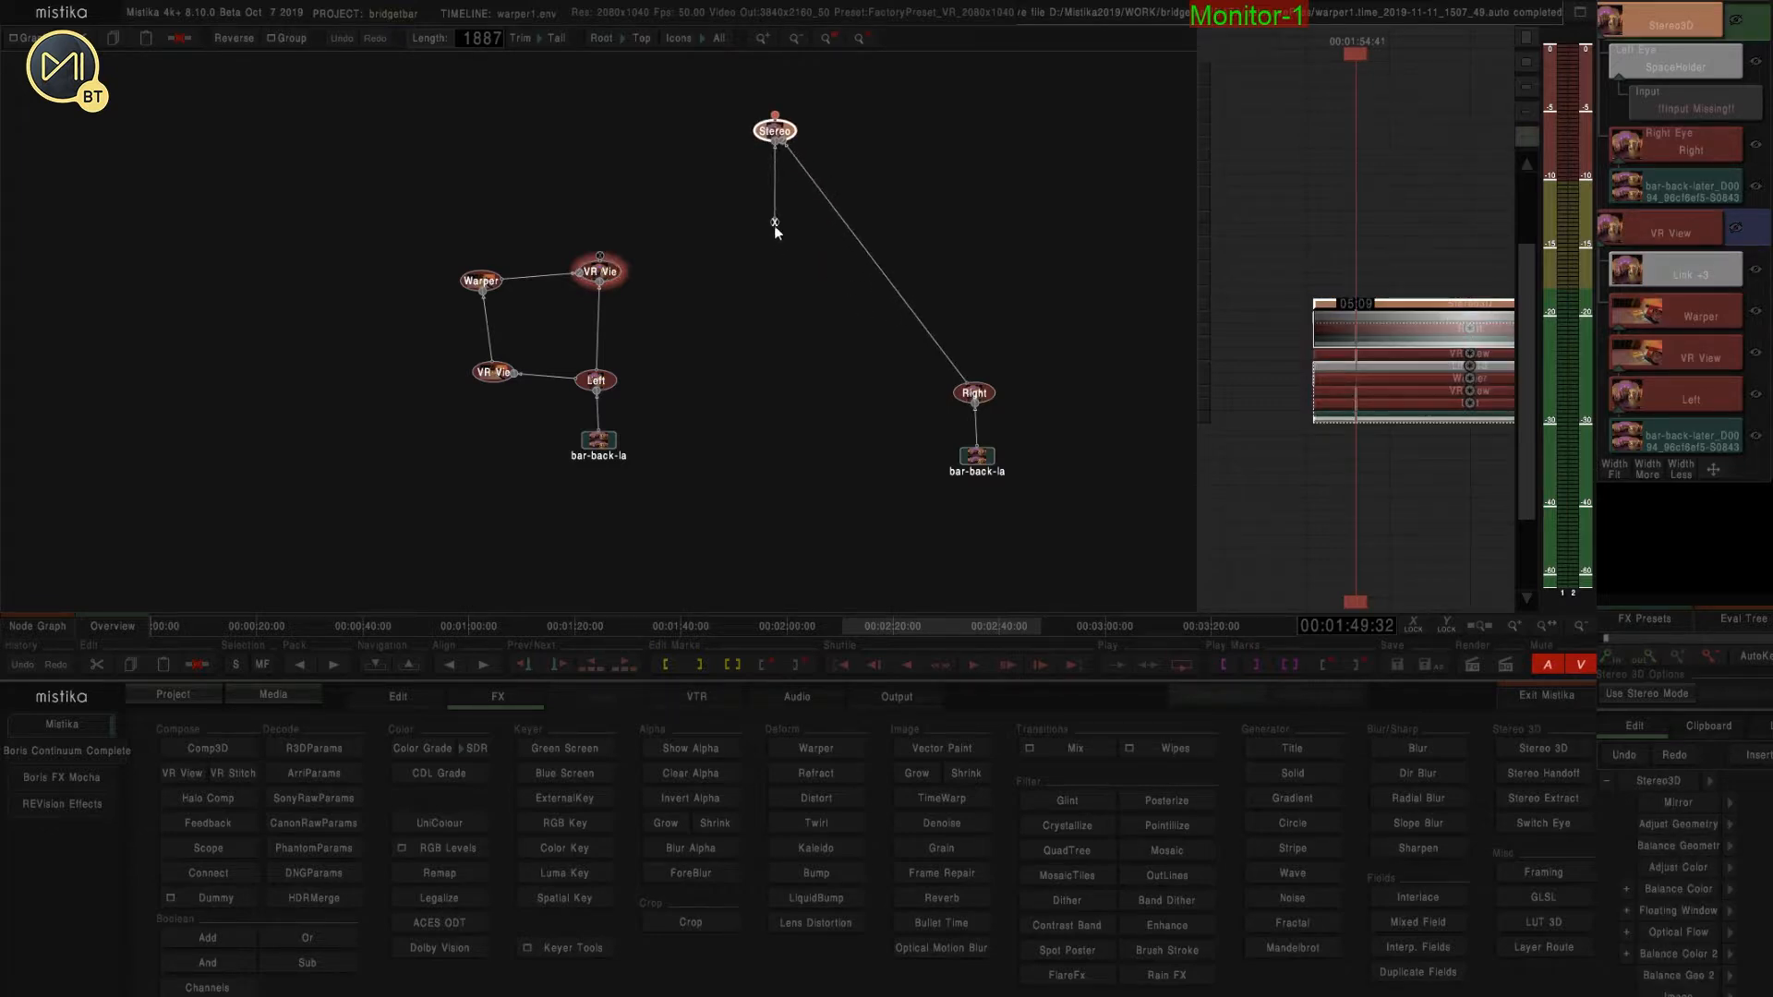
{"action": "left_click_drag", "start_coordinate": [774, 222], "coordinate": [666, 199]}
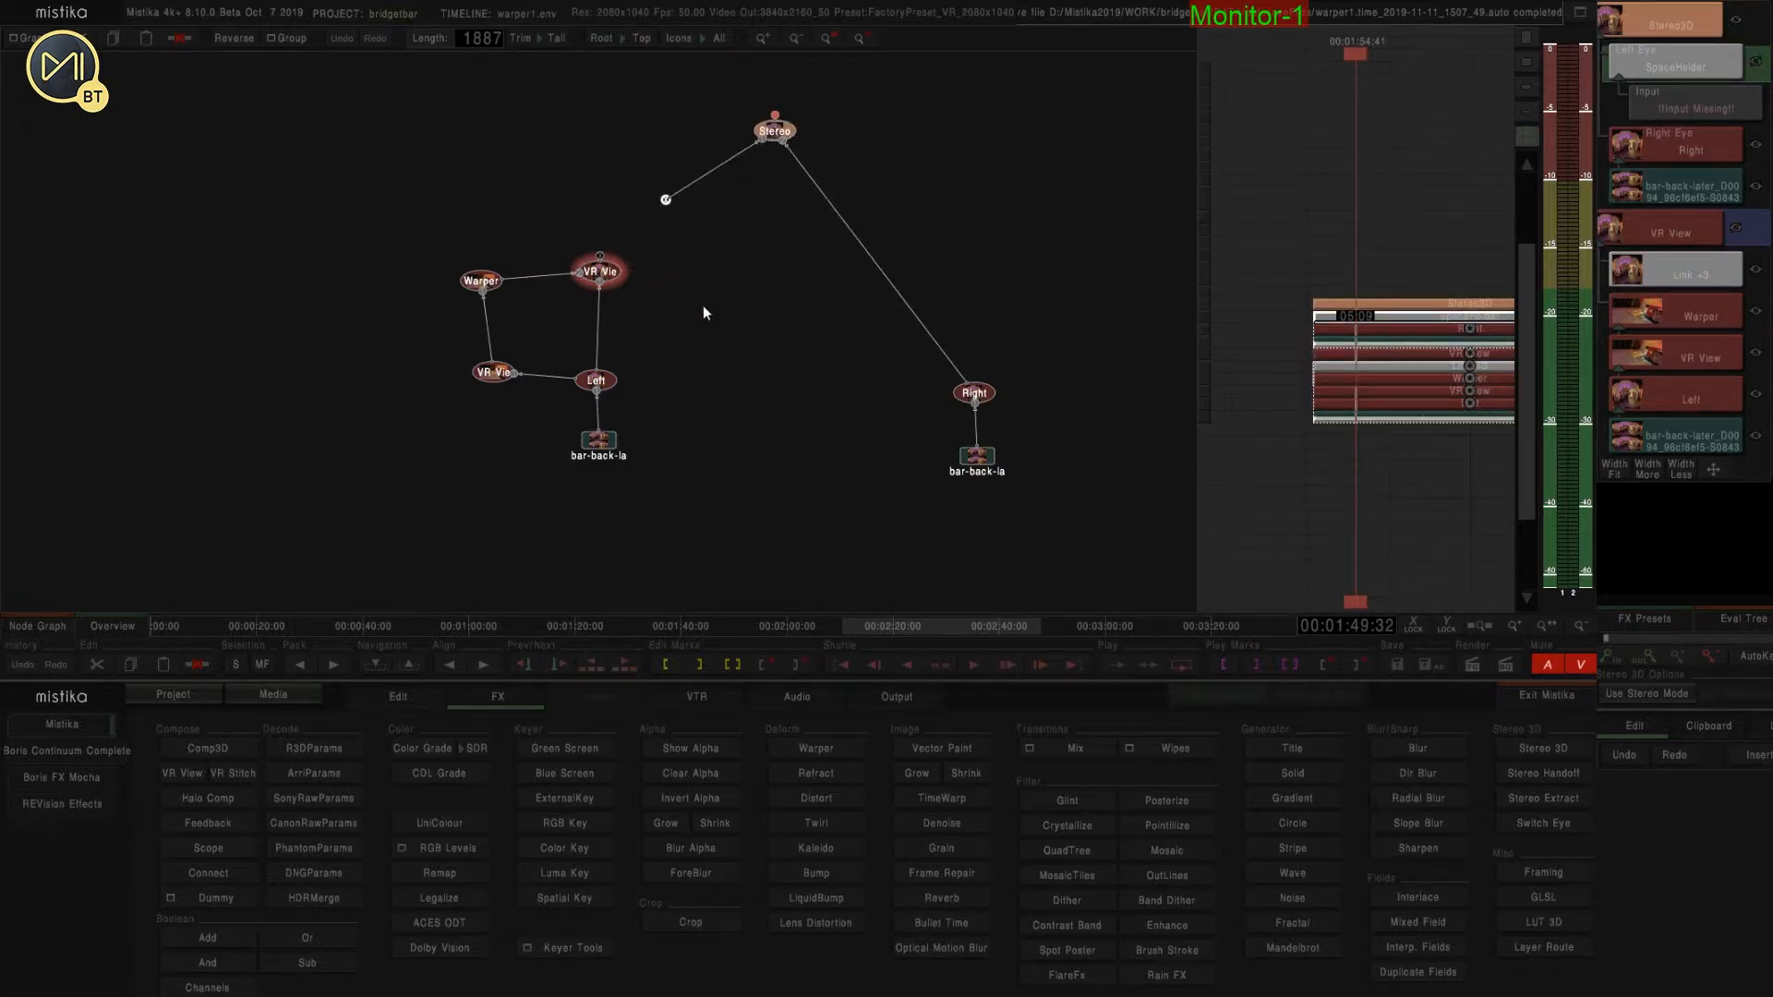
{"action": "left_click_drag", "start_coordinate": [783, 142], "coordinate": [975, 379]}
{"action": "left_click", "coordinate": [879, 301]}
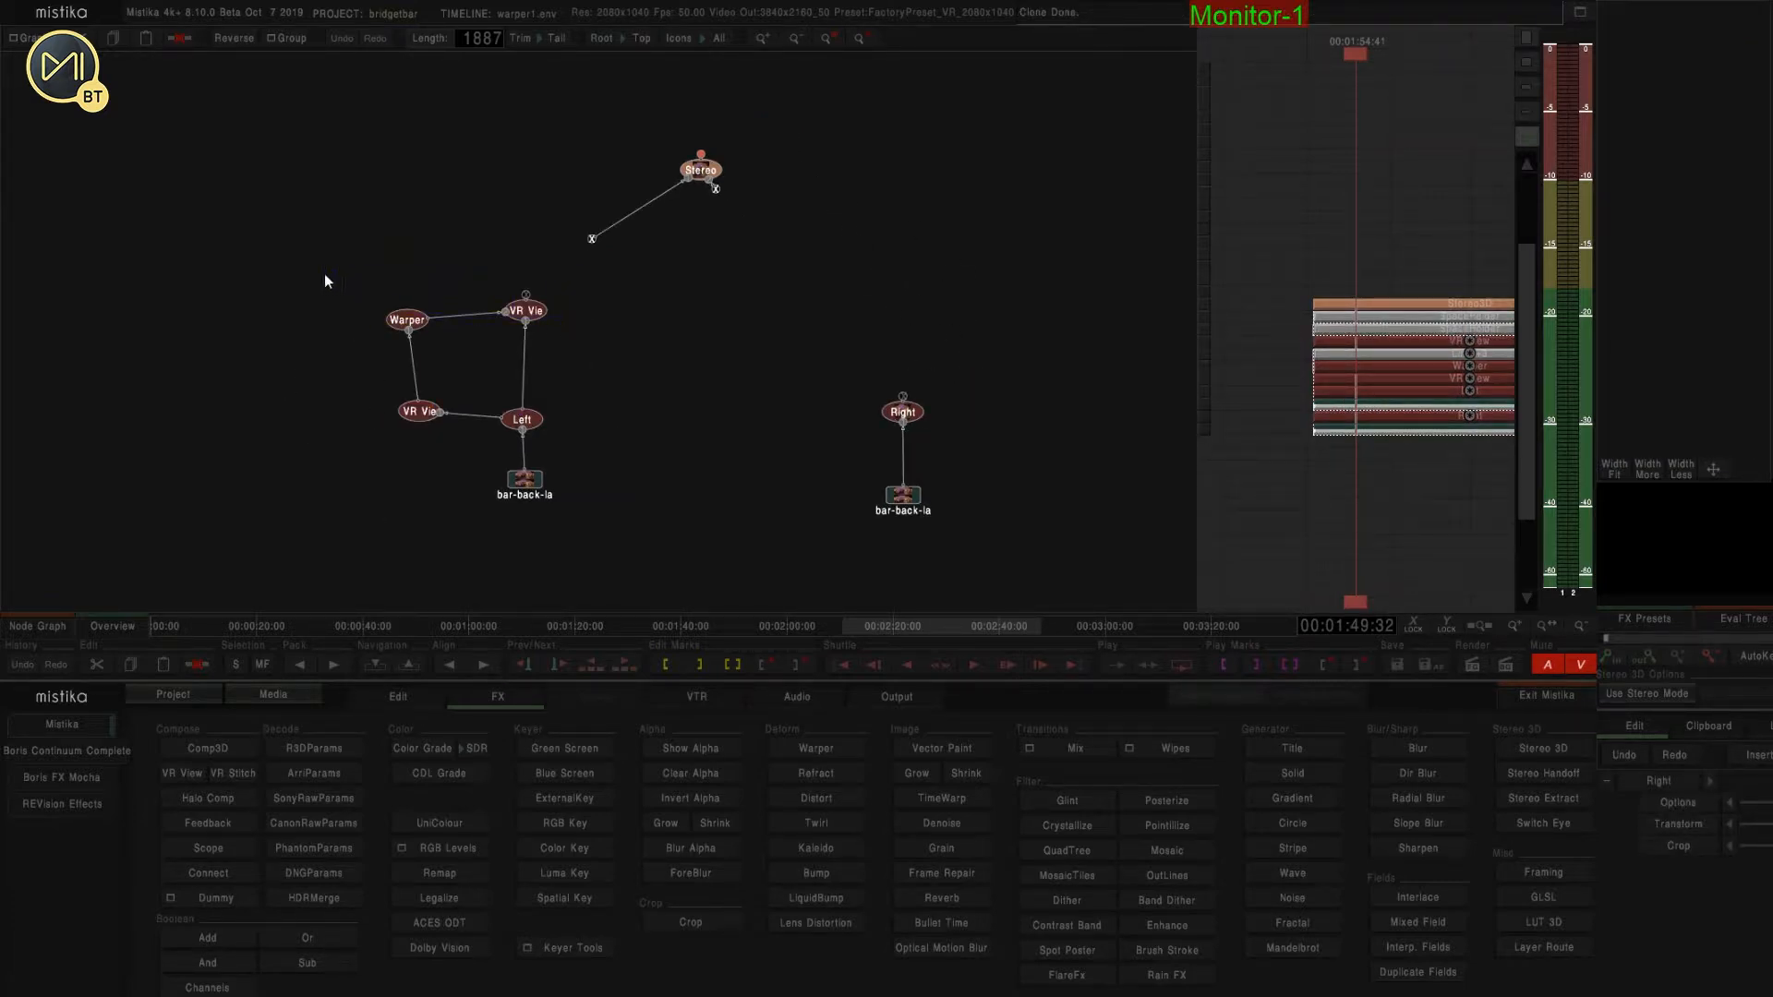
Duplicate the left-eye Warper branch beside the right-eye clip and rearrange the nodes so the copied VR View sits beside Right.
{"action": "left_click_drag", "start_coordinate": [591, 515], "coordinate": [1076, 476]}
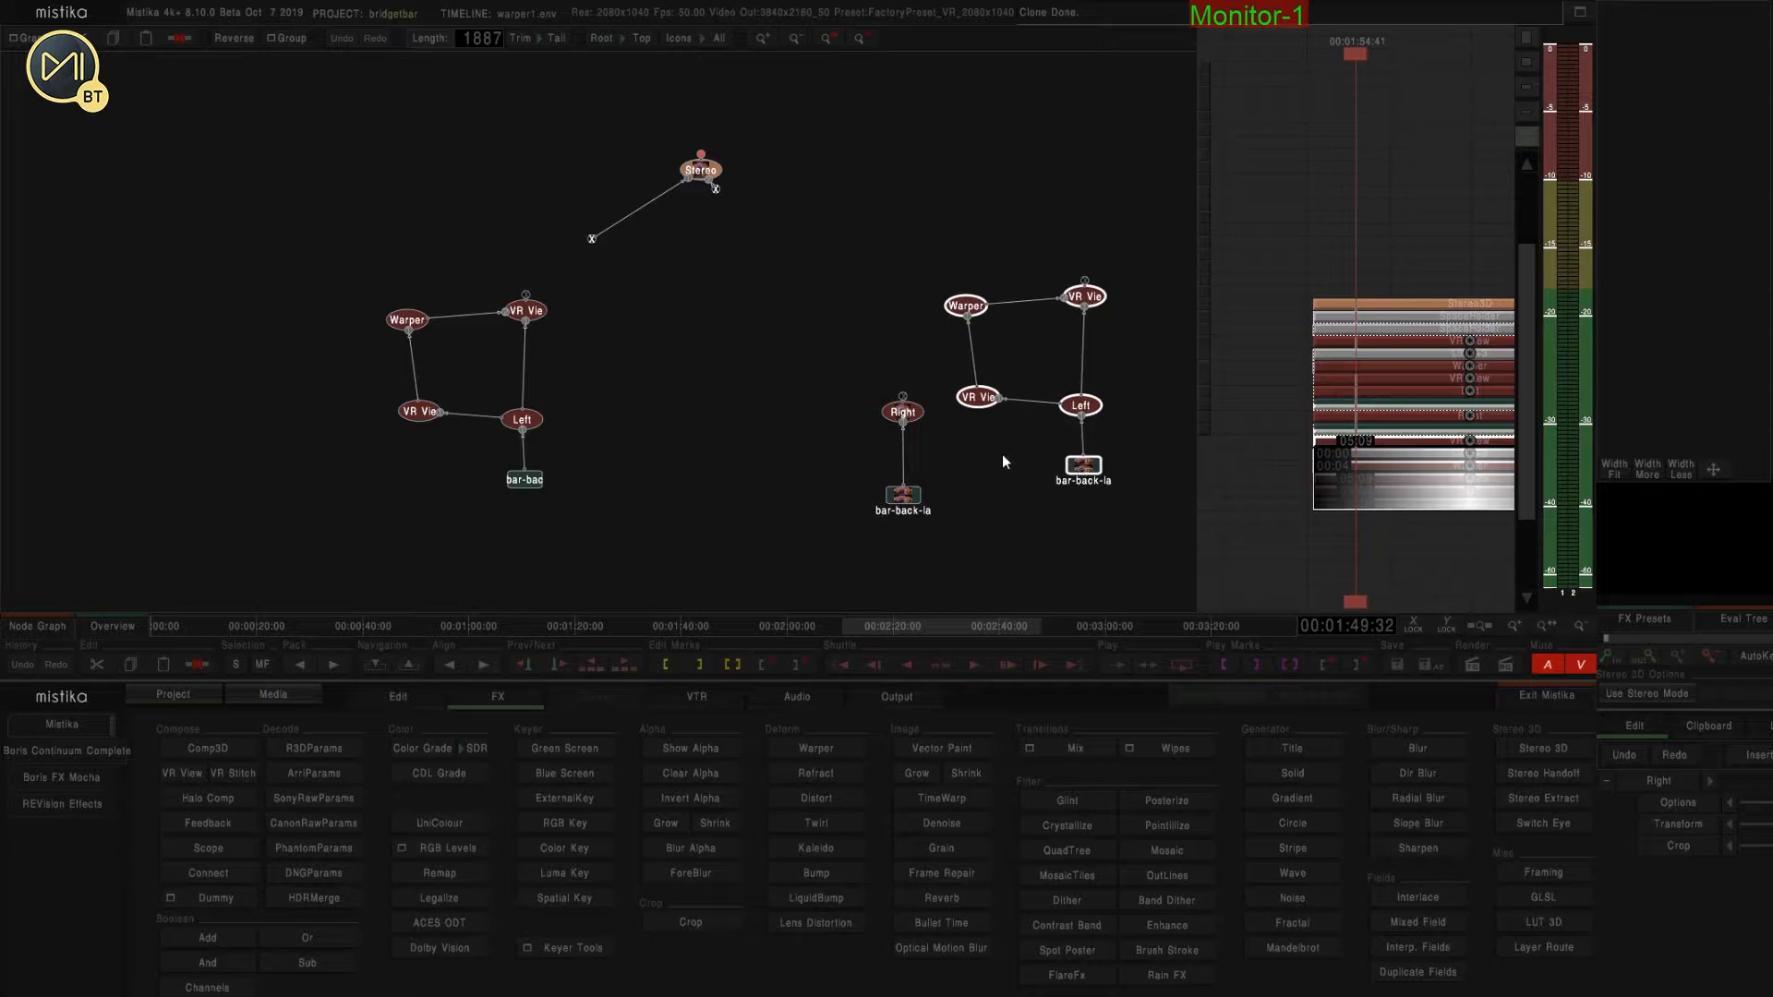
{"action": "left_click_drag", "start_coordinate": [904, 413], "coordinate": [1169, 399]}
{"action": "left_click_drag", "start_coordinate": [1093, 308], "coordinate": [932, 320]}
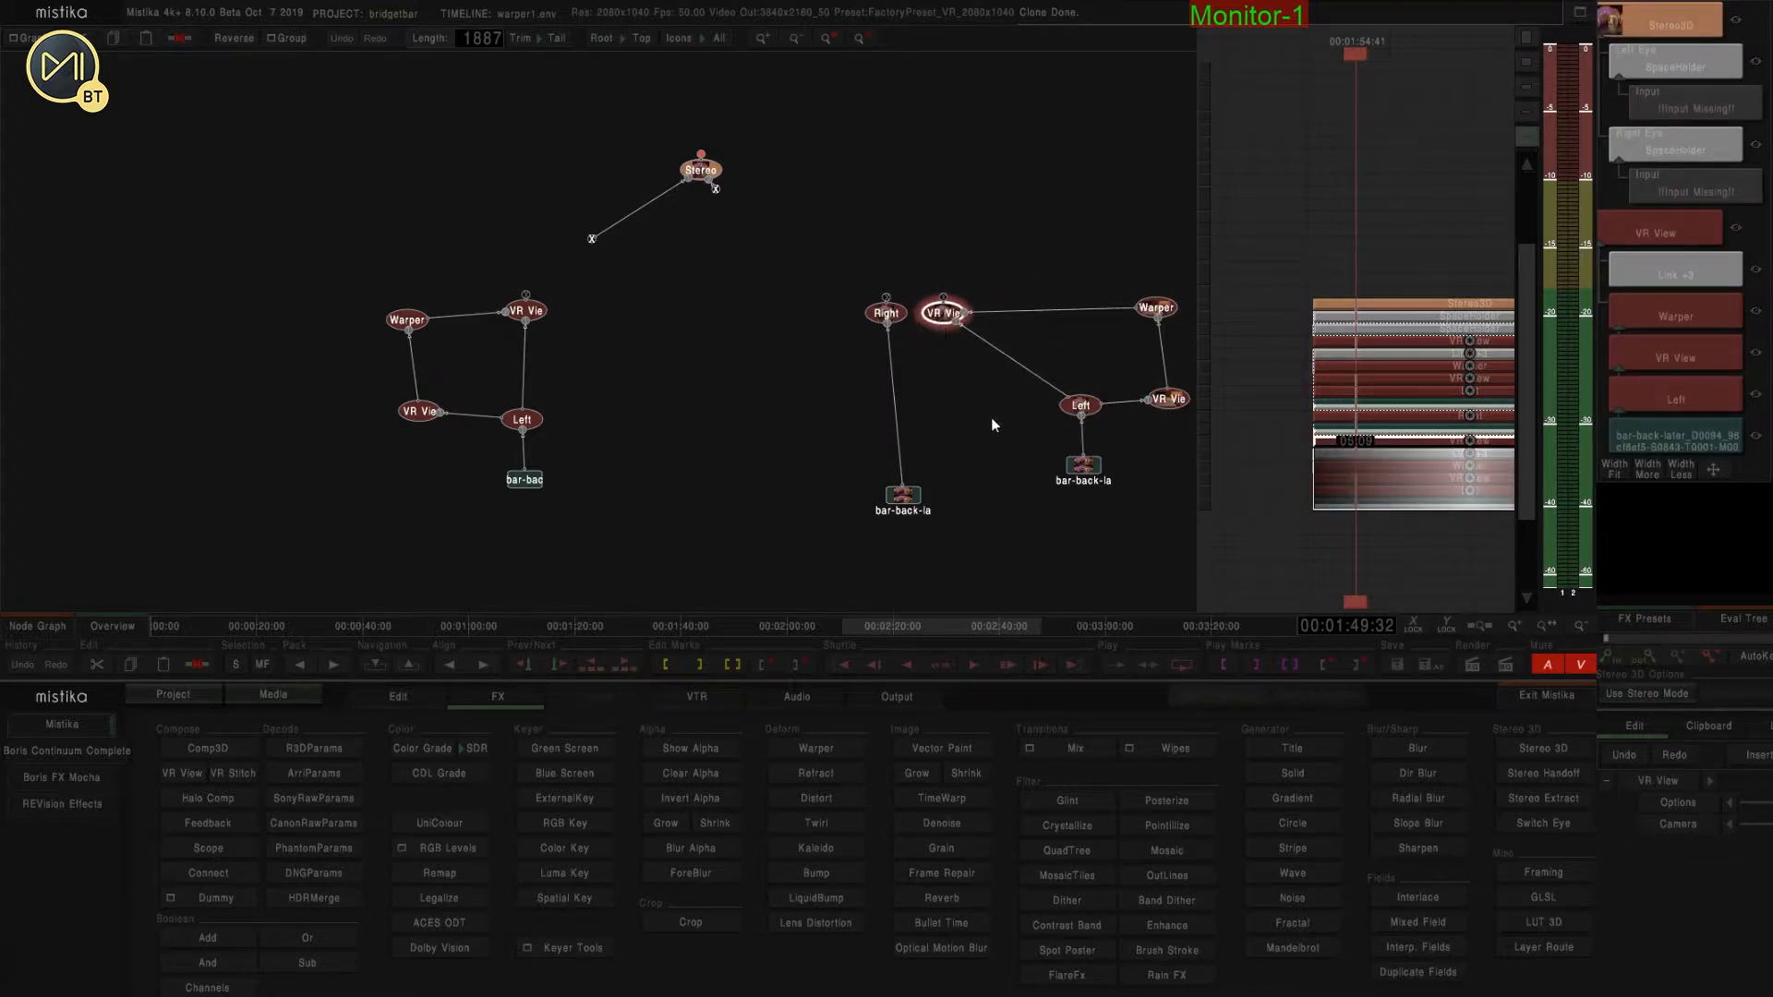
Compare the output of the copied VR View node with the adjacent Right node.
{"action": "left_click", "coordinate": [990, 417]}
{"action": "left_click", "coordinate": [942, 316]}
{"action": "left_click", "coordinate": [894, 316]}
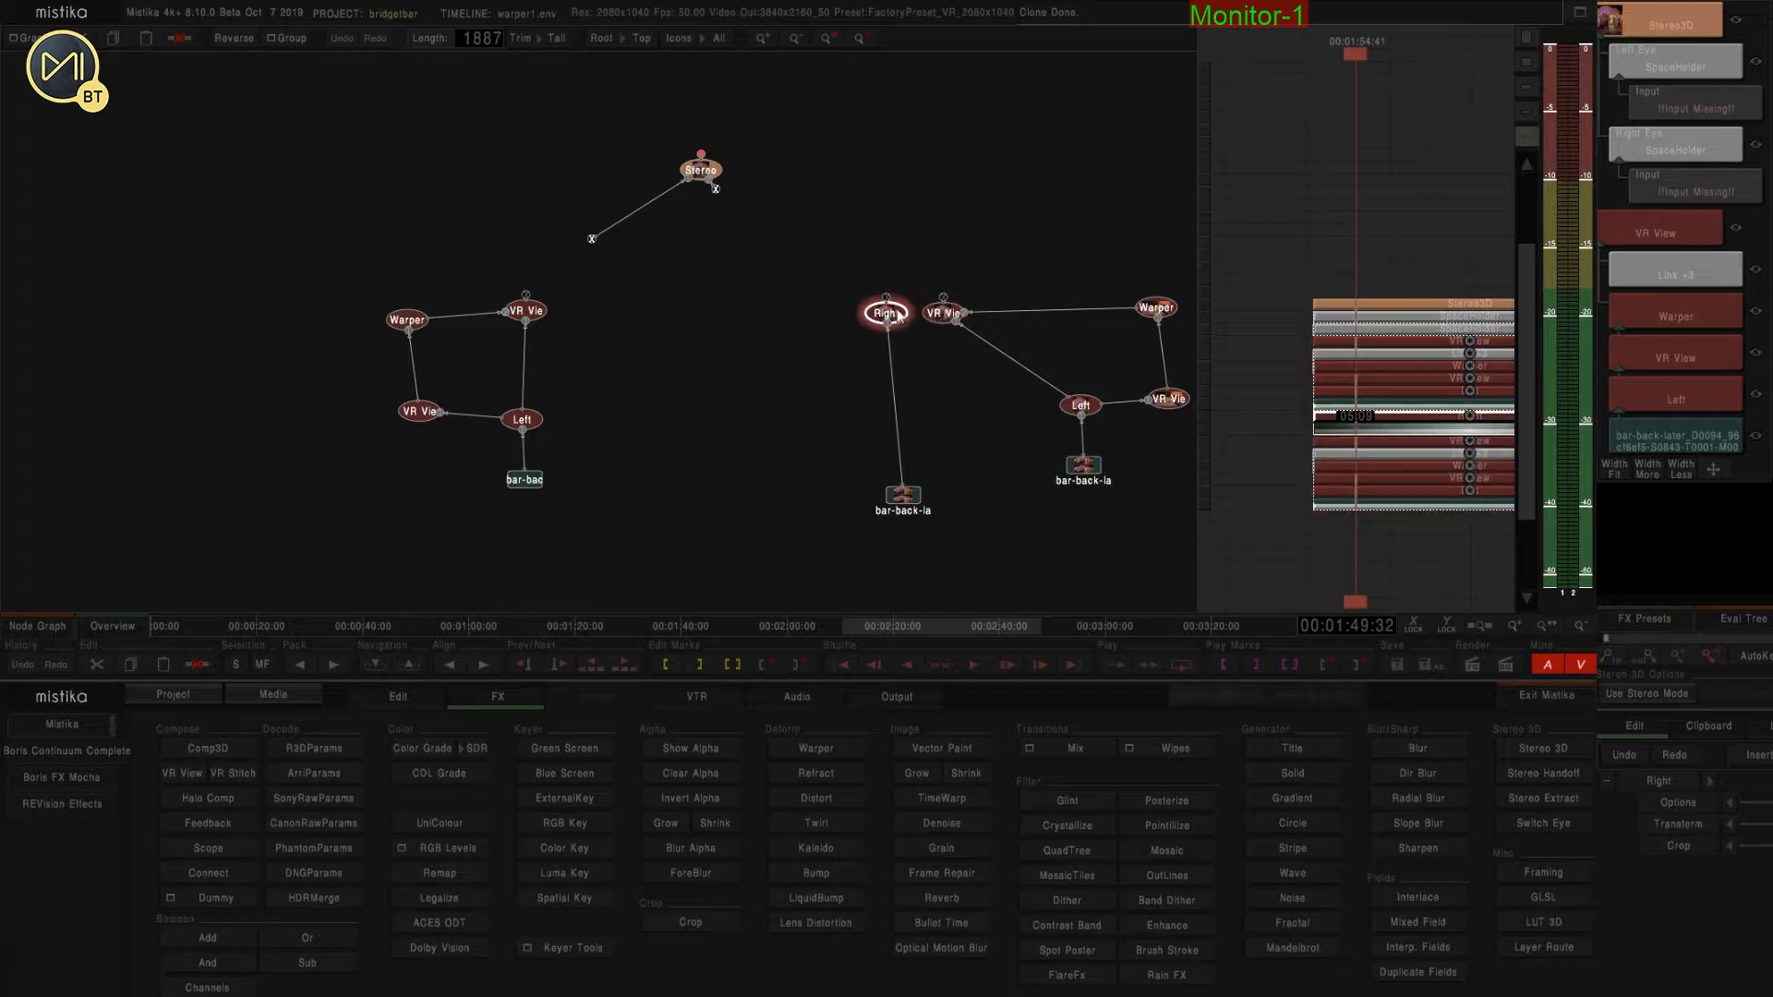
{"action": "left_click", "coordinate": [942, 312]}
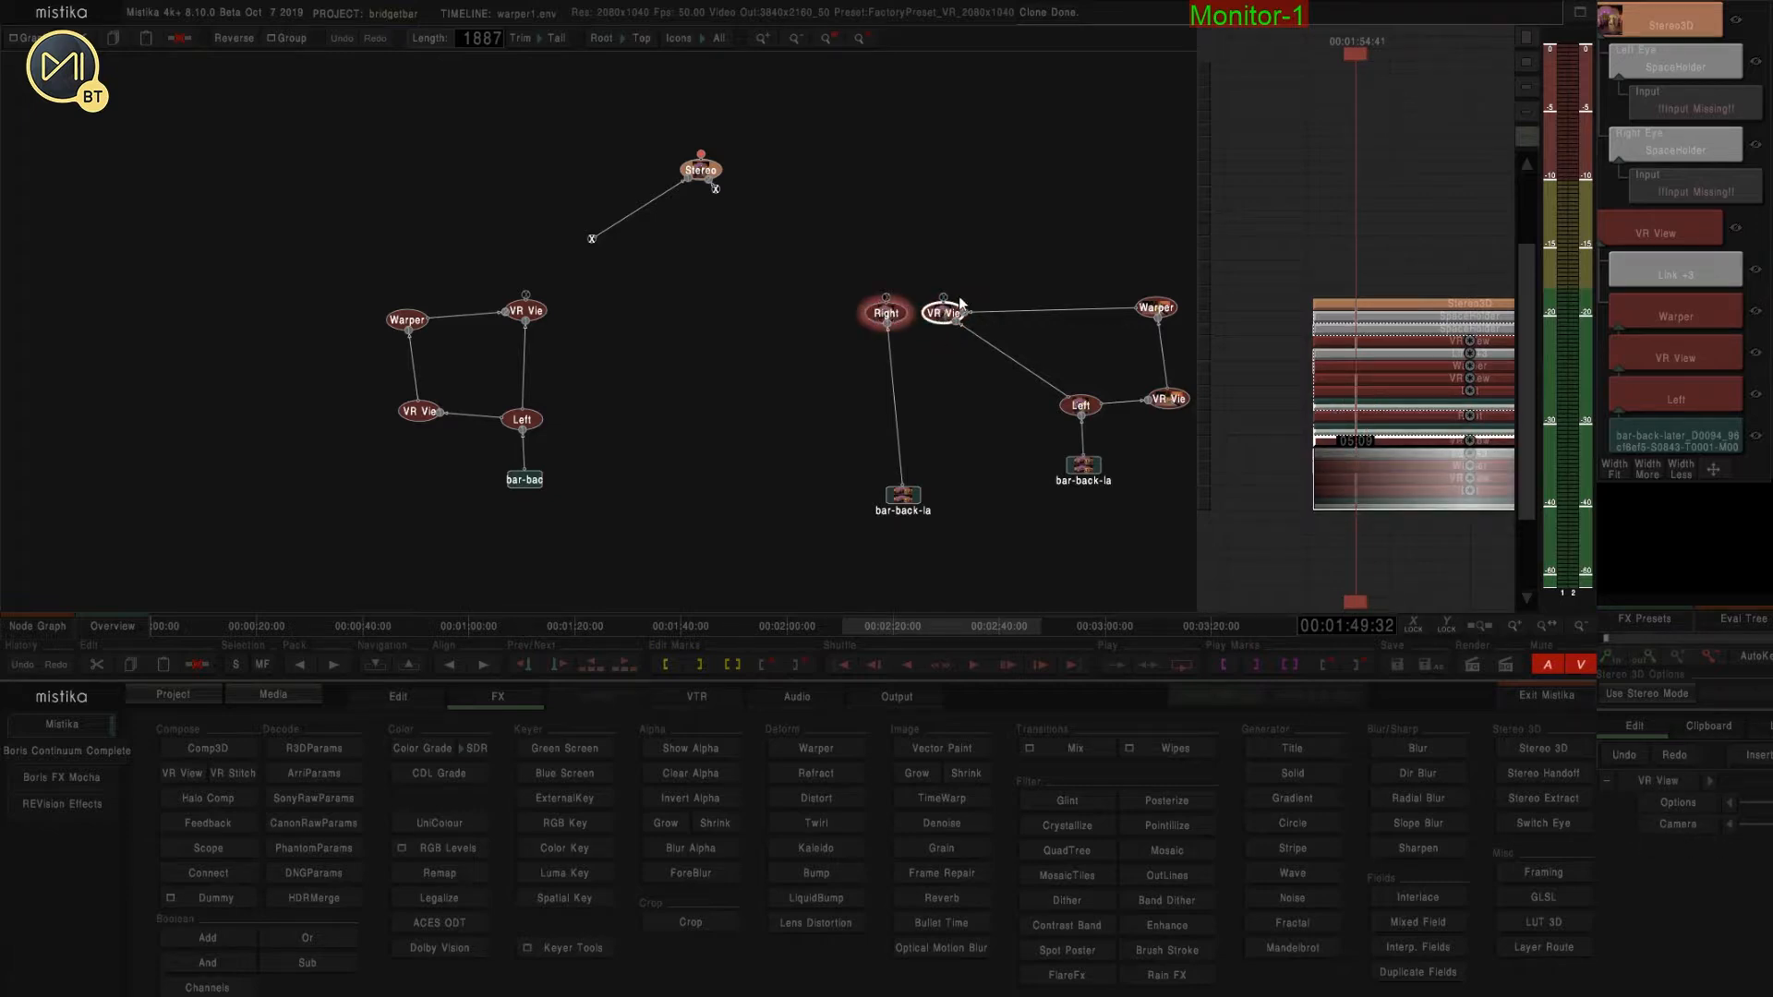
Add a Comp3D node on top of the Right node and space it apart from the copied VR View.
{"action": "left_click", "coordinate": [815, 338]}
{"action": "left_click", "coordinate": [209, 748]}
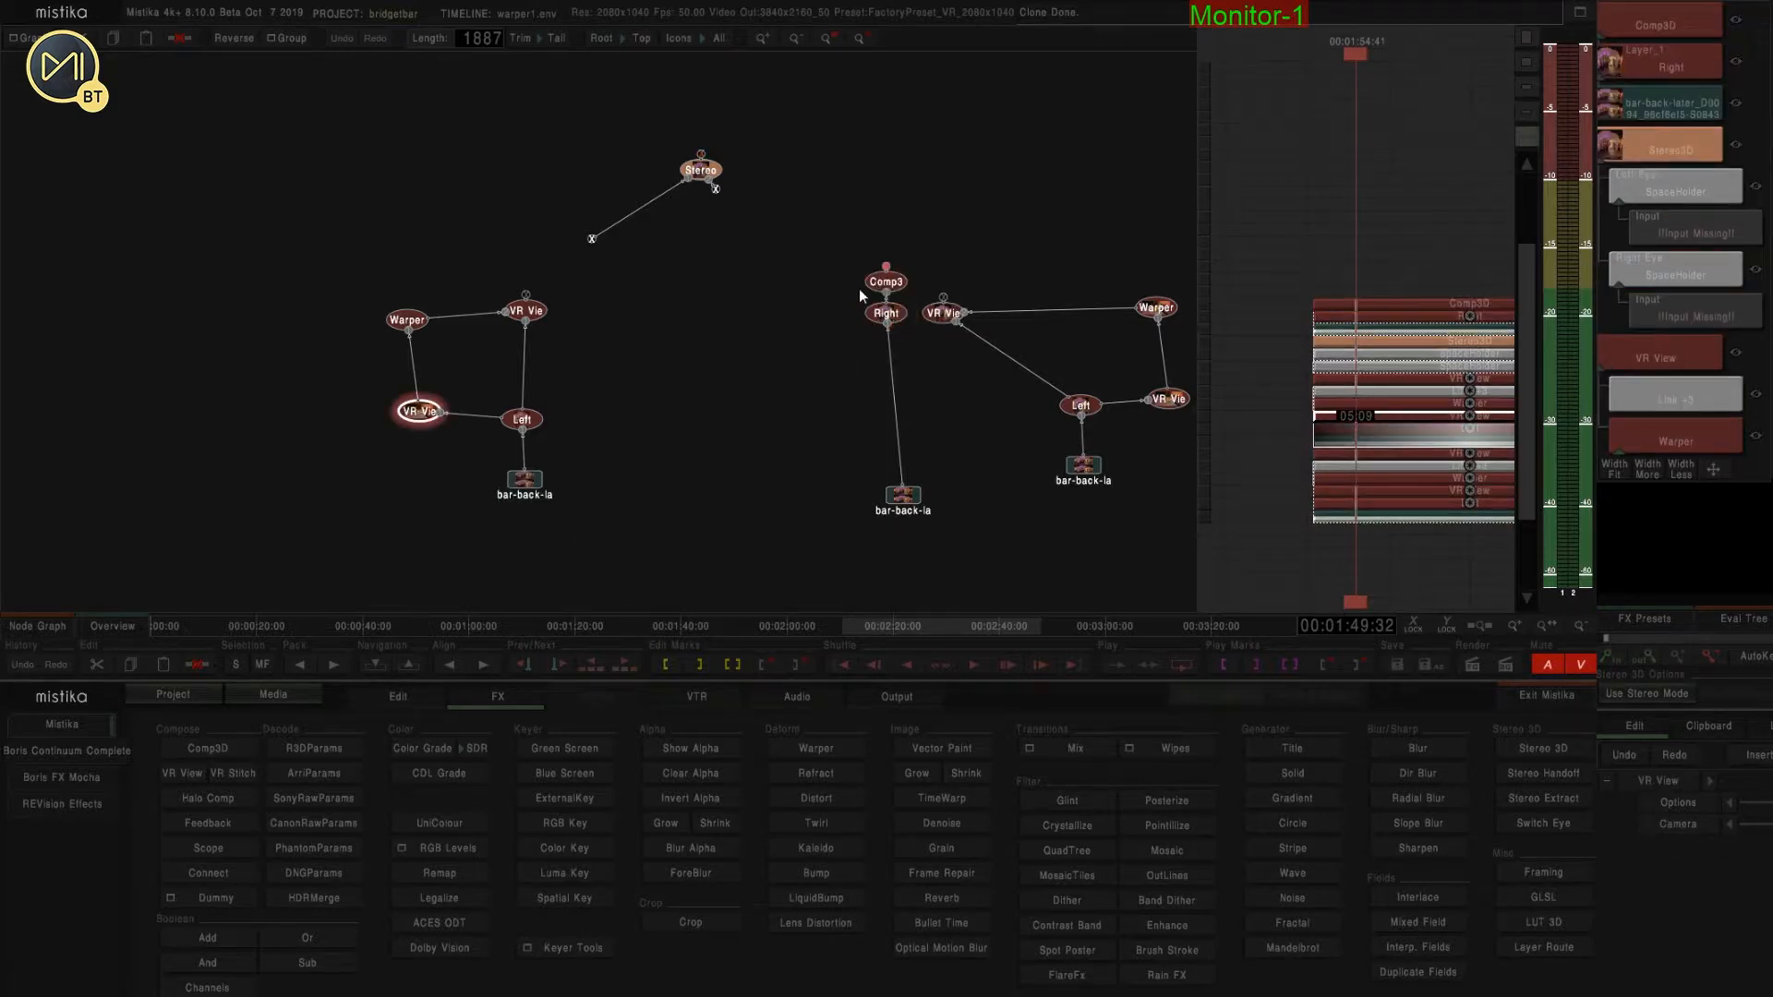
{"action": "left_click_drag", "start_coordinate": [885, 282], "coordinate": [994, 325]}
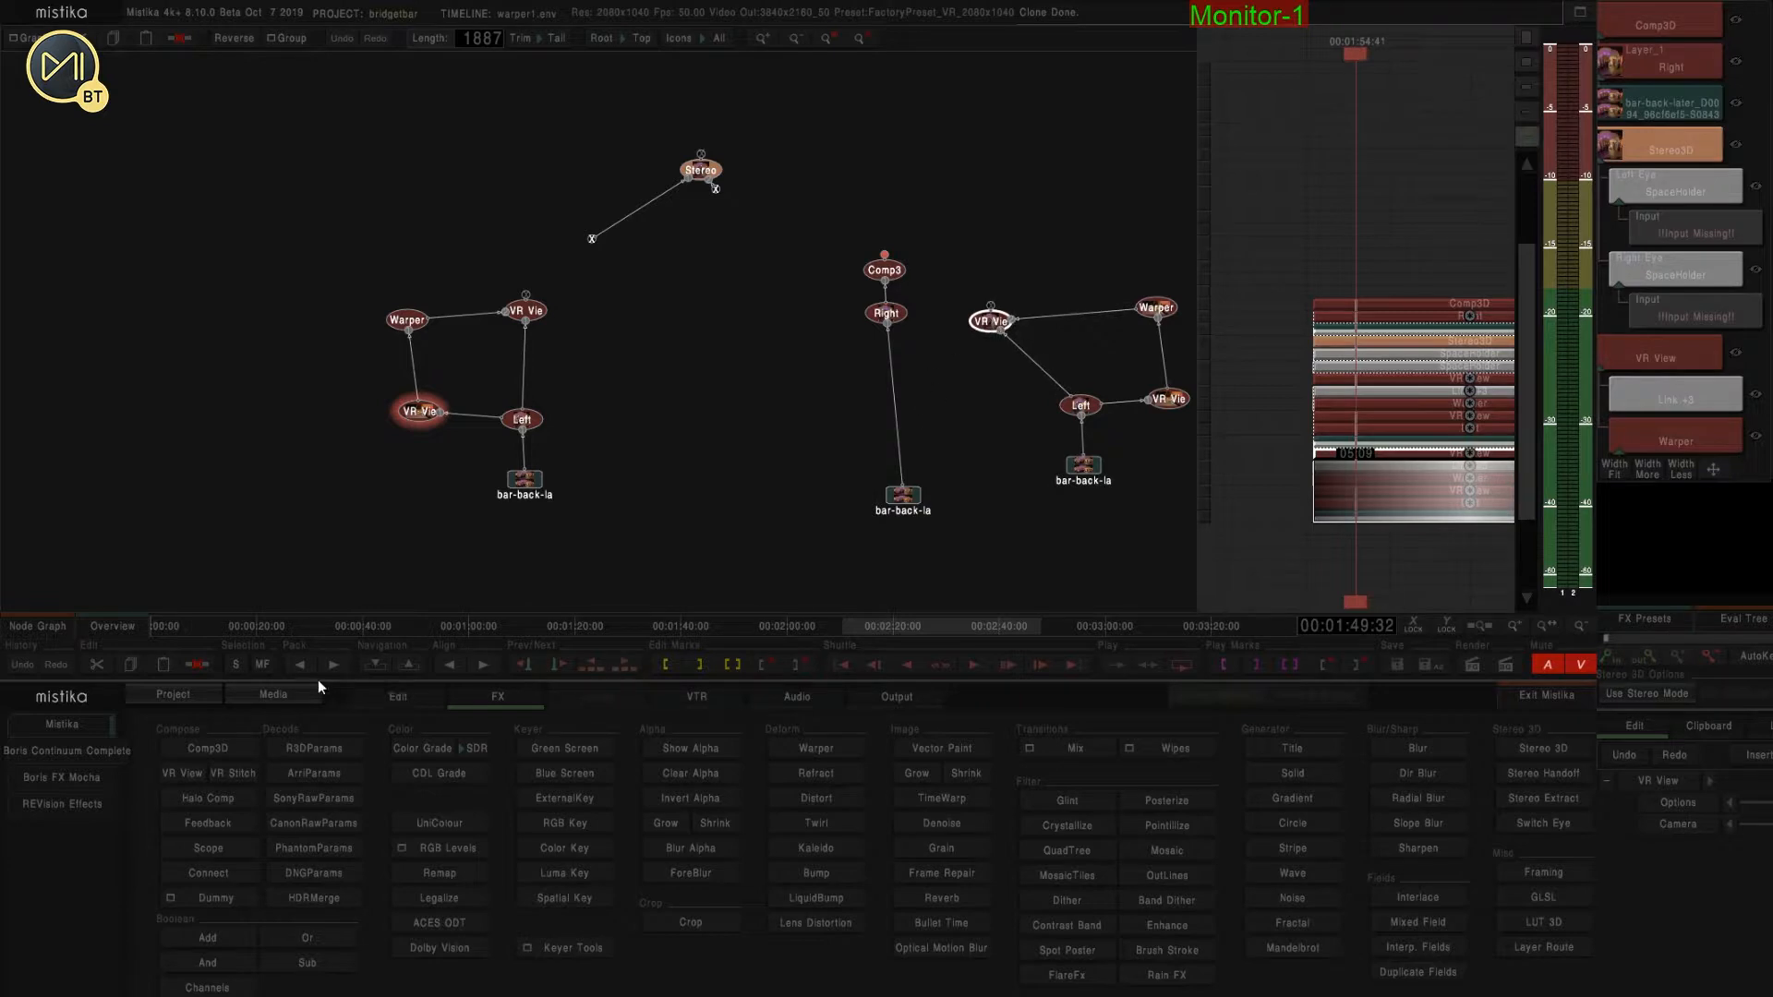
Add a Scope node on the copied VR View, connect it to Comp3D as its second layer, and align the two nodes.
{"action": "left_click", "coordinate": [197, 850]}
{"action": "left_click_drag", "start_coordinate": [988, 275], "coordinate": [885, 277]}
{"action": "left_click", "coordinate": [871, 268]}
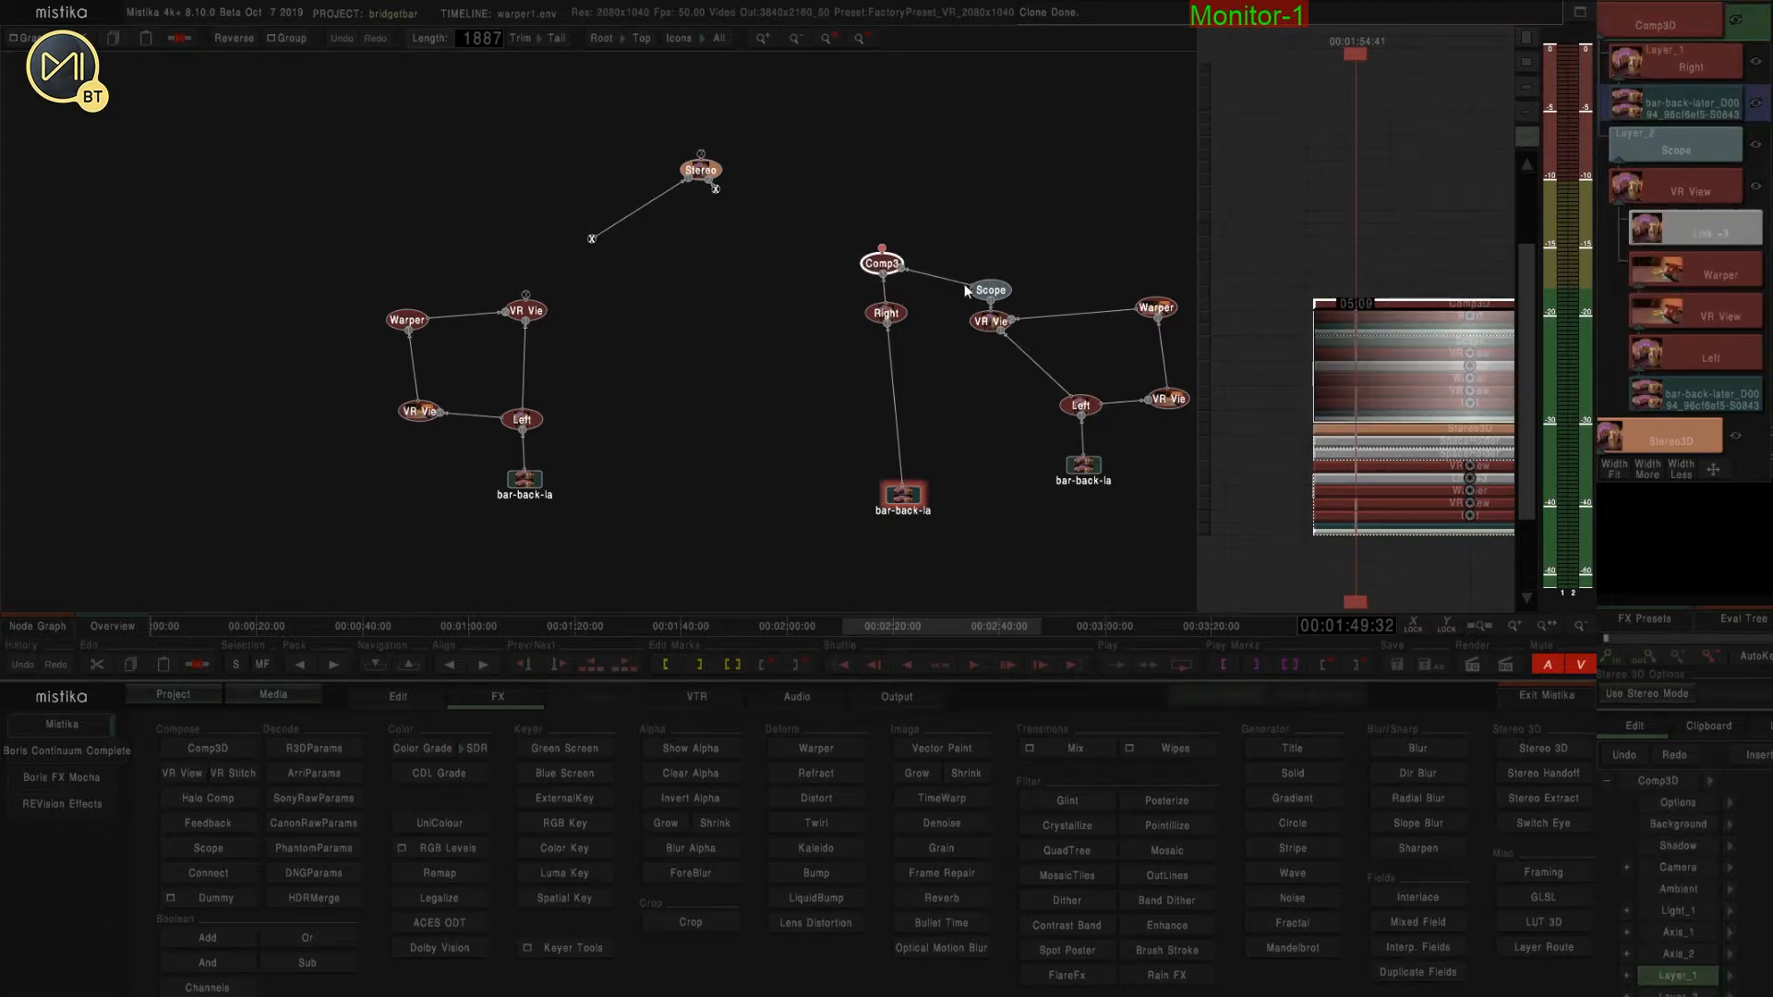
{"action": "left_click_drag", "start_coordinate": [997, 296], "coordinate": [979, 268]}
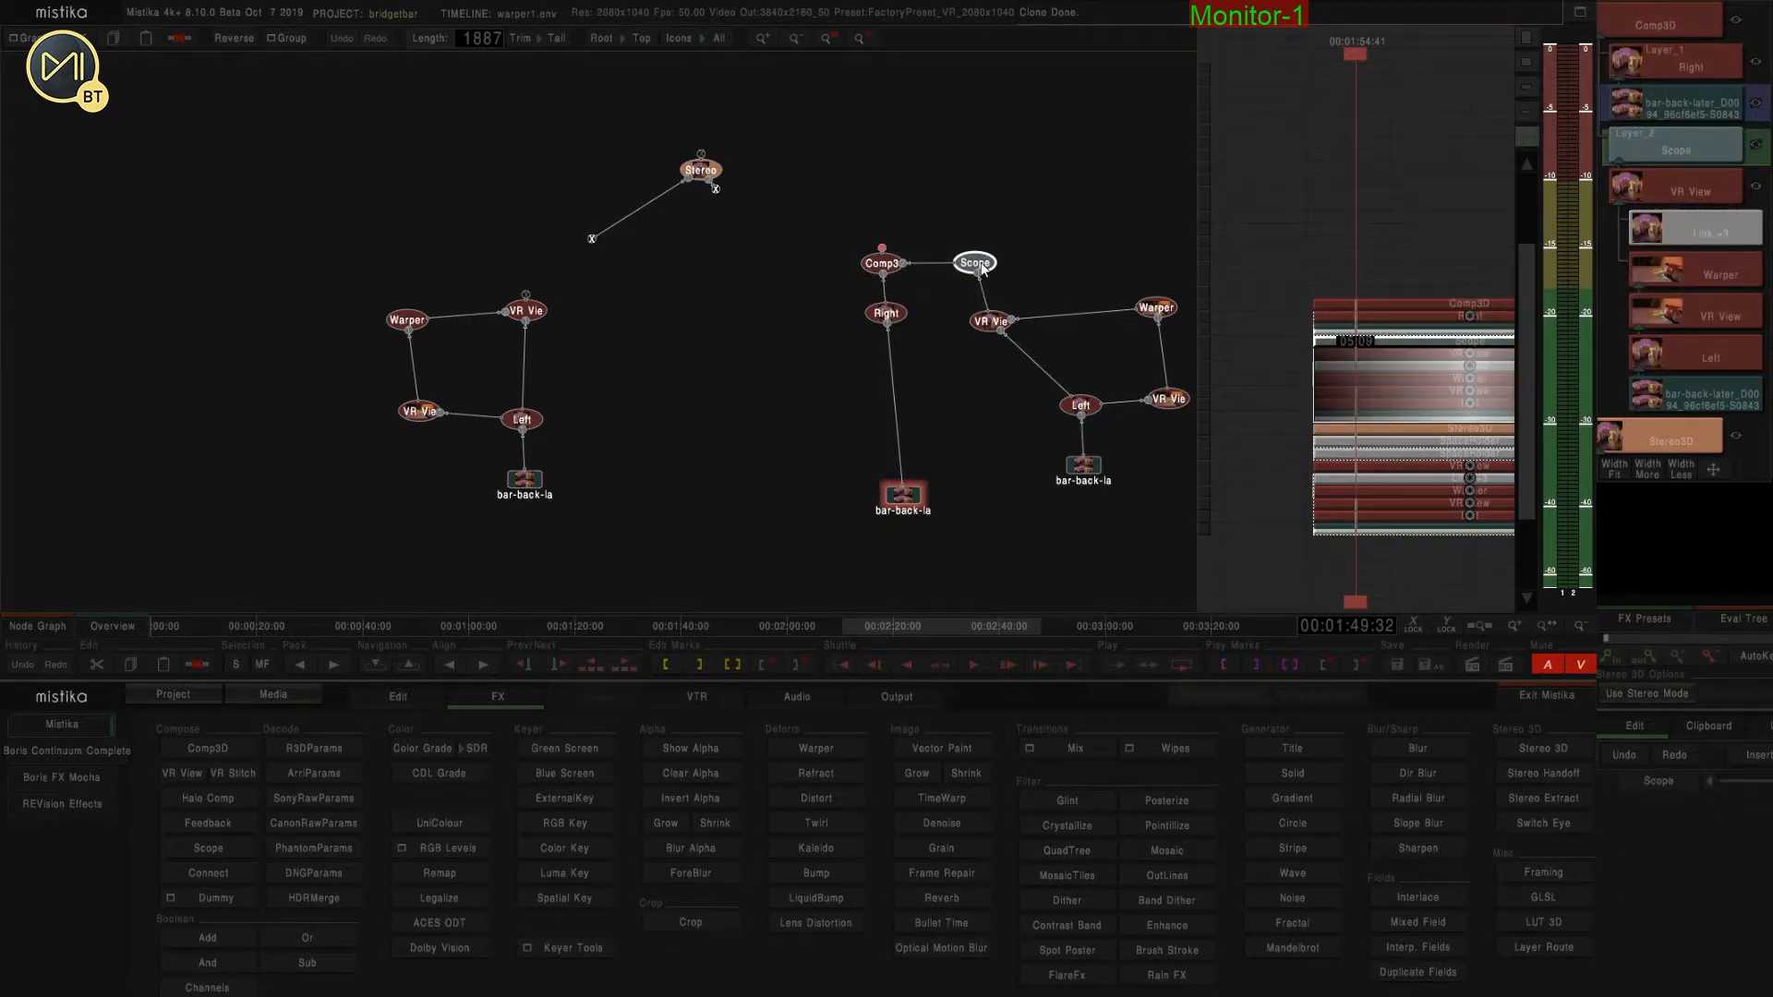
{"action": "left_click", "coordinate": [873, 263]}
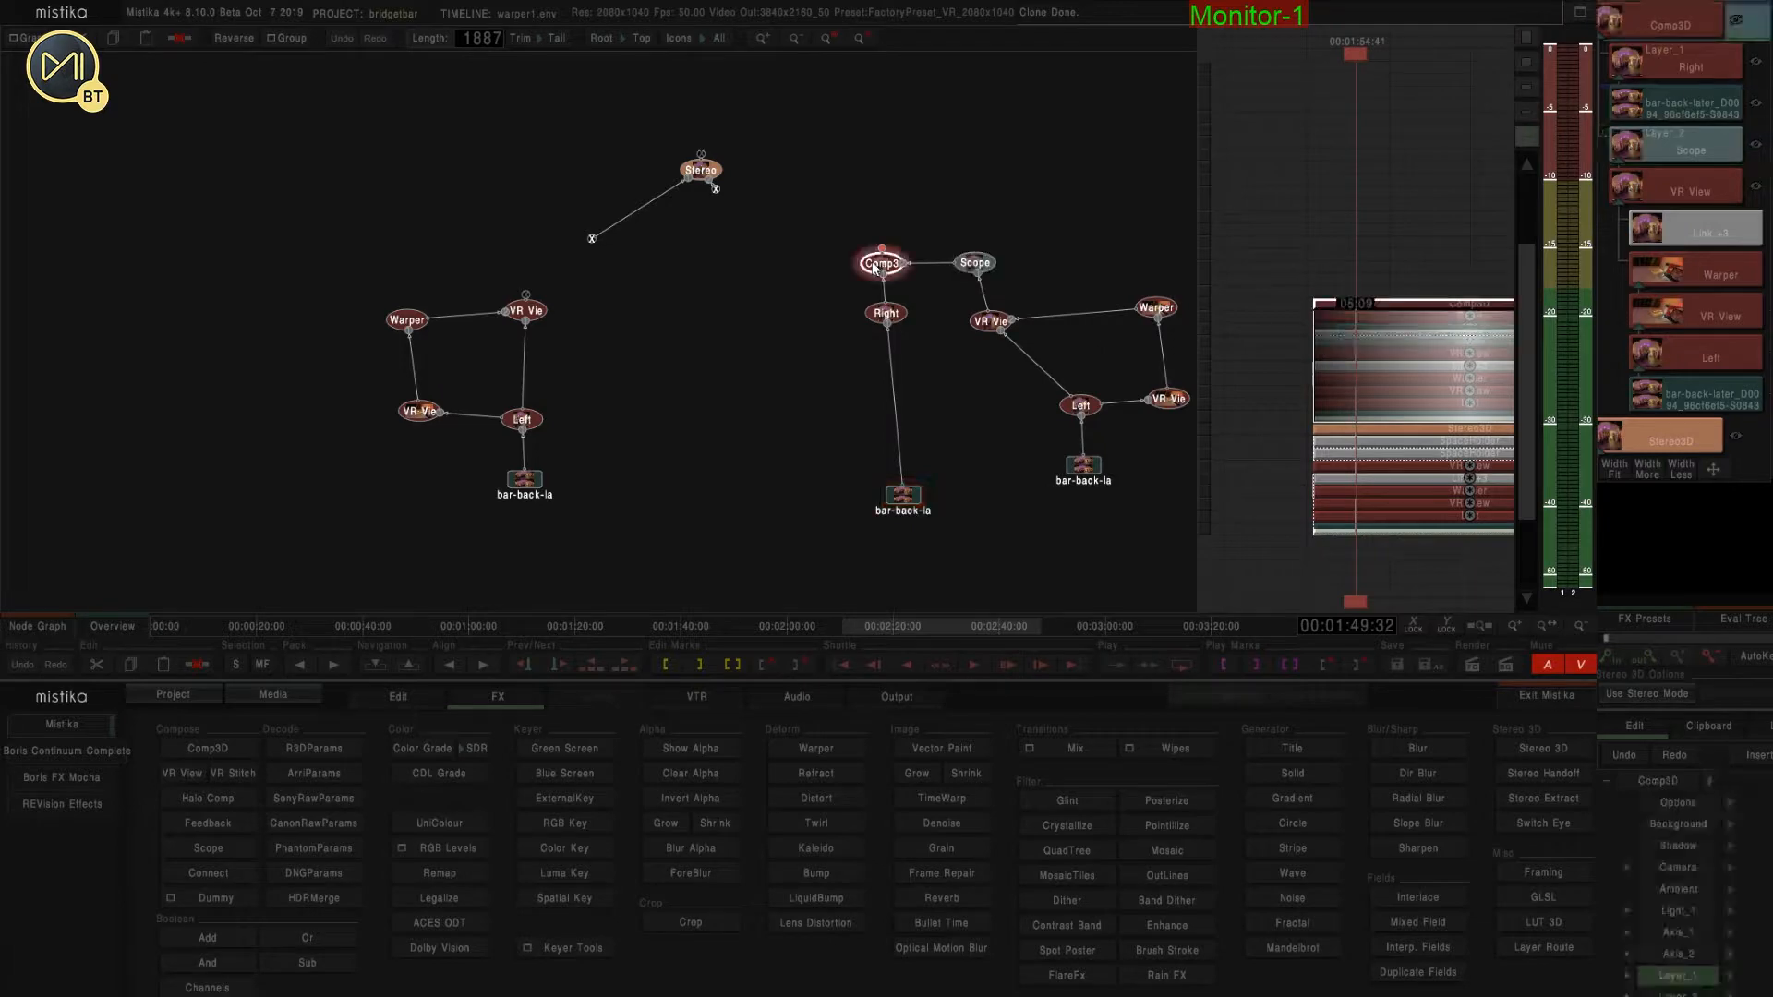
Draw a closed Lat-Long shape on the Scope node, tracing the lower ceiling edge around the full panorama.
{"action": "left_click", "coordinate": [981, 269]}
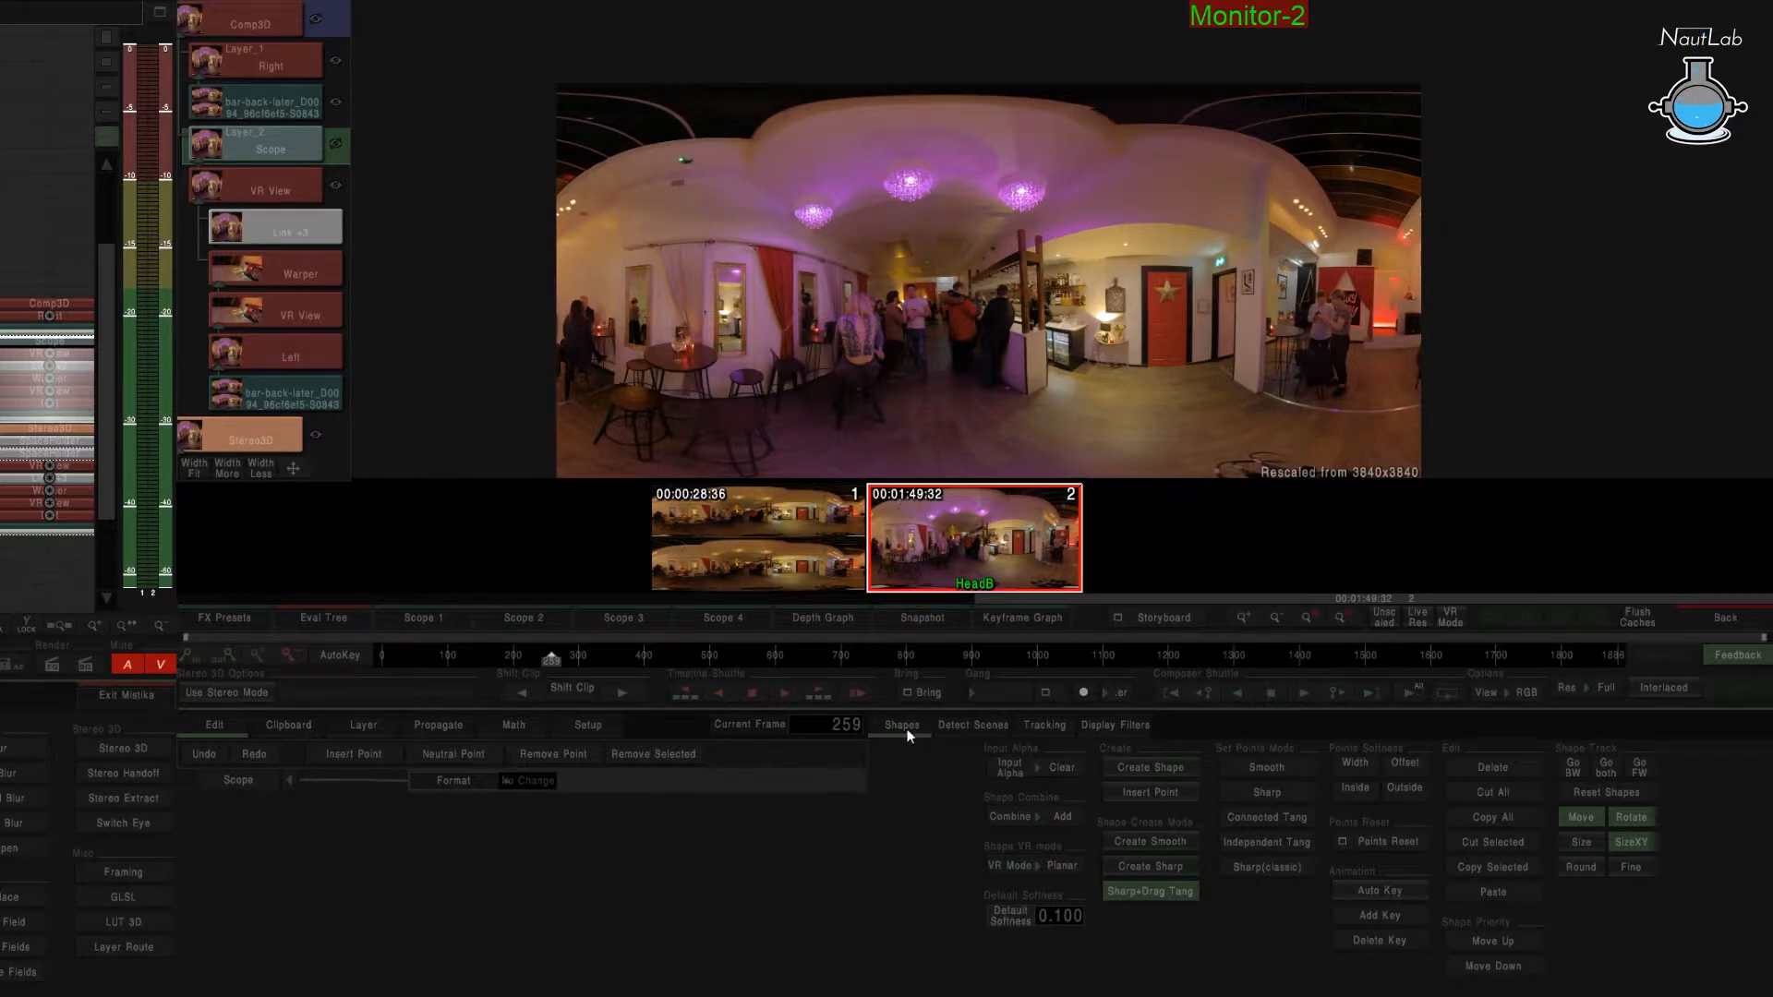
{"action": "left_click", "coordinate": [1063, 866]}
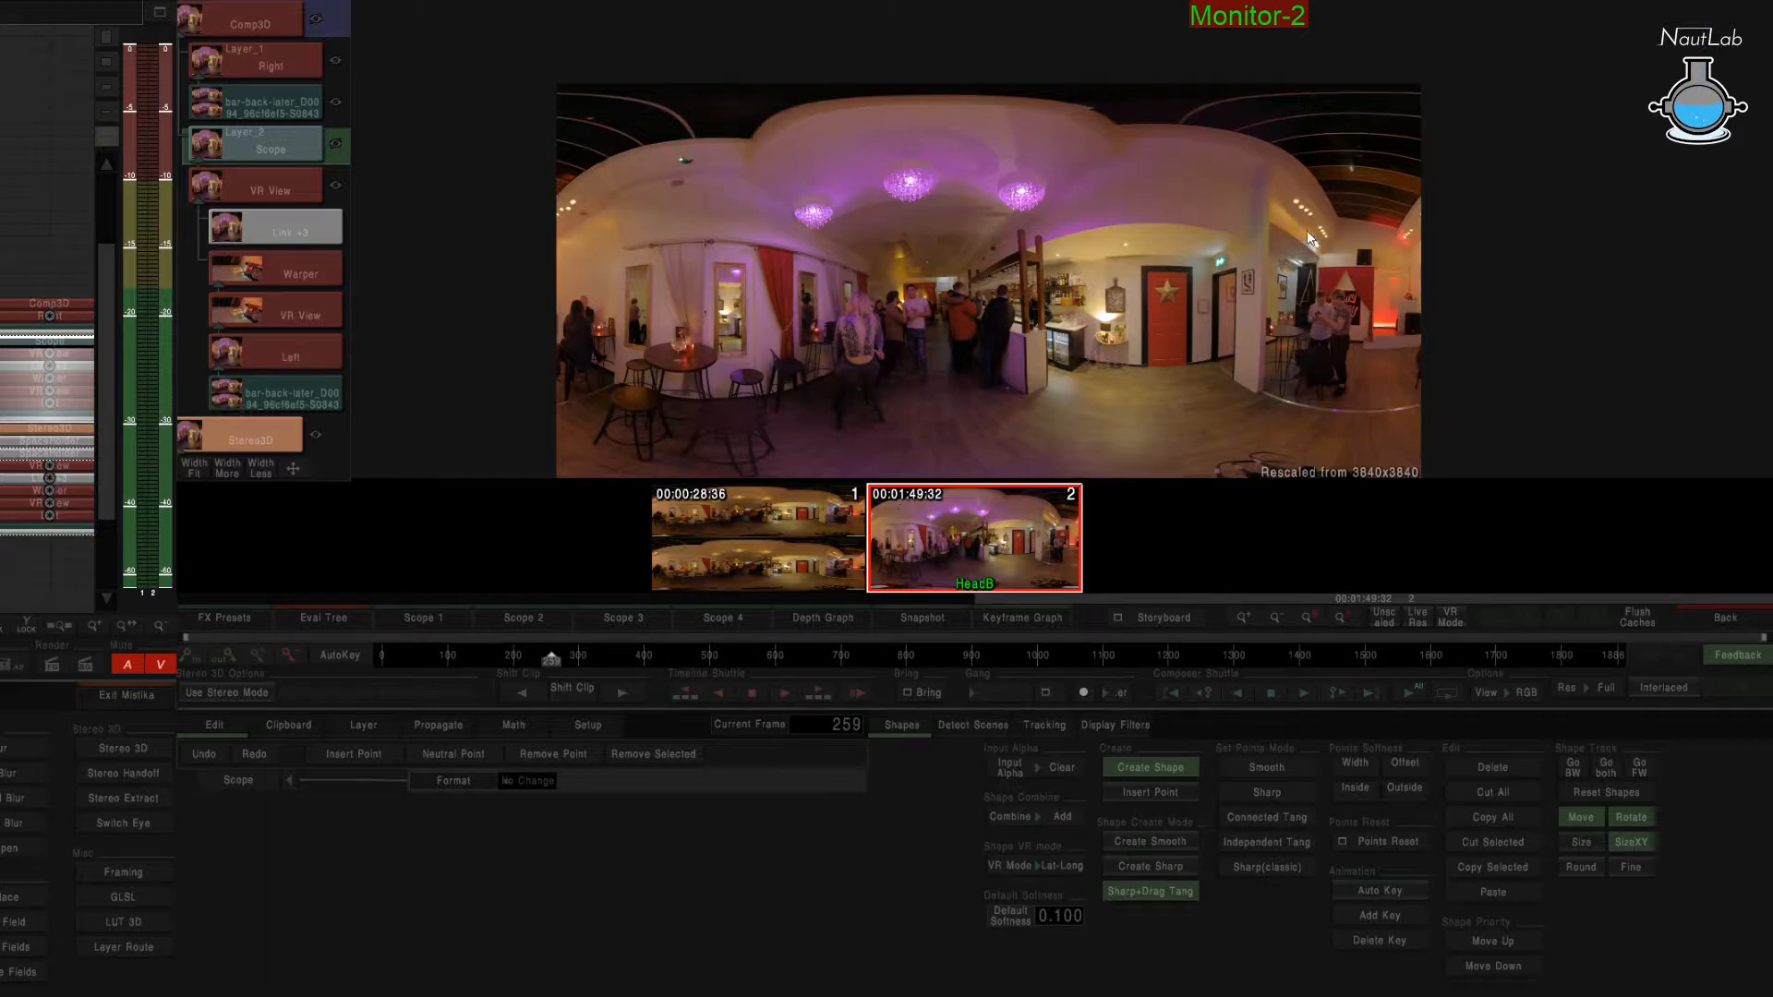
{"action": "left_click", "coordinate": [499, 255]}
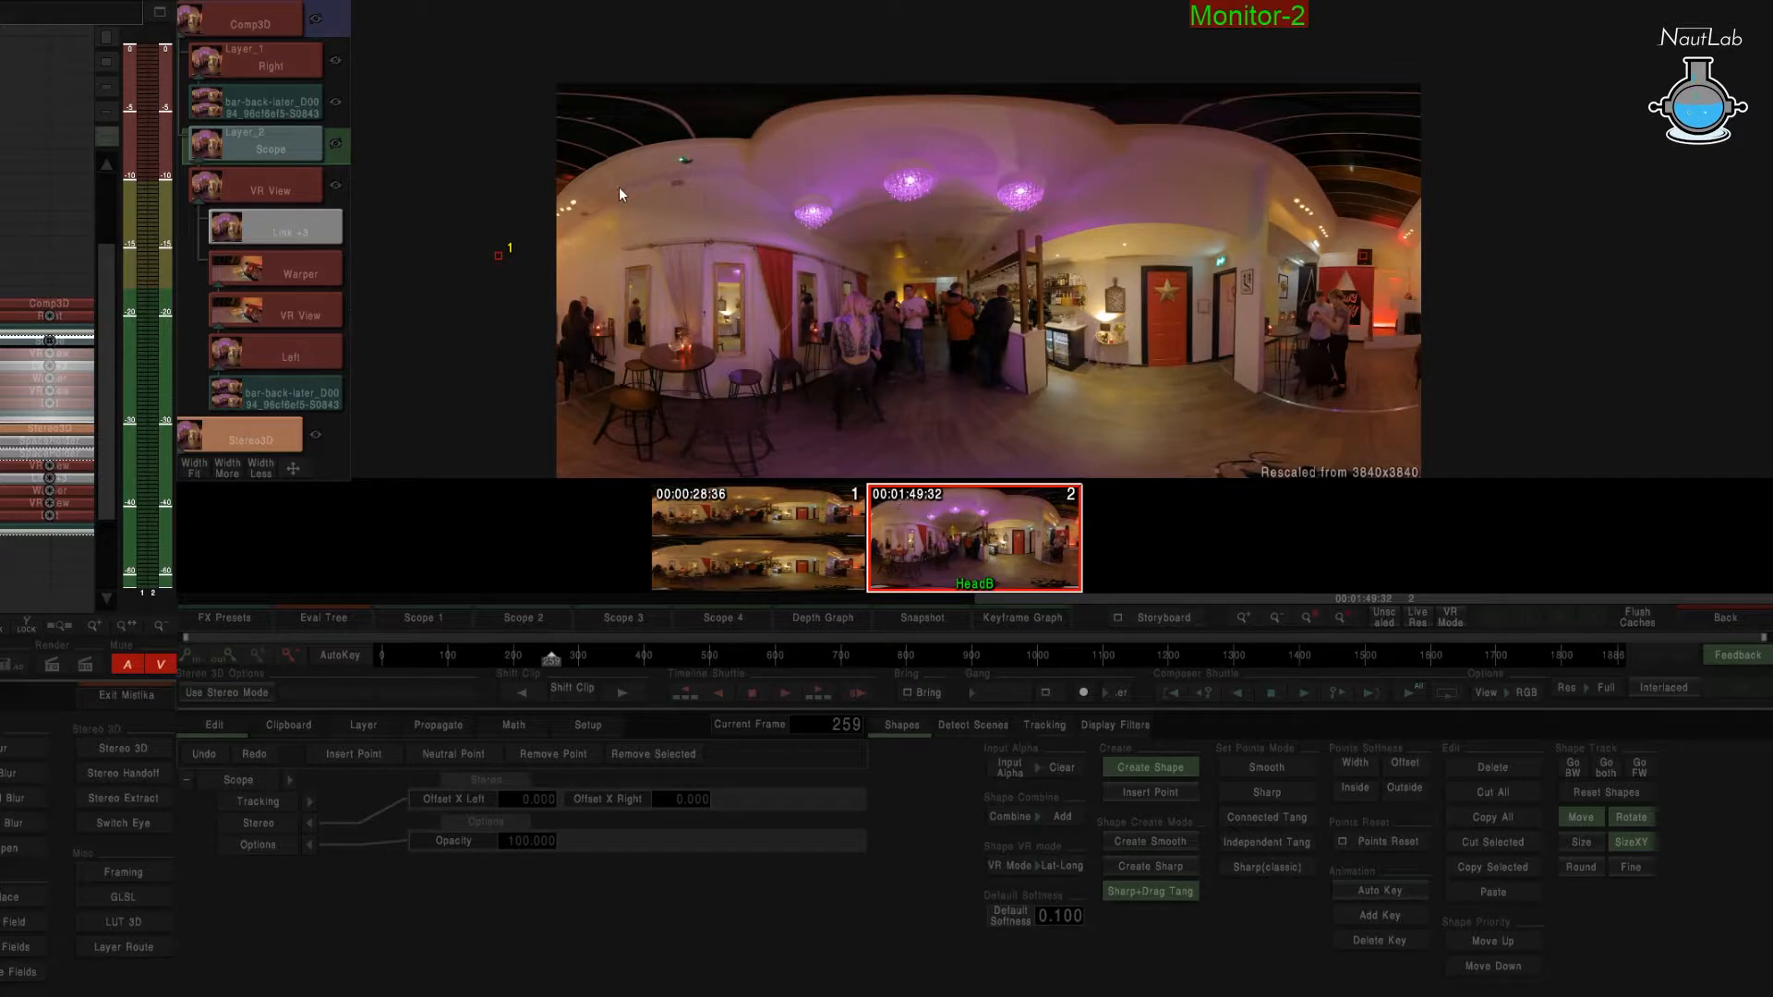
{"action": "left_click_drag", "start_coordinate": [619, 187], "coordinate": [745, 166]}
{"action": "left_click", "coordinate": [746, 167]}
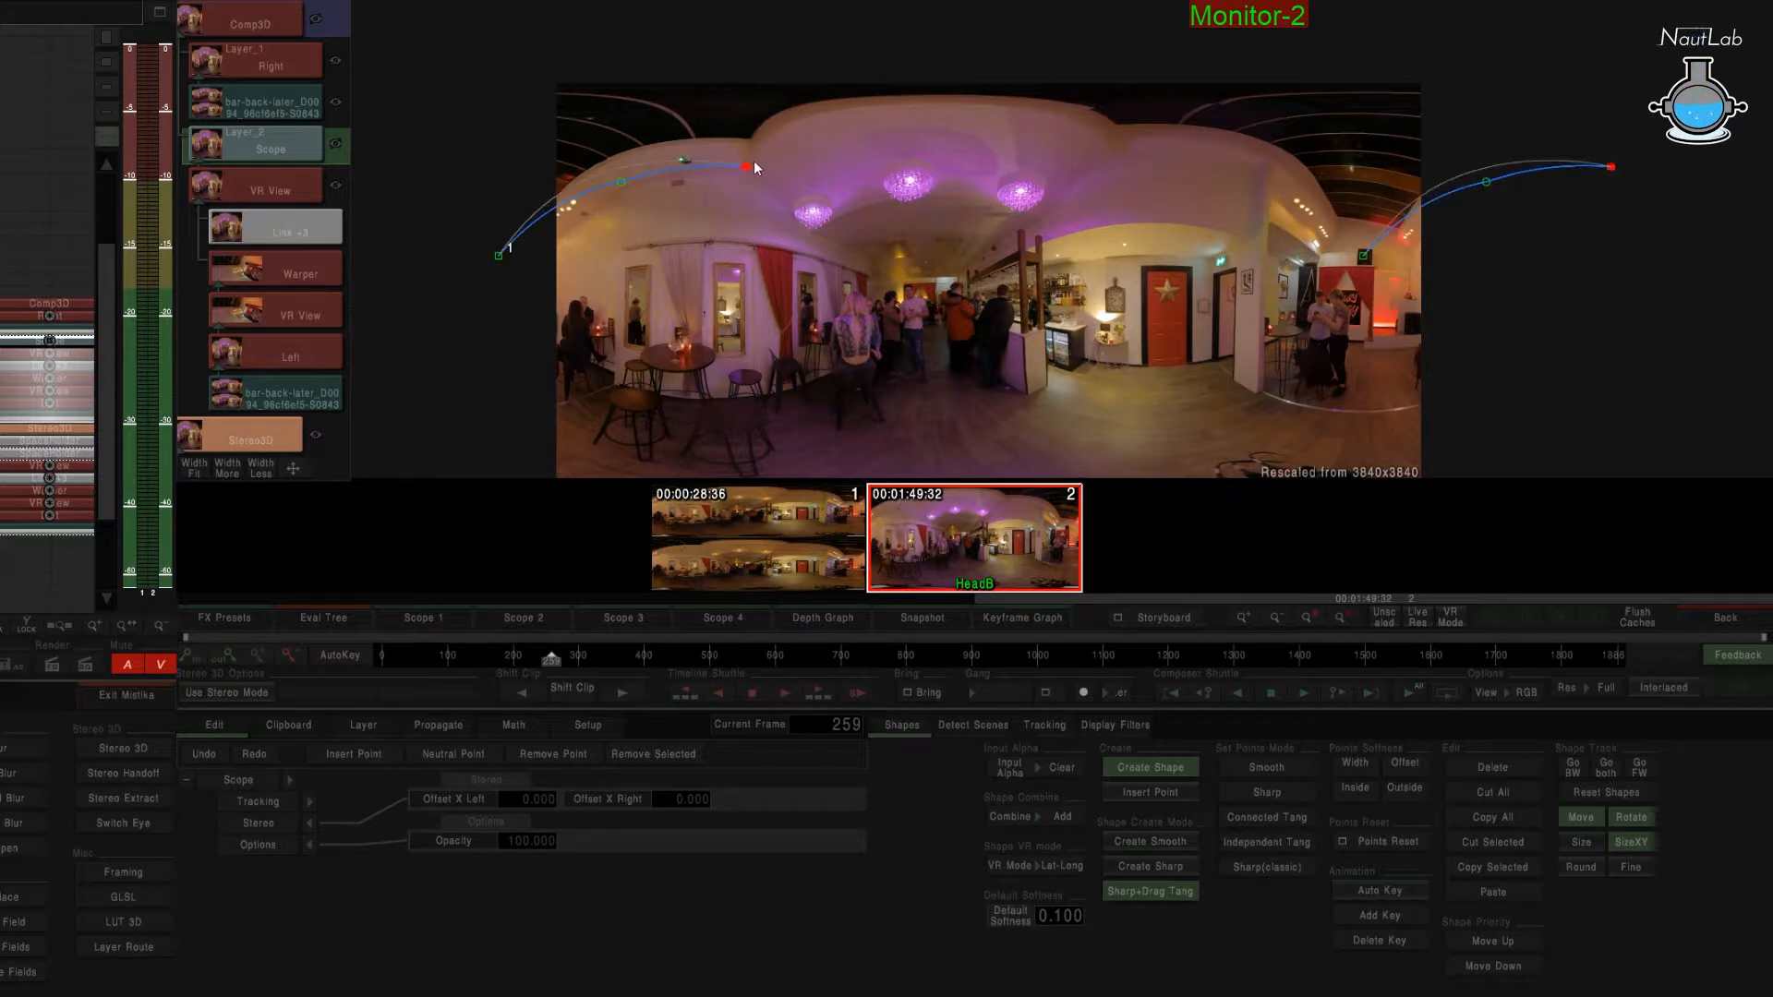
{"action": "left_click_drag", "start_coordinate": [937, 106], "coordinate": [977, 117]}
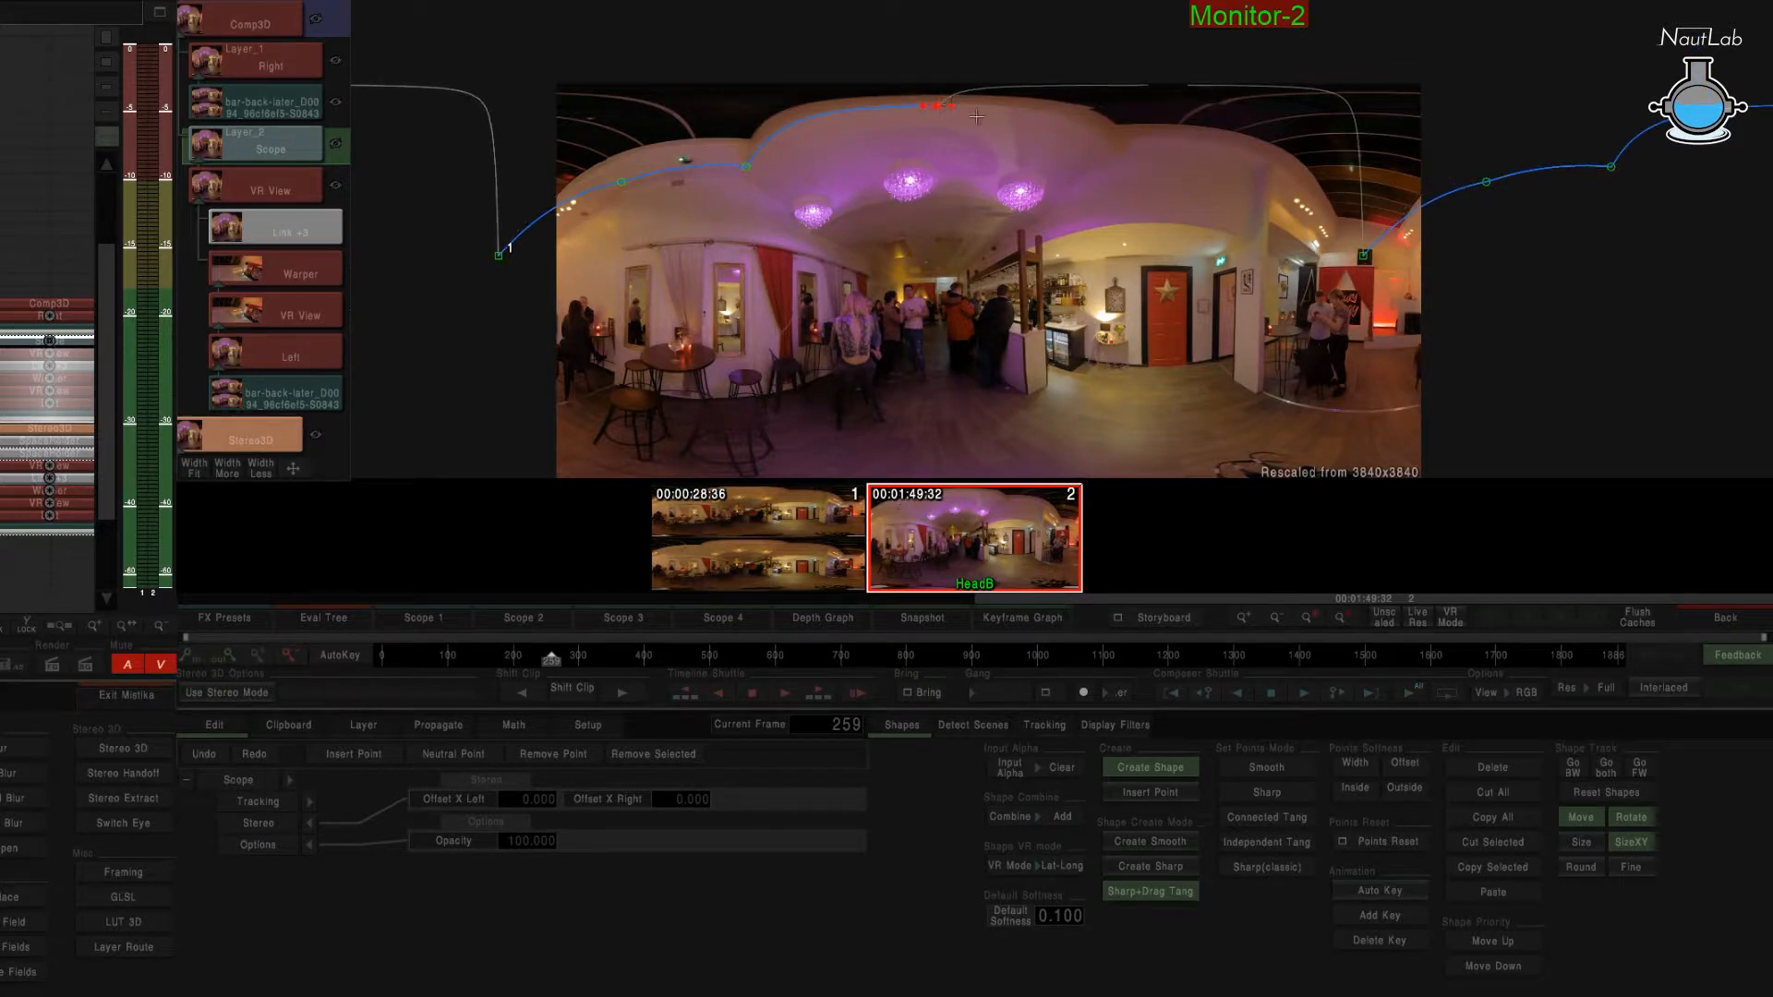
{"action": "left_click", "coordinate": [1106, 138]}
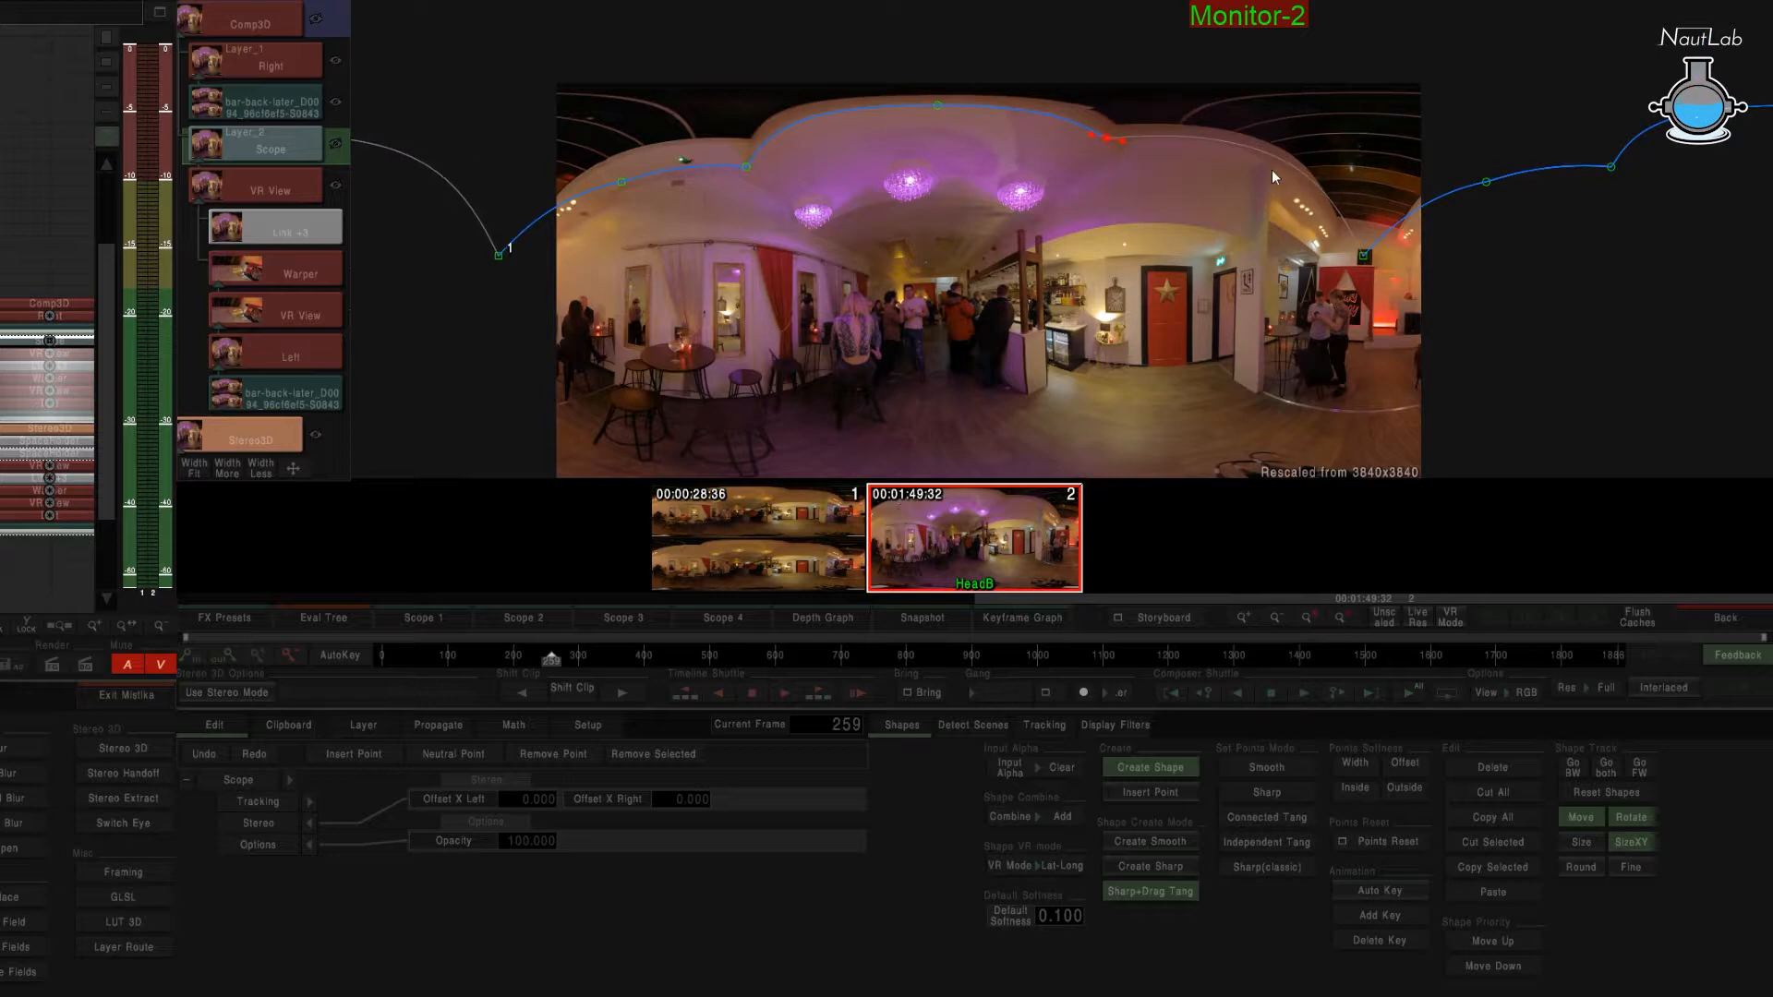
{"action": "left_click", "coordinate": [1267, 194]}
{"action": "left_click_drag", "start_coordinate": [1318, 257], "coordinate": [1344, 252]}
{"action": "left_click", "coordinate": [1364, 256]}
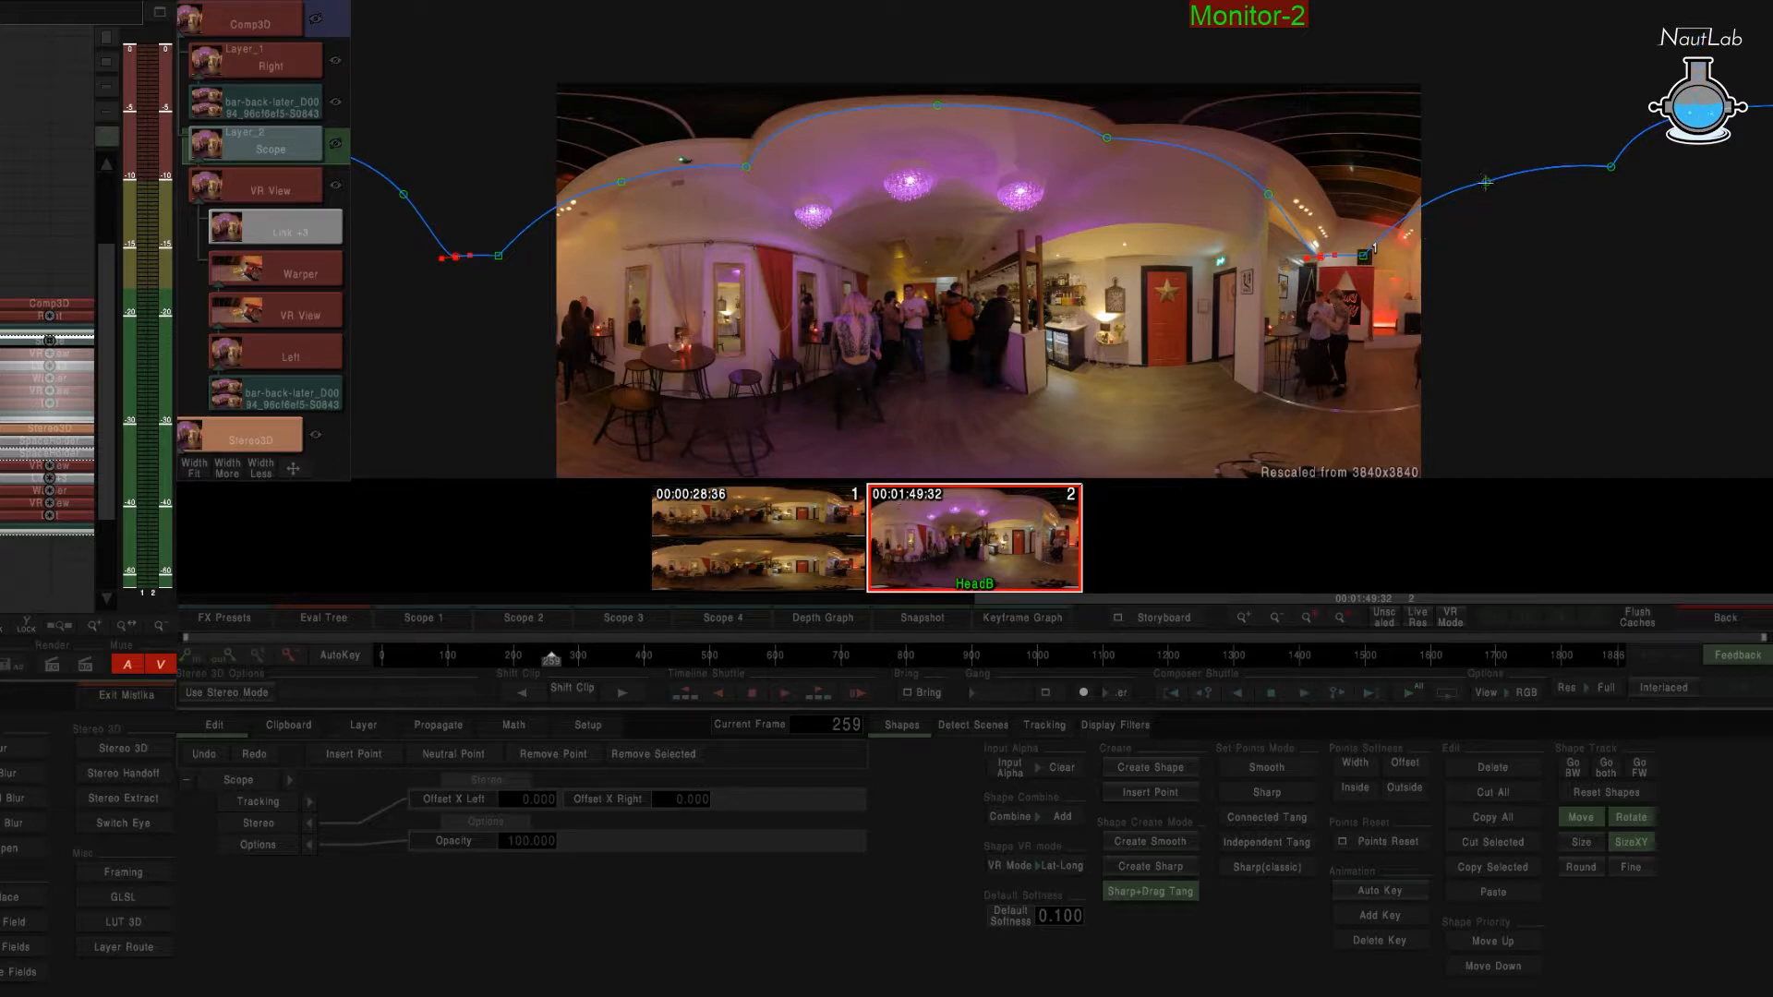
Adjust the shape points on both sides of the panorama seam to follow the ceiling edge more closely.
{"action": "left_click_drag", "start_coordinate": [1485, 182], "coordinate": [1466, 178]}
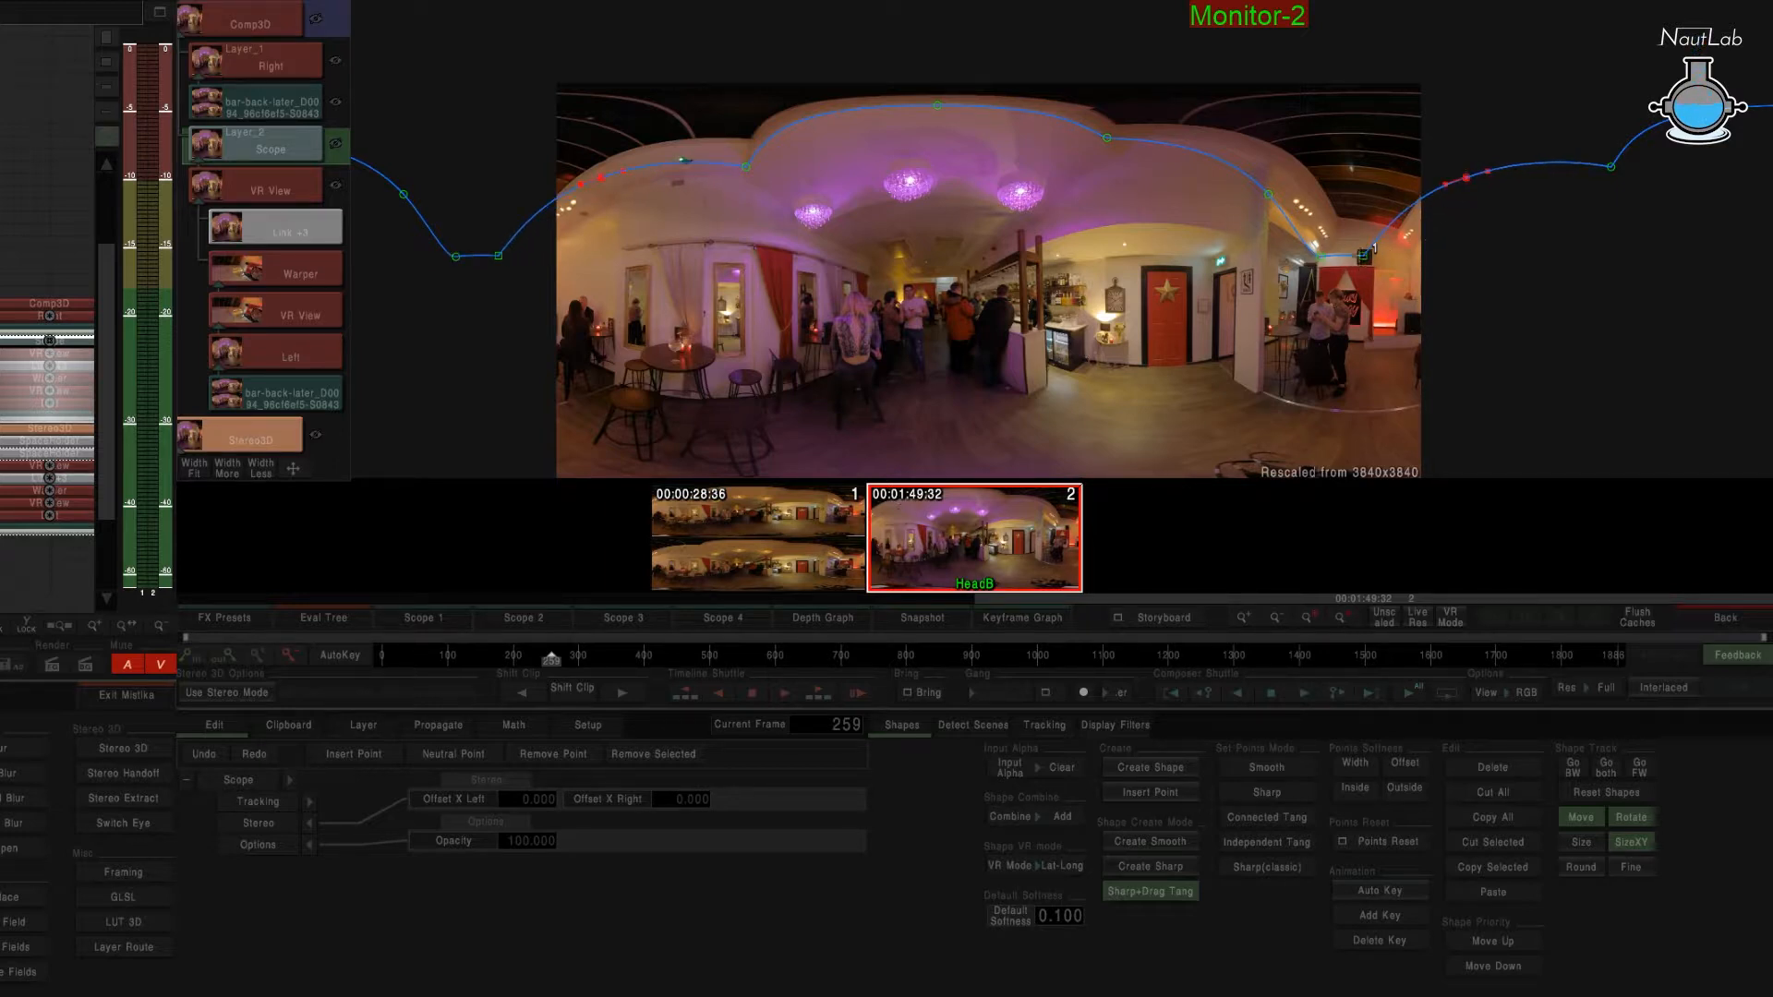
{"action": "left_click_drag", "start_coordinate": [1364, 256], "coordinate": [1390, 239]}
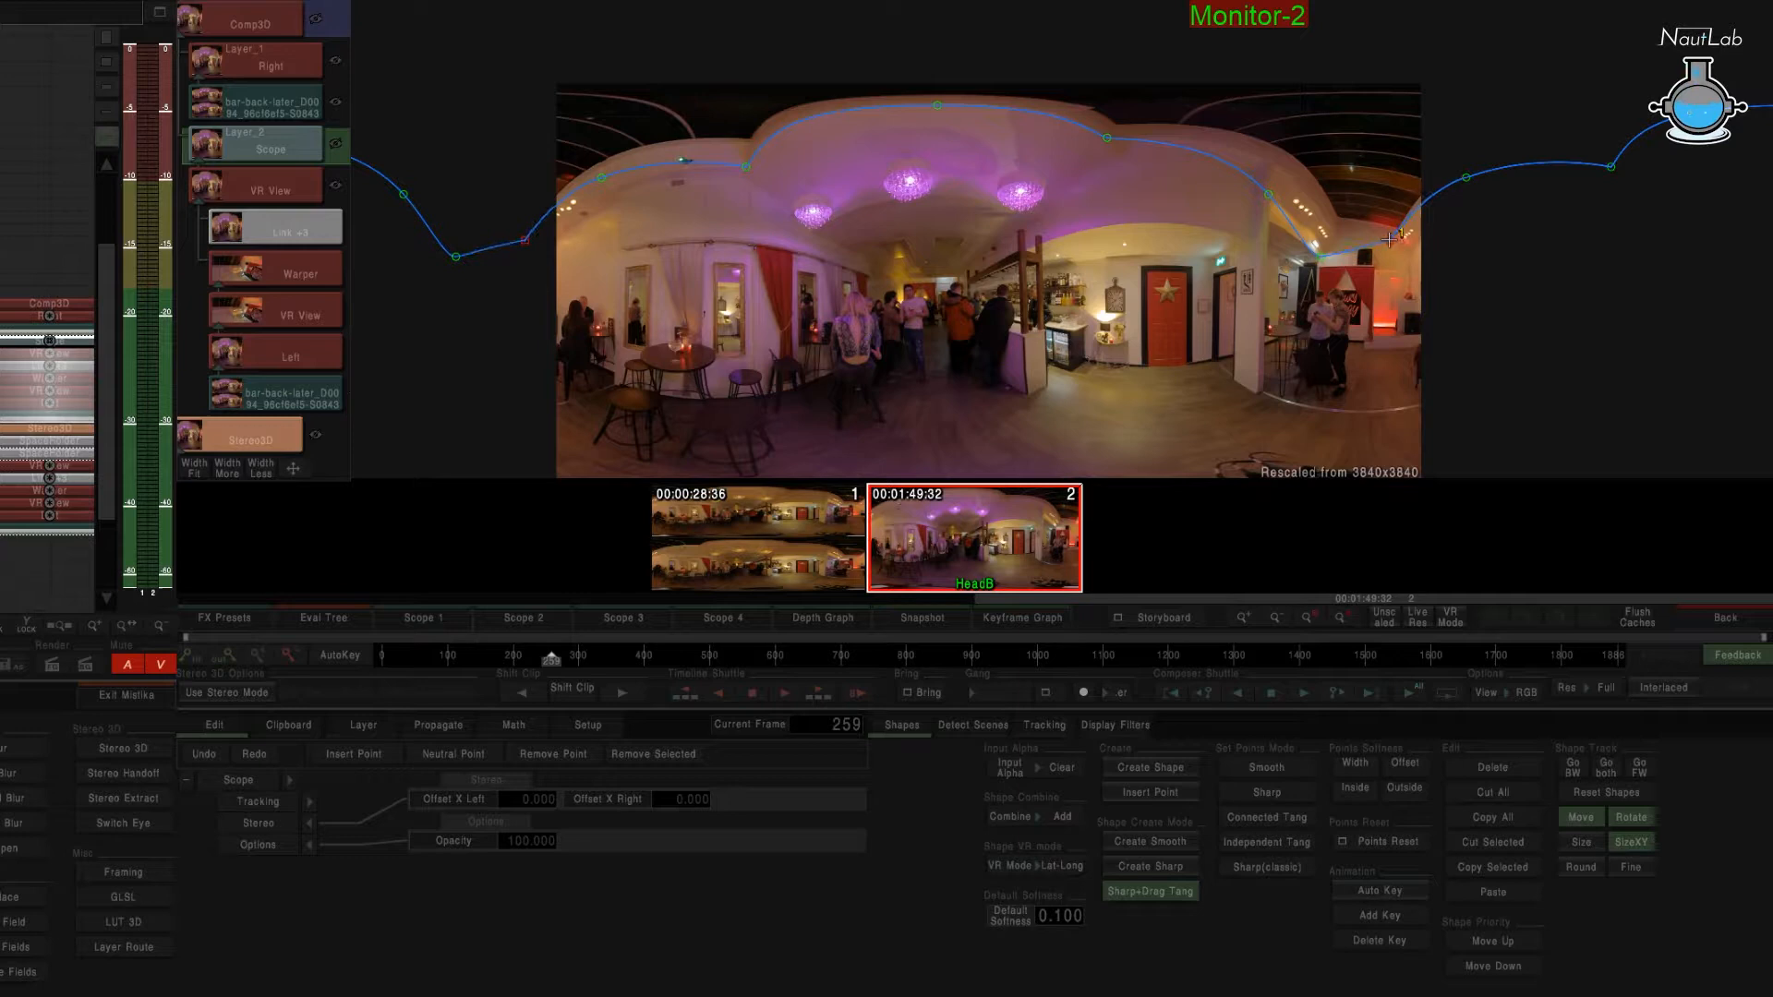
{"action": "left_click", "coordinate": [1464, 176]}
{"action": "left_click_drag", "start_coordinate": [1464, 176], "coordinate": [1456, 174]}
{"action": "left_click_drag", "start_coordinate": [1324, 258], "coordinate": [1330, 248]}
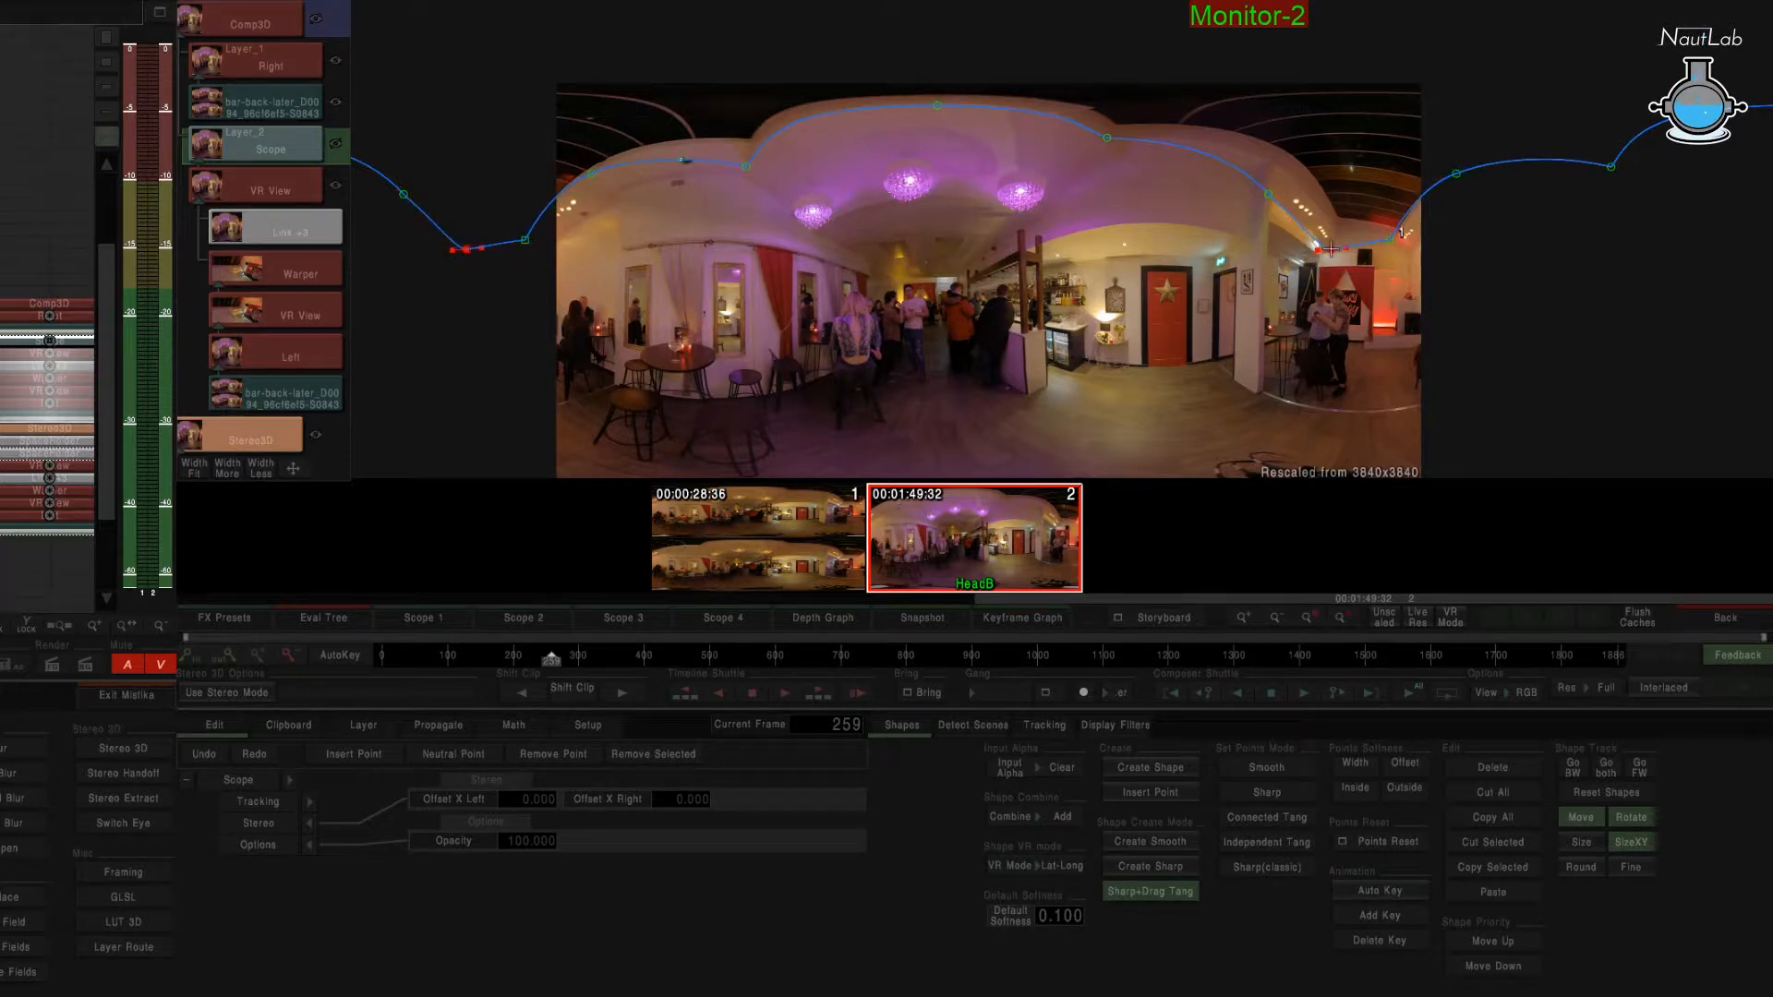
Refine the shape points around the spotlights and above the red back wall so the outline hugs the ceiling border.
{"action": "left_click_drag", "start_coordinate": [1267, 195], "coordinate": [807, 213]}
{"action": "scroll", "coordinate": [1279, 235], "scroll_direction": "up", "scroll_amount": 5}
{"action": "left_click", "coordinate": [1106, 298]}
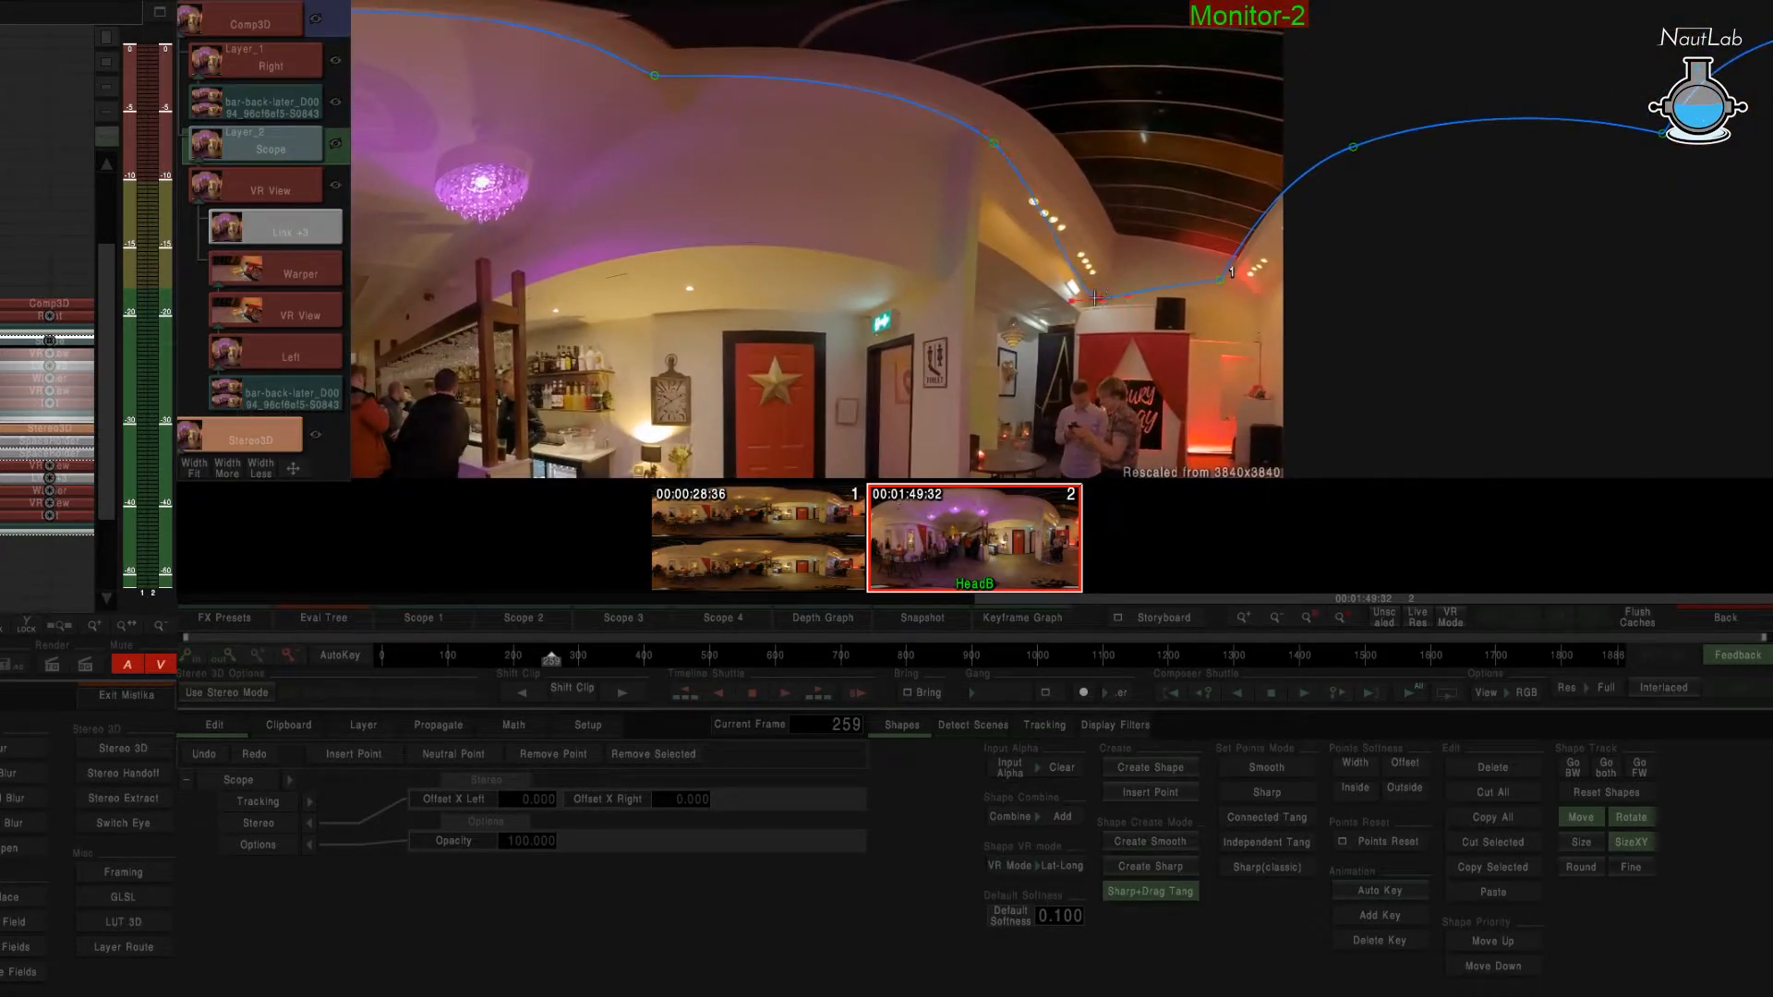
{"action": "left_click_drag", "start_coordinate": [1220, 279], "coordinate": [1219, 298]}
{"action": "left_click", "coordinate": [1093, 298]}
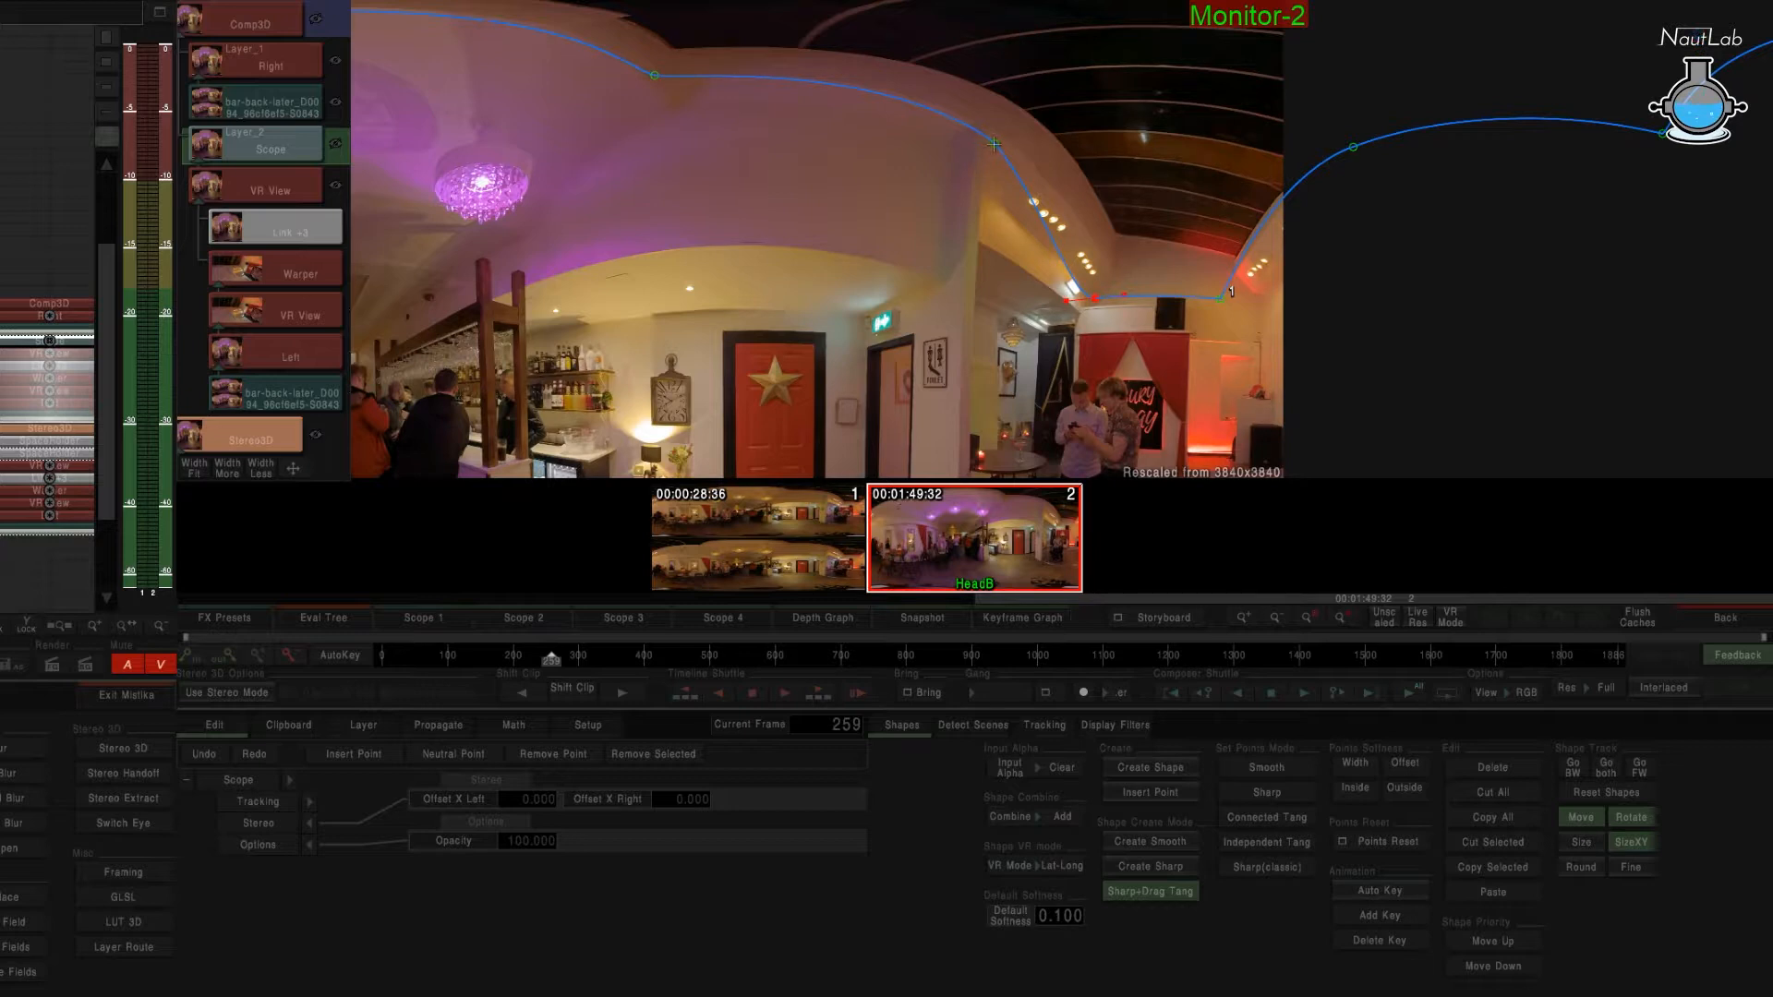
{"action": "left_click_drag", "start_coordinate": [997, 147], "coordinate": [945, 117]}
Reposition the shape points above the curtained wall, placing the corner point on the junction of the two ceiling curves.
{"action": "left_click_drag", "start_coordinate": [900, 208], "coordinate": [1164, 293]}
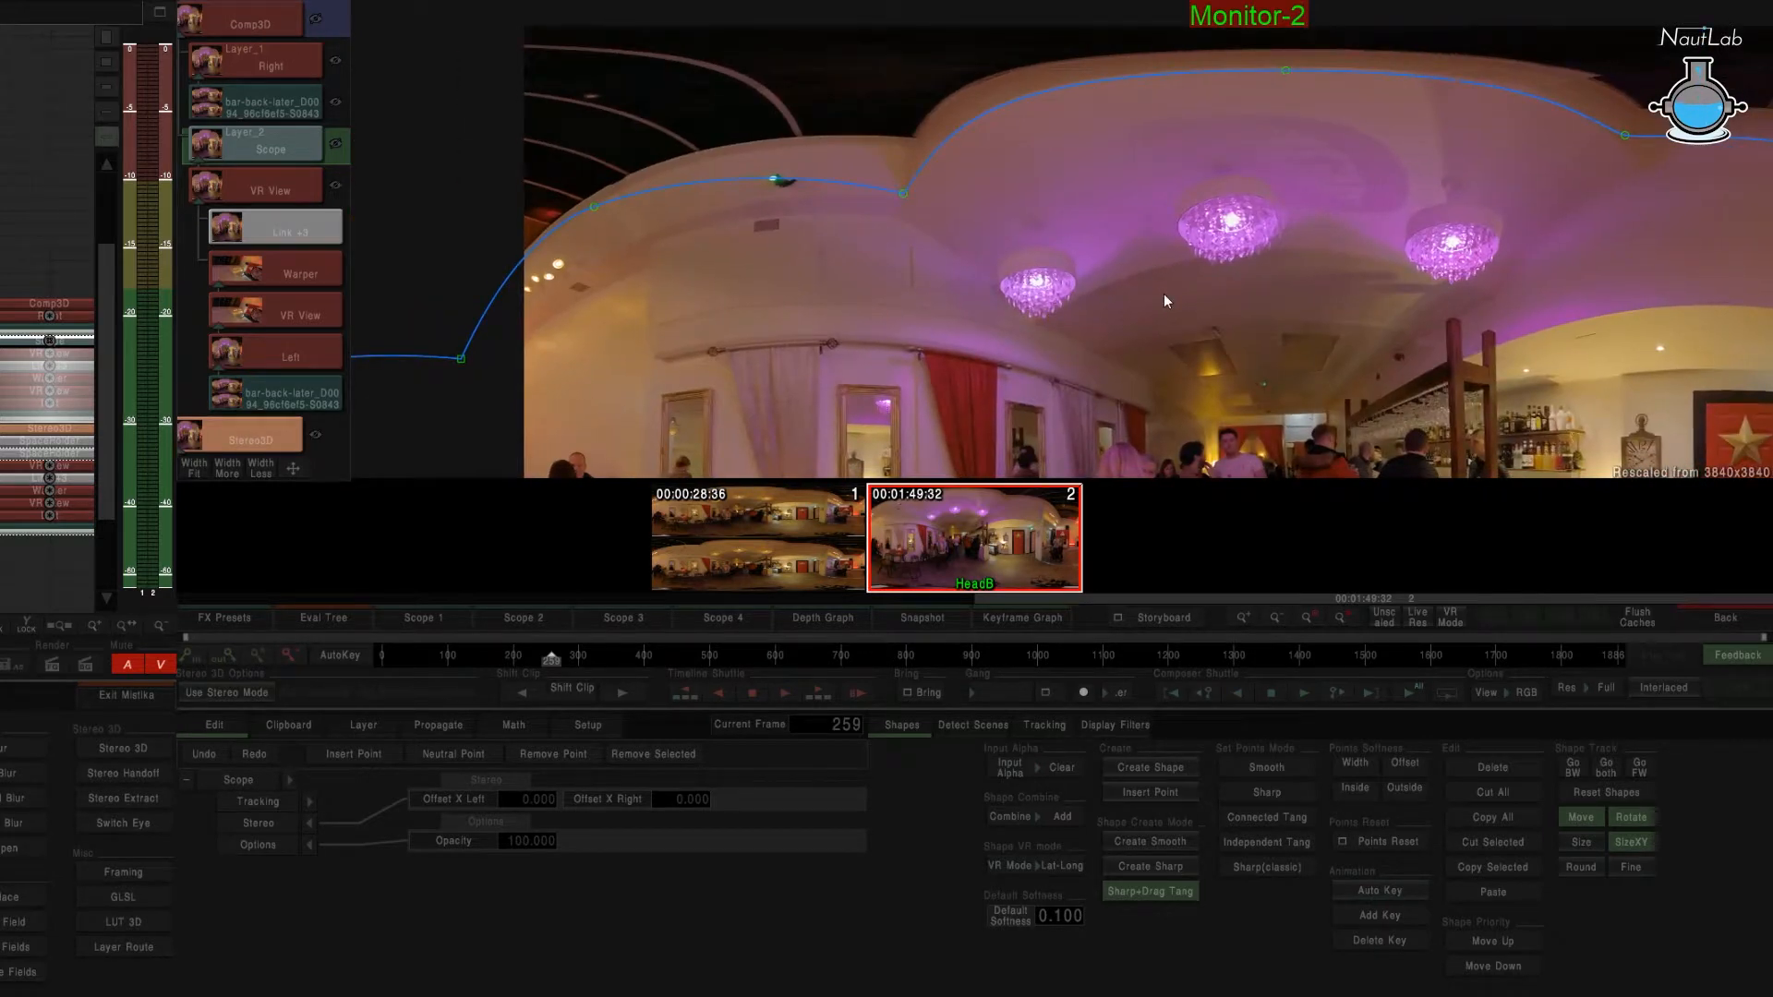
{"action": "left_click", "coordinate": [596, 210]}
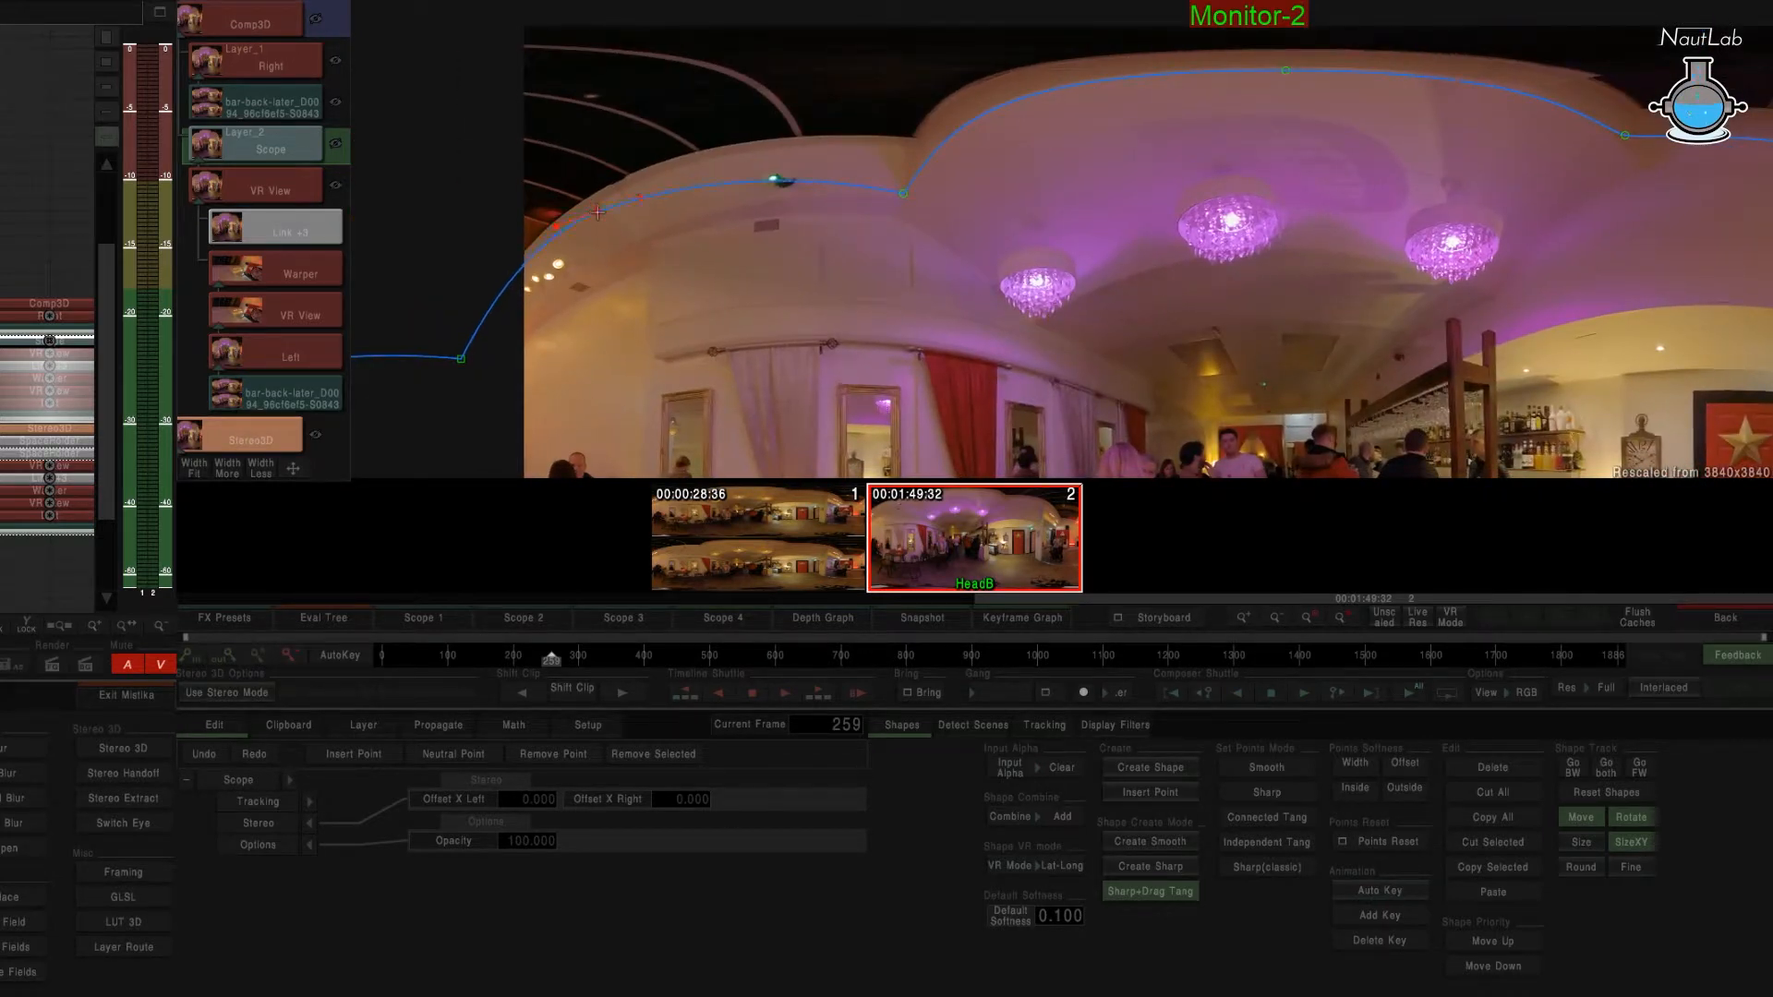
{"action": "left_click_drag", "start_coordinate": [901, 195], "coordinate": [920, 157]}
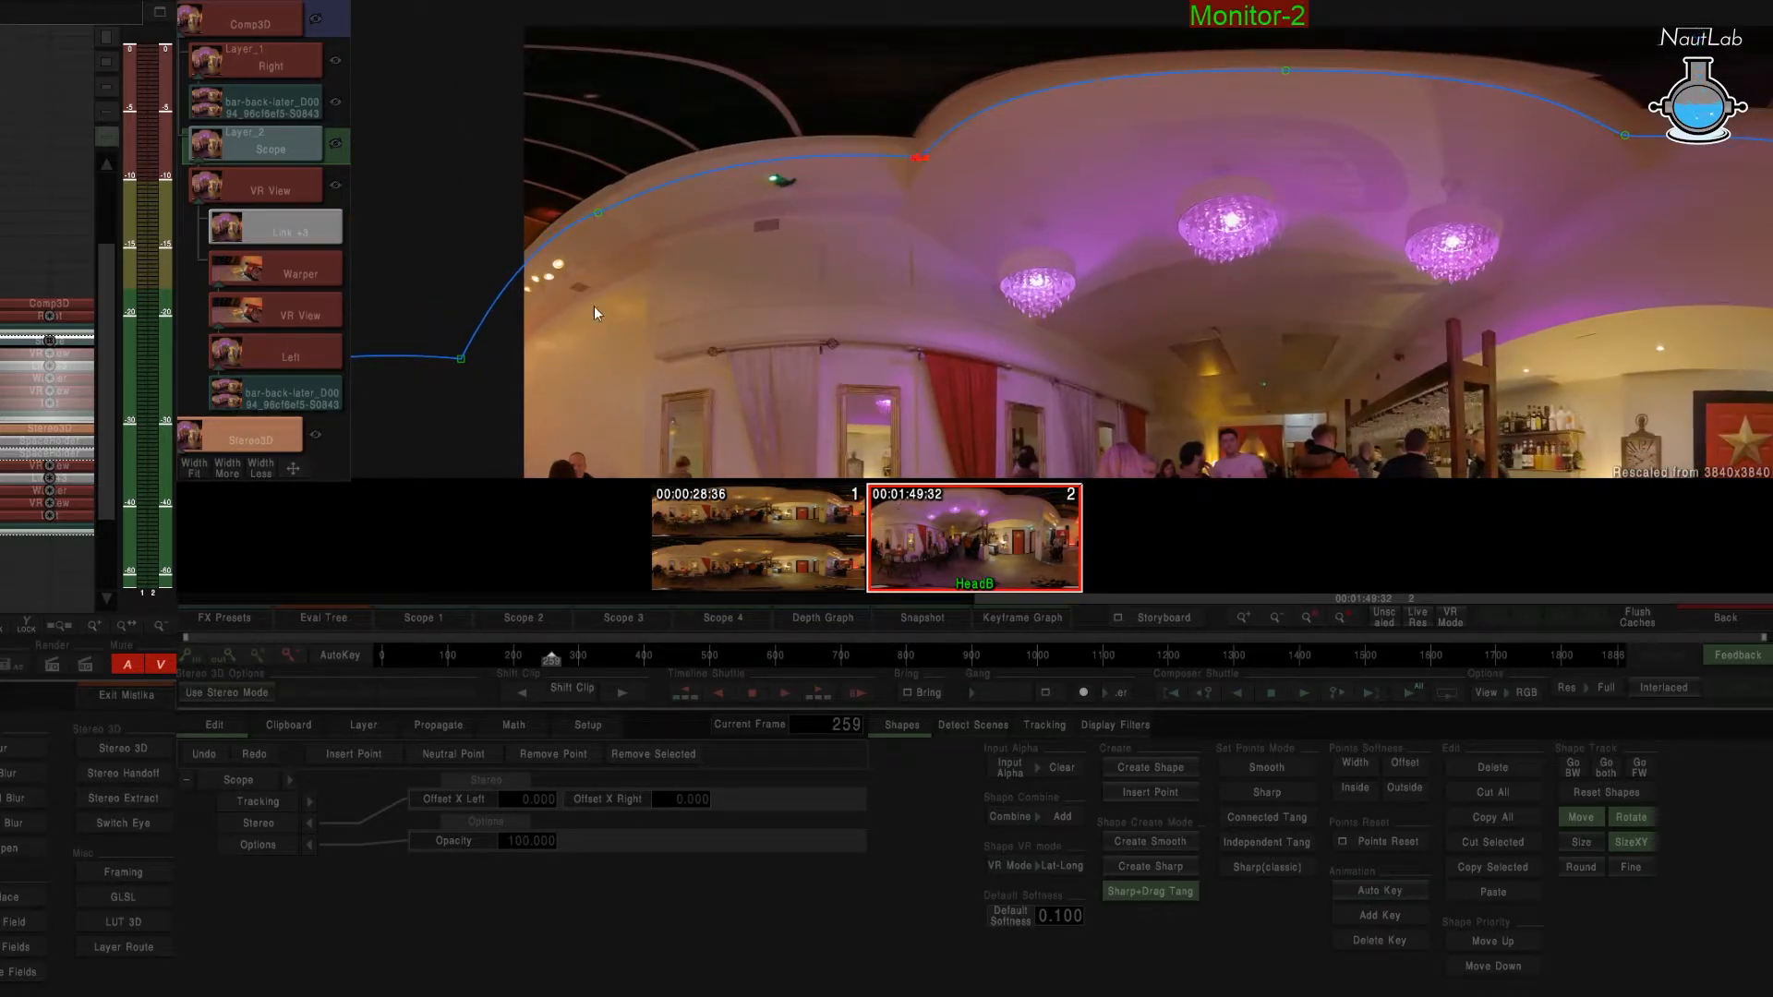
Select all points of the ceiling shape and widen its inside and outside softness.
{"action": "left_click_drag", "start_coordinate": [1298, 233], "coordinate": [855, 292]}
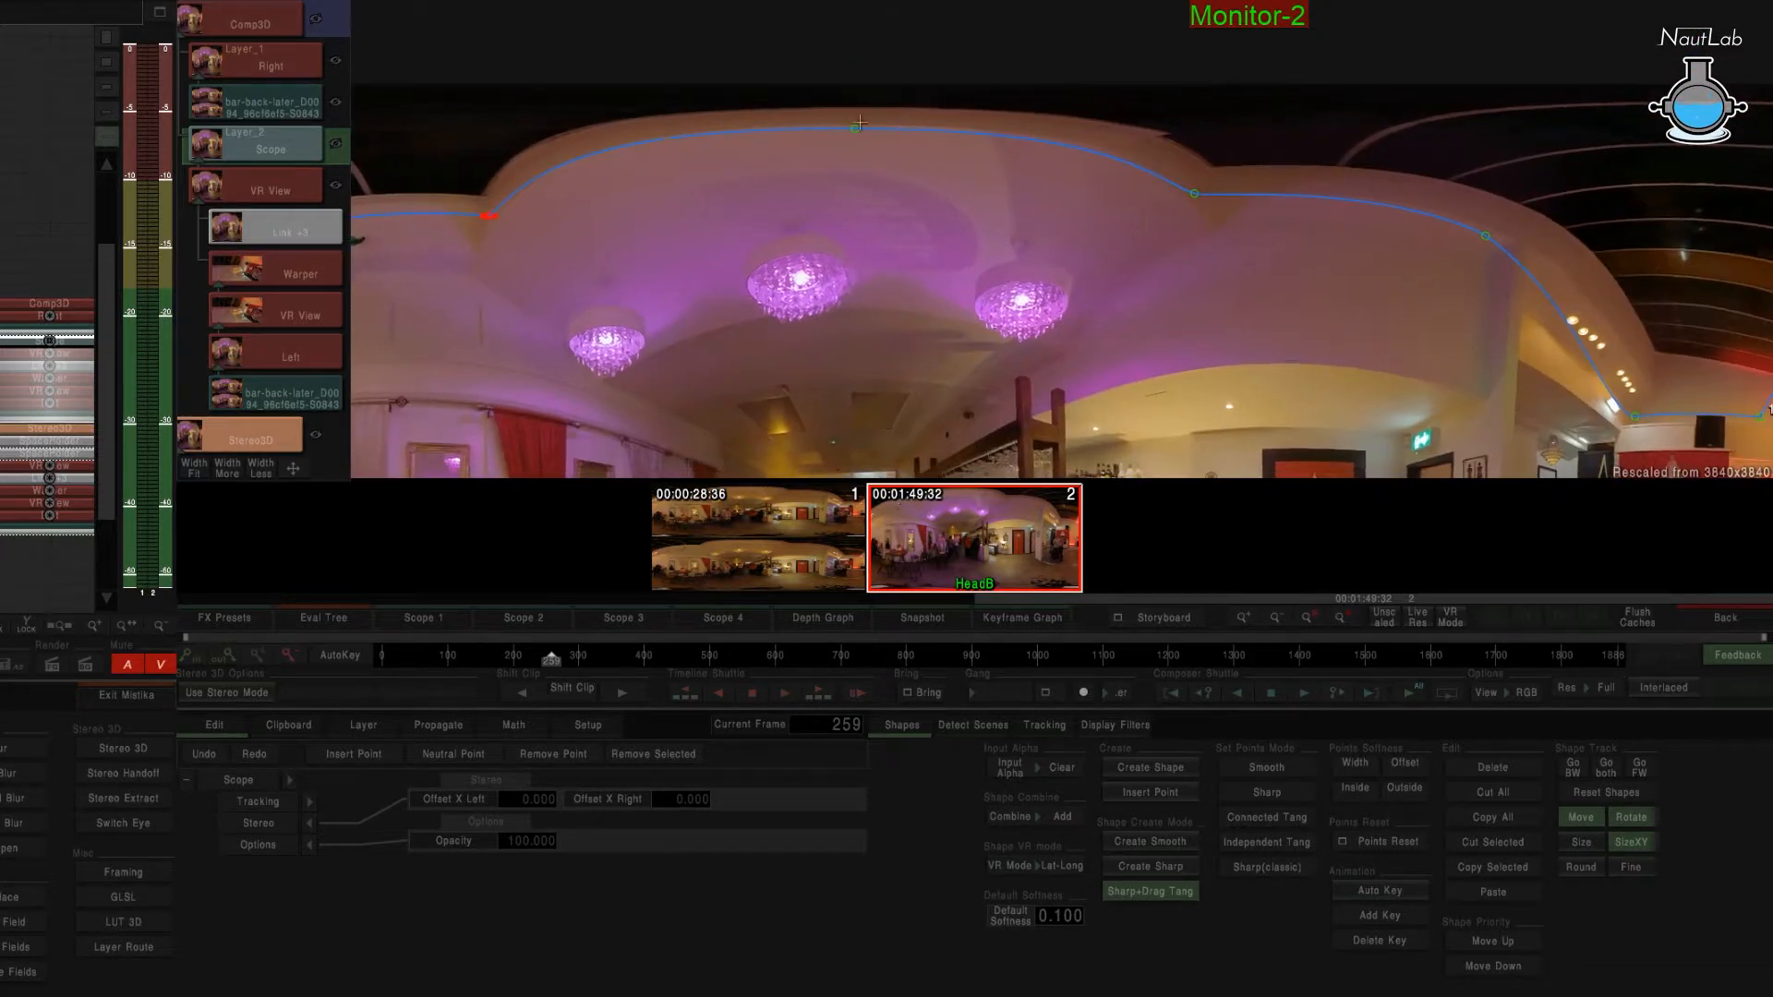
{"action": "scroll", "coordinate": [912, 251], "scroll_direction": "down", "scroll_amount": 2}
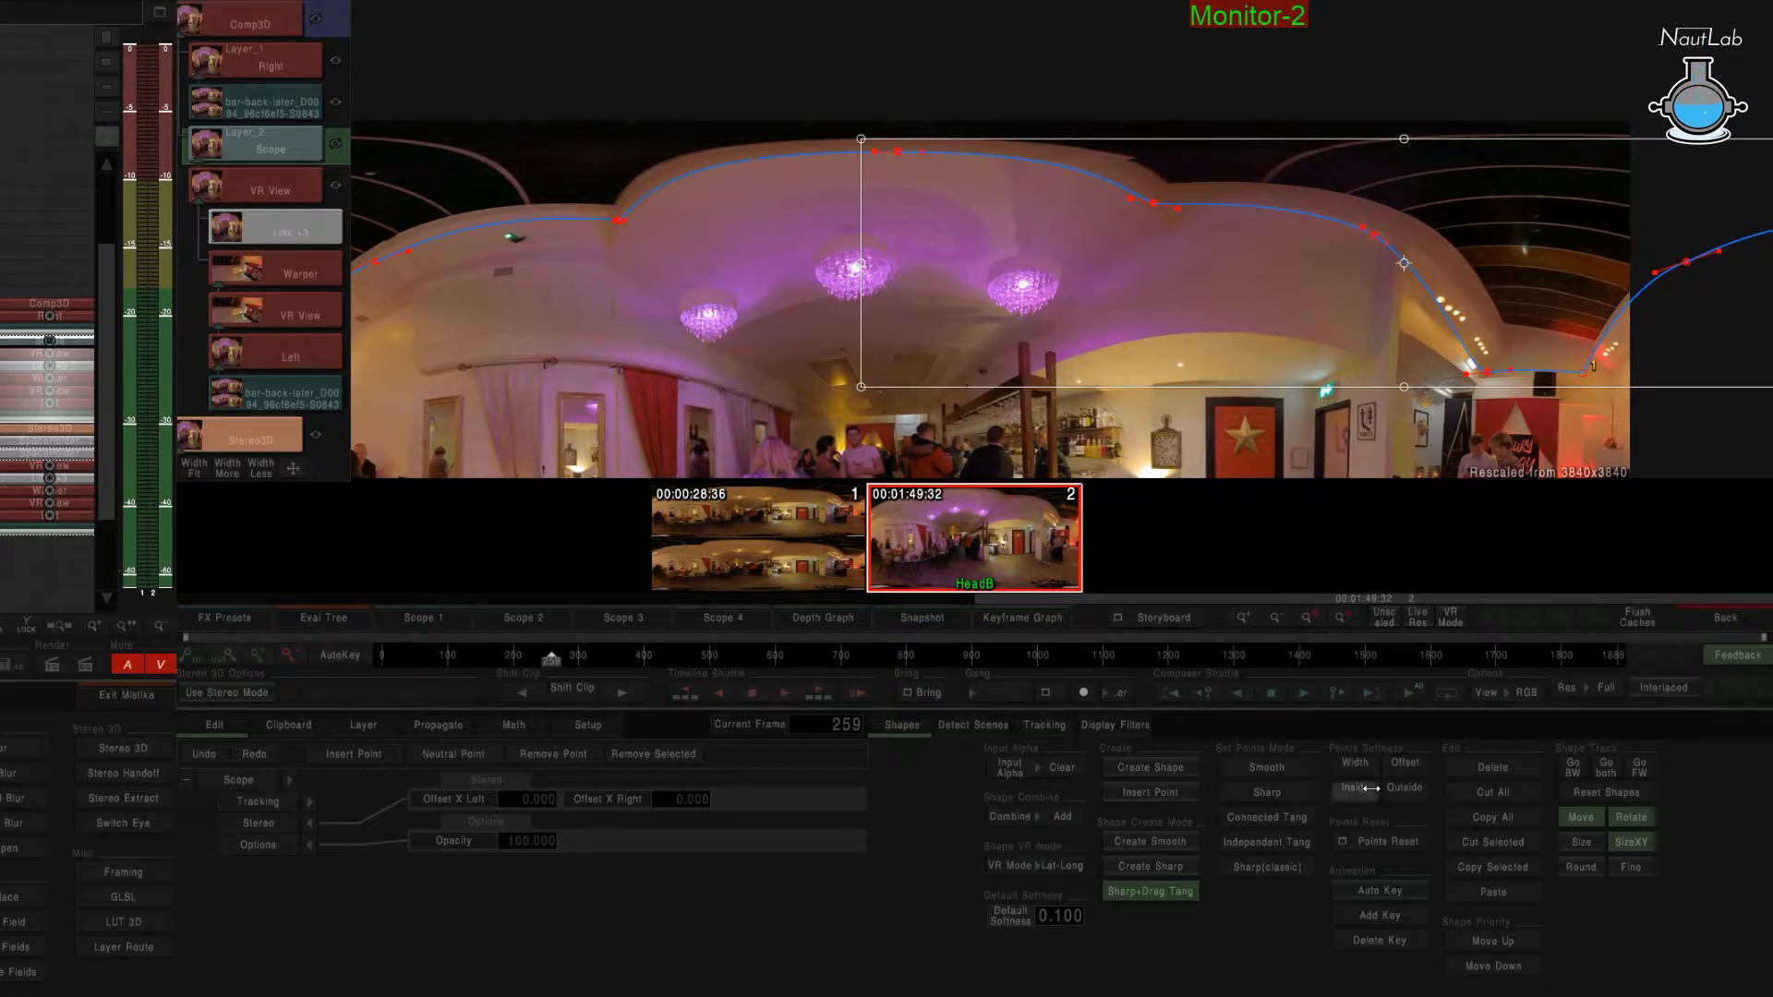
{"action": "left_click_drag", "start_coordinate": [1371, 788], "coordinate": [1190, 801]}
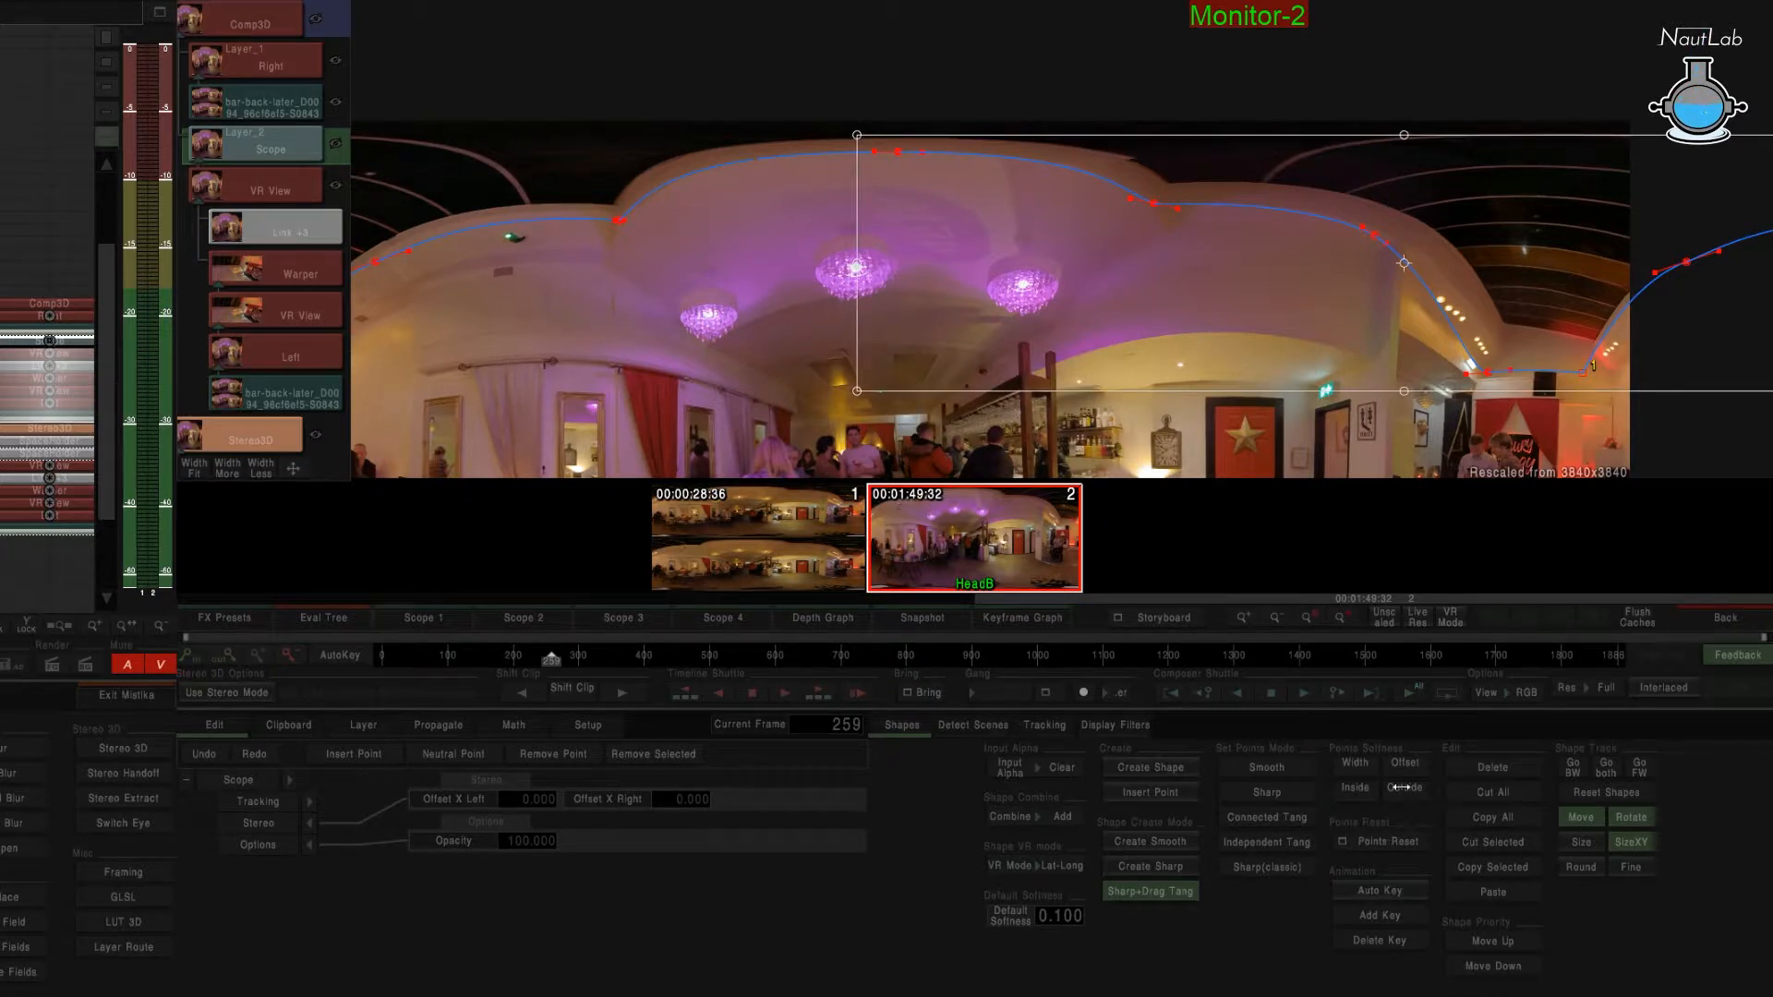
{"action": "left_click_drag", "start_coordinate": [1401, 787], "coordinate": [1651, 791]}
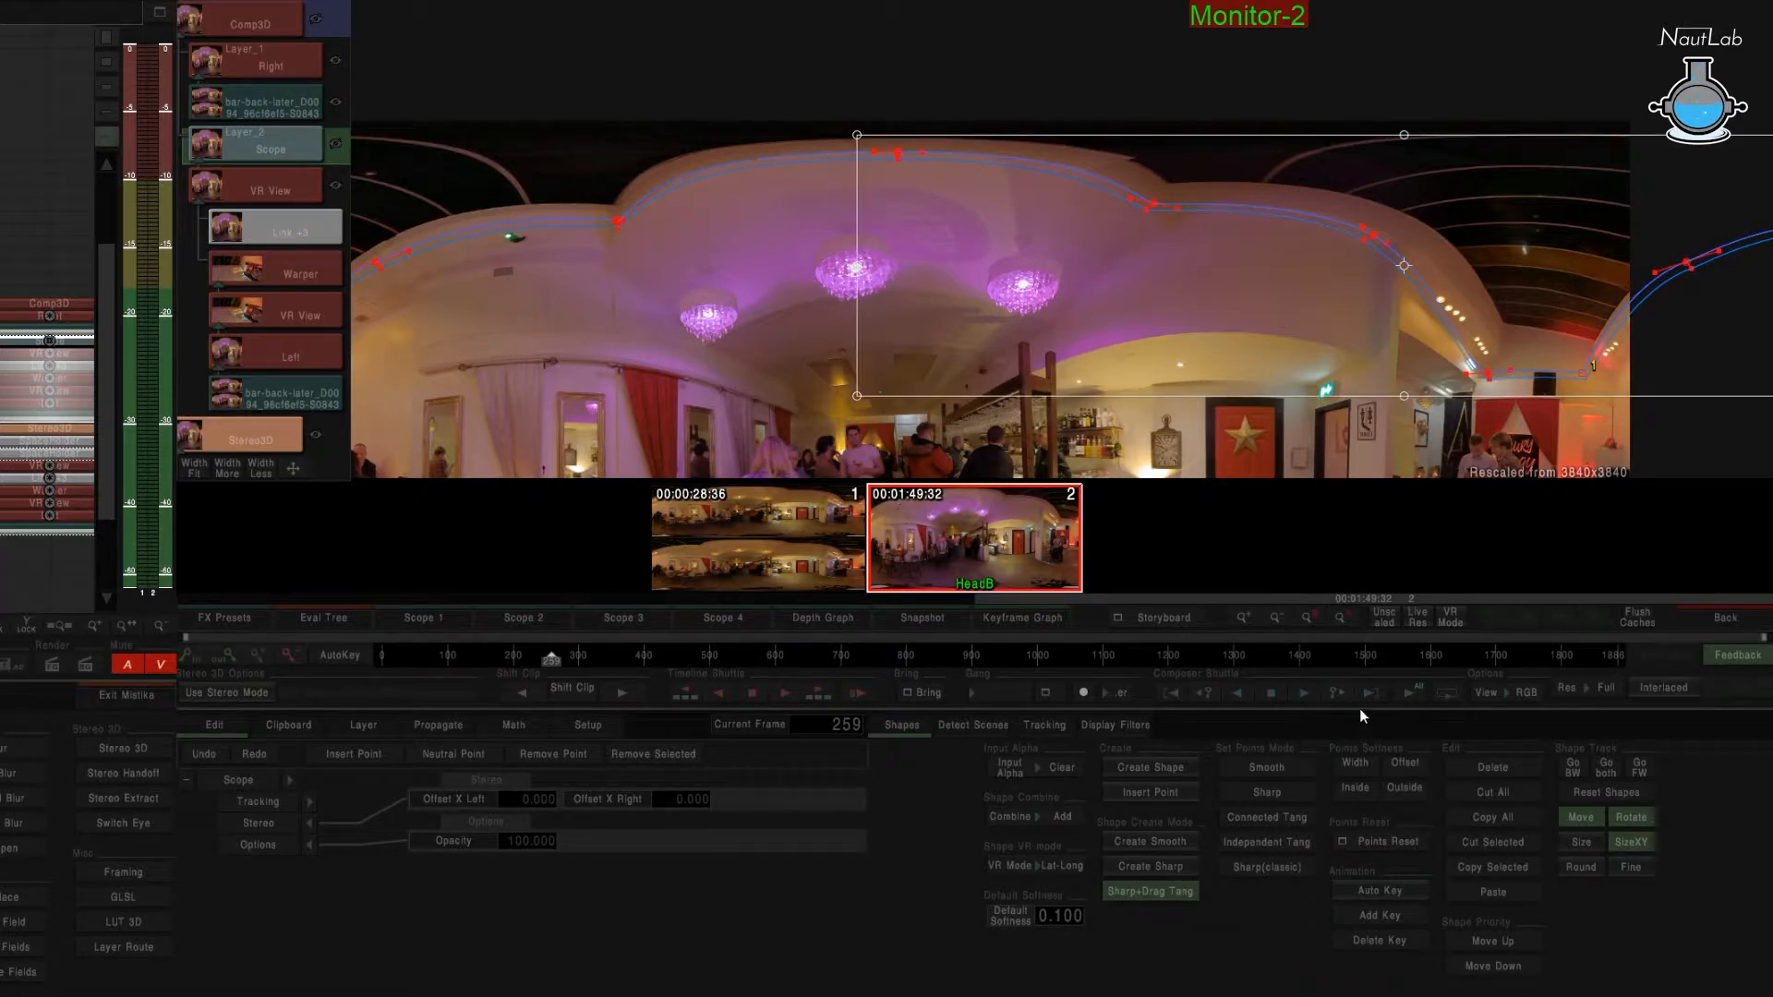
Display the Scope output as RGBxA and examine the isolated ceiling area along the soft shape edge.
{"action": "left_click", "coordinate": [1535, 691]}
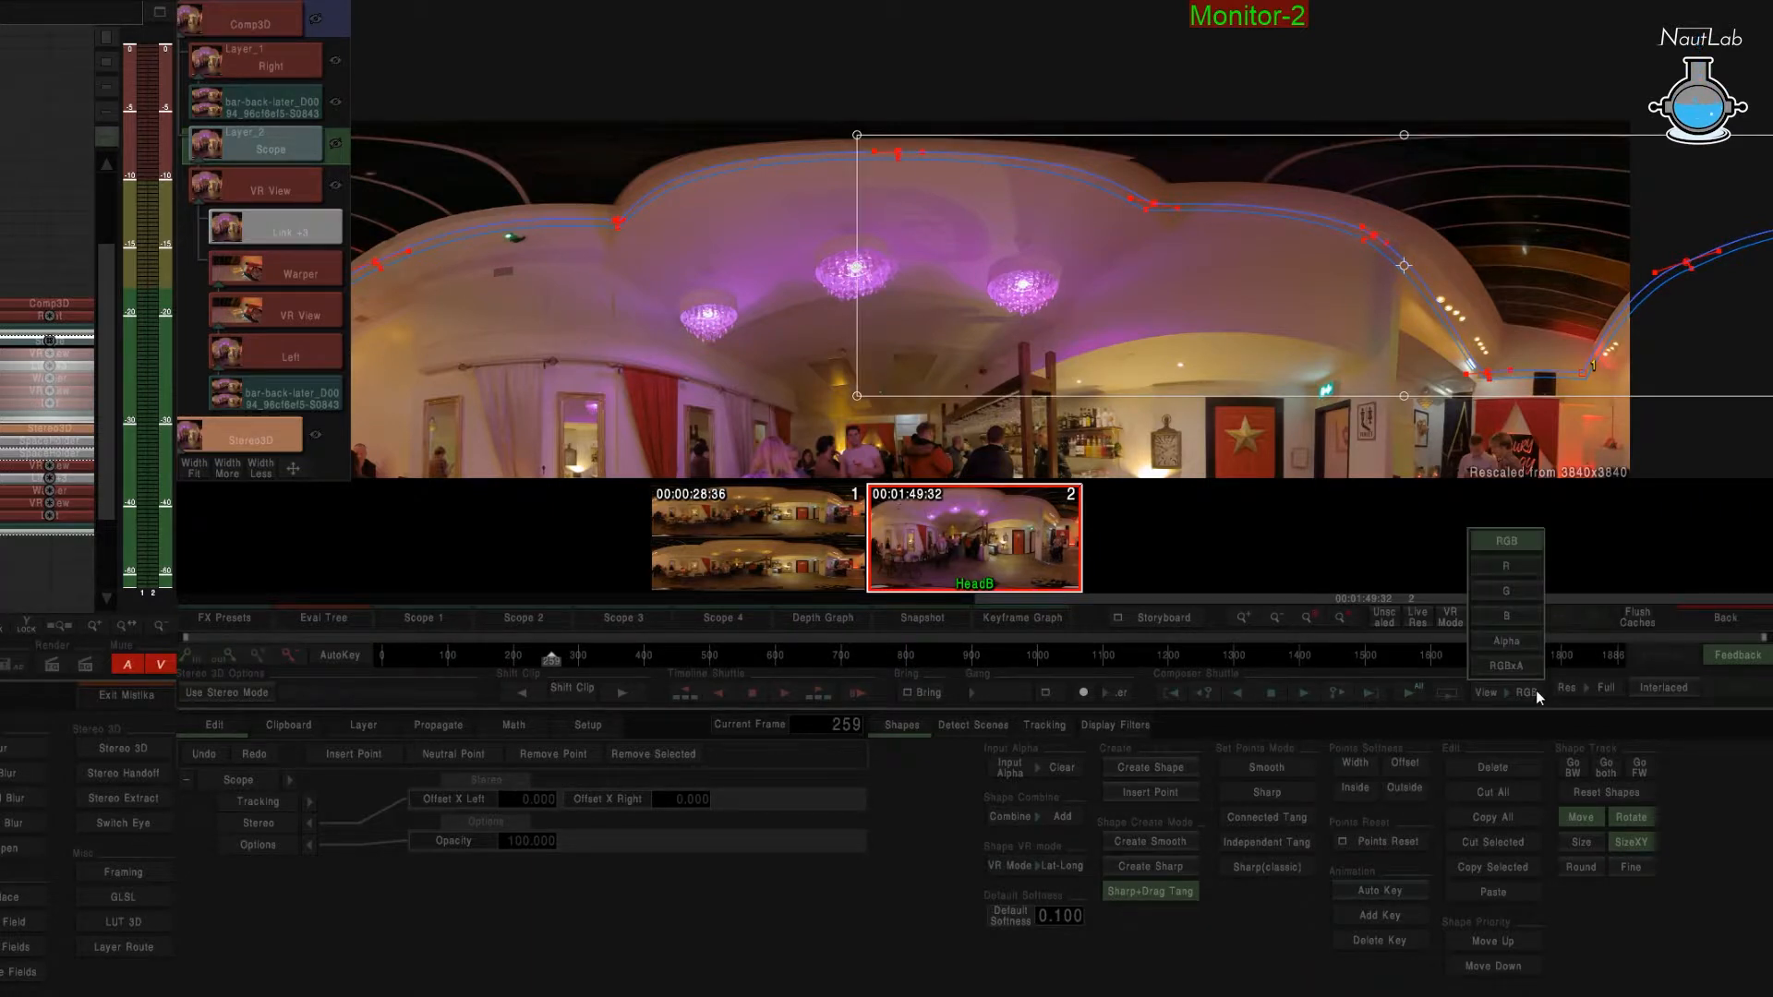
{"action": "left_click", "coordinate": [1521, 667]}
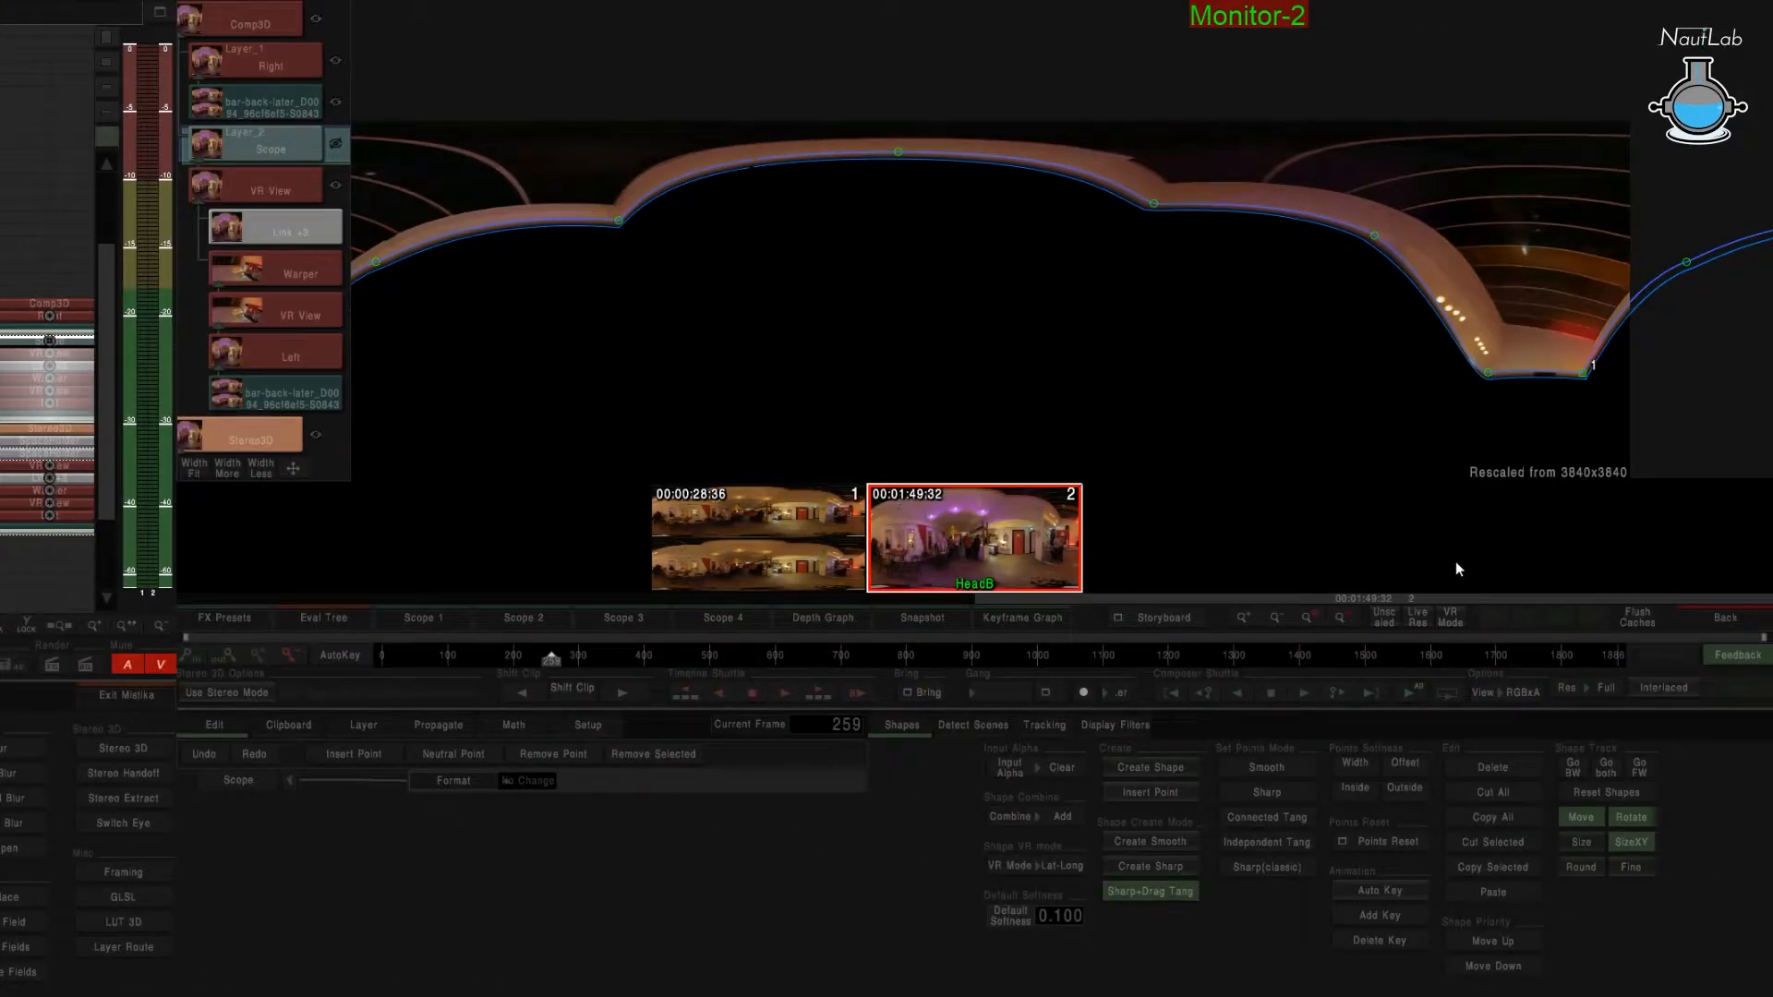
{"action": "mouse_move", "coordinate": [1313, 417]}
{"action": "left_mouse_down"}
{"action": "mouse_move", "coordinate": [1310, 468]}
{"action": "mouse_move", "coordinate": [1413, 412]}
{"action": "mouse_move", "coordinate": [1315, 428]}
{"action": "left_mouse_up"}
{"action": "scroll", "coordinate": [1315, 429], "scroll_direction": "down", "scroll_amount": 1}
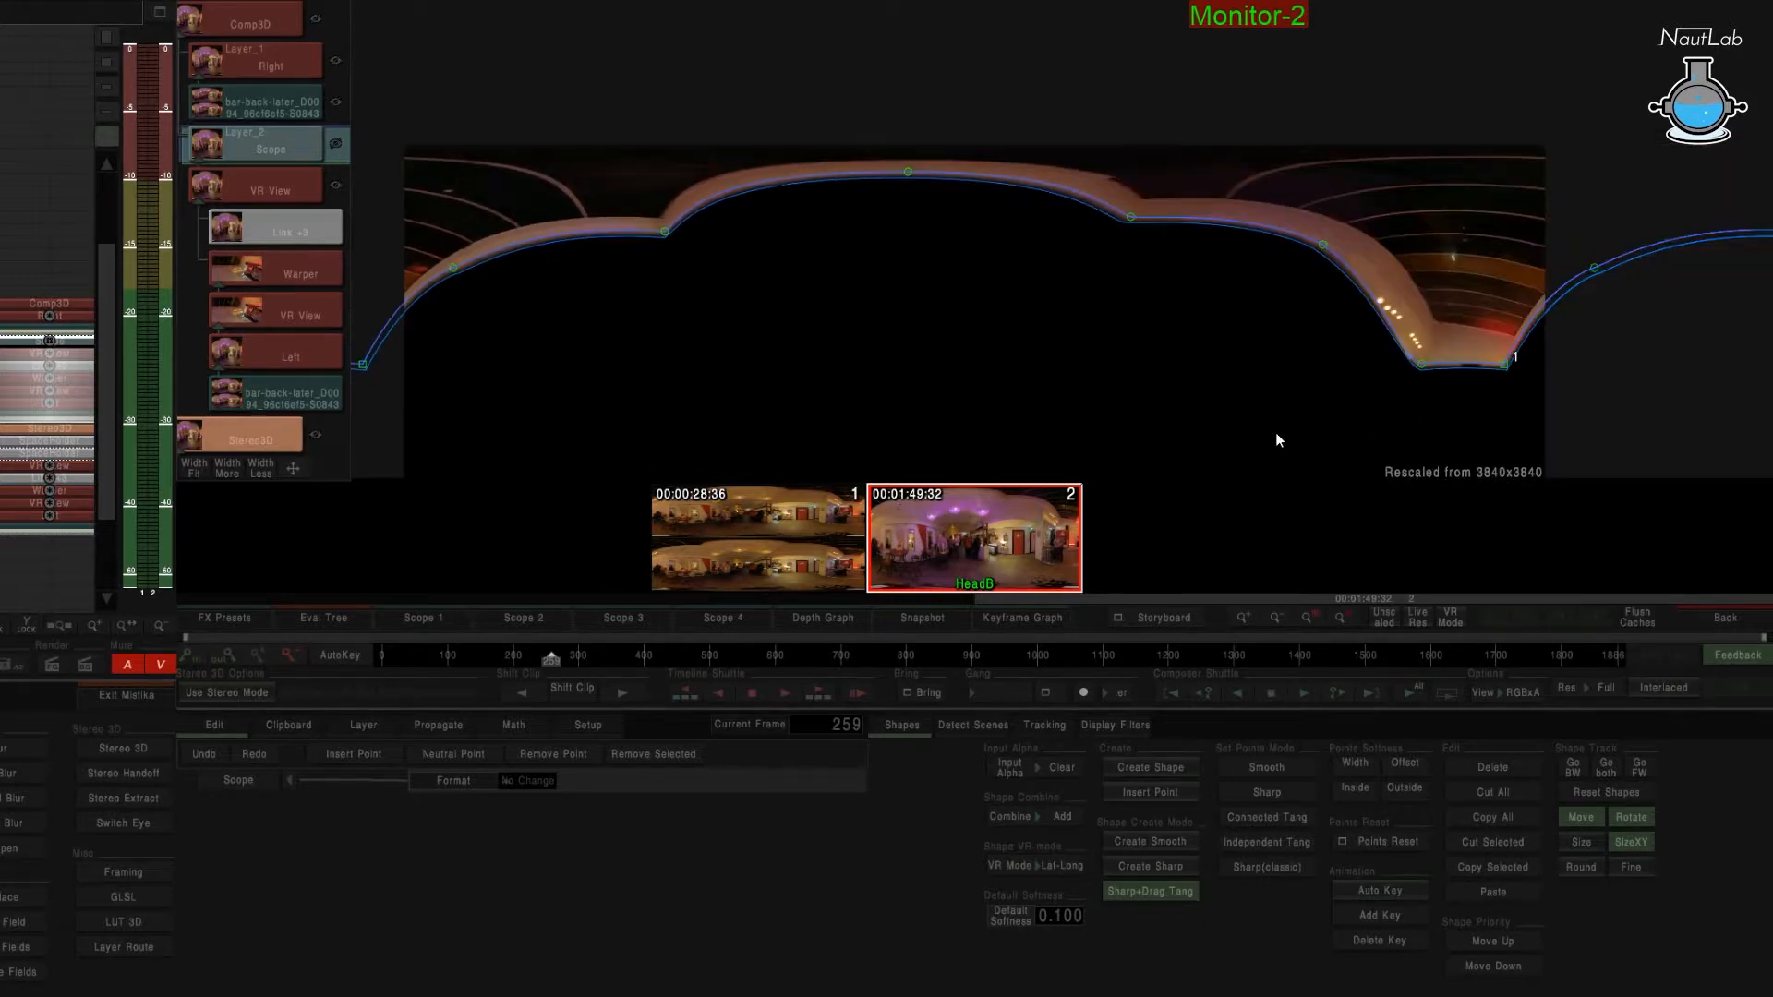
{"action": "scroll", "coordinate": [1276, 440], "scroll_direction": "down", "scroll_amount": 1}
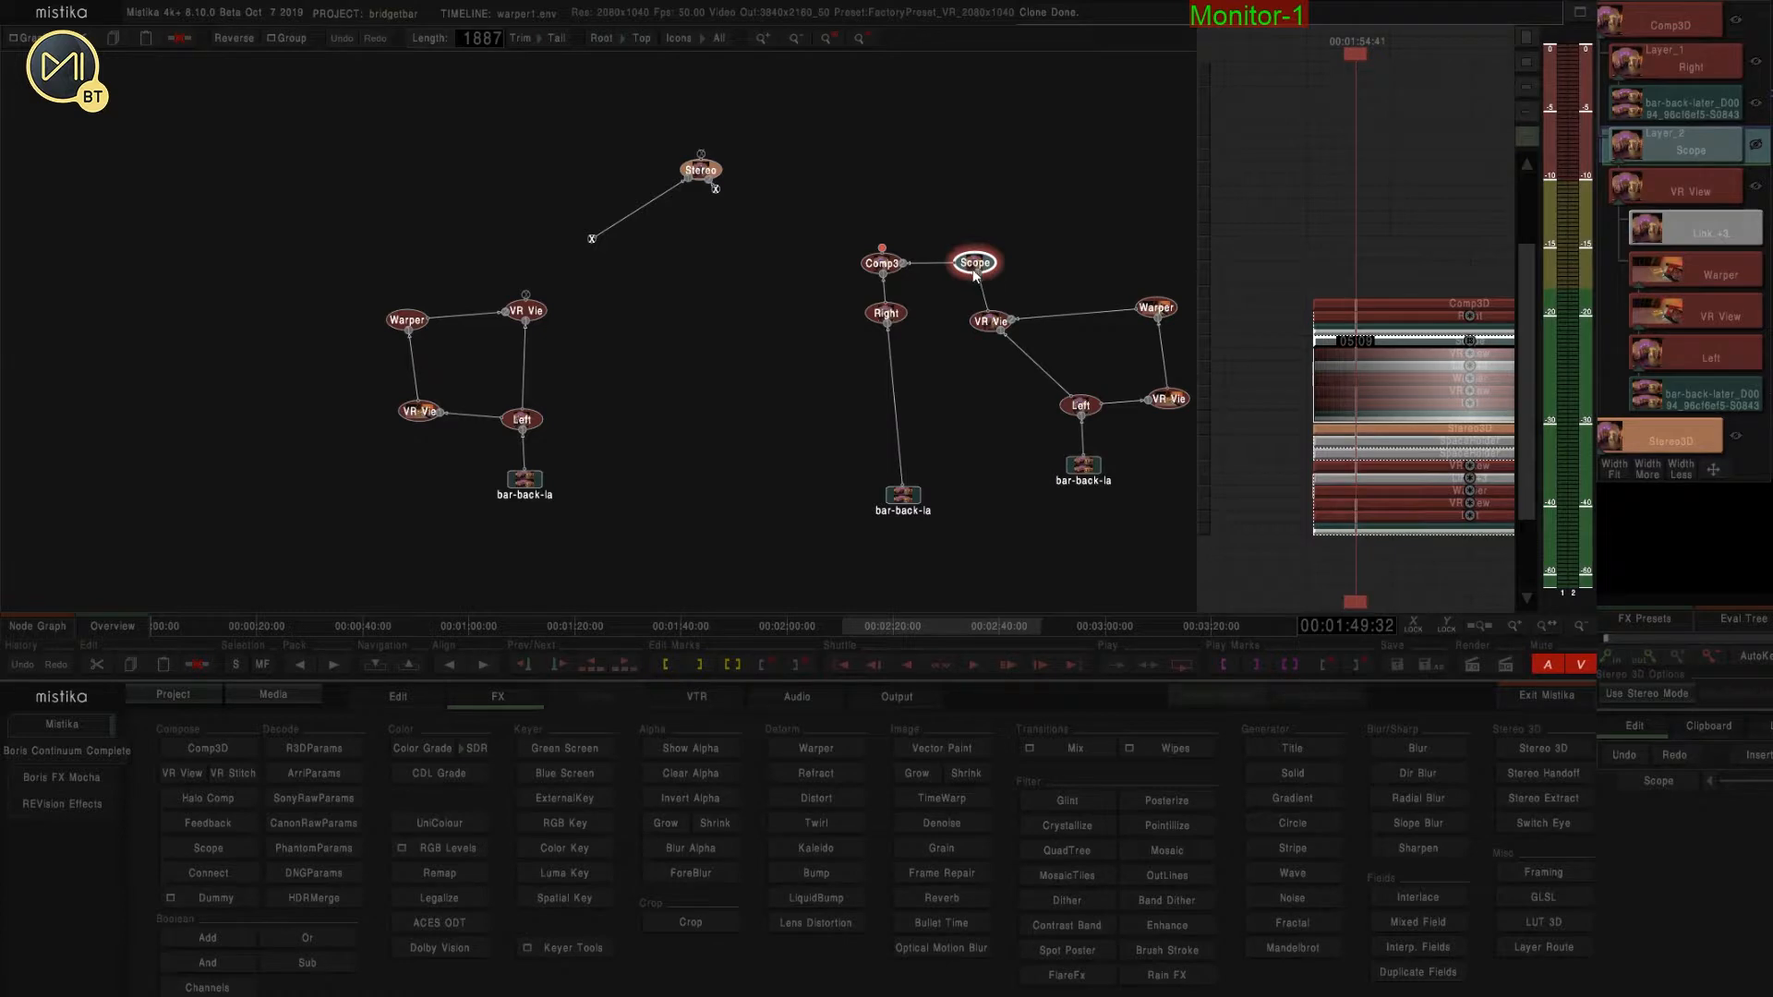
Inspect the Comp3D composite of the Right layer and masked ceiling, especially around the spotlights and red back wall.
{"action": "left_click_drag", "start_coordinate": [975, 275], "coordinate": [986, 271]}
{"action": "left_click", "coordinate": [884, 261]}
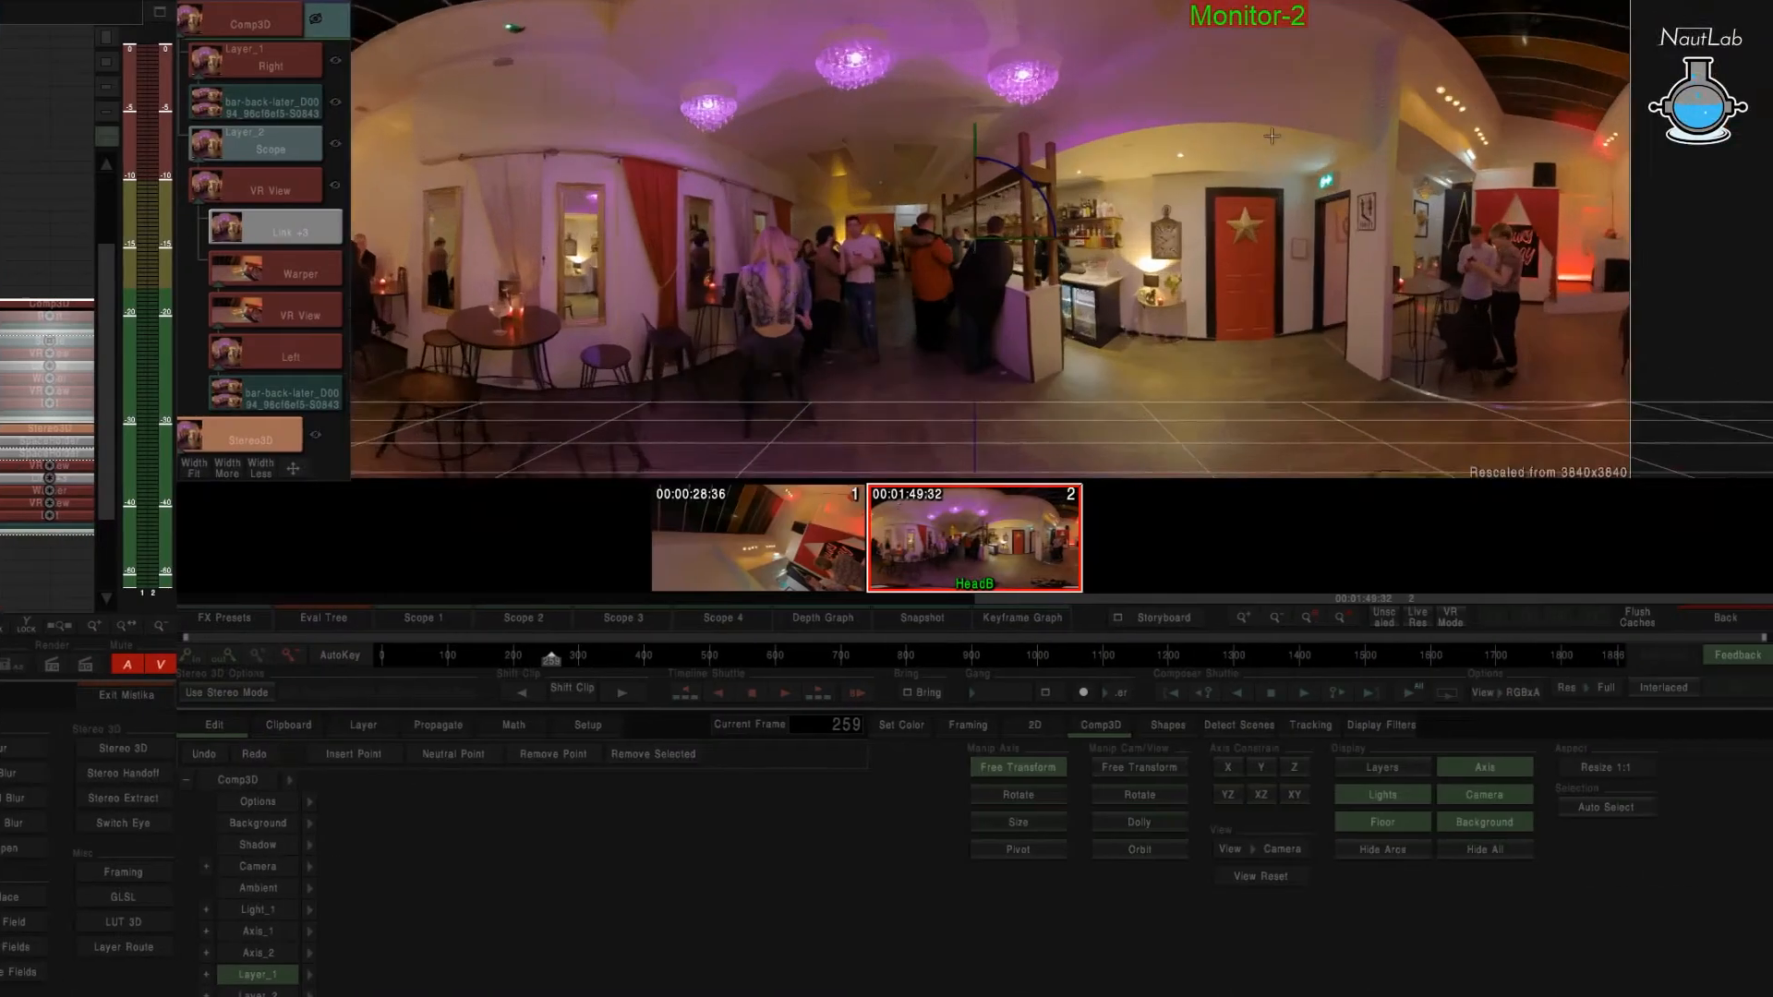
{"action": "scroll", "coordinate": [1228, 194], "scroll_direction": "up", "scroll_amount": 2}
{"action": "left_click_drag", "start_coordinate": [1186, 182], "coordinate": [748, 302]}
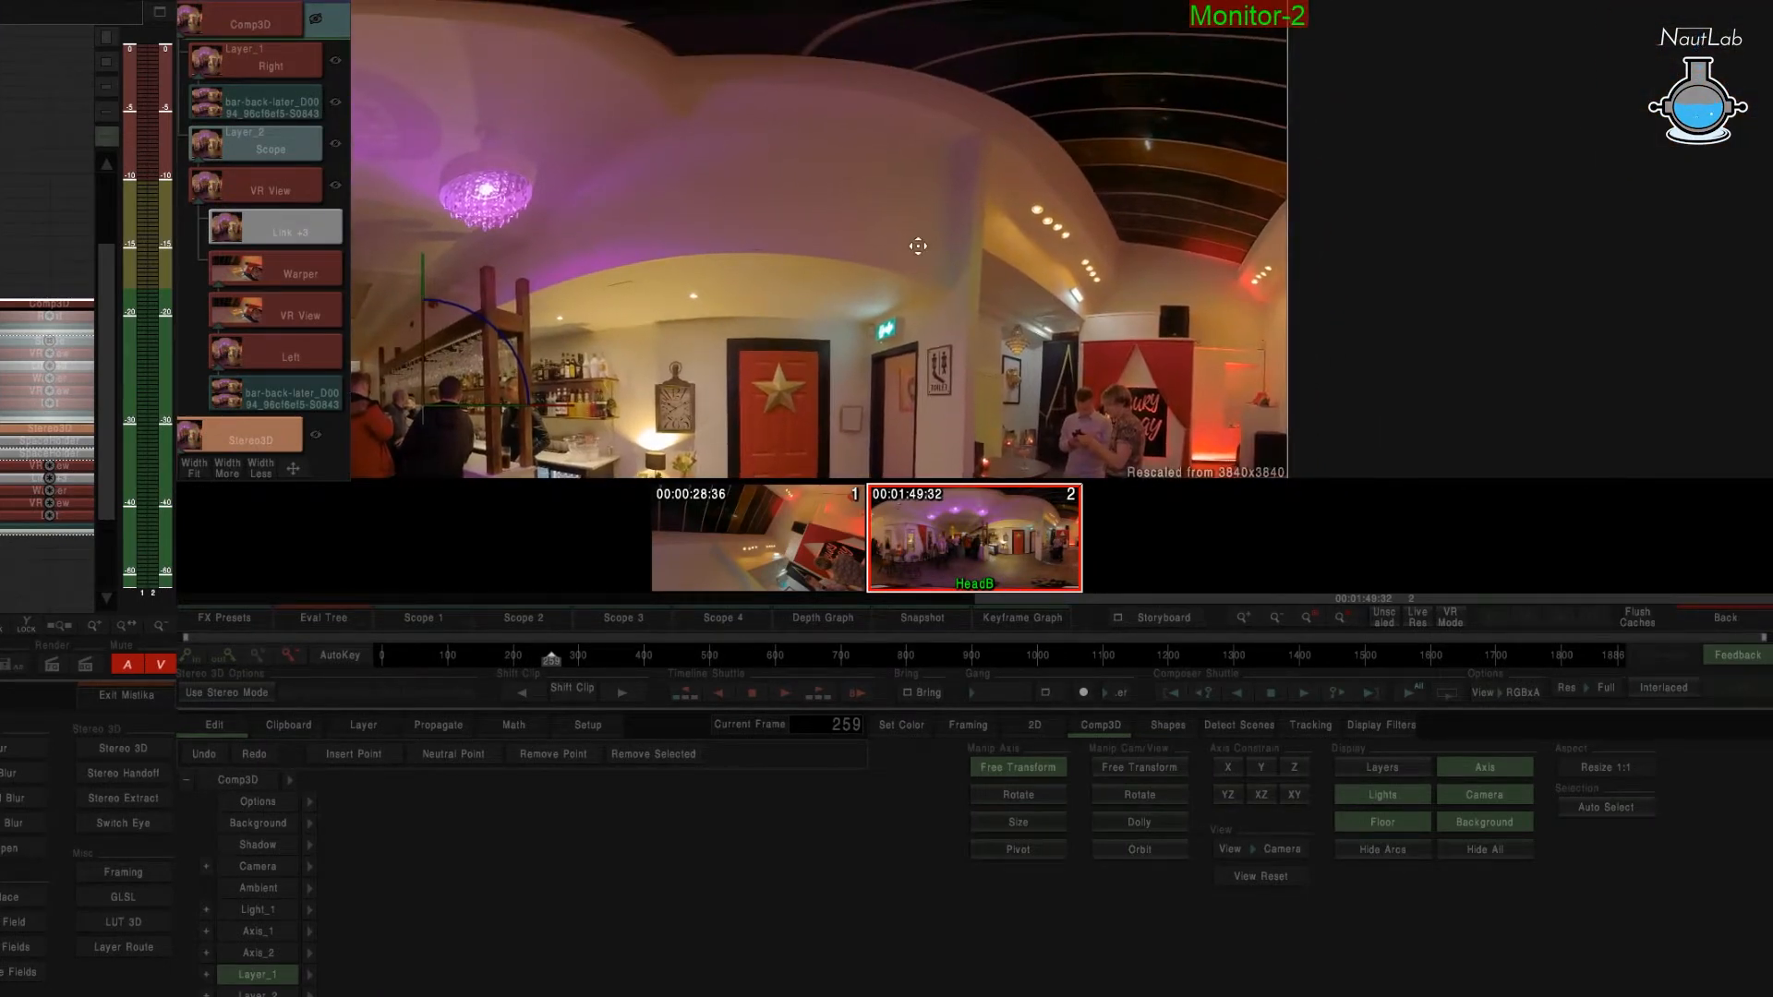
{"action": "left_click_drag", "start_coordinate": [918, 245], "coordinate": [1124, 201]}
{"action": "scroll", "coordinate": [1118, 292], "scroll_direction": "down", "scroll_amount": 2}
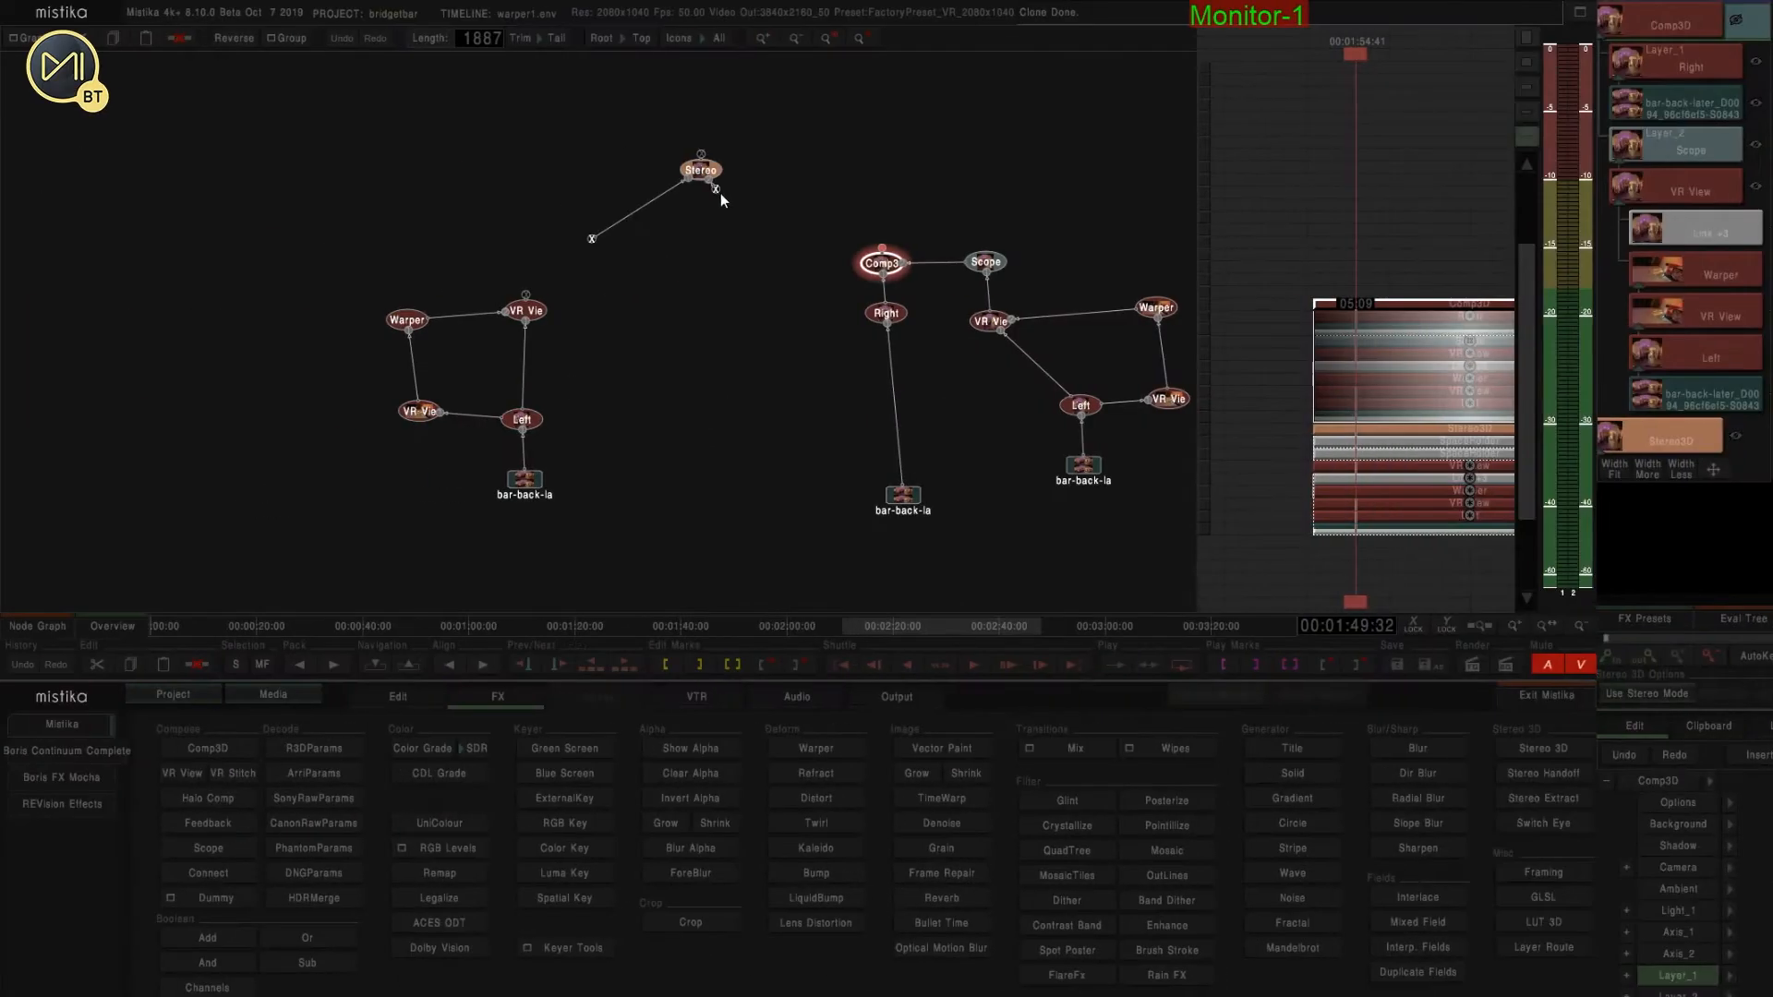
Connect Comp3D as the Stereo node's right eye and the original VR View as its left, and enable Use Stereo Mode.
{"action": "left_click_drag", "start_coordinate": [716, 189], "coordinate": [882, 259]}
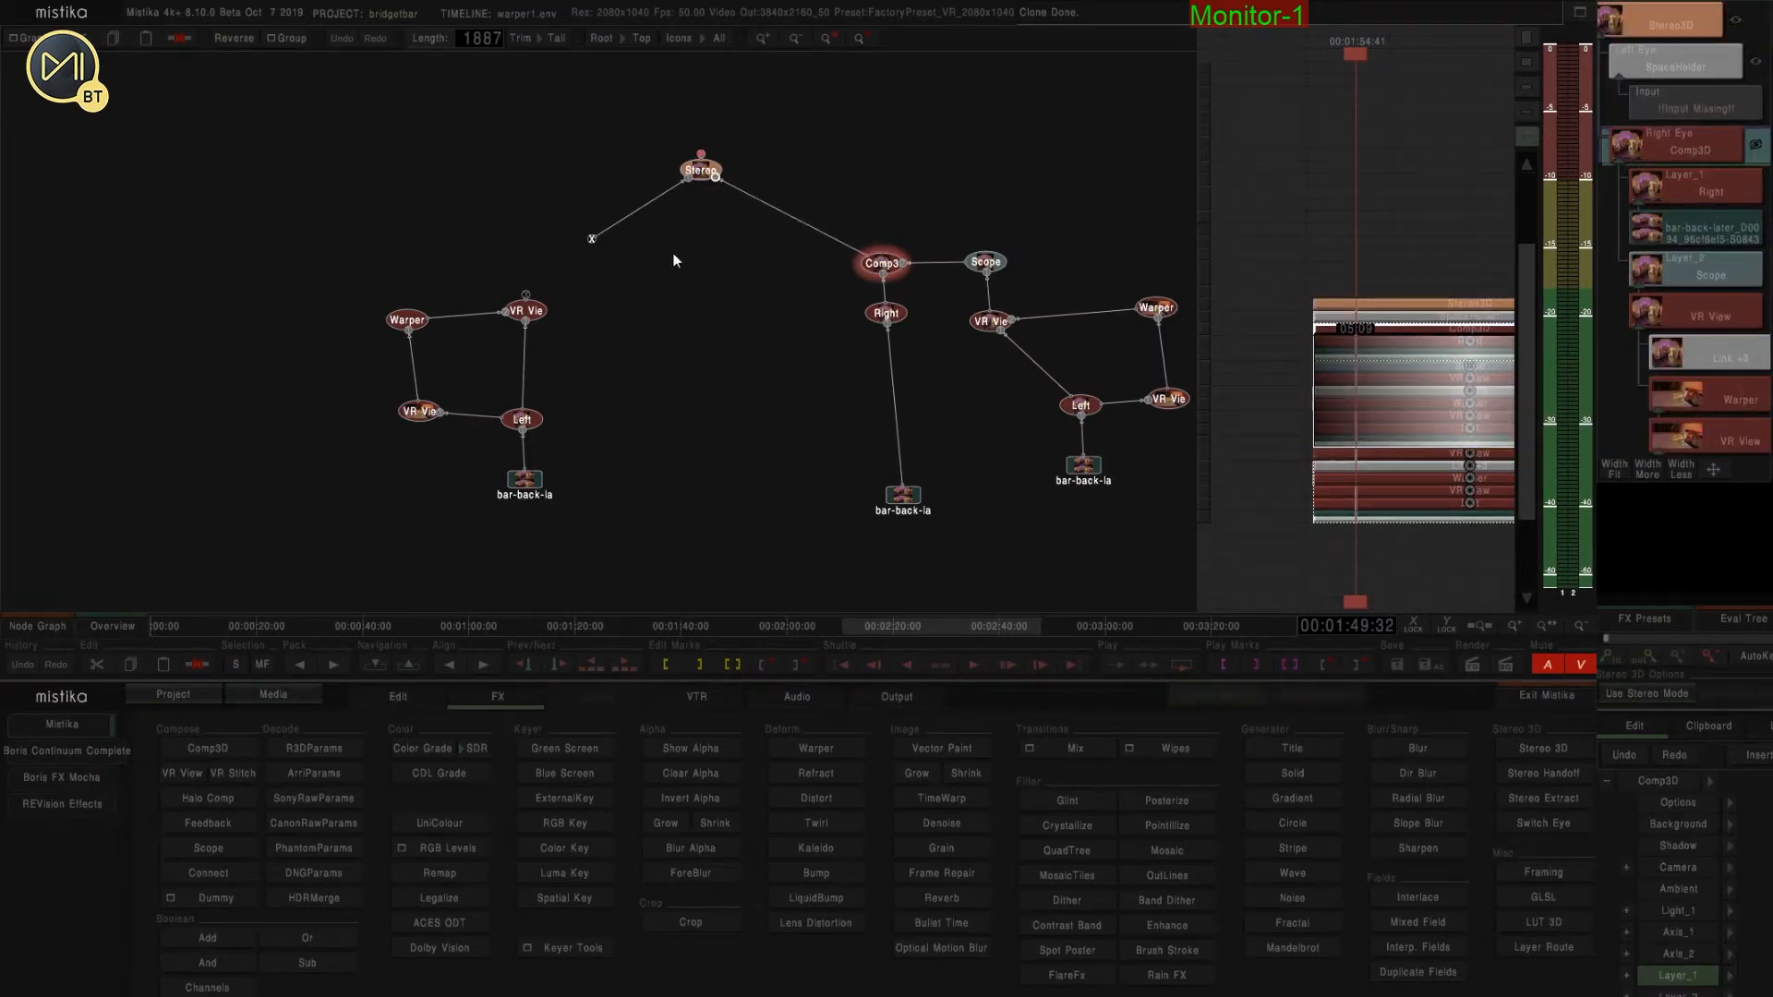
{"action": "left_click_drag", "start_coordinate": [592, 239], "coordinate": [526, 301]}
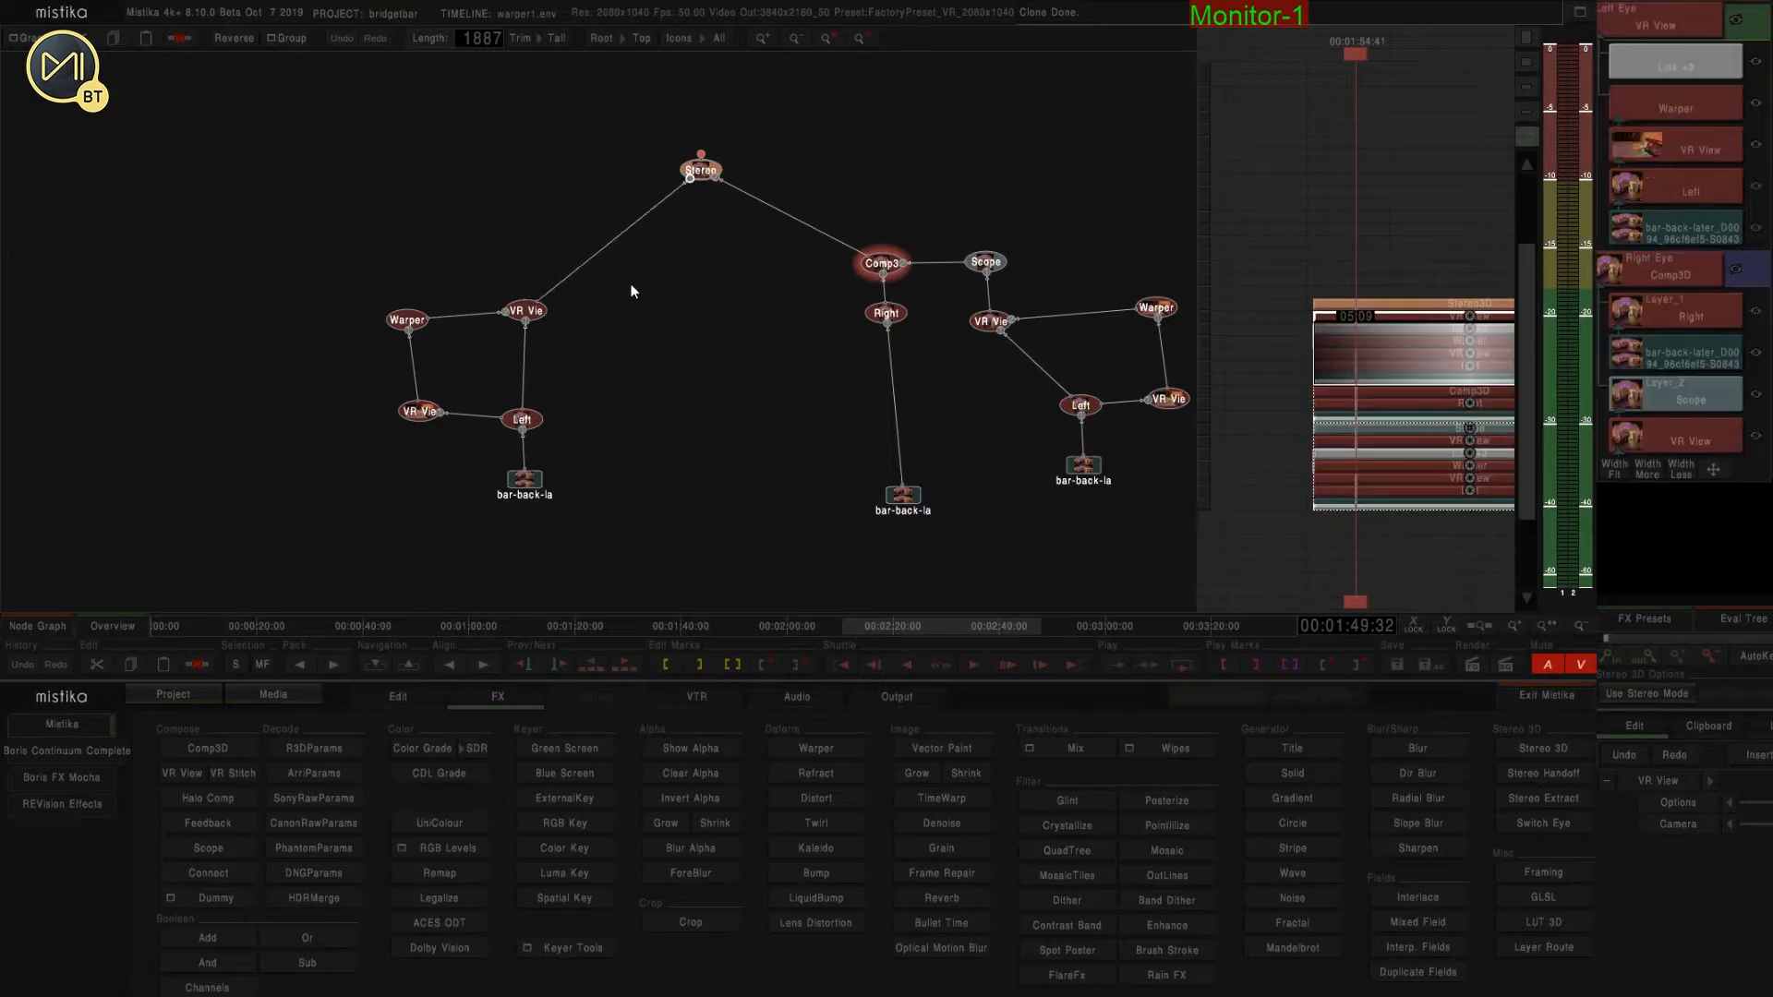
{"action": "left_click", "coordinate": [702, 170]}
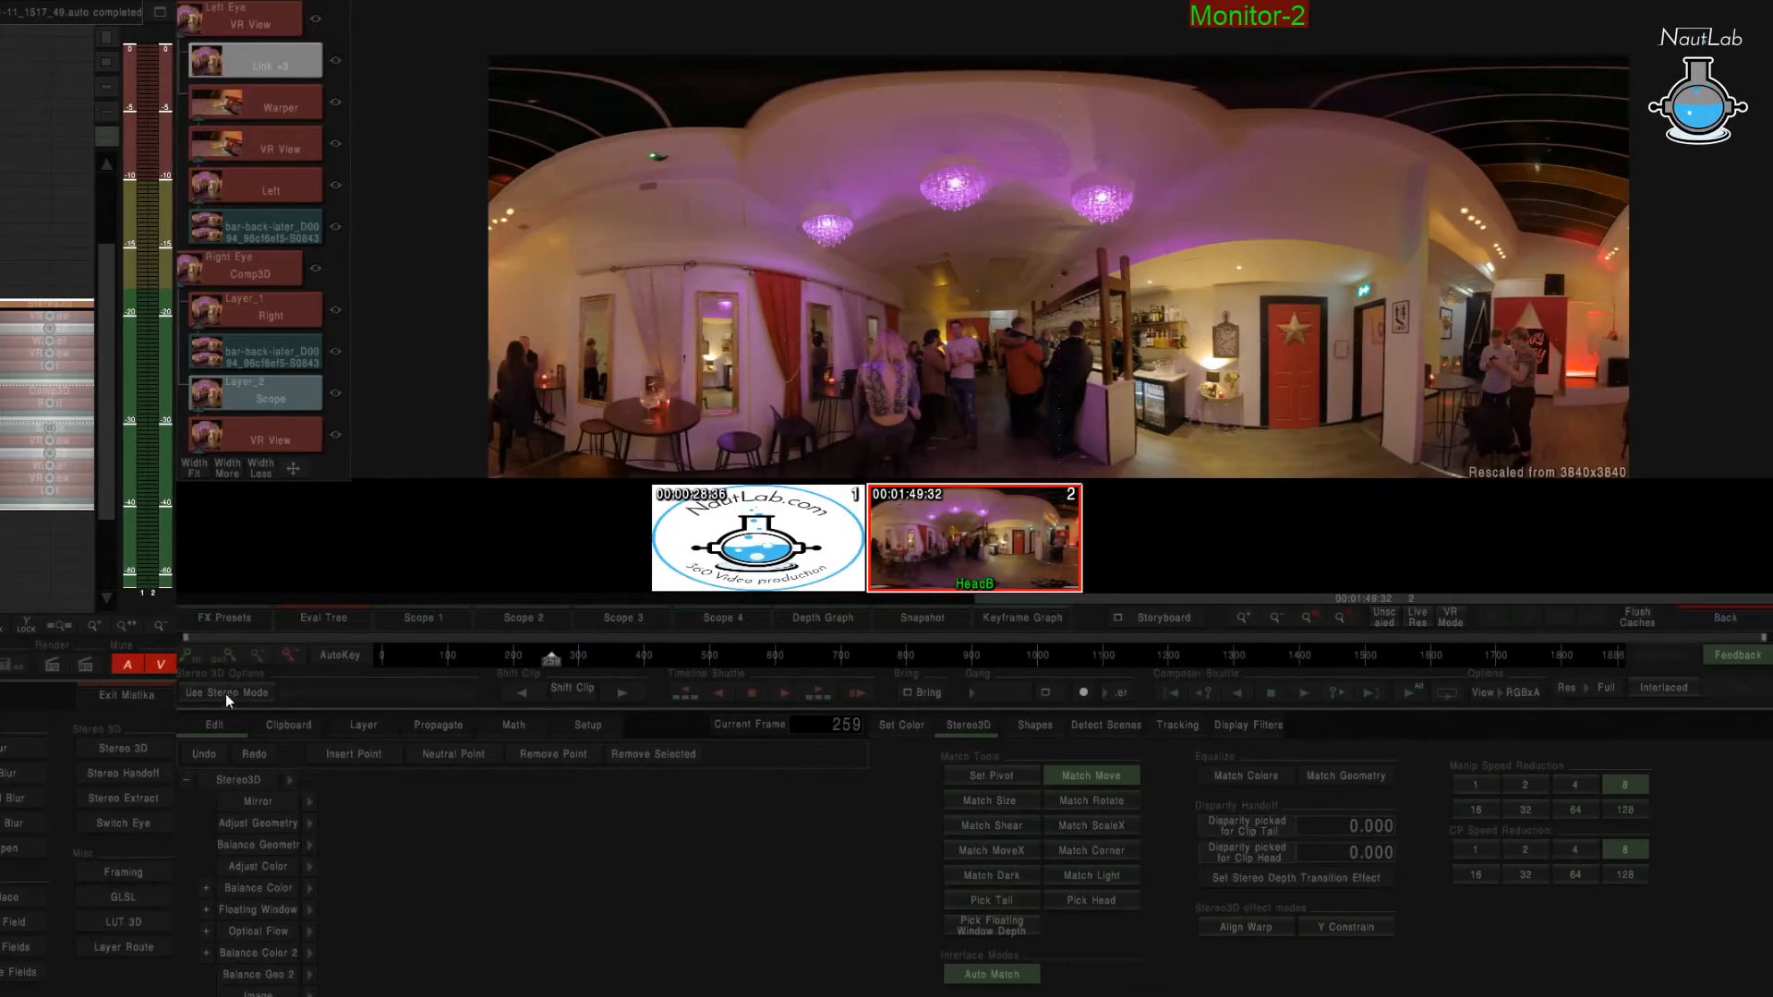
{"action": "left_click", "coordinate": [225, 694]}
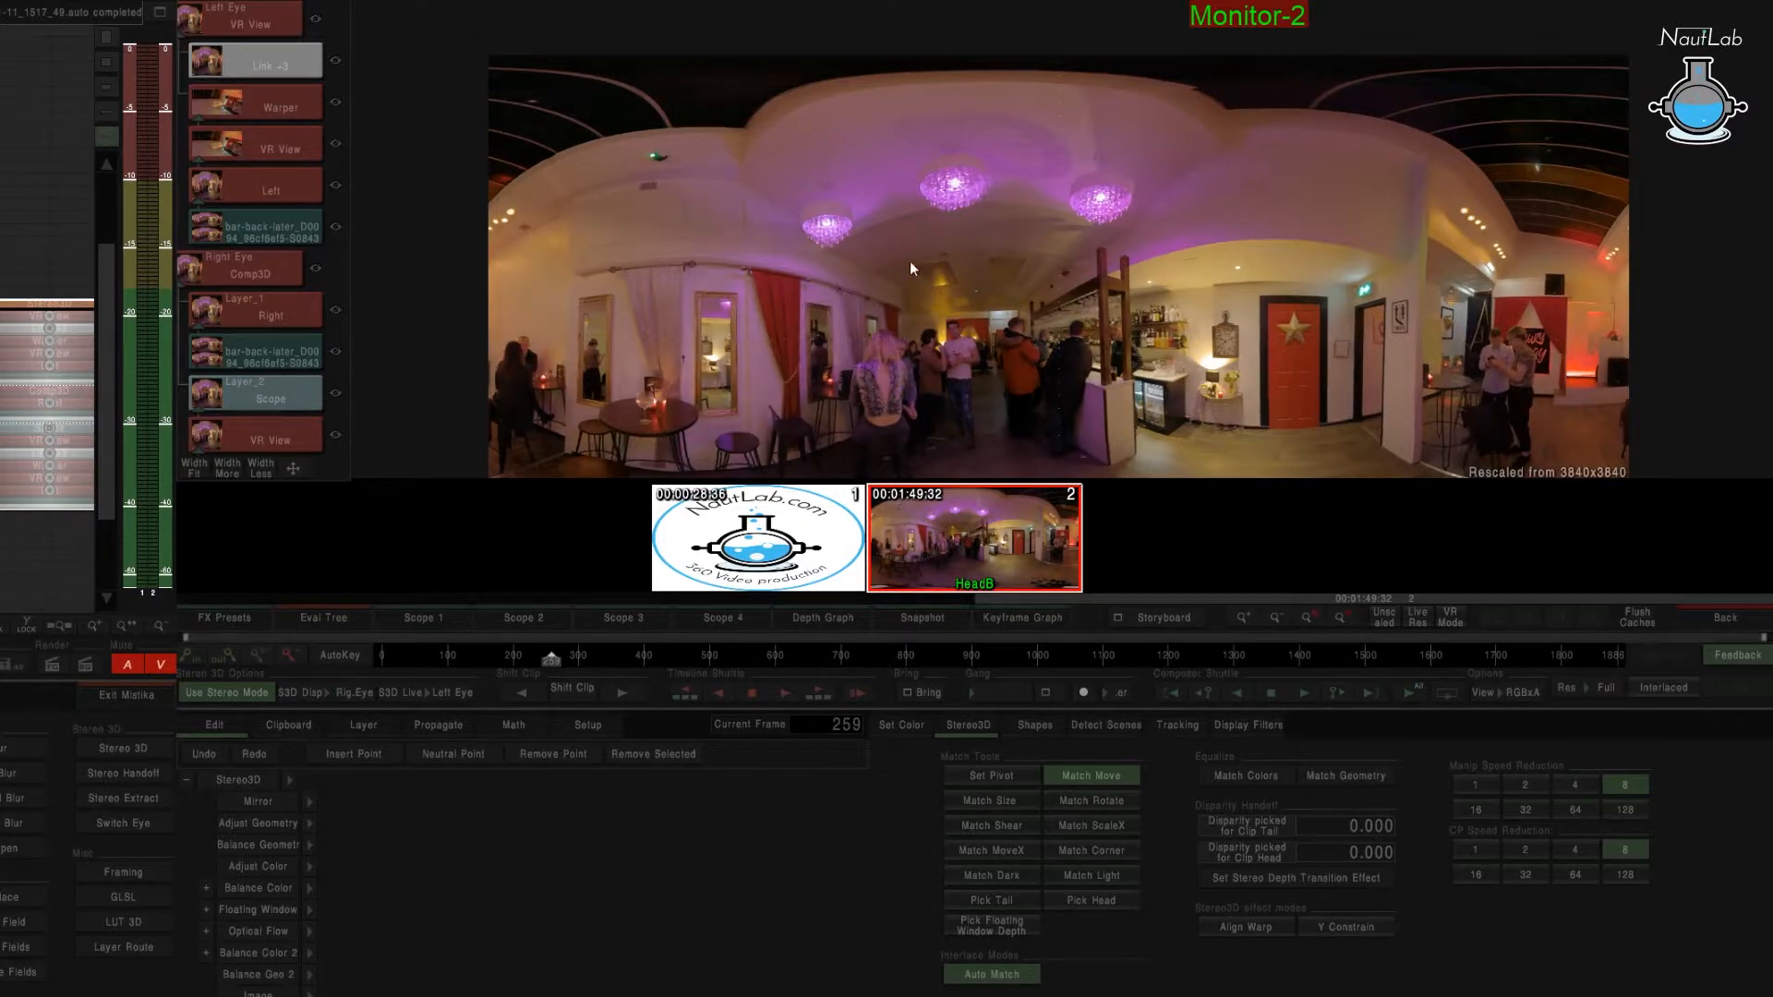
Compare the left and right eye displays of the stereo panorama, checking the ceiling, far wall and floor for mismatches.
{"action": "key", "text": "2"}
{"action": "key", "text": "1"}
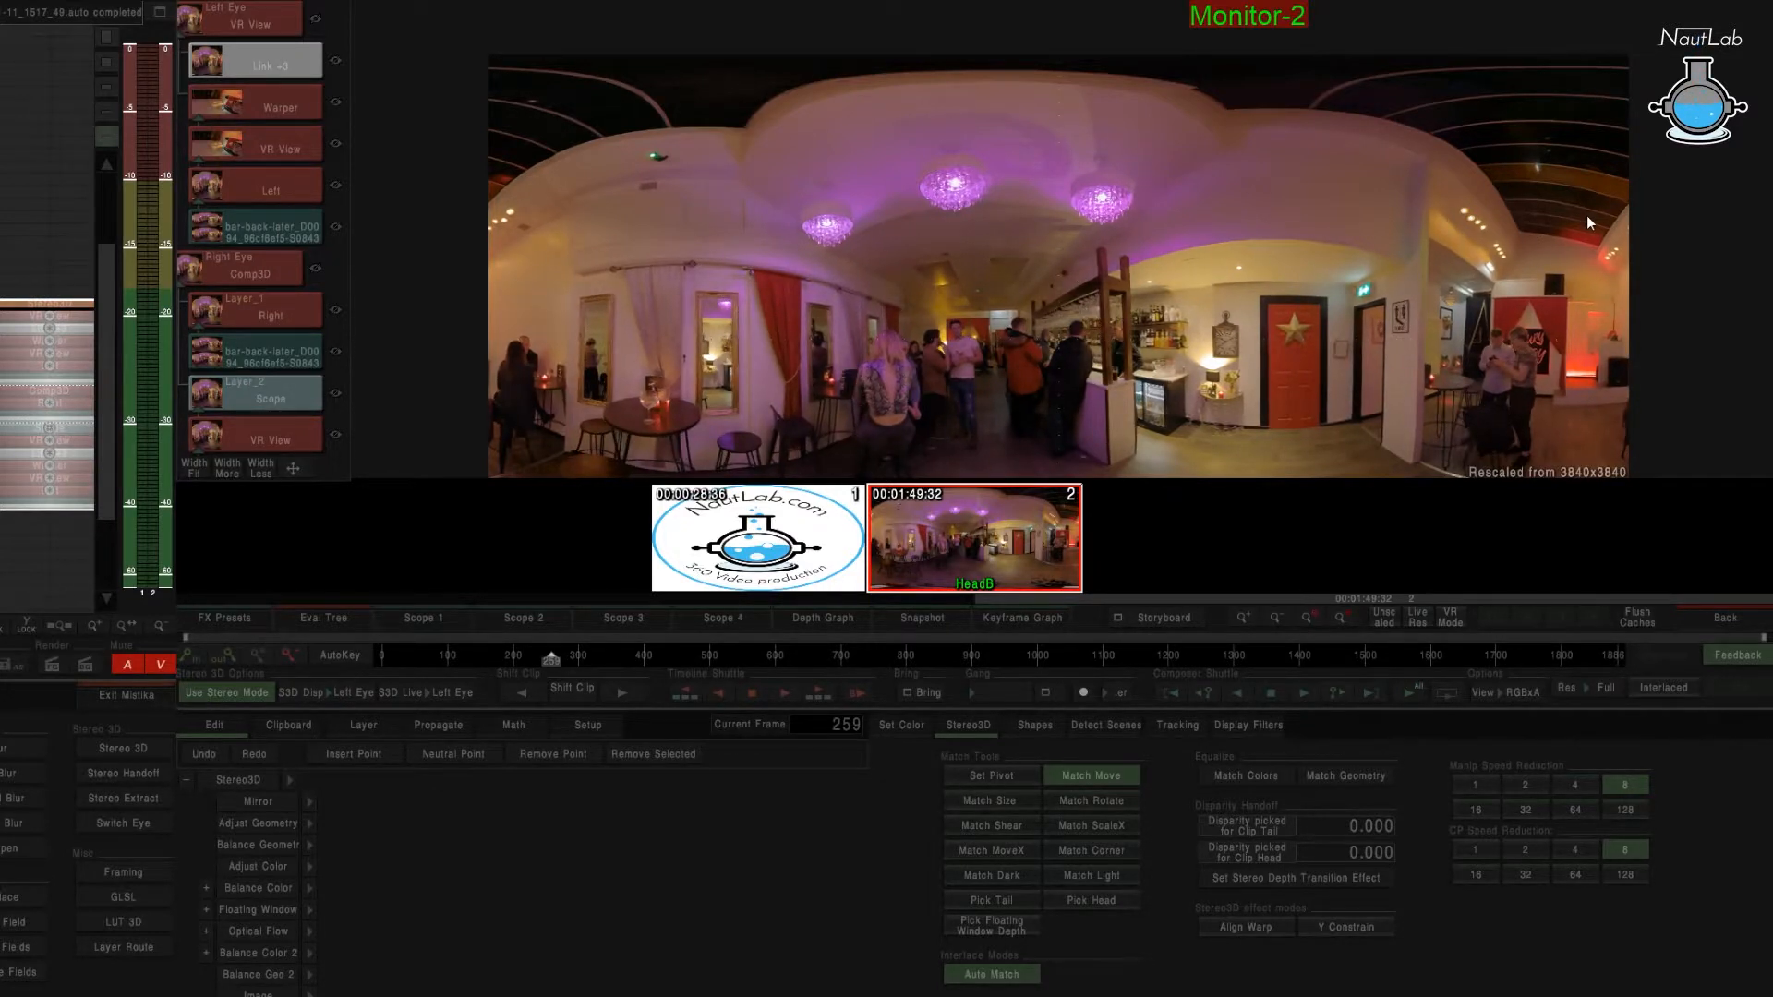
{"action": "key", "text": "2"}
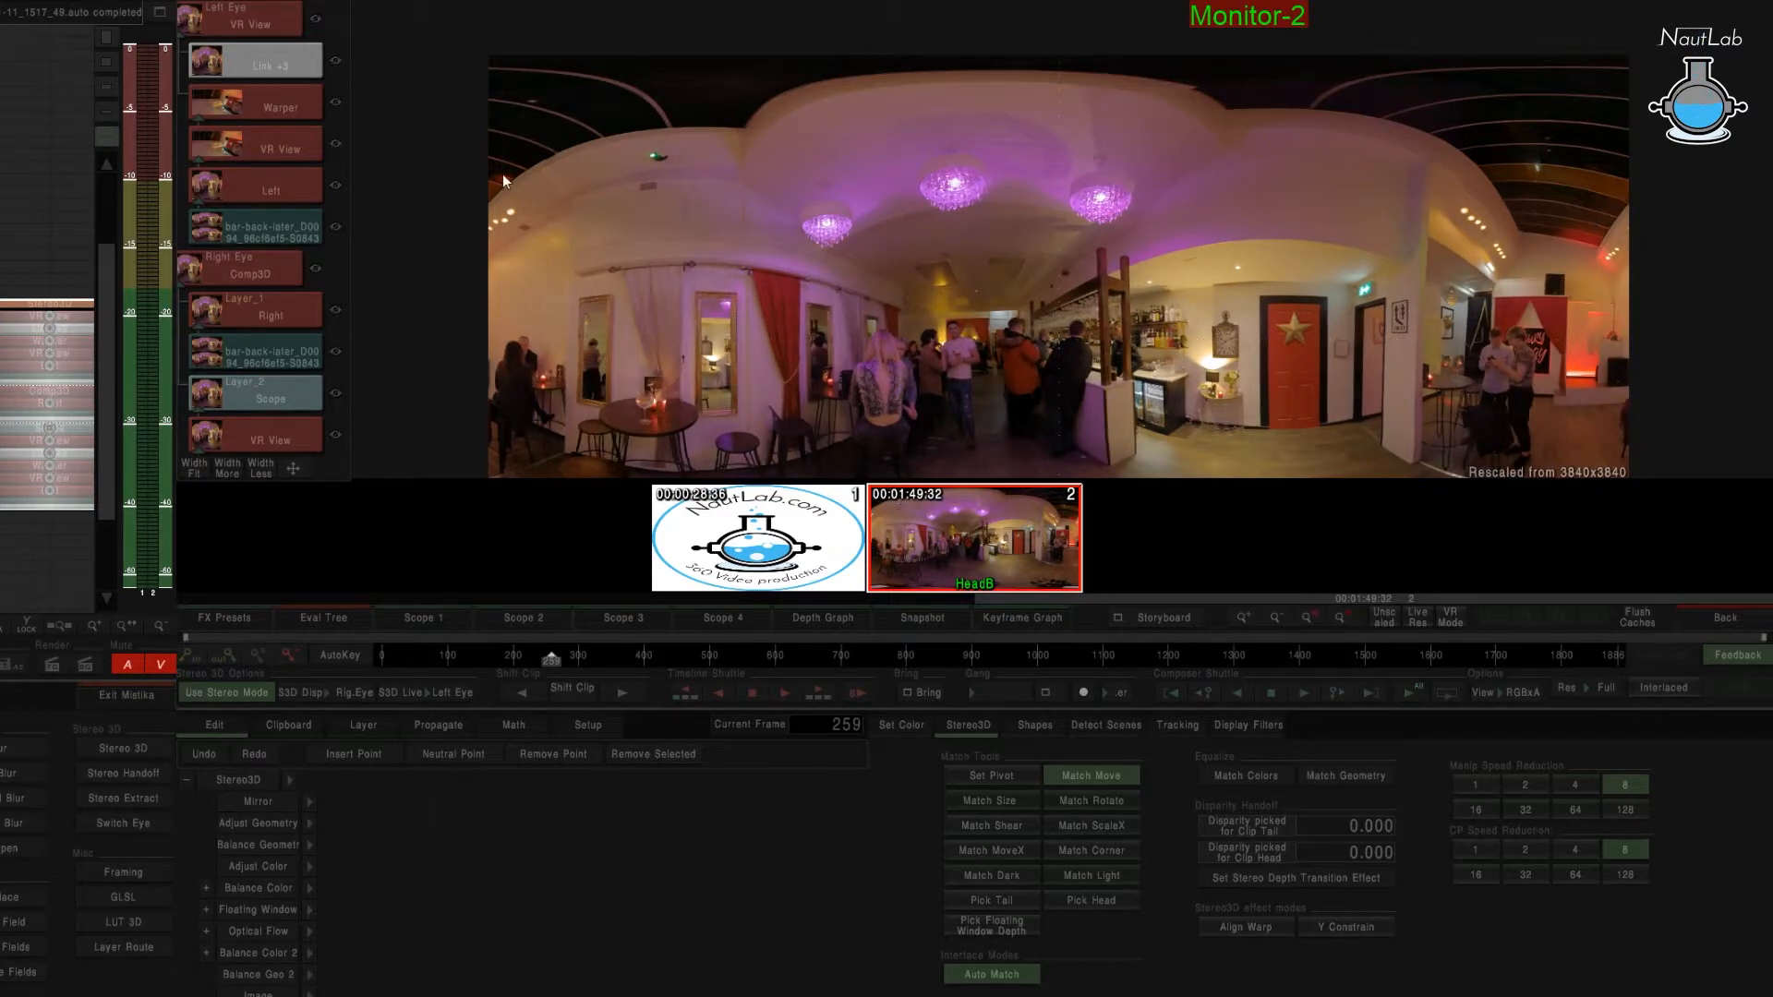
{"action": "key", "text": "1"}
{"action": "key", "text": "2"}
{"action": "key", "text": "1"}
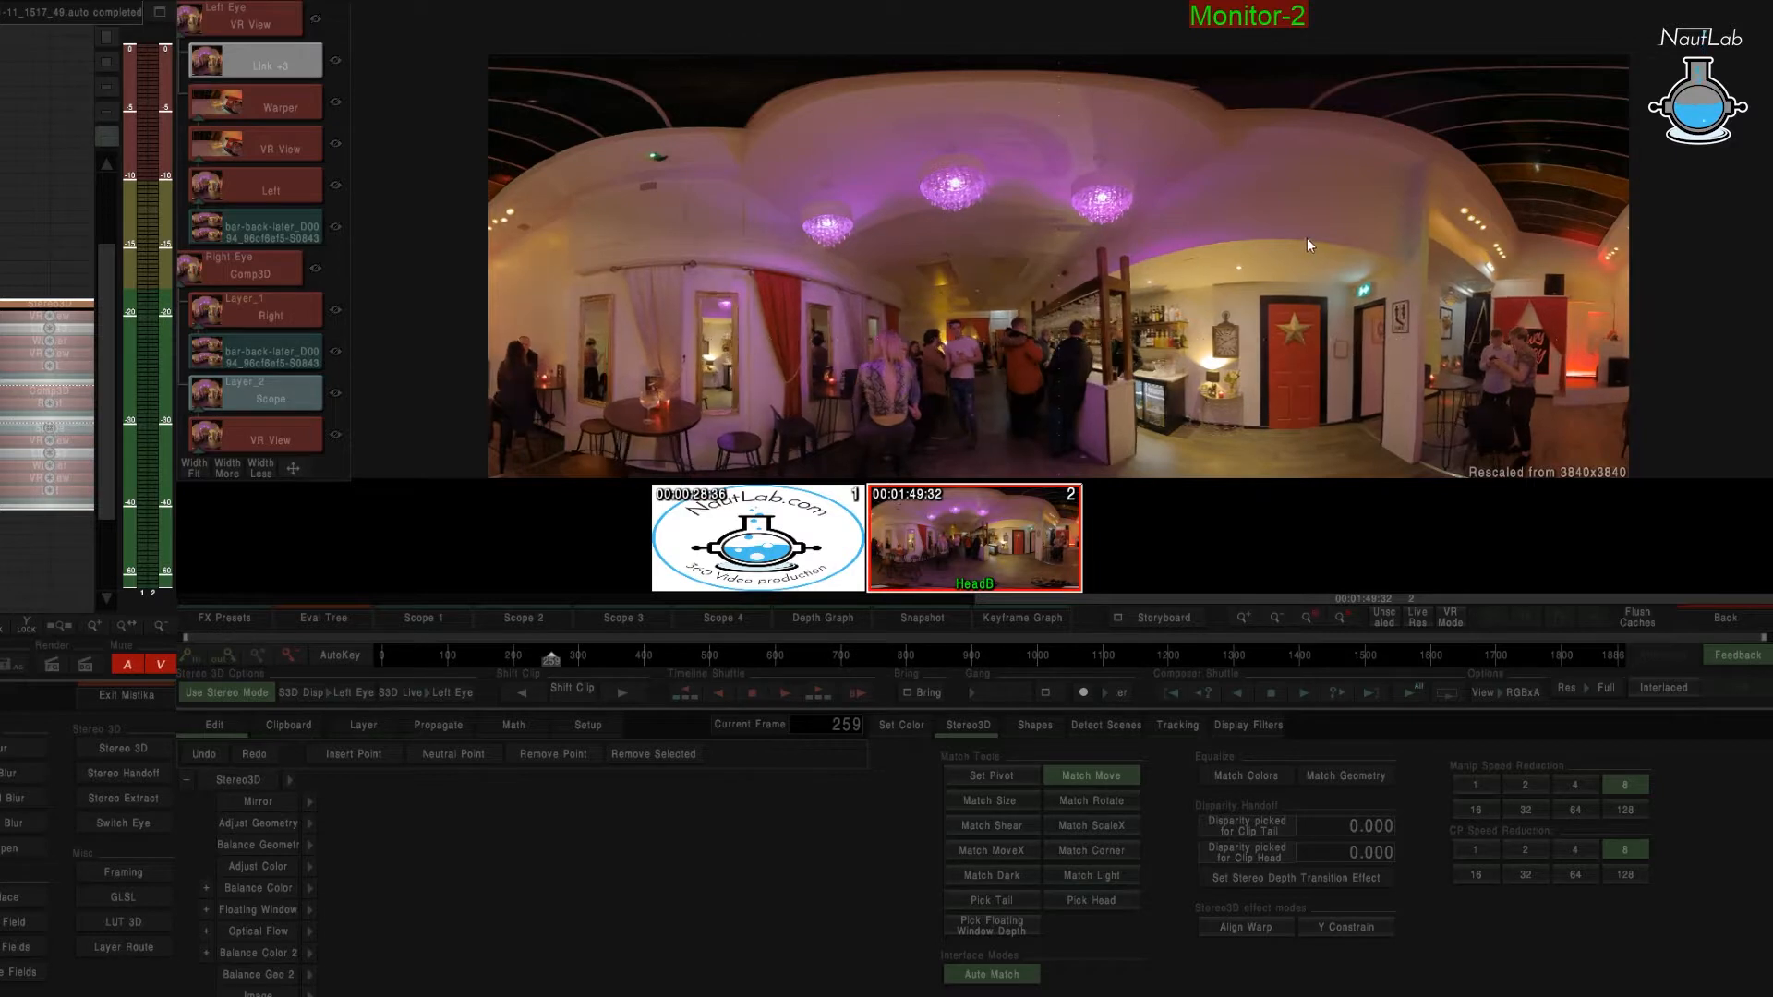
{"action": "key", "text": "2"}
{"action": "key", "text": "1"}
{"action": "key", "text": "2"}
{"action": "key", "text": "1"}
{"action": "key", "text": "2"}
{"action": "key", "text": "1"}
{"action": "key", "text": "2"}
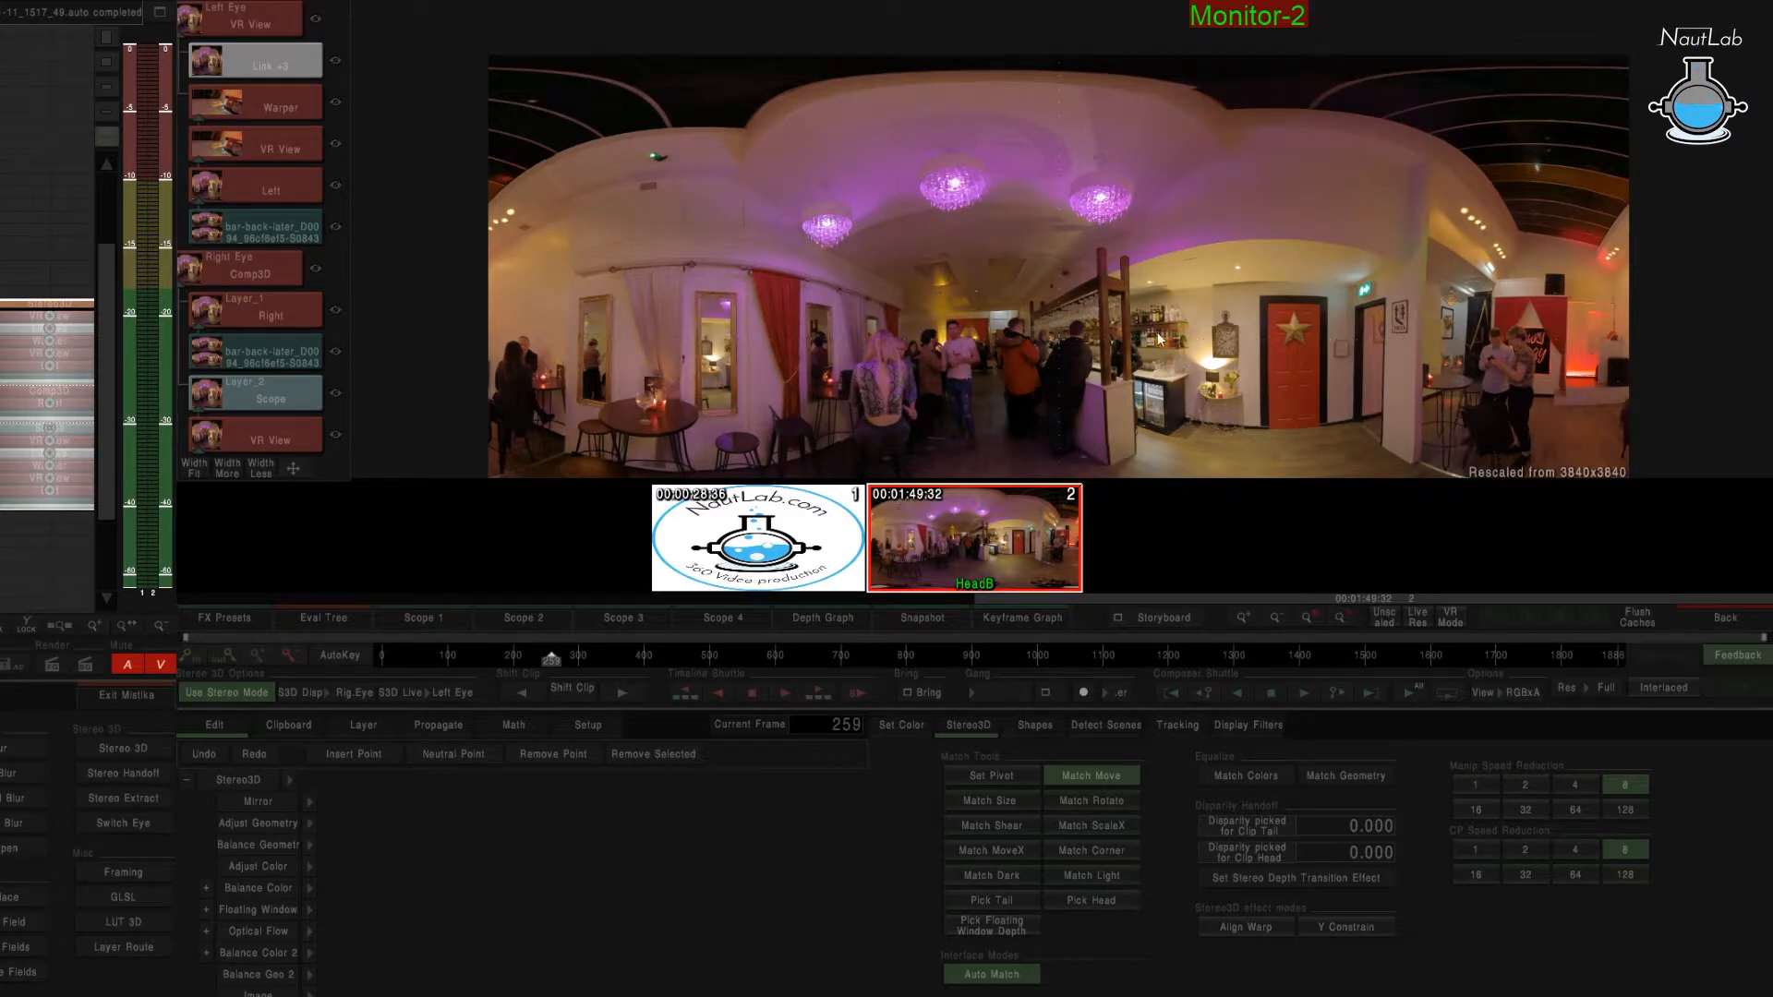
{"action": "left_click_drag", "start_coordinate": [1157, 338], "coordinate": [1183, 172]}
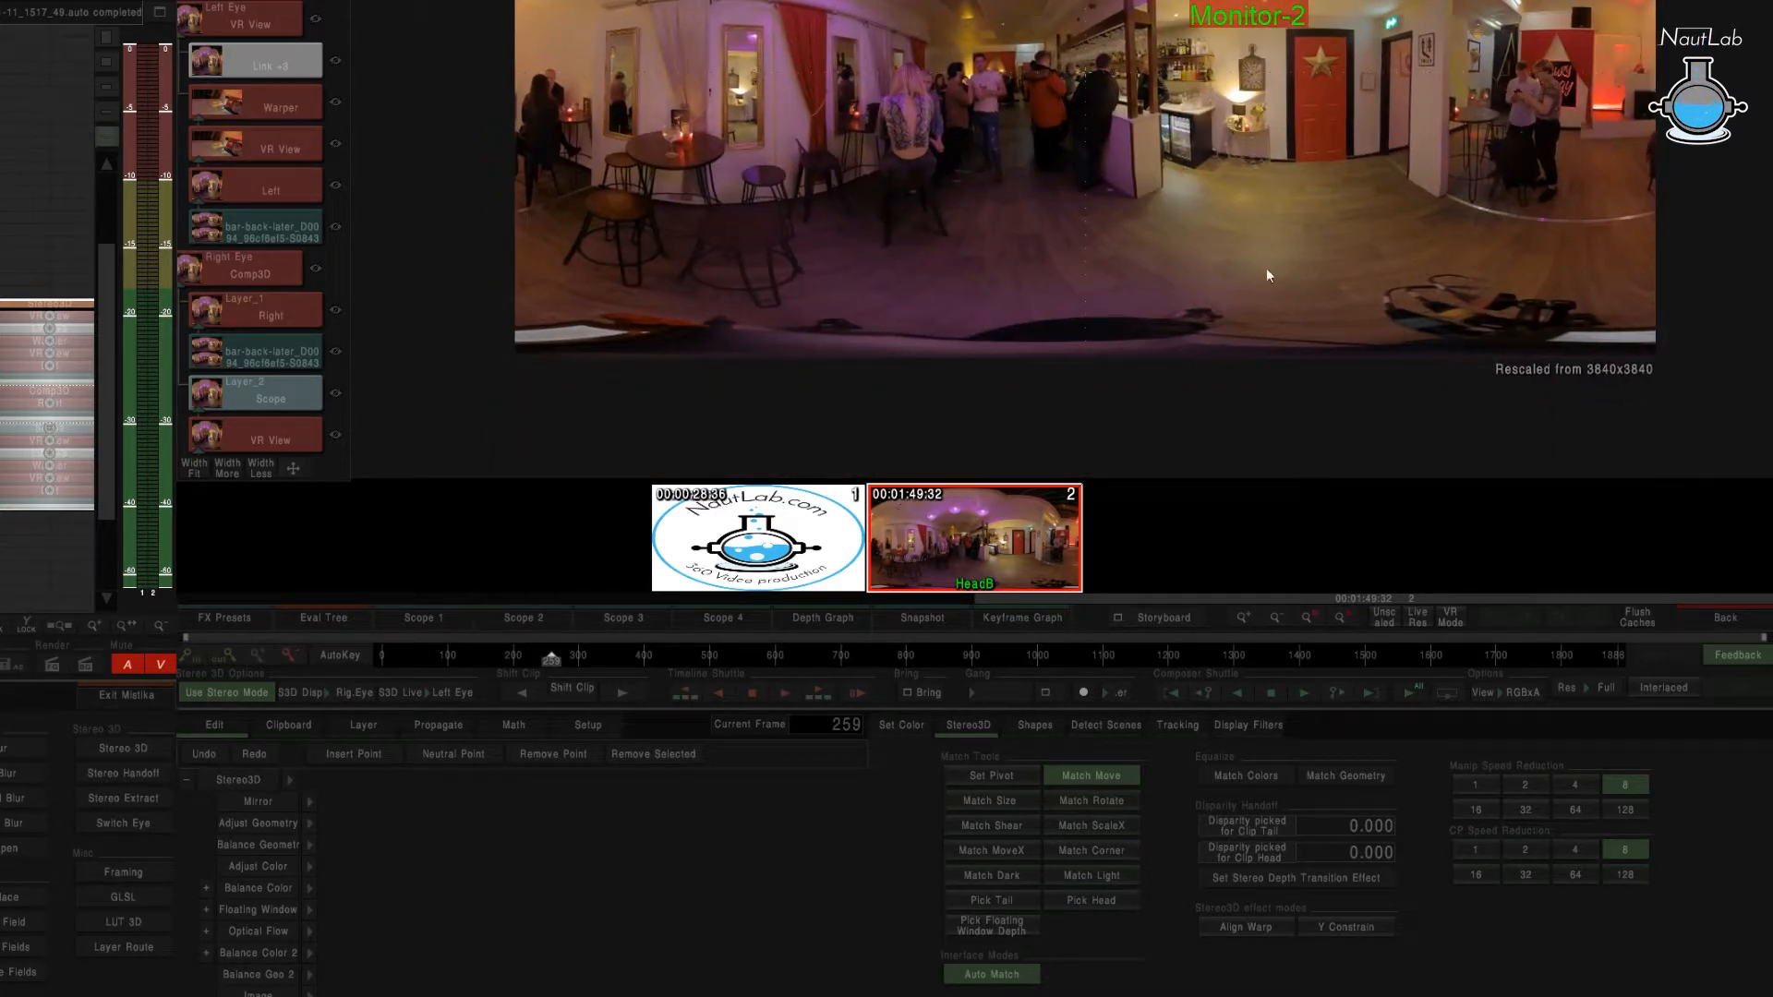
{"action": "left_click_drag", "start_coordinate": [1268, 191], "coordinate": [1261, 290]}
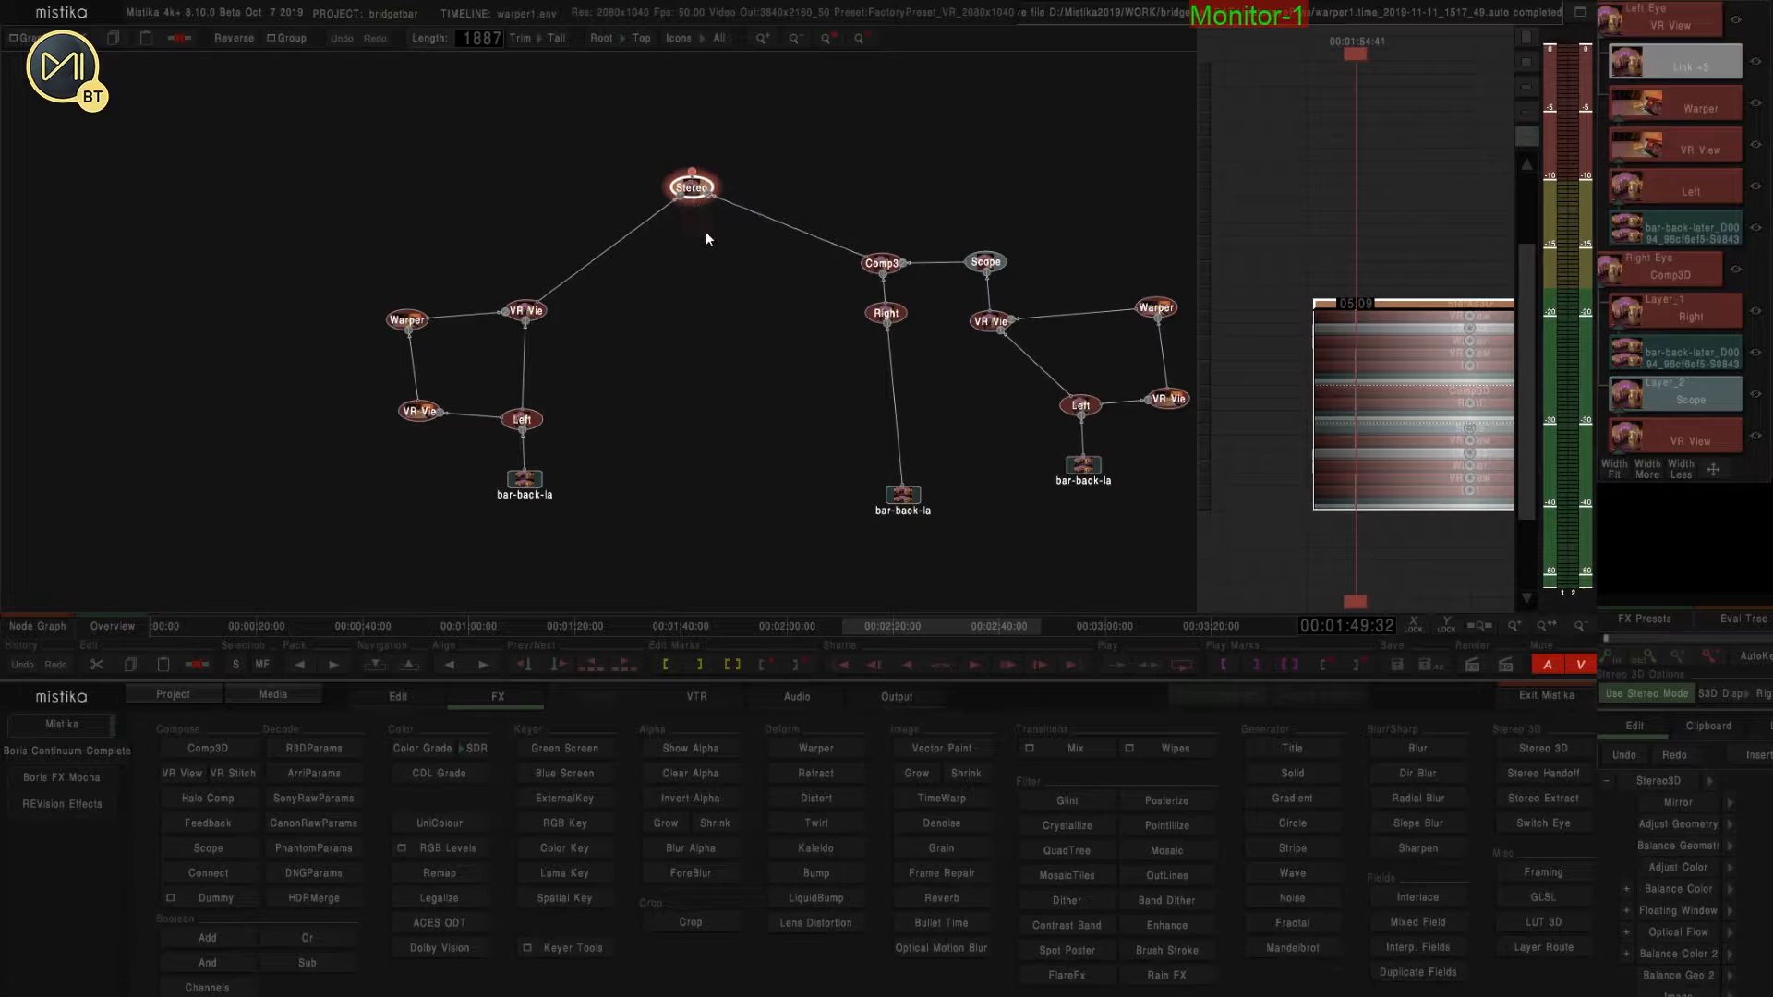
Add a Connect node above the Stereo node and link a new VR View node to it.
{"action": "scroll", "coordinate": [690, 391], "scroll_direction": "down", "scroll_amount": 2}
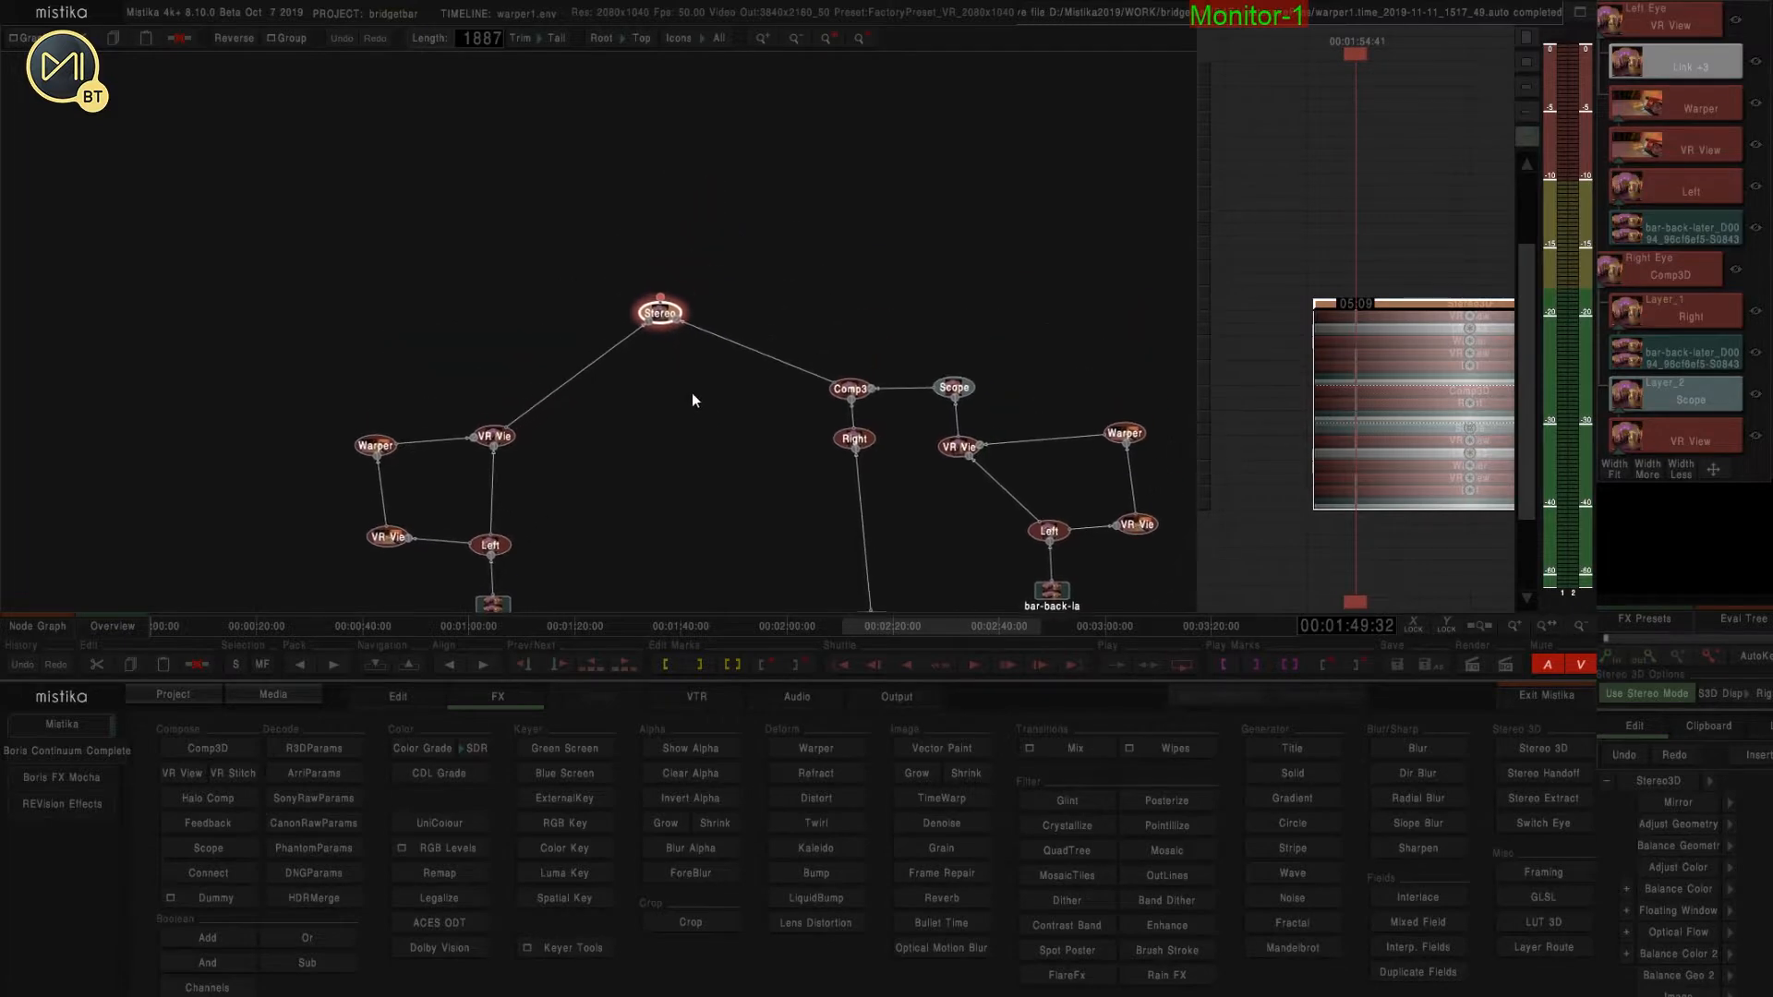
{"action": "left_click_drag", "start_coordinate": [692, 394], "coordinate": [689, 394]}
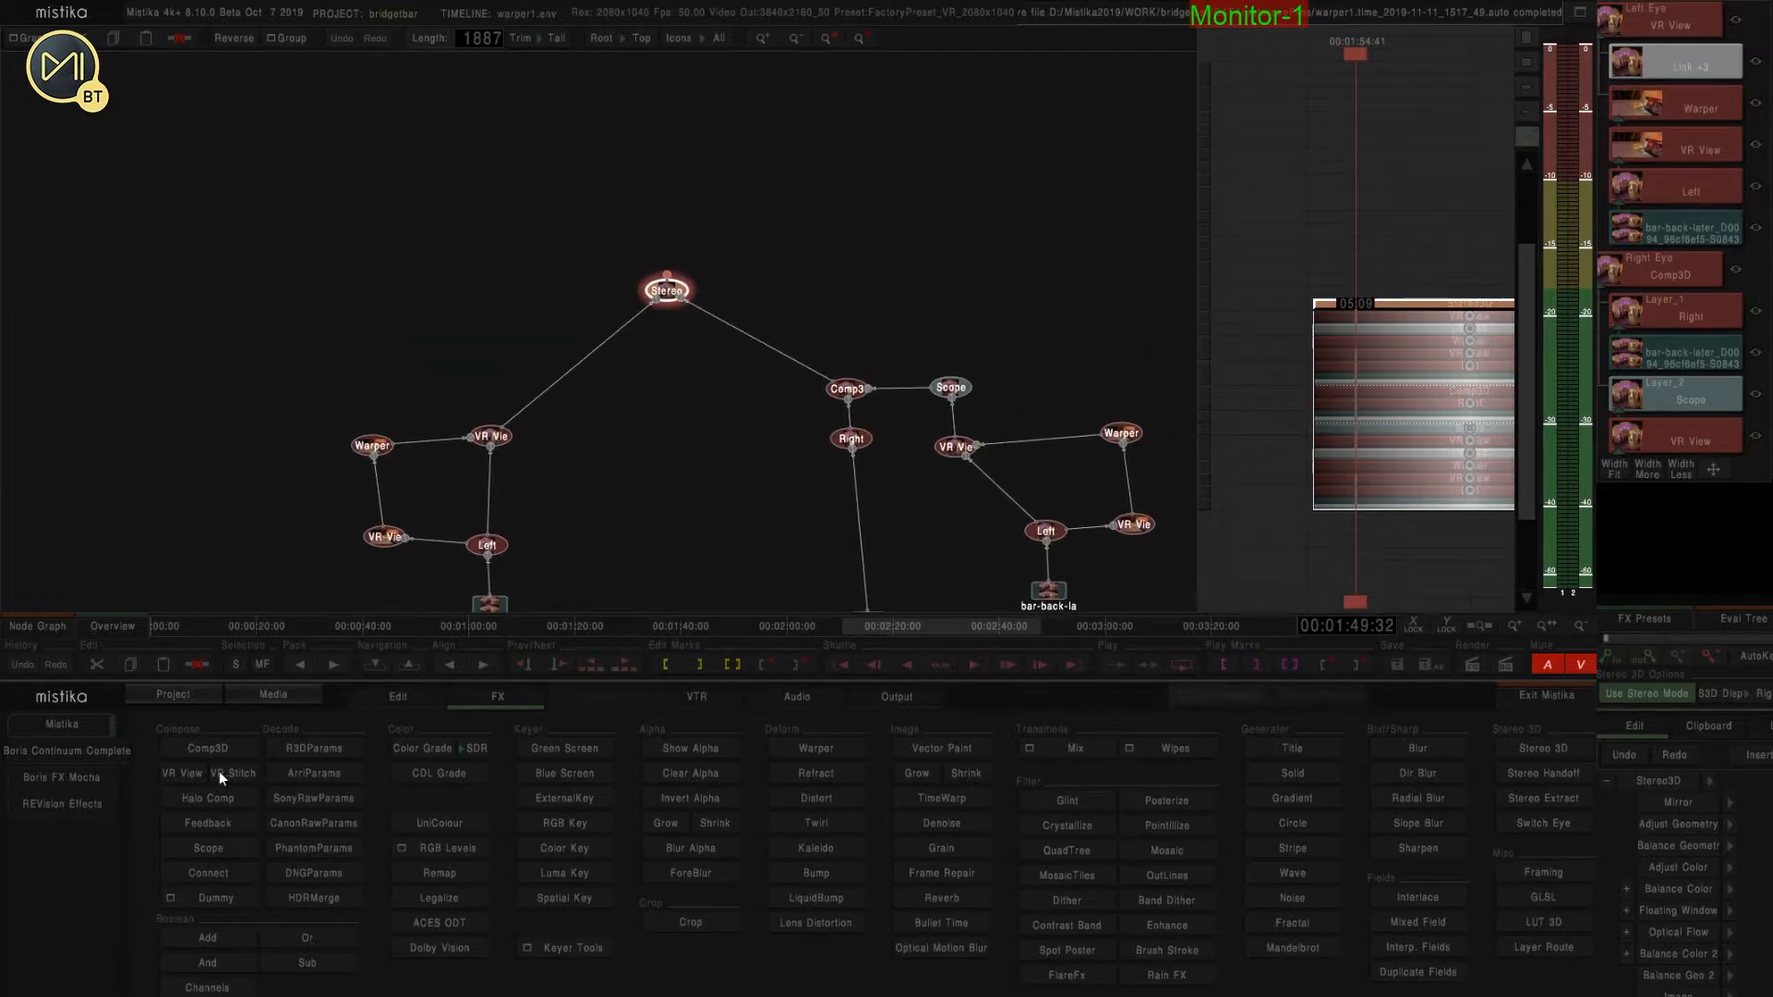
{"action": "left_click", "coordinate": [212, 851]}
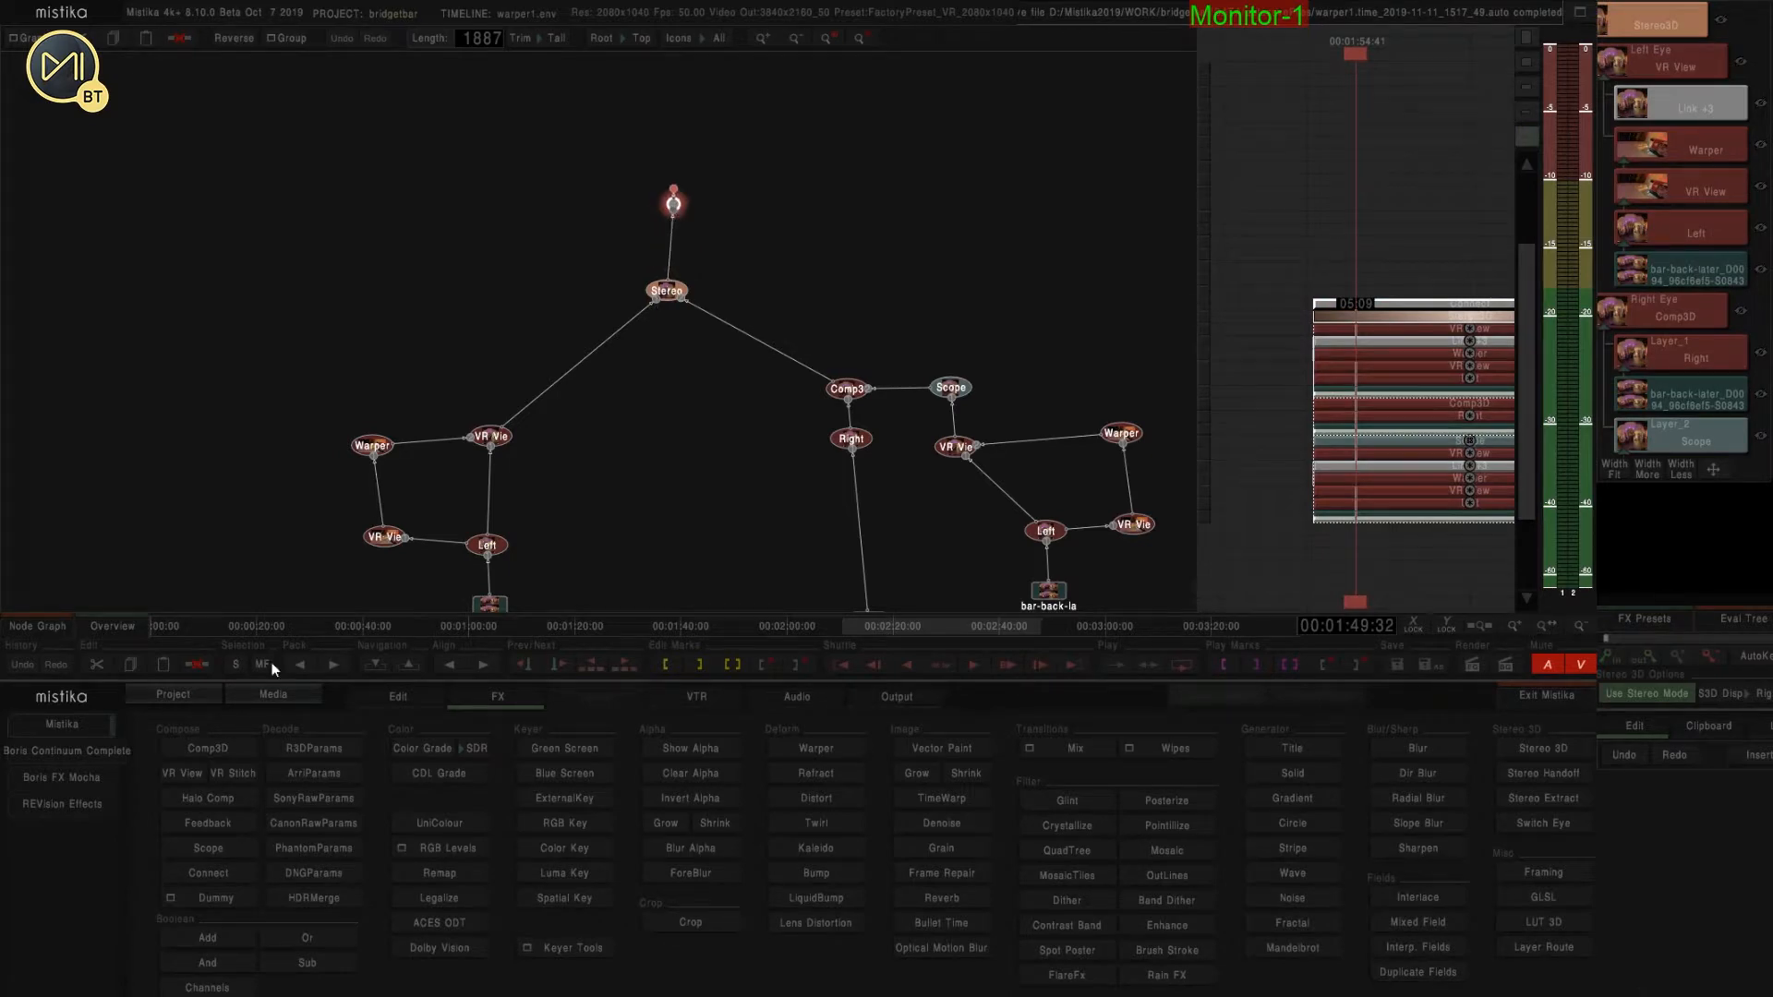
{"action": "left_click", "coordinate": [185, 780]}
{"action": "left_click_drag", "start_coordinate": [675, 182], "coordinate": [815, 181]}
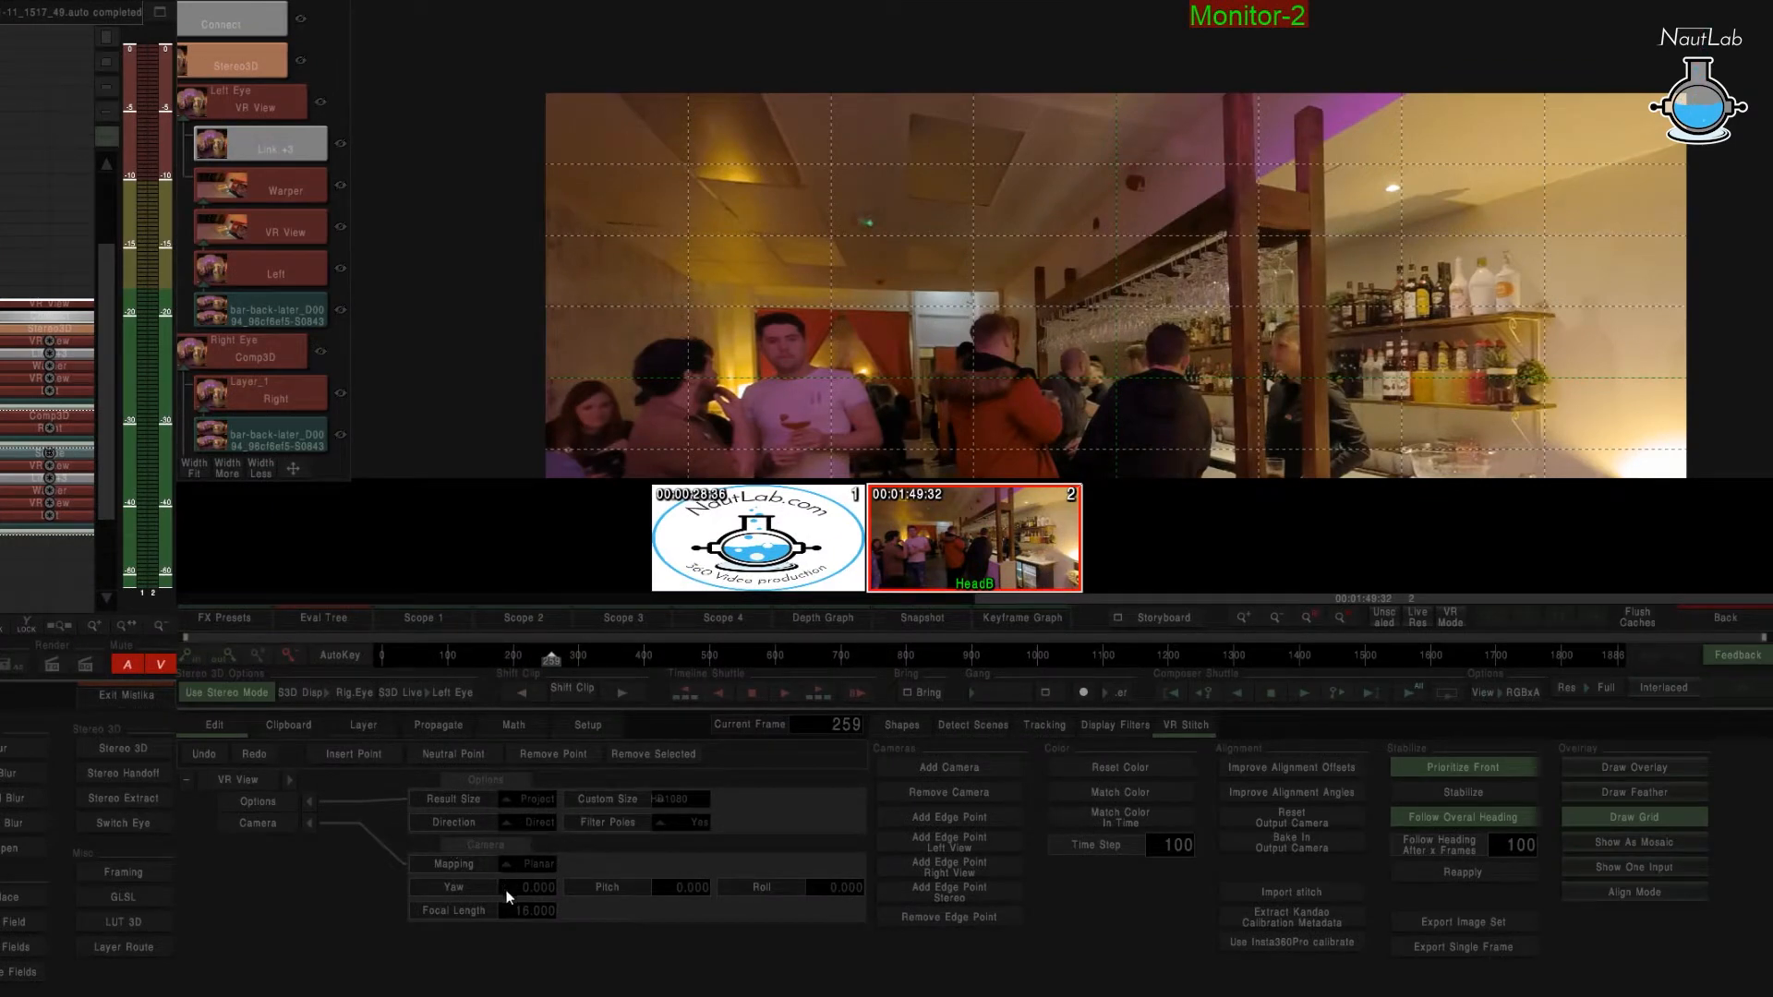
Adjust the new VR View camera's yaw and pitch to frame the broken ceiling around the dark opening above the spotlights.
{"action": "left_click_drag", "start_coordinate": [506, 896], "coordinate": [1545, 764]}
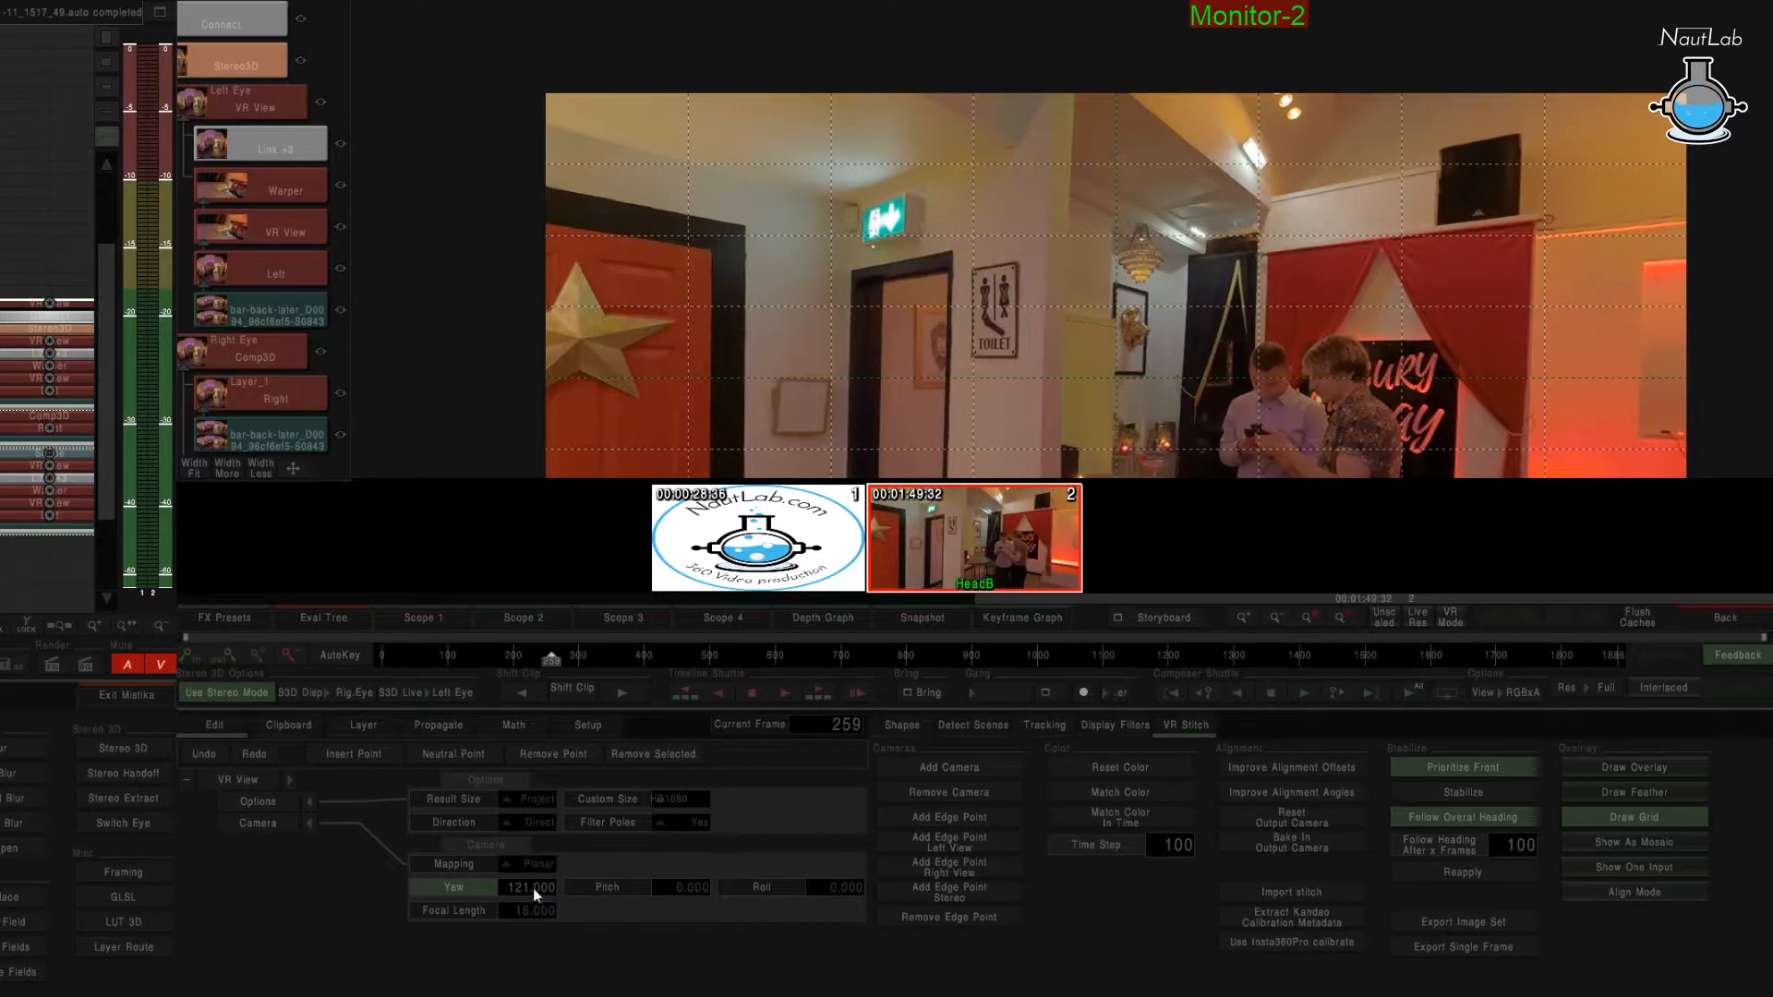
{"action": "left_click_drag", "start_coordinate": [519, 886], "coordinate": [546, 882]}
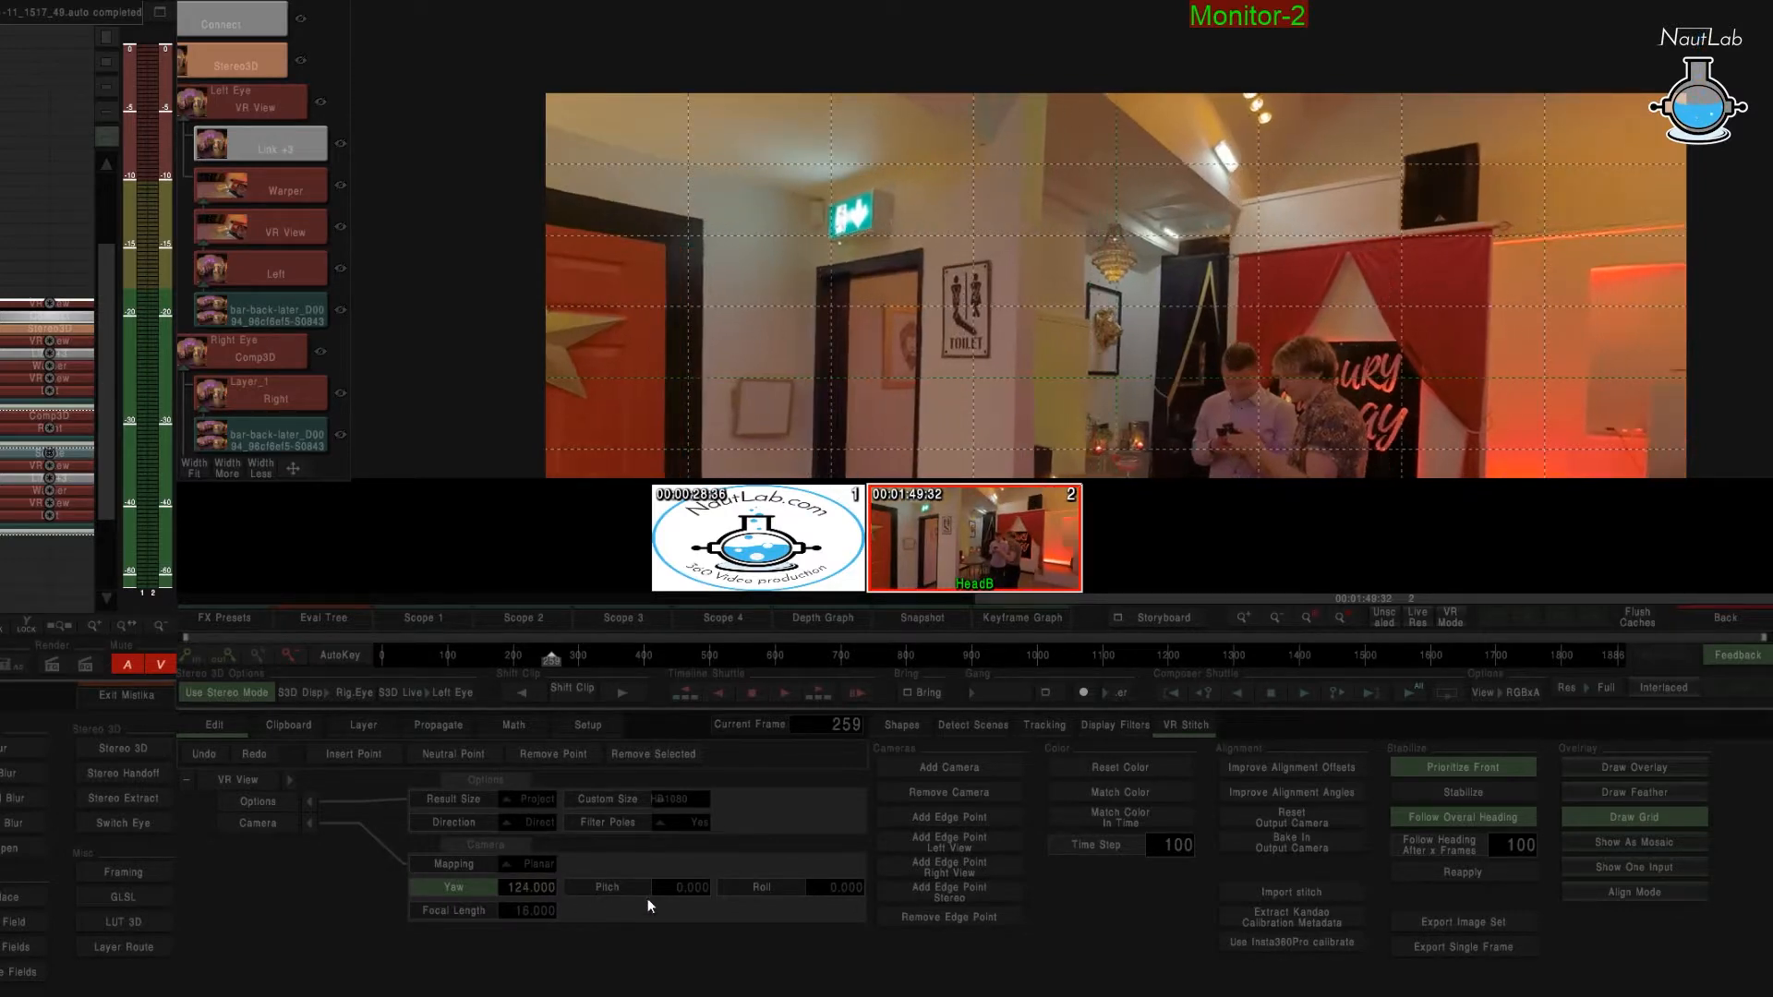
{"action": "left_click_drag", "start_coordinate": [698, 892], "coordinate": [968, 694]}
{"action": "left_click_drag", "start_coordinate": [531, 886], "coordinate": [28, 886]}
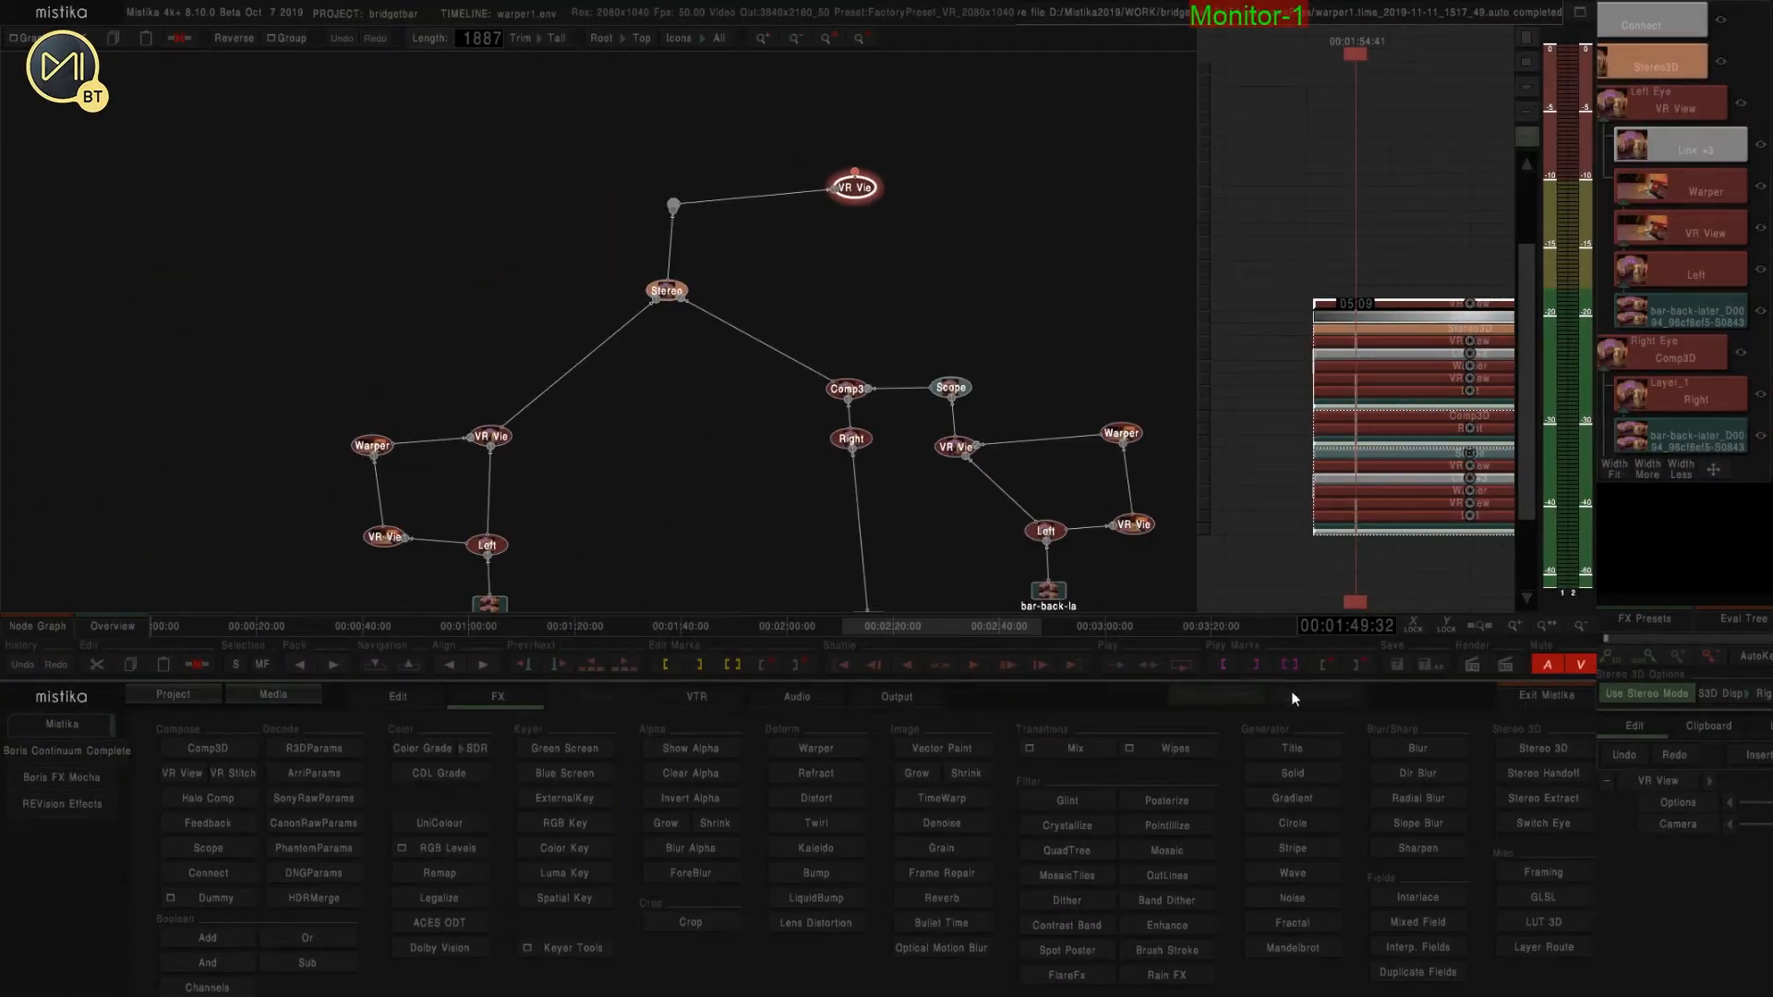
Add a Vector Paint effect on top of the VR View, open it at the ceiling break and choose the Clone Fore brush.
{"action": "left_click", "coordinate": [951, 754]}
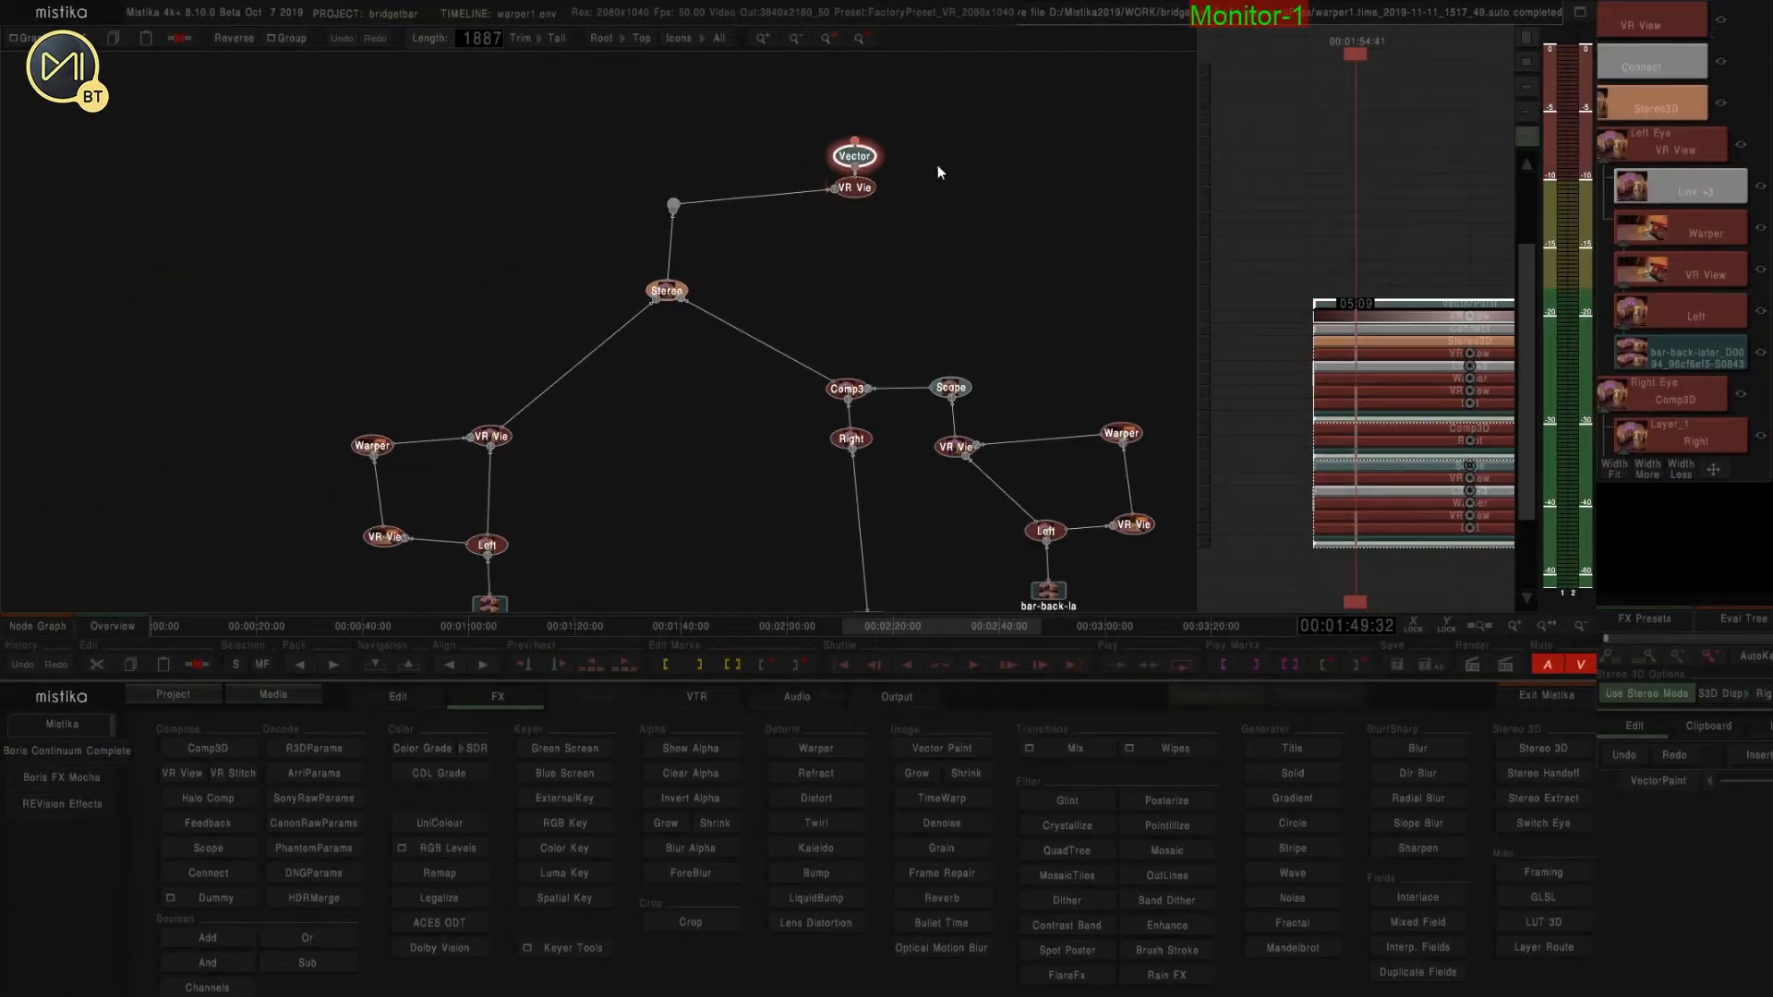
{"action": "double_click", "coordinate": [859, 155]}
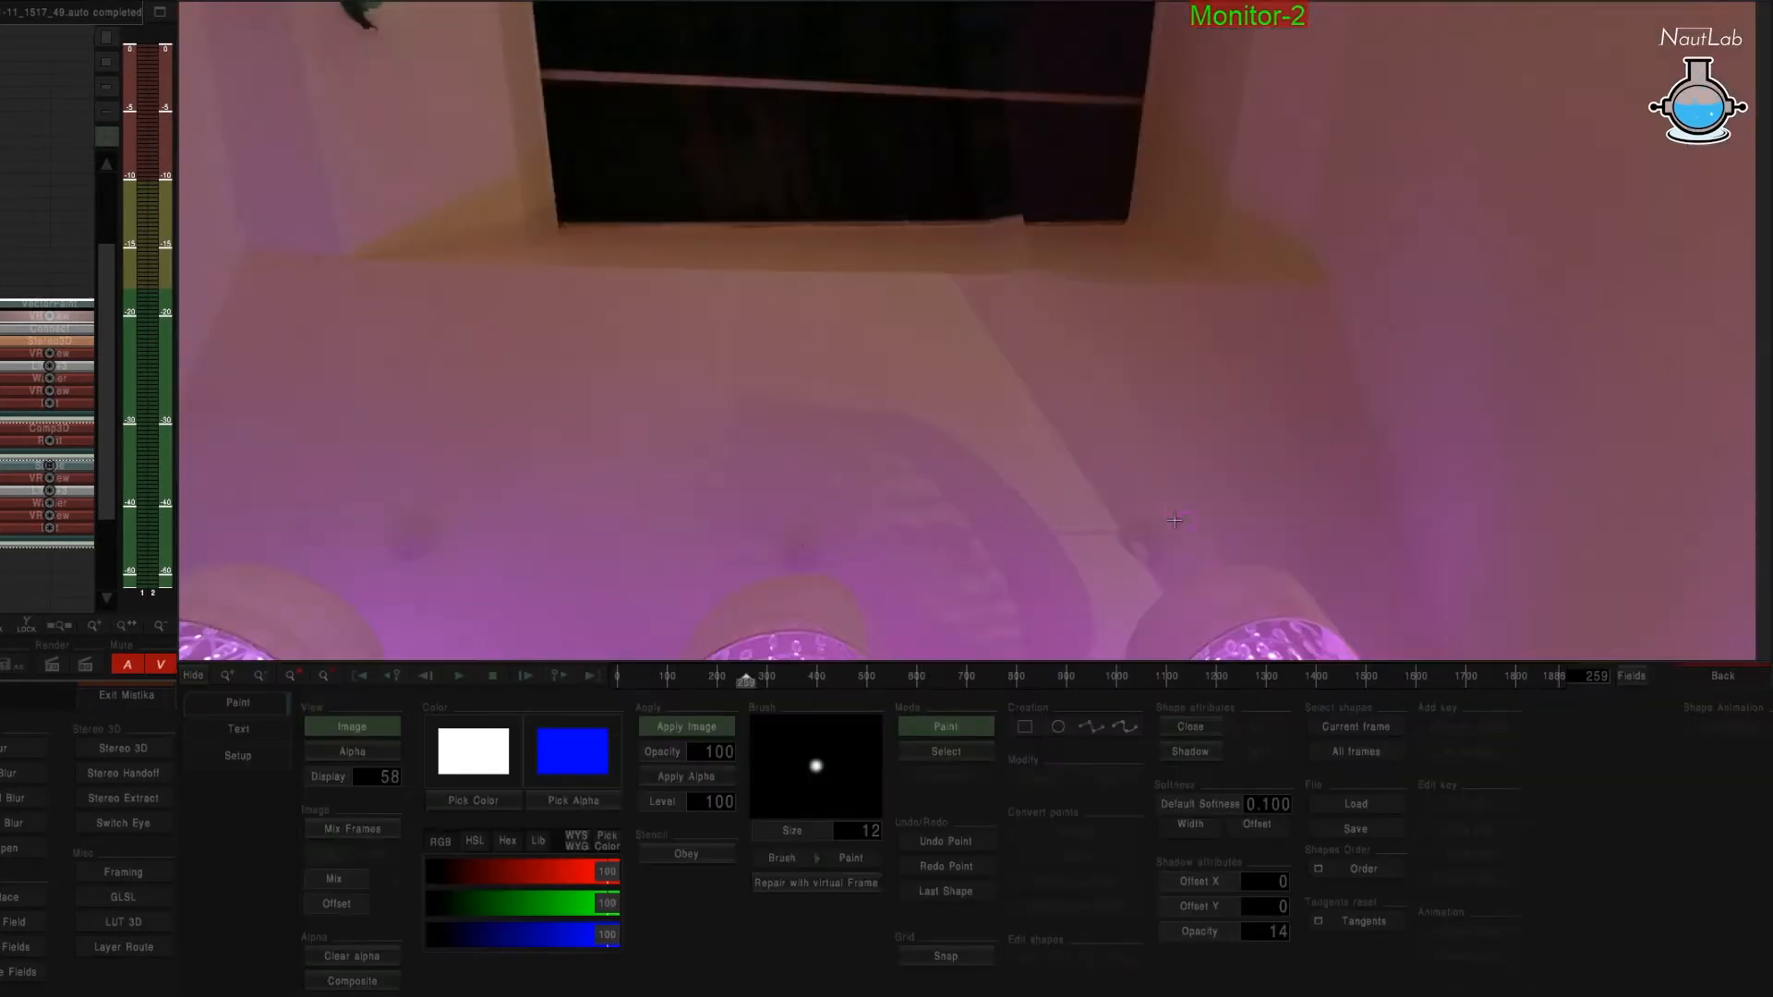
{"action": "scroll", "coordinate": [1022, 236], "scroll_direction": "up", "scroll_amount": 3}
{"action": "left_click_drag", "start_coordinate": [1022, 237], "coordinate": [962, 667]}
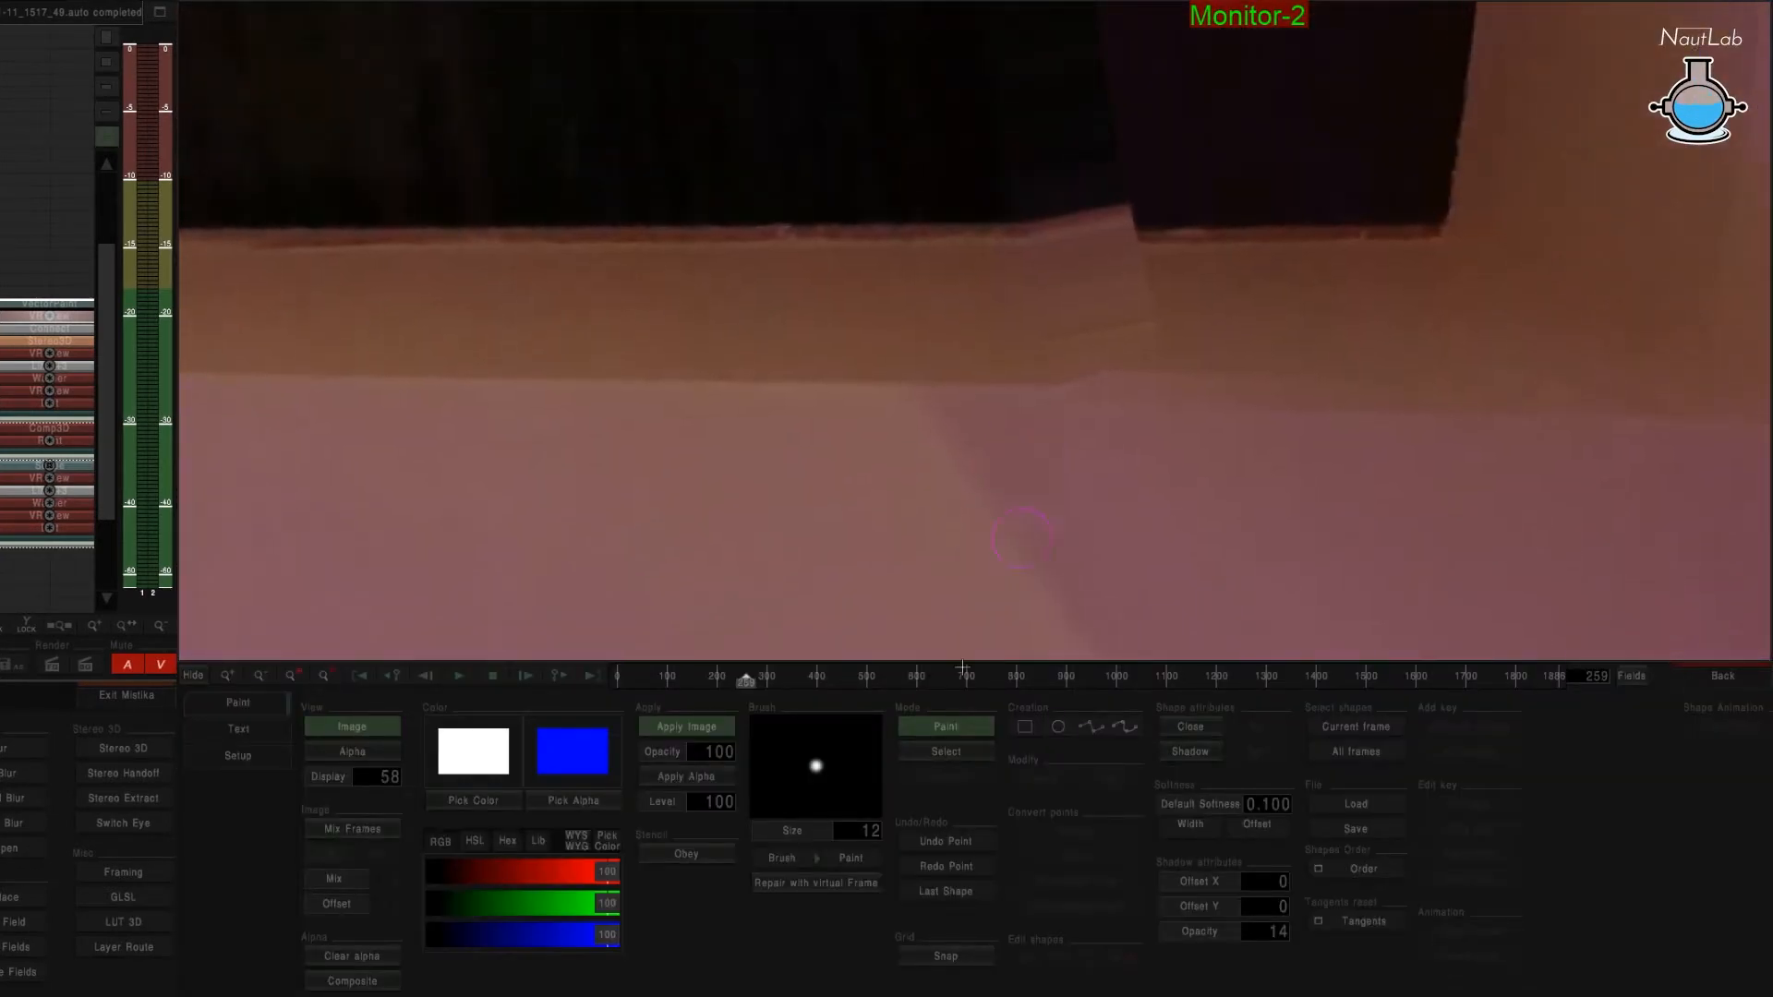
{"action": "left_click", "coordinate": [853, 860]}
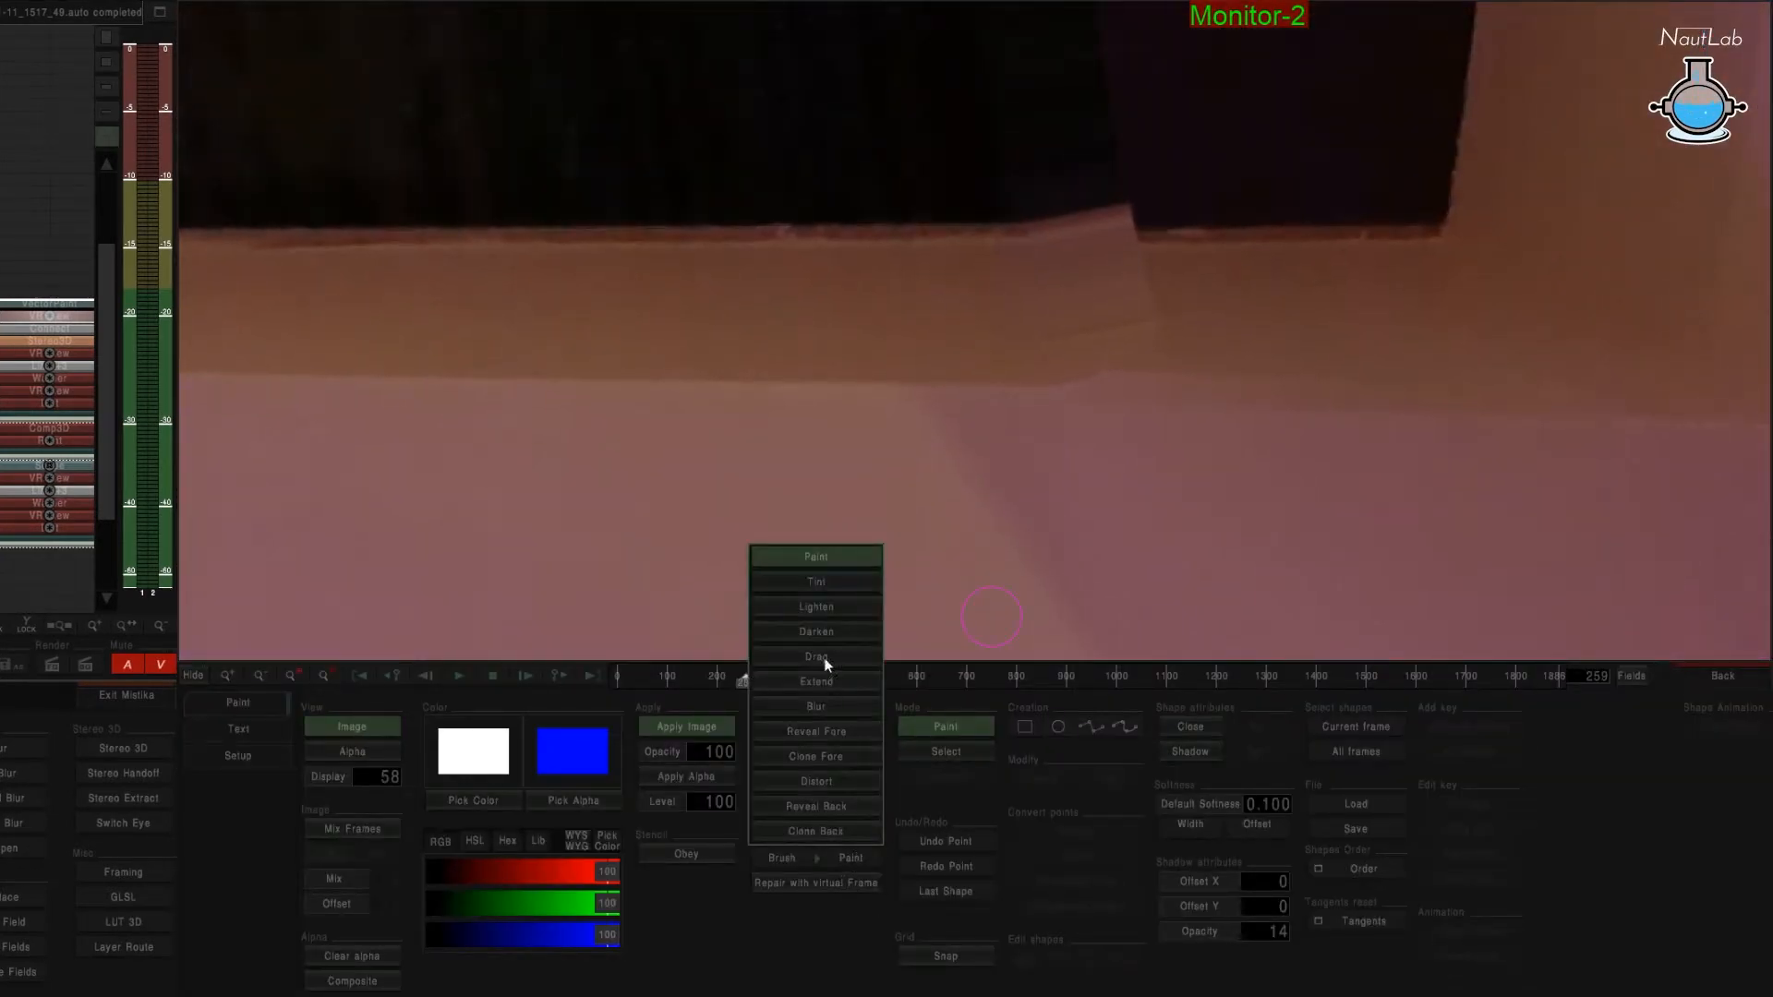
{"action": "left_click", "coordinate": [812, 757]}
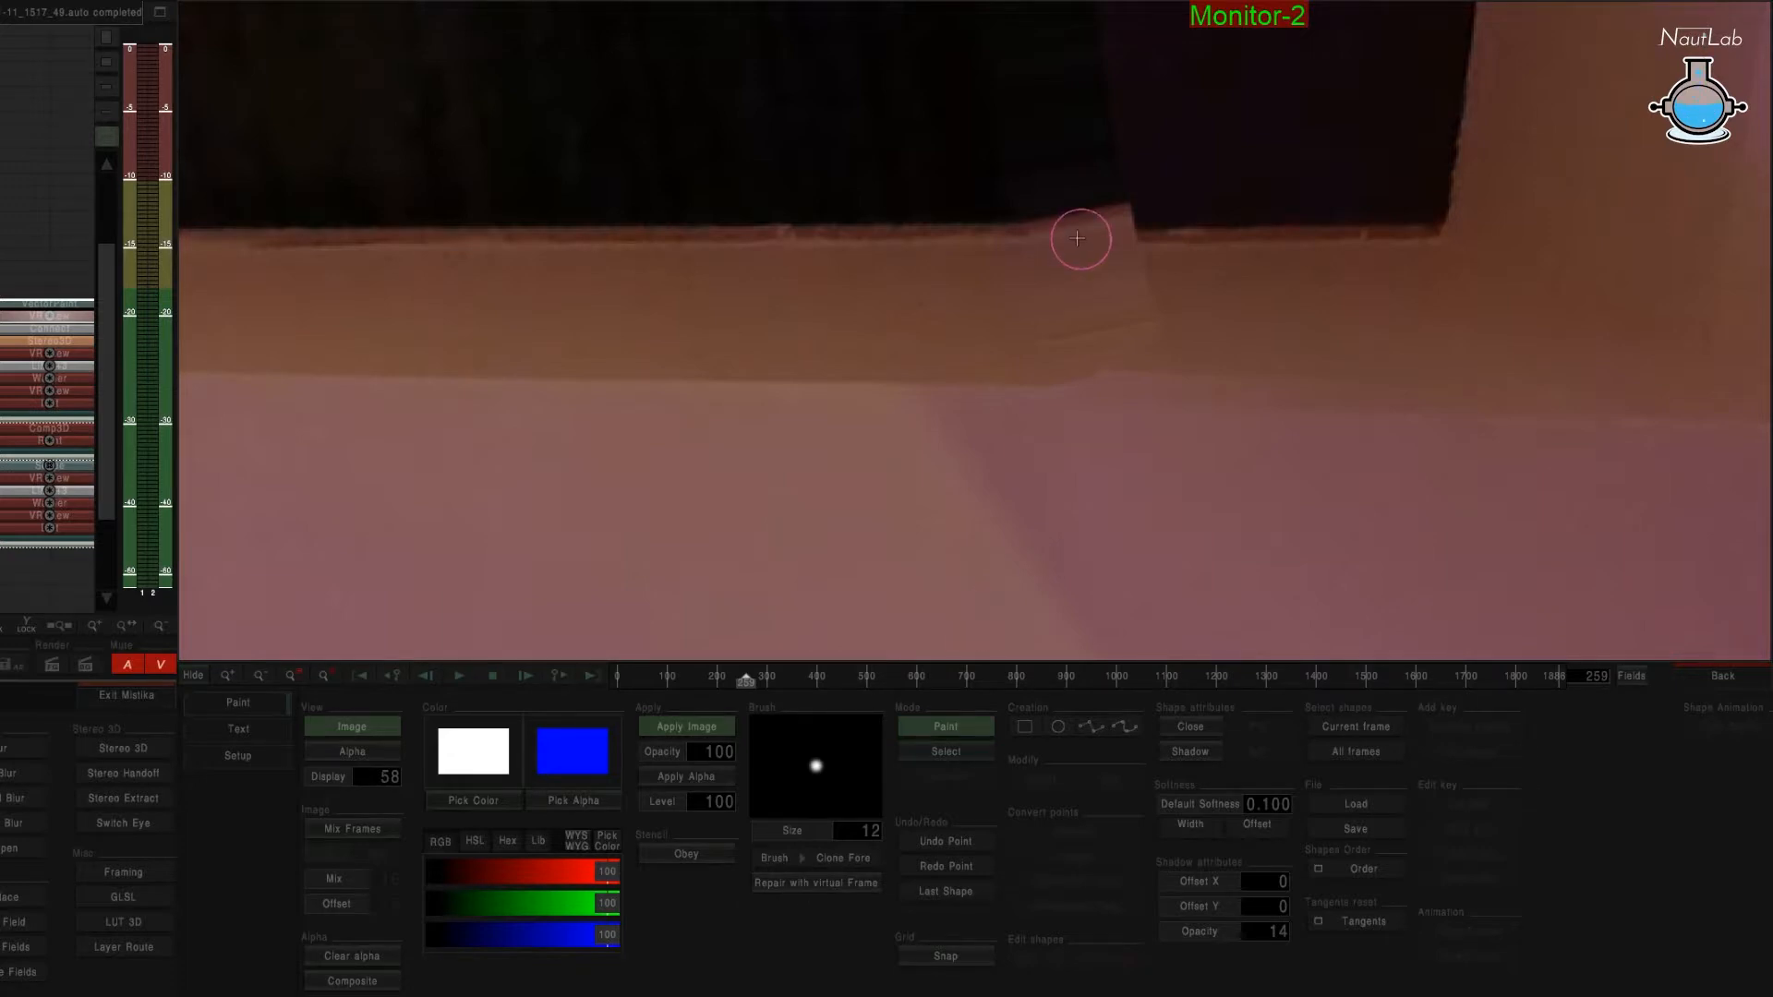
Set the brush size to 27 and clone over the broken lower edge of the dark ceiling opening and the border beneath it.
{"action": "left_click_drag", "start_coordinate": [1077, 238], "coordinate": [1090, 311]}
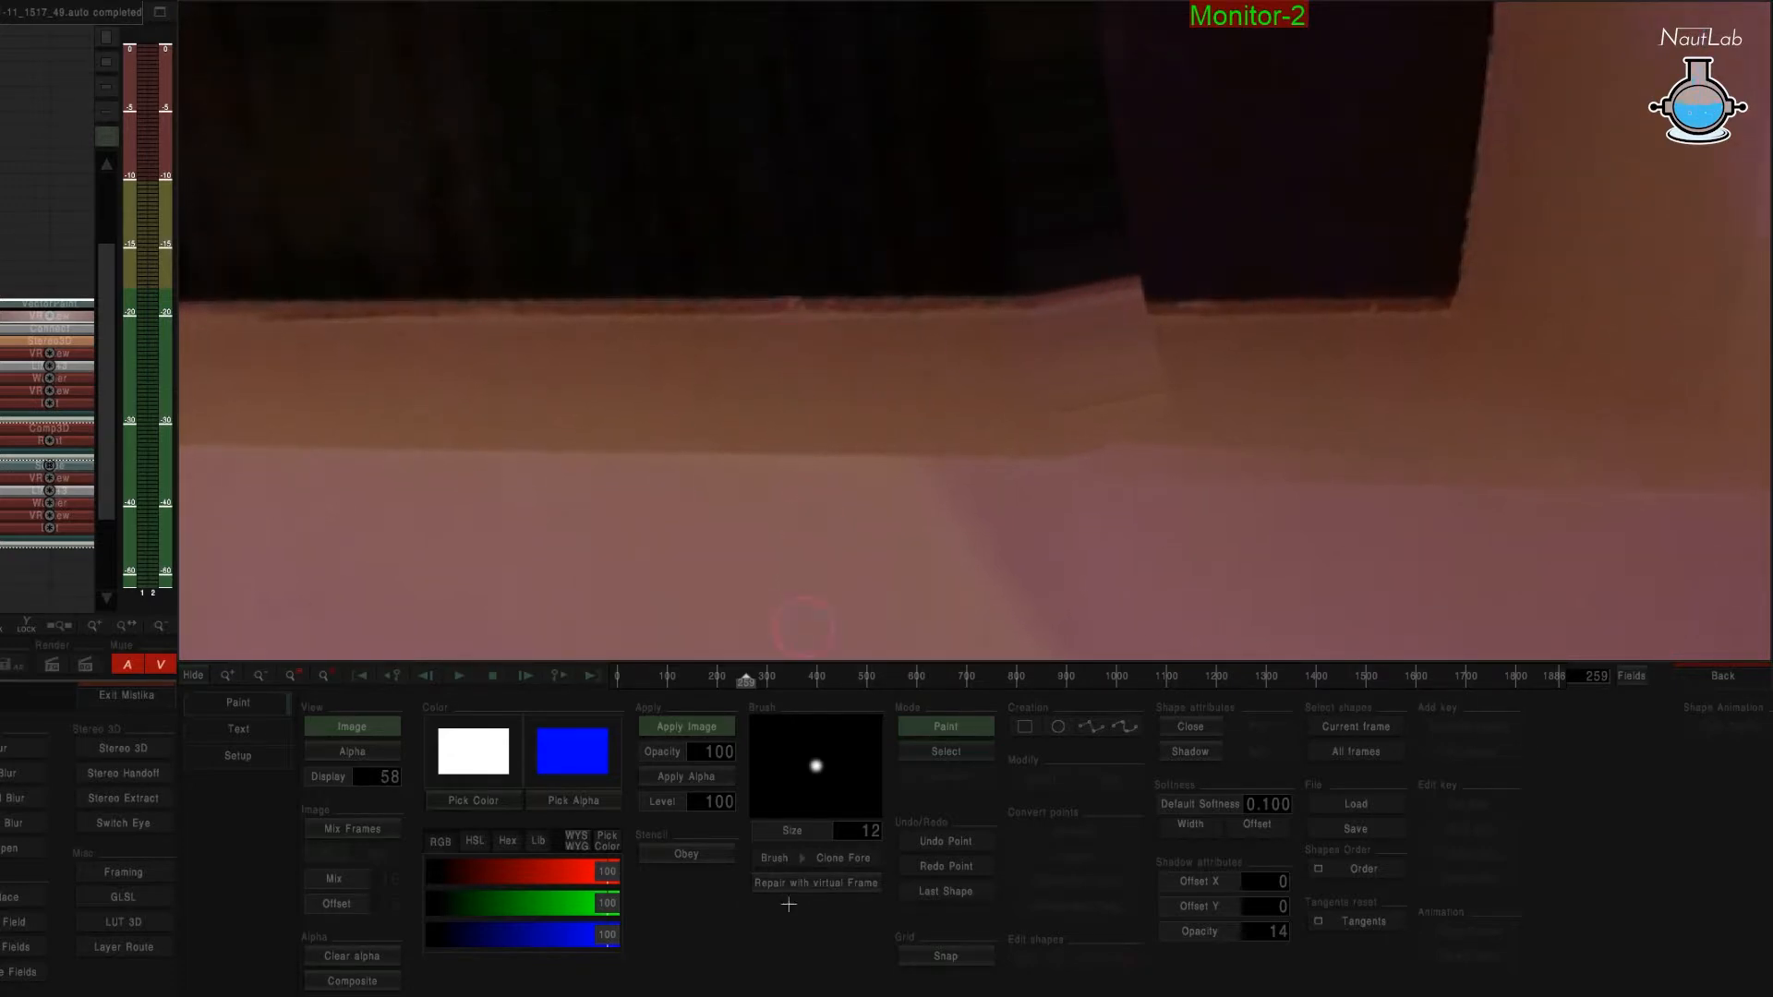
{"action": "mouse_move", "coordinate": [975, 347]}
{"action": "left_mouse_down"}
{"action": "mouse_move", "coordinate": [954, 582]}
{"action": "mouse_move", "coordinate": [925, 675]}
{"action": "mouse_move", "coordinate": [994, 348]}
{"action": "mouse_move", "coordinate": [933, 348]}
{"action": "left_mouse_up"}
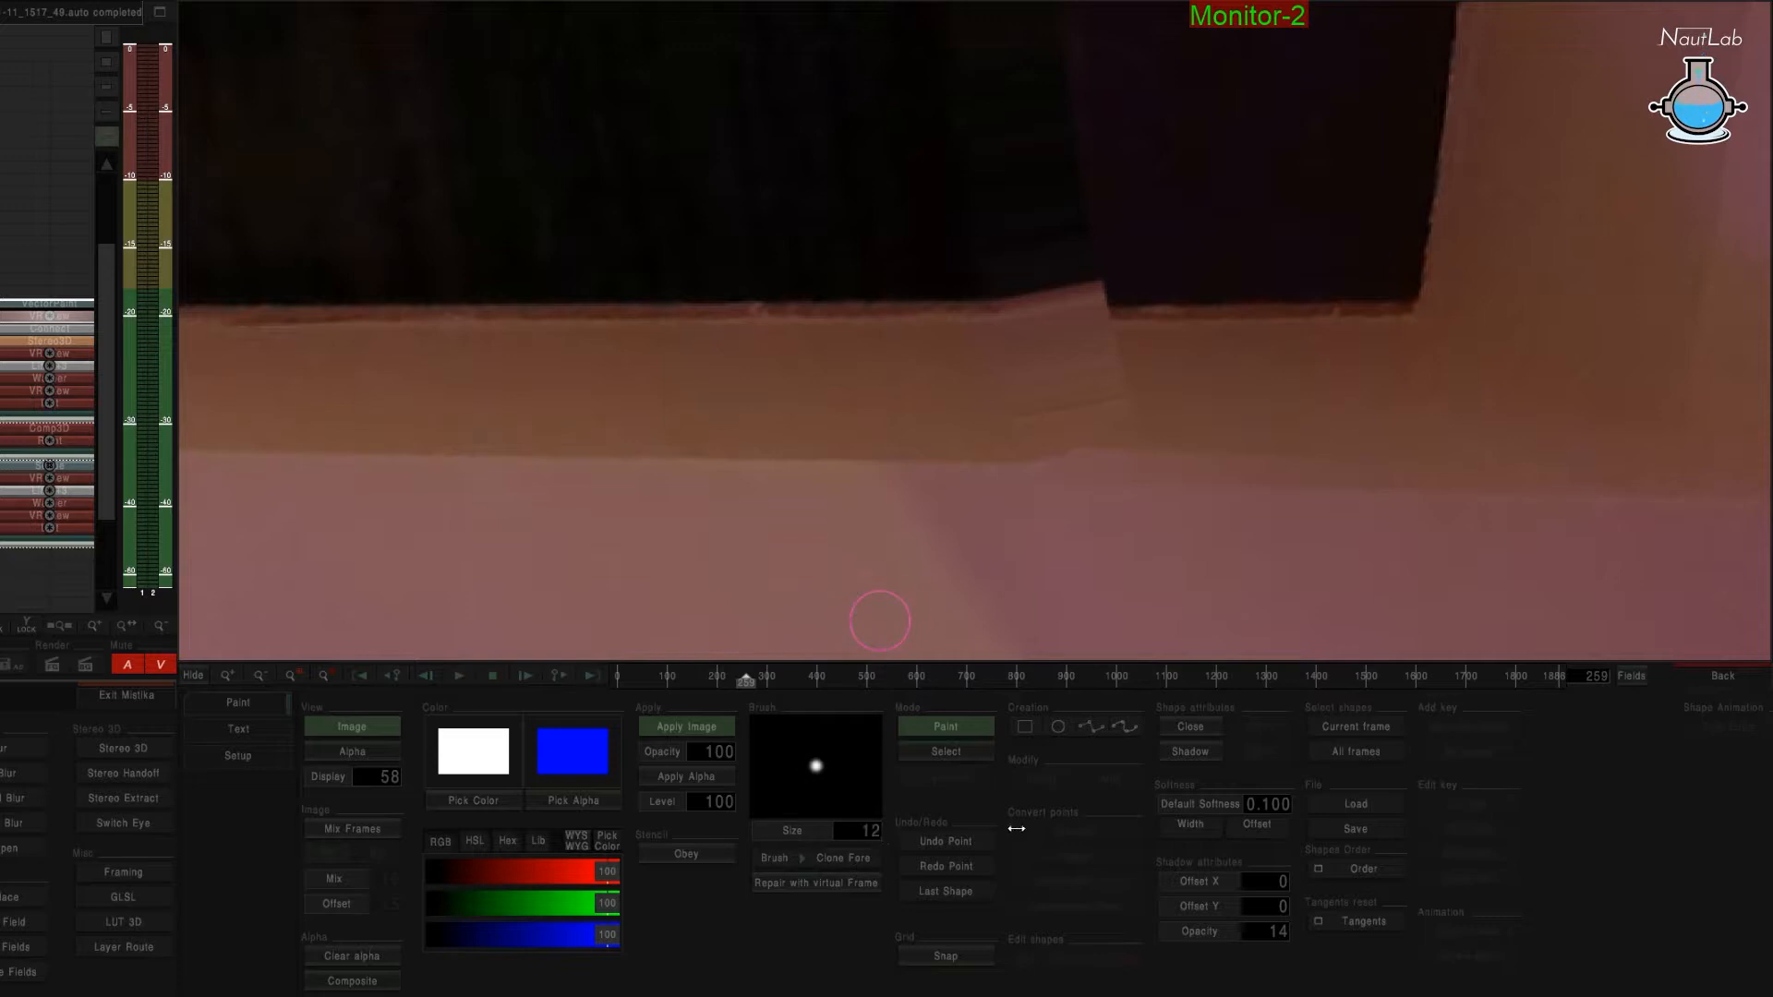
{"action": "left_click_drag", "start_coordinate": [1017, 828], "coordinate": [1165, 807]}
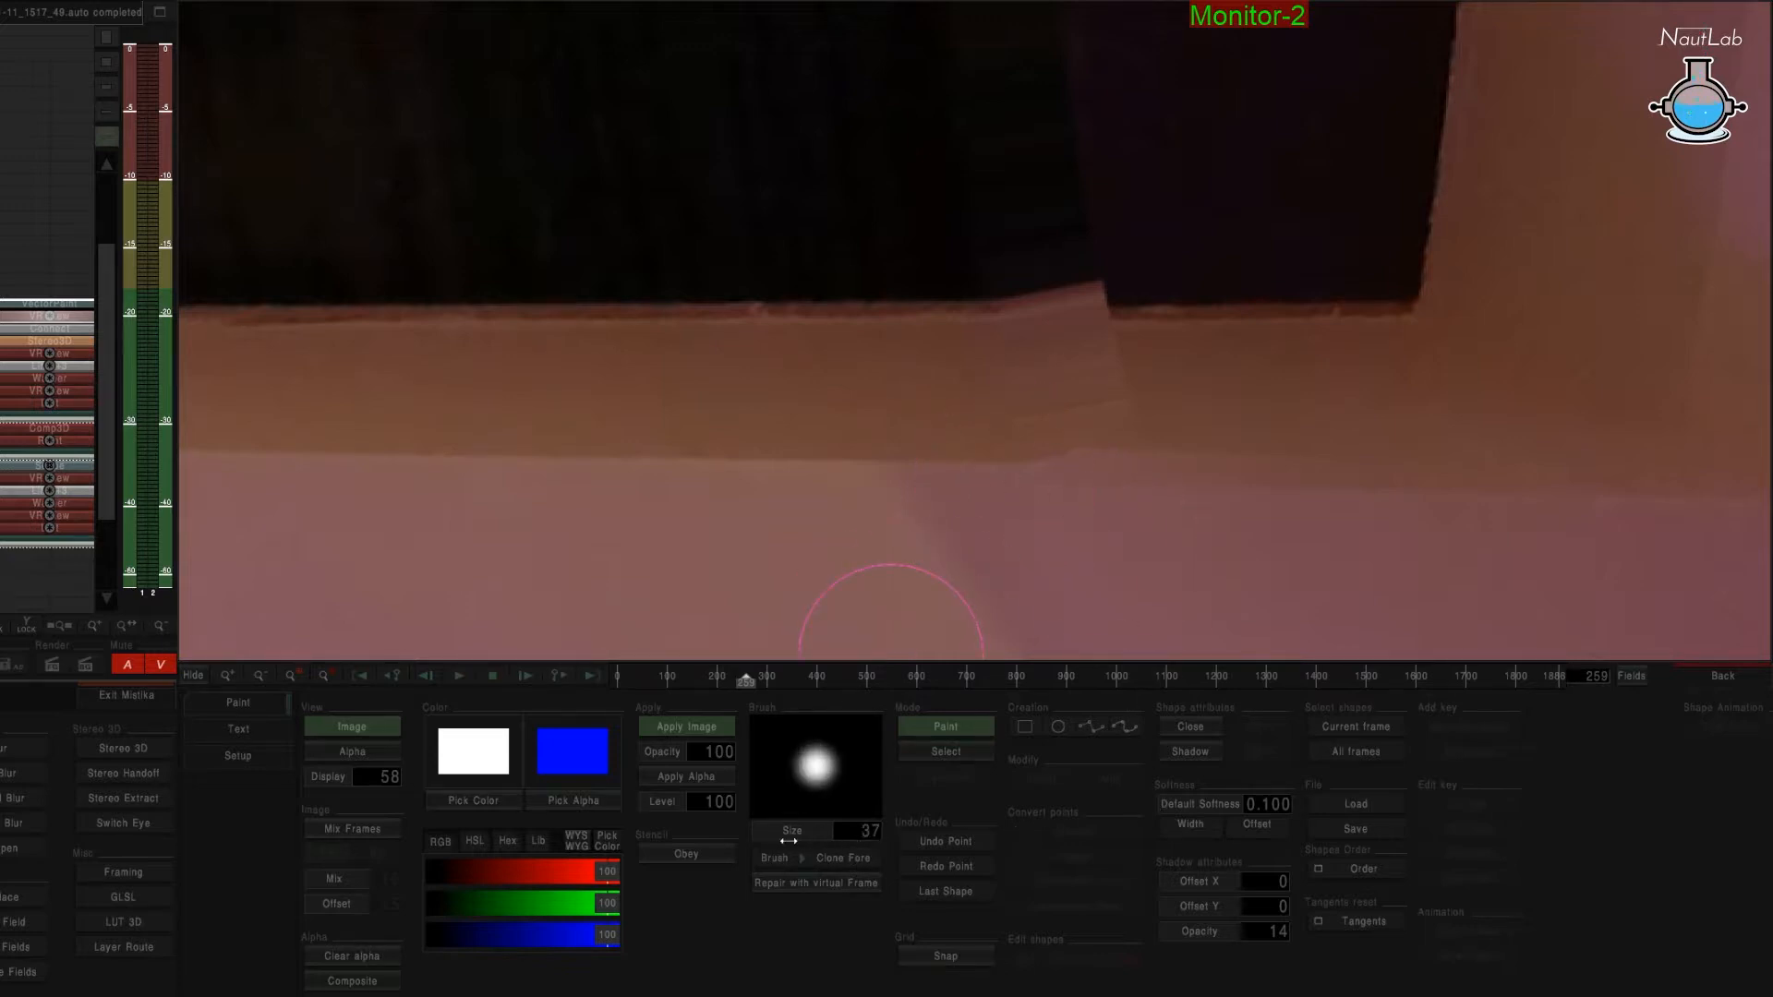
{"action": "left_click_drag", "start_coordinate": [787, 840], "coordinate": [729, 839]}
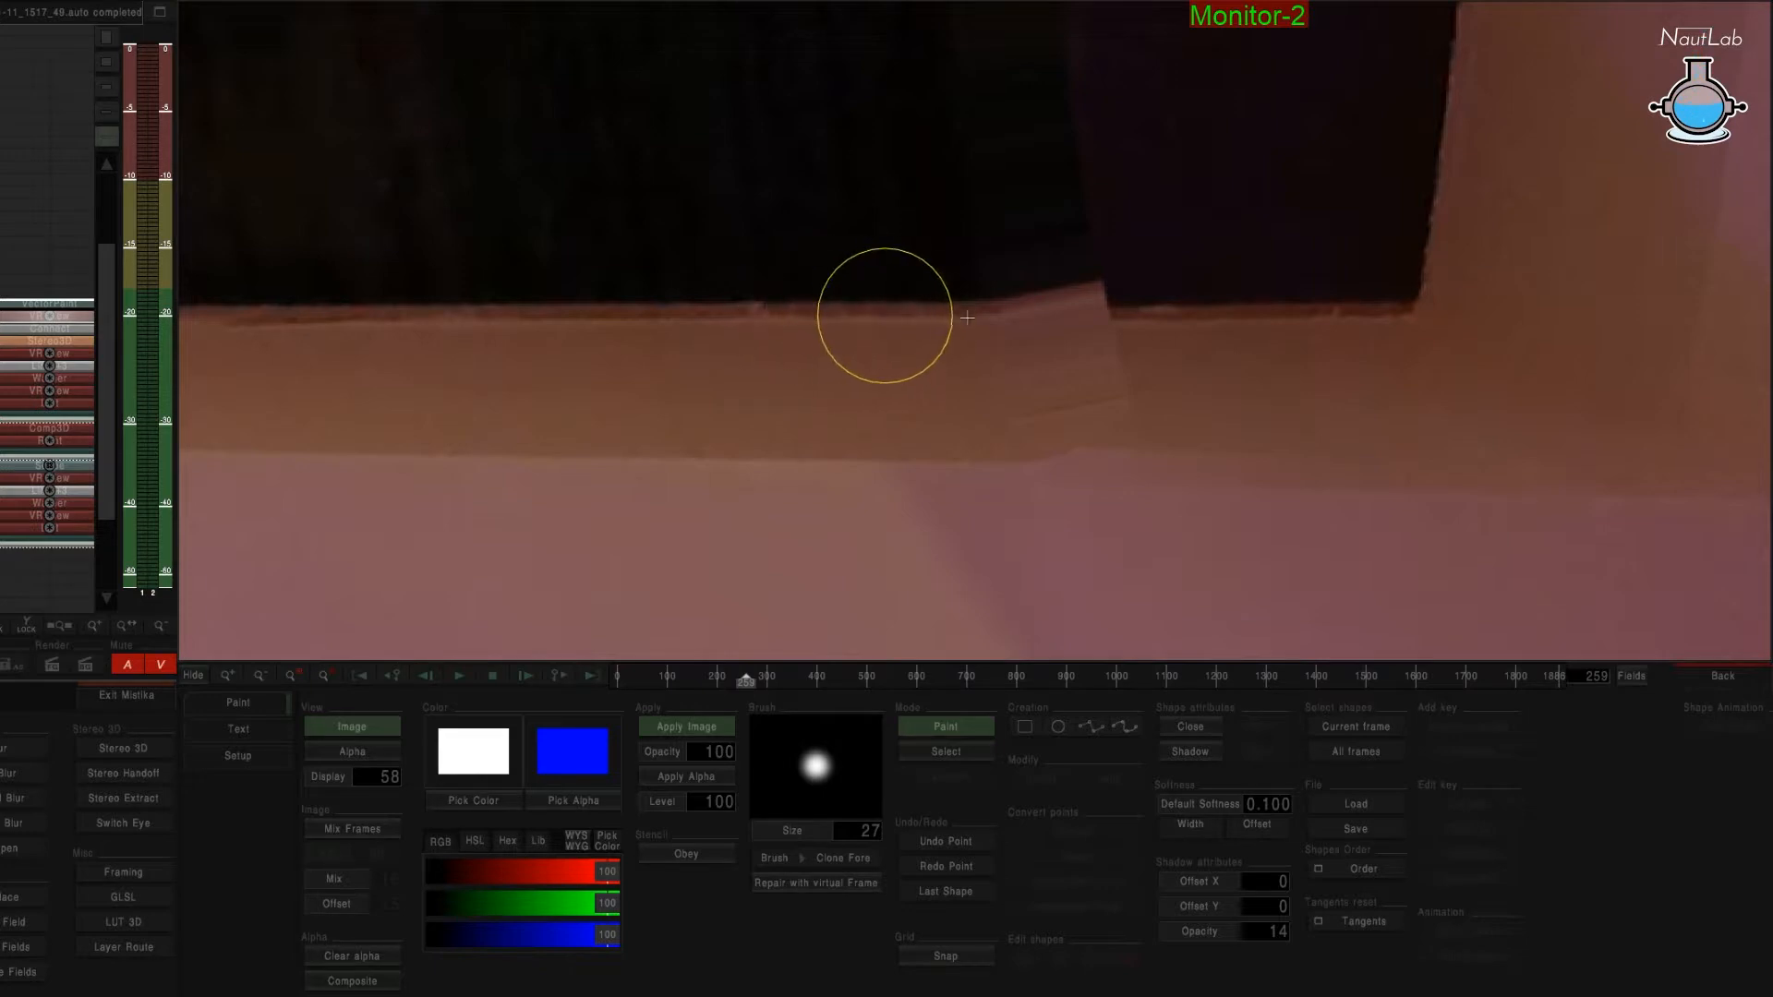
{"action": "left_click_drag", "start_coordinate": [967, 317], "coordinate": [1127, 313]}
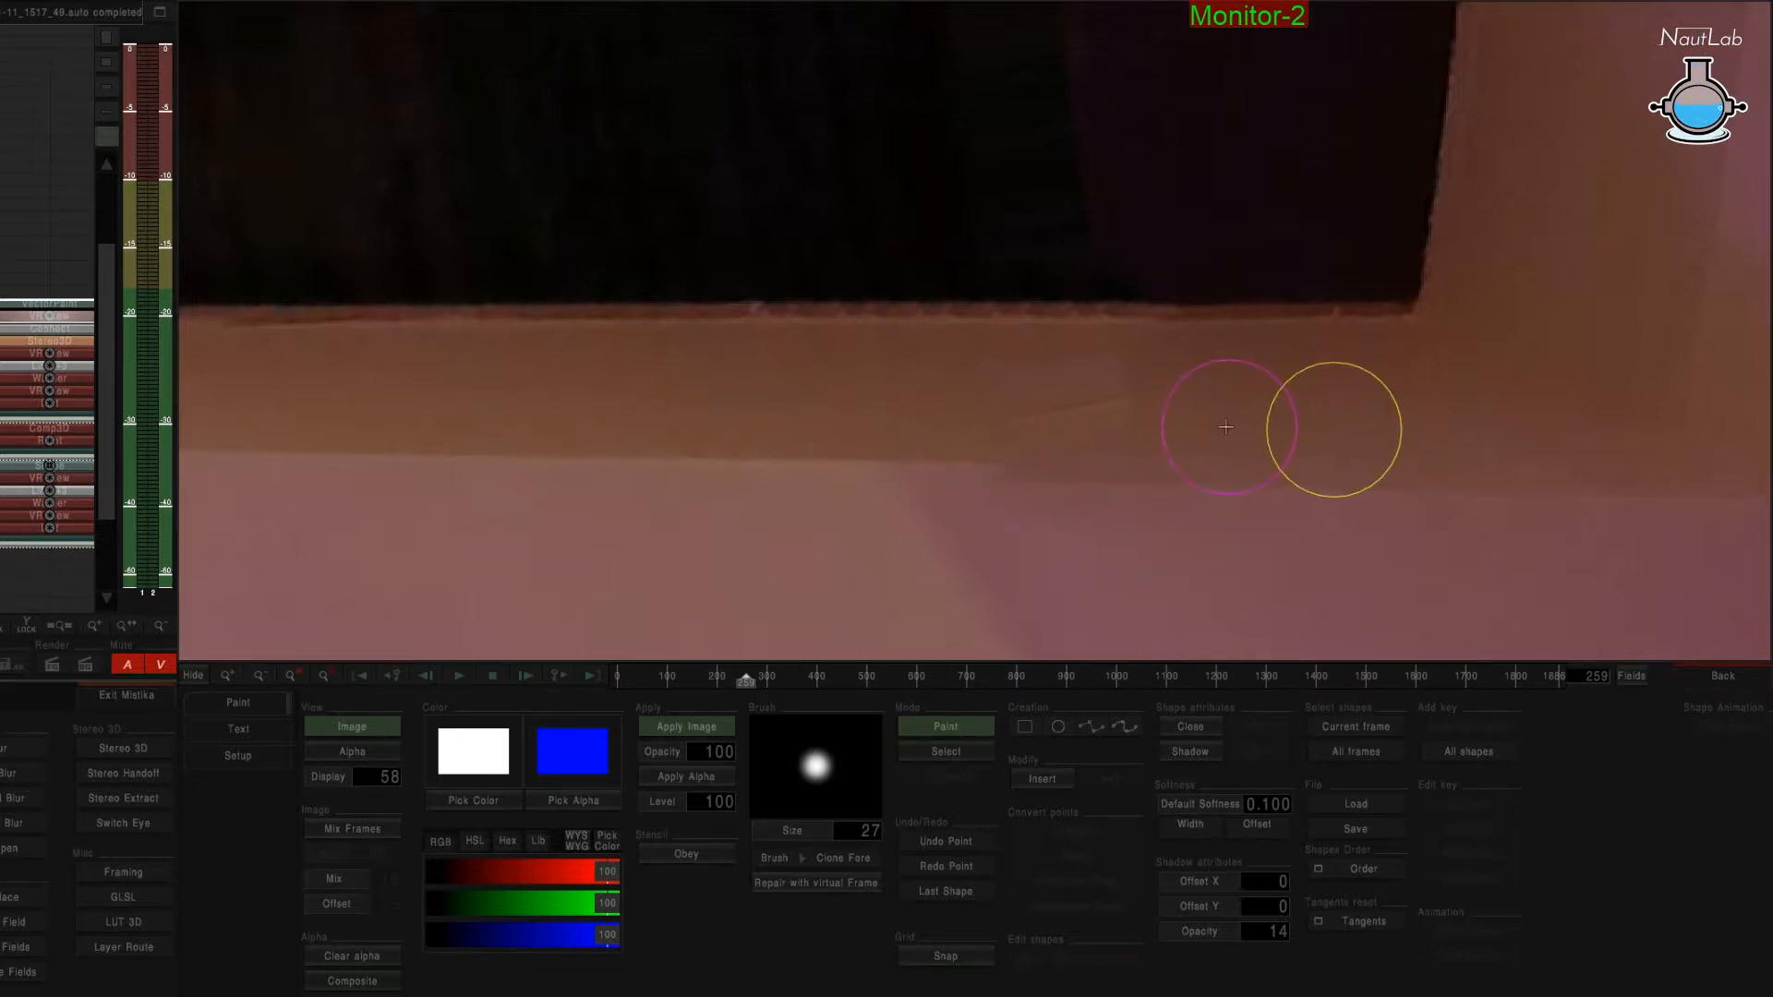
Reduce the brush size to 17, clone the light ceiling beam across its break and paint over the dark seam below it.
{"action": "left_click_drag", "start_coordinate": [861, 830], "coordinate": [597, 827]}
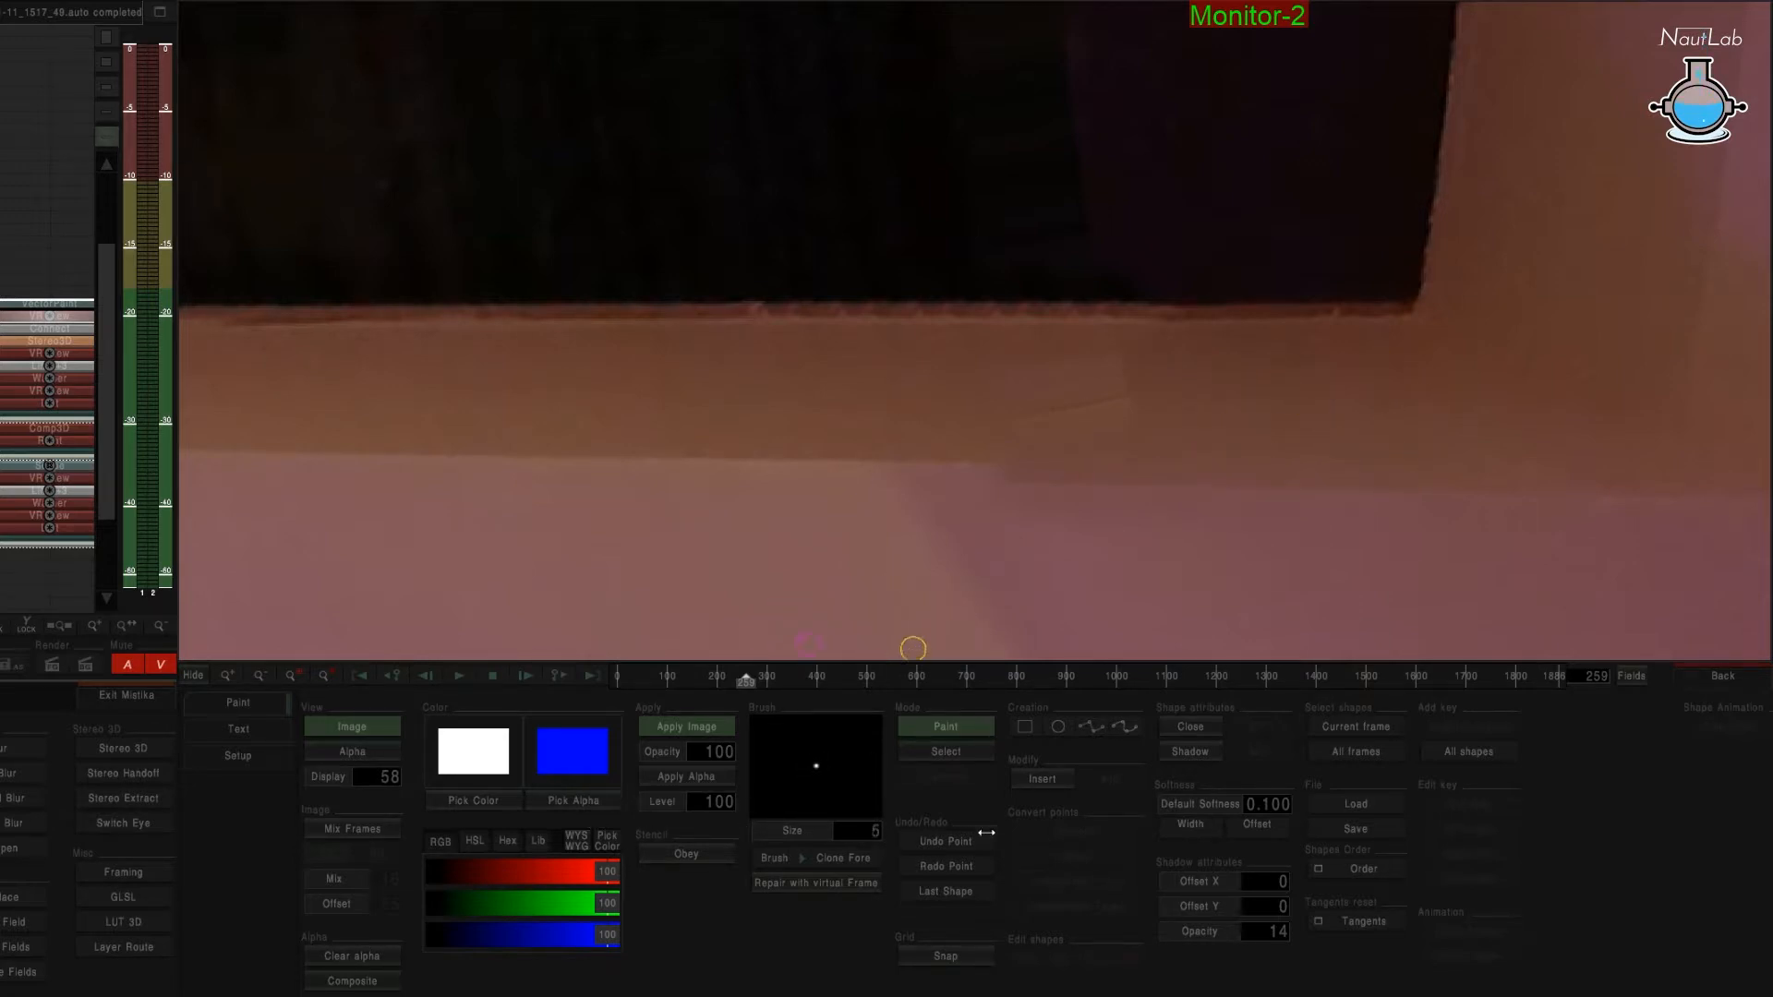
{"action": "left_click_drag", "start_coordinate": [986, 832], "coordinate": [1108, 831]}
{"action": "scroll", "coordinate": [1323, 418], "scroll_direction": "down", "scroll_amount": 3}
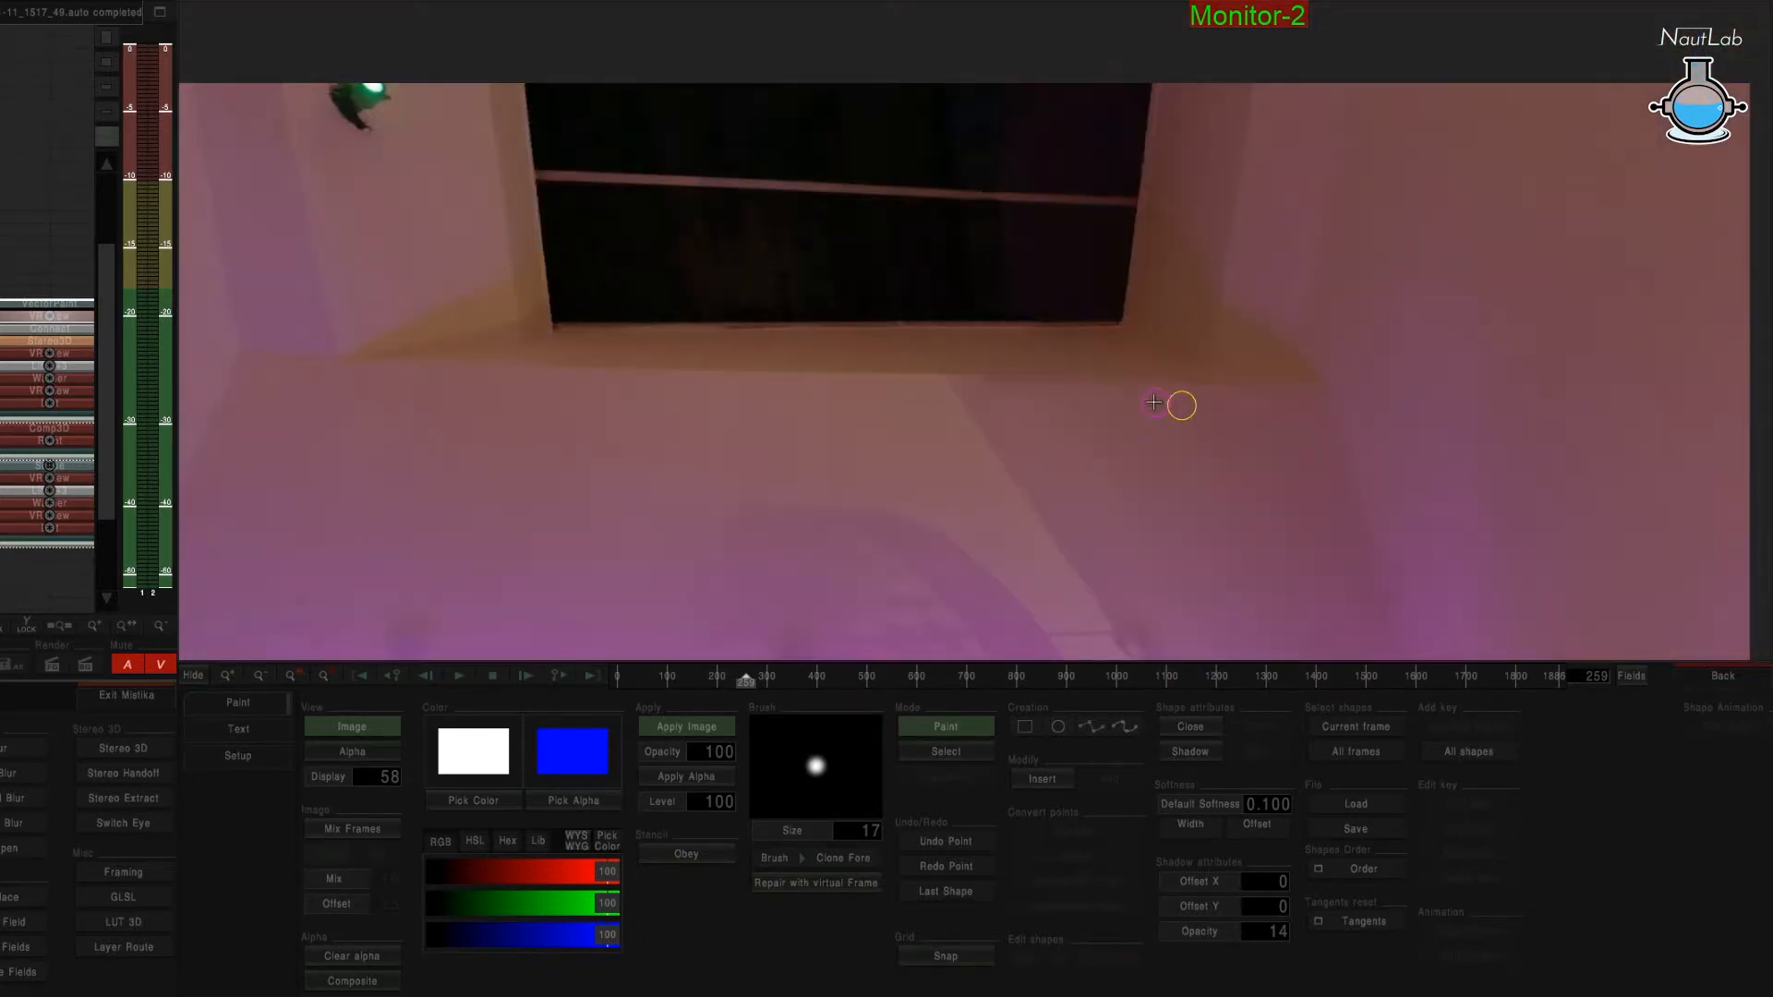
{"action": "scroll", "coordinate": [1153, 403], "scroll_direction": "up", "scroll_amount": 4}
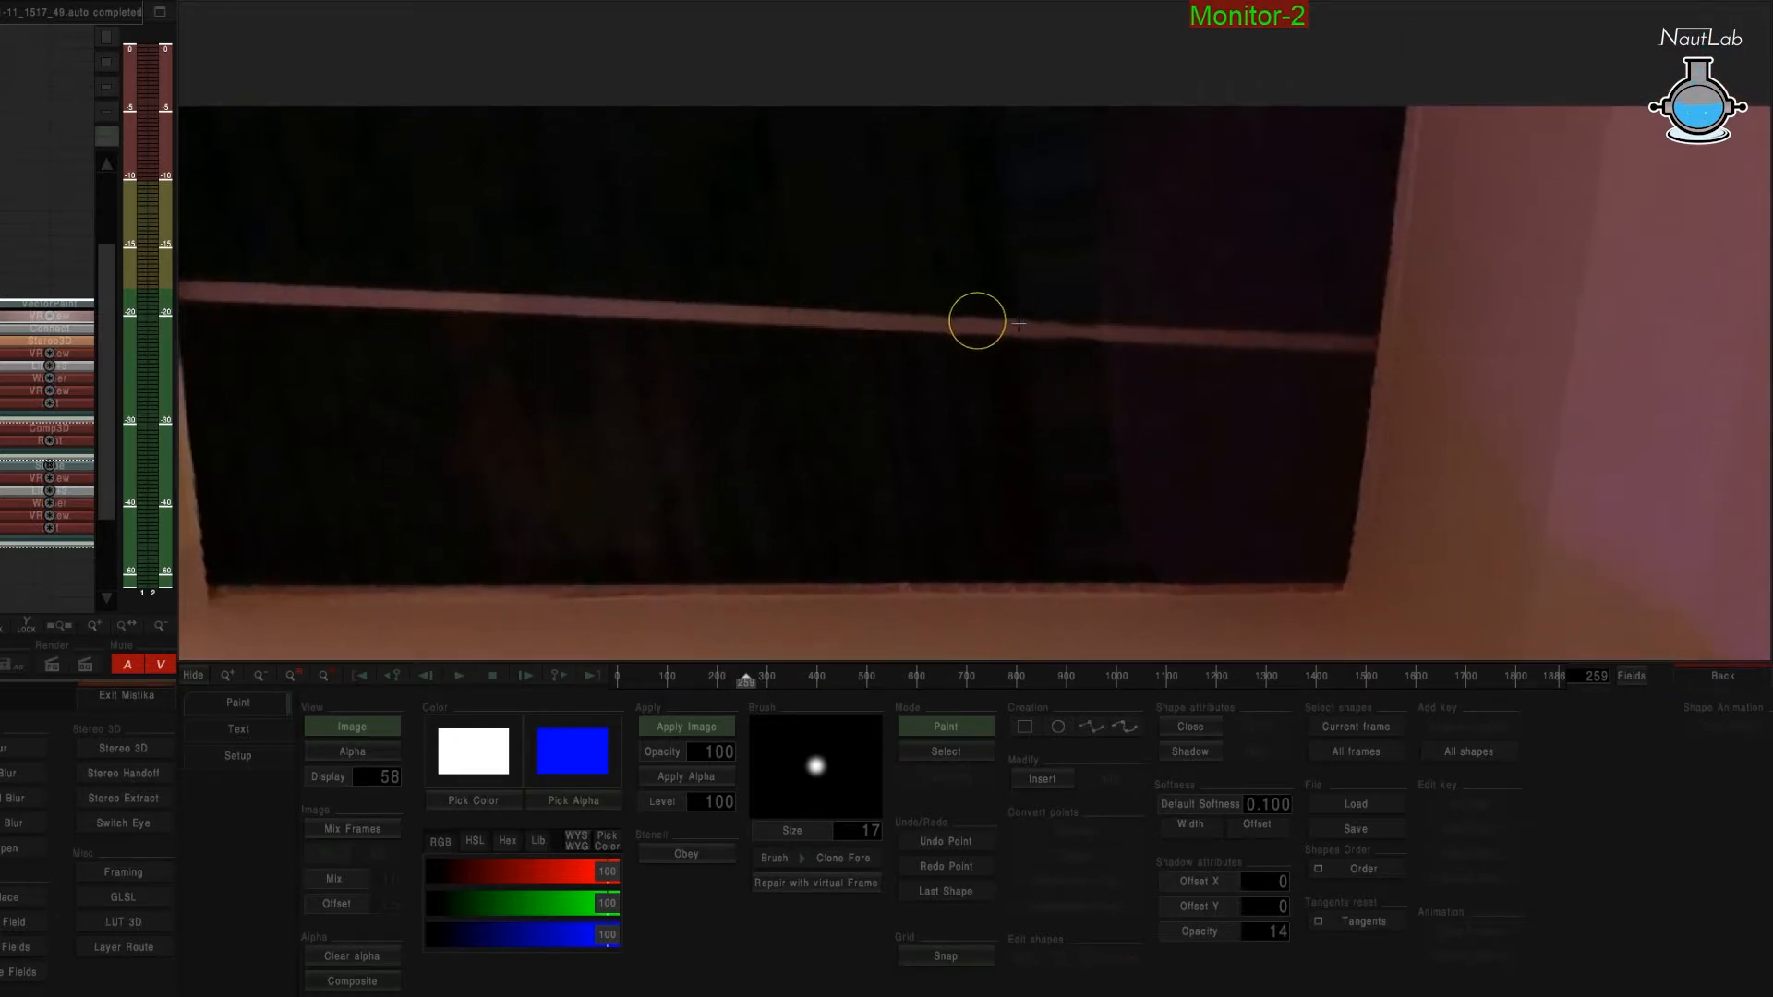
{"action": "mouse_move", "coordinate": [1059, 328]}
{"action": "left_mouse_down"}
{"action": "mouse_move", "coordinate": [1104, 332]}
{"action": "mouse_move", "coordinate": [1051, 330]}
{"action": "left_mouse_up"}
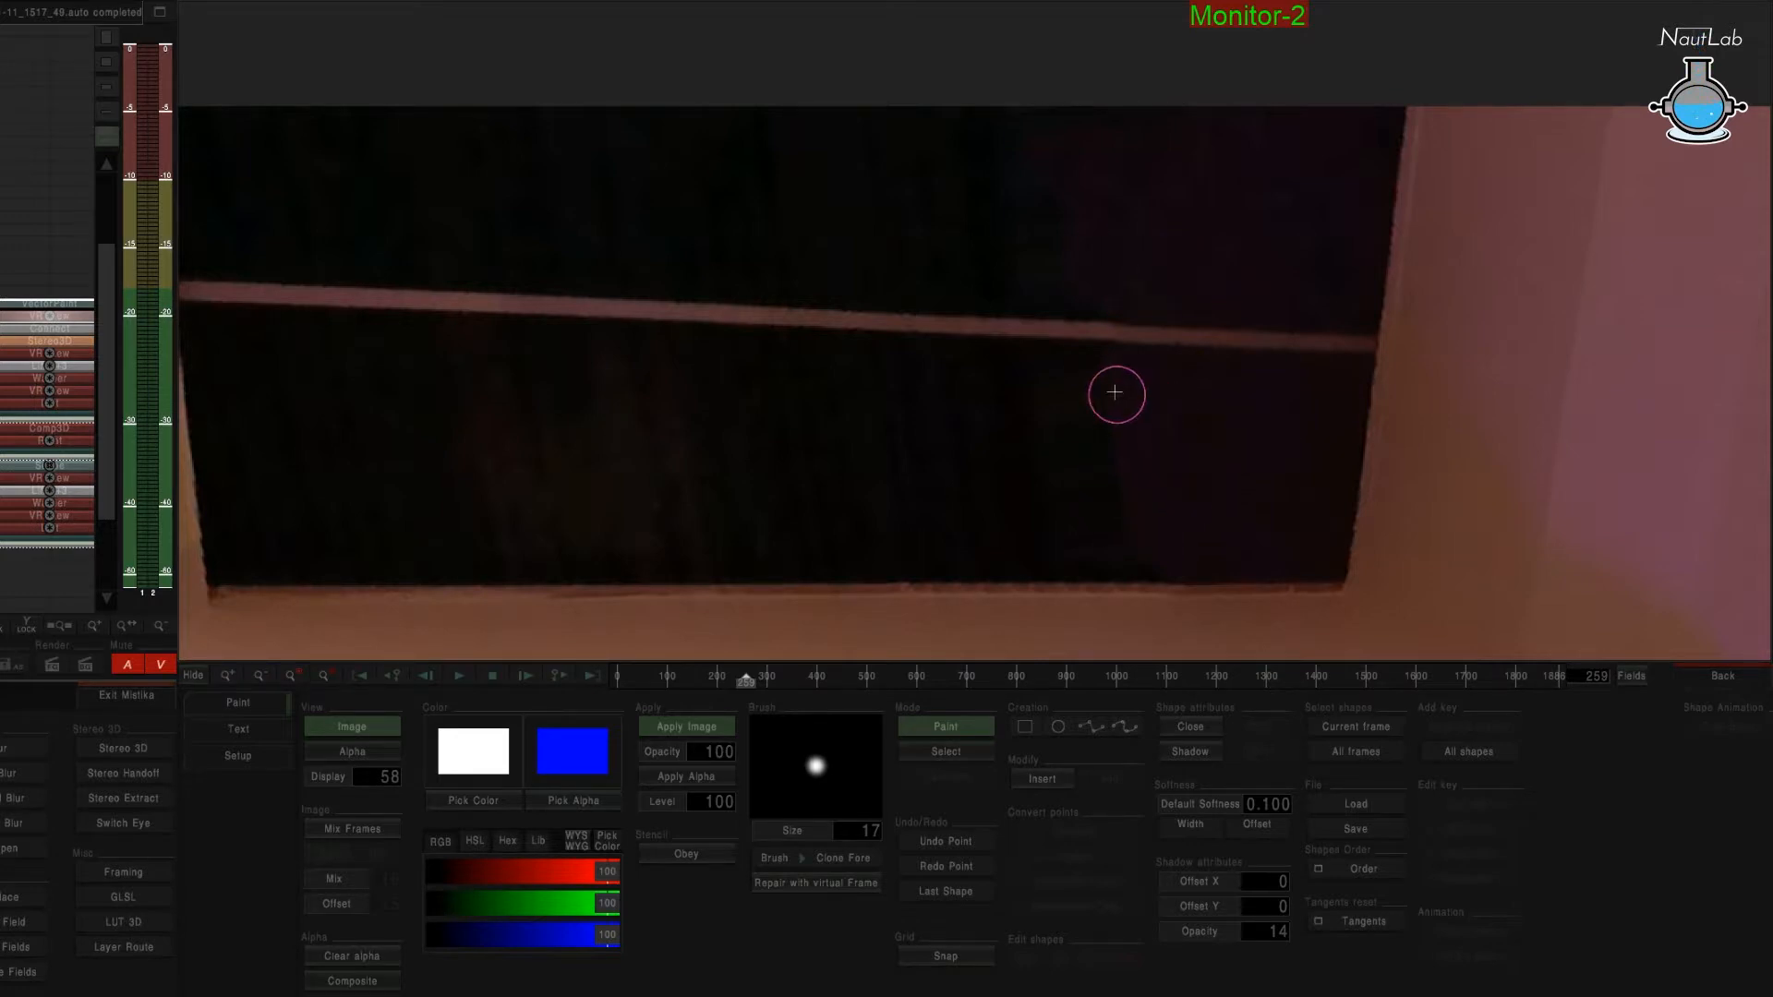
{"action": "left_click_drag", "start_coordinate": [1104, 506], "coordinate": [1131, 515]}
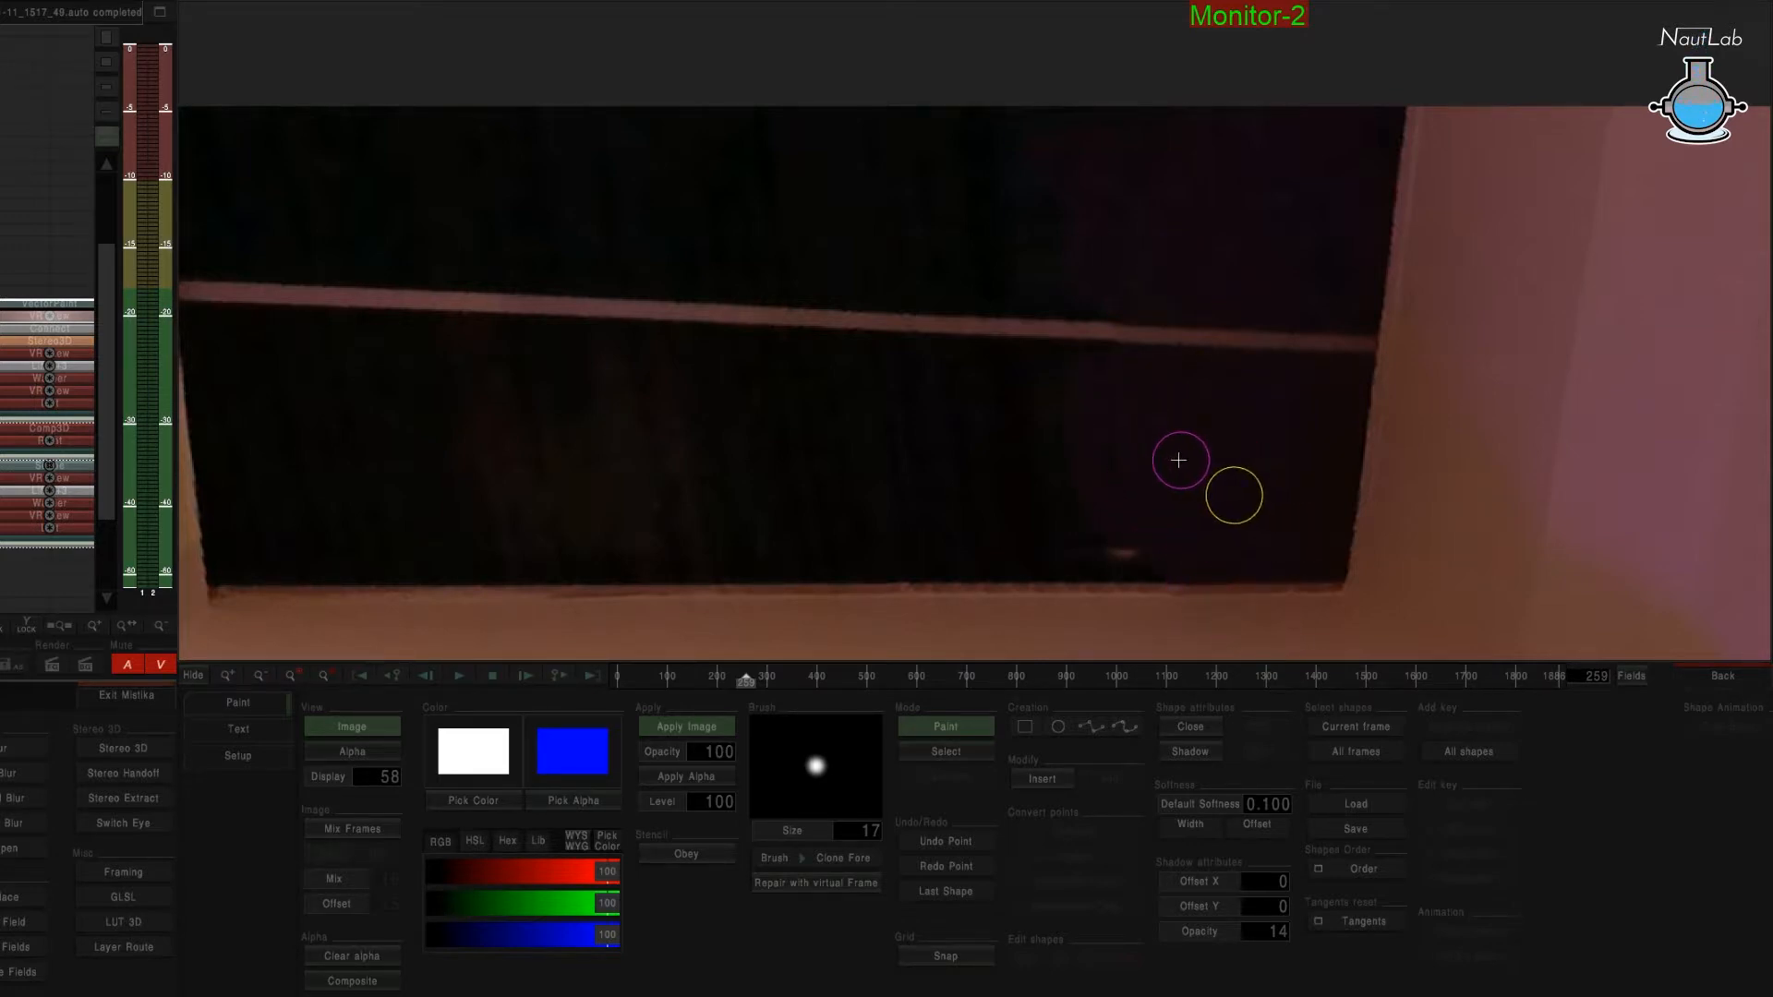
Select the end points of the clone stroke that left a stray light mark above the opening's lower edge and delete them.
{"action": "scroll", "coordinate": [1075, 608], "scroll_direction": "up", "scroll_amount": 1}
{"action": "left_click_drag", "start_coordinate": [1100, 593], "coordinate": [937, 684]}
{"action": "left_click", "coordinate": [946, 750]}
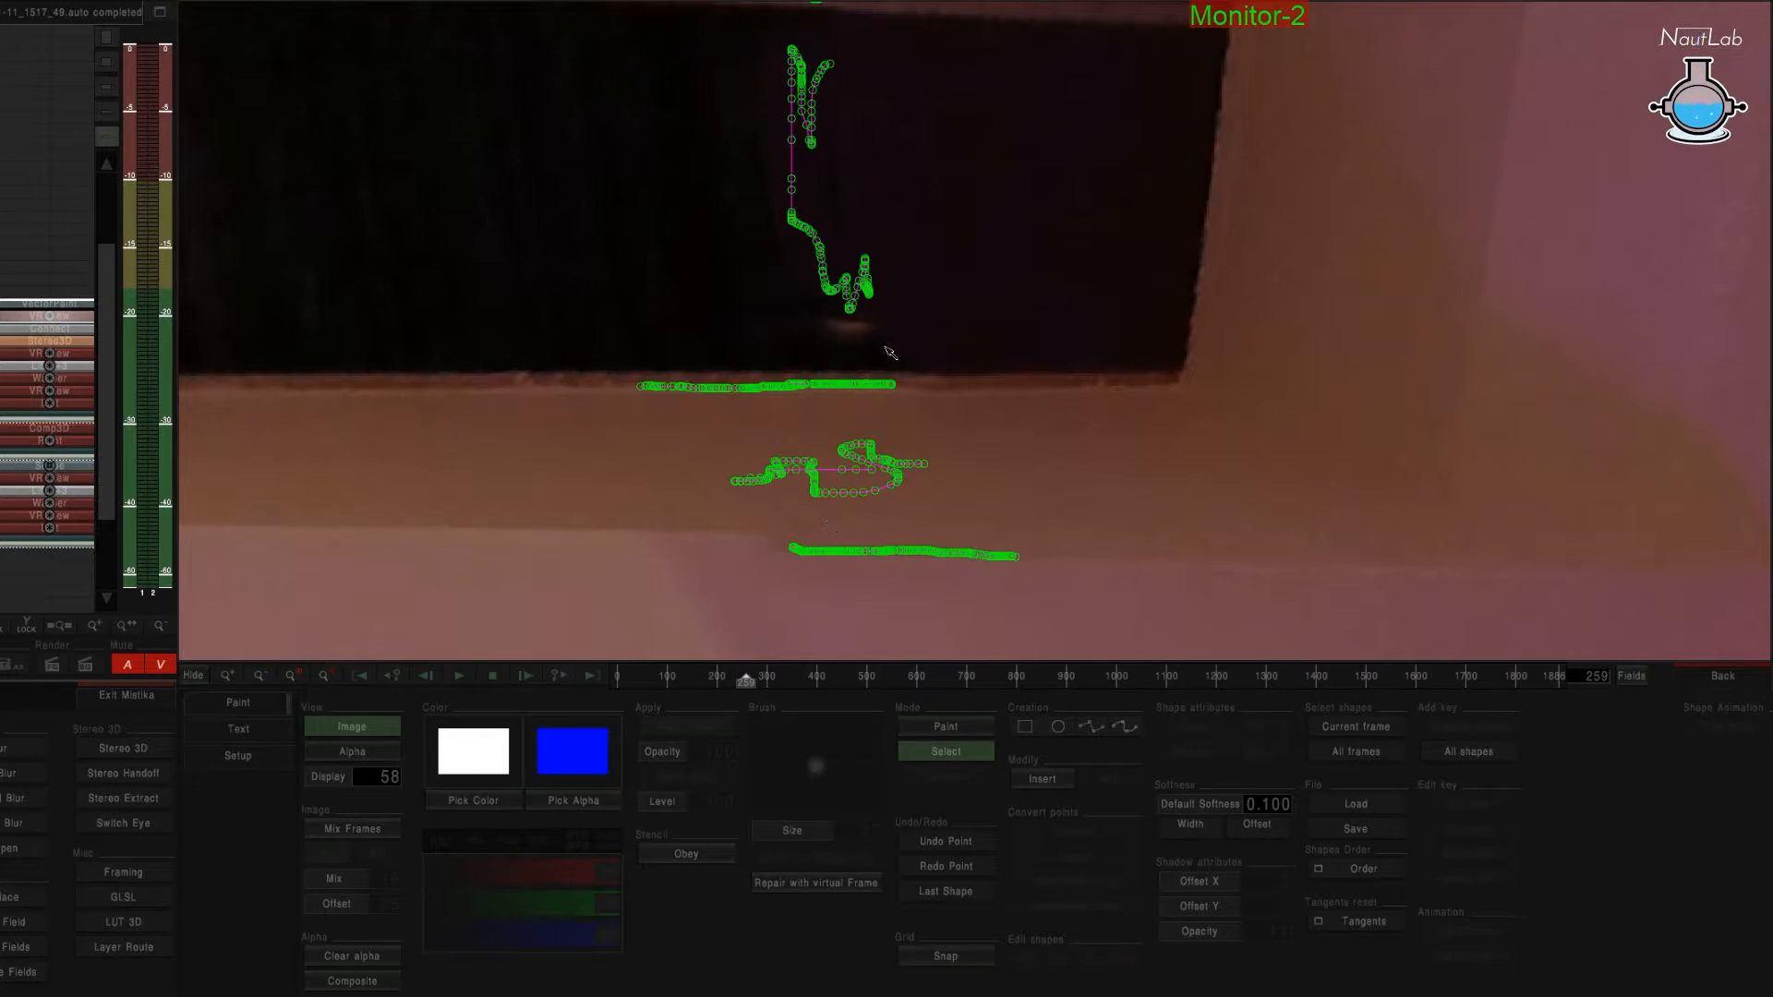
{"action": "left_click_drag", "start_coordinate": [837, 262], "coordinate": [836, 288]}
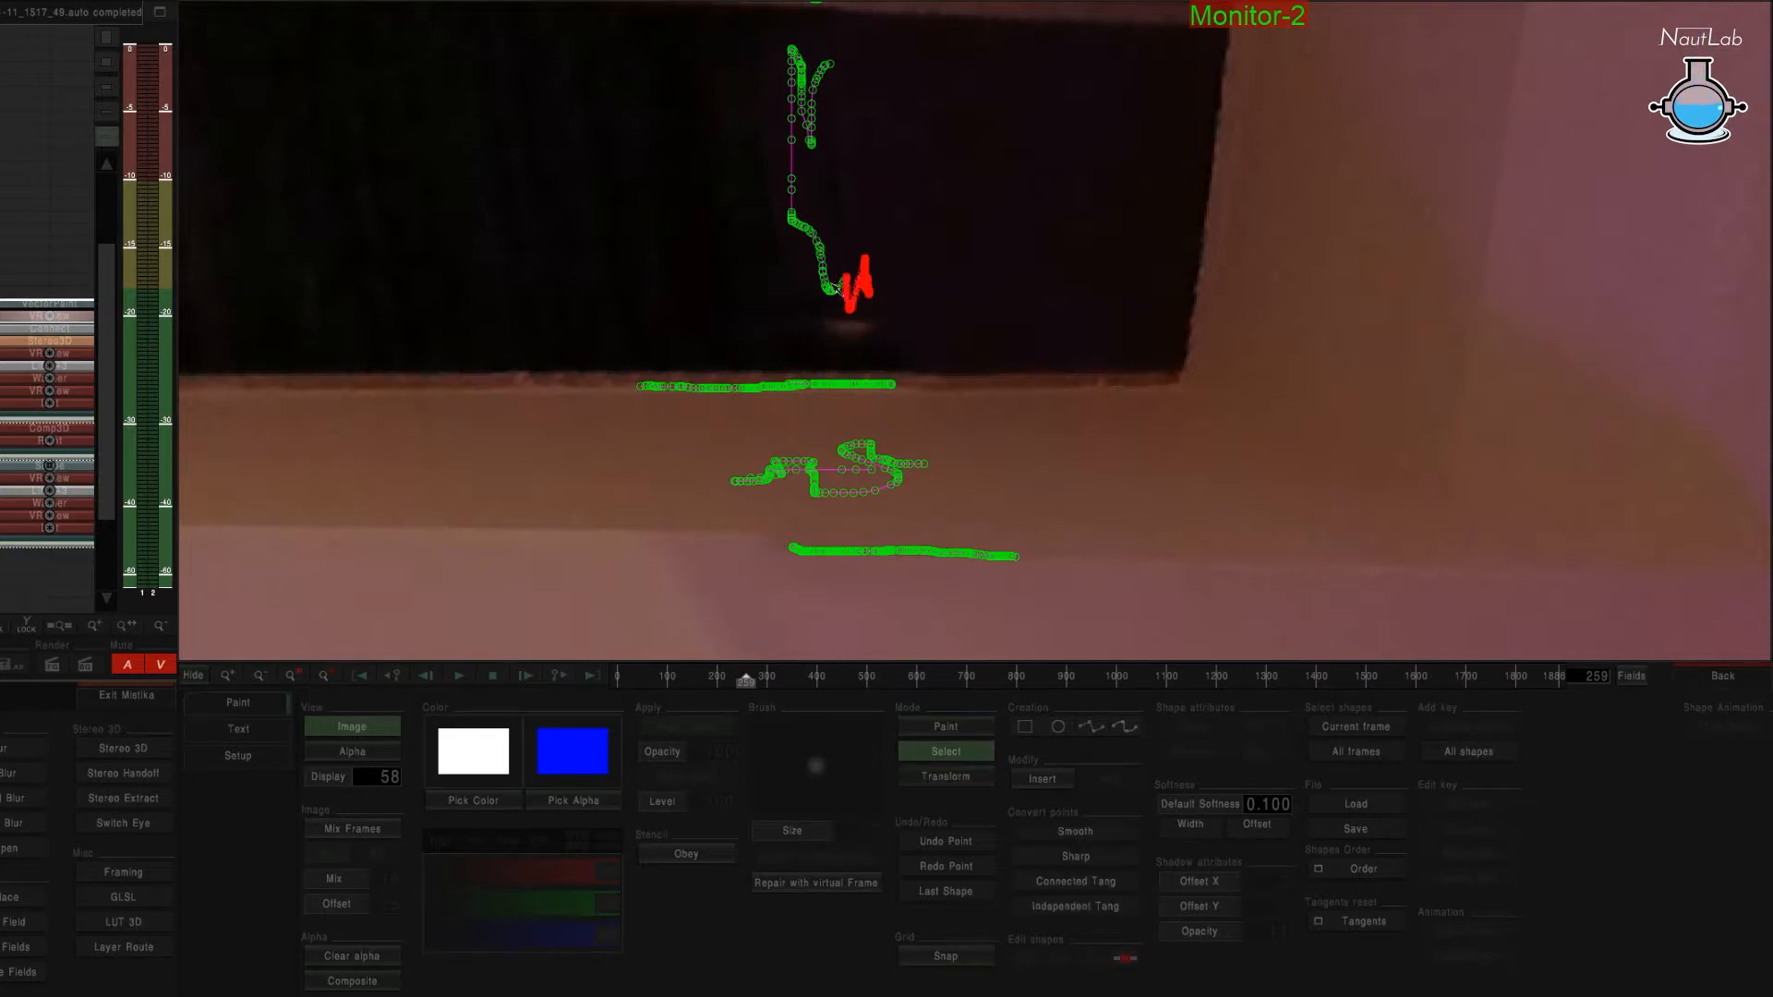
{"action": "key", "text": "Delete"}
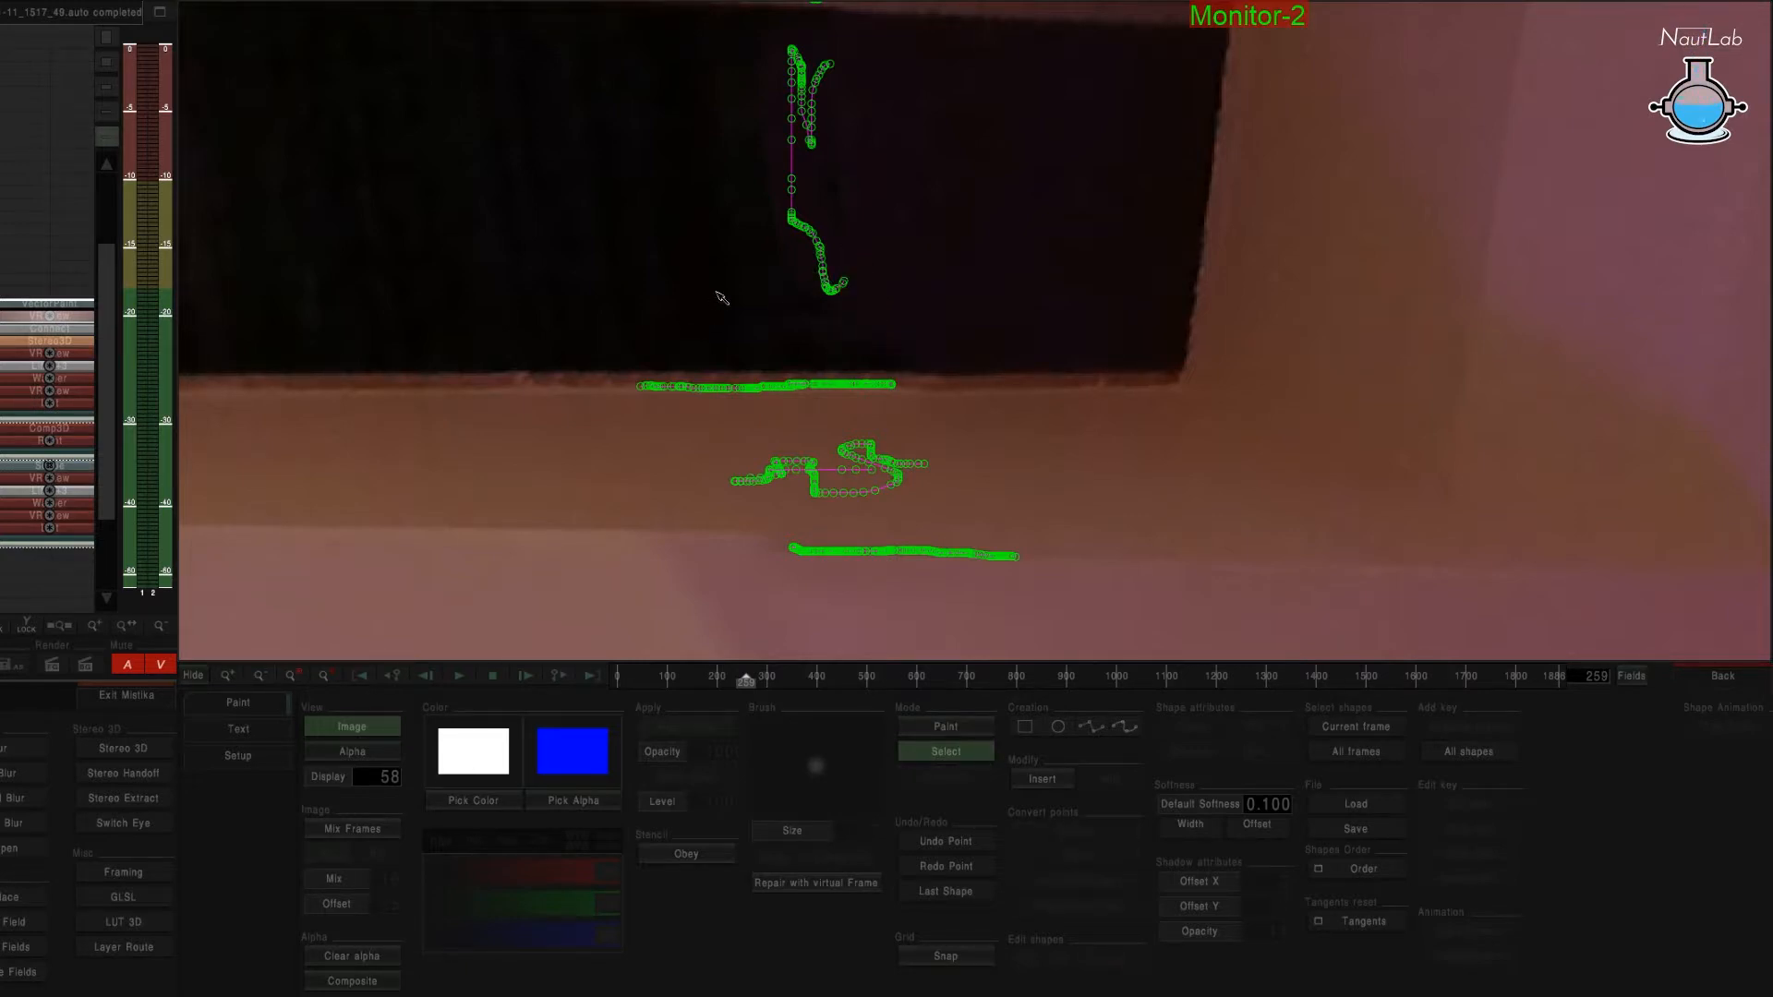
Return to painting, set the clone brush to size 25 and opacity 19, and blend the tonal seam in the dark ceiling panel.
{"action": "left_click", "coordinate": [946, 726]}
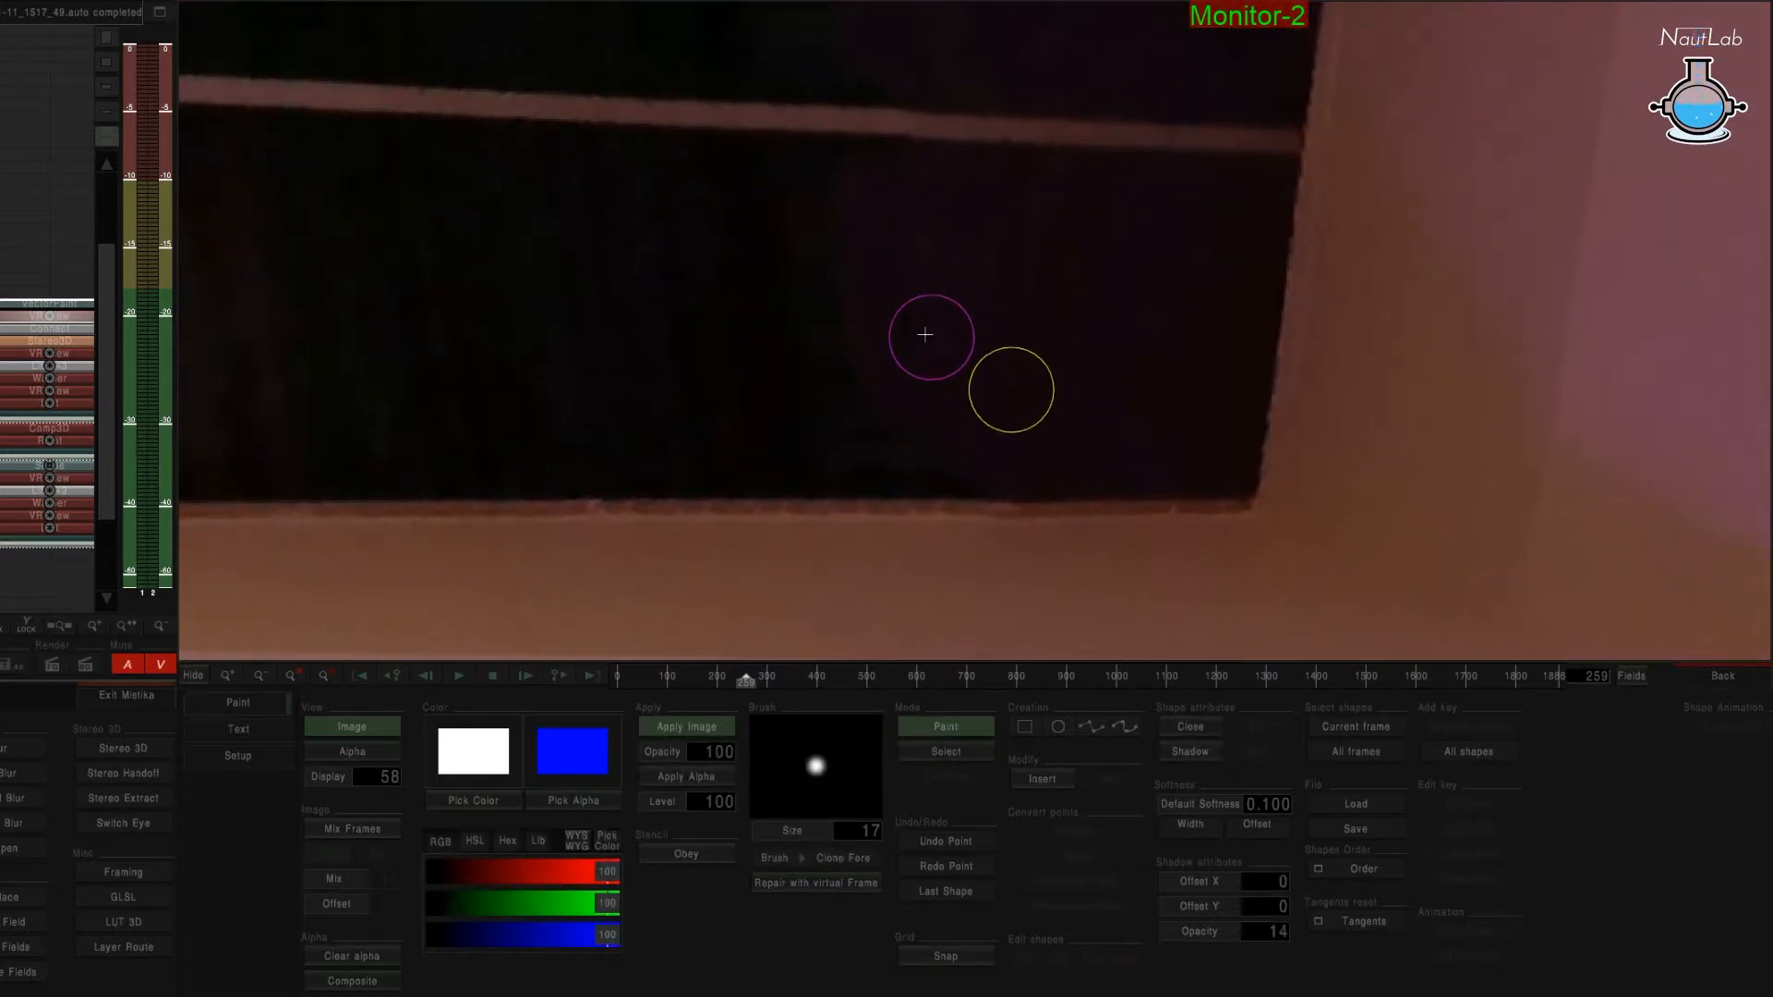
{"action": "scroll", "coordinate": [933, 340], "scroll_direction": "up", "scroll_amount": 1}
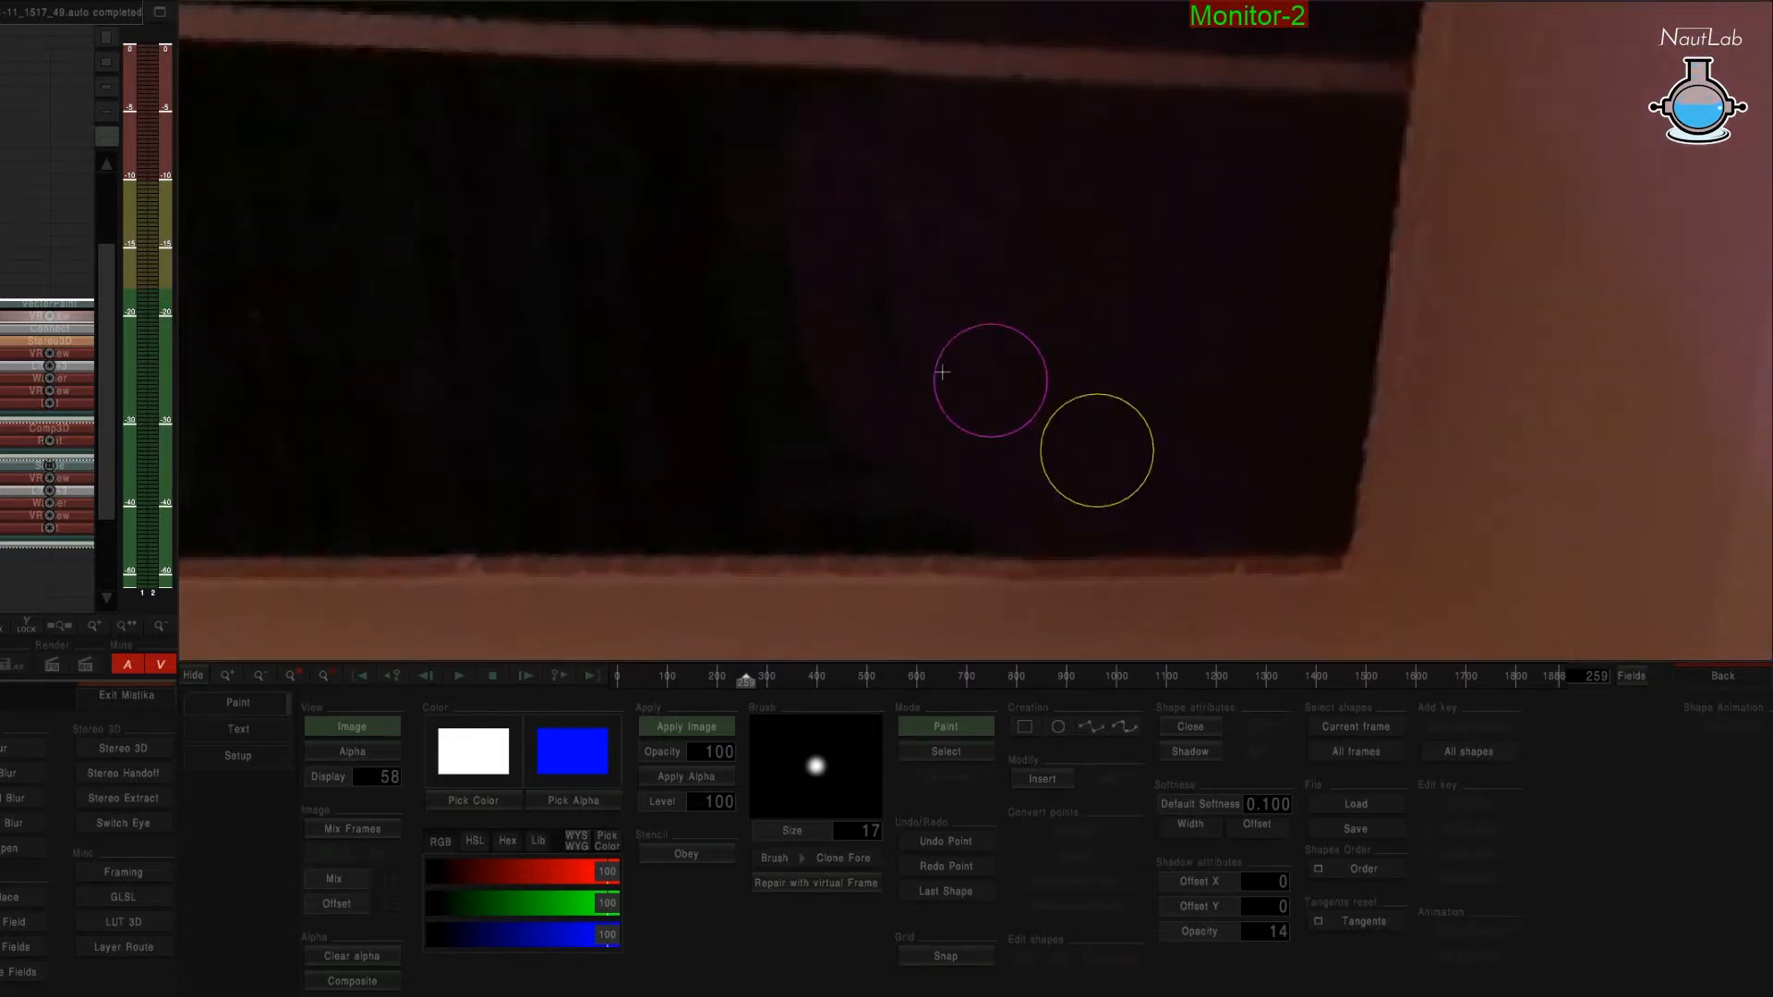
{"action": "left_click_drag", "start_coordinate": [810, 256], "coordinate": [893, 225]}
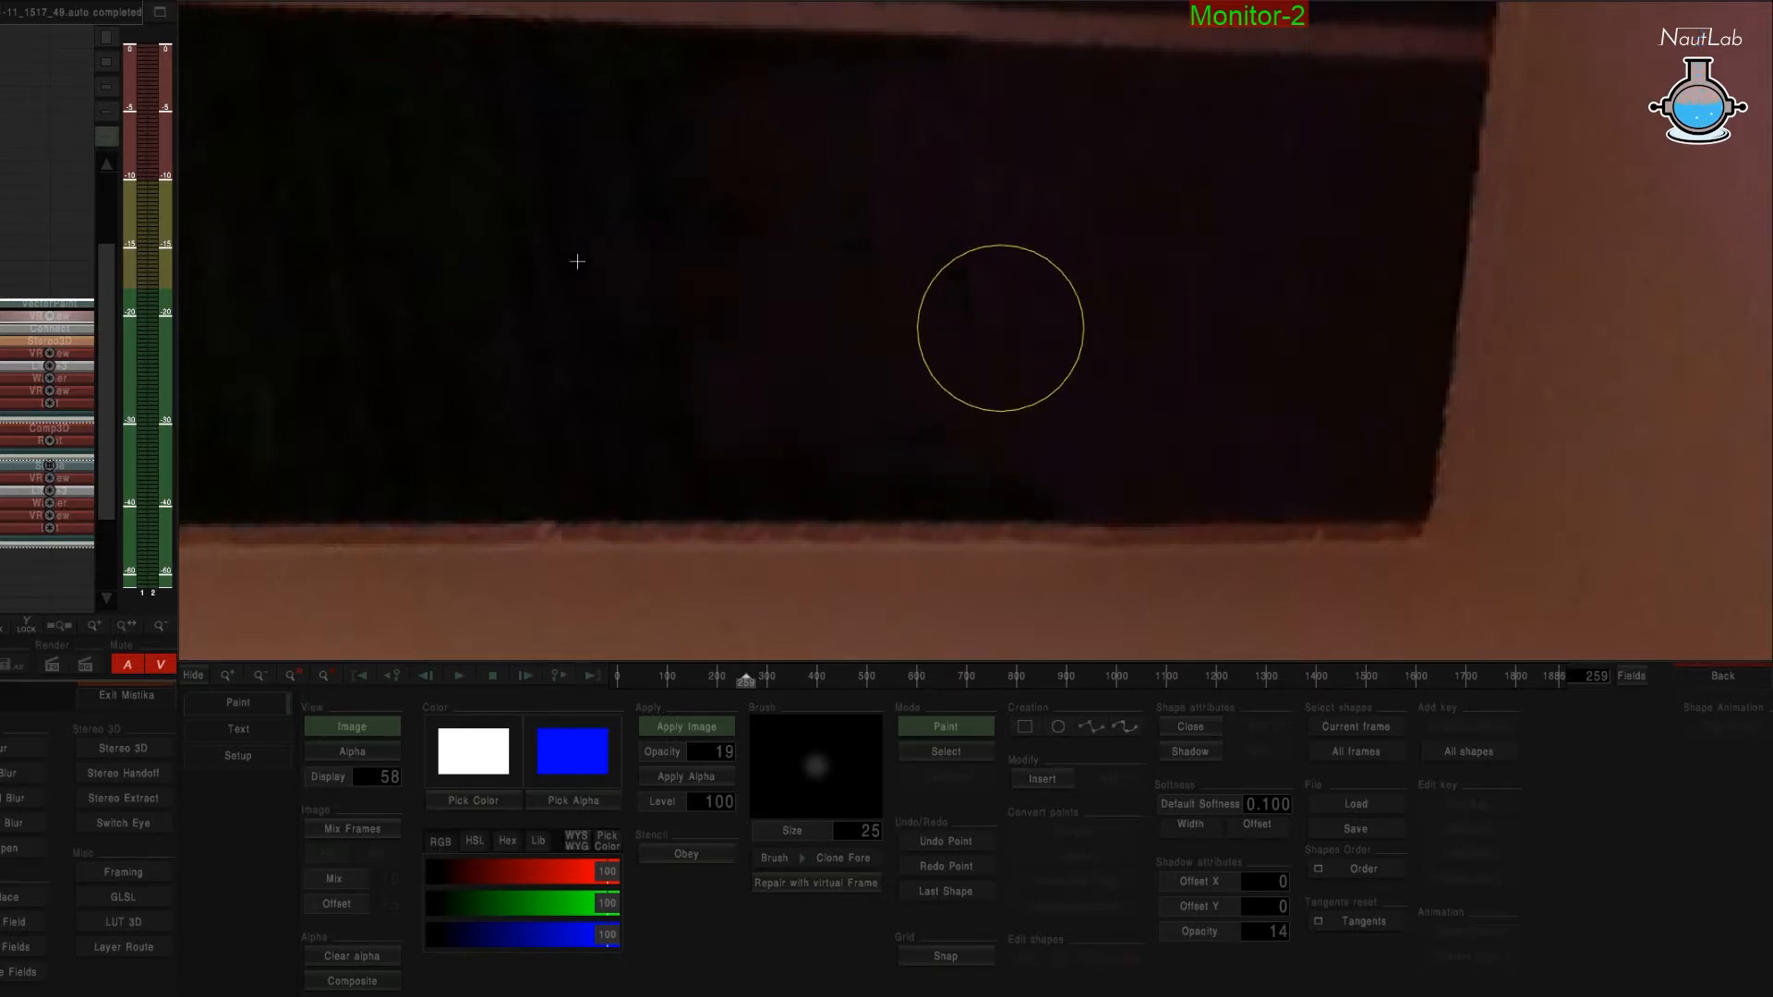
{"action": "left_click_drag", "start_coordinate": [917, 232], "coordinate": [914, 423]}
{"action": "left_click_drag", "start_coordinate": [909, 180], "coordinate": [904, 403]}
{"action": "left_click", "coordinate": [1009, 128], "text": "ctrl"}
{"action": "mouse_move", "coordinate": [884, 182]}
{"action": "left_mouse_down"}
{"action": "mouse_move", "coordinate": [716, 147]}
{"action": "mouse_move", "coordinate": [776, 147]}
{"action": "mouse_move", "coordinate": [726, 187]}
{"action": "mouse_move", "coordinate": [769, 211]}
{"action": "mouse_move", "coordinate": [753, 247]}
{"action": "left_mouse_up"}
{"action": "left_click", "coordinate": [1137, 286], "text": "ctrl"}
{"action": "mouse_move", "coordinate": [901, 318]}
{"action": "left_mouse_down"}
{"action": "mouse_move", "coordinate": [685, 310]}
{"action": "mouse_move", "coordinate": [875, 323]}
{"action": "mouse_move", "coordinate": [729, 330]}
{"action": "left_mouse_up"}
{"action": "left_click", "coordinate": [1050, 283], "text": "ctrl"}
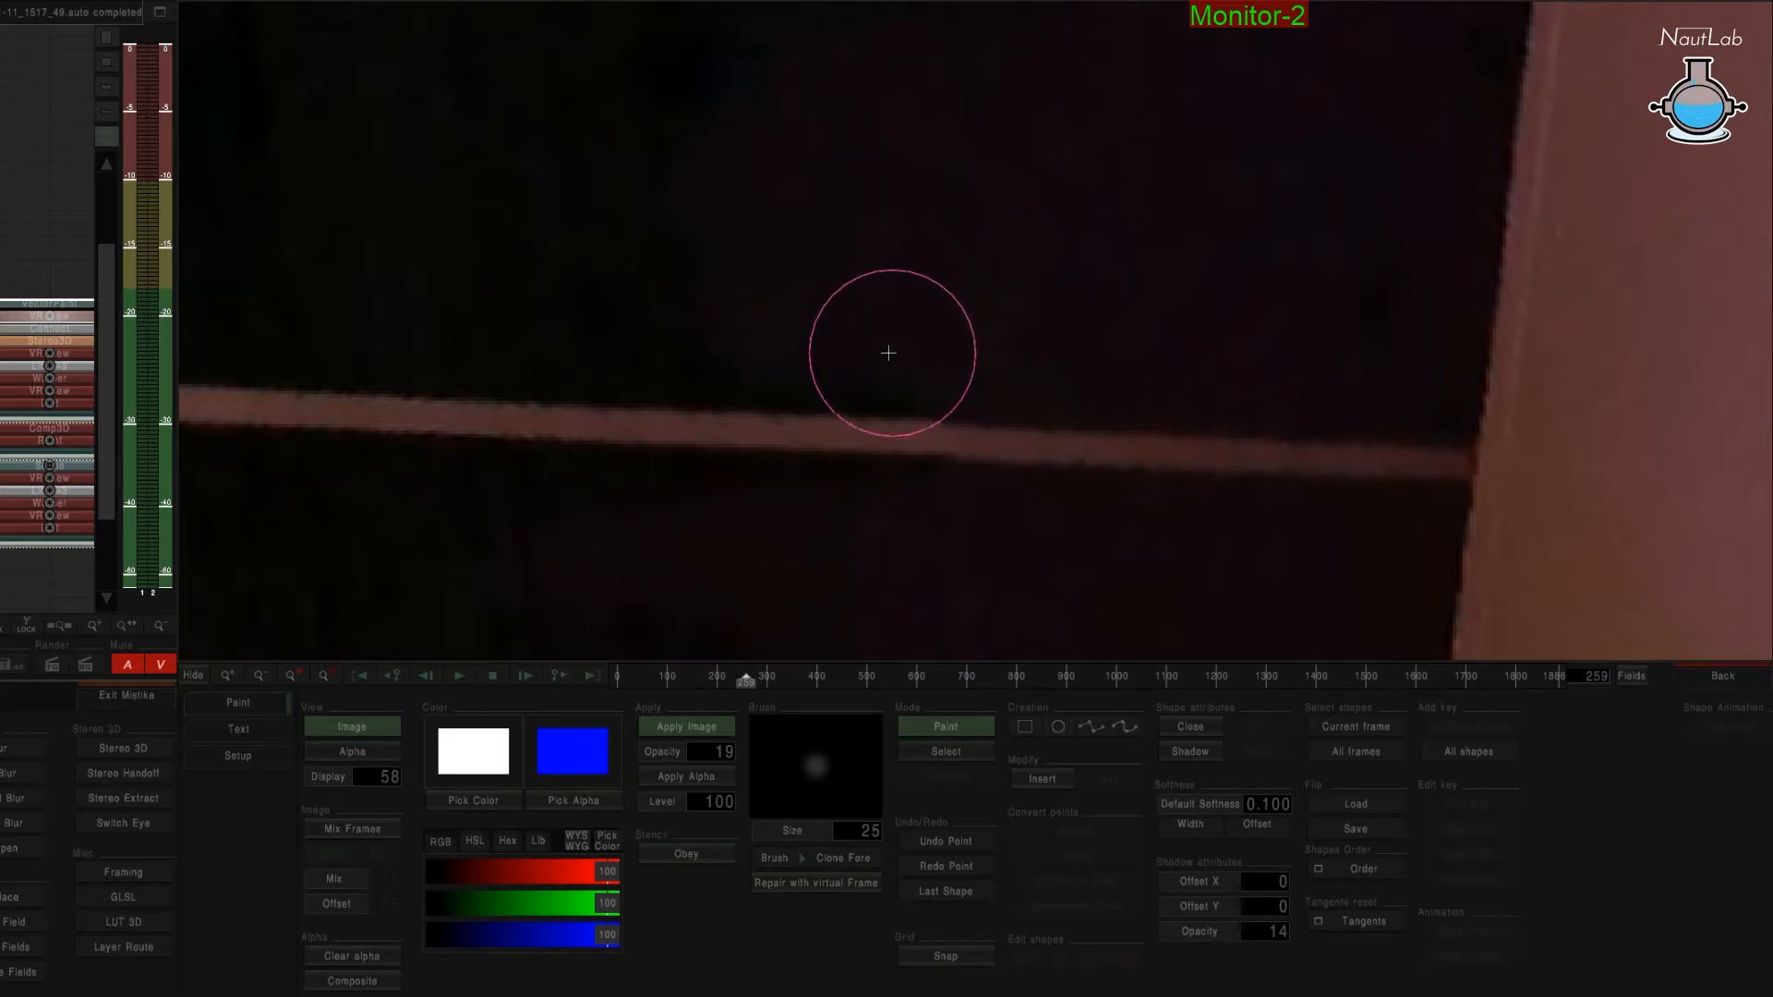
Clone neighbouring dark texture over the tonal seam in the panel above the light ceiling beam.
{"action": "left_click_drag", "start_coordinate": [887, 324], "coordinate": [715, 312]}
{"action": "left_click", "coordinate": [1134, 338], "text": "ctrl"}
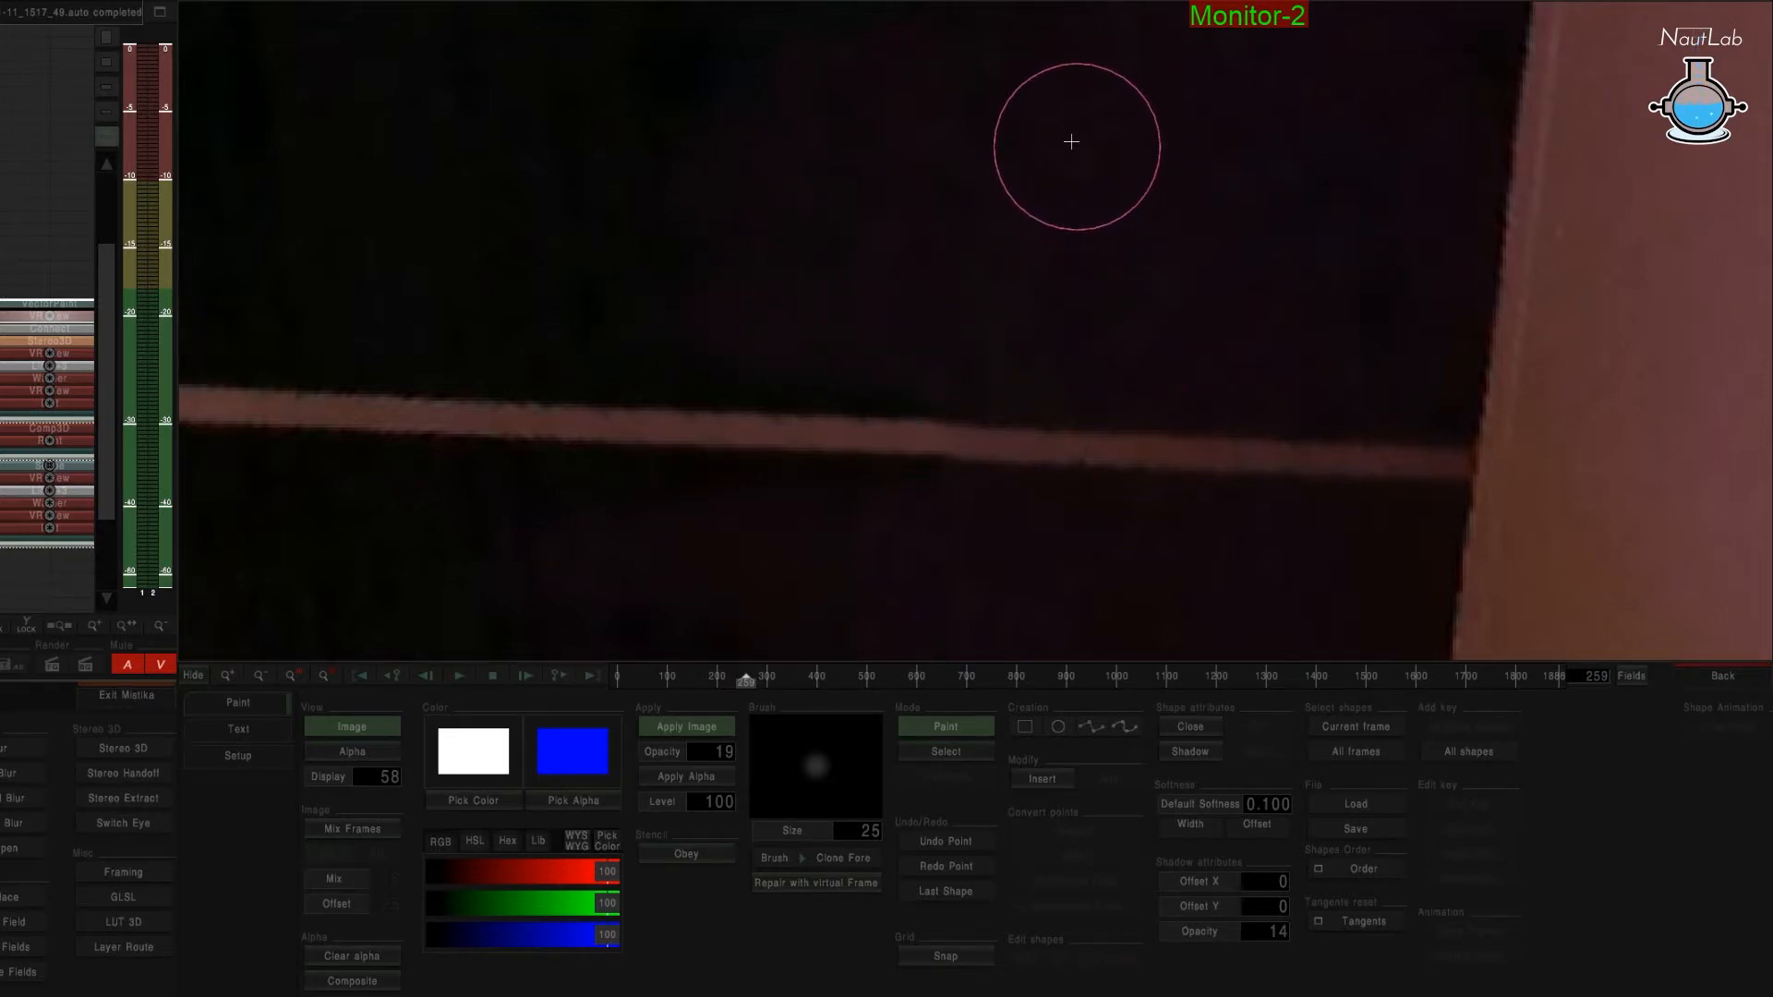
{"action": "left_click_drag", "start_coordinate": [1069, 142], "coordinate": [1097, 327]}
{"action": "left_click", "coordinate": [1097, 290], "text": "ctrl"}
{"action": "mouse_move", "coordinate": [985, 296]}
{"action": "left_mouse_down"}
{"action": "mouse_move", "coordinate": [594, 288]}
{"action": "mouse_move", "coordinate": [749, 357]}
{"action": "mouse_move", "coordinate": [455, 364]}
{"action": "mouse_move", "coordinate": [415, 345]}
{"action": "mouse_move", "coordinate": [693, 297]}
{"action": "mouse_move", "coordinate": [834, 298]}
{"action": "mouse_move", "coordinate": [726, 353]}
{"action": "left_mouse_up"}
{"action": "left_click", "coordinate": [443, 343], "text": "ctrl"}
{"action": "mouse_move", "coordinate": [727, 353]}
{"action": "left_mouse_down"}
{"action": "mouse_move", "coordinate": [784, 376]}
{"action": "mouse_move", "coordinate": [780, 413]}
{"action": "left_mouse_up"}
{"action": "mouse_move", "coordinate": [780, 414]}
{"action": "left_mouse_down"}
{"action": "mouse_move", "coordinate": [777, 435]}
{"action": "mouse_move", "coordinate": [659, 407]}
{"action": "left_mouse_up"}
Clone over the remaining uneven dark patches in the panel below the light ceiling beam.
{"action": "left_click_drag", "start_coordinate": [774, 618], "coordinate": [800, 384]}
{"action": "left_click_drag", "start_coordinate": [646, 554], "coordinate": [685, 328]}
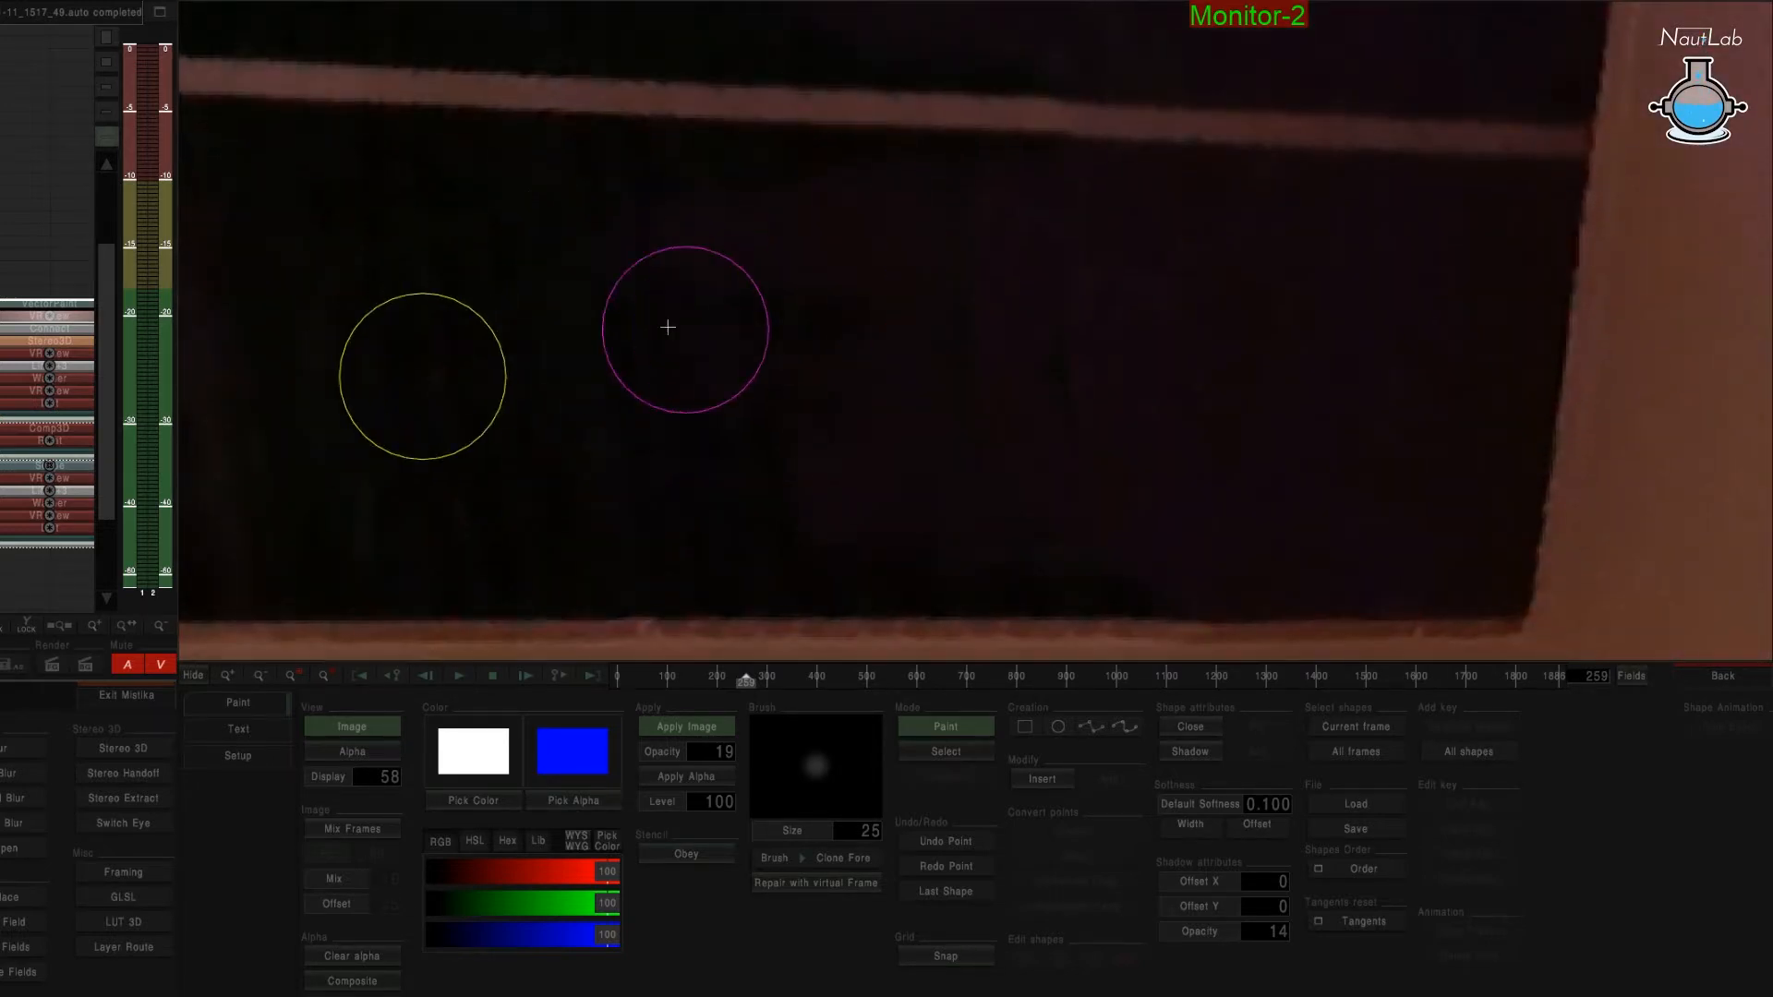
{"action": "left_click", "coordinate": [586, 336], "text": "ctrl"}
{"action": "mouse_move", "coordinate": [741, 445]}
{"action": "left_mouse_down"}
{"action": "mouse_move", "coordinate": [879, 447]}
{"action": "mouse_move", "coordinate": [751, 475]}
{"action": "left_mouse_up"}
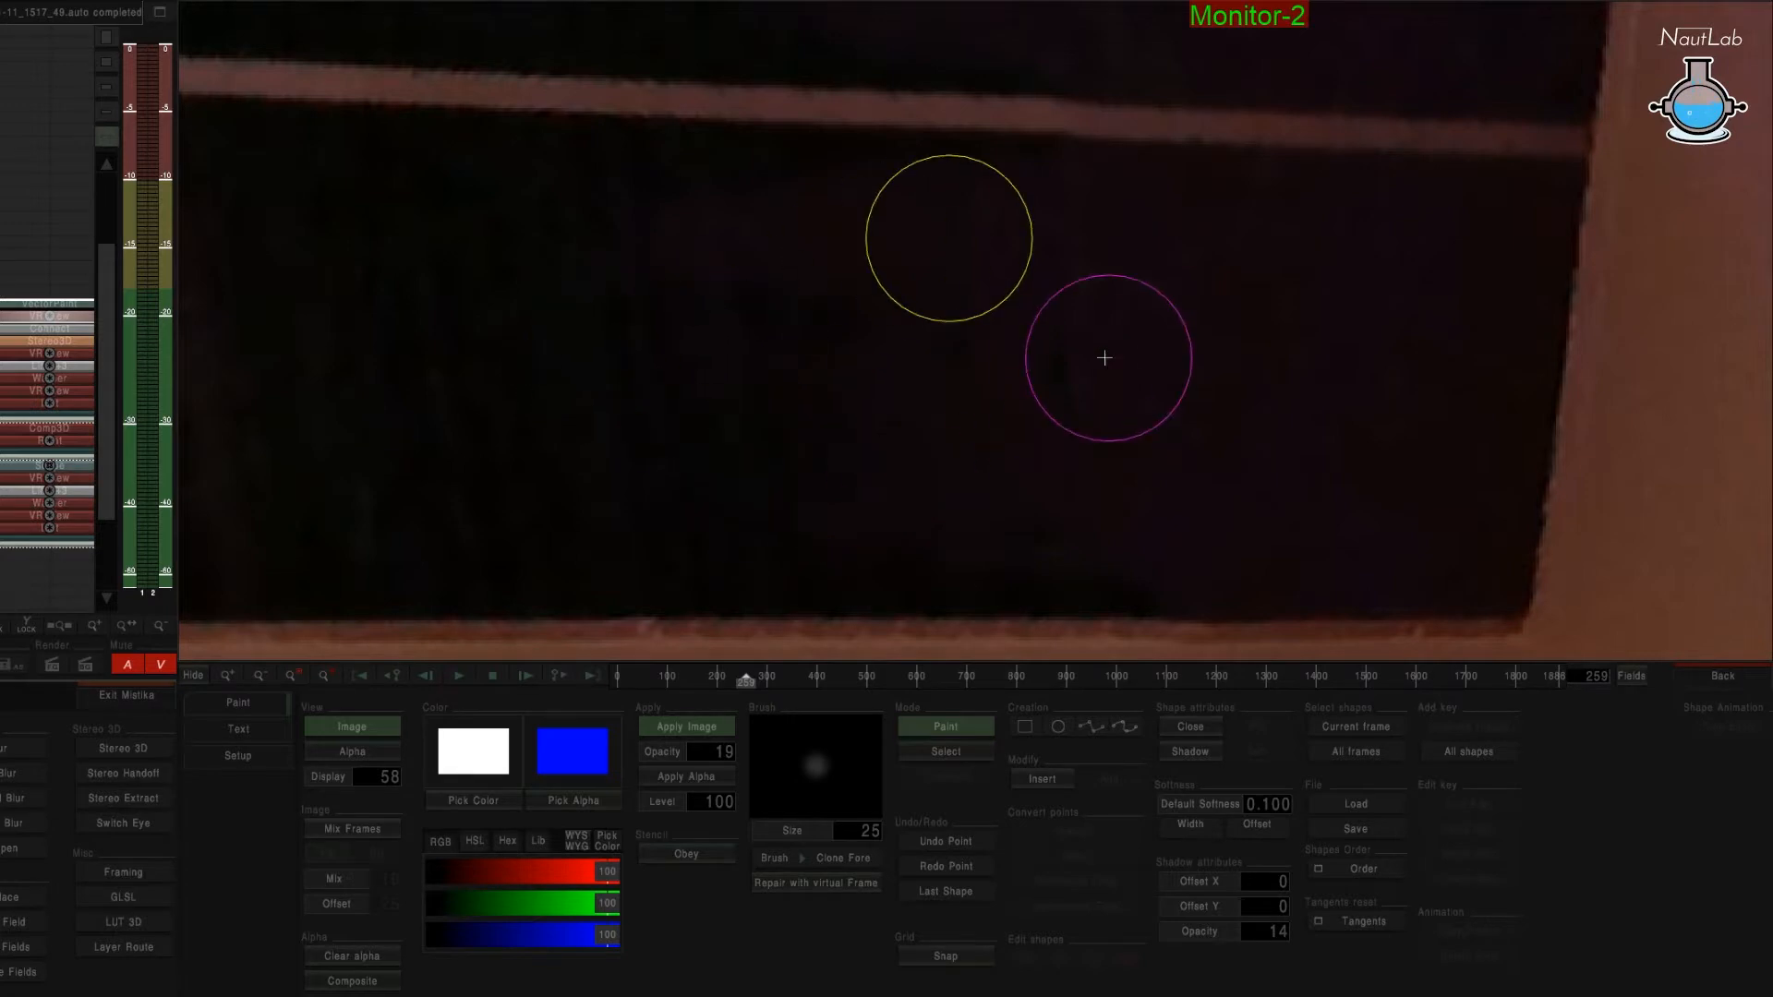
{"action": "scroll", "coordinate": [1061, 356], "scroll_direction": "down", "scroll_amount": 3}
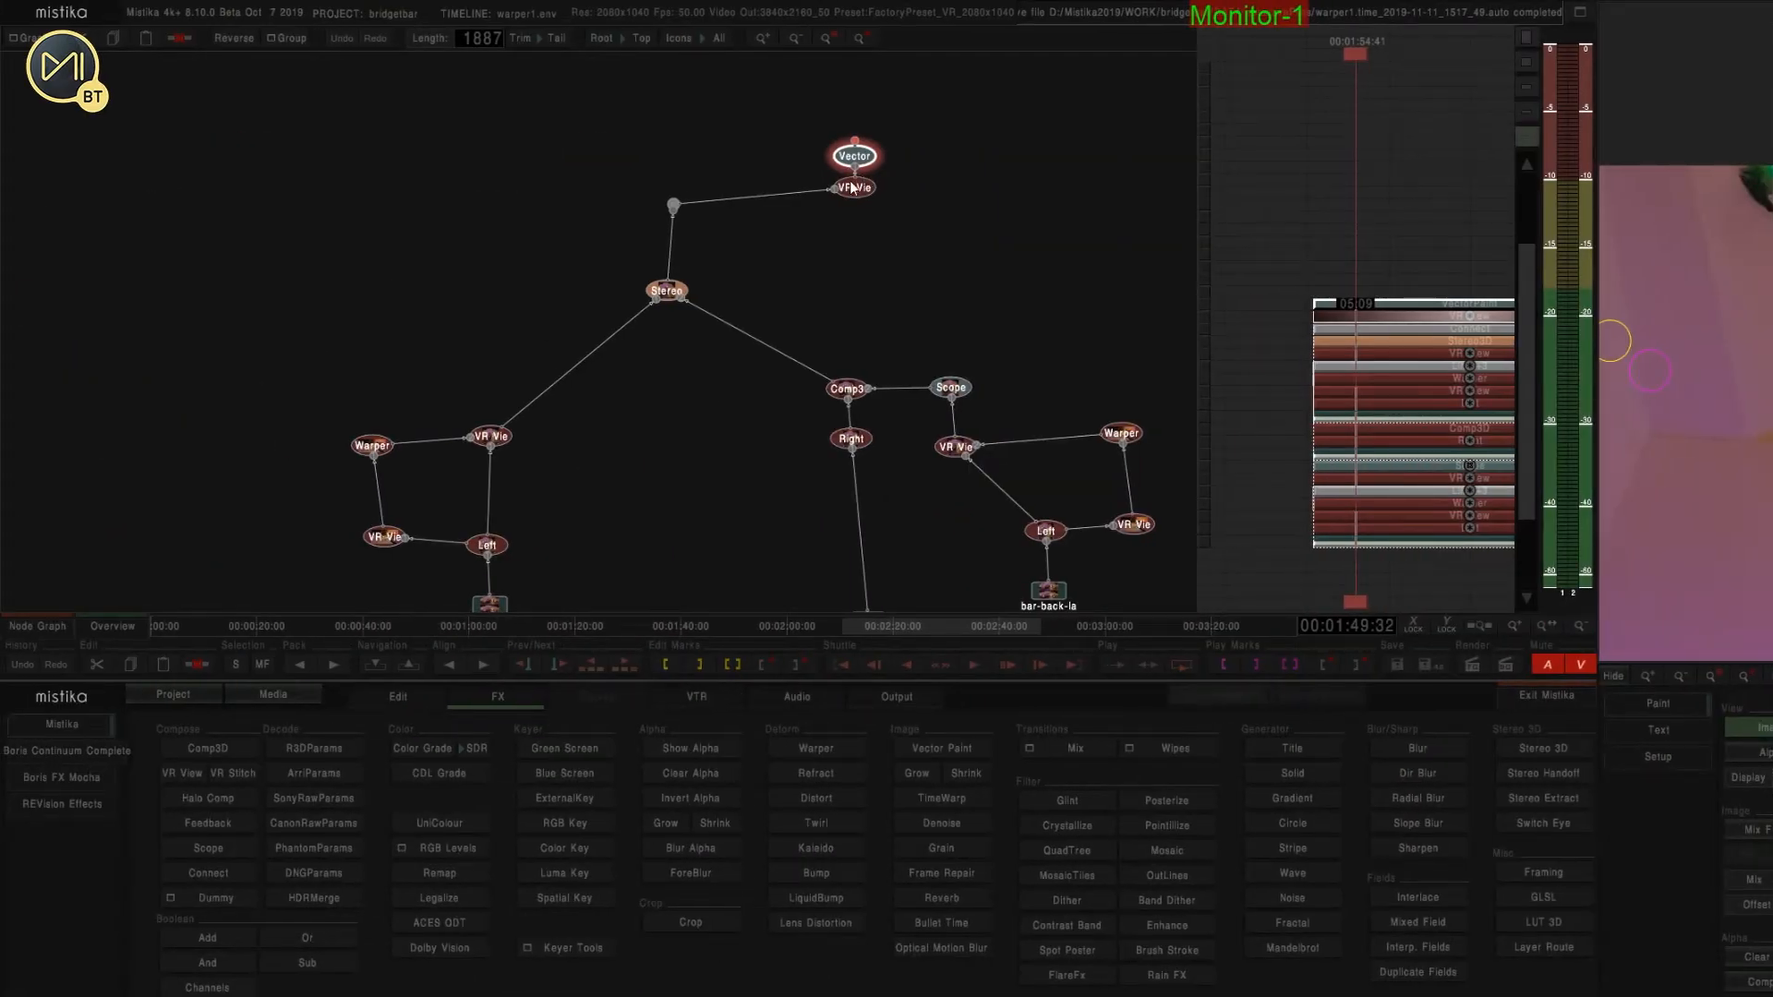
Duplicate the VR View node under Vector Paint, place the copy beside it and reopen the Vector Paint effect.
{"action": "mouse_move", "coordinate": [854, 159]}
{"action": "left_mouse_down"}
{"action": "mouse_move", "coordinate": [886, 148]}
{"action": "mouse_move", "coordinate": [853, 191]}
{"action": "mouse_move", "coordinate": [955, 236]}
{"action": "mouse_move", "coordinate": [734, 114]}
{"action": "left_mouse_up"}
{"action": "left_click", "coordinate": [890, 144]}
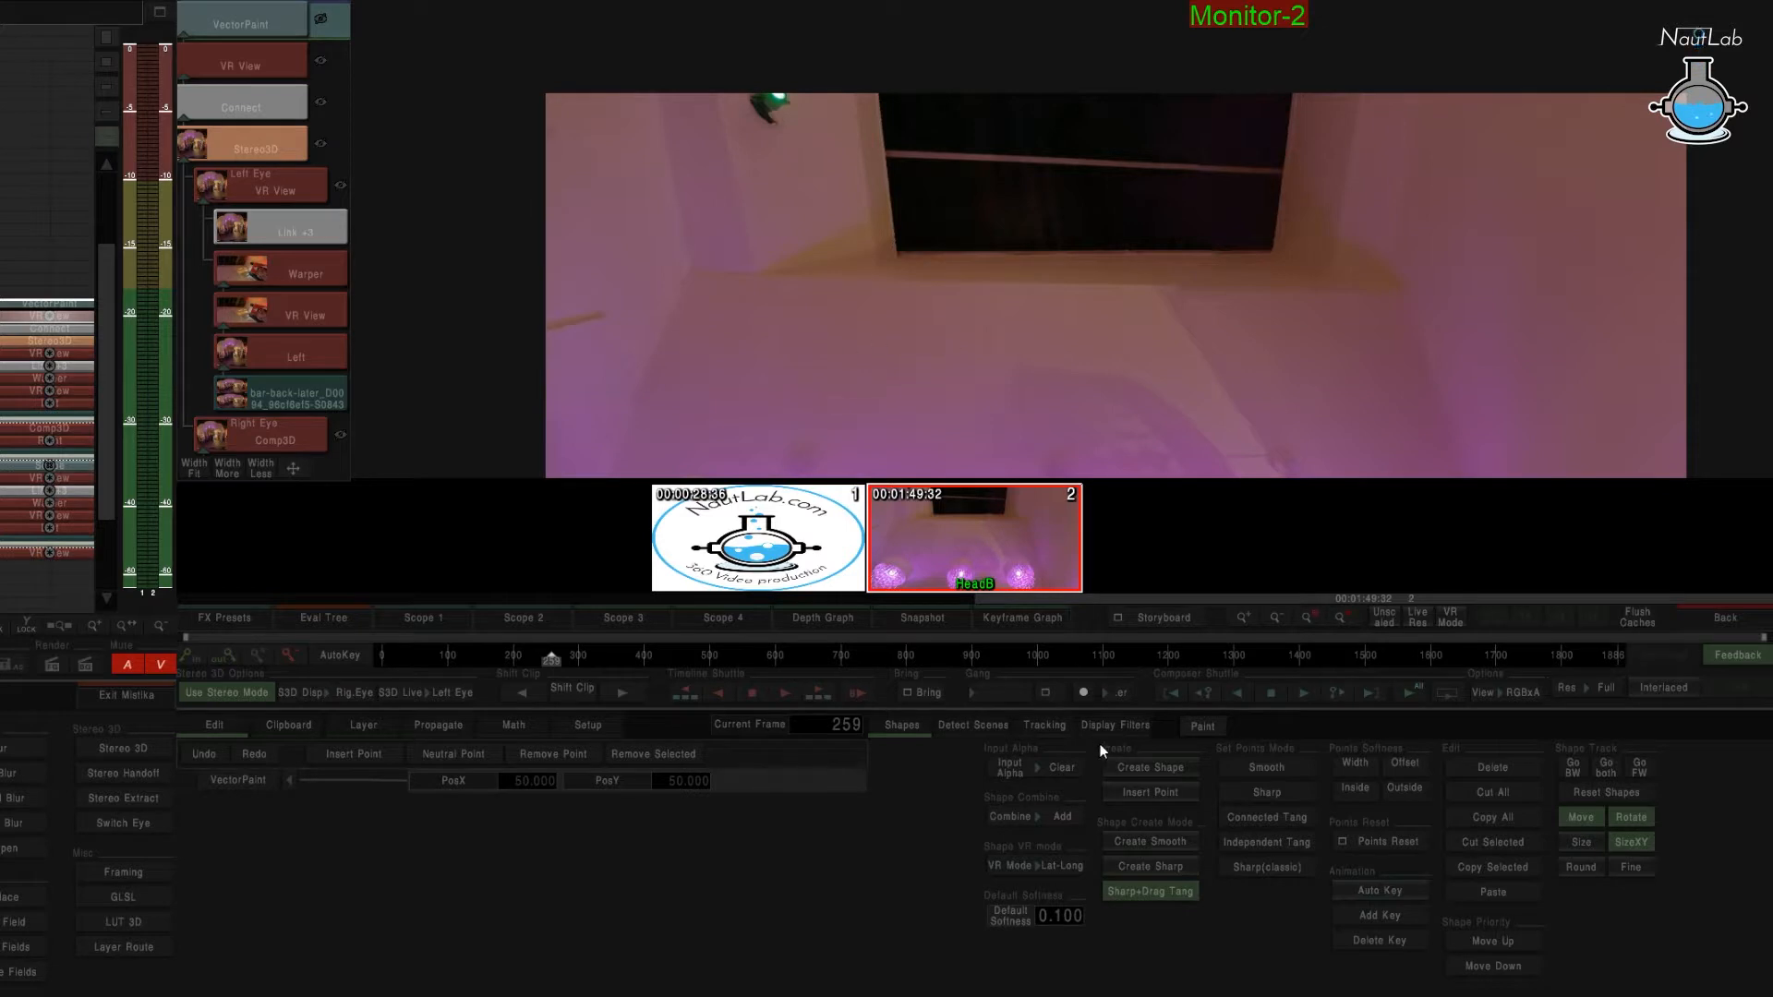
Inspect the ceiling repair, look at the animation of all frames' paint shapes in the Time Editor and scrub through the shot.
{"action": "left_click", "coordinate": [1203, 726]}
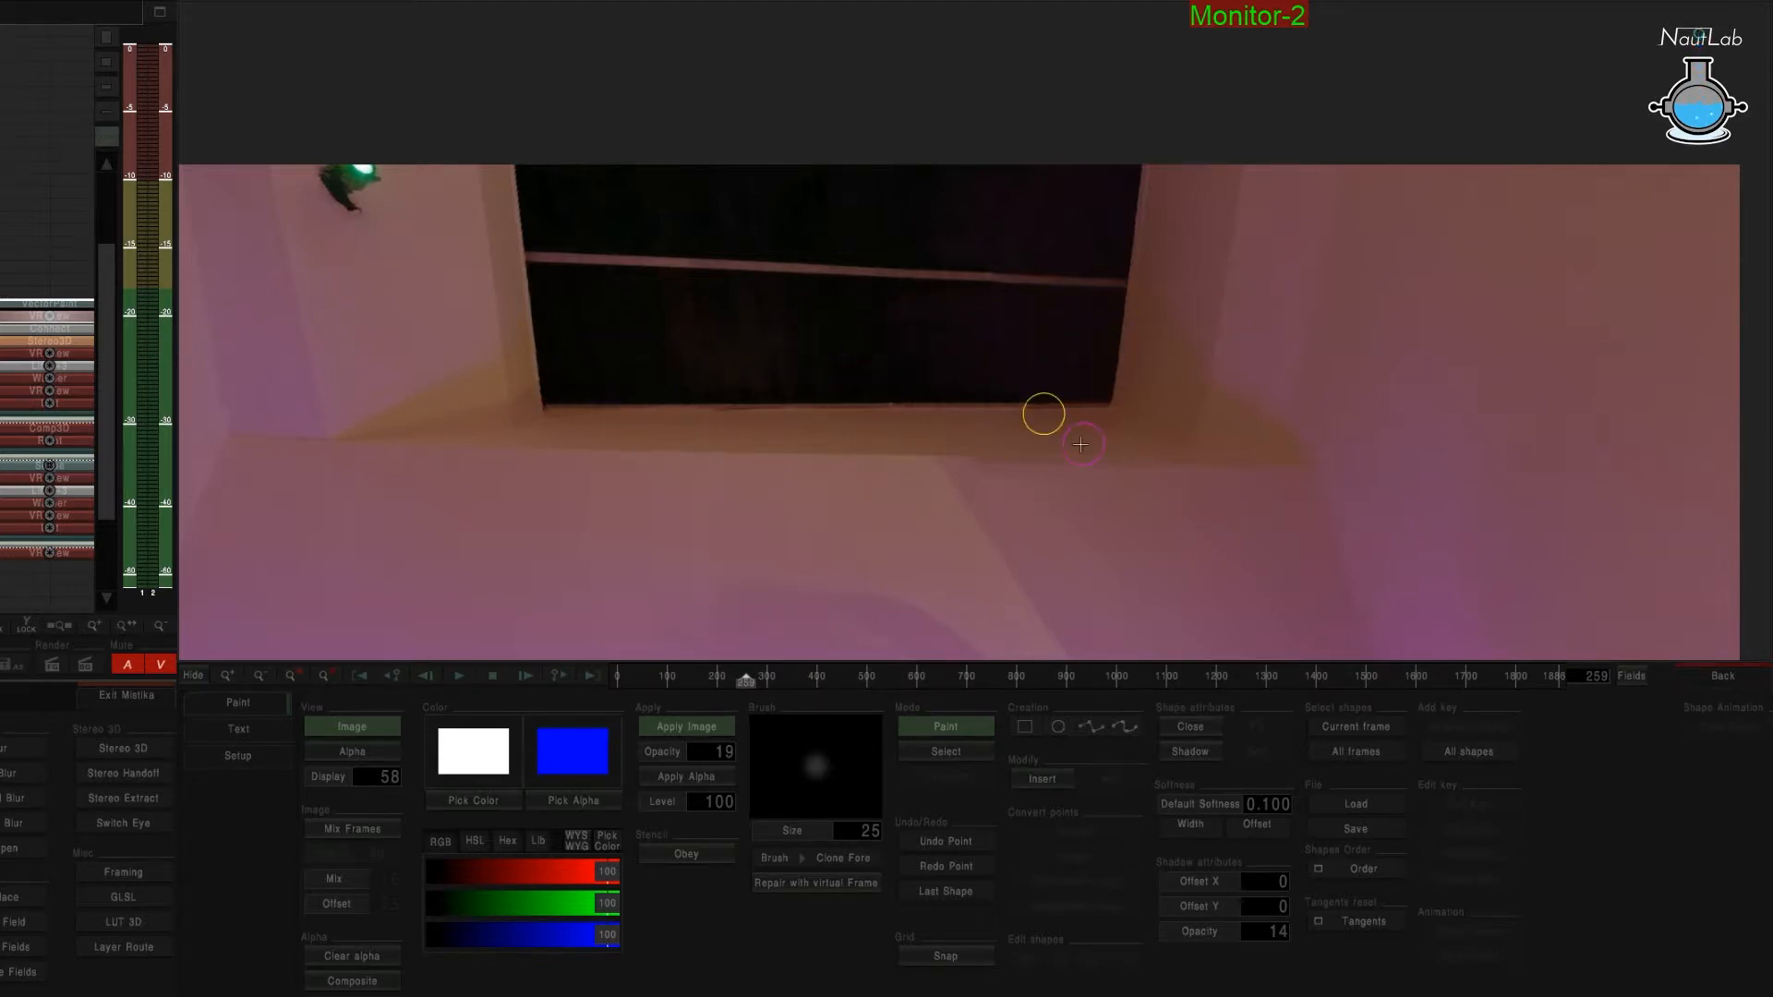
{"action": "scroll", "coordinate": [1049, 409], "scroll_direction": "up", "scroll_amount": 3}
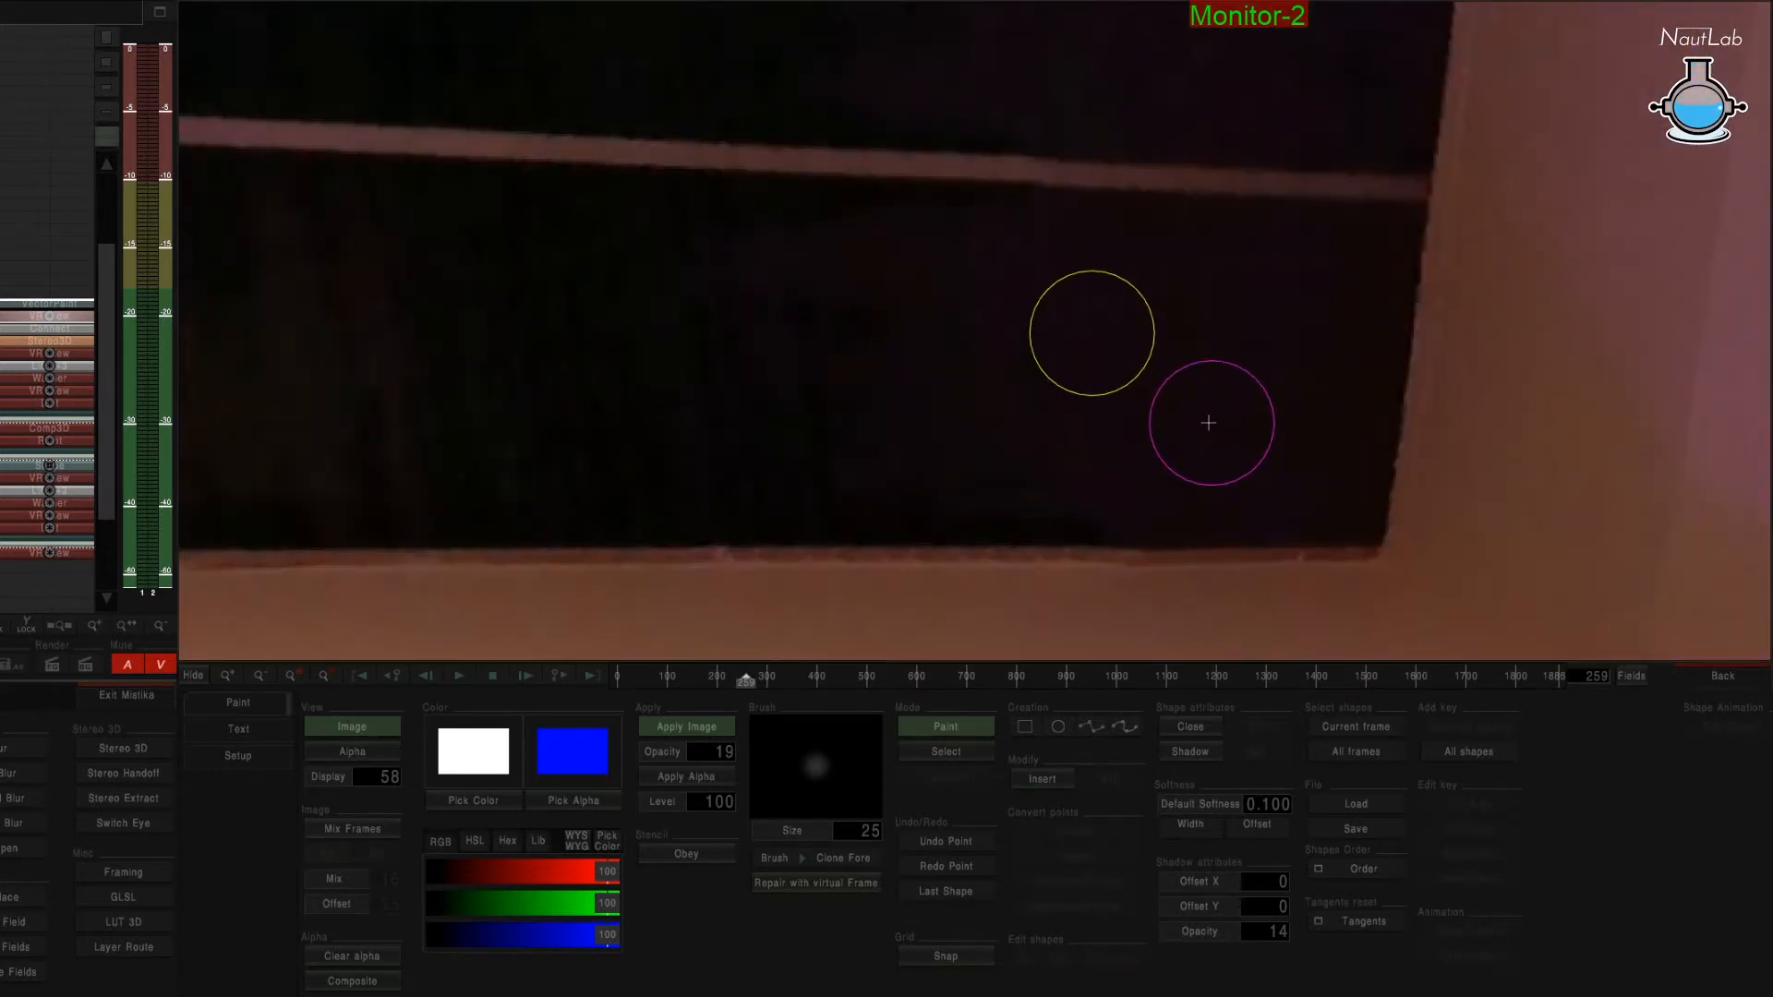
{"action": "scroll", "coordinate": [1254, 413], "scroll_direction": "down", "scroll_amount": 3}
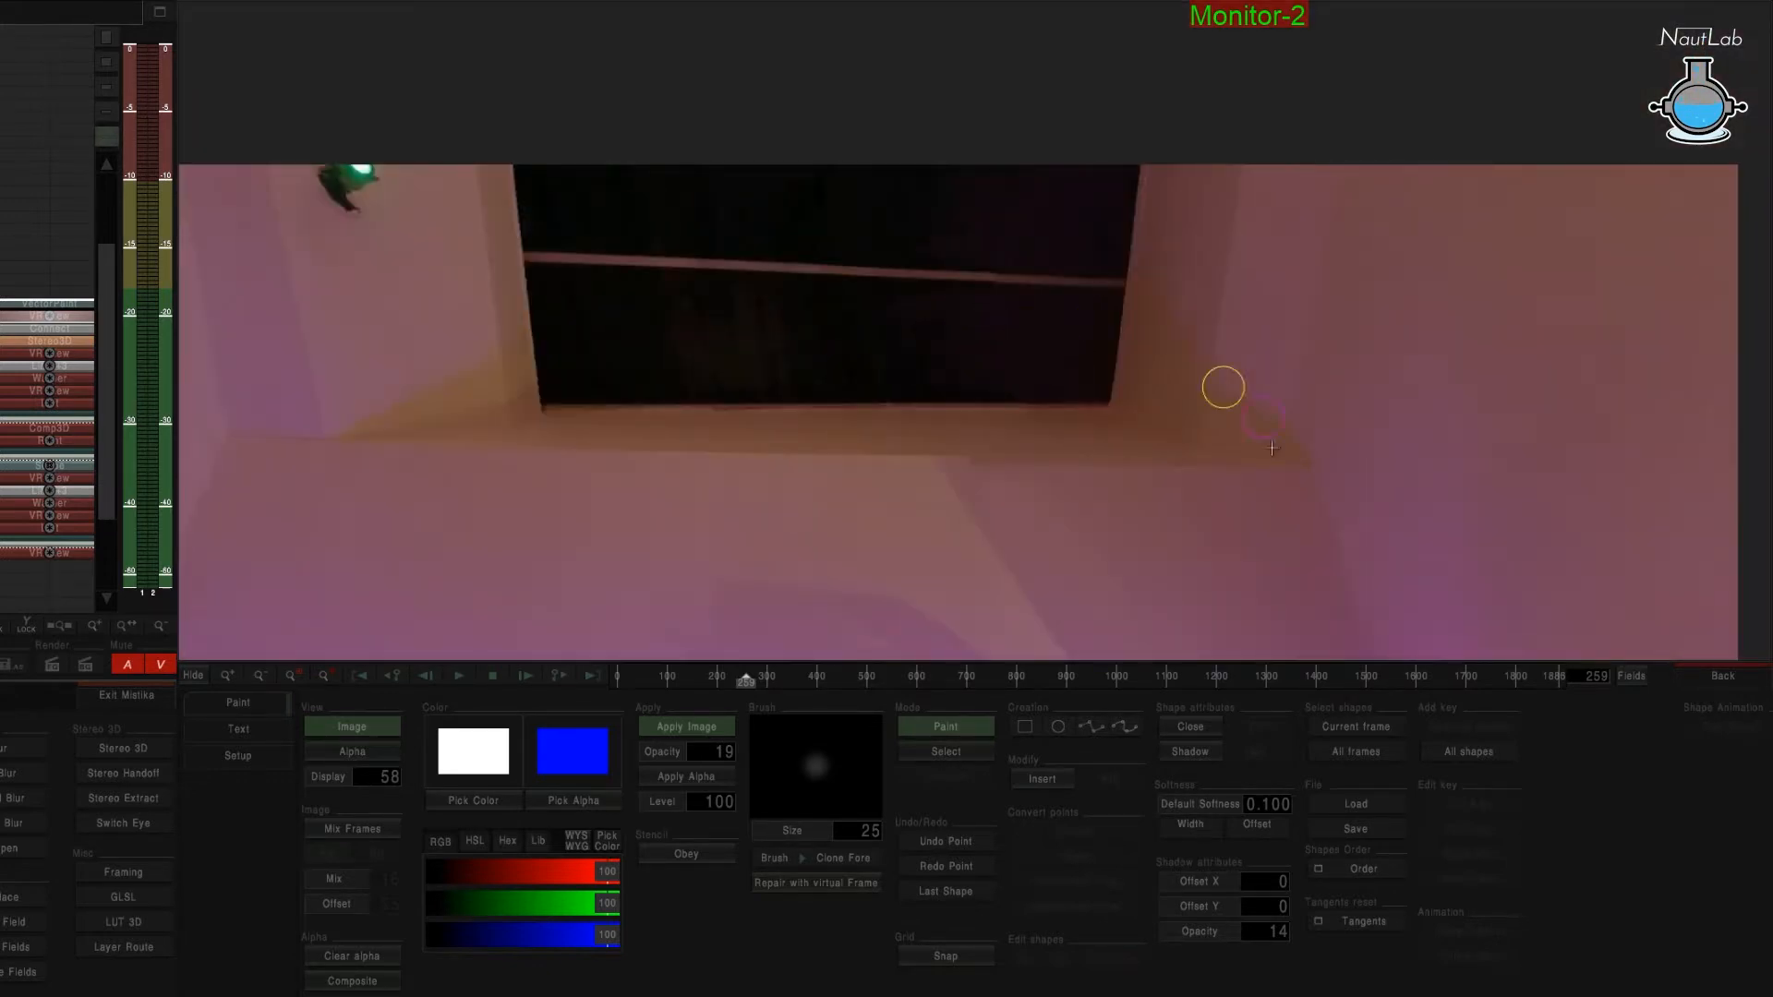
{"action": "left_click", "coordinate": [1356, 752]}
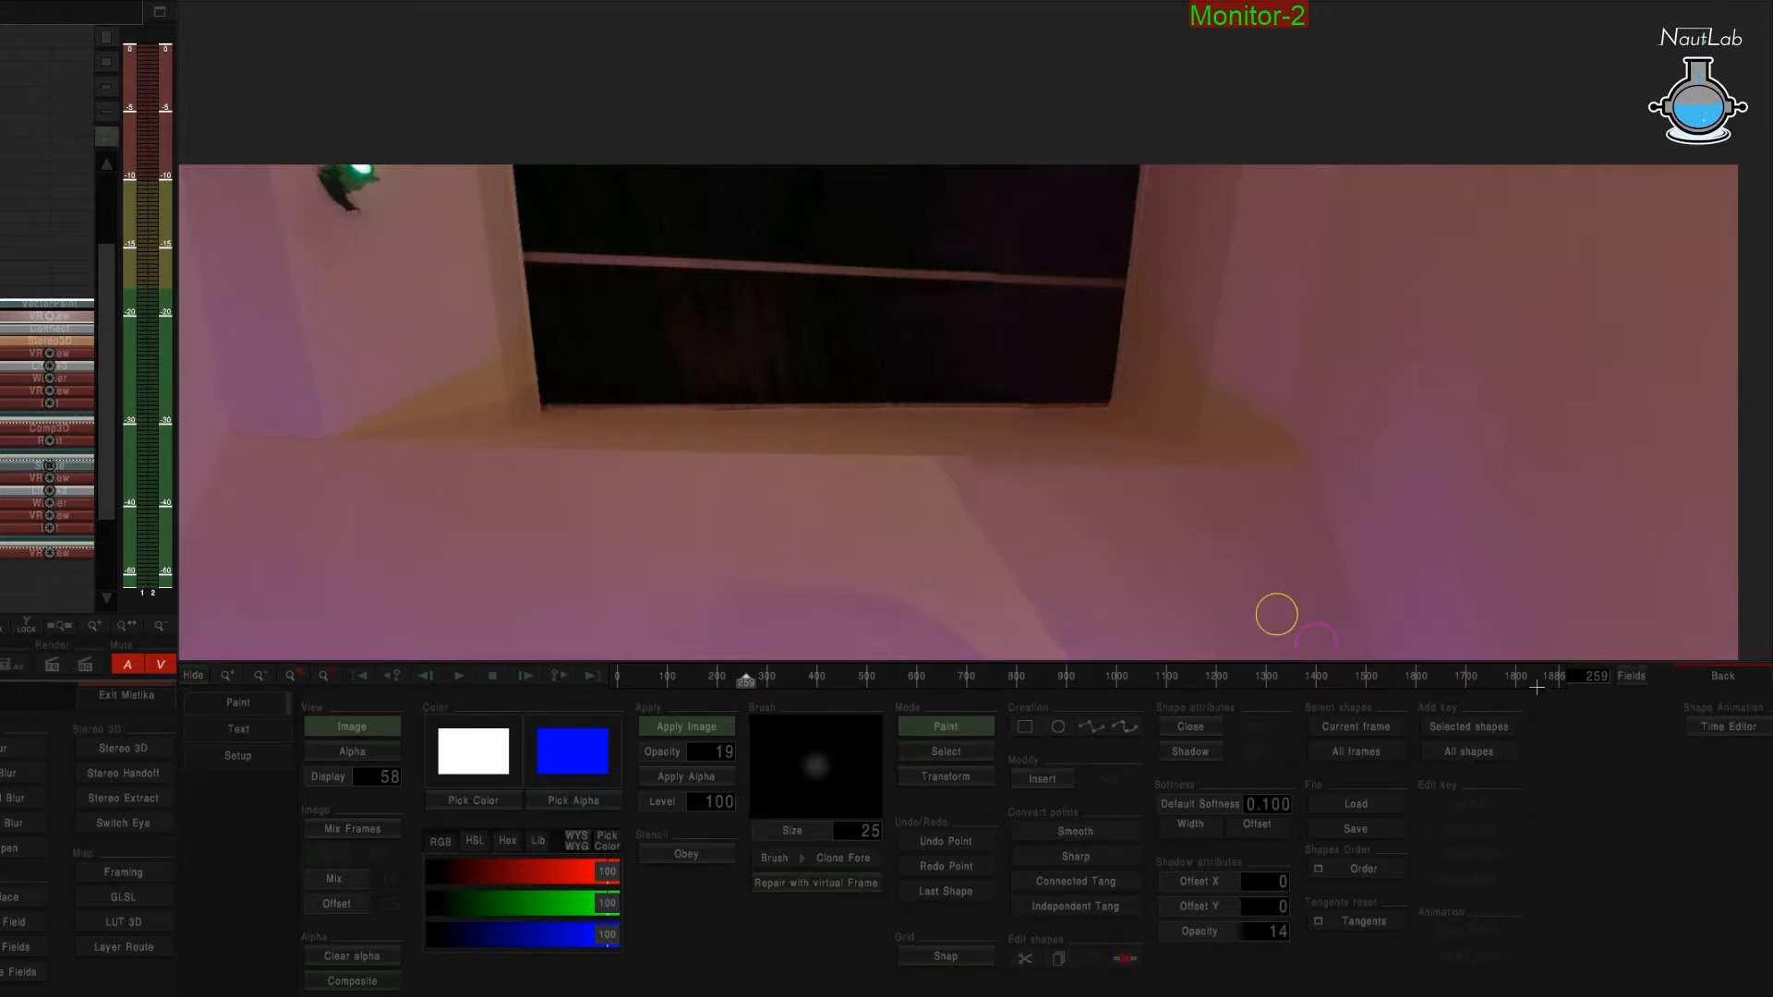
{"action": "left_click", "coordinate": [1723, 726]}
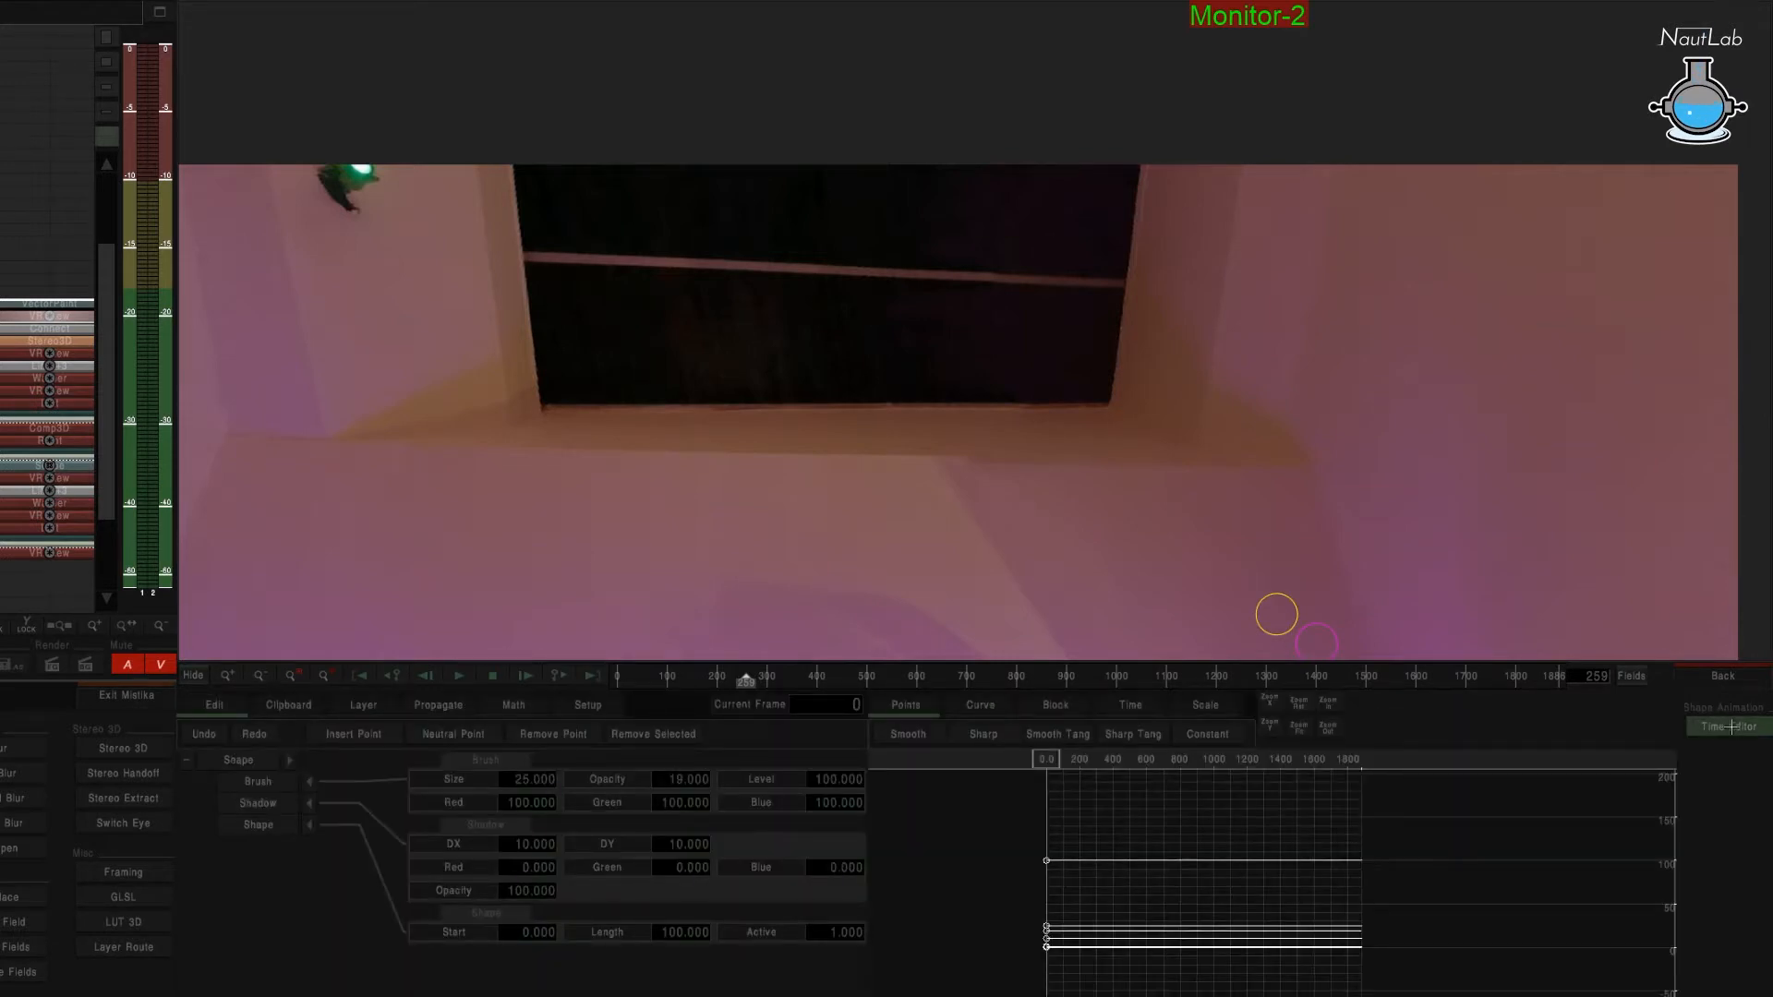
{"action": "left_click", "coordinate": [1742, 727]}
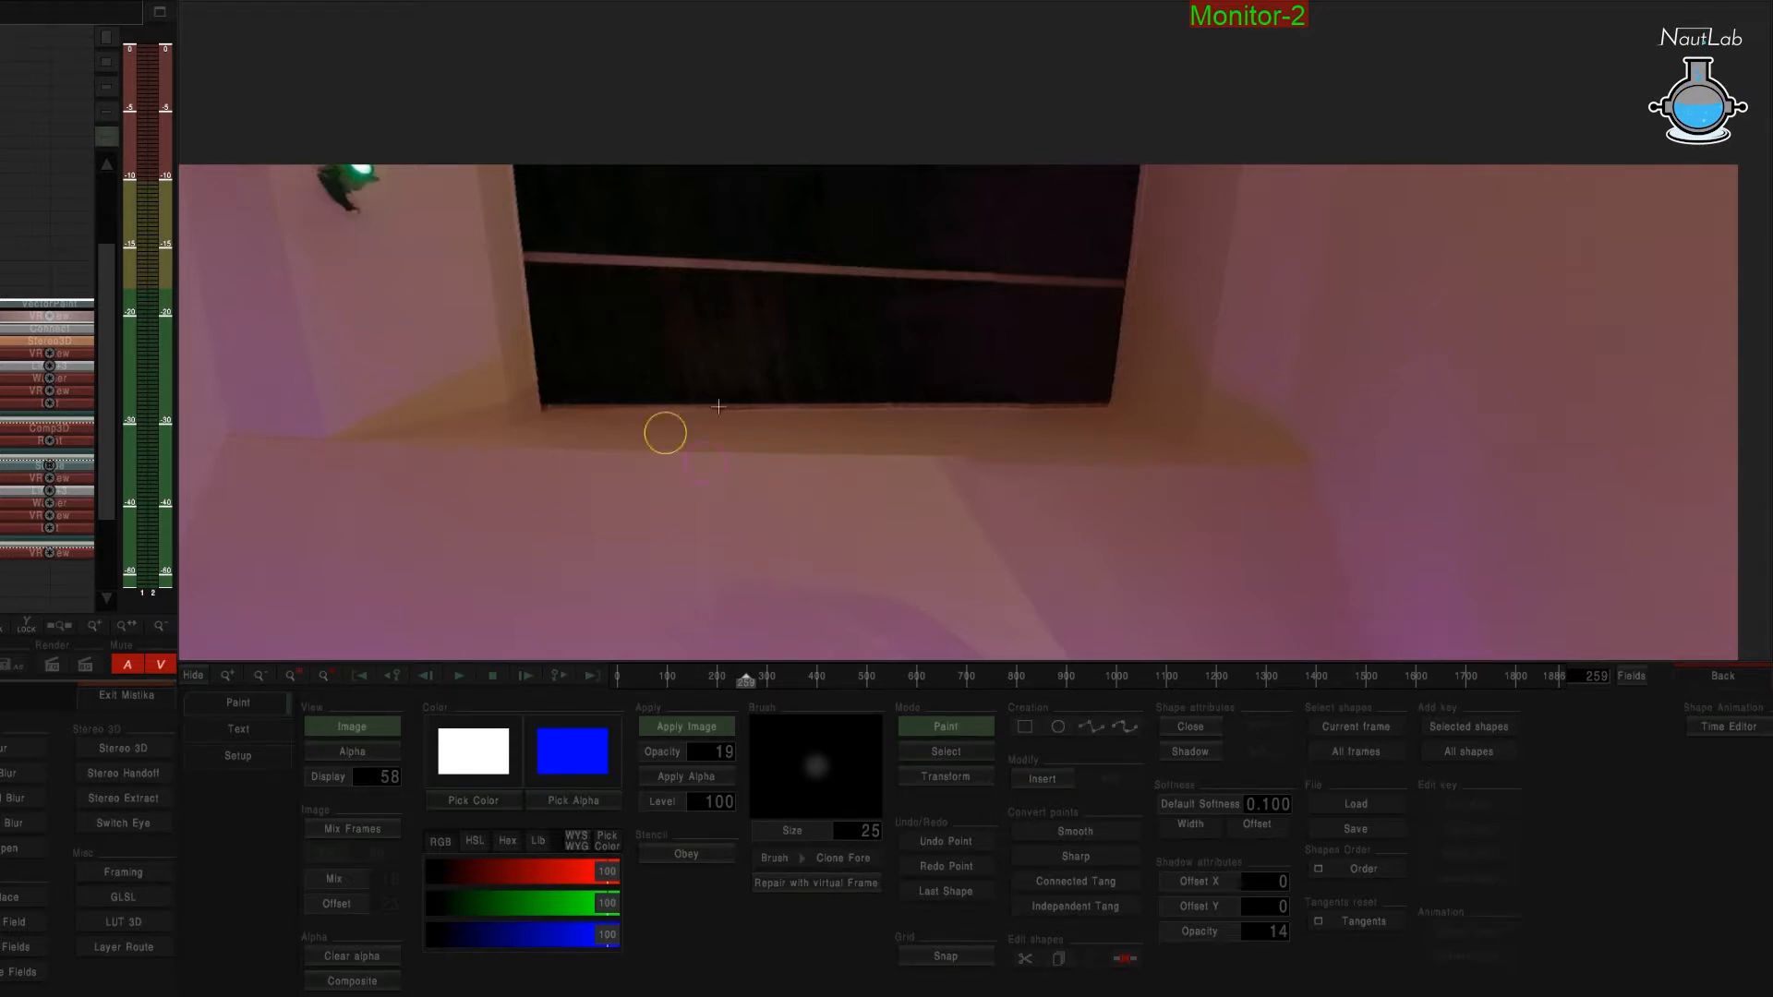
{"action": "left_click", "coordinate": [1726, 676]}
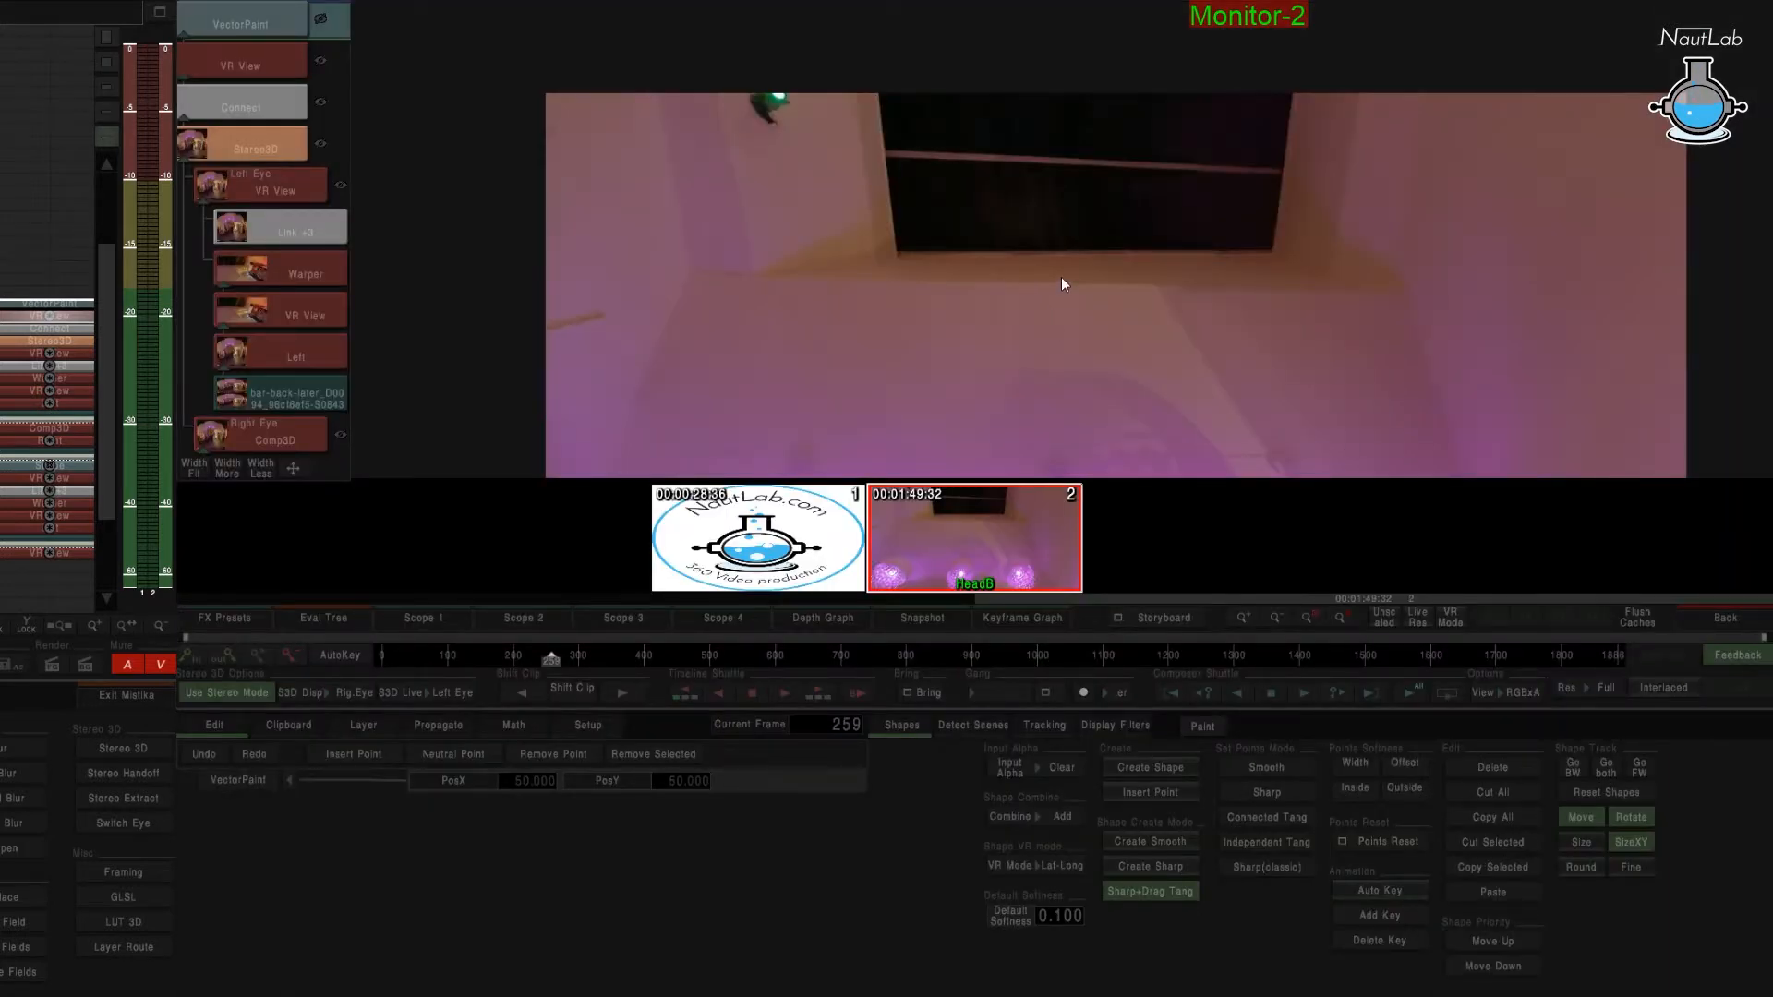
{"action": "mouse_move", "coordinate": [562, 662]}
{"action": "left_mouse_down"}
{"action": "mouse_move", "coordinate": [772, 661]}
{"action": "mouse_move", "coordinate": [596, 658]}
{"action": "left_mouse_up"}
{"action": "left_click_drag", "start_coordinate": [480, 658], "coordinate": [635, 668]}
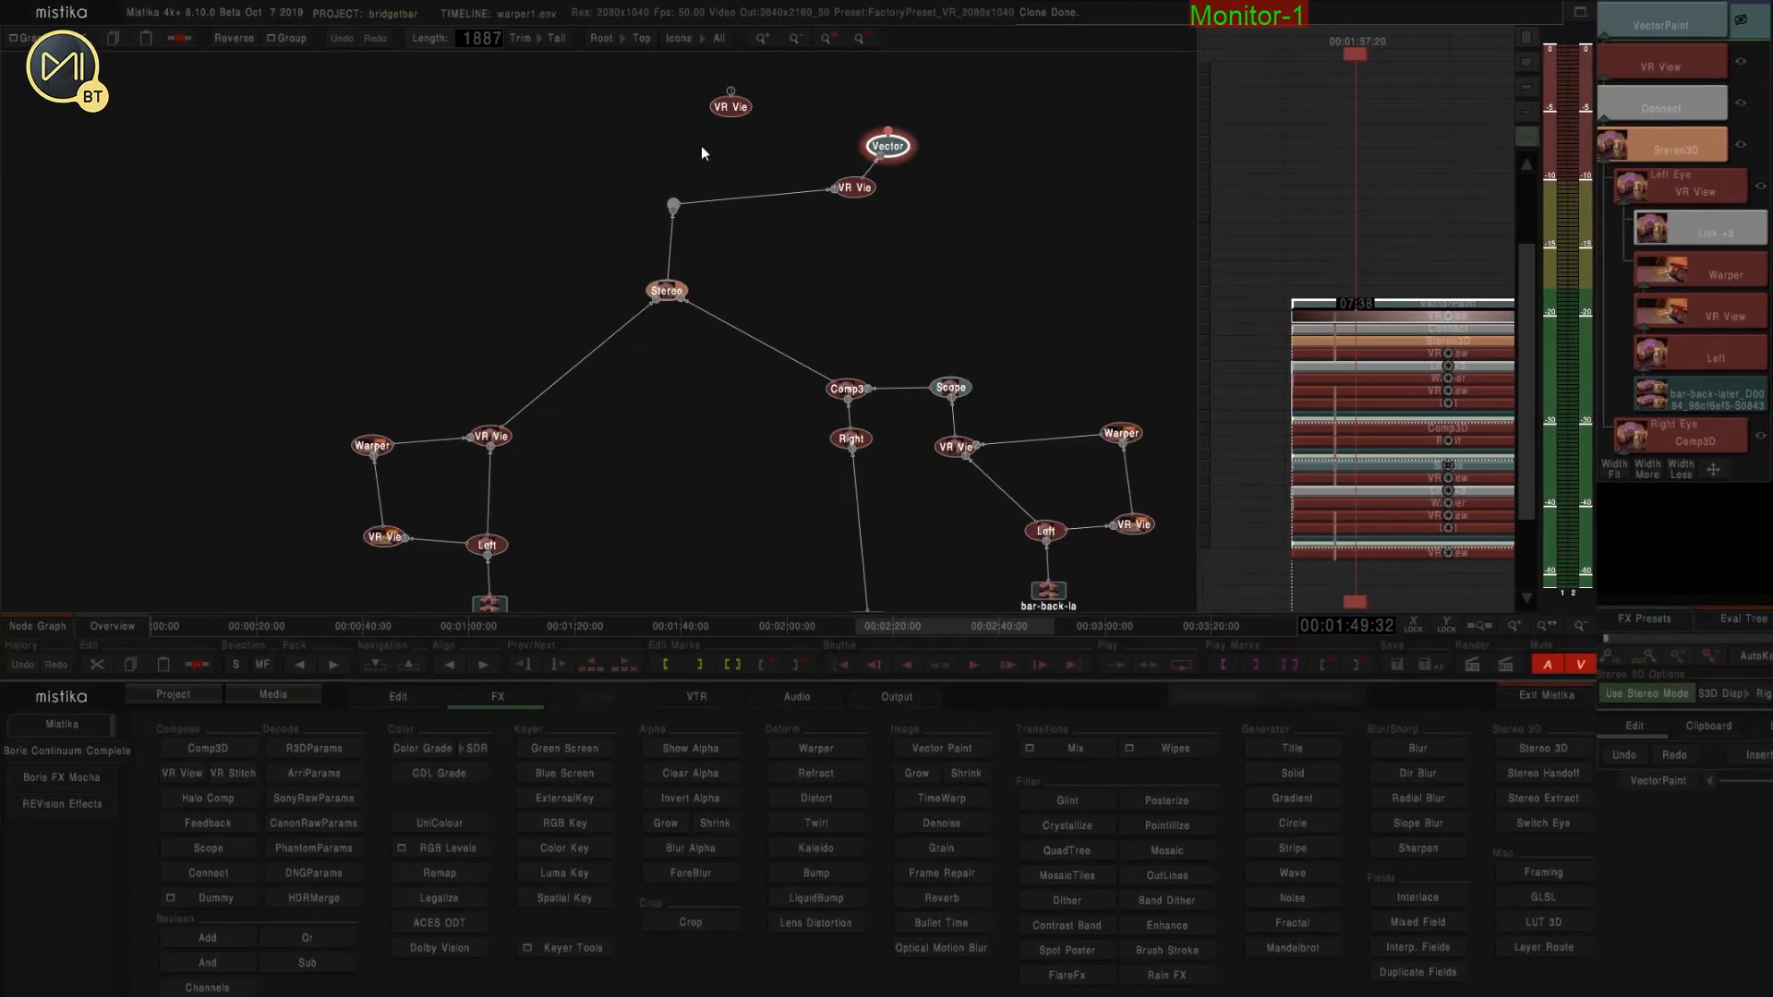
Link the copied VR View to the Connect node above the Stereo node and feed the Vector Paint output into it.
{"action": "left_click_drag", "start_coordinate": [731, 107], "coordinate": [744, 105]}
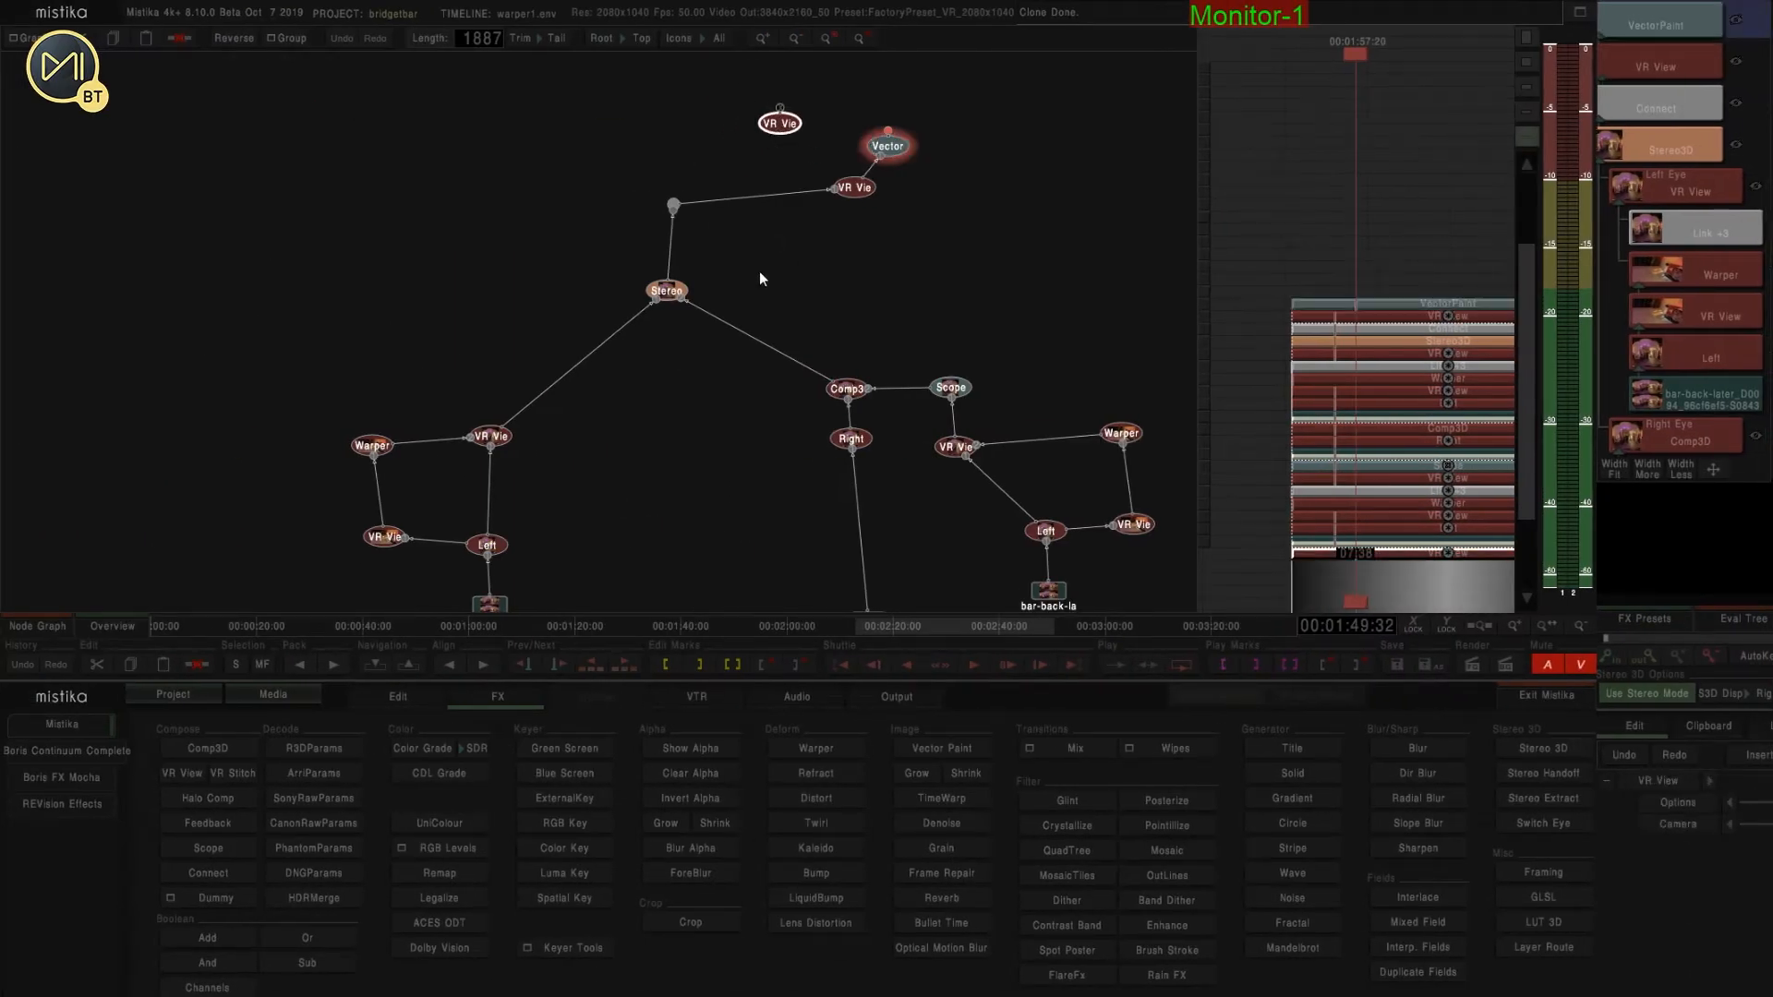
{"action": "left_click_drag", "start_coordinate": [834, 190], "coordinate": [779, 131]}
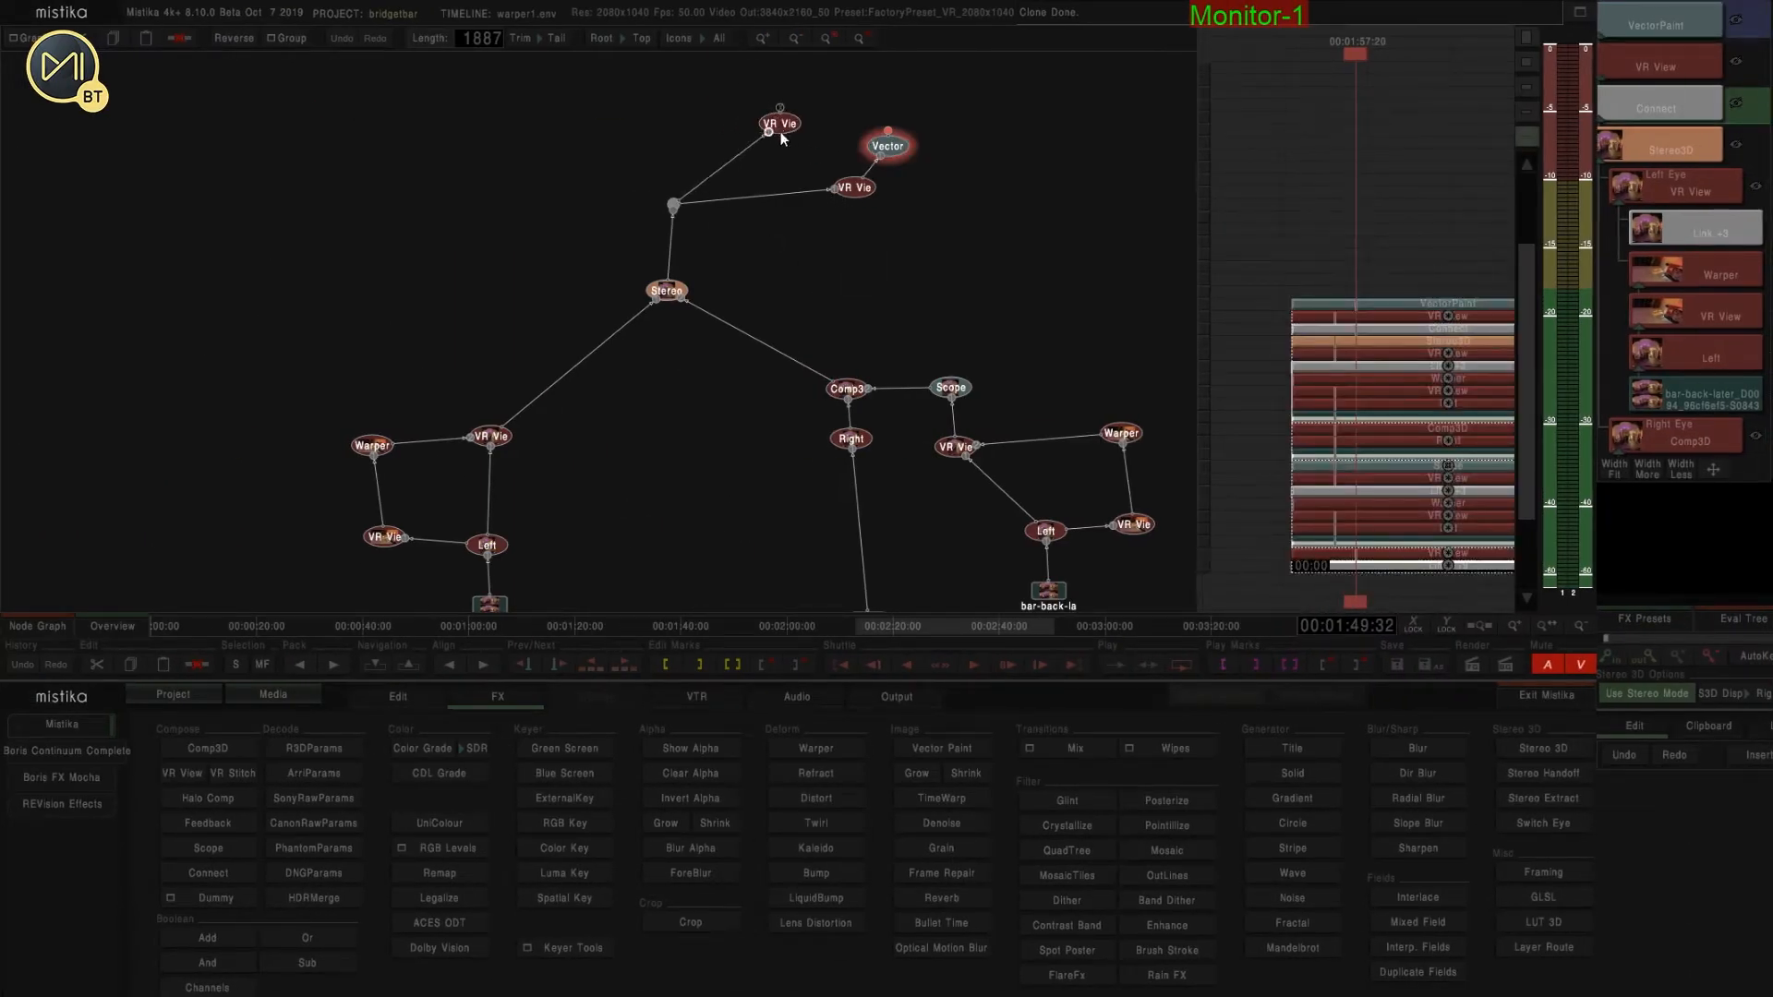
{"action": "left_click_drag", "start_coordinate": [888, 131], "coordinate": [672, 127]}
{"action": "left_click_drag", "start_coordinate": [779, 255], "coordinate": [816, 377]}
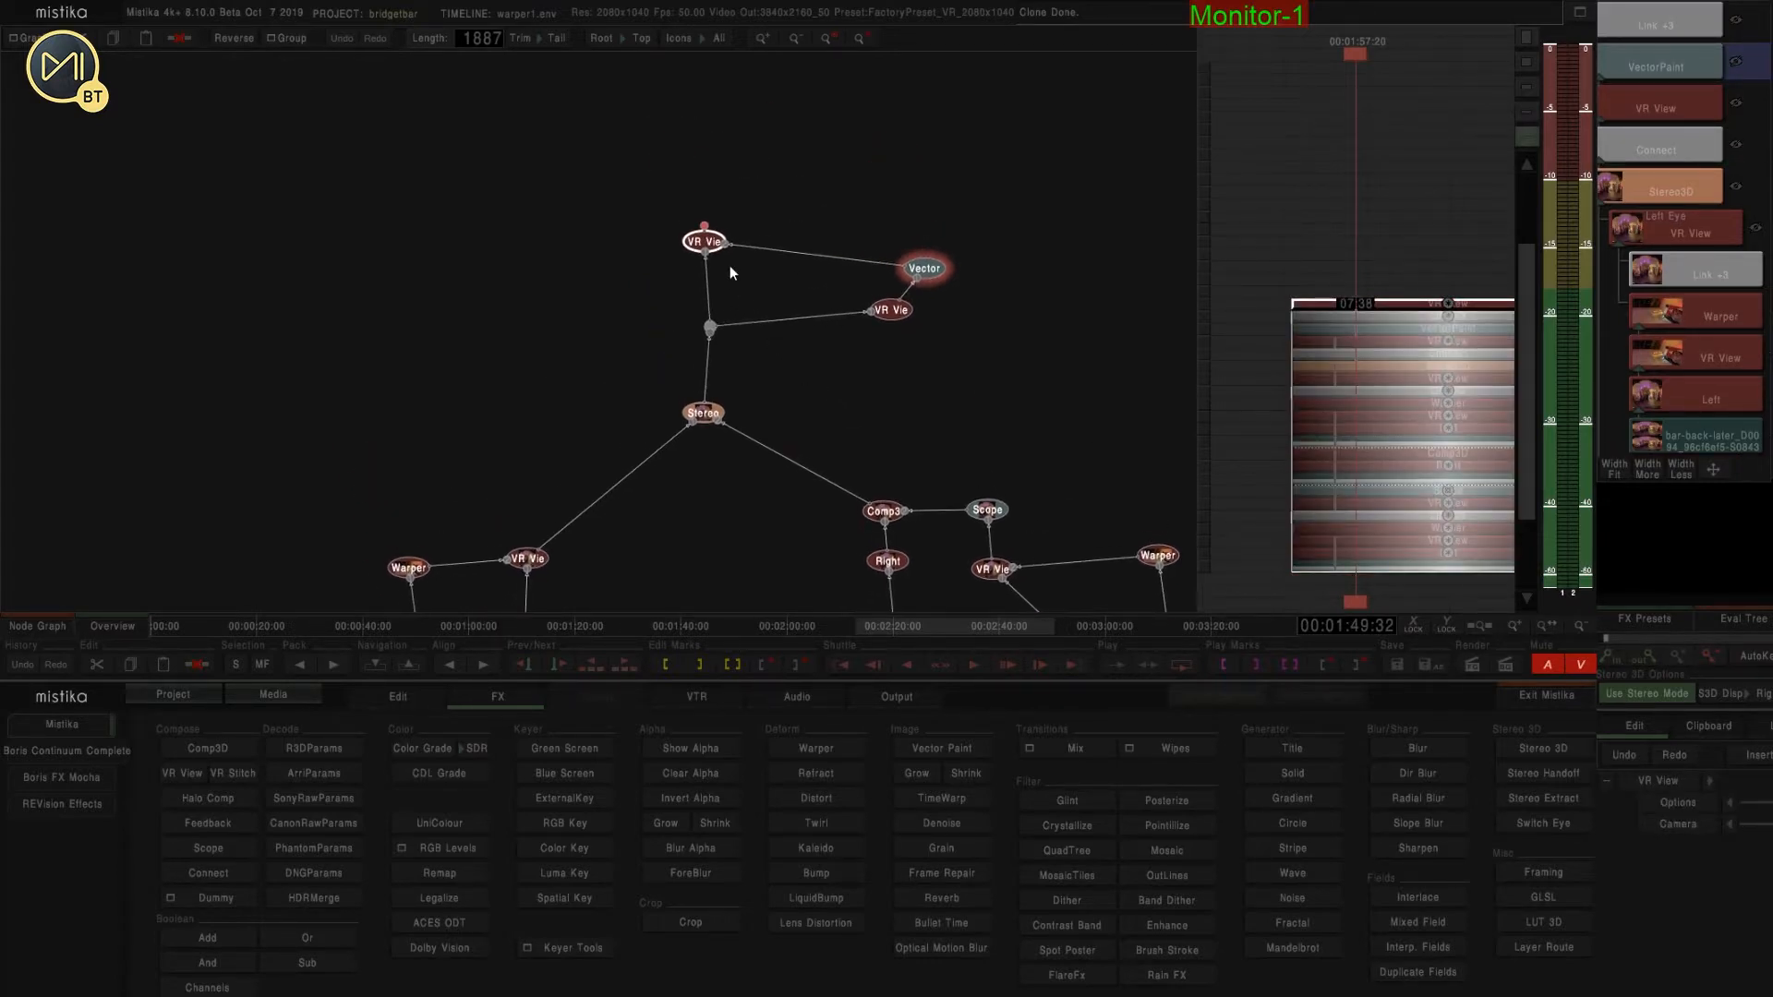
Set the copied VR View's Direction to "Reverse of" and scrub the shot to check the repair in the full panorama.
{"action": "left_click", "coordinate": [705, 245]}
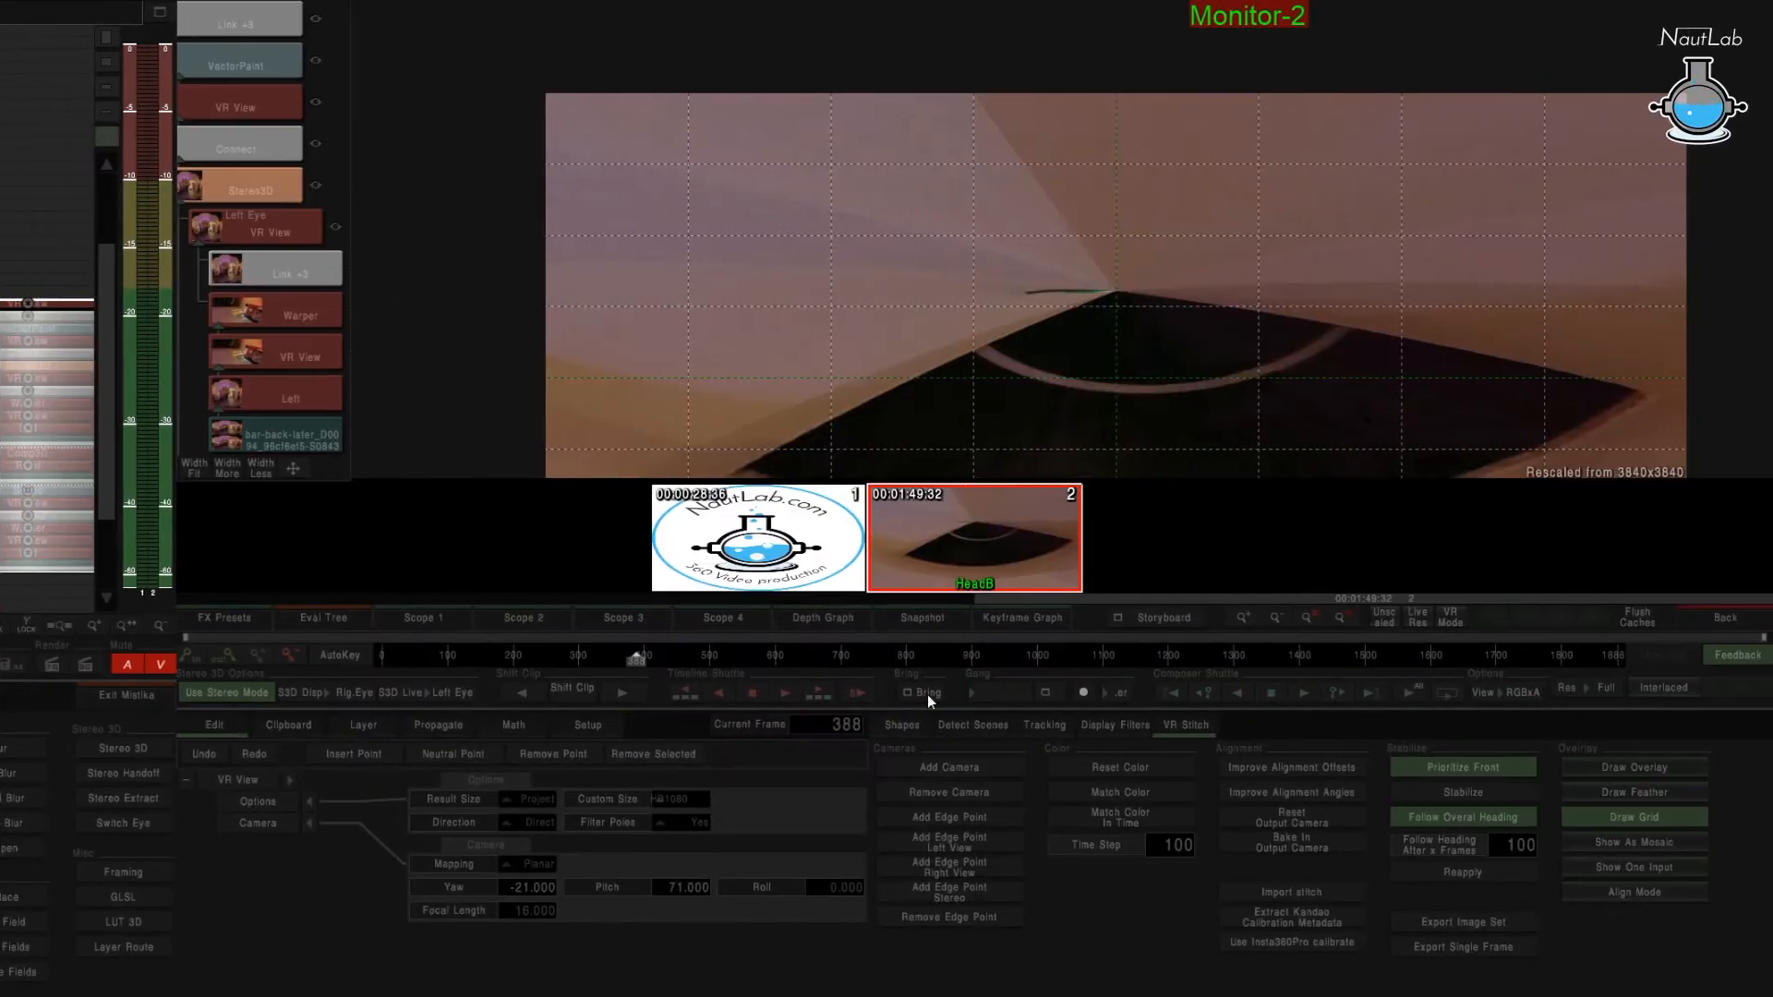
{"action": "left_click", "coordinate": [532, 829]}
{"action": "left_click", "coordinate": [547, 803]}
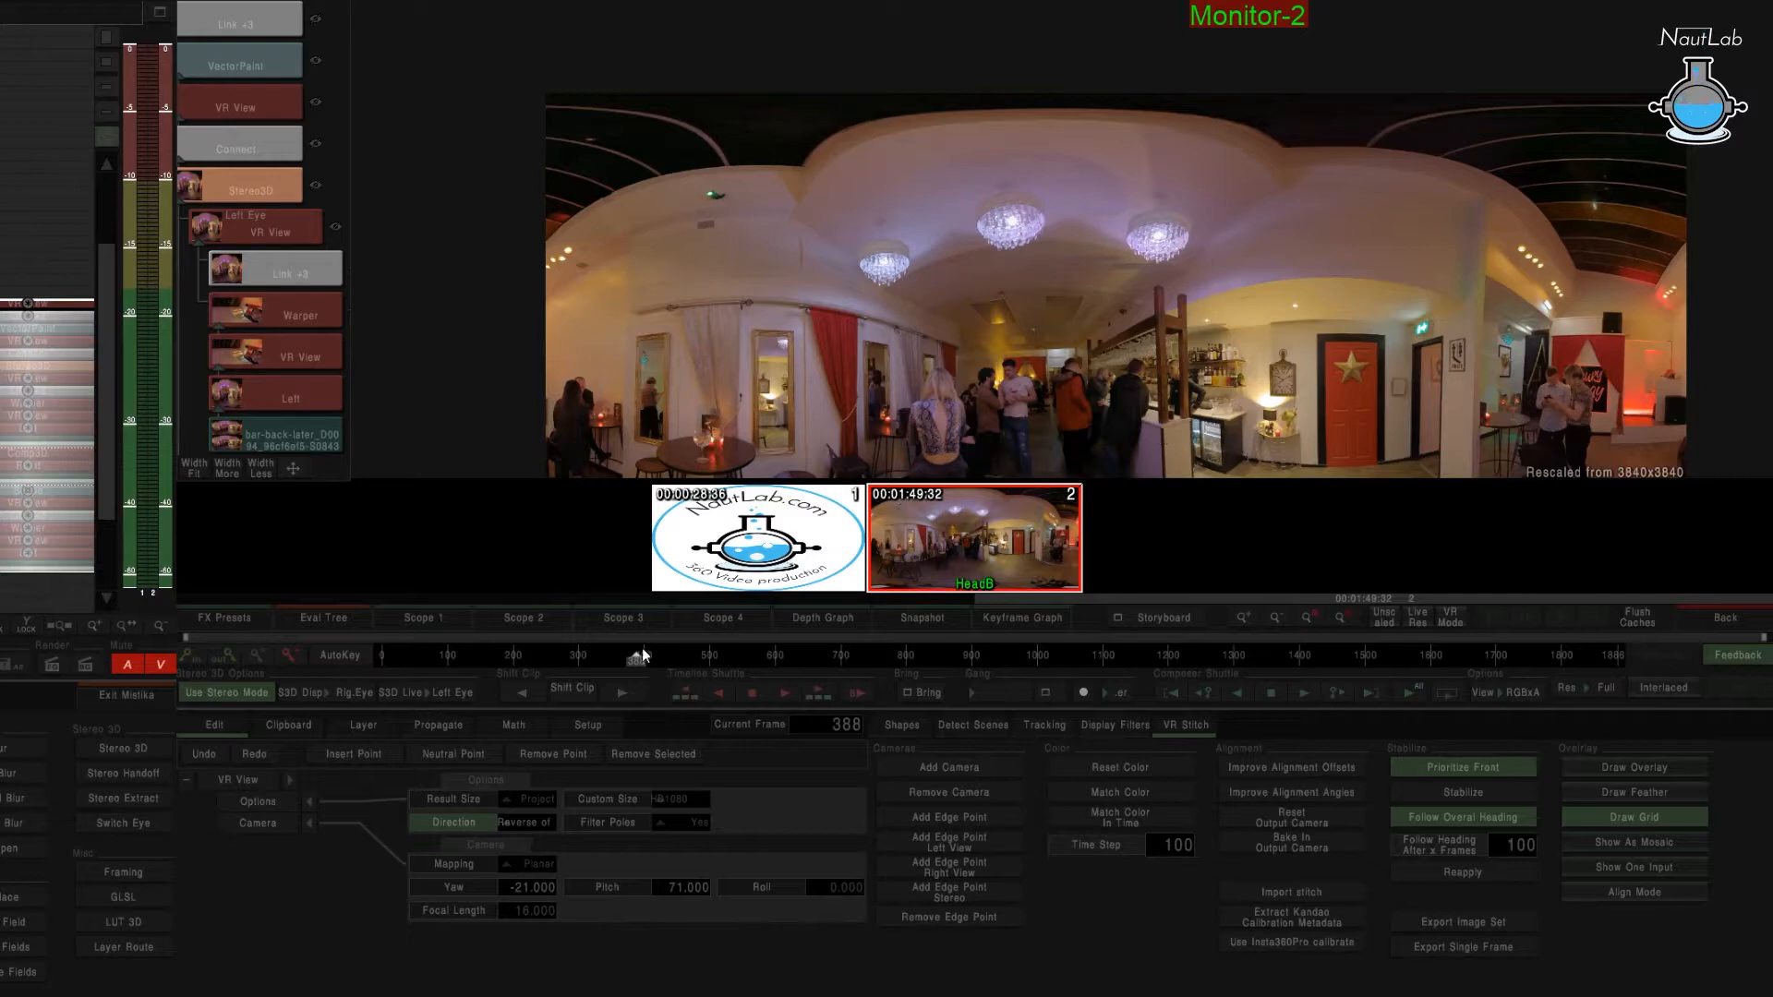
{"action": "left_click_drag", "start_coordinate": [643, 655], "coordinate": [557, 679]}
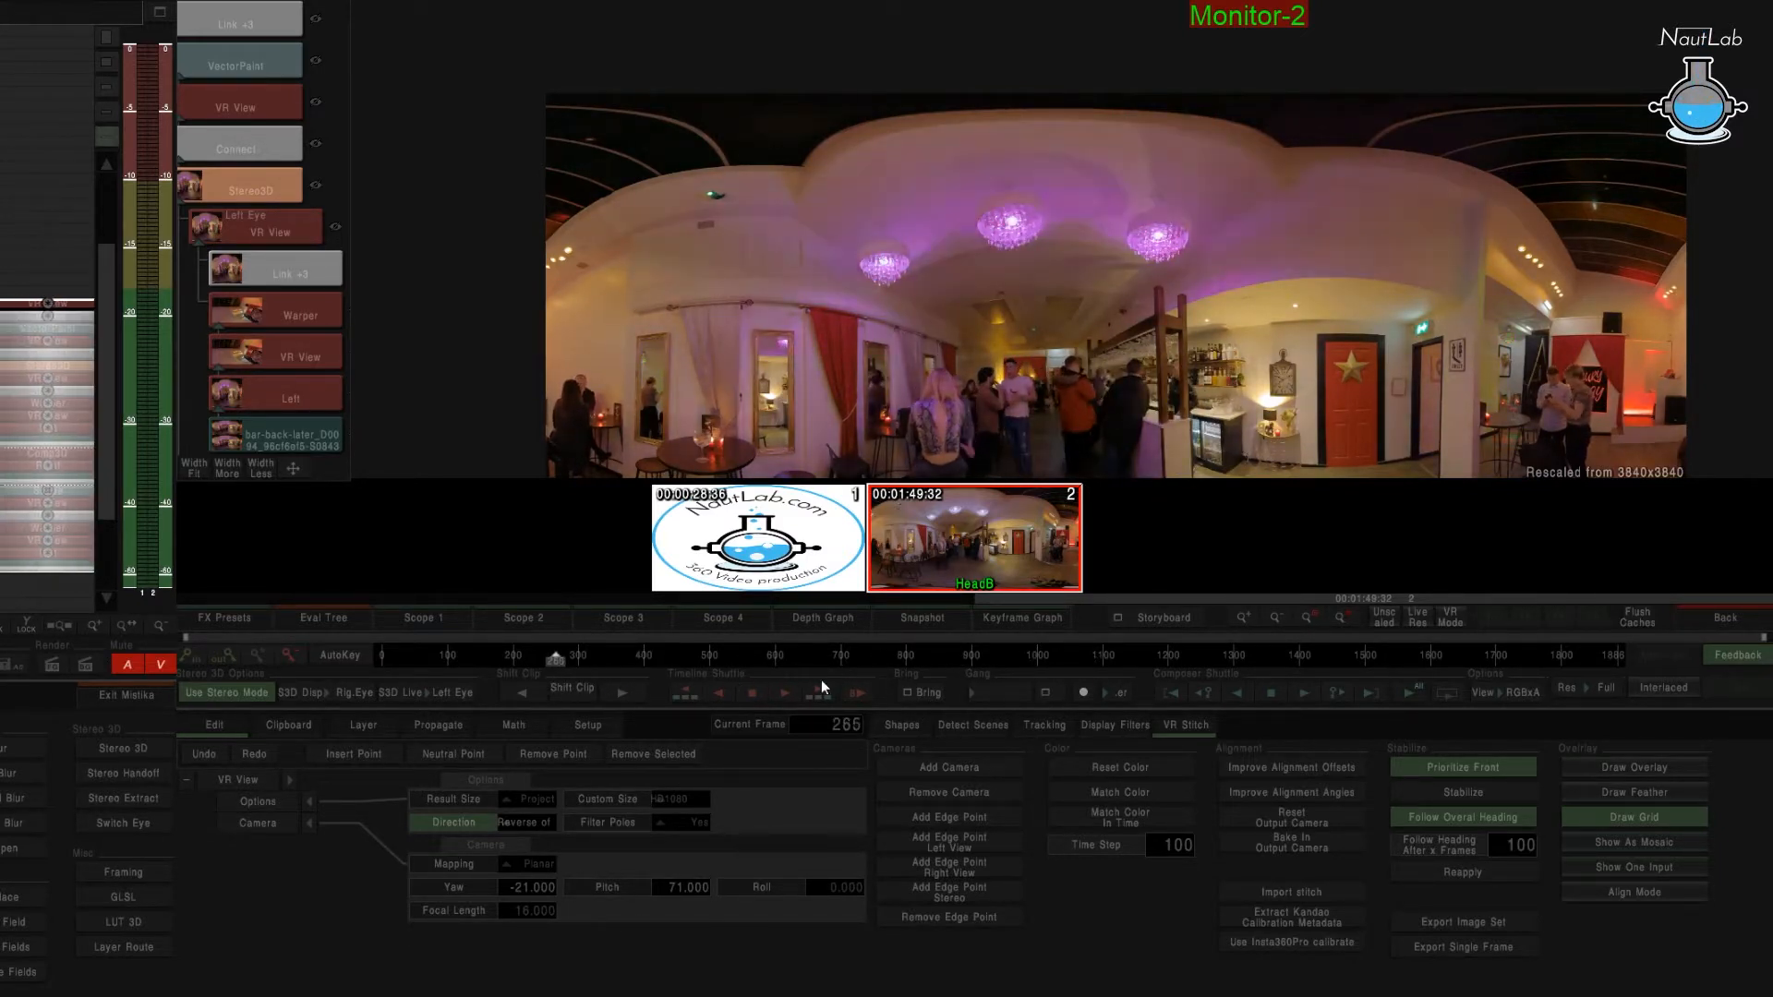
{"action": "left_click_drag", "start_coordinate": [822, 679], "coordinate": [645, 666]}
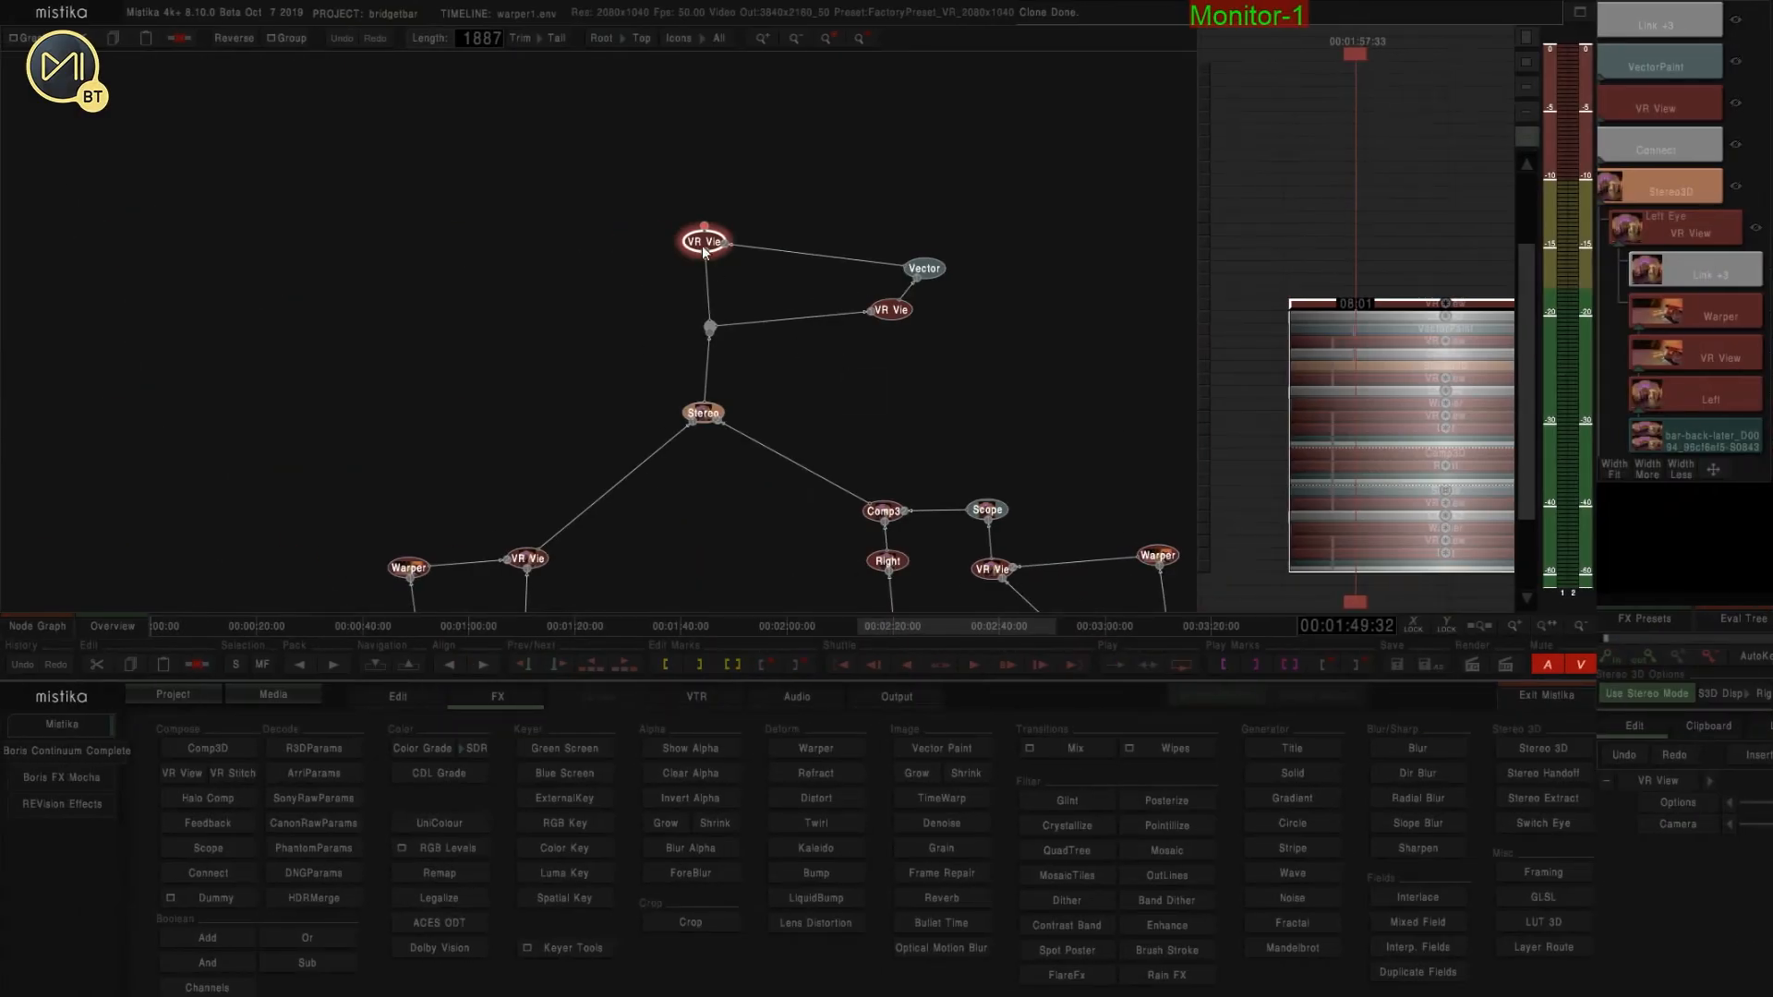
Add a Connect node above the reversed VR View, move it higher and unlink it from that VR View.
{"action": "left_click_drag", "start_coordinate": [703, 247], "coordinate": [697, 216]}
{"action": "left_click_drag", "start_coordinate": [738, 271], "coordinate": [731, 360]}
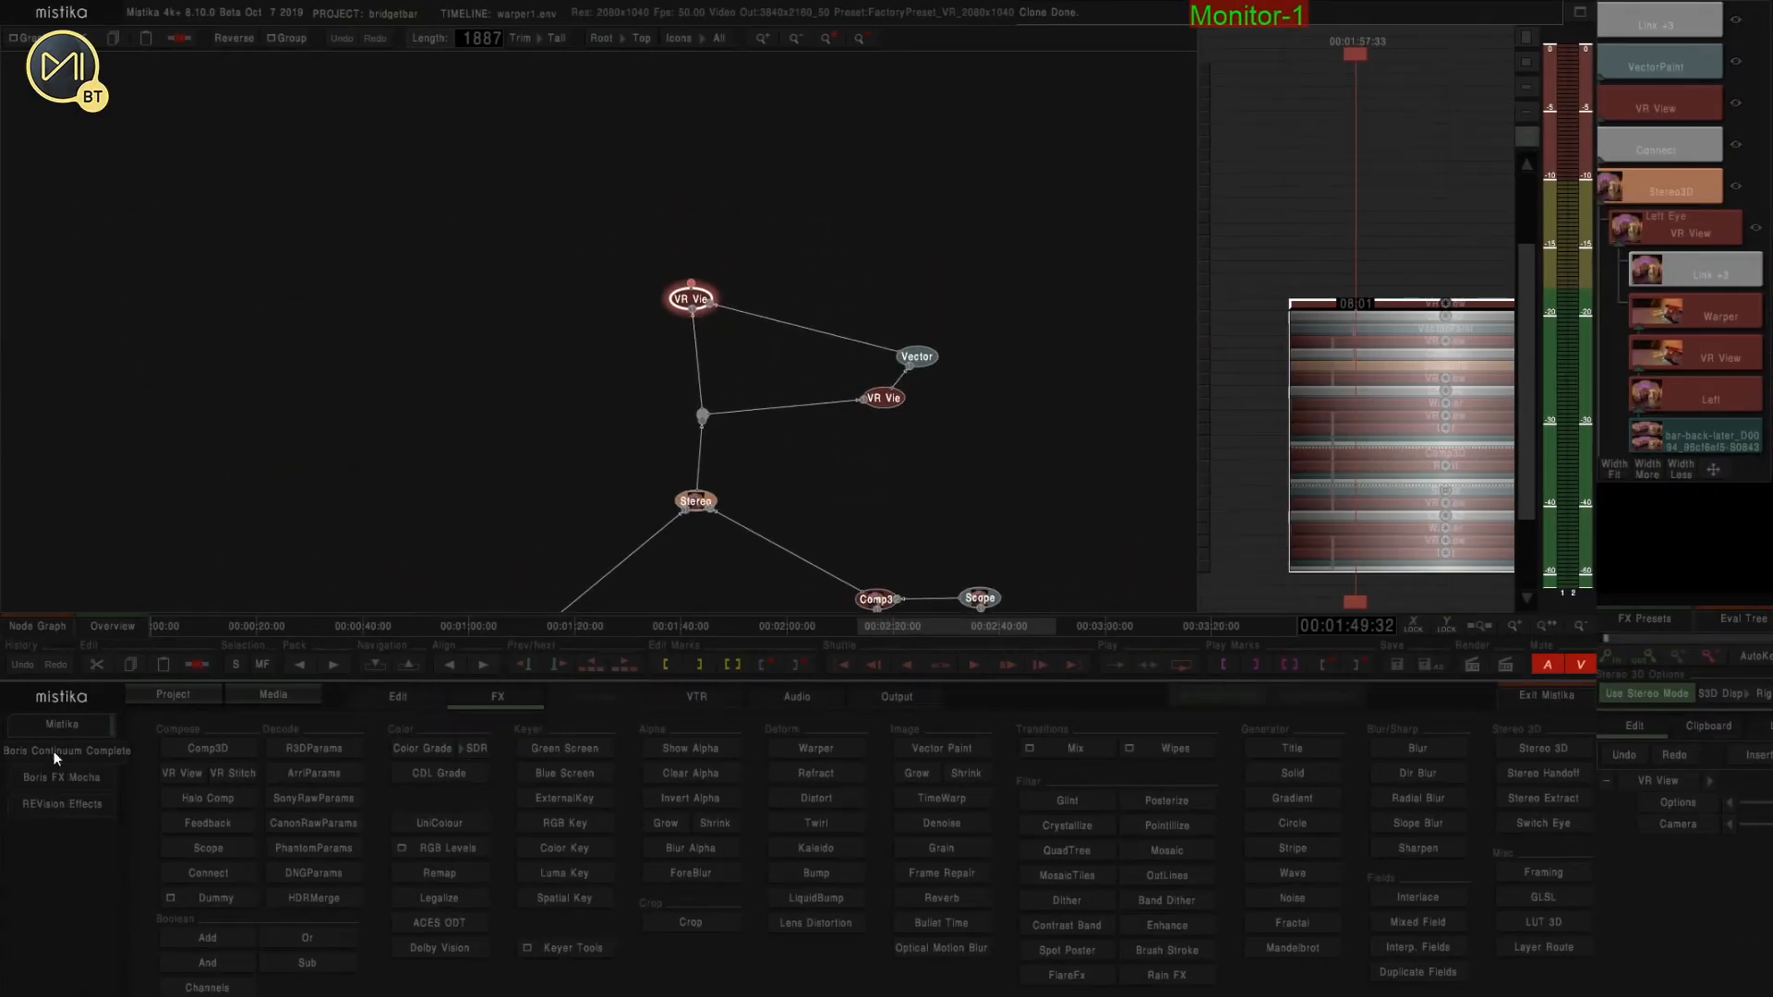
{"action": "left_click", "coordinate": [206, 899]}
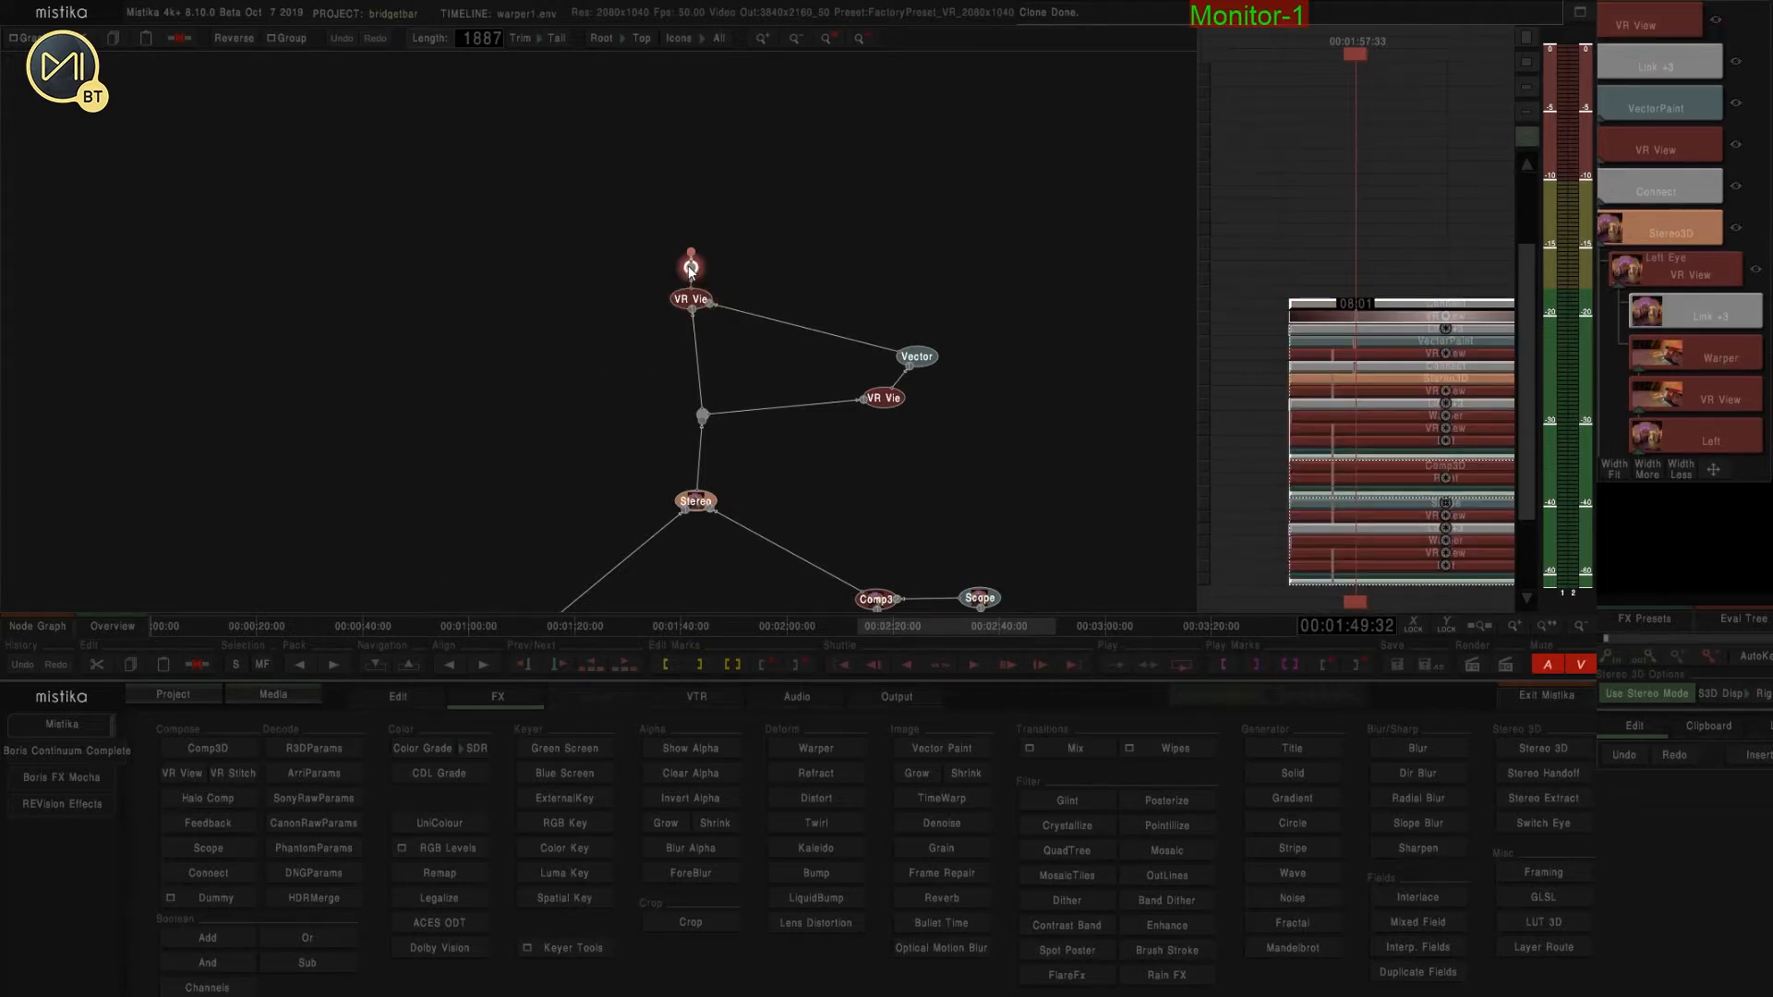
{"action": "left_click_drag", "start_coordinate": [689, 264], "coordinate": [689, 203]}
{"action": "left_click_drag", "start_coordinate": [691, 214], "coordinate": [665, 255]}
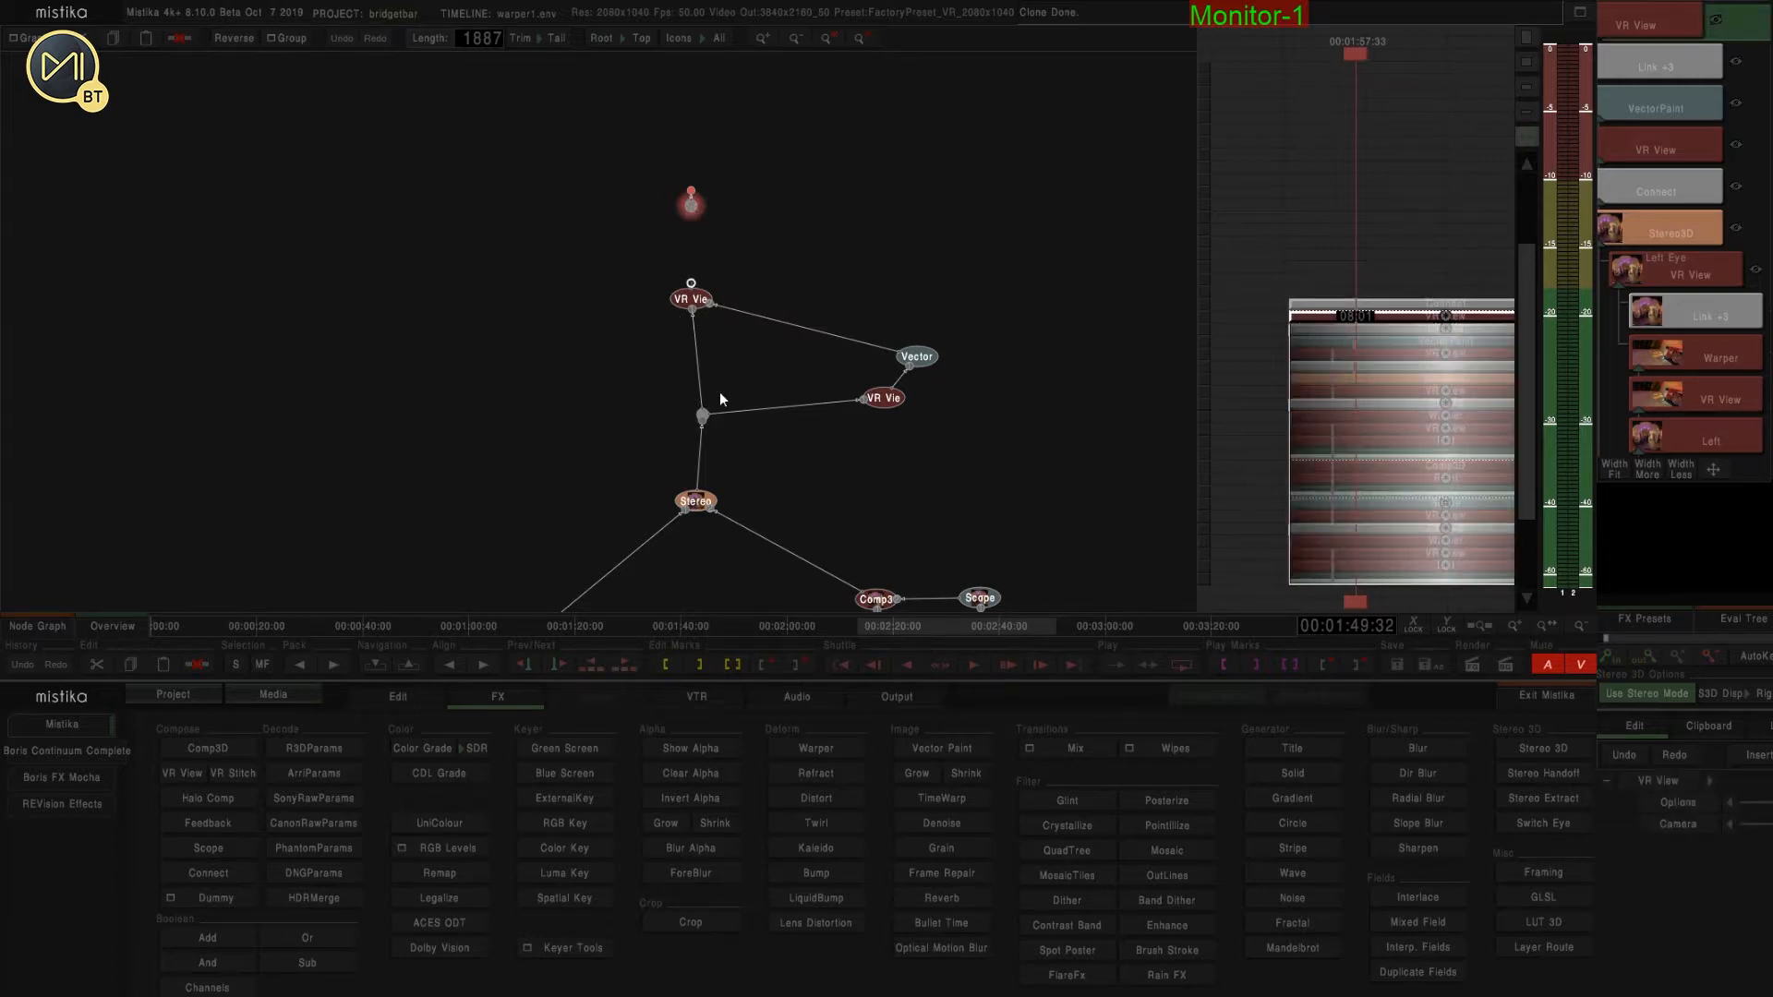
Detach the Vector Paint node group from the Stereo node, shift it slightly and relink it between the Stereo and top Connect nodes.
{"action": "left_click_drag", "start_coordinate": [699, 429], "coordinate": [701, 421]}
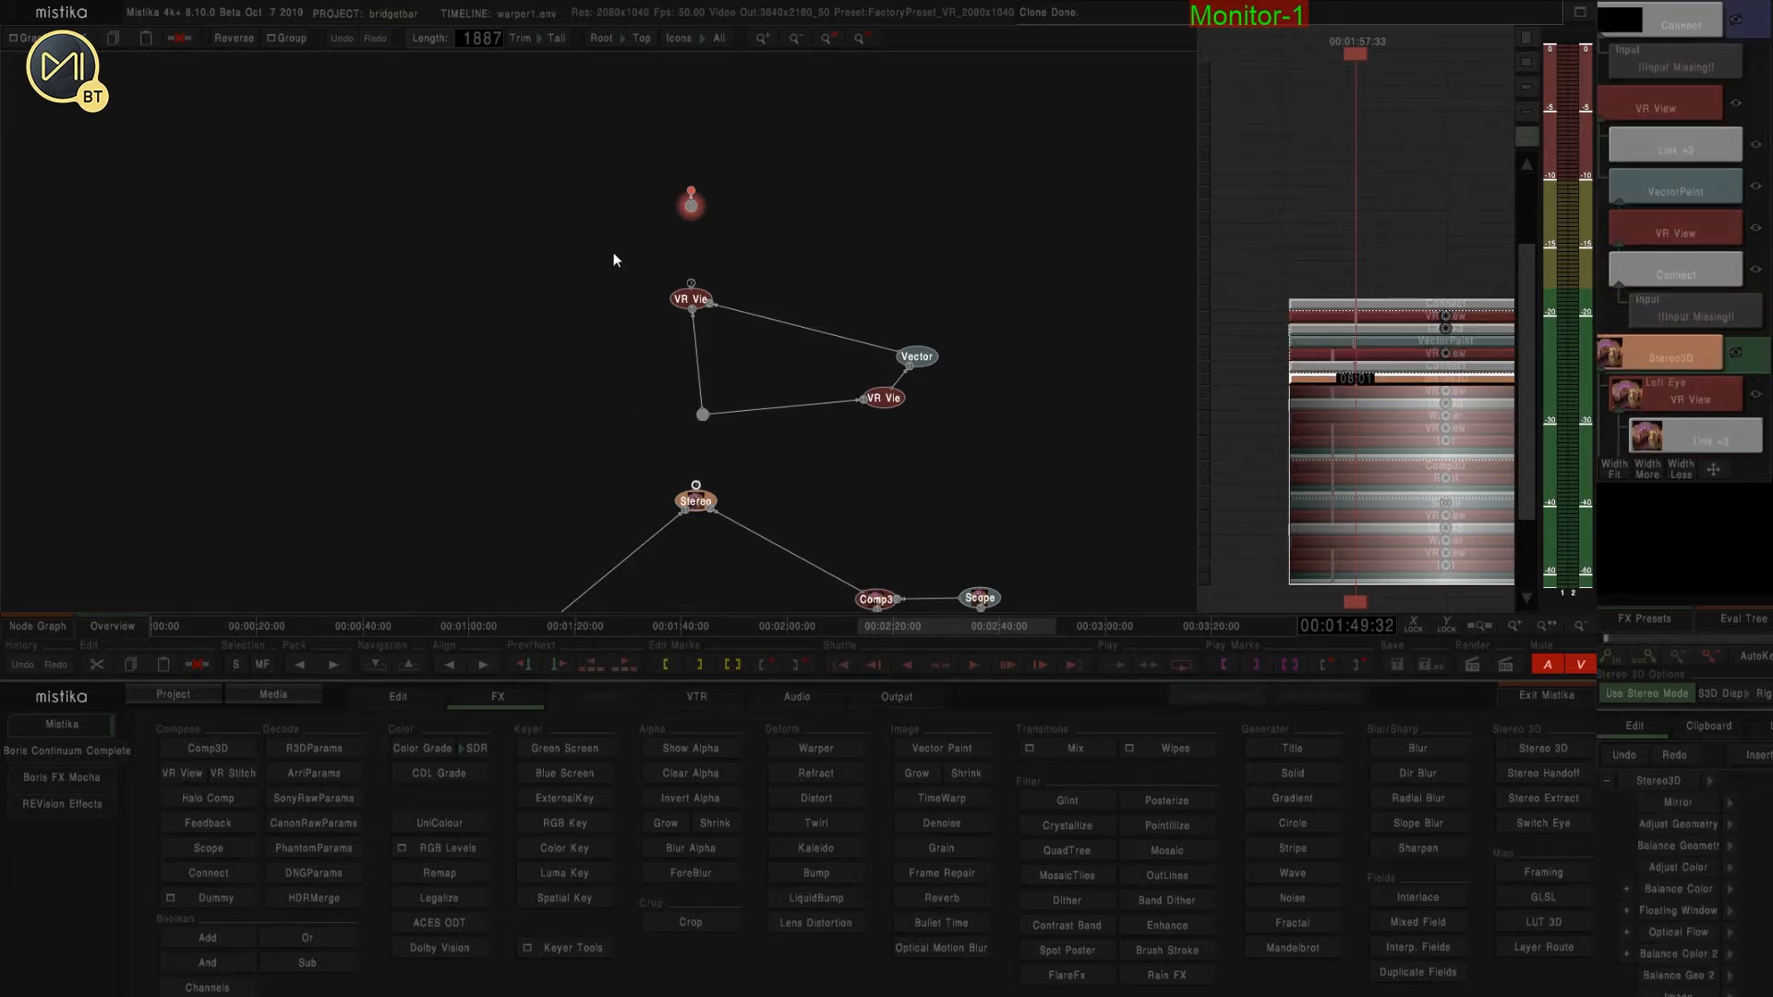
{"action": "left_click_drag", "start_coordinate": [616, 254], "coordinate": [977, 467]}
{"action": "mouse_move", "coordinate": [888, 407]}
{"action": "left_mouse_down"}
{"action": "mouse_move", "coordinate": [1105, 412]}
{"action": "mouse_move", "coordinate": [891, 412]}
{"action": "left_mouse_up"}
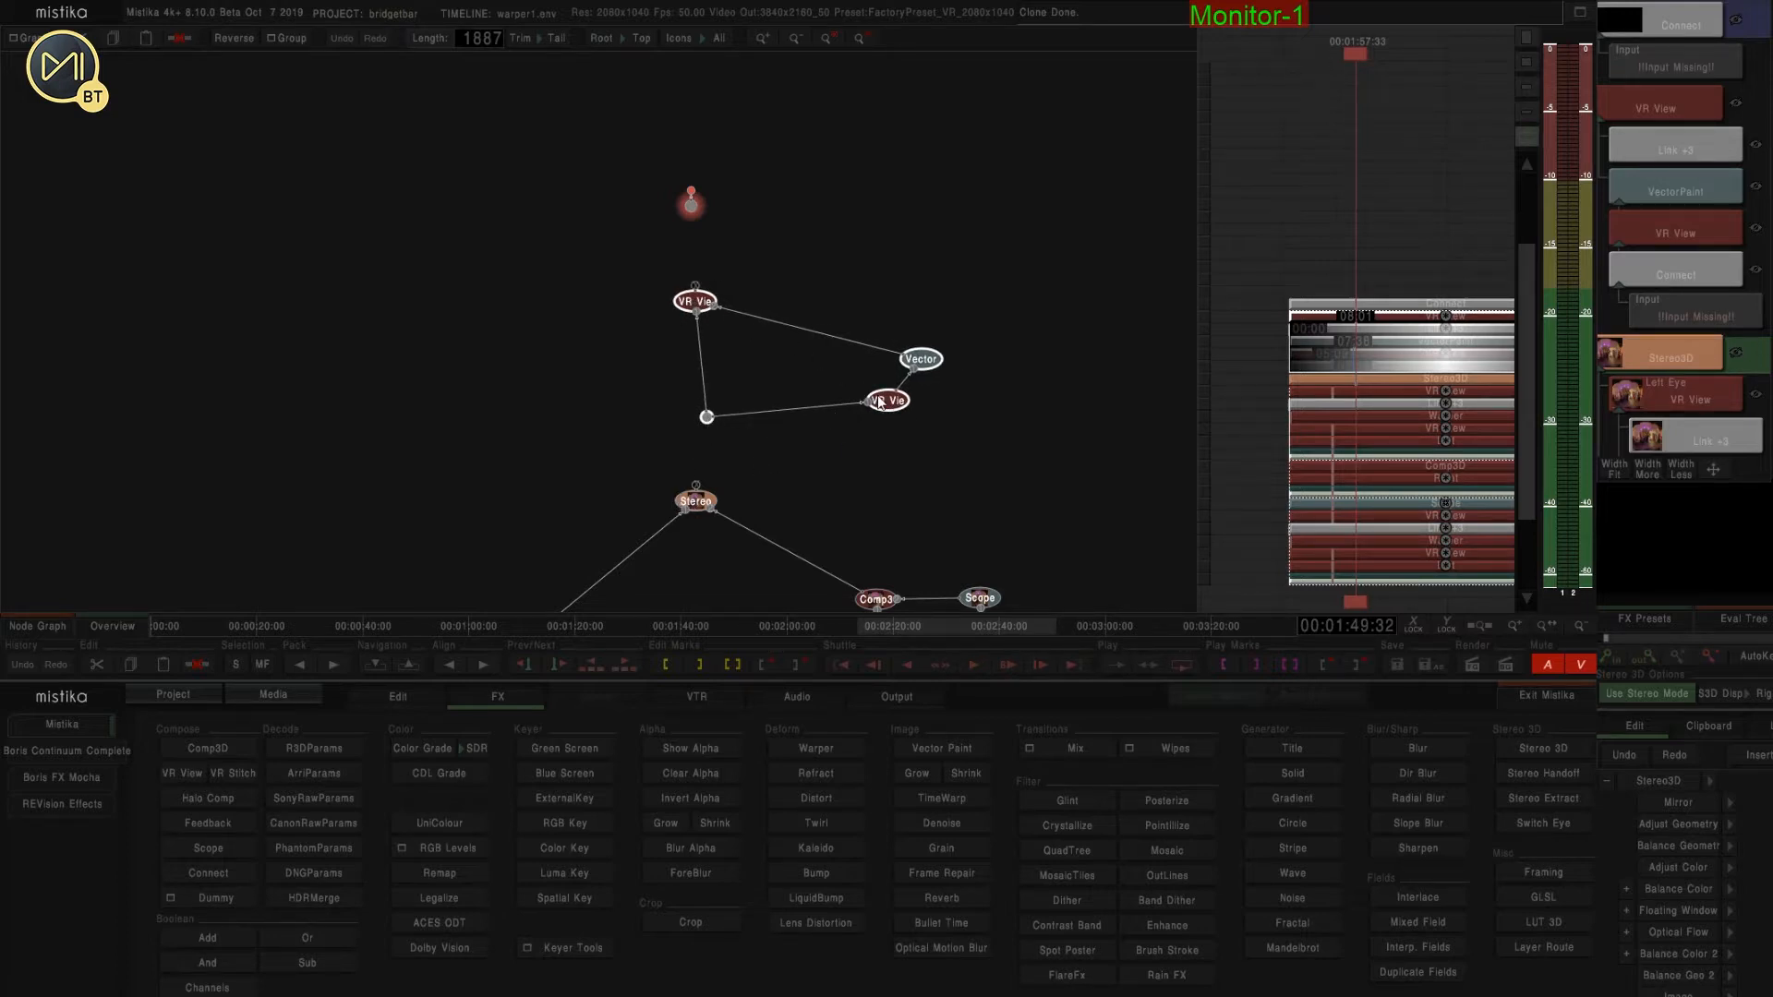
{"action": "left_click_drag", "start_coordinate": [696, 488], "coordinate": [707, 417]}
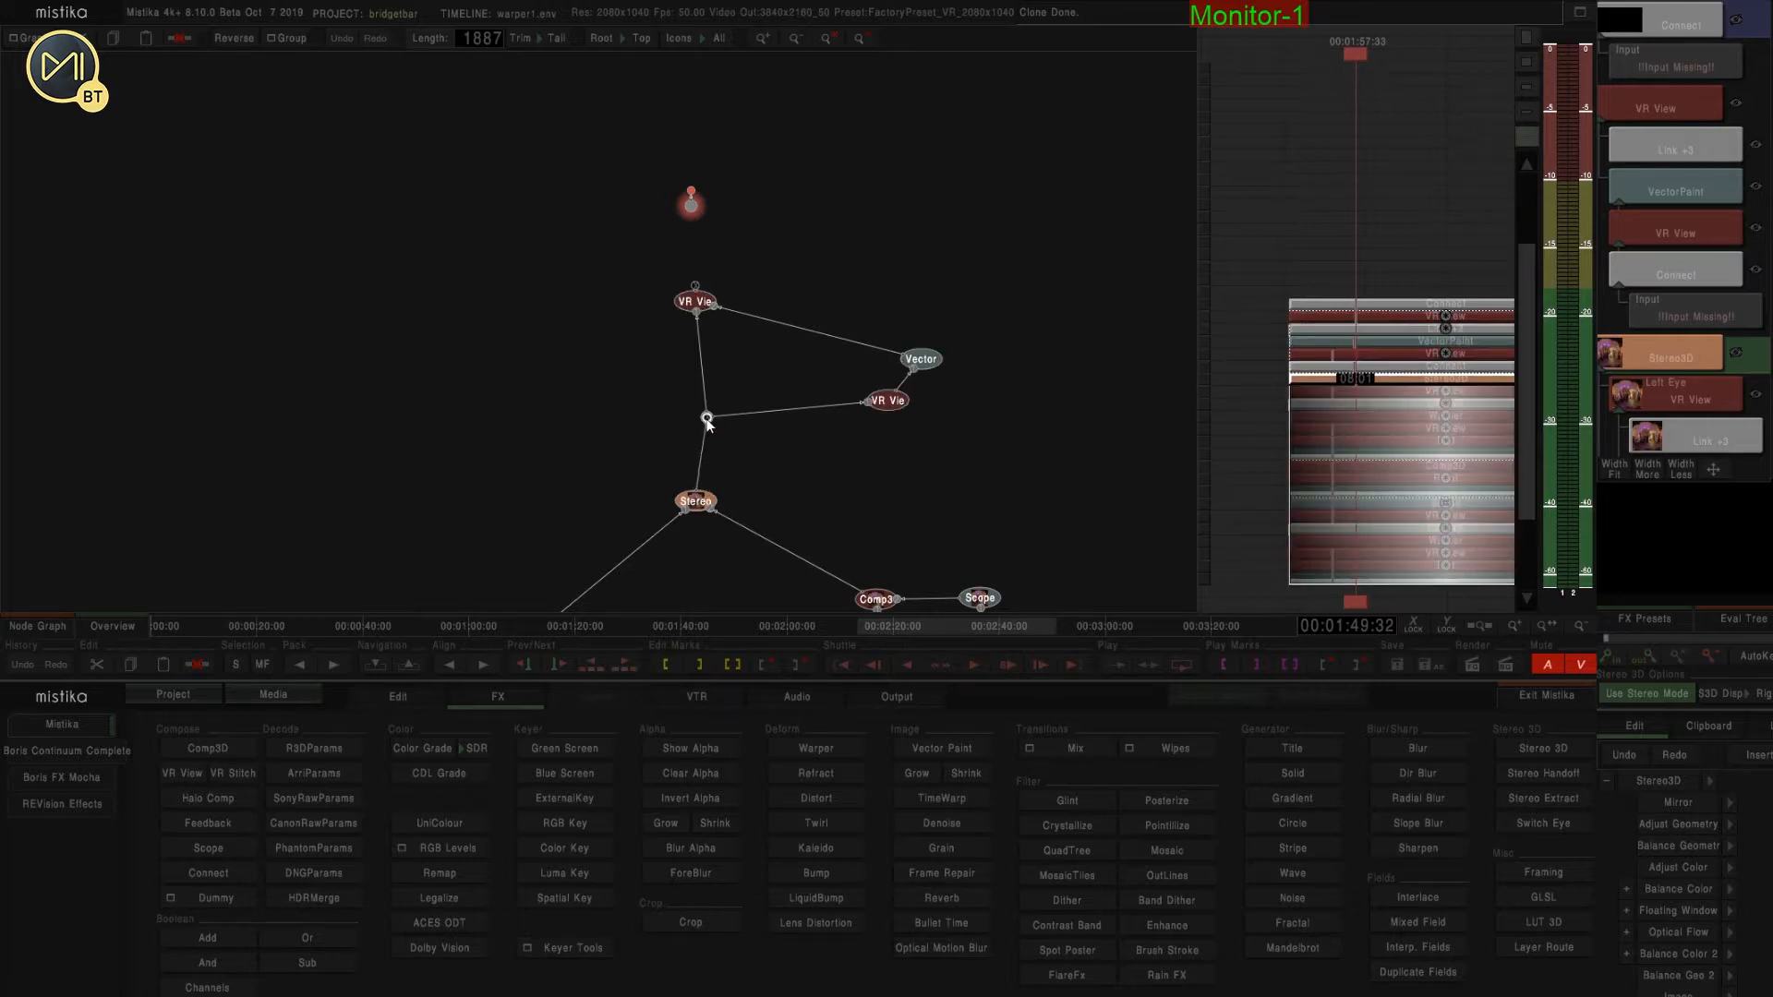
{"action": "left_click", "coordinate": [700, 301]}
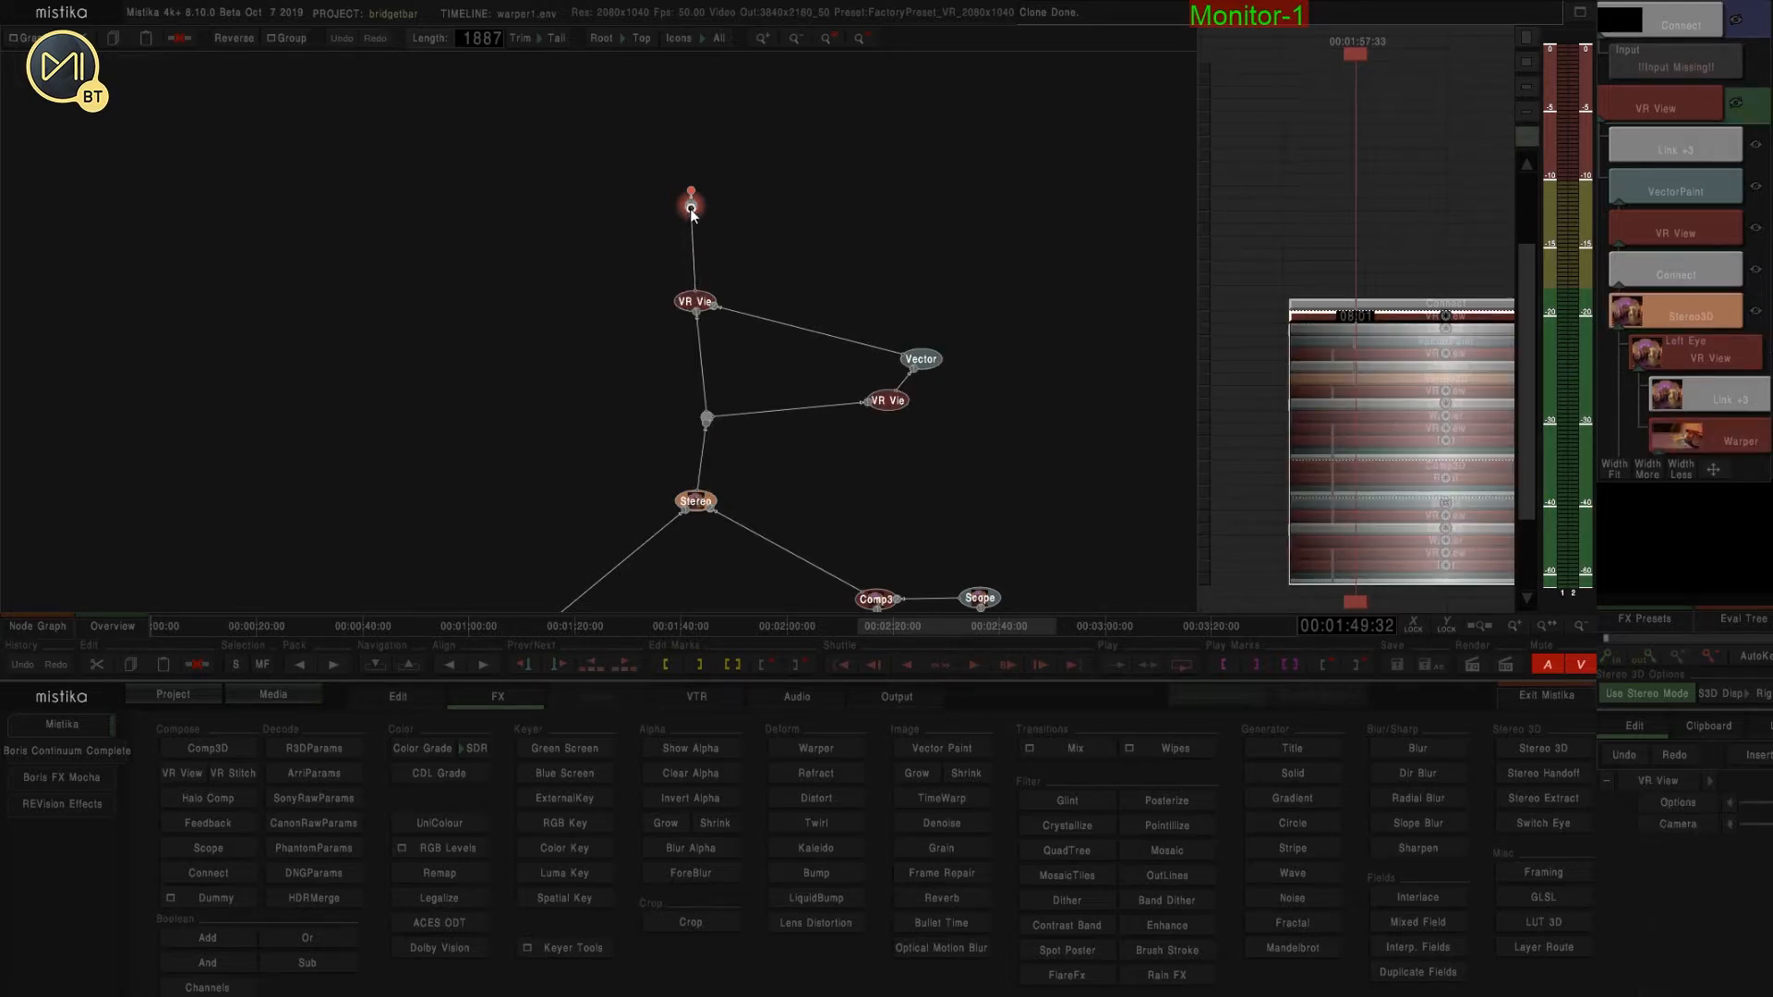
Add a new VR View on top of the upper Connect node, replacing the one inserted beneath it, and open its settings.
{"action": "left_click_drag", "start_coordinate": [800, 225], "coordinate": [795, 319]}
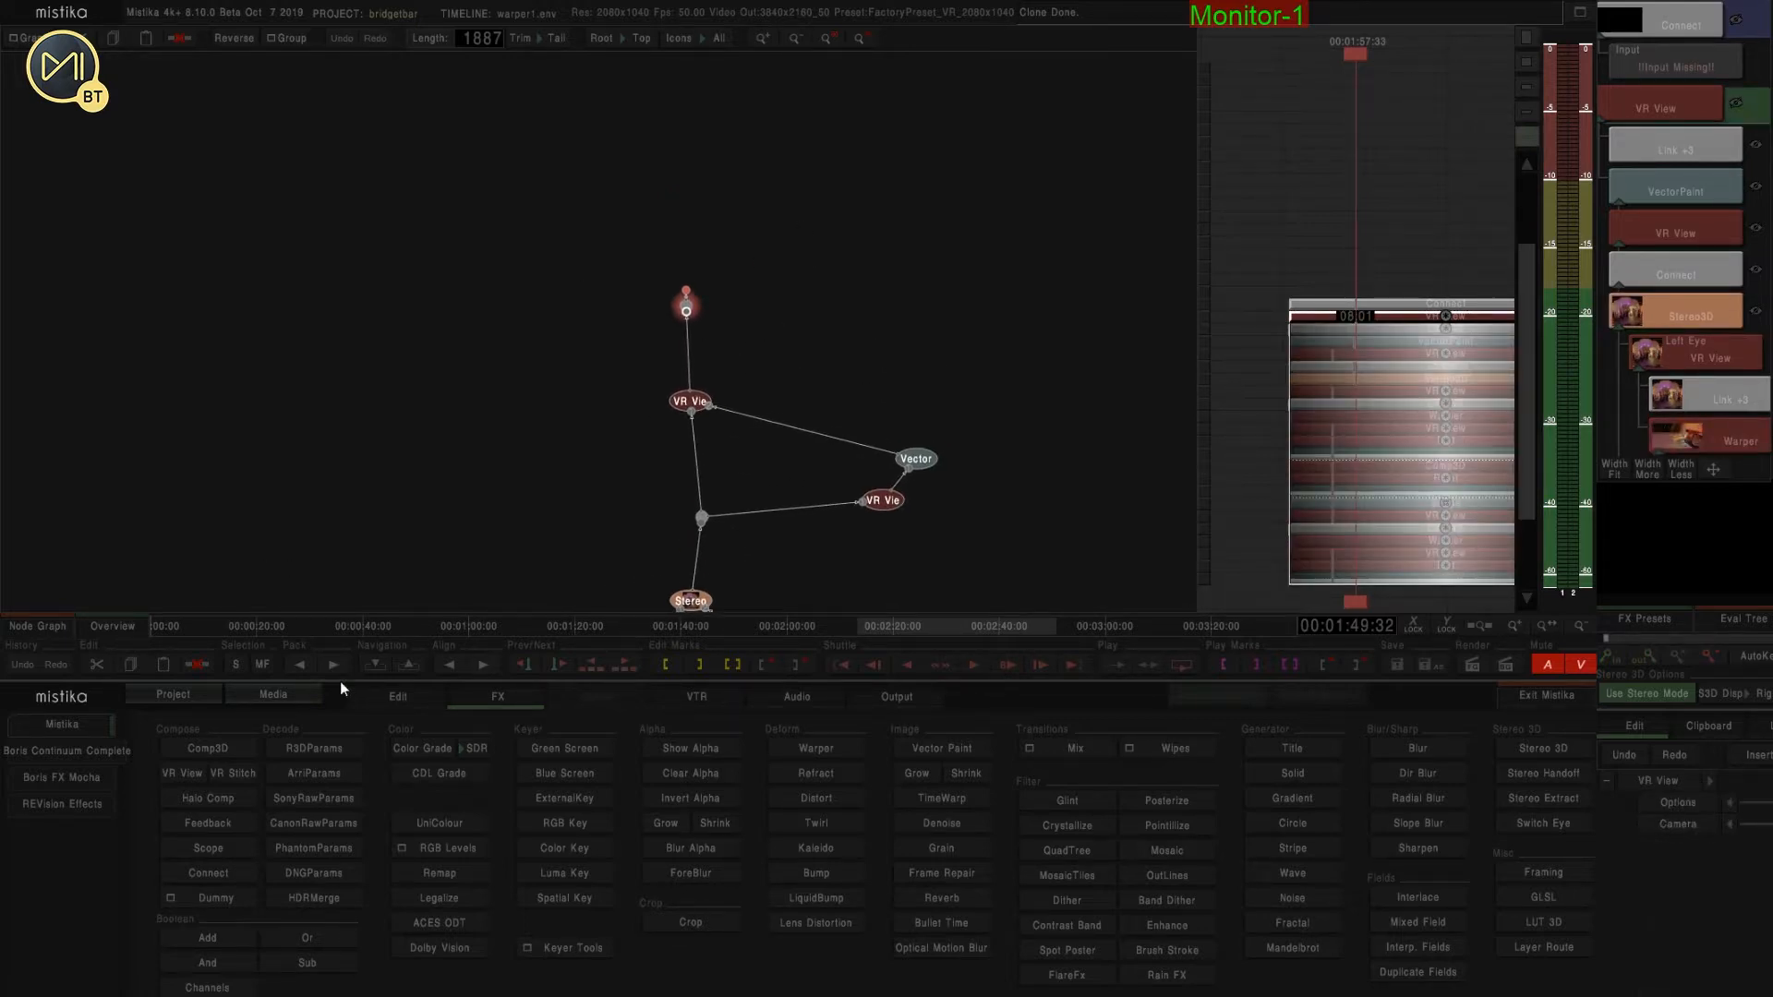
{"action": "left_click", "coordinate": [165, 781]}
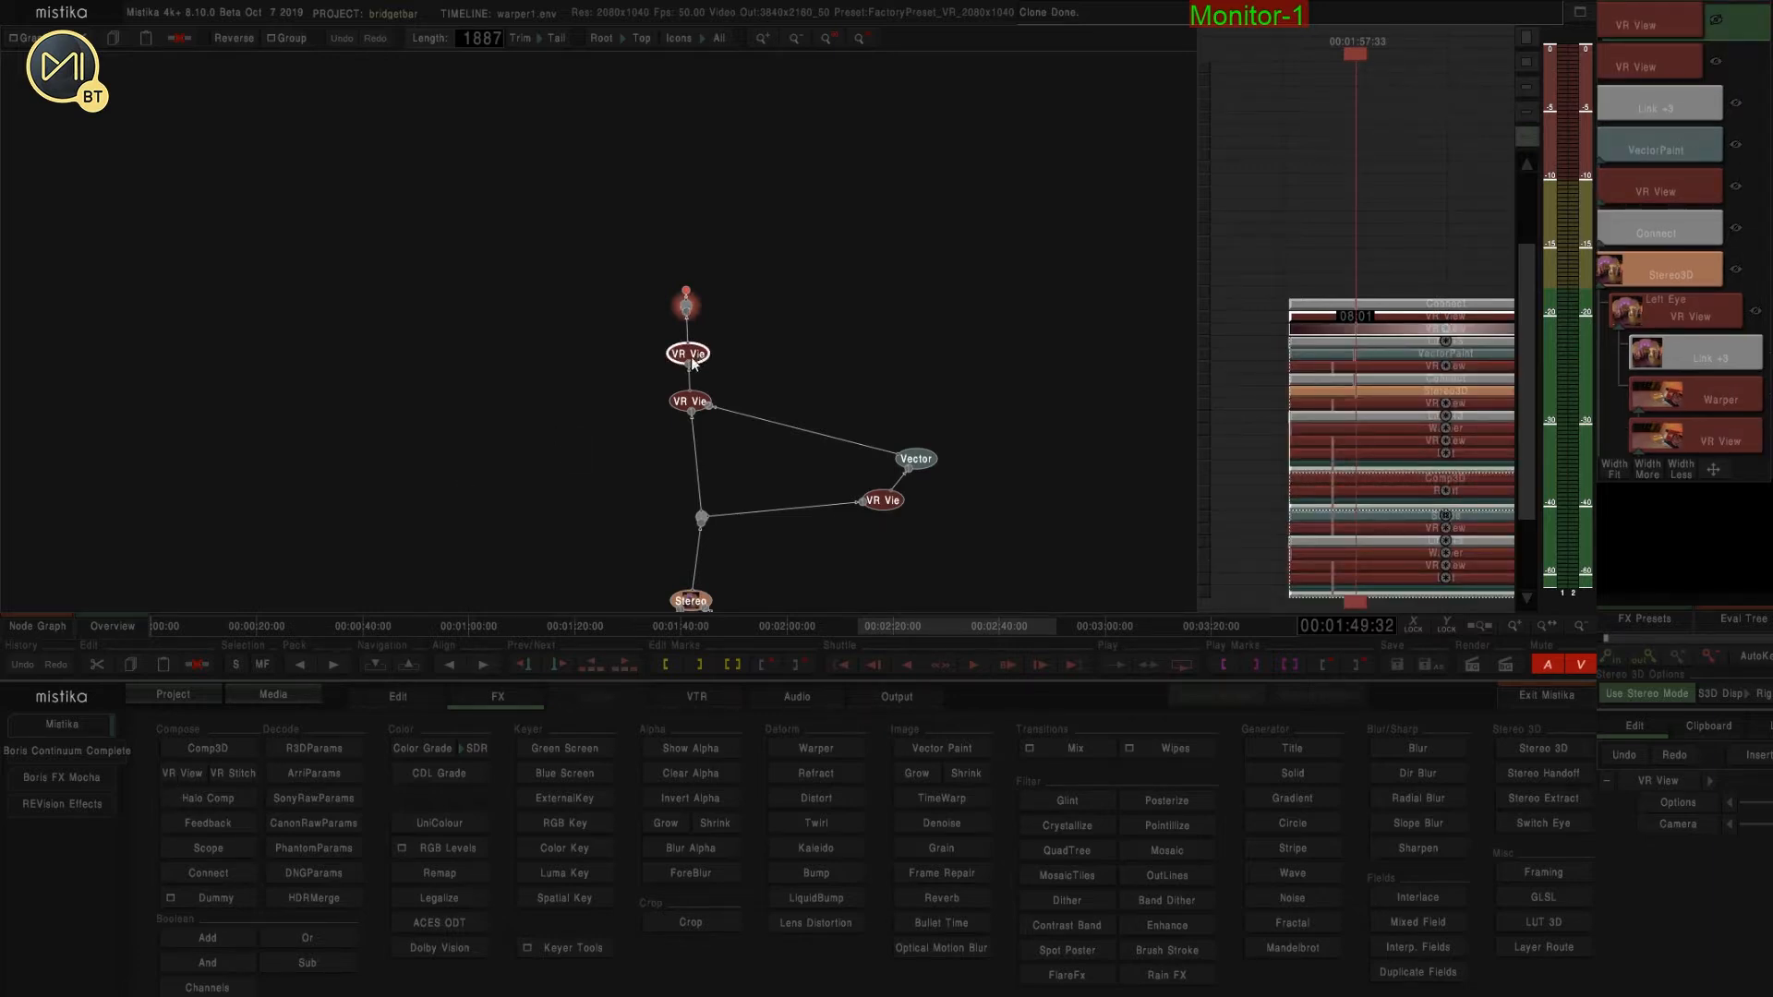
{"action": "key", "text": "Delete"}
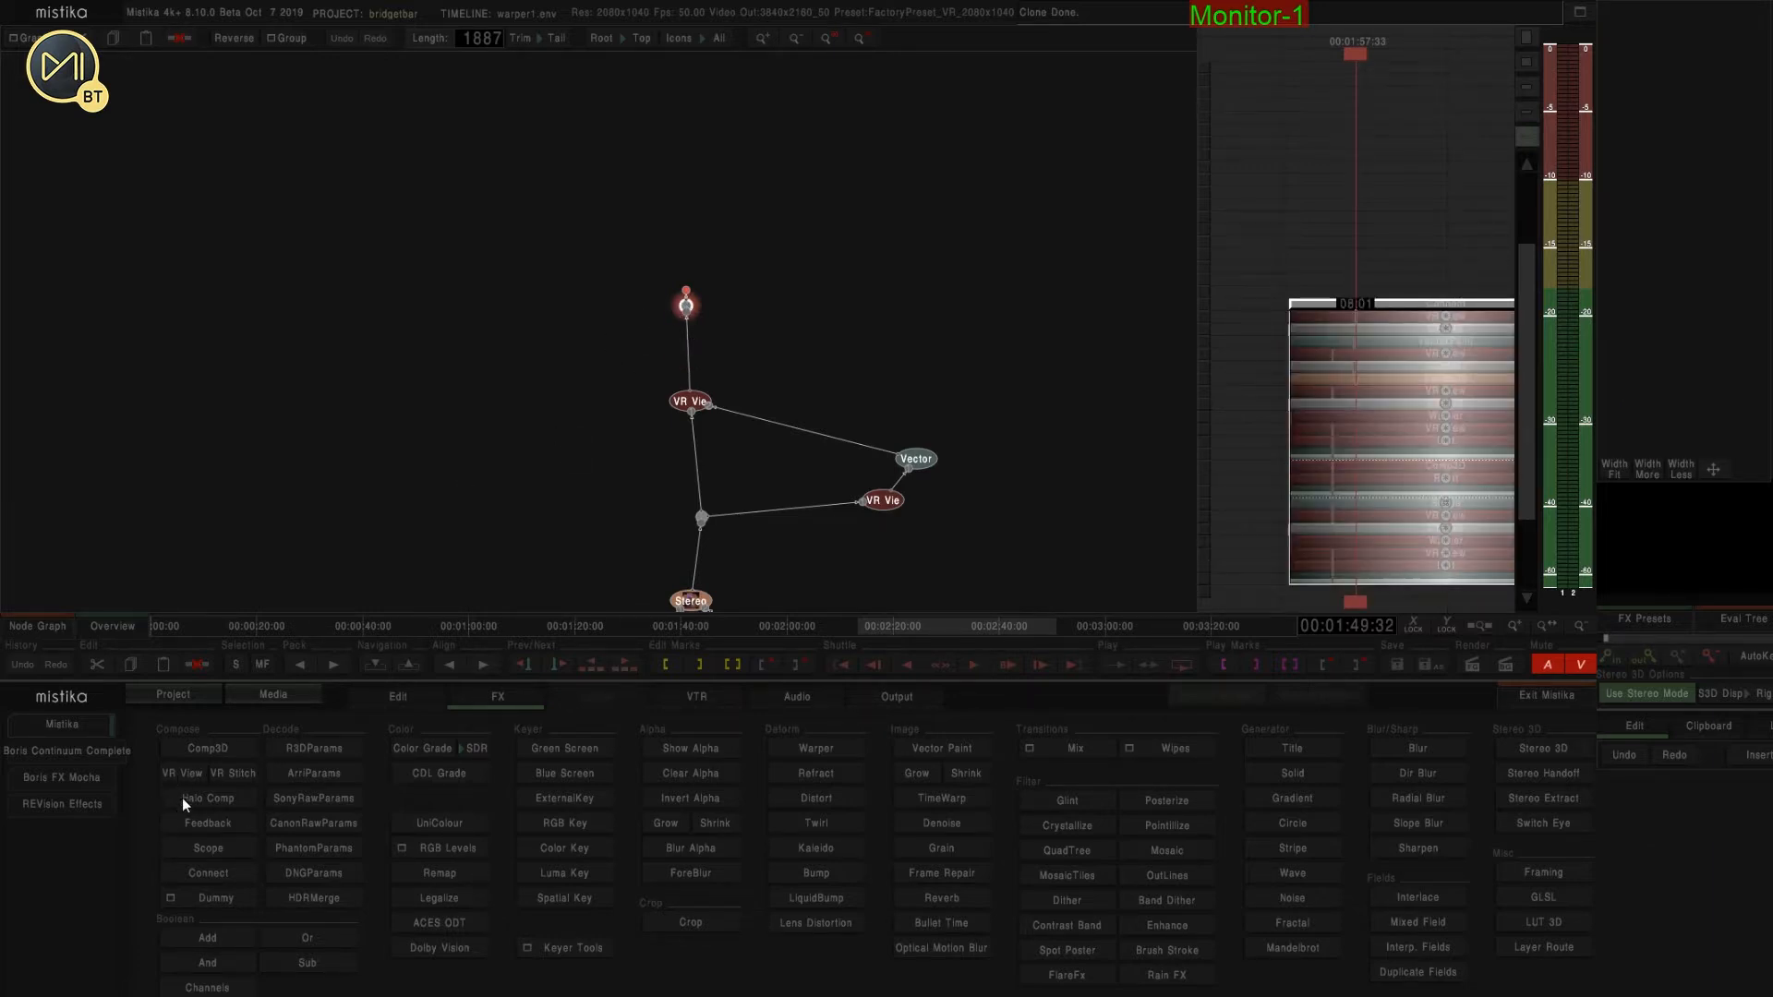
{"action": "left_click", "coordinate": [185, 777]}
{"action": "left_click_drag", "start_coordinate": [695, 270], "coordinate": [896, 248]}
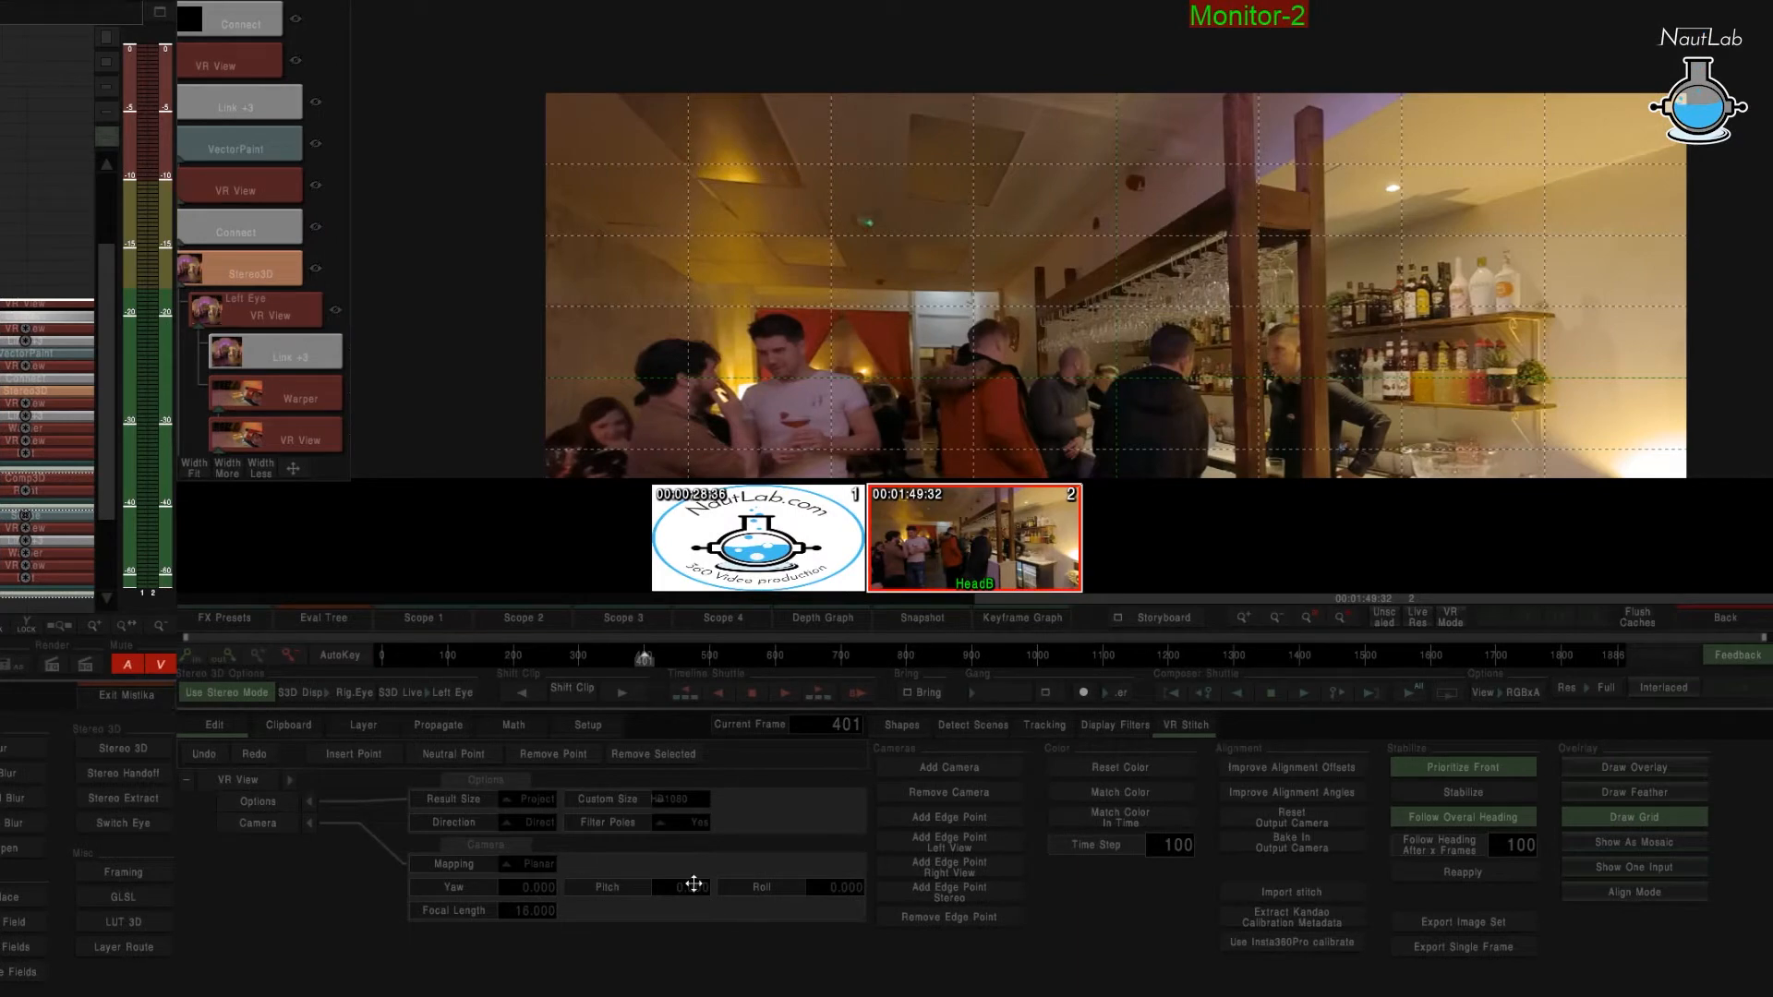
Set the new VR View's Pitch to -90 to face the camera rig on the floor, and turn off the grid overlay.
{"action": "left_click", "coordinate": [693, 884]}
{"action": "type", "text": "-902"}
{"action": "key", "text": "Return"}
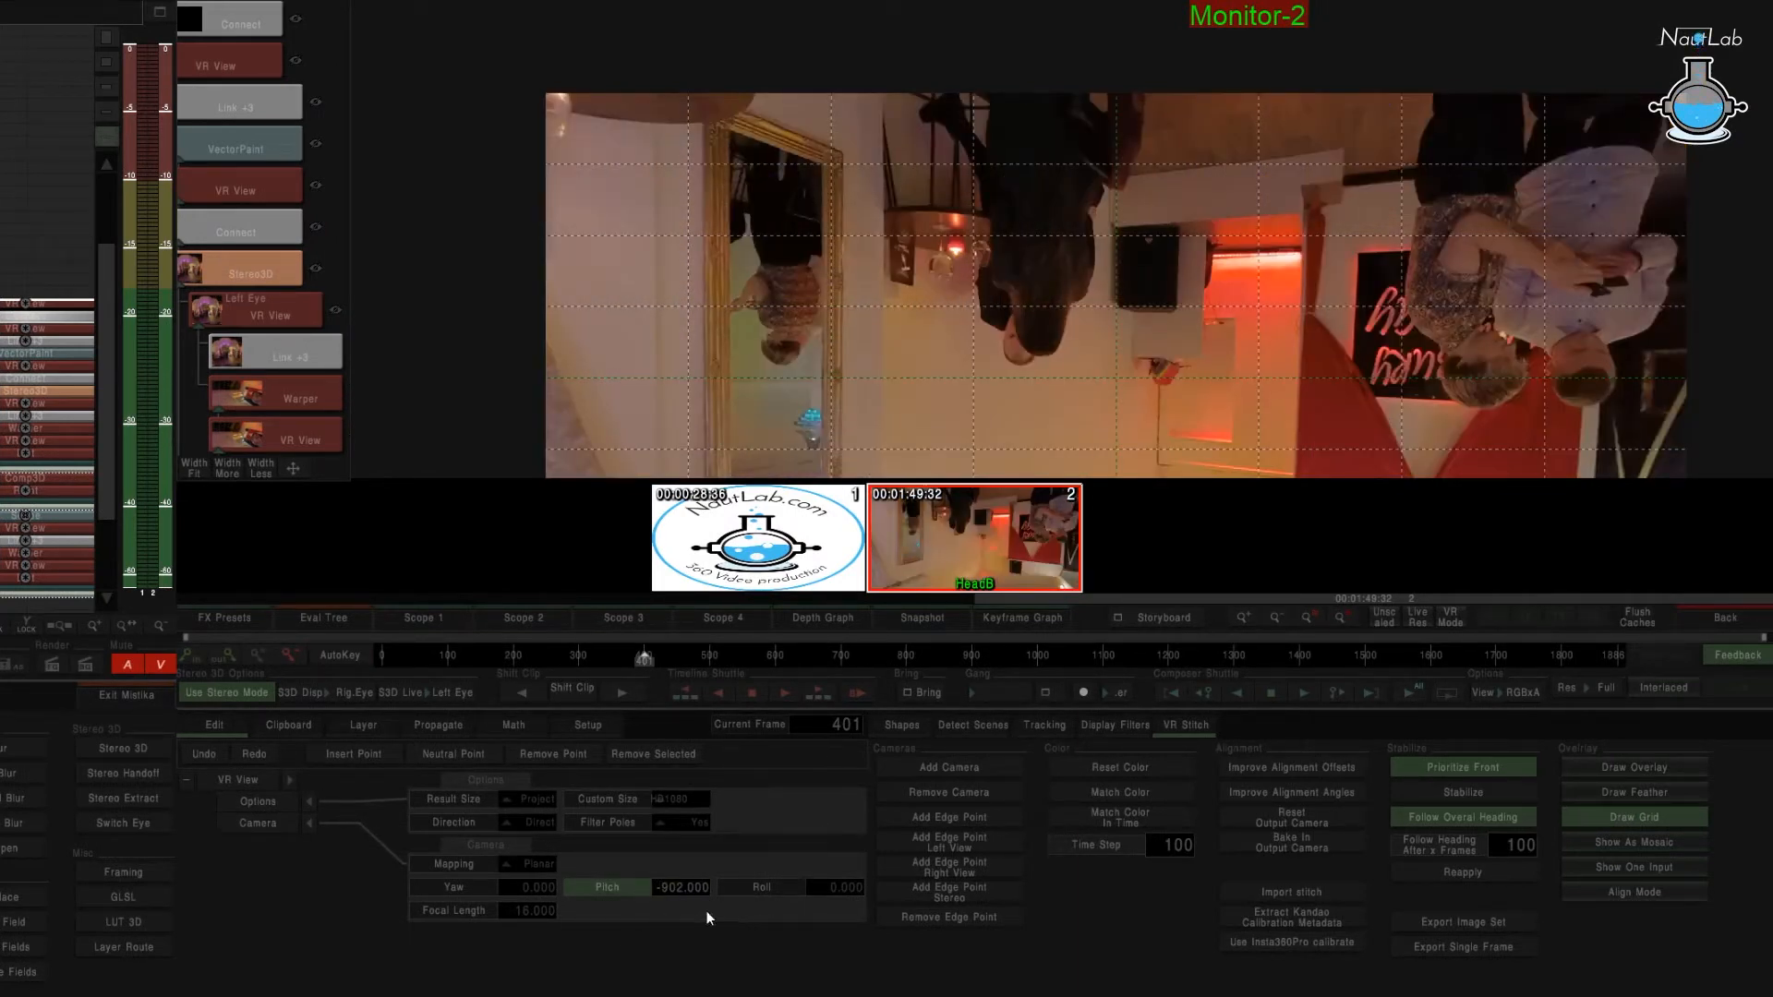
{"action": "type", "text": "-90"}
{"action": "key", "text": "Return"}
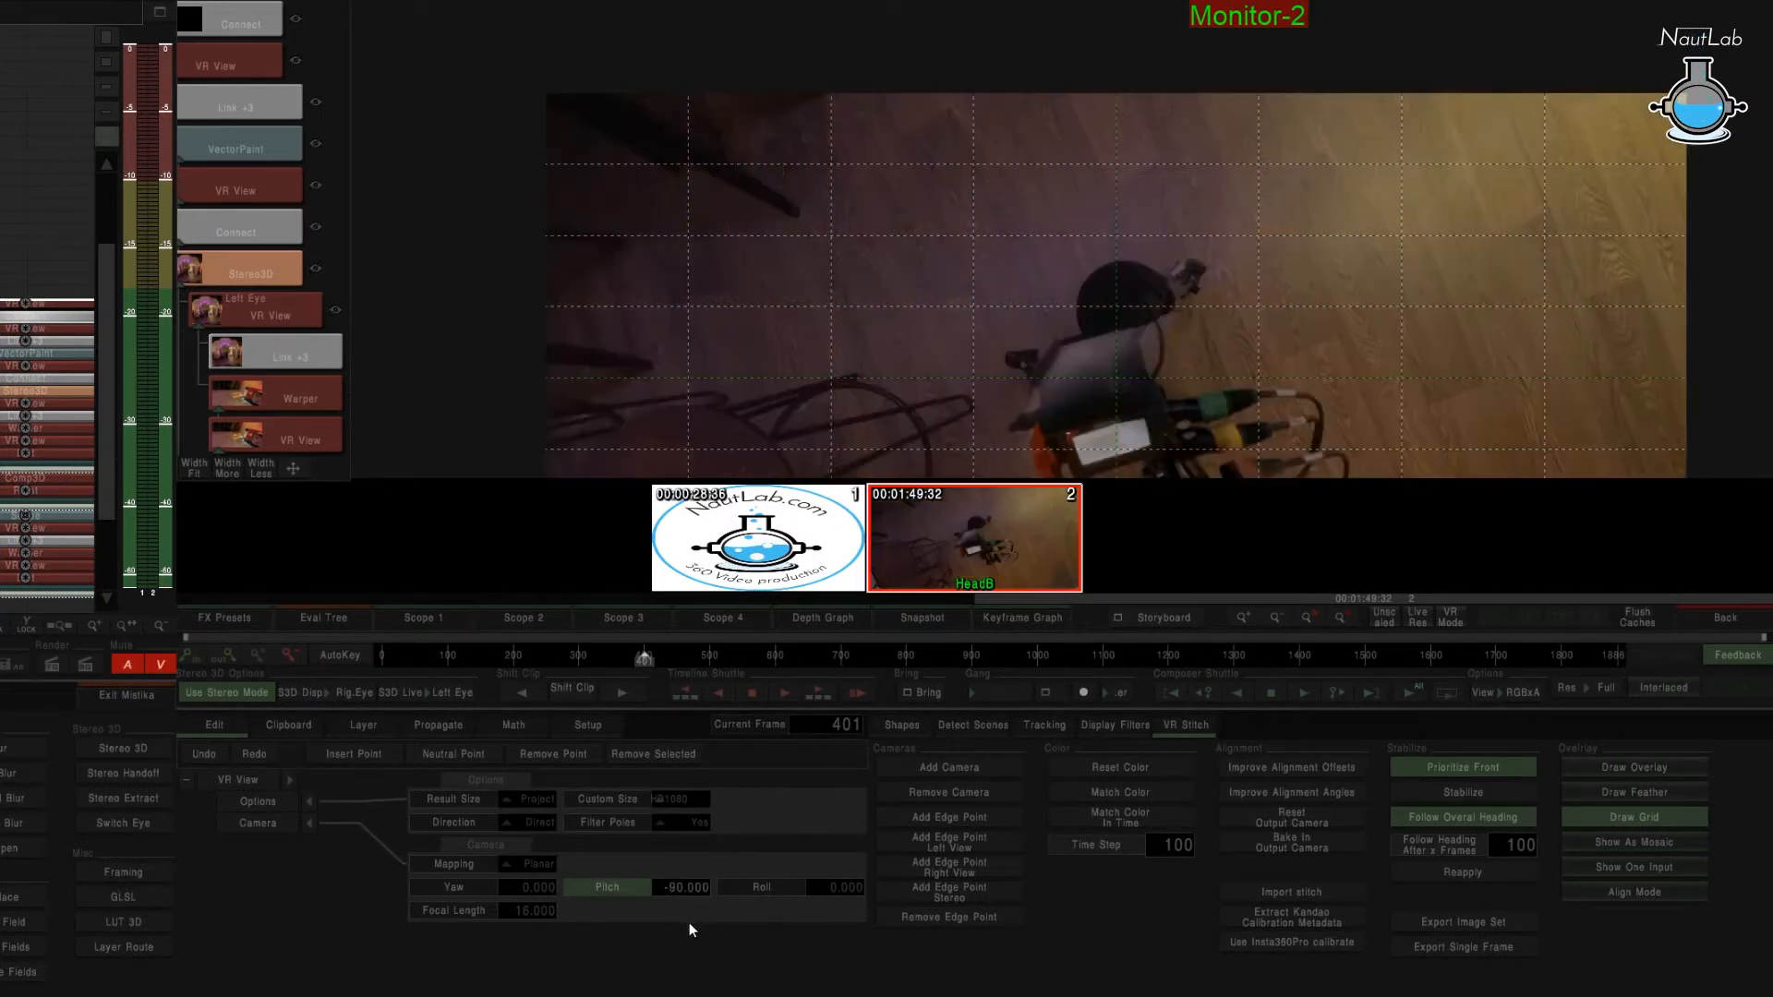
{"action": "key", "text": "f"}
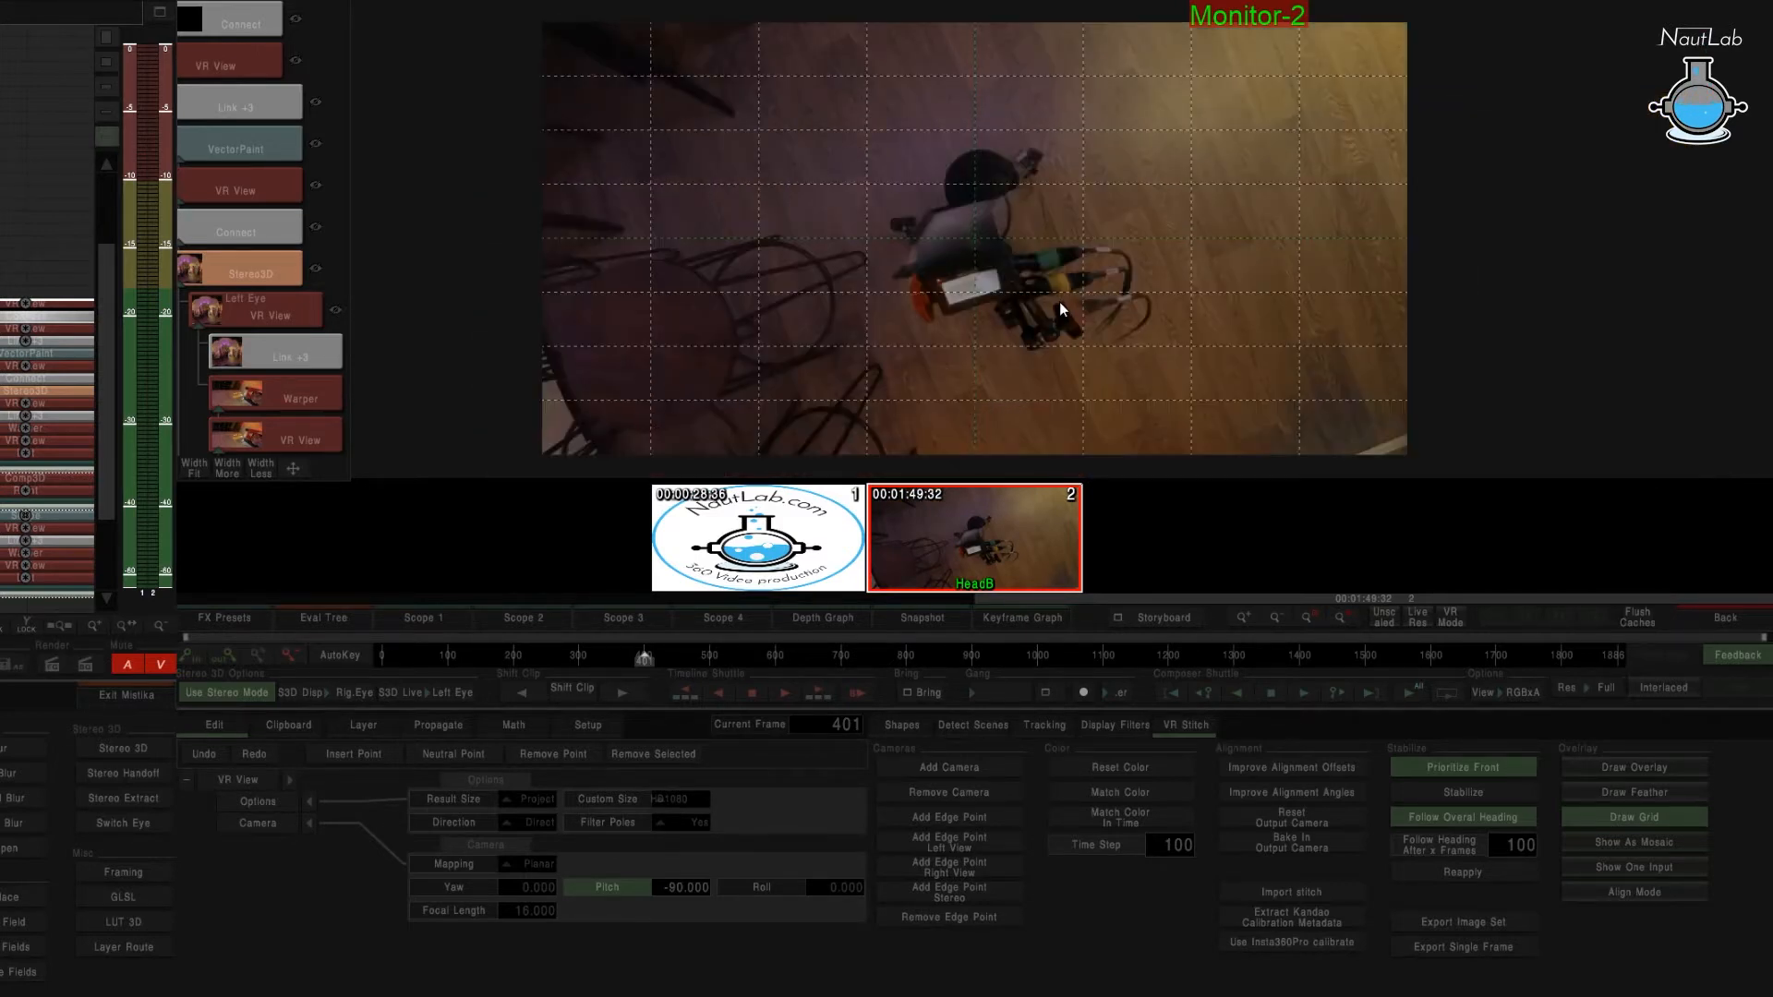
{"action": "scroll", "coordinate": [1060, 310], "scroll_direction": "down", "scroll_amount": 1}
{"action": "left_click", "coordinate": [1649, 822]}
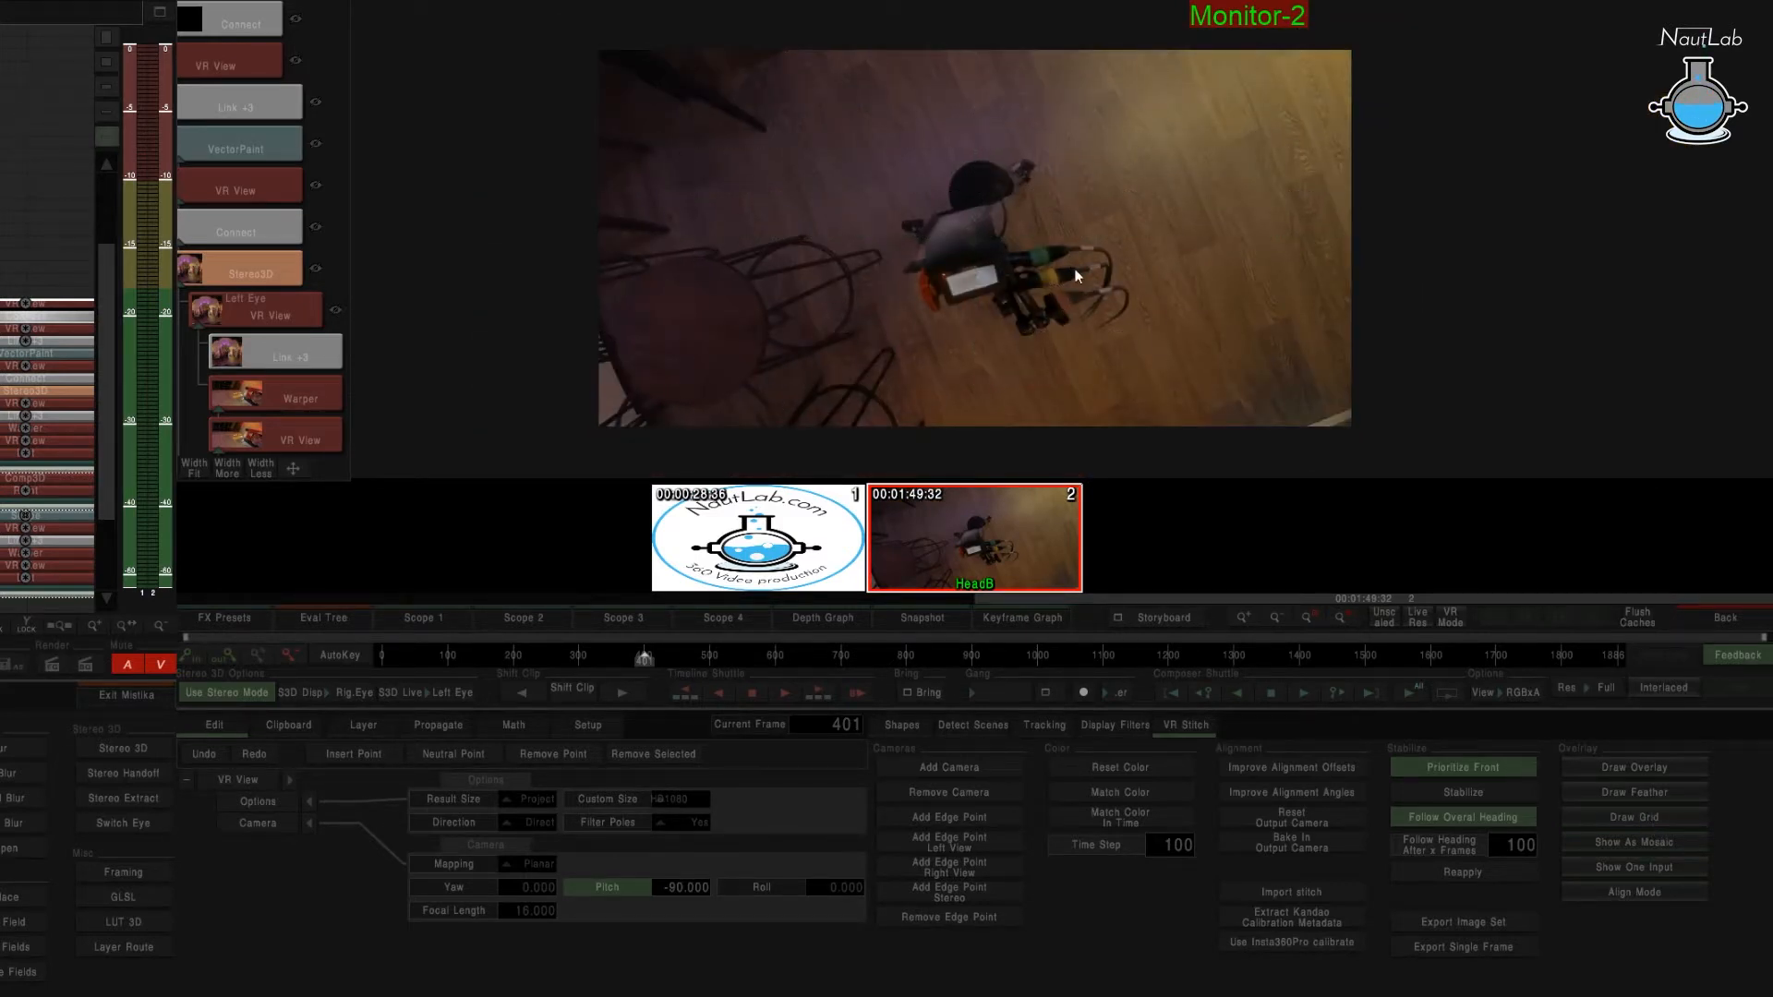
Align the floor view against the grid overlay with Yaw at -114 and Pitch at -90, finishing with the grid hidden.
{"action": "left_click_drag", "start_coordinate": [466, 889], "coordinate": [1126, 864]}
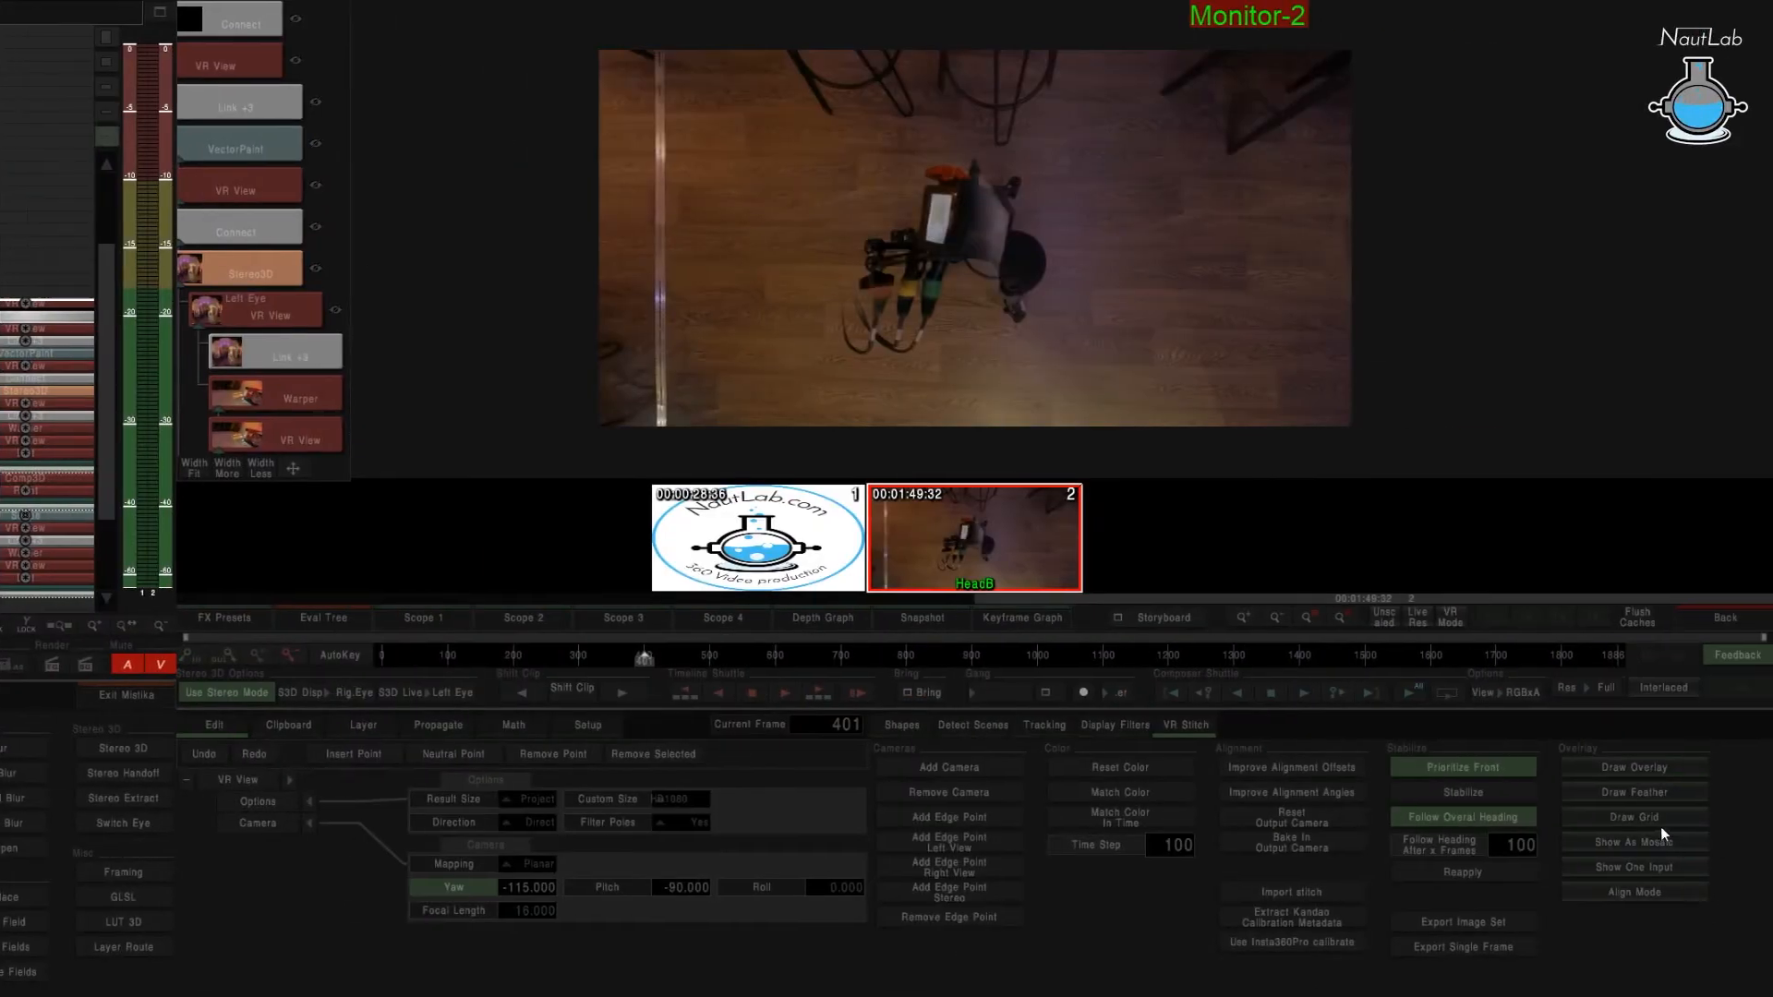
{"action": "left_click", "coordinate": [1659, 823]}
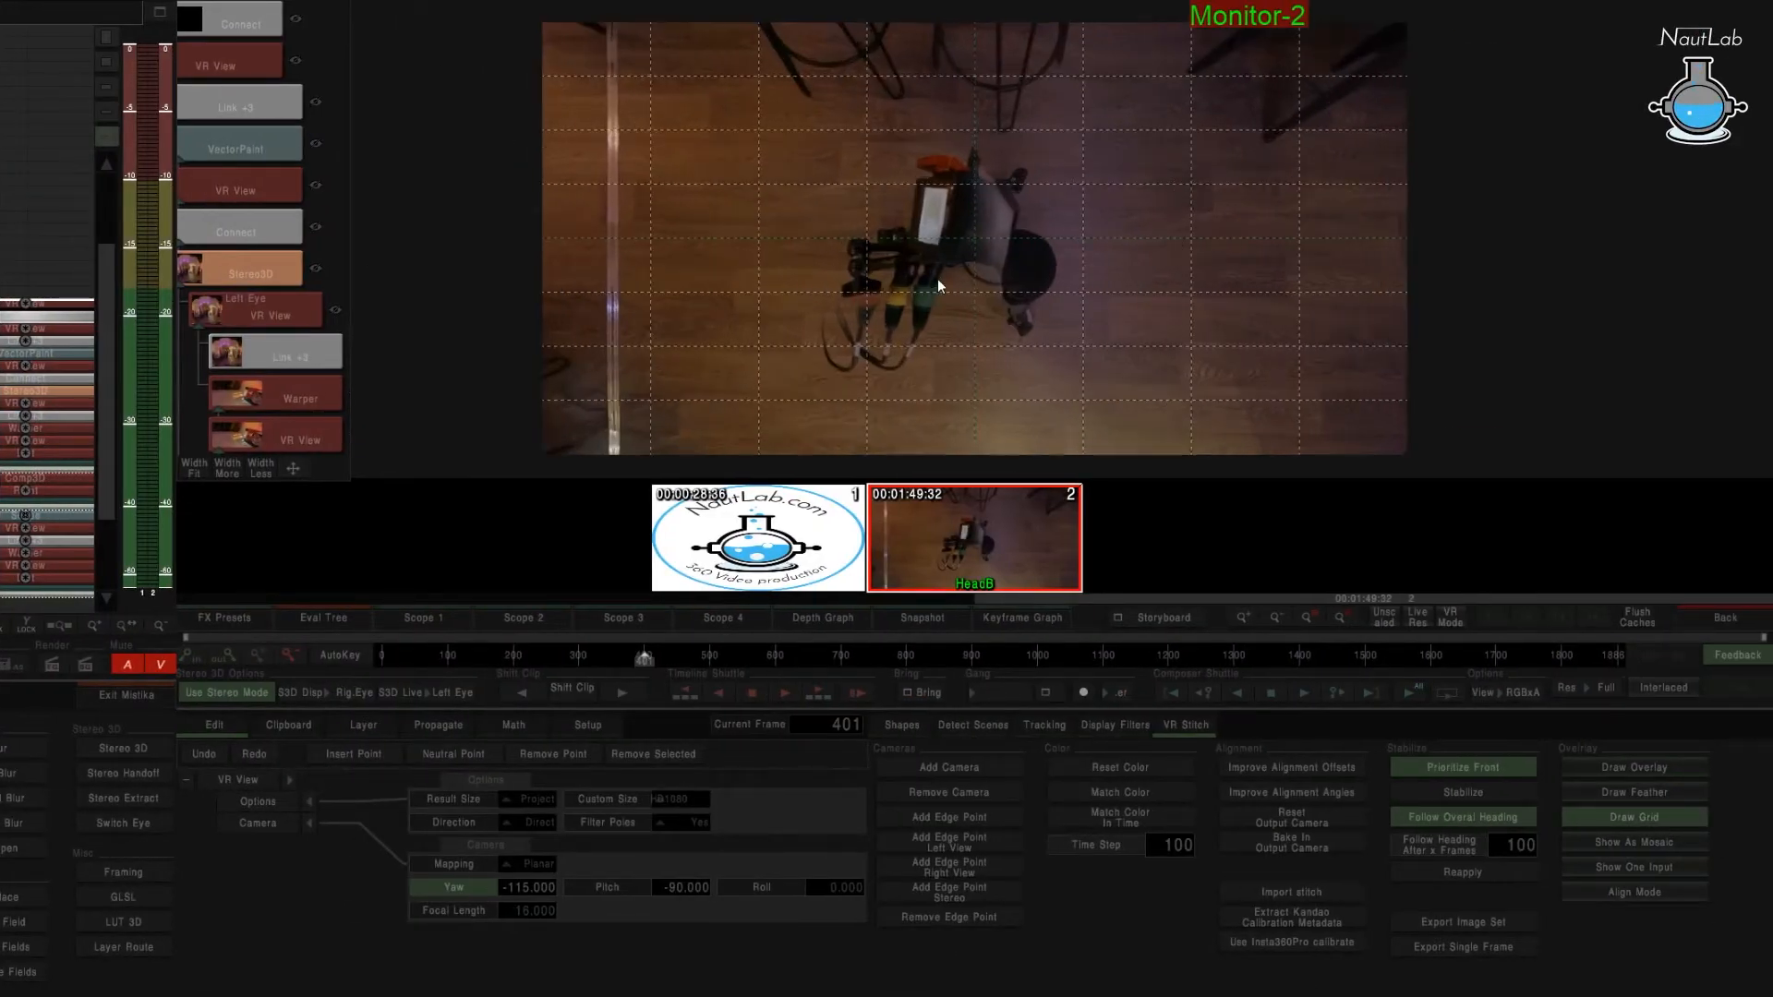
{"action": "left_click_drag", "start_coordinate": [657, 889], "coordinate": [535, 887]}
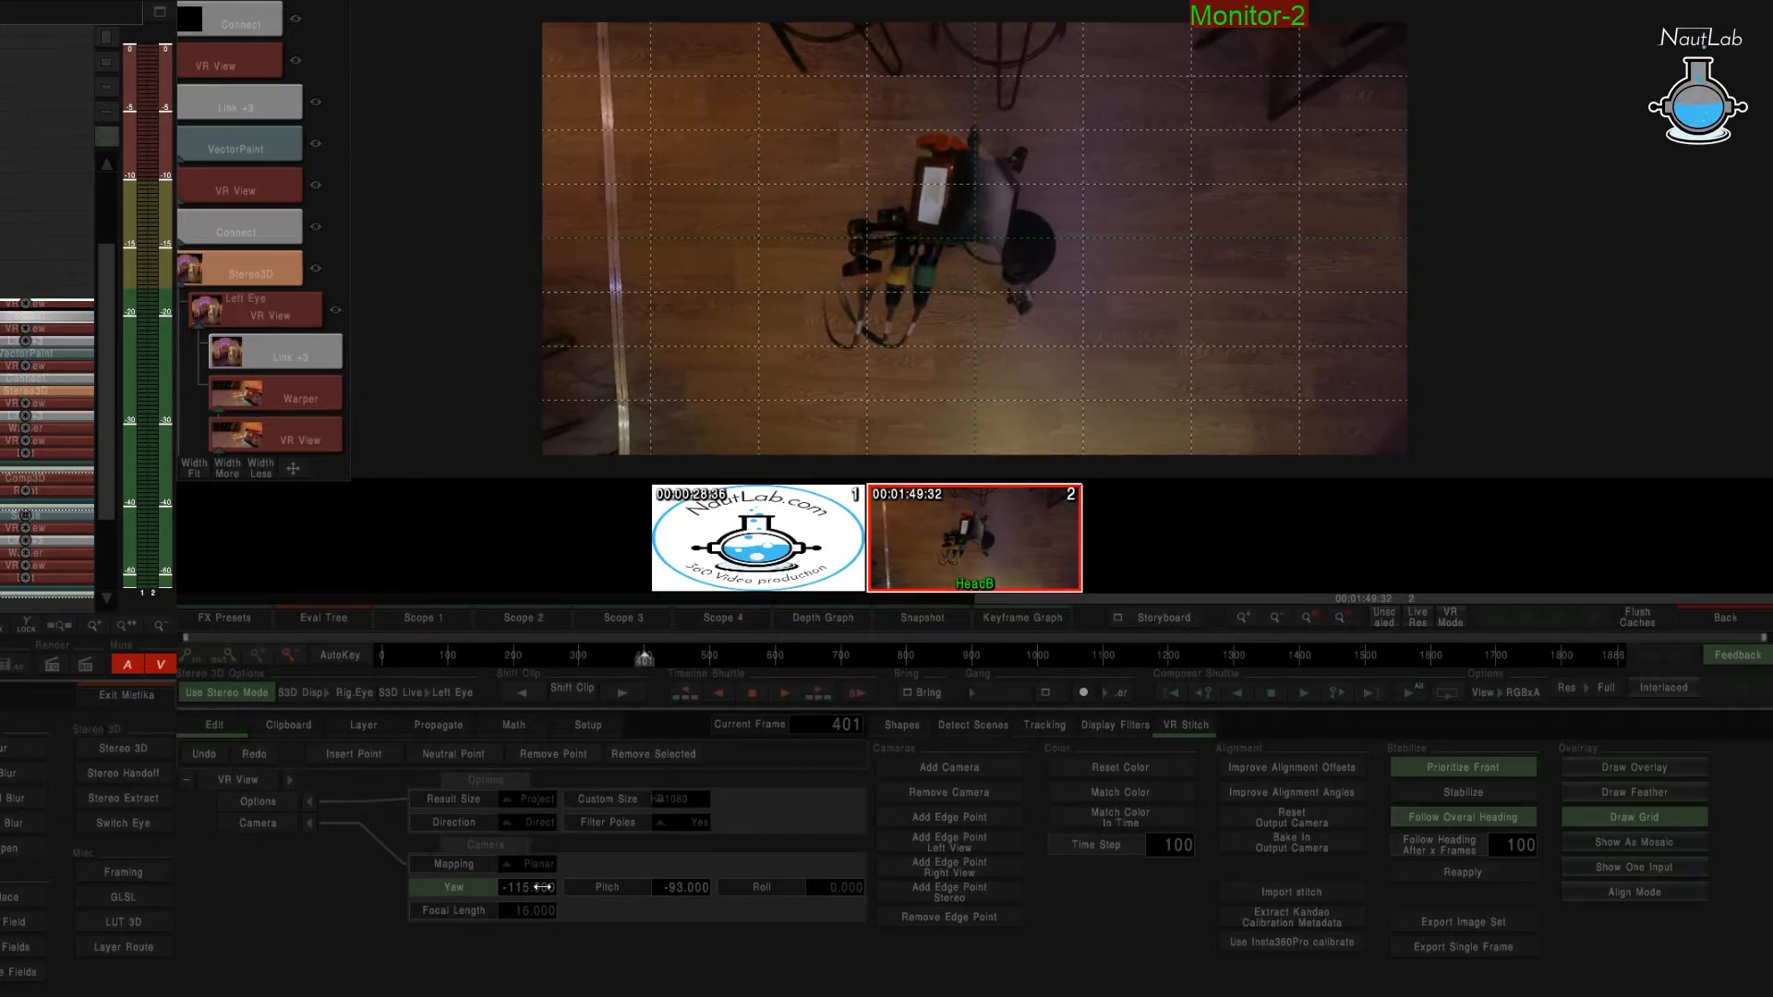
{"action": "left_click_drag", "start_coordinate": [542, 887], "coordinate": [544, 887]}
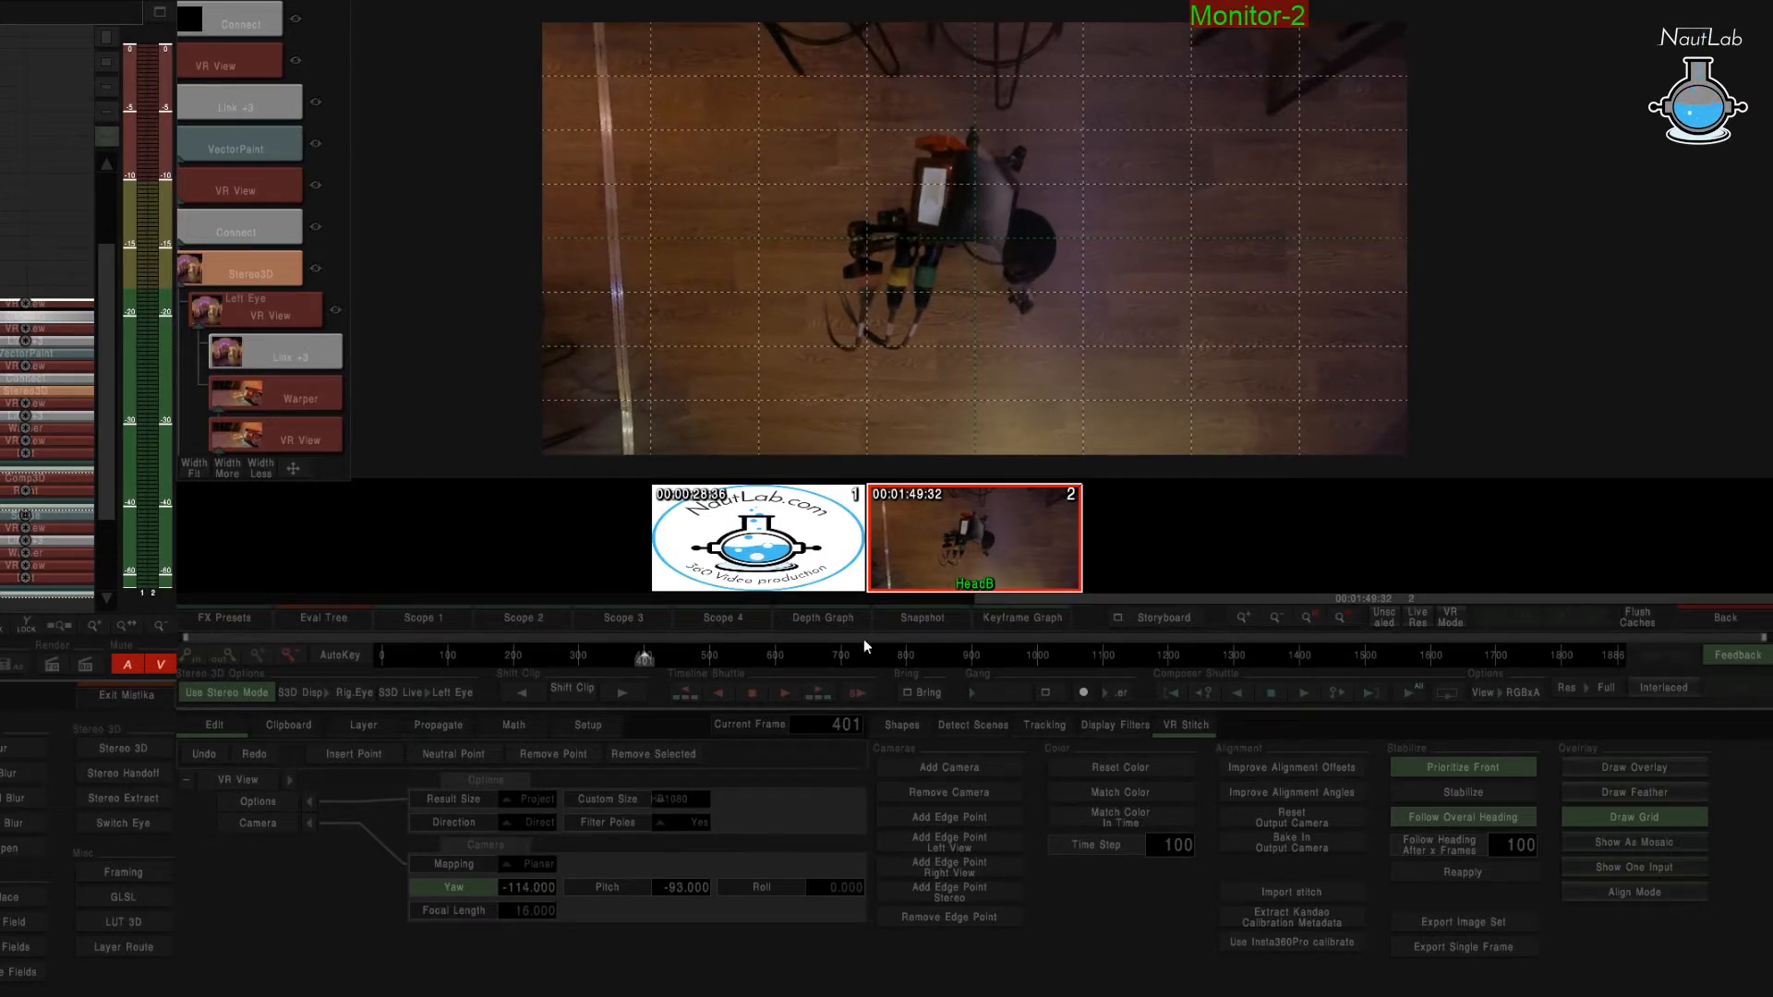
{"action": "left_click", "coordinate": [691, 895]}
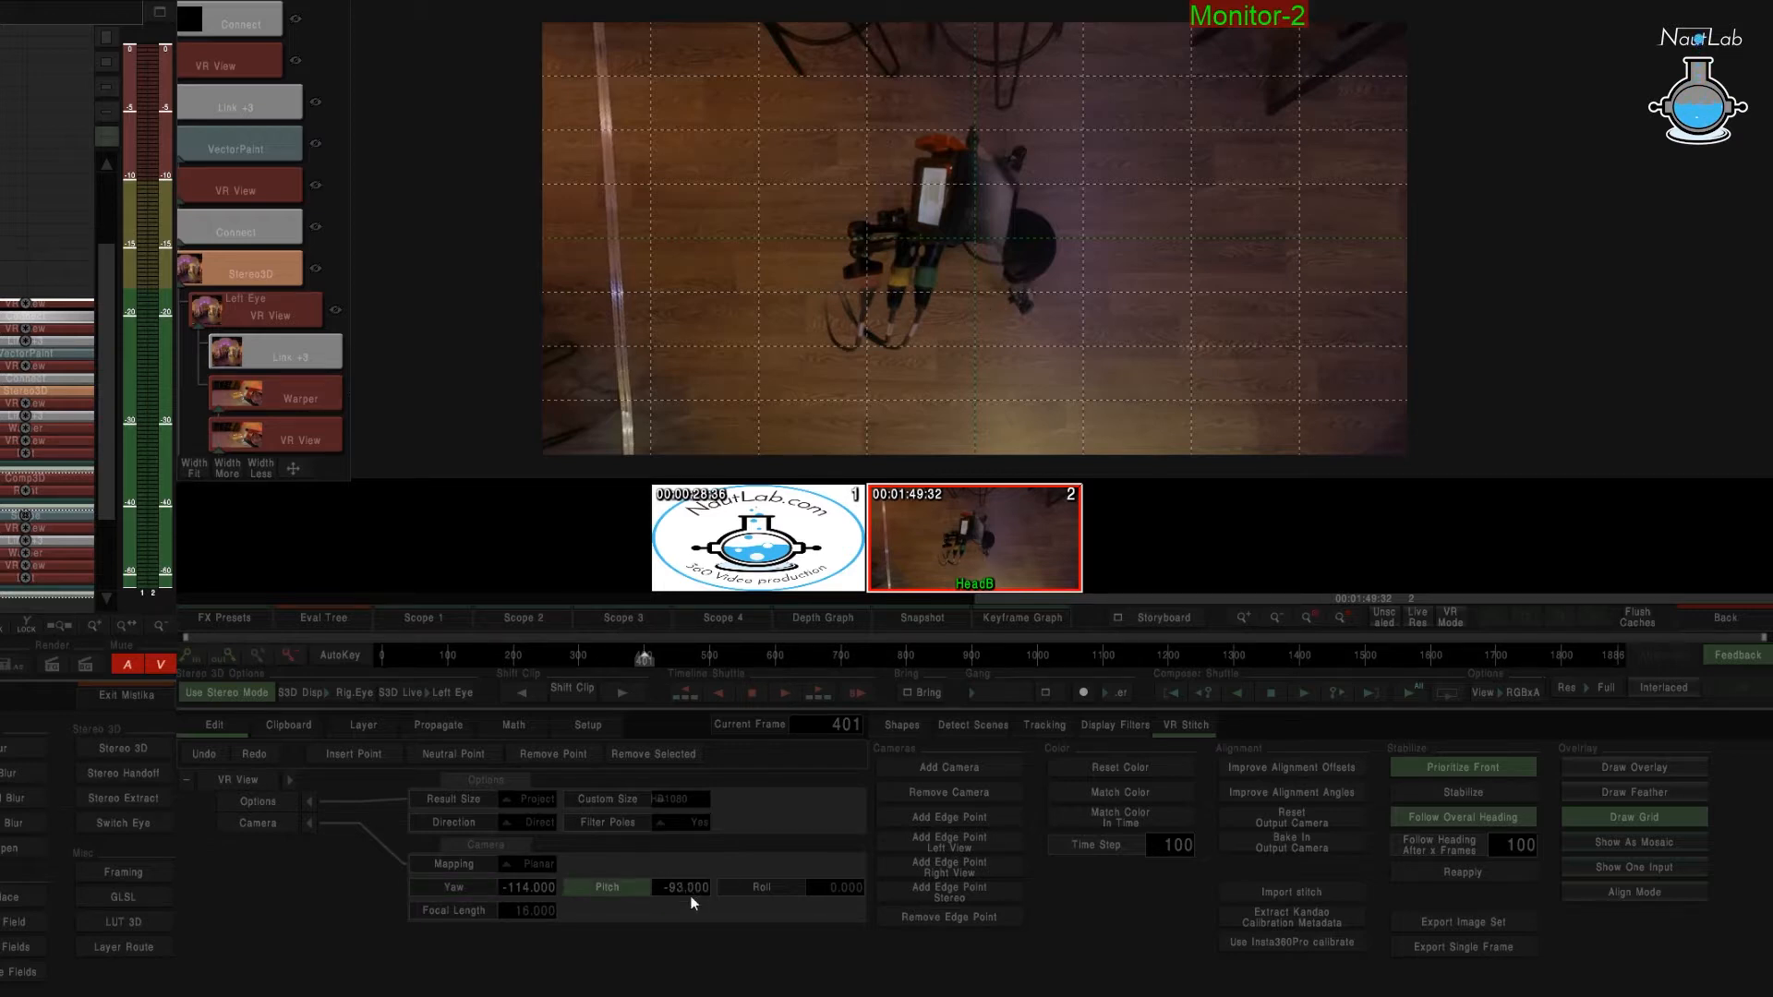
{"action": "type", "text": "-90"}
{"action": "key", "text": "Return"}
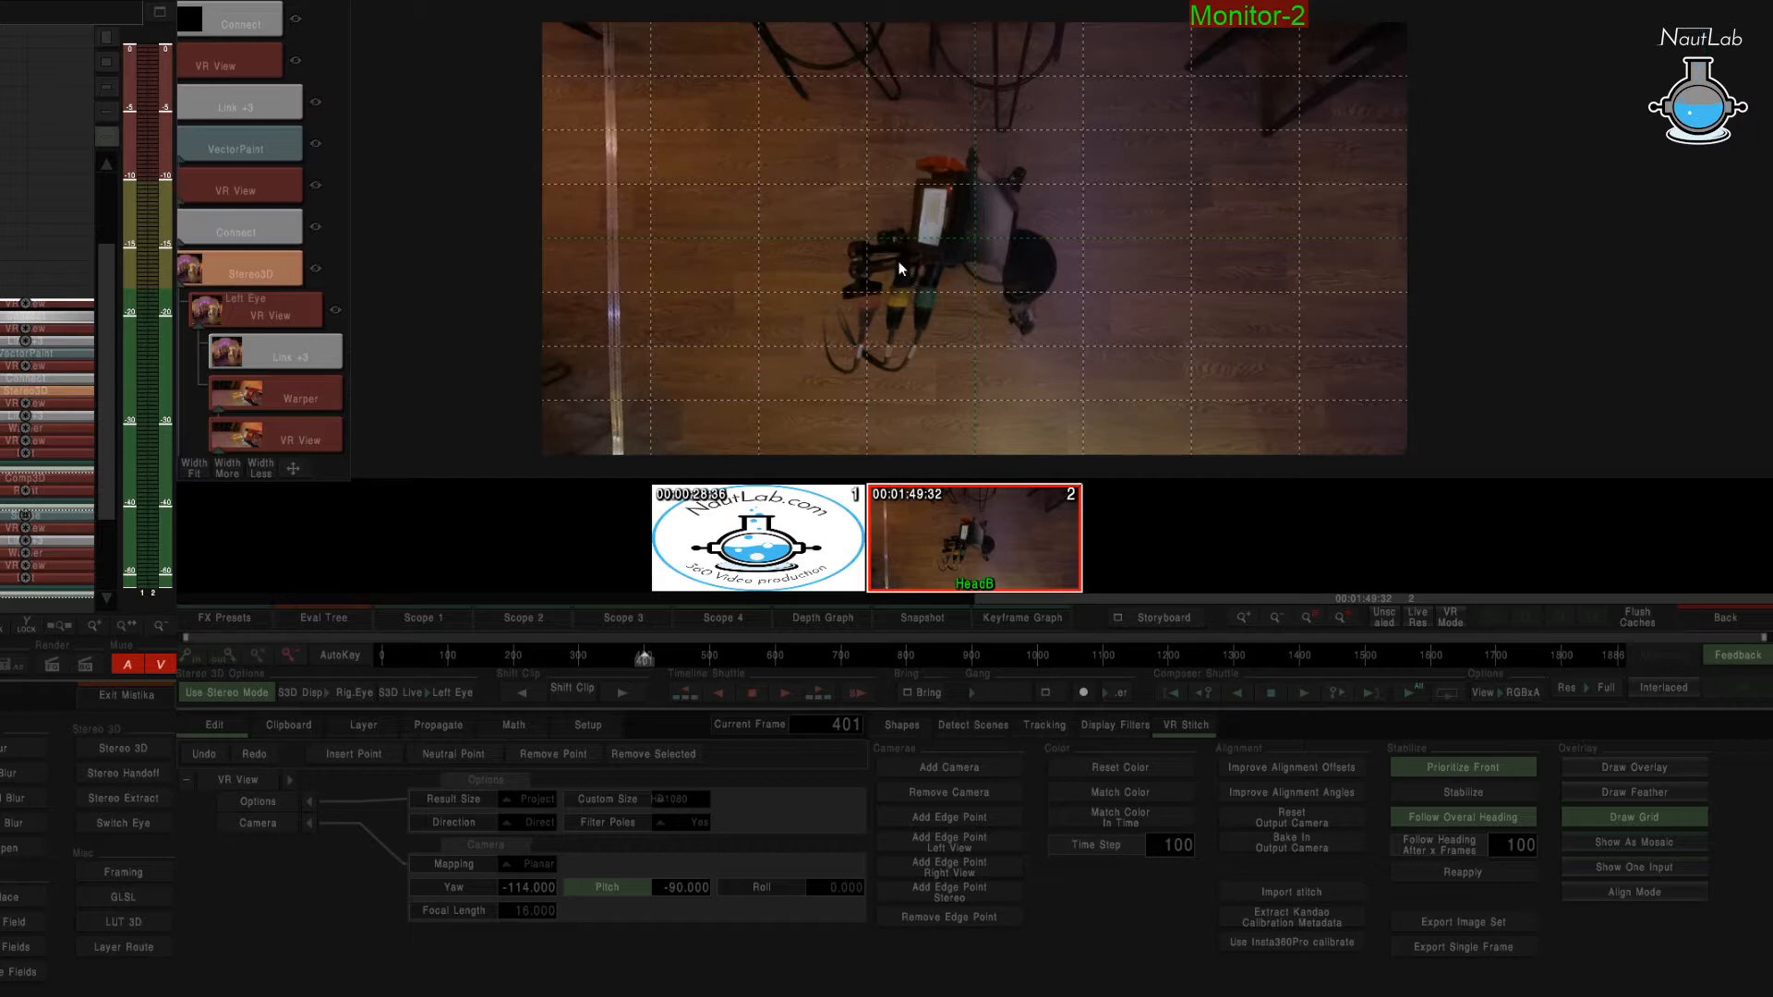
{"action": "left_click", "coordinate": [1632, 818]}
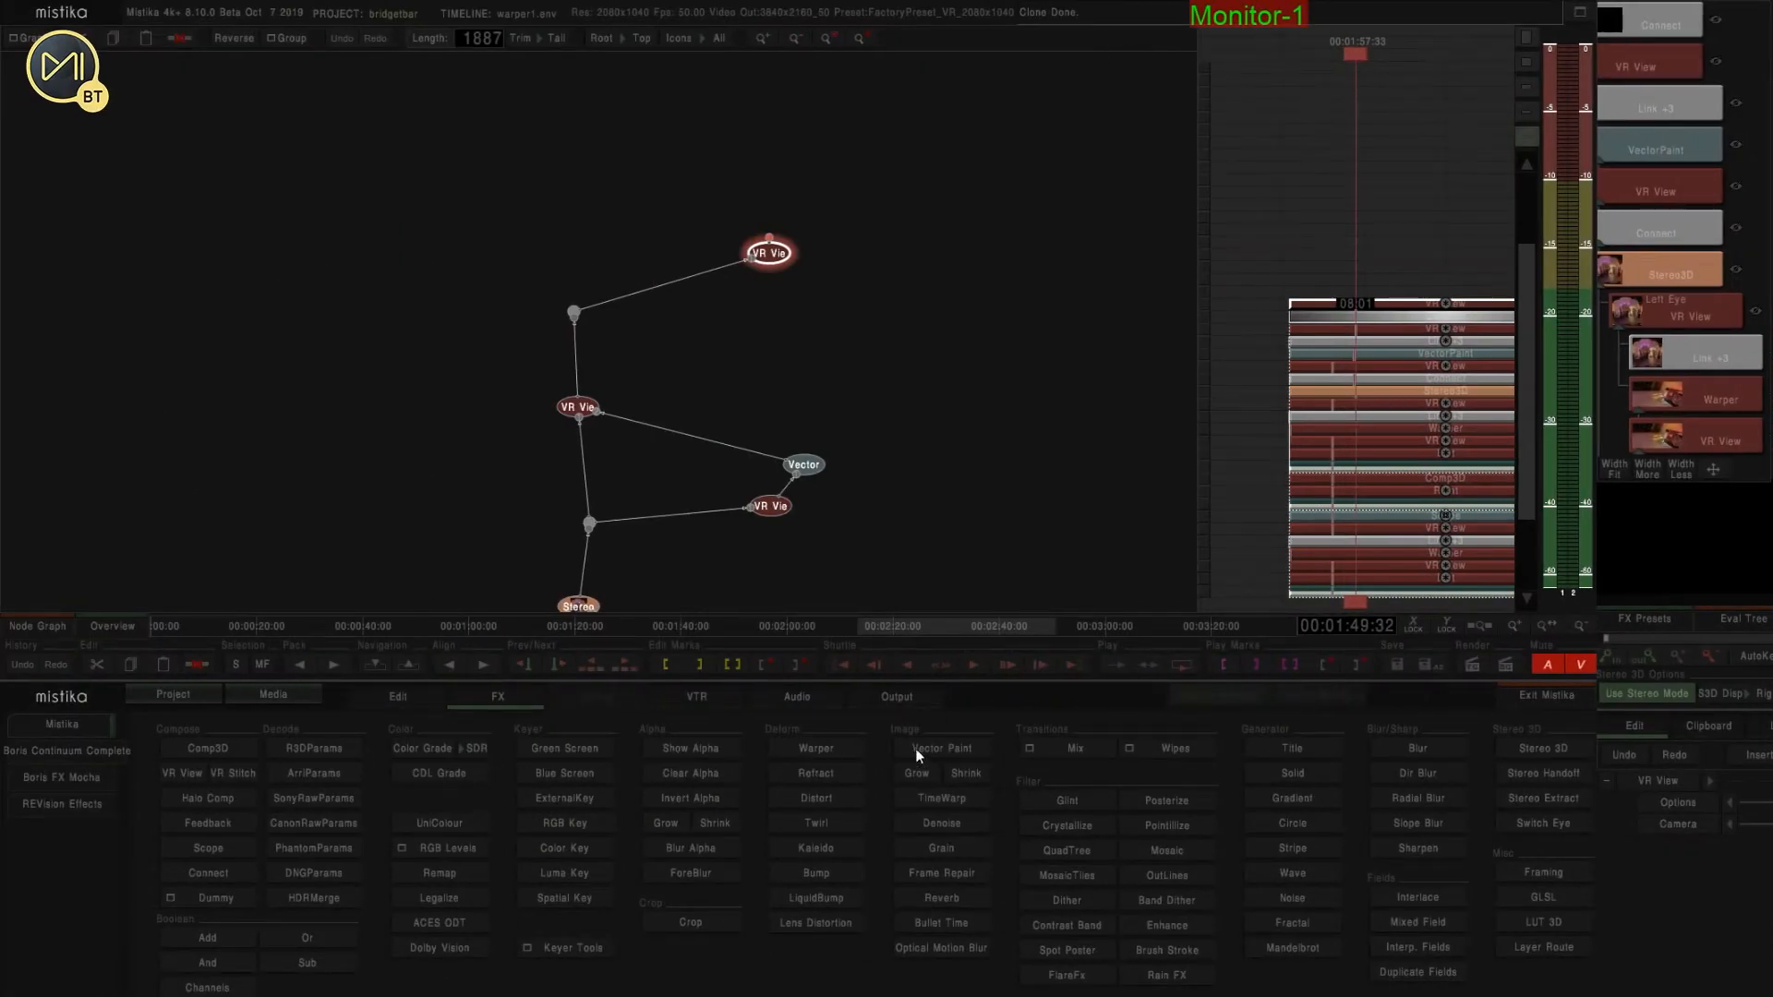
Add a Vector Paint node on top of the new VR View and open its paint tools, with image Opacity at 100.
{"action": "left_click", "coordinate": [916, 748]}
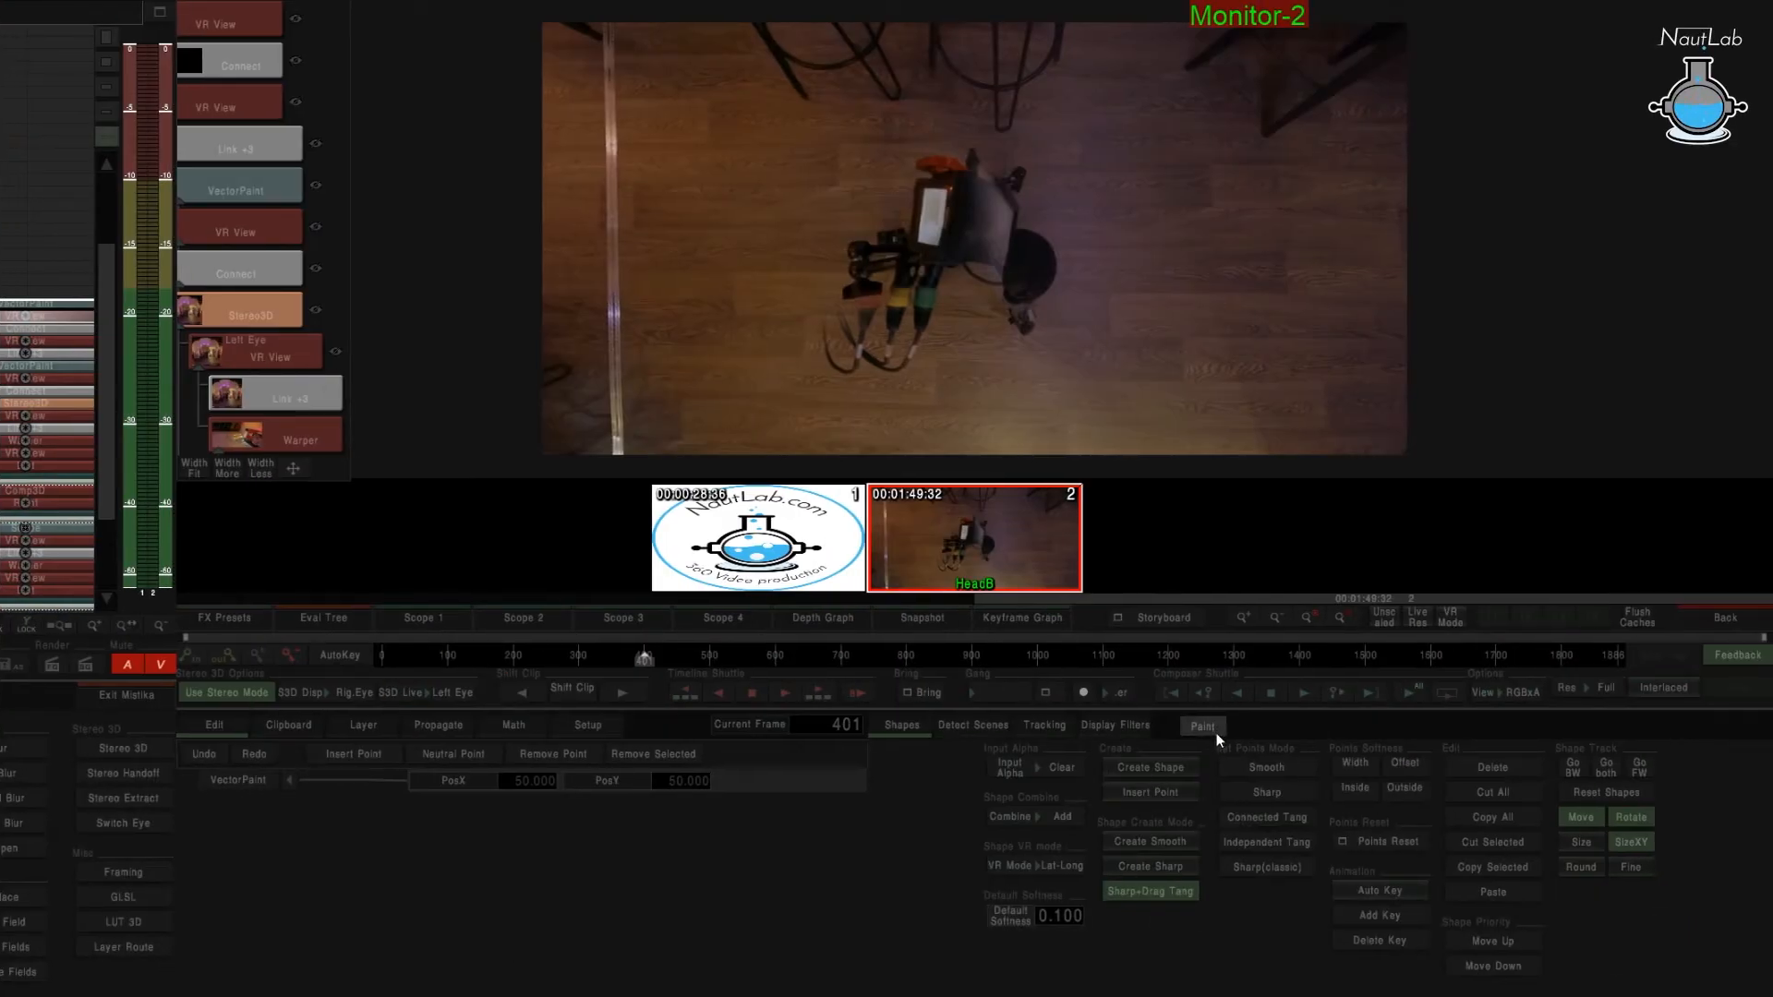
{"action": "left_click", "coordinate": [1204, 727]}
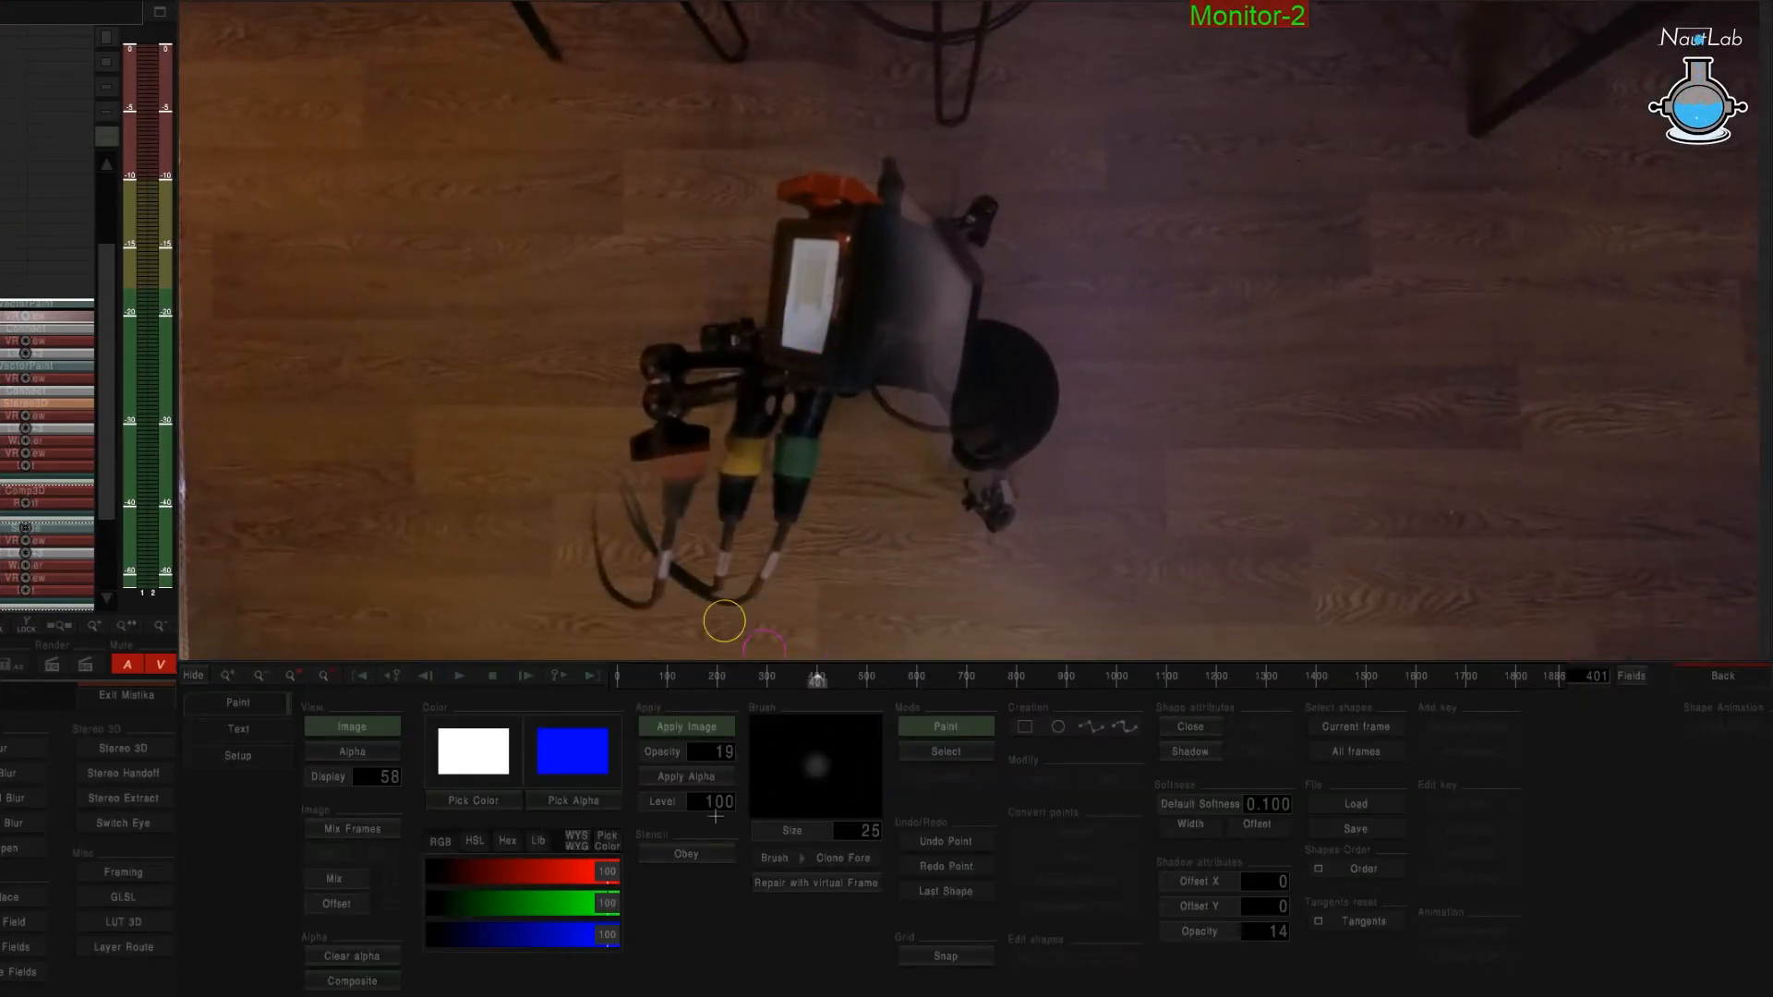
{"action": "left_click_drag", "start_coordinate": [1101, 751], "coordinate": [1641, 726]}
{"action": "scroll", "coordinate": [1208, 502], "scroll_direction": "down", "scroll_amount": 2}
{"action": "scroll", "coordinate": [1206, 501], "scroll_direction": "up", "scroll_amount": 1}
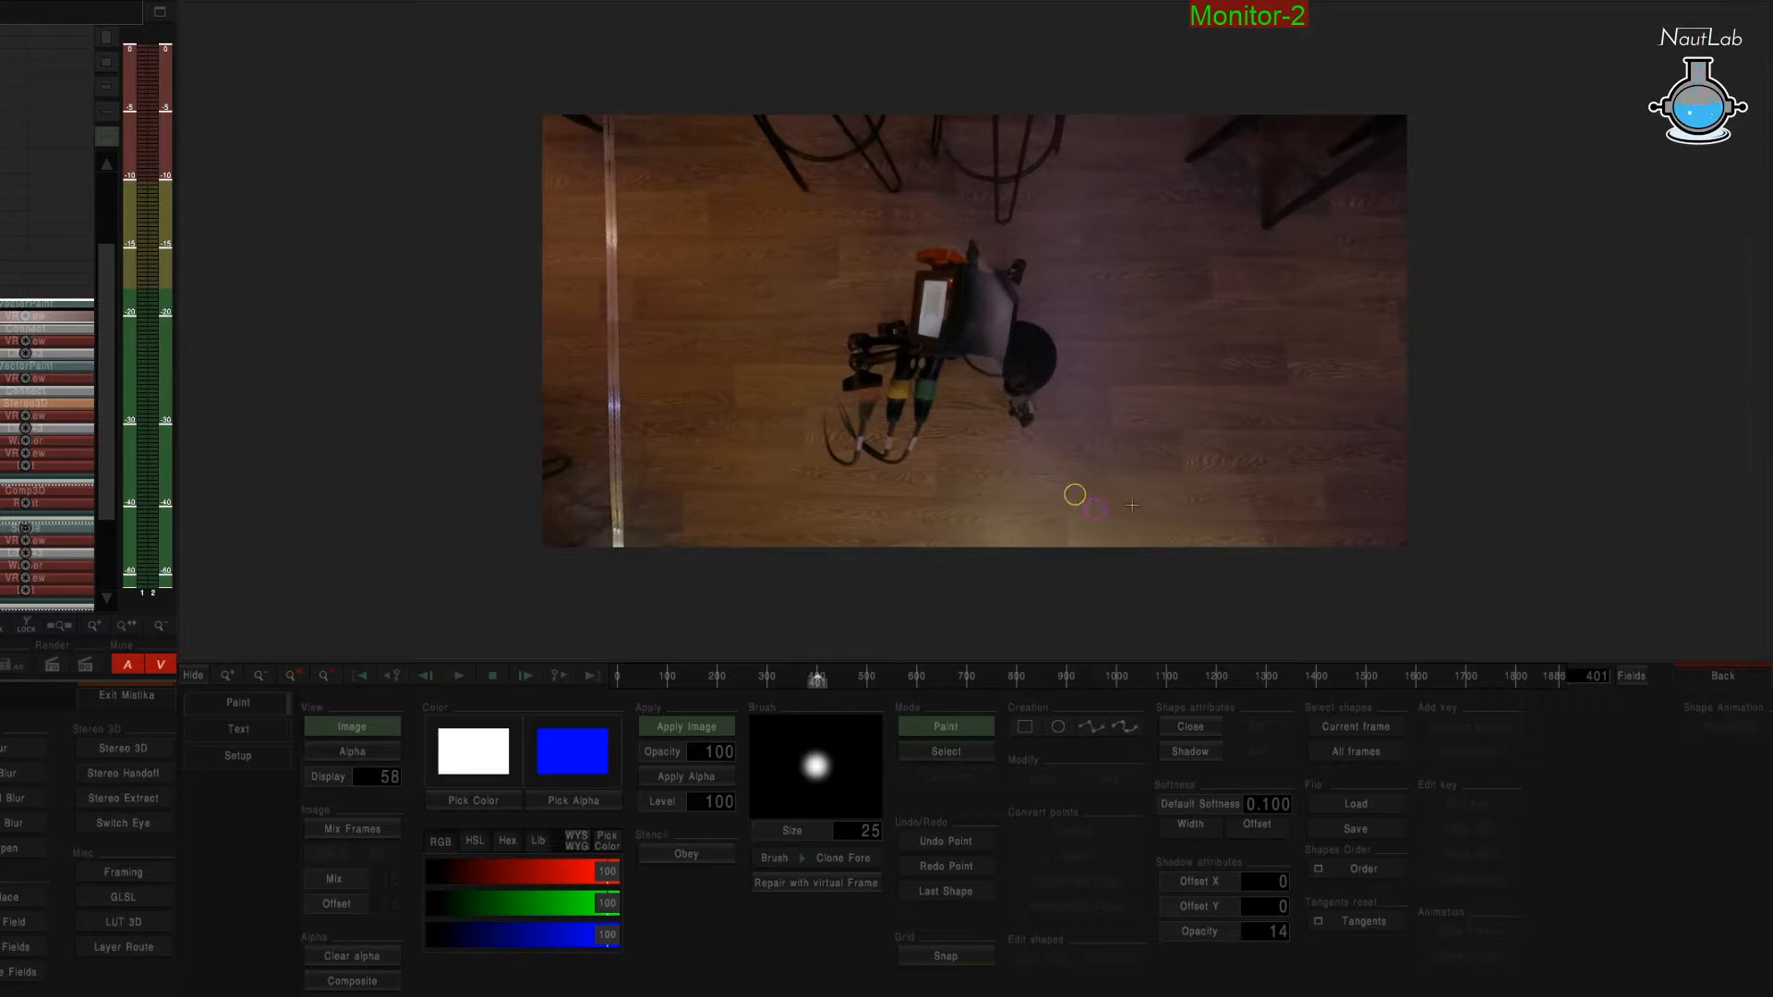
Set the paint brush Size to 103 and the image Opacity to 8.
{"action": "left_click_drag", "start_coordinate": [867, 831], "coordinate": [1551, 808]}
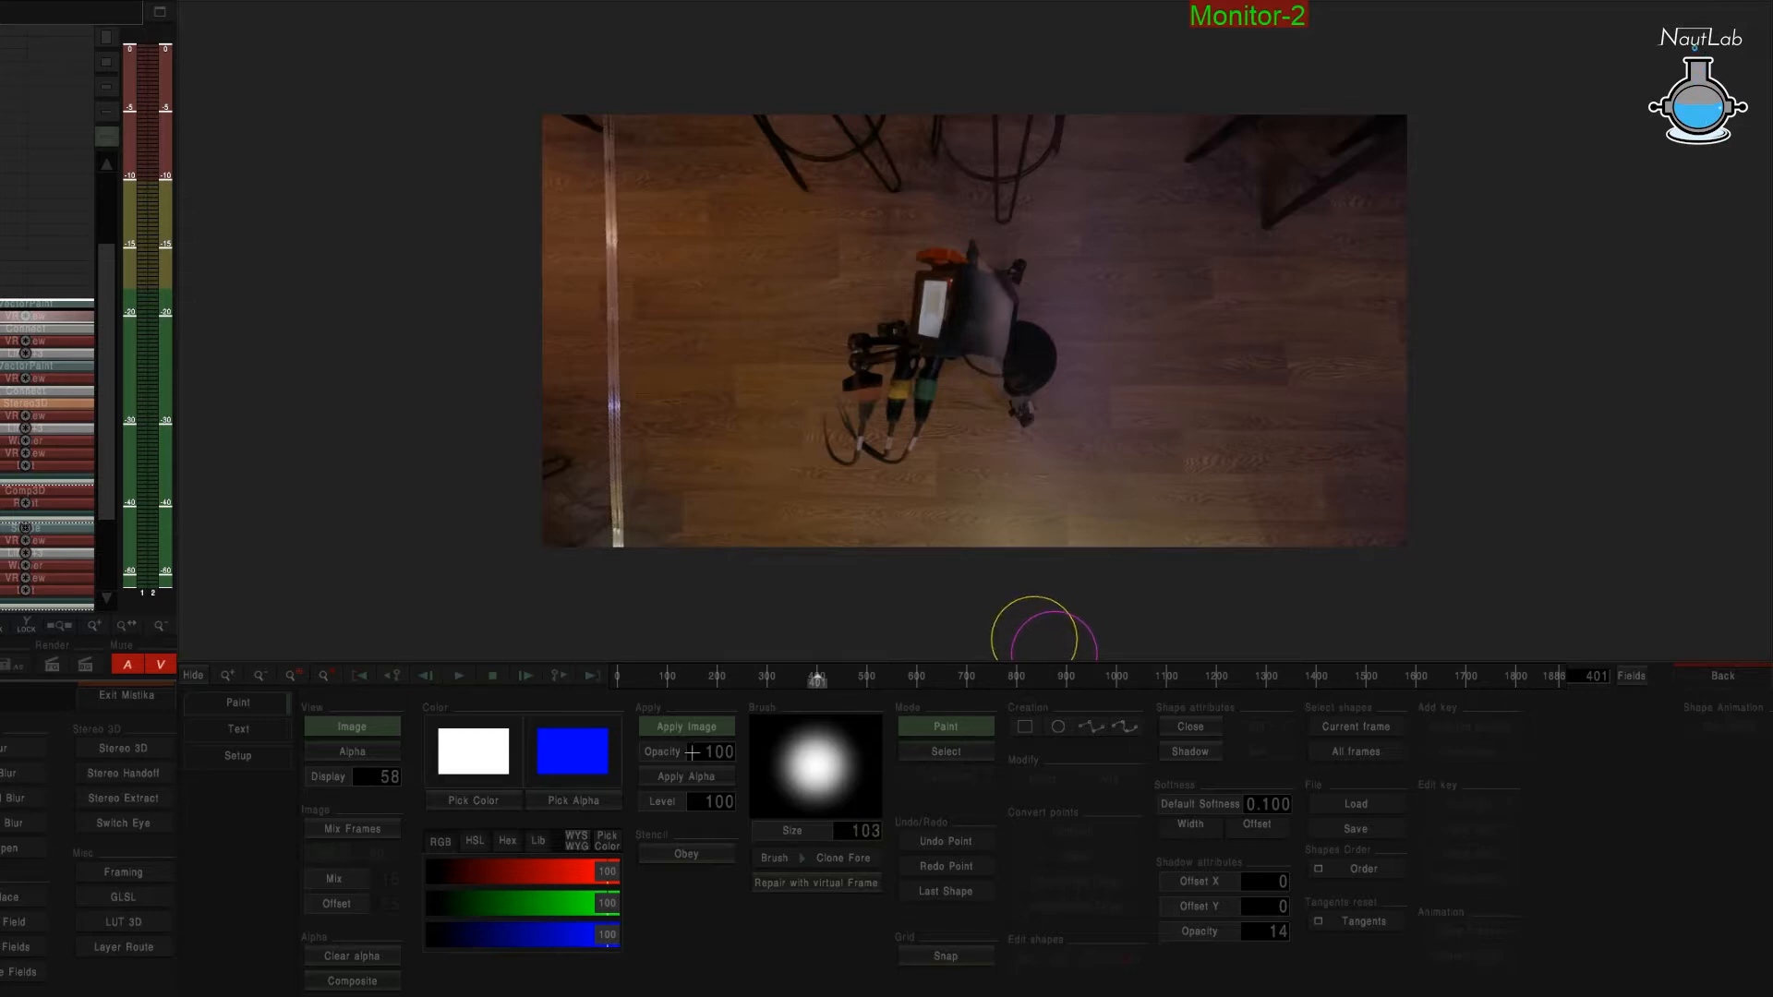
{"action": "left_click_drag", "start_coordinate": [717, 755], "coordinate": [201, 748]}
{"action": "left_click_drag", "start_coordinate": [167, 751], "coordinate": [145, 750]}
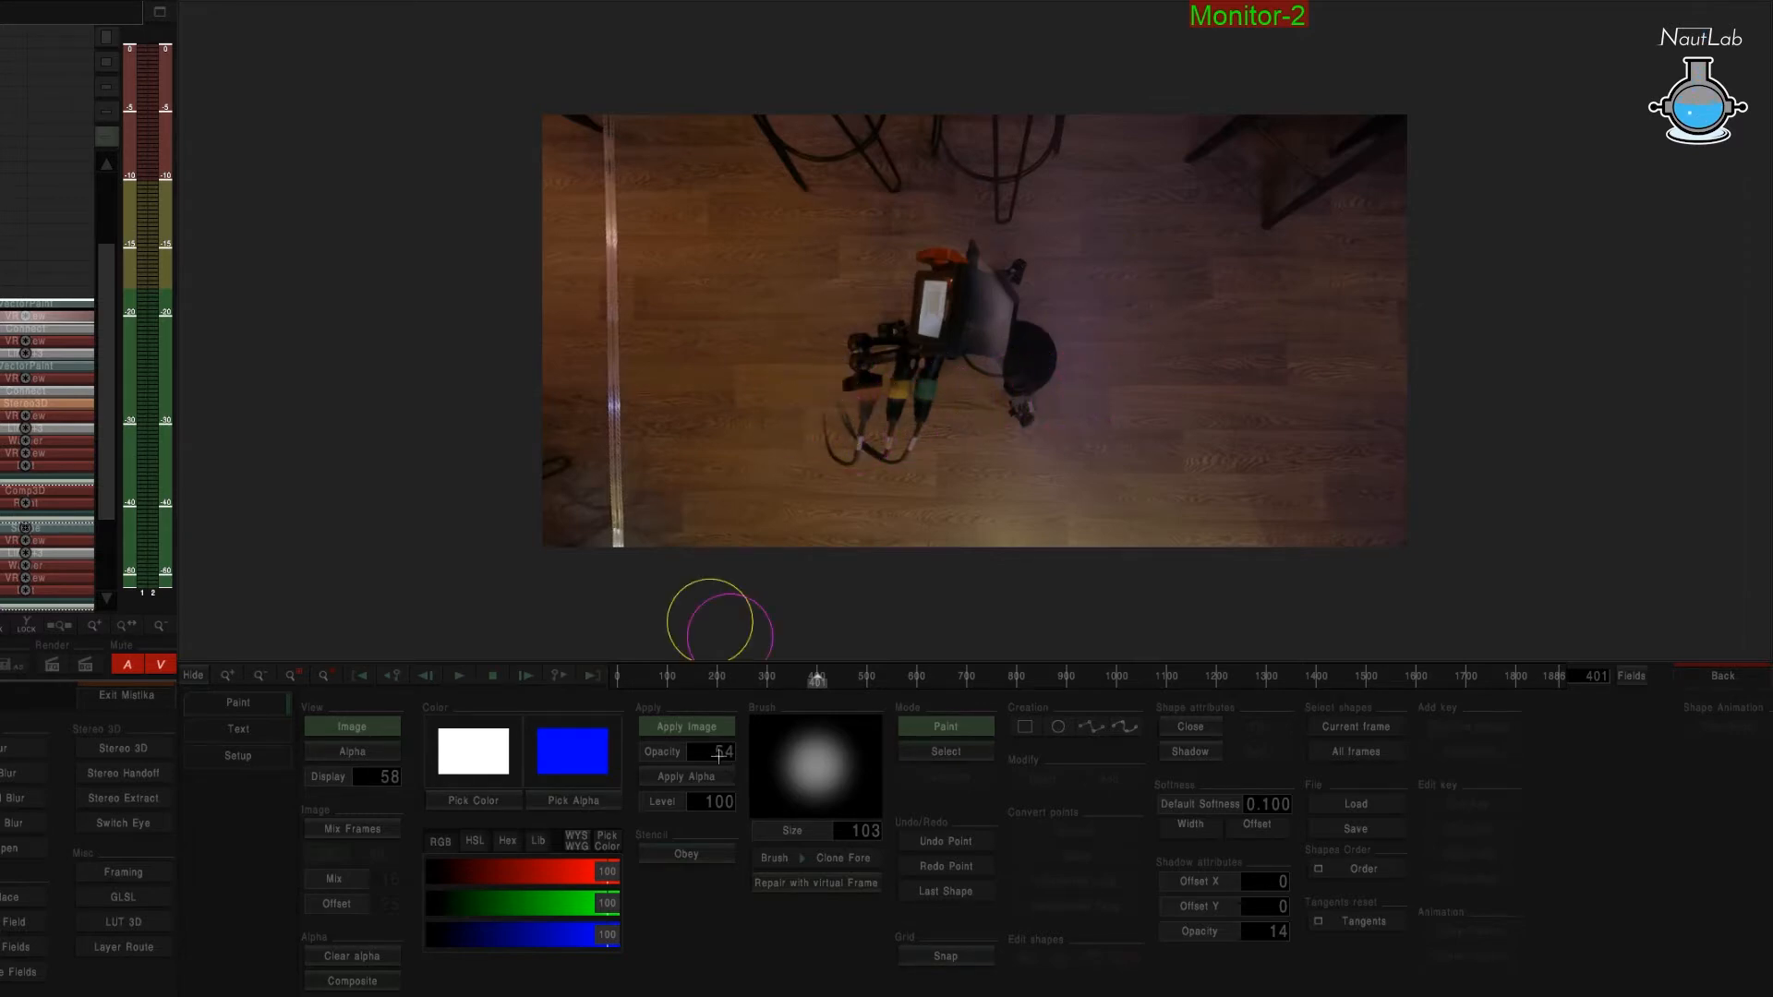
{"action": "left_click_drag", "start_coordinate": [718, 755], "coordinate": [279, 745]}
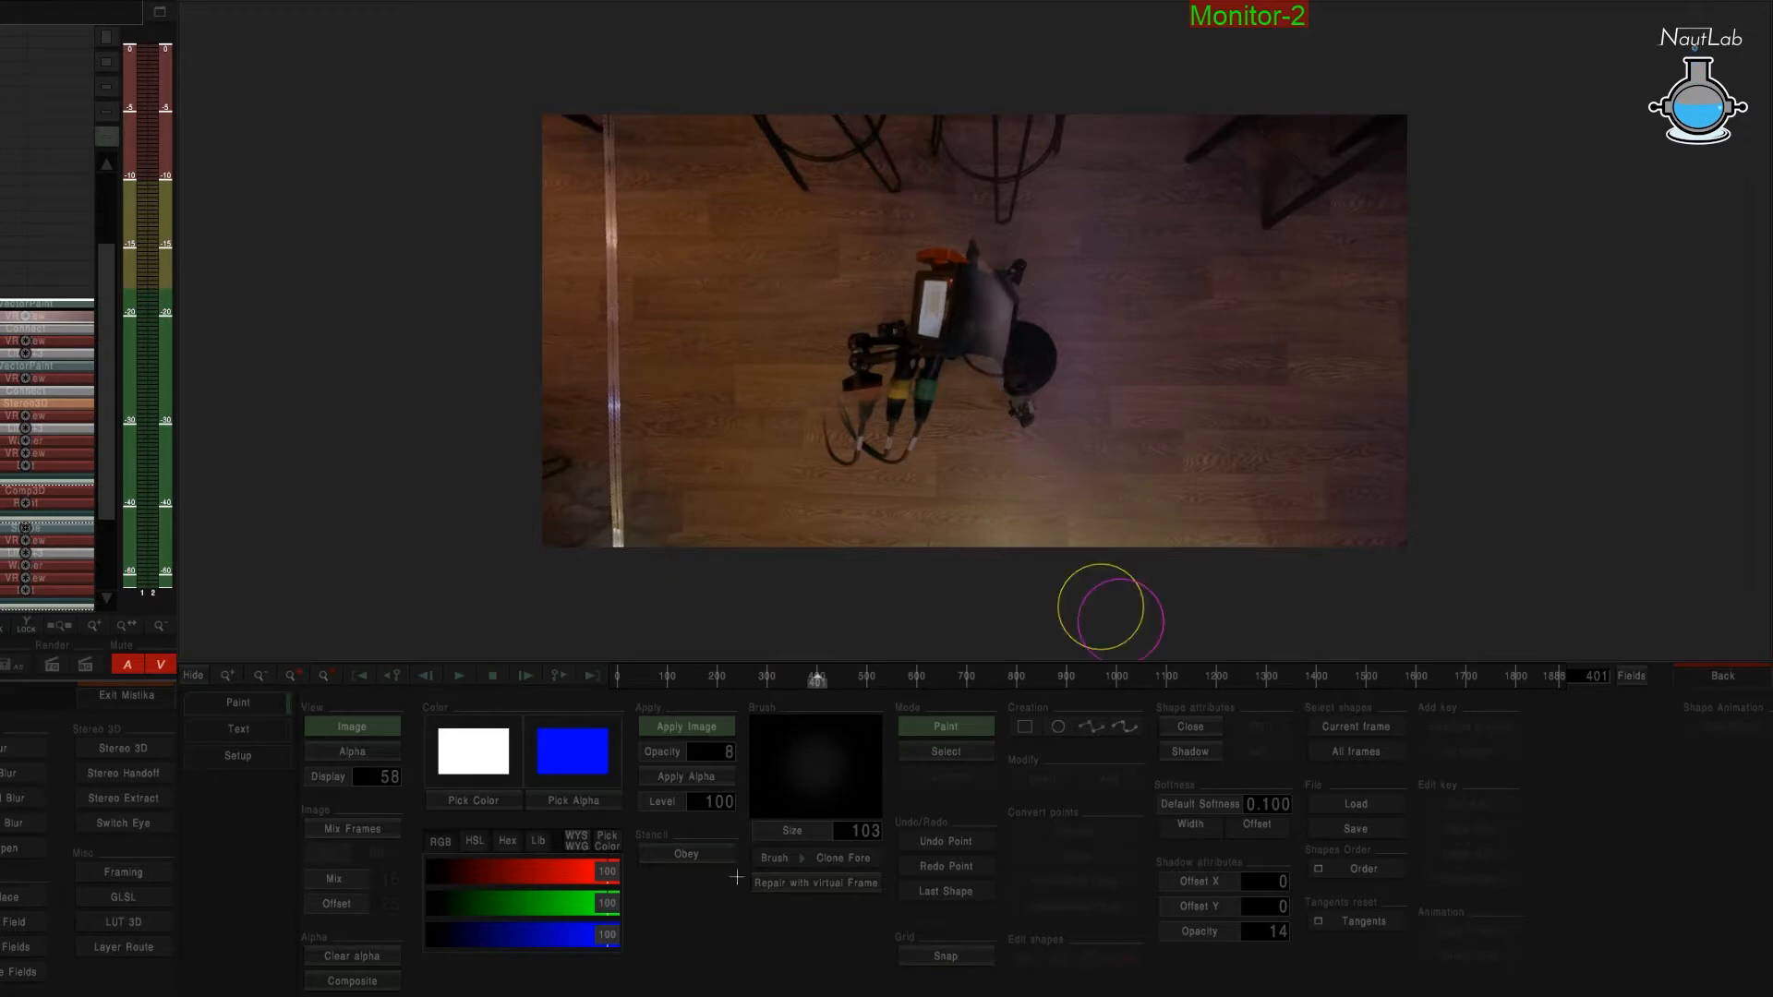
Tint the orange floor around the camera rig with the Tint brush, using a colour sampled from the purplish floorboards.
{"action": "left_click", "coordinate": [864, 859]}
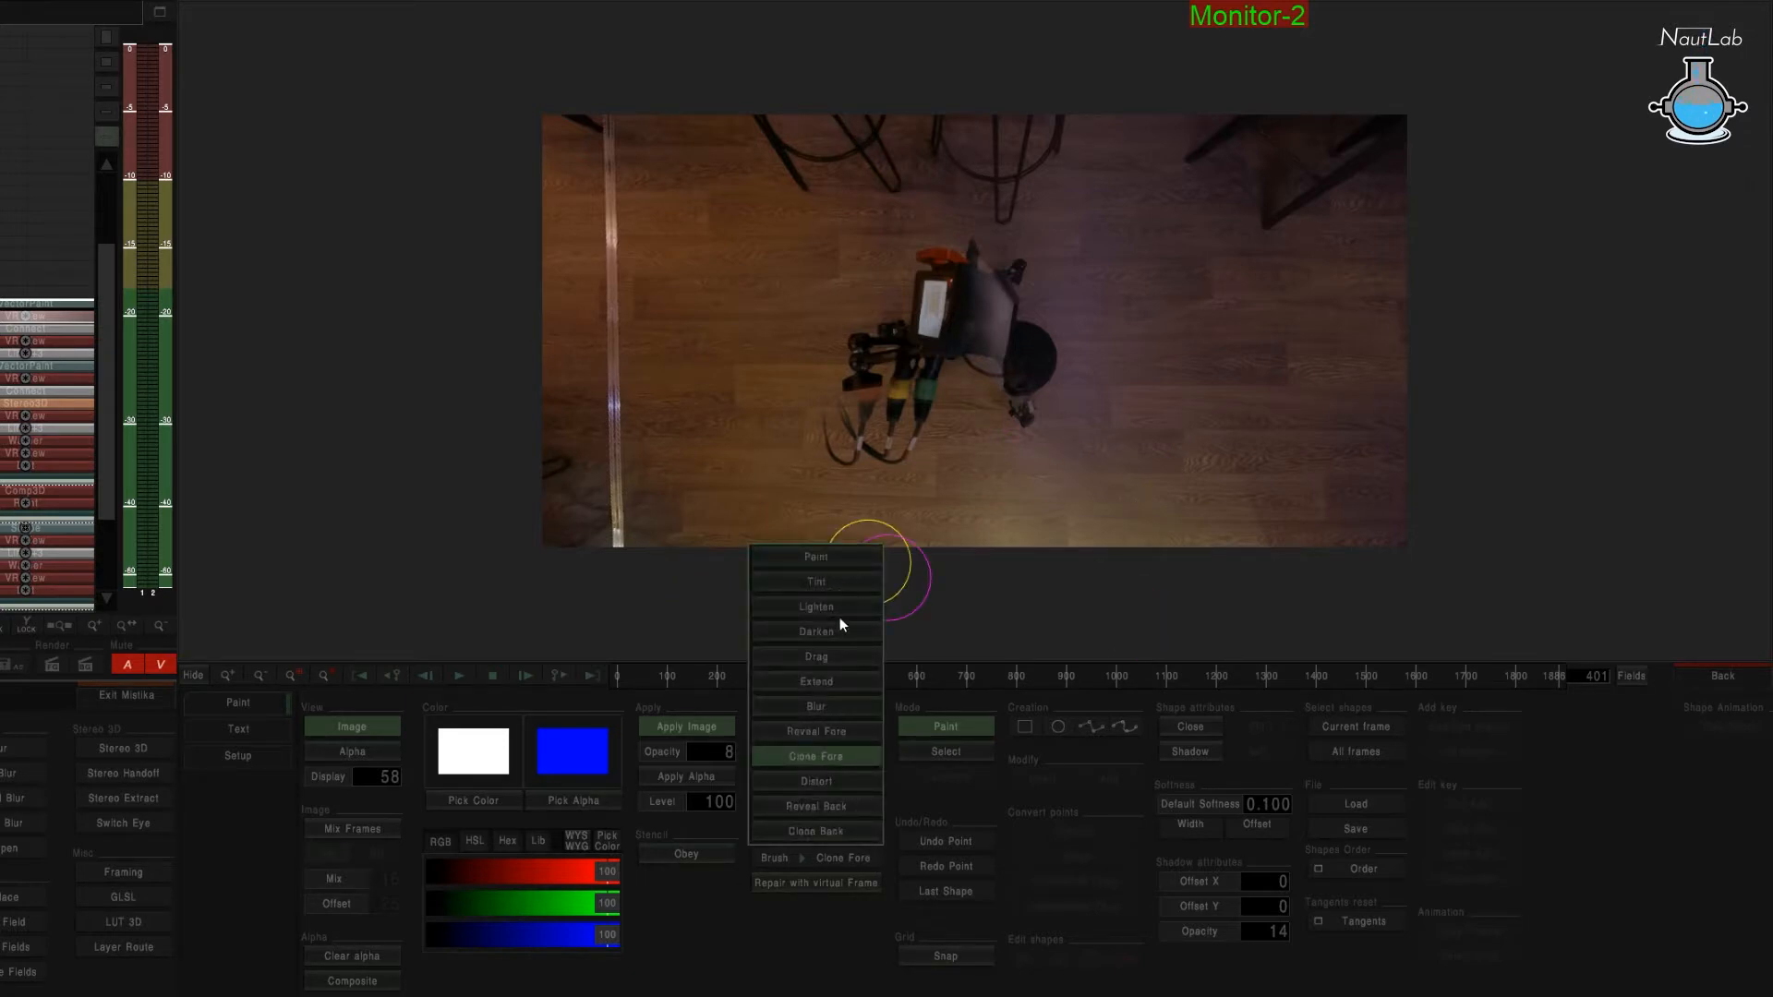
{"action": "left_click", "coordinate": [837, 582]}
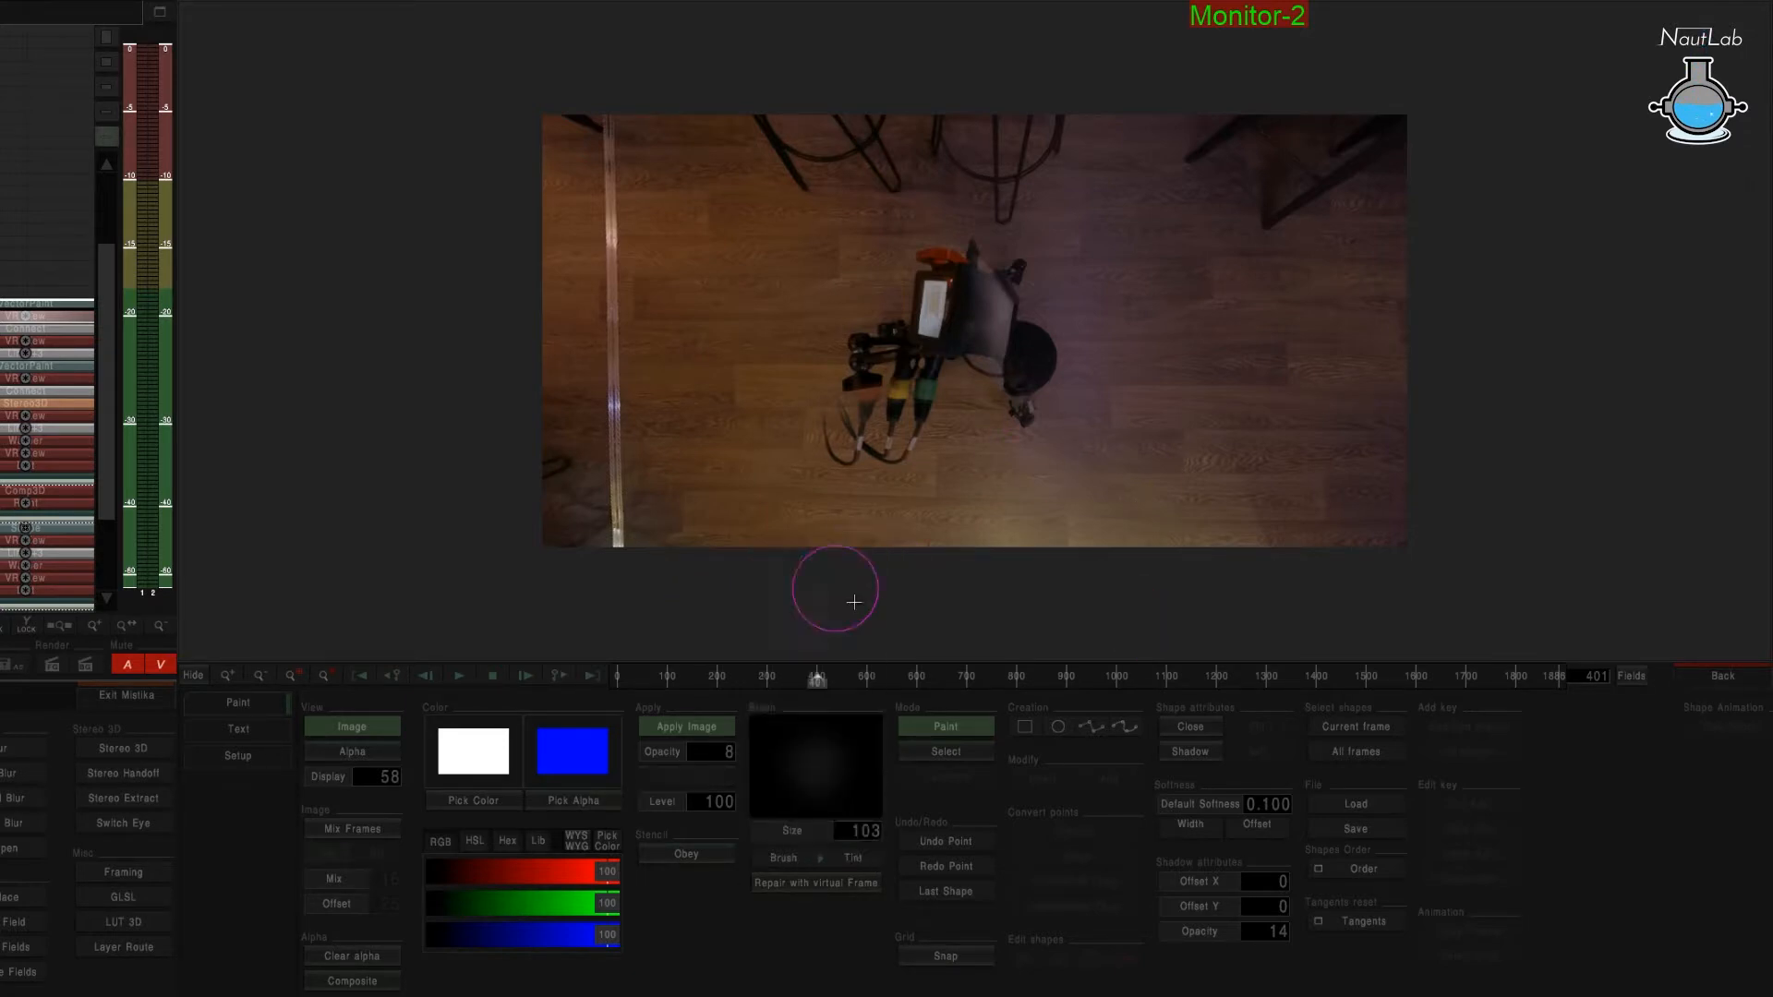
{"action": "left_click", "coordinate": [459, 801]}
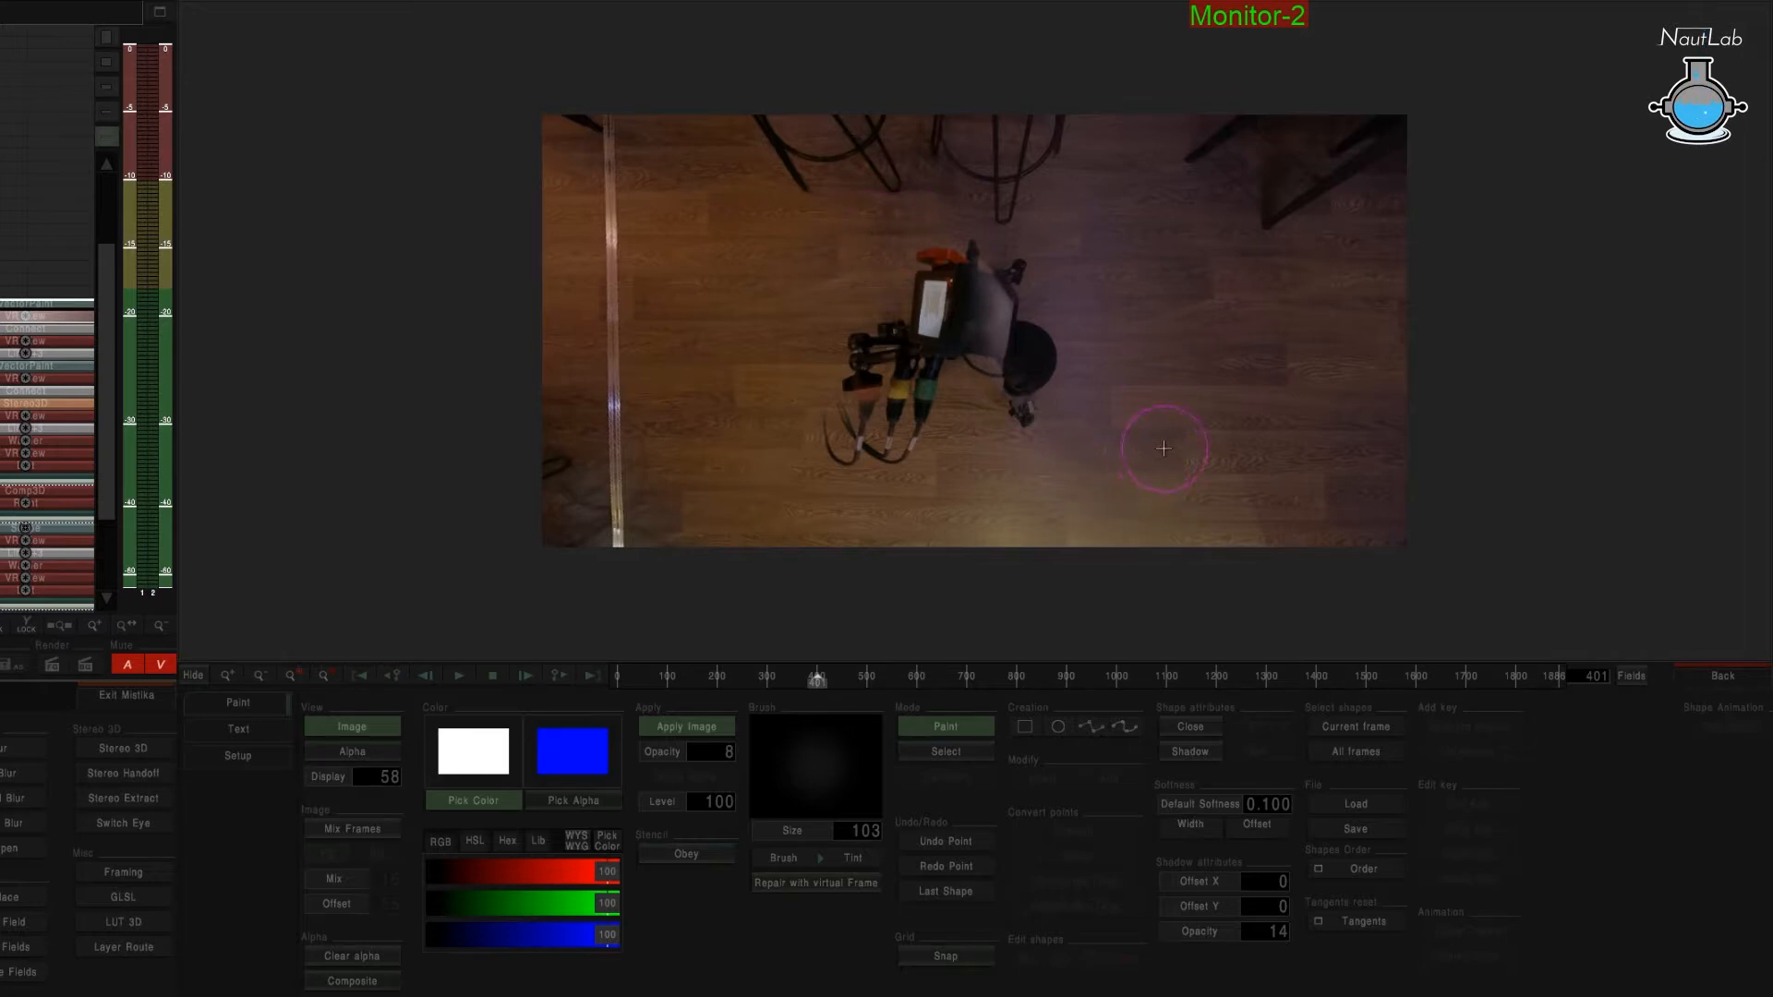
{"action": "left_click", "coordinate": [1162, 449]}
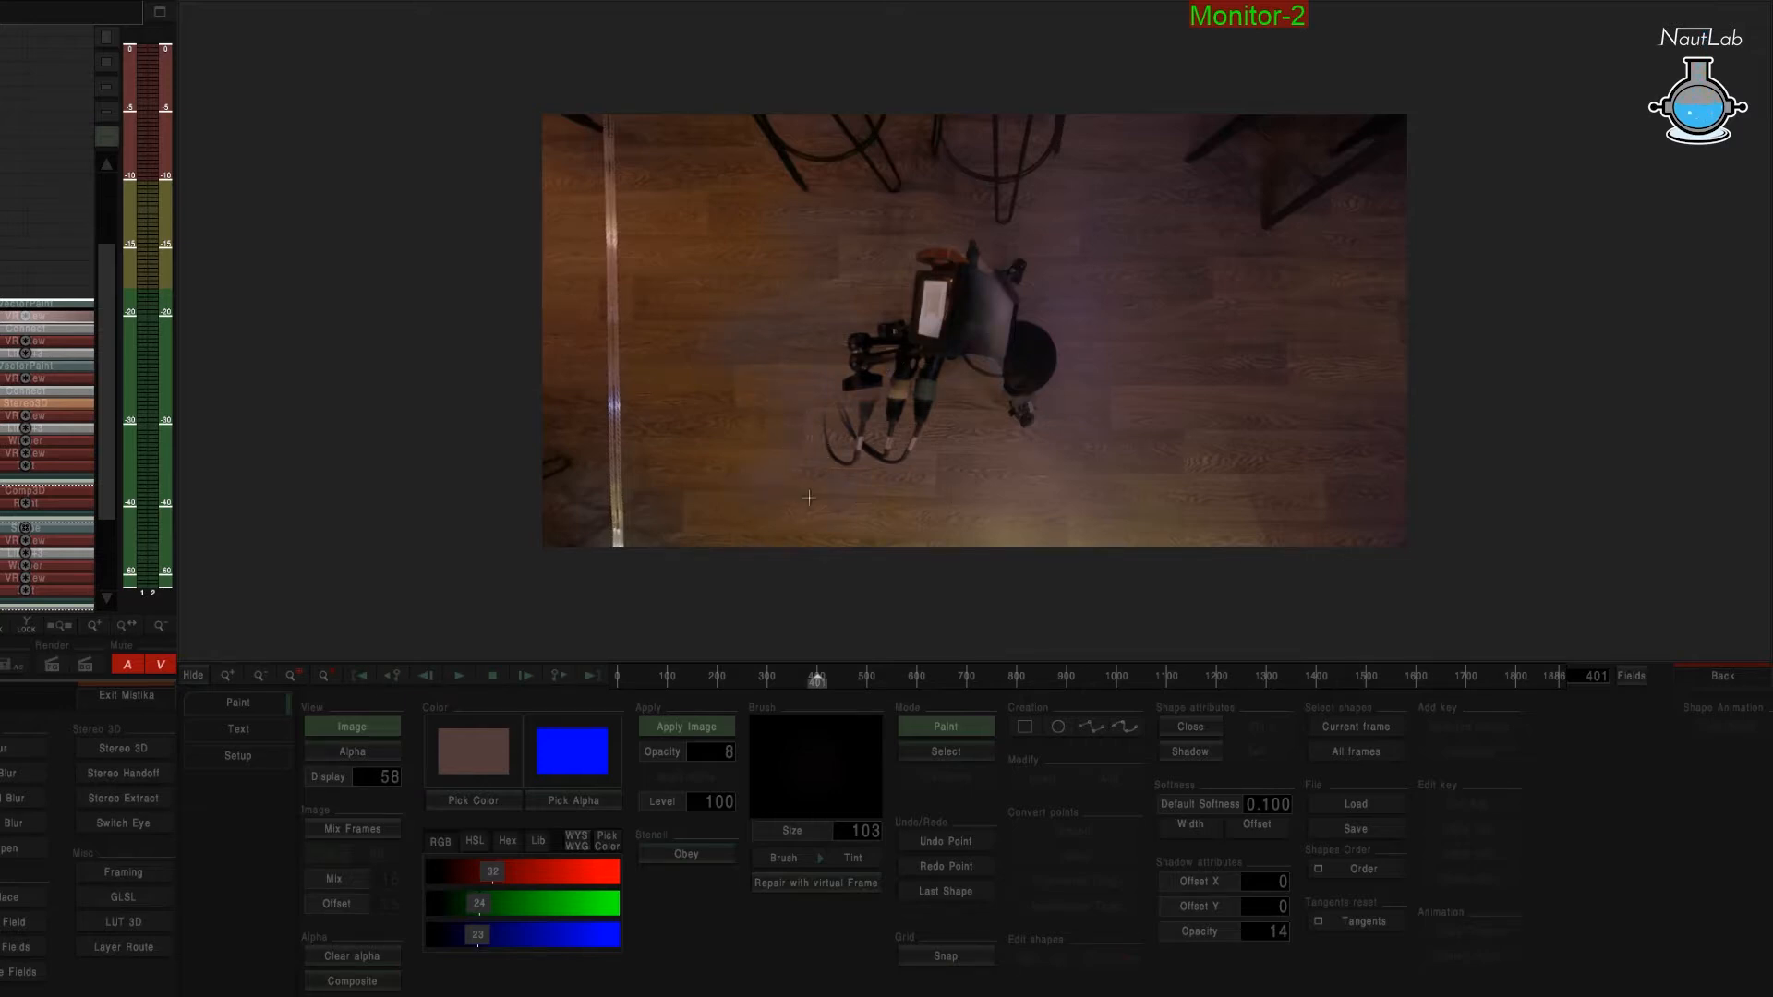
{"action": "left_click_drag", "start_coordinate": [808, 249], "coordinate": [779, 209]}
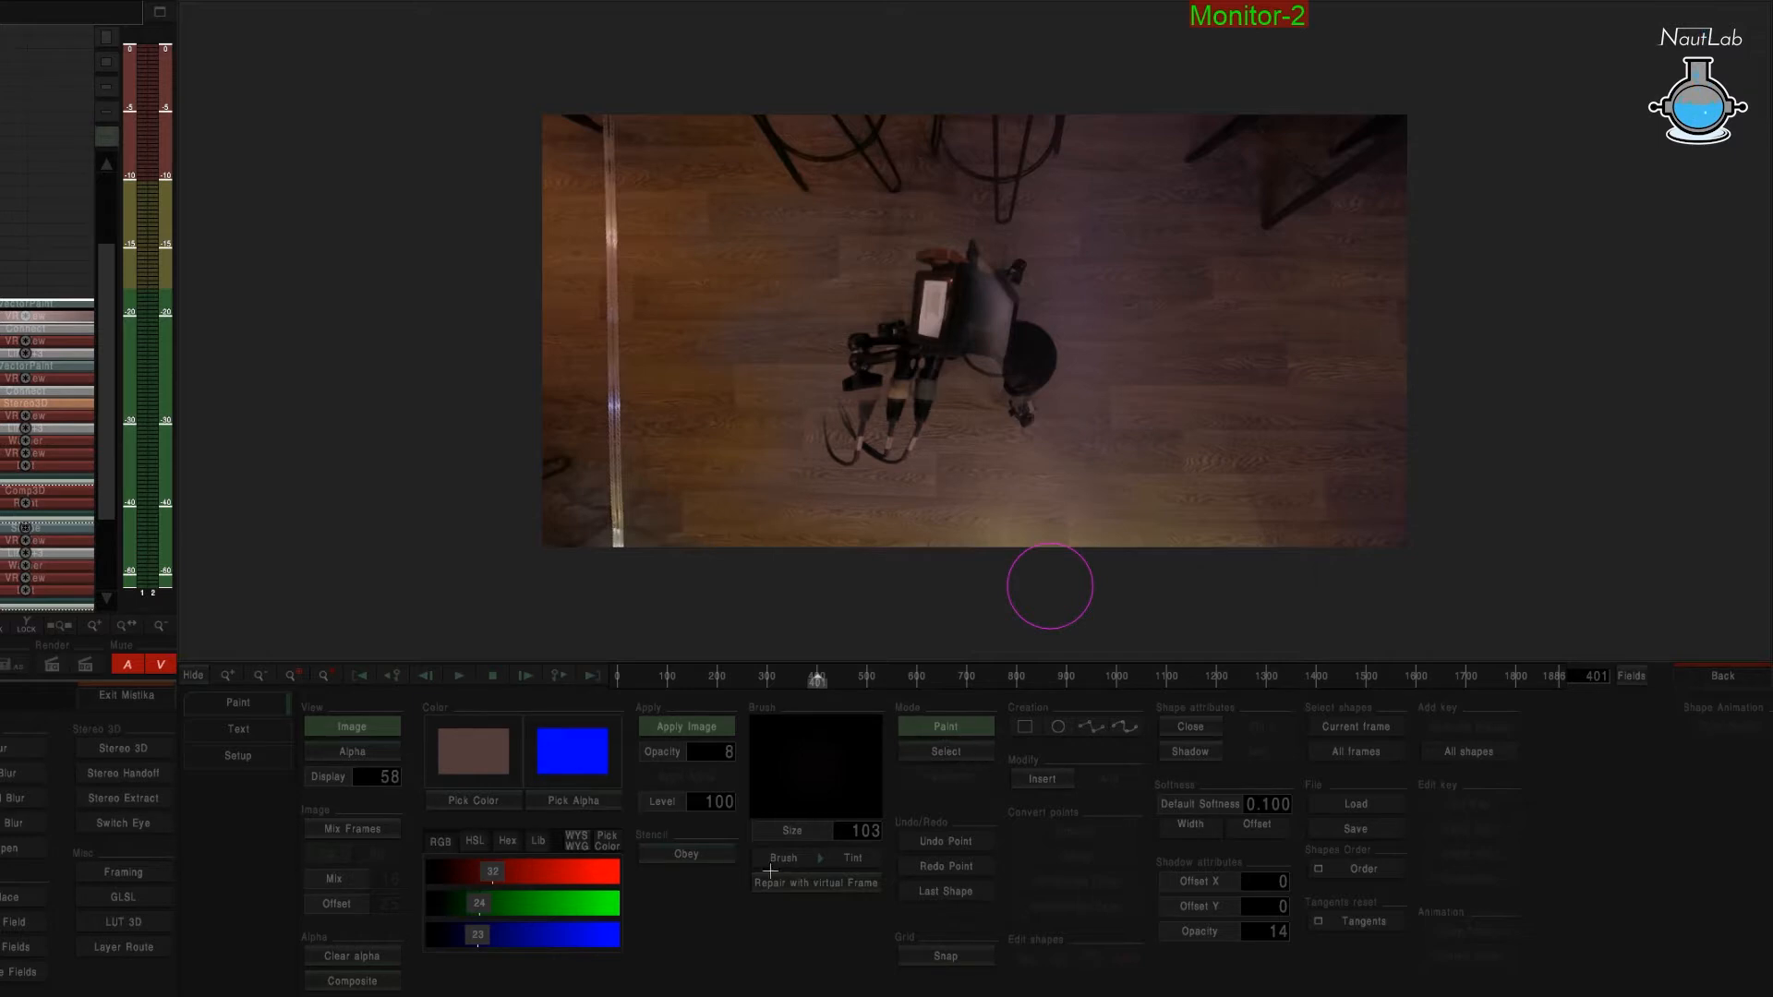
Clone clean floorboards over the camera rig and its cables with a Clone Fore brush of Size 74, raising Opacity to 20.
{"action": "left_click", "coordinate": [855, 857]}
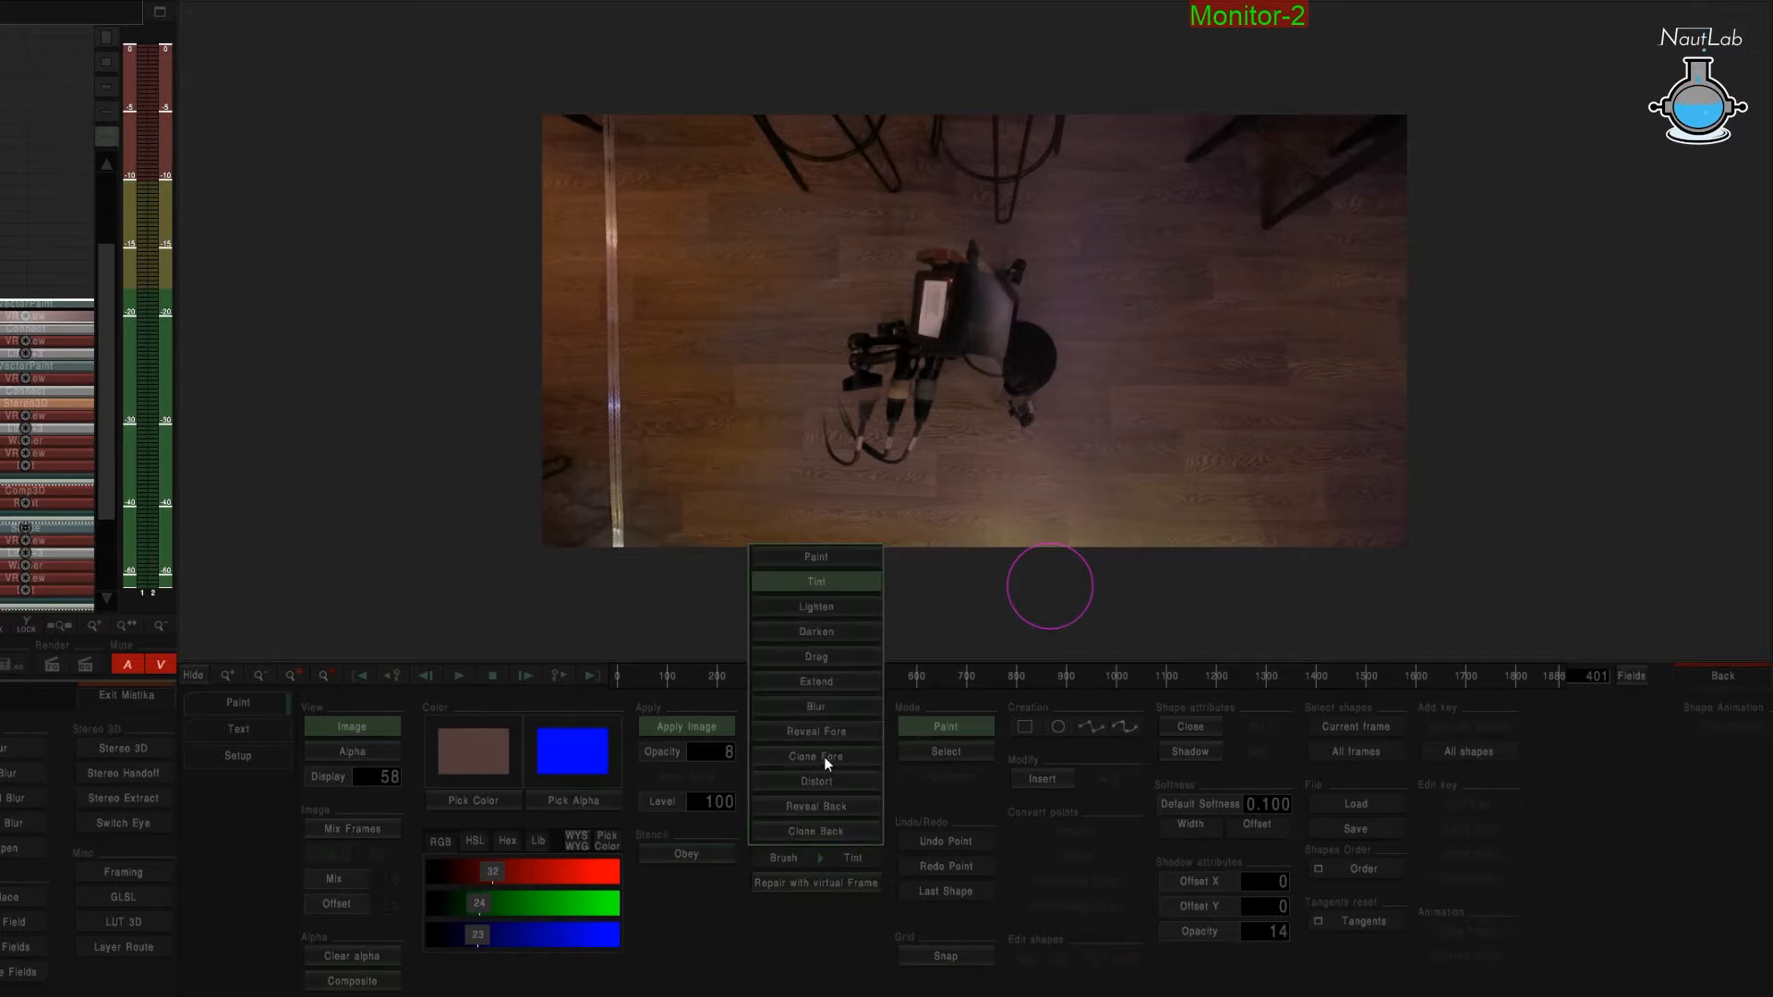
{"action": "left_click", "coordinate": [813, 764]}
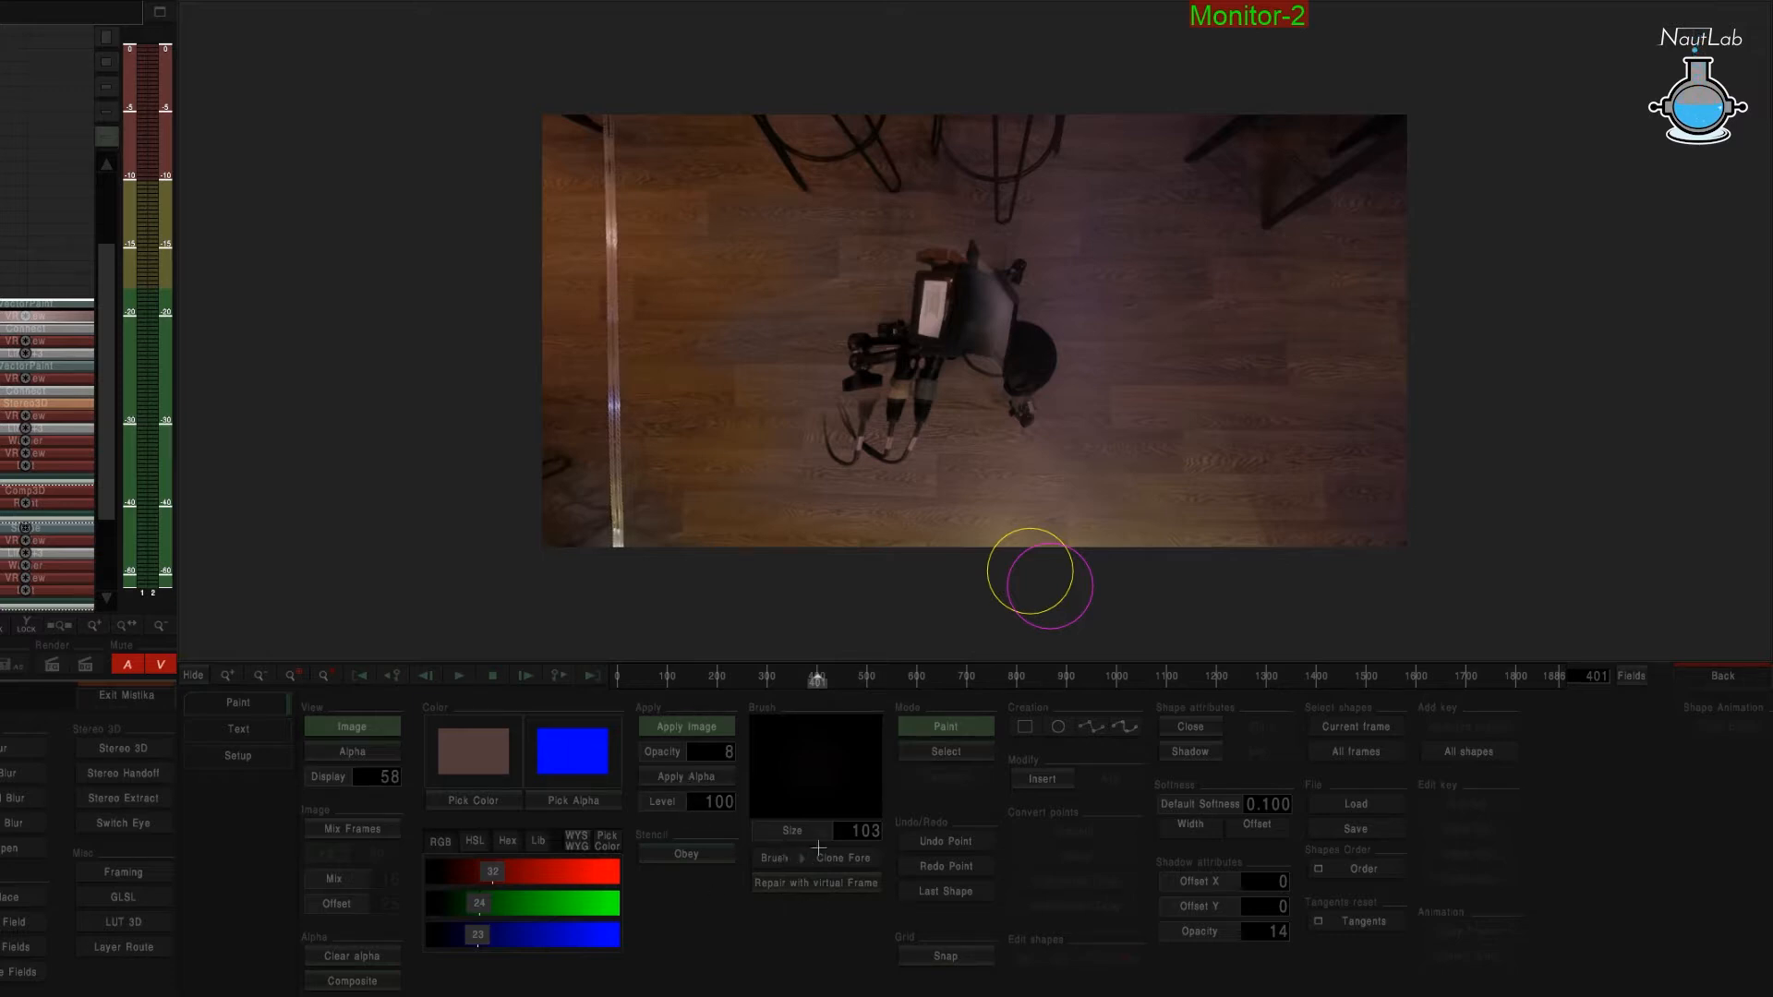
{"action": "mouse_move", "coordinate": [864, 837]}
{"action": "left_mouse_down"}
{"action": "mouse_move", "coordinate": [446, 799]}
{"action": "mouse_move", "coordinate": [568, 802]}
{"action": "left_mouse_up"}
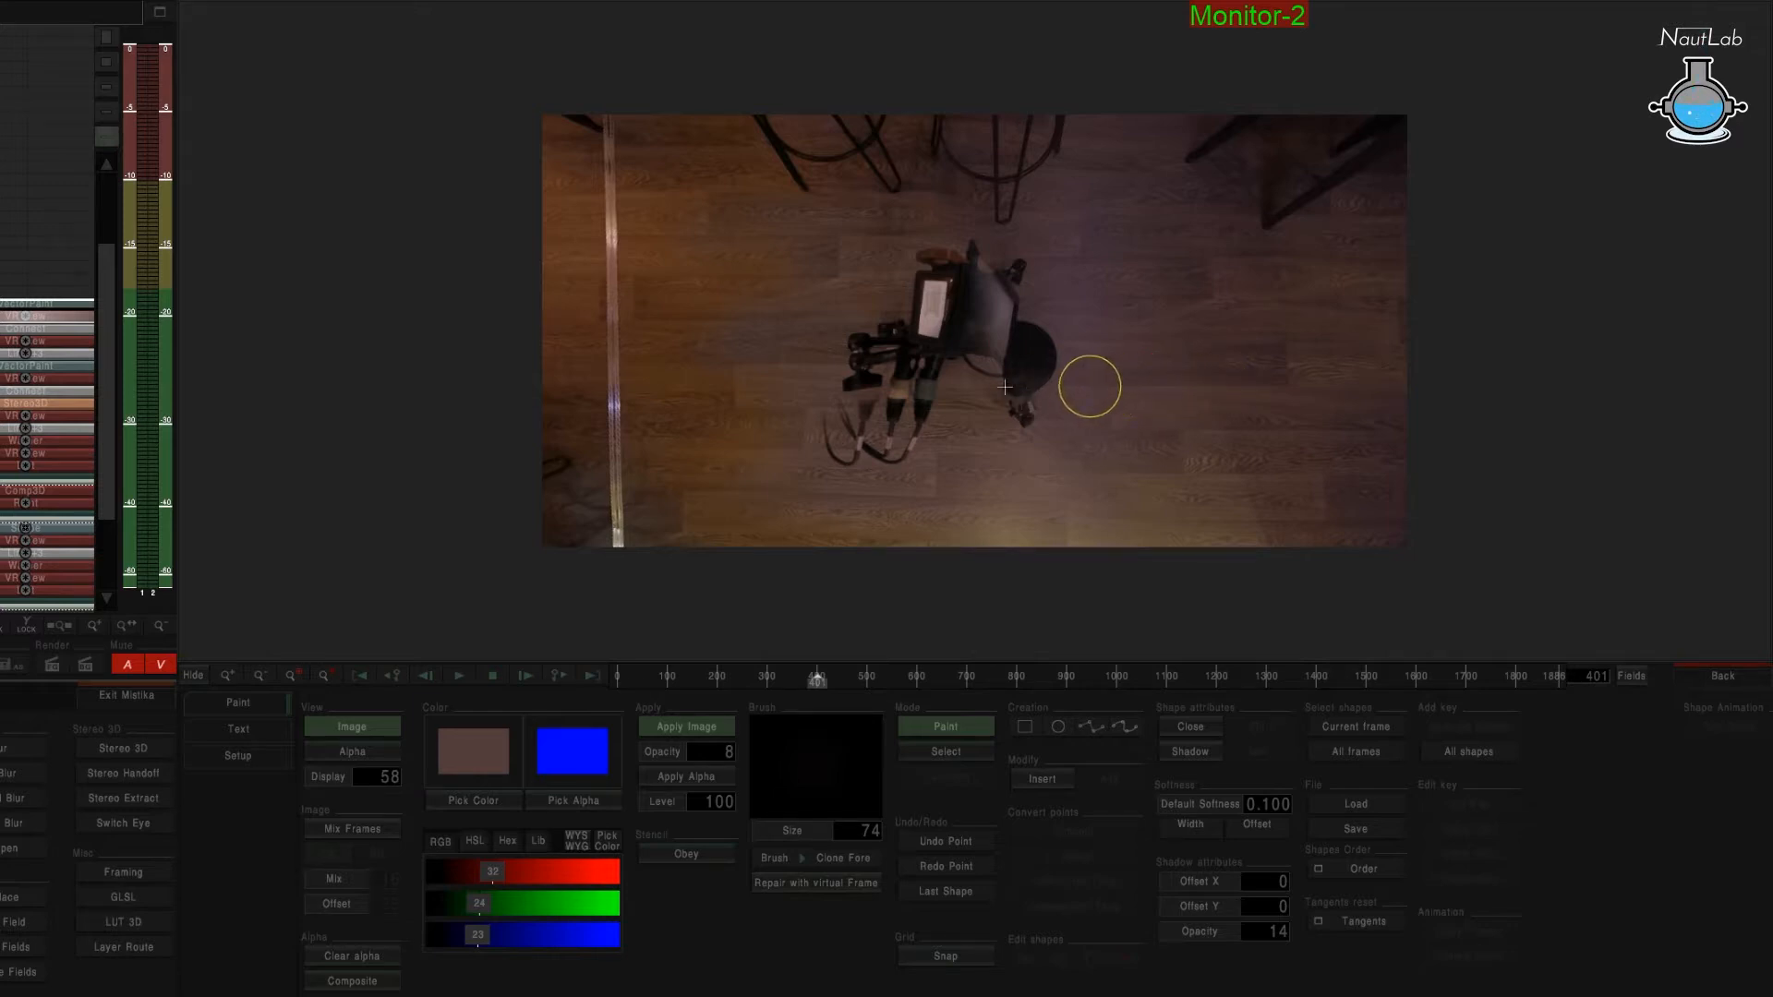
{"action": "mouse_move", "coordinate": [1044, 365]}
{"action": "left_mouse_down"}
{"action": "mouse_move", "coordinate": [1019, 305]}
{"action": "mouse_move", "coordinate": [1034, 387]}
{"action": "mouse_move", "coordinate": [1014, 419]}
{"action": "mouse_move", "coordinate": [1058, 329]}
{"action": "mouse_move", "coordinate": [1002, 365]}
{"action": "mouse_move", "coordinate": [1027, 325]}
{"action": "mouse_move", "coordinate": [1019, 285]}
{"action": "mouse_move", "coordinate": [996, 282]}
{"action": "mouse_move", "coordinate": [1029, 282]}
{"action": "mouse_move", "coordinate": [970, 255]}
{"action": "mouse_move", "coordinate": [937, 268]}
{"action": "mouse_move", "coordinate": [976, 253]}
{"action": "mouse_move", "coordinate": [989, 291]}
{"action": "mouse_move", "coordinate": [980, 358]}
{"action": "mouse_move", "coordinate": [953, 354]}
{"action": "mouse_move", "coordinate": [977, 379]}
{"action": "mouse_move", "coordinate": [956, 313]}
{"action": "mouse_move", "coordinate": [924, 452]}
{"action": "mouse_move", "coordinate": [953, 336]}
{"action": "mouse_move", "coordinate": [999, 390]}
{"action": "mouse_move", "coordinate": [966, 372]}
{"action": "mouse_move", "coordinate": [985, 367]}
{"action": "mouse_move", "coordinate": [970, 411]}
{"action": "mouse_move", "coordinate": [1025, 413]}
{"action": "mouse_move", "coordinate": [868, 447]}
{"action": "mouse_move", "coordinate": [855, 395]}
{"action": "mouse_move", "coordinate": [915, 410]}
{"action": "left_mouse_up"}
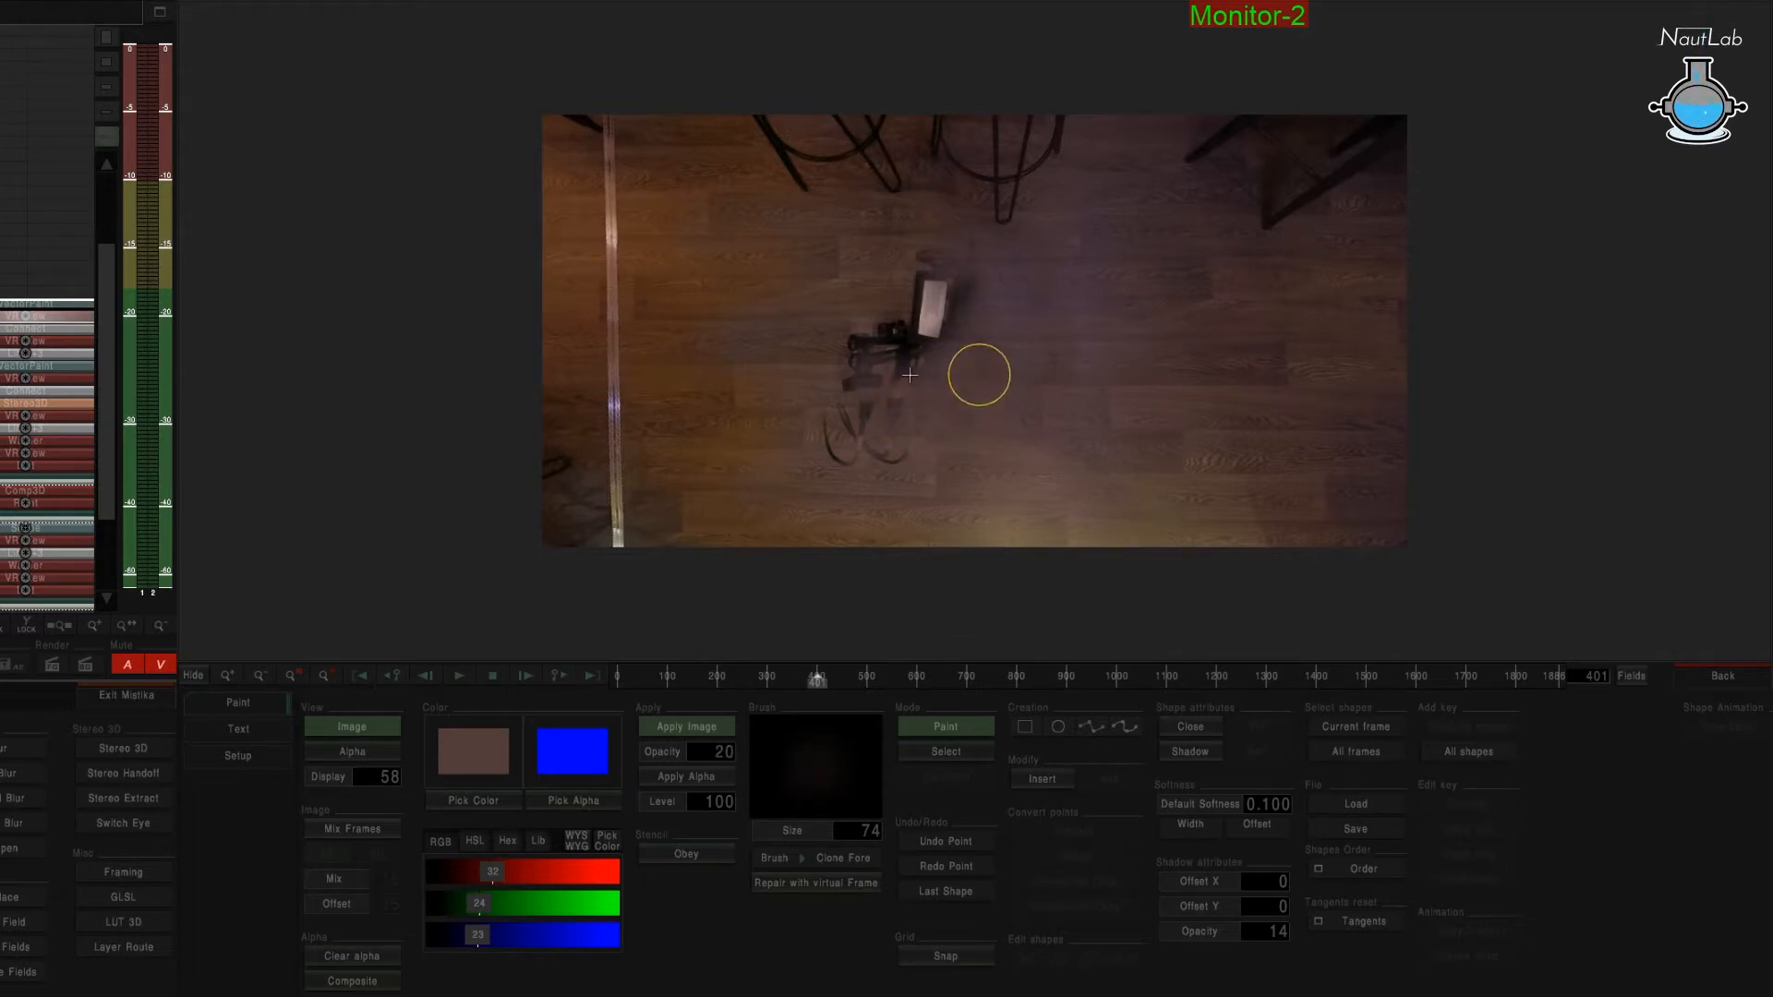
{"action": "mouse_move", "coordinate": [947, 319]}
{"action": "left_mouse_down"}
{"action": "mouse_move", "coordinate": [968, 291]}
{"action": "mouse_move", "coordinate": [935, 281]}
{"action": "mouse_move", "coordinate": [925, 323]}
{"action": "left_mouse_up"}
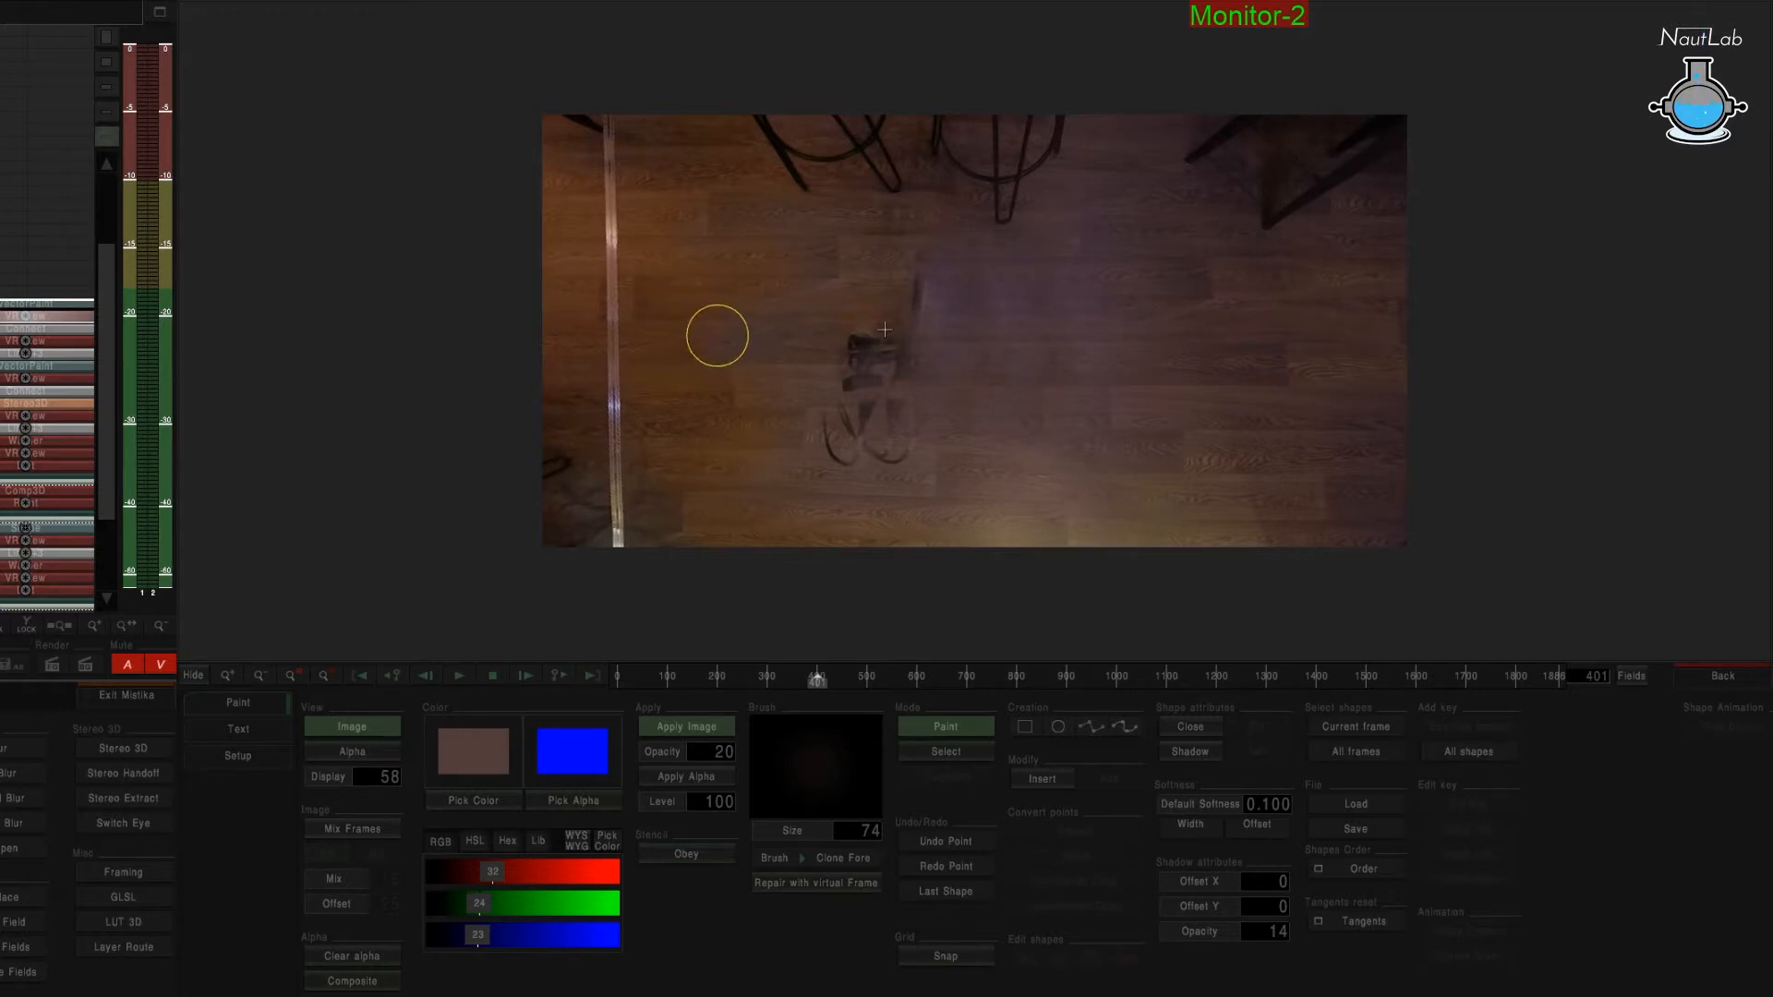
{"action": "mouse_move", "coordinate": [883, 330]}
{"action": "left_mouse_down"}
{"action": "mouse_move", "coordinate": [852, 359]}
{"action": "mouse_move", "coordinate": [851, 386]}
{"action": "mouse_move", "coordinate": [877, 377]}
{"action": "mouse_move", "coordinate": [857, 439]}
{"action": "mouse_move", "coordinate": [839, 418]}
{"action": "mouse_move", "coordinate": [843, 460]}
{"action": "mouse_move", "coordinate": [680, 460]}
{"action": "mouse_move", "coordinate": [676, 422]}
{"action": "mouse_move", "coordinate": [670, 461]}
{"action": "mouse_move", "coordinate": [678, 425]}
{"action": "mouse_move", "coordinate": [682, 467]}
{"action": "mouse_move", "coordinate": [736, 426]}
{"action": "mouse_move", "coordinate": [742, 453]}
{"action": "mouse_move", "coordinate": [763, 277]}
{"action": "mouse_move", "coordinate": [781, 326]}
{"action": "mouse_move", "coordinate": [945, 346]}
{"action": "mouse_move", "coordinate": [910, 463]}
{"action": "mouse_move", "coordinate": [894, 414]}
{"action": "mouse_move", "coordinate": [867, 445]}
{"action": "mouse_move", "coordinate": [897, 416]}
{"action": "mouse_move", "coordinate": [905, 294]}
{"action": "mouse_move", "coordinate": [866, 334]}
{"action": "mouse_move", "coordinate": [900, 427]}
{"action": "left_mouse_up"}
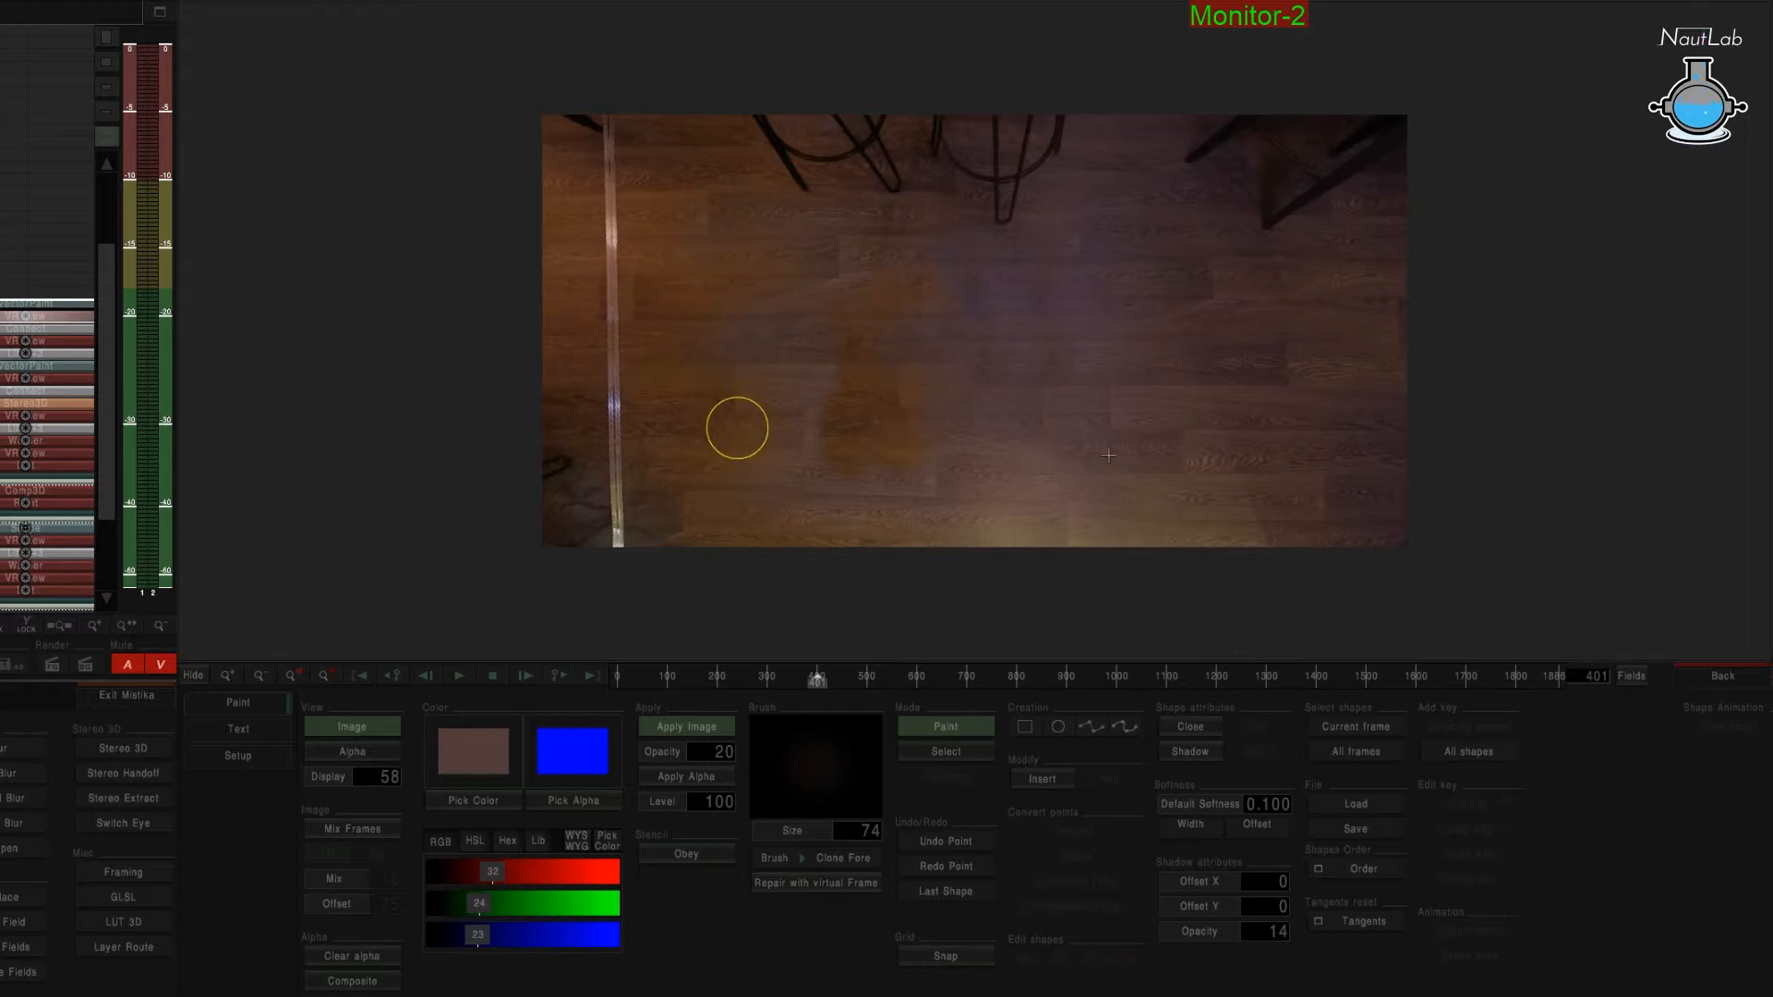
Blend the patched floor using the Tint brush at Opacity 8 with an orange-brown colour sampled from the boards near the metal strip.
{"action": "left_click", "coordinate": [859, 861]}
{"action": "left_click", "coordinate": [839, 583]}
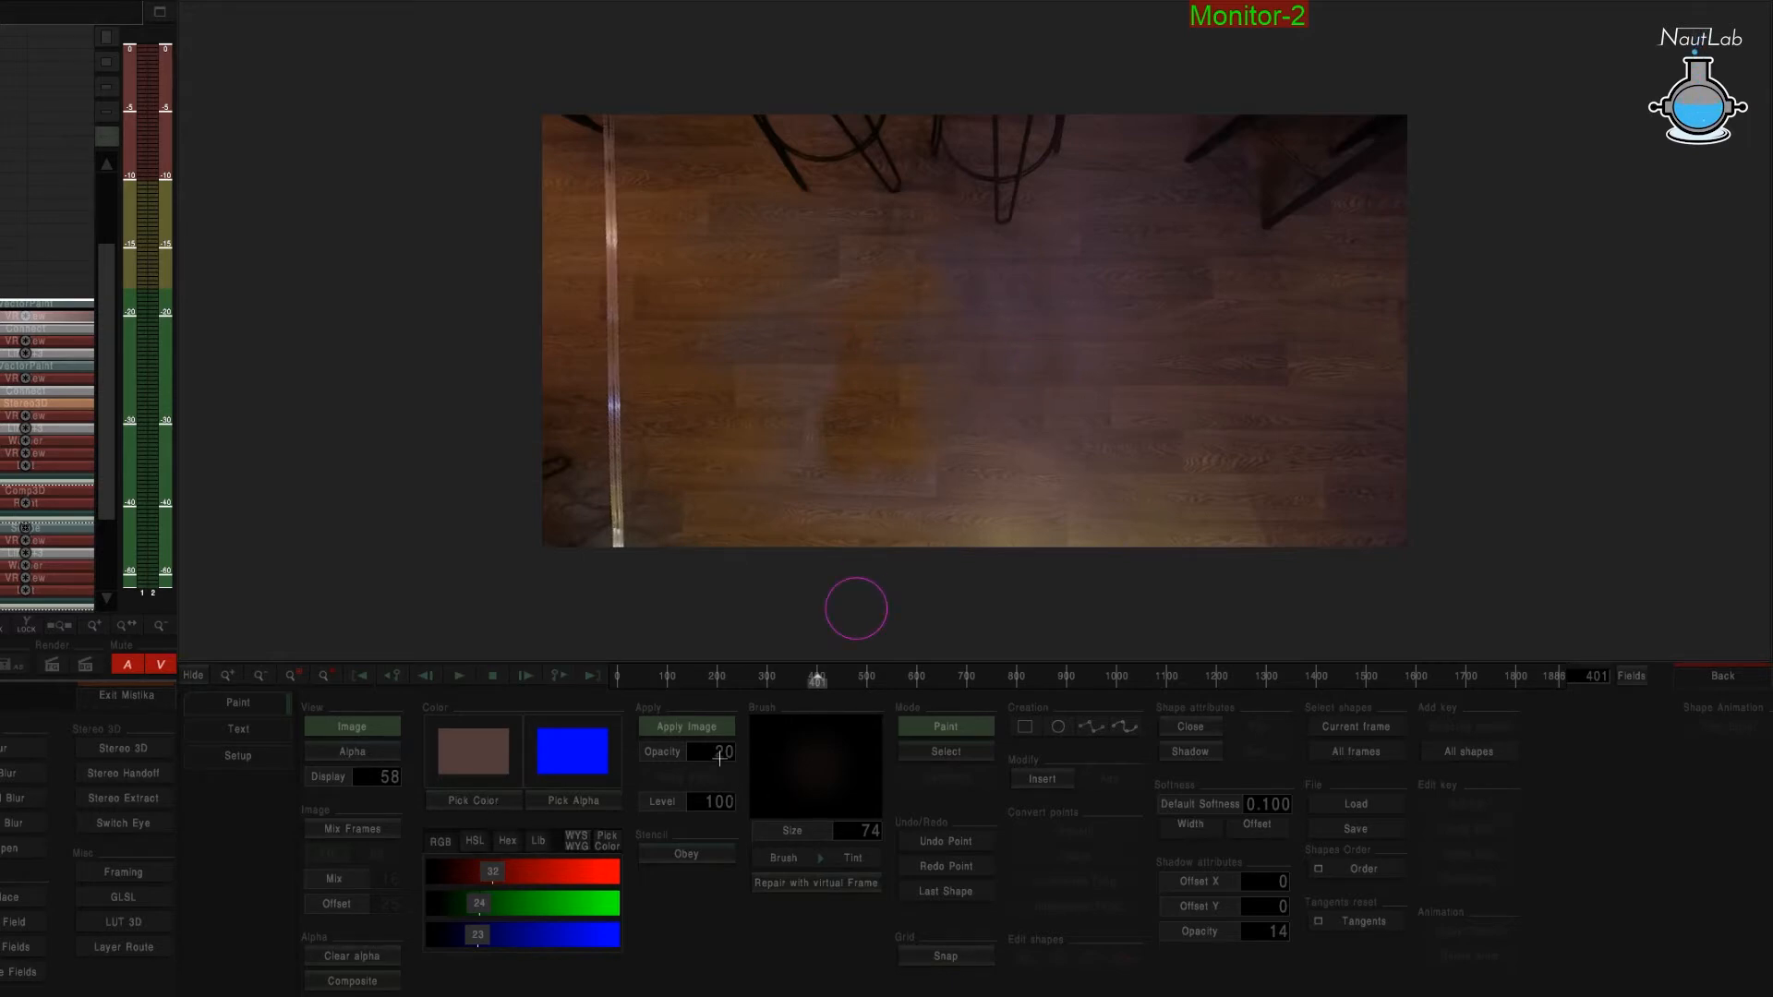
{"action": "left_click_drag", "start_coordinate": [718, 759], "coordinate": [527, 755]}
{"action": "left_click", "coordinate": [515, 799]}
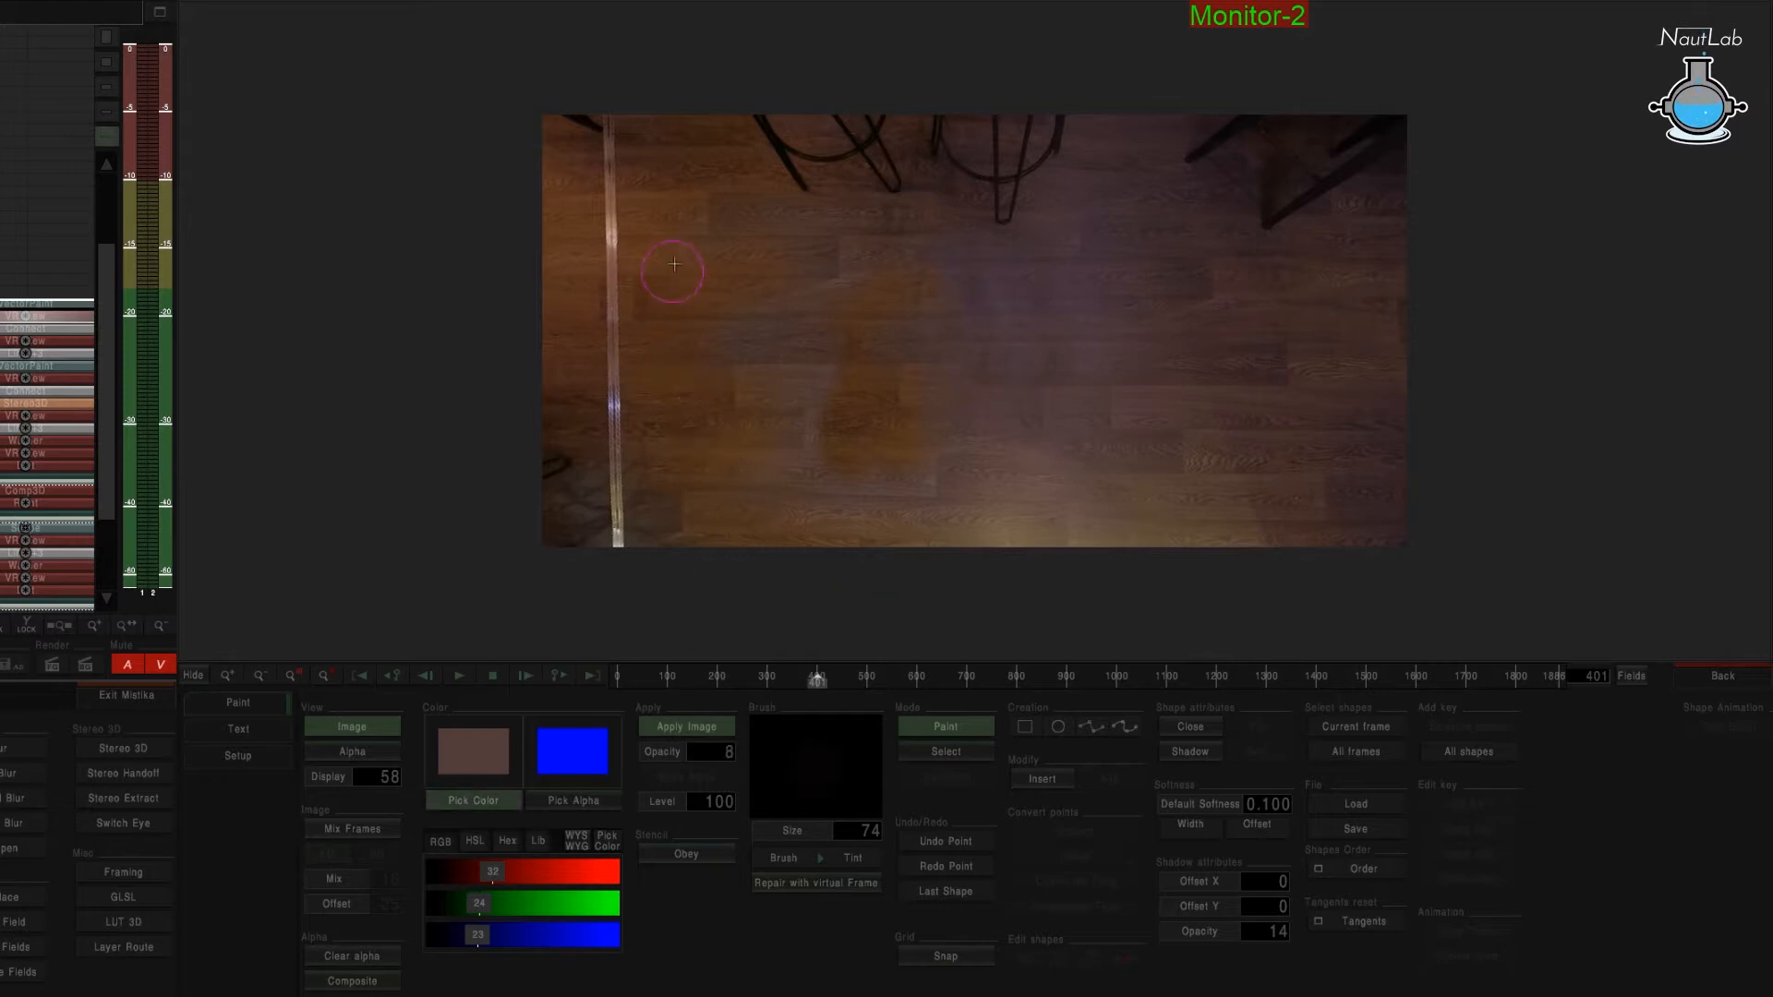
{"action": "left_click", "coordinate": [681, 295]}
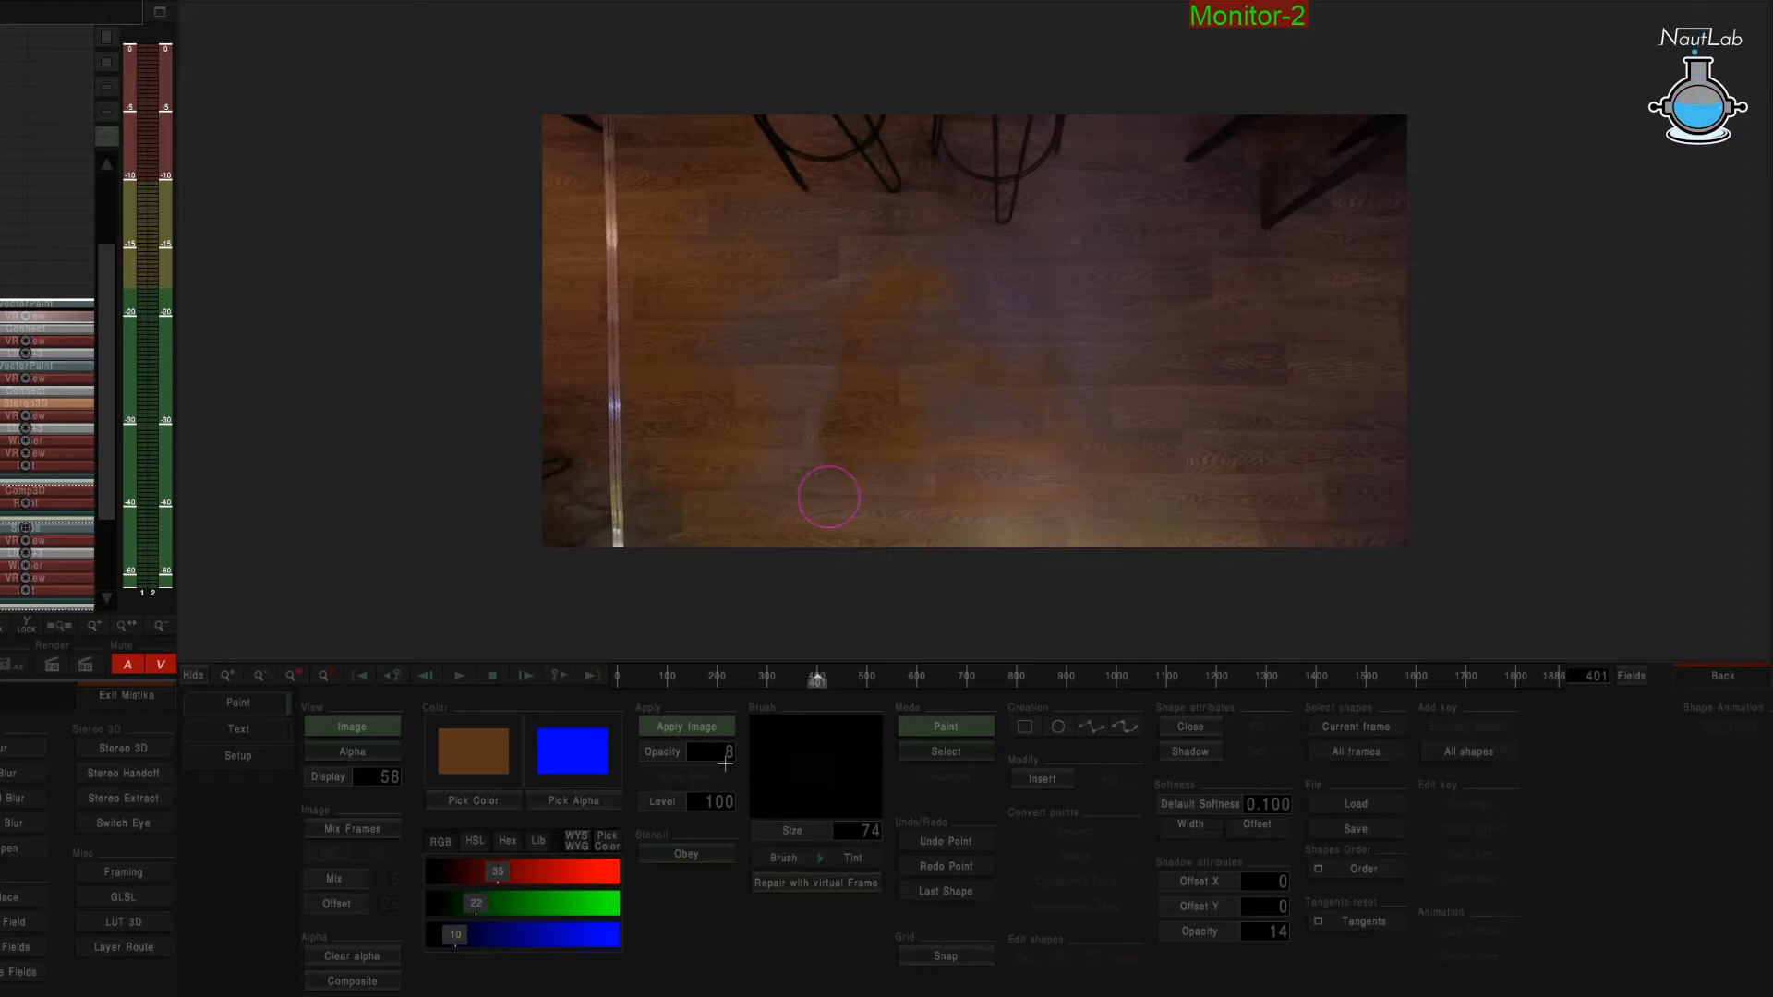
{"action": "left_click_drag", "start_coordinate": [695, 754], "coordinate": [700, 754]}
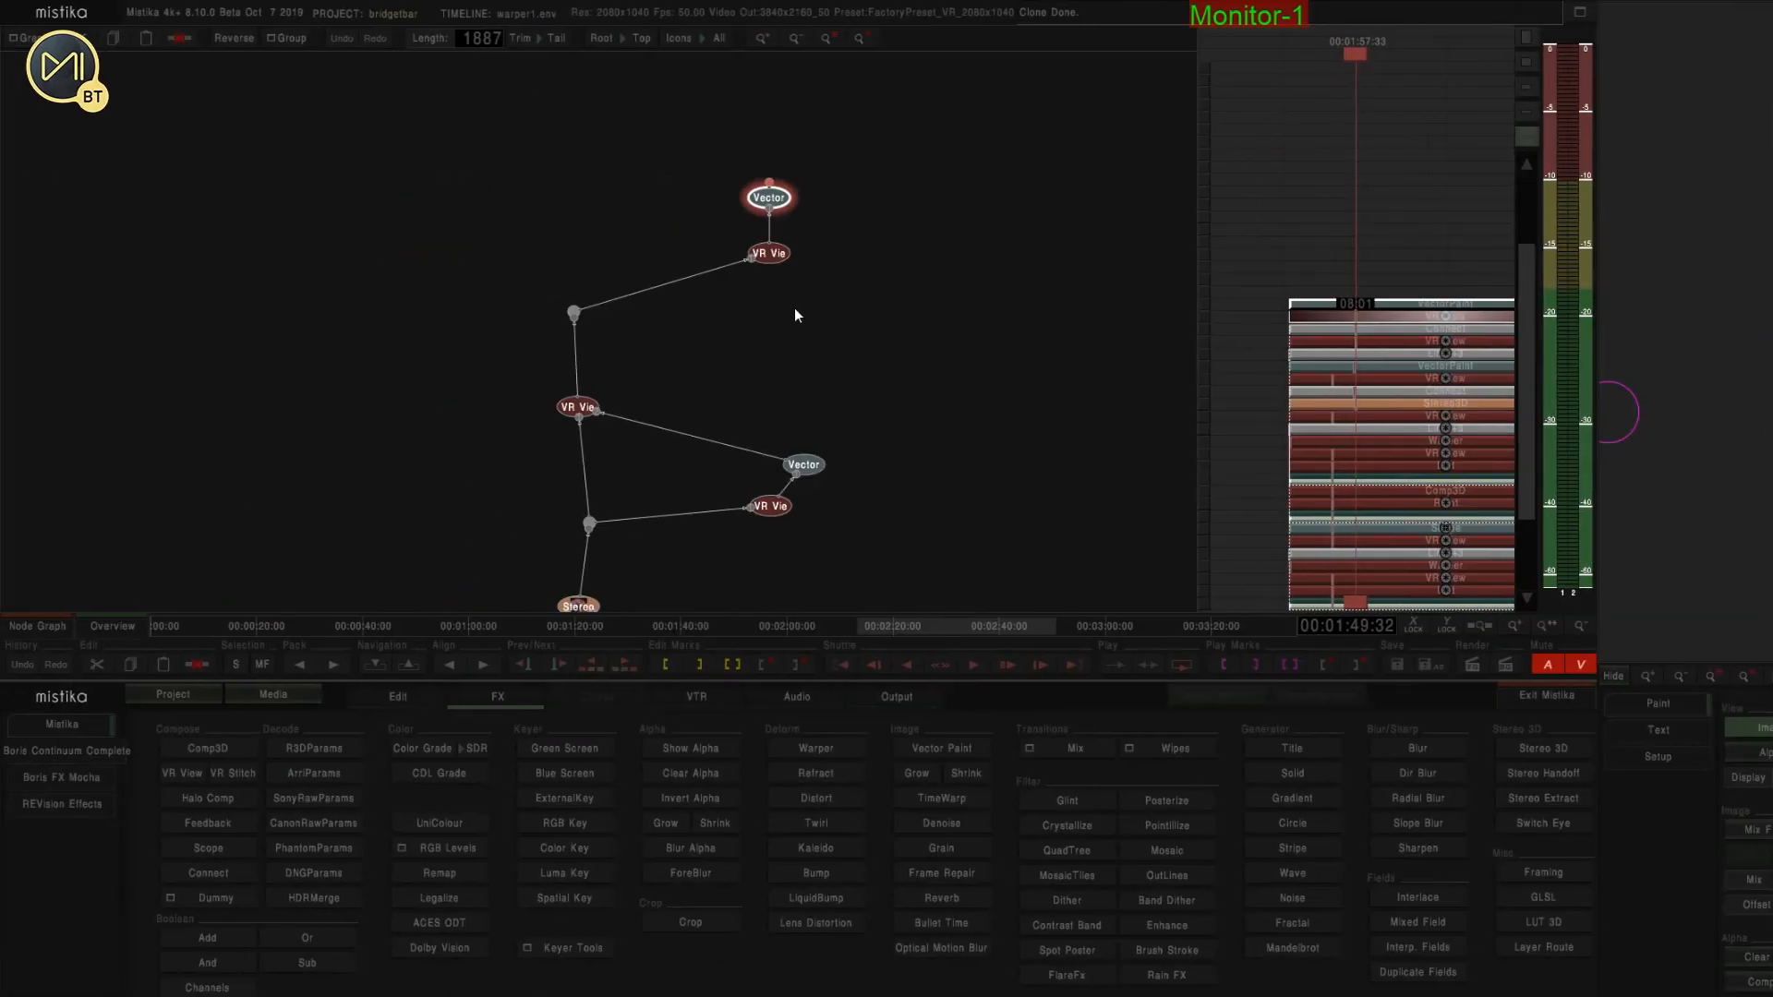
Bring the NADIR media from the media browser's home folder into the node graph beside the new VR View and Vector Paint nodes.
{"action": "left_click_drag", "start_coordinate": [871, 293], "coordinate": [702, 353]}
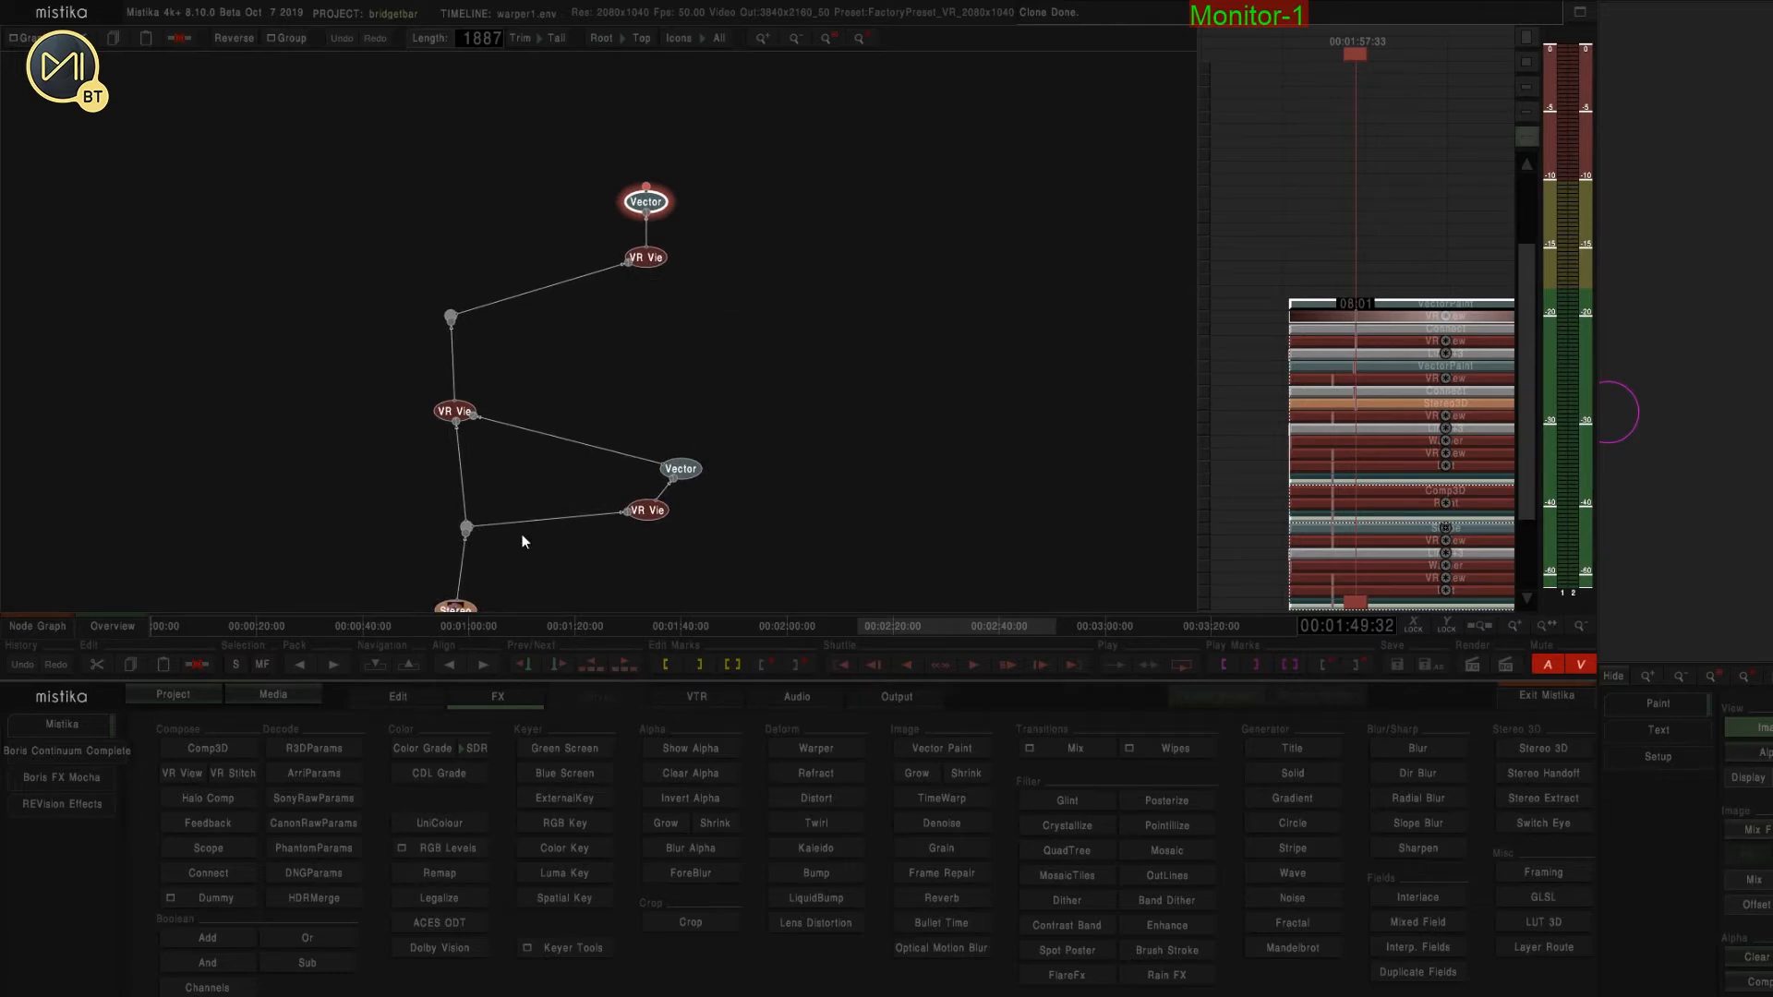
{"action": "left_click", "coordinate": [279, 693]}
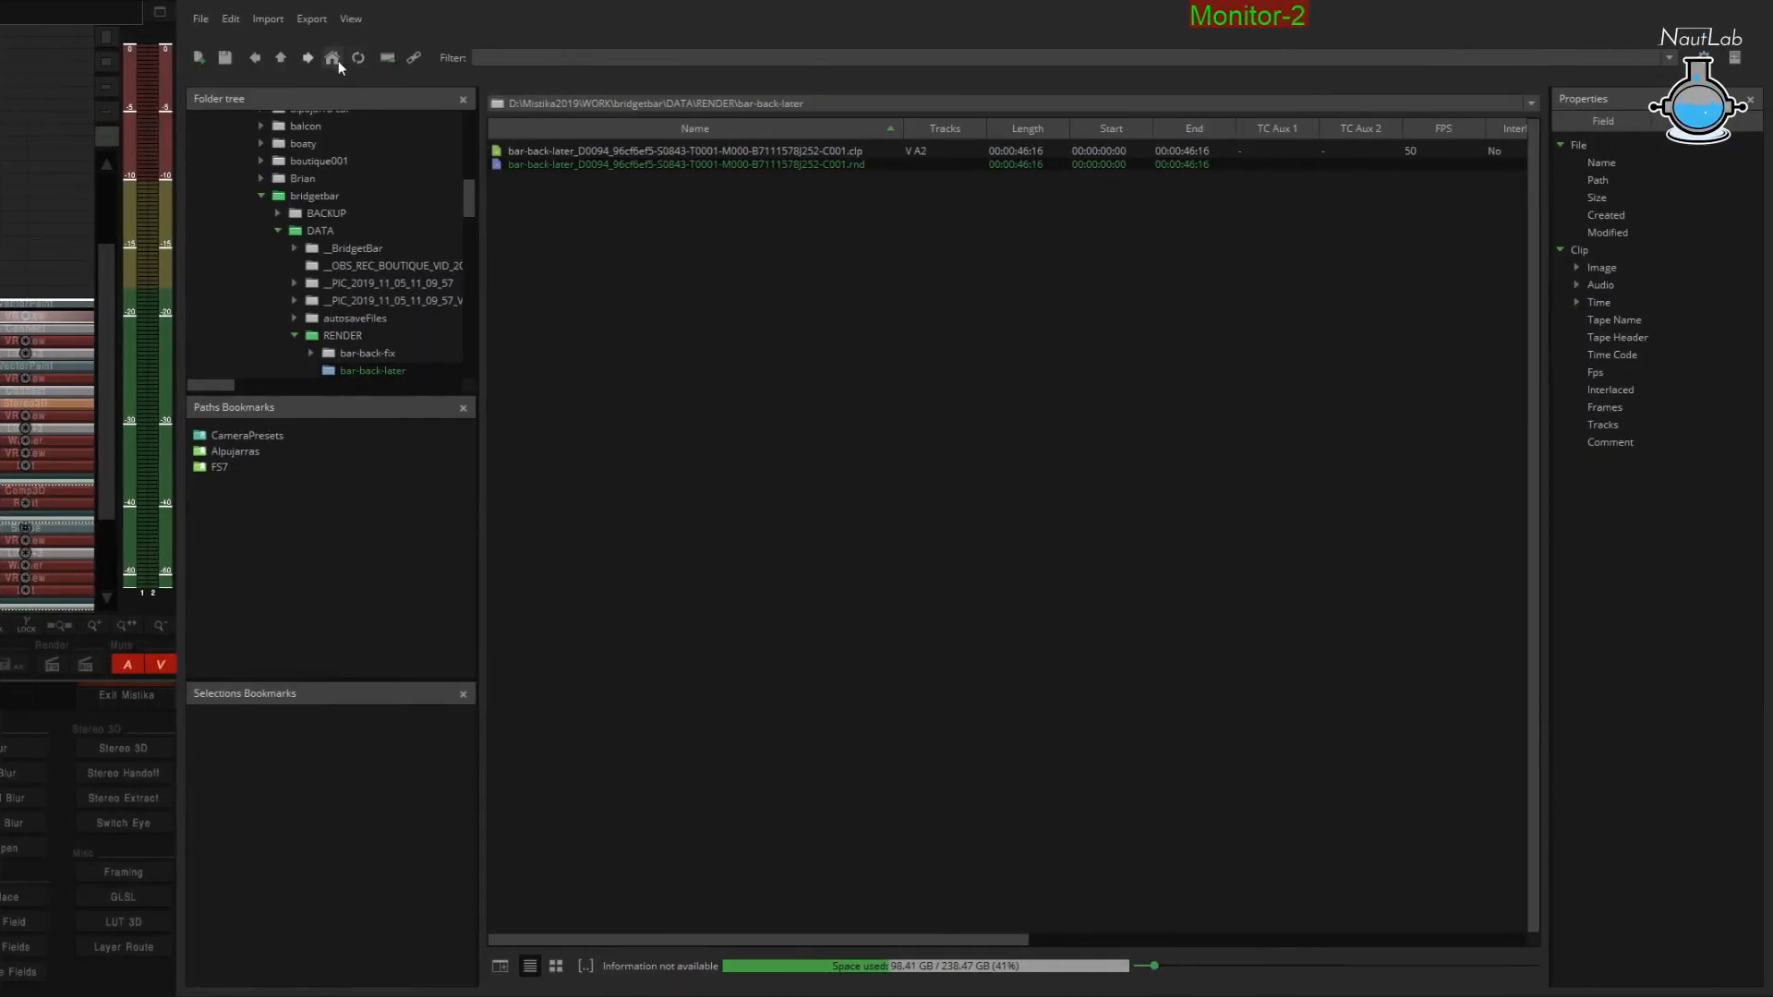
{"action": "left_click", "coordinate": [336, 60]}
{"action": "left_click_drag", "start_coordinate": [551, 523], "coordinate": [749, 294]}
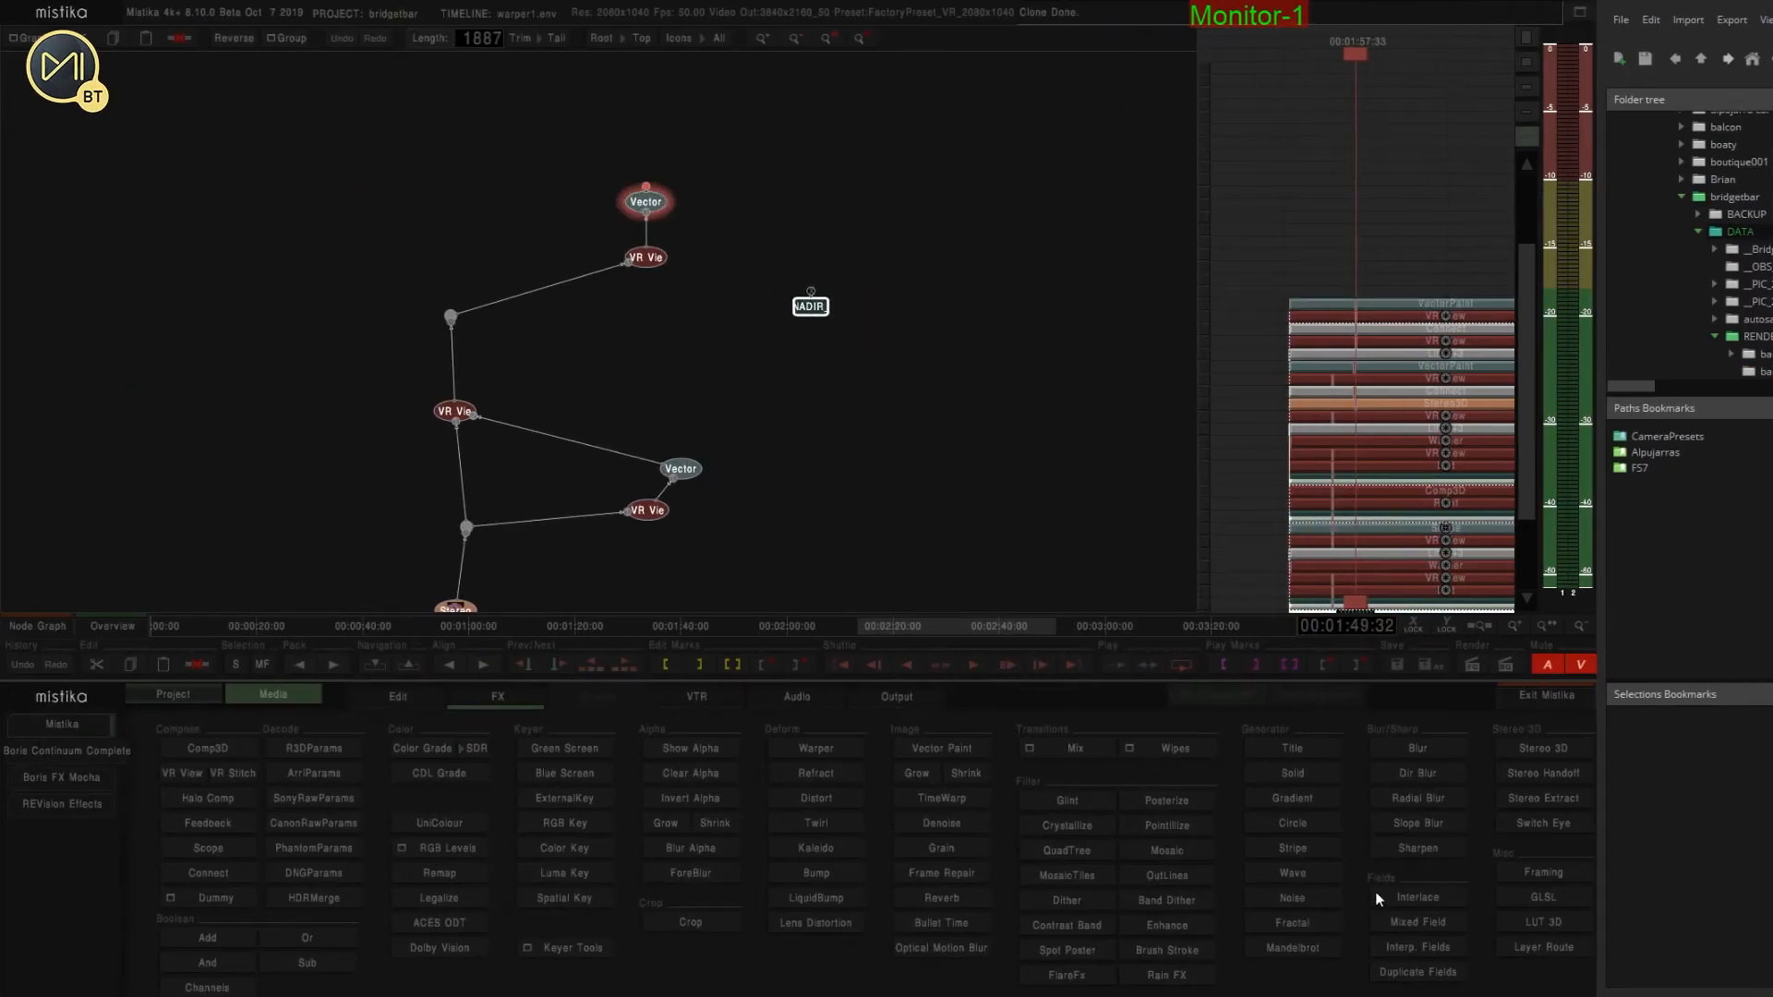
Stack Framing, Comp3D and Color Grade effects on the NADIR media node and place the stack beside the Vector Paint branch.
{"action": "left_click", "coordinate": [1533, 873]}
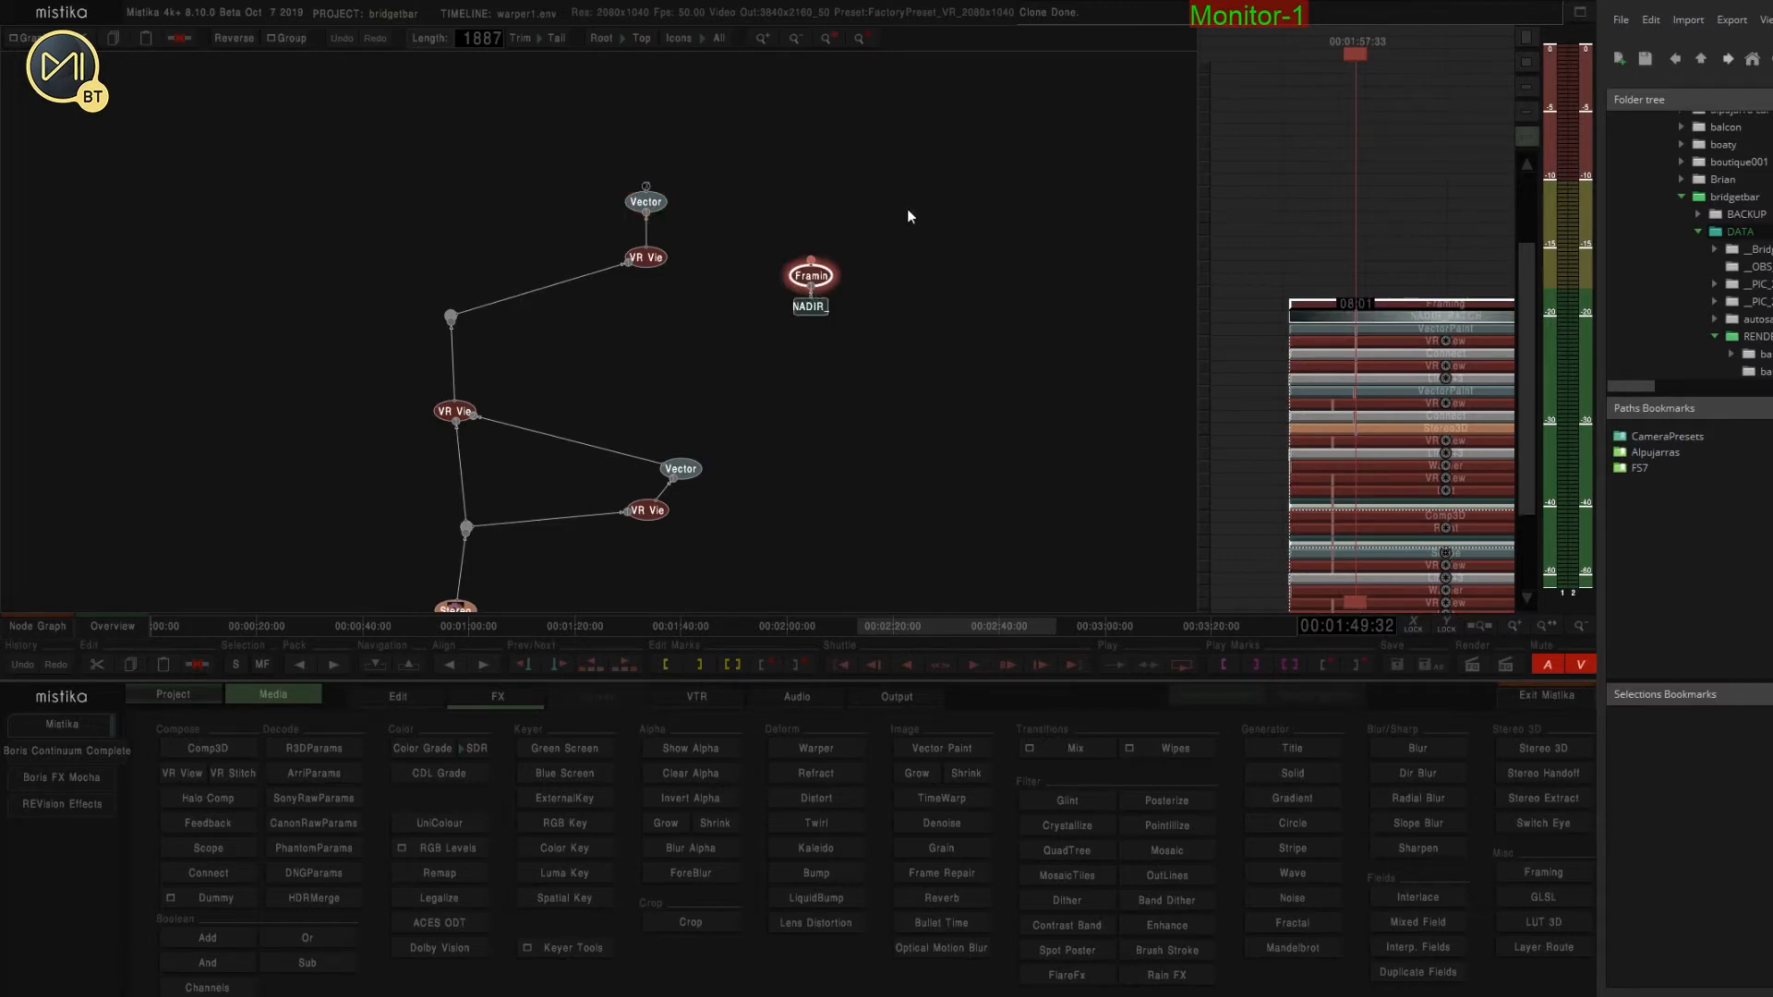
{"action": "left_click", "coordinate": [219, 749]}
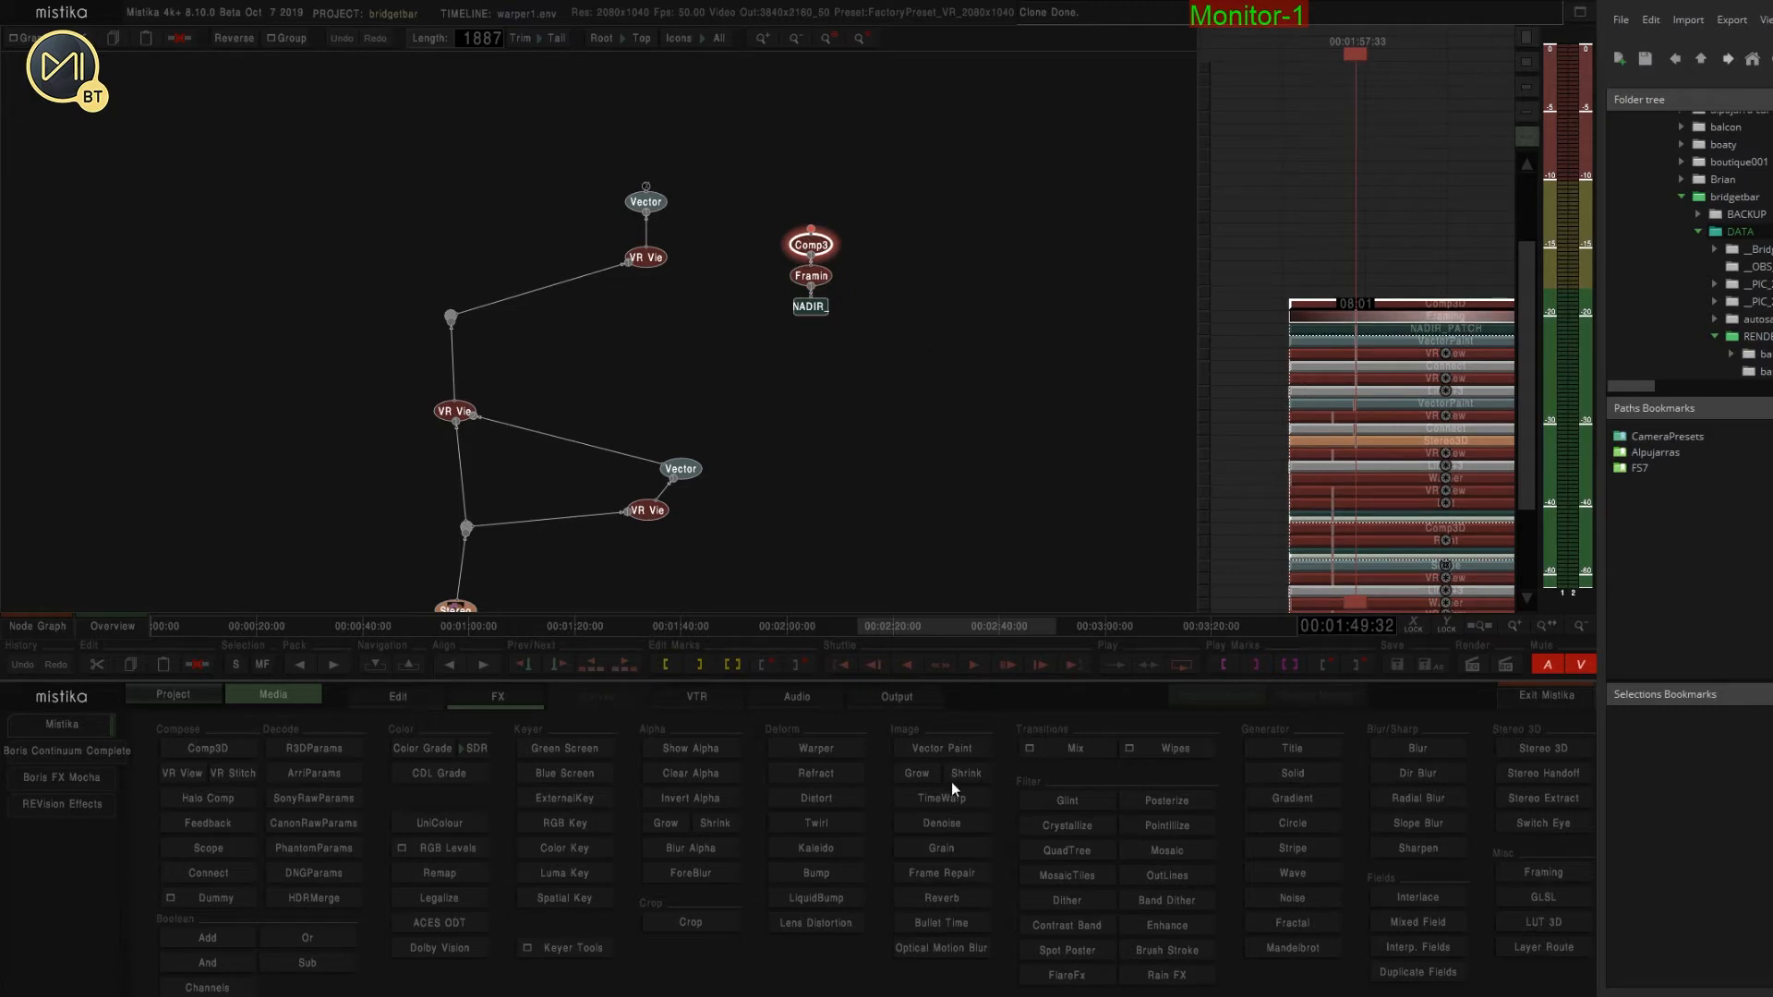
{"action": "left_click", "coordinate": [443, 753]}
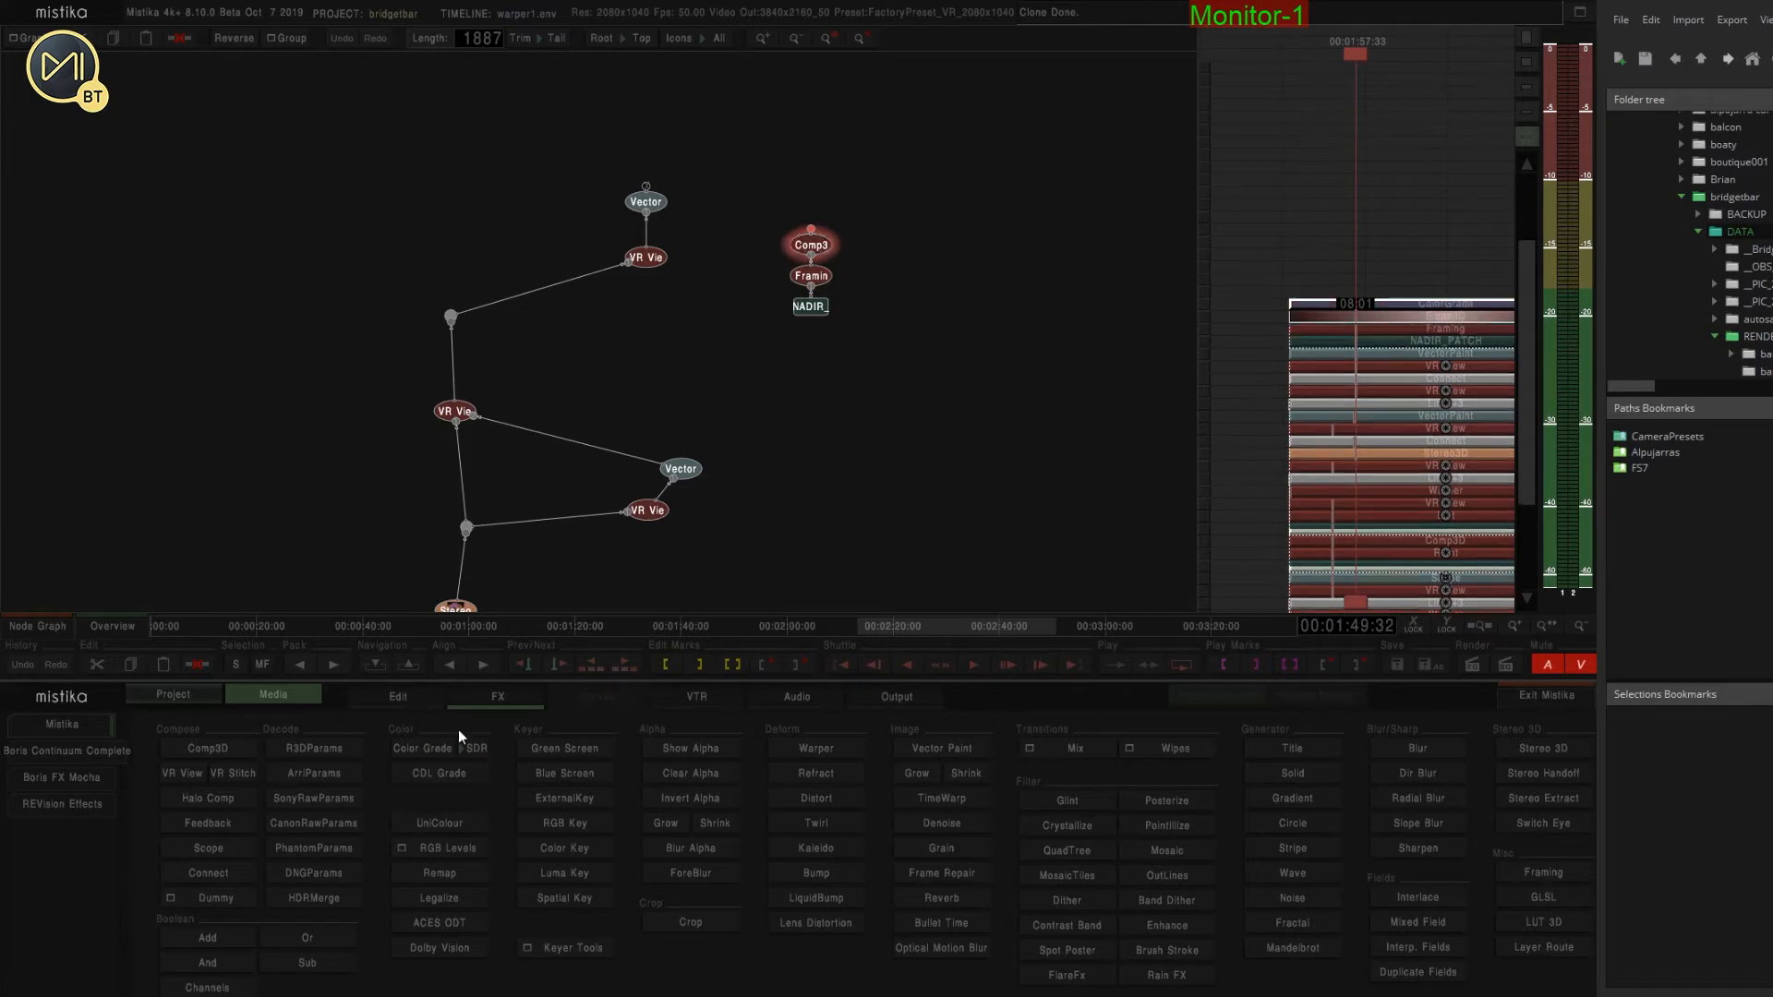
{"action": "left_click_drag", "start_coordinate": [764, 170], "coordinate": [771, 325]}
Add a Comp3D above the topmost Vector Paint node, connect the NADIR stack's Color Grade as its second input, and open it for editing.
{"action": "left_click", "coordinate": [646, 203]}
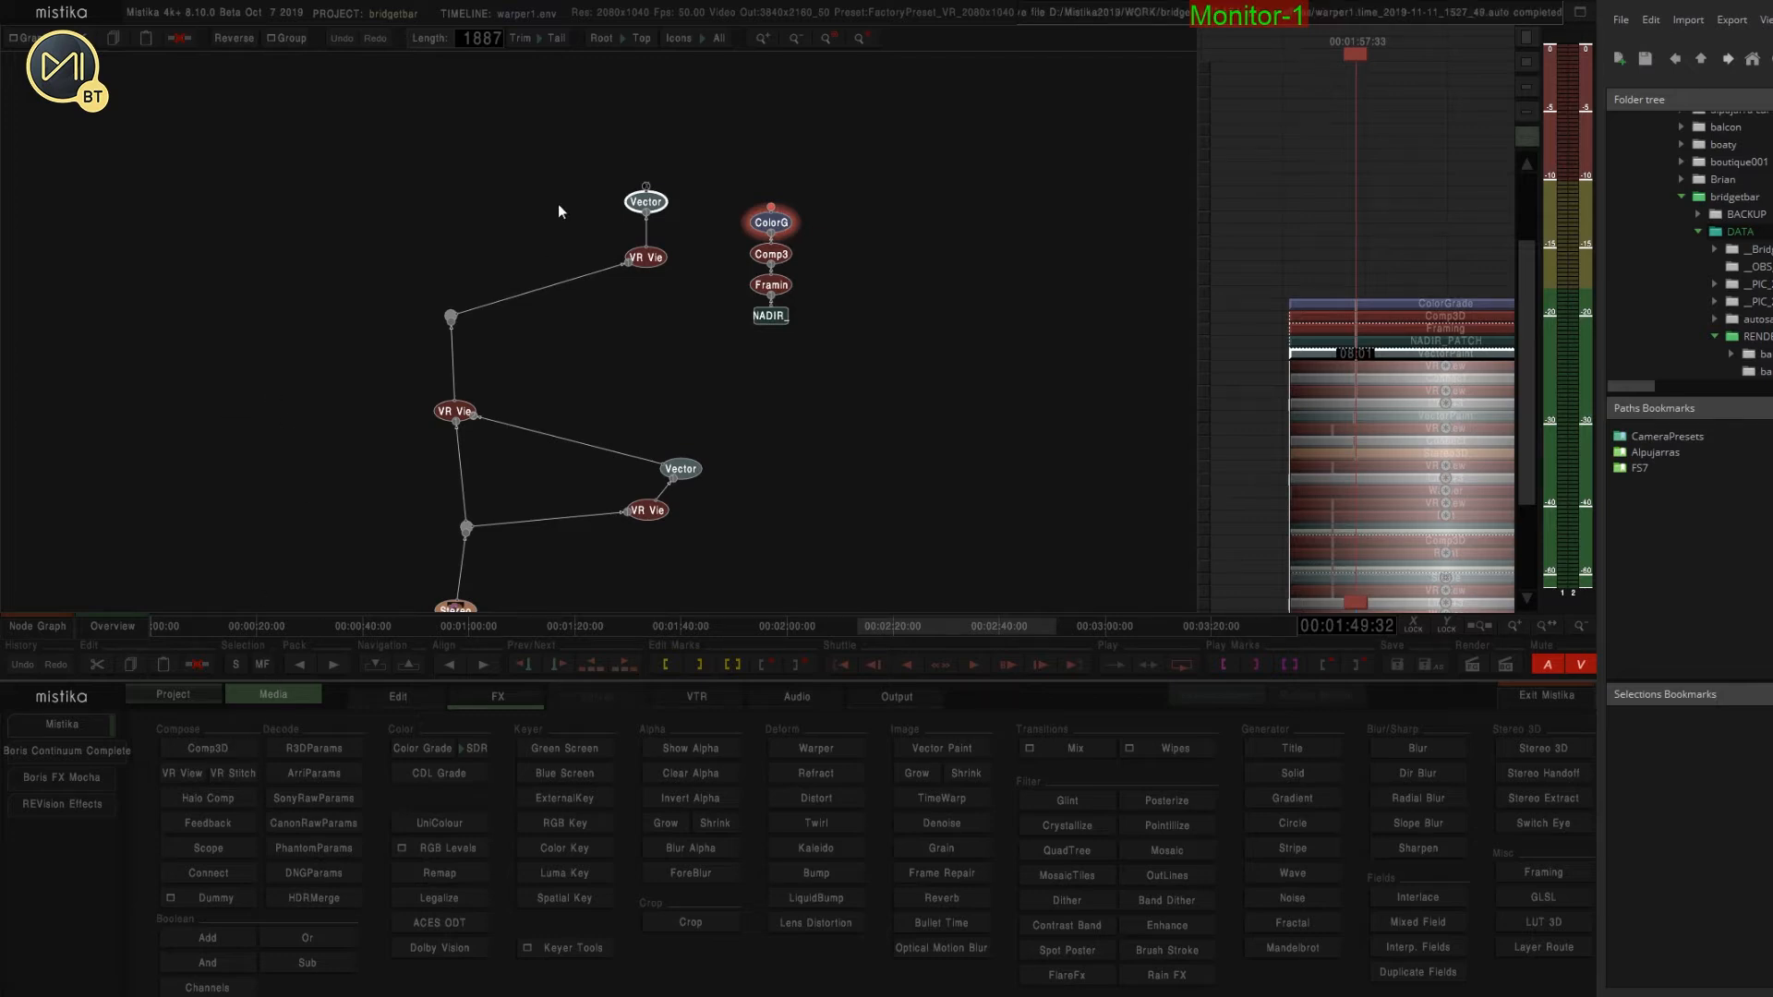
{"action": "left_click_drag", "start_coordinate": [657, 168], "coordinate": [668, 136]}
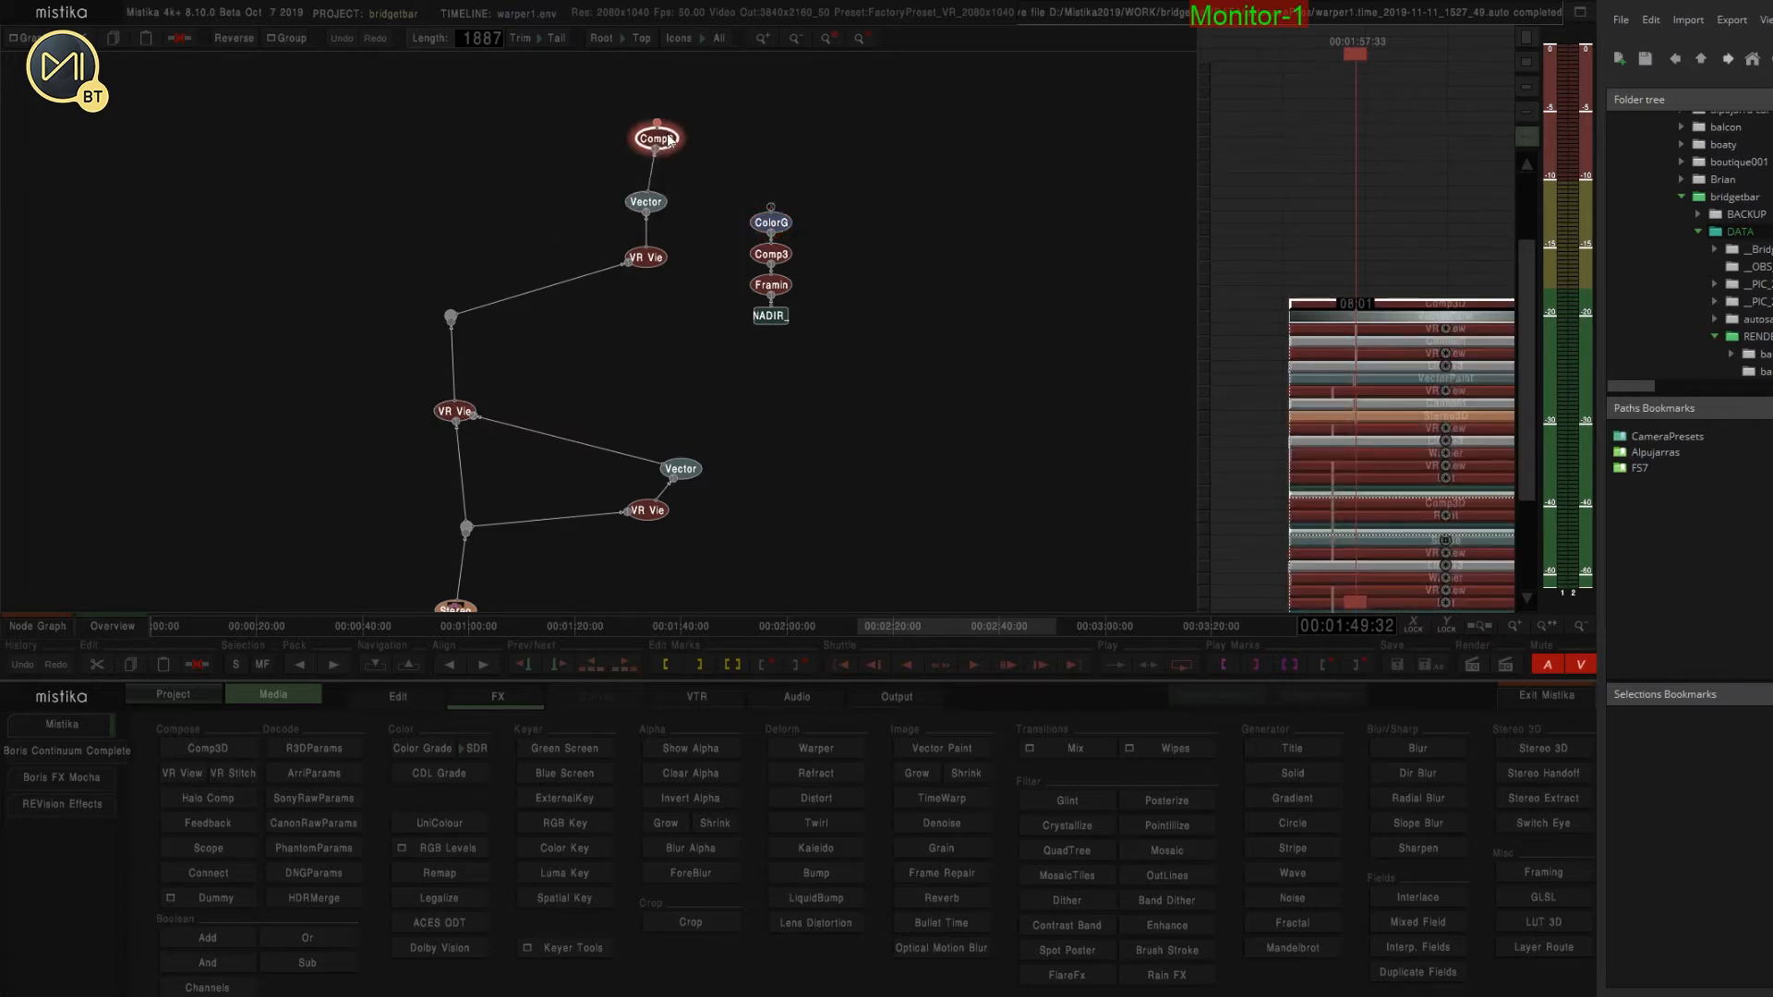
{"action": "left_click_drag", "start_coordinate": [771, 207], "coordinate": [678, 132]}
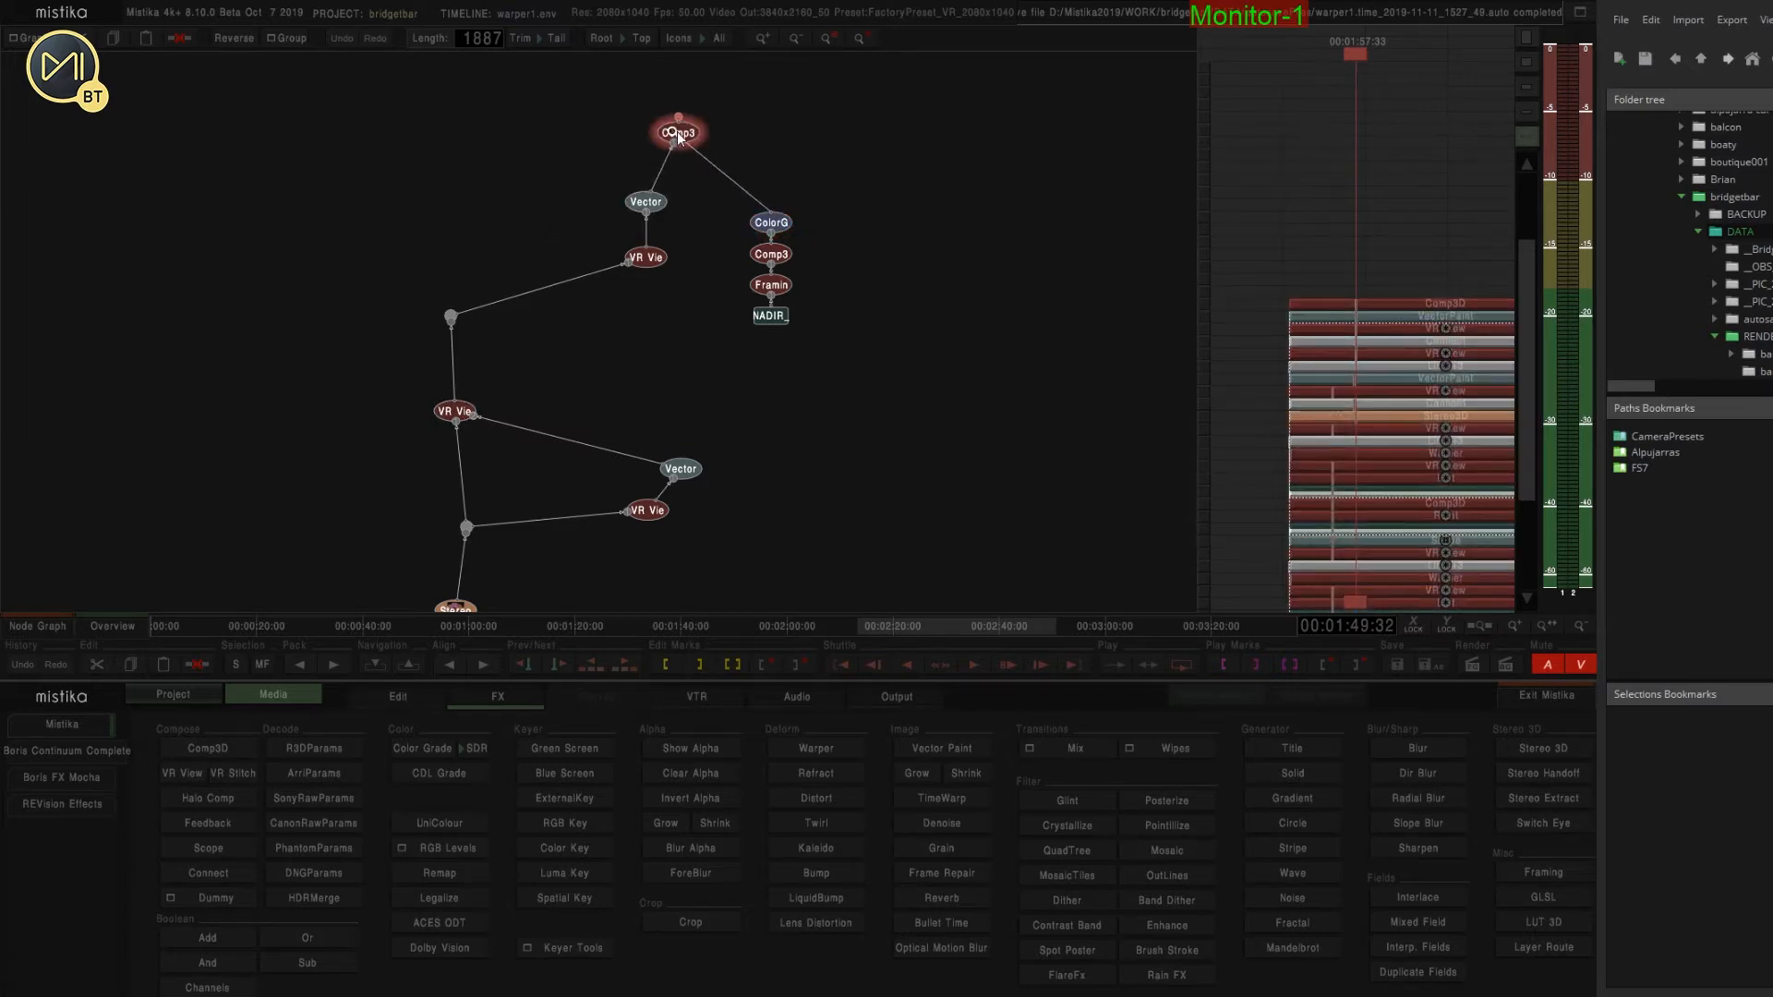
{"action": "left_click", "coordinate": [692, 139]}
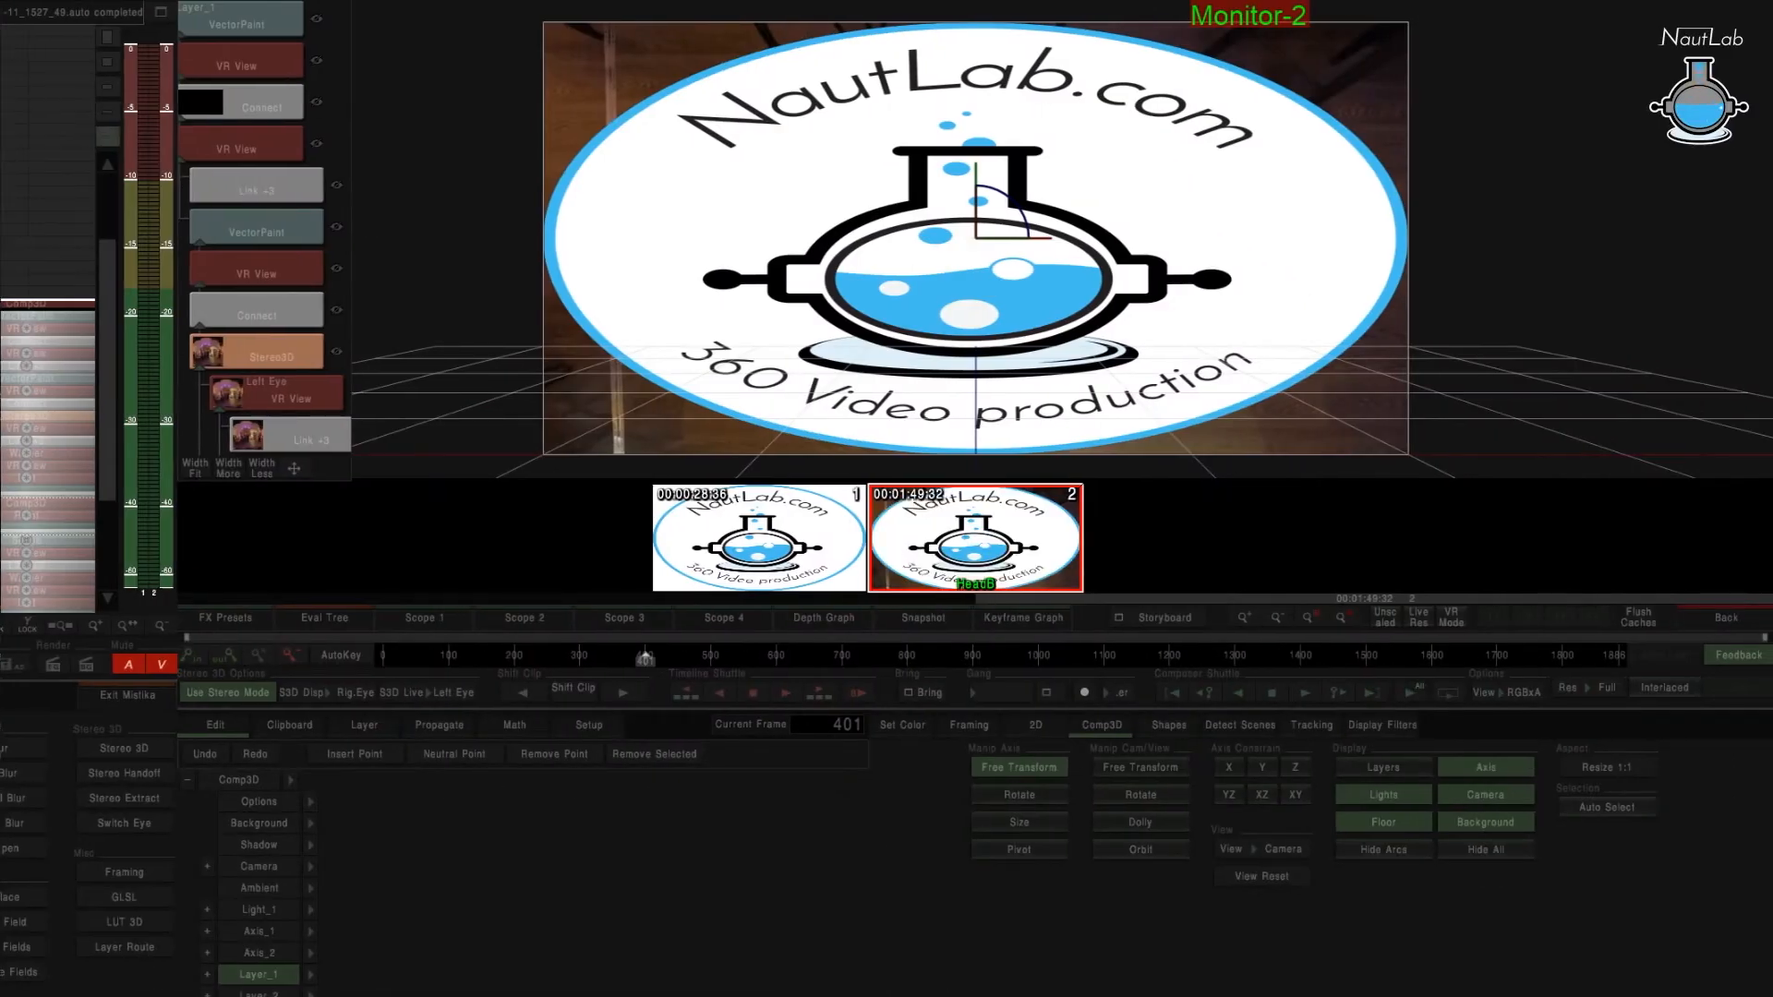
Set the logo's Framing Result Size to Project and its Scale Y to 500 pixels with the current ratio locked.
{"action": "left_click", "coordinate": [761, 285]}
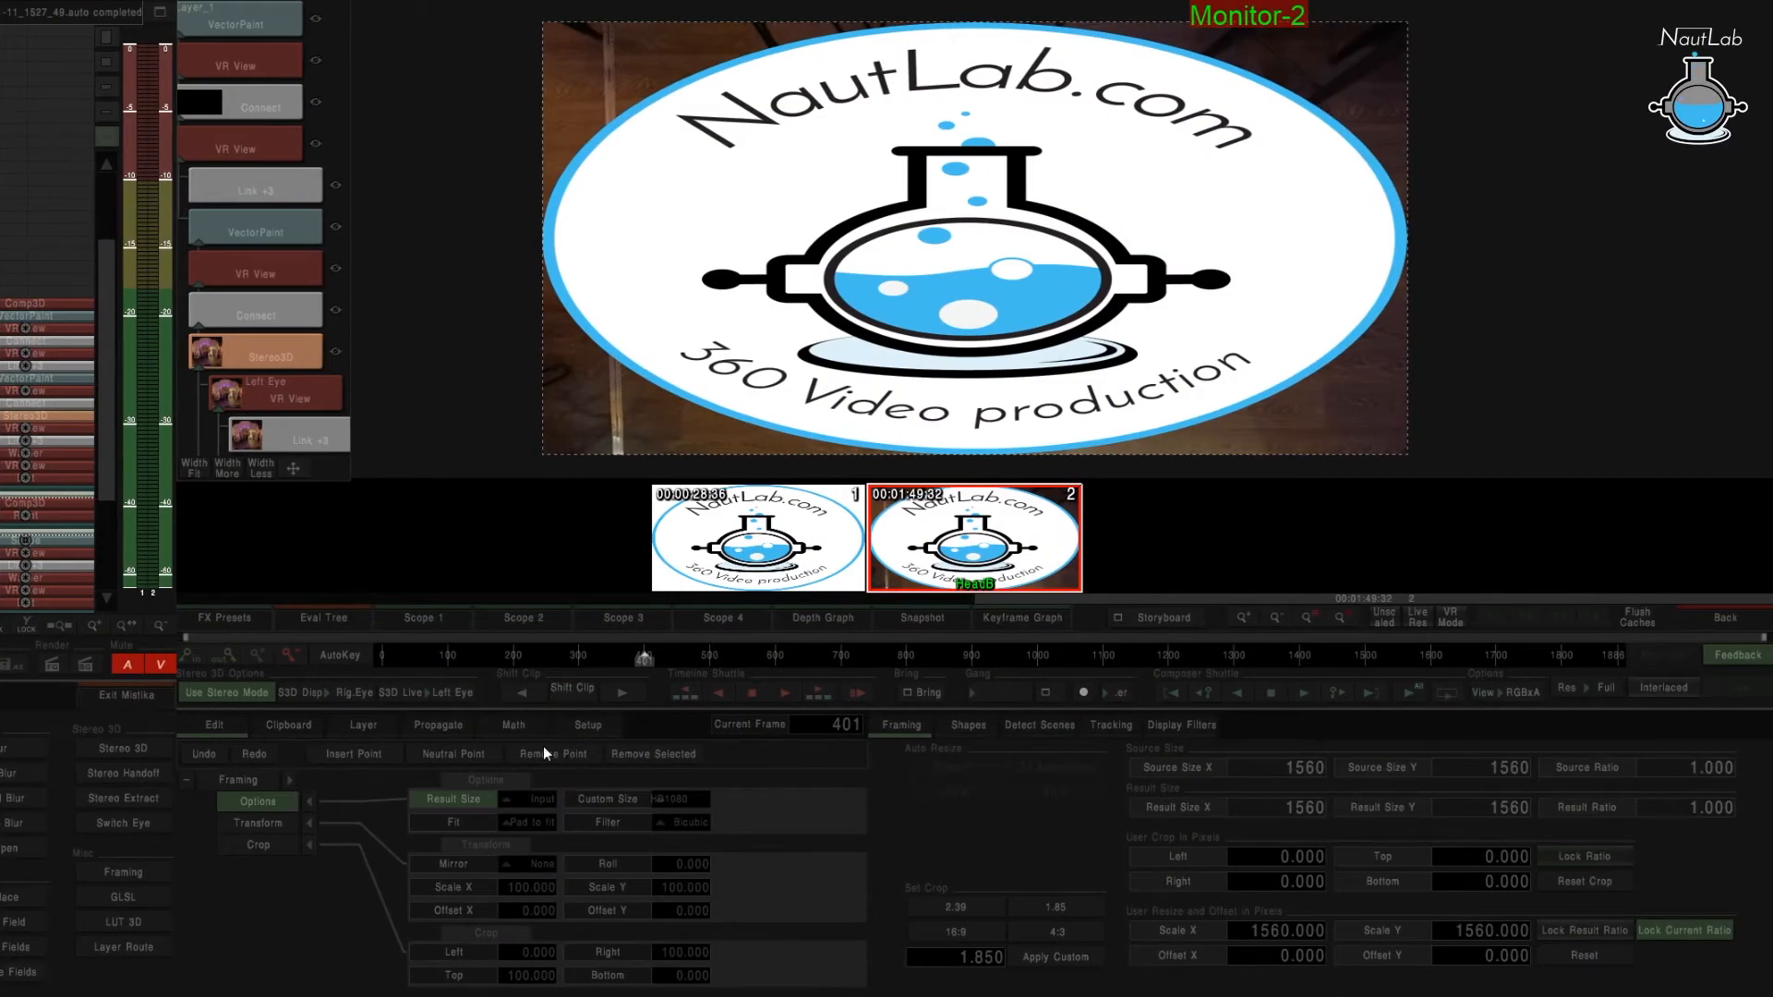
{"action": "left_click", "coordinate": [528, 799]}
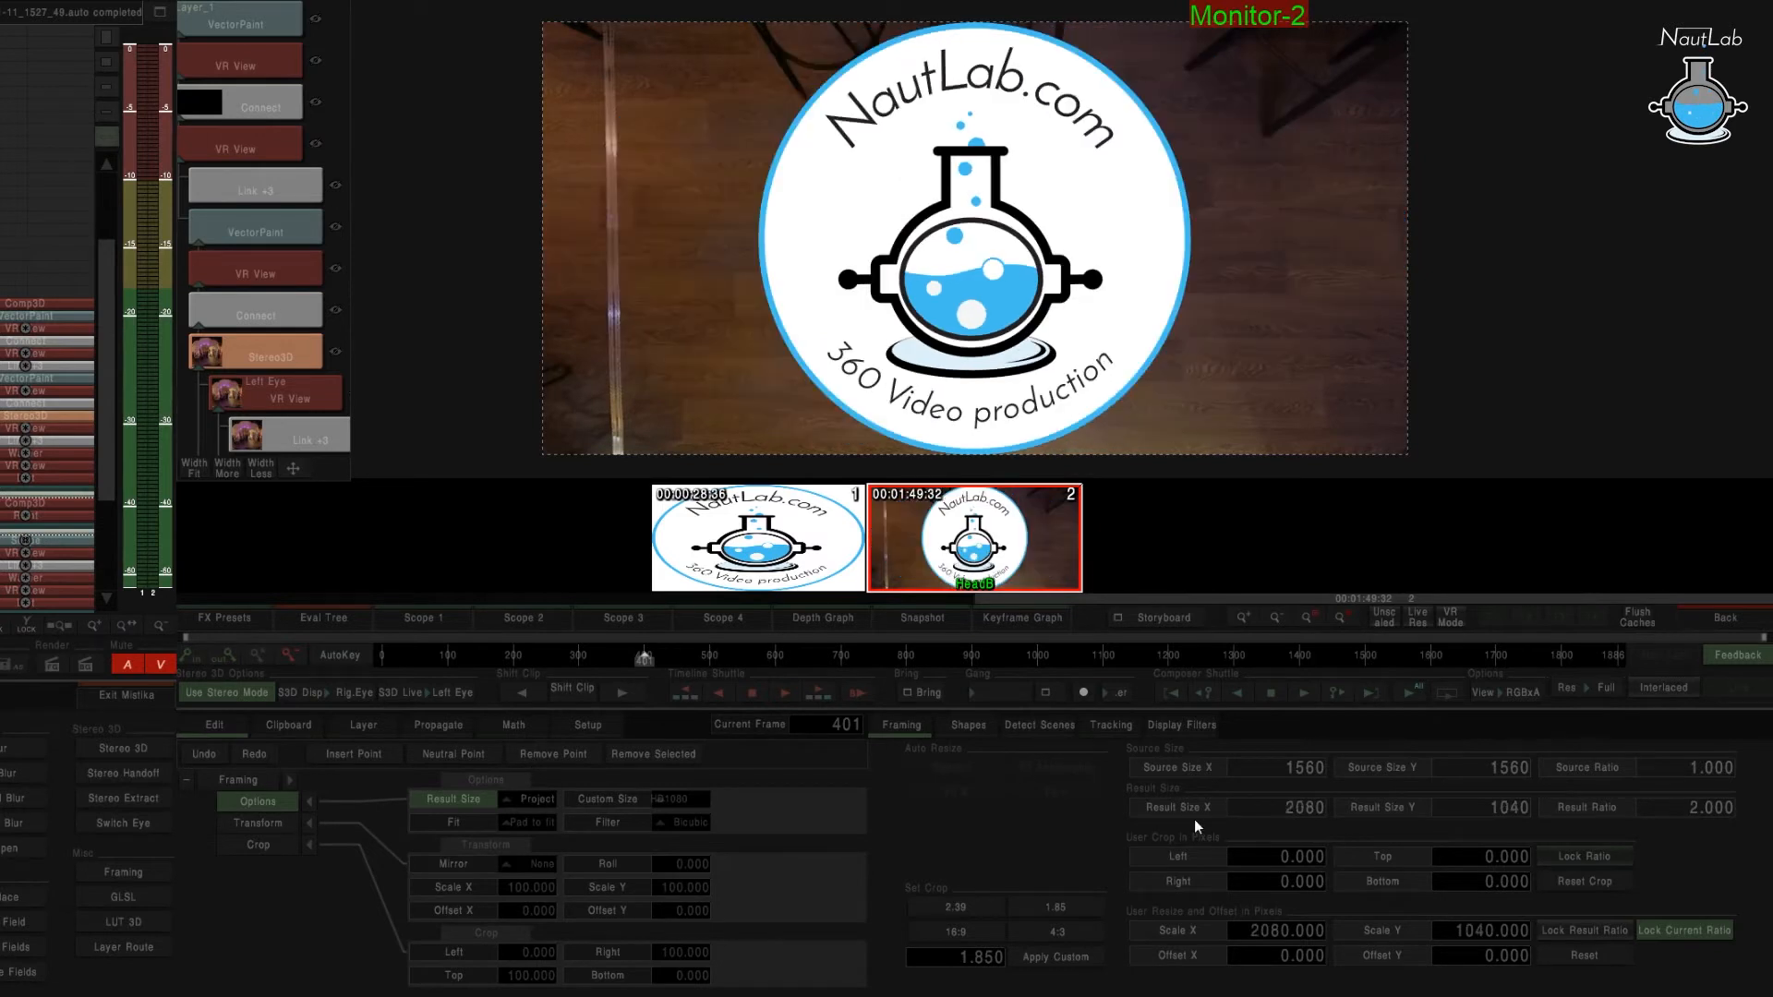
{"action": "left_click", "coordinate": [1482, 931]}
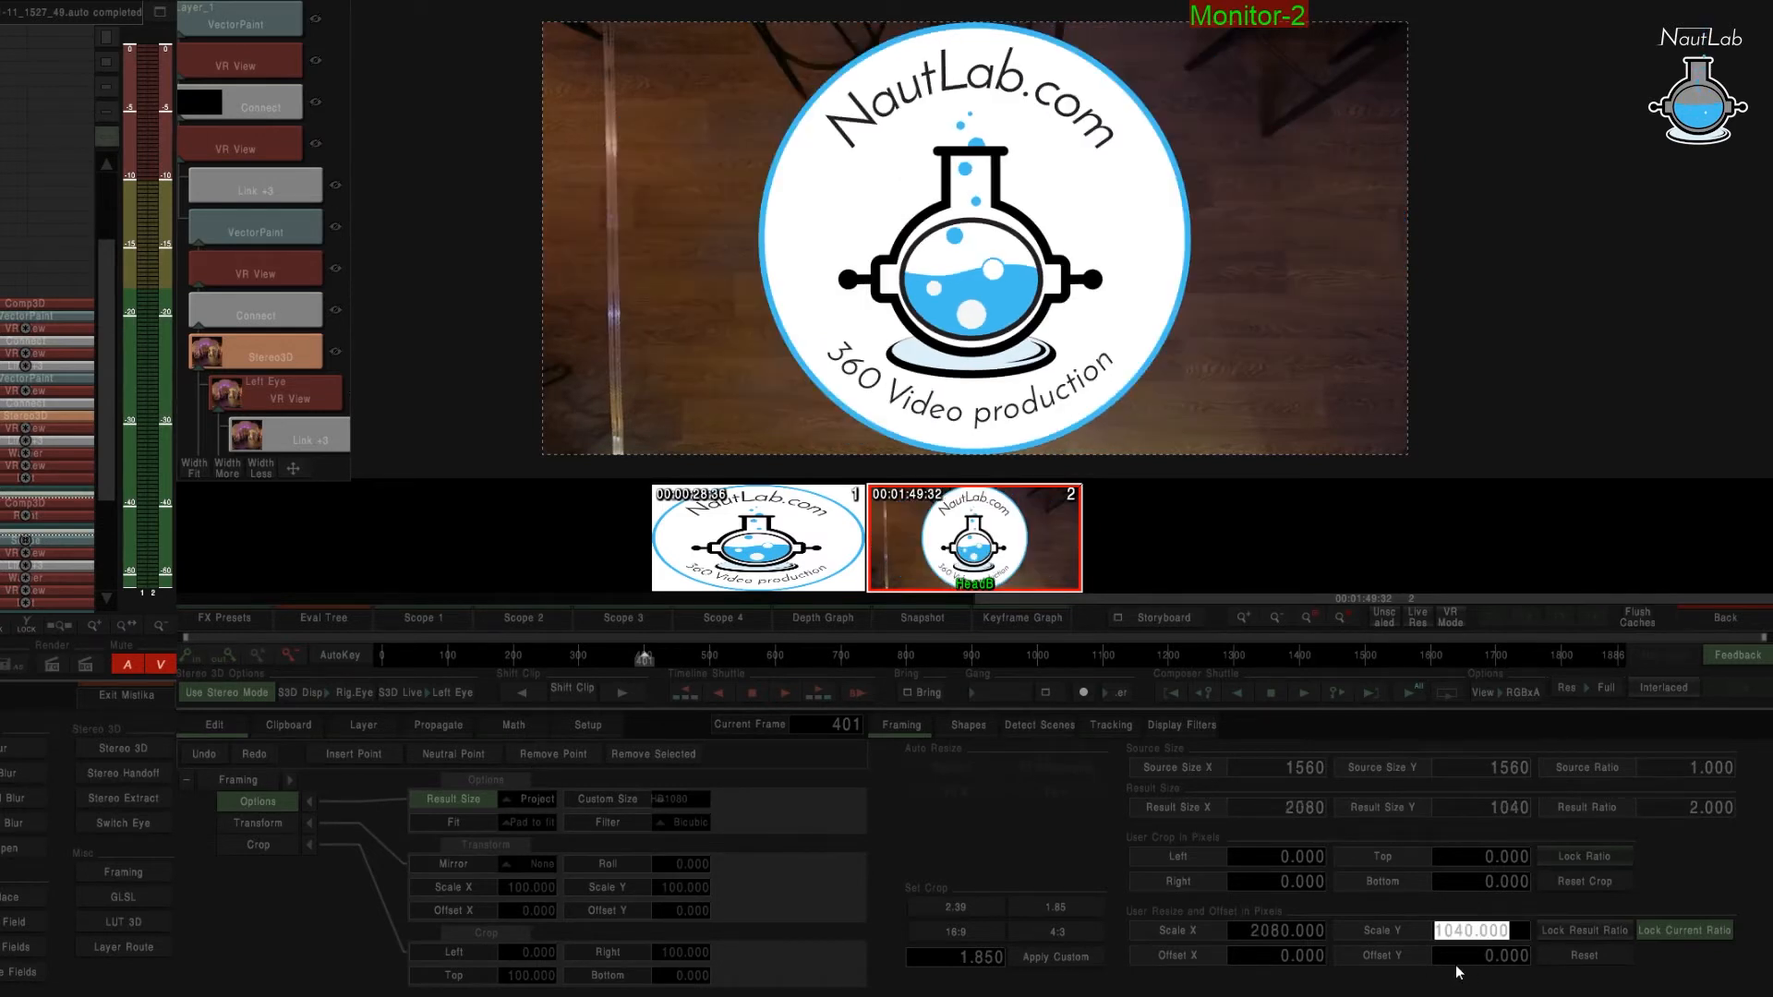
{"action": "type", "text": "400"}
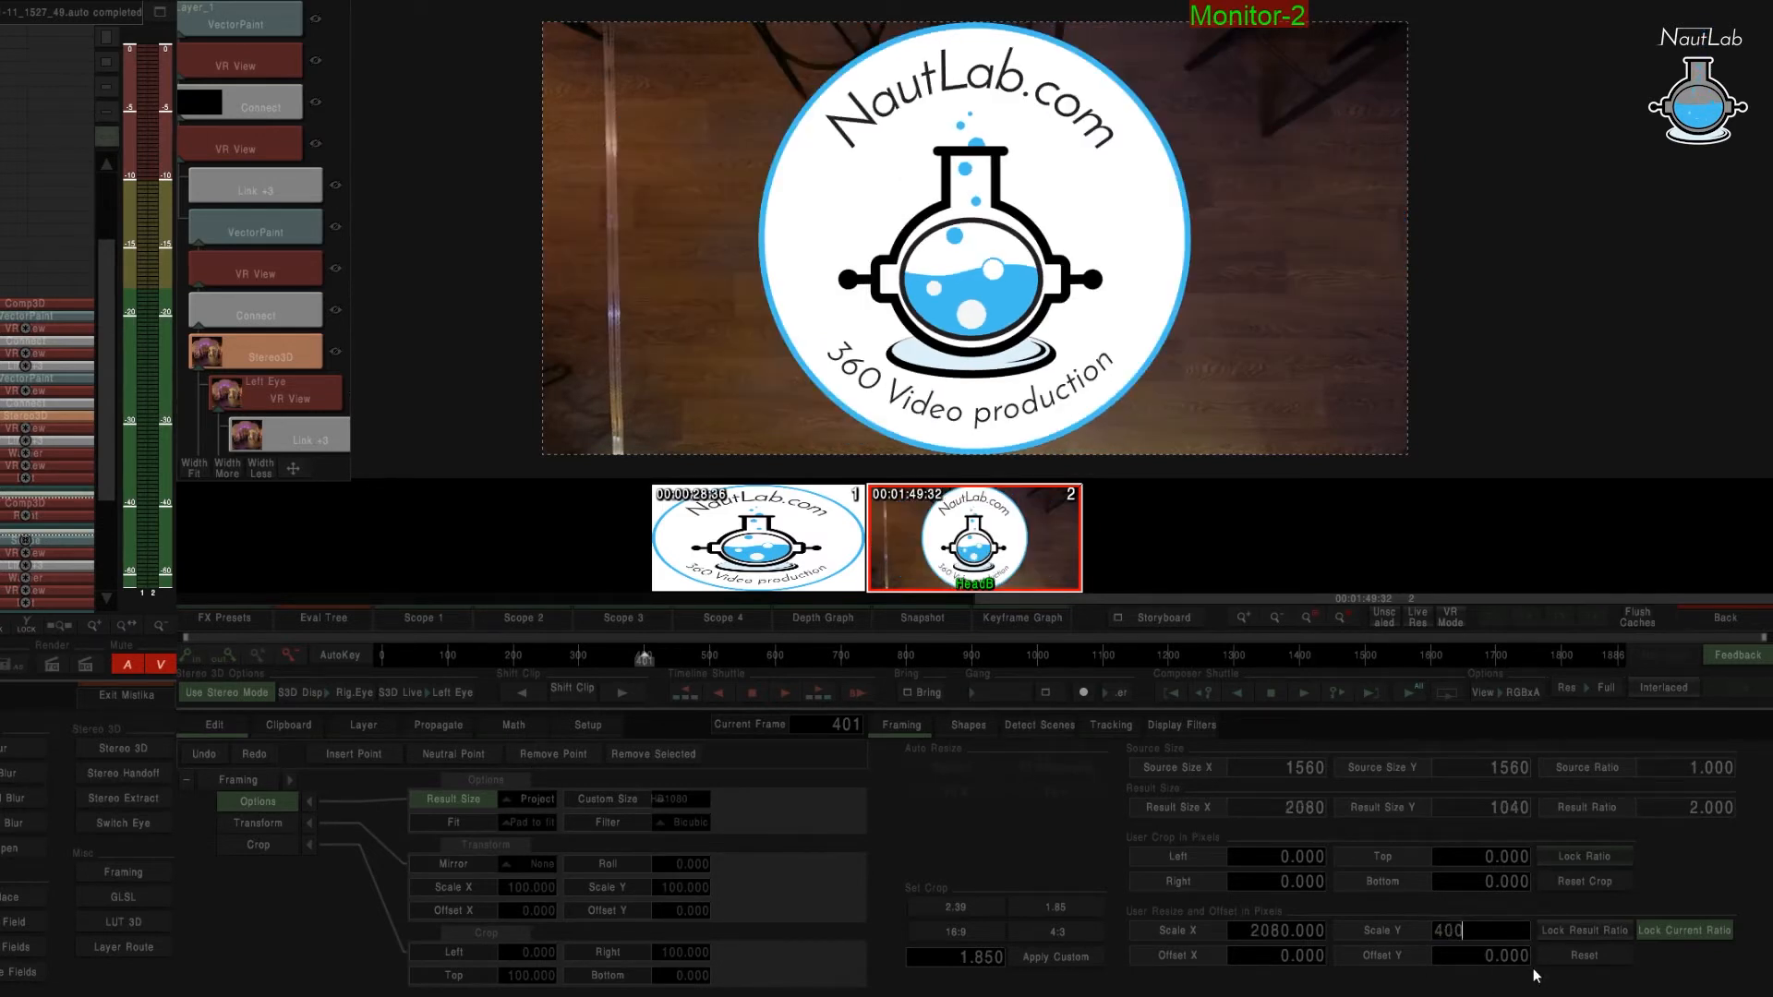
{"action": "key", "text": "Return"}
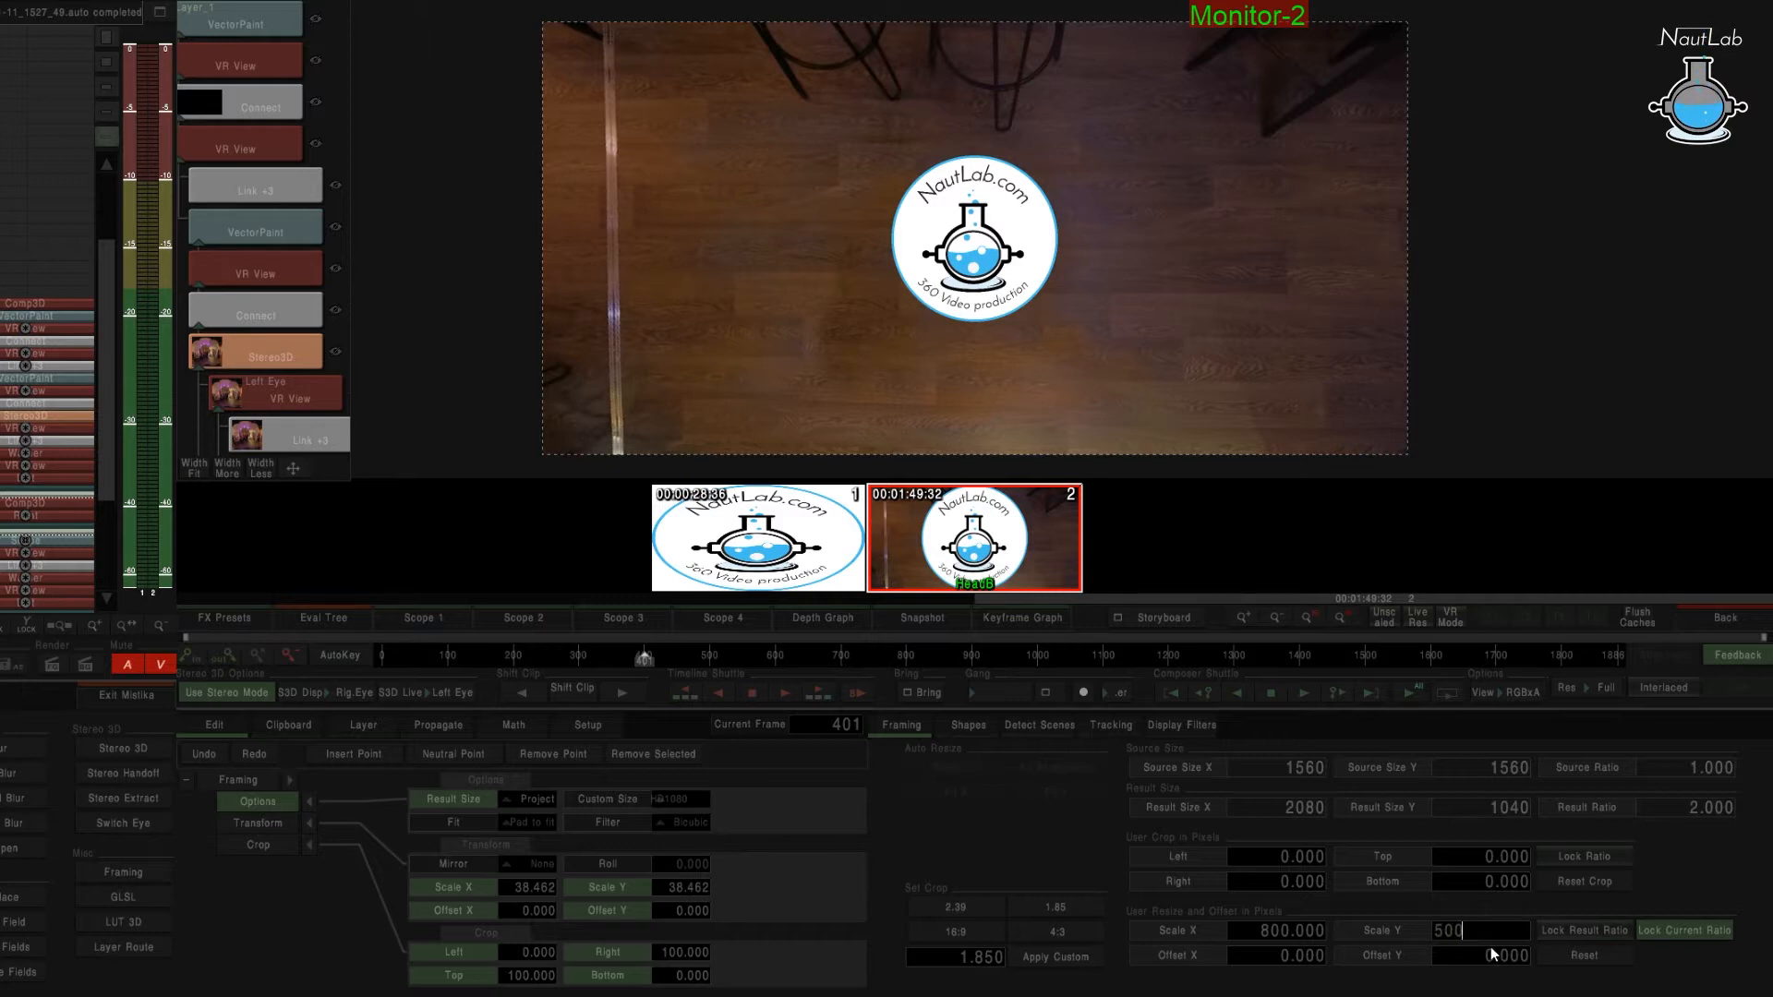
{"action": "key", "text": "Return"}
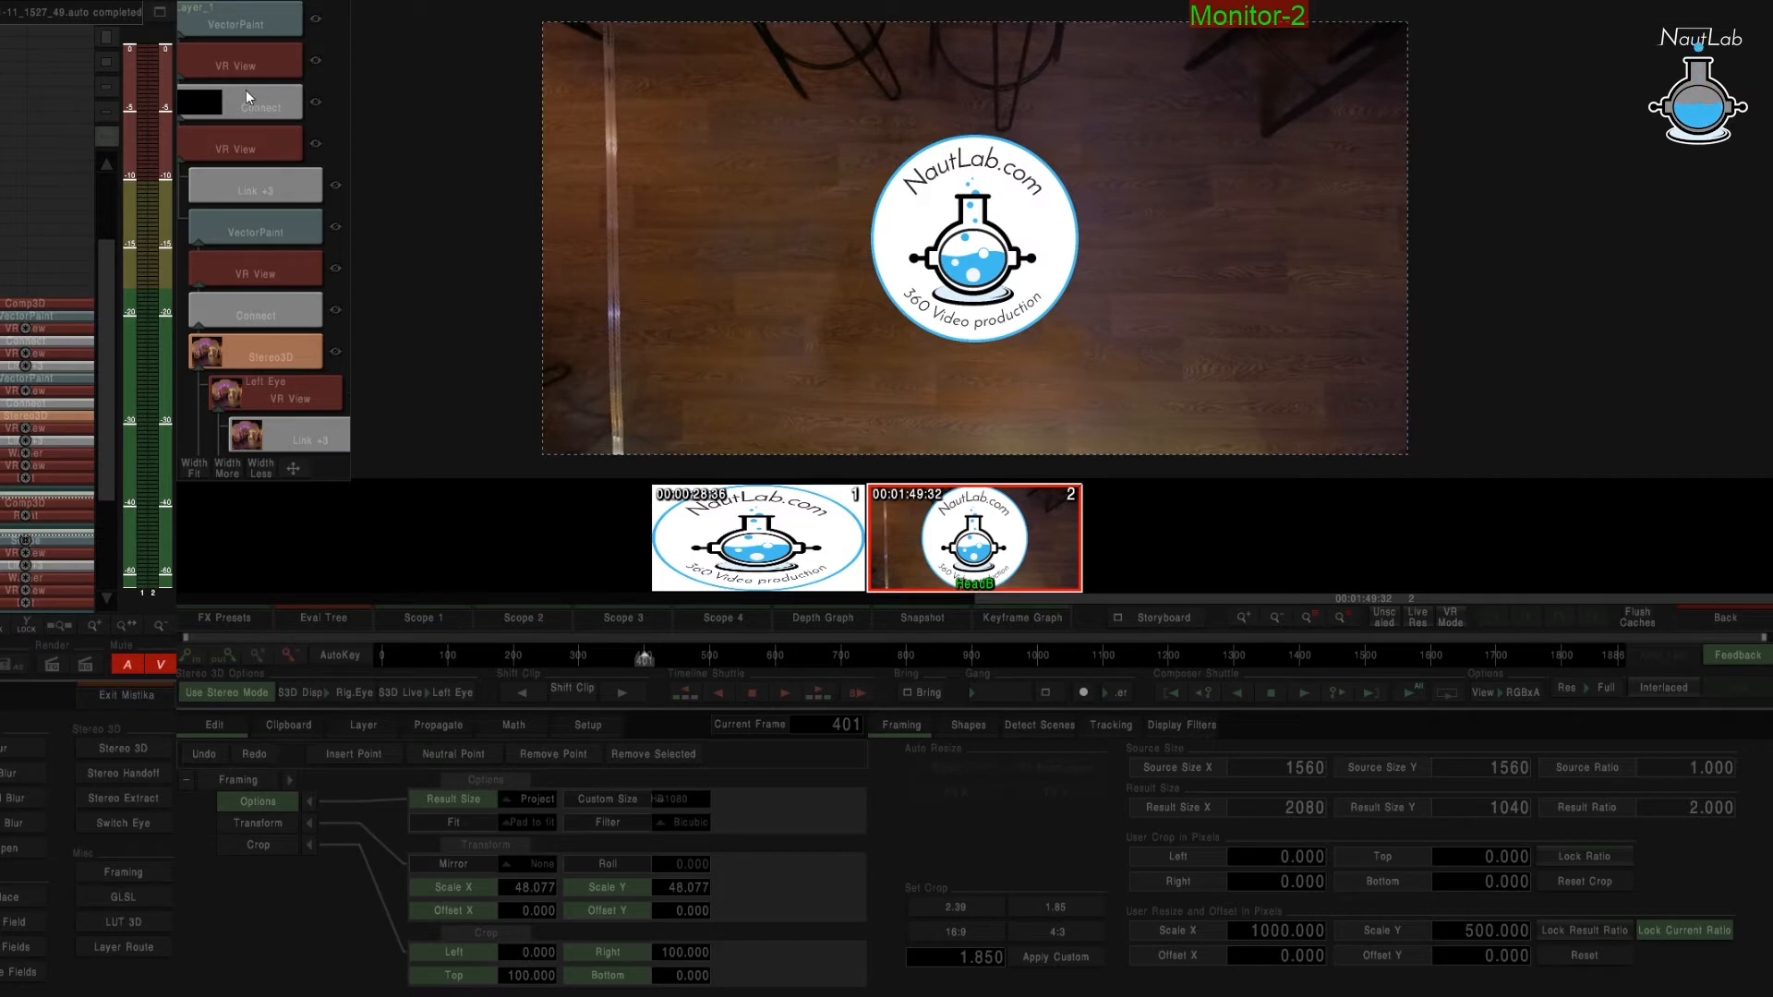
Rotate the logo layer in the top Comp3D by setting Layer_2's Rotation Z to 88.
{"action": "left_click_drag", "start_coordinate": [246, 91], "coordinate": [259, 281]}
{"action": "left_click", "coordinate": [225, 24]}
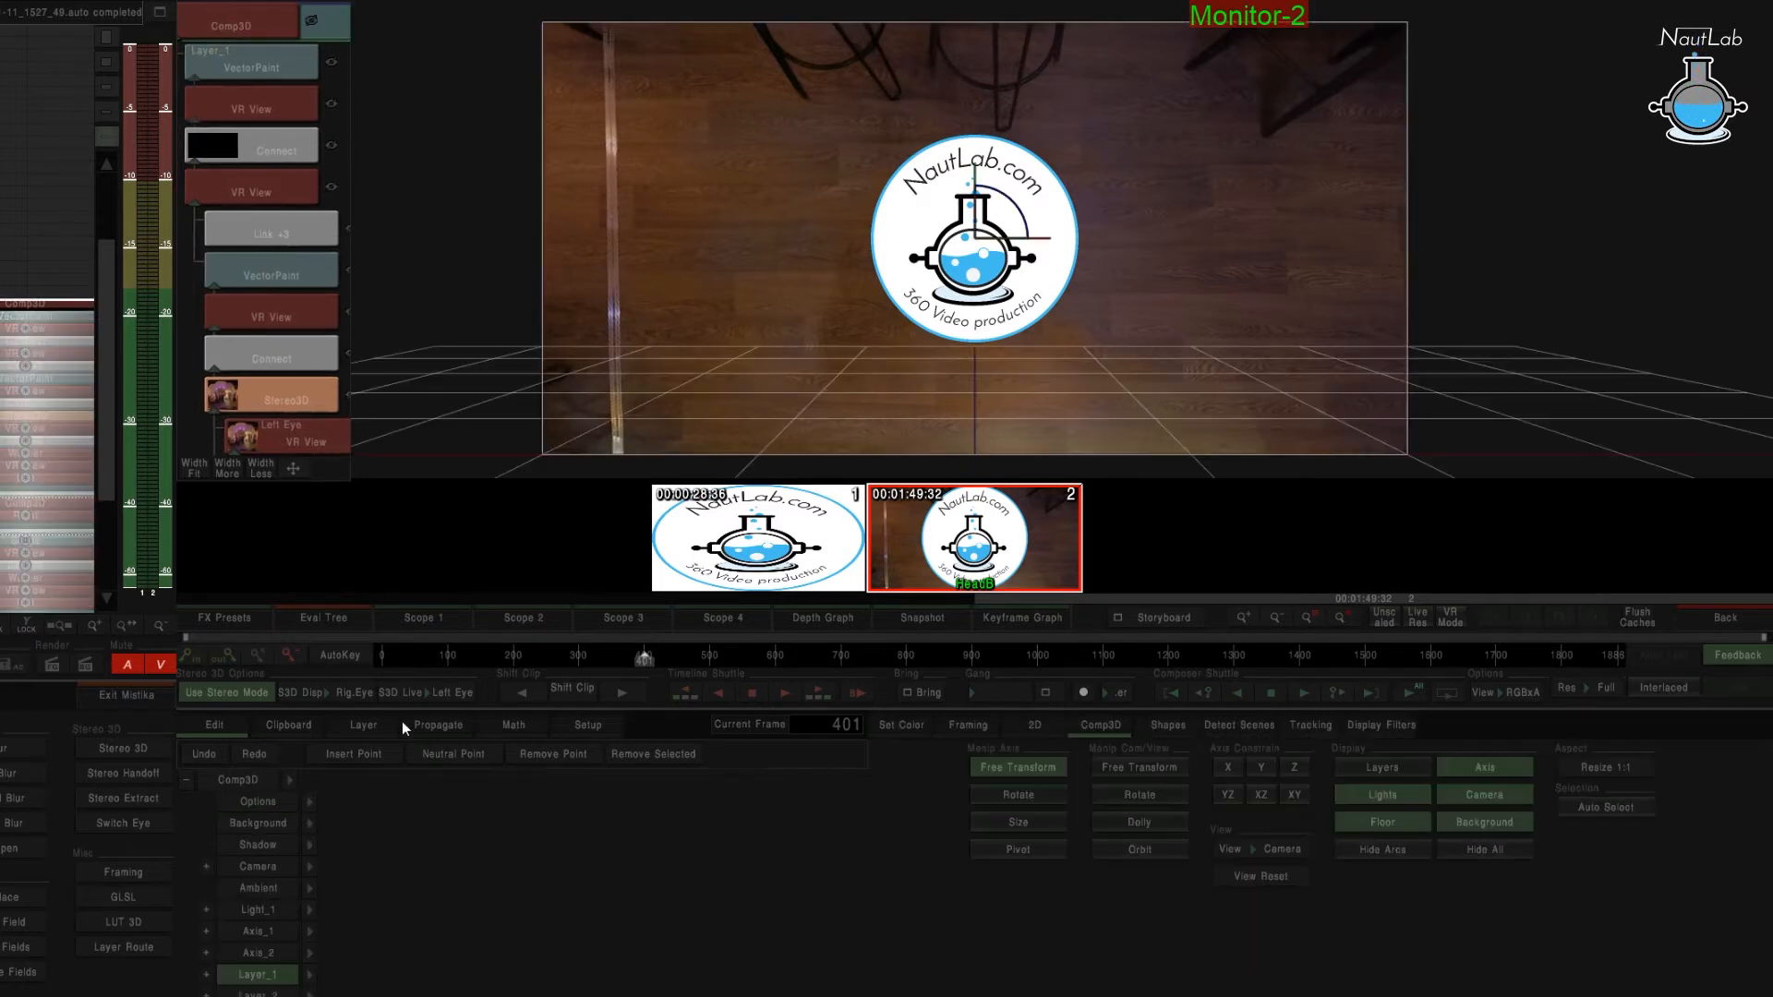
{"action": "left_click", "coordinate": [313, 994]}
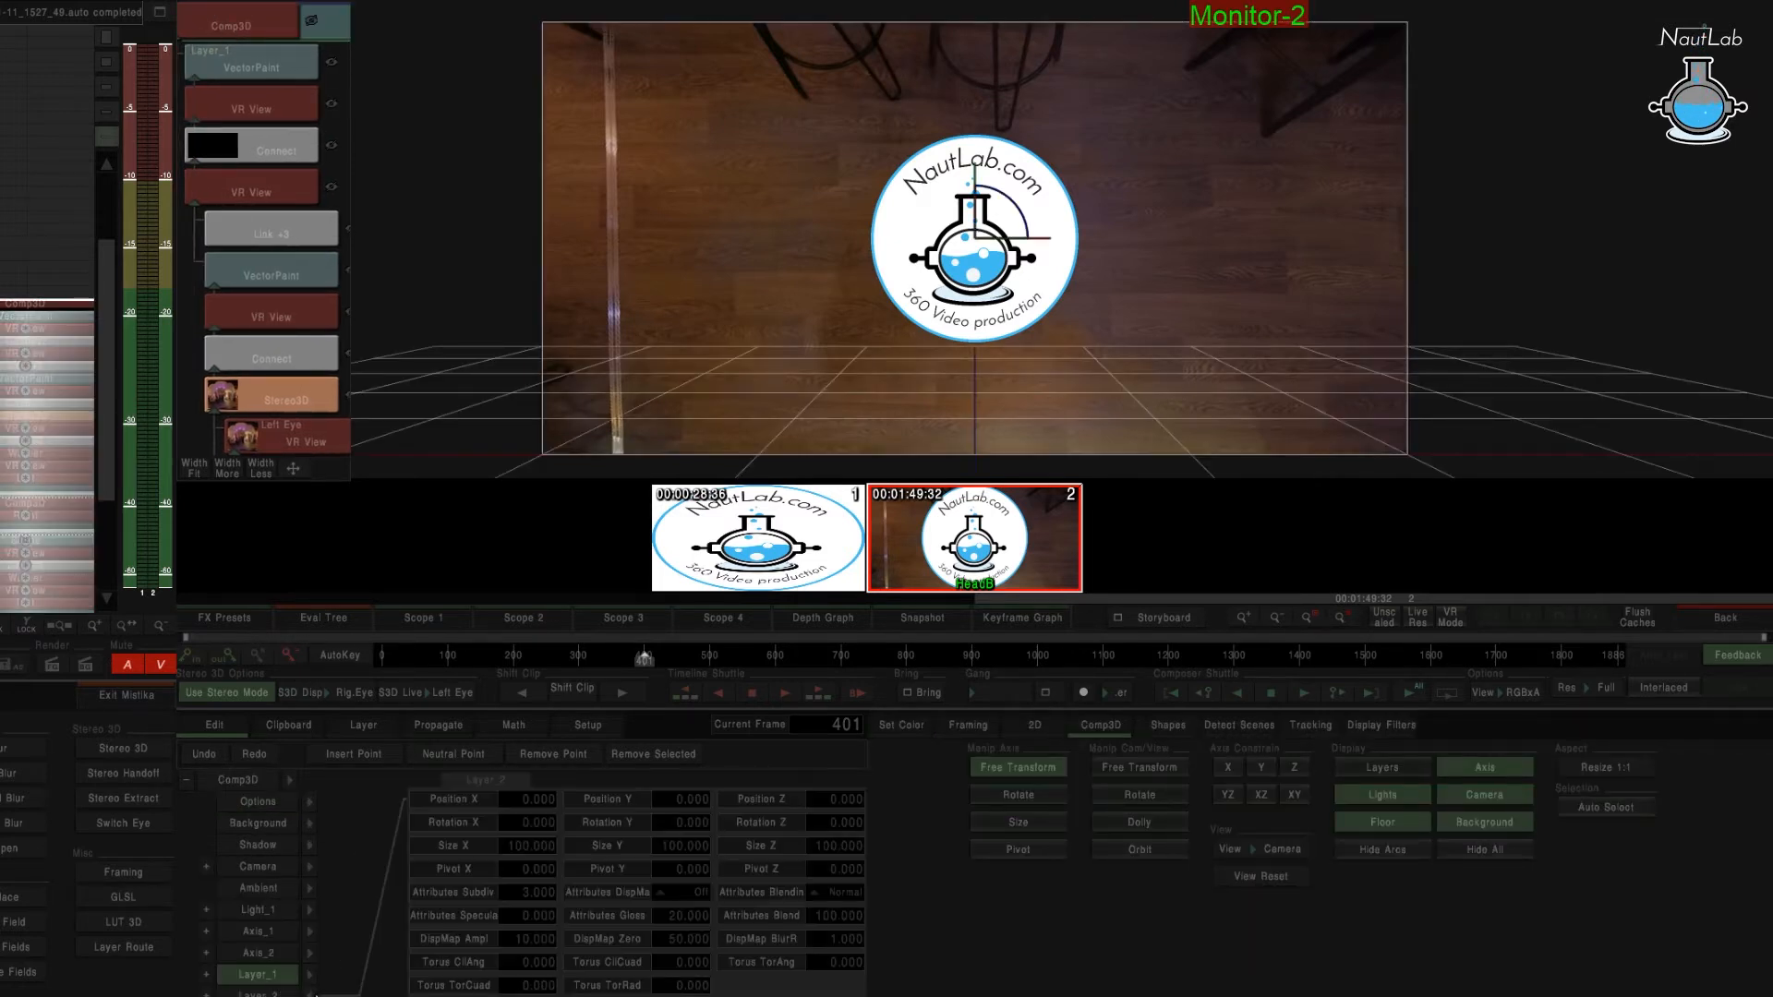
{"action": "left_click", "coordinate": [837, 822]}
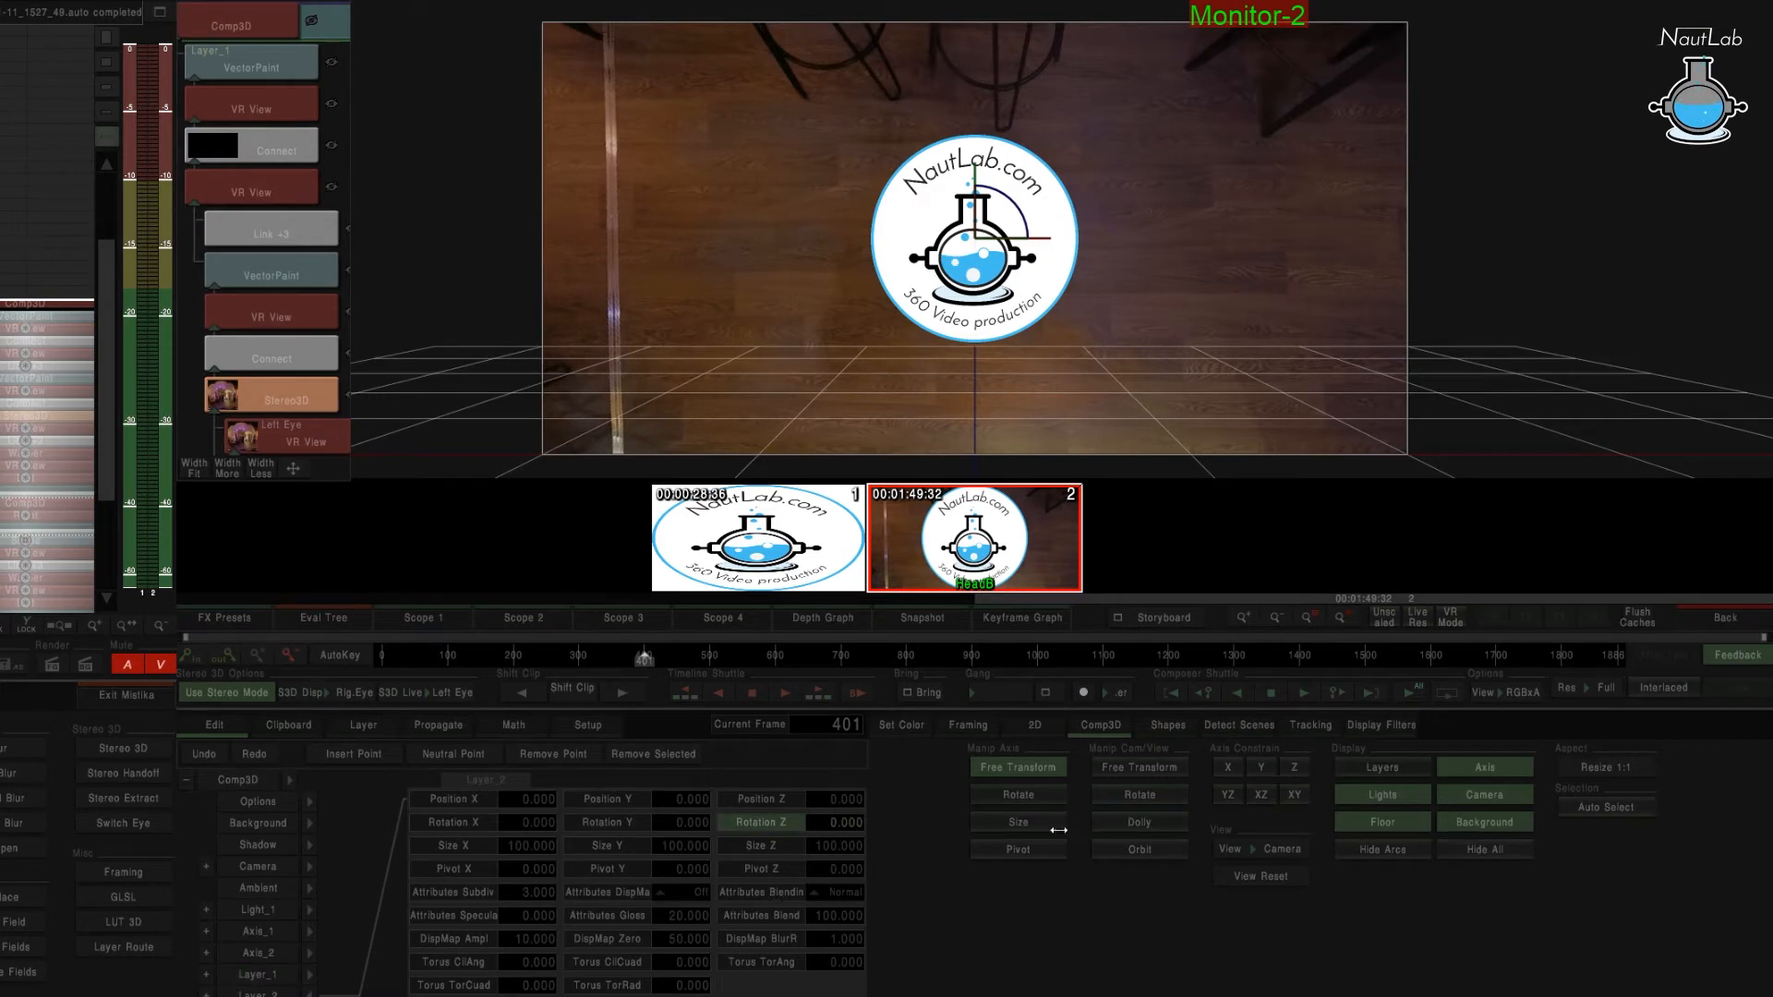
{"action": "left_click_drag", "start_coordinate": [885, 826], "coordinate": [1542, 815]}
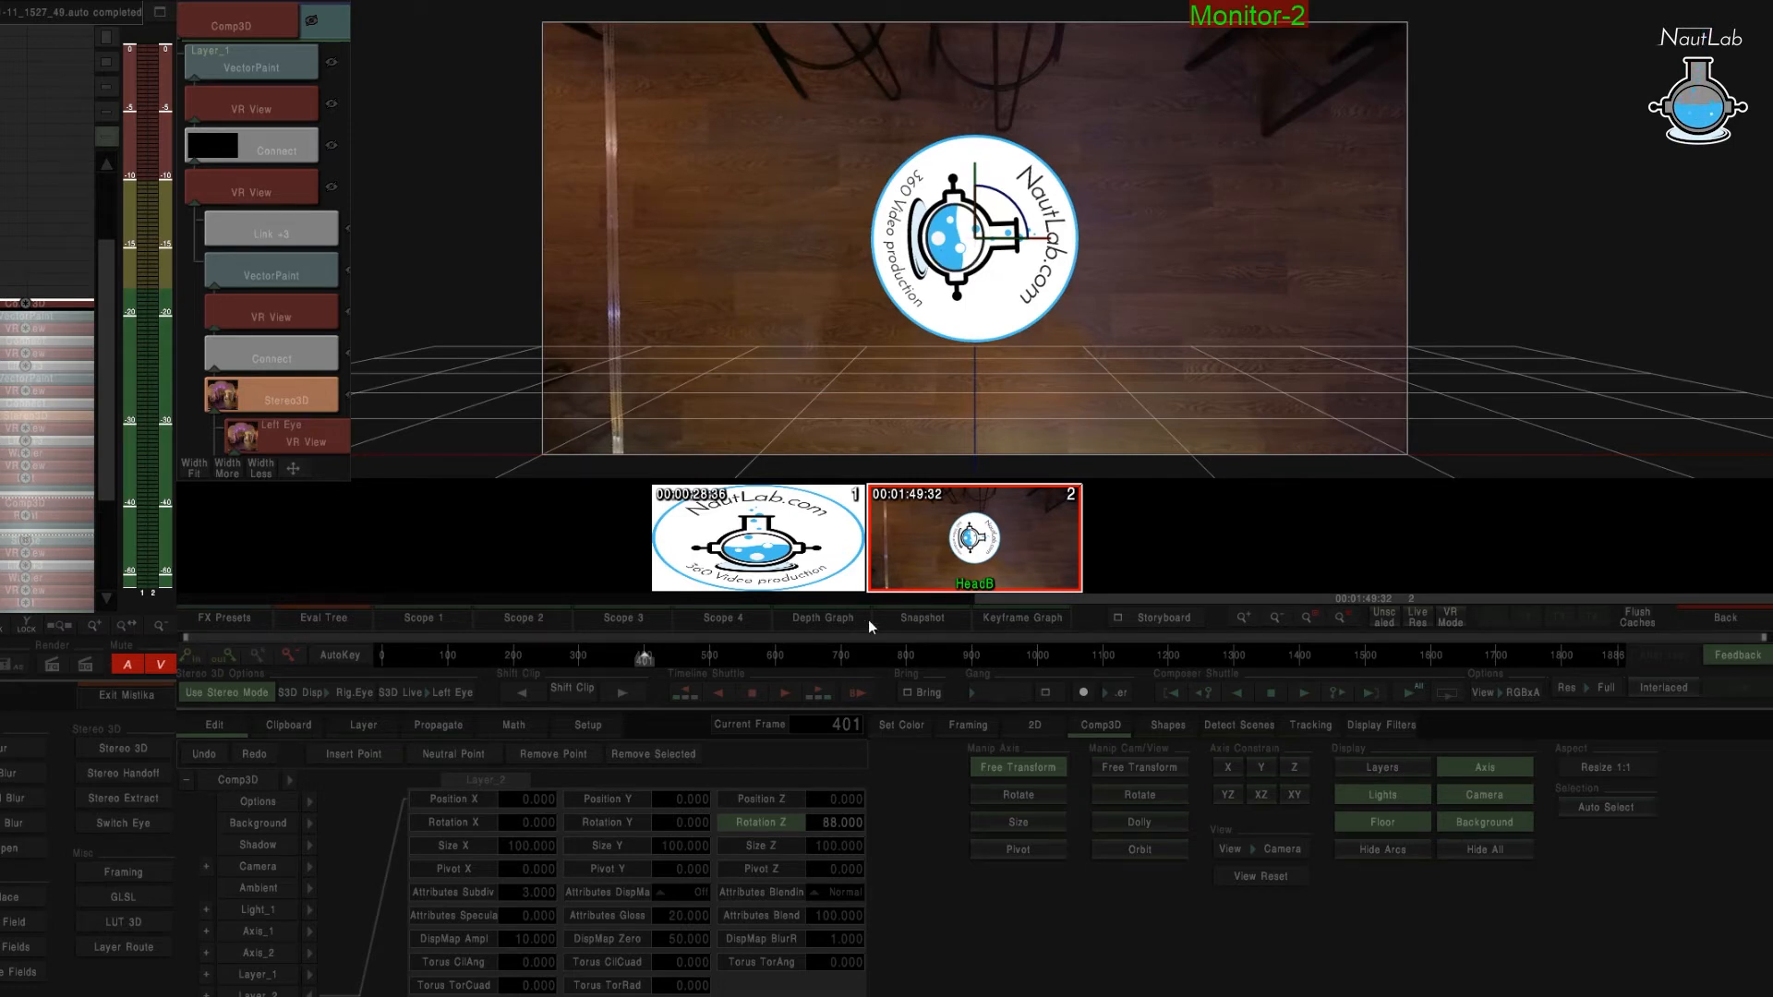
Reopen the Vector Paint beneath the top Comp3D near frame 300 and tint the floor around the rig orange-brown at Opacity 4.
{"action": "left_click_drag", "start_coordinate": [639, 663], "coordinate": [275, 665]}
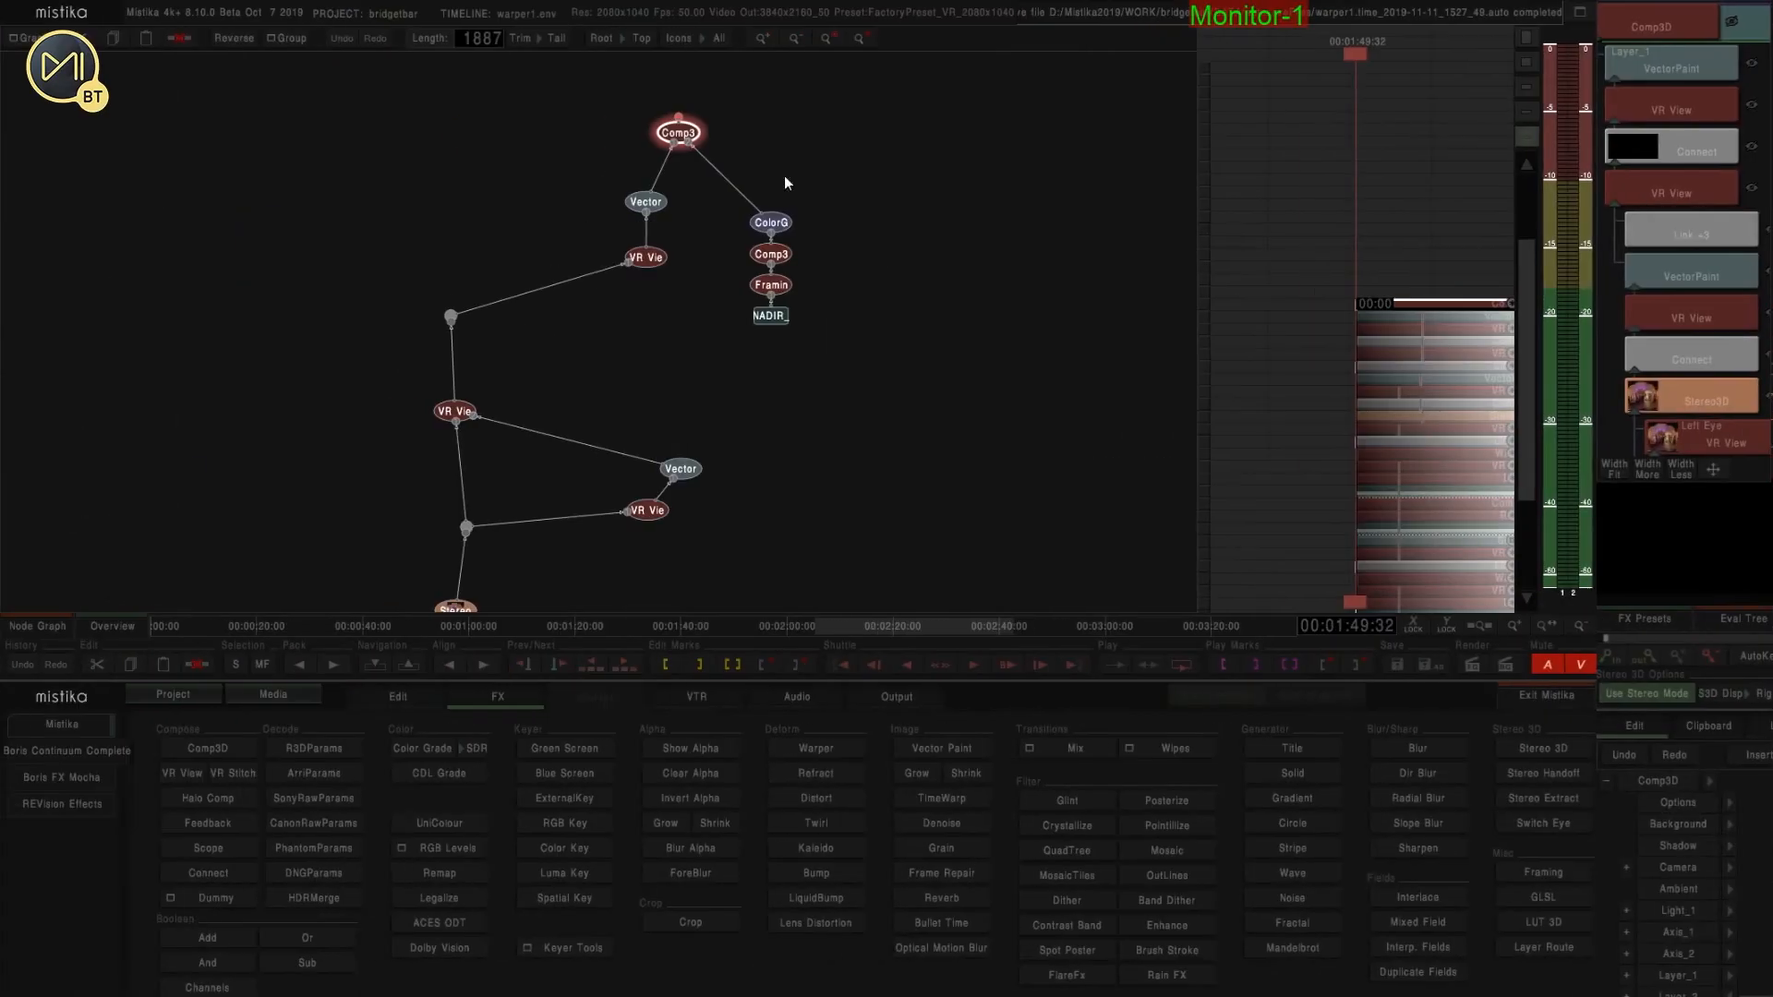
{"action": "left_click", "coordinate": [657, 201]}
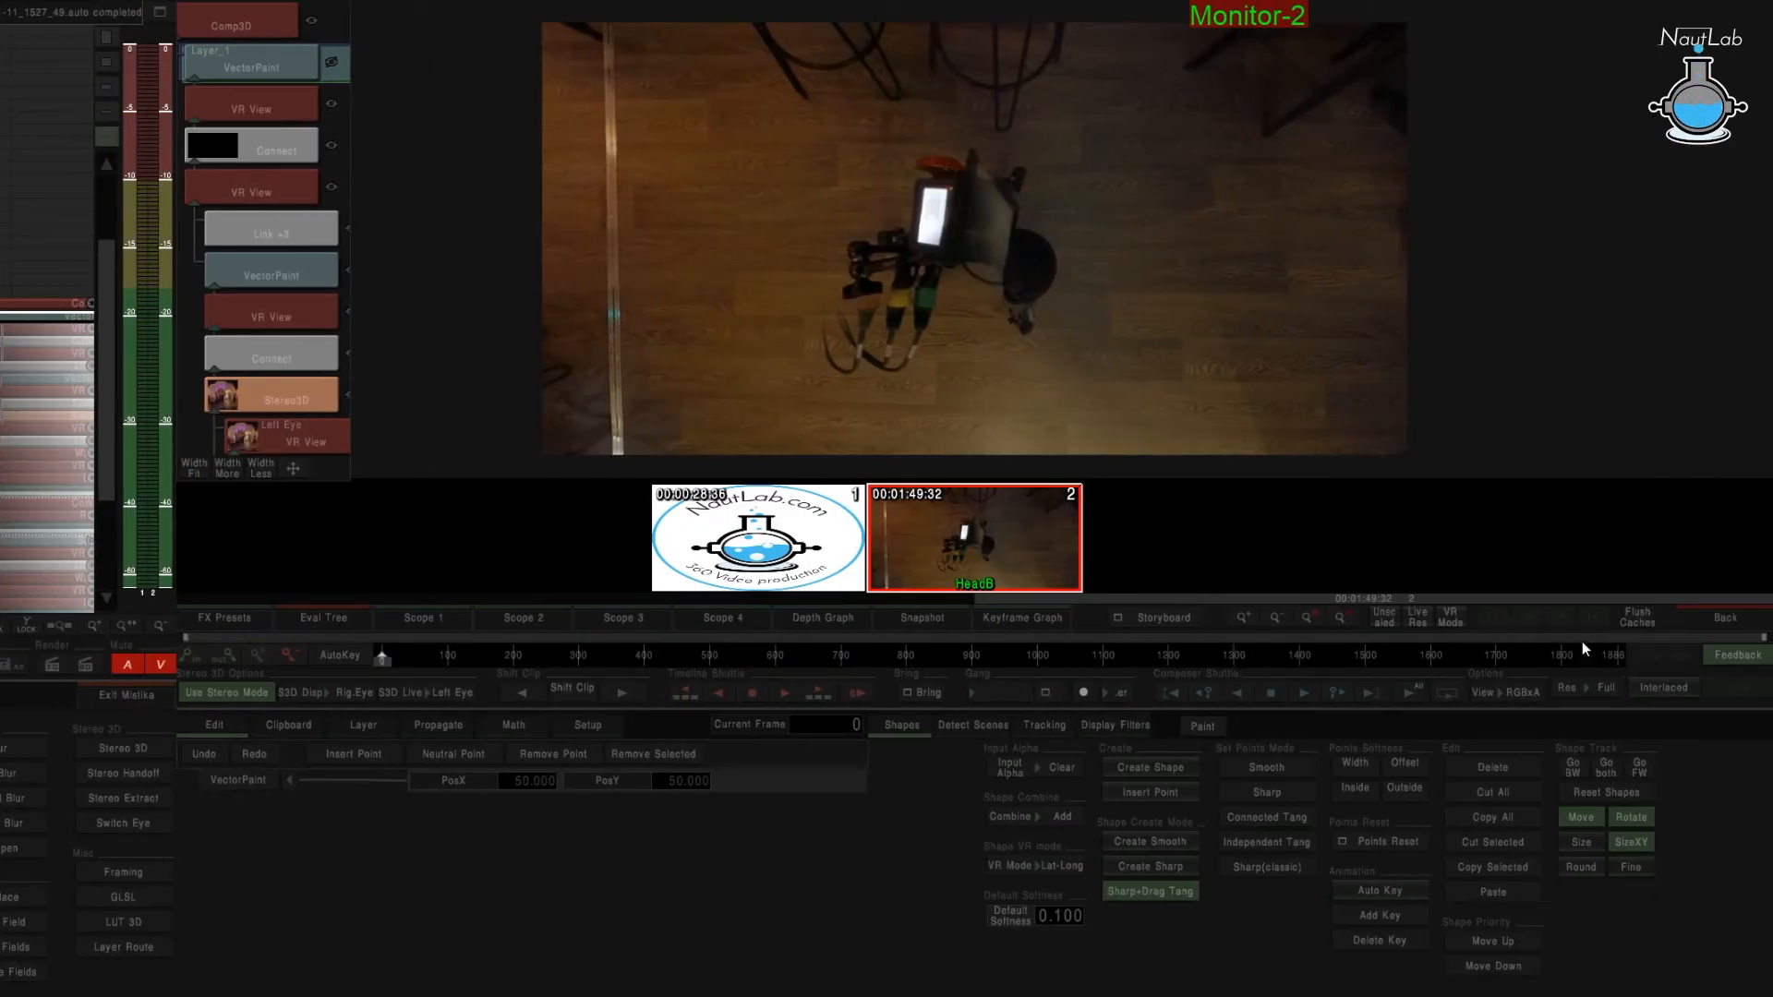
{"action": "left_click", "coordinate": [1211, 728]}
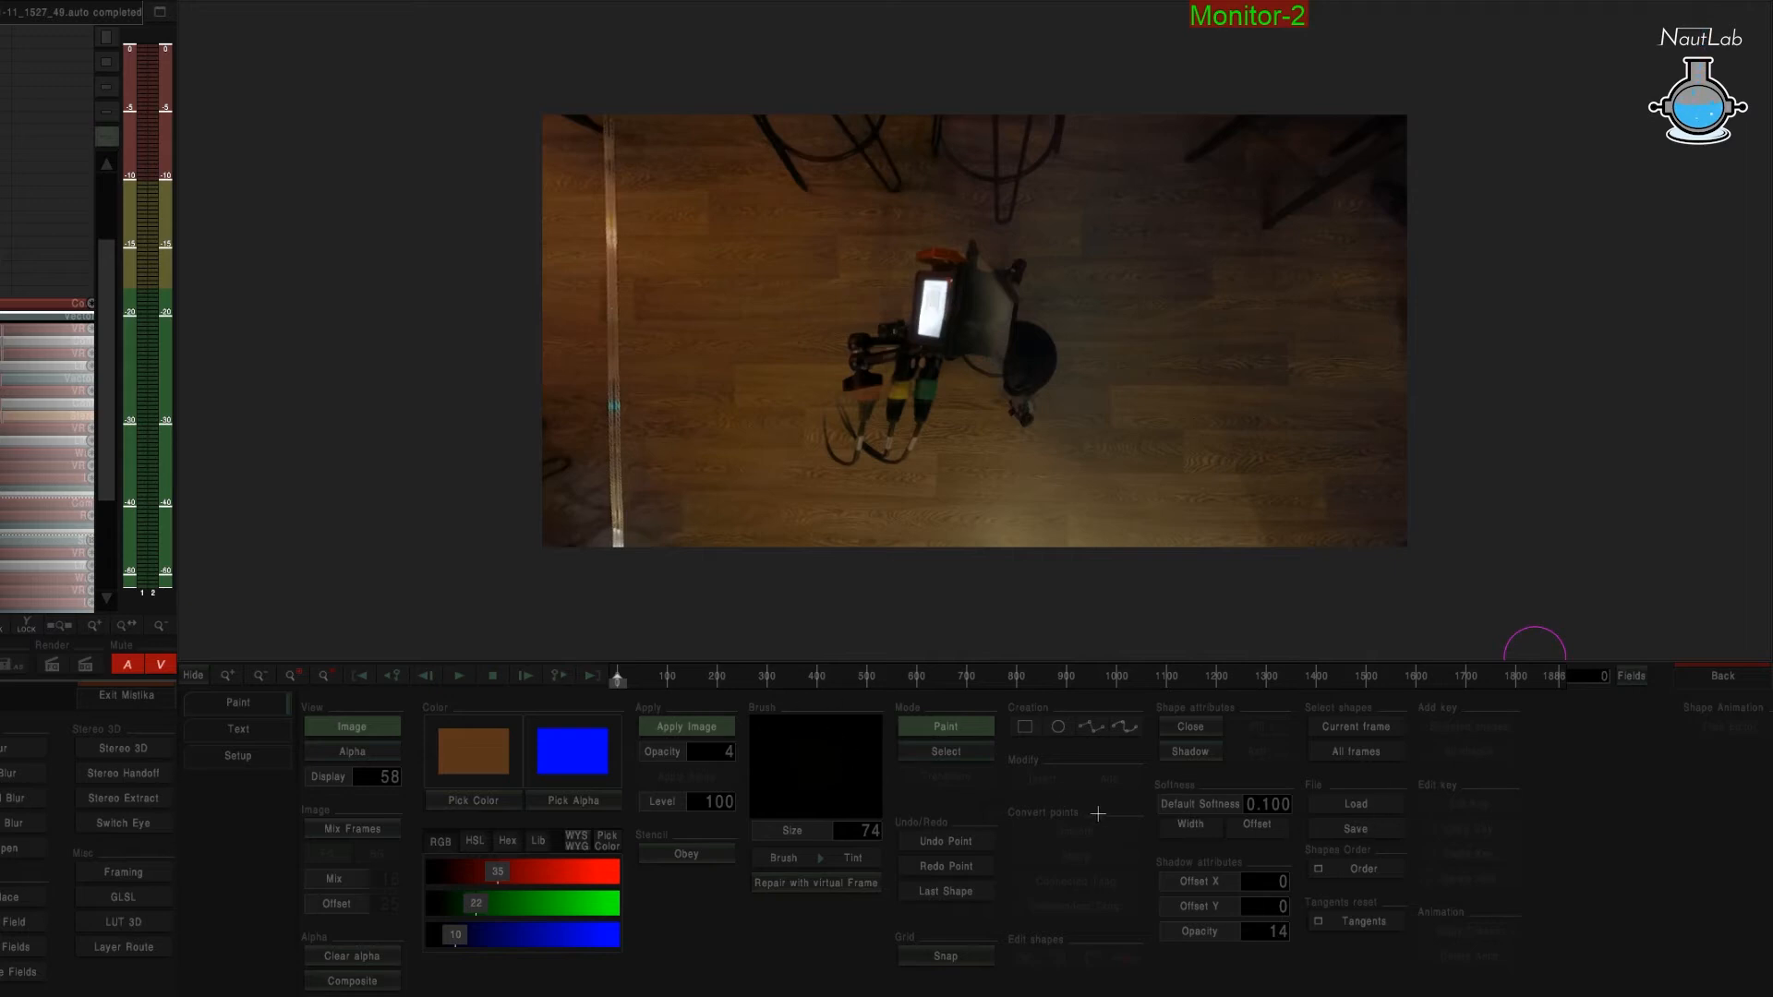
{"action": "left_click_drag", "start_coordinate": [622, 684], "coordinate": [776, 723]}
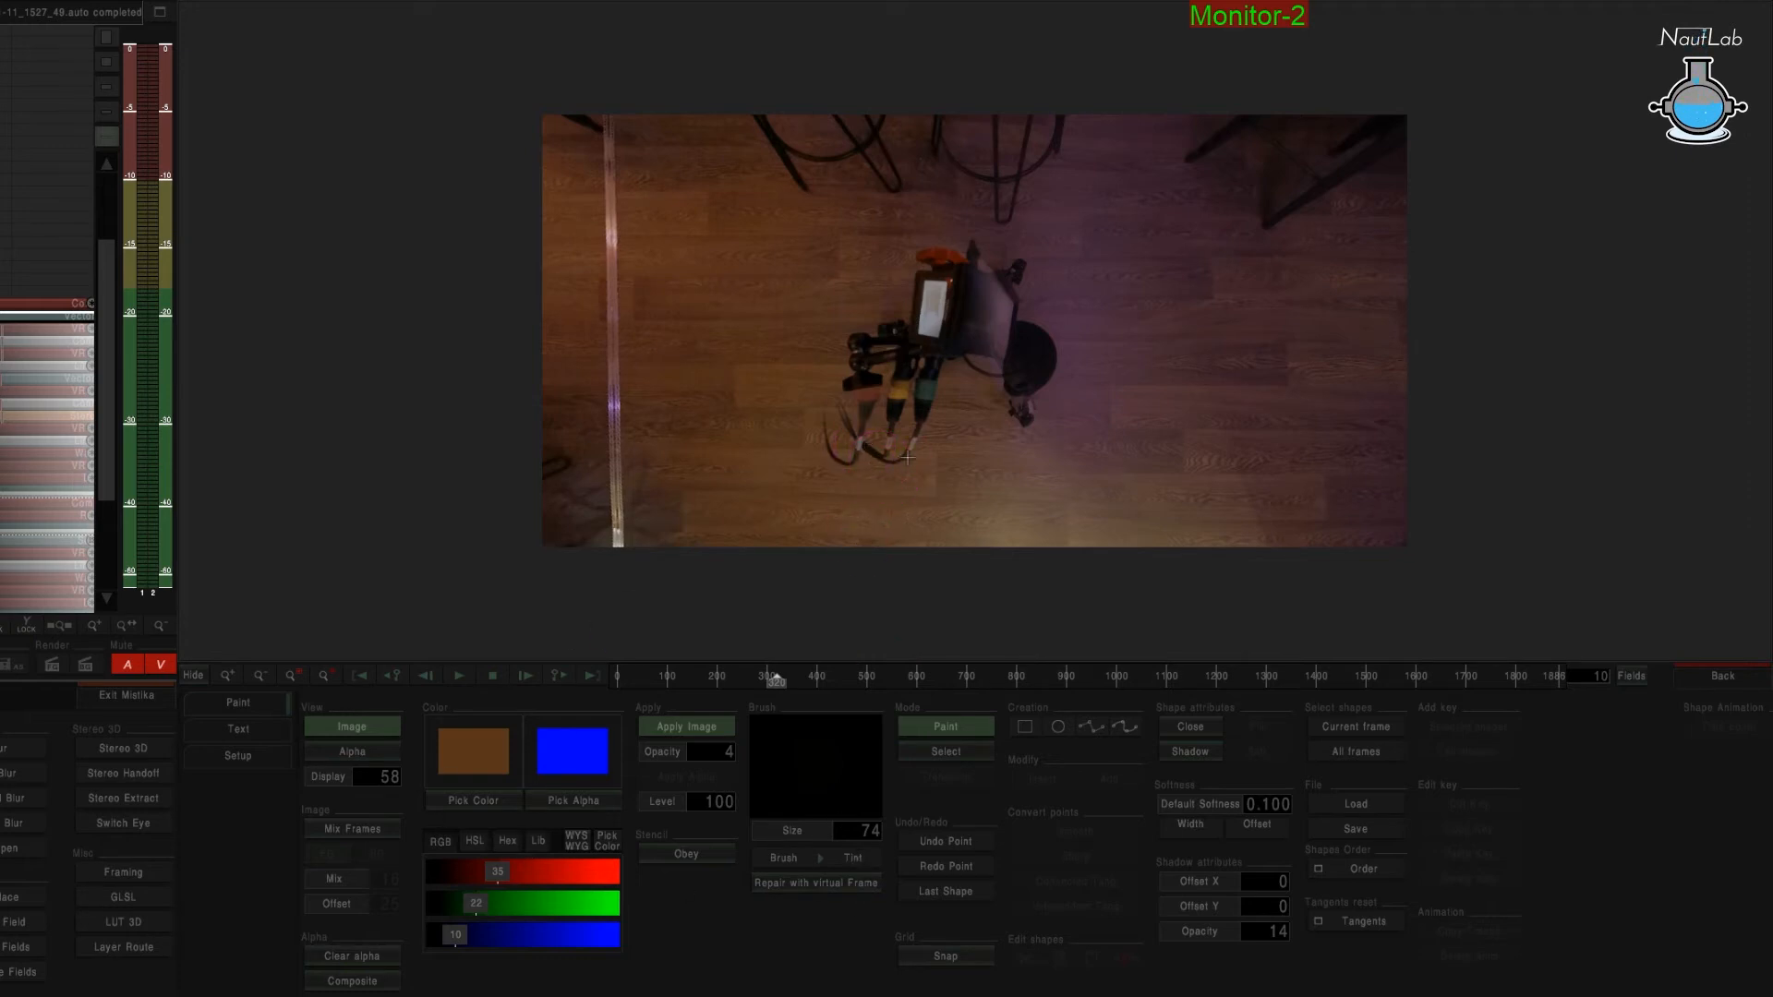
{"action": "left_click", "coordinate": [875, 456]}
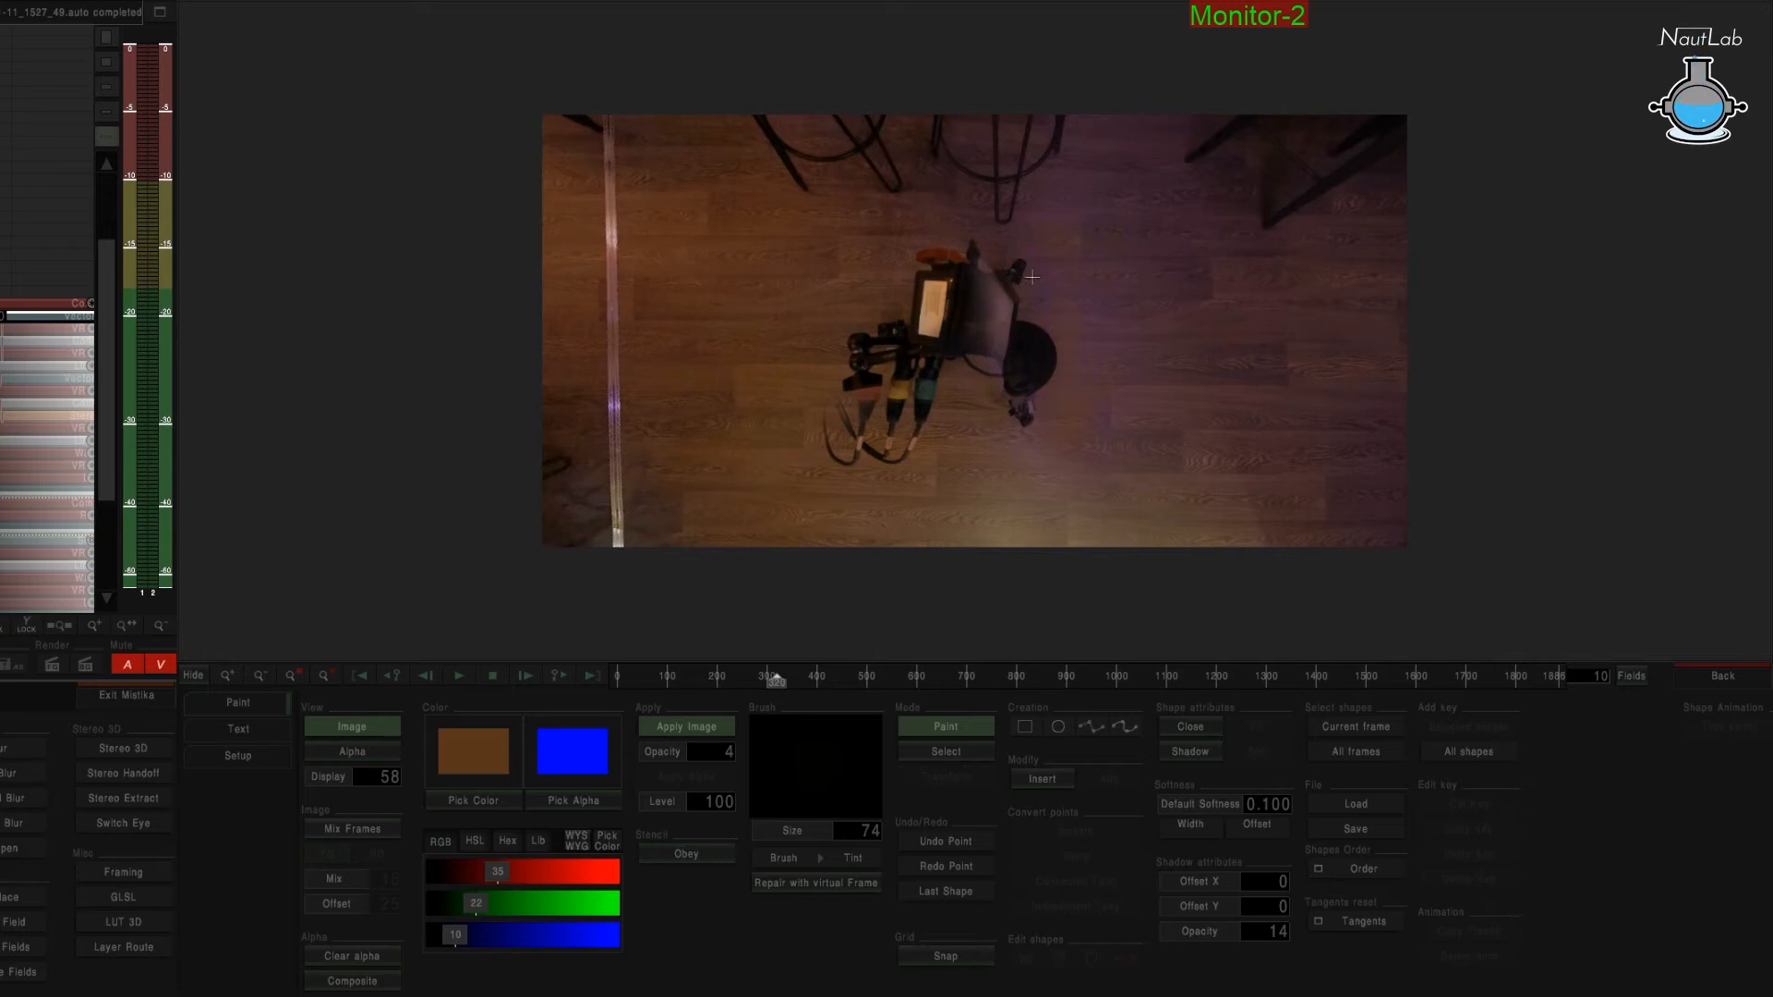
Clone clean purplish and orange floorboards over the camera rig and cables with a Clone Fore brush of Size 116 at Opacity 83.
{"action": "left_click_drag", "start_coordinate": [863, 831], "coordinate": [1551, 812]}
{"action": "left_click_drag", "start_coordinate": [729, 750], "coordinate": [1390, 736]}
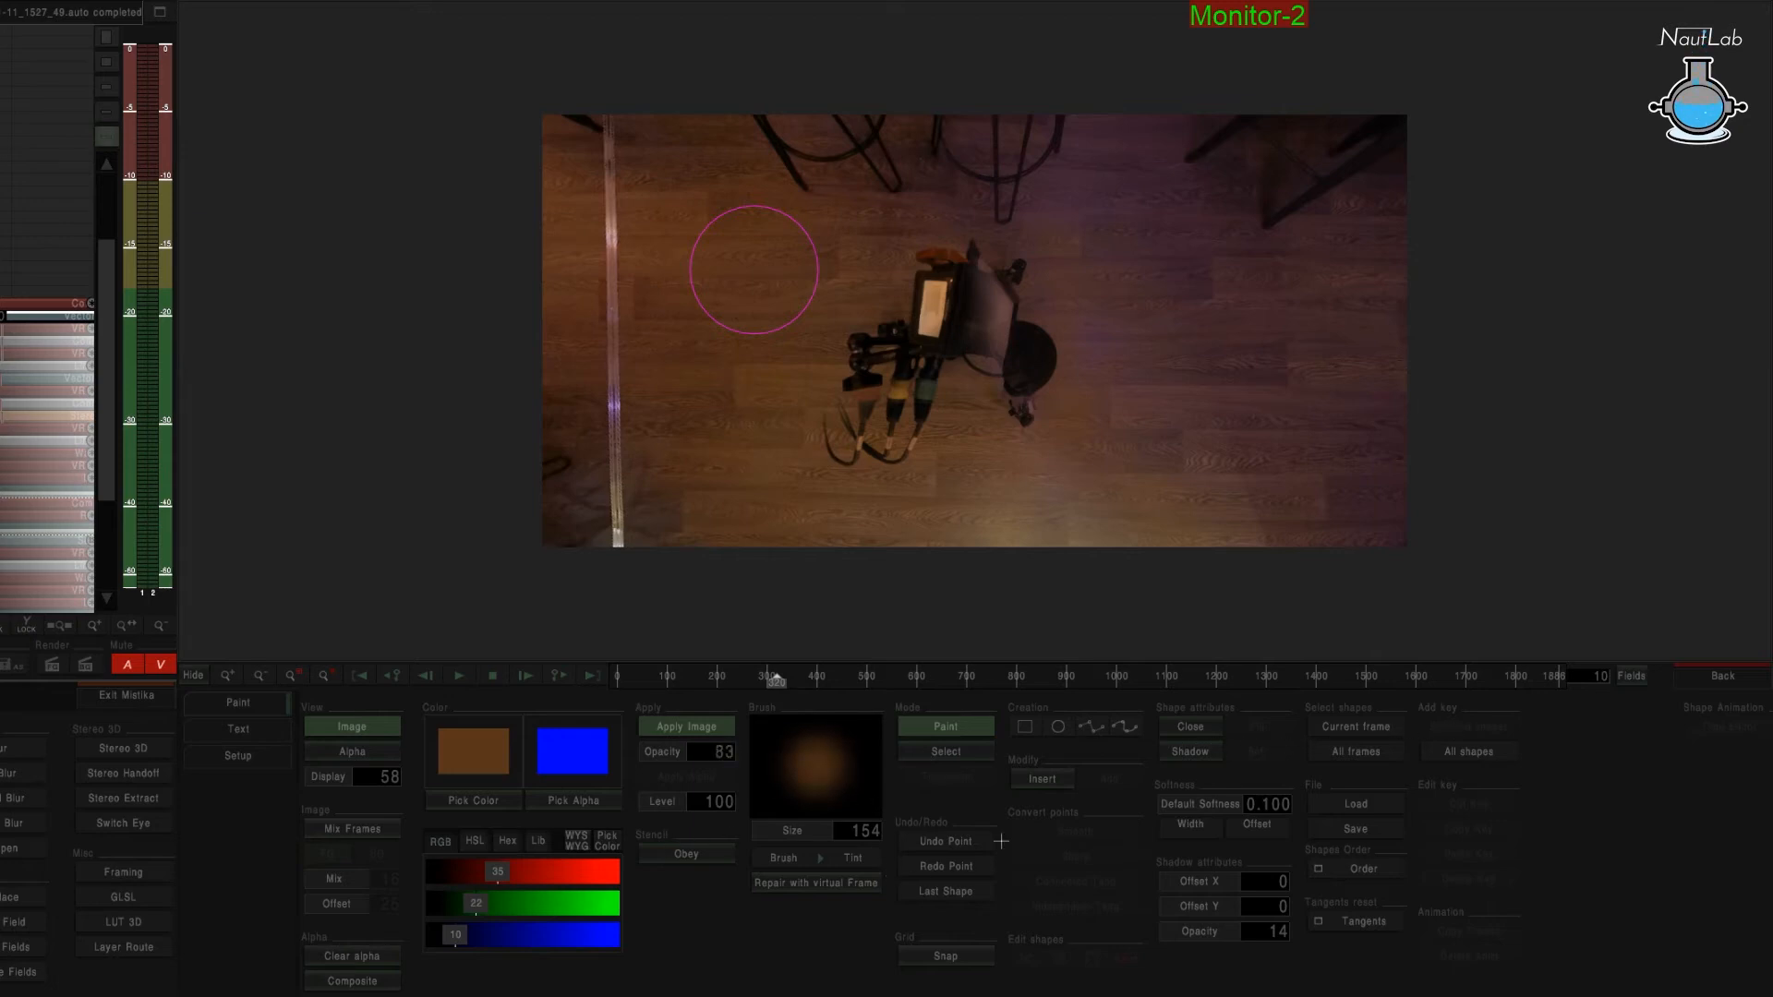
{"action": "left_click", "coordinate": [860, 860]}
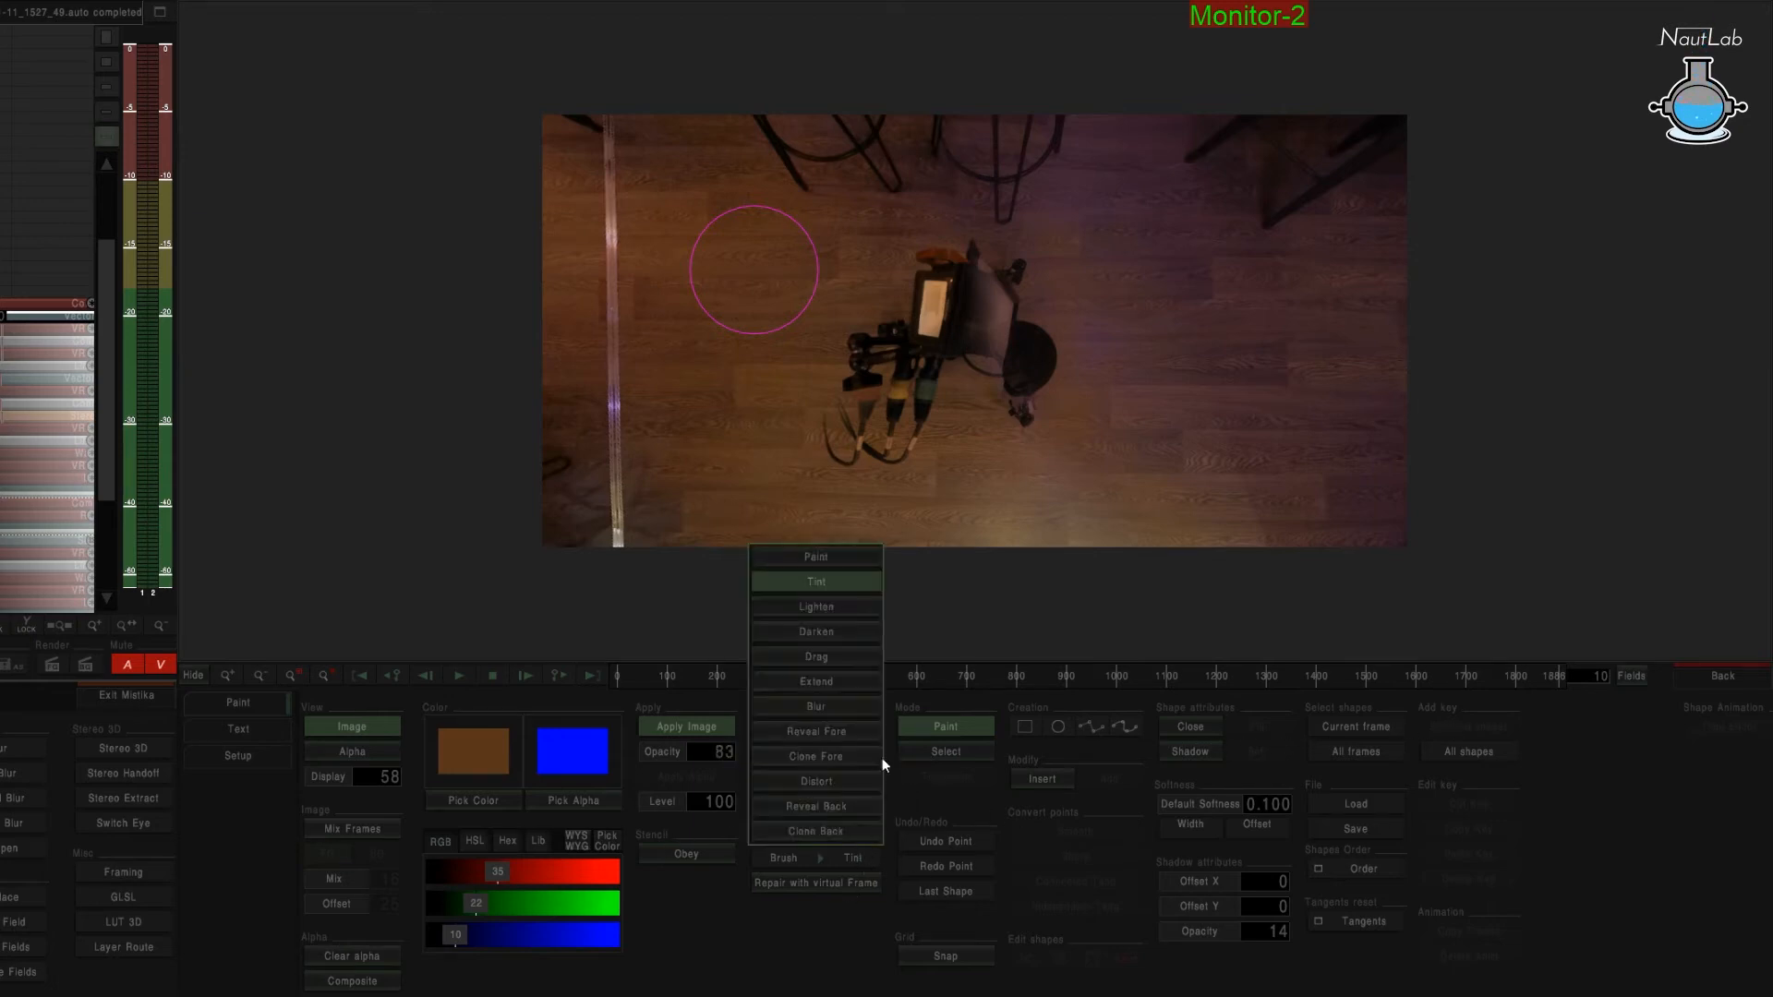
{"action": "left_click", "coordinate": [828, 756]}
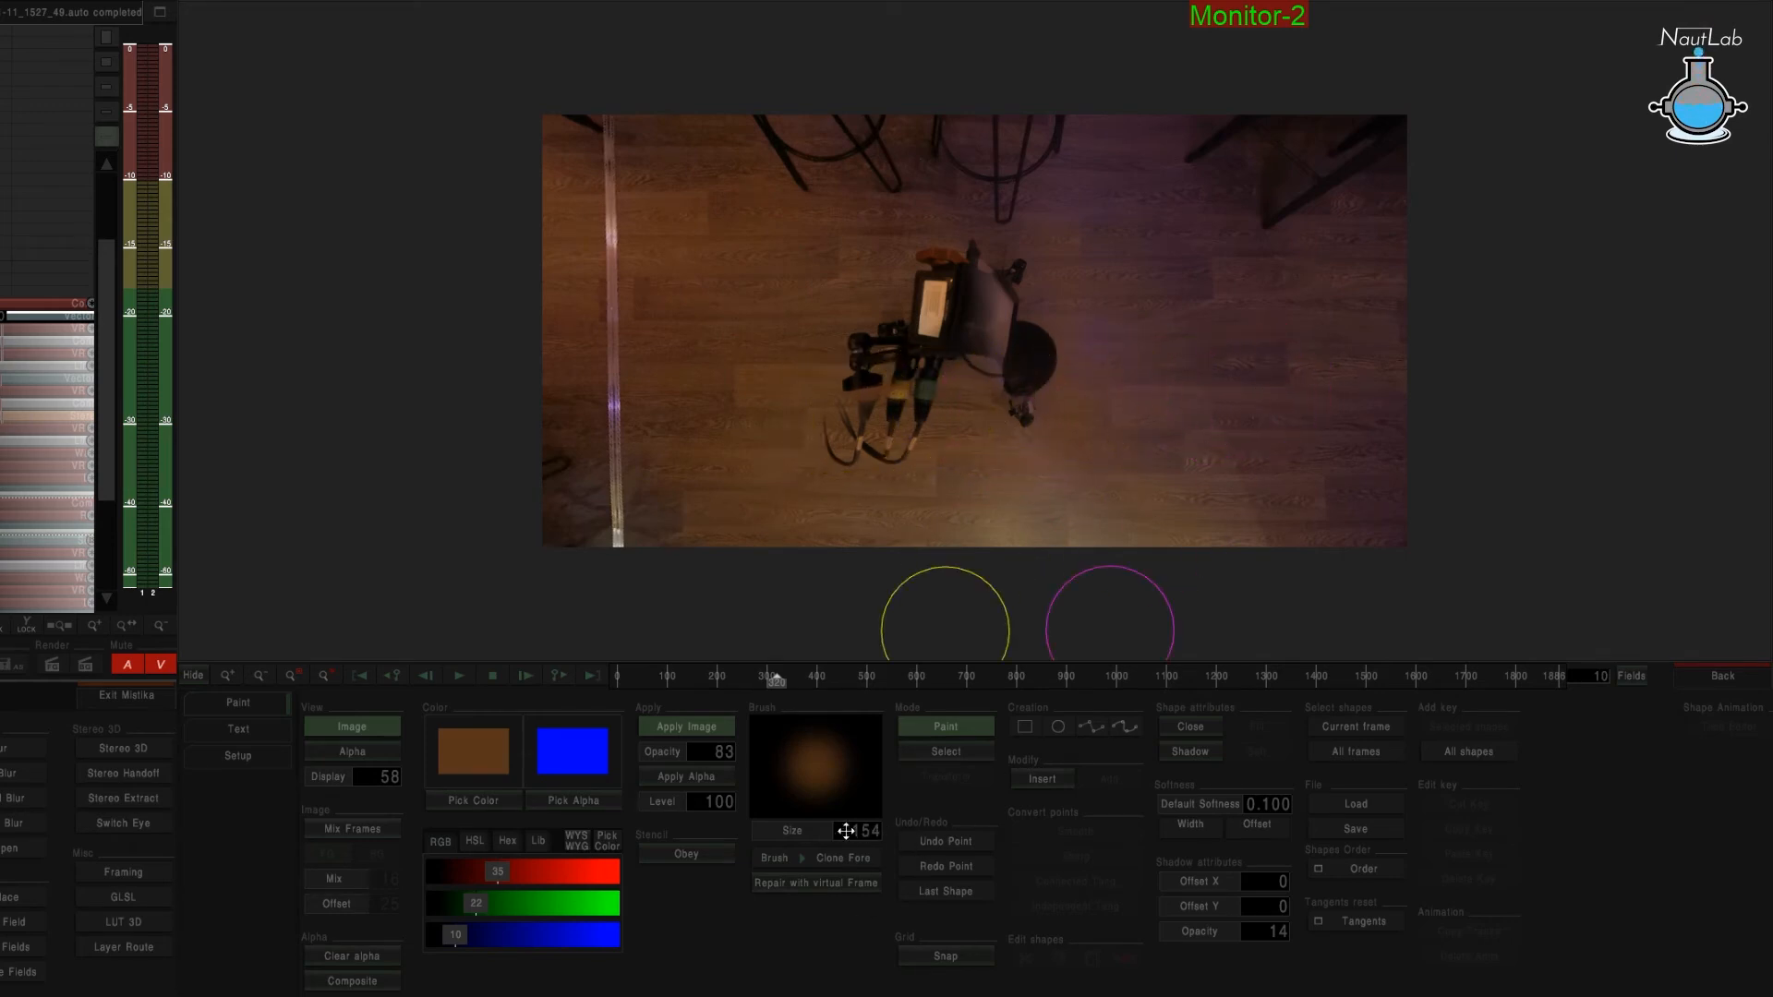
{"action": "left_click_drag", "start_coordinate": [846, 830], "coordinate": [811, 832]}
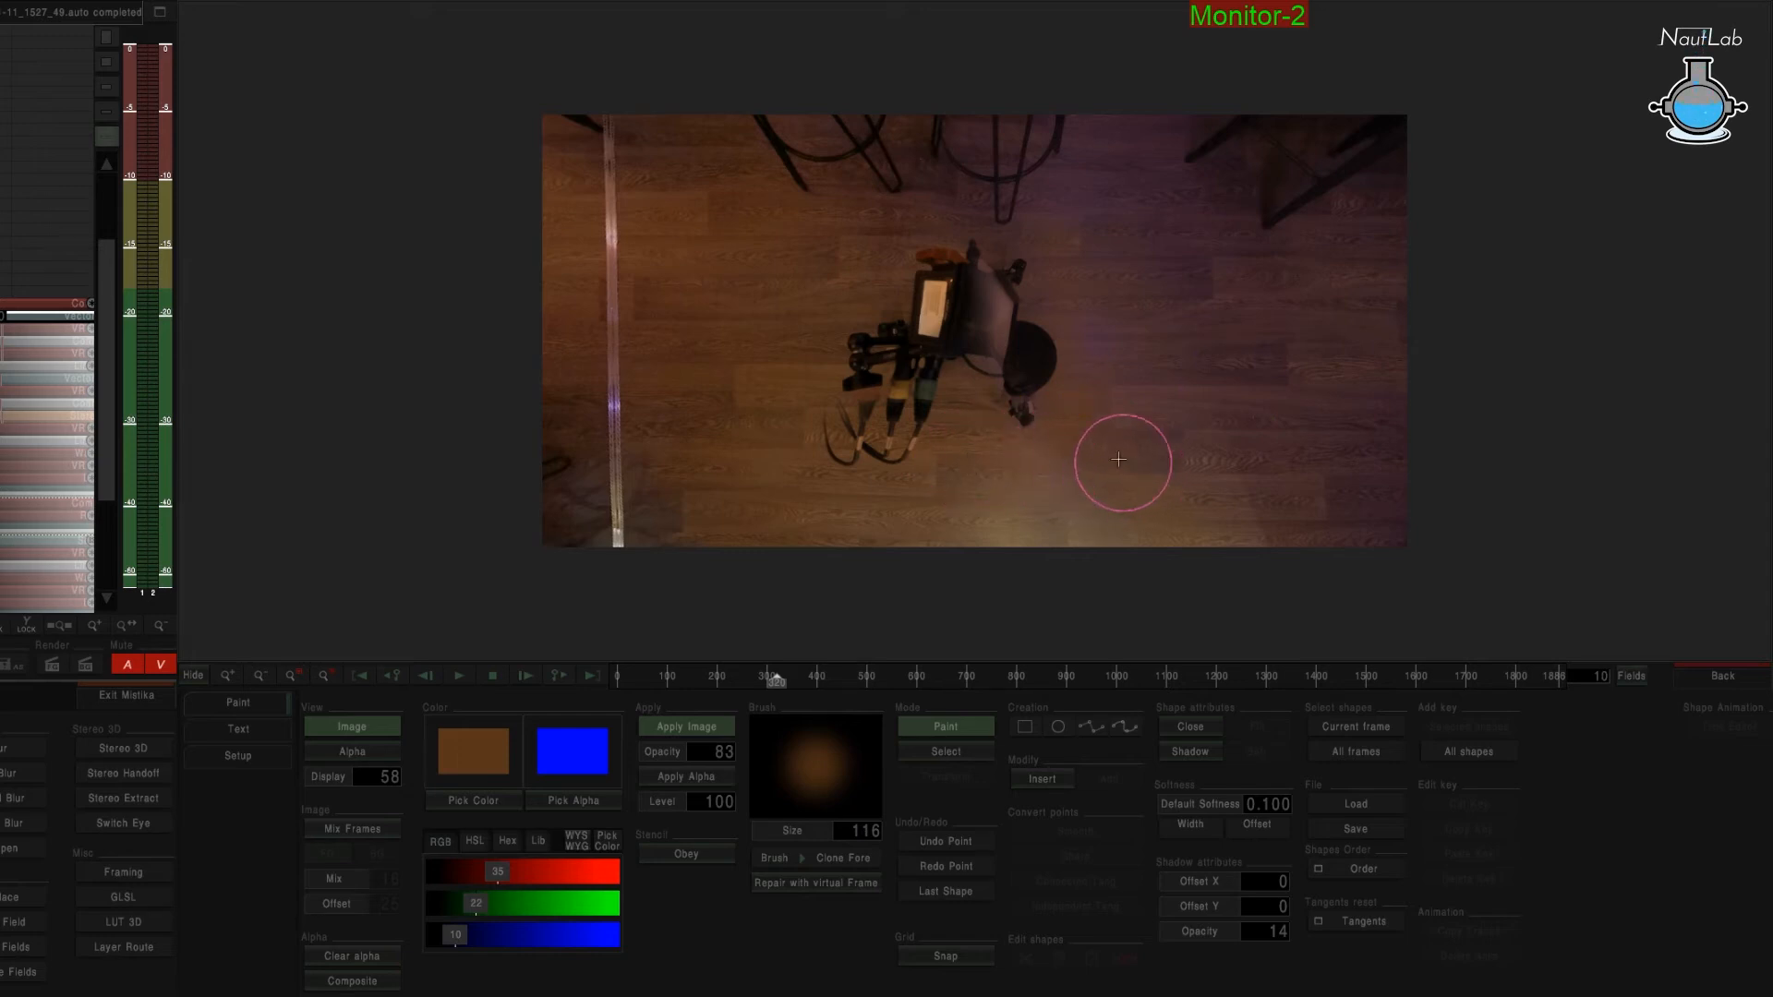
{"action": "left_click", "coordinate": [1253, 429], "text": "ctrl"}
{"action": "mouse_move", "coordinate": [1078, 423]}
{"action": "left_mouse_down"}
{"action": "mouse_move", "coordinate": [974, 277]}
{"action": "mouse_move", "coordinate": [938, 365]}
{"action": "mouse_move", "coordinate": [886, 378]}
{"action": "mouse_move", "coordinate": [845, 346]}
{"action": "mouse_move", "coordinate": [890, 442]}
{"action": "left_mouse_up"}
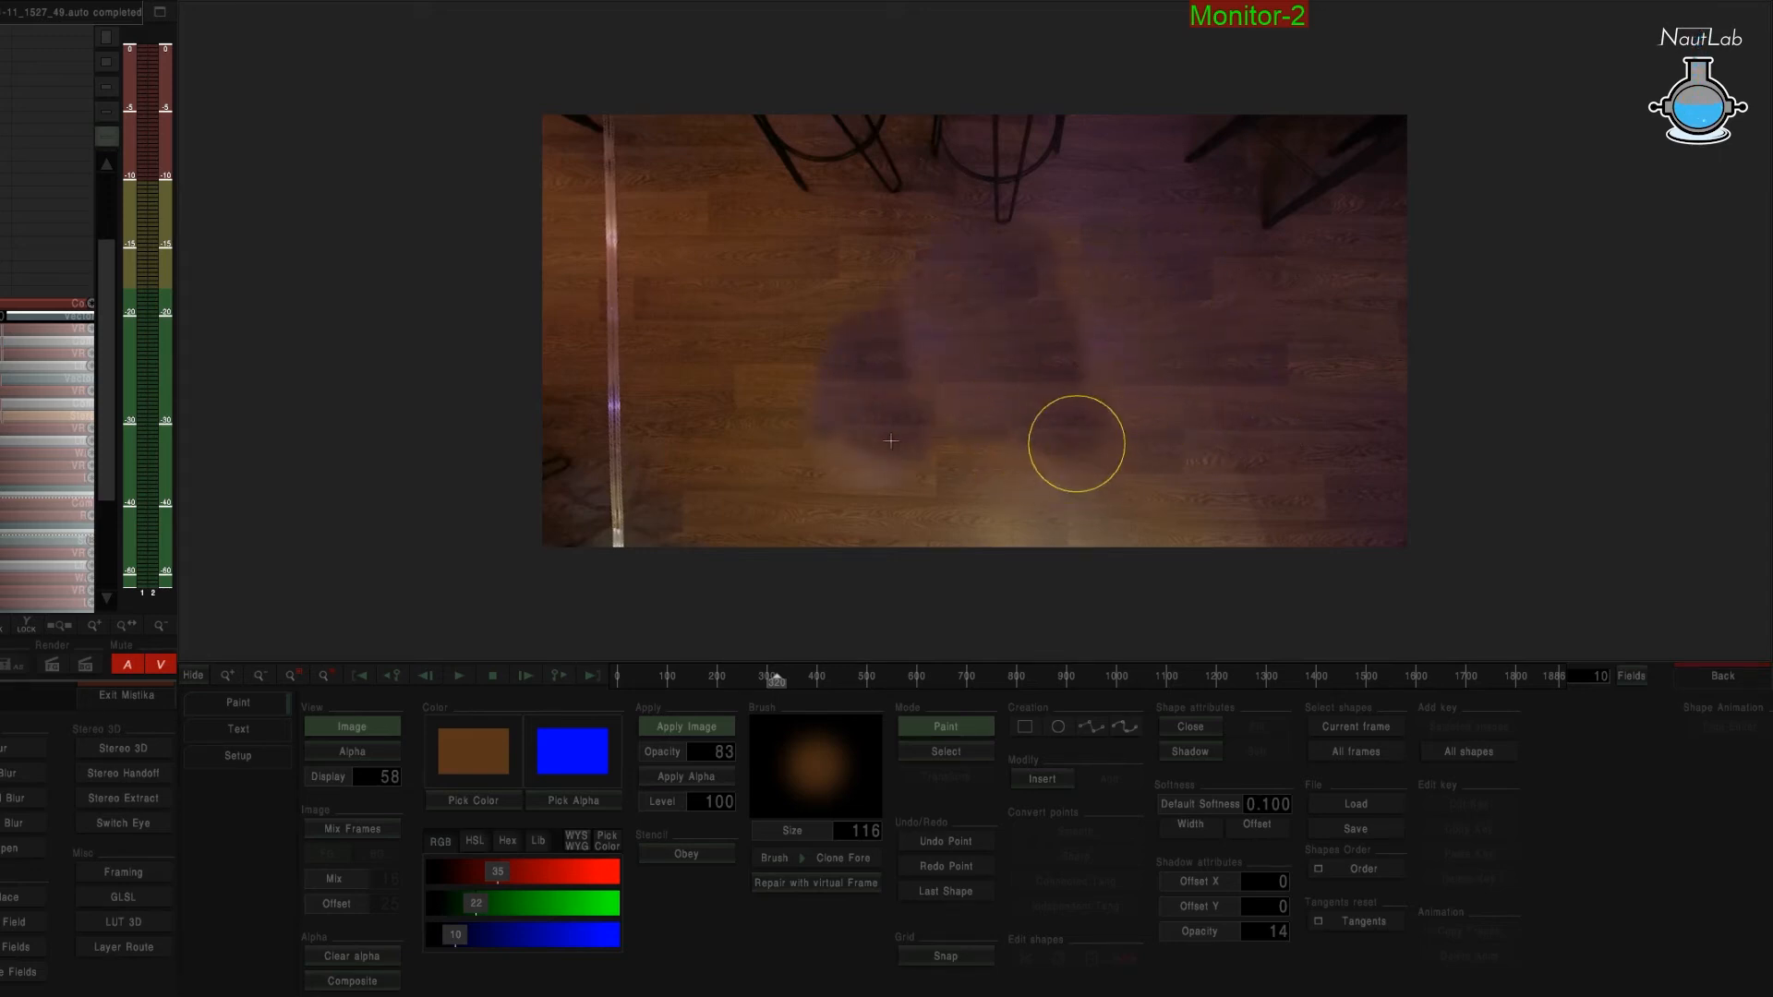
{"action": "left_click", "coordinate": [684, 319], "text": "ctrl"}
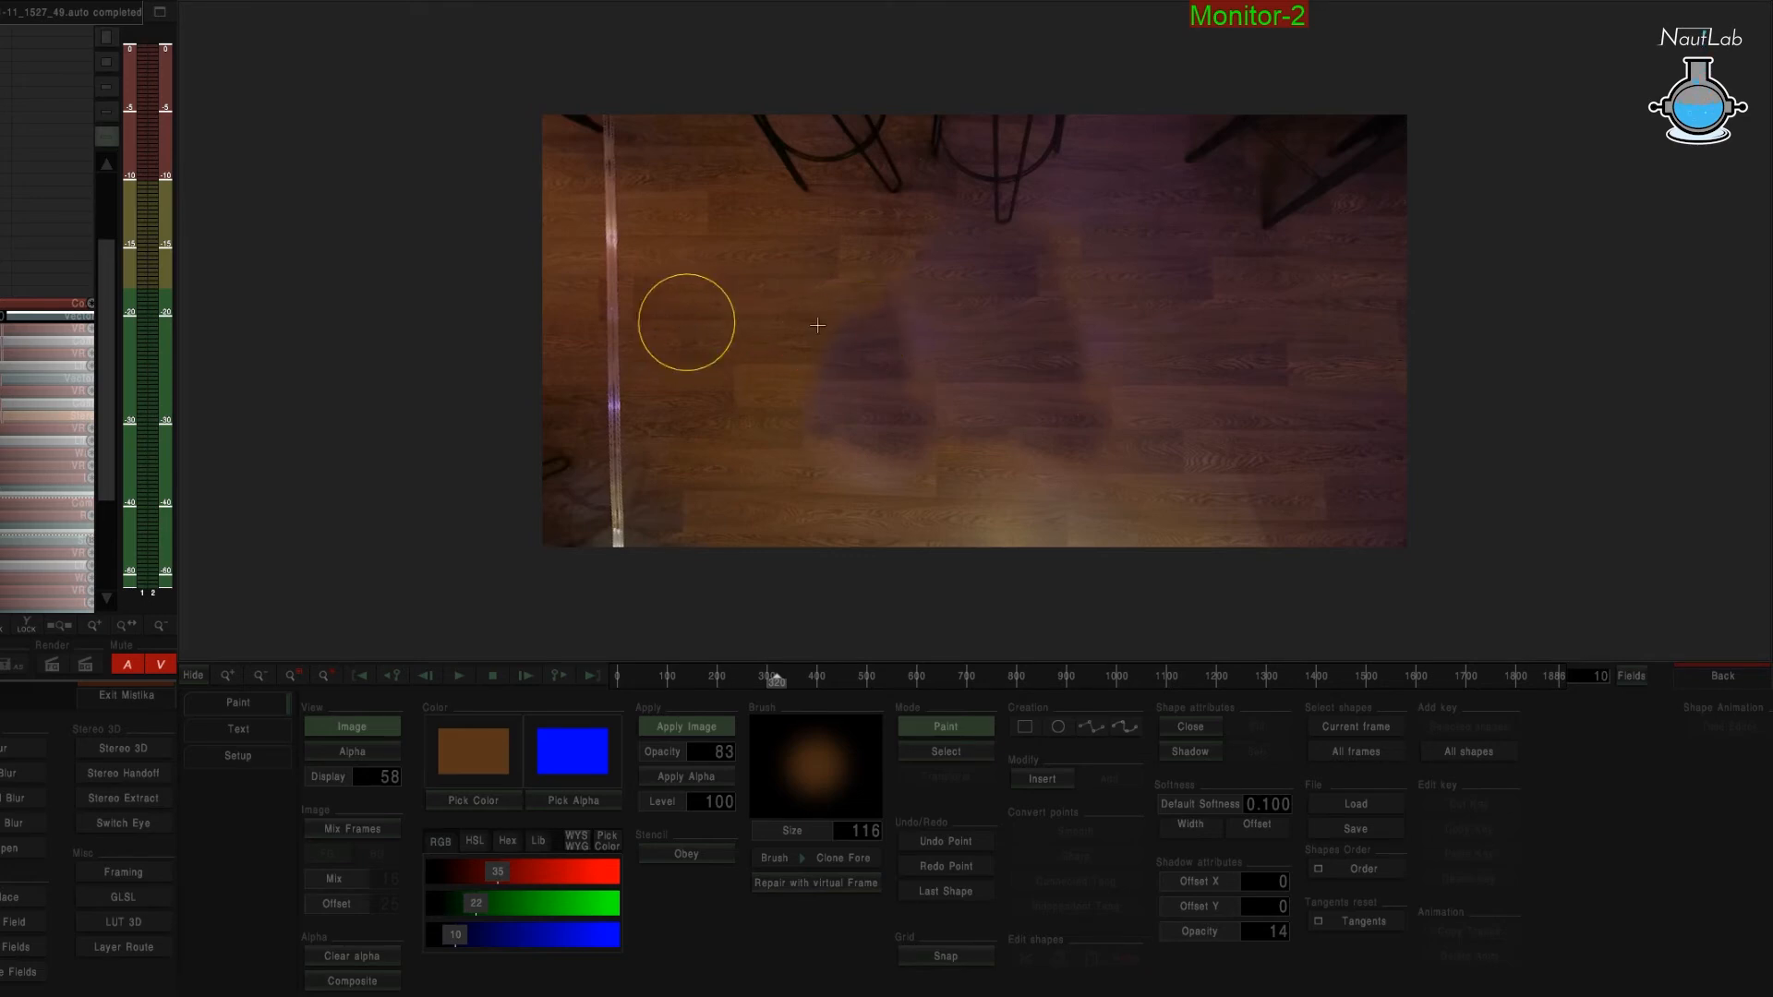
{"action": "mouse_move", "coordinate": [817, 325]}
{"action": "left_mouse_down"}
{"action": "mouse_move", "coordinate": [828, 403]}
{"action": "mouse_move", "coordinate": [844, 419]}
{"action": "mouse_move", "coordinate": [879, 313]}
{"action": "mouse_move", "coordinate": [901, 448]}
{"action": "left_mouse_up"}
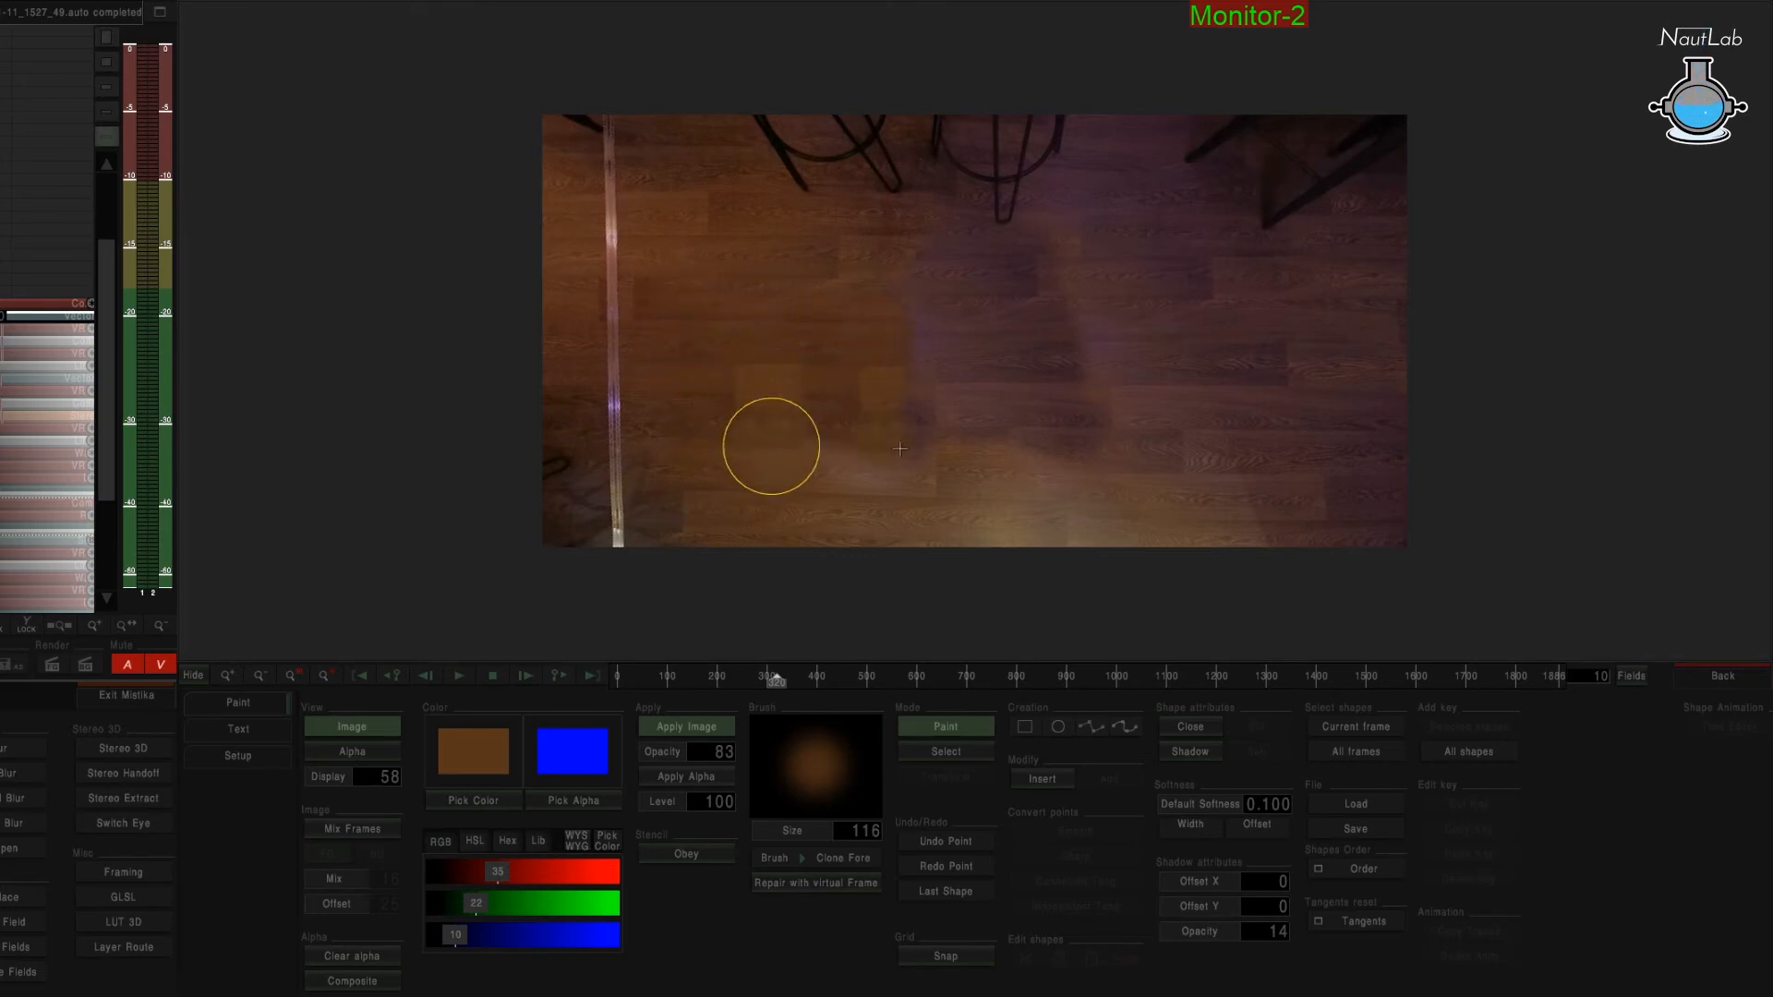
Soften the seams of the patched floor with Clone Fore strokes at Opacity 5 across the orange and purplish areas.
{"action": "mouse_move", "coordinate": [725, 751]}
{"action": "left_mouse_down"}
{"action": "mouse_move", "coordinate": [93, 718]}
{"action": "mouse_move", "coordinate": [1379, 716]}
{"action": "mouse_move", "coordinate": [1316, 716]}
{"action": "left_mouse_up"}
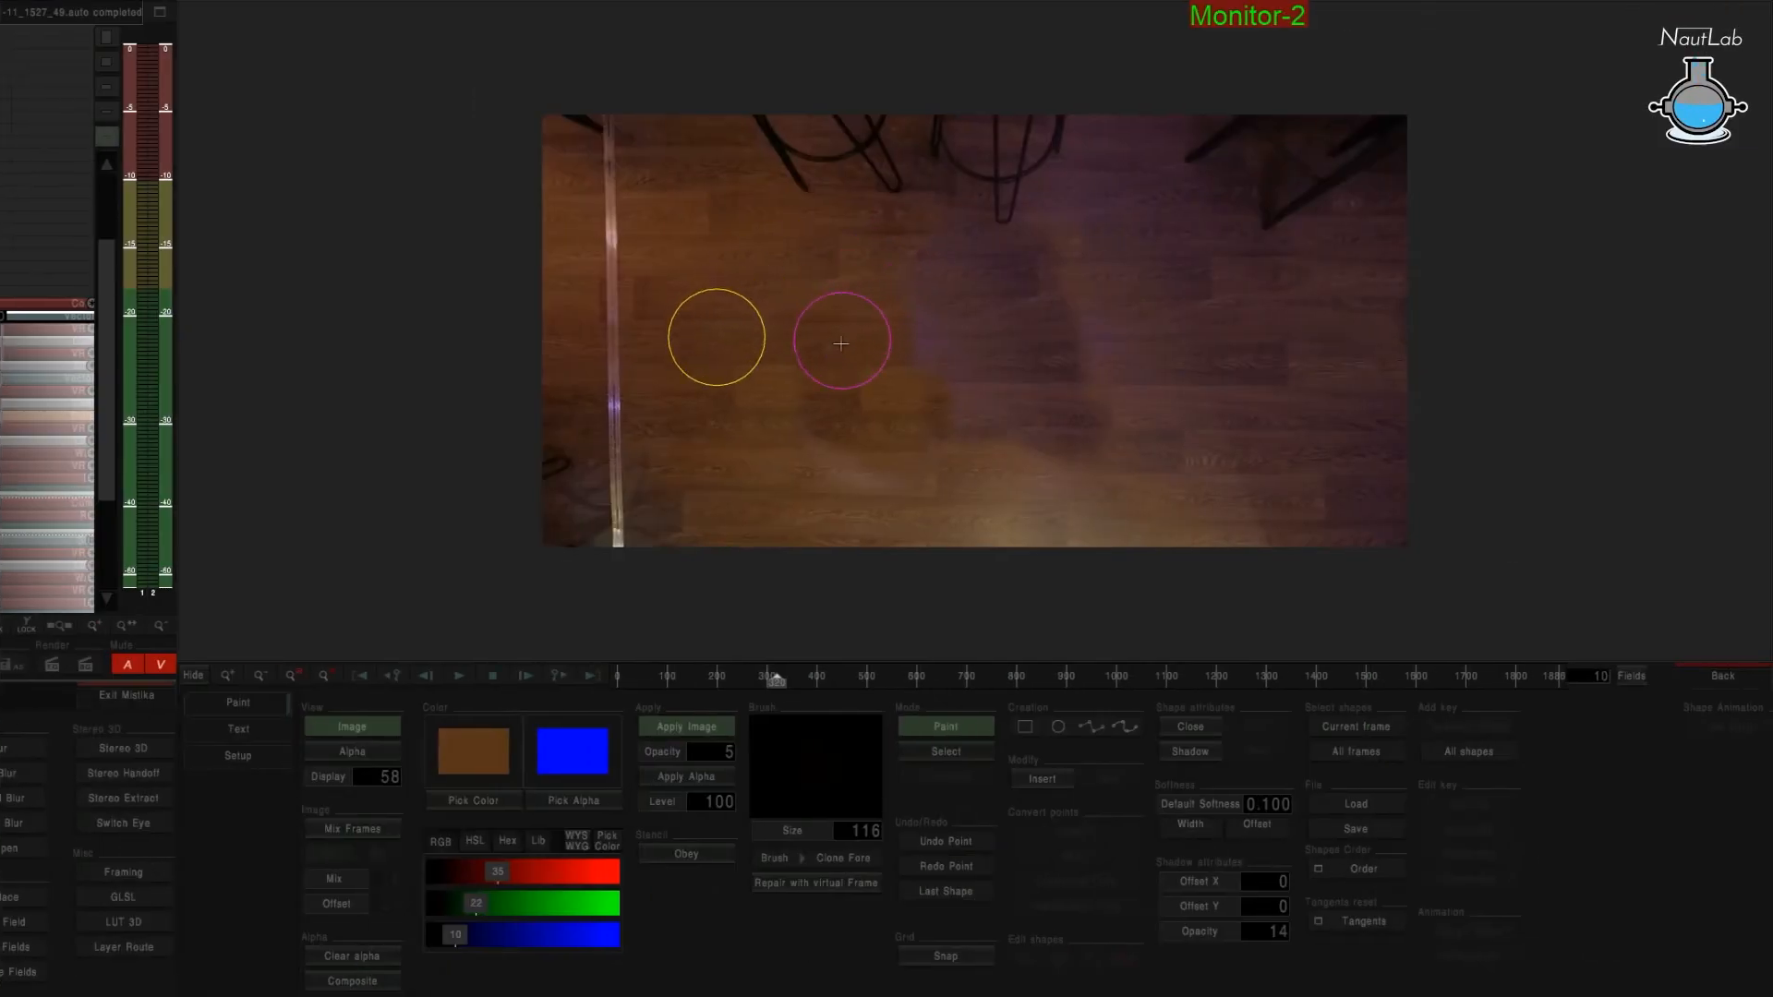
{"action": "mouse_move", "coordinate": [733, 317]}
{"action": "left_mouse_down"}
{"action": "mouse_move", "coordinate": [598, 316]}
{"action": "mouse_move", "coordinate": [985, 320]}
{"action": "mouse_move", "coordinate": [911, 310]}
{"action": "mouse_move", "coordinate": [944, 338]}
{"action": "left_mouse_up"}
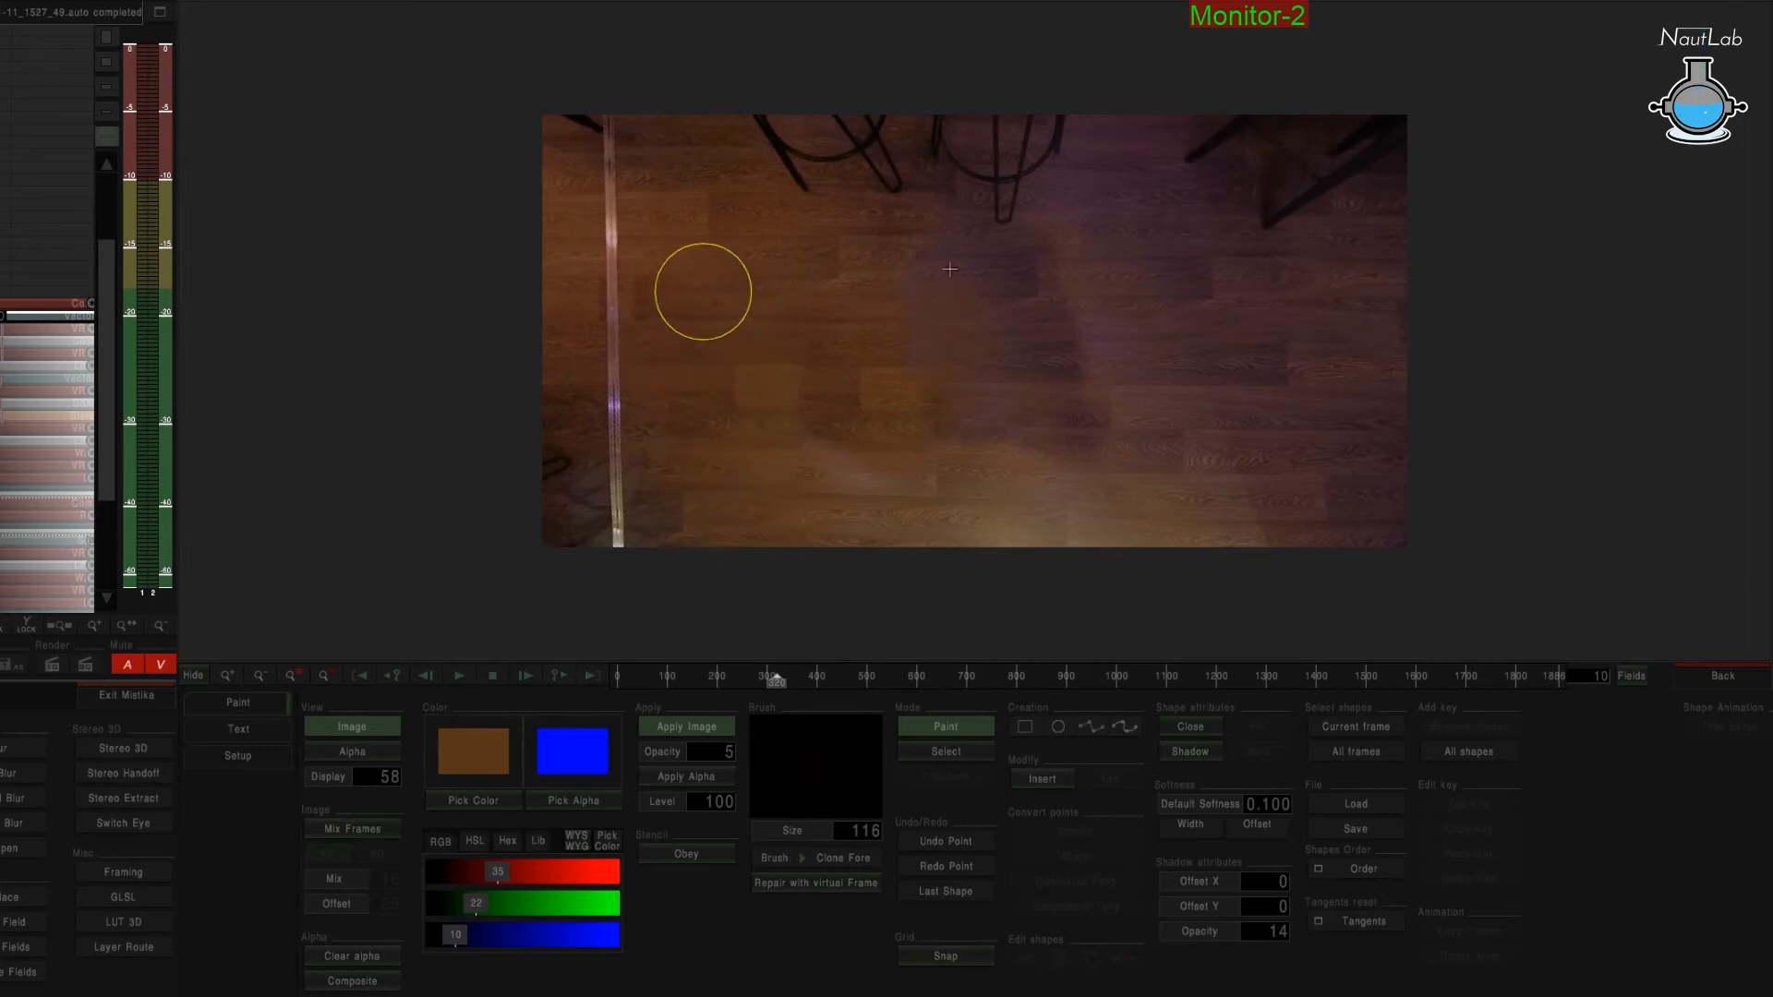
{"action": "left_click_drag", "start_coordinate": [834, 493], "coordinate": [1149, 313]}
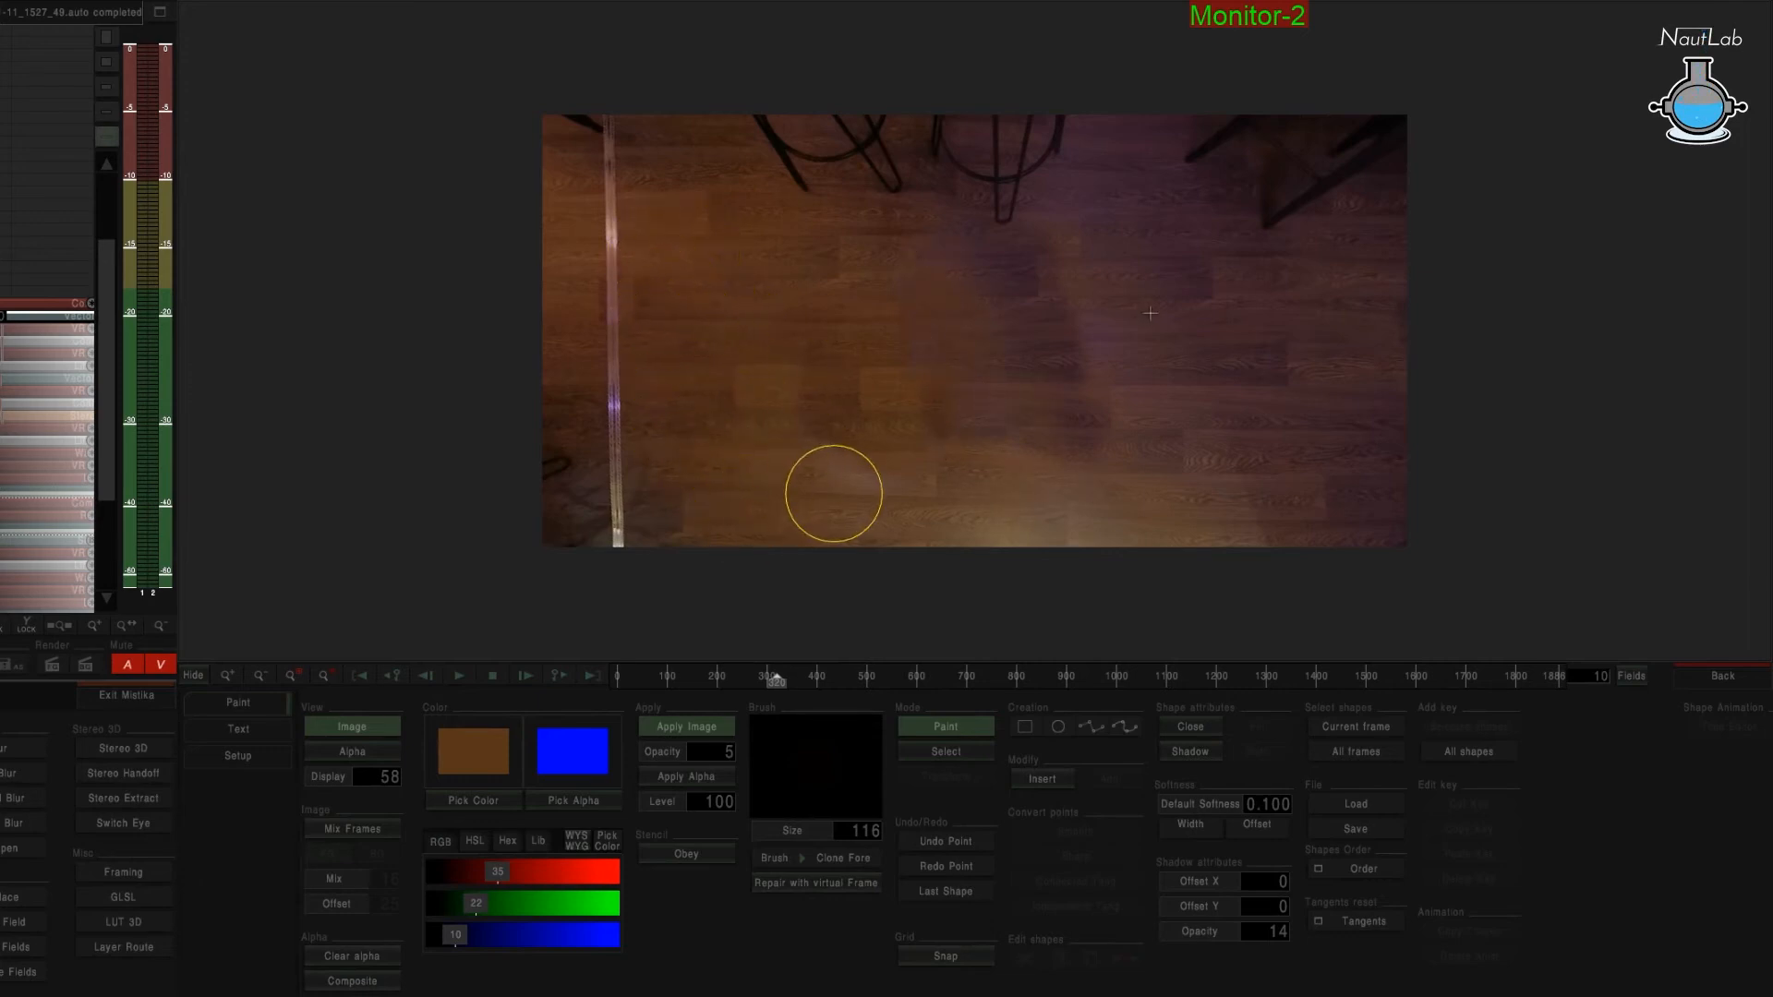
{"action": "left_click", "coordinate": [1061, 298]}
{"action": "mouse_move", "coordinate": [1018, 326]}
{"action": "left_mouse_down"}
{"action": "mouse_move", "coordinate": [856, 338]}
{"action": "mouse_move", "coordinate": [894, 416]}
{"action": "mouse_move", "coordinate": [888, 453]}
{"action": "mouse_move", "coordinate": [887, 330]}
{"action": "left_mouse_up"}
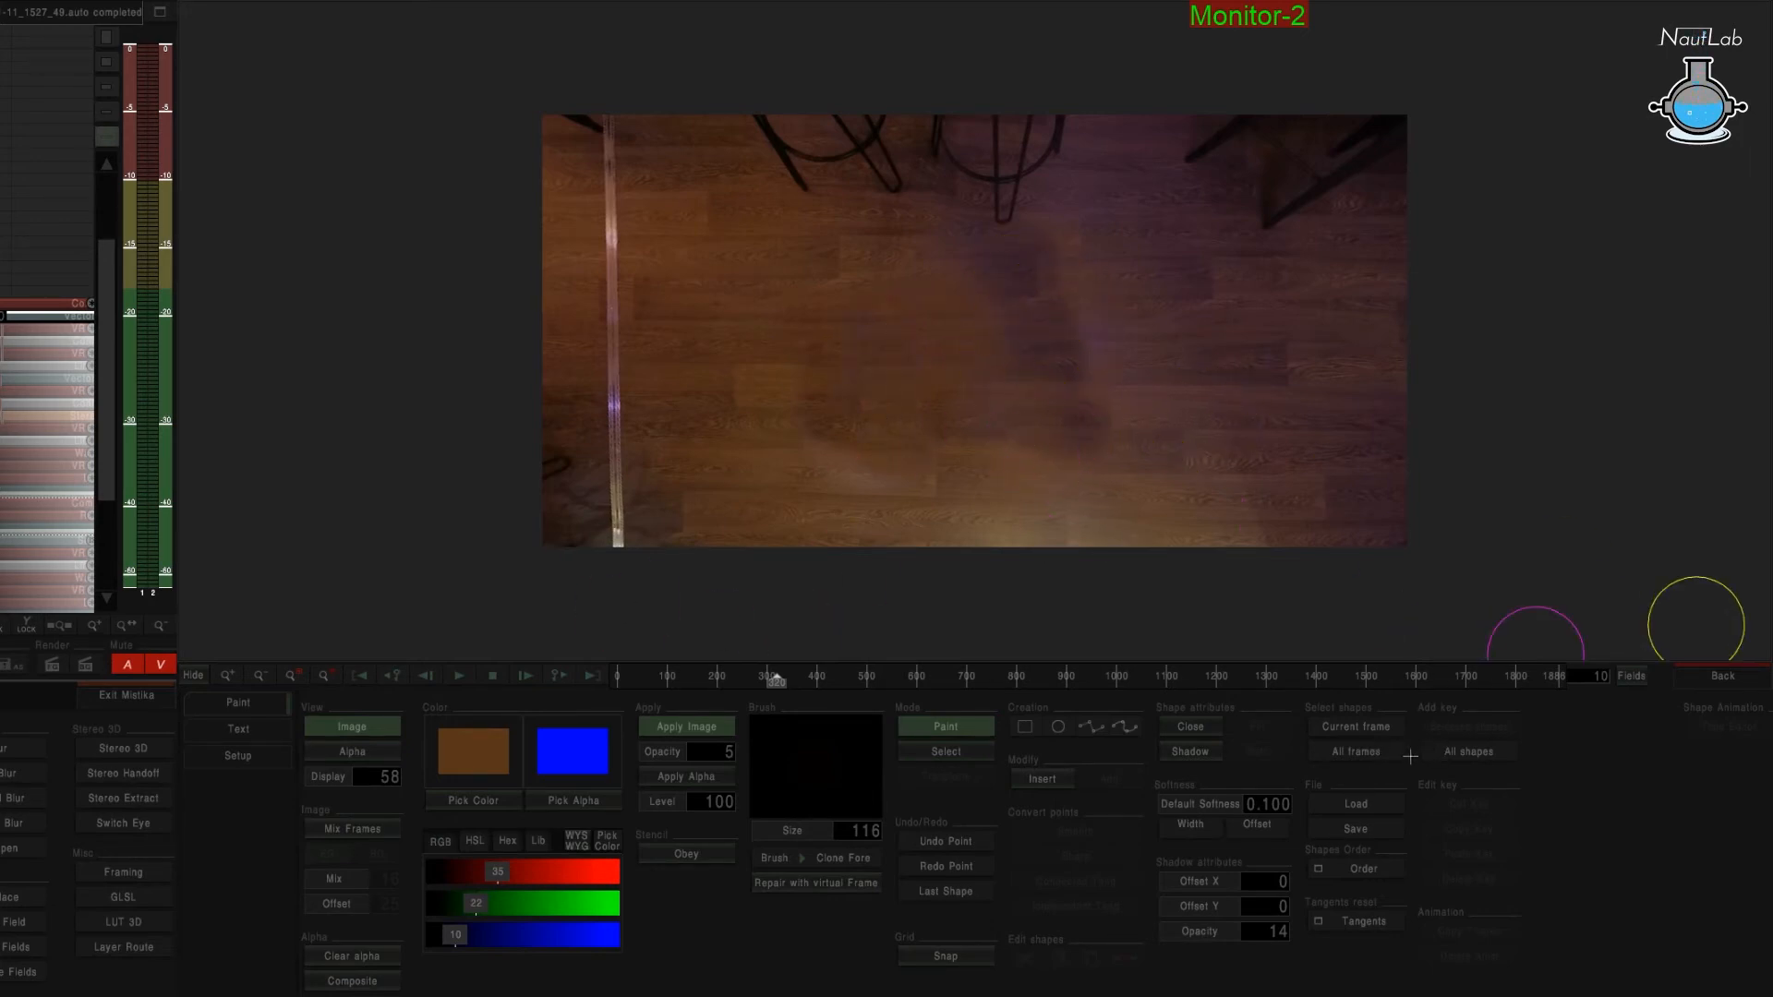
Select the paint shapes of all frames and scrub along the clip to check the patched floor.
{"action": "left_click", "coordinate": [1347, 753]}
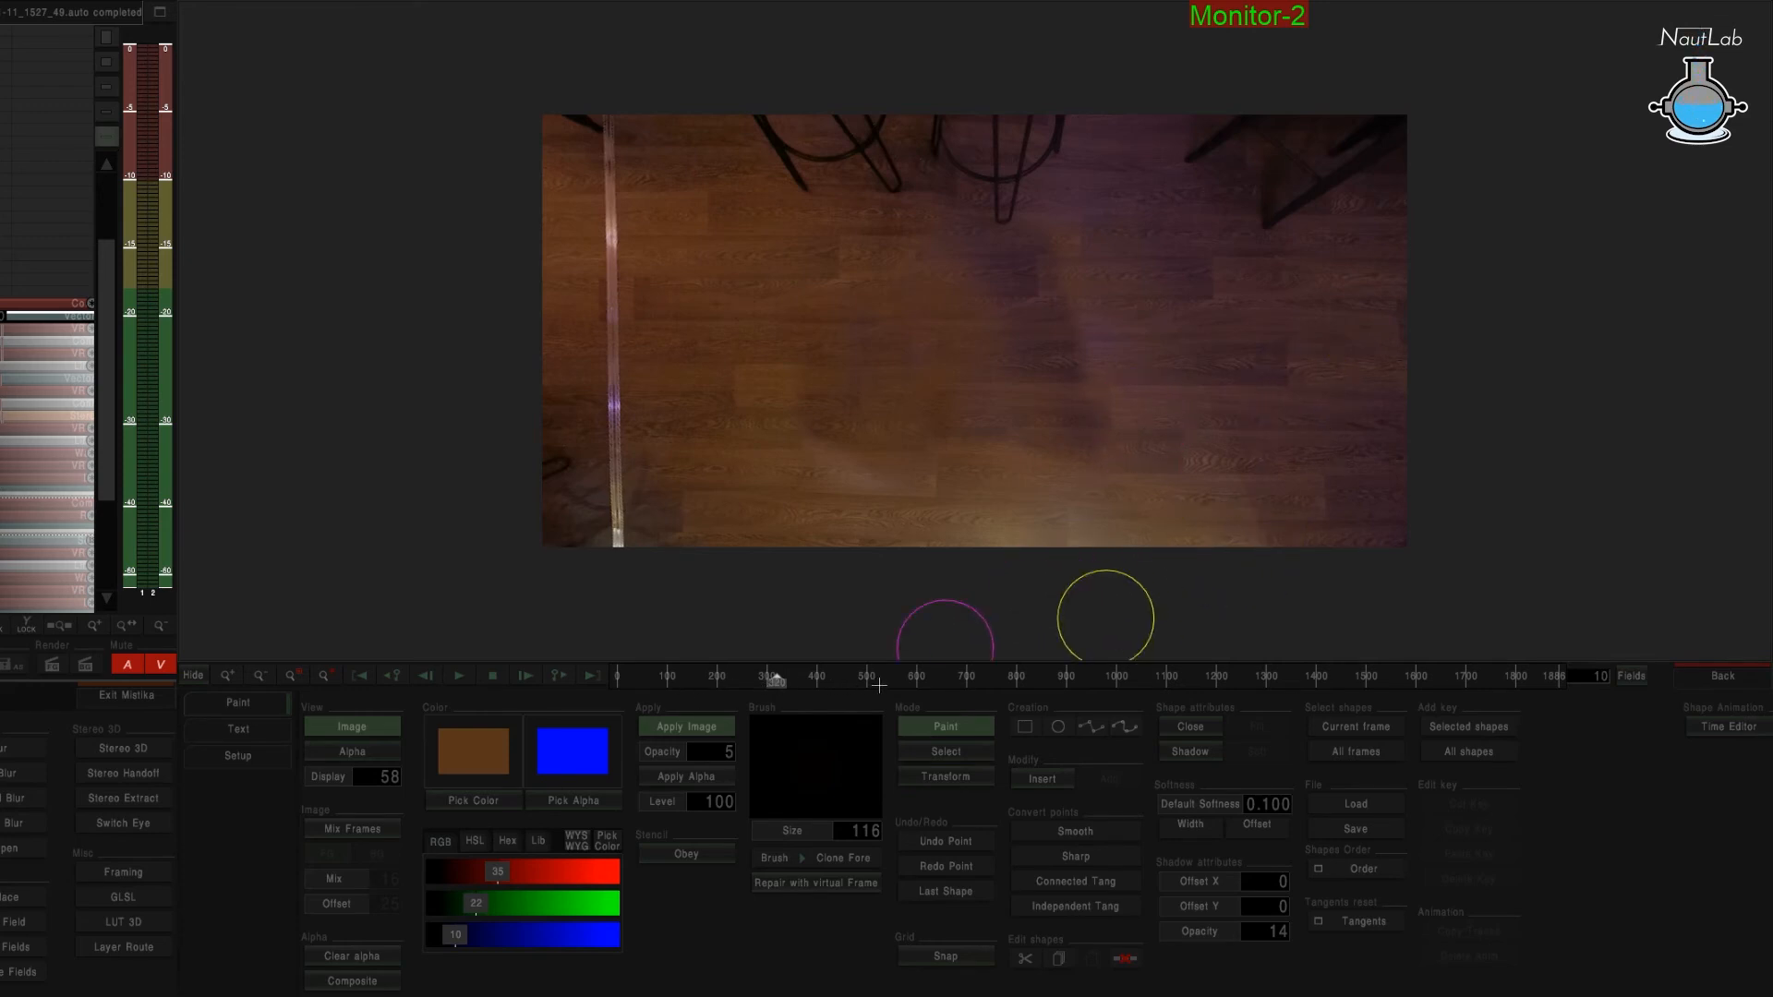
{"action": "left_click_drag", "start_coordinate": [904, 684], "coordinate": [969, 683]}
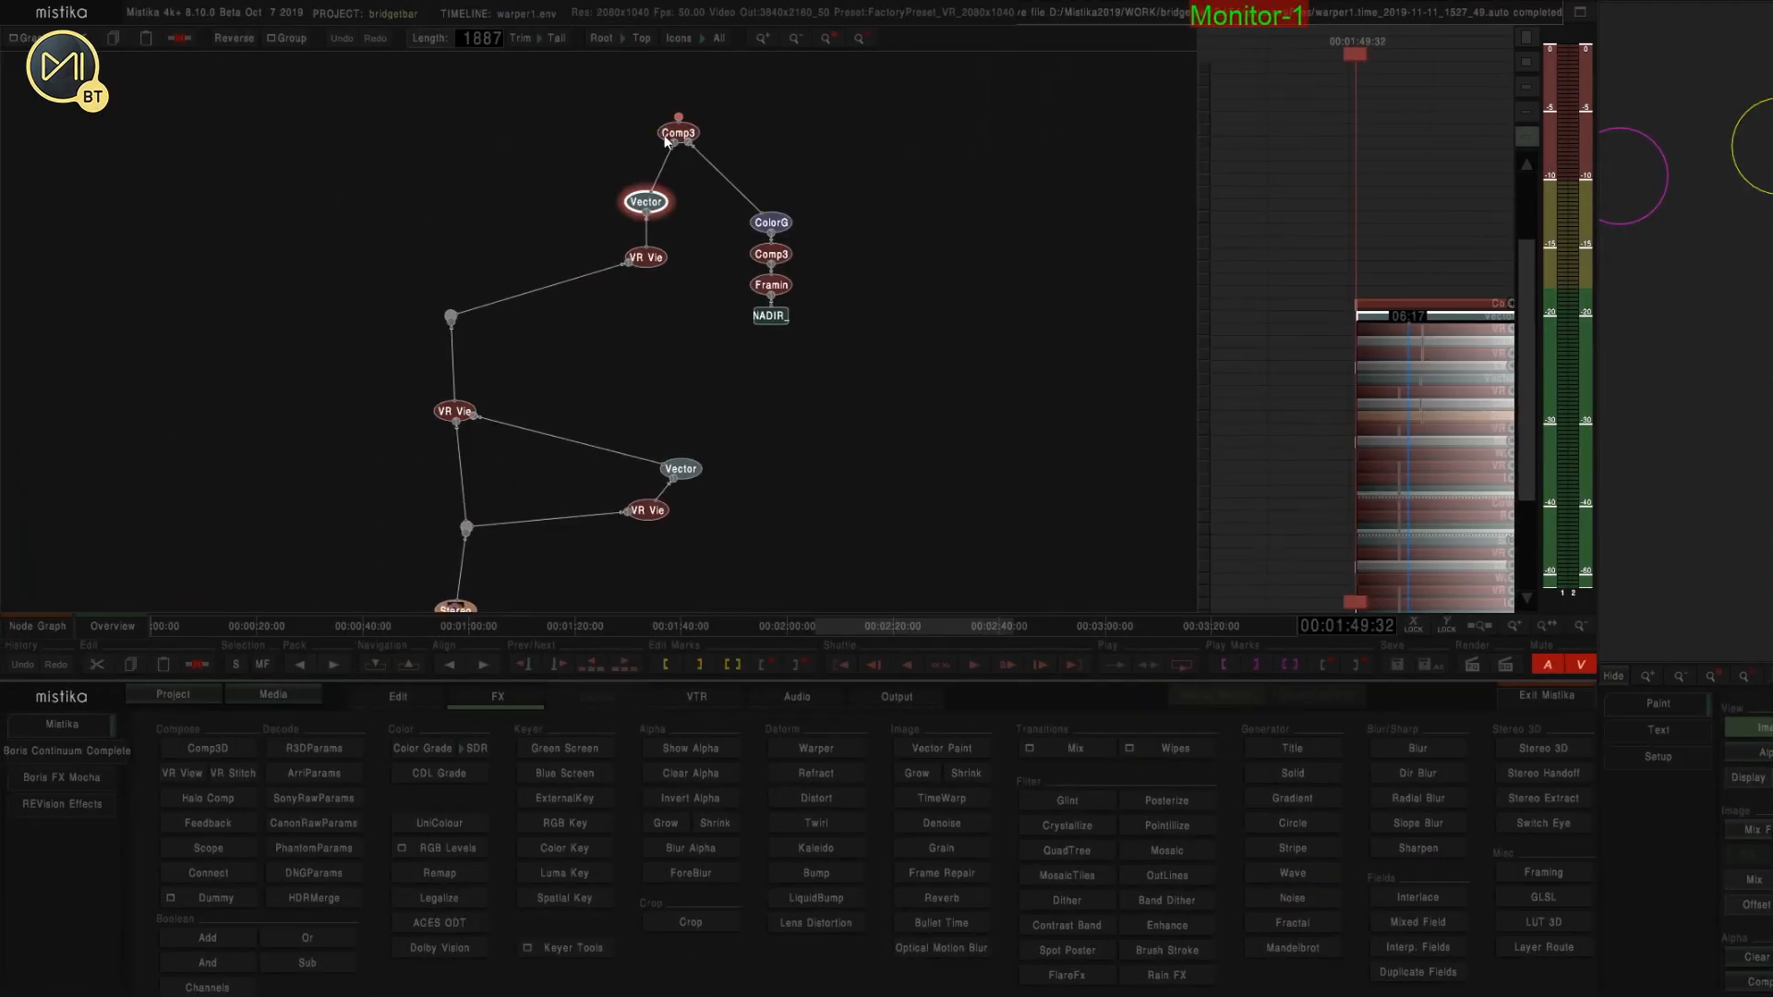
Change the blending mode of the NautLab logo layer in the top Comp3D so the wooden floor shows through the logo.
{"action": "left_click", "coordinate": [674, 135]}
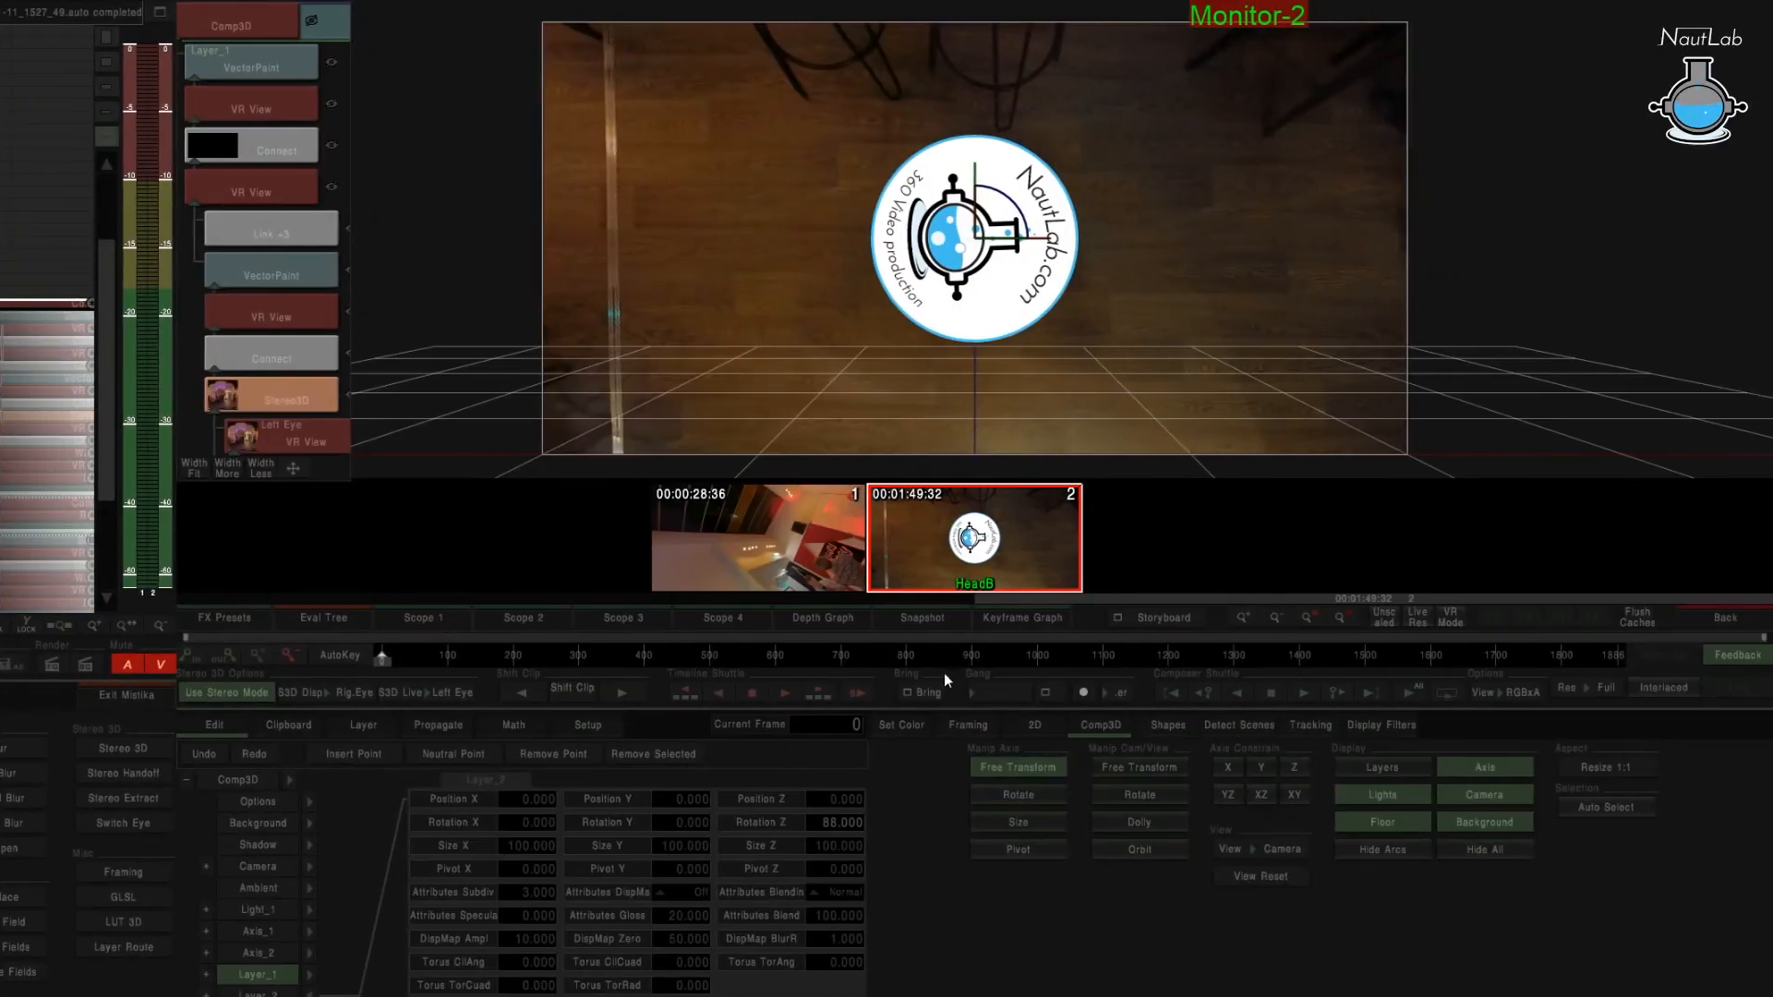
{"action": "left_click", "coordinate": [848, 892]}
{"action": "left_click", "coordinate": [936, 744]}
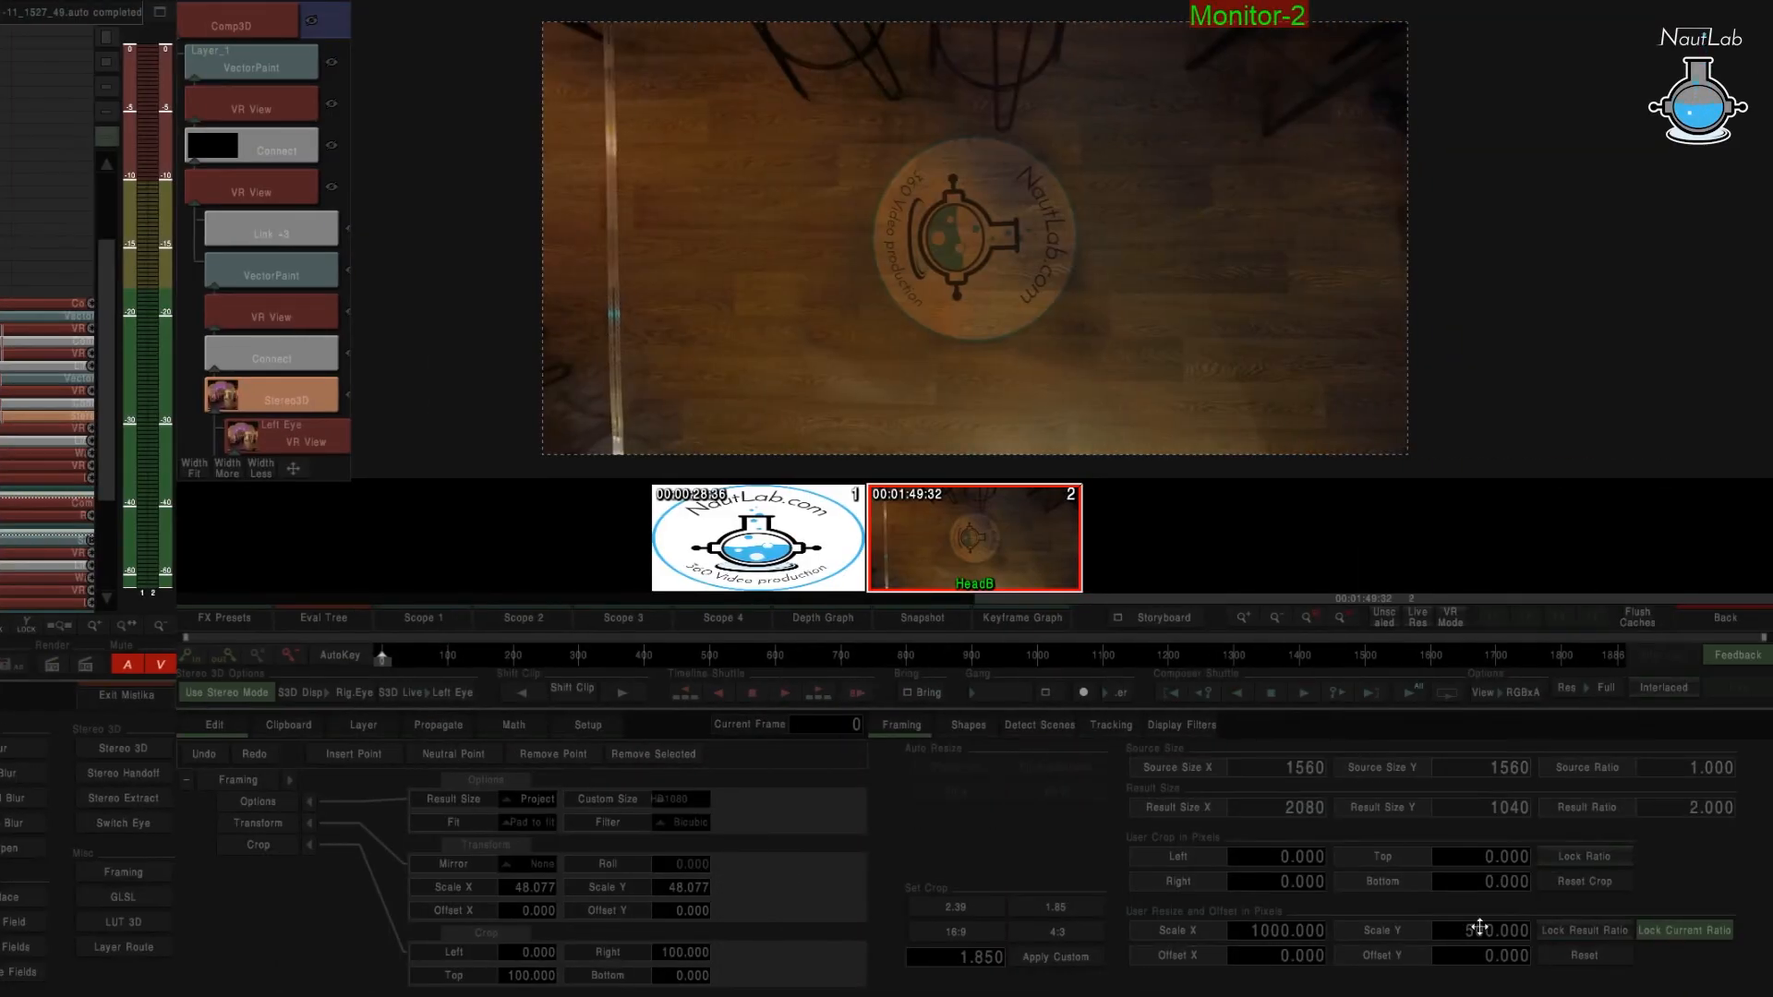
Enlarge the nadir logo in its Framing effect to a Scale Y of 700 with the current ratio locked.
{"action": "left_click_drag", "start_coordinate": [1480, 927], "coordinate": [1765, 927]}
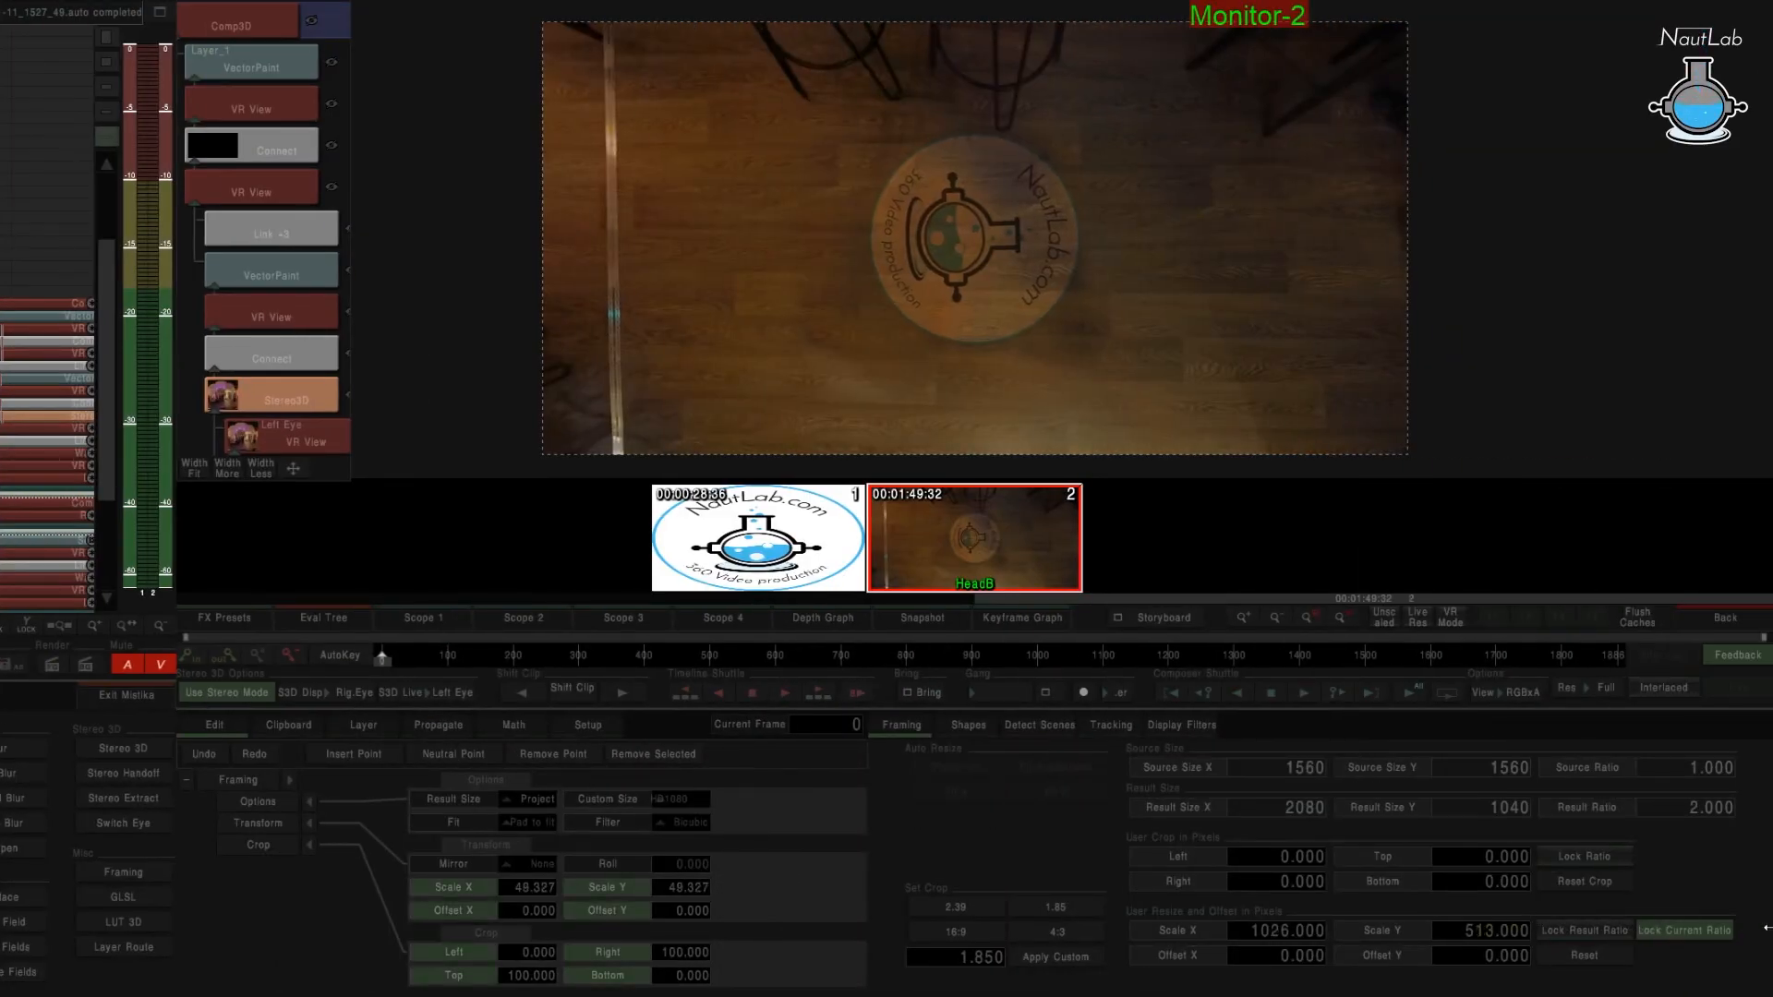
{"action": "left_click_drag", "start_coordinate": [1515, 934], "coordinate": [1754, 931]}
{"action": "left_click_drag", "start_coordinate": [1449, 931], "coordinate": [1626, 903]}
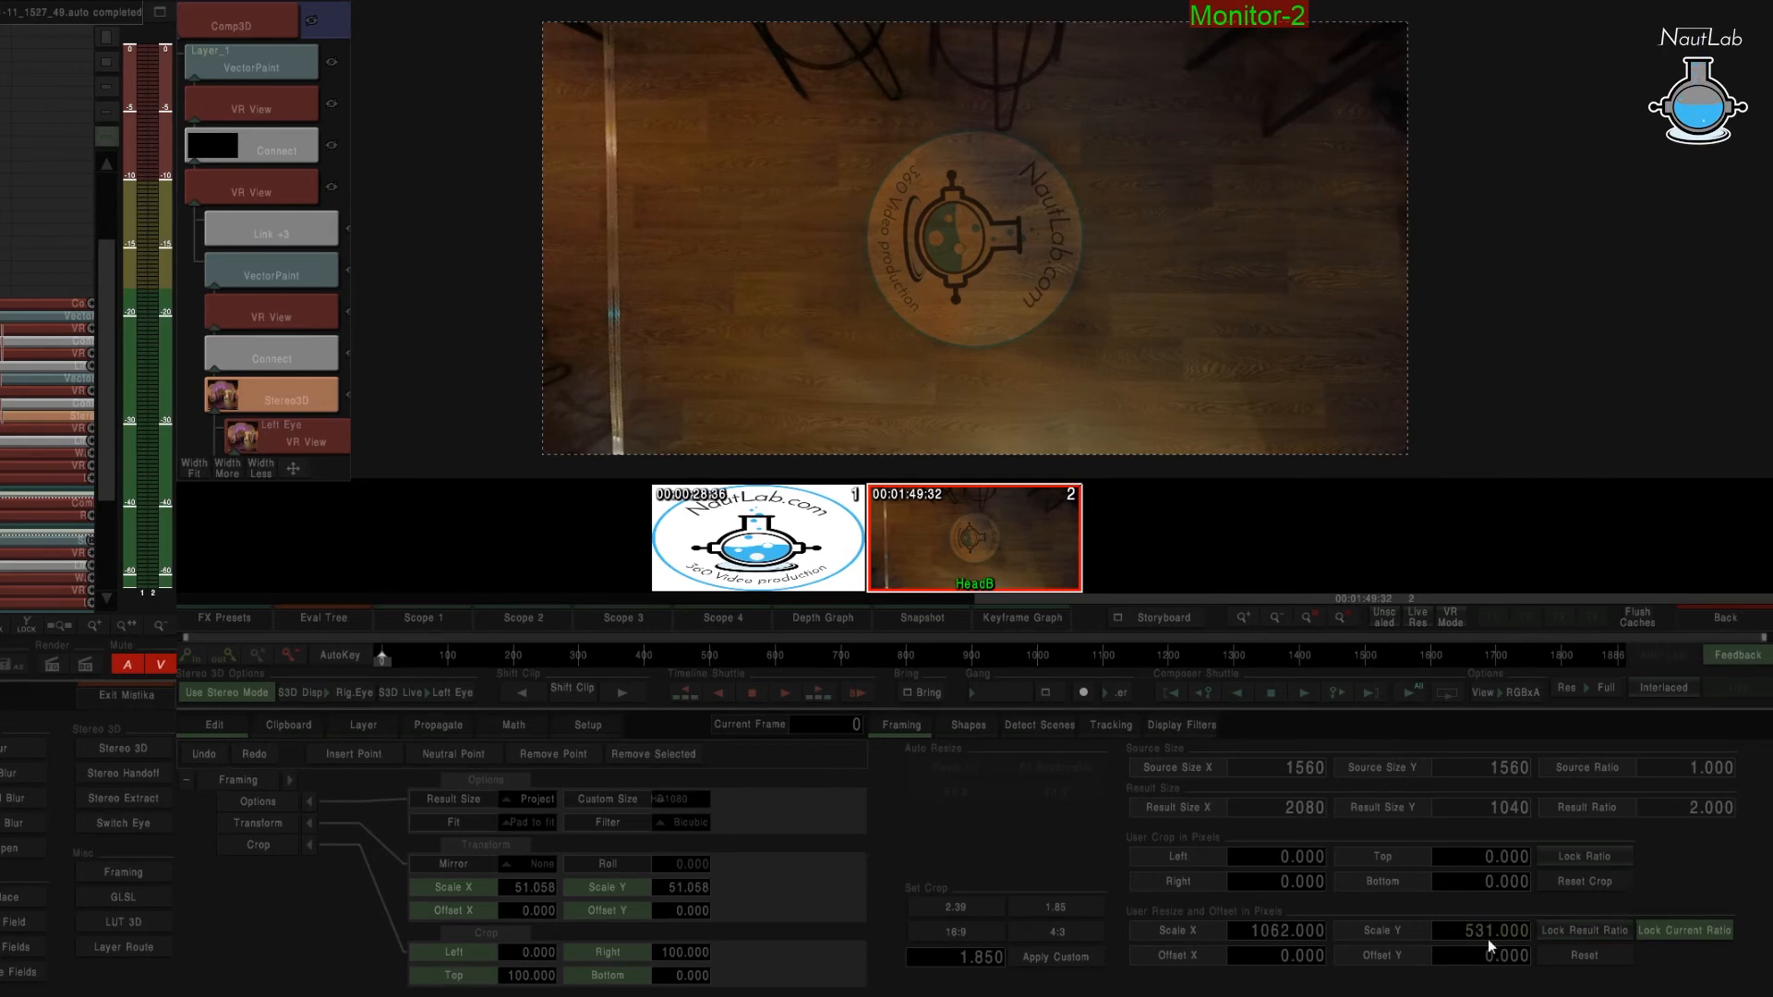
{"action": "left_click_drag", "start_coordinate": [1475, 937], "coordinate": [1657, 921]}
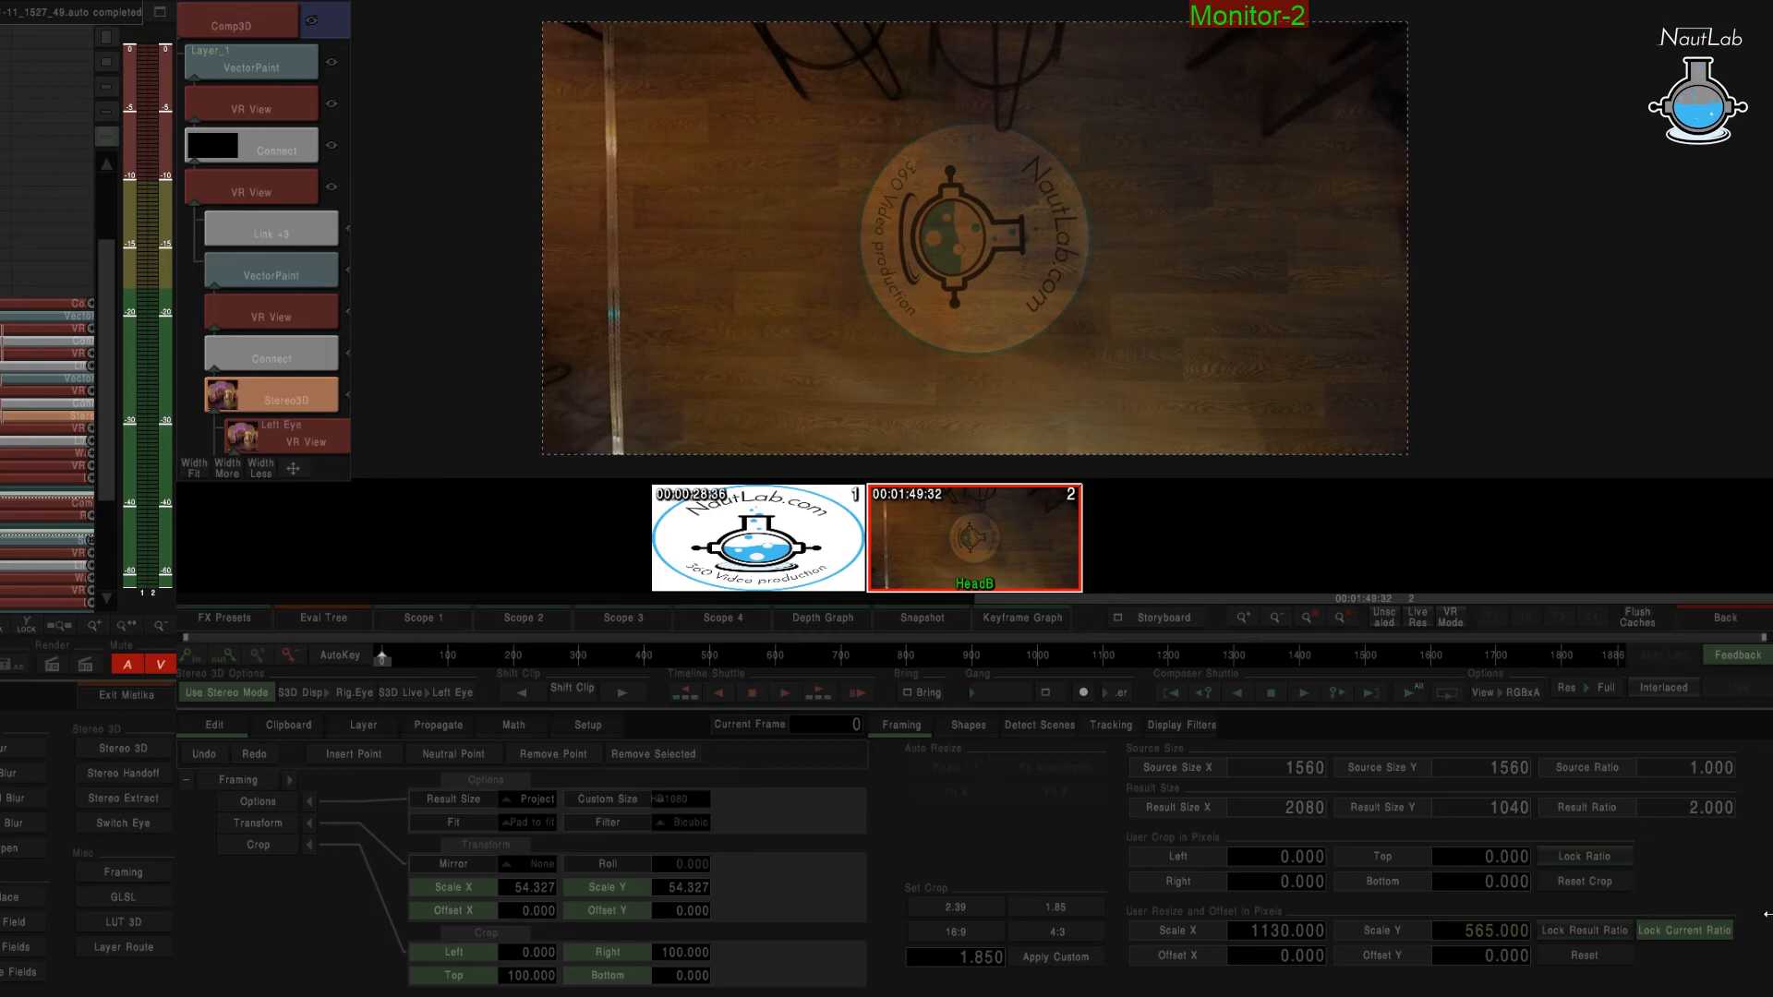
{"action": "left_click_drag", "start_coordinate": [1526, 928], "coordinate": [1483, 934]}
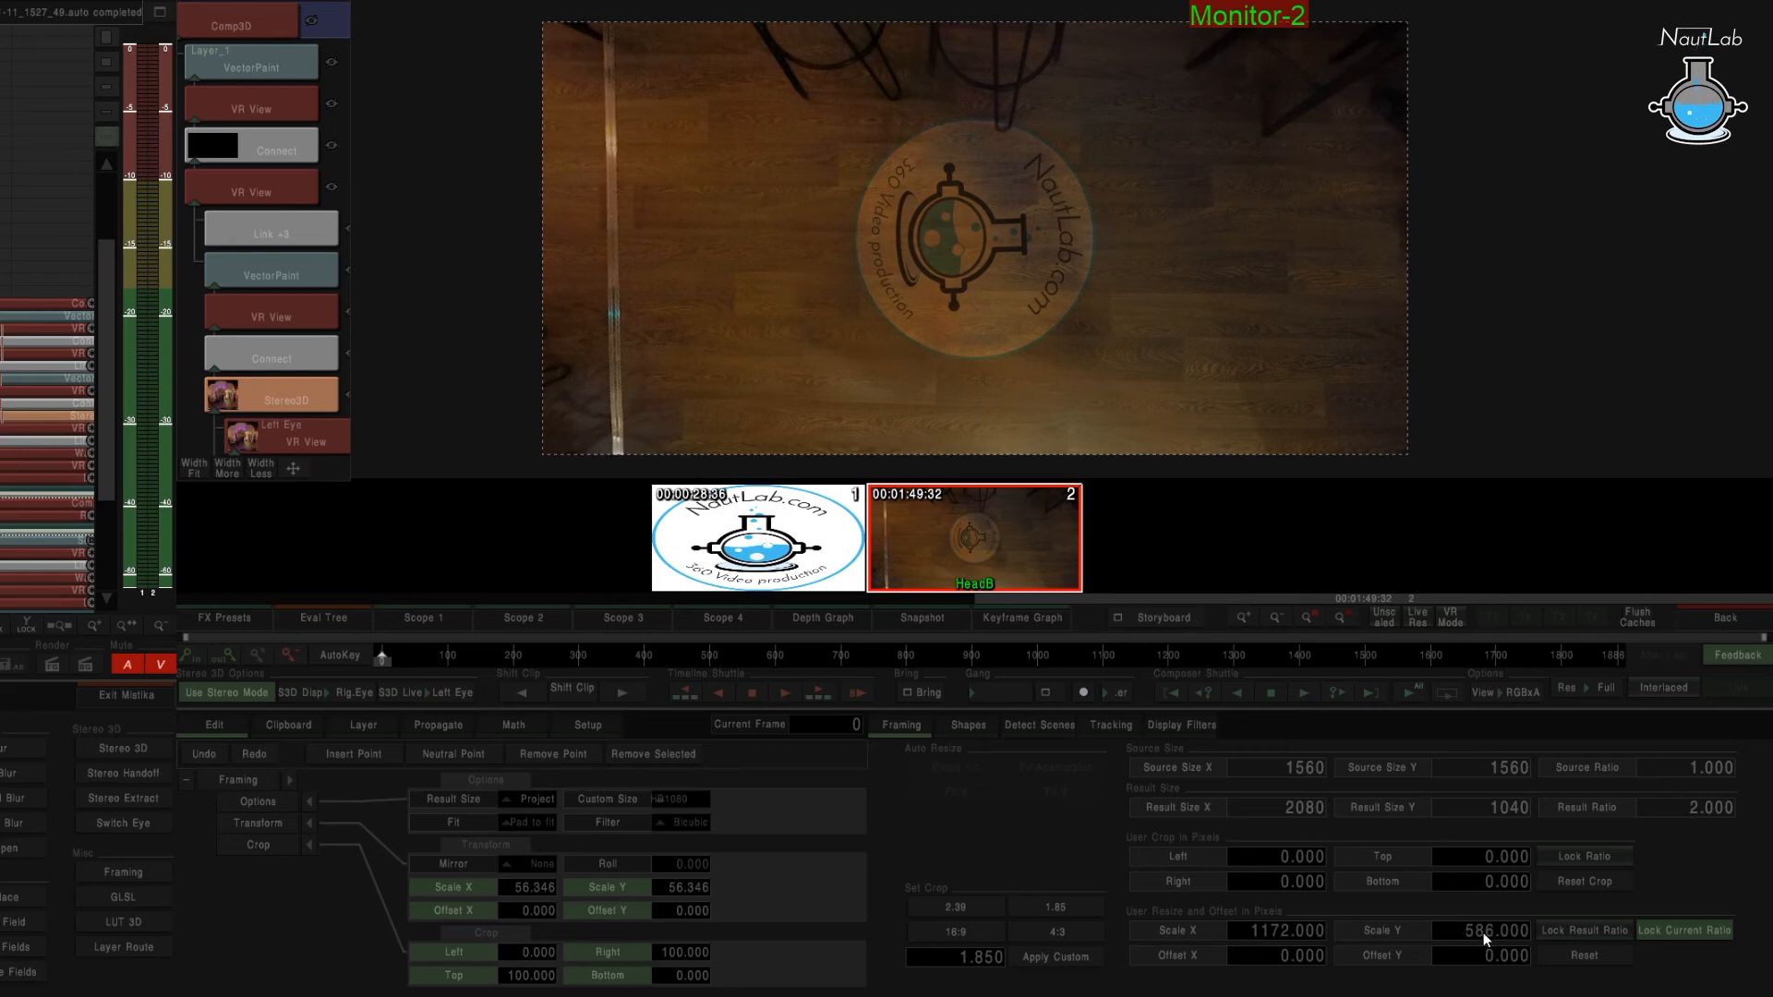
{"action": "left_click", "coordinate": [1483, 933]}
{"action": "type", "text": "700"}
{"action": "key", "text": "Return"}
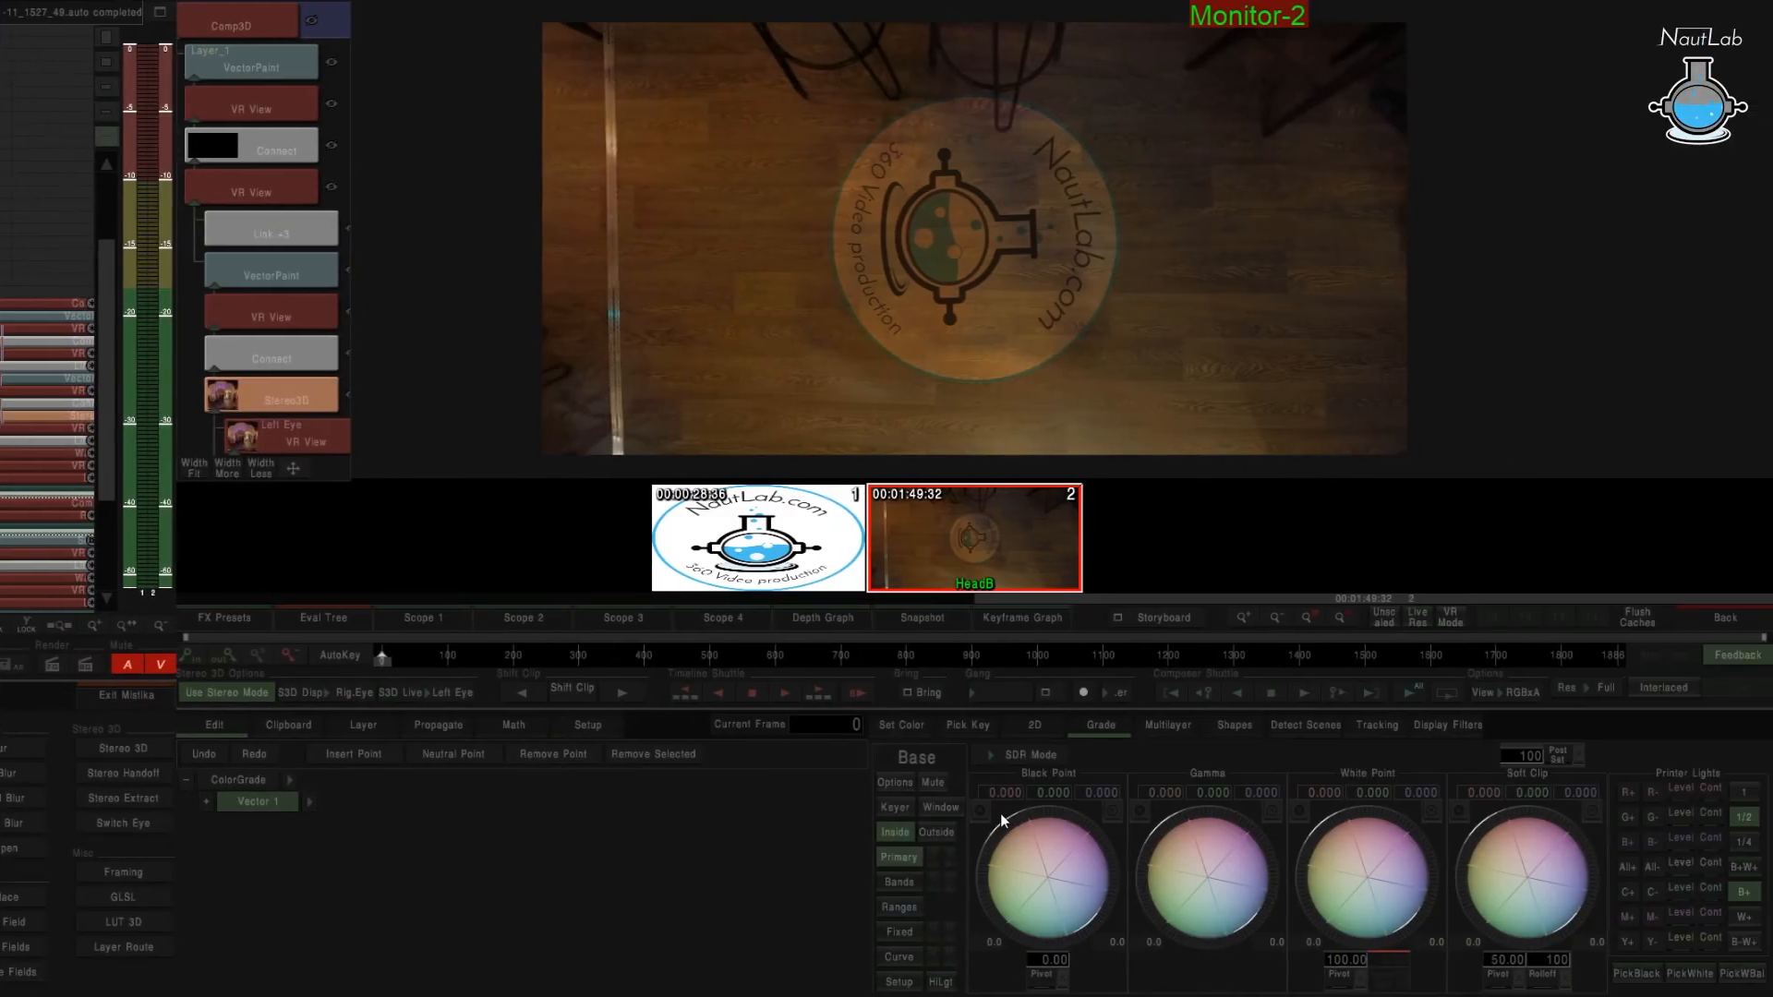
{"action": "left_click_drag", "start_coordinate": [1000, 814], "coordinate": [1001, 814]}
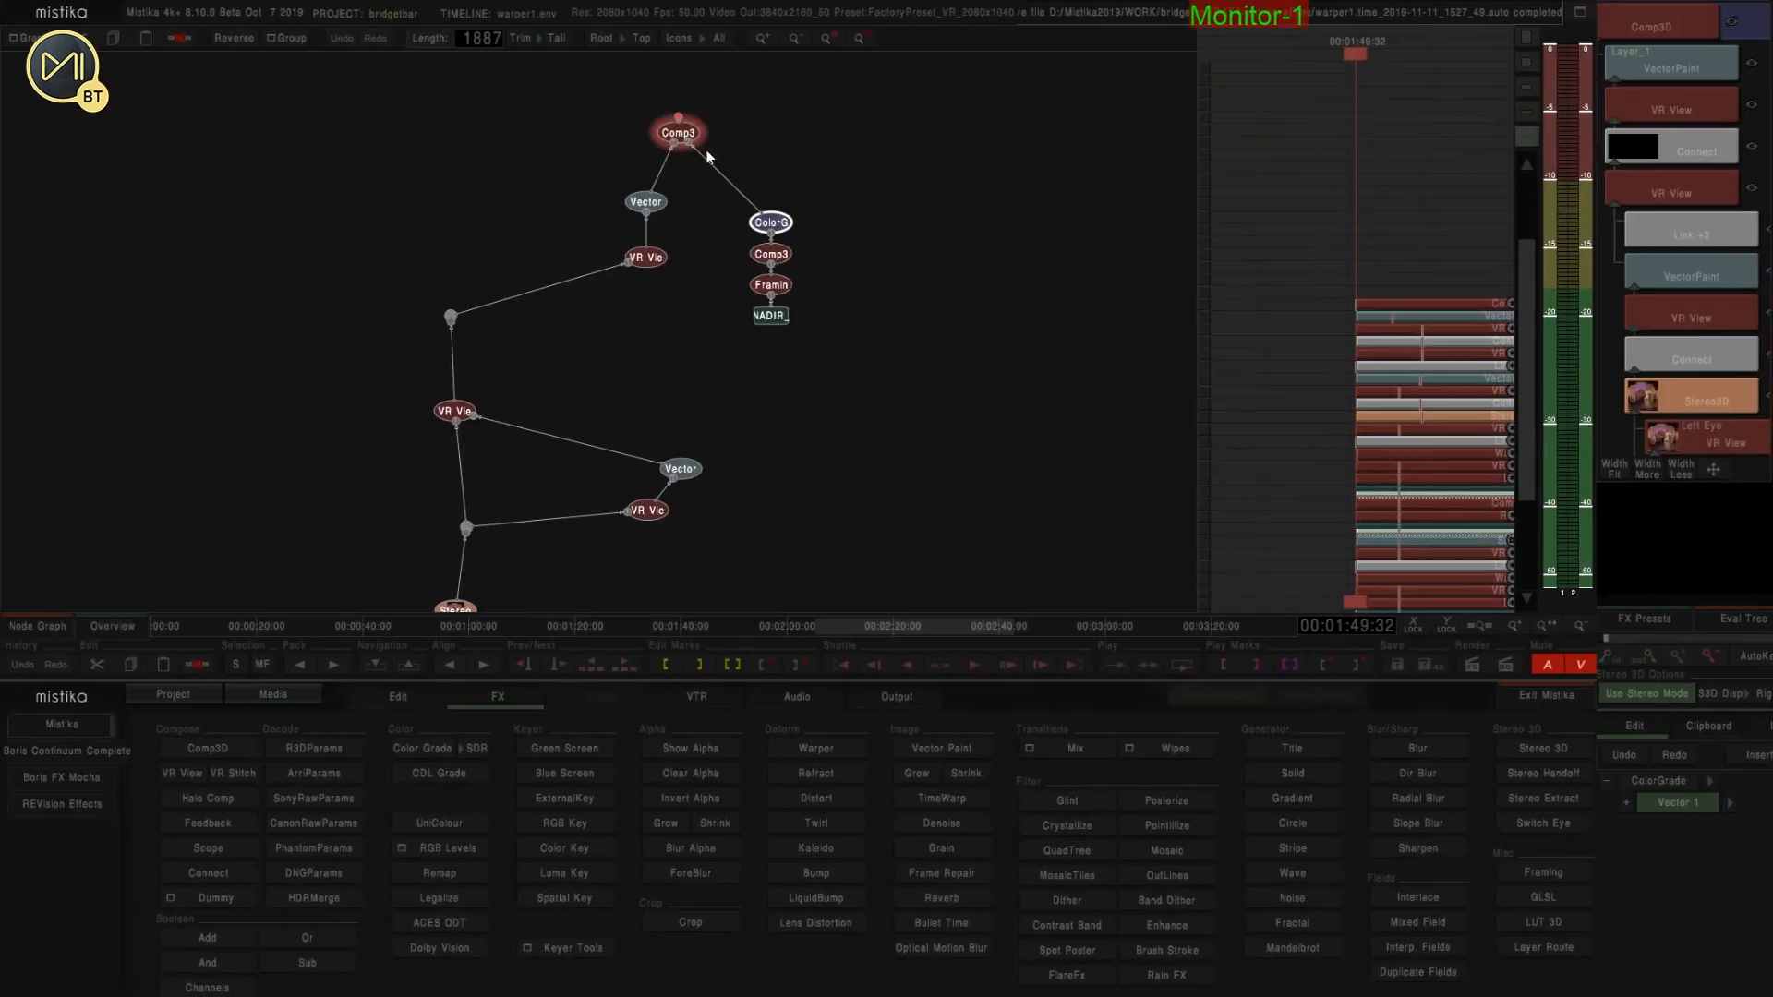
Clone a VR View node above the floor branch and feed it the panorama connector and the top Comp3D output.
{"action": "left_click_drag", "start_coordinate": [686, 138], "coordinate": [728, 155]}
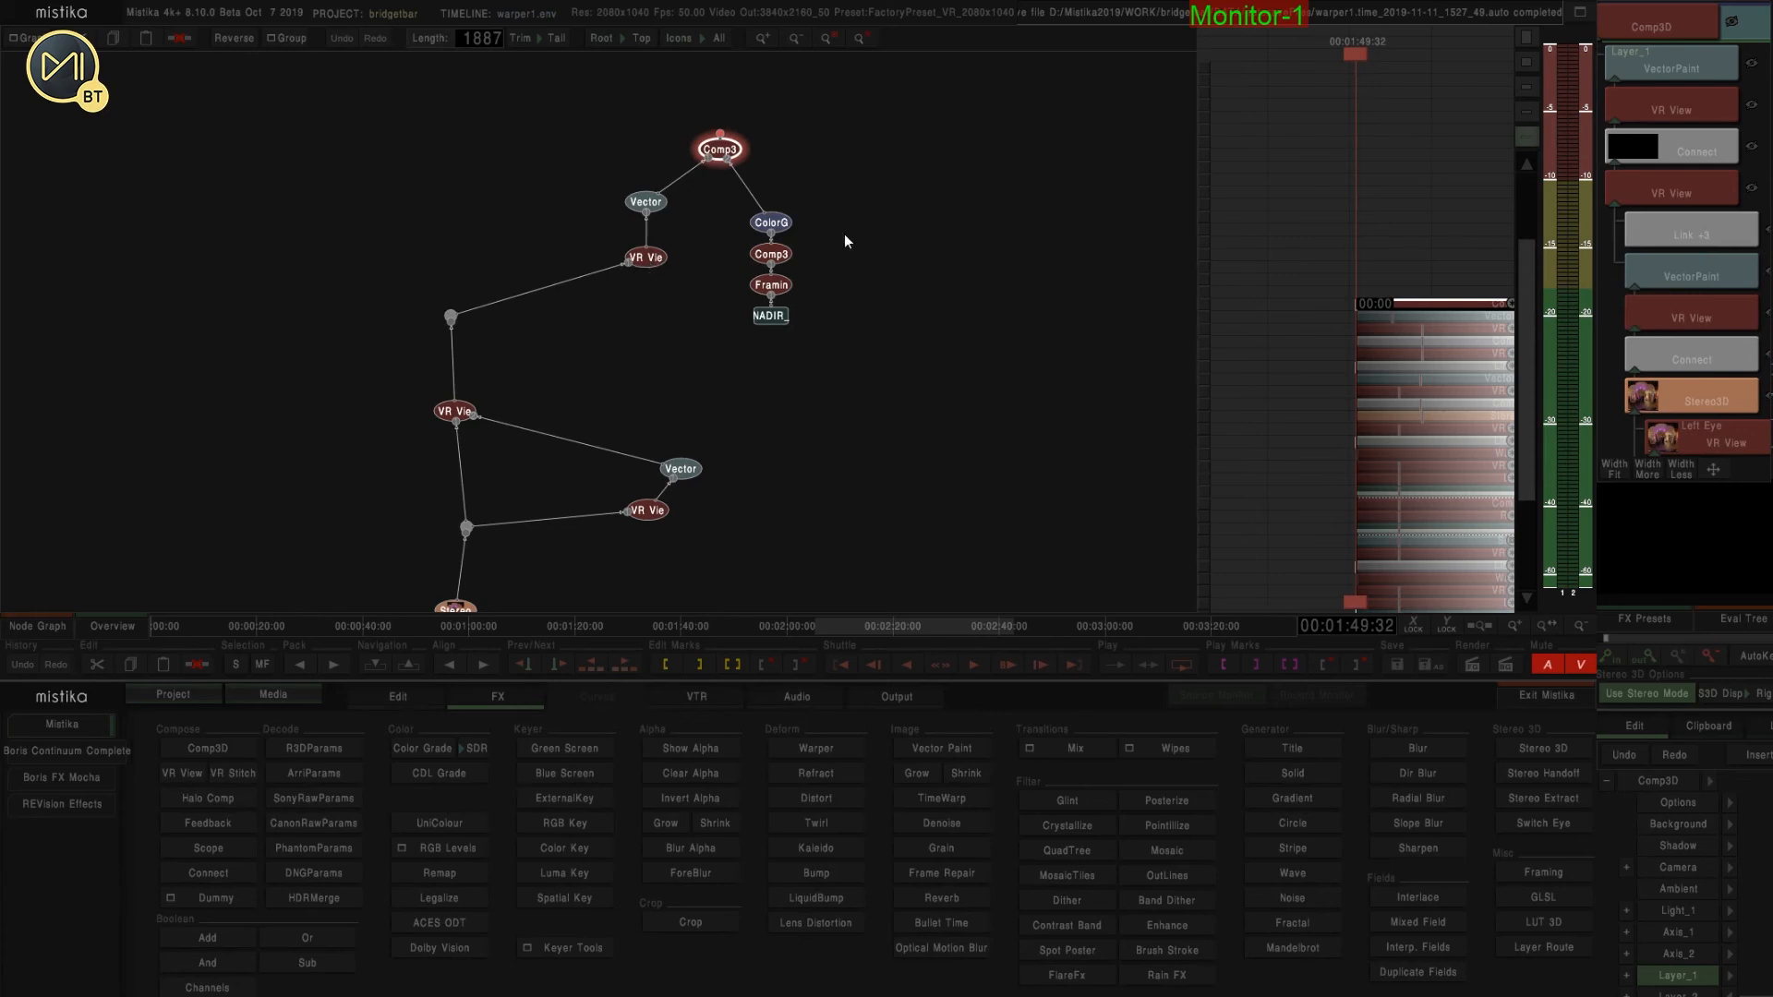
{"action": "mouse_move", "coordinate": [662, 309]}
{"action": "left_mouse_down"}
{"action": "mouse_move", "coordinate": [772, 392]}
{"action": "mouse_move", "coordinate": [548, 199]}
{"action": "mouse_move", "coordinate": [526, 211]}
{"action": "left_mouse_up"}
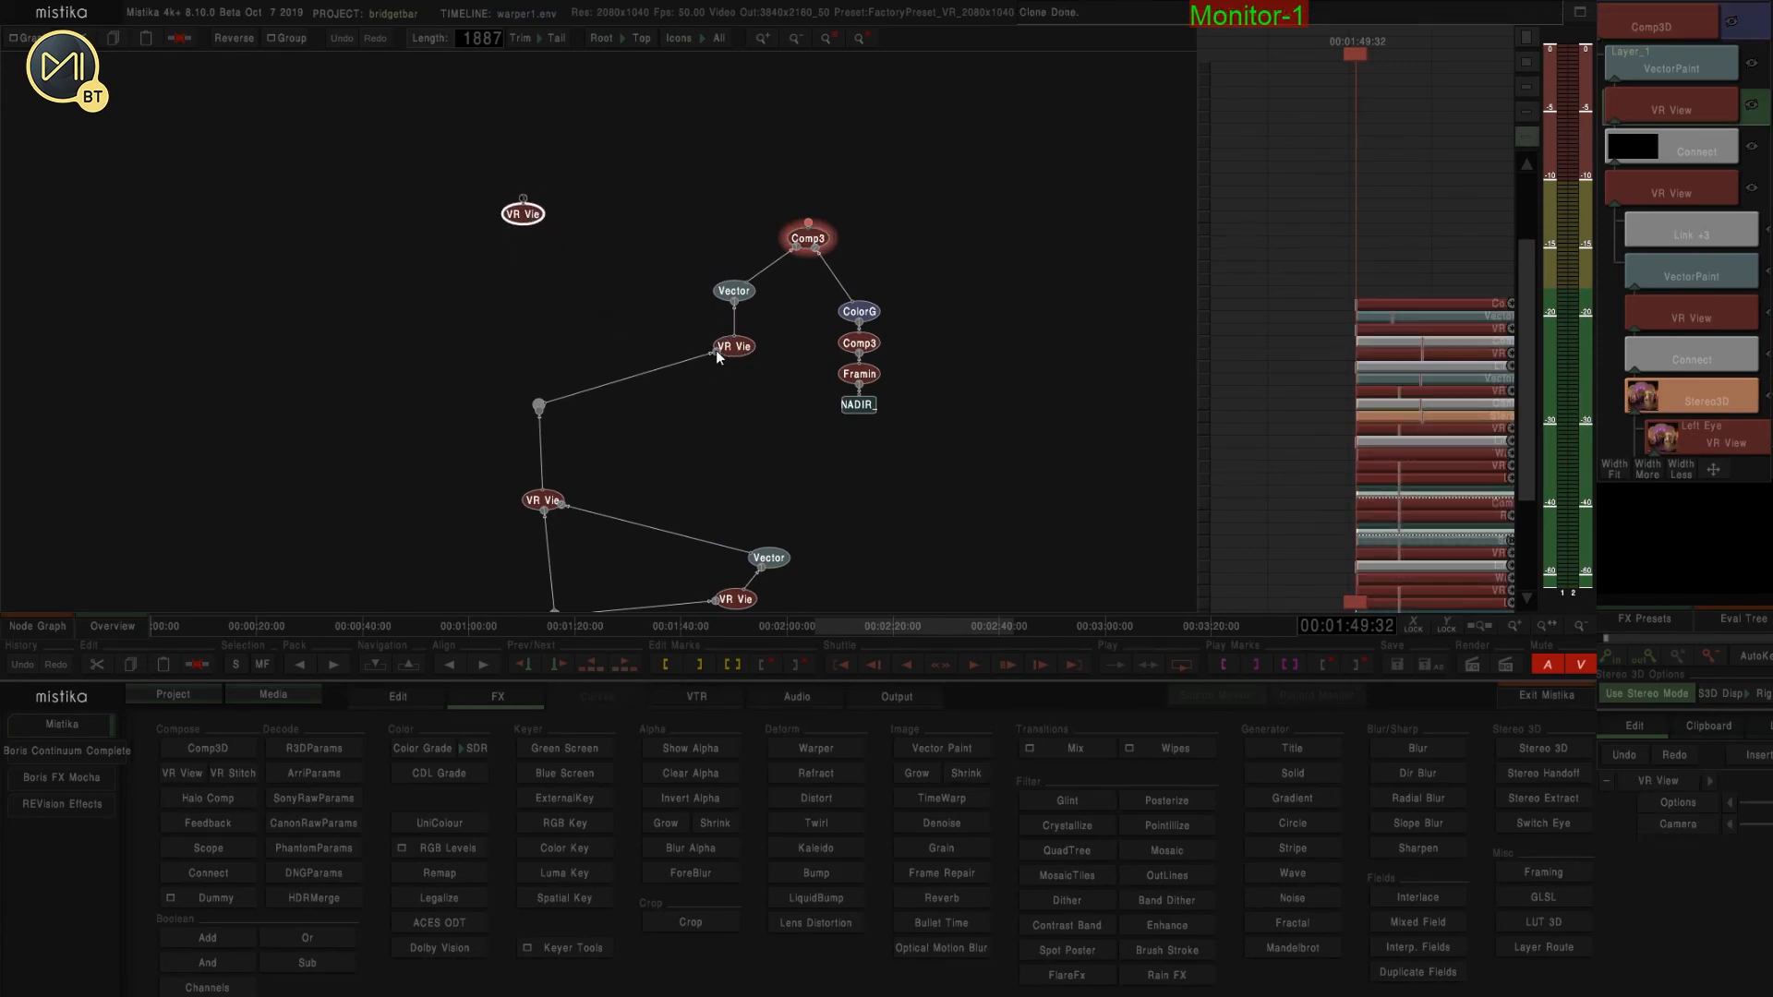
{"action": "left_click_drag", "start_coordinate": [717, 353], "coordinate": [524, 225]}
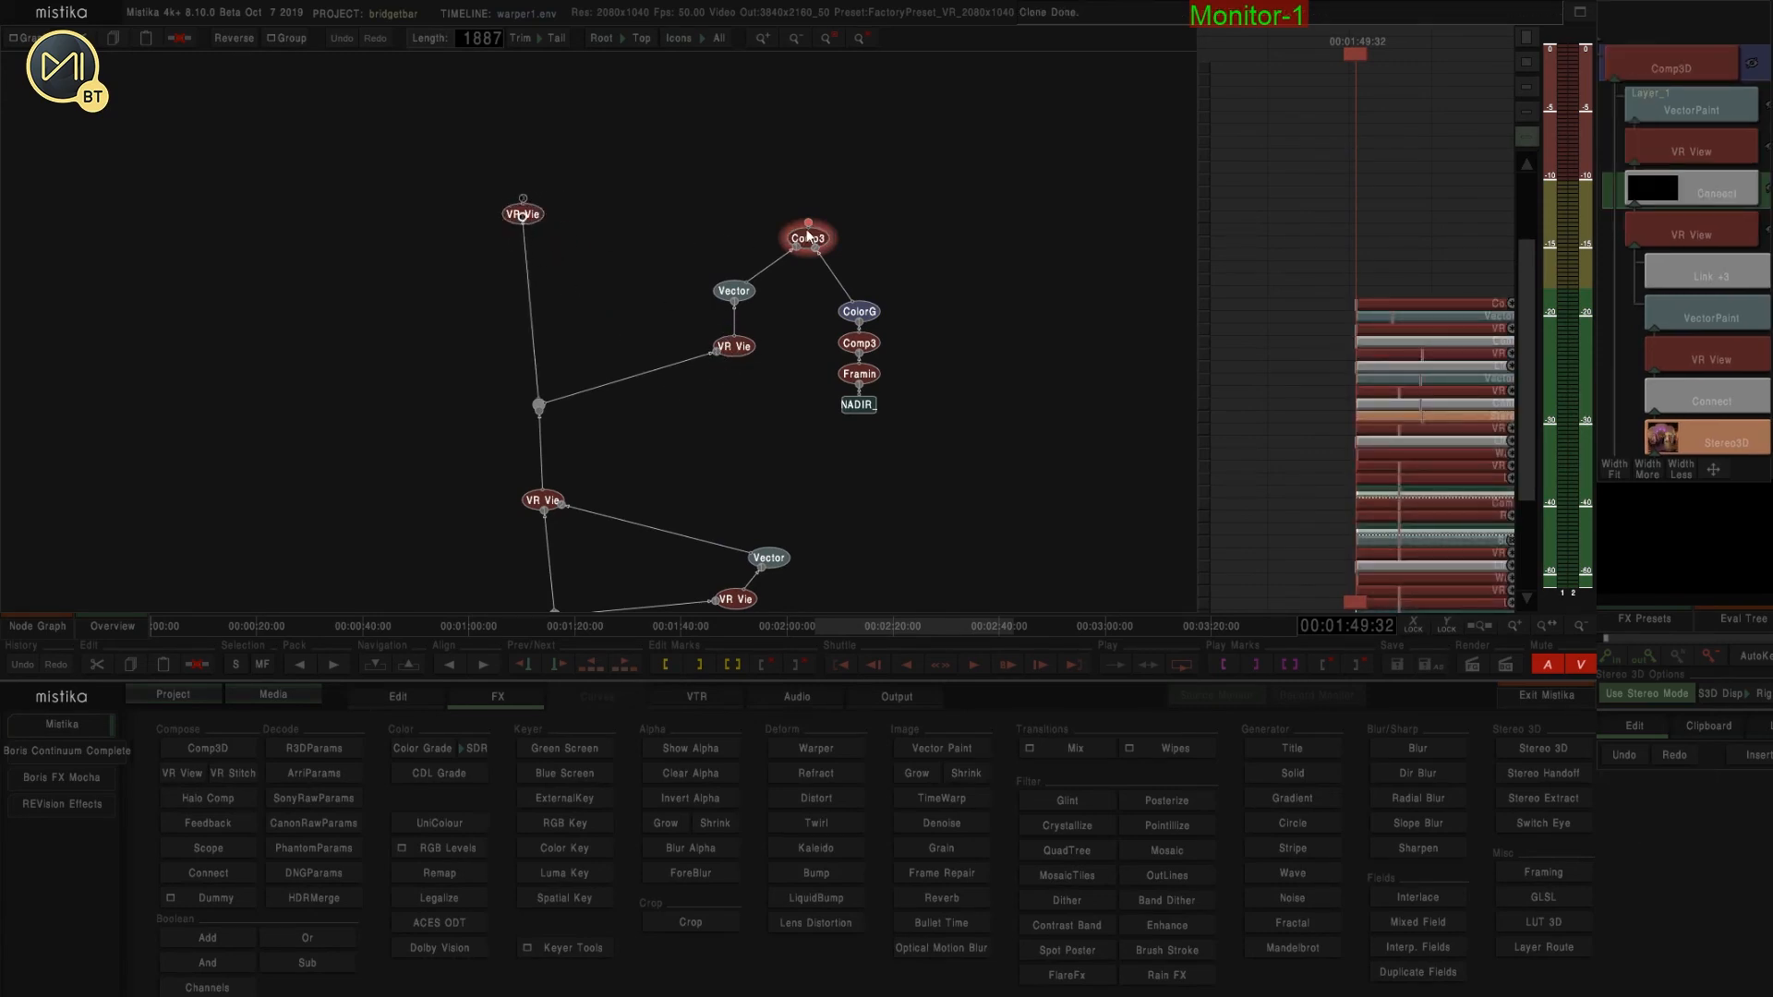
{"action": "left_click_drag", "start_coordinate": [811, 221], "coordinate": [530, 209]}
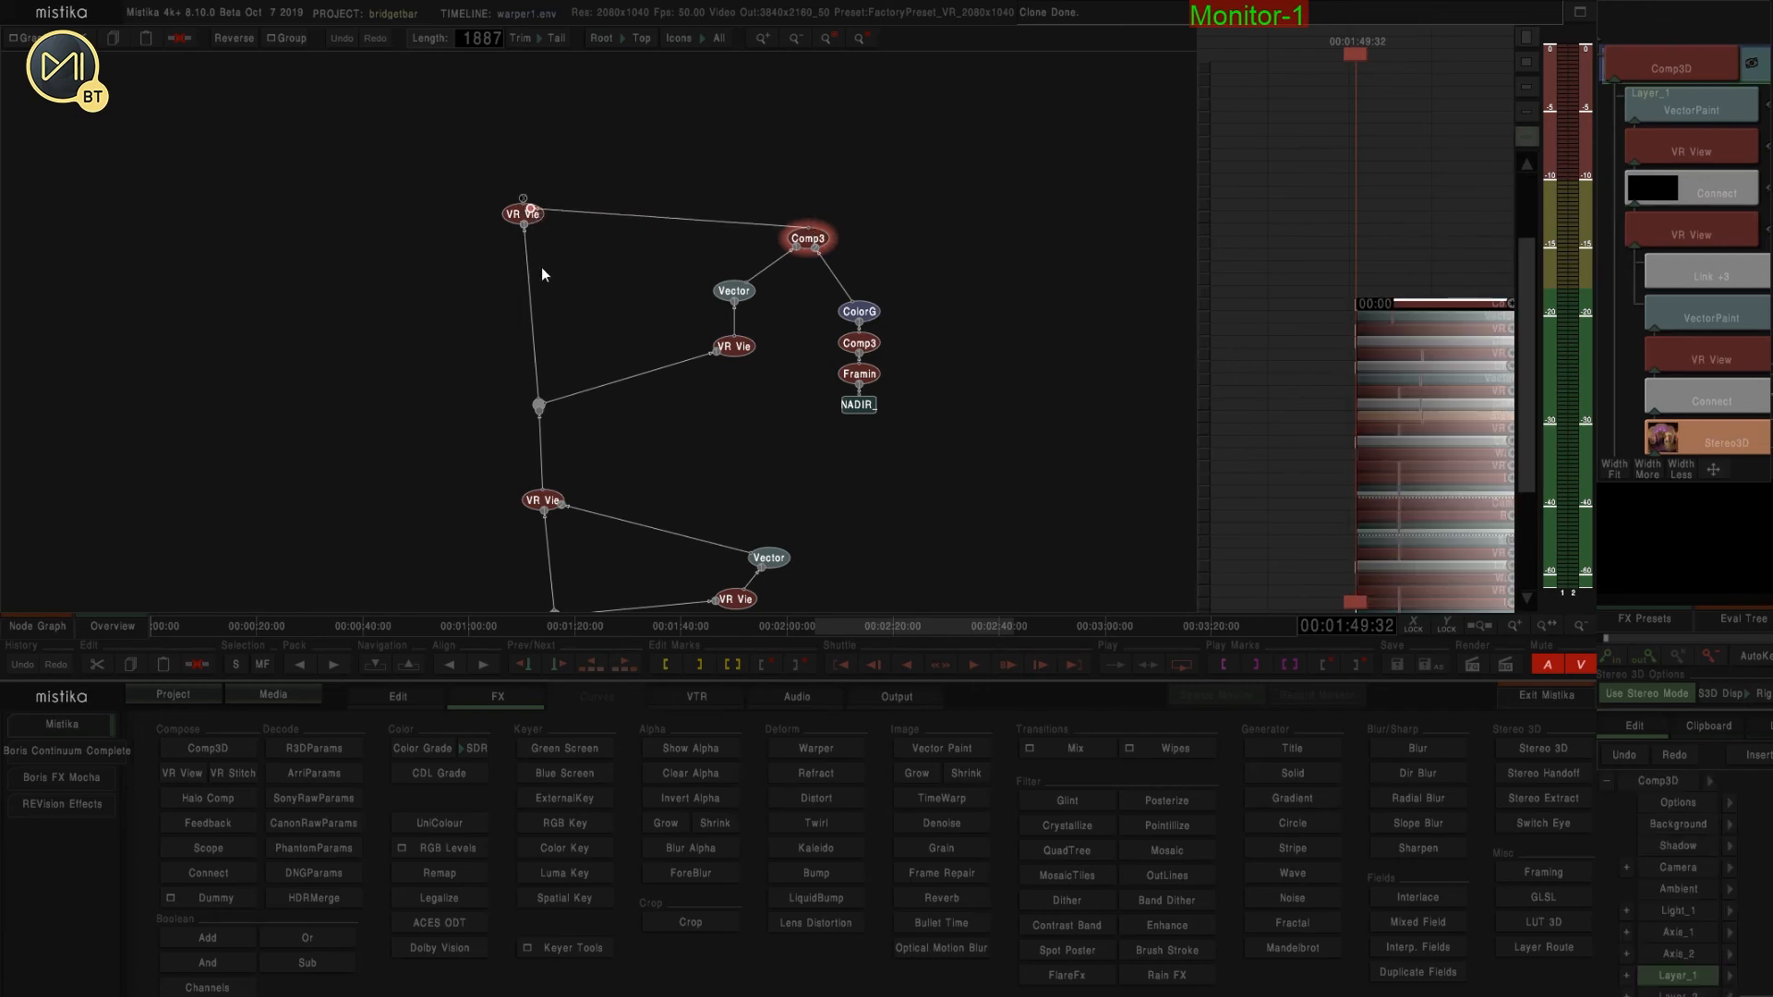
Reverse the Direction of the cloned VR View to project the floor patch and logo back over the panorama.
{"action": "left_click", "coordinate": [551, 213]}
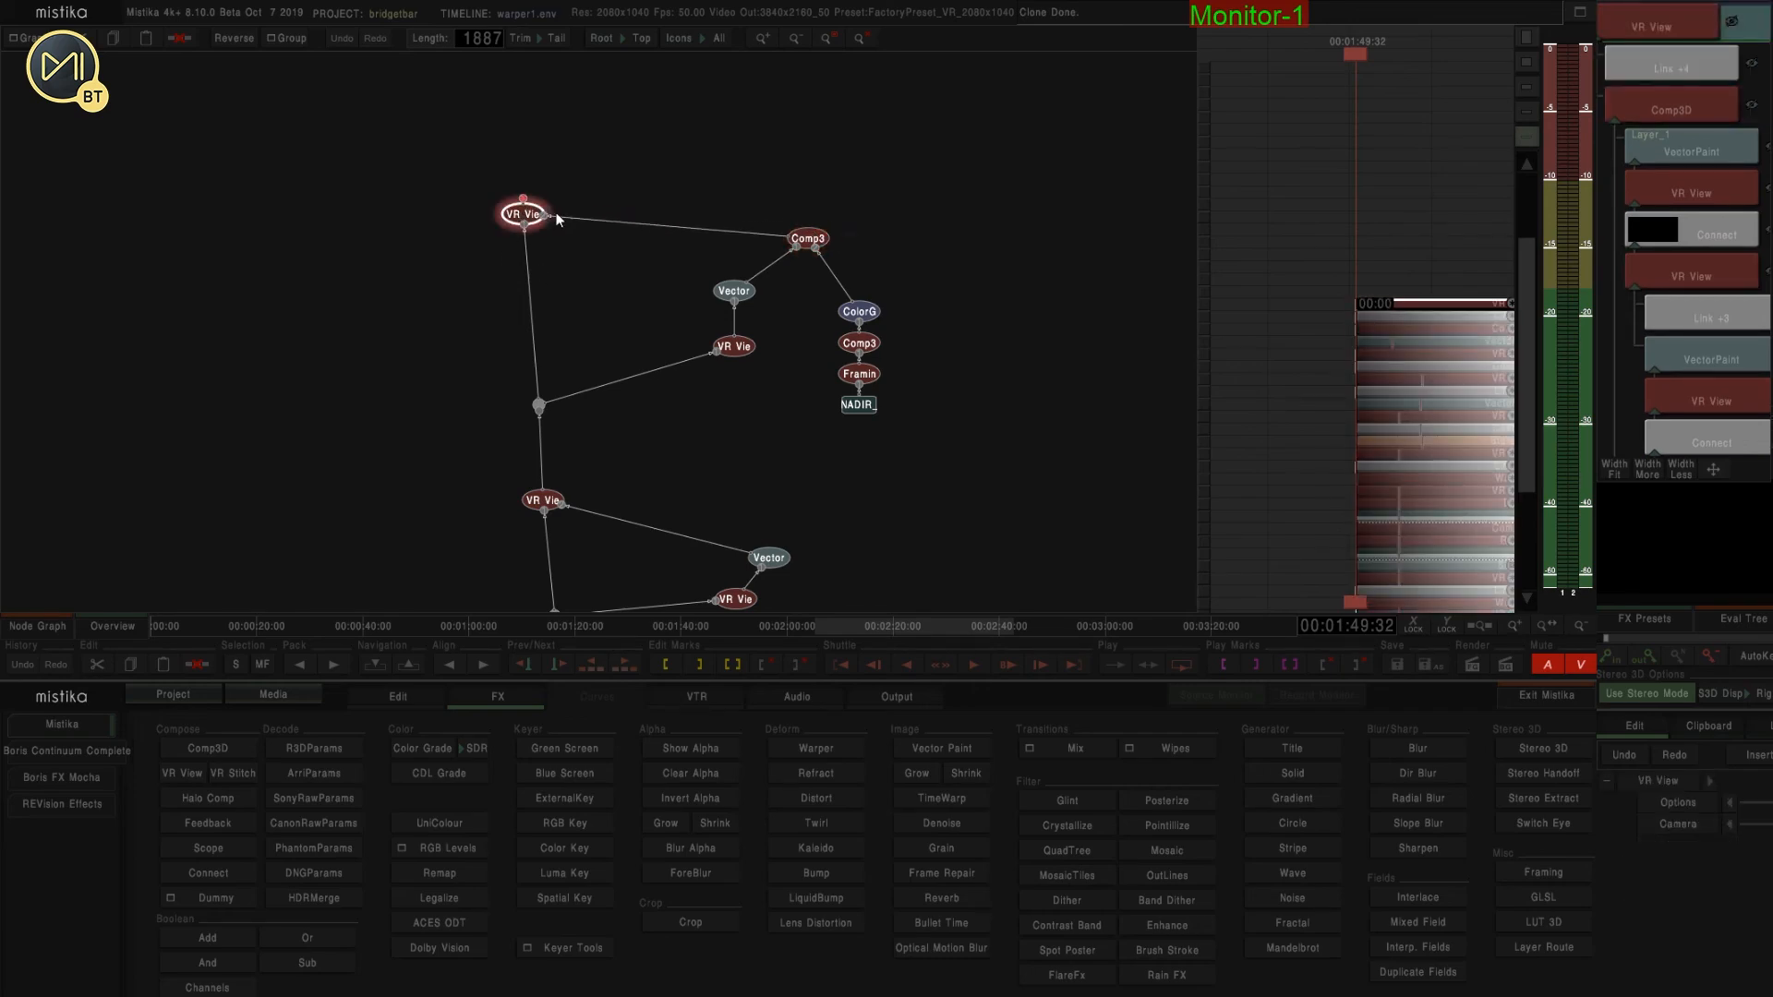
{"action": "left_click", "coordinate": [542, 823]}
{"action": "left_click", "coordinate": [546, 802]}
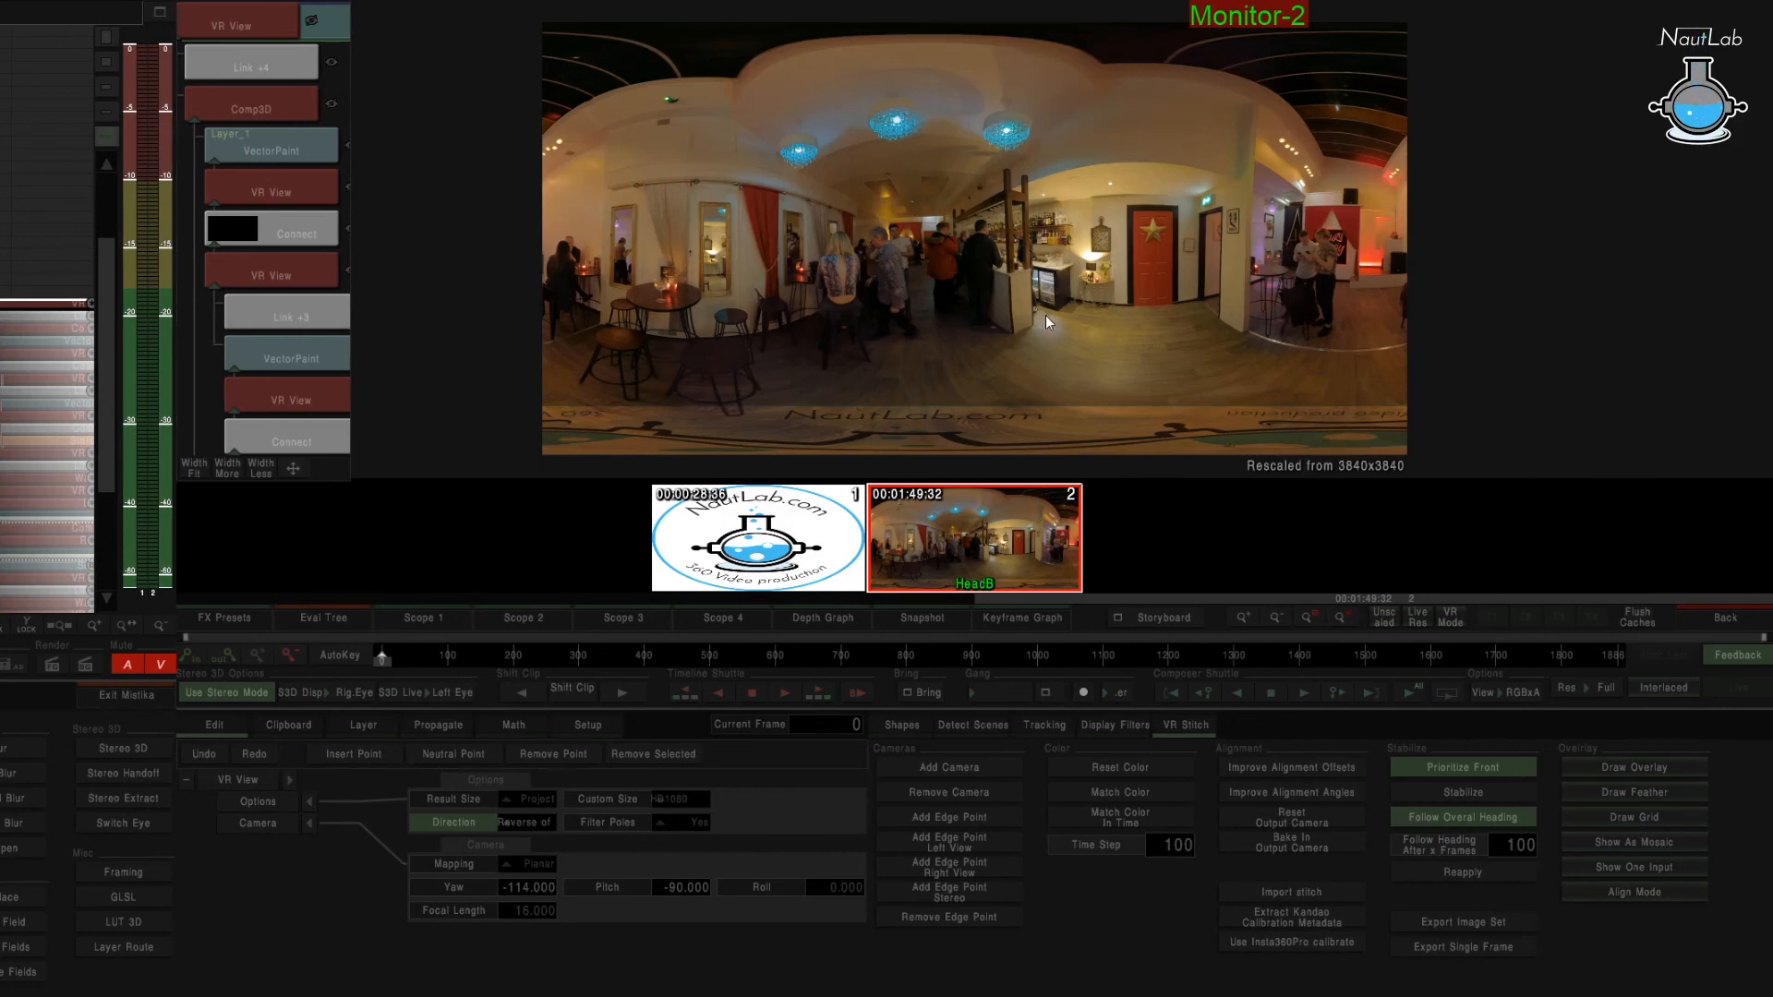
Inspect the logo and floor patch in the panorama, and look around the bar in VR Mode.
{"action": "scroll", "coordinate": [1046, 316], "scroll_direction": "down", "scroll_amount": 1}
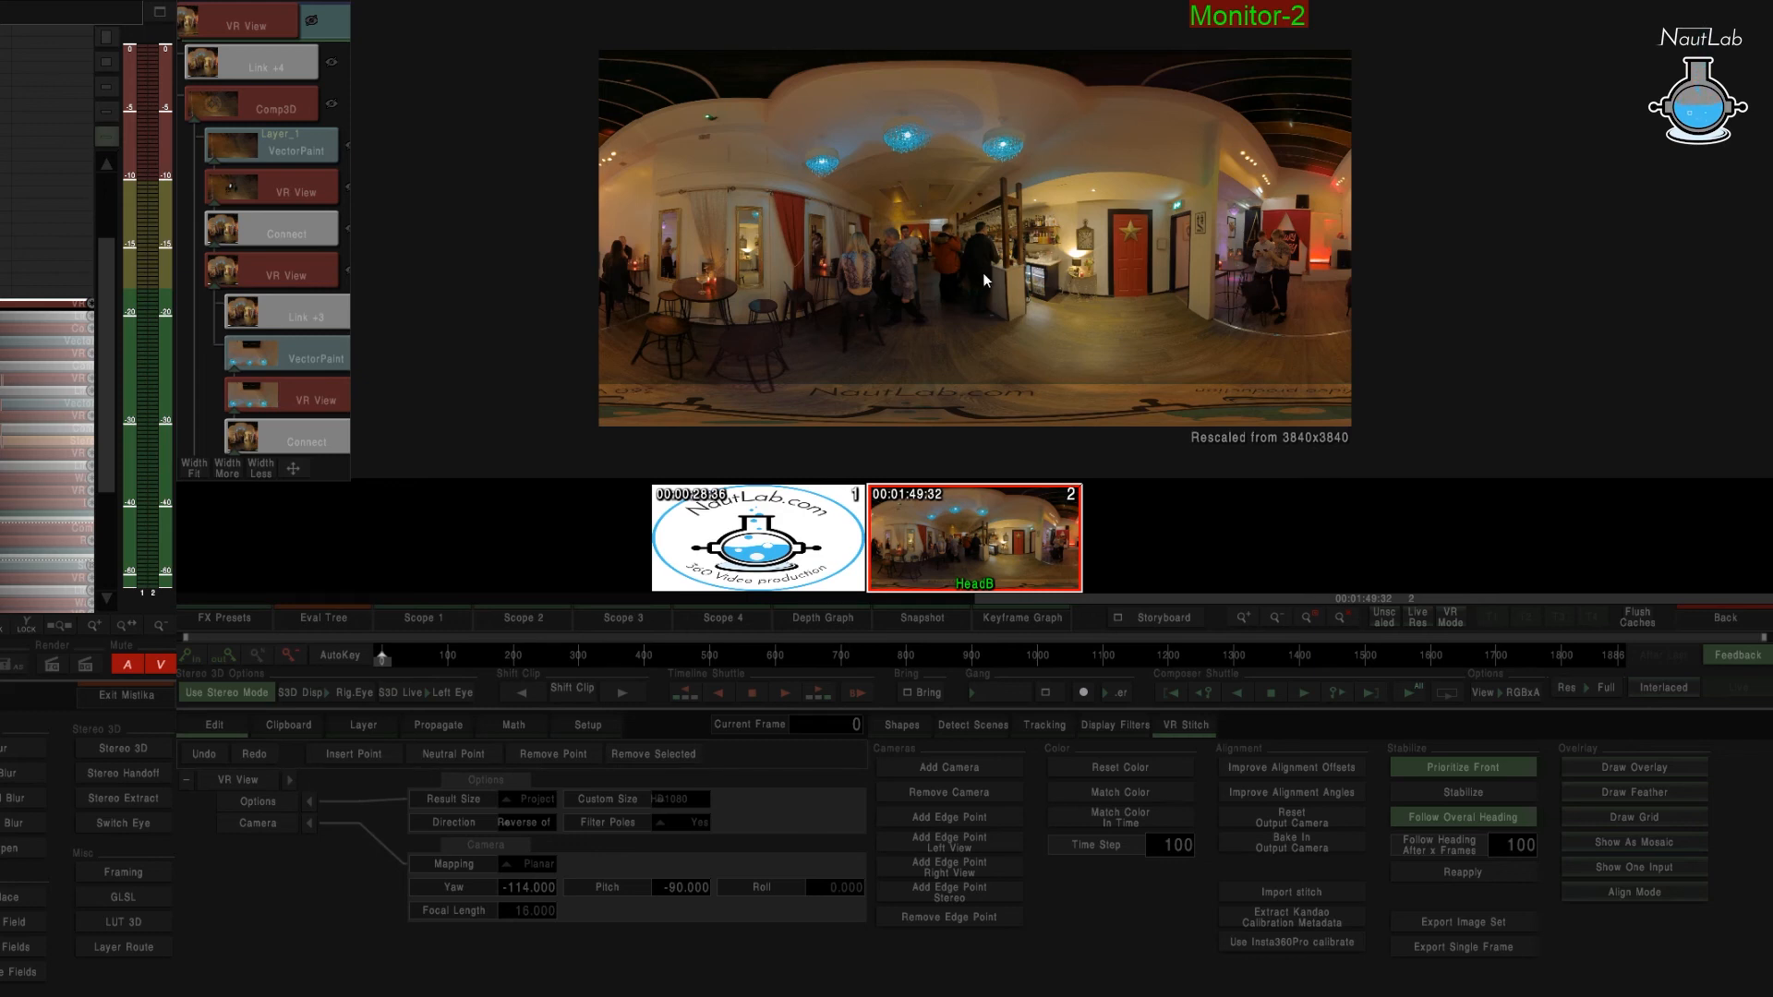
{"action": "scroll", "coordinate": [1005, 263], "scroll_direction": "up", "scroll_amount": 3}
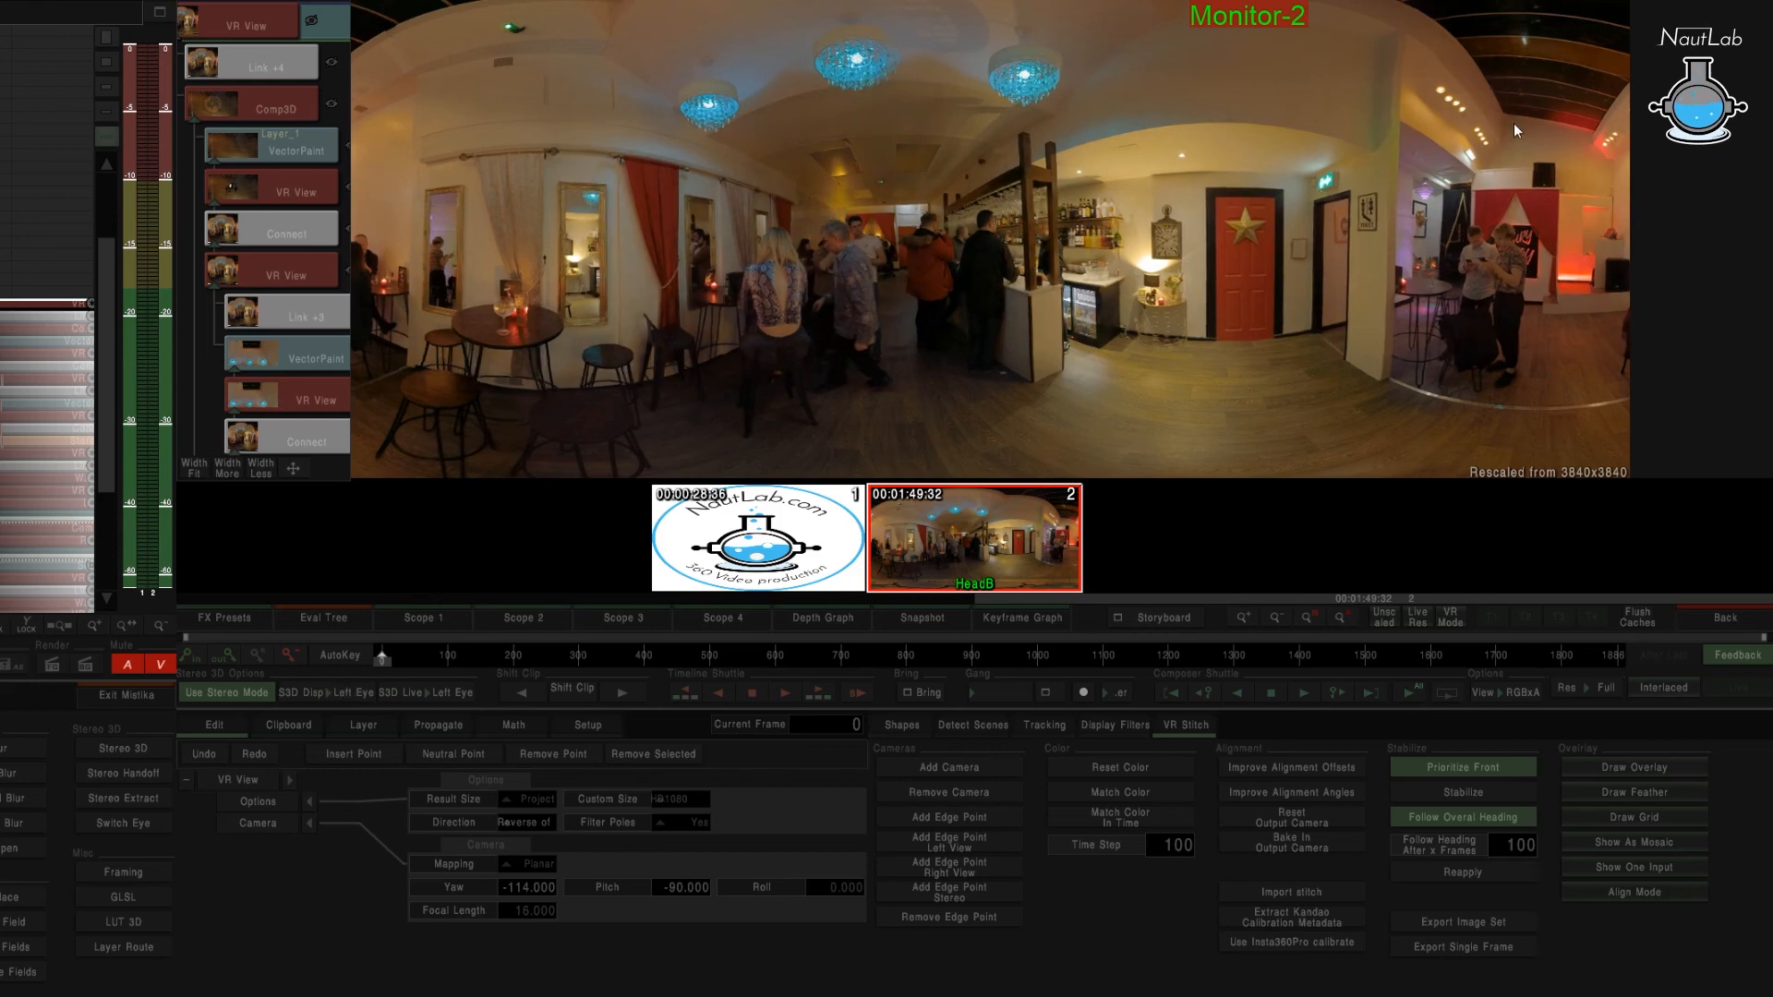
{"action": "left_click_drag", "start_coordinate": [1134, 324], "coordinate": [1139, 125]}
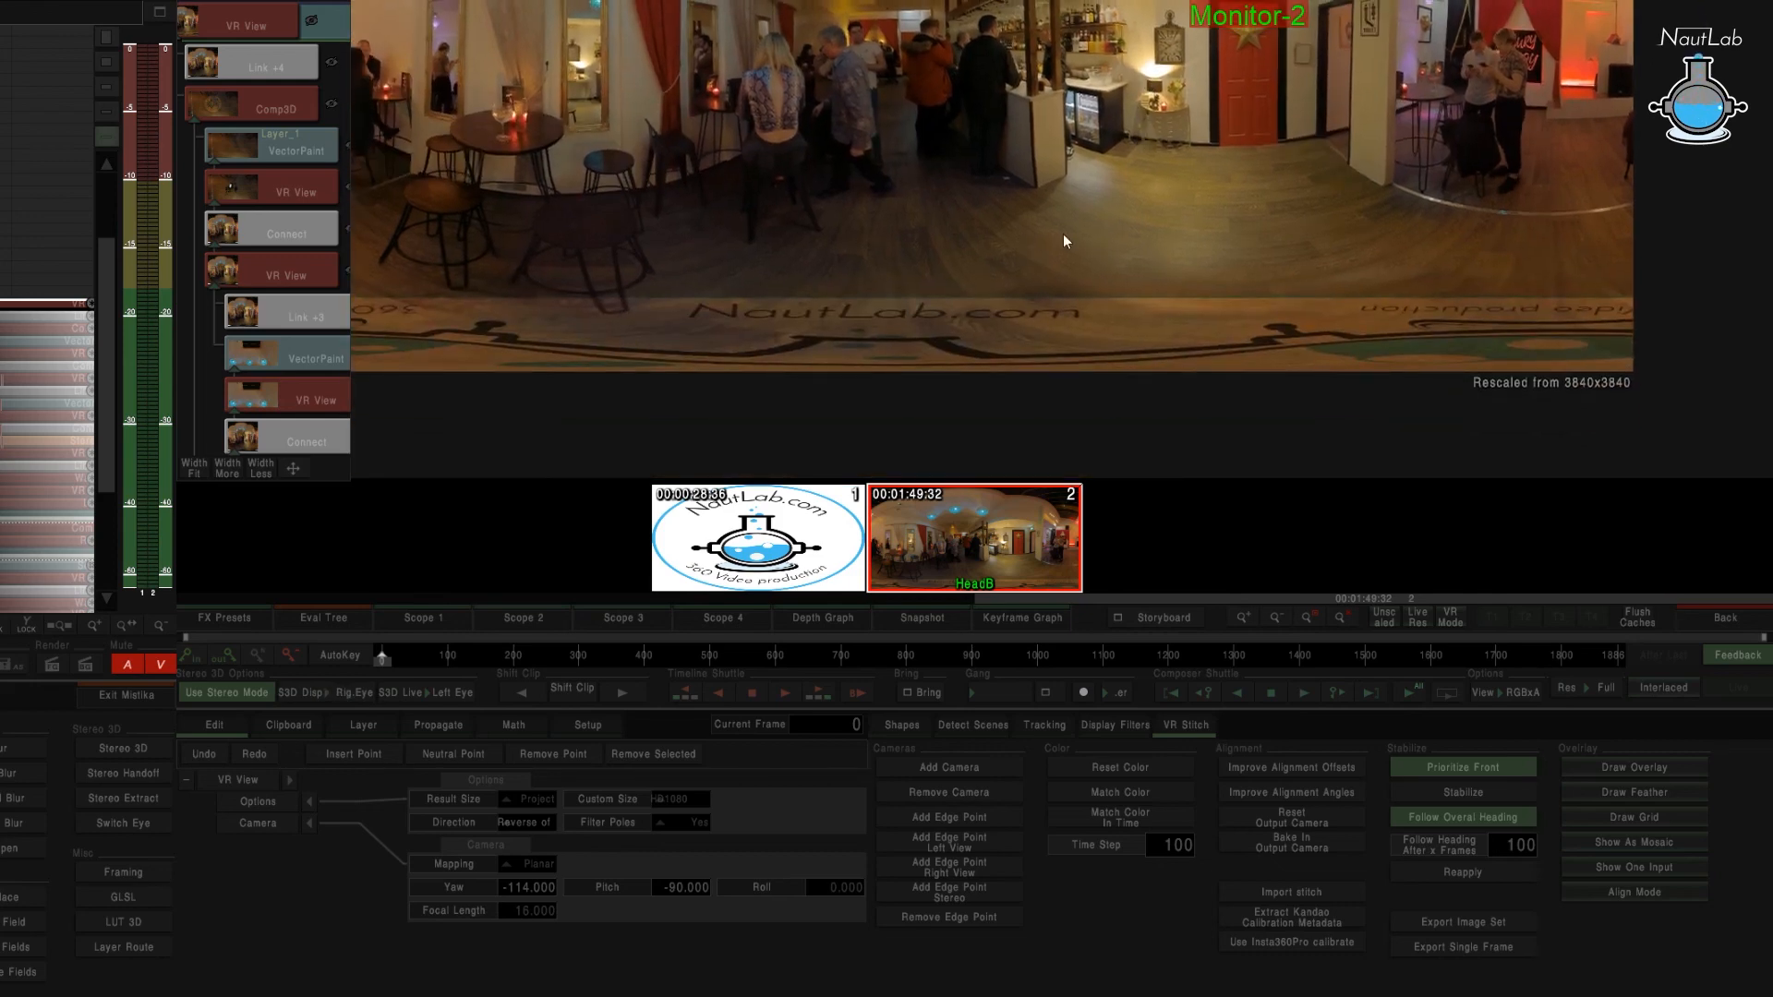
{"action": "left_click", "coordinate": [1447, 623]}
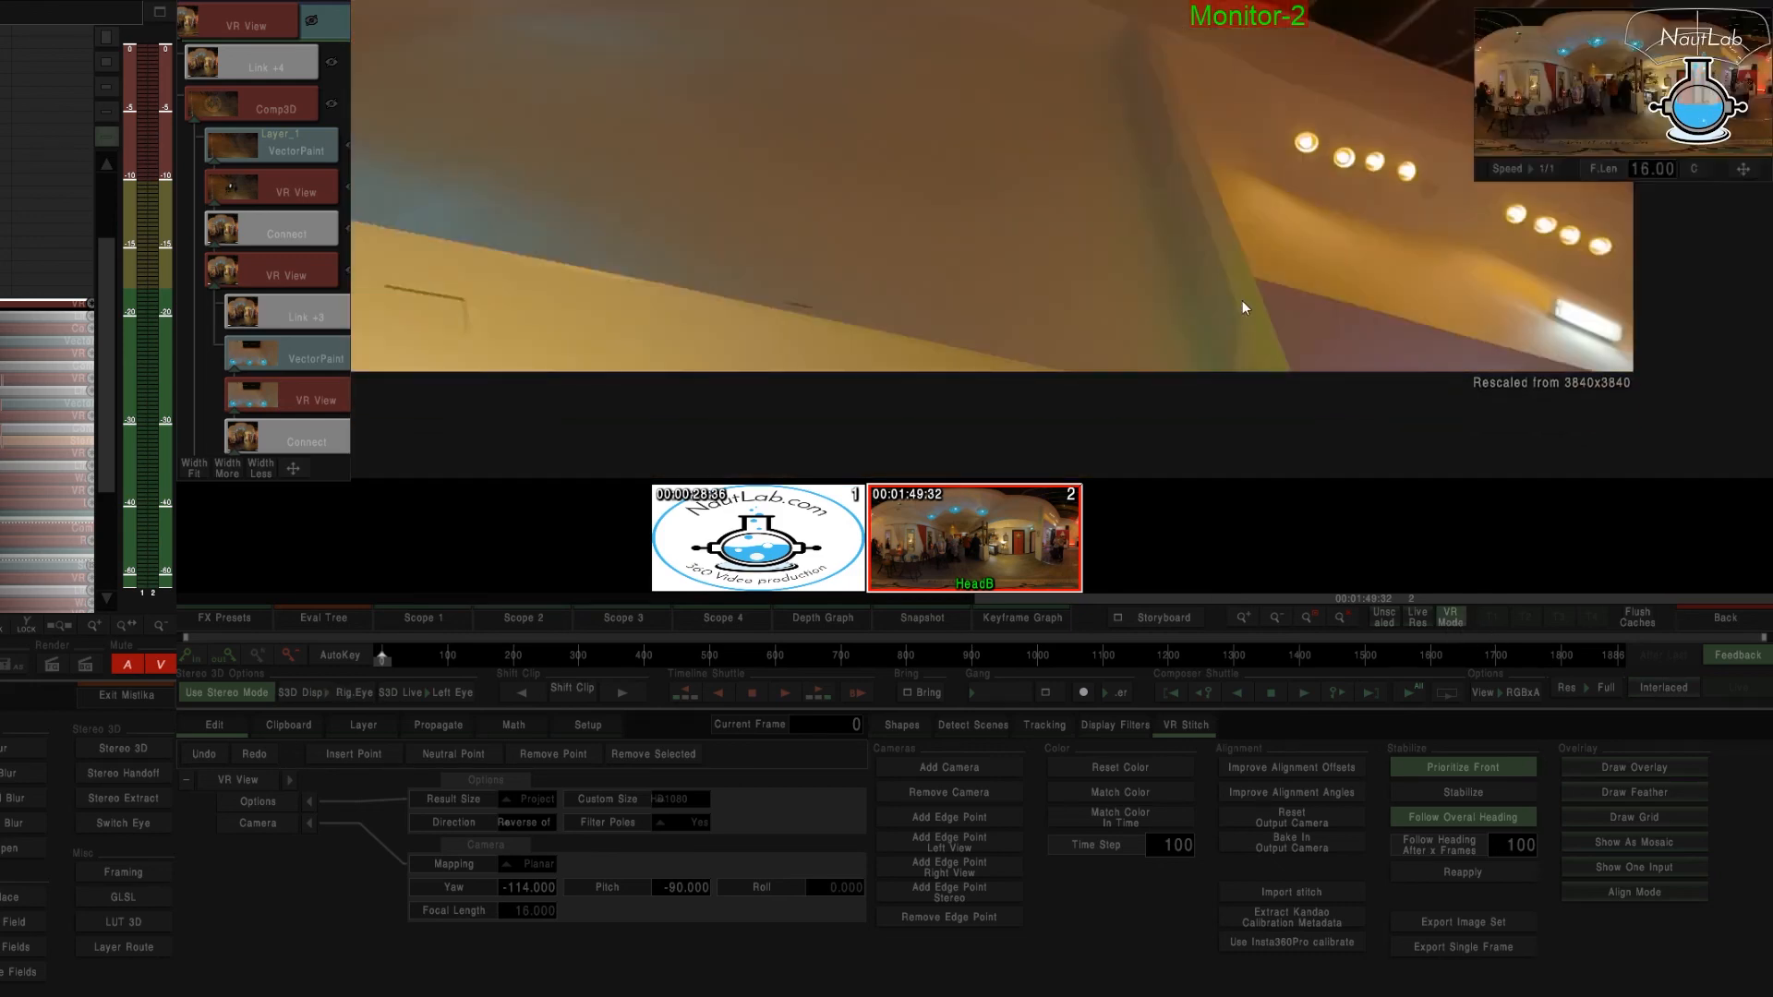
{"action": "left_click_drag", "start_coordinate": [1614, 120], "coordinate": [1723, 42]}
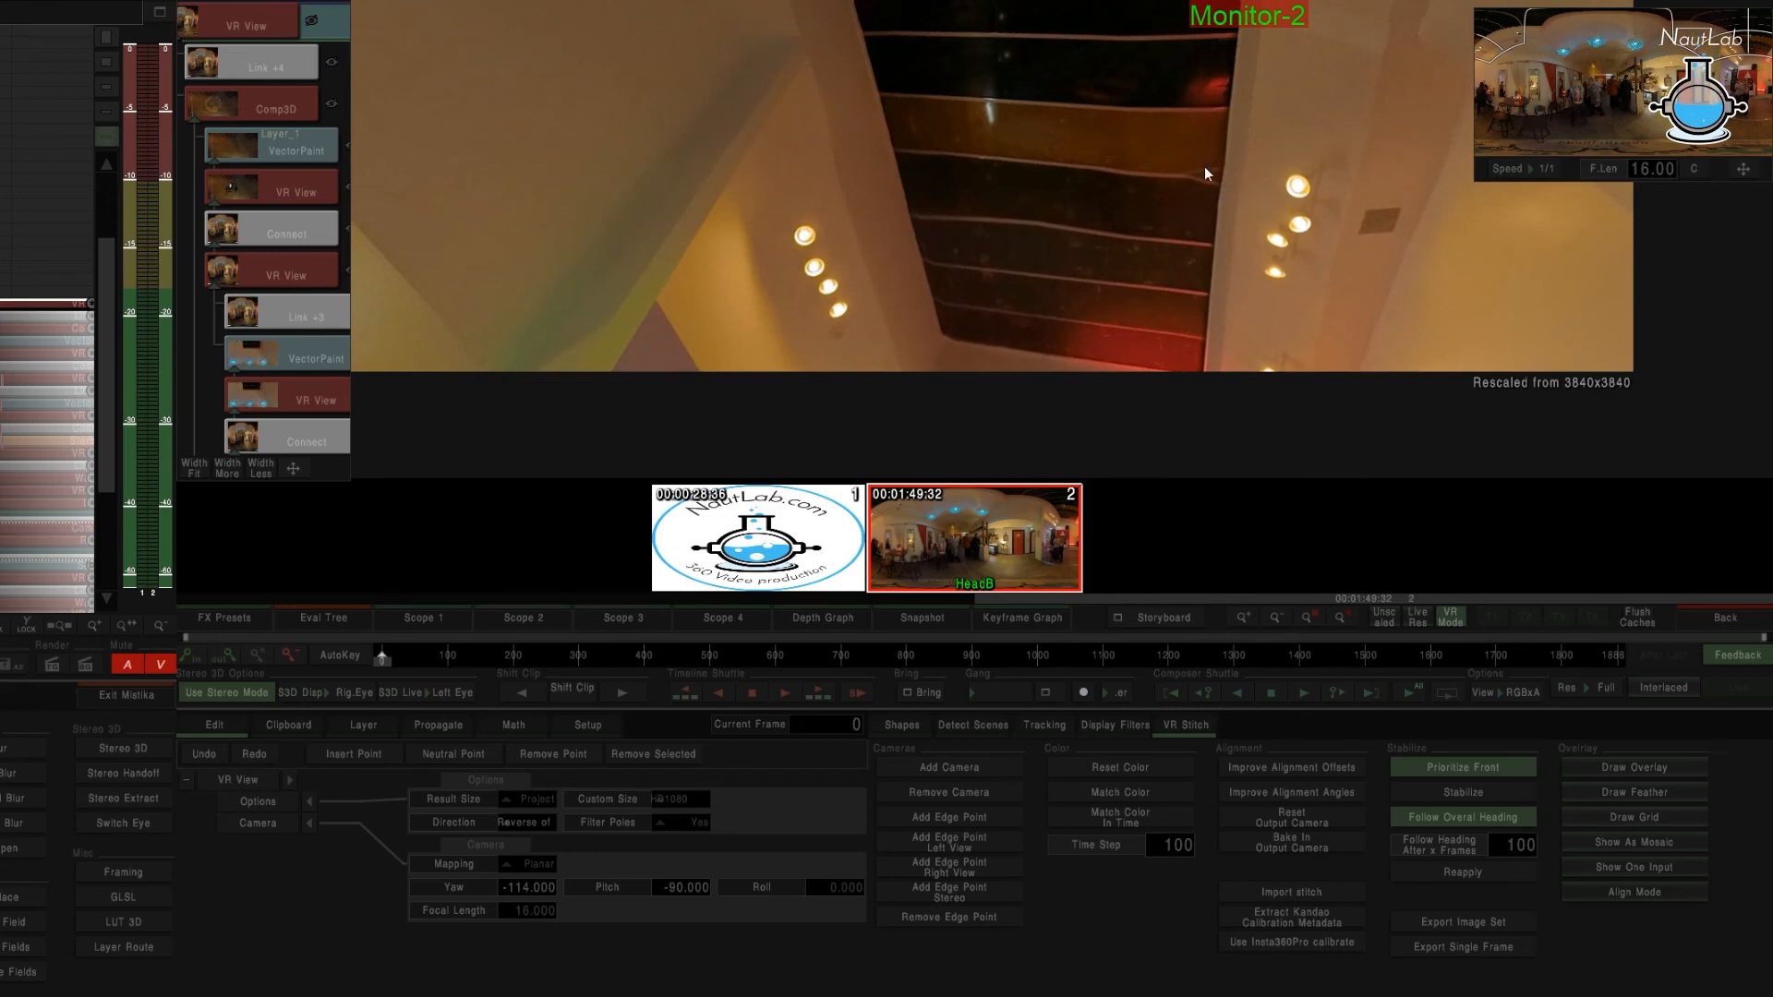
{"action": "left_click_drag", "start_coordinate": [1690, 46], "coordinate": [1589, 113]}
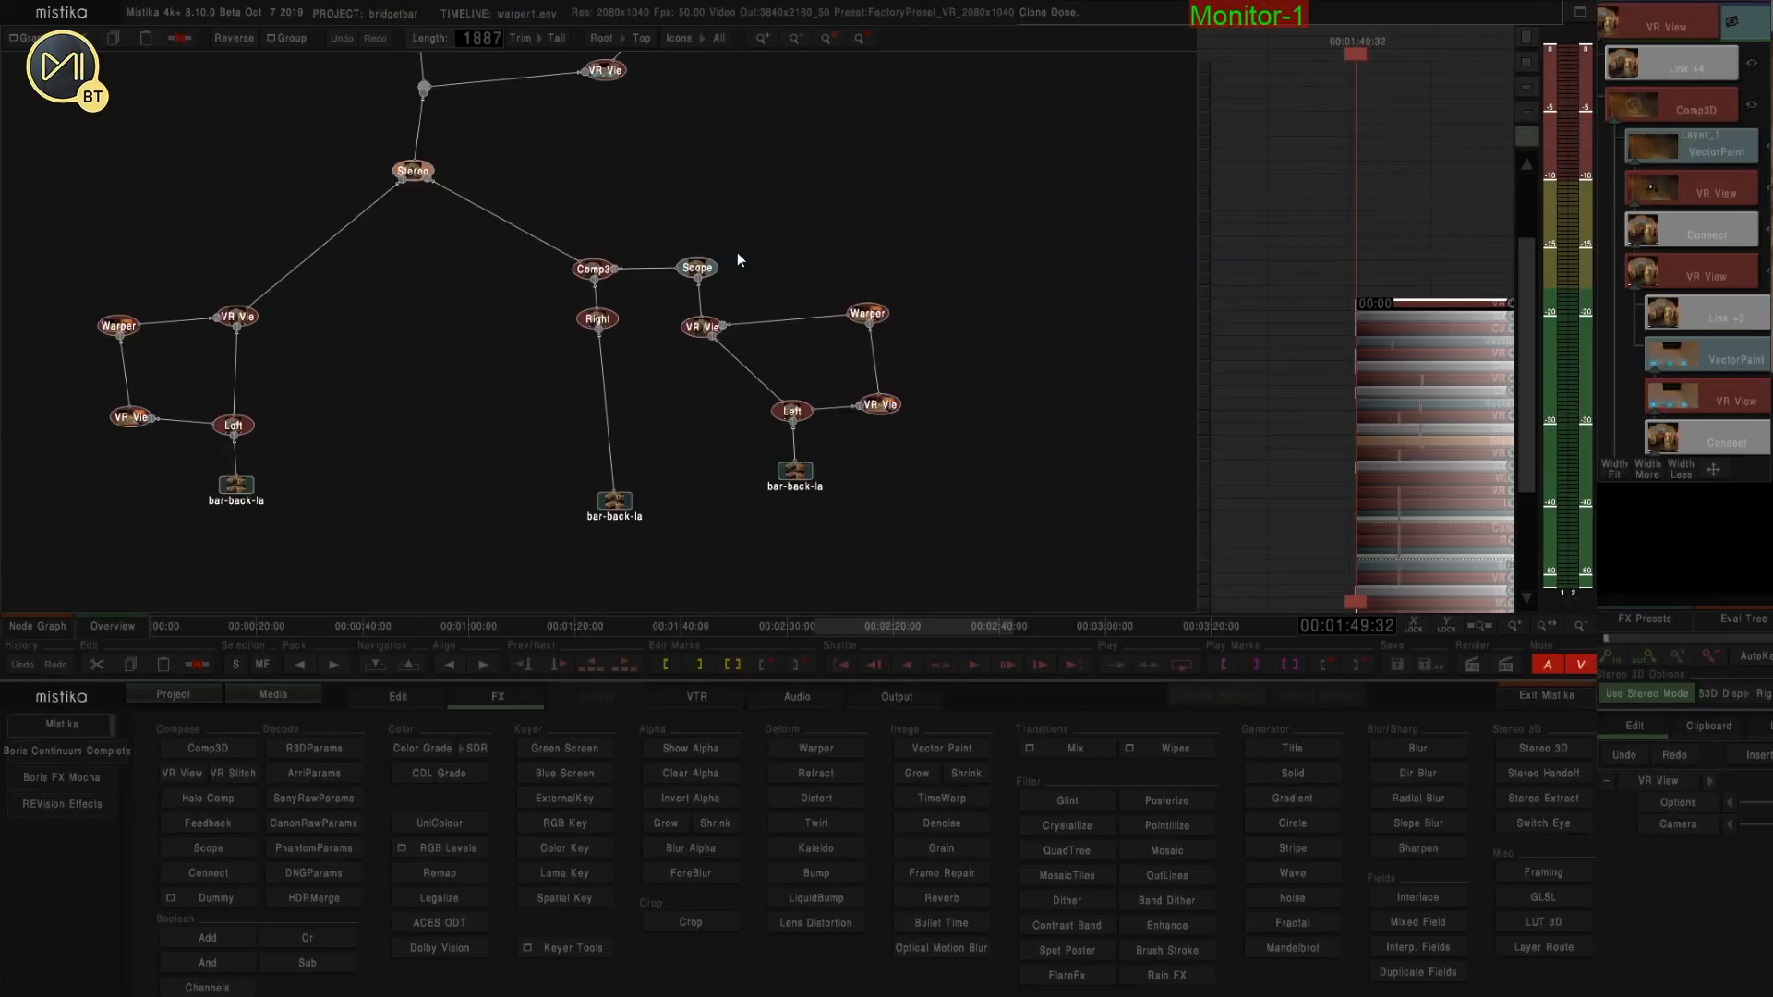
Review the full node tree from the bar source clips through the stereo and paint branches to the nadir logo.
{"action": "left_click_drag", "start_coordinate": [401, 430], "coordinate": [454, 521]}
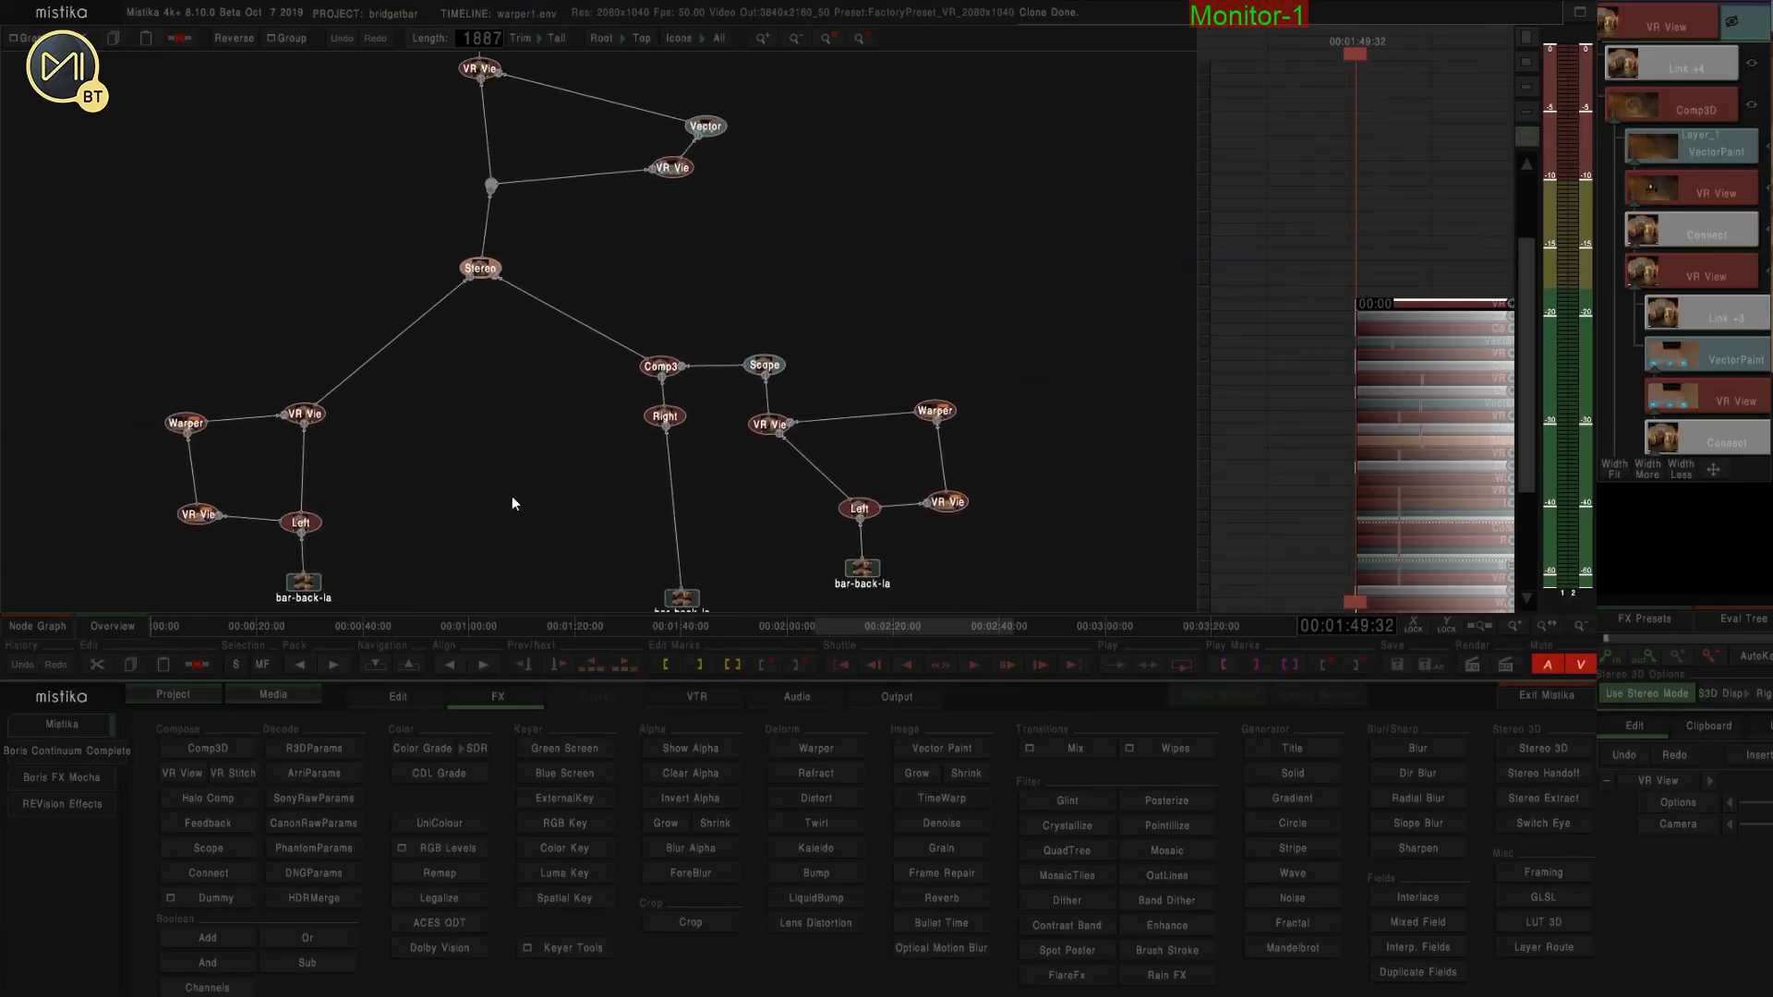
{"action": "scroll", "coordinate": [513, 500], "scroll_direction": "down", "scroll_amount": 3}
{"action": "left_click_drag", "start_coordinate": [531, 416], "coordinate": [491, 546]}
{"action": "left_click_drag", "start_coordinate": [809, 281], "coordinate": [760, 170]}
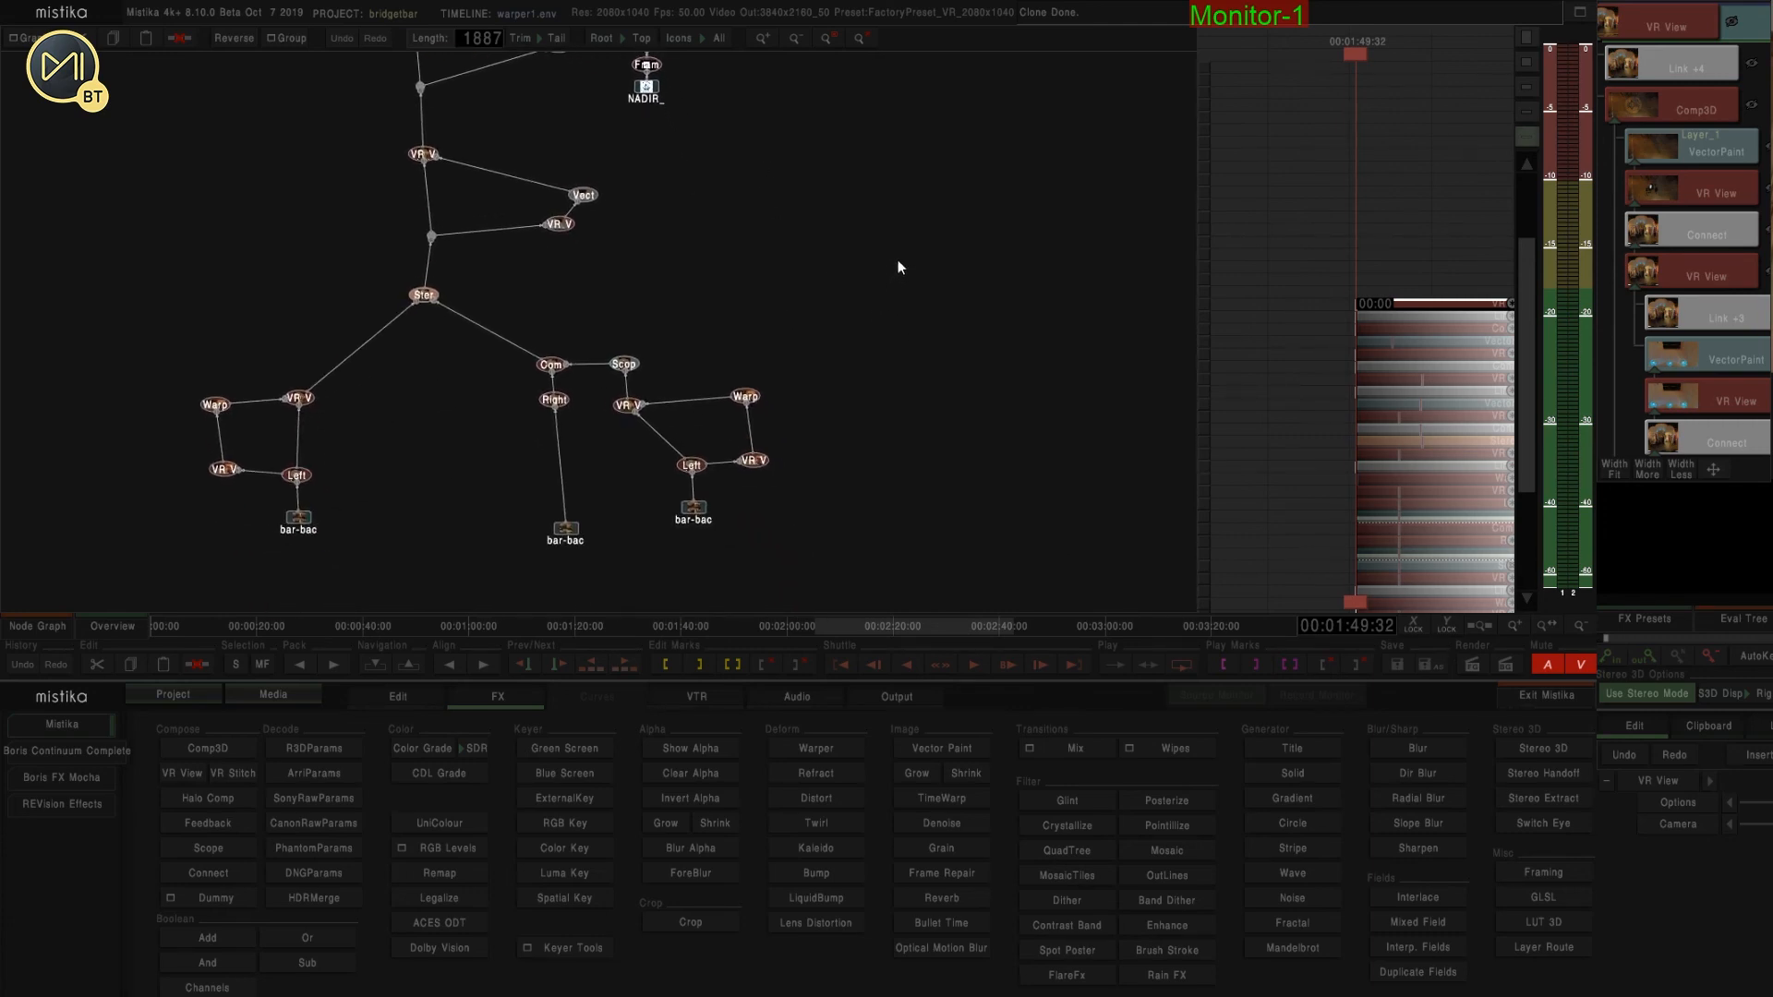
{"action": "left_click_drag", "start_coordinate": [901, 248], "coordinate": [873, 285]}
{"action": "scroll", "coordinate": [867, 307], "scroll_direction": "down", "scroll_amount": 2}
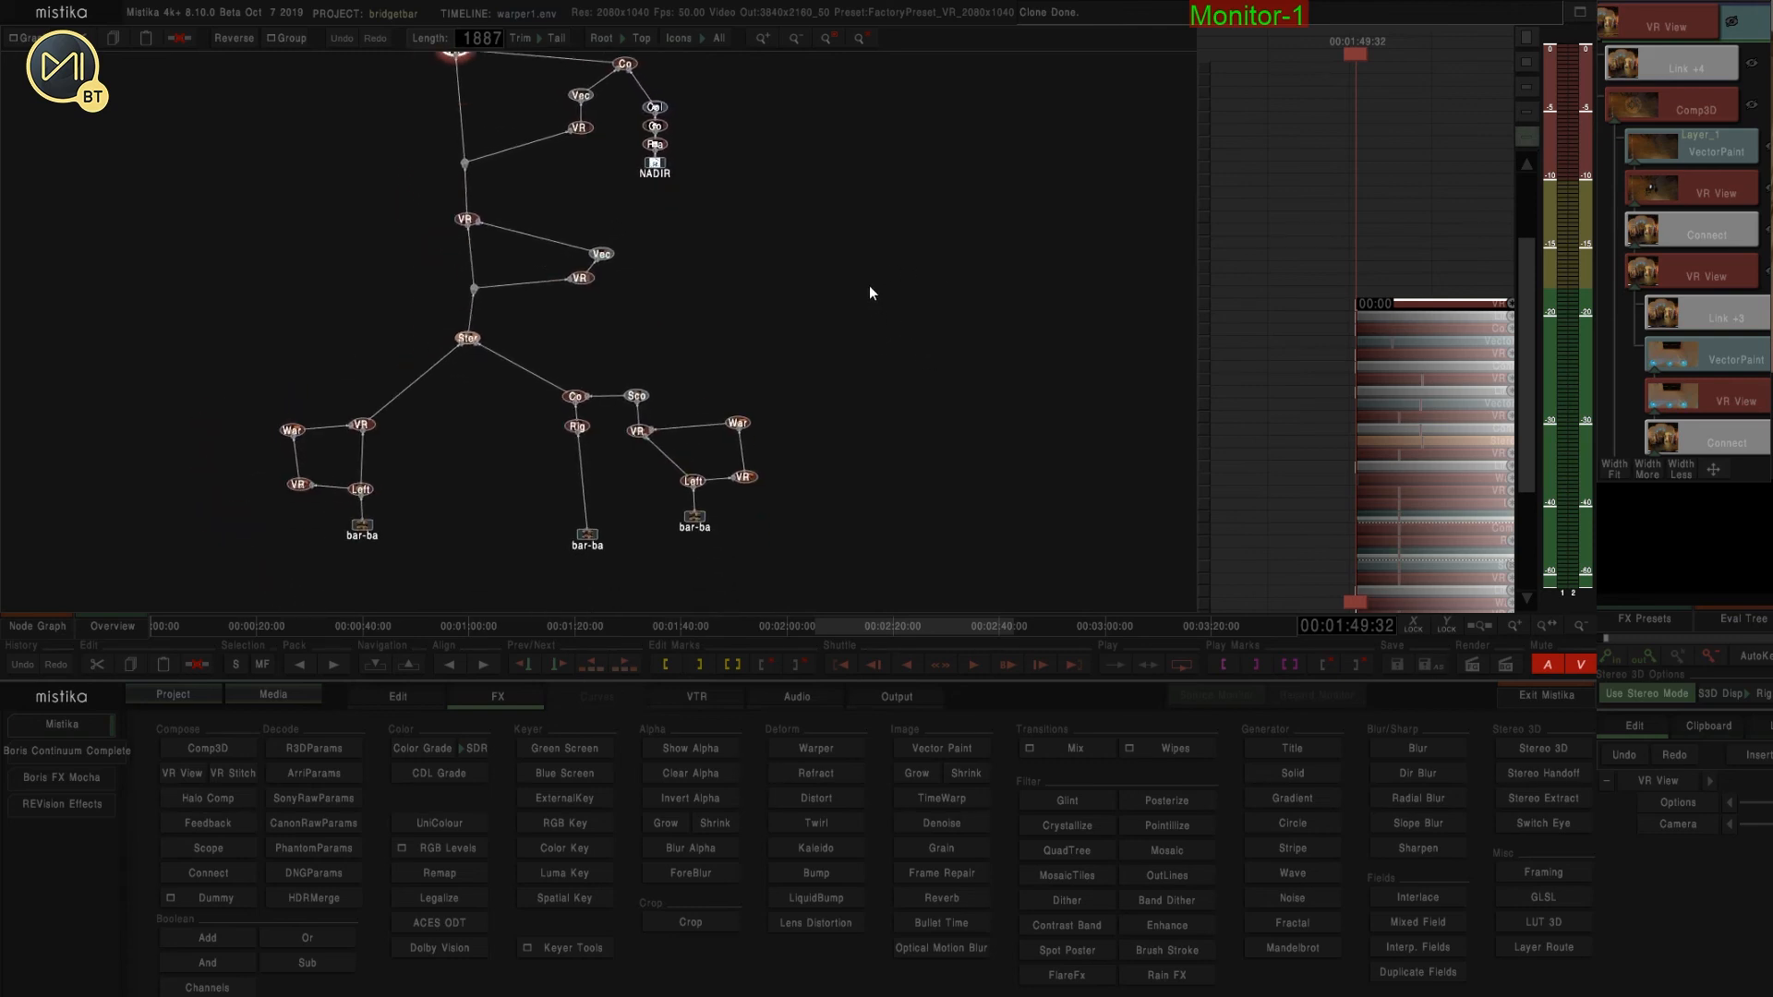